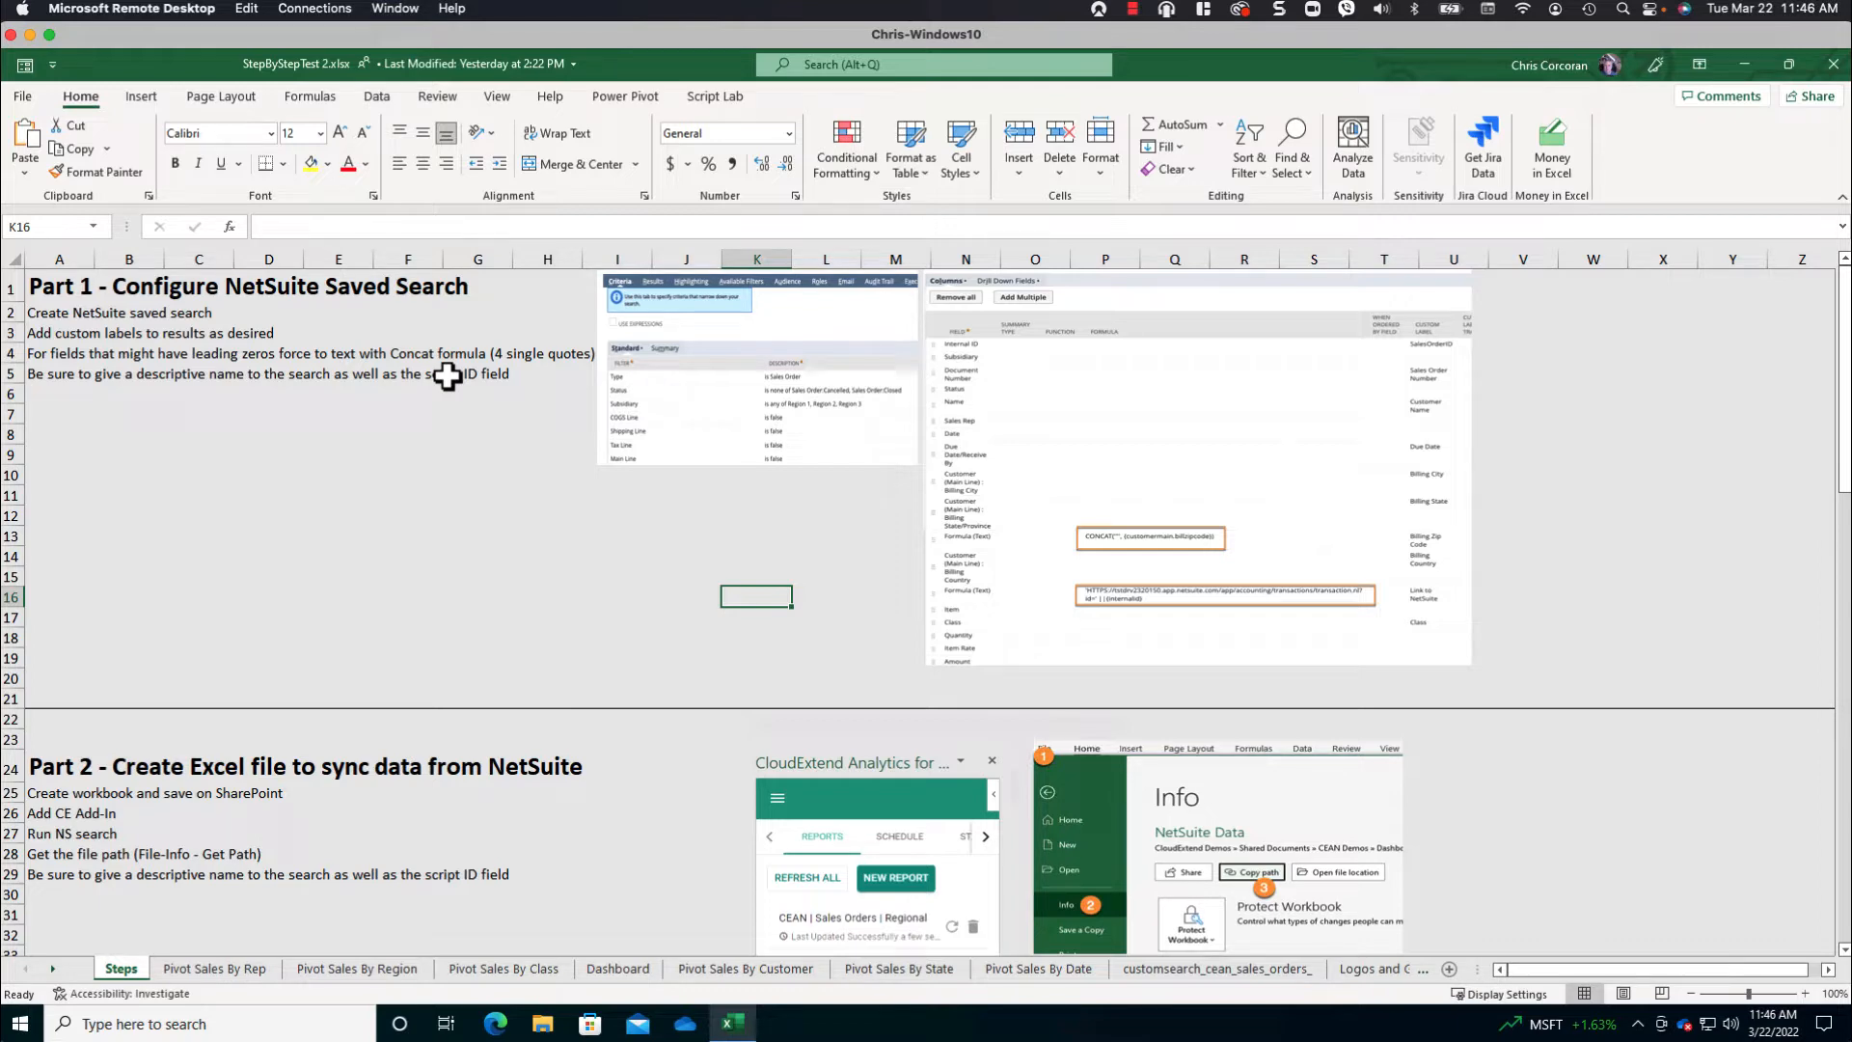
- Review the dashboard-building instructions on the Steps sheet from Part 1 through Part 5
scroll(434, 627, down, 3)
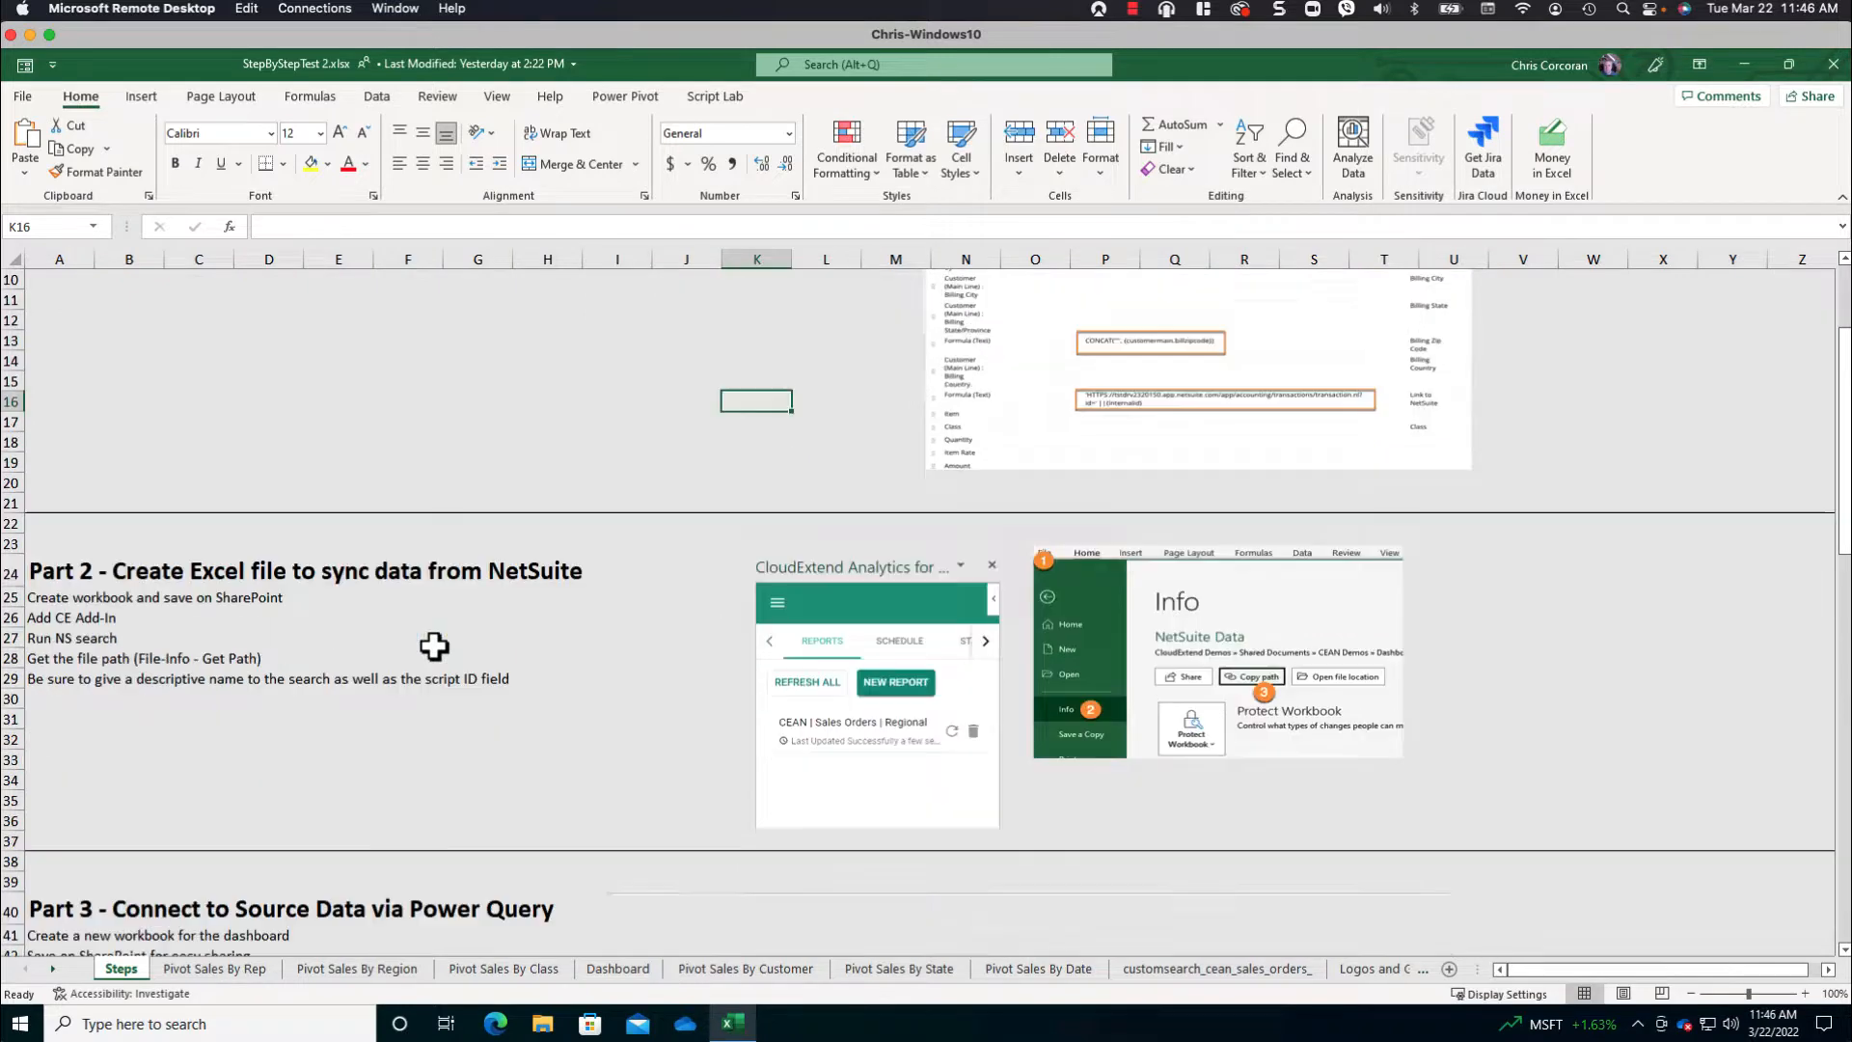
scroll(434, 646, down, 2)
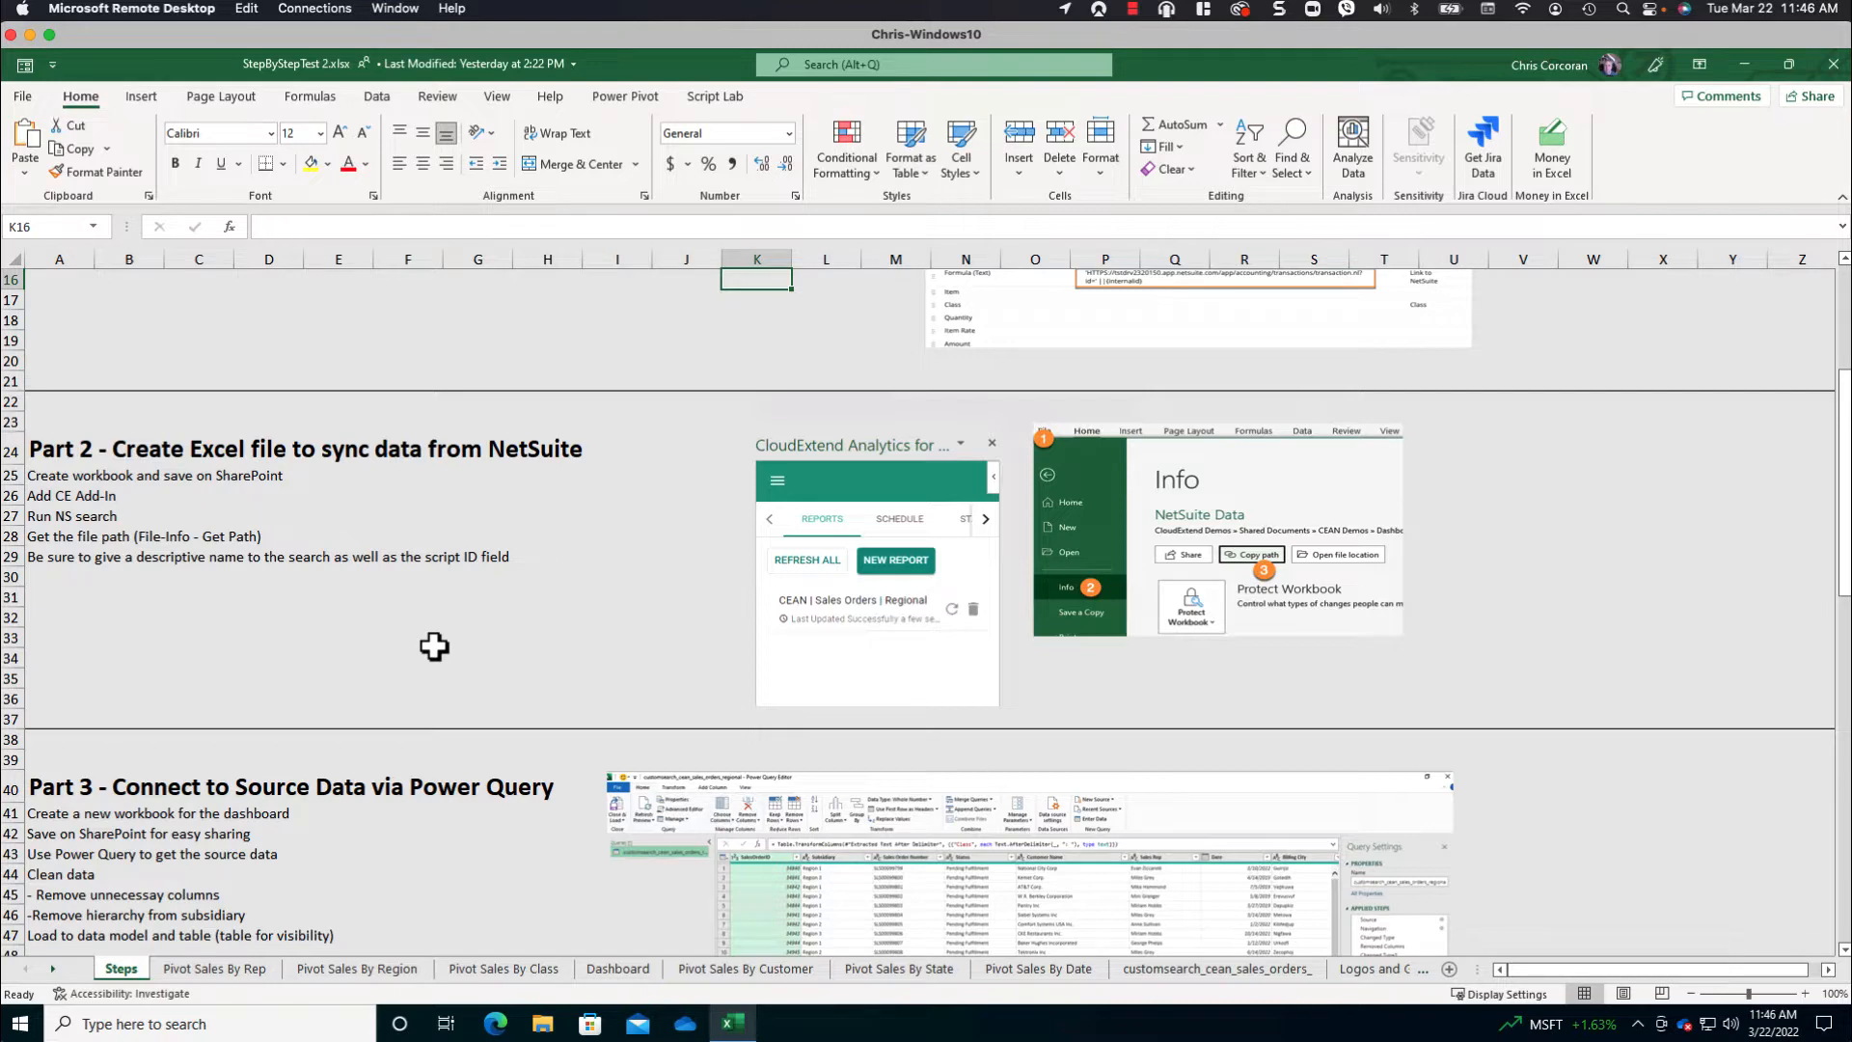
scroll(434, 646, down, 4)
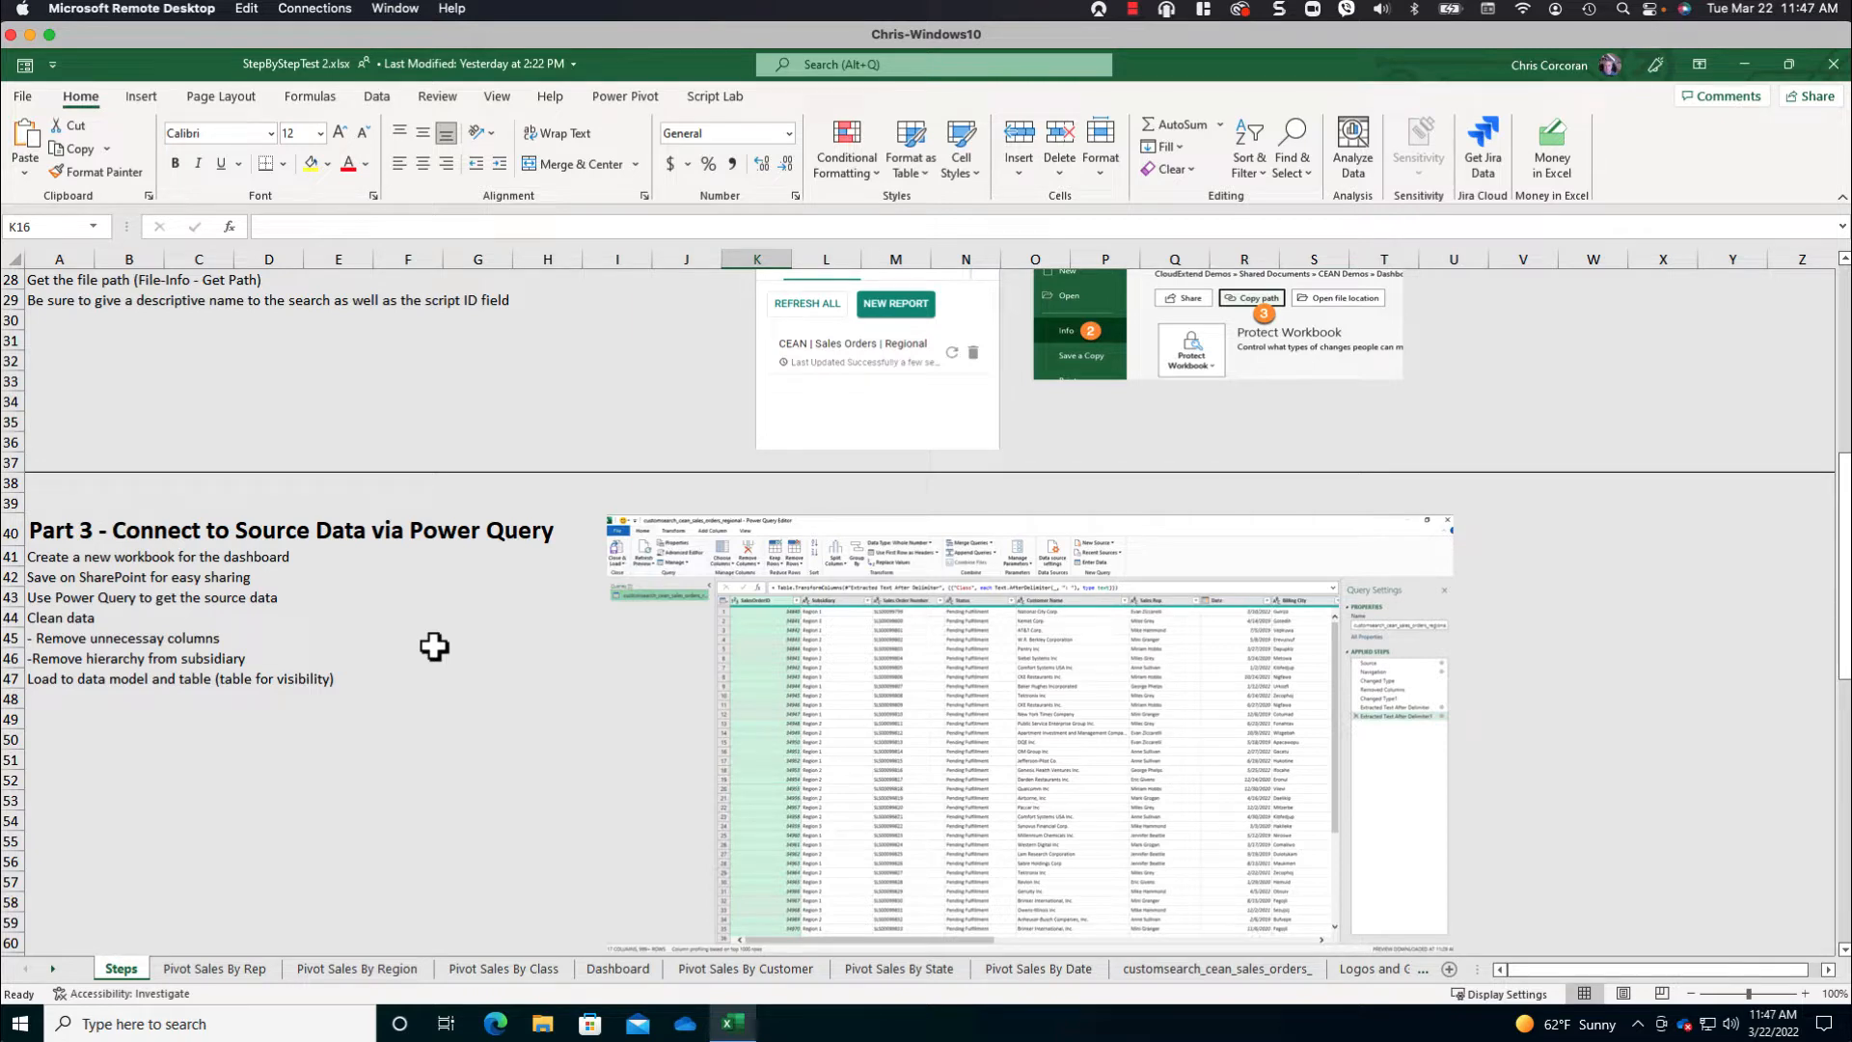
scroll(434, 646, down, 10)
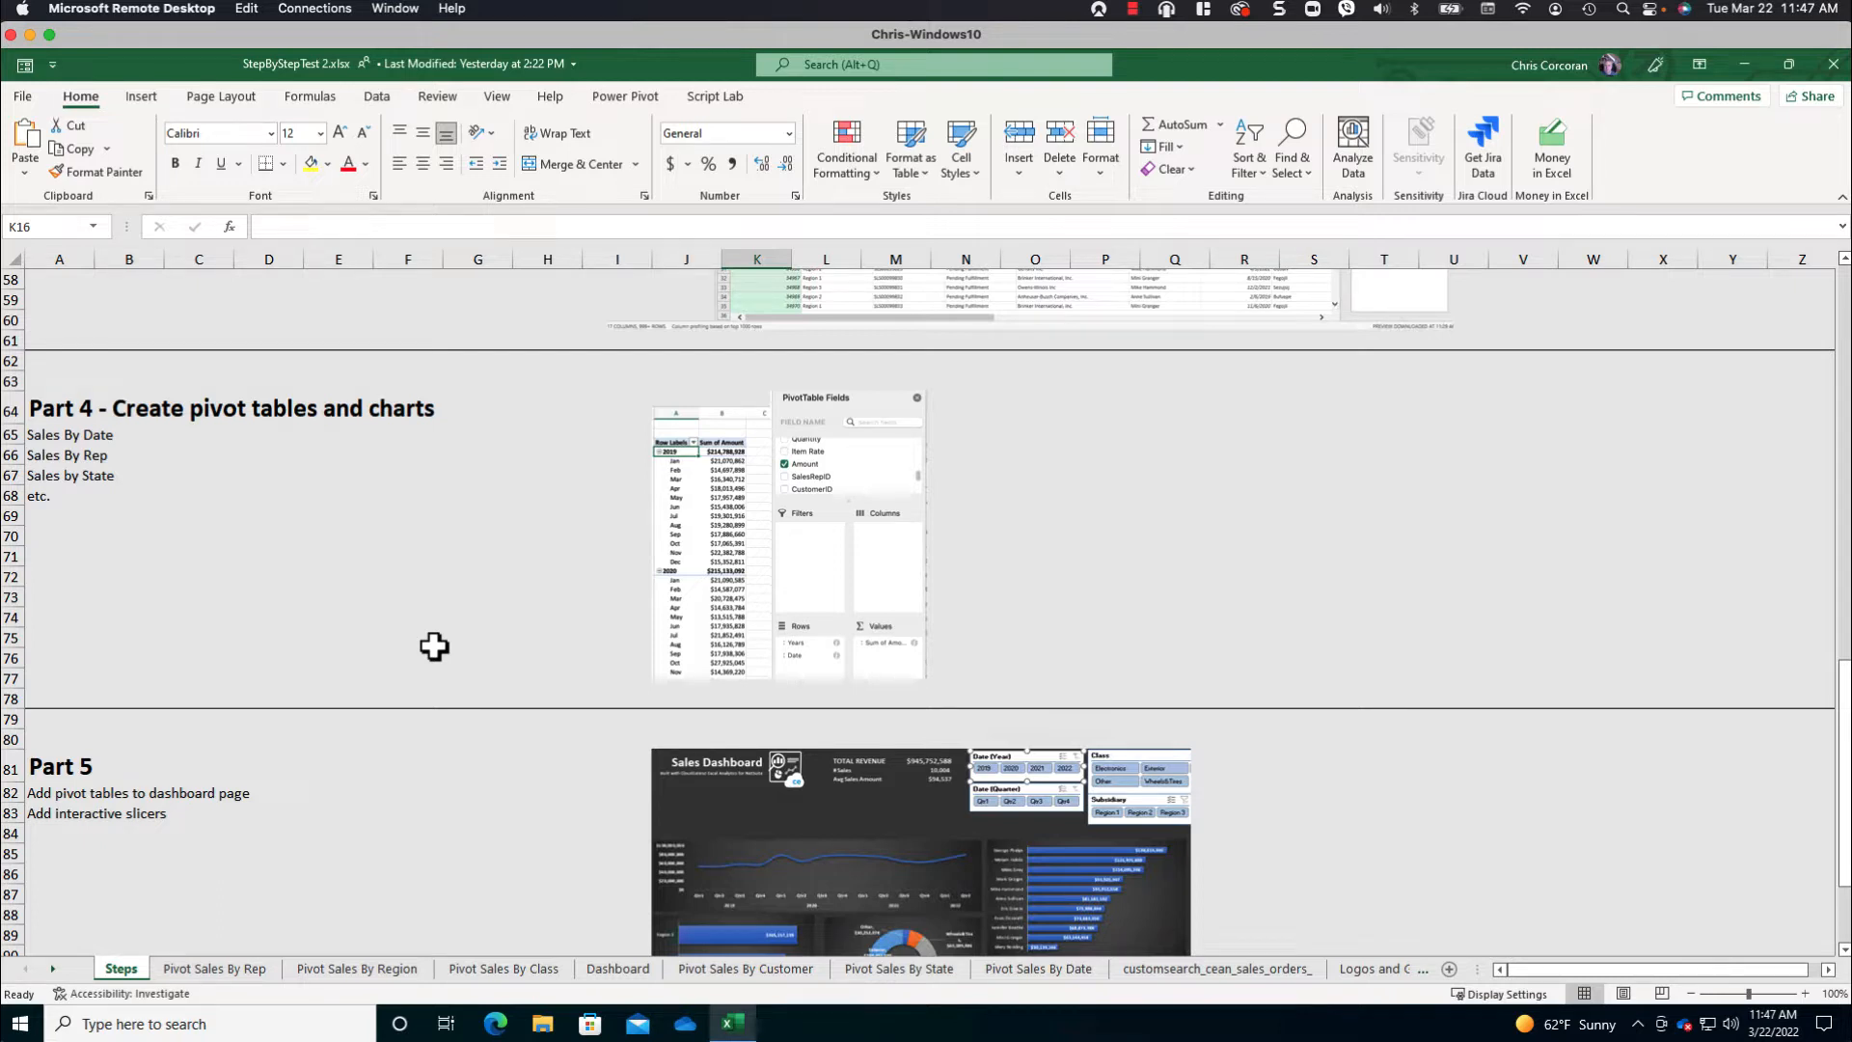
scroll(434, 647, down, 4)
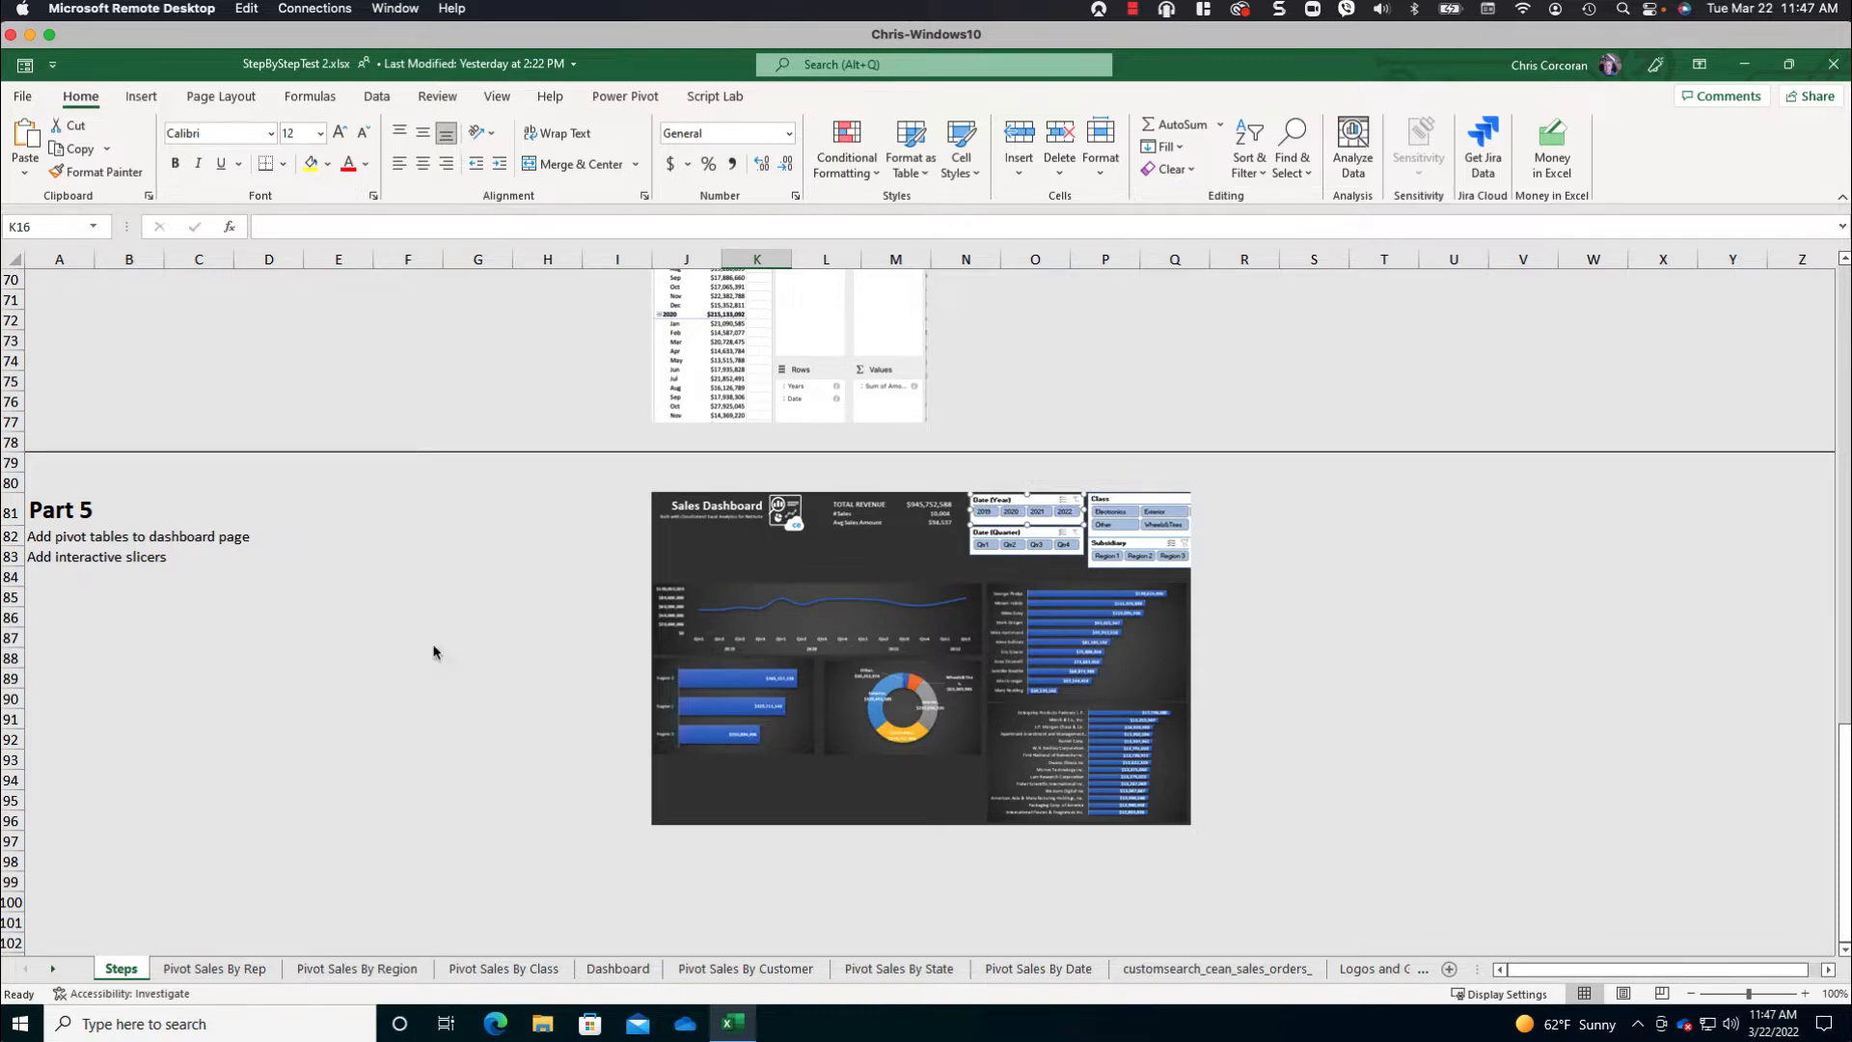
- Switch to the NetSuite saved search CEAN | Sales Orders | Regional, review its result columns and formulas, and preview the results
click(30, 35)
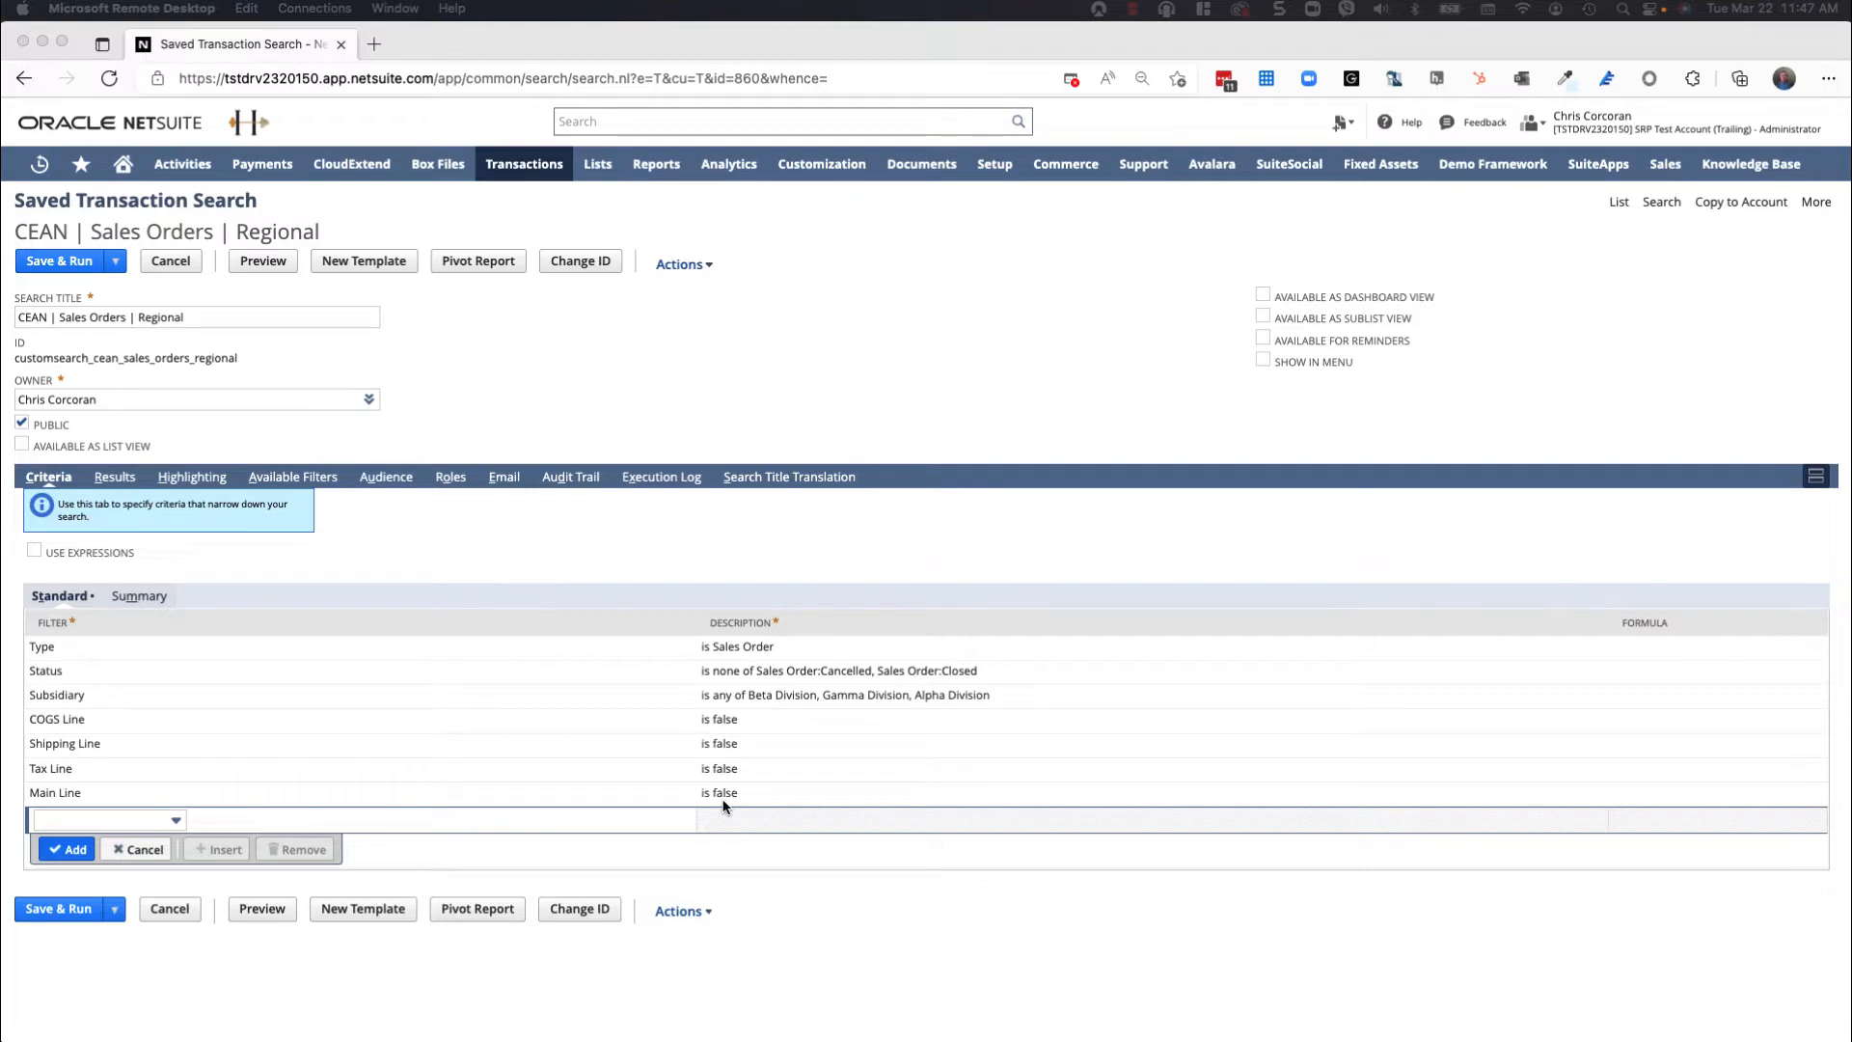
click(113, 477)
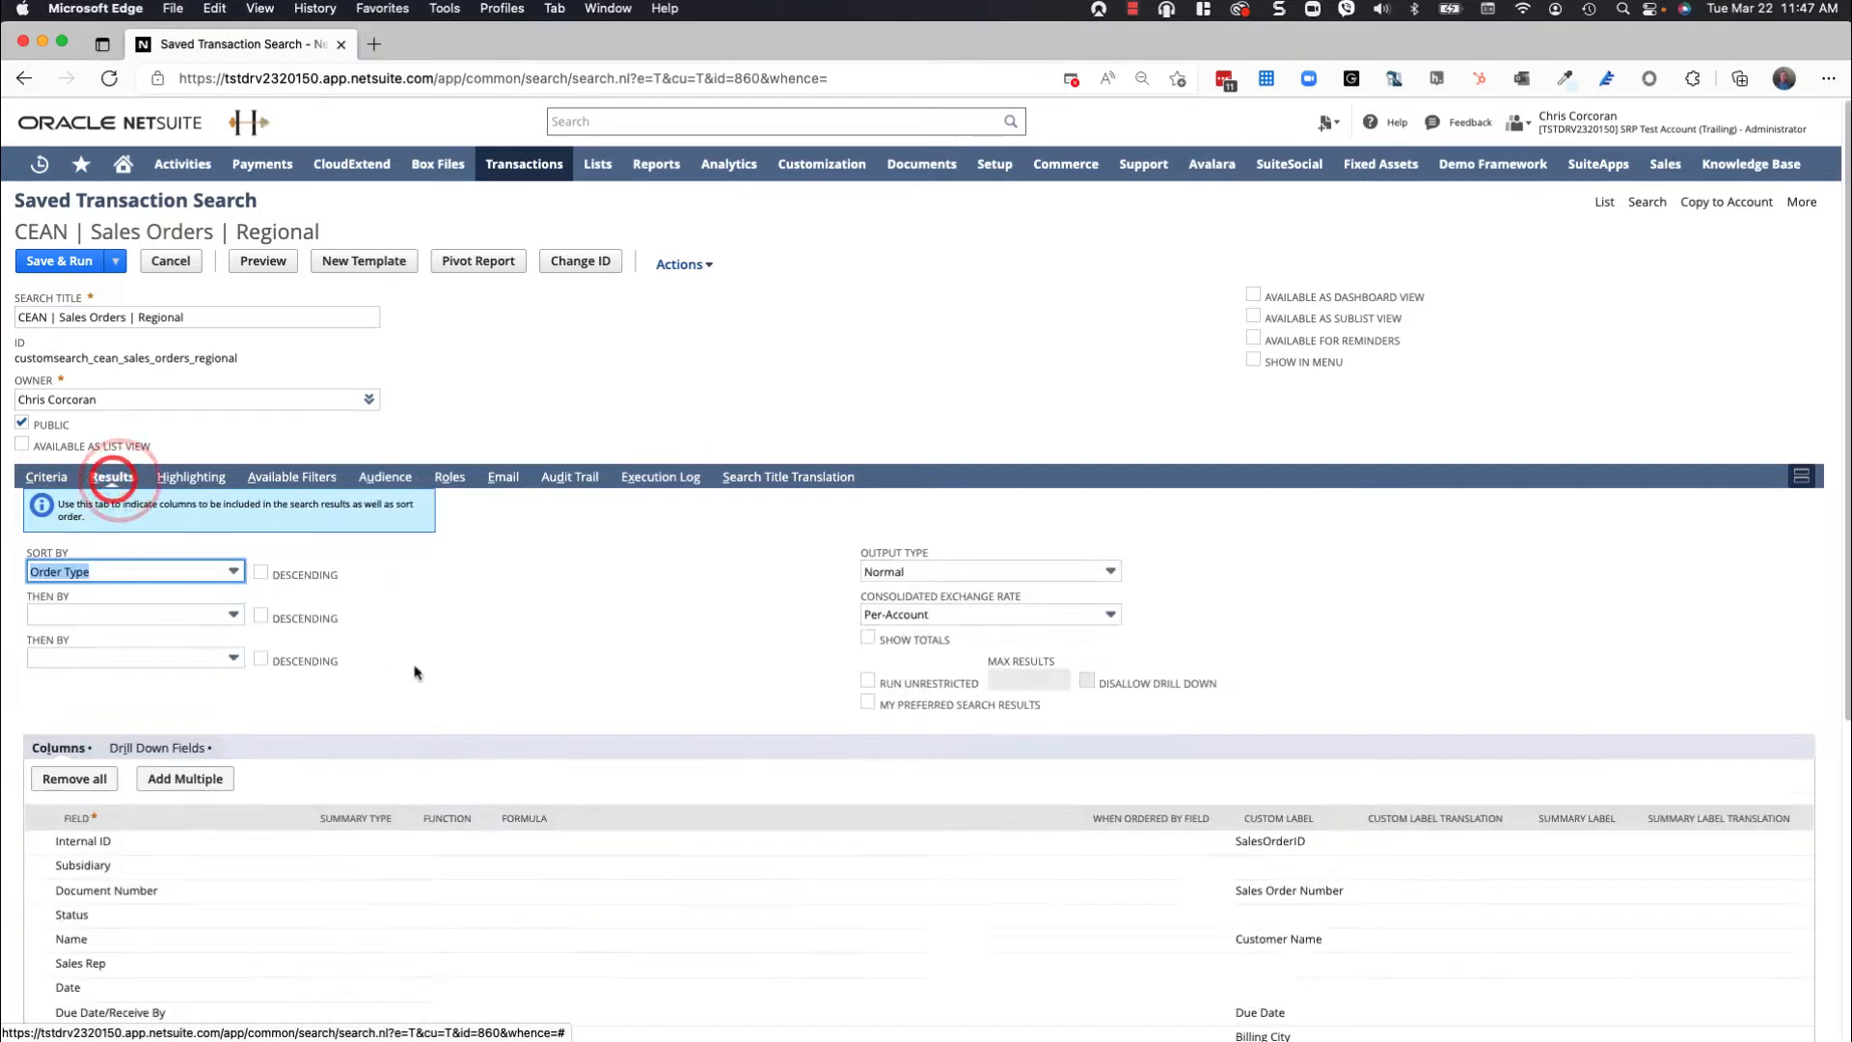
scroll(415, 672, down, 5)
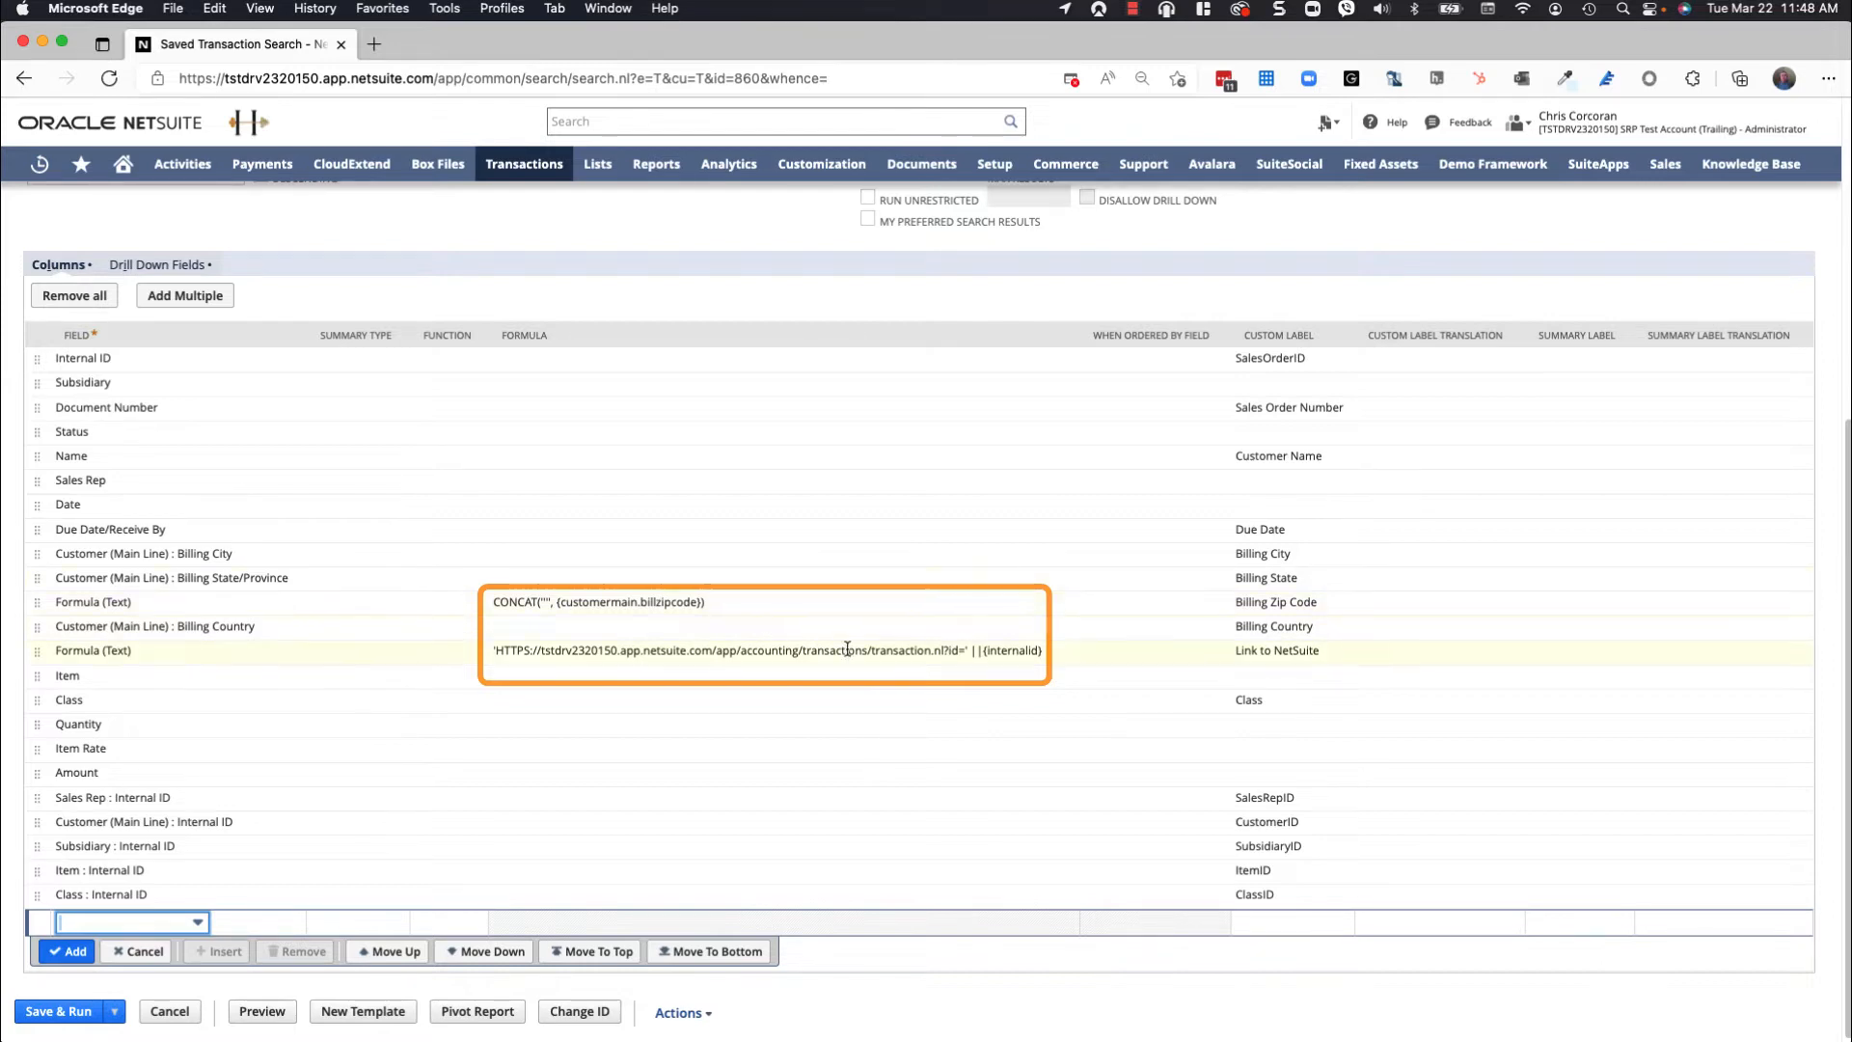
scroll(847, 649, down, 1)
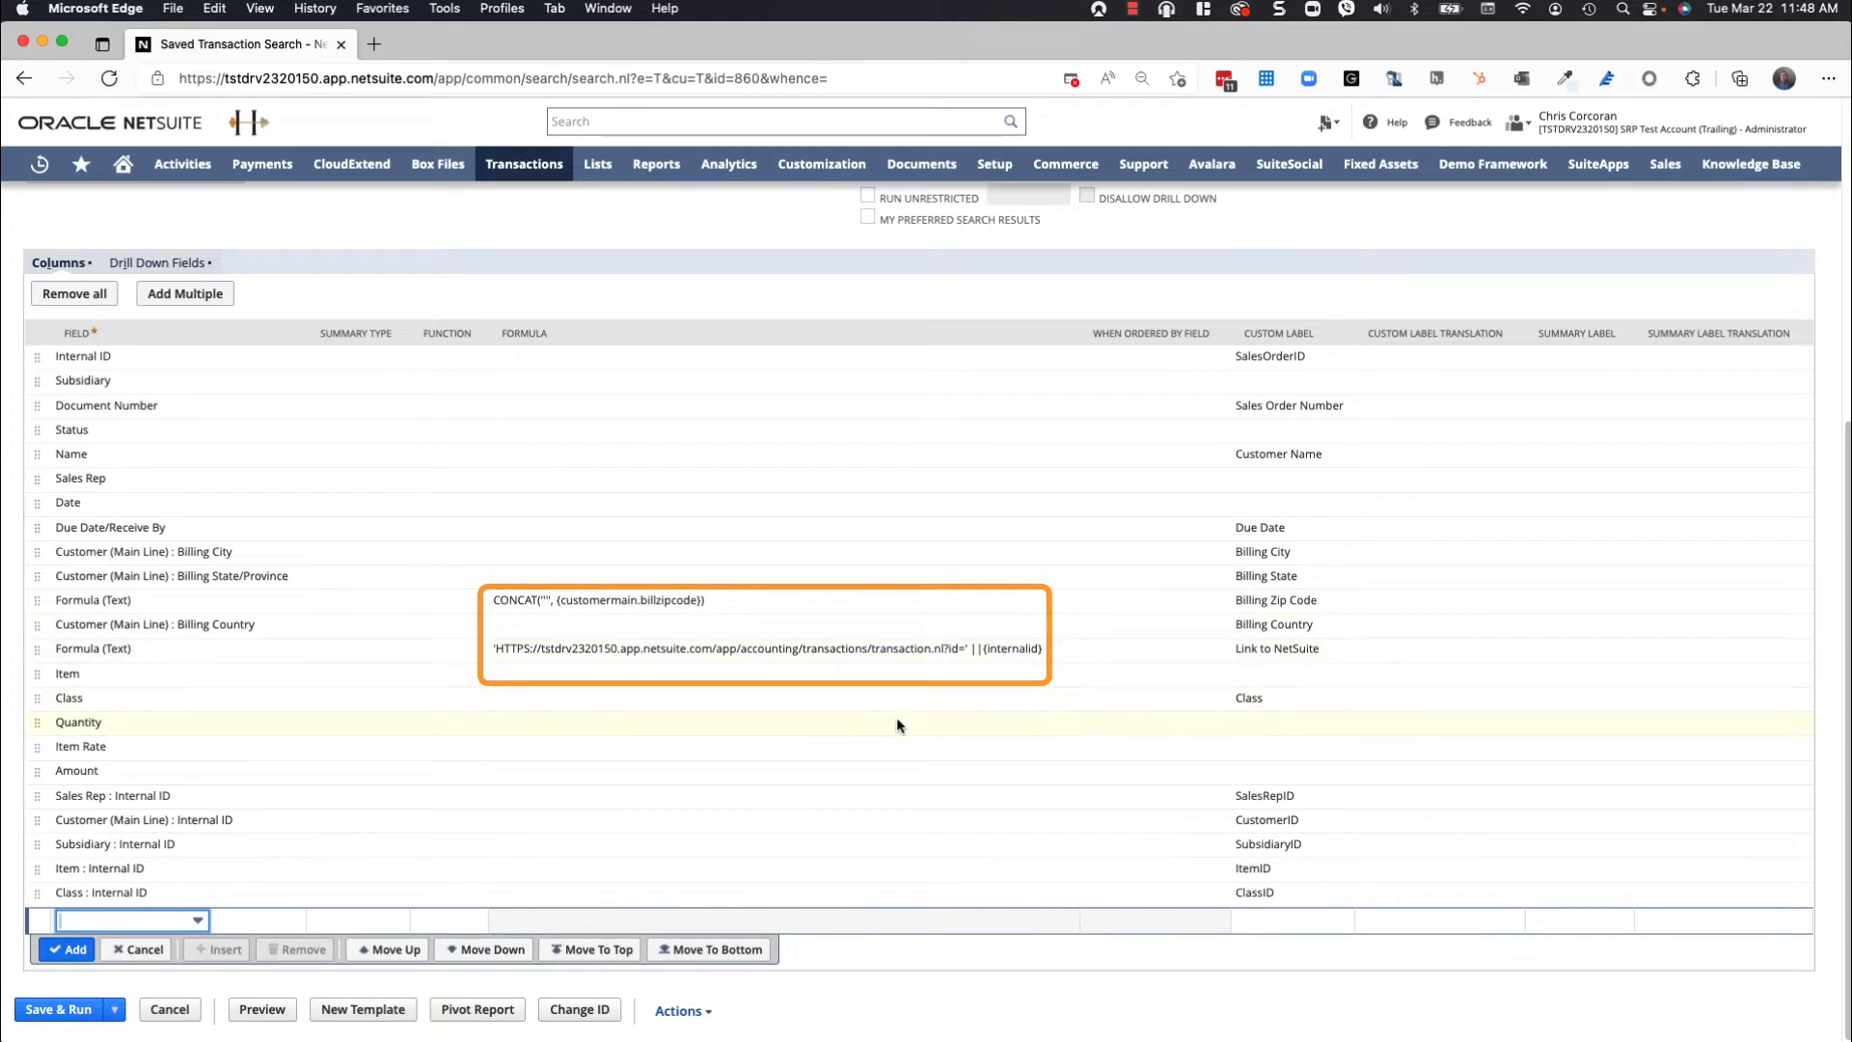
click(267, 1015)
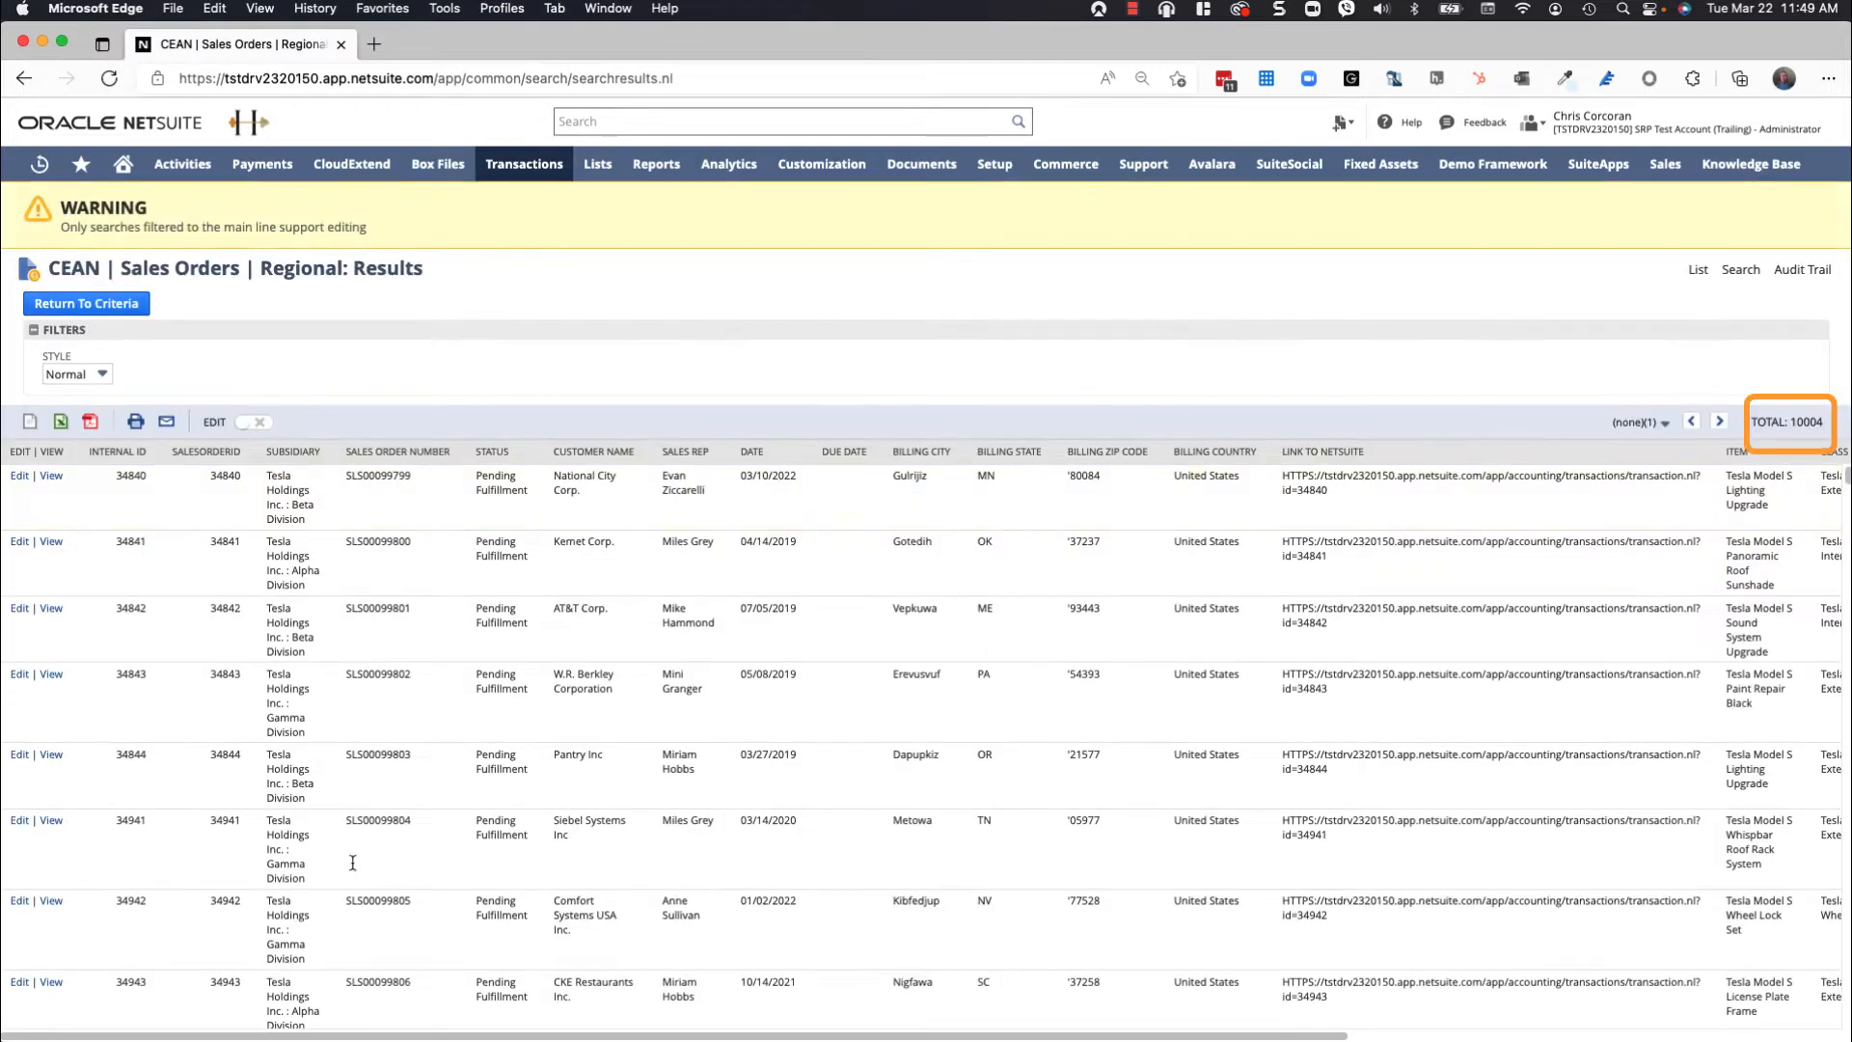
- Switch back to Excel, check the Part 2 instructions and create a new blank workbook
key(super+Tab)
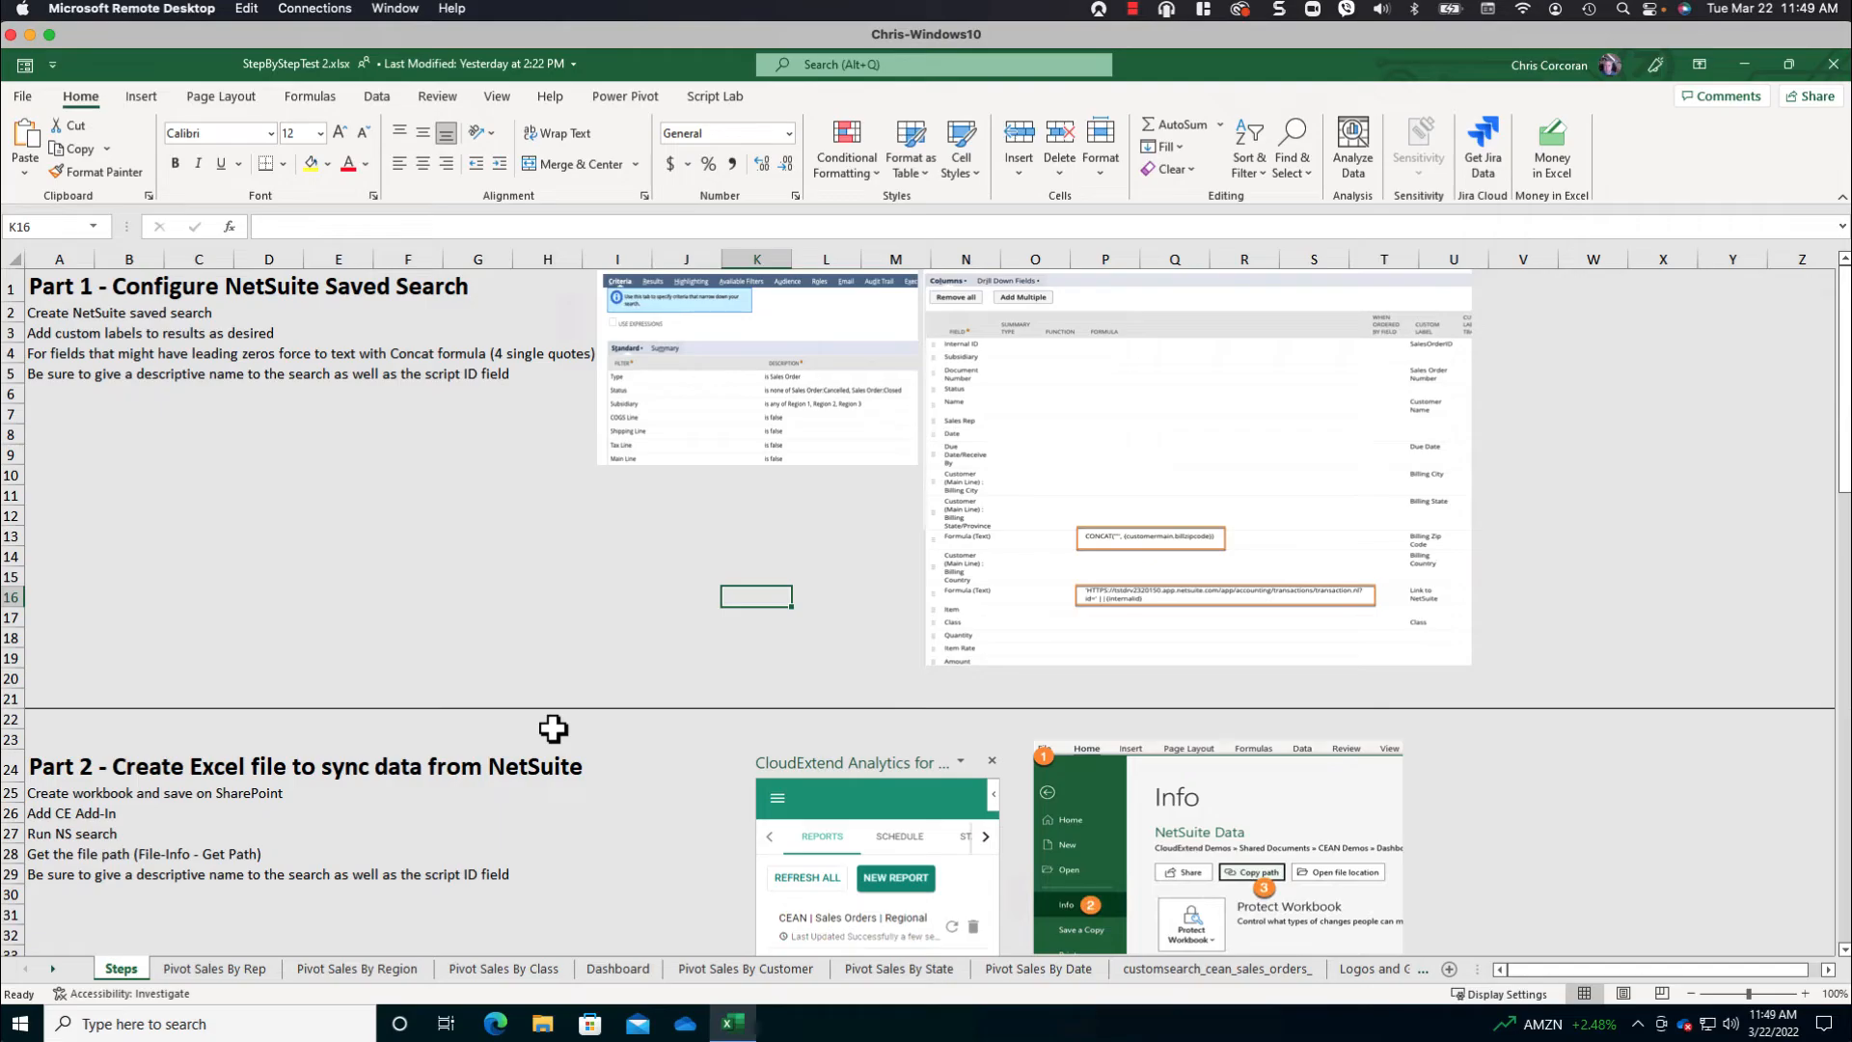
scroll(552, 729, down, 2)
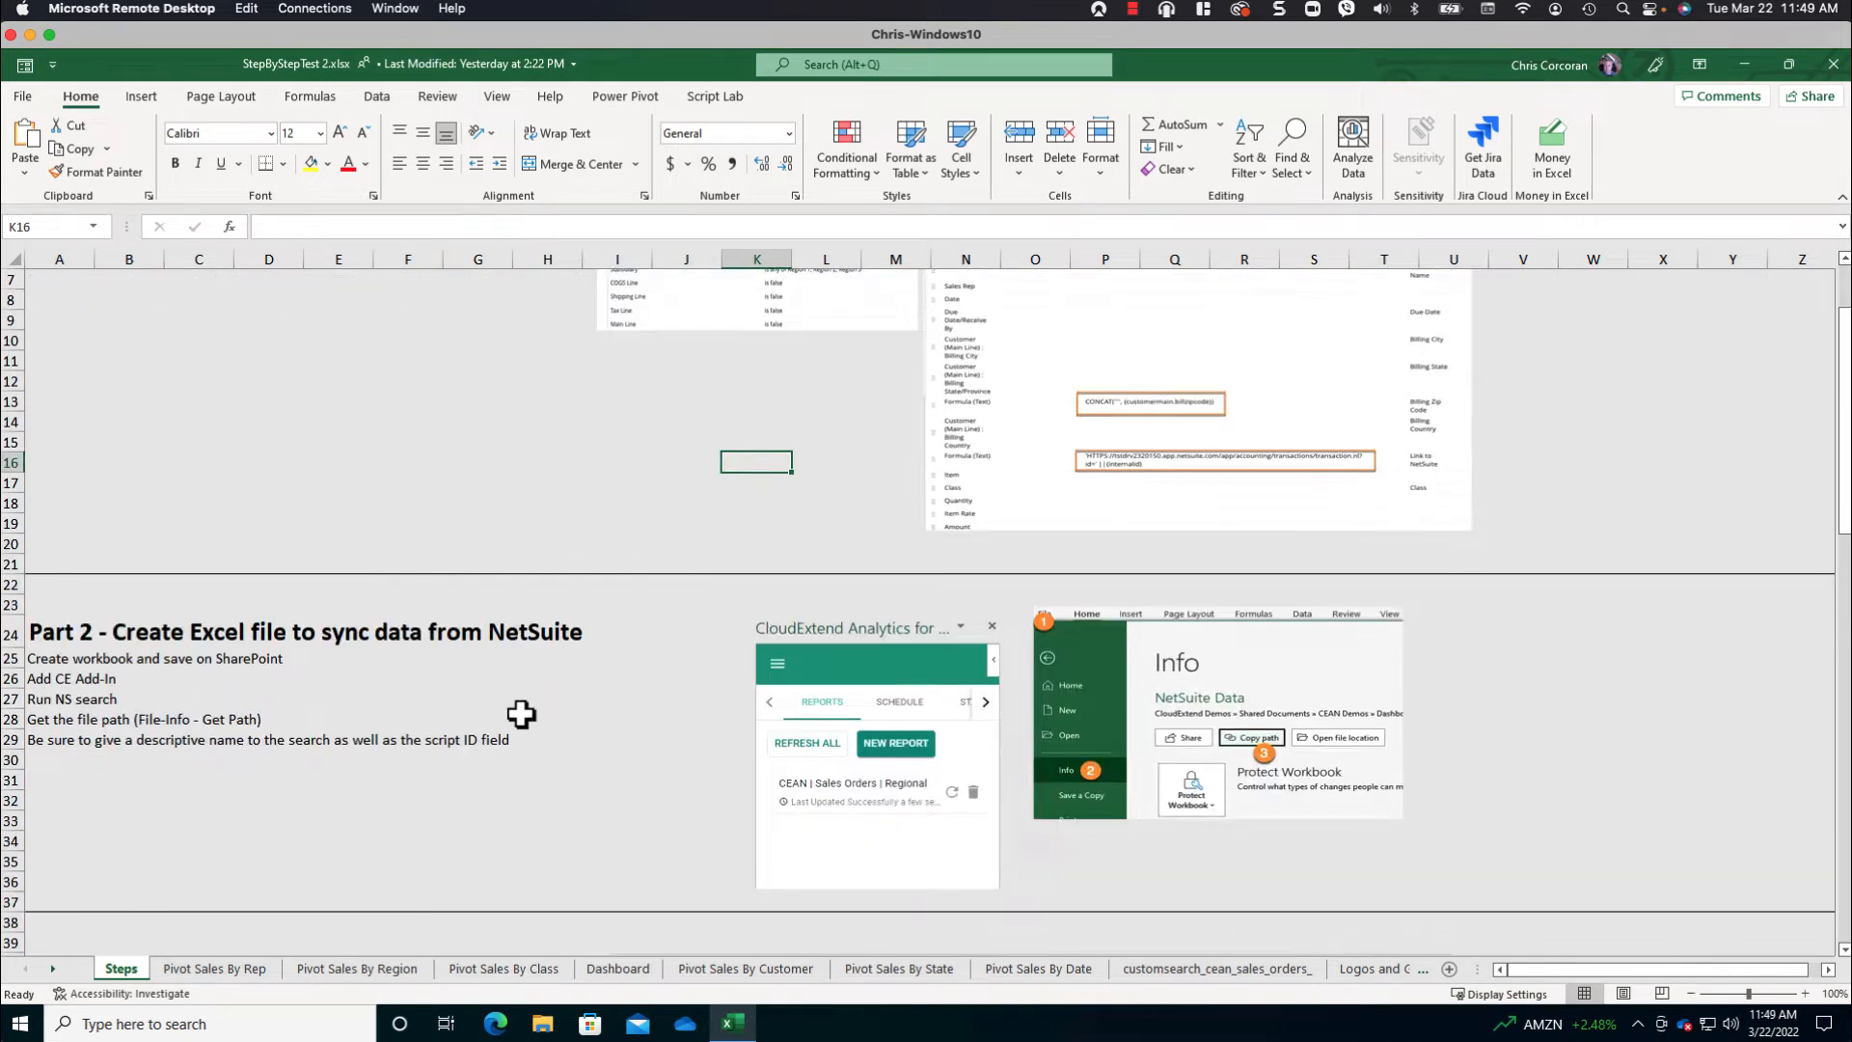
scroll(434, 675, down, 1)
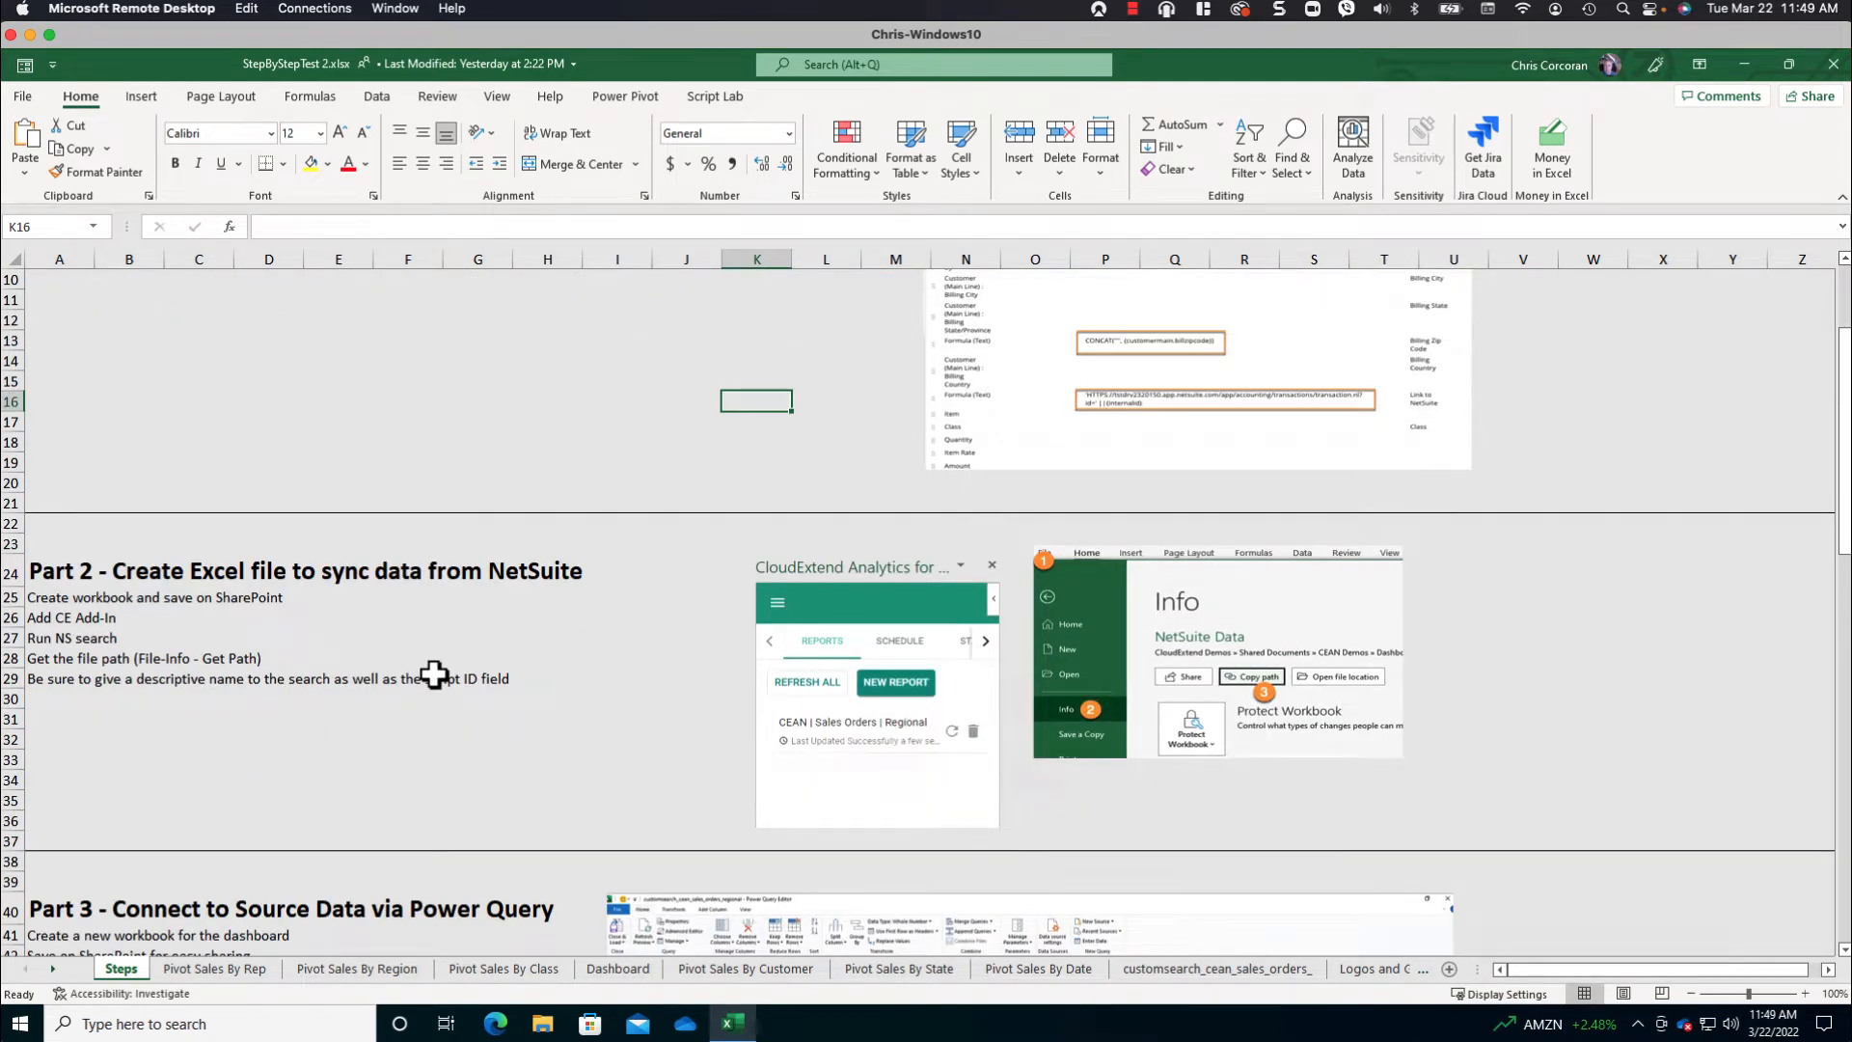
click(29, 95)
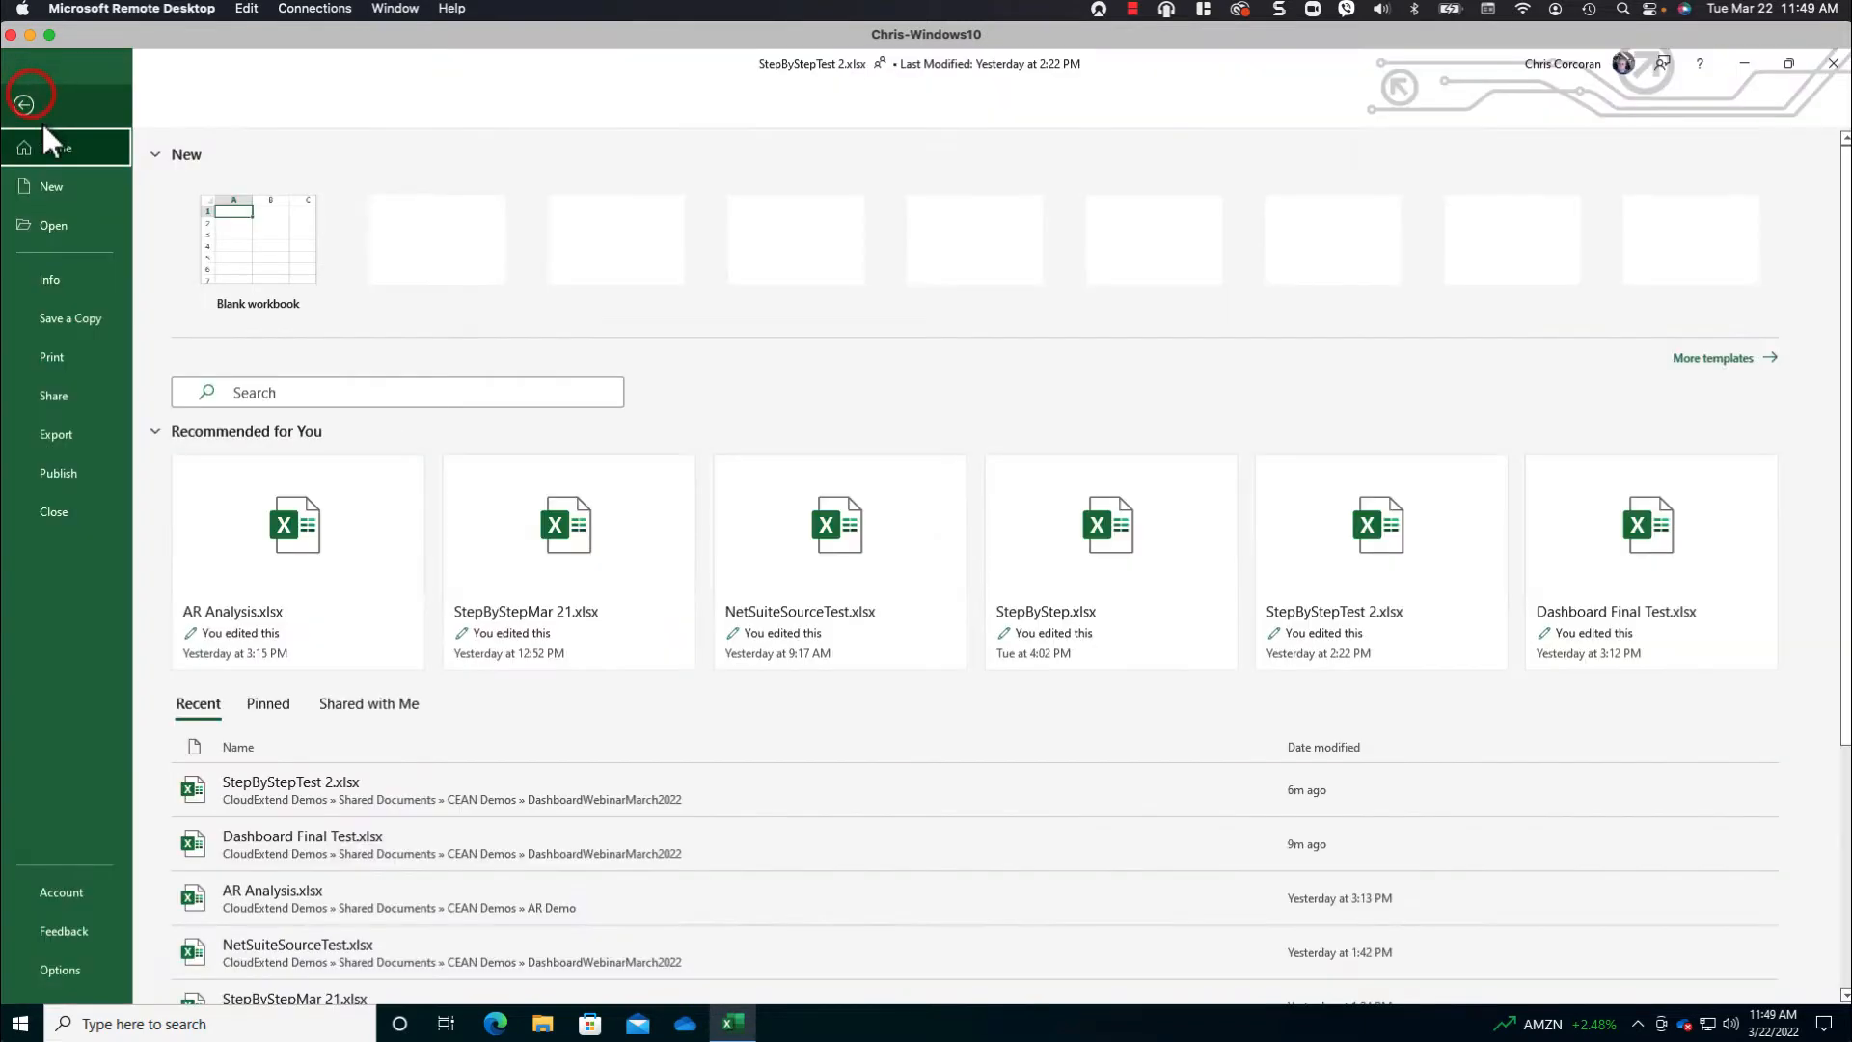
click(71, 185)
click(232, 236)
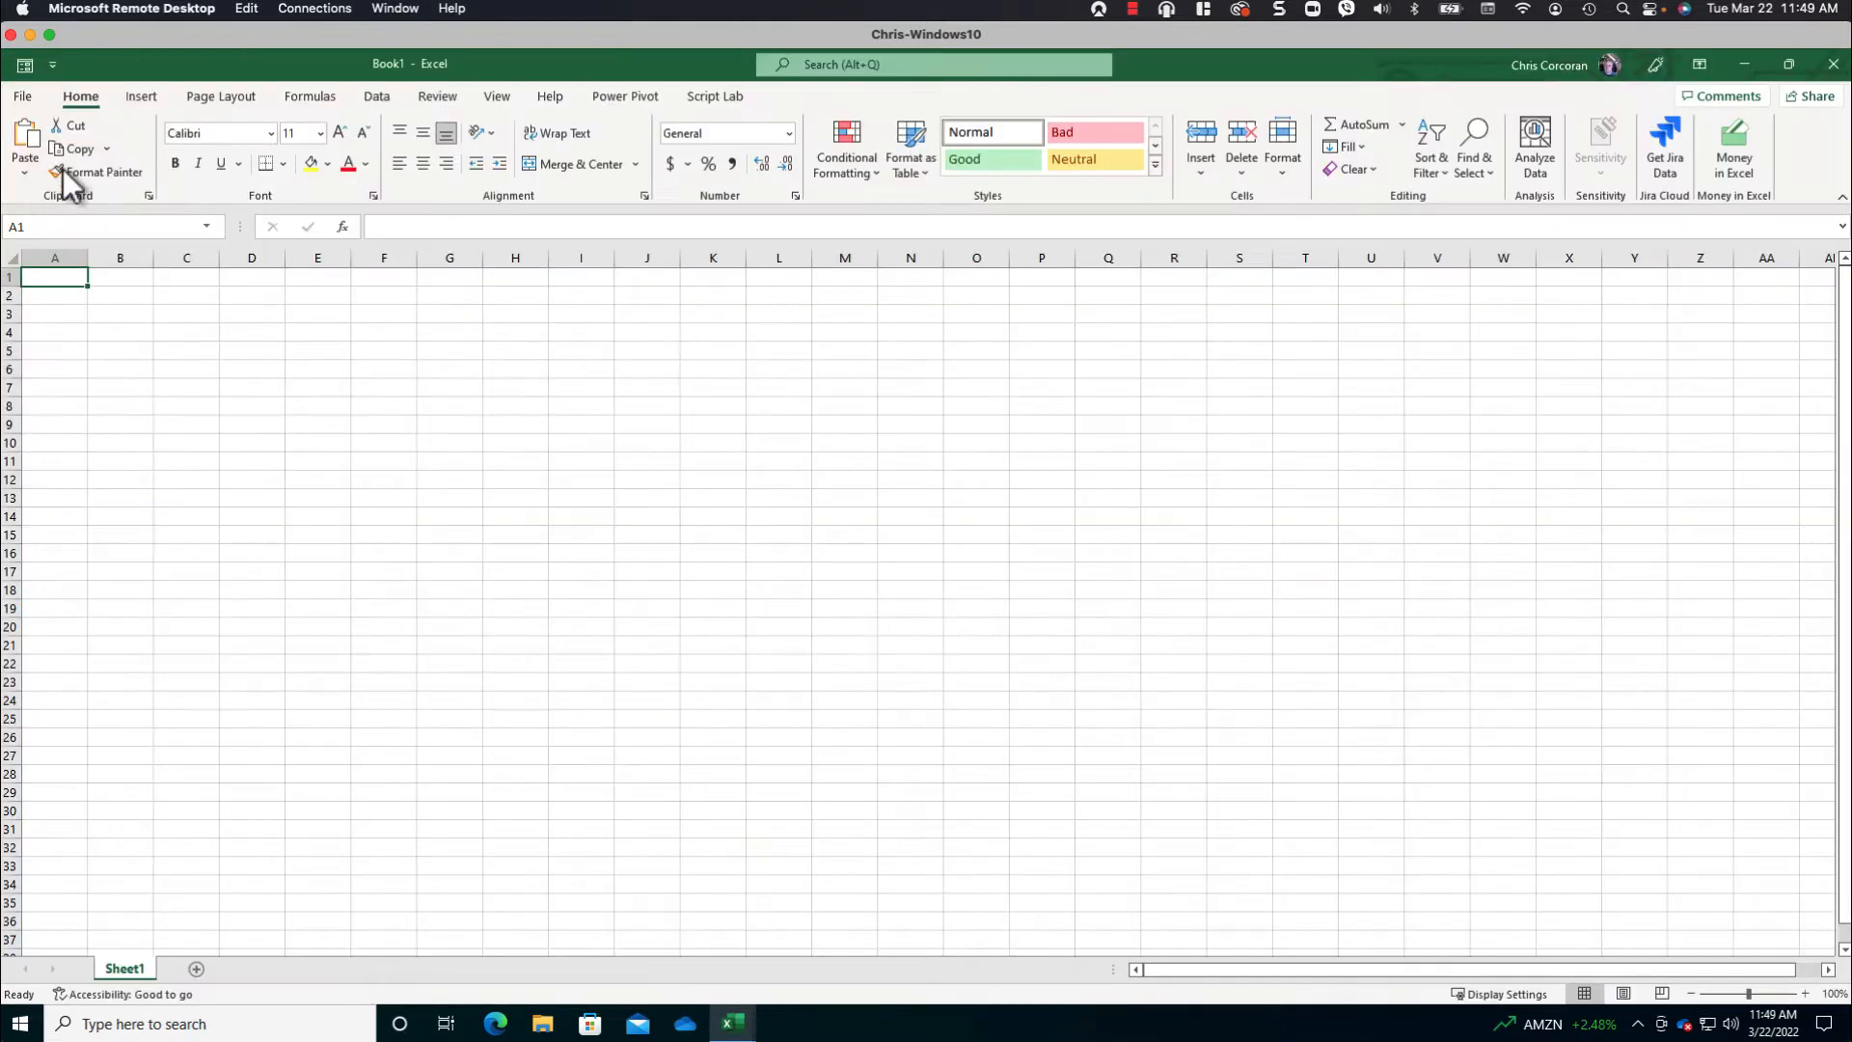
- Save the new workbook as "Sales Dashboard Source Data" in the CEAN Demos folder of the CloudExtend Demos SharePoint site
click(23, 96)
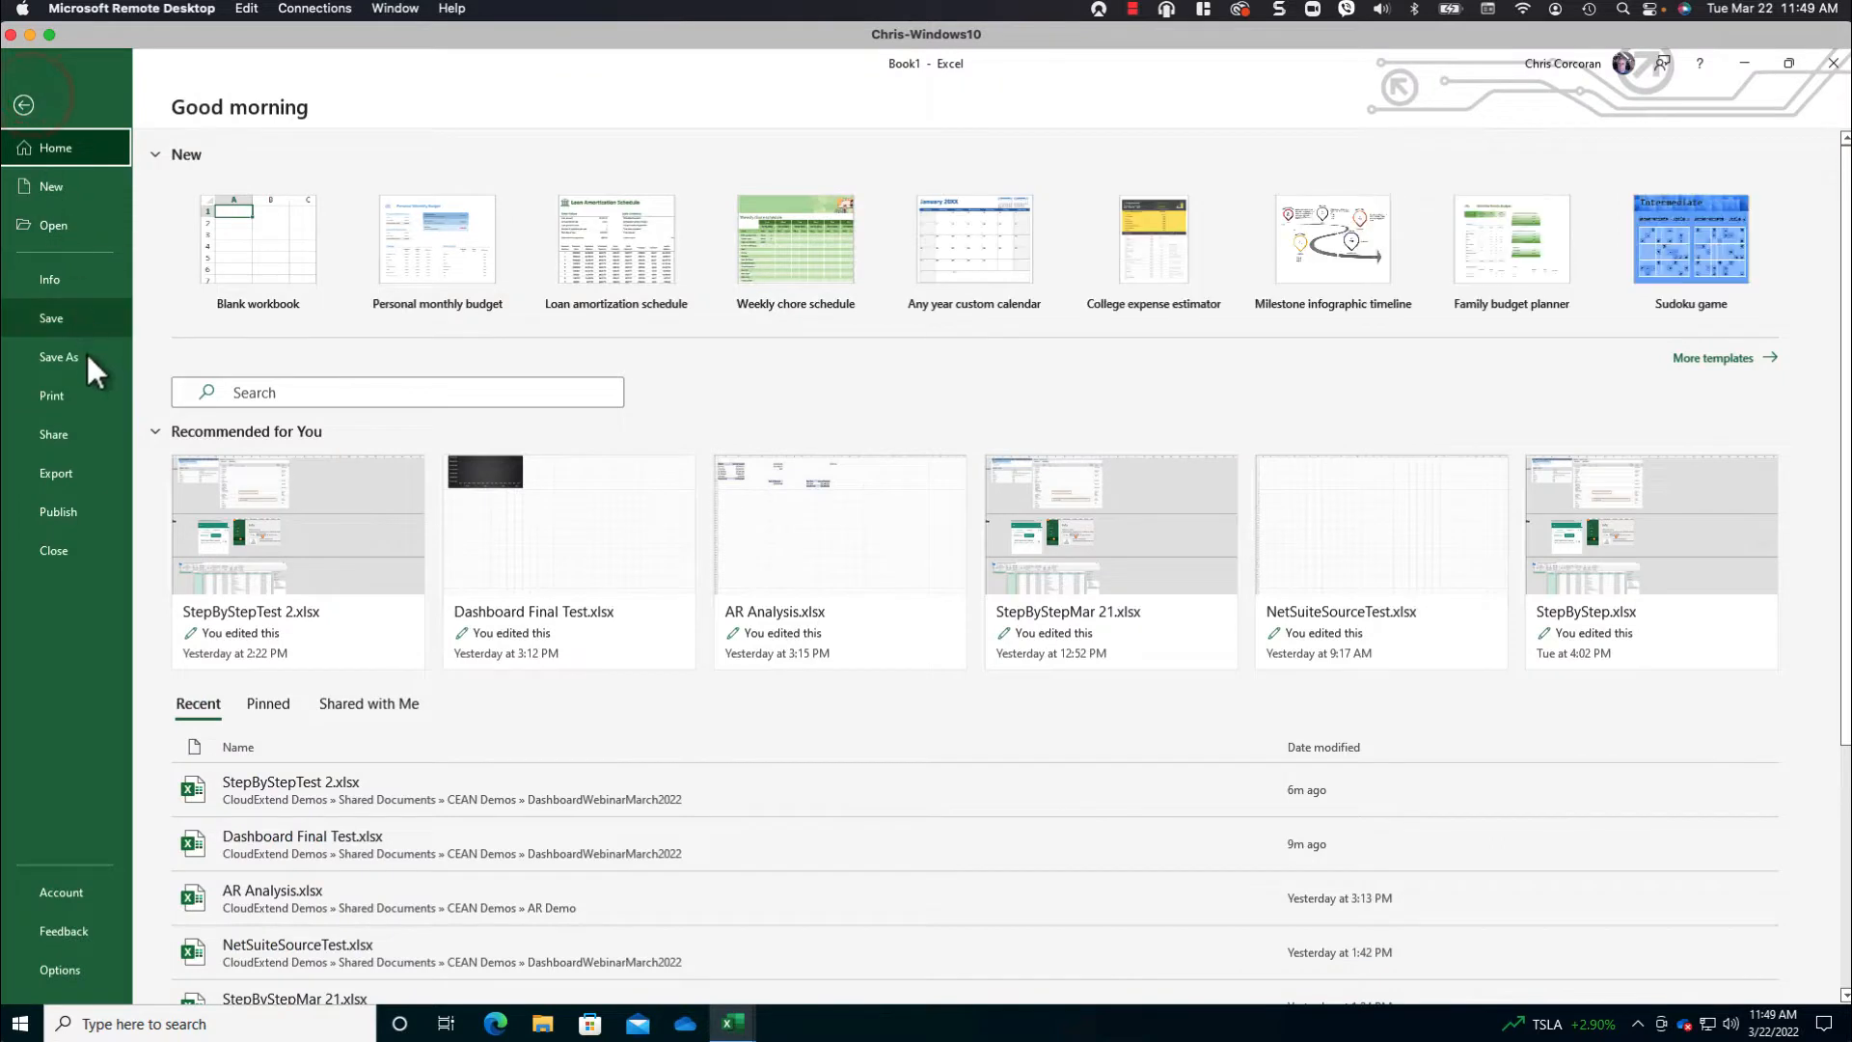
click(85, 353)
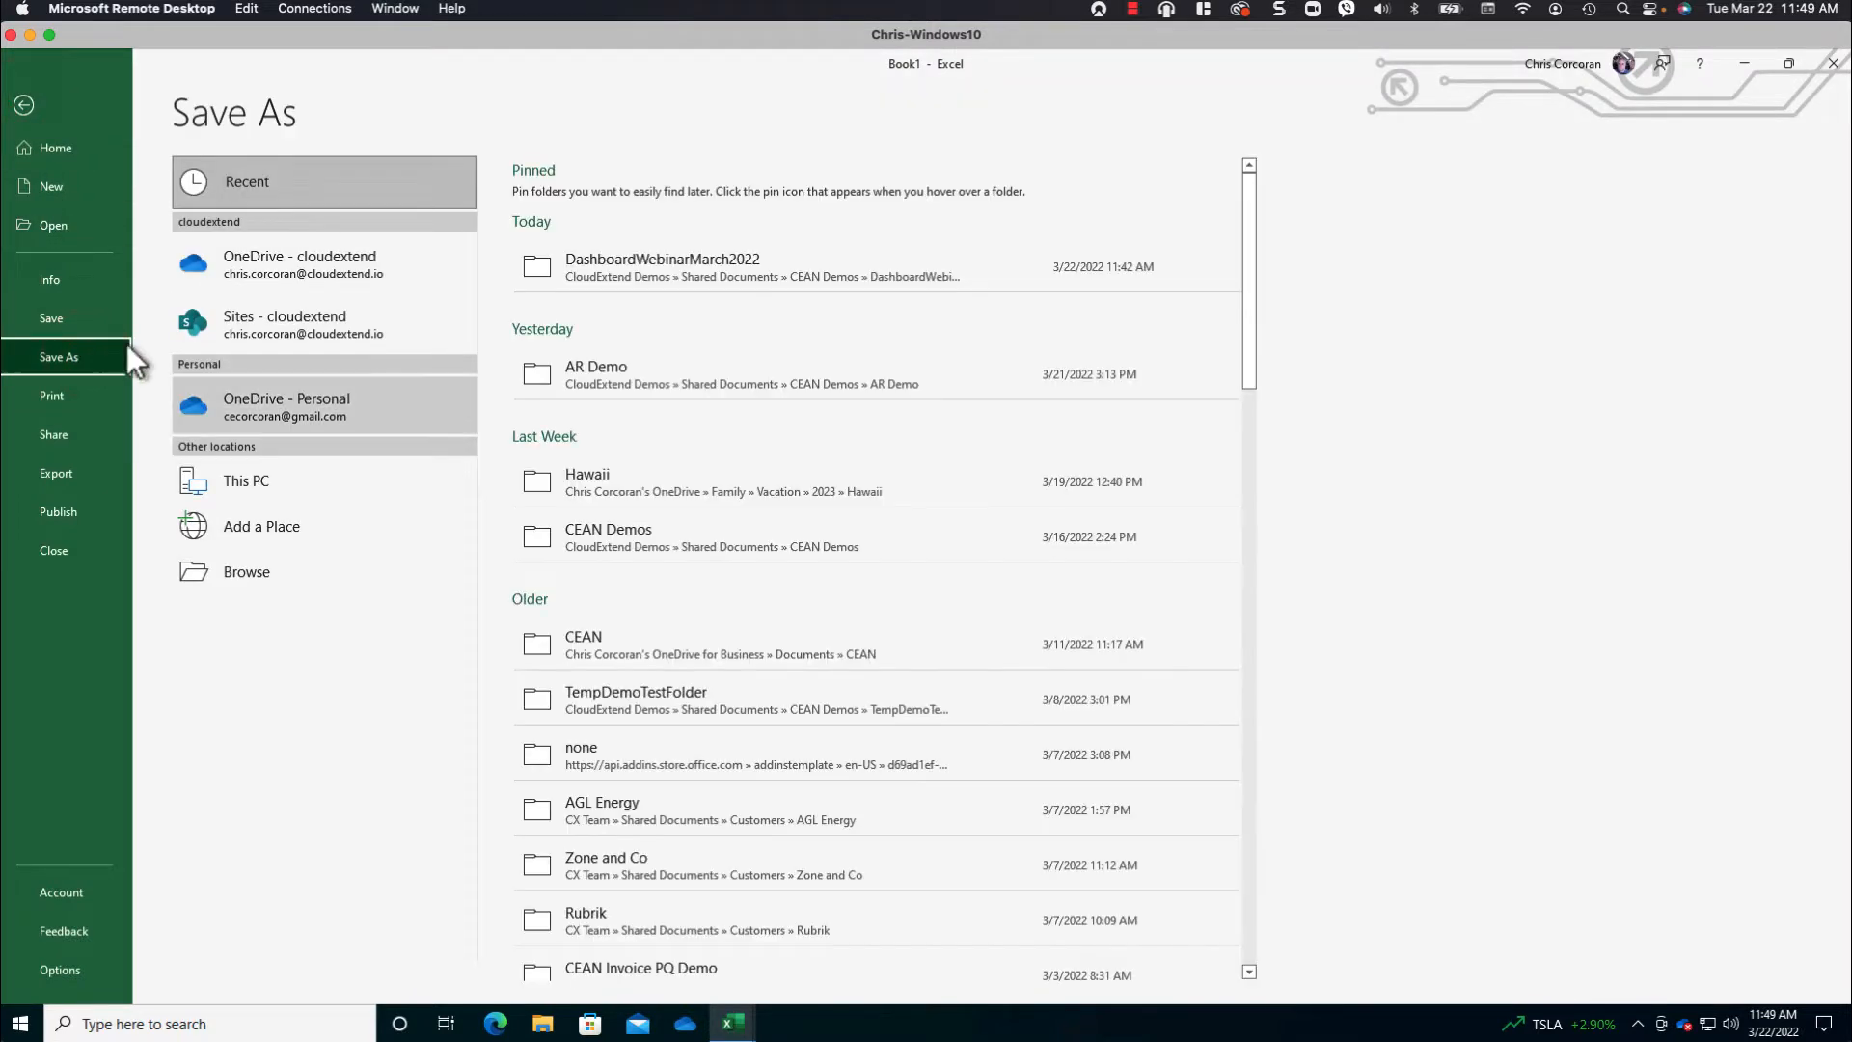
click(362, 280)
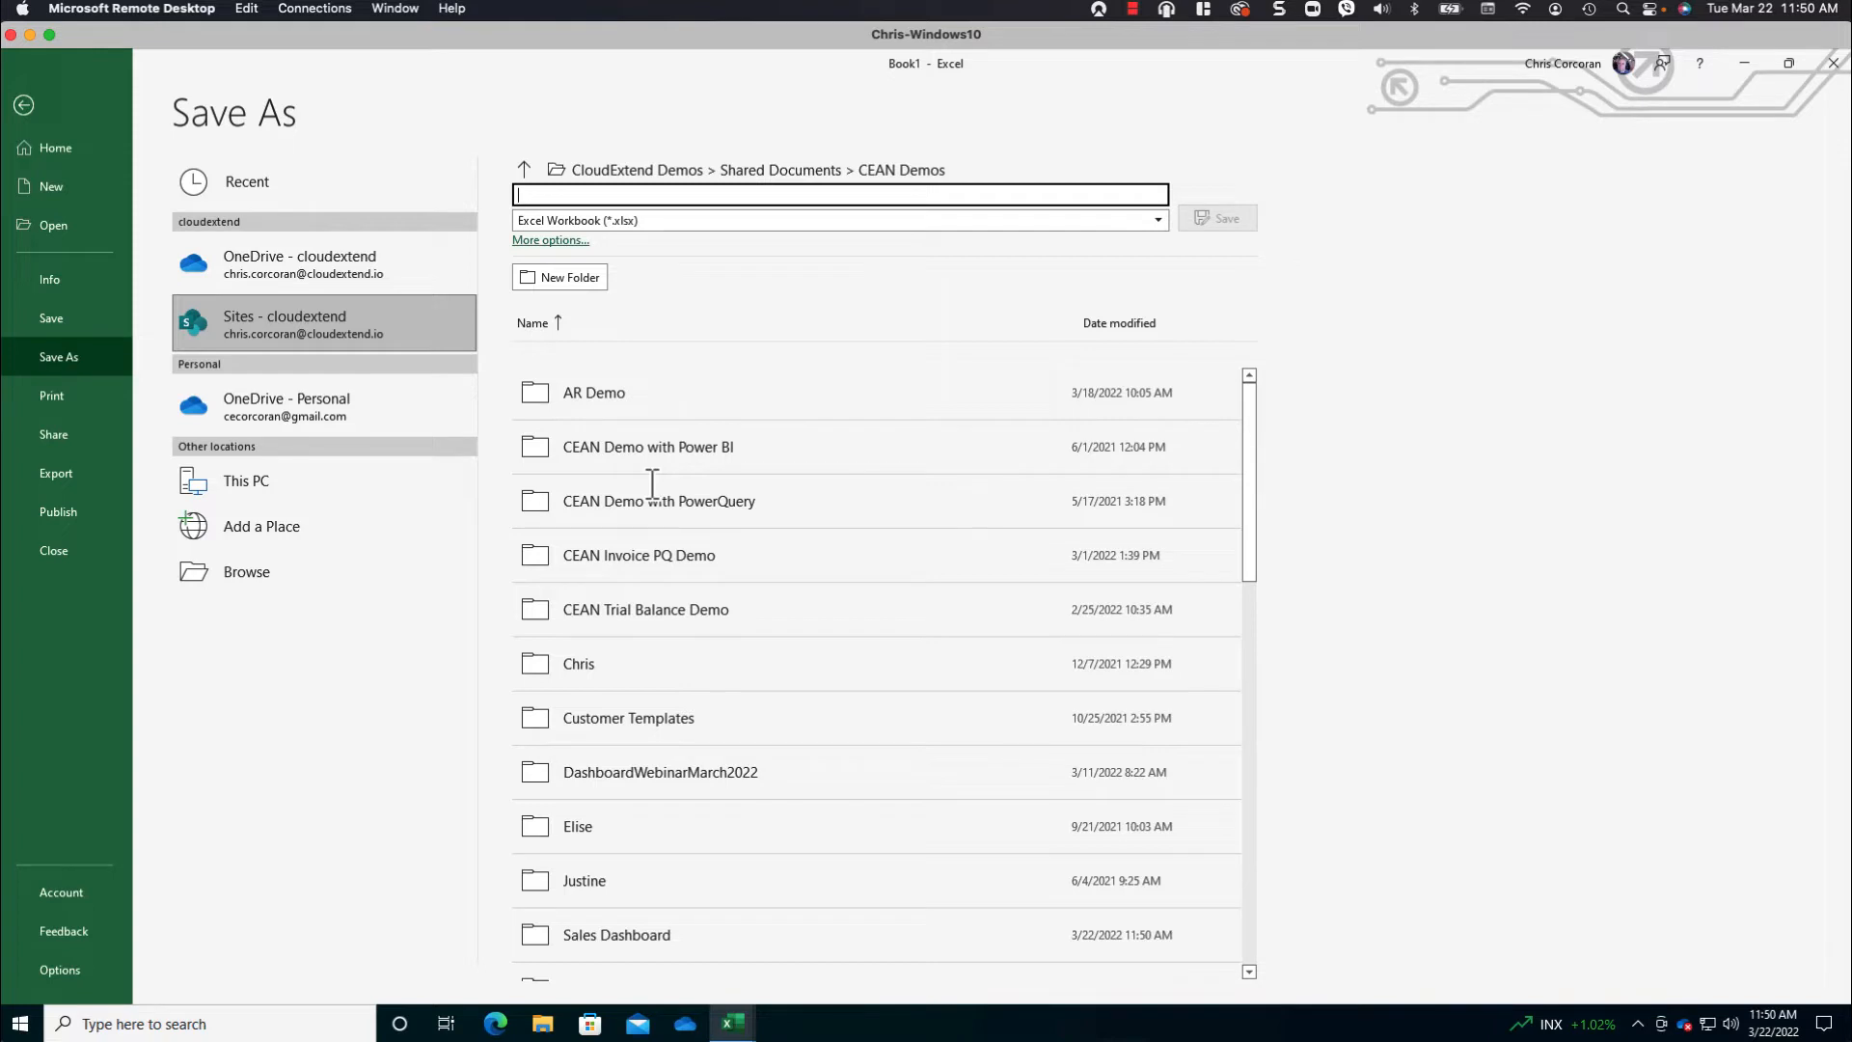
text(Sales Dash)
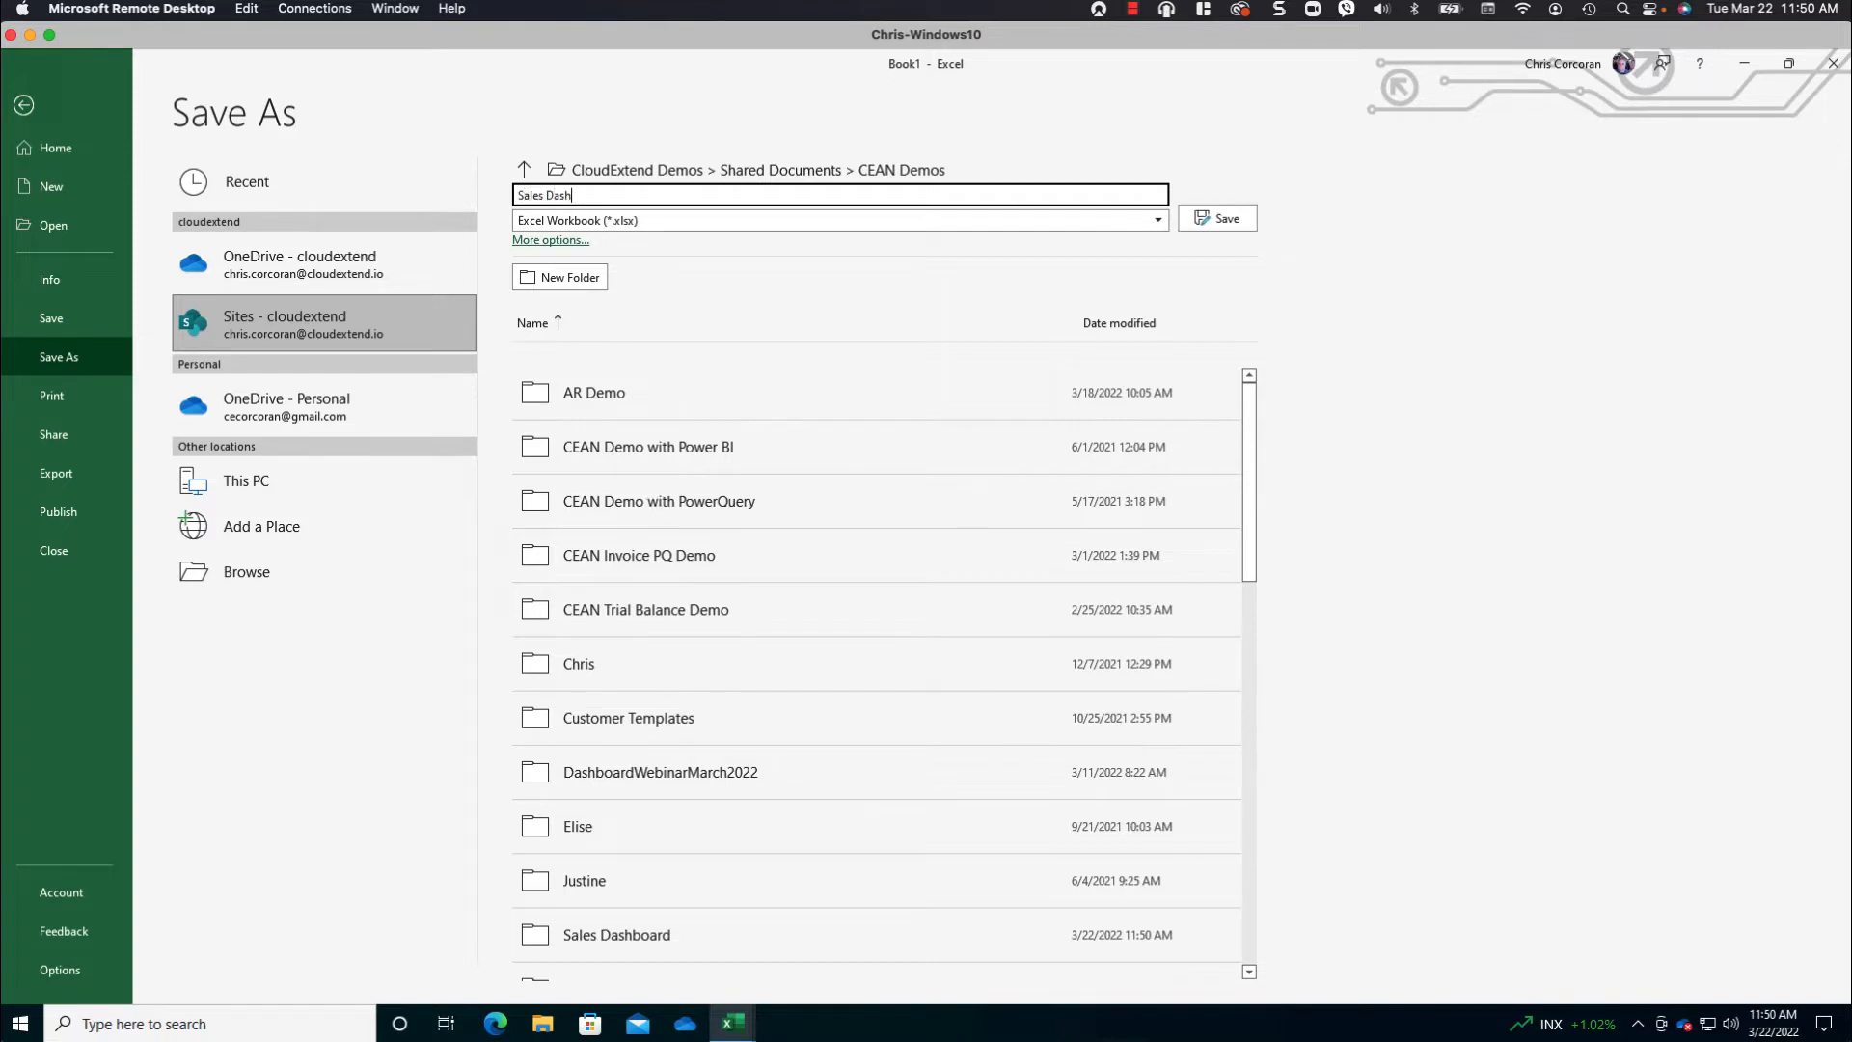
text(board Source Data)
key(Return)
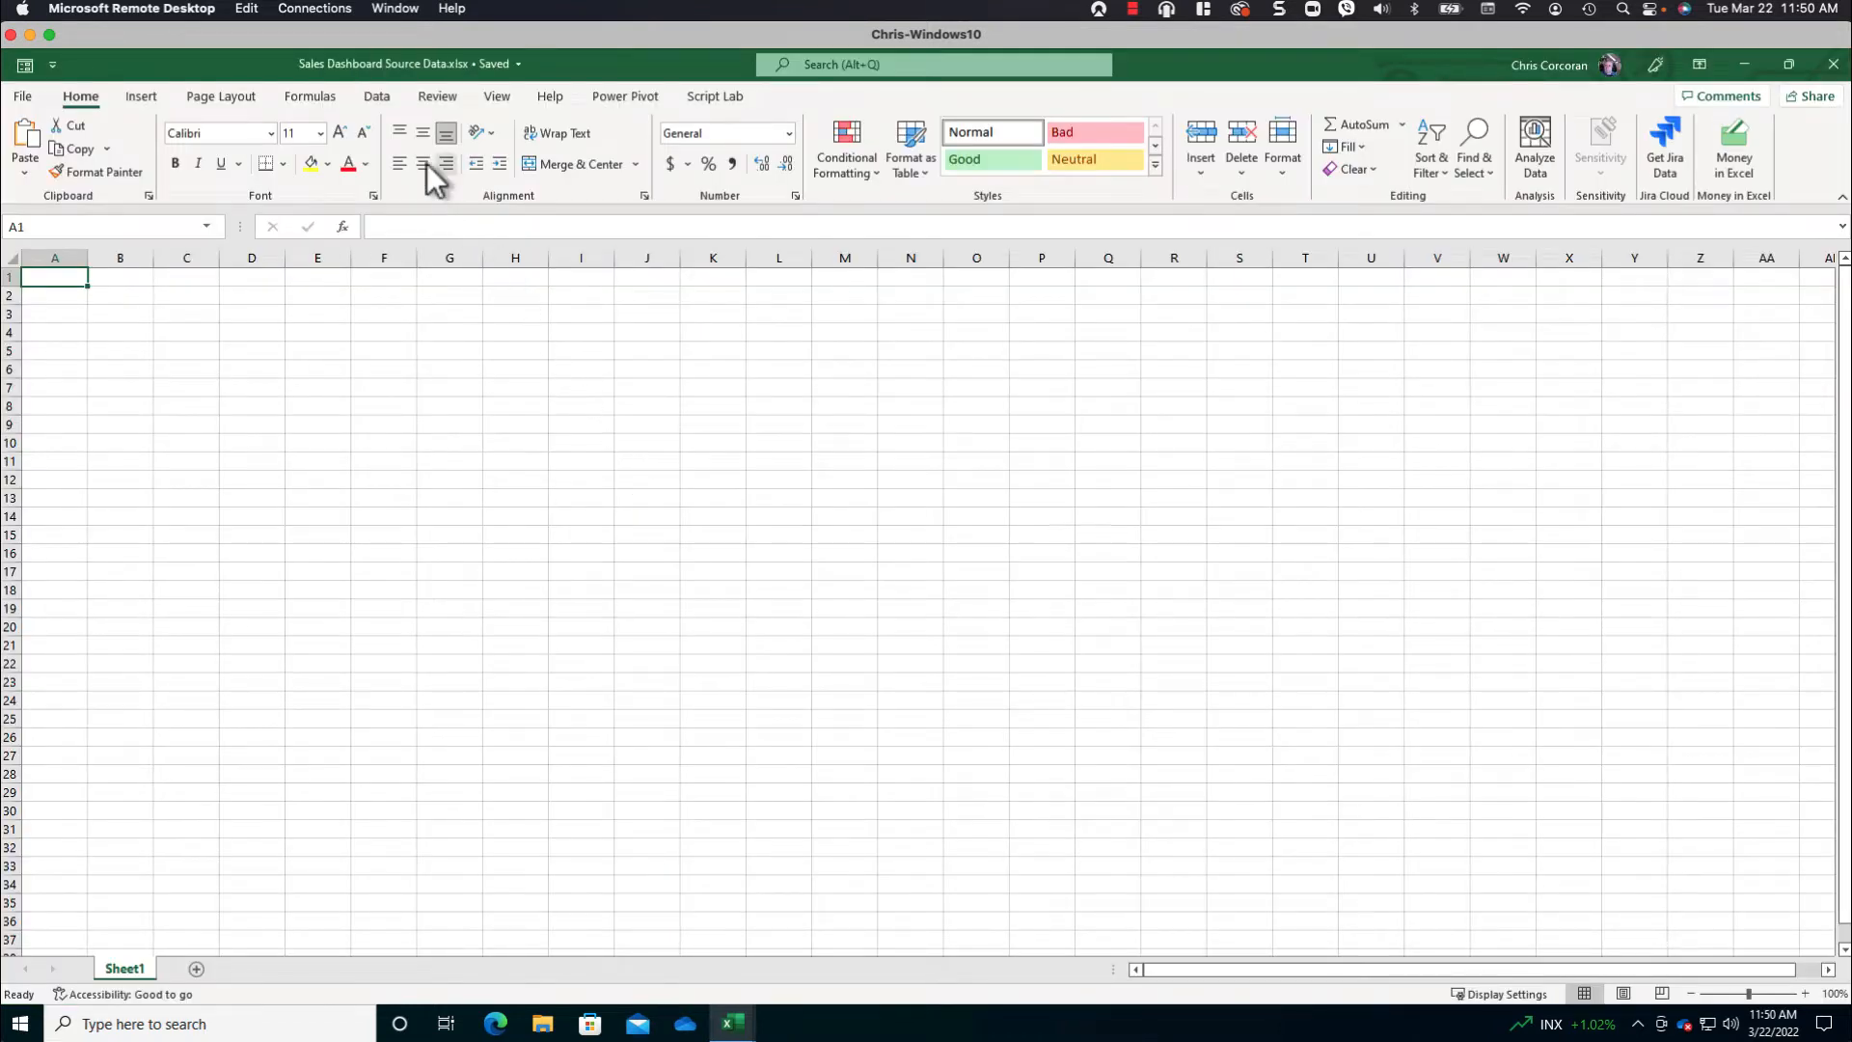
- Open the CloudExtend add-in for analysing NetSuite data and start a custom report from scratch
click(376, 97)
click(1520, 155)
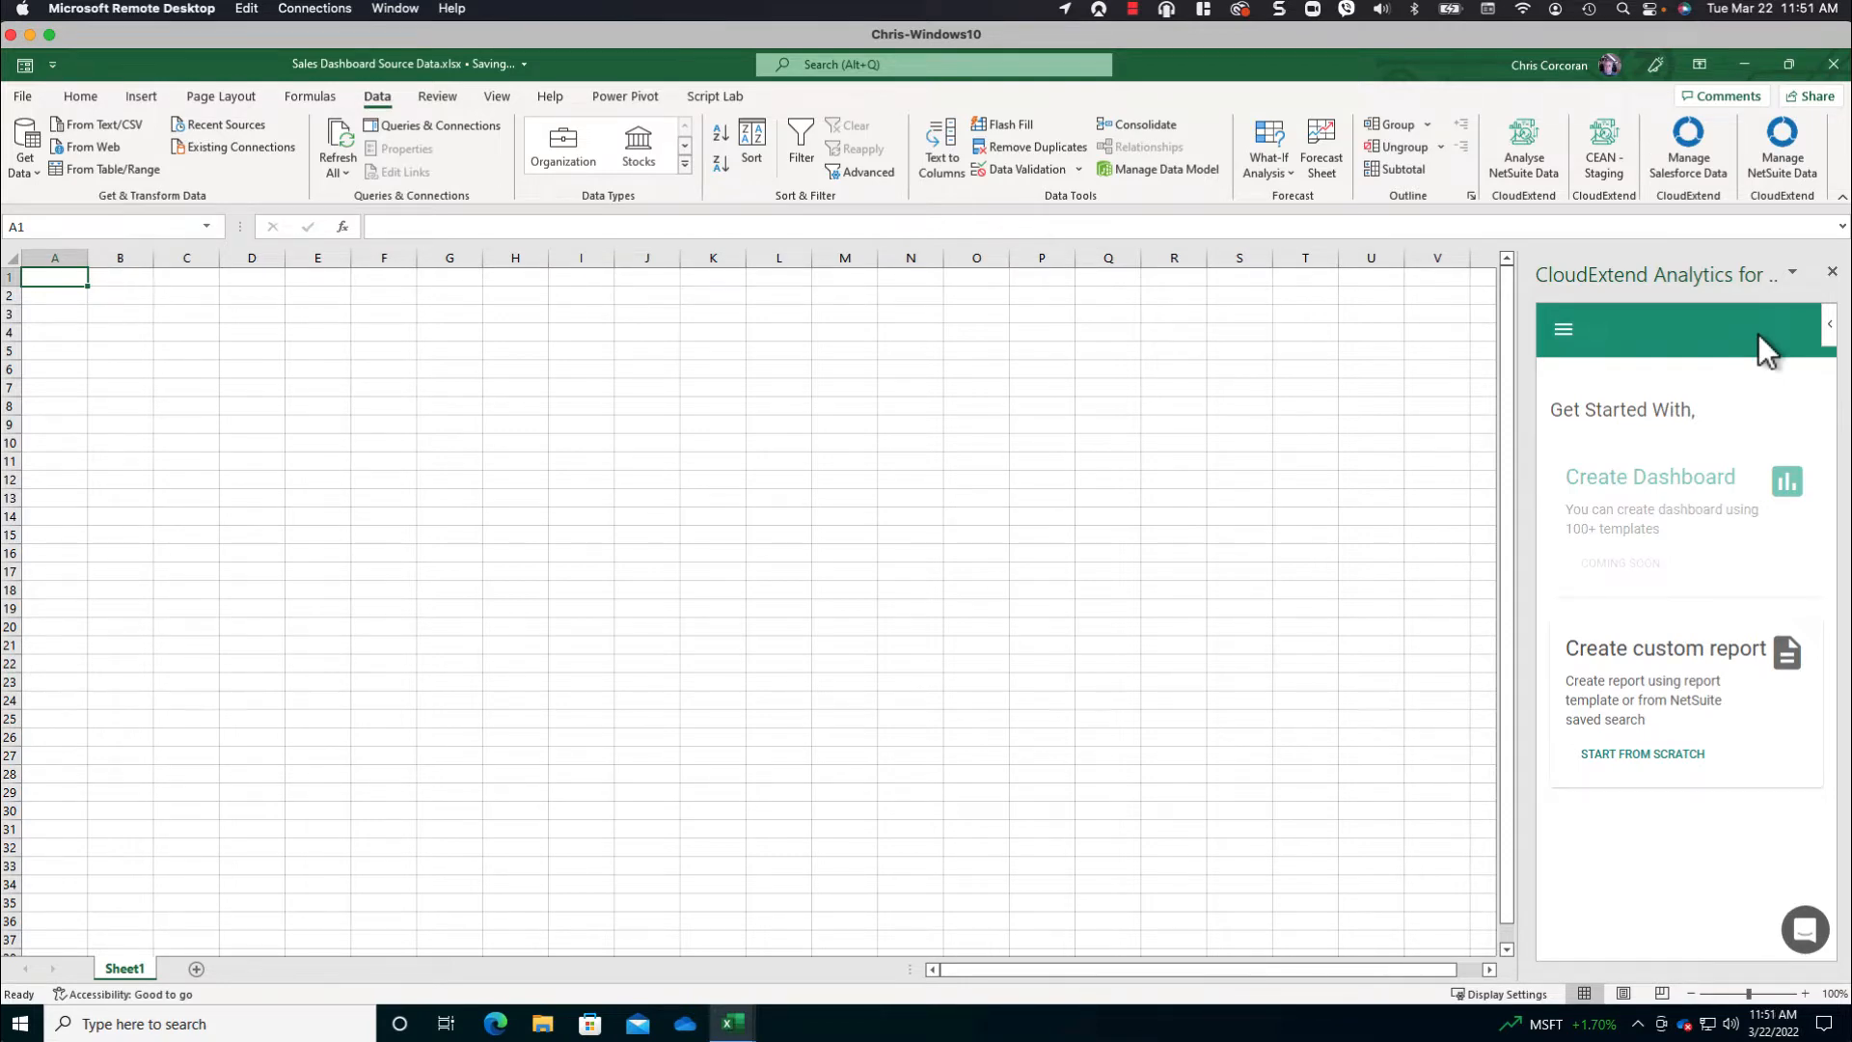
click(1630, 751)
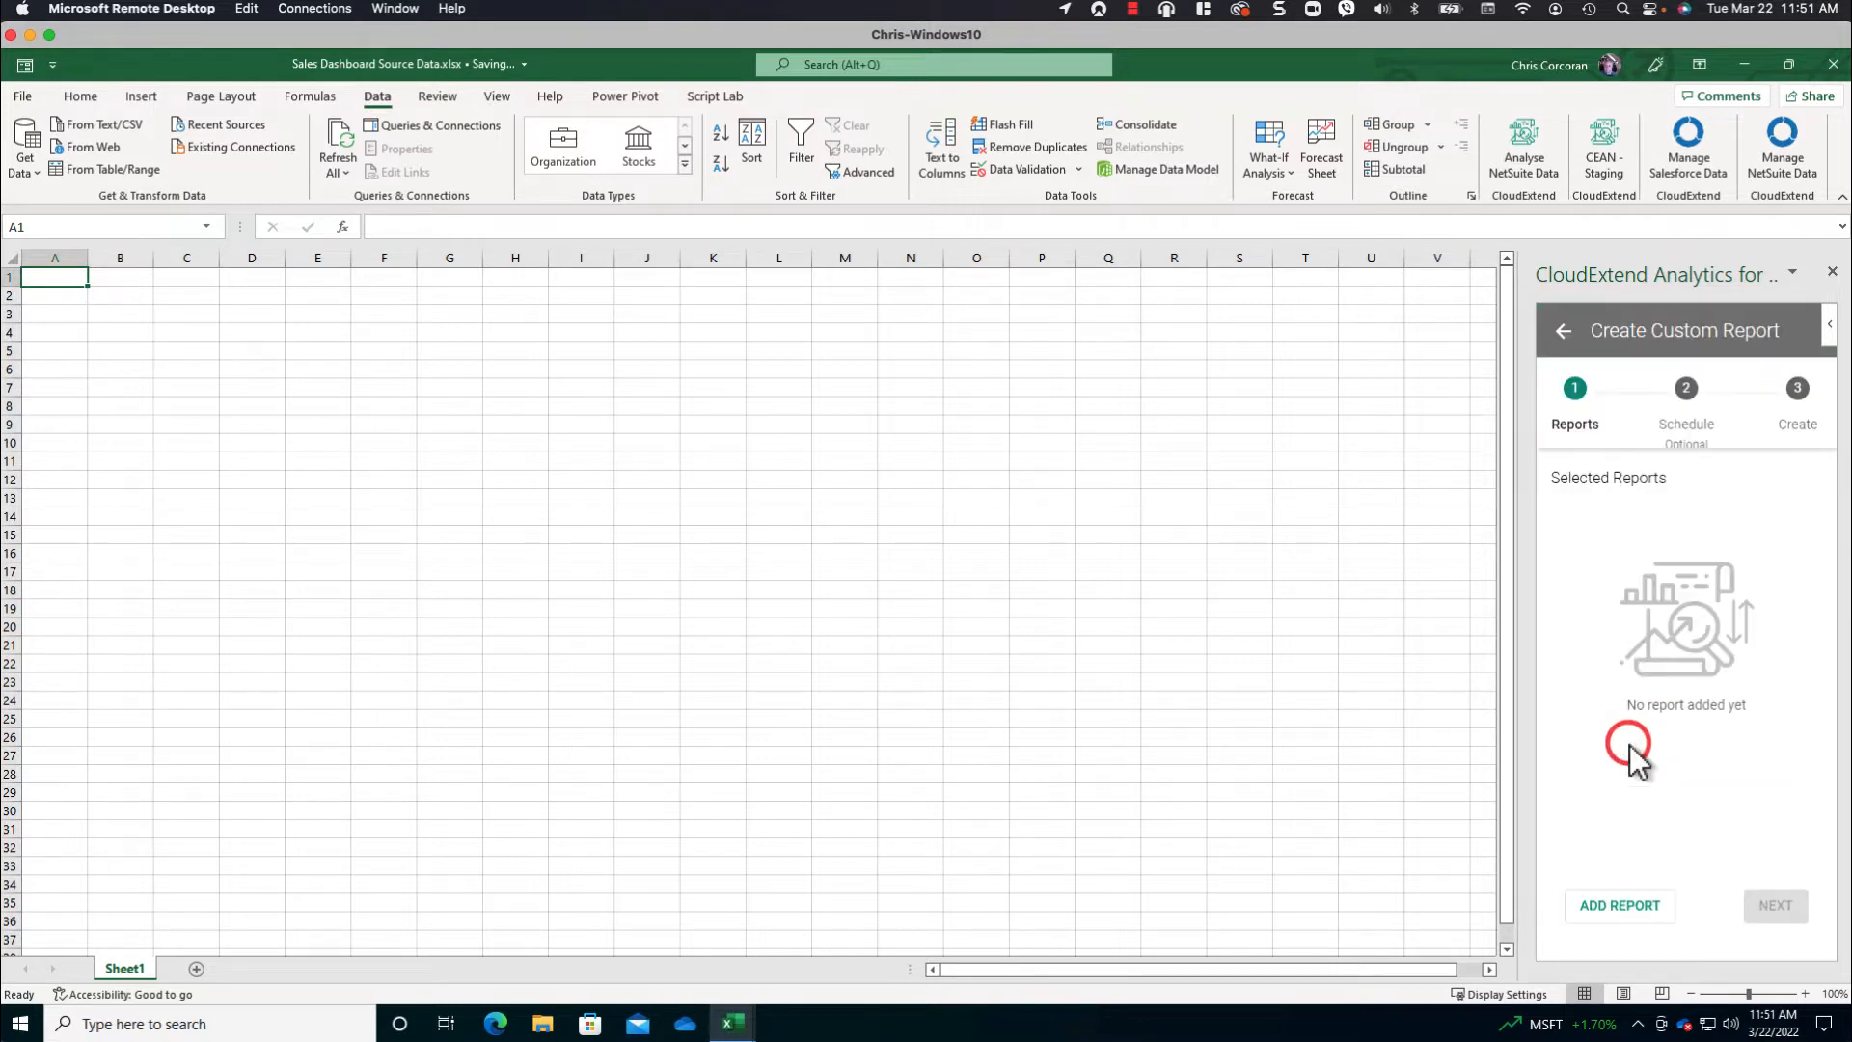
- Search the NetSuite saved searches for "region", add CEAN | Sales Orders | Regional to the report and proceed to scheduling
click(1594, 926)
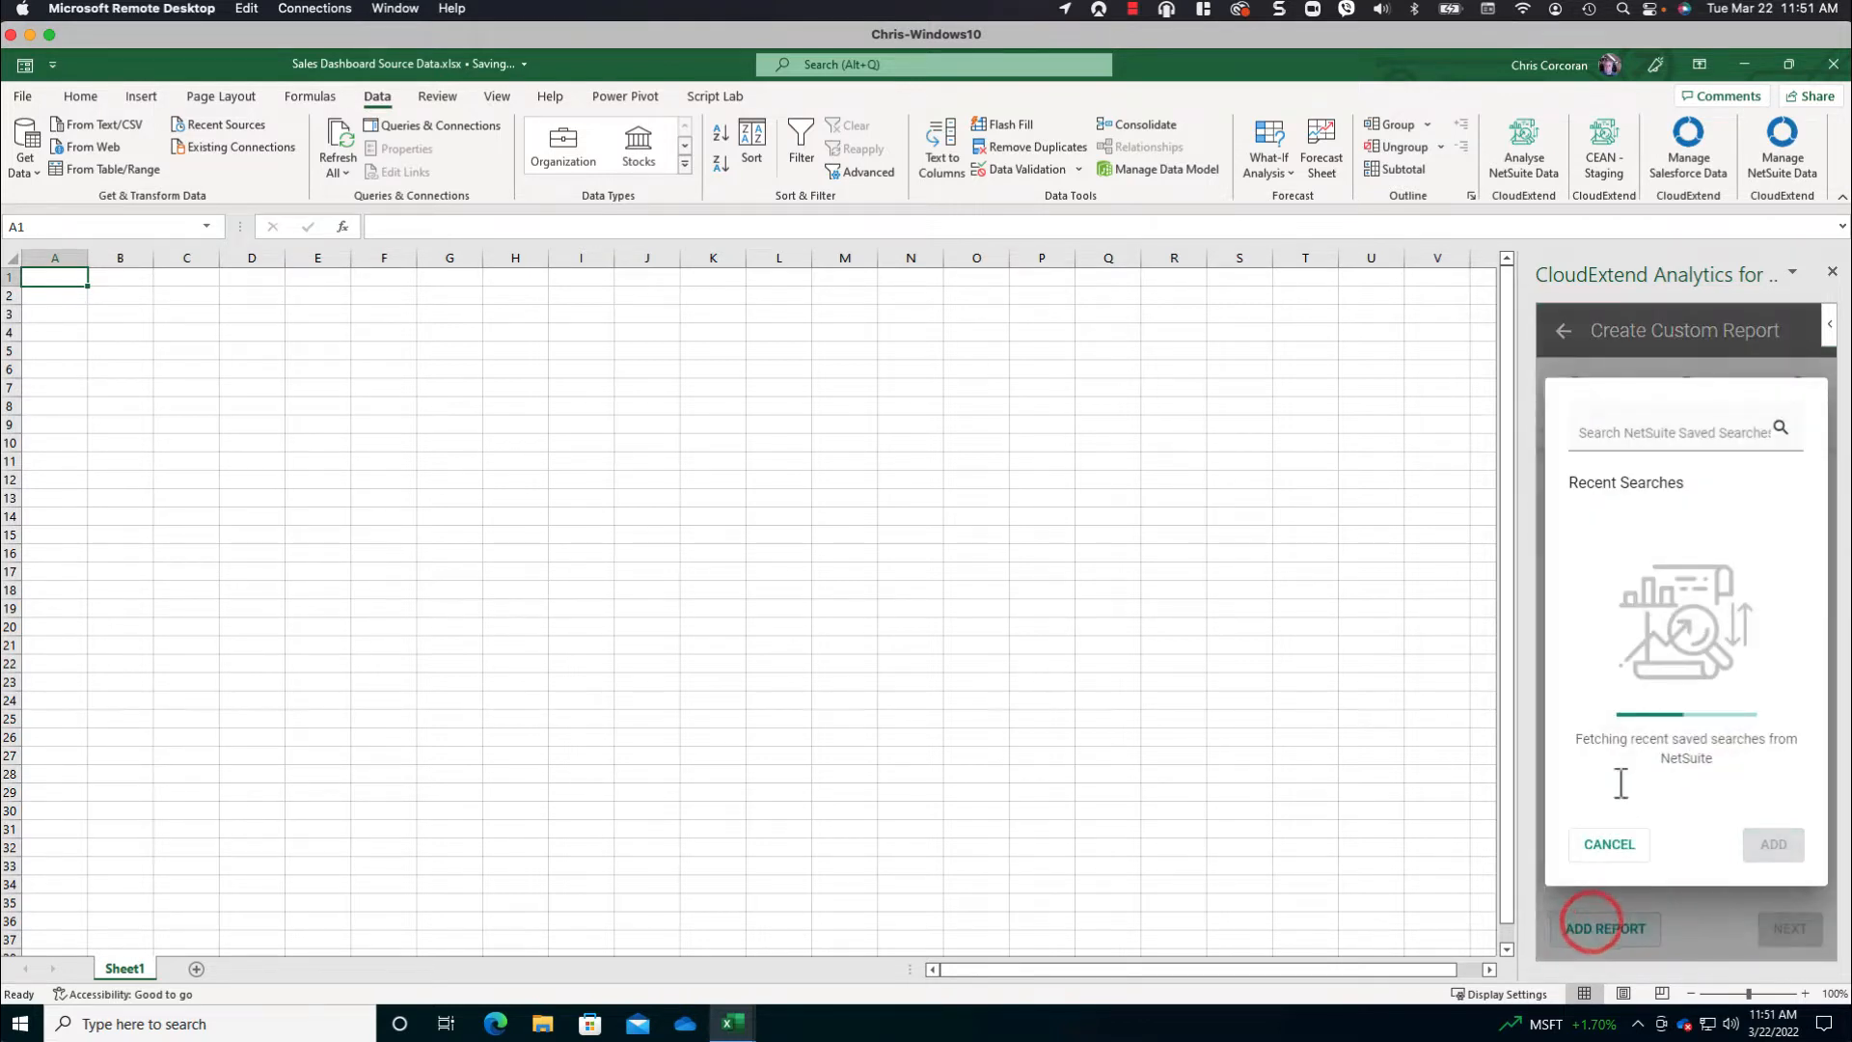
text(regio)
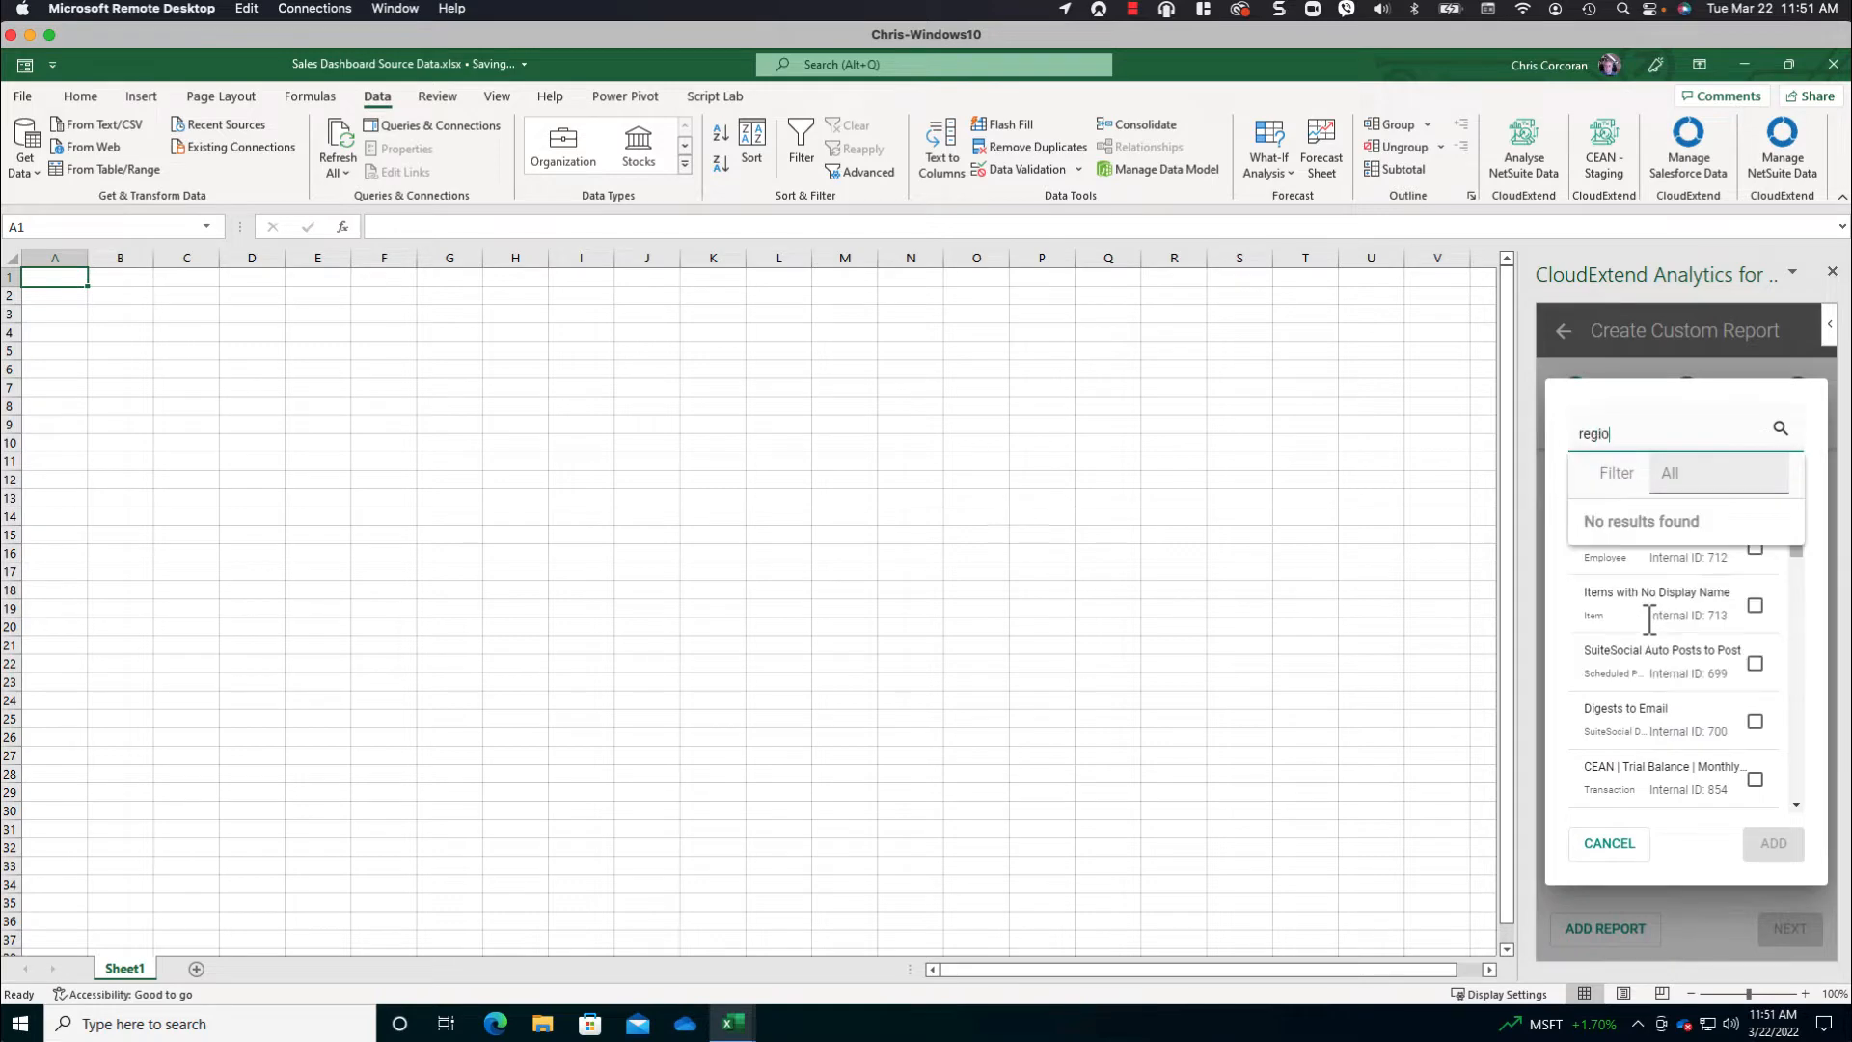
text(n)
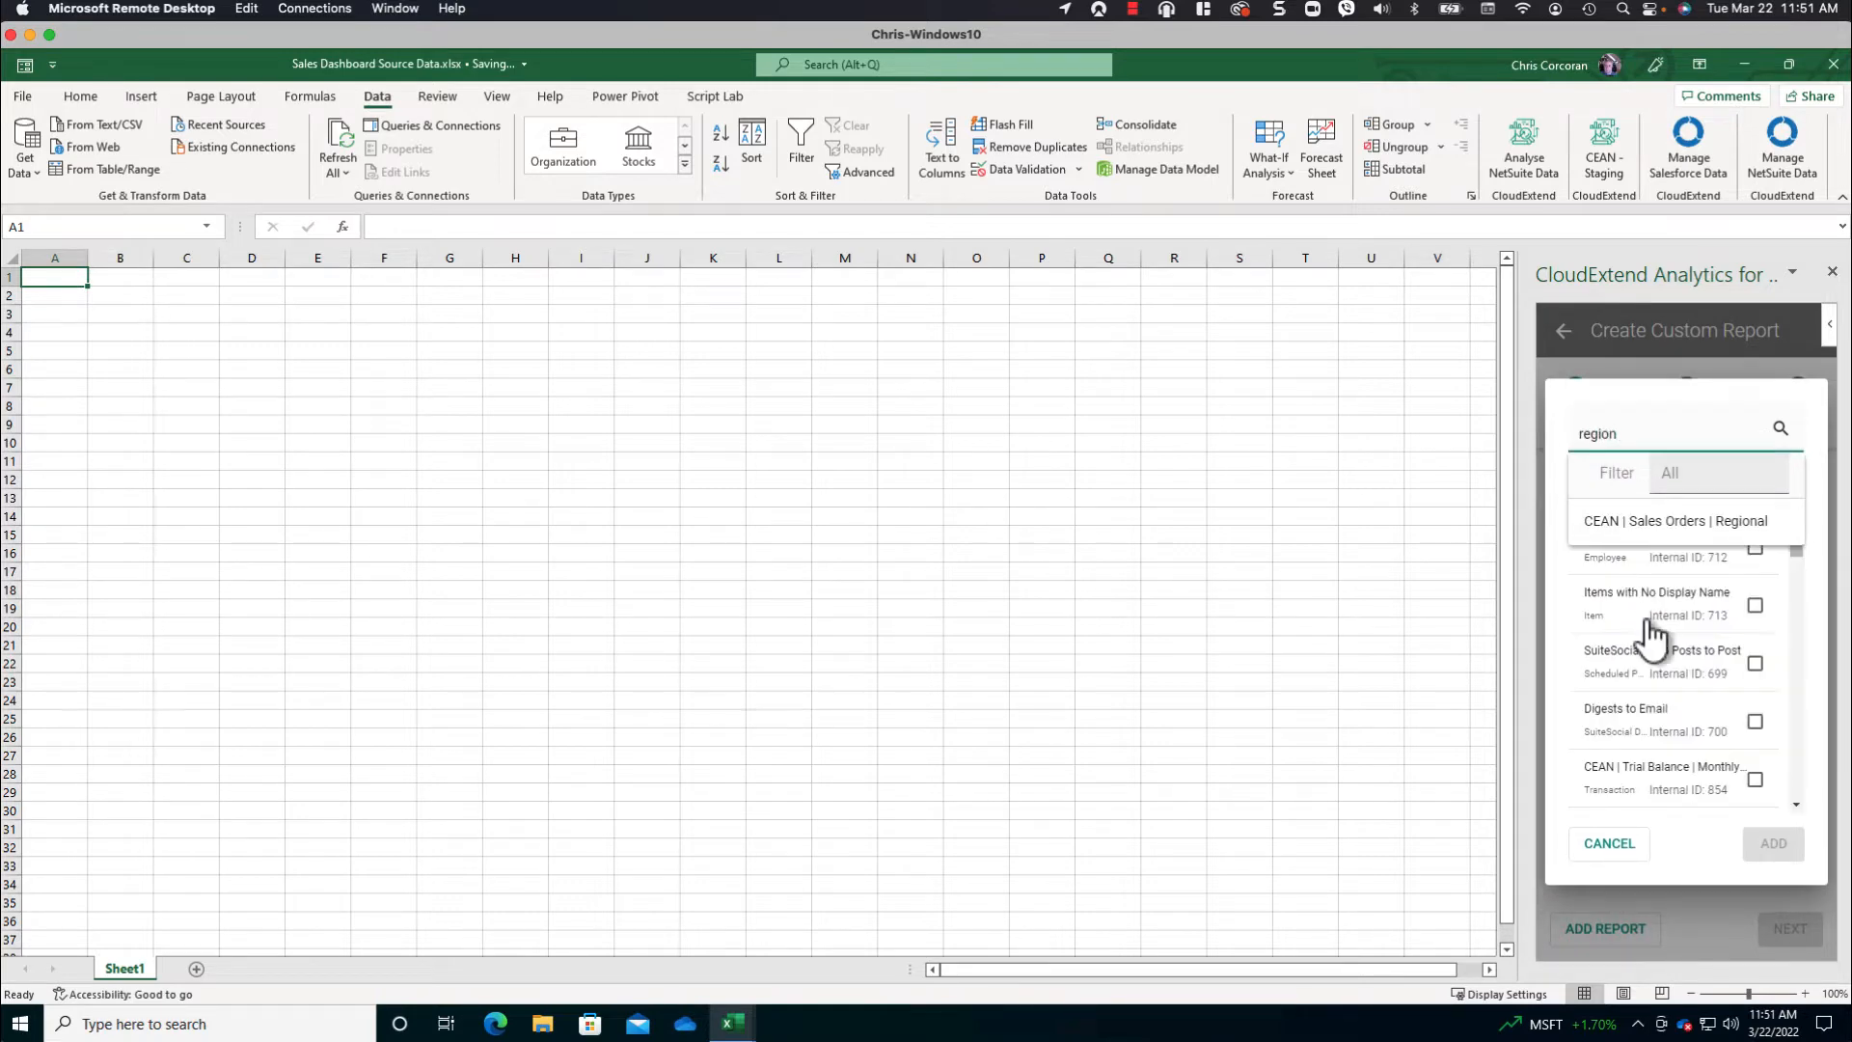
click(1657, 528)
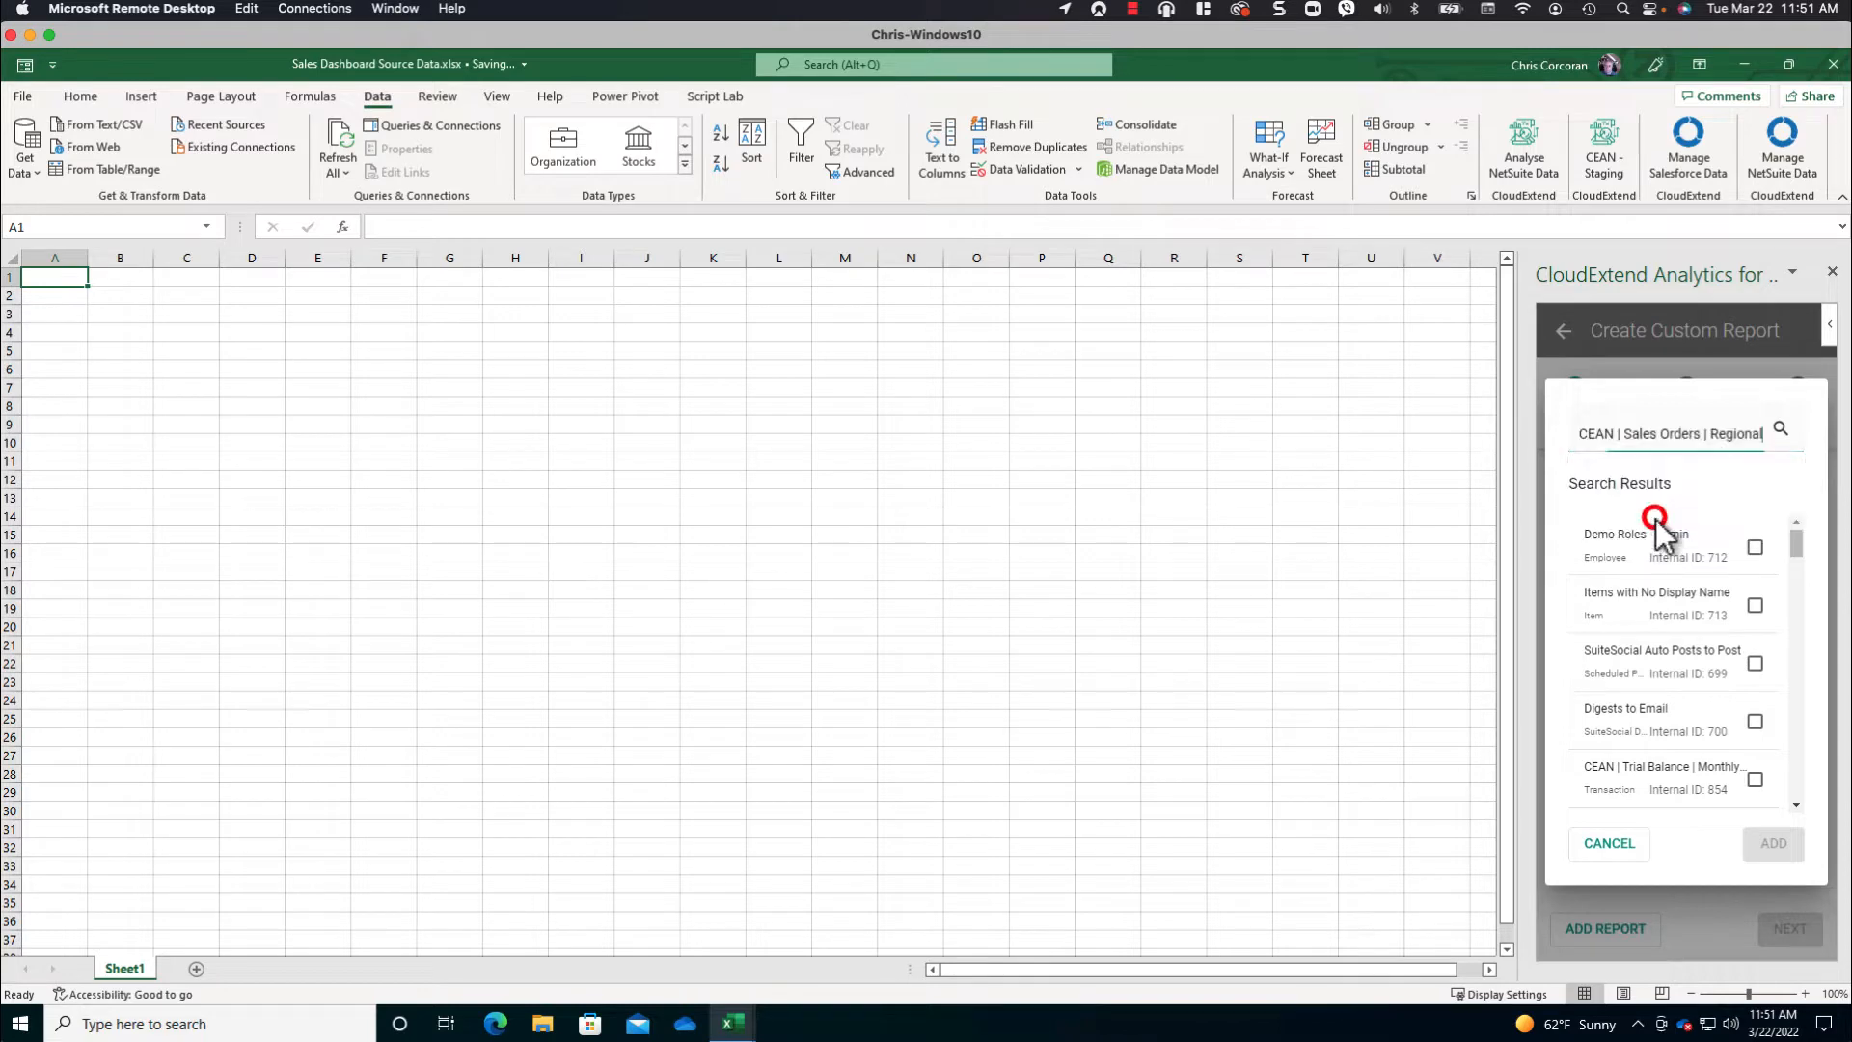
click(1769, 843)
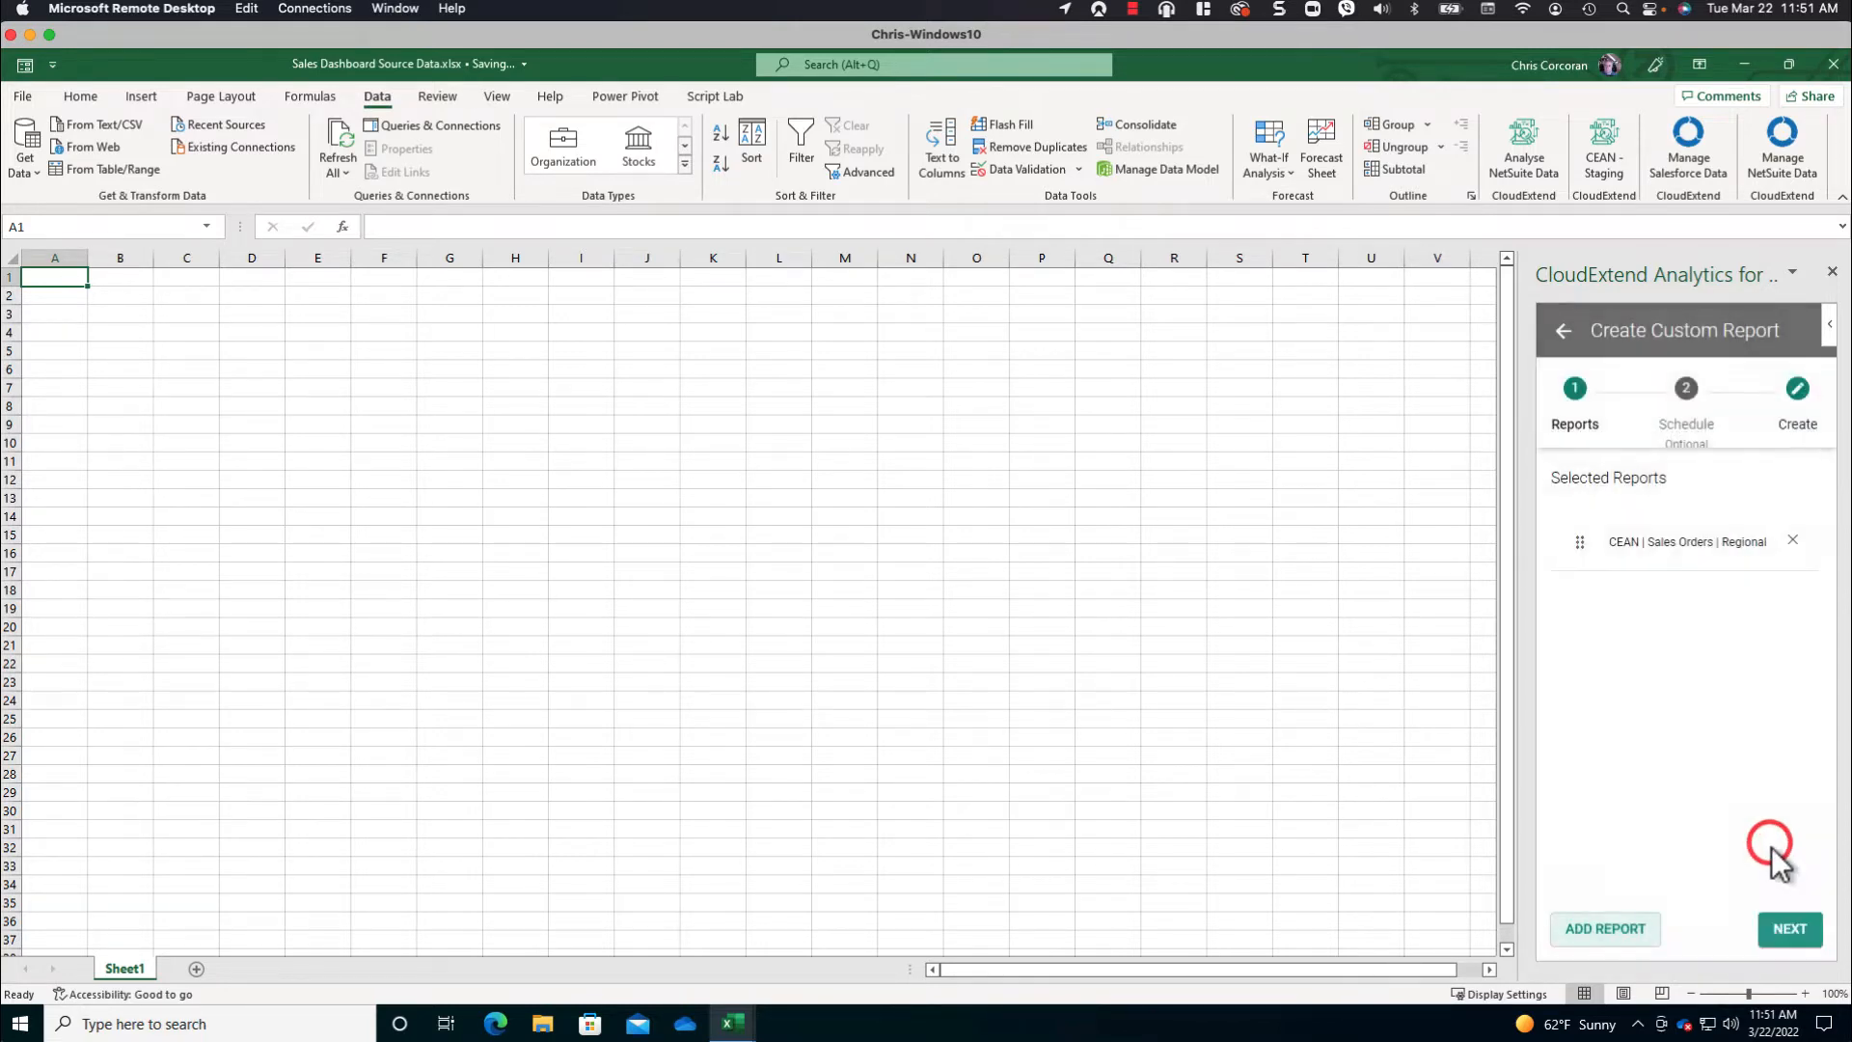
click(1785, 926)
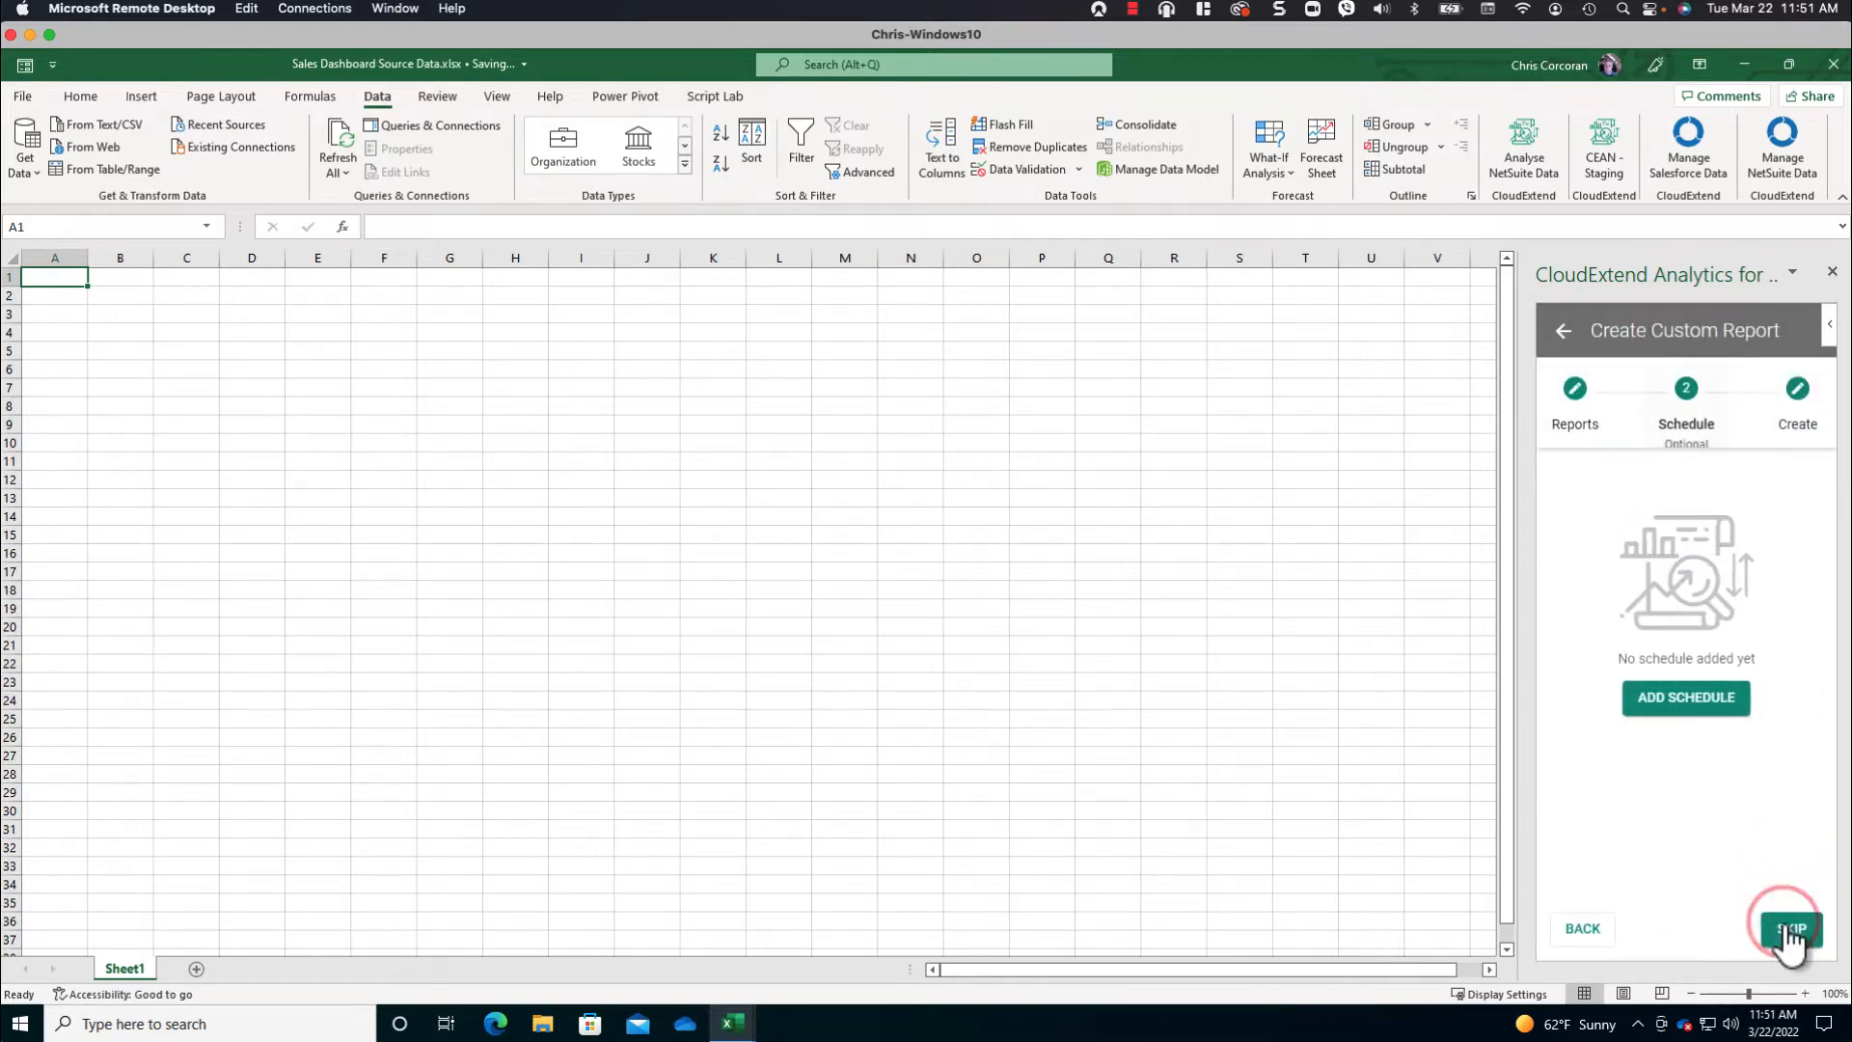
click(1695, 702)
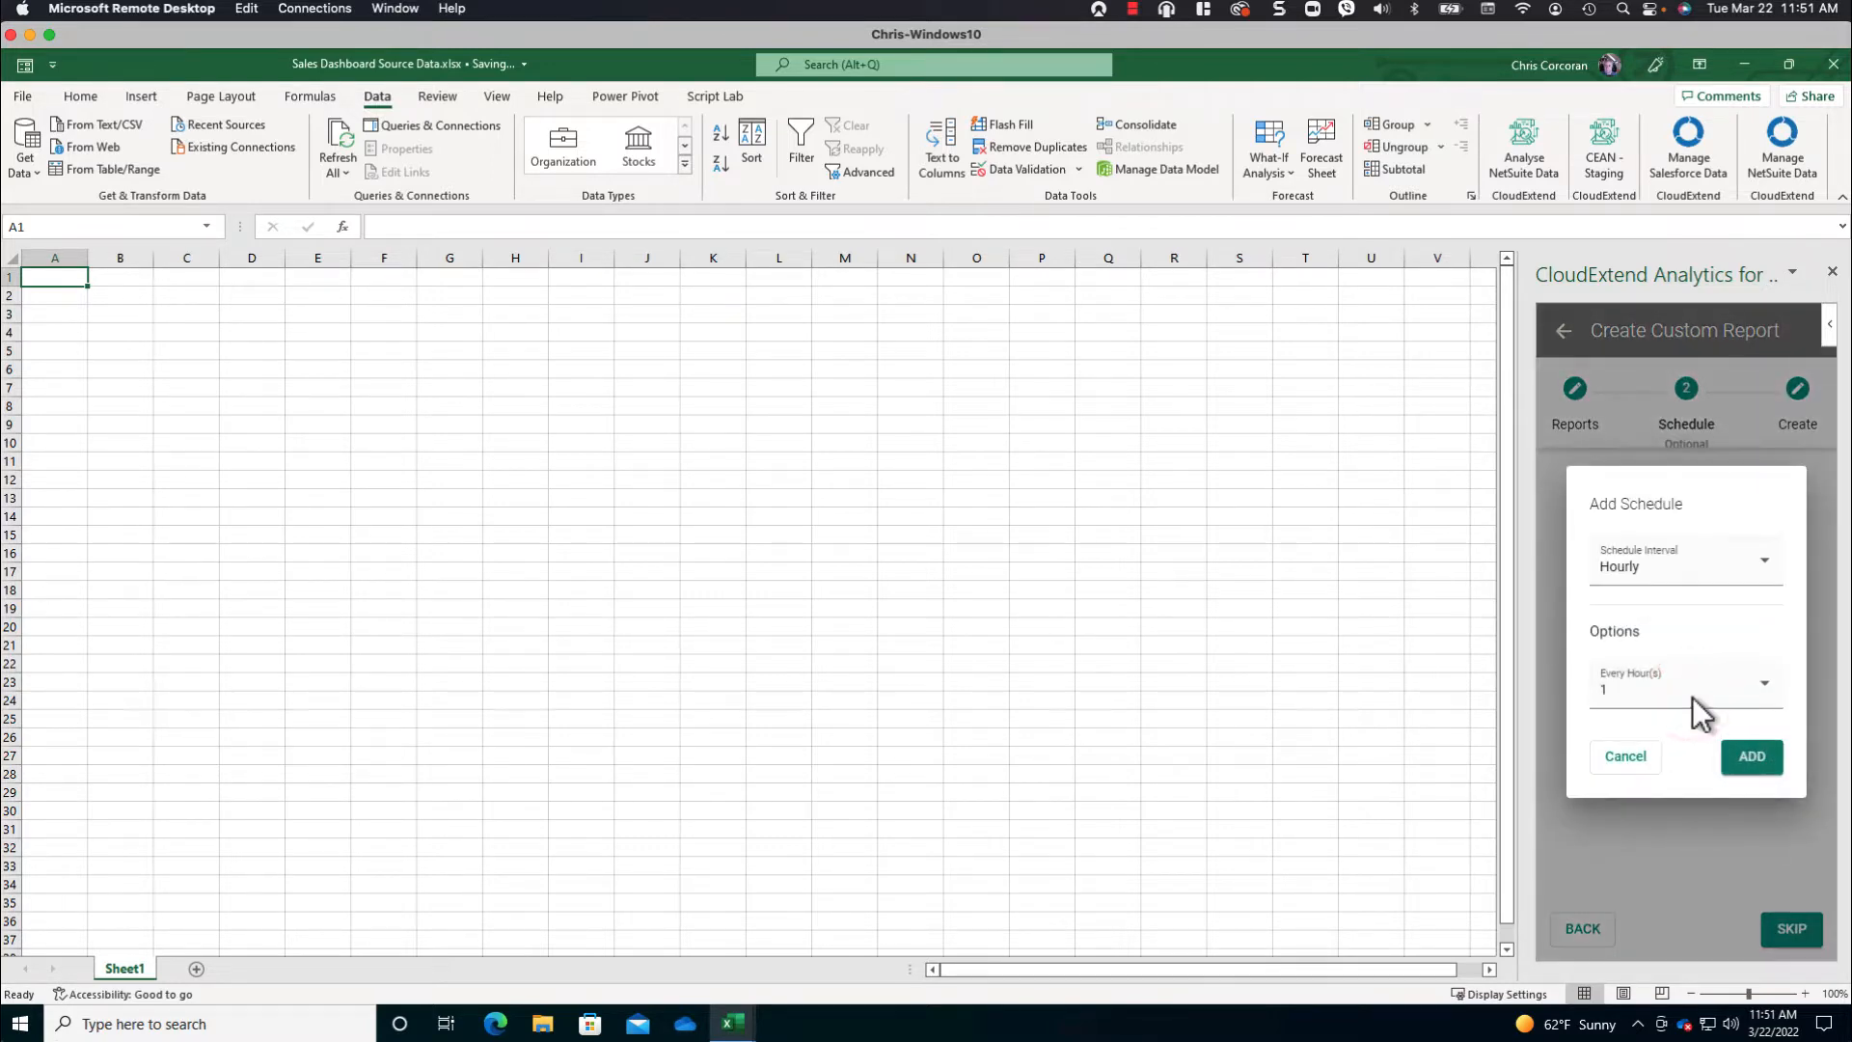
click(1771, 565)
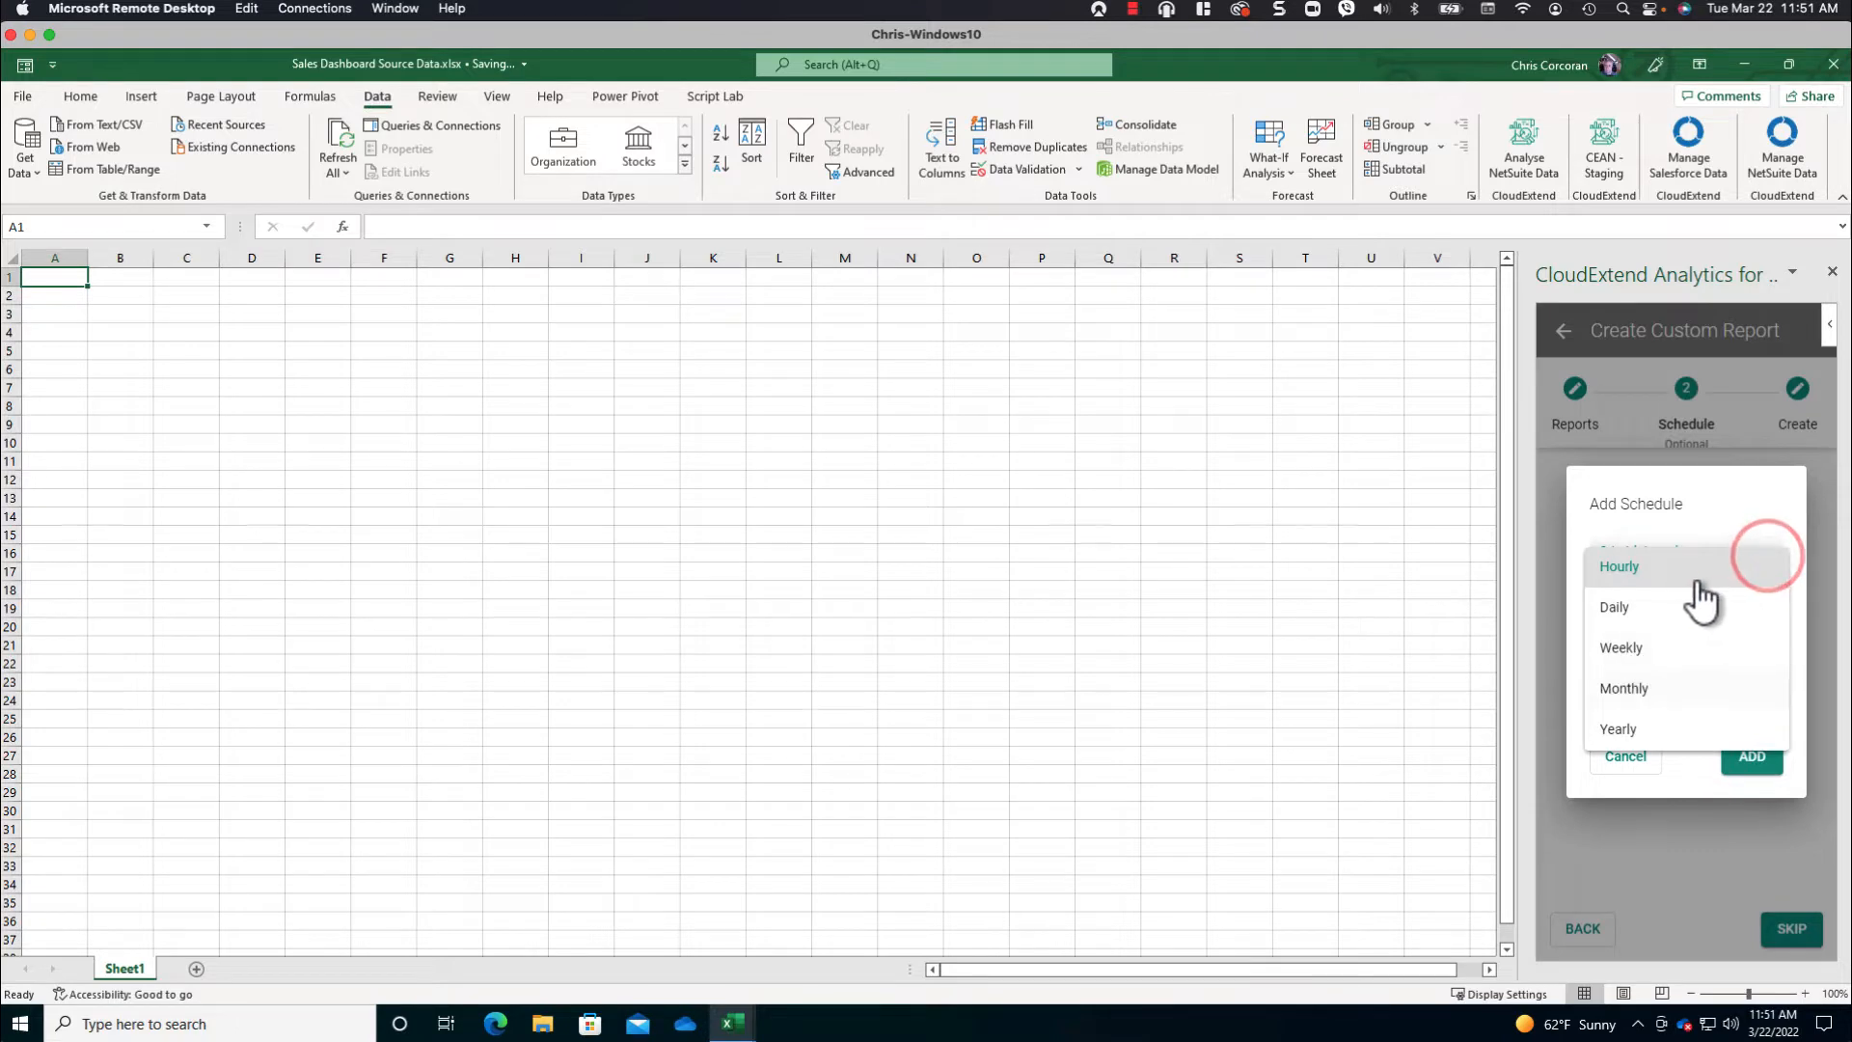
click(1624, 608)
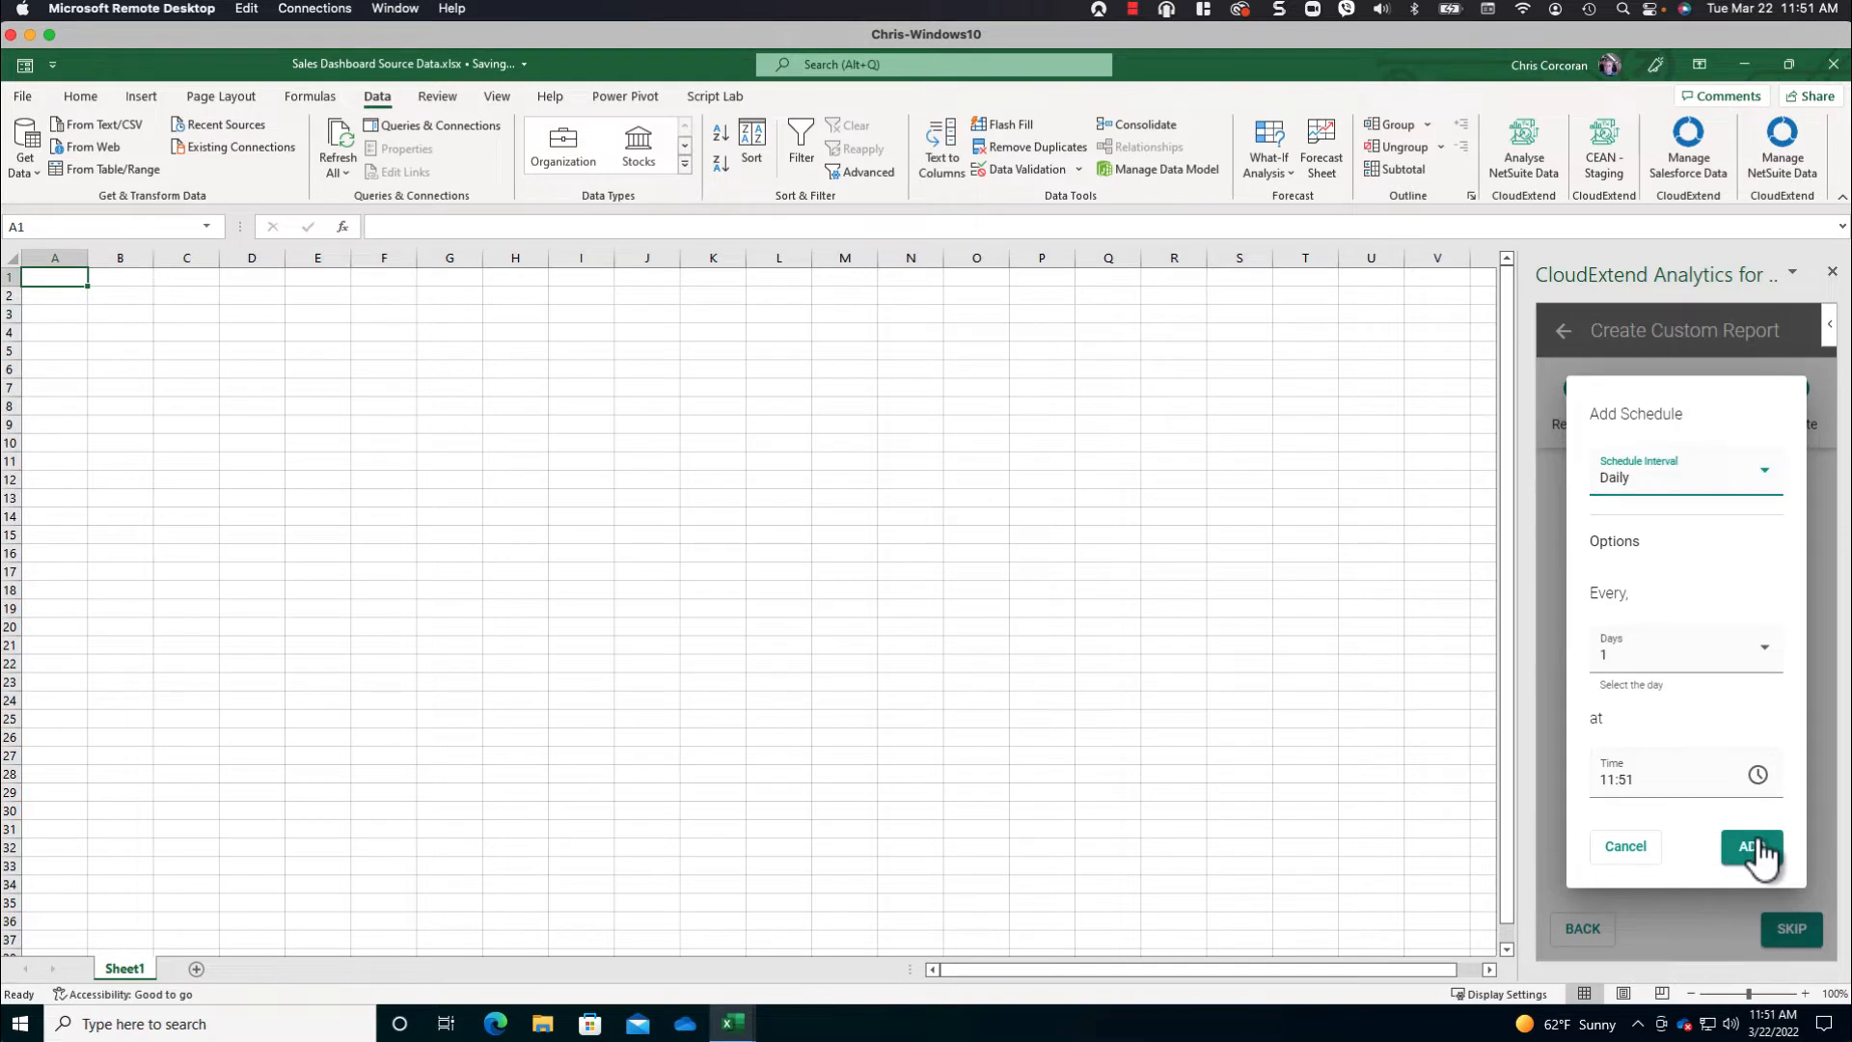
click(1627, 847)
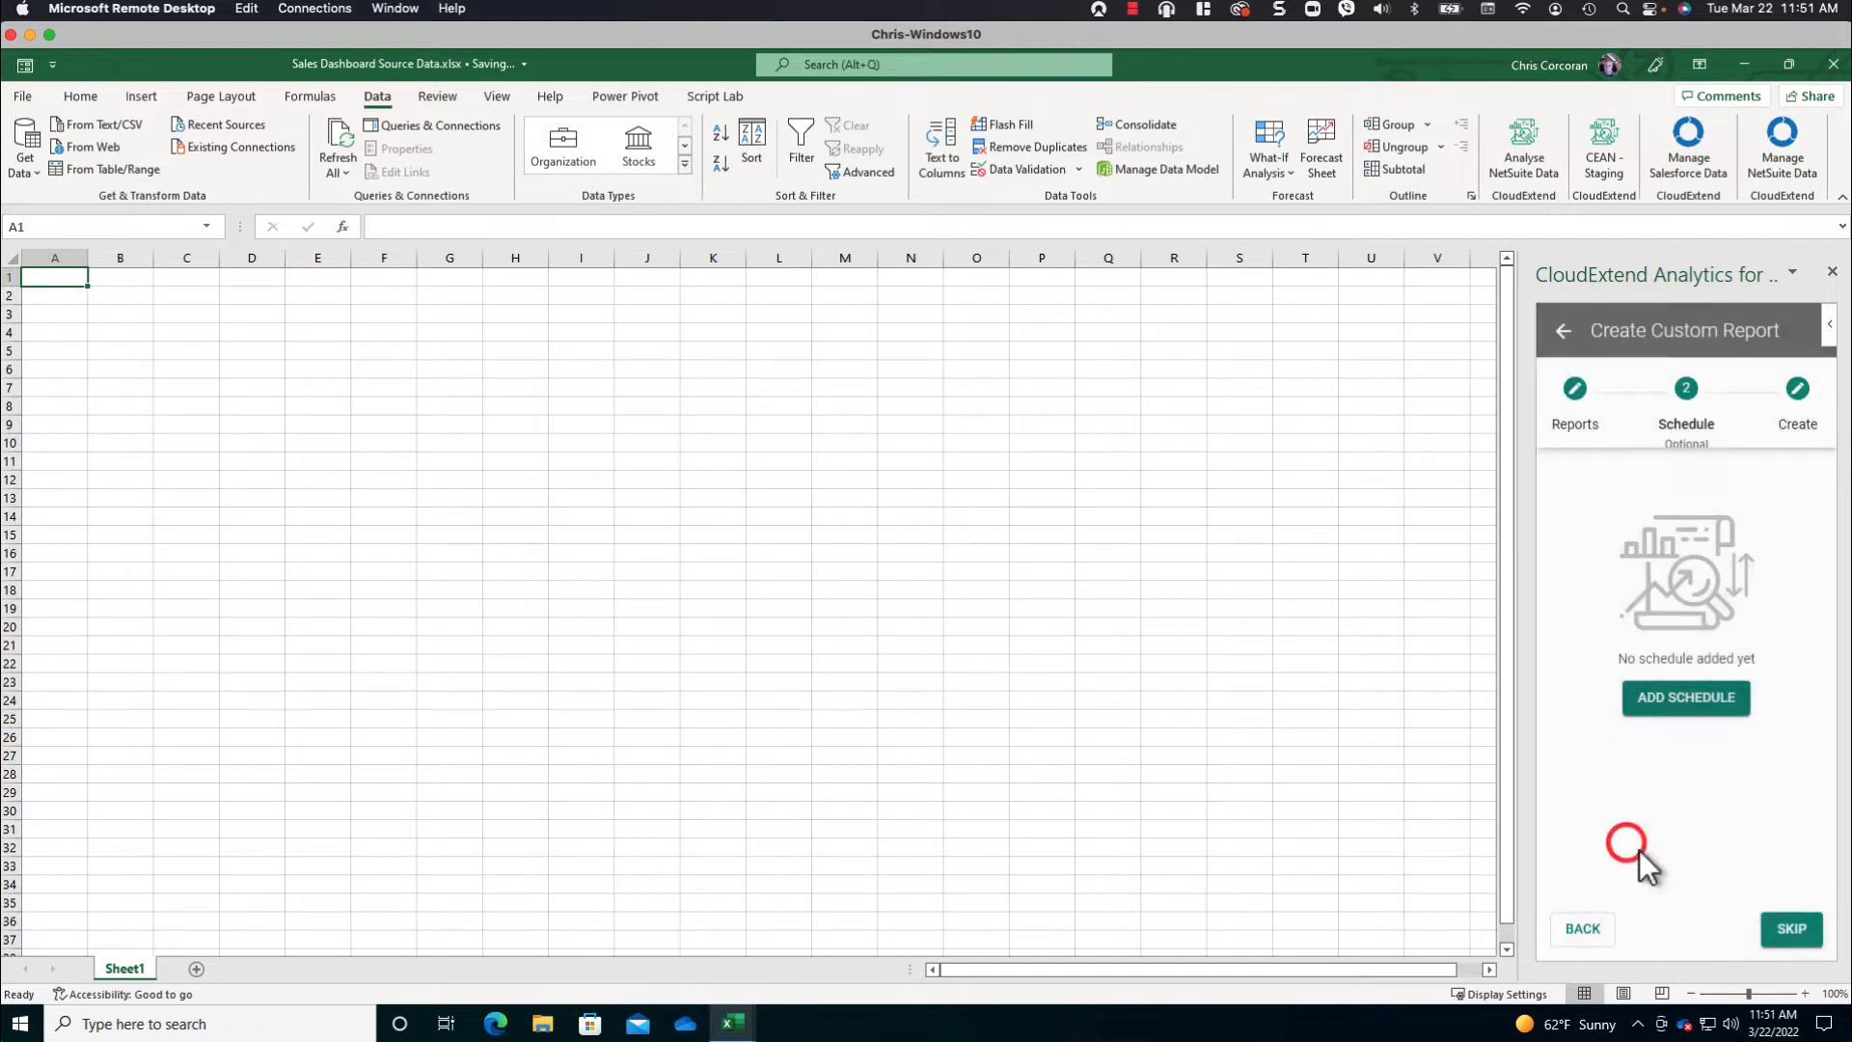
- Skip the refresh schedule and preview the data of the CEAN | Sales Orders | Regional report
click(1794, 931)
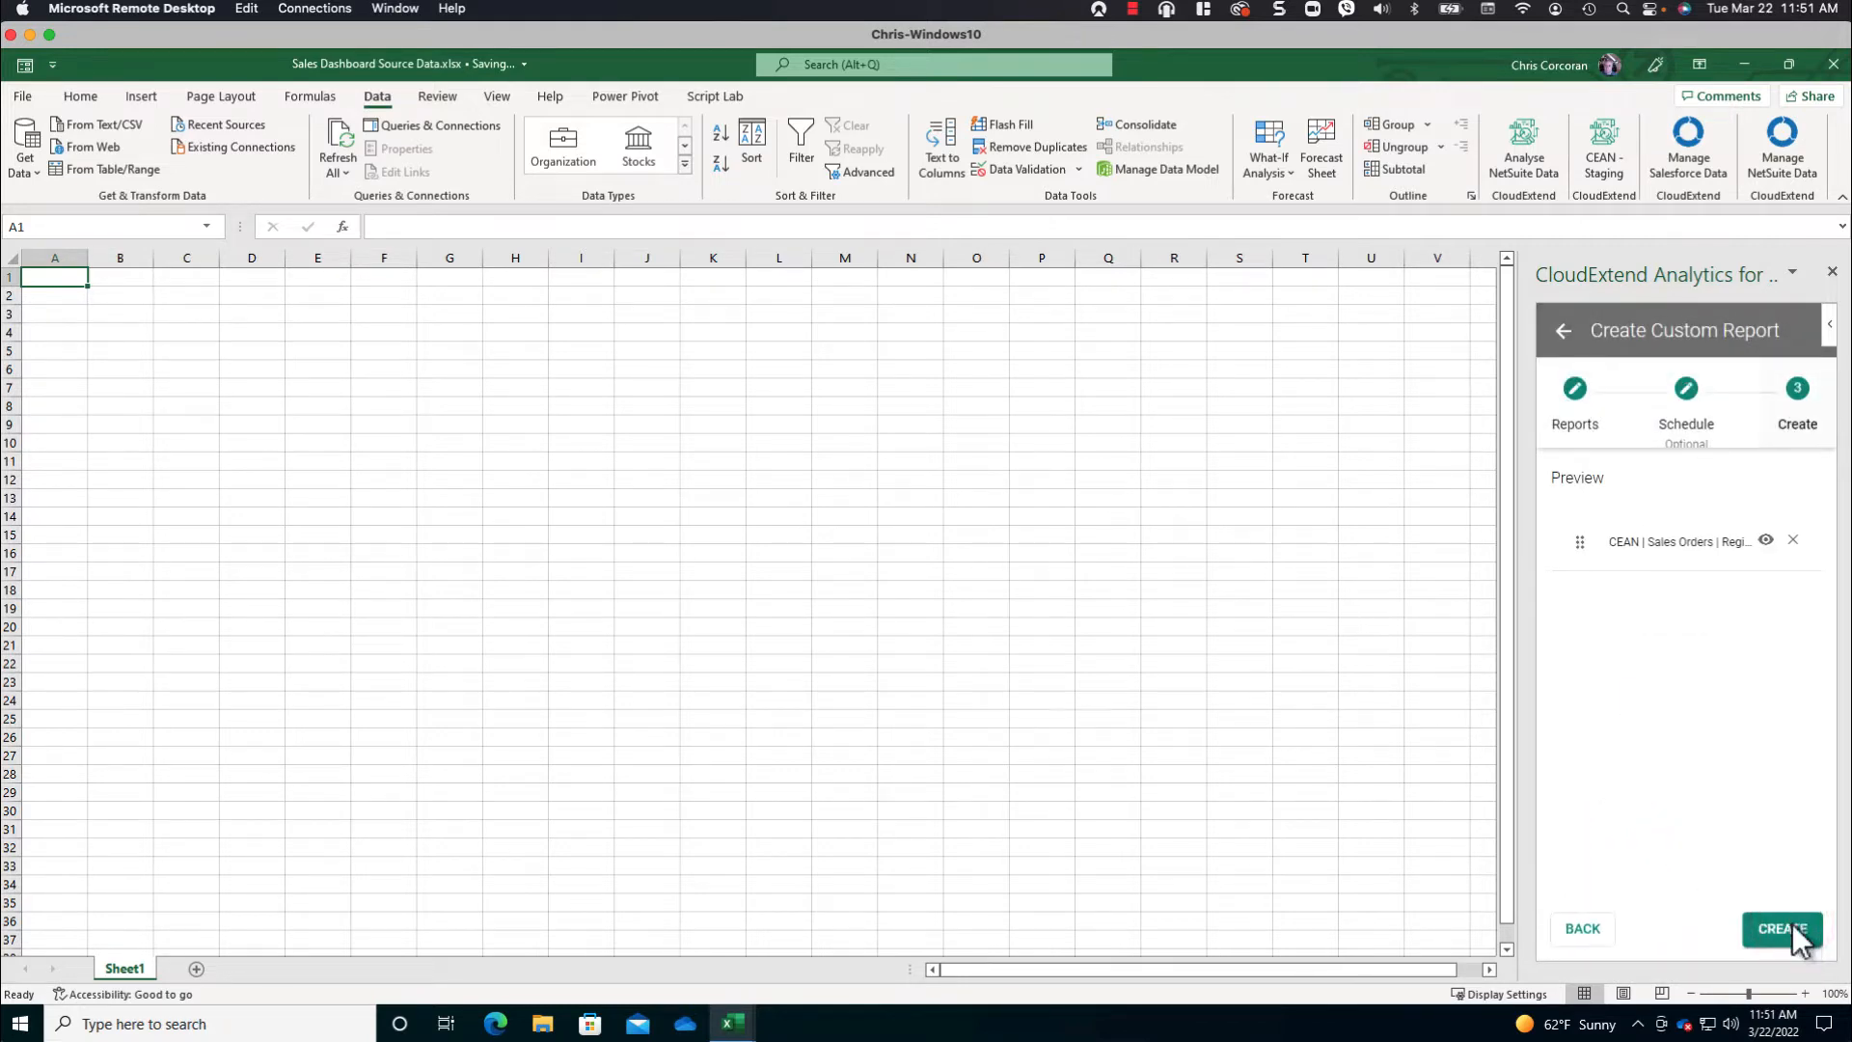
click(1765, 540)
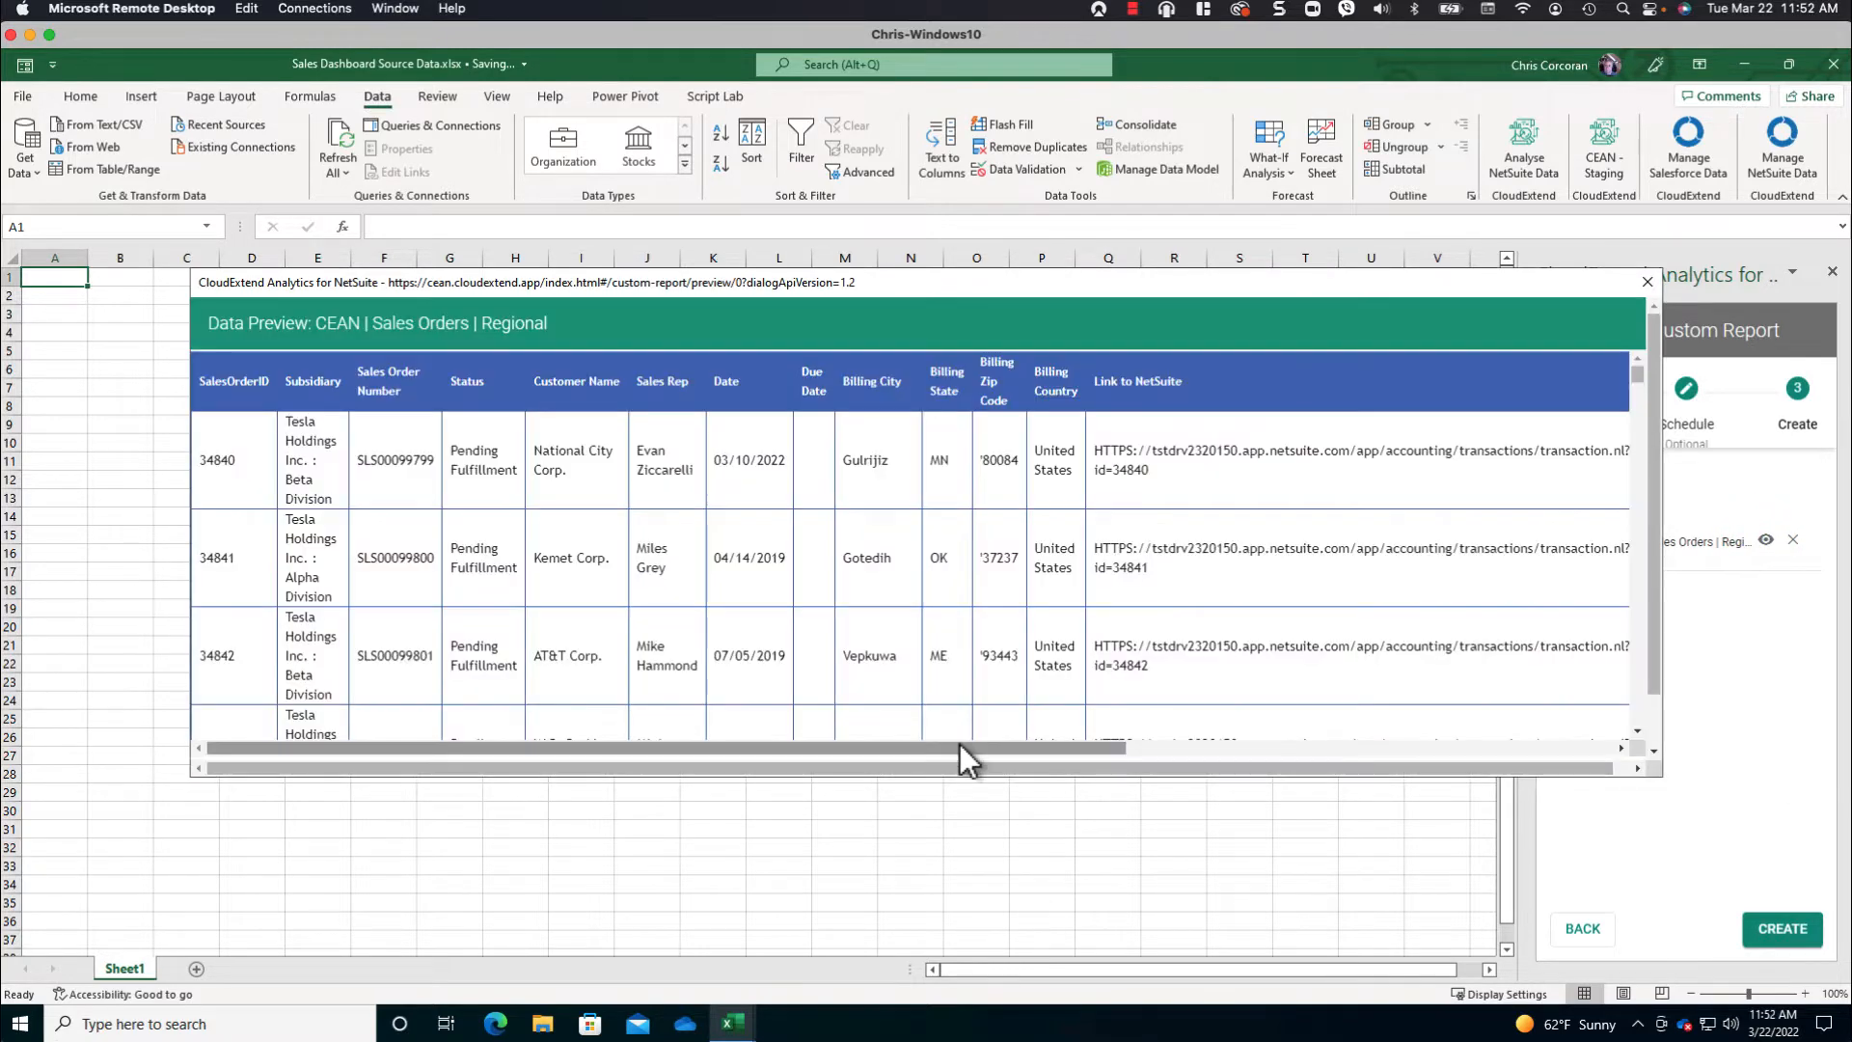
drag(959, 743, 794, 739)
scroll(1042, 661, down, 1)
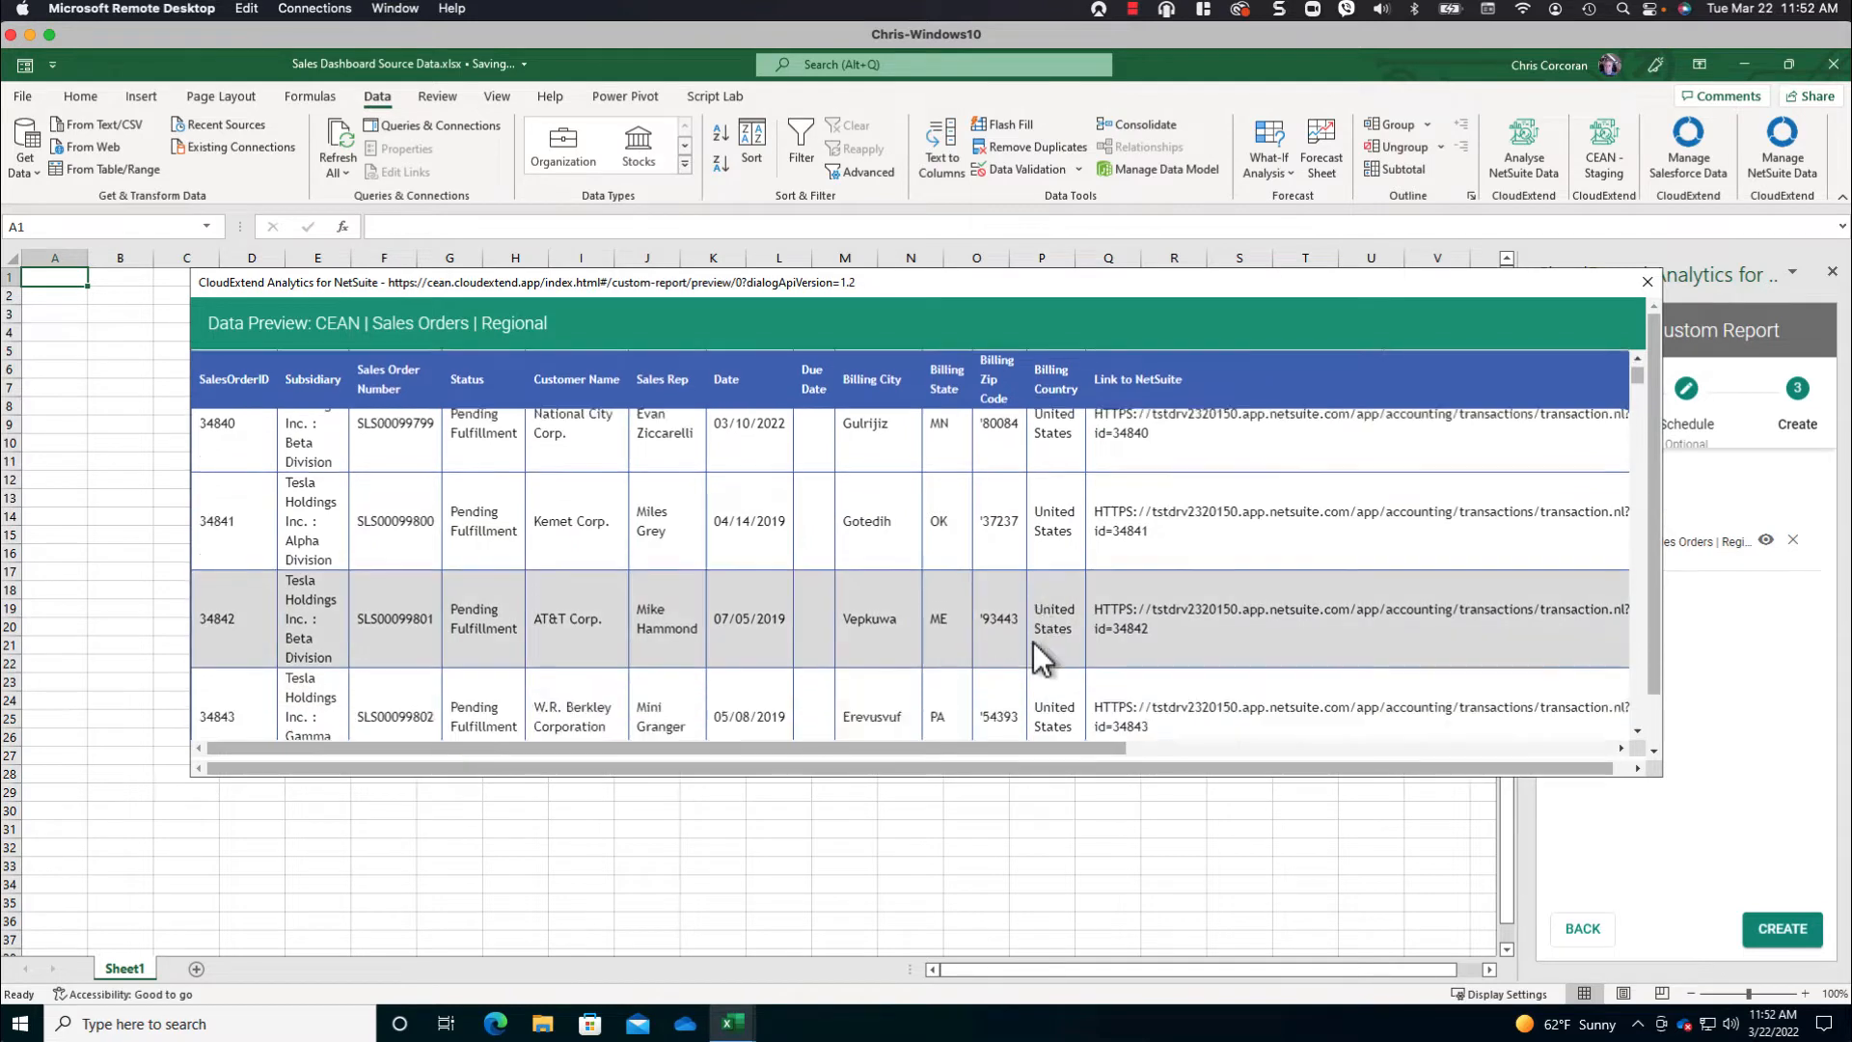
- Close the data preview and create the CEAN | Sales Orders | Regional report in the workbook
scroll(1041, 661, down, 1)
click(1647, 282)
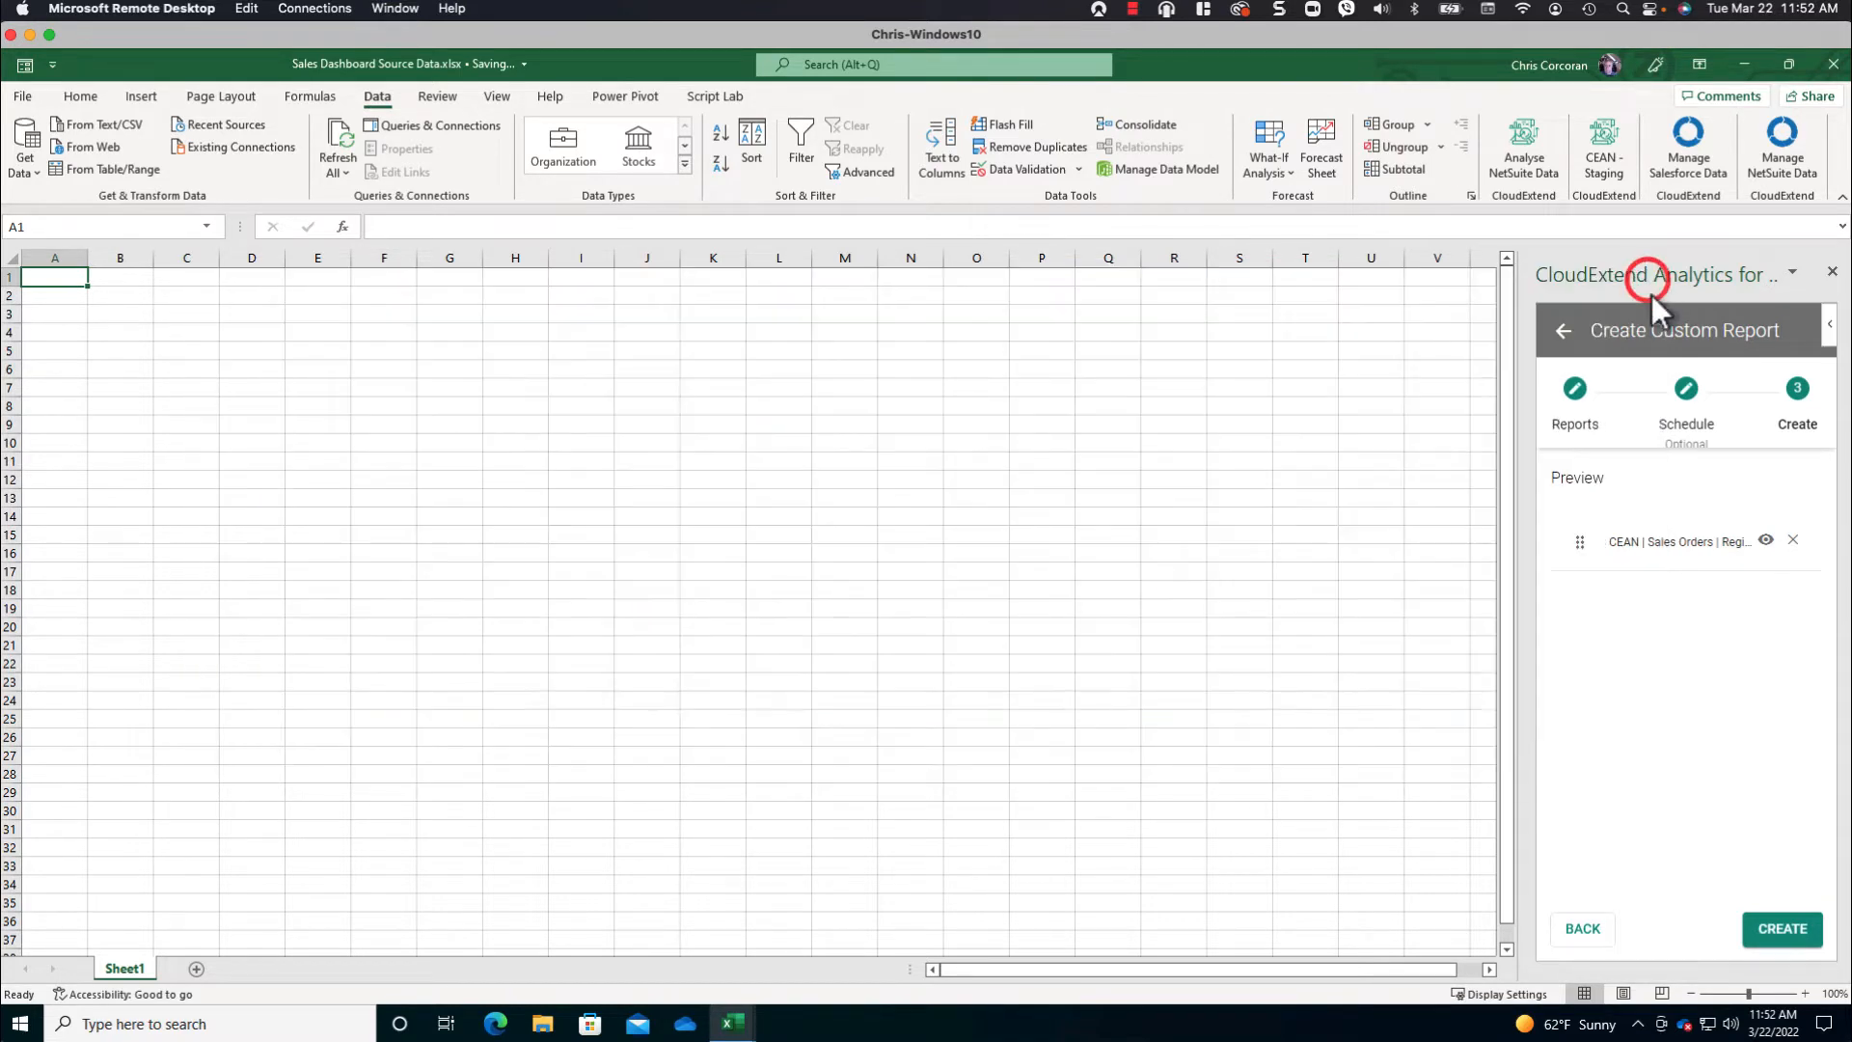
click(1780, 928)
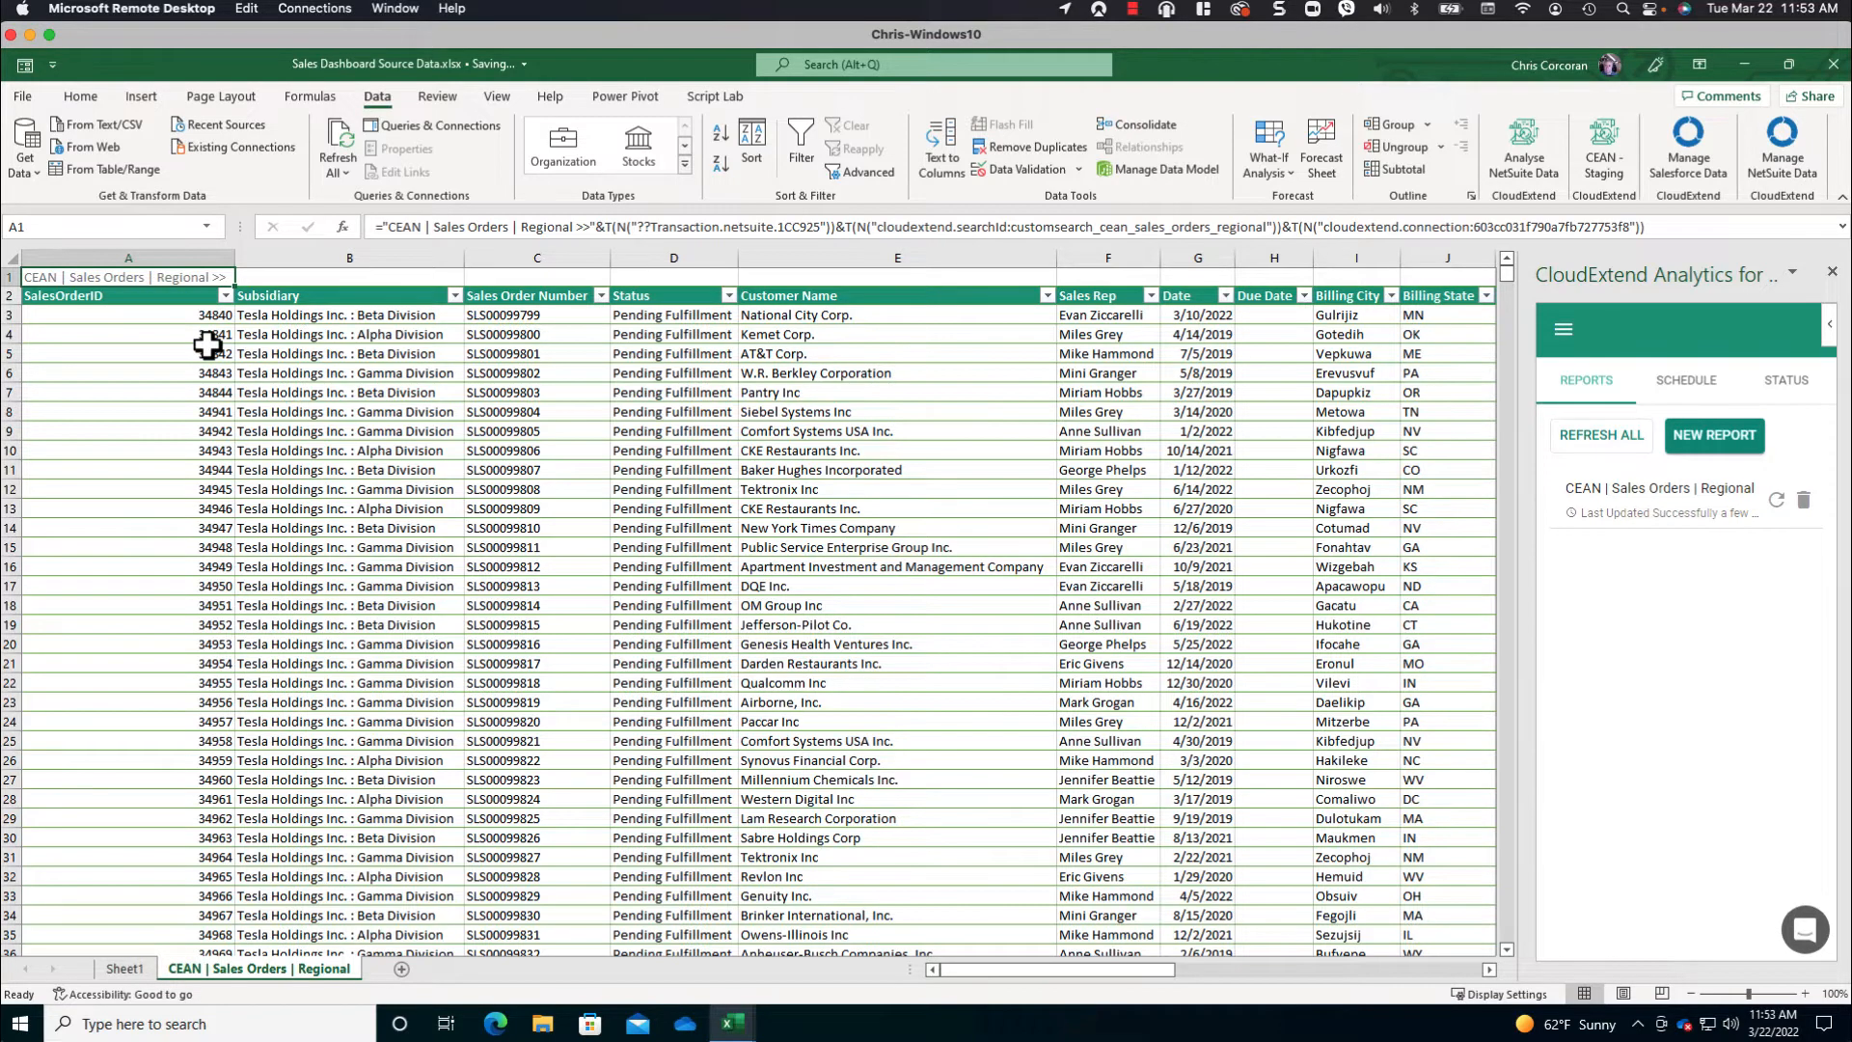
- Check how far the synced sales order rows extend by selecting down the Subsidiary column and returning to the table's first rows
click(280, 358)
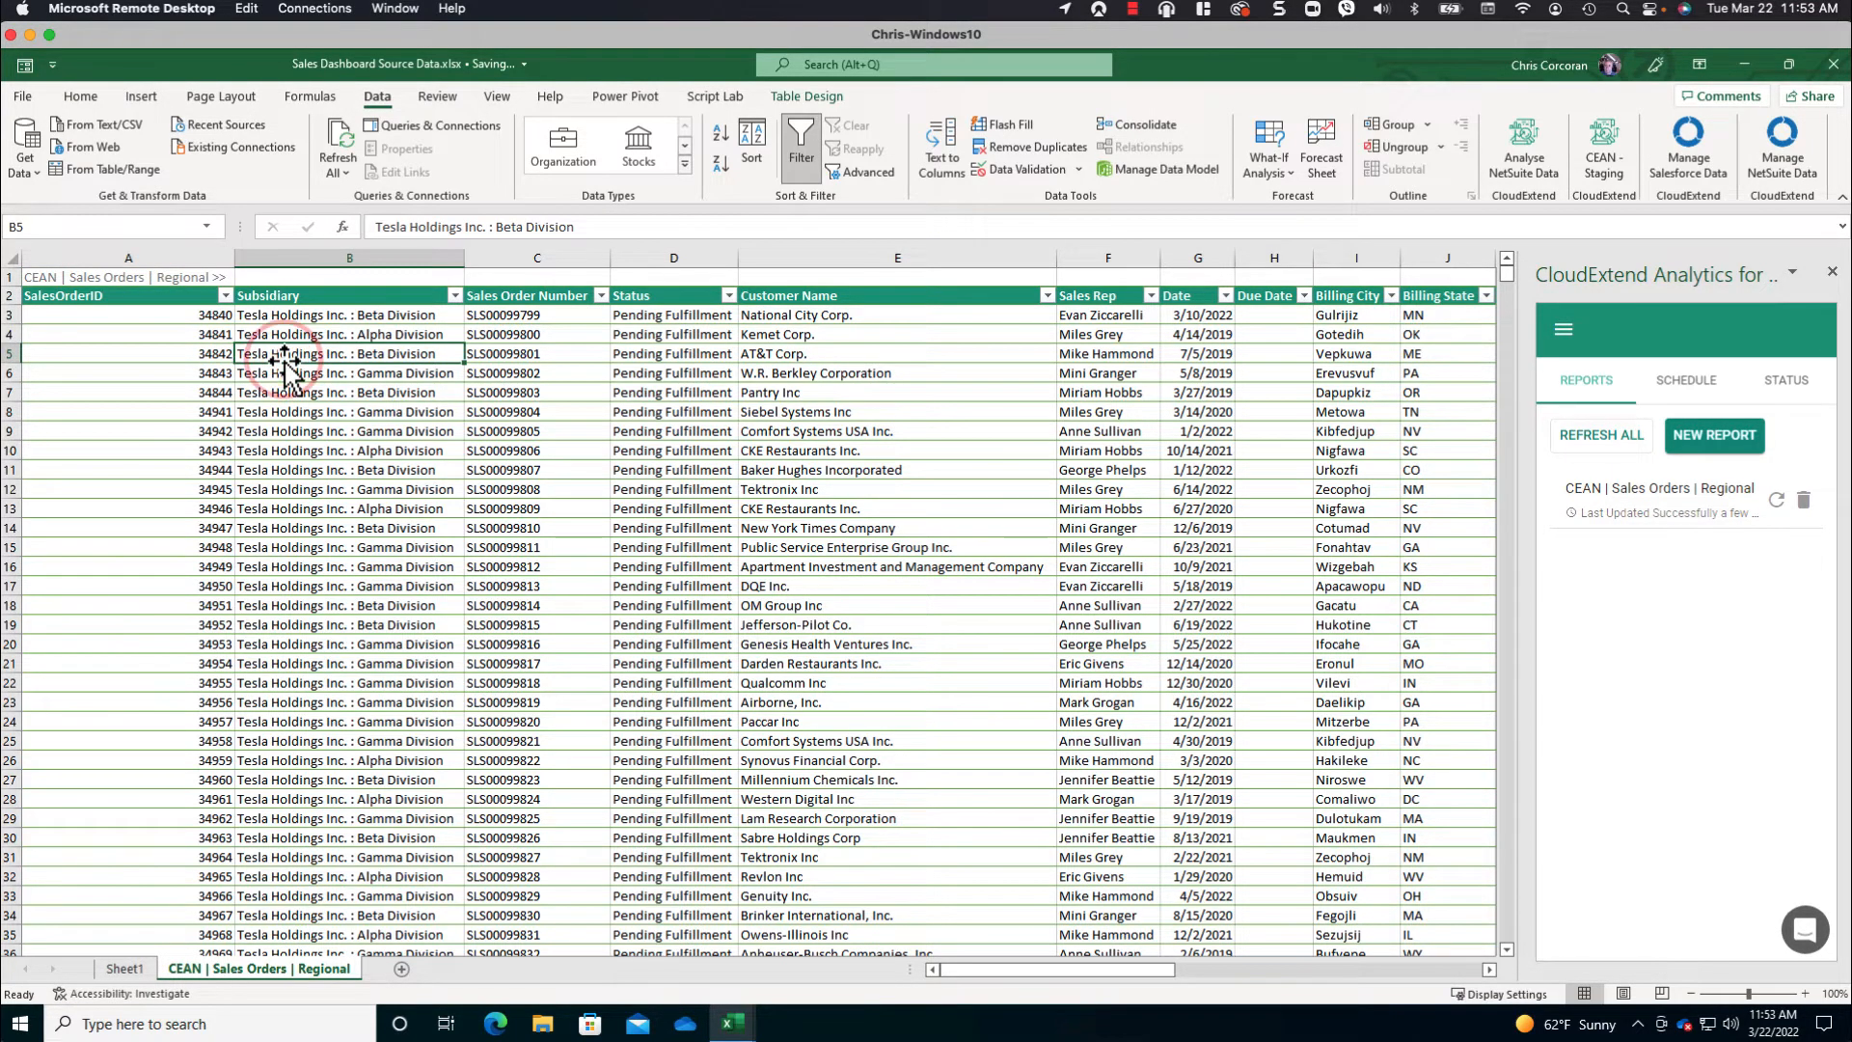
key(ctrl+shift+Down)
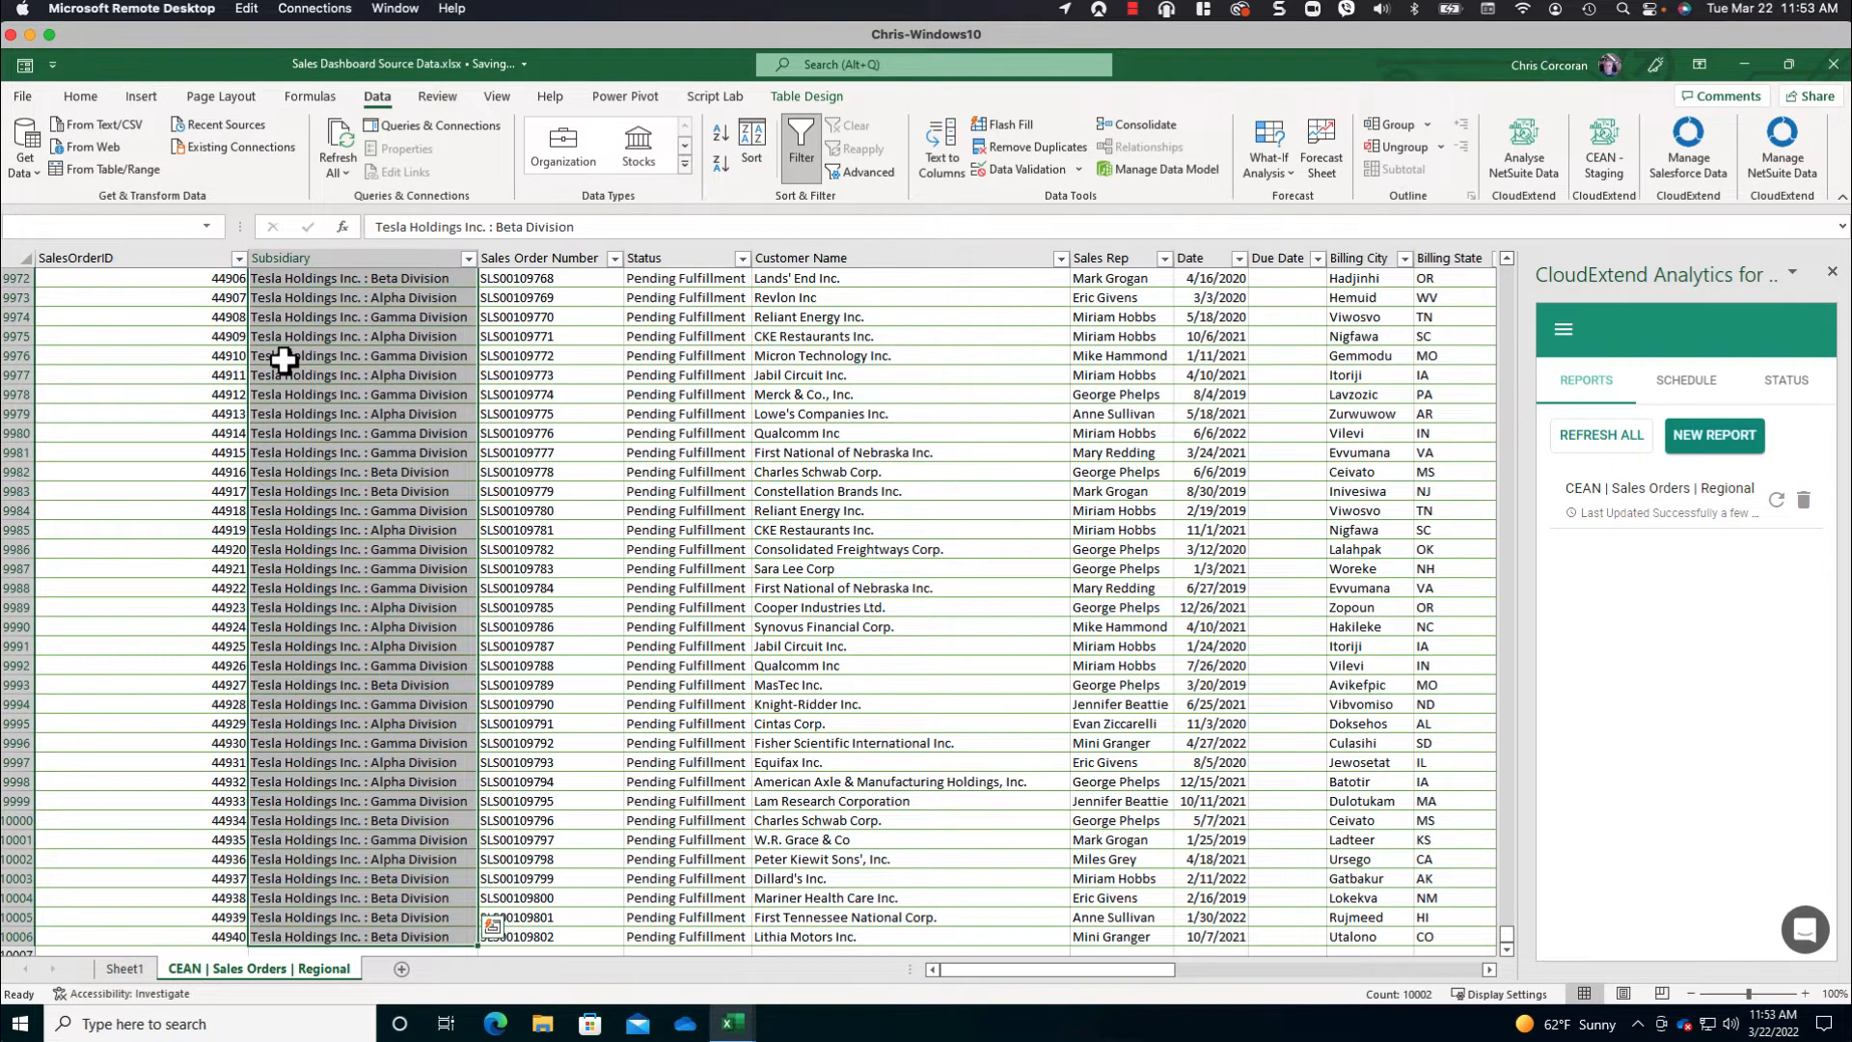
key(ctrl+shift+Up)
click(205, 300)
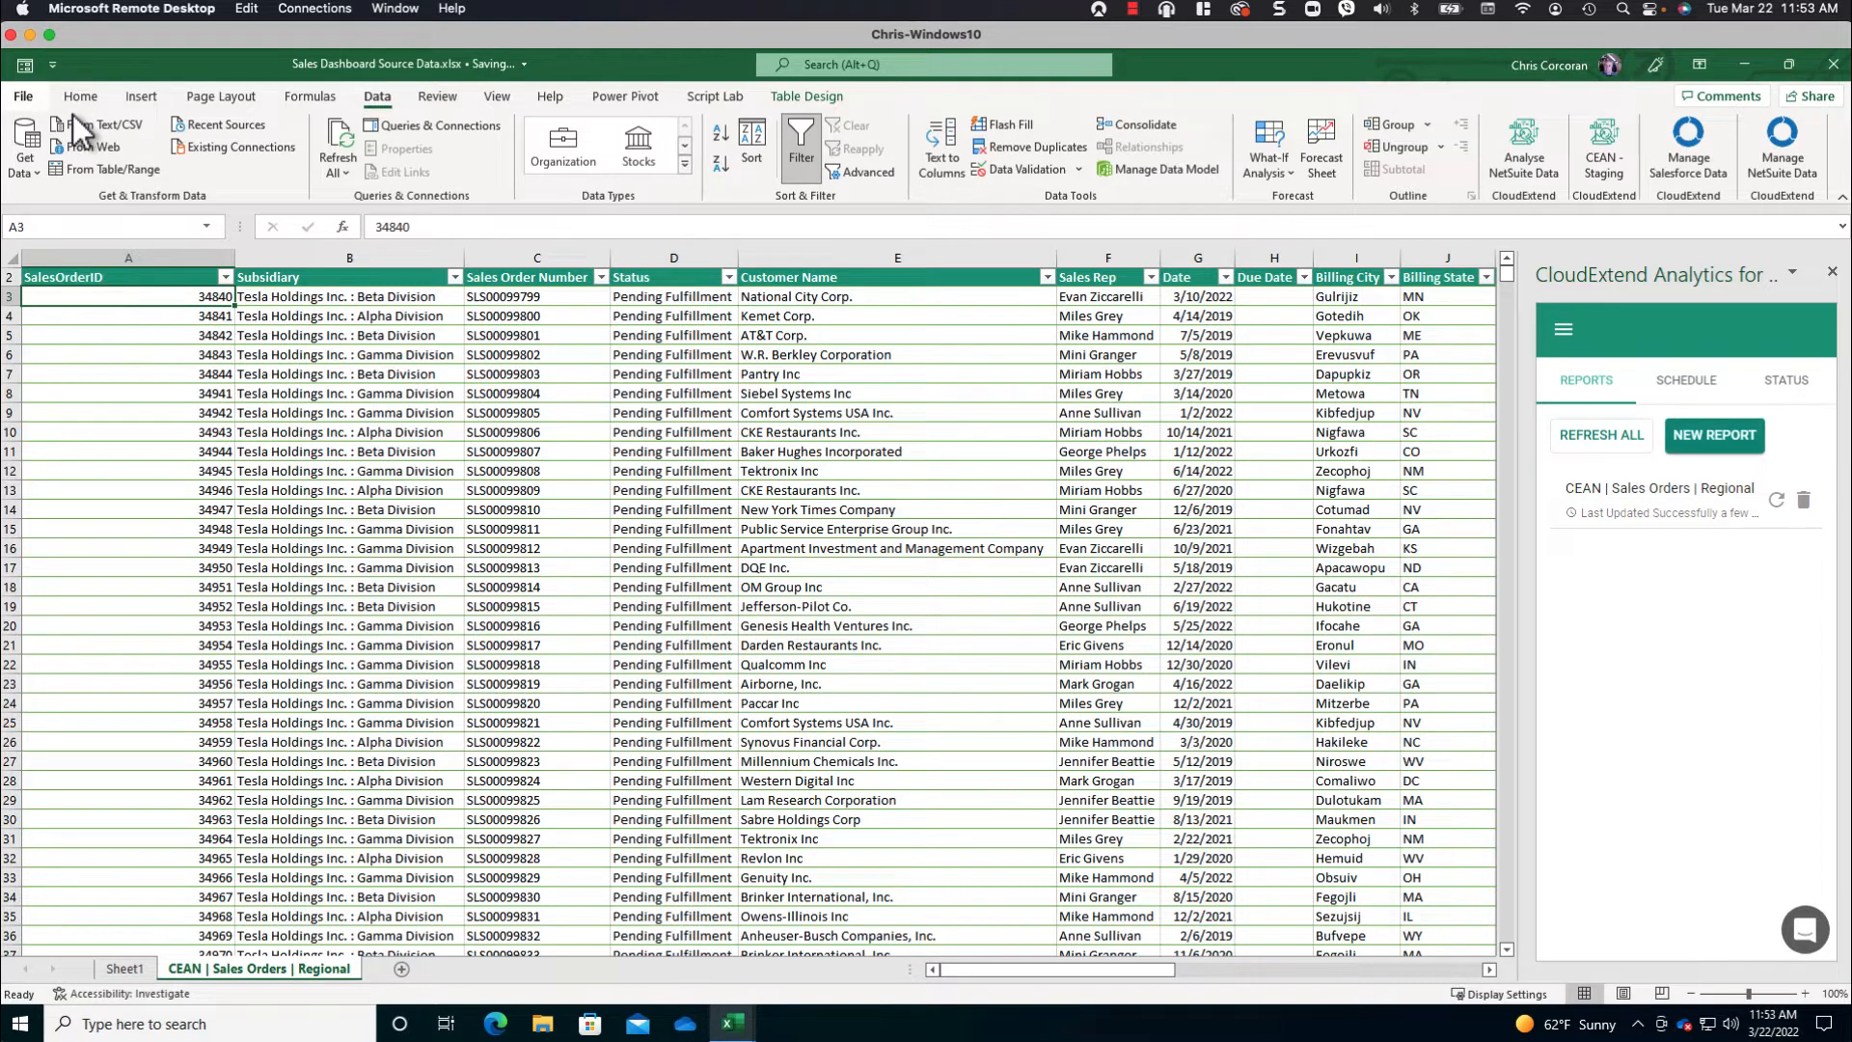
- Copy the SharePoint file path of the Sales Dashboard Source Data workbook and close the workbook
click(24, 94)
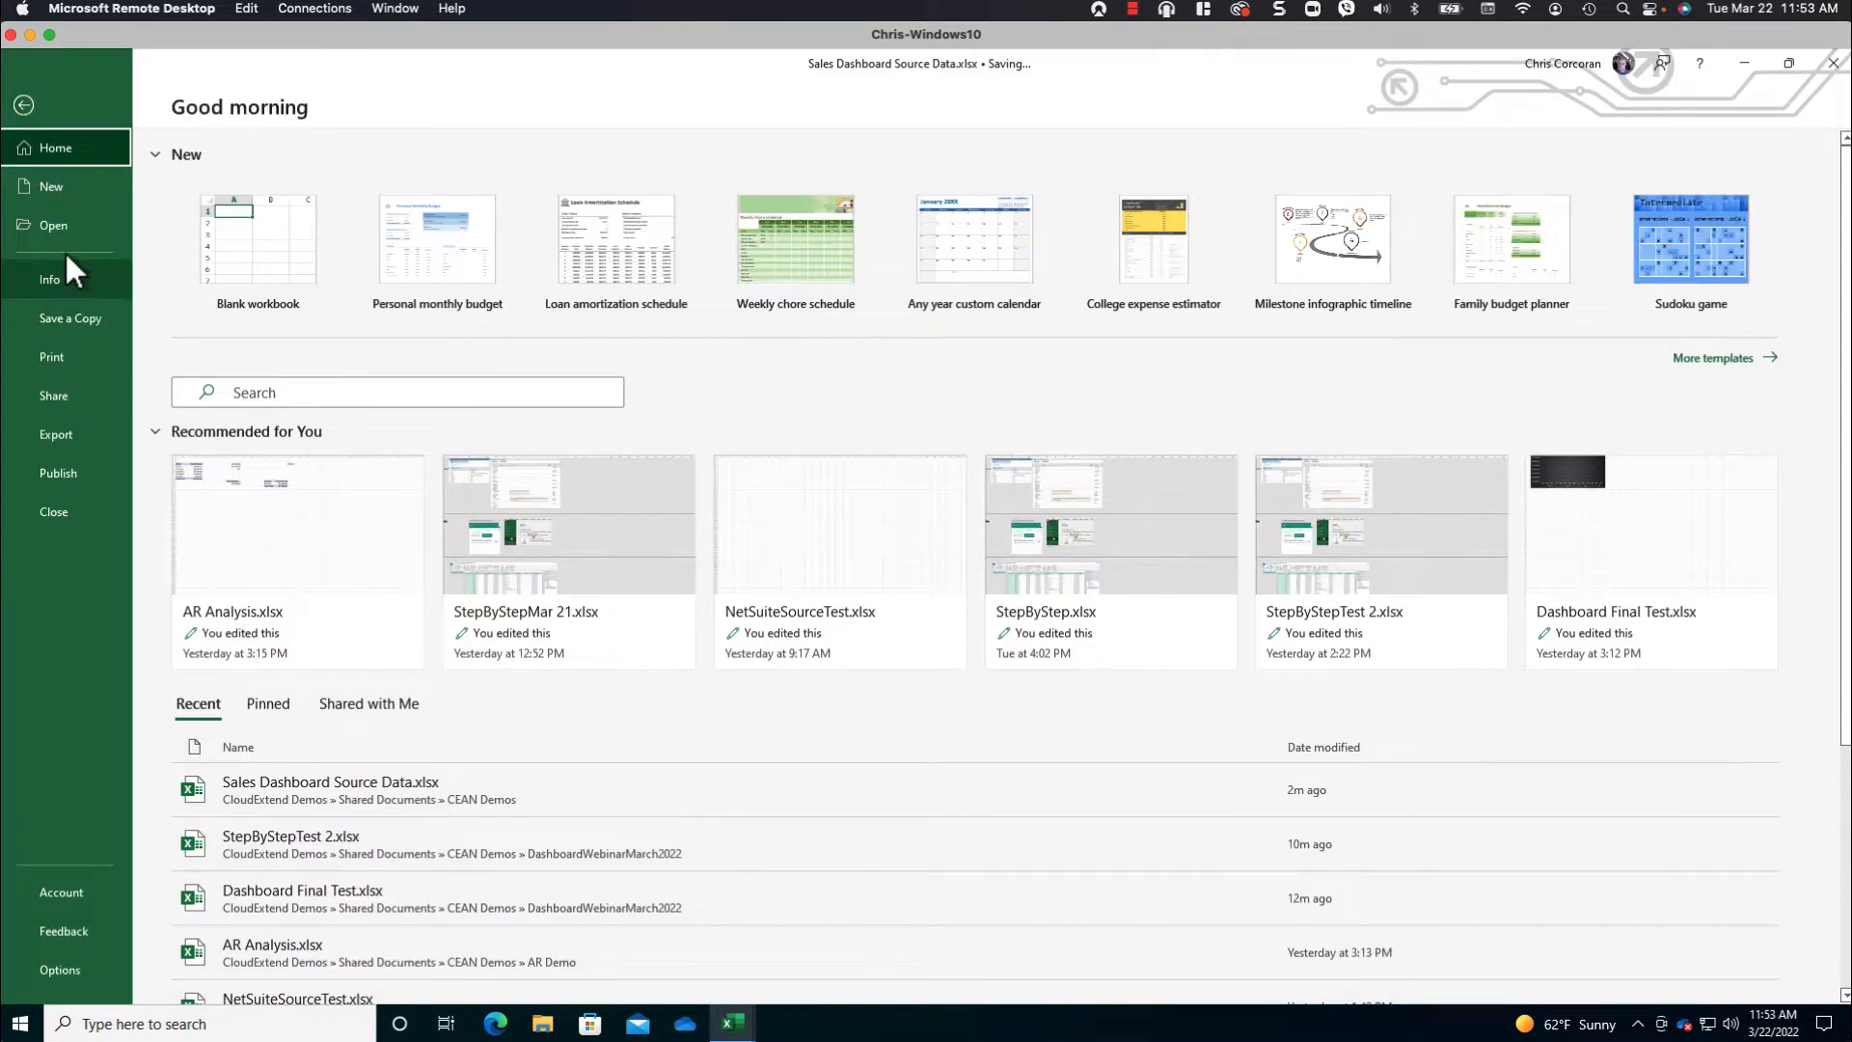
click(71, 276)
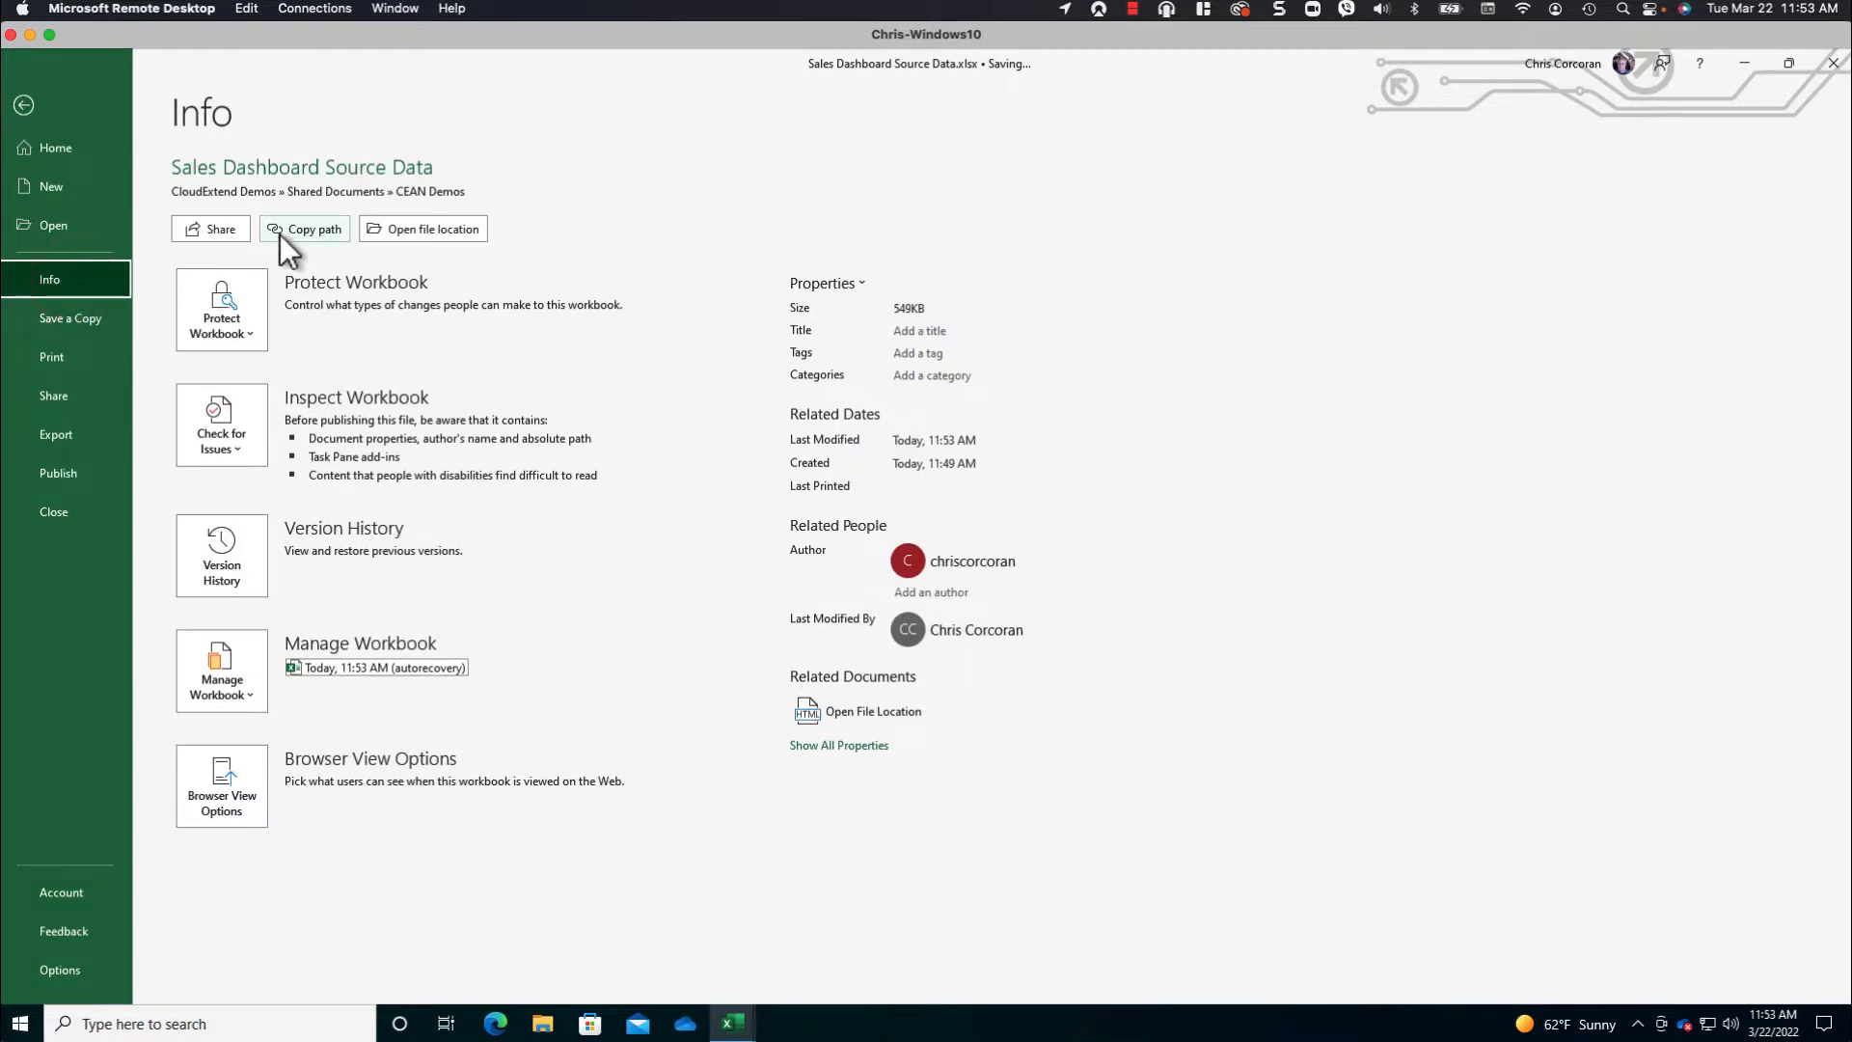
click(304, 228)
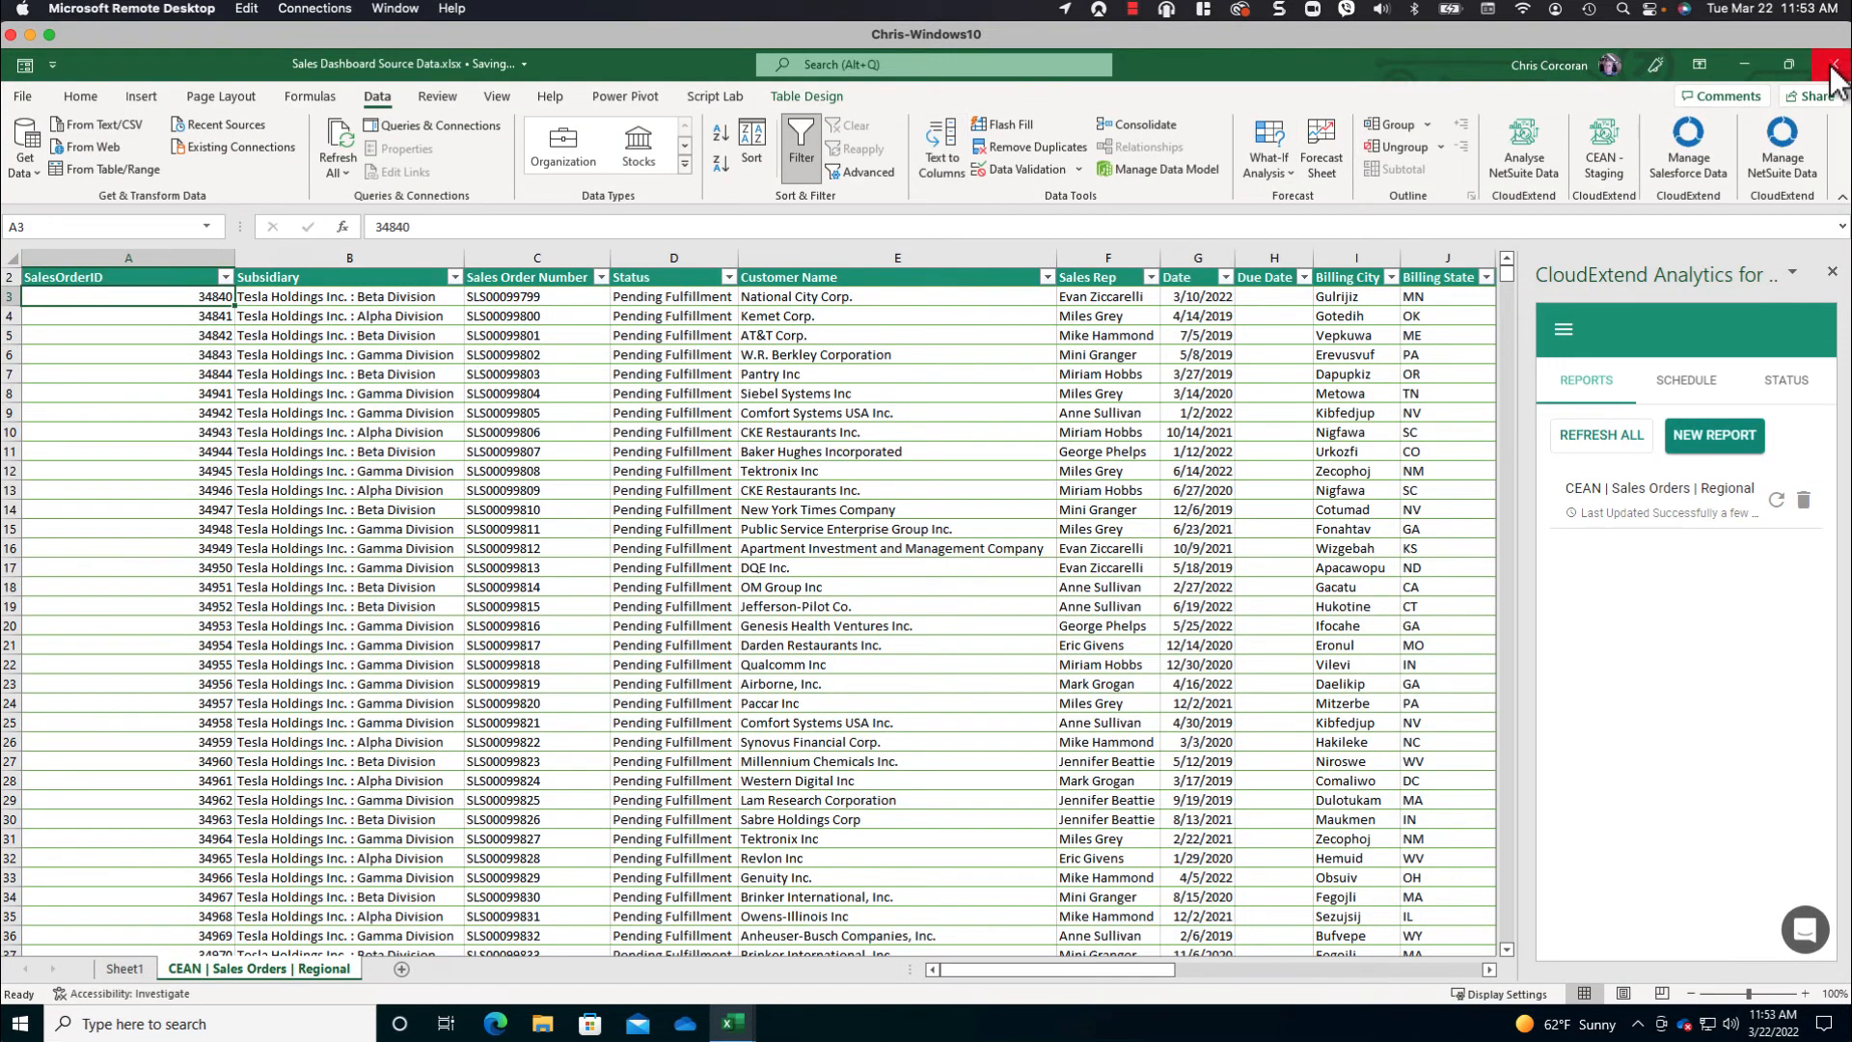
click(1832, 67)
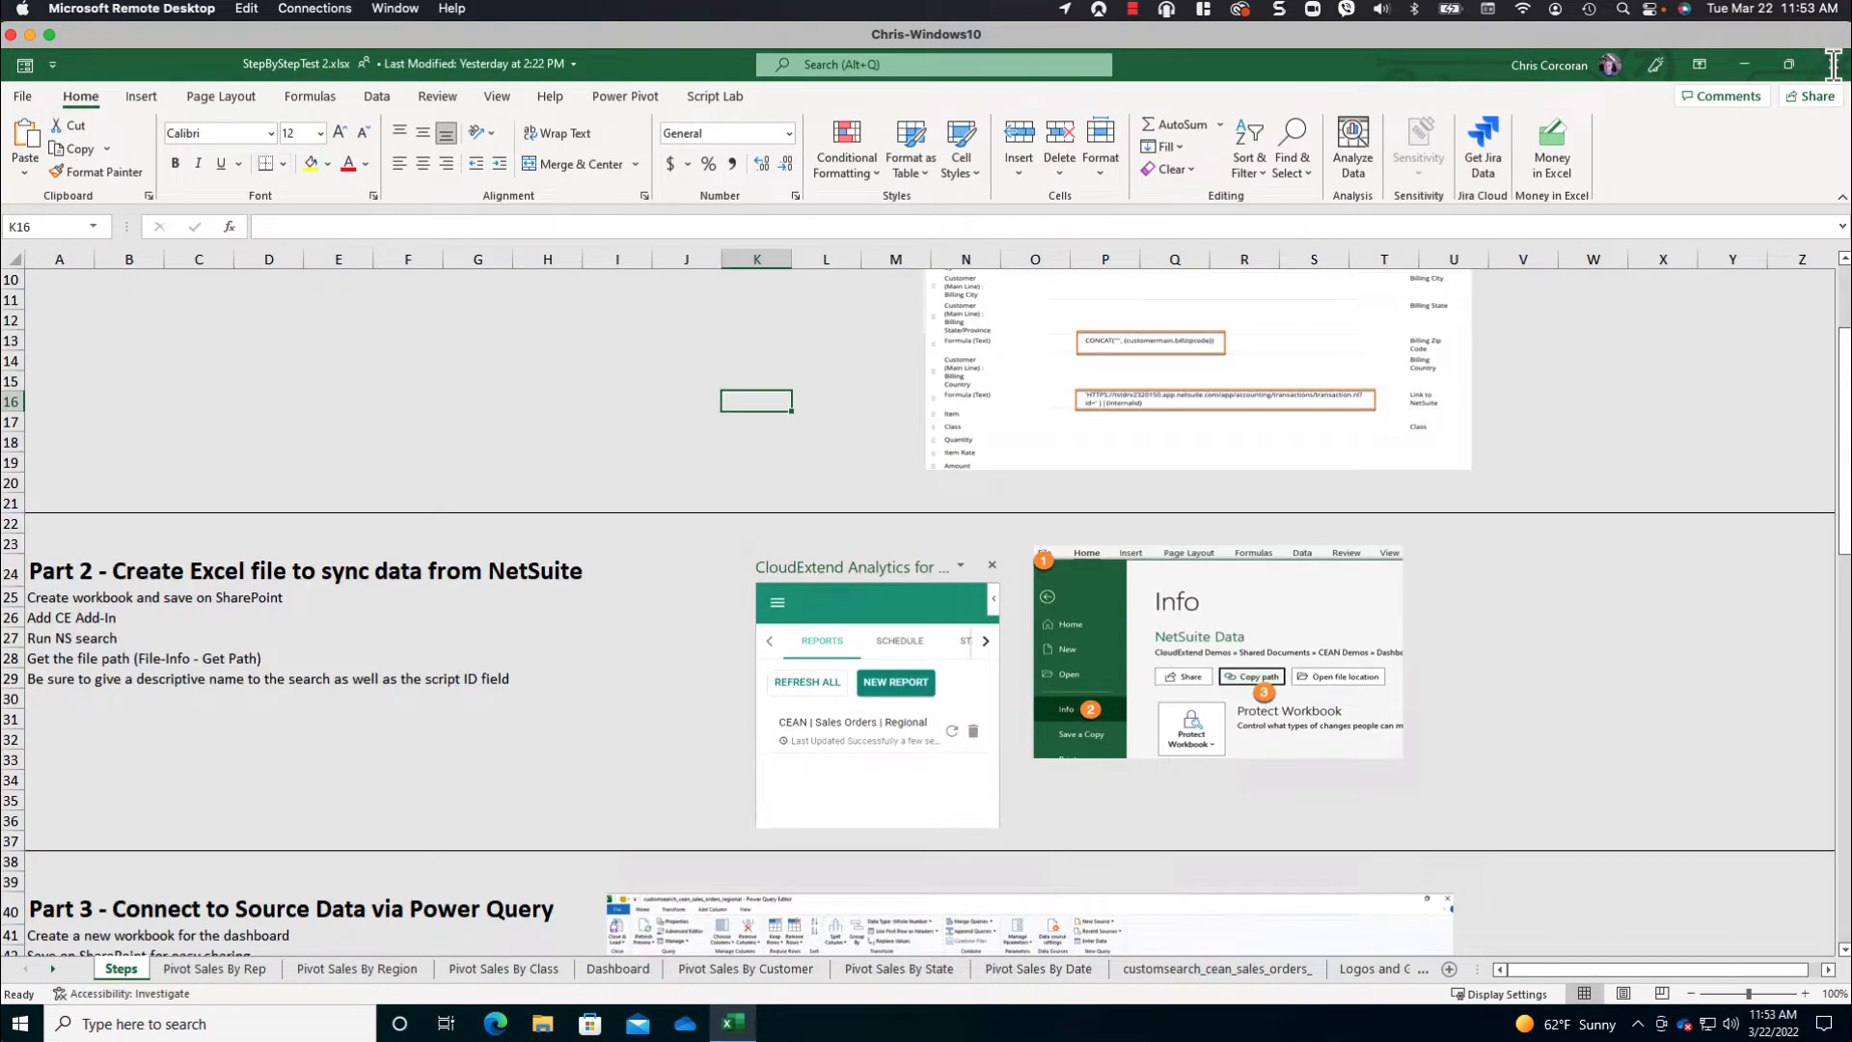
- Create a blank workbook and save it as "Sales Dashboard" in the Sales Dashboard folder under CEAN Demos on the CloudExtend Demos site
click(23, 96)
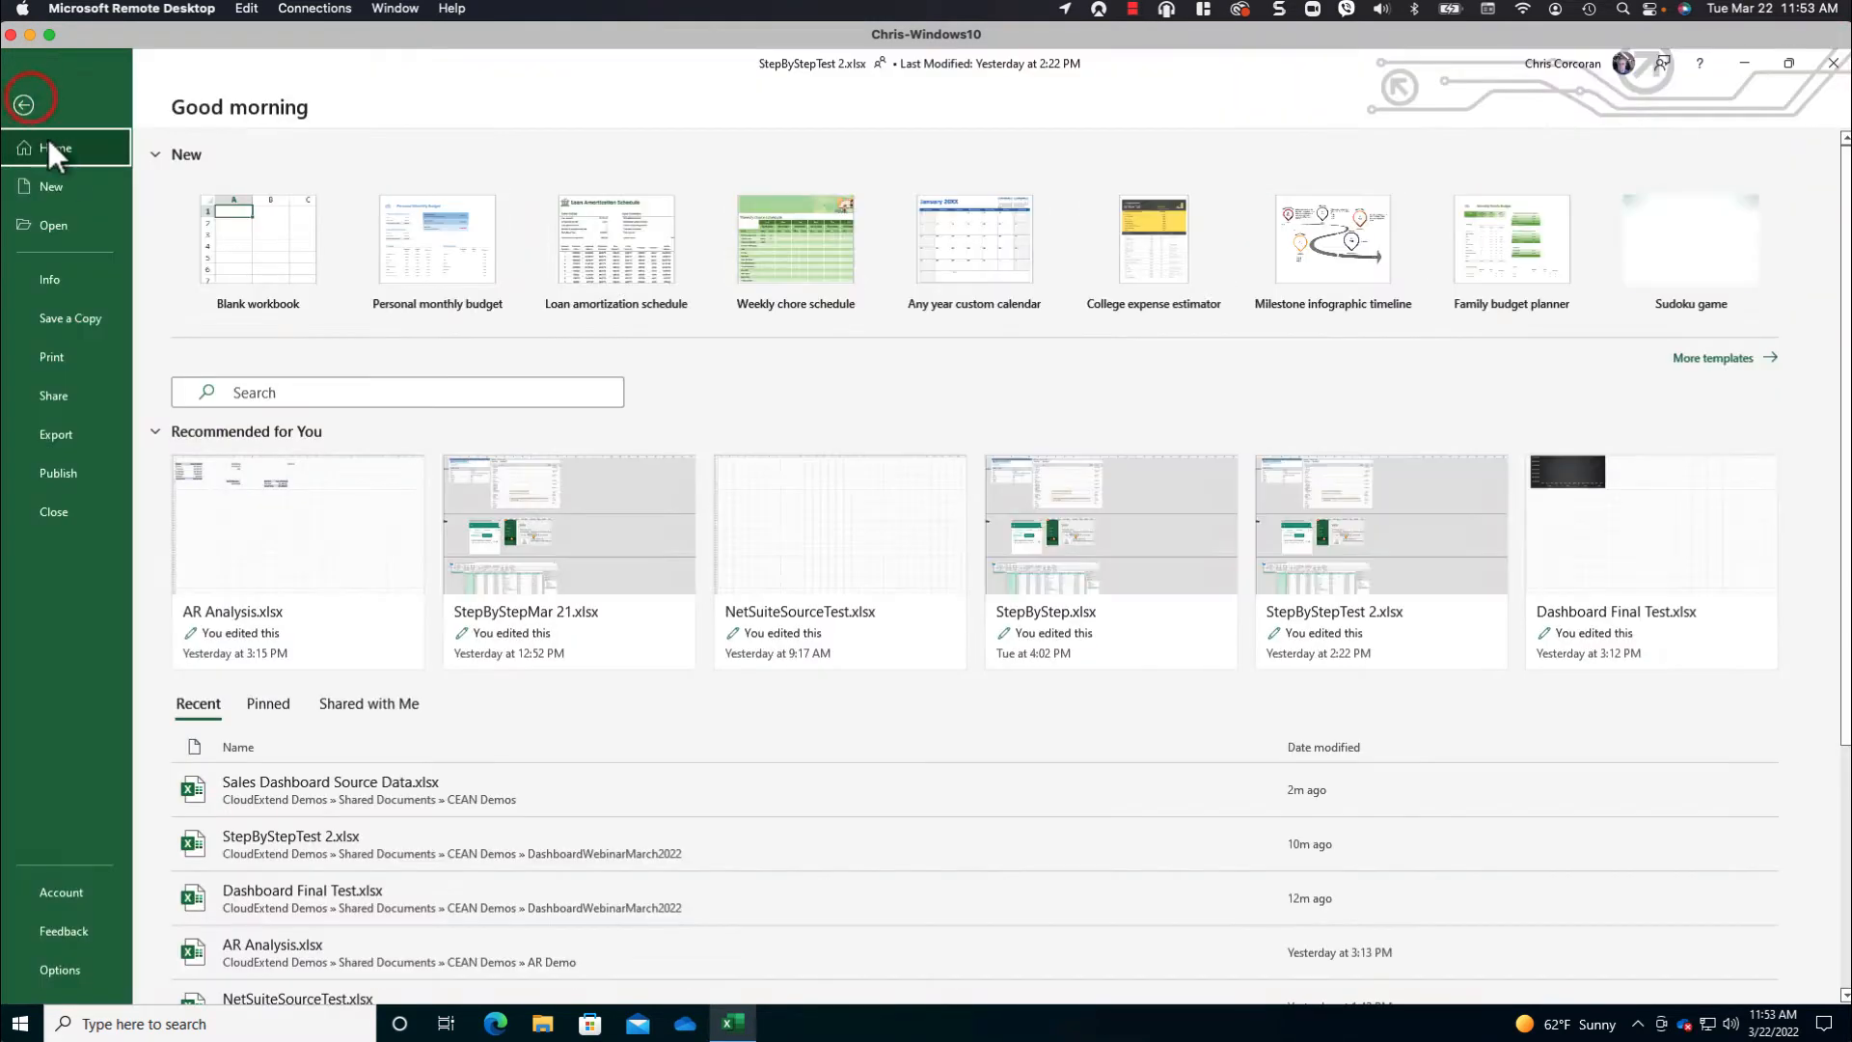
click(67, 187)
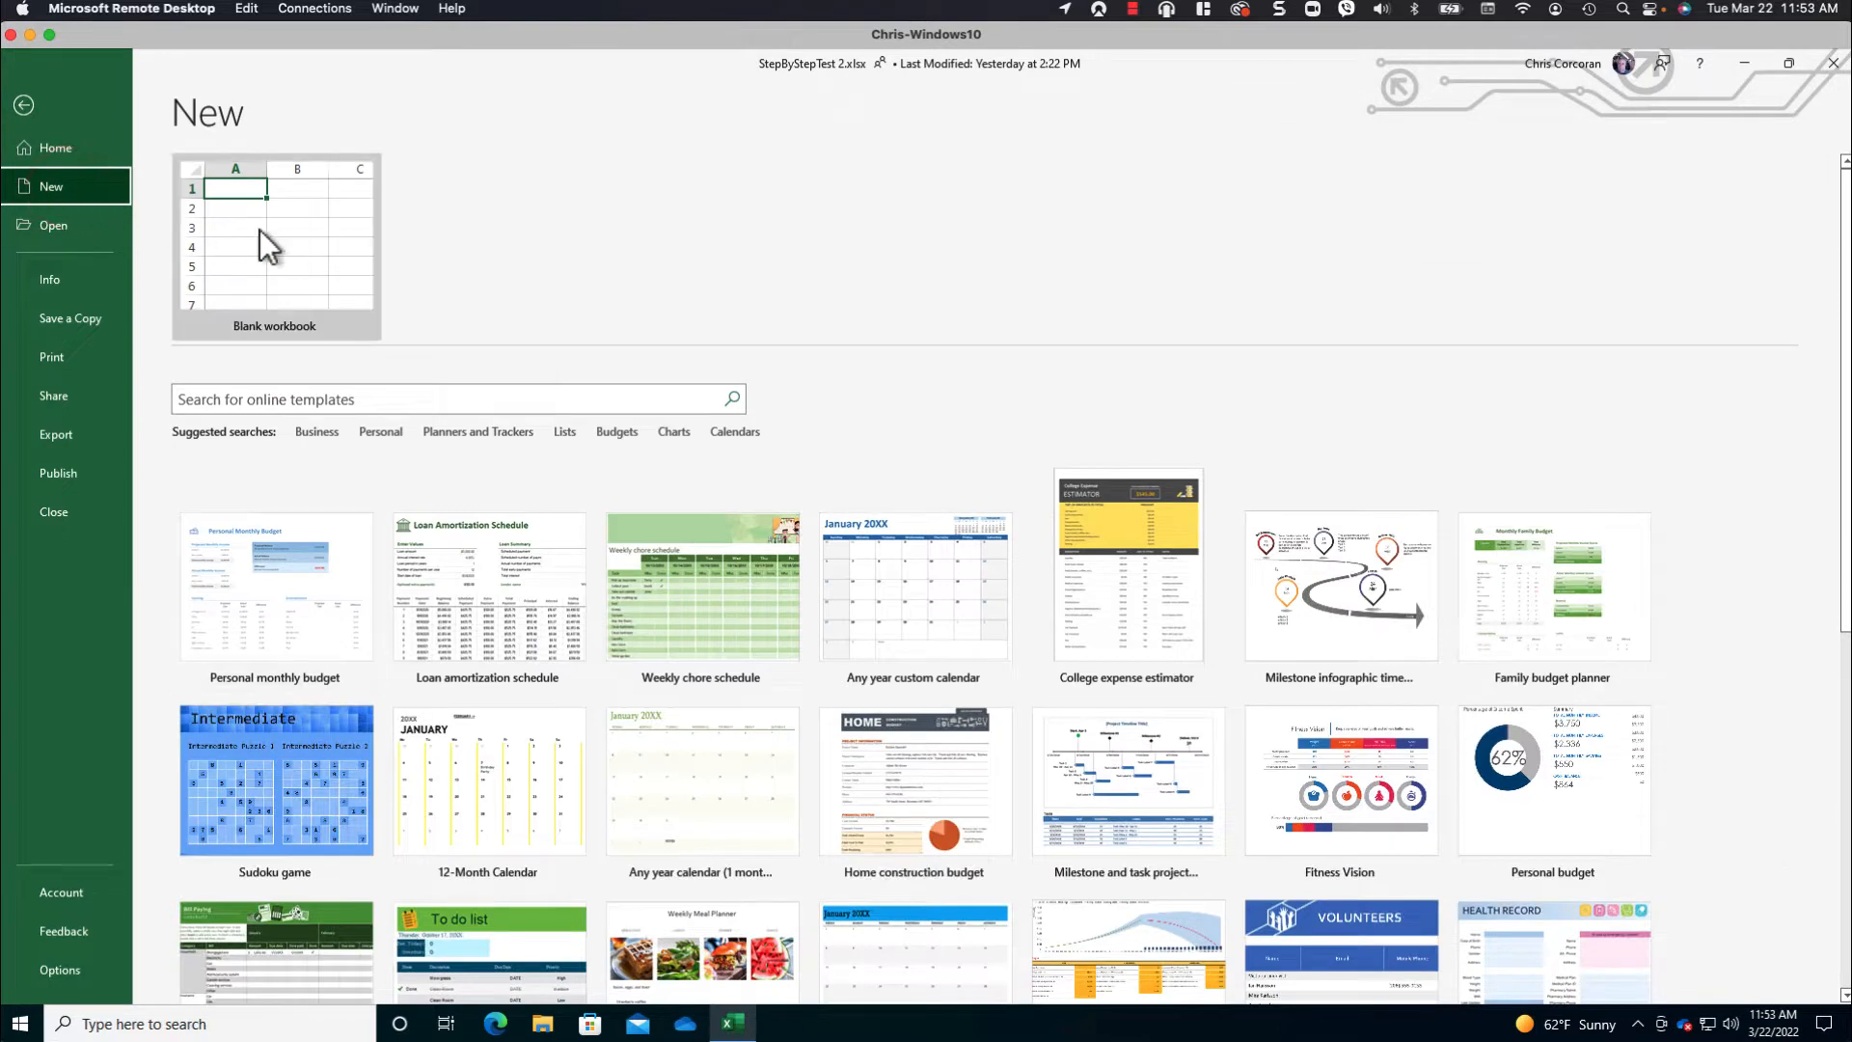
click(258, 230)
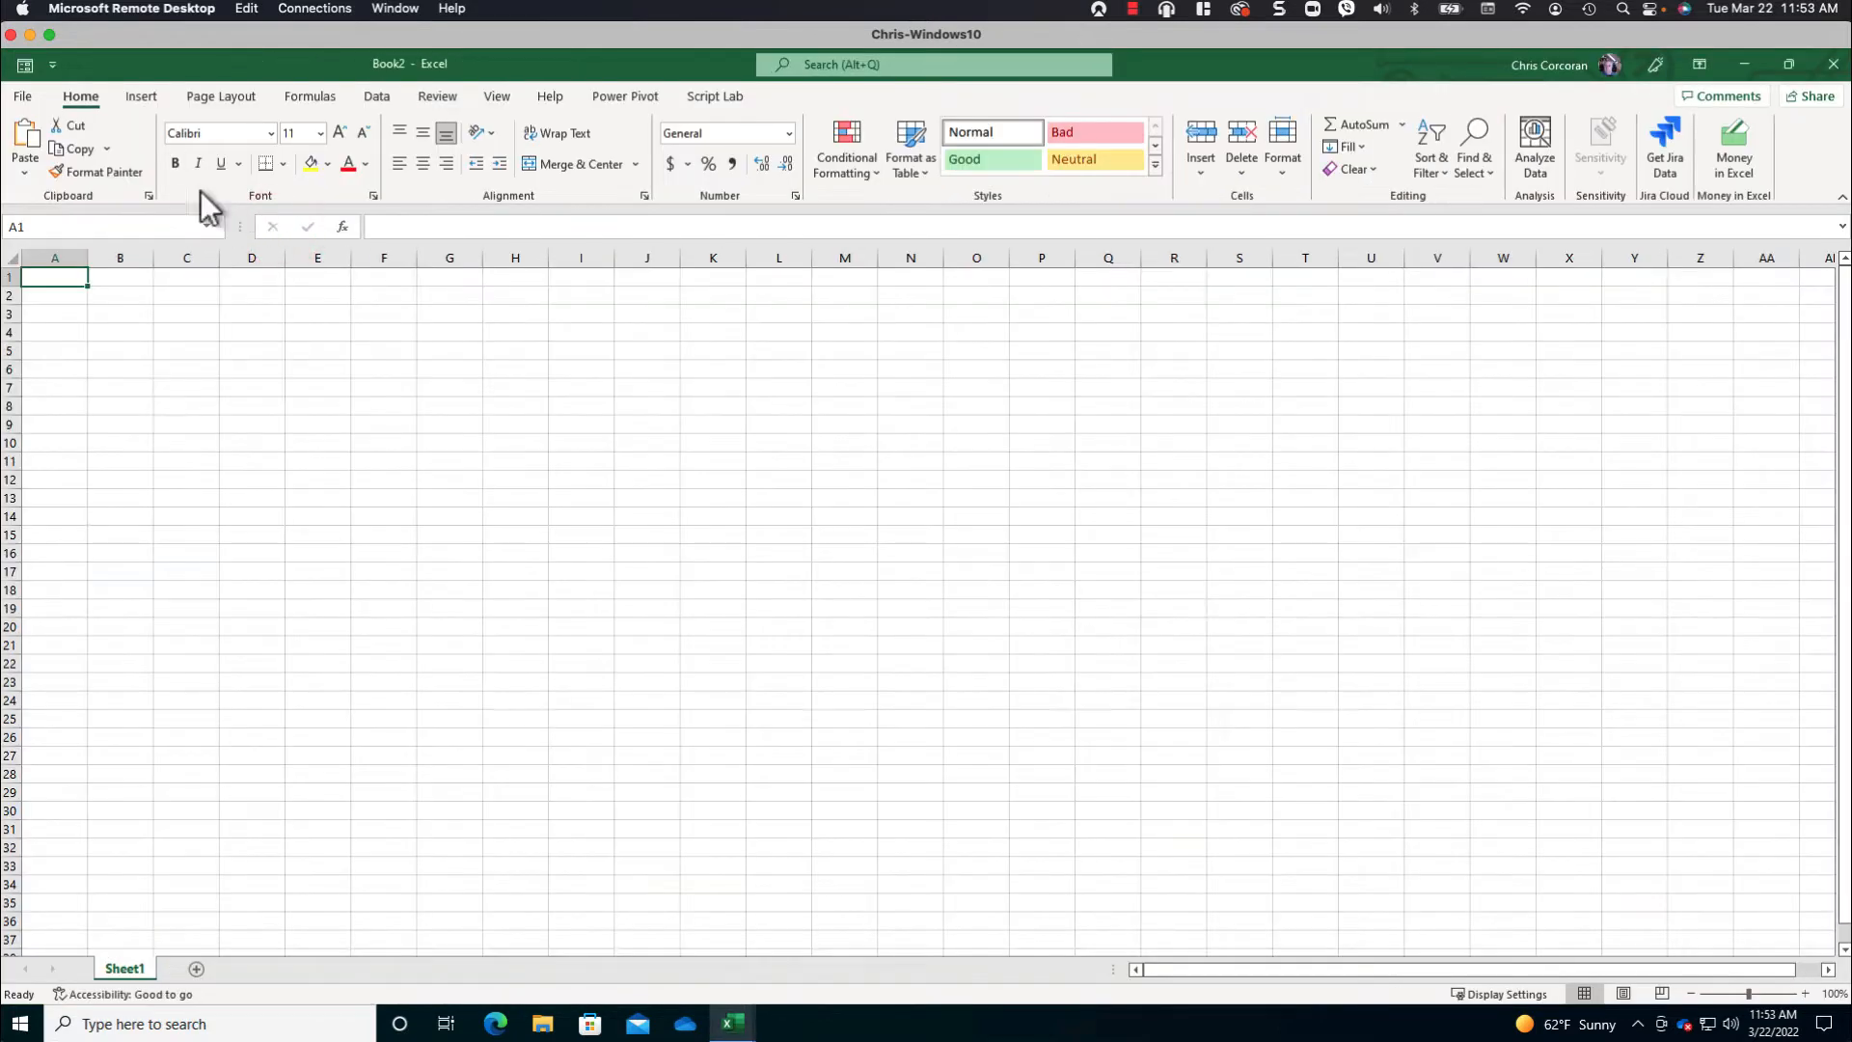
click(23, 97)
click(69, 353)
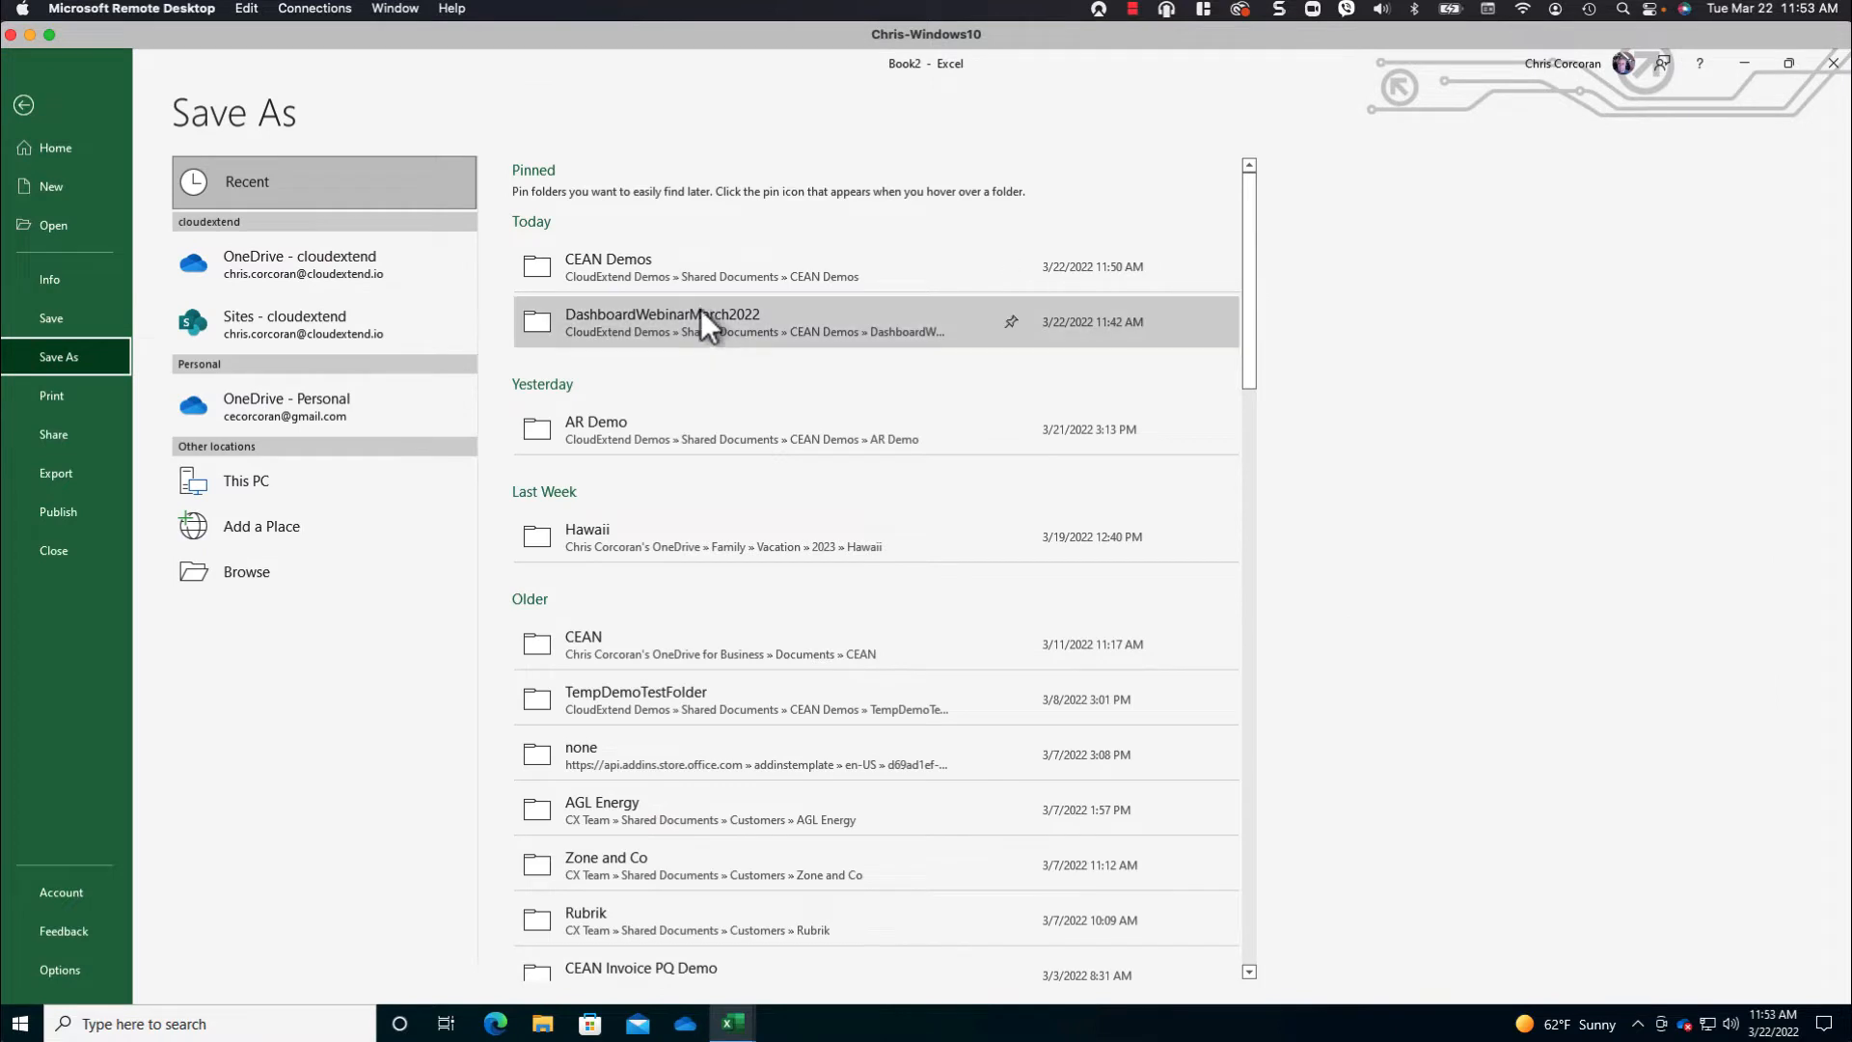
click(701, 317)
text(Sales Dashboard)
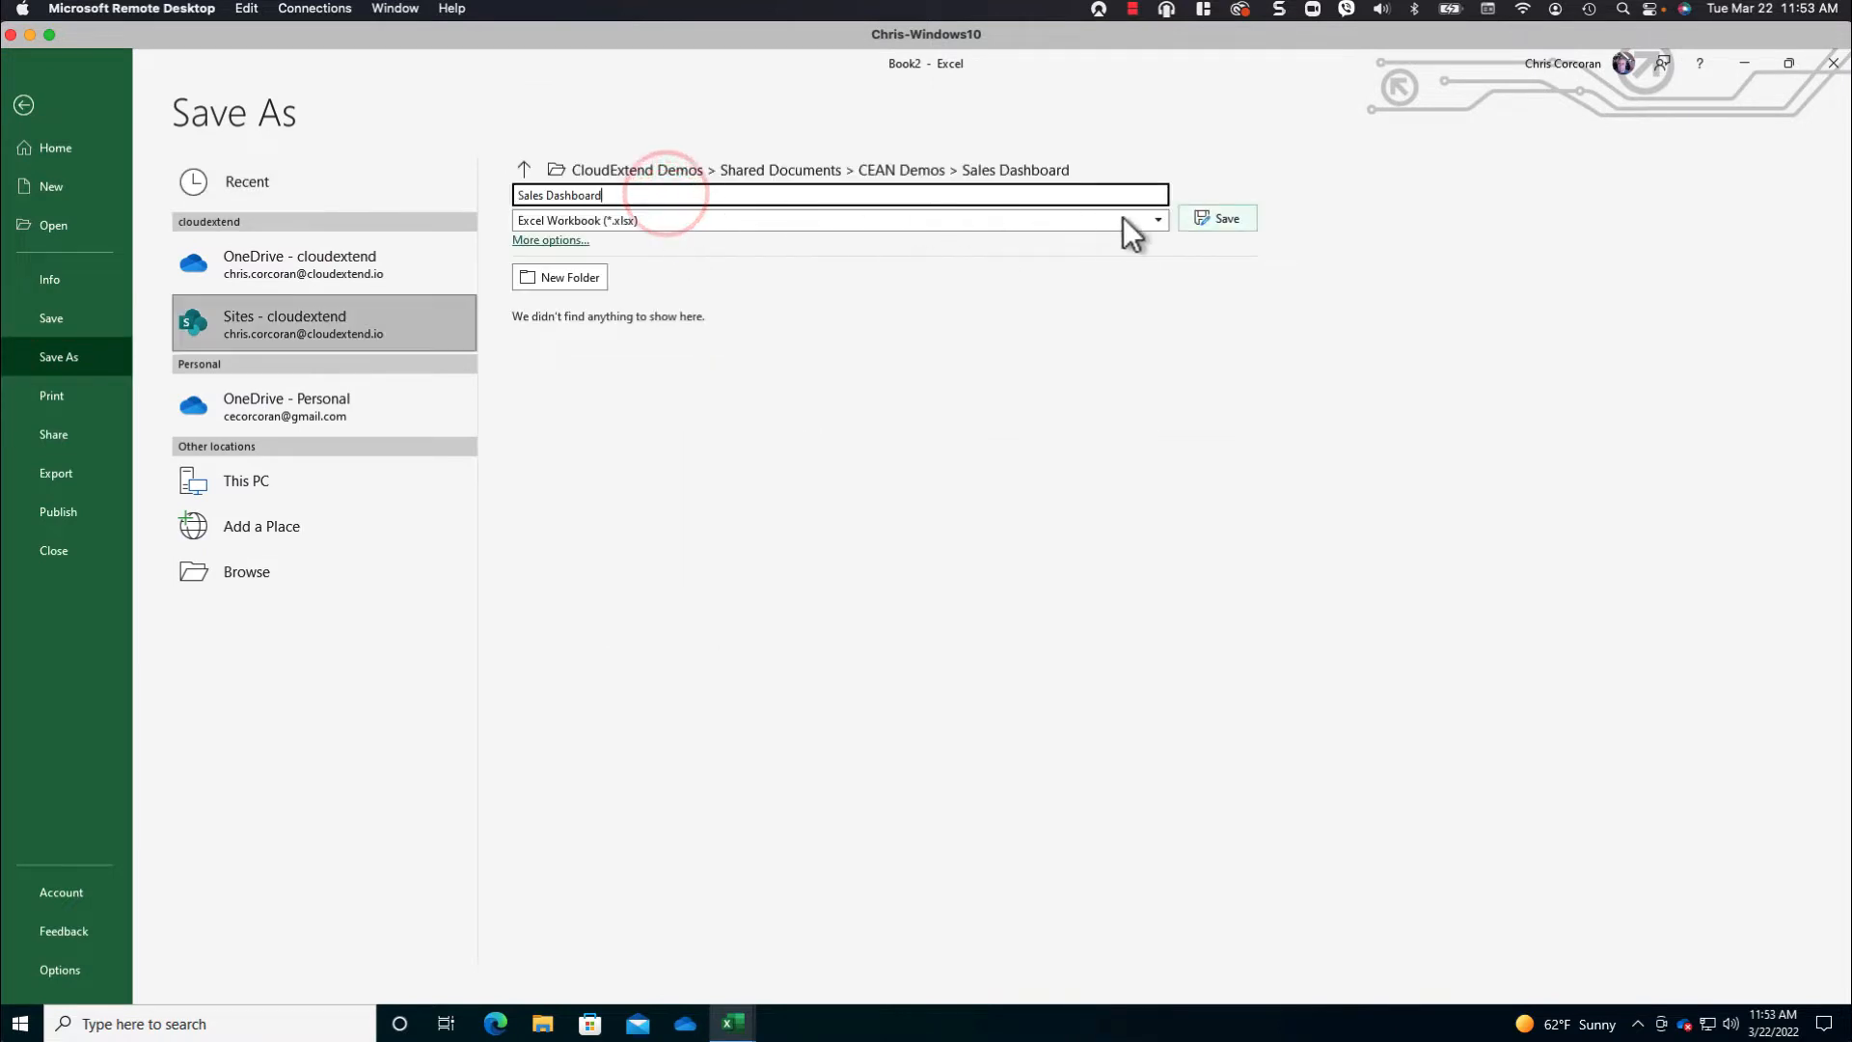
click(1223, 220)
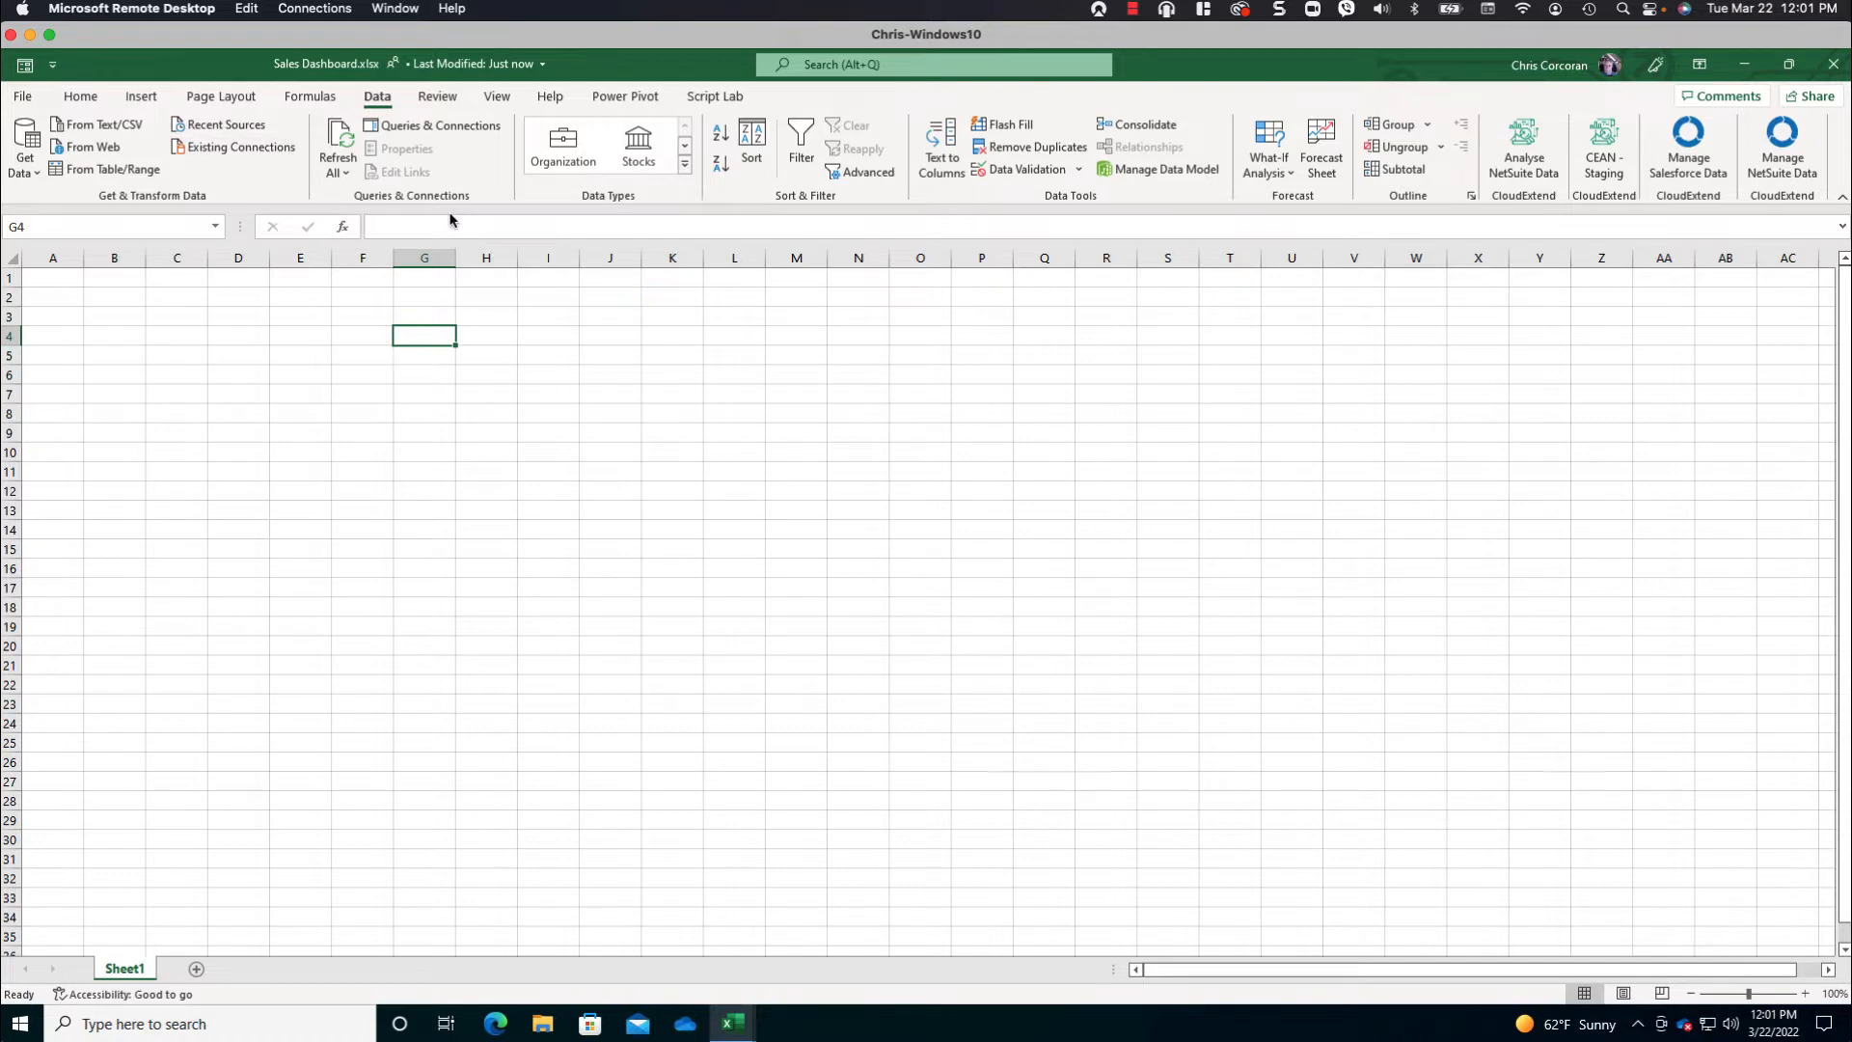
- Connect to the source workbook as a web data source using the copied path with "?web=1" removed from its end
click(102, 150)
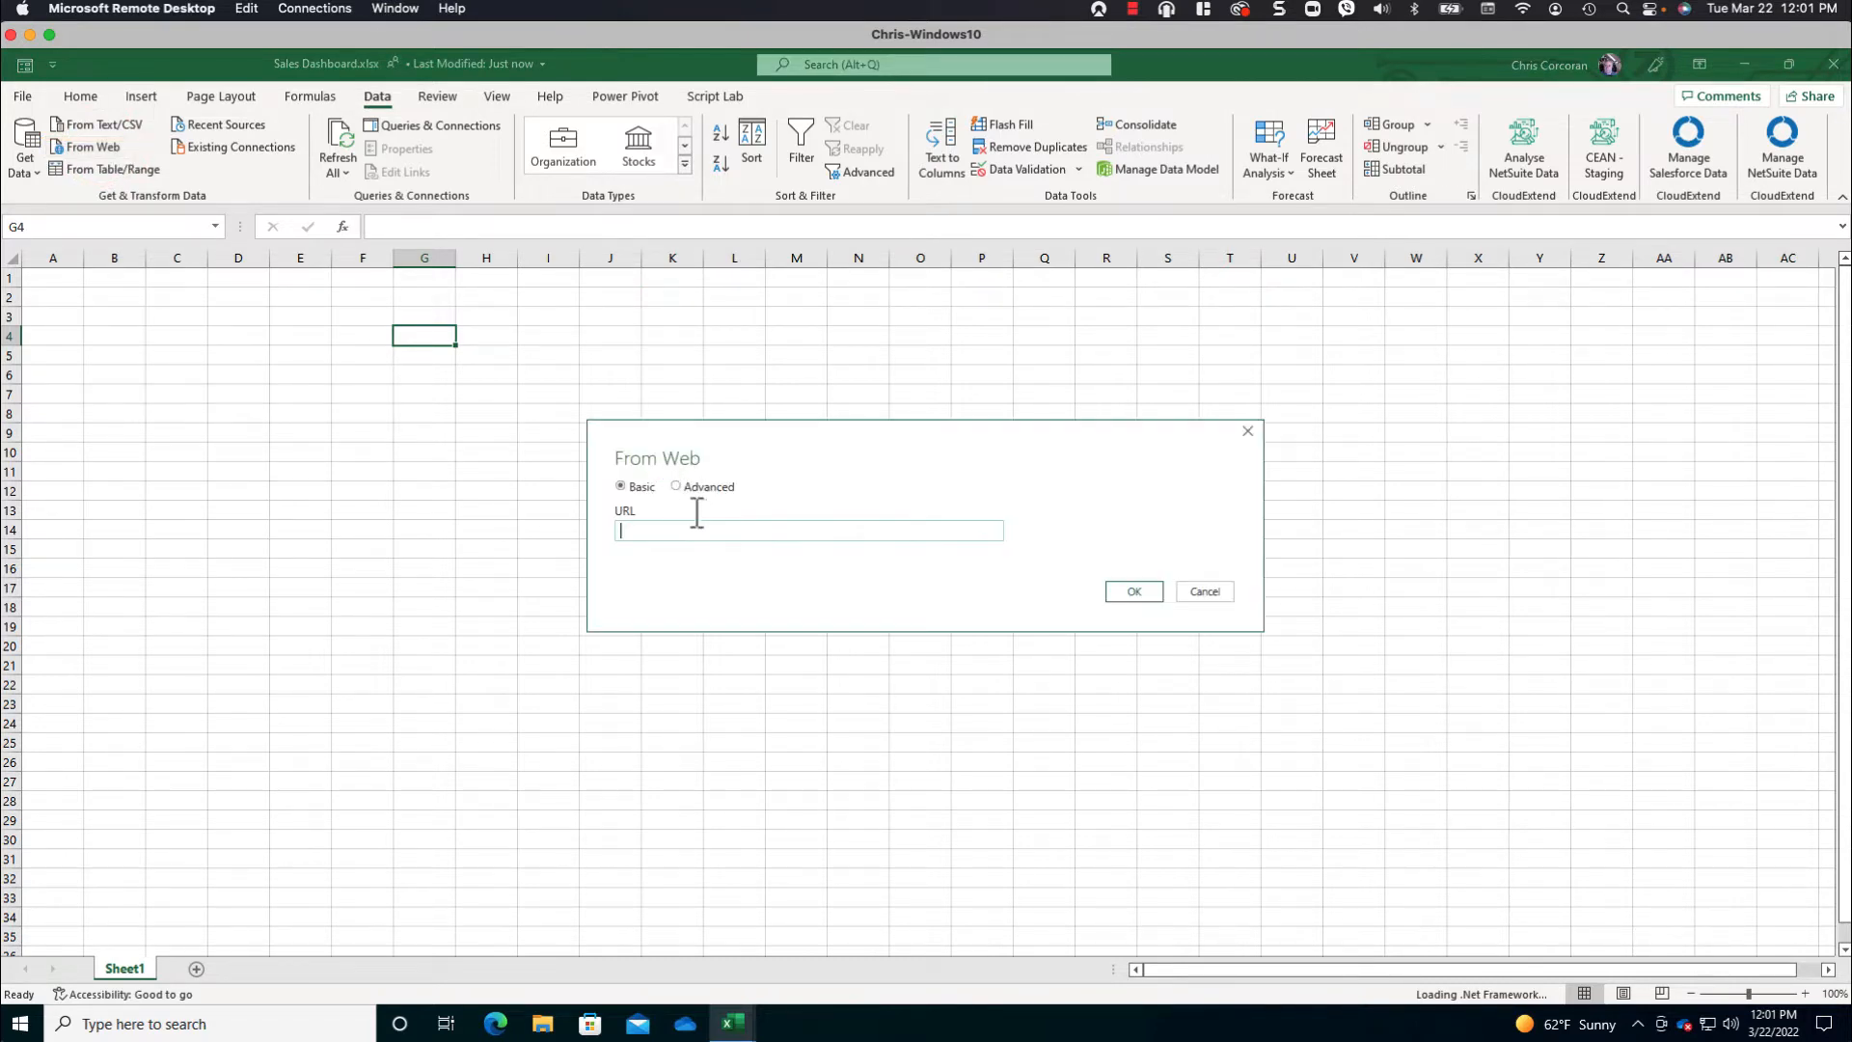
click(702, 526)
key(ctrl+v)
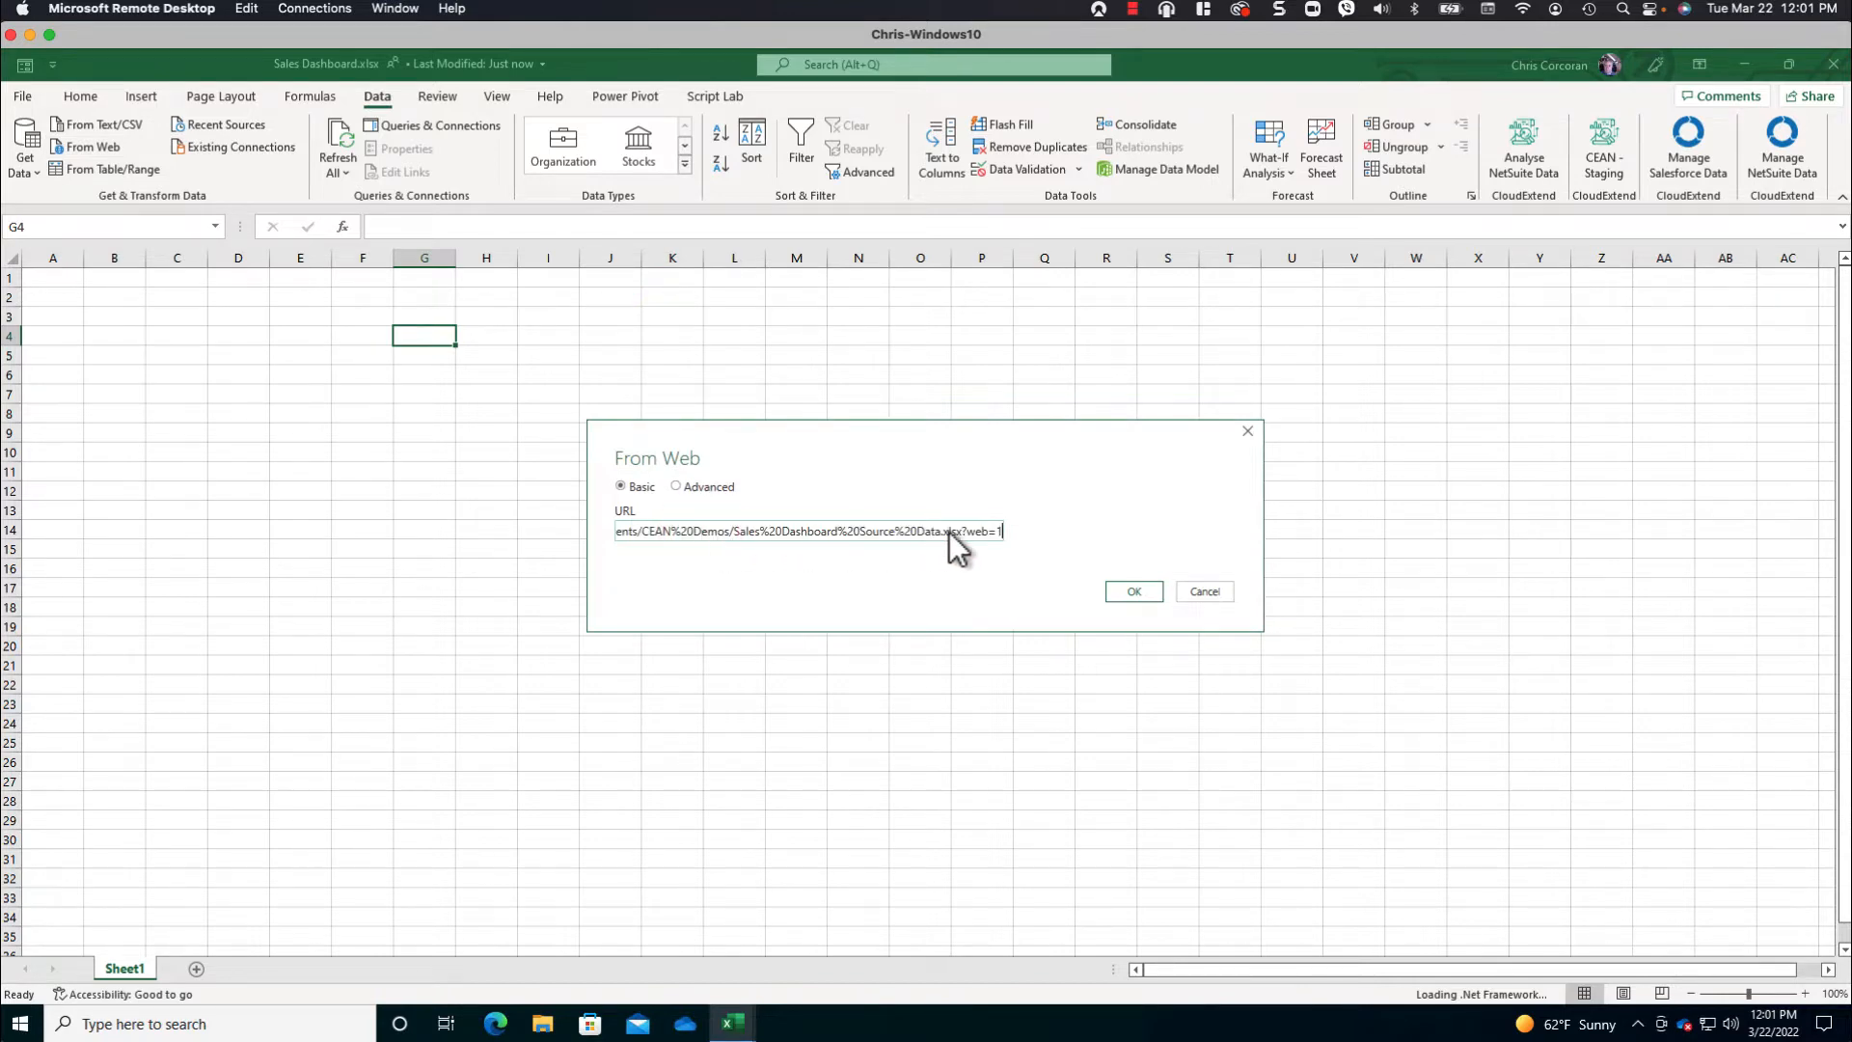
drag(963, 530, 1003, 532)
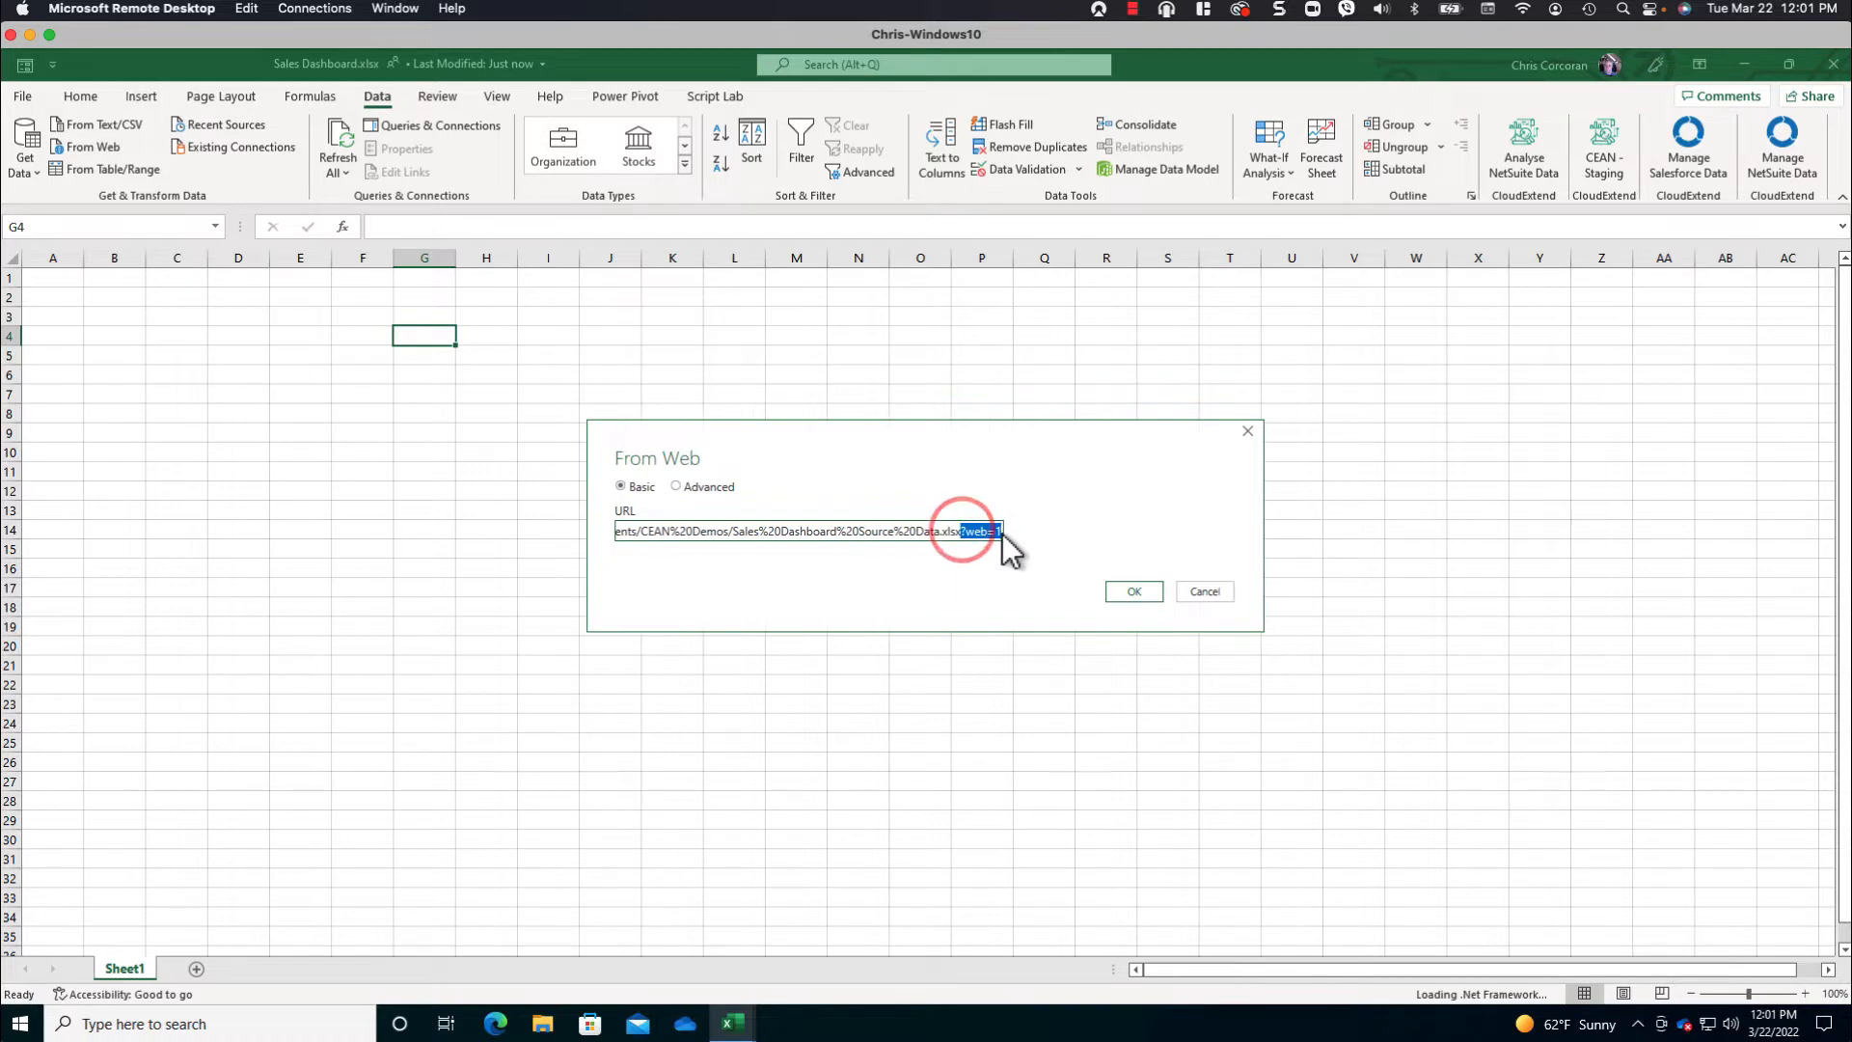
key(BackSpace)
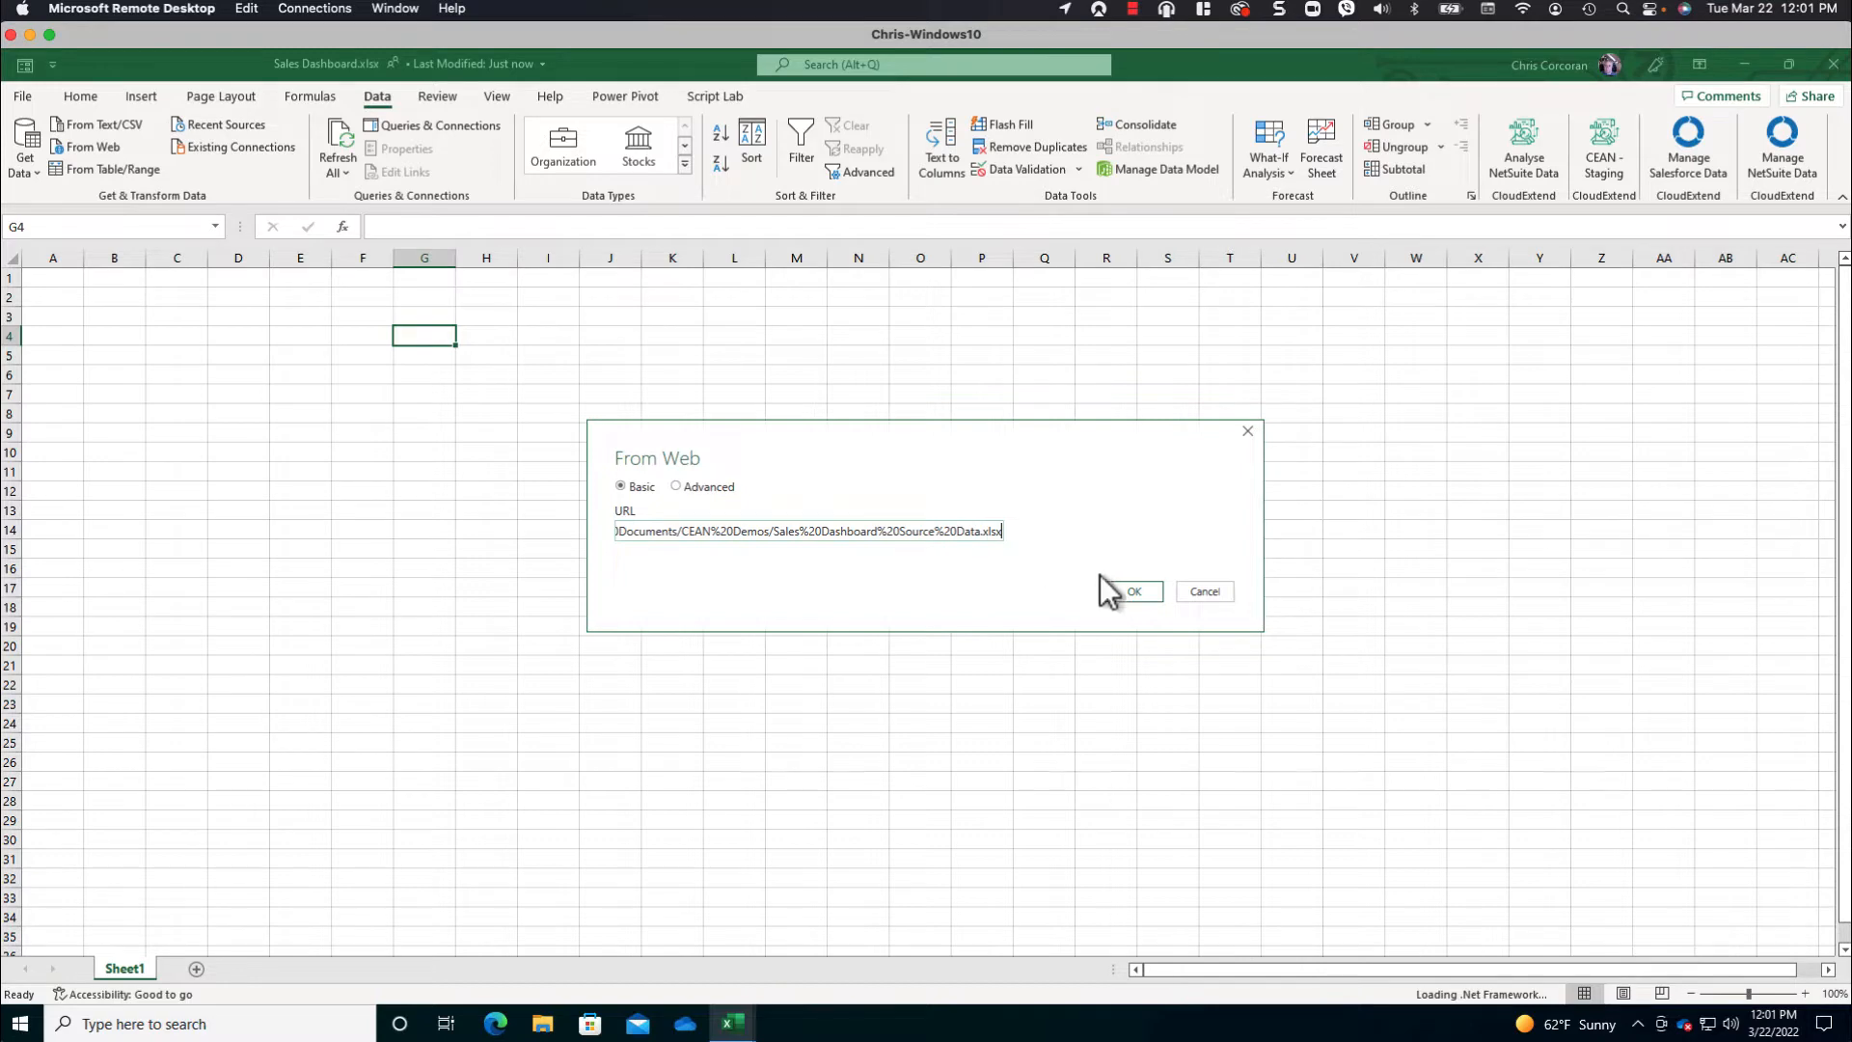
click(1134, 590)
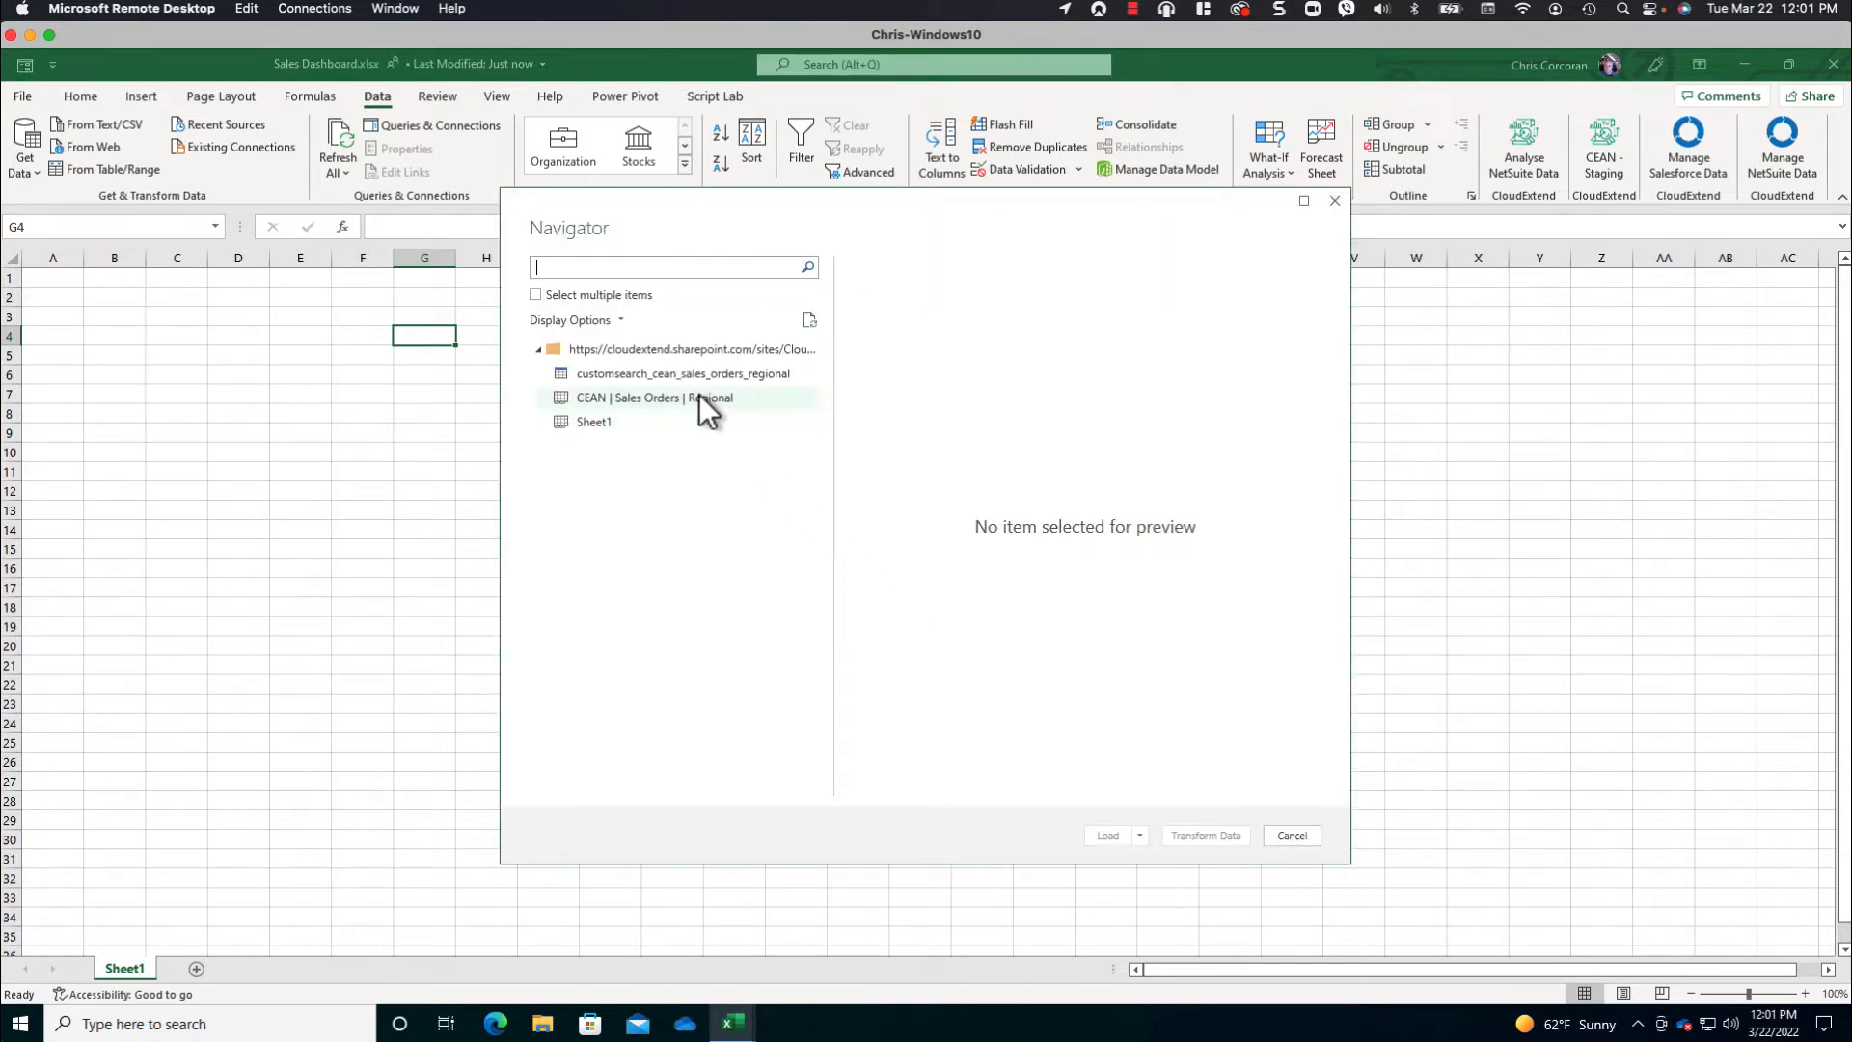
- Compare the CEAN | Sales Orders | Regional sheet with the customsearch_cean_sales_orders_regional table and open the table for transformation in Power Query
click(622, 399)
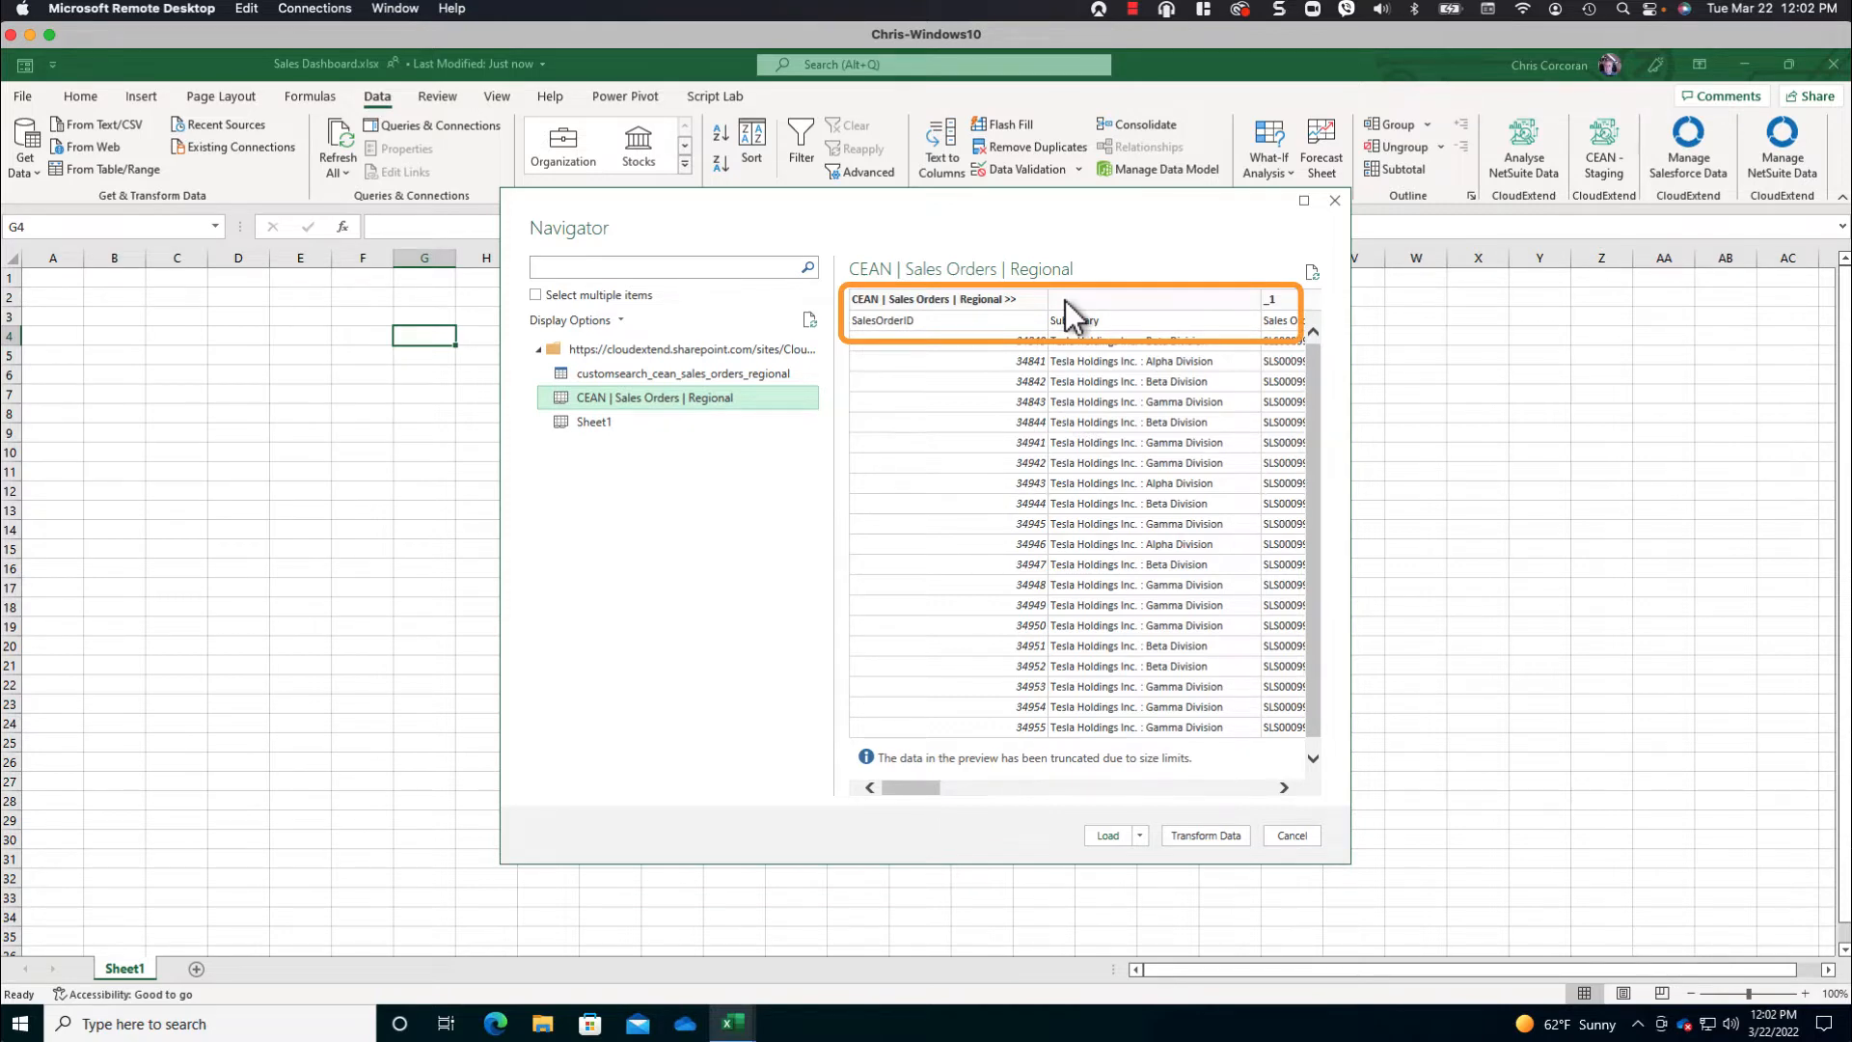
click(662, 374)
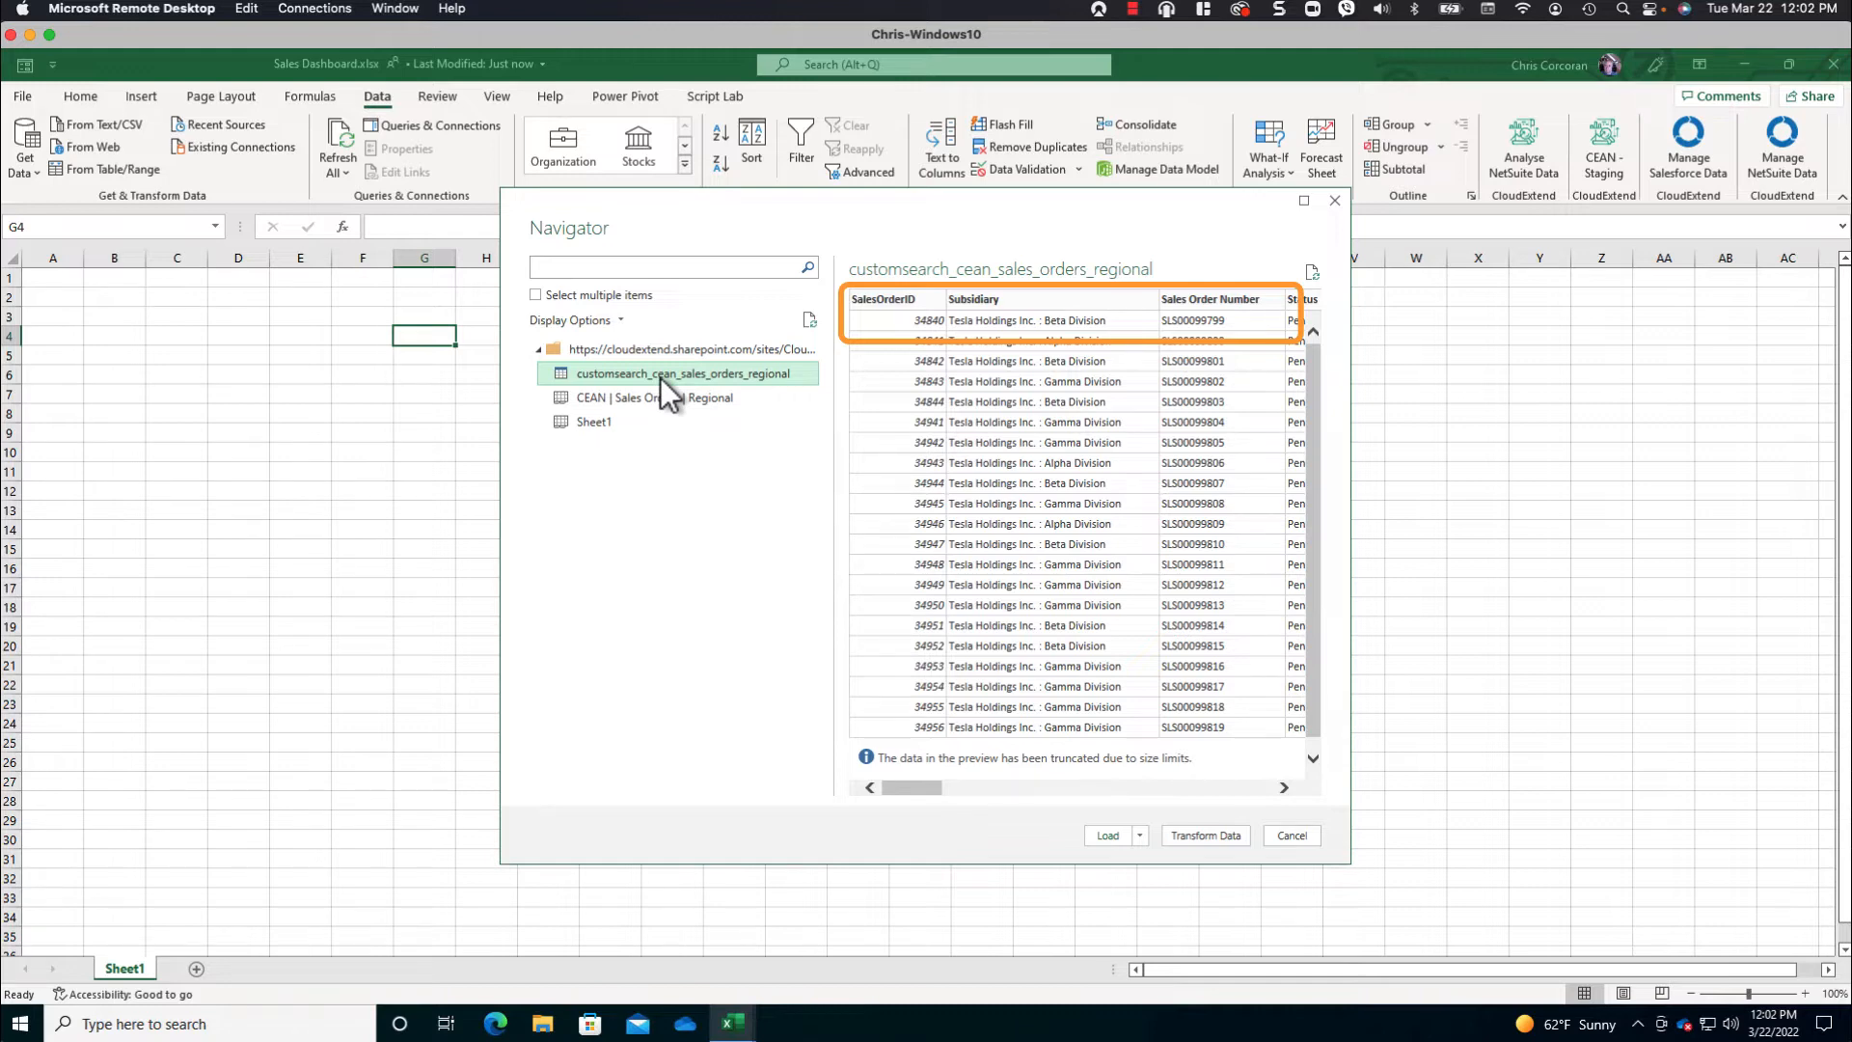
click(1207, 833)
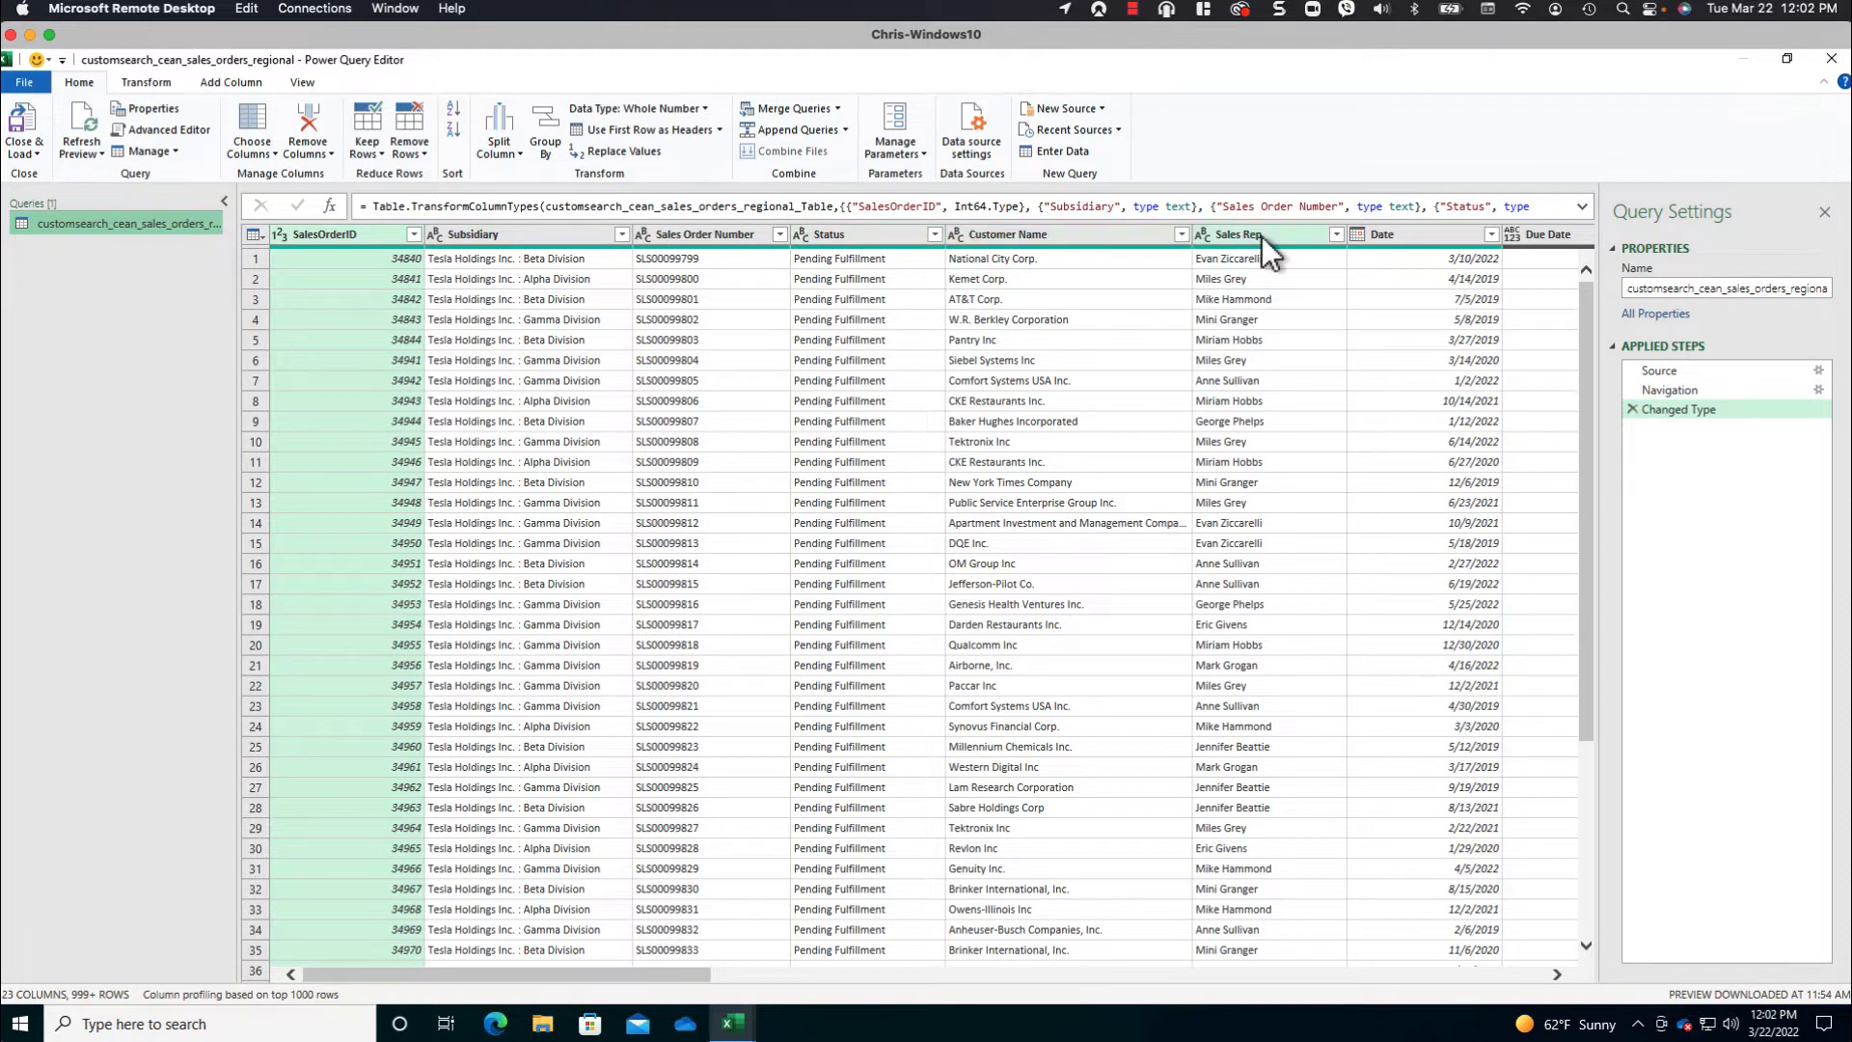
- Set the Date column's data type to Date and check the data types of the remaining columns
click(1358, 234)
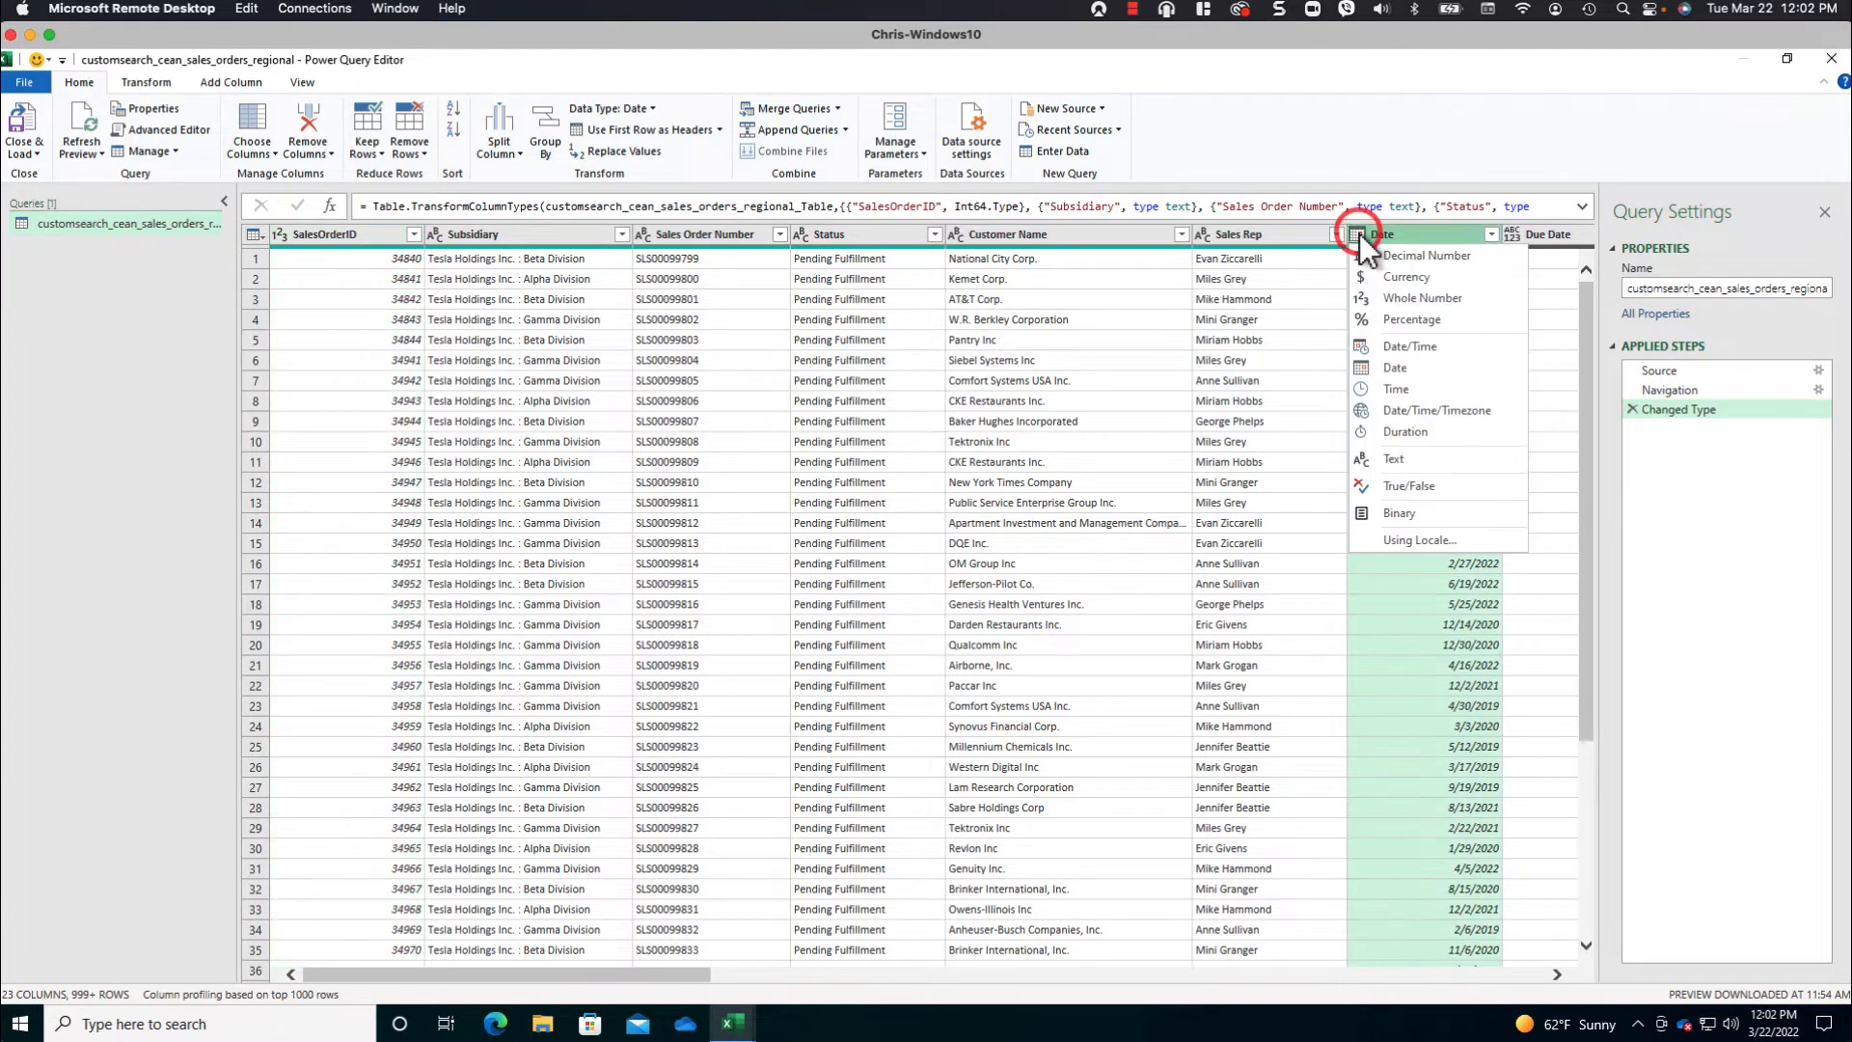
click(1397, 367)
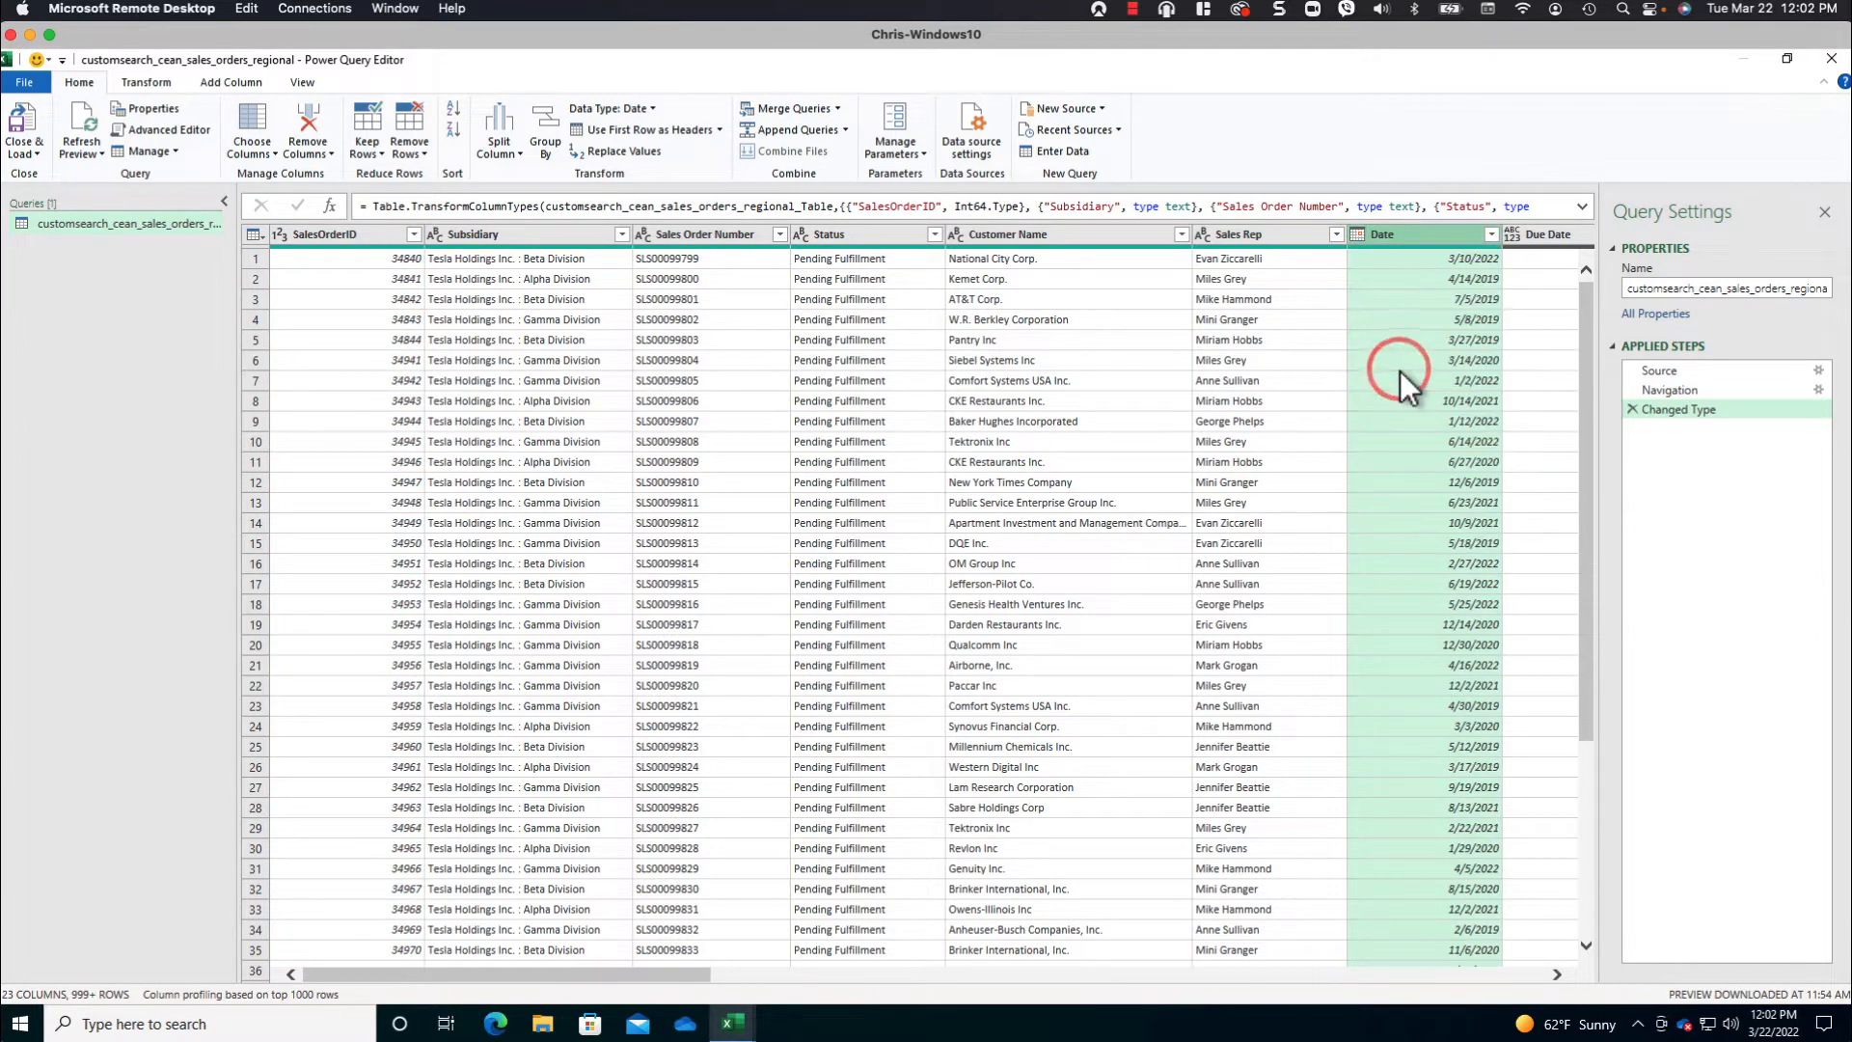
click(1521, 975)
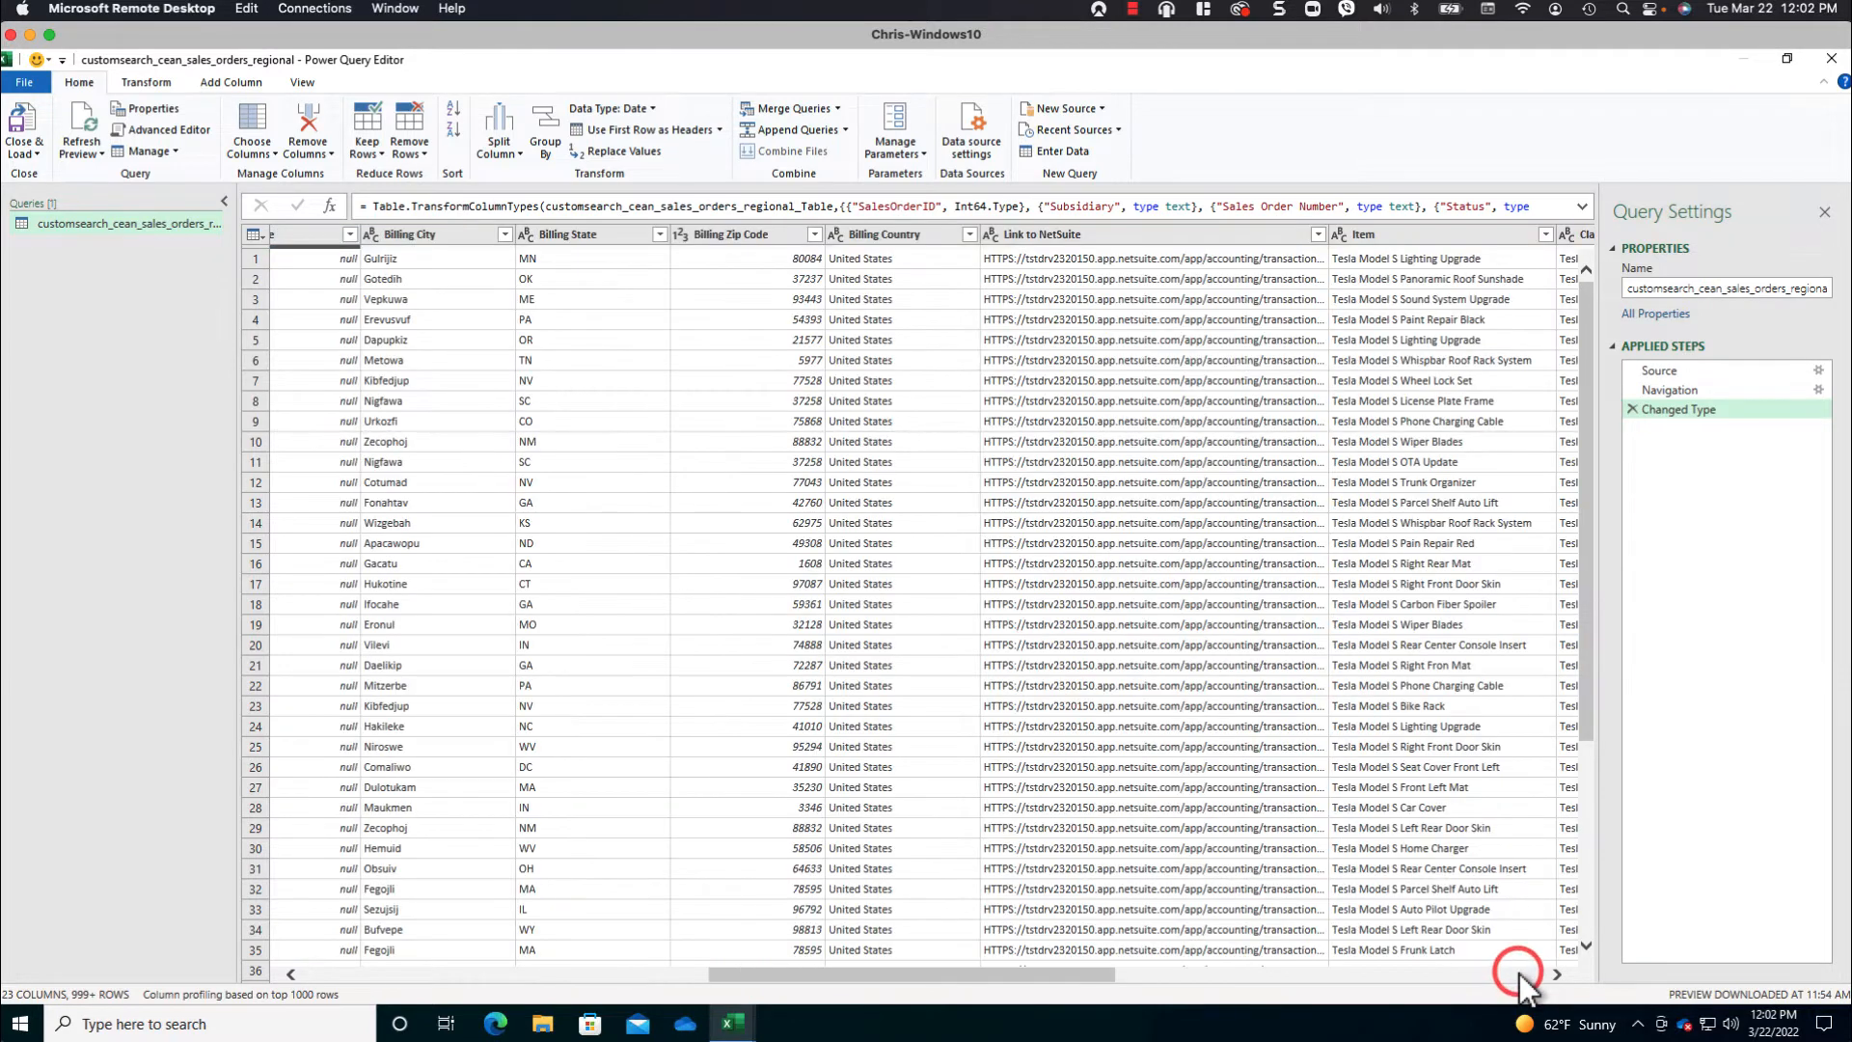
click(1521, 974)
click(1541, 974)
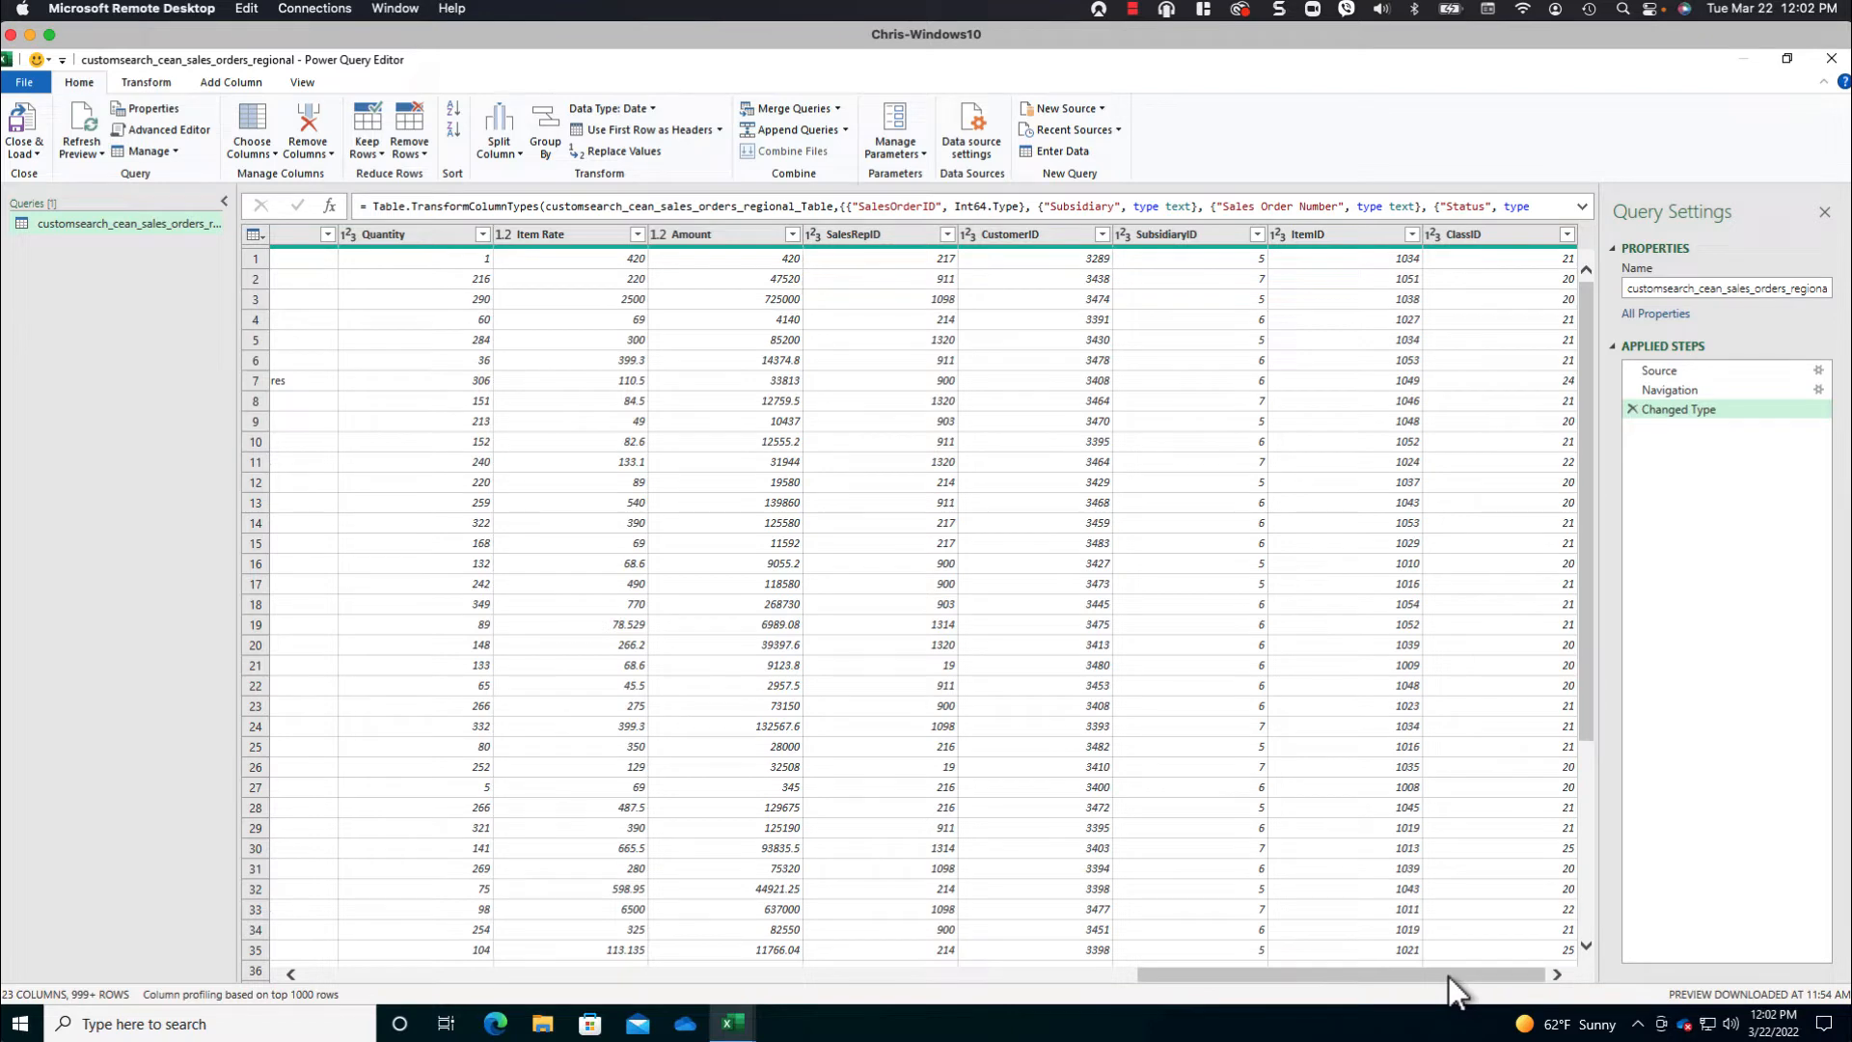
drag(1391, 974, 409, 980)
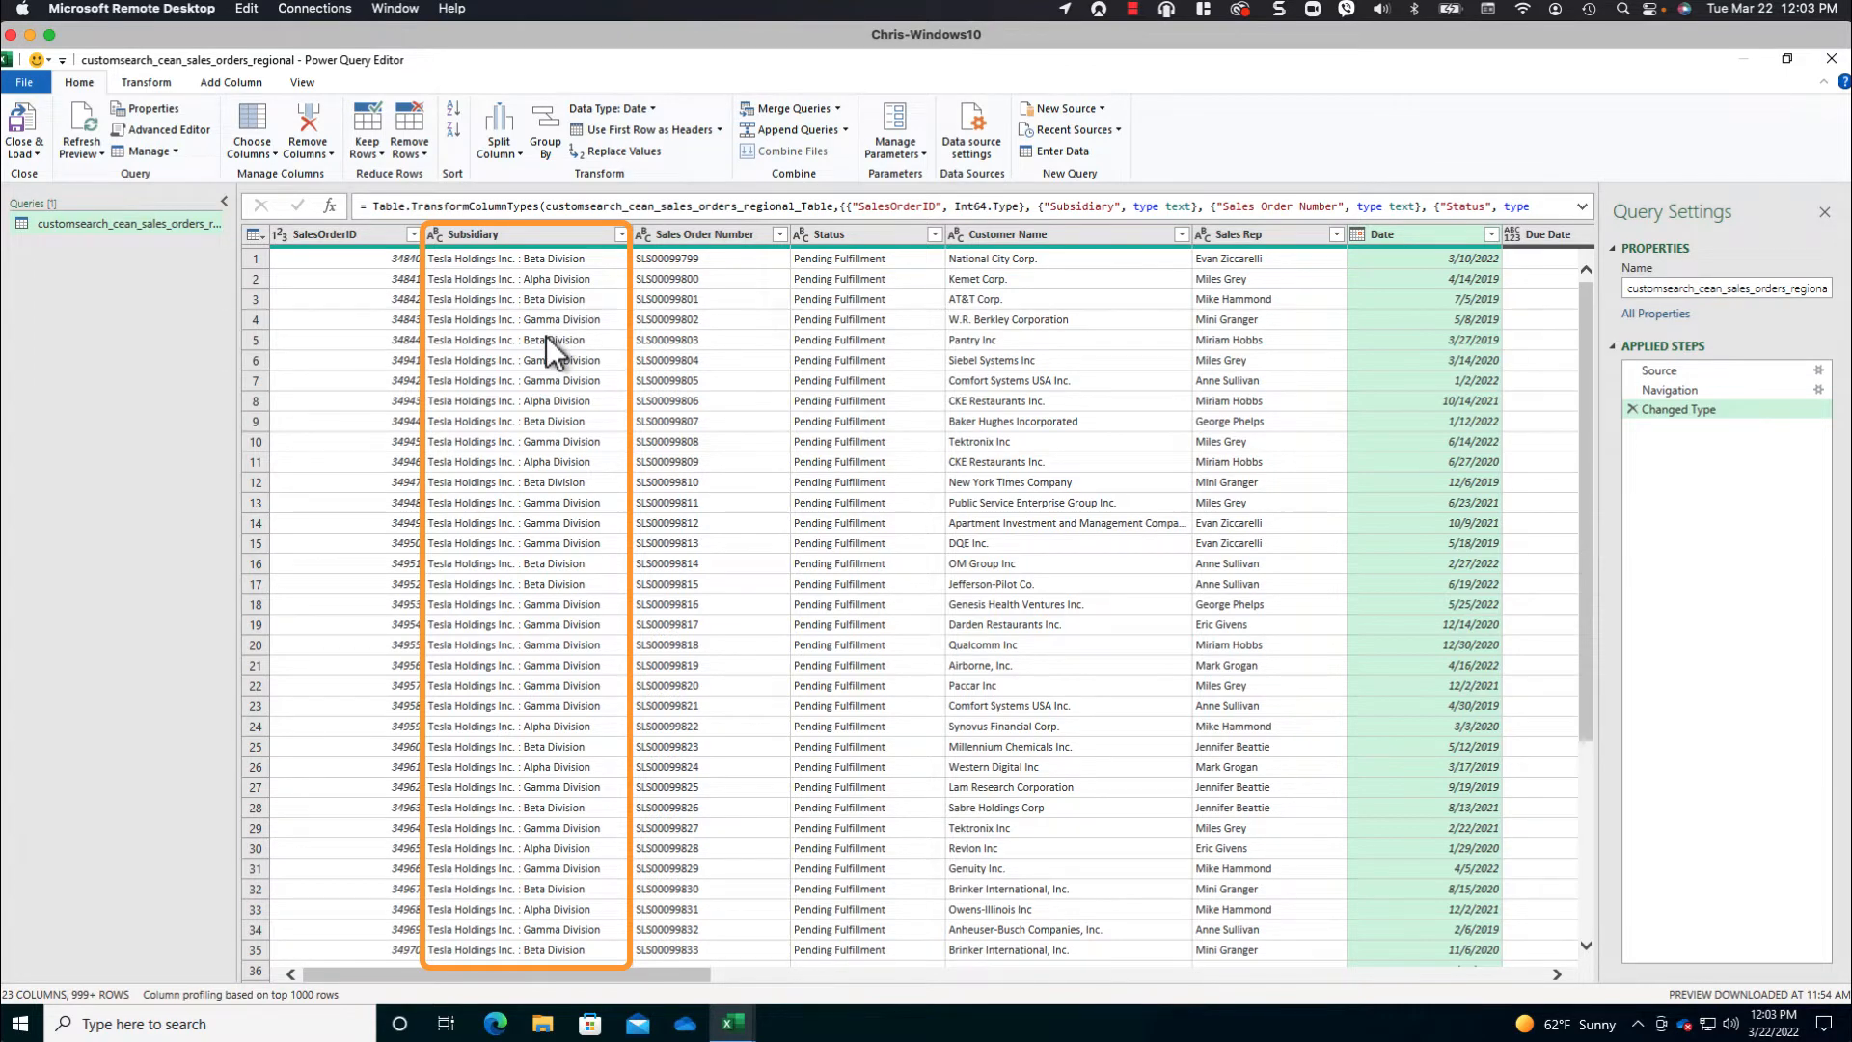
- Reduce the Subsidiary column to the division name by extracting the text after the delimiter ": "
click(536, 239)
click(145, 83)
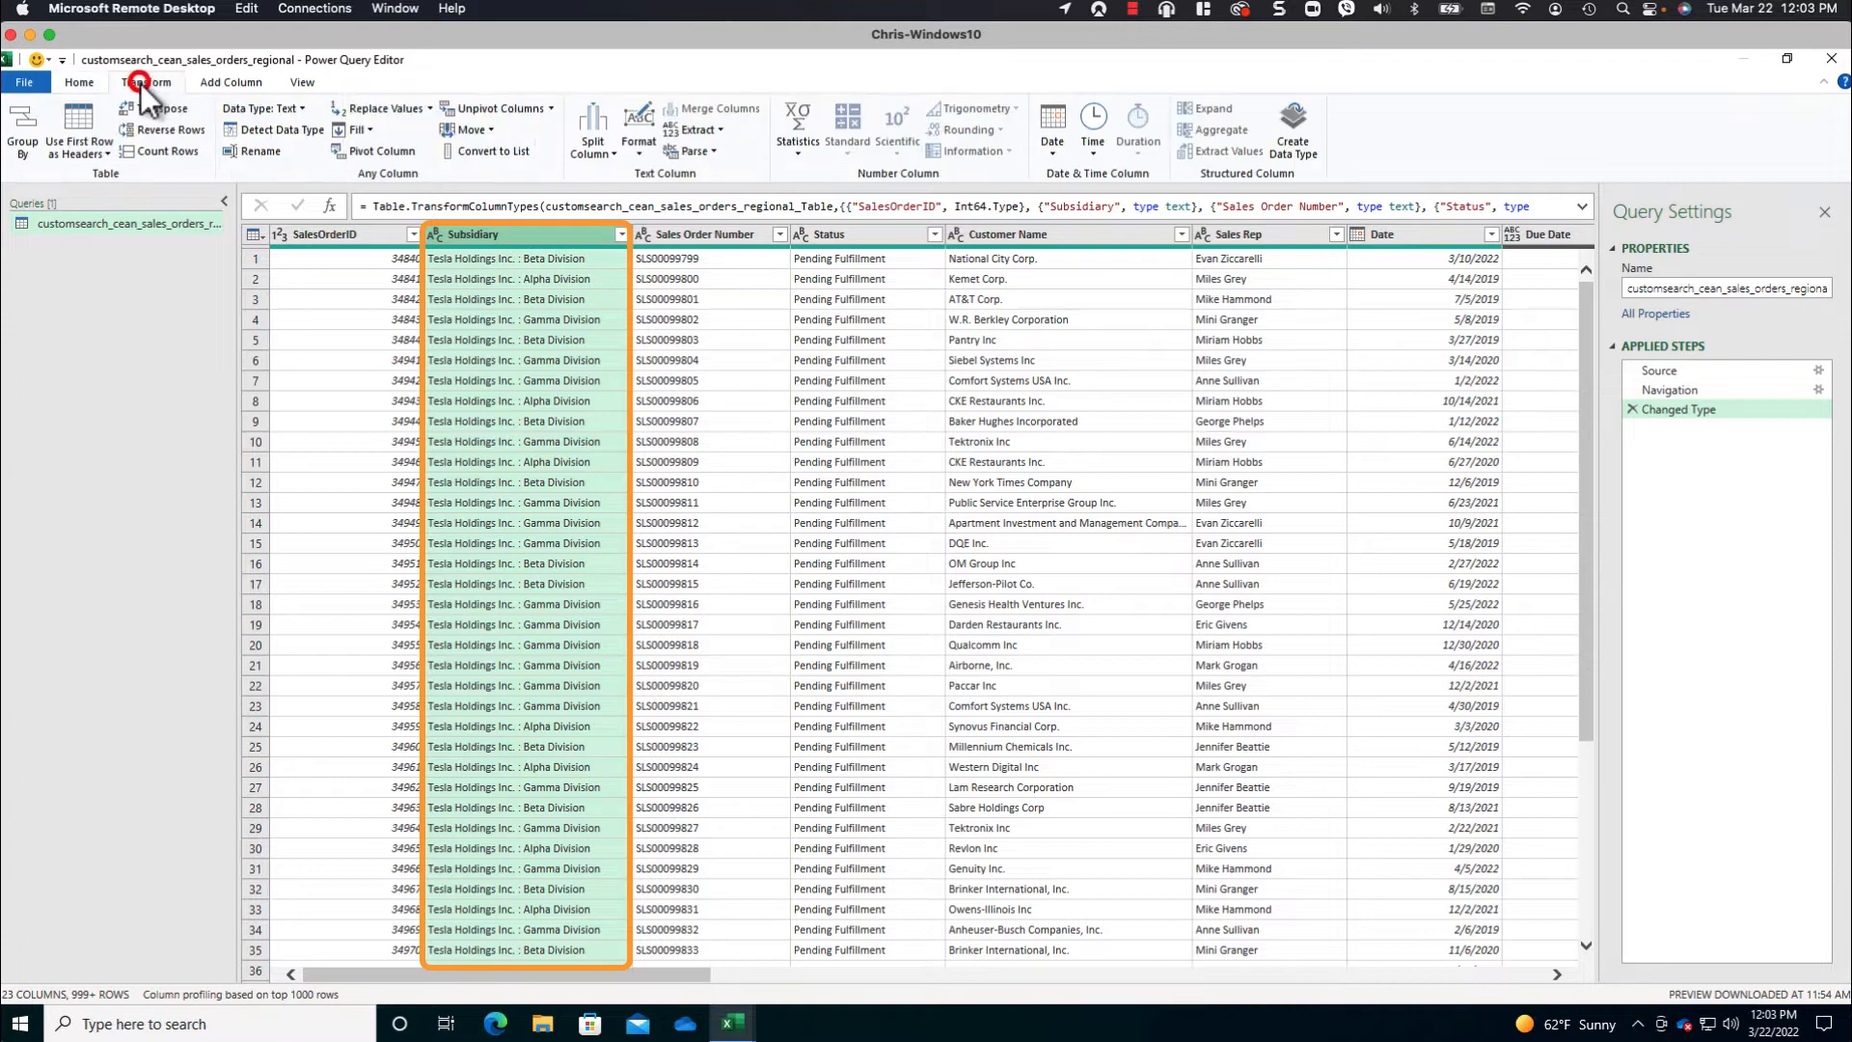
click(718, 129)
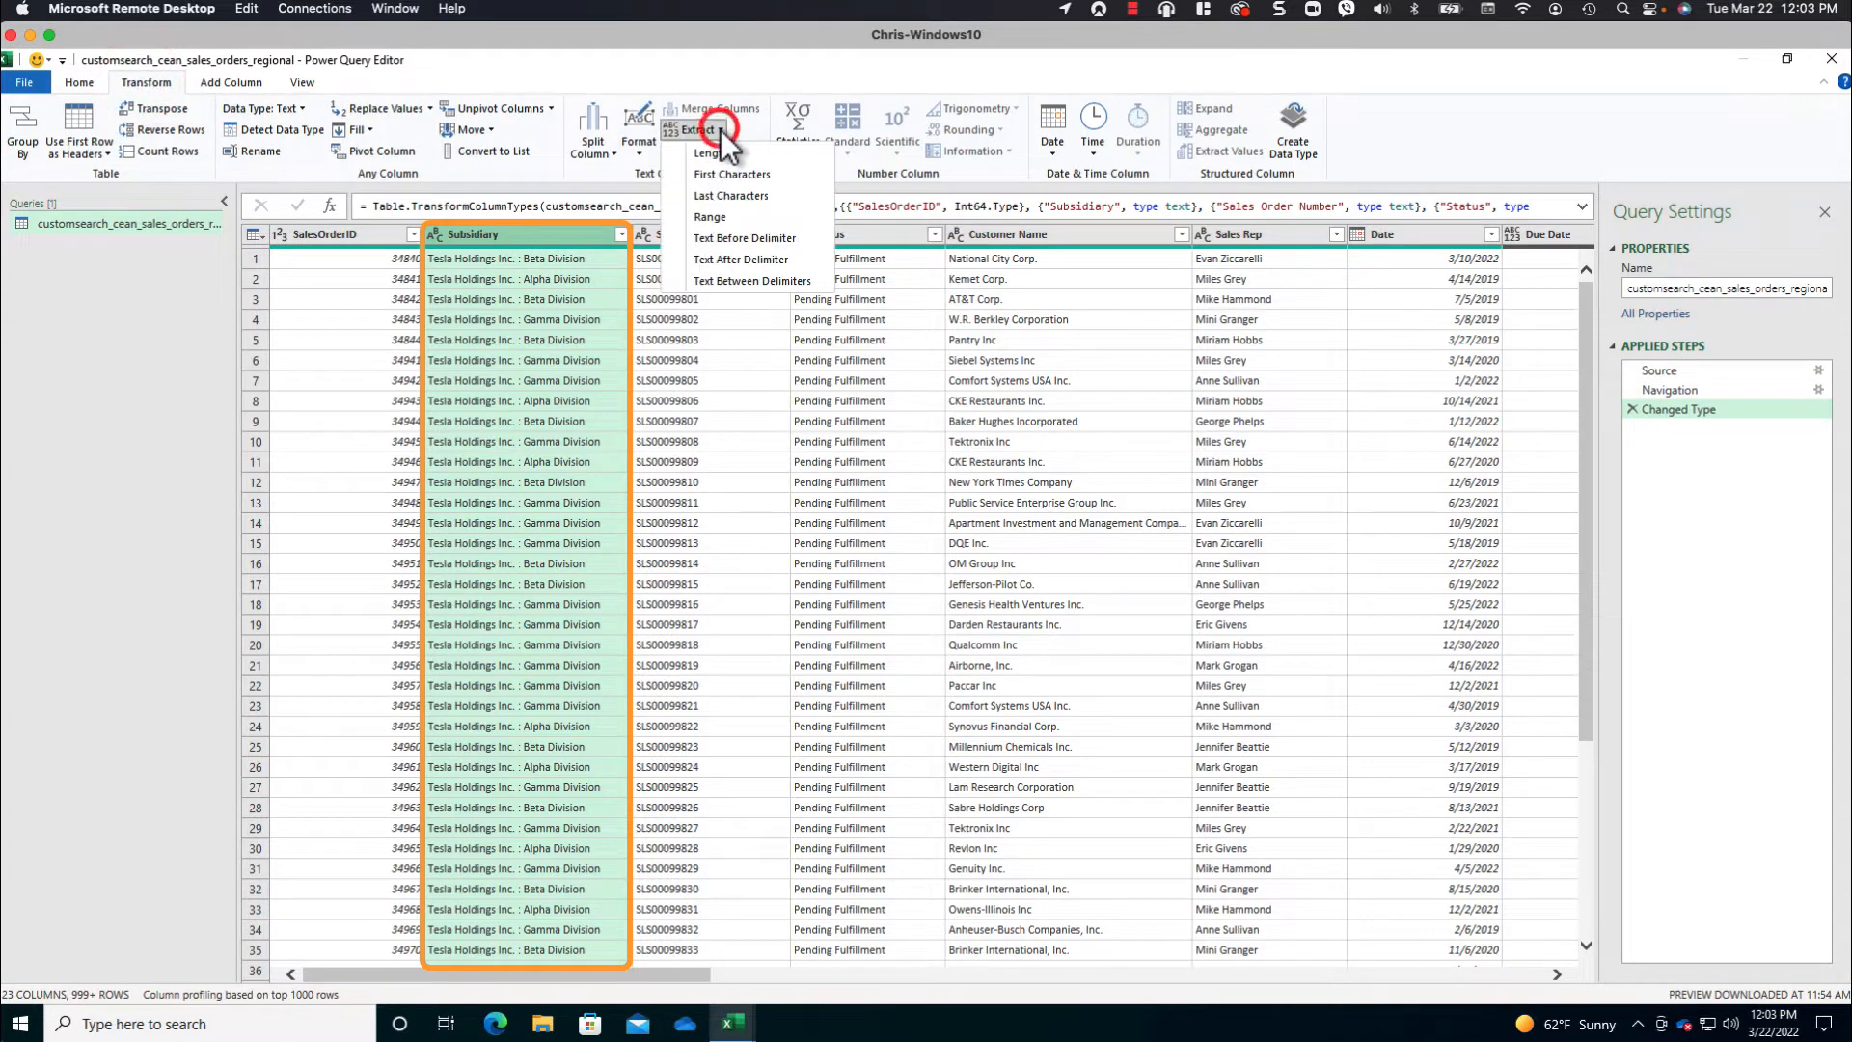
click(727, 259)
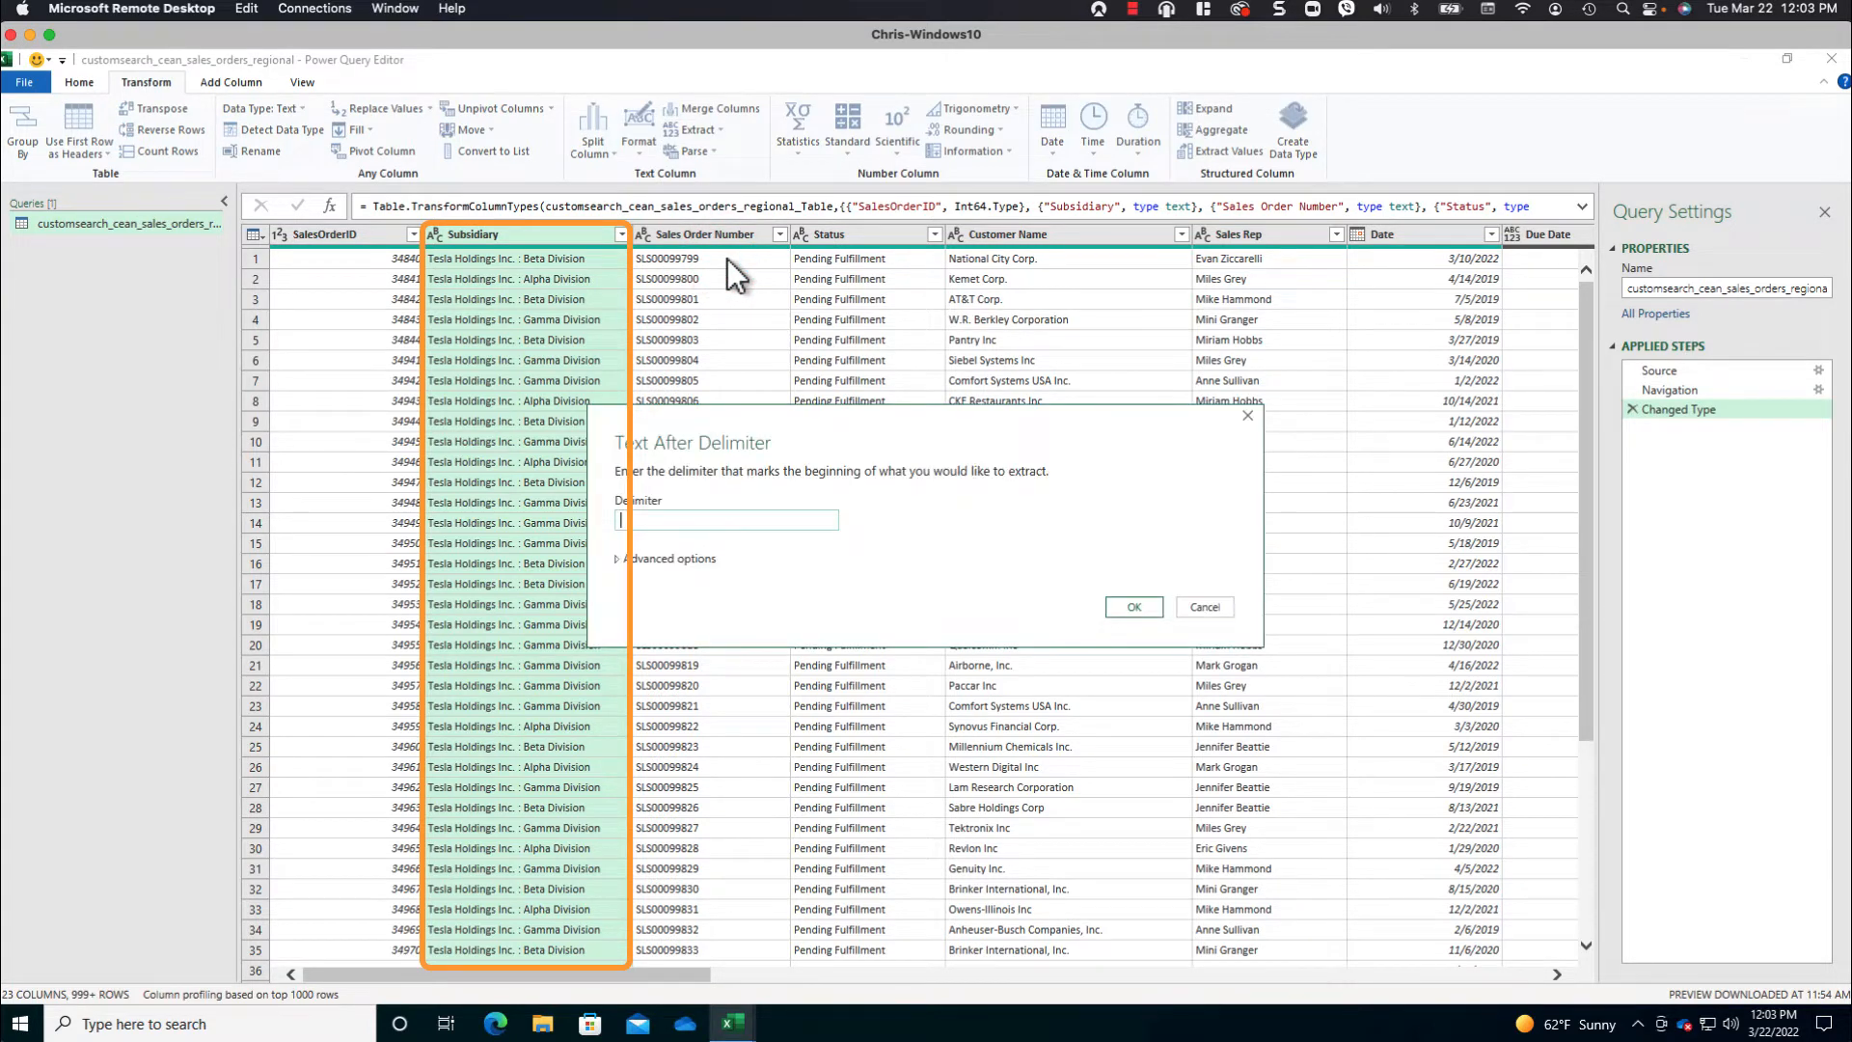
text(:)
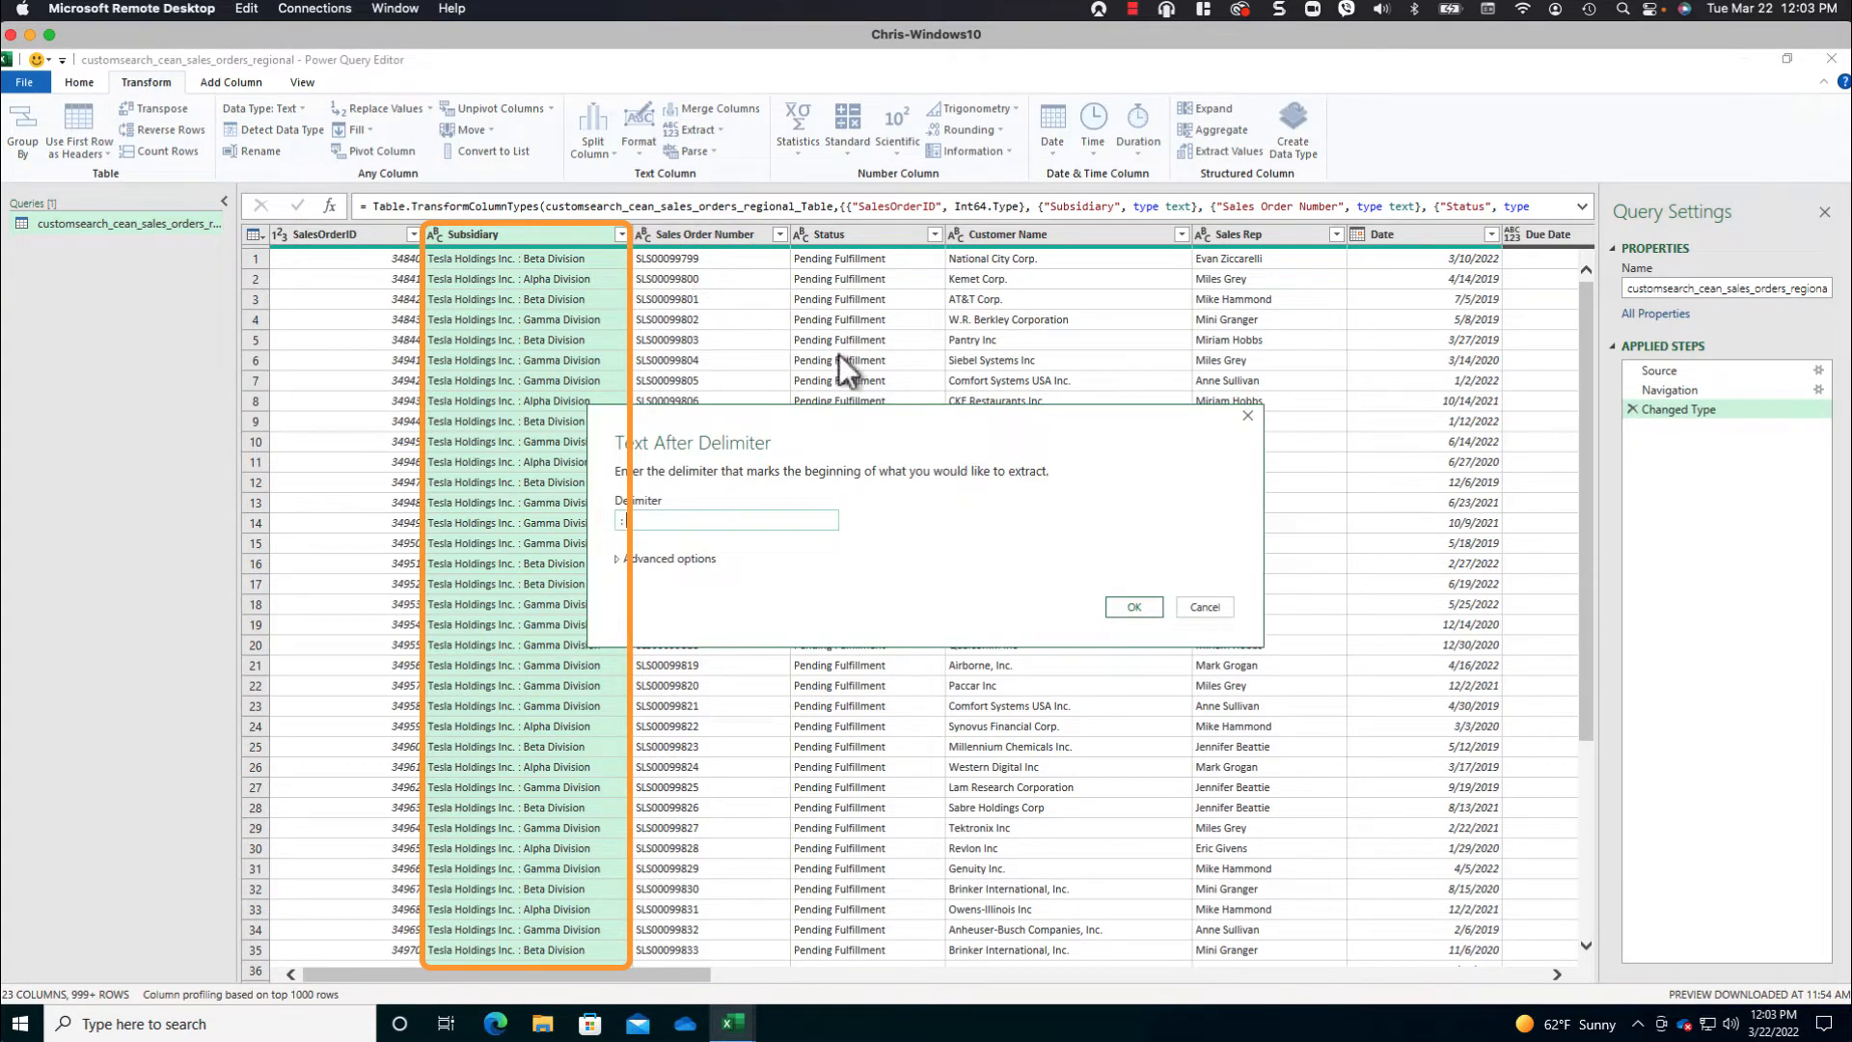
click(1134, 606)
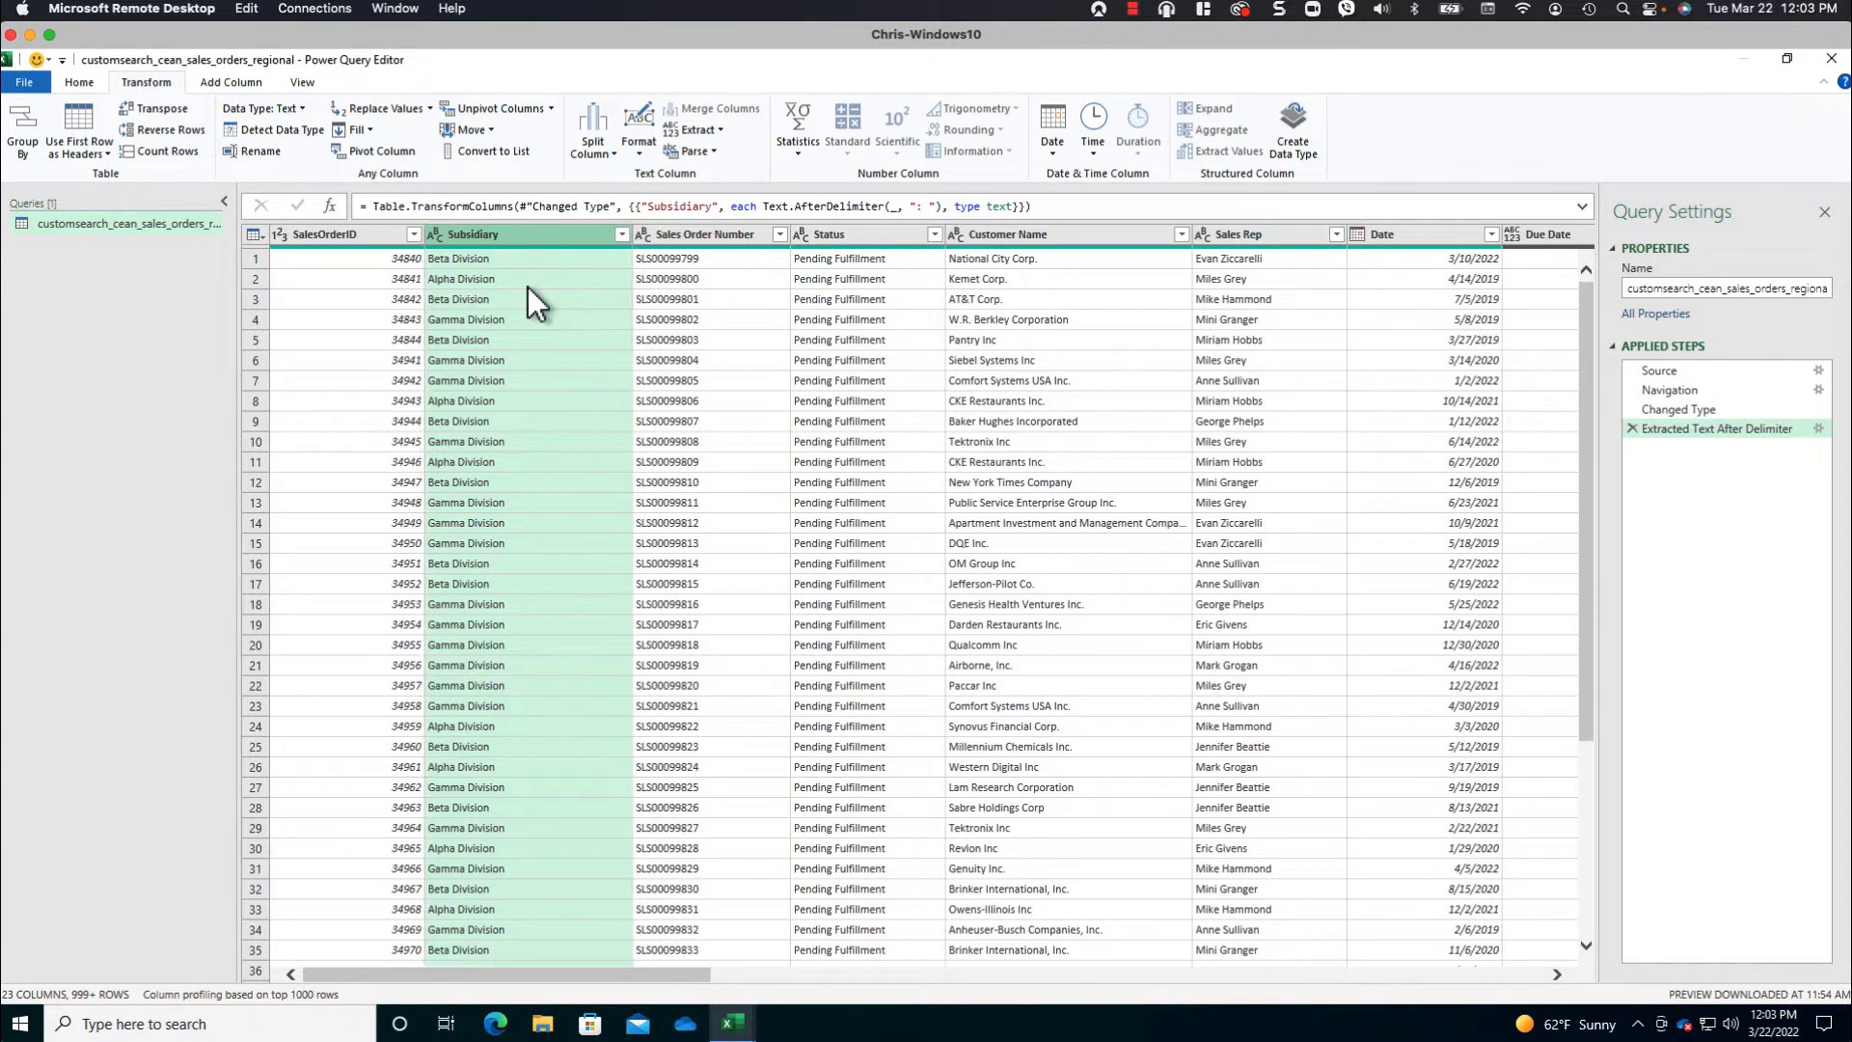
- Reduce the Class column to the category name by extracting the text after the delimiter ": "
click(1414, 974)
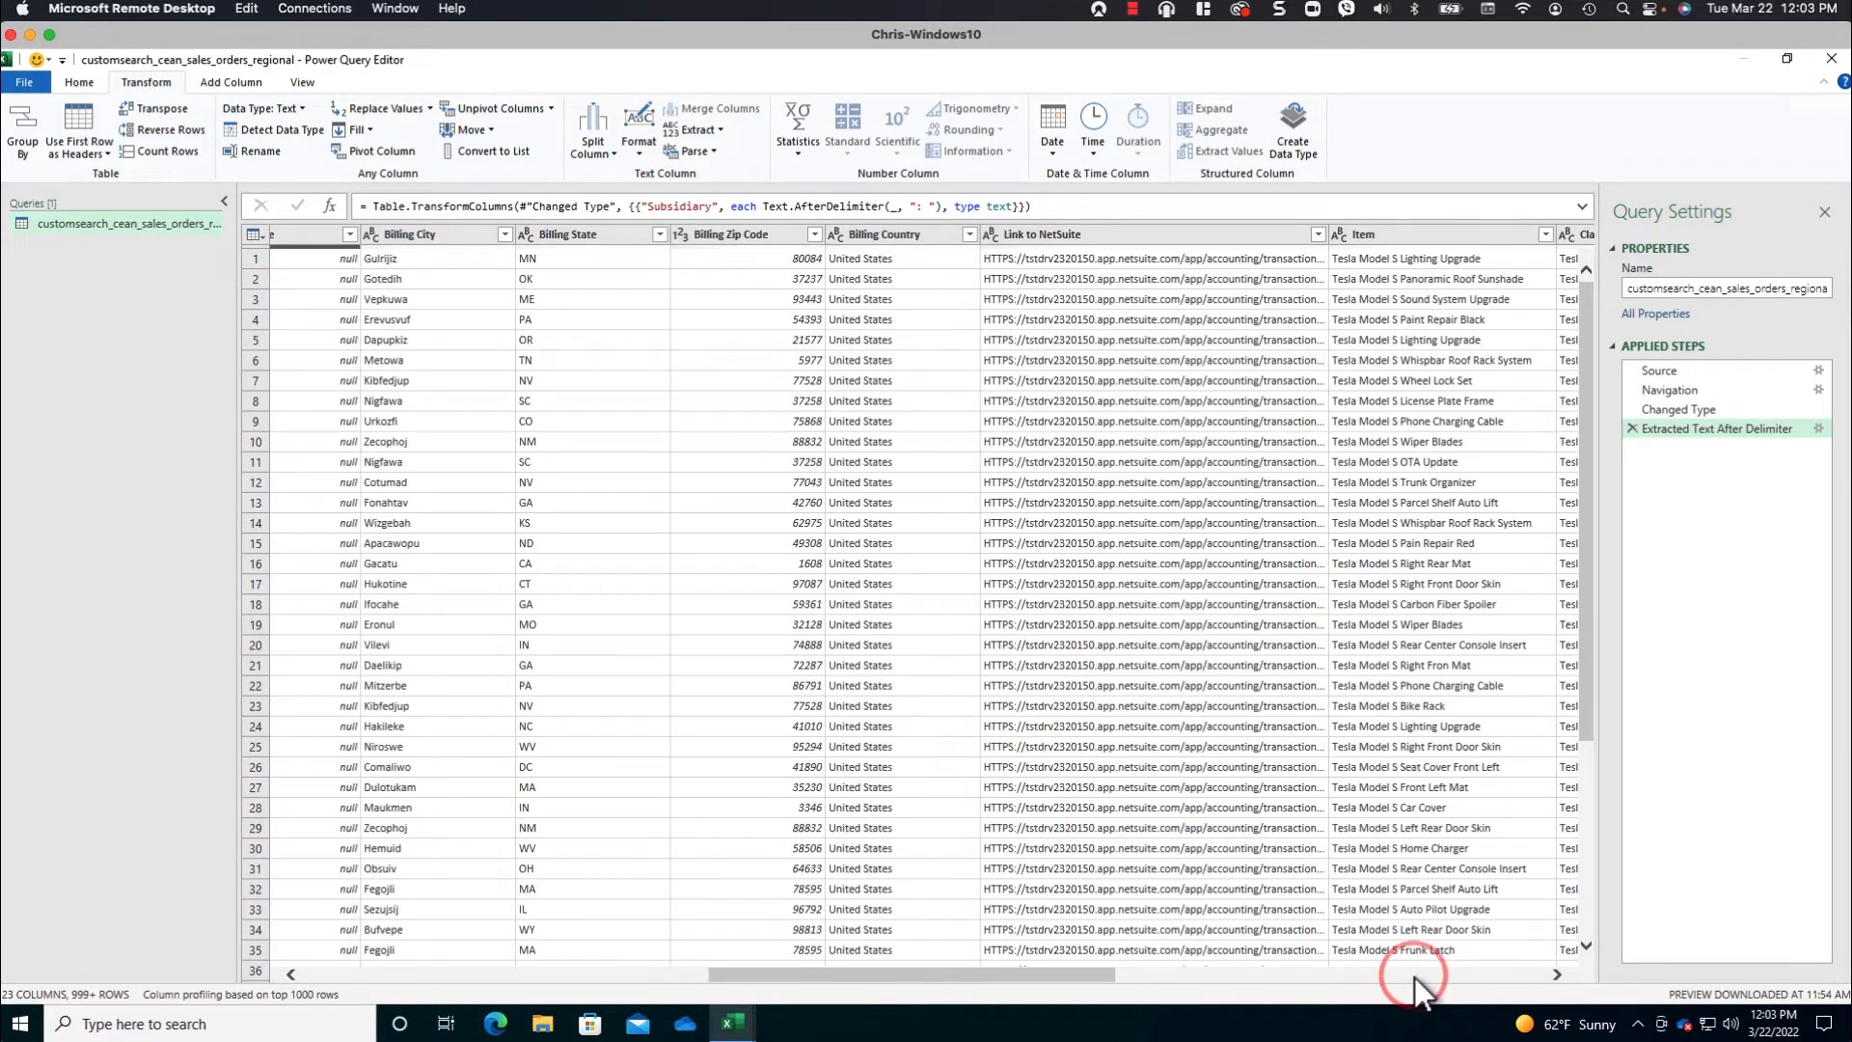
click(1435, 964)
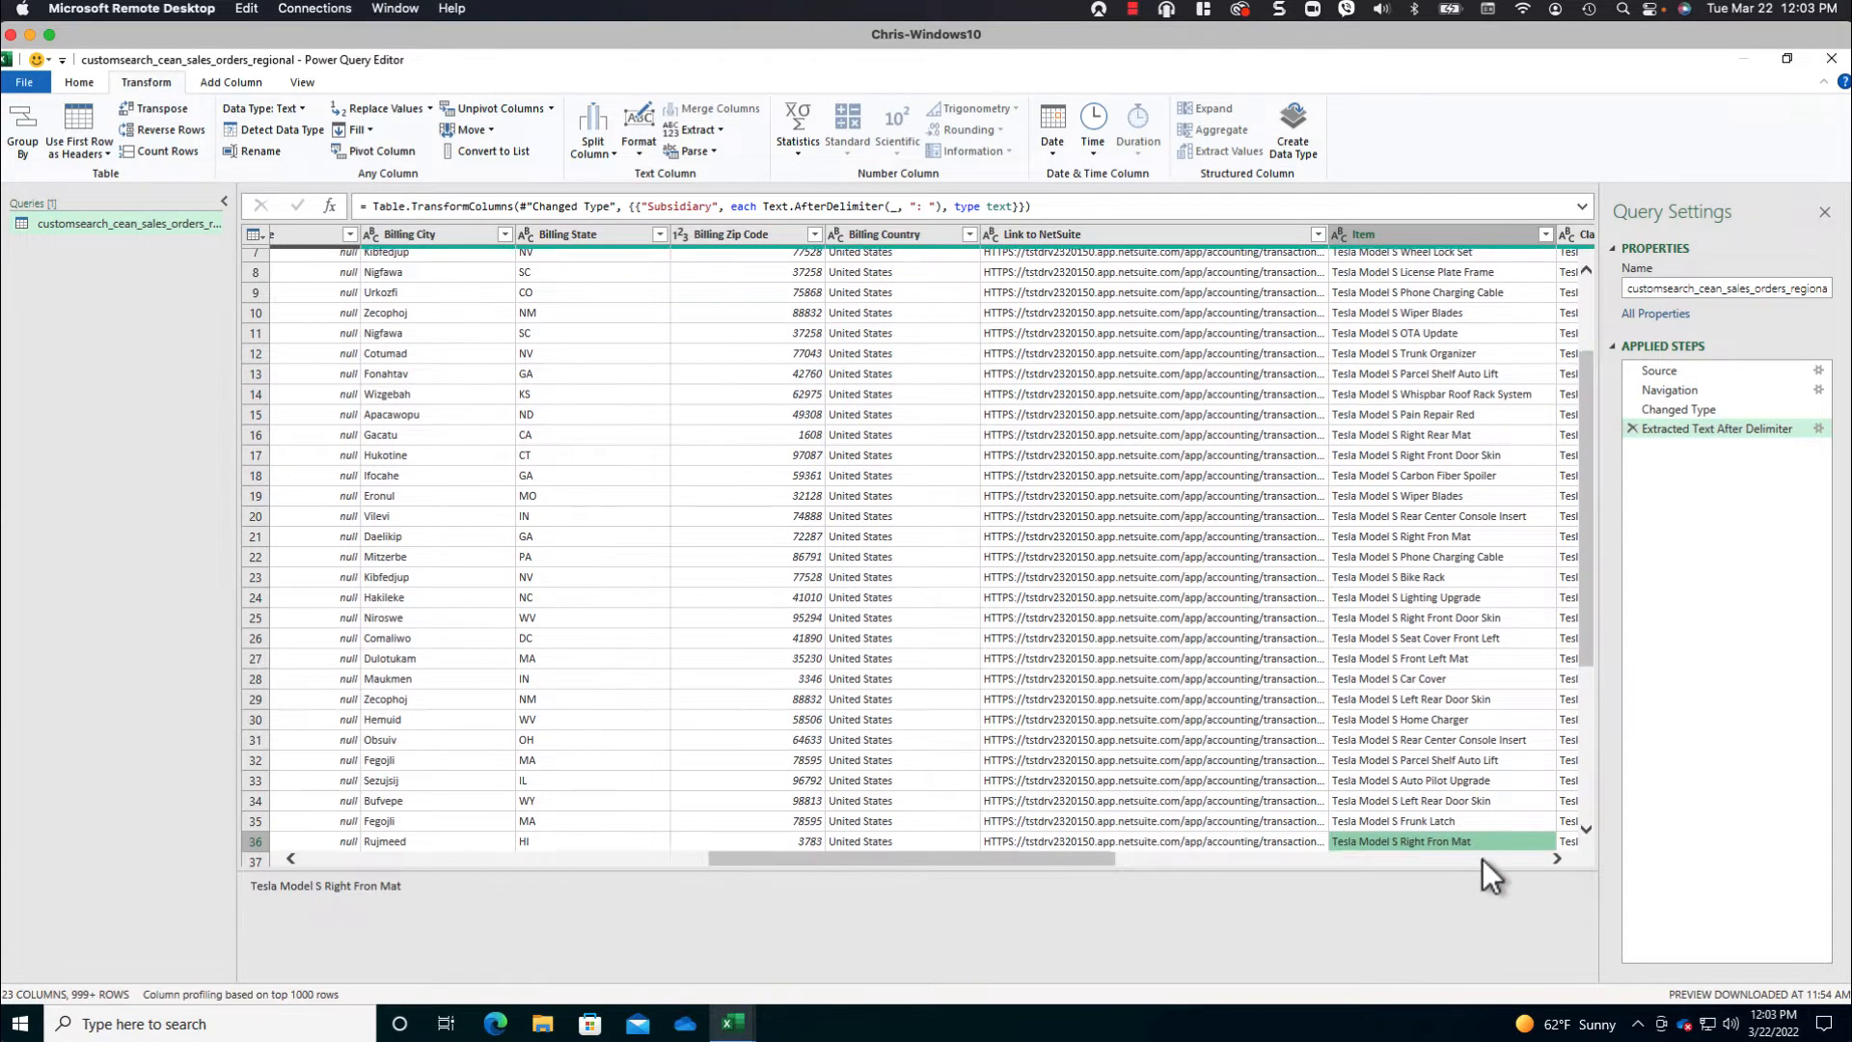
click(1483, 858)
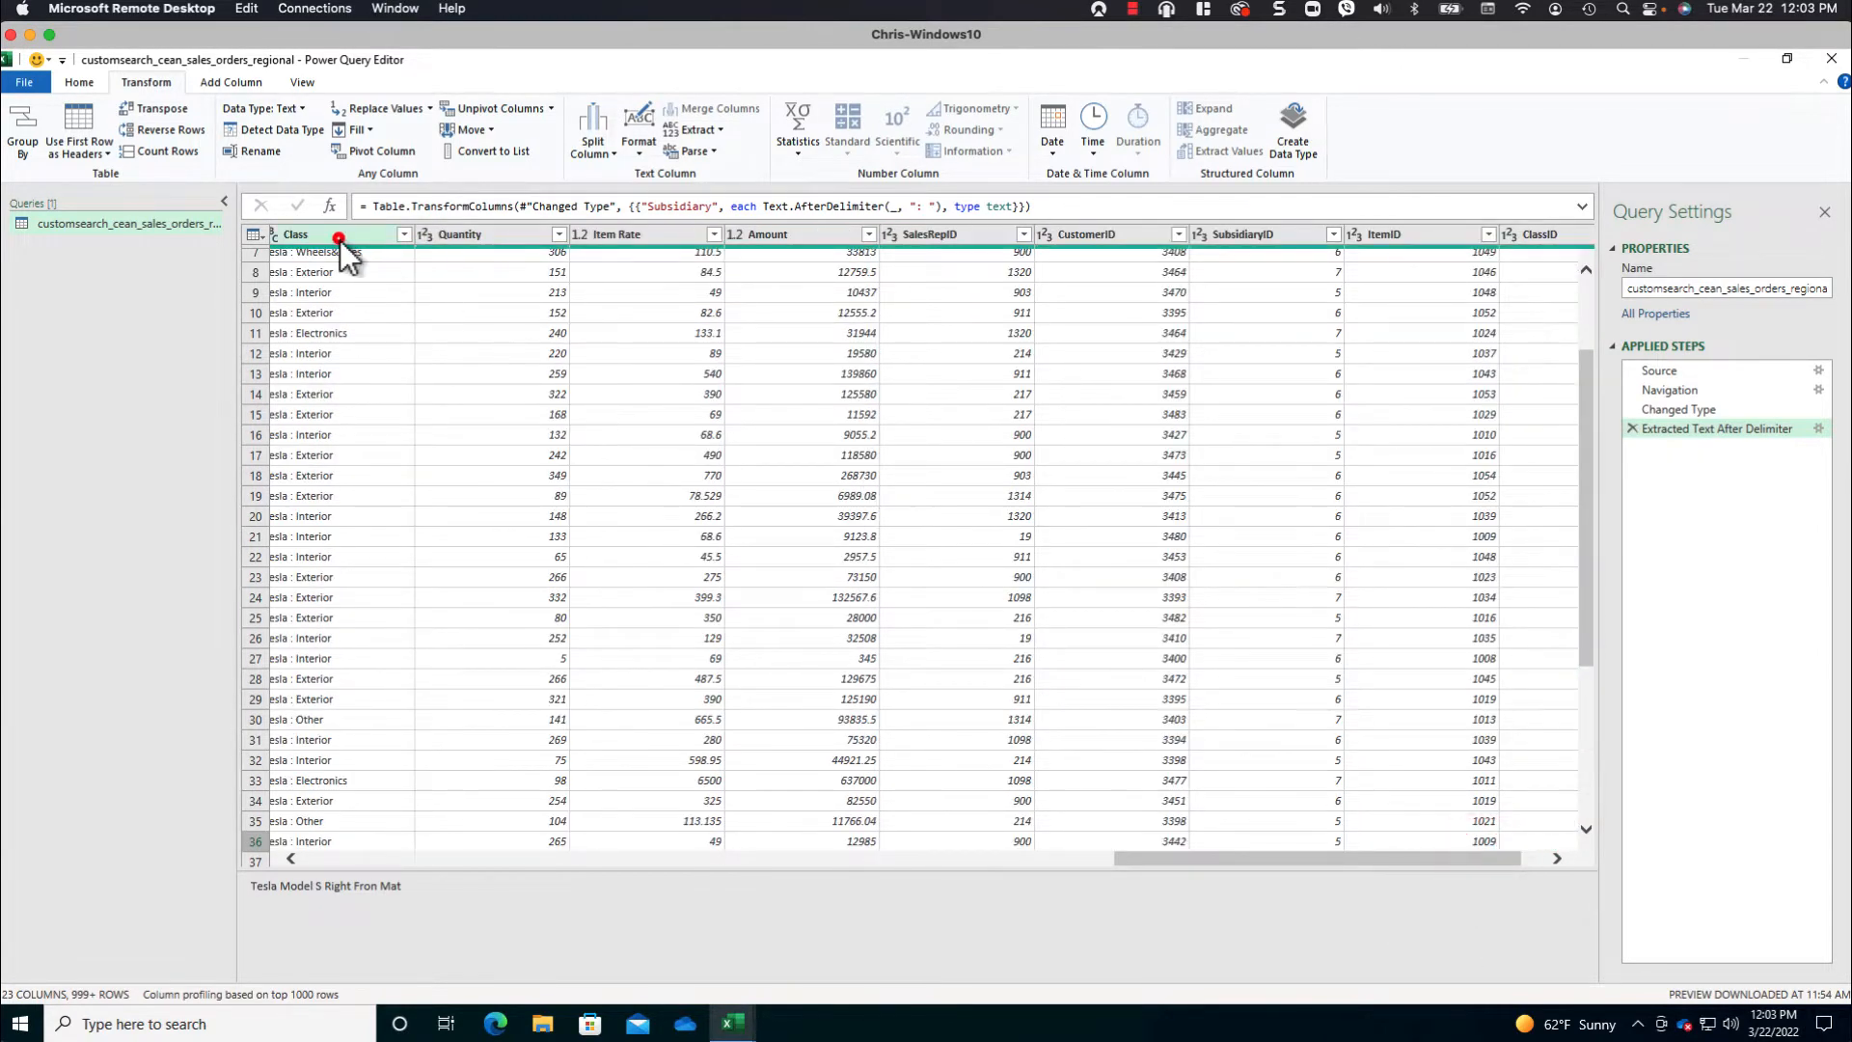
click(339, 237)
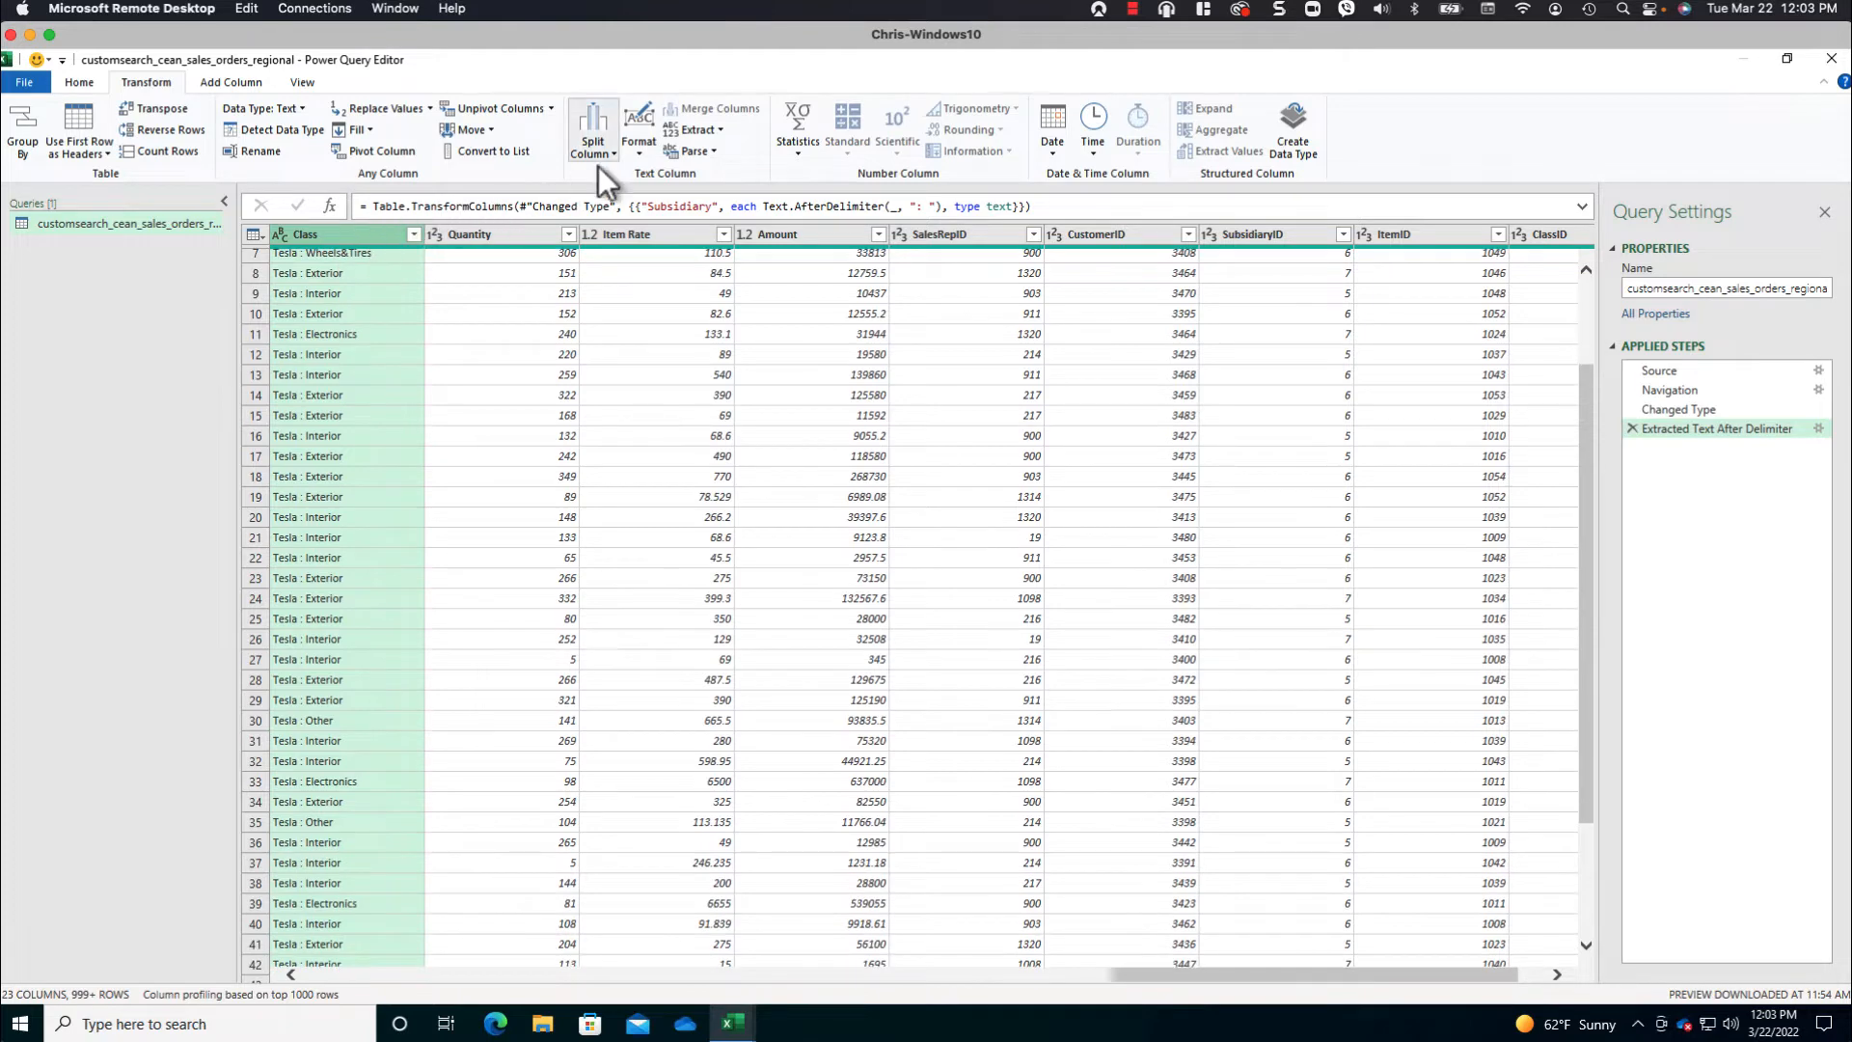
click(719, 131)
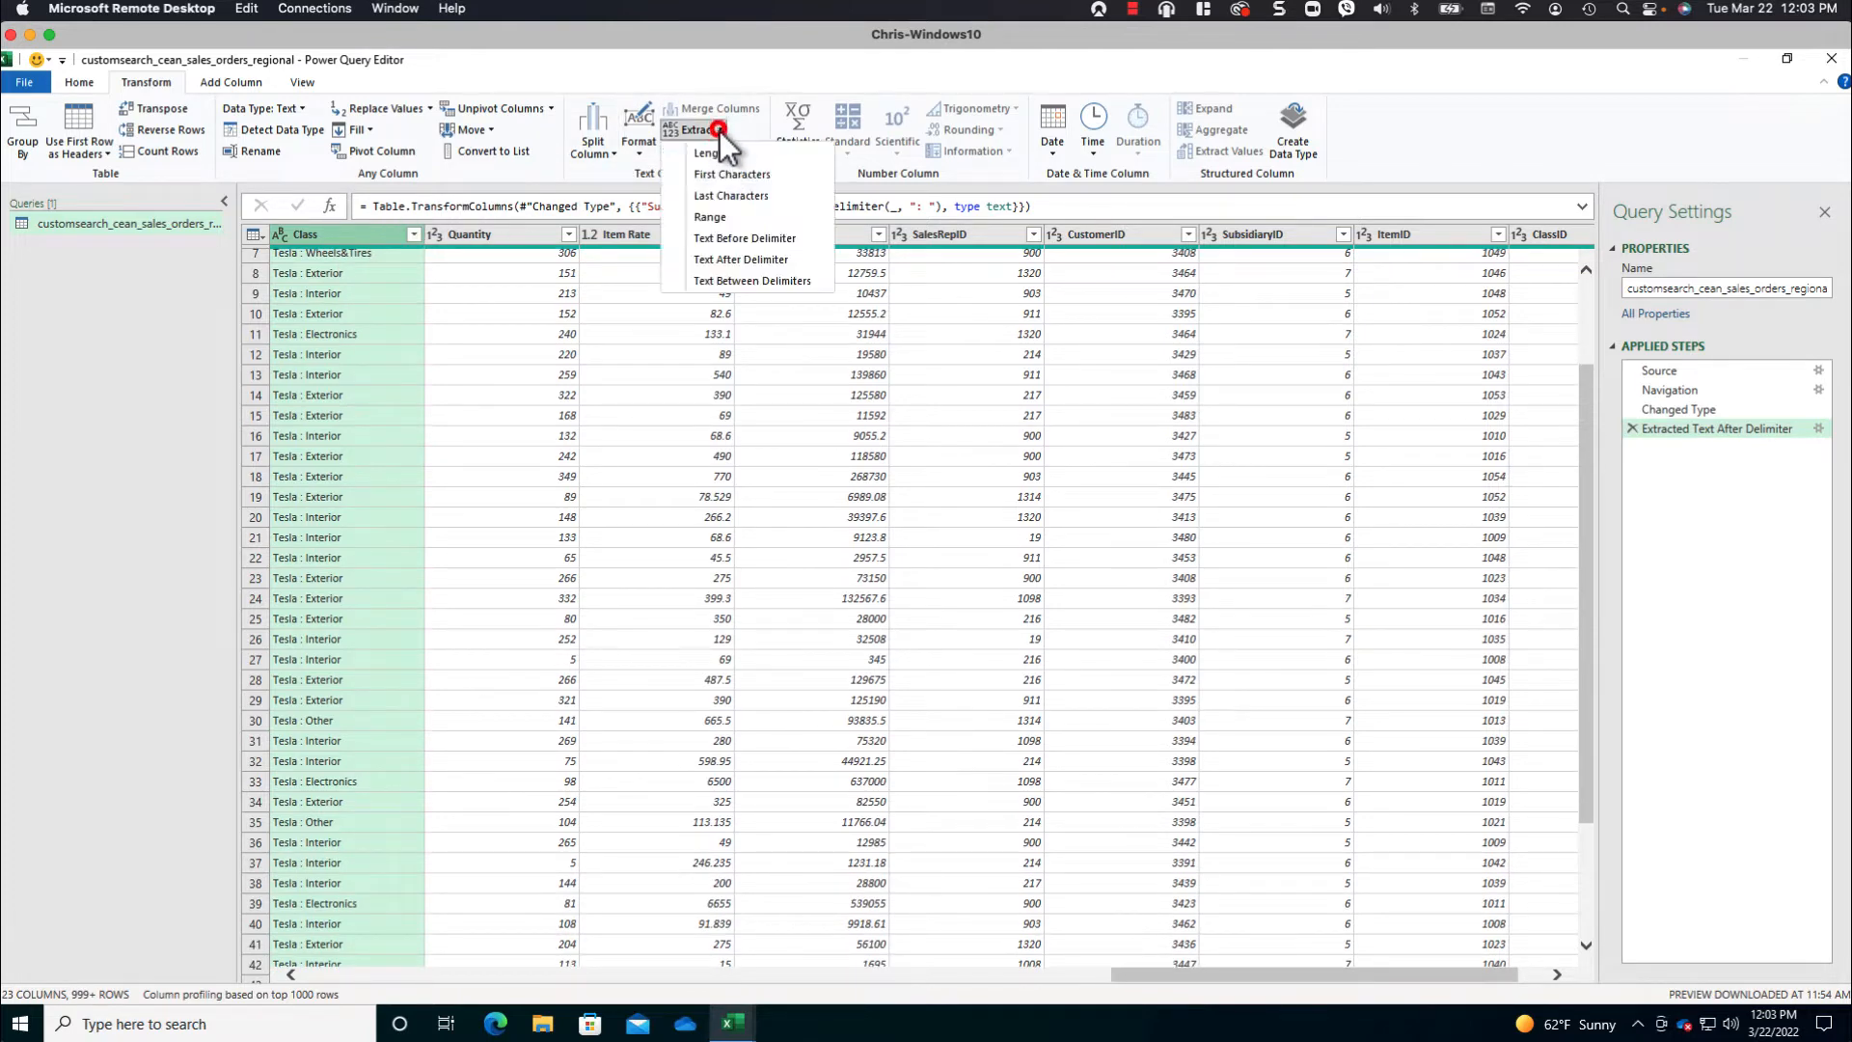
click(772, 258)
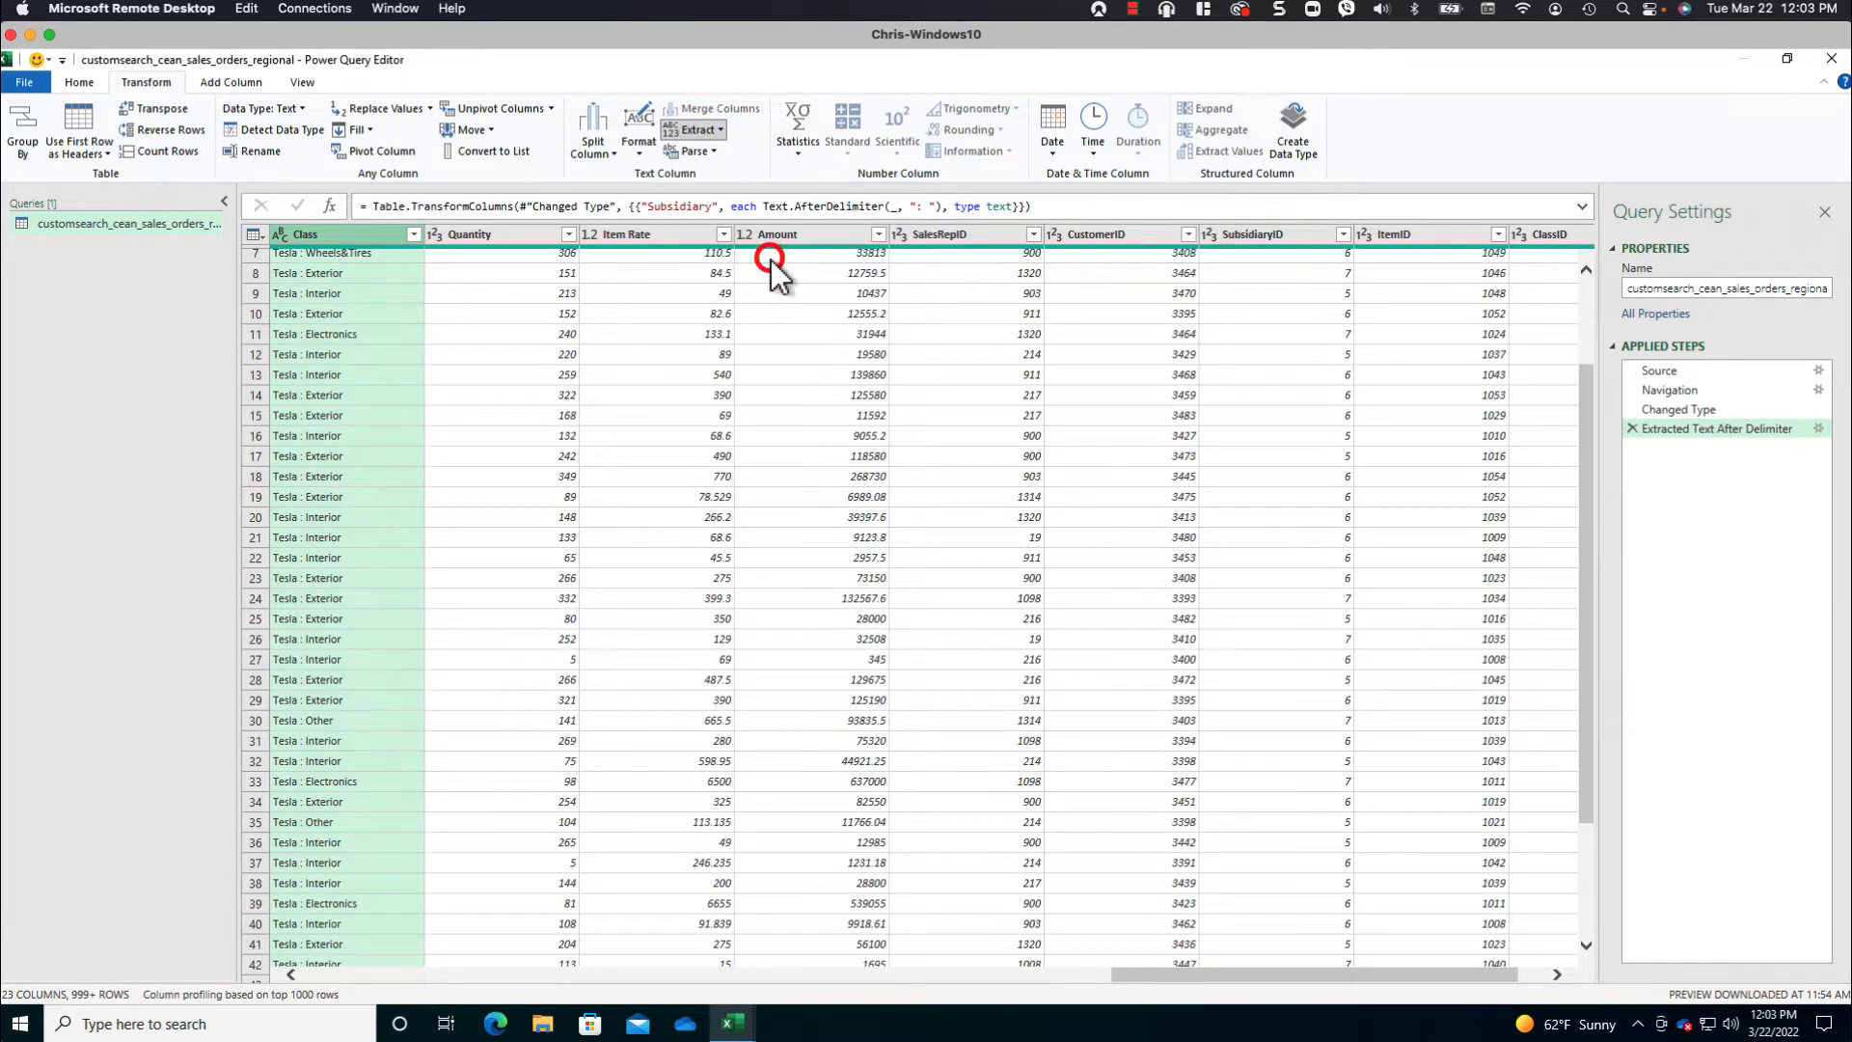
click(694, 521)
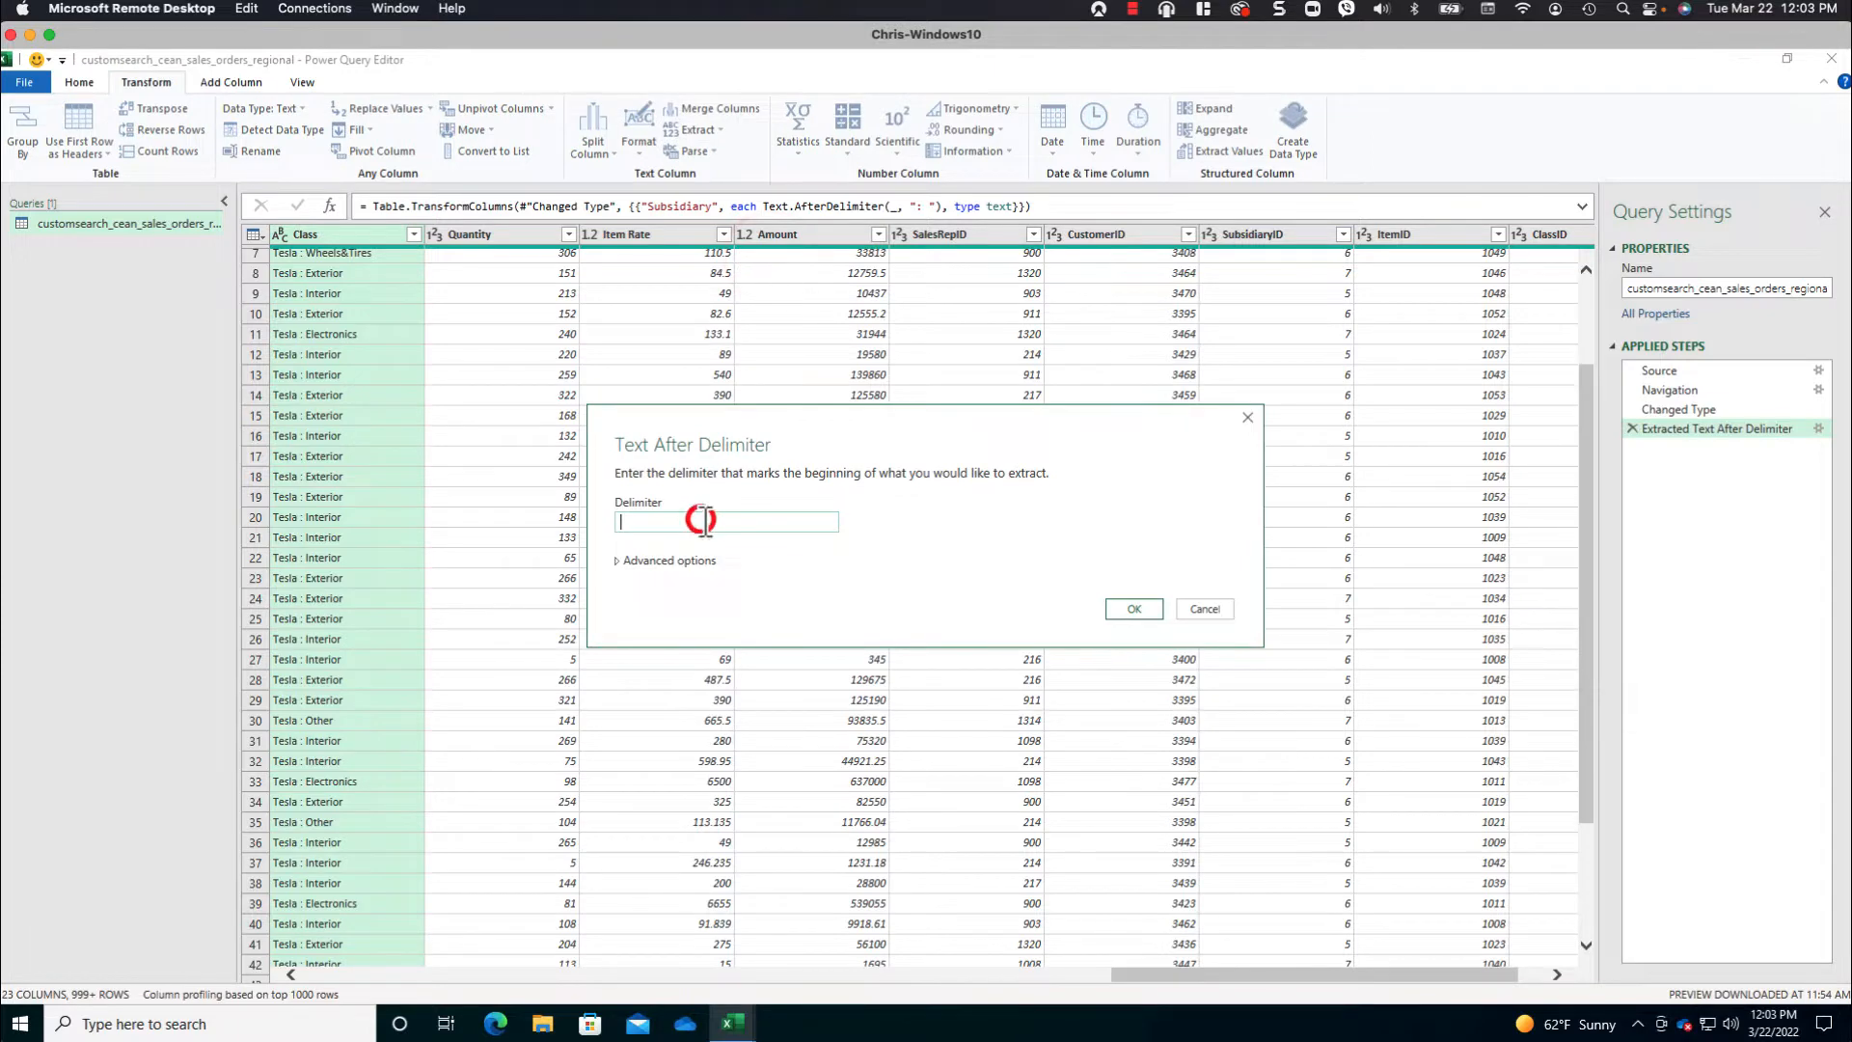
text(:)
click(1148, 610)
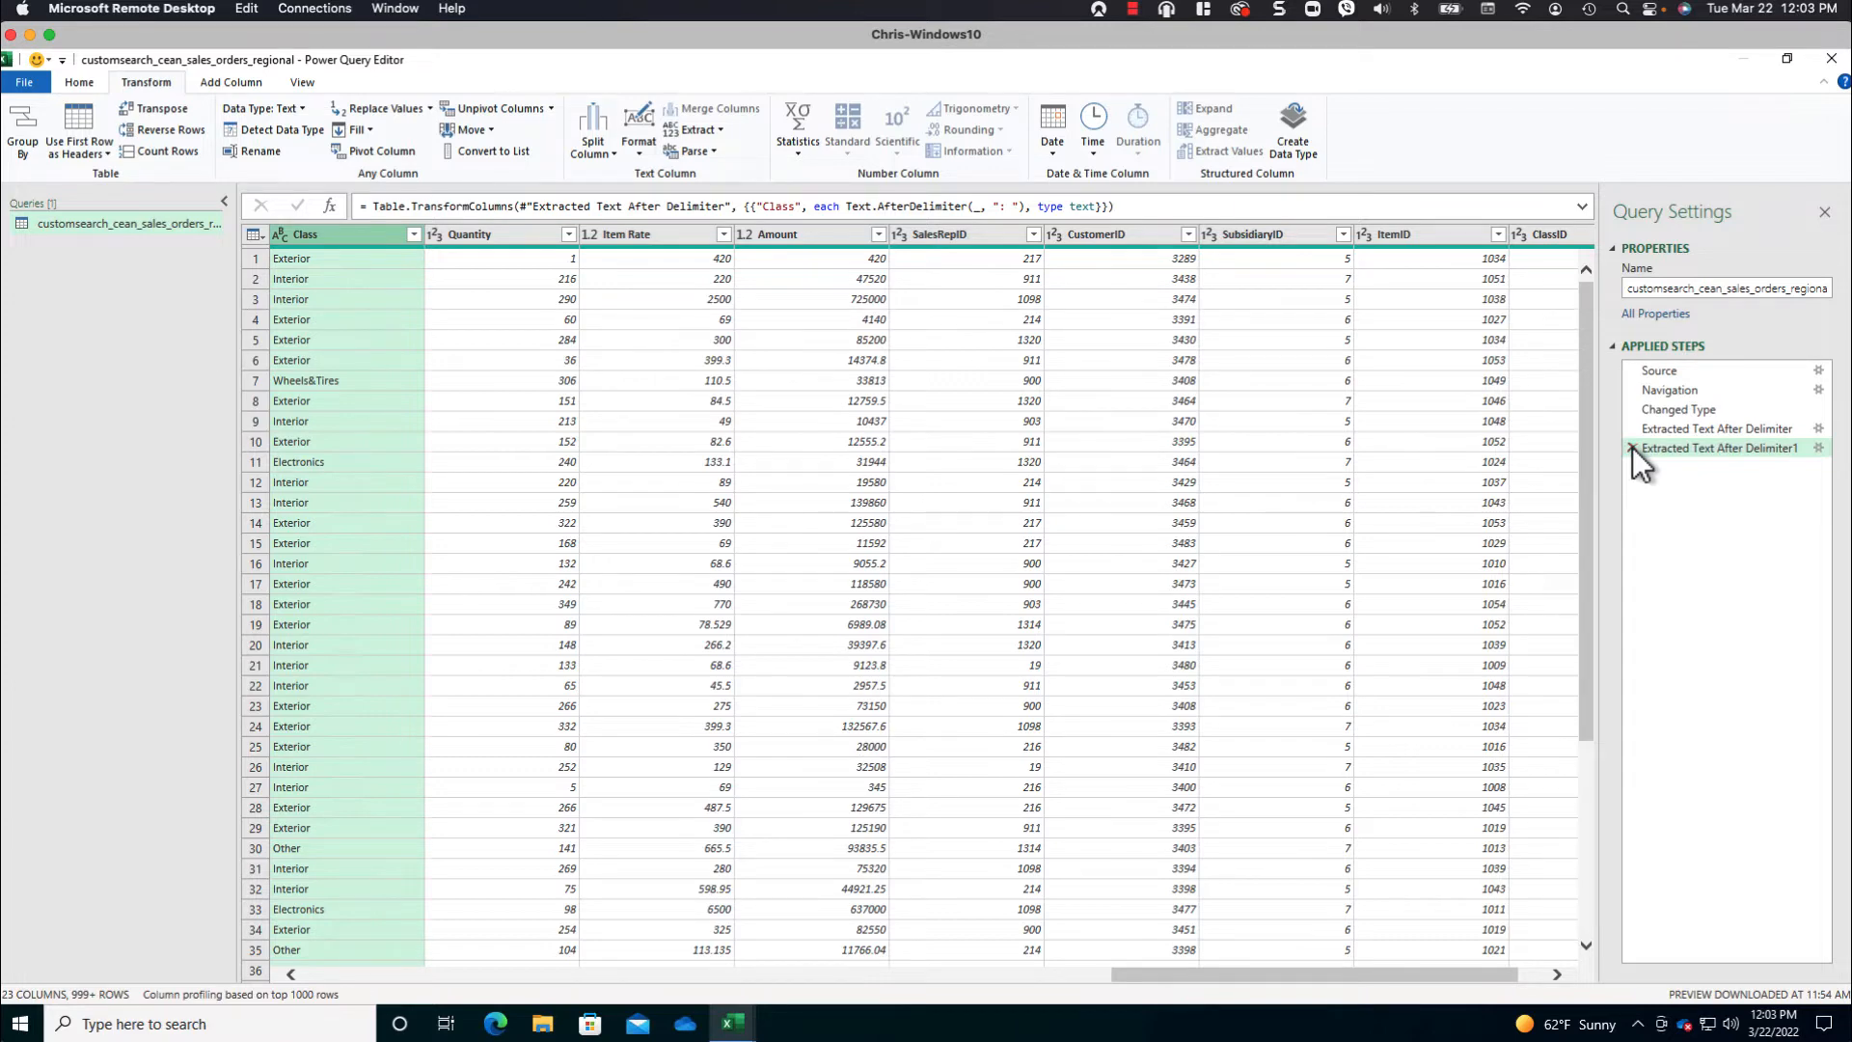
- Remove the Due Date, SalesRepID, CustomerID, SubsidiaryID, ItemID and ClassID columns from the query
click(674, 974)
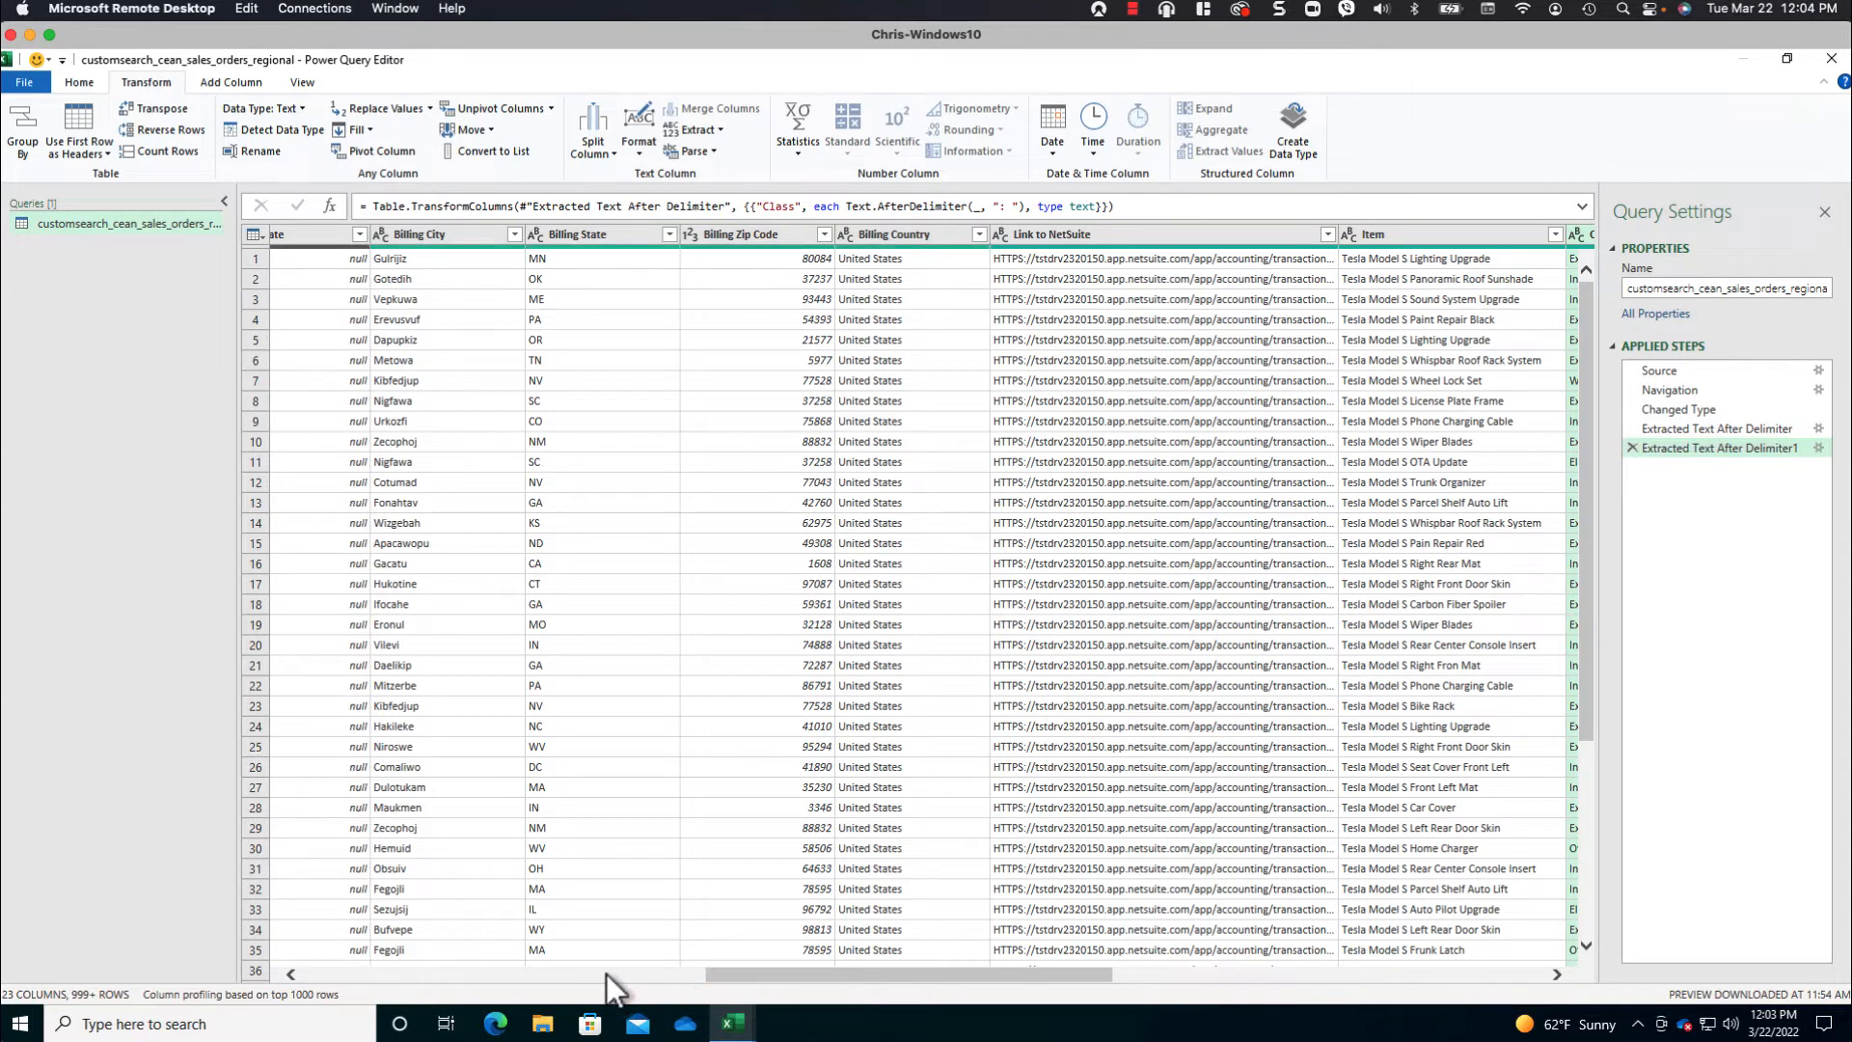
click(564, 974)
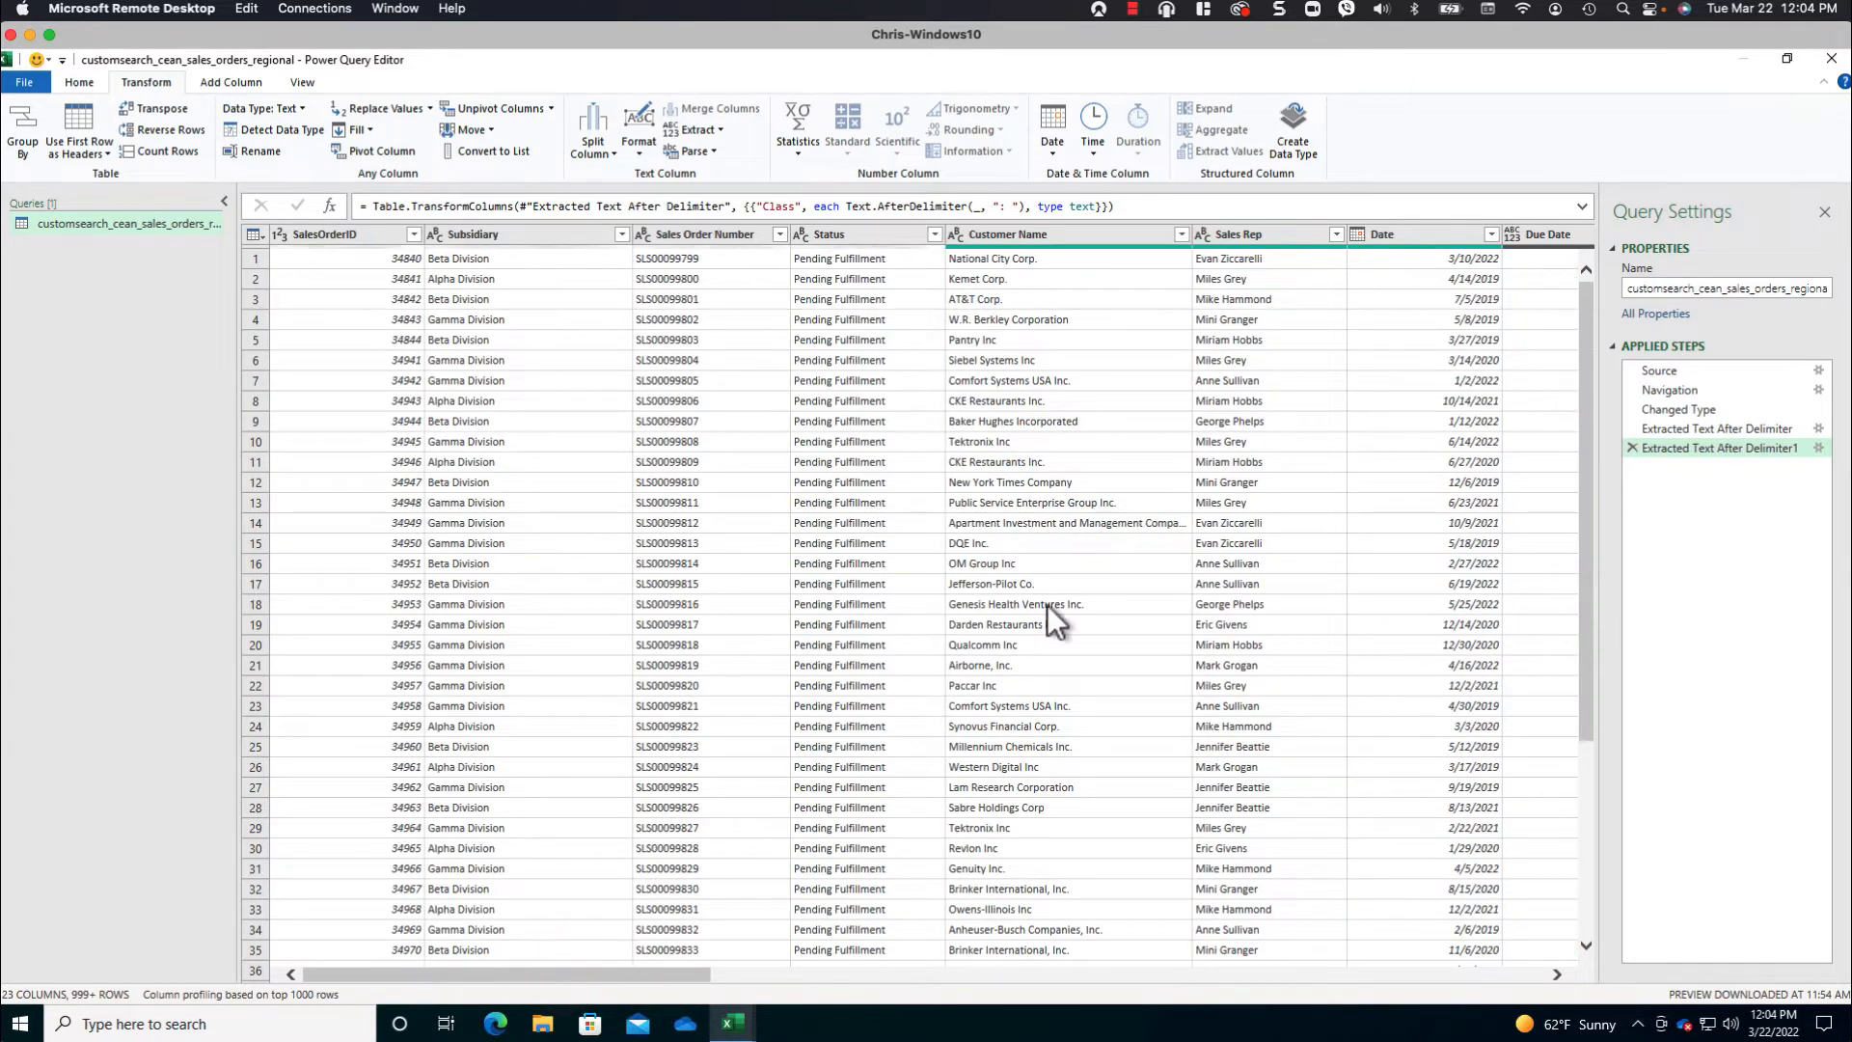
click(1530, 234)
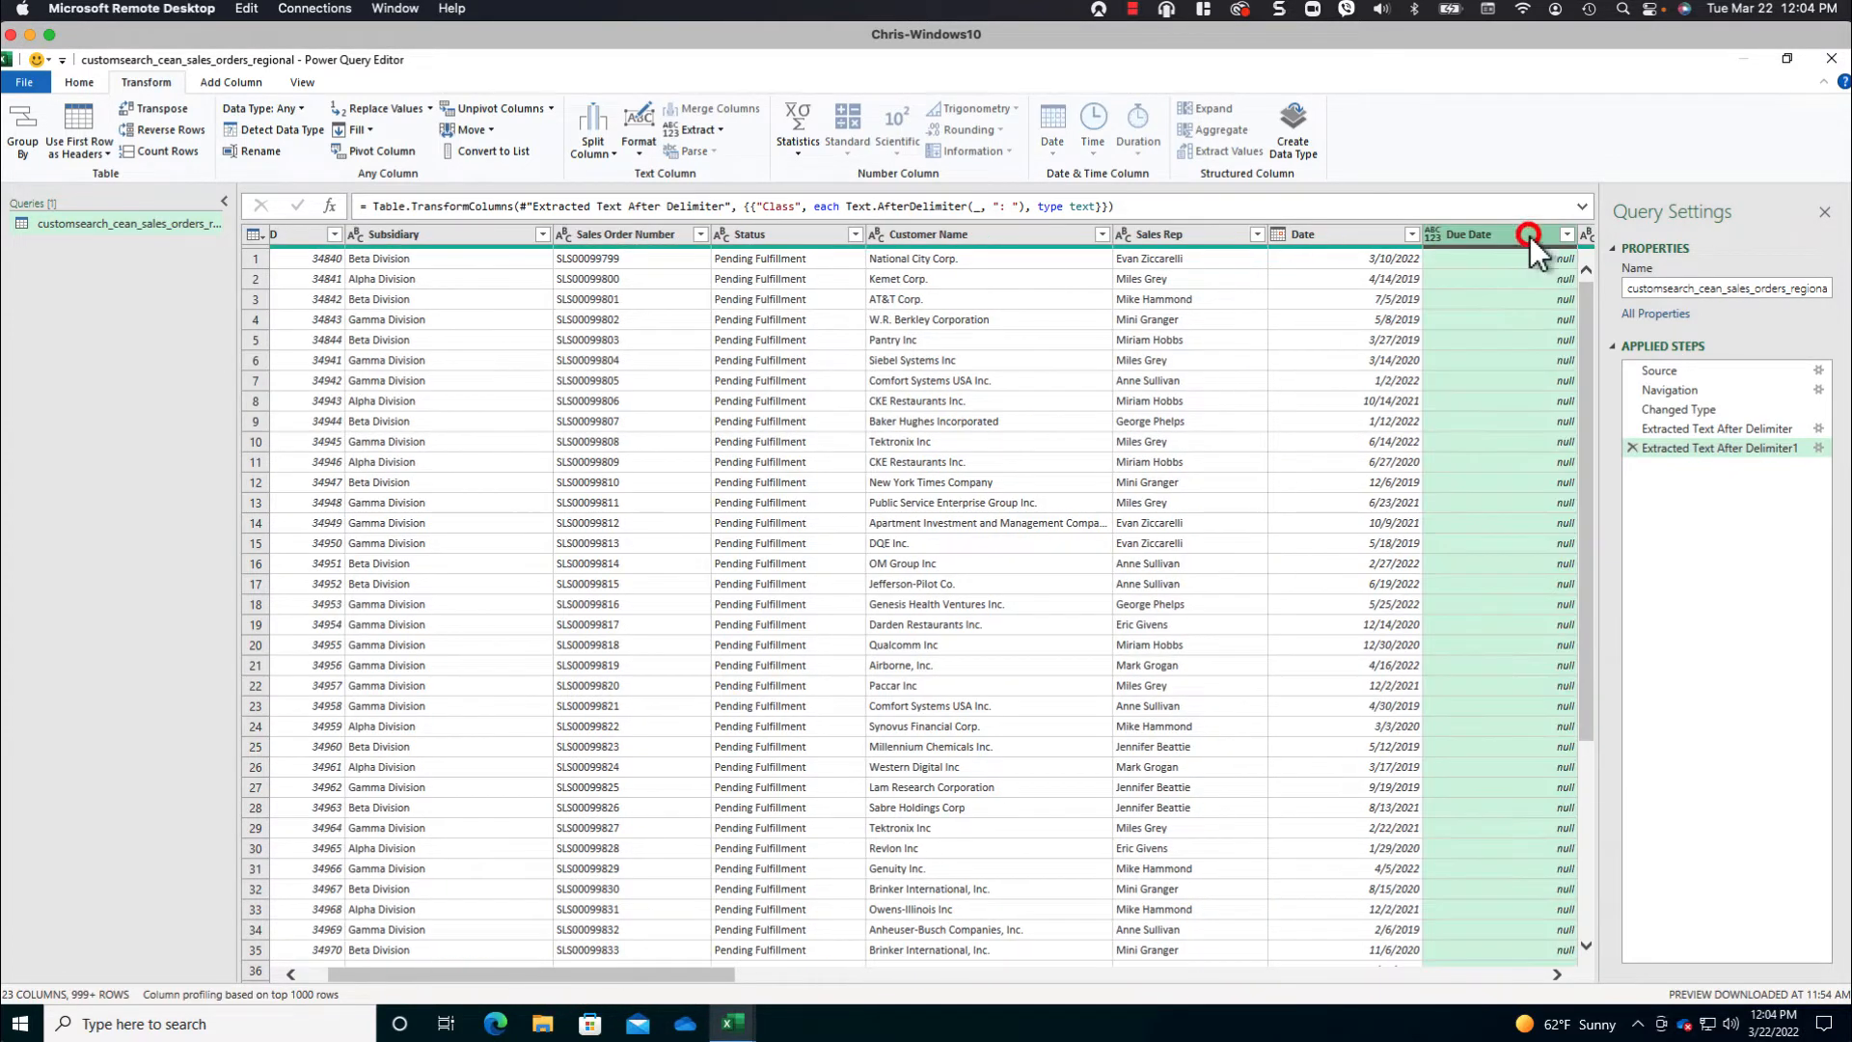
click(1529, 973)
click(1528, 973)
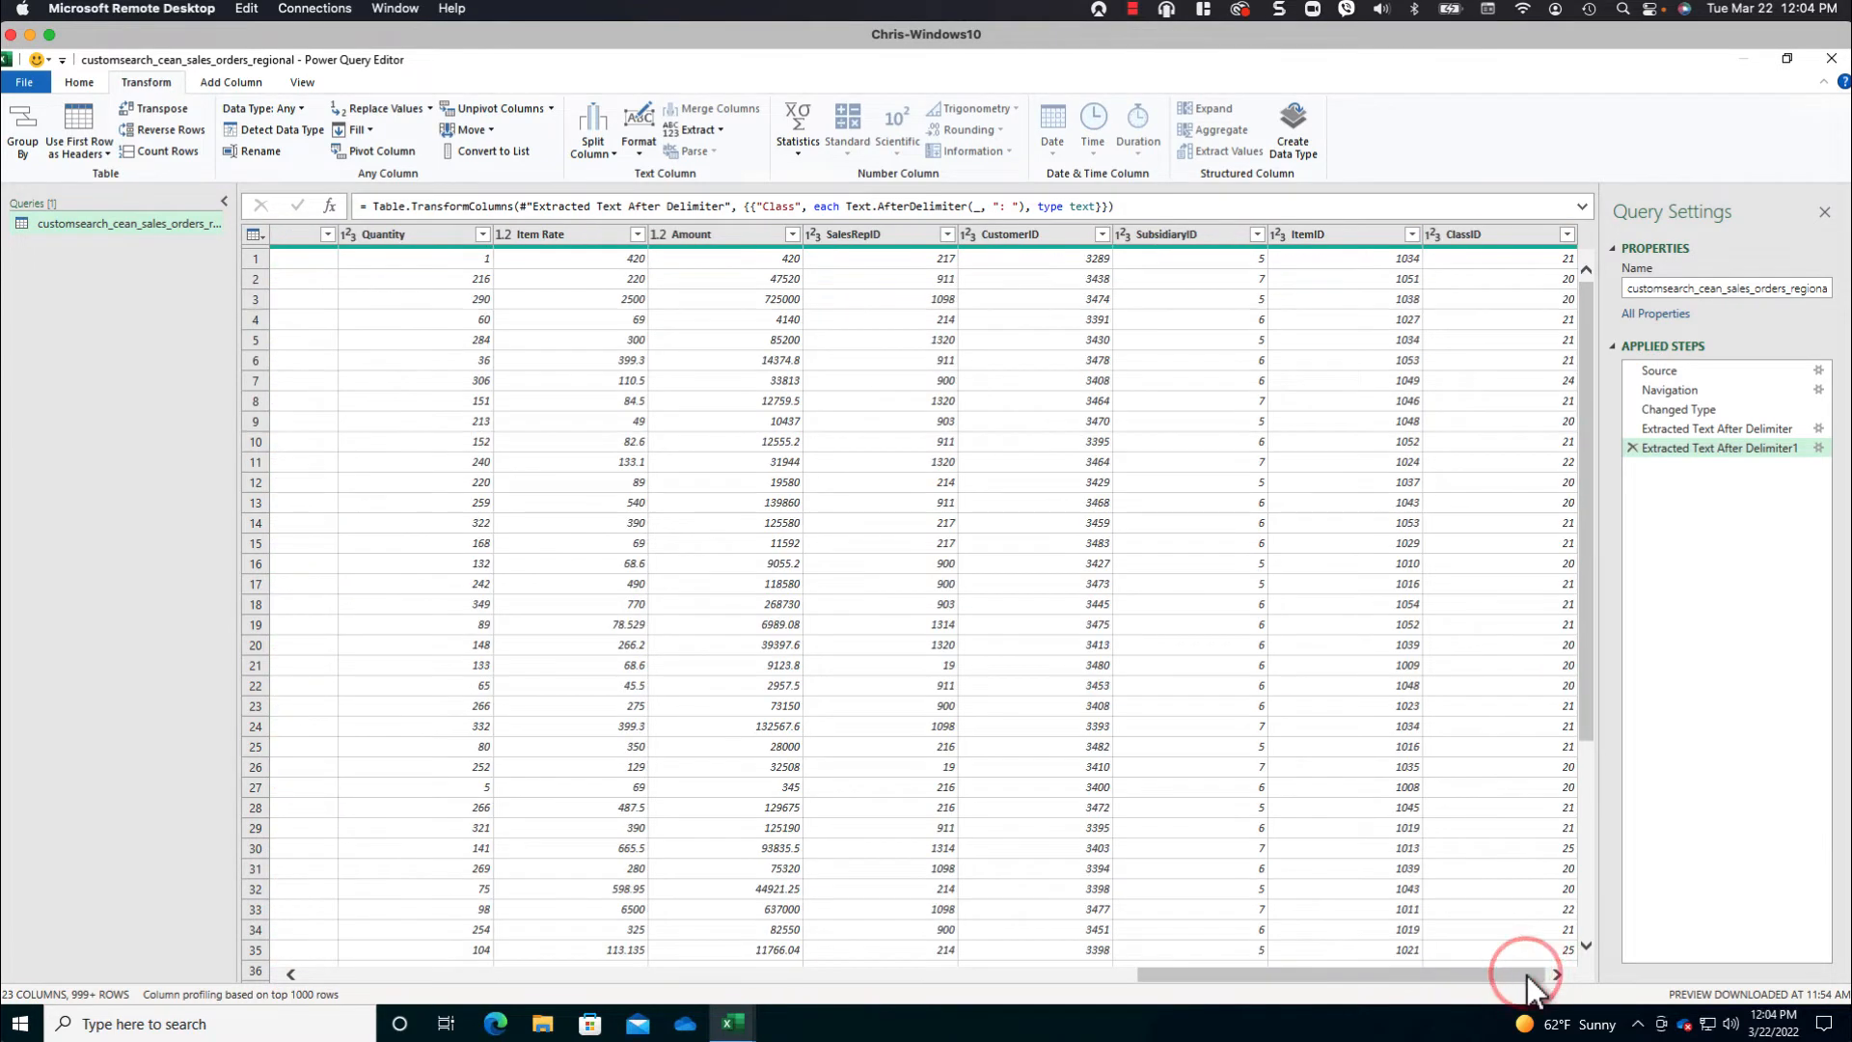
click(881, 236)
ctrl+click(986, 235)
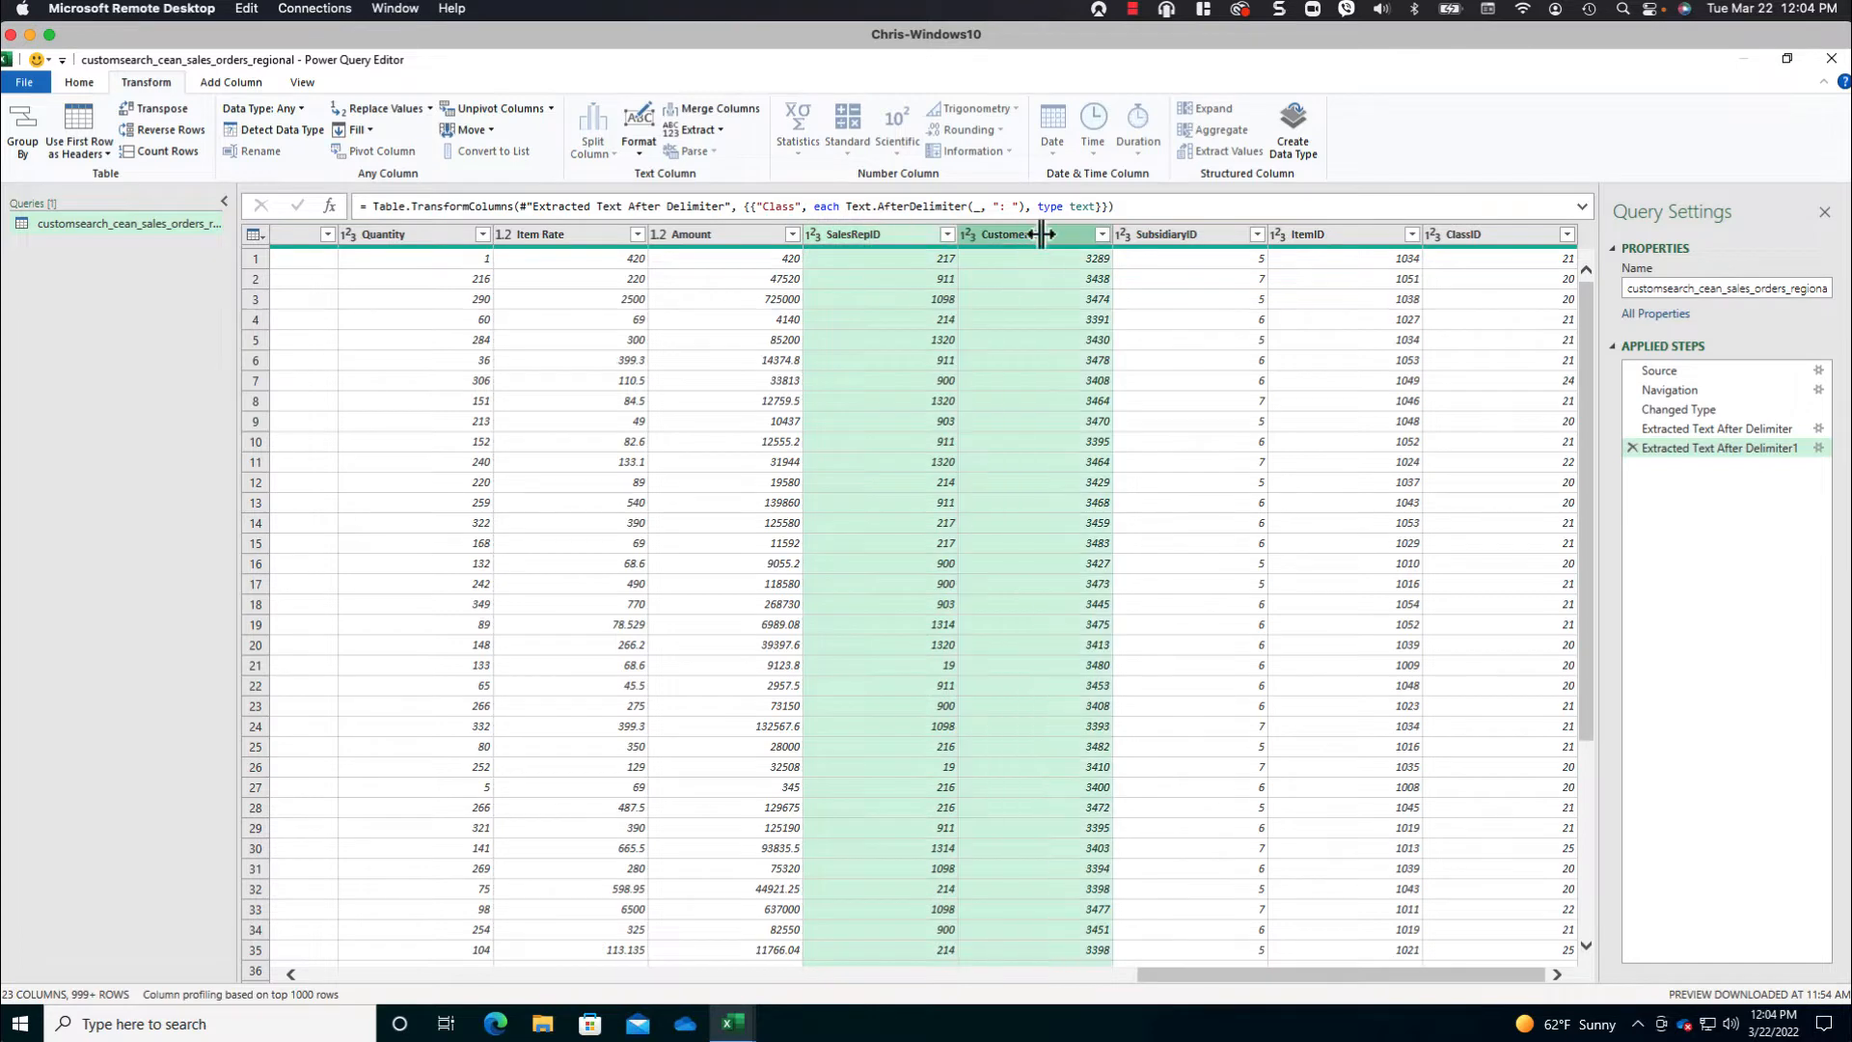
ctrl+click(1160, 234)
ctrl+click(1310, 234)
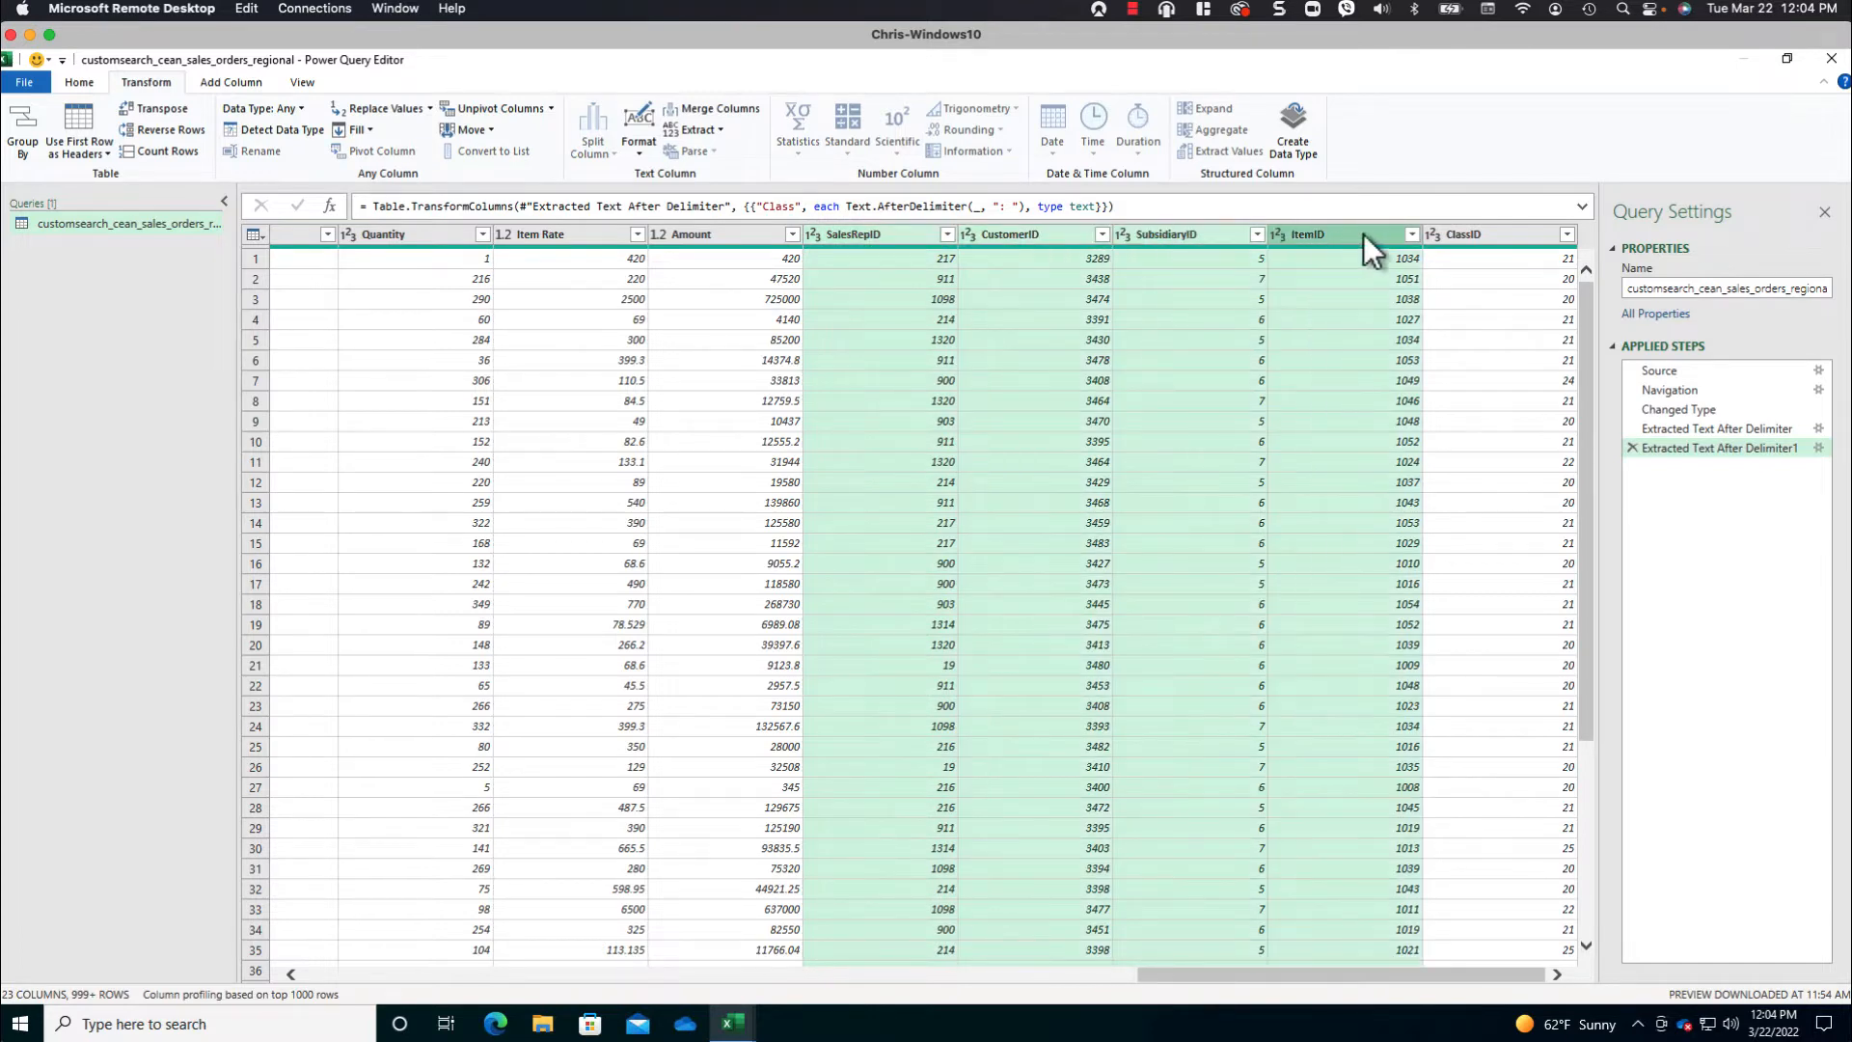
ctrl+click(1480, 233)
right_click(1483, 233)
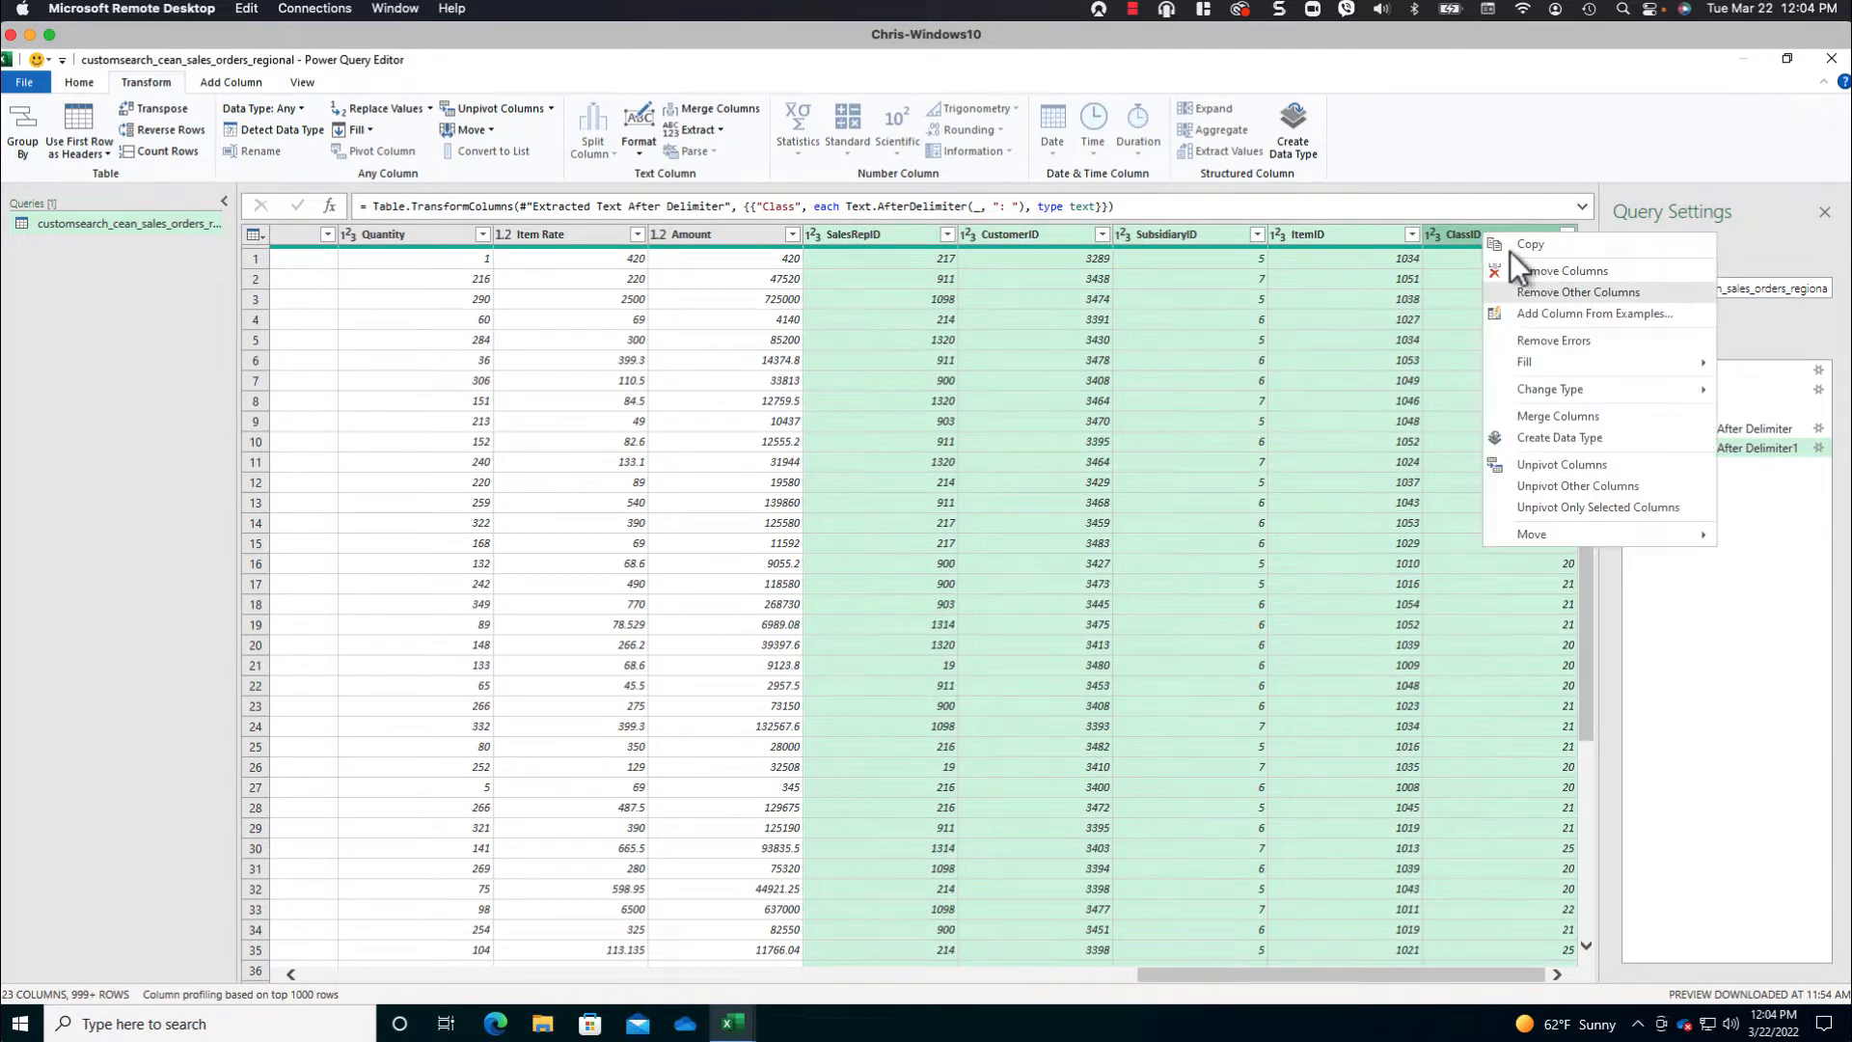
click(1543, 274)
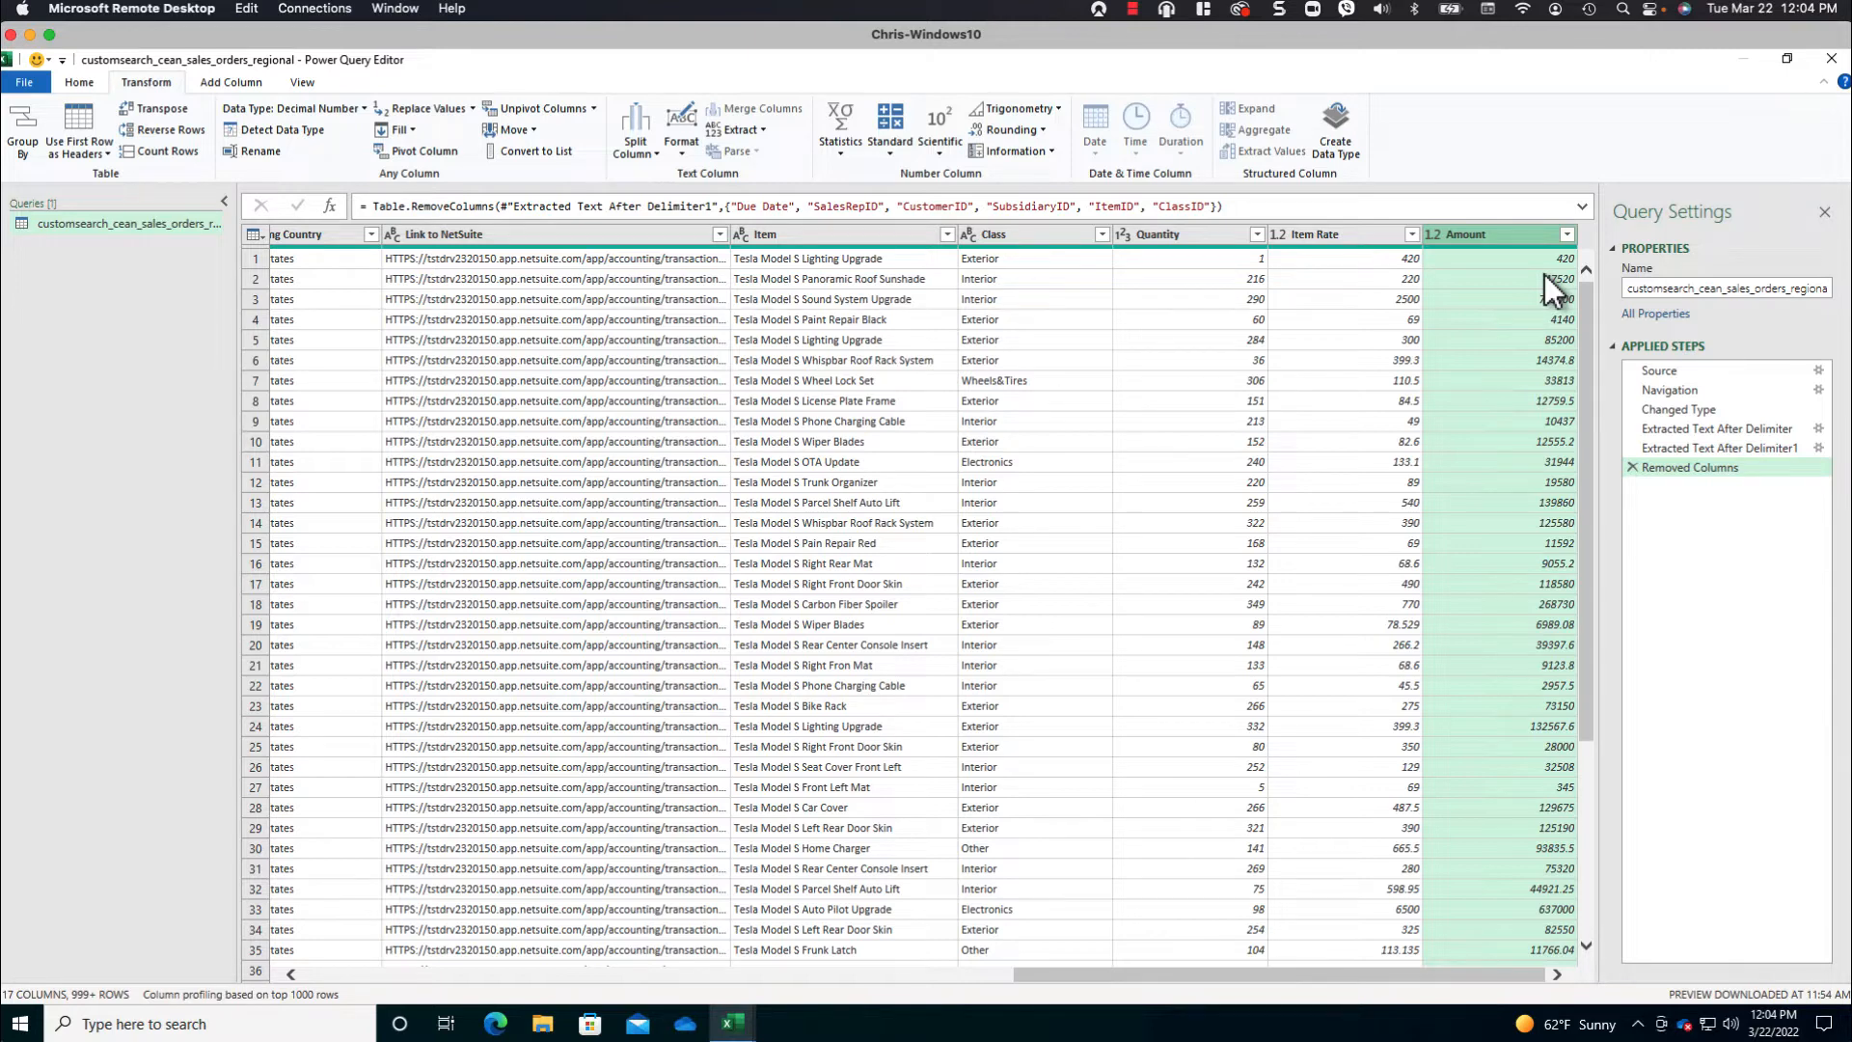
- Set the Billing Zip Code column's data type to Text
scroll(1543, 274, left, 10)
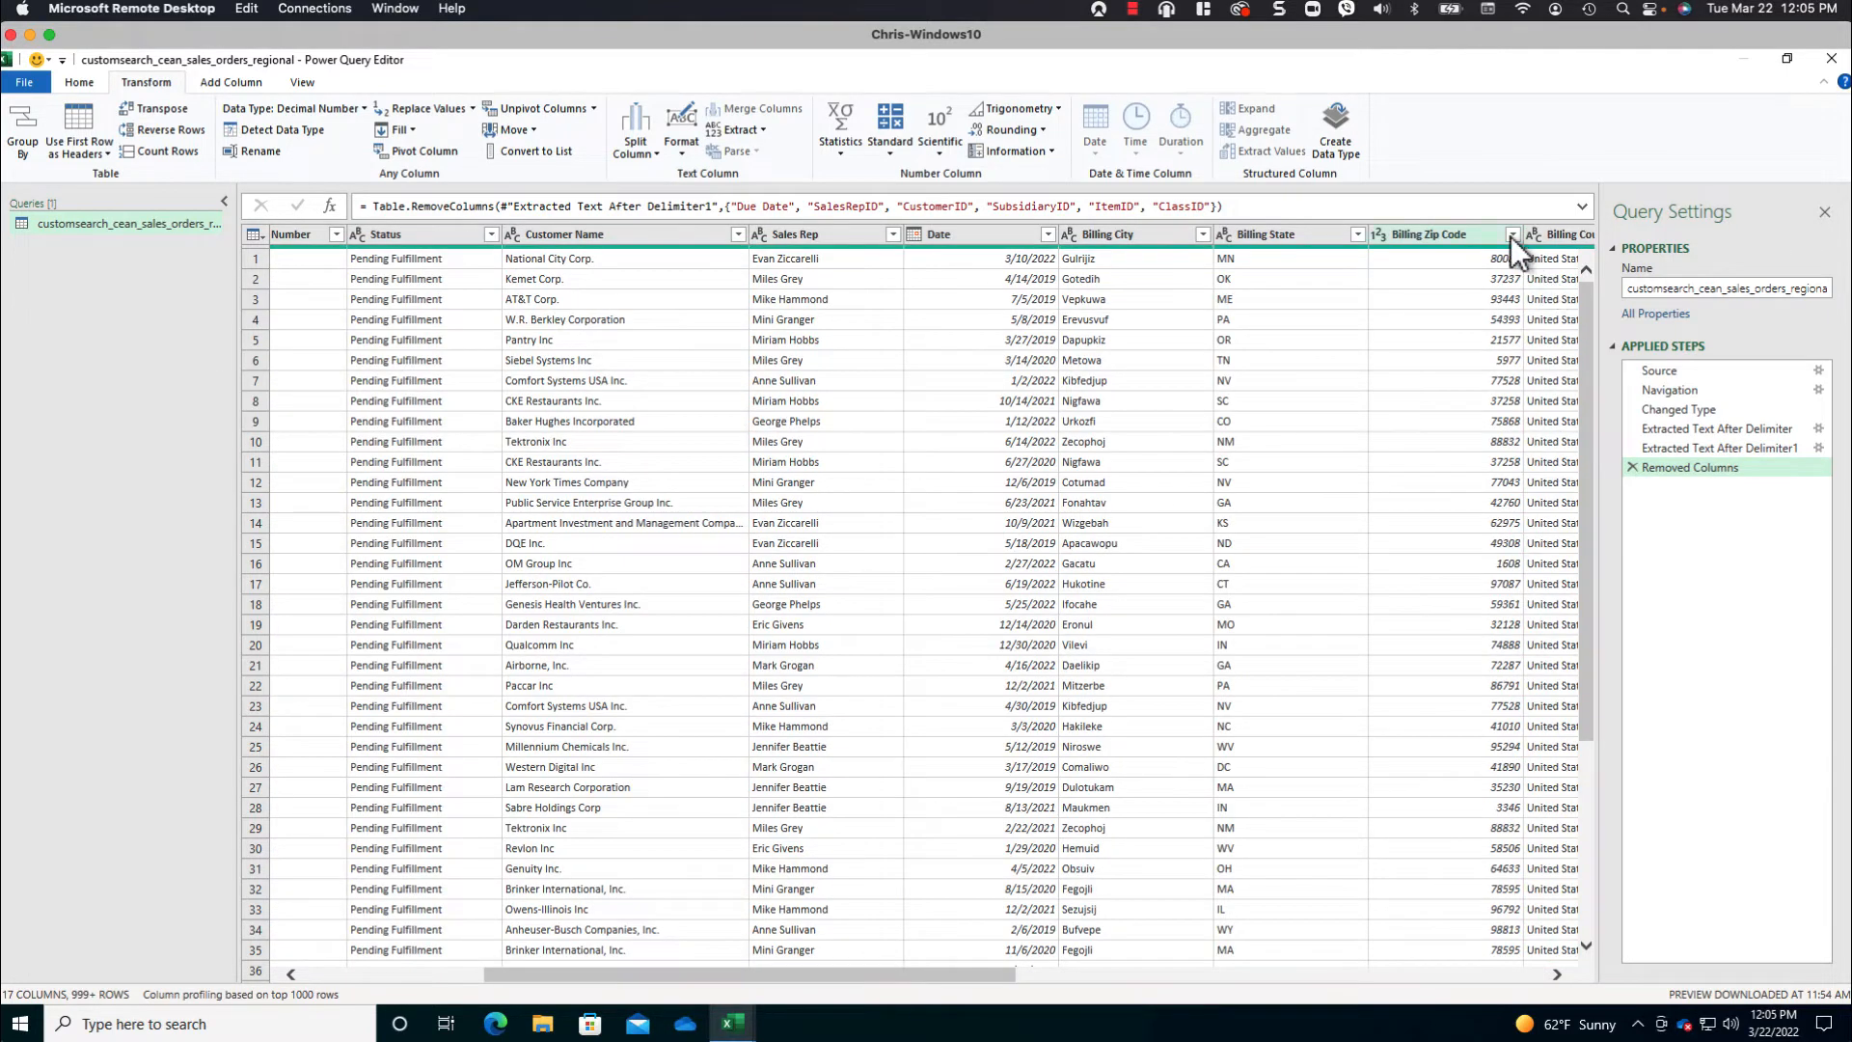
click(1379, 234)
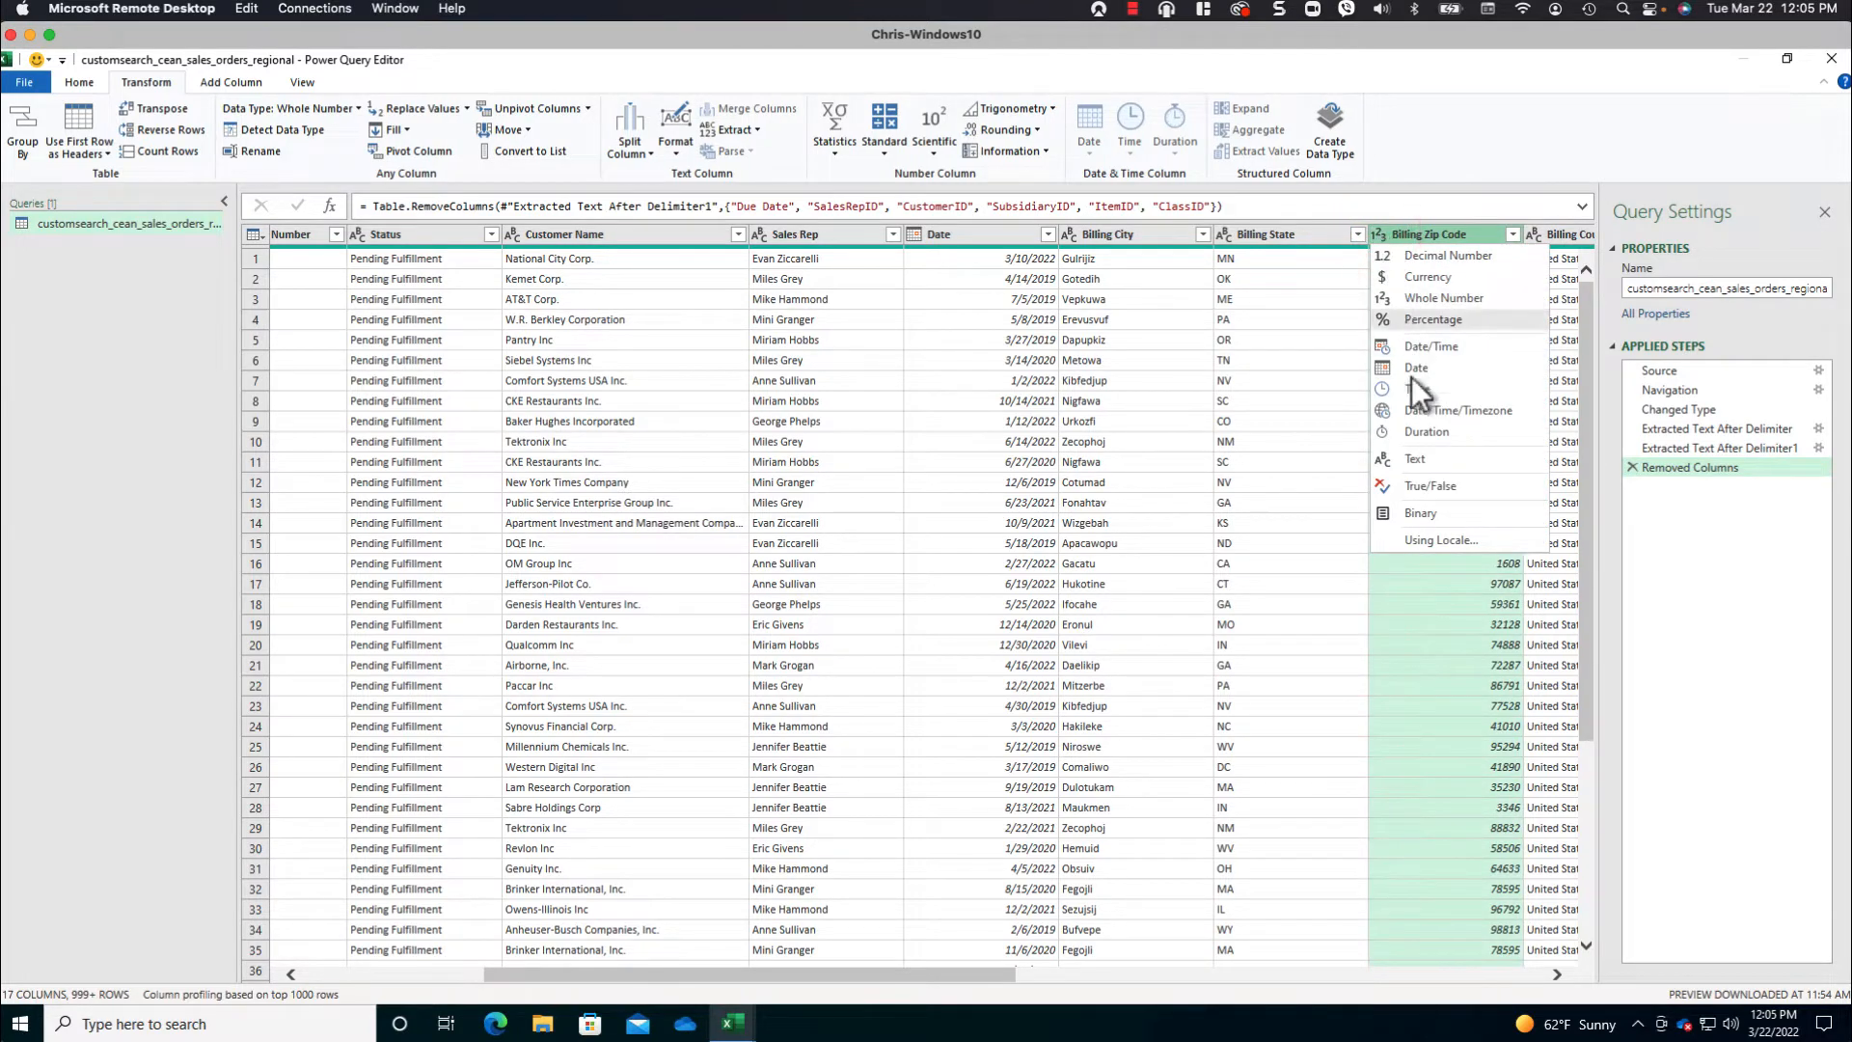
click(1430, 460)
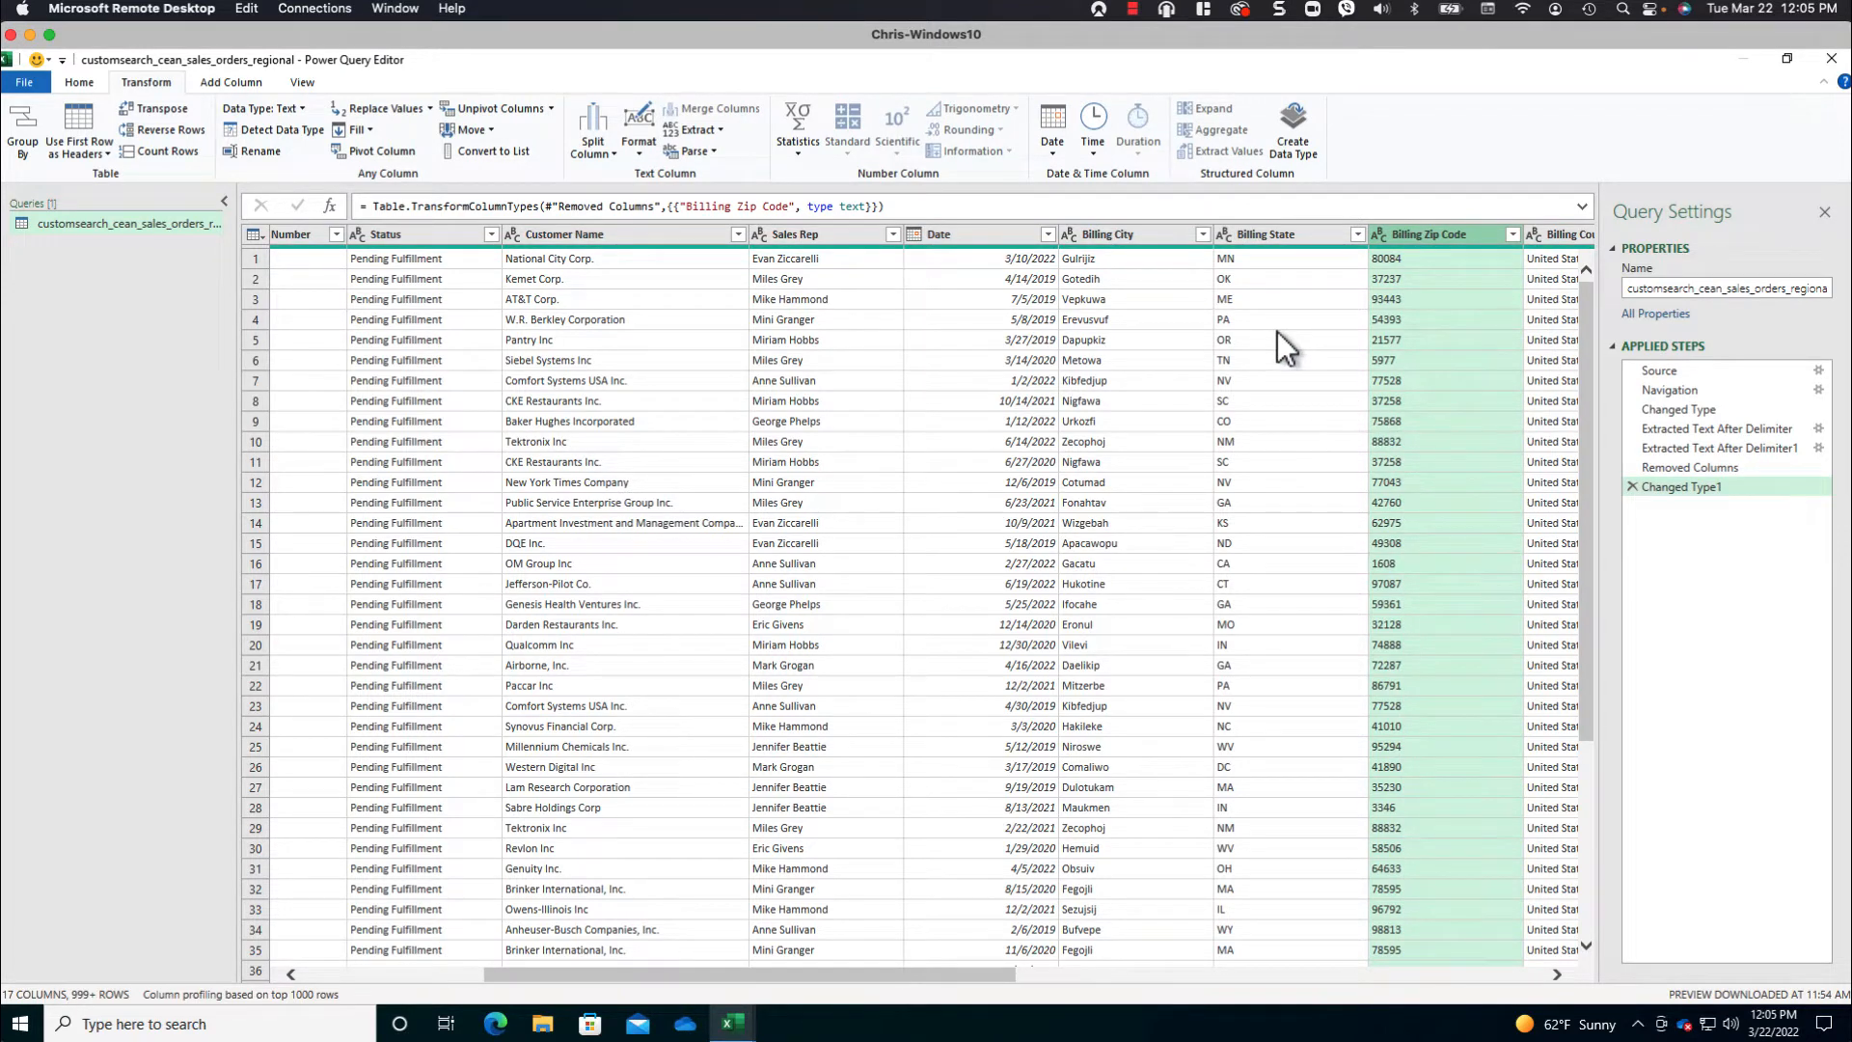
- Load the query as a table on a new worksheet, add it to the Data Model, and look over the loaded columns
click(75, 83)
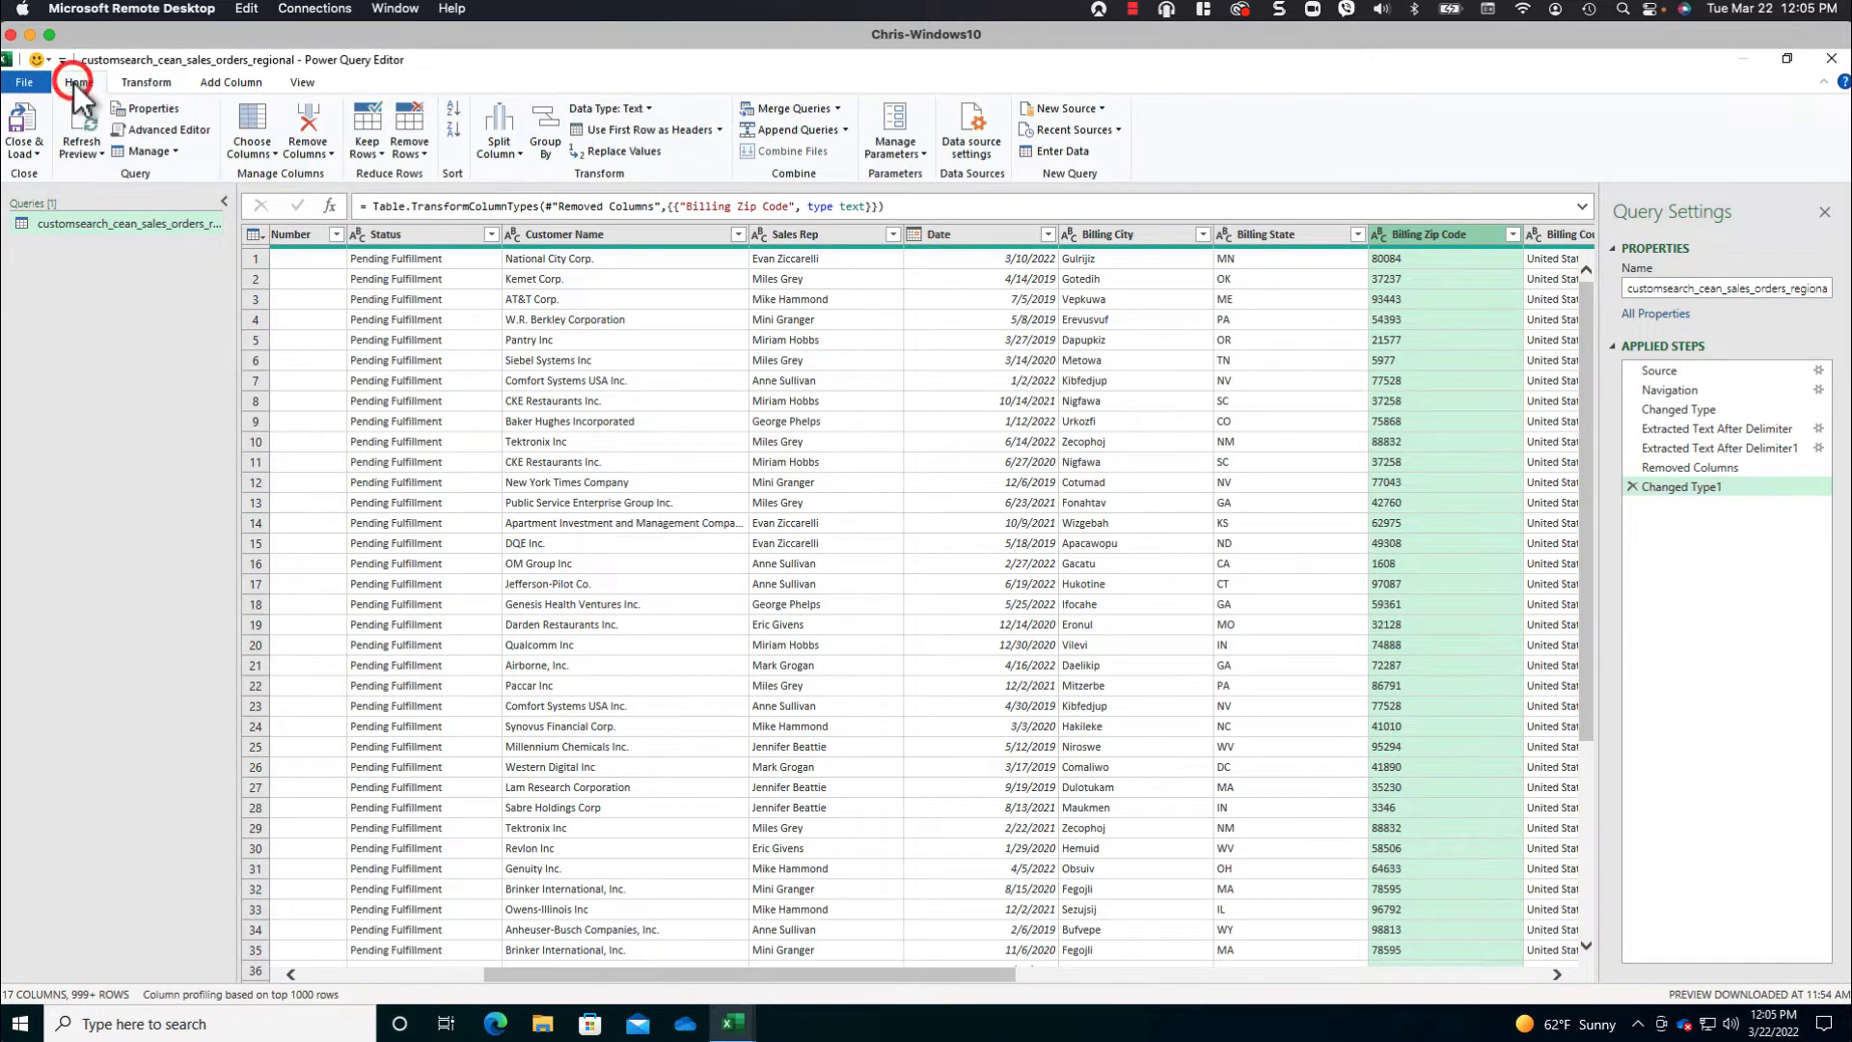
click(39, 153)
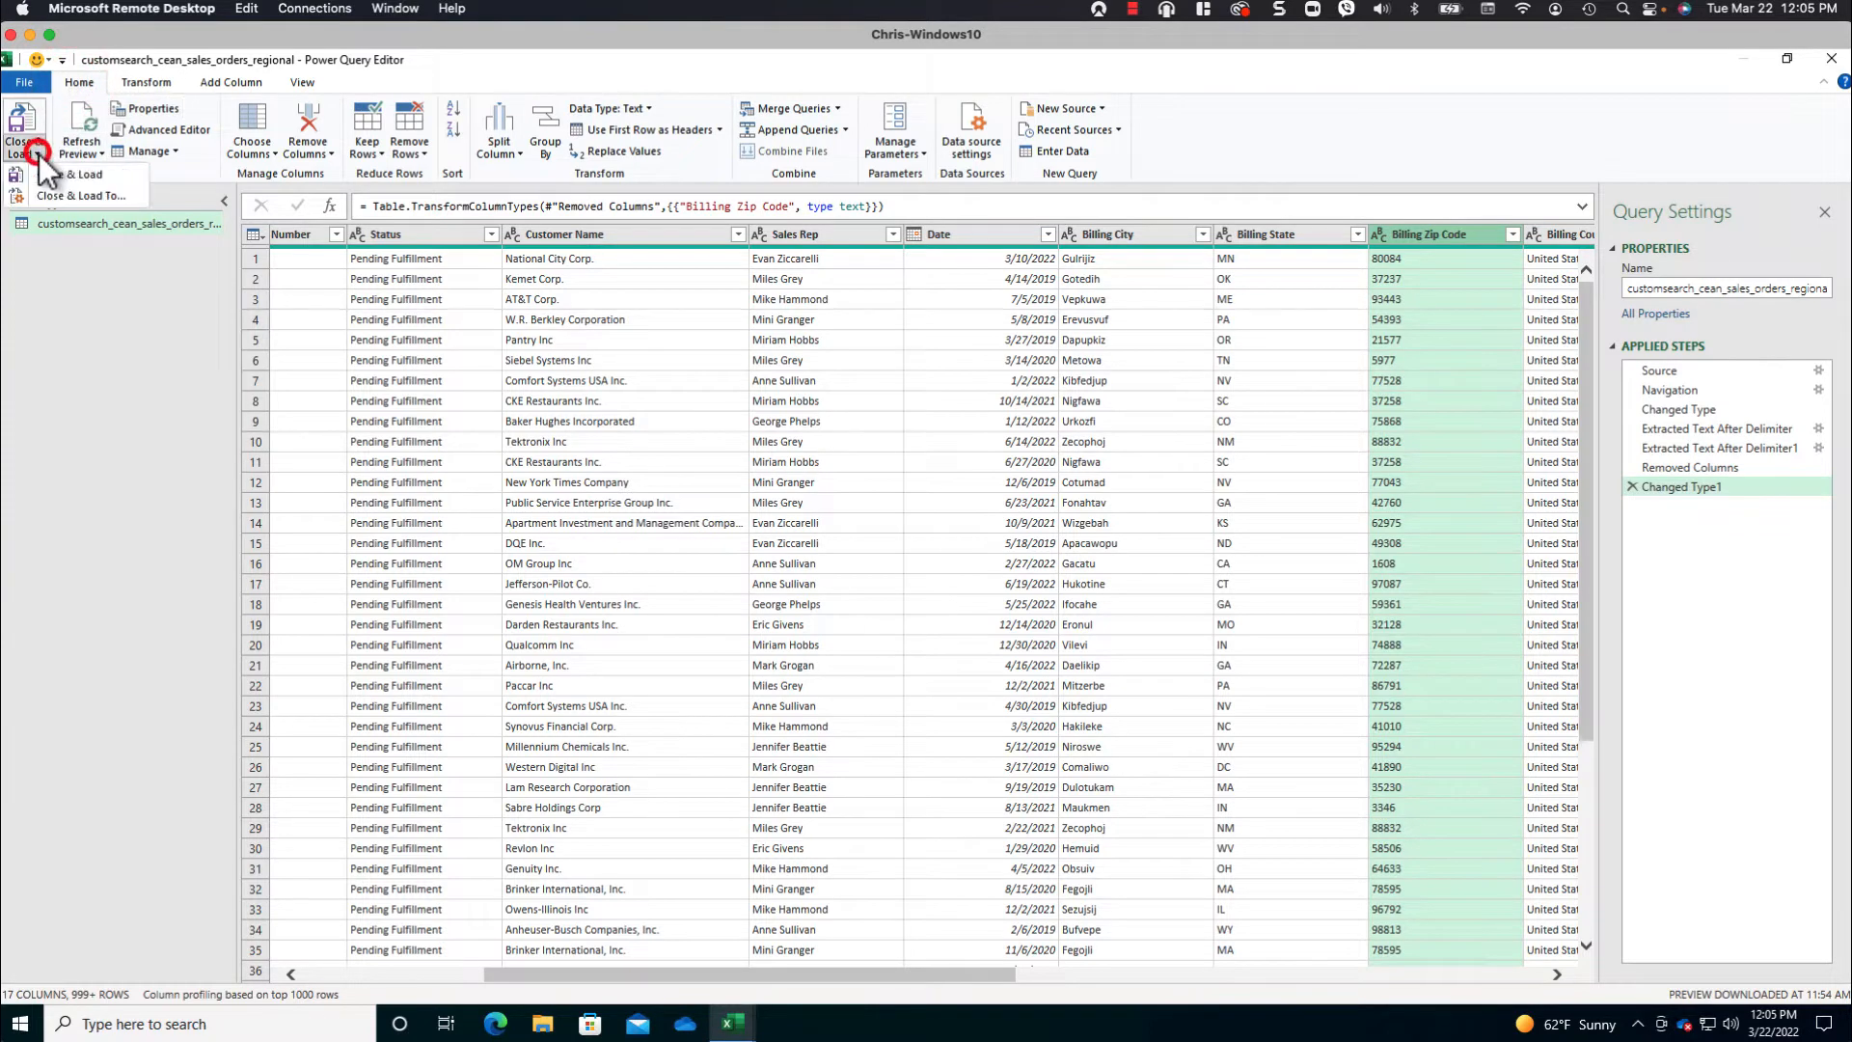
click(103, 196)
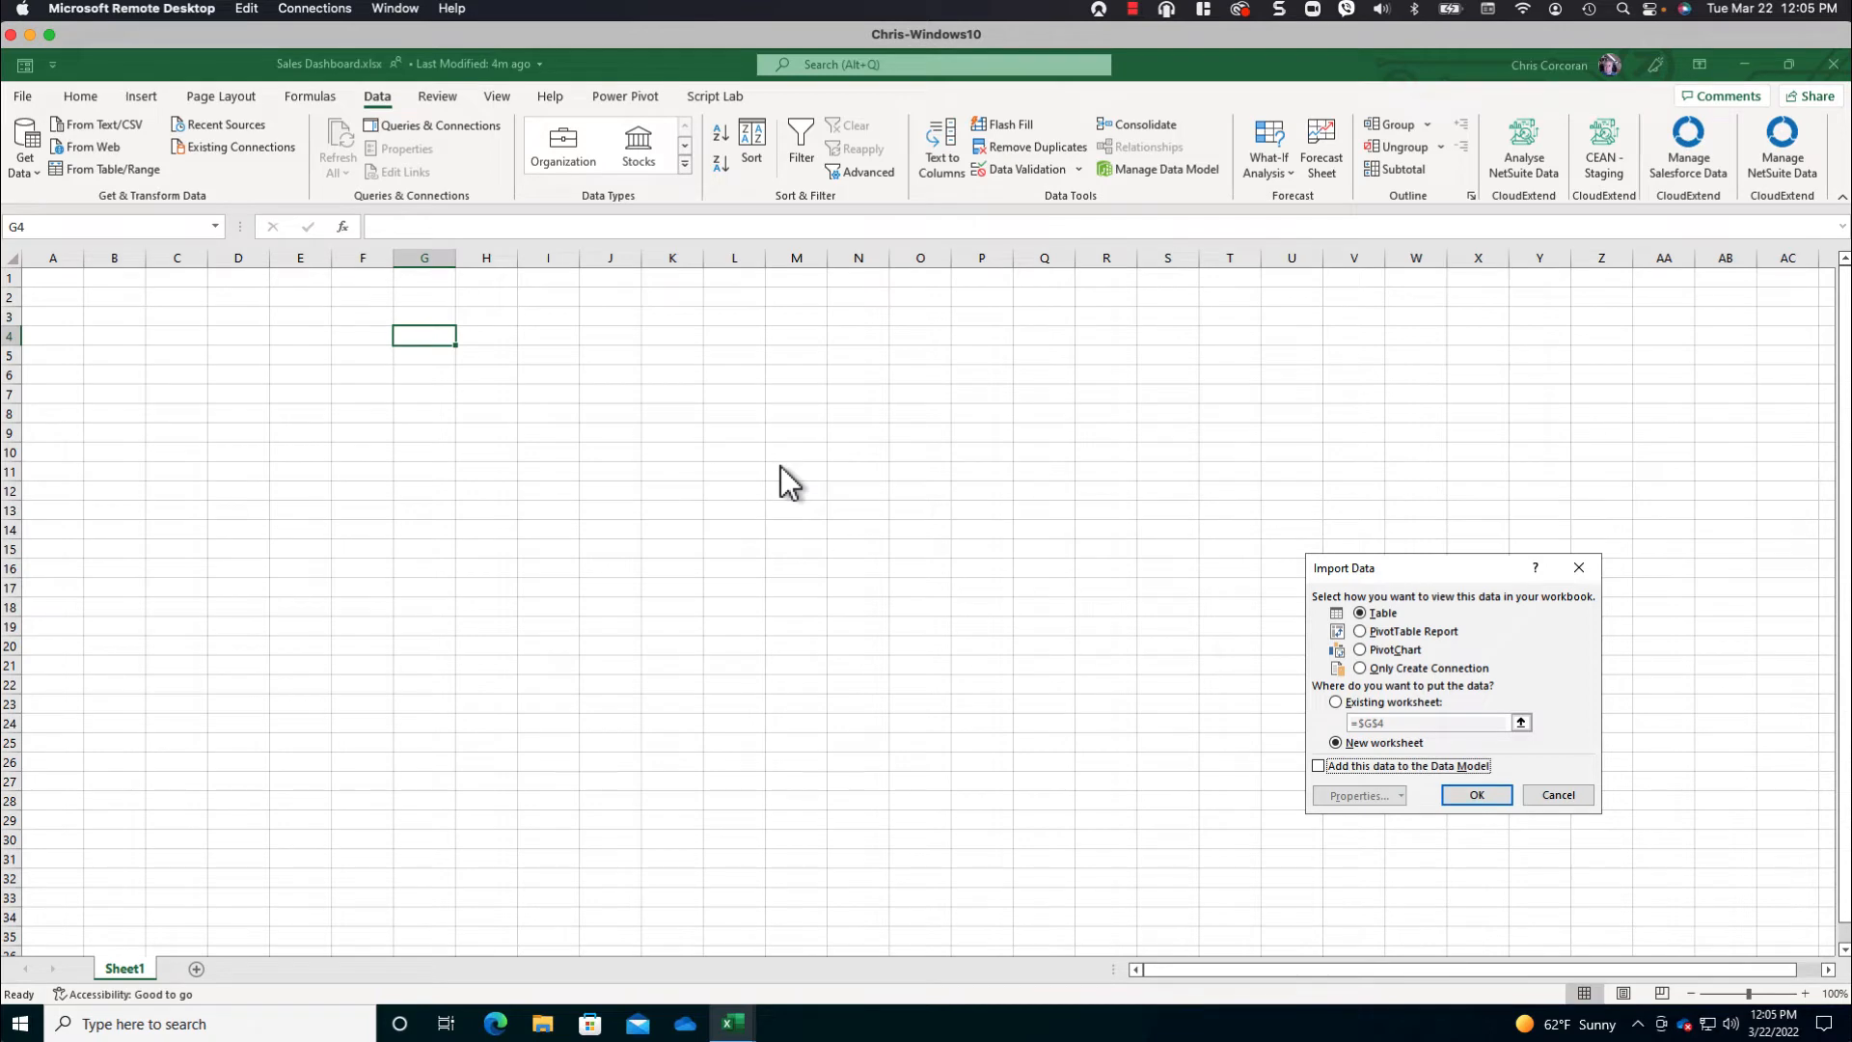
drag(1397, 568, 523, 312)
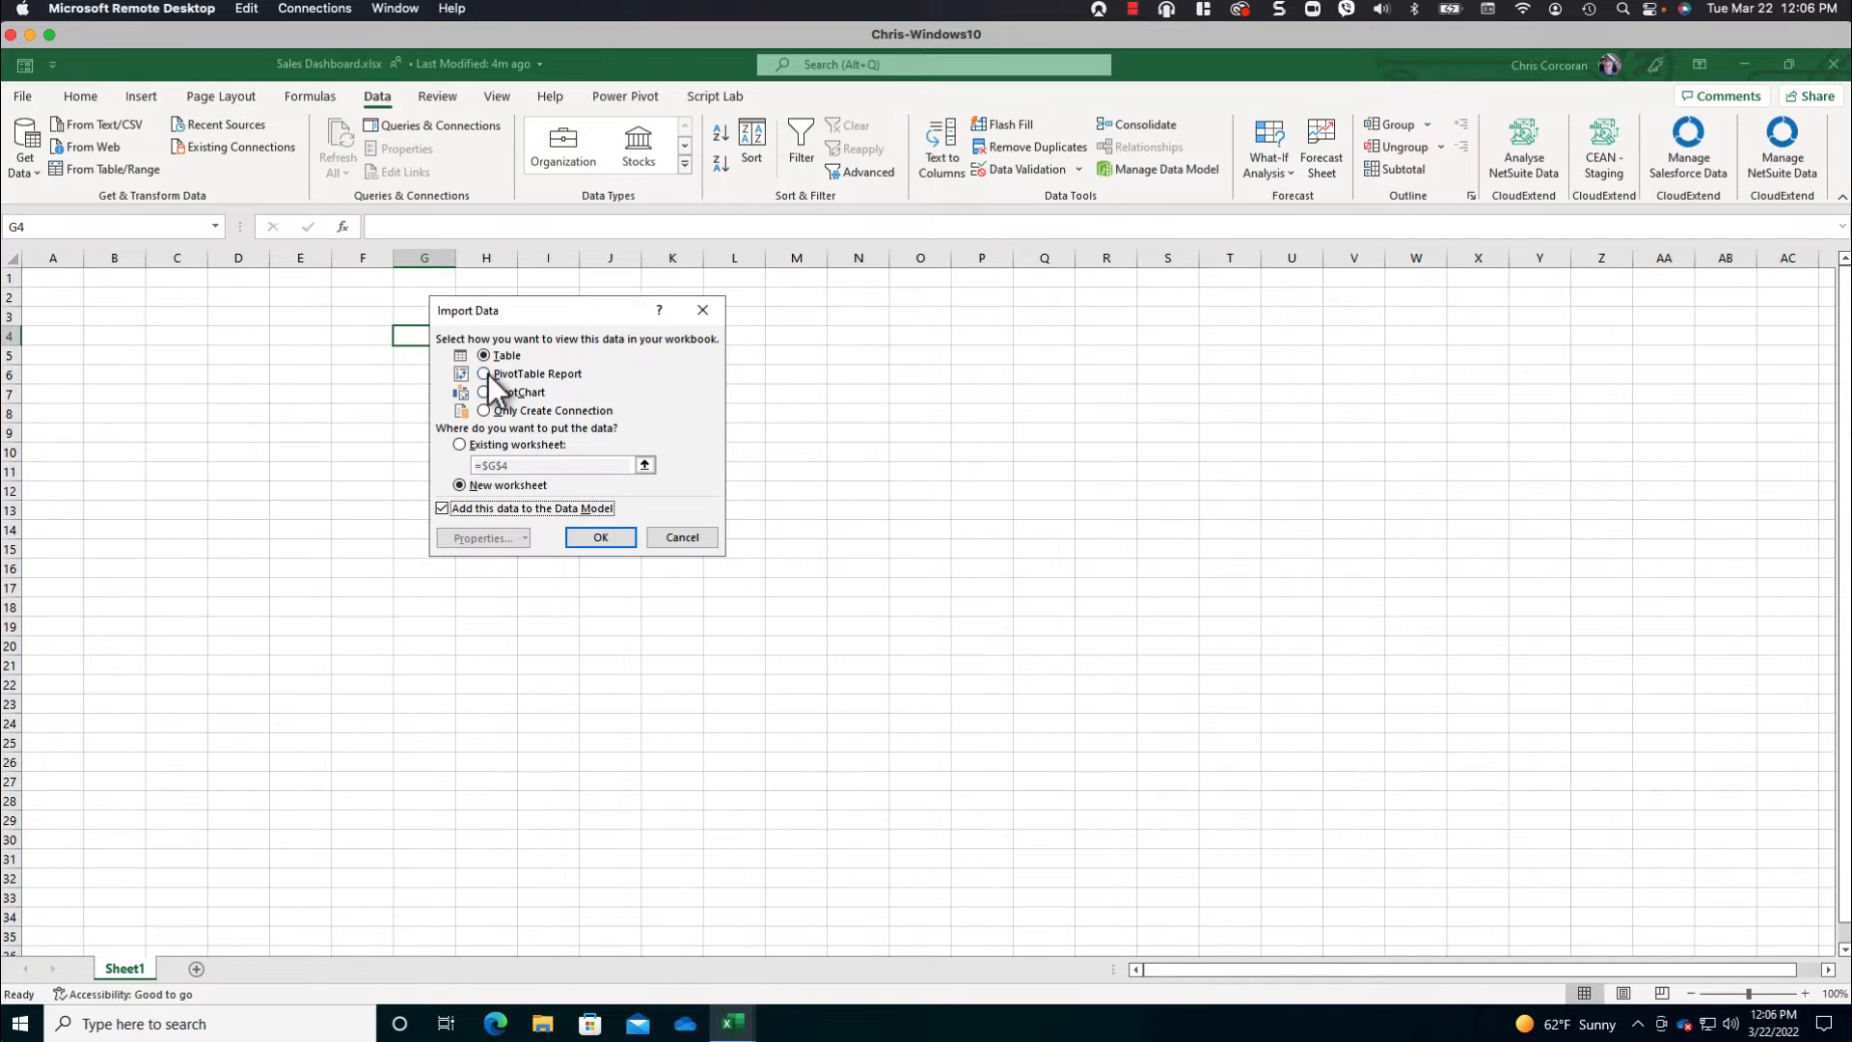
click(598, 538)
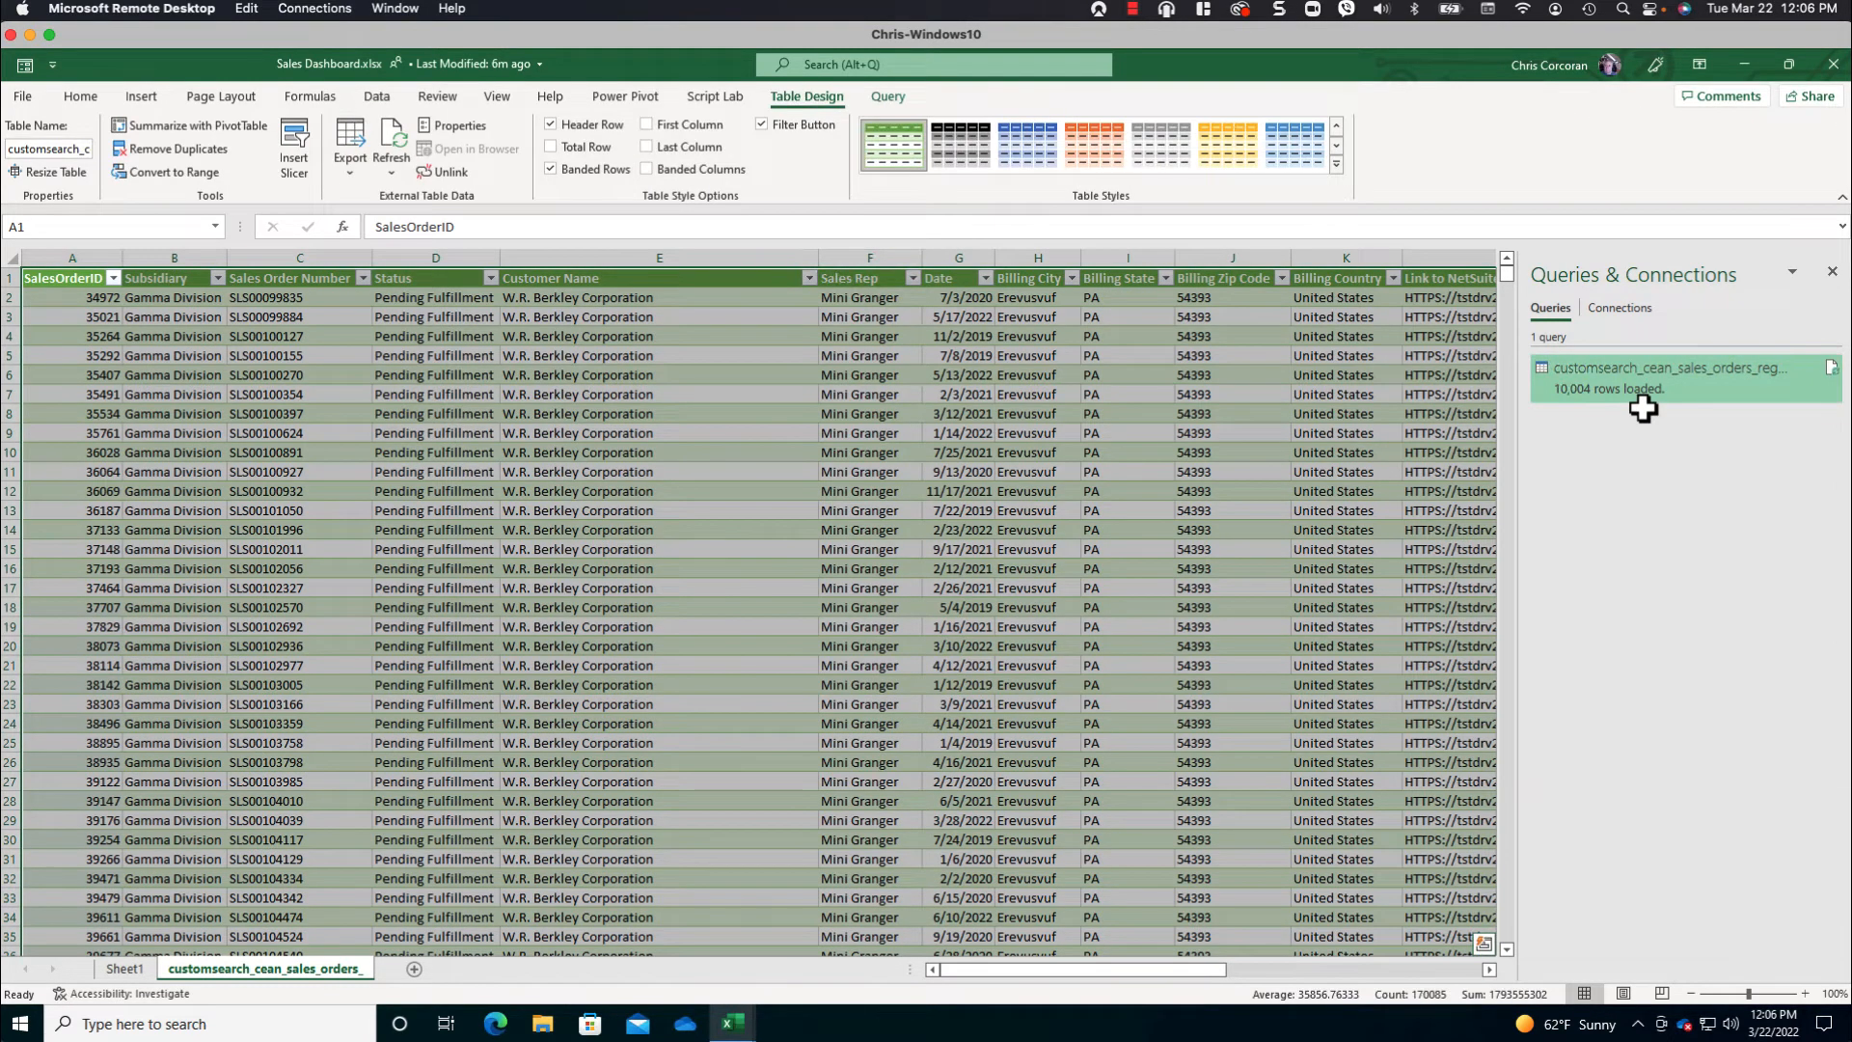
click(865, 331)
click(1028, 277)
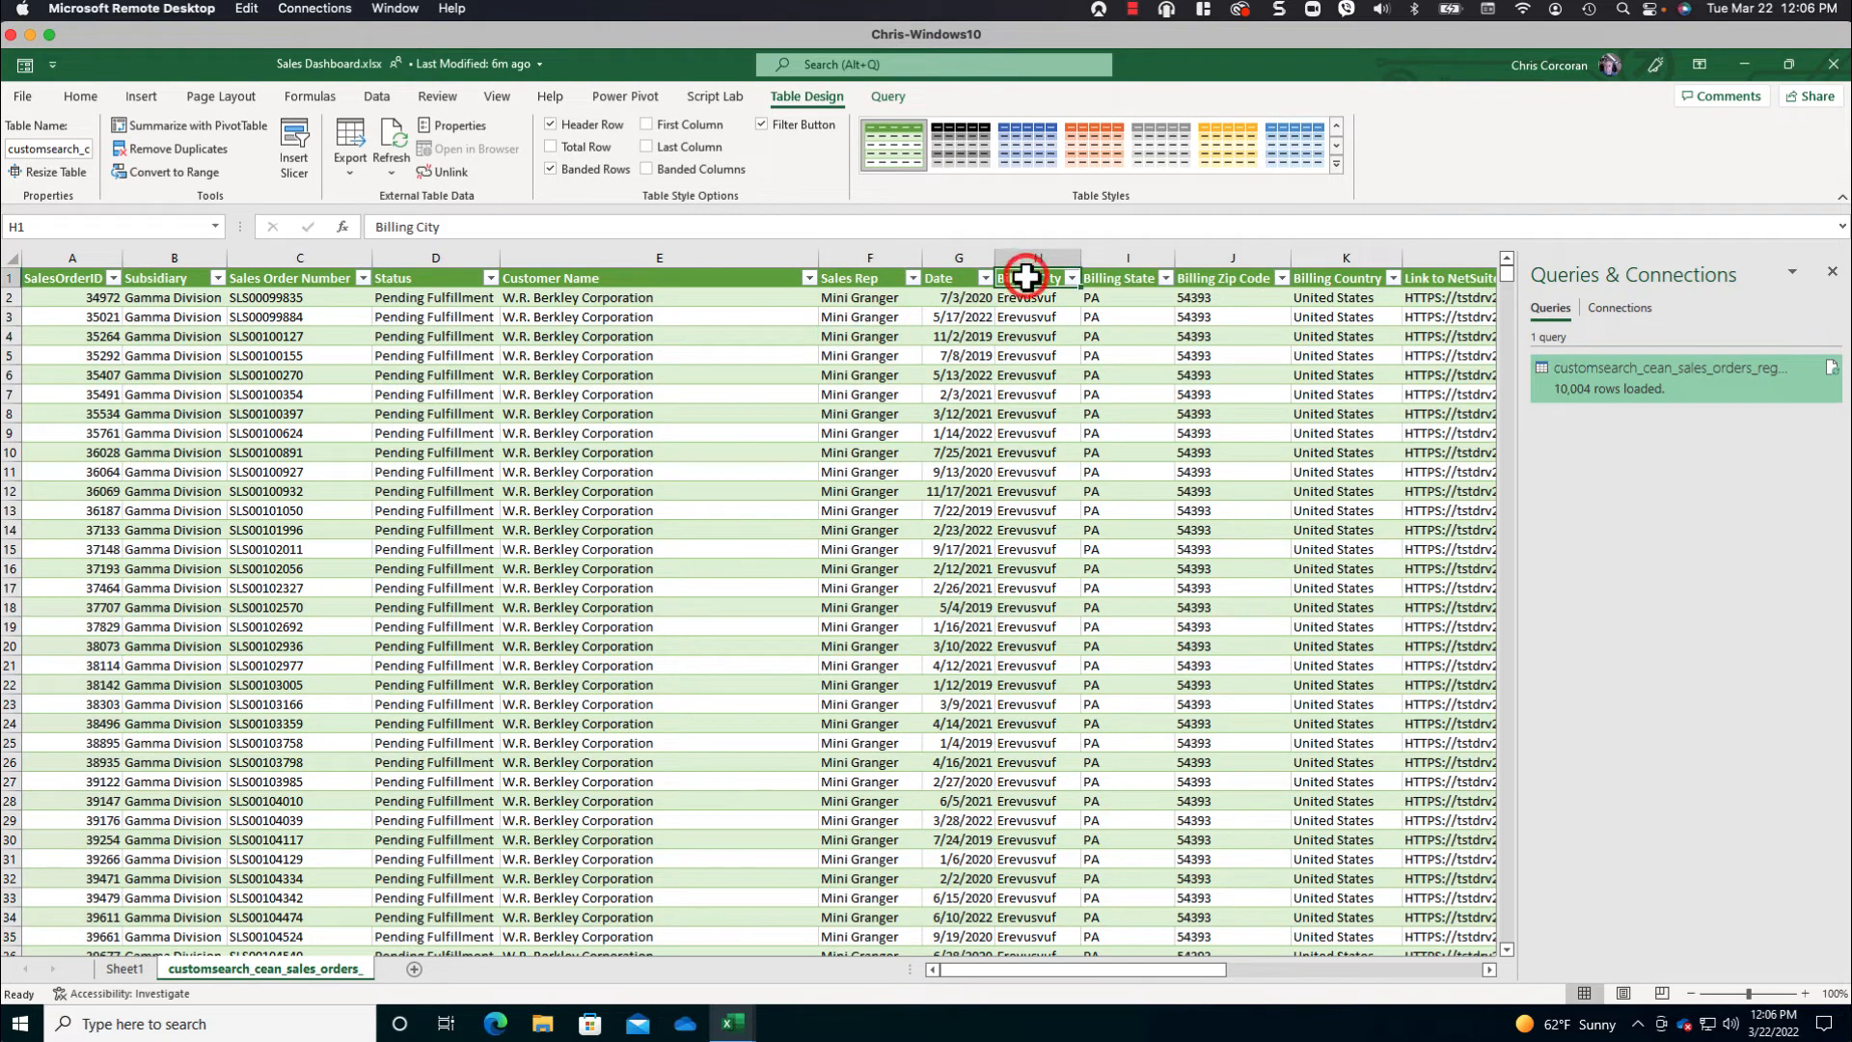
click(1308, 965)
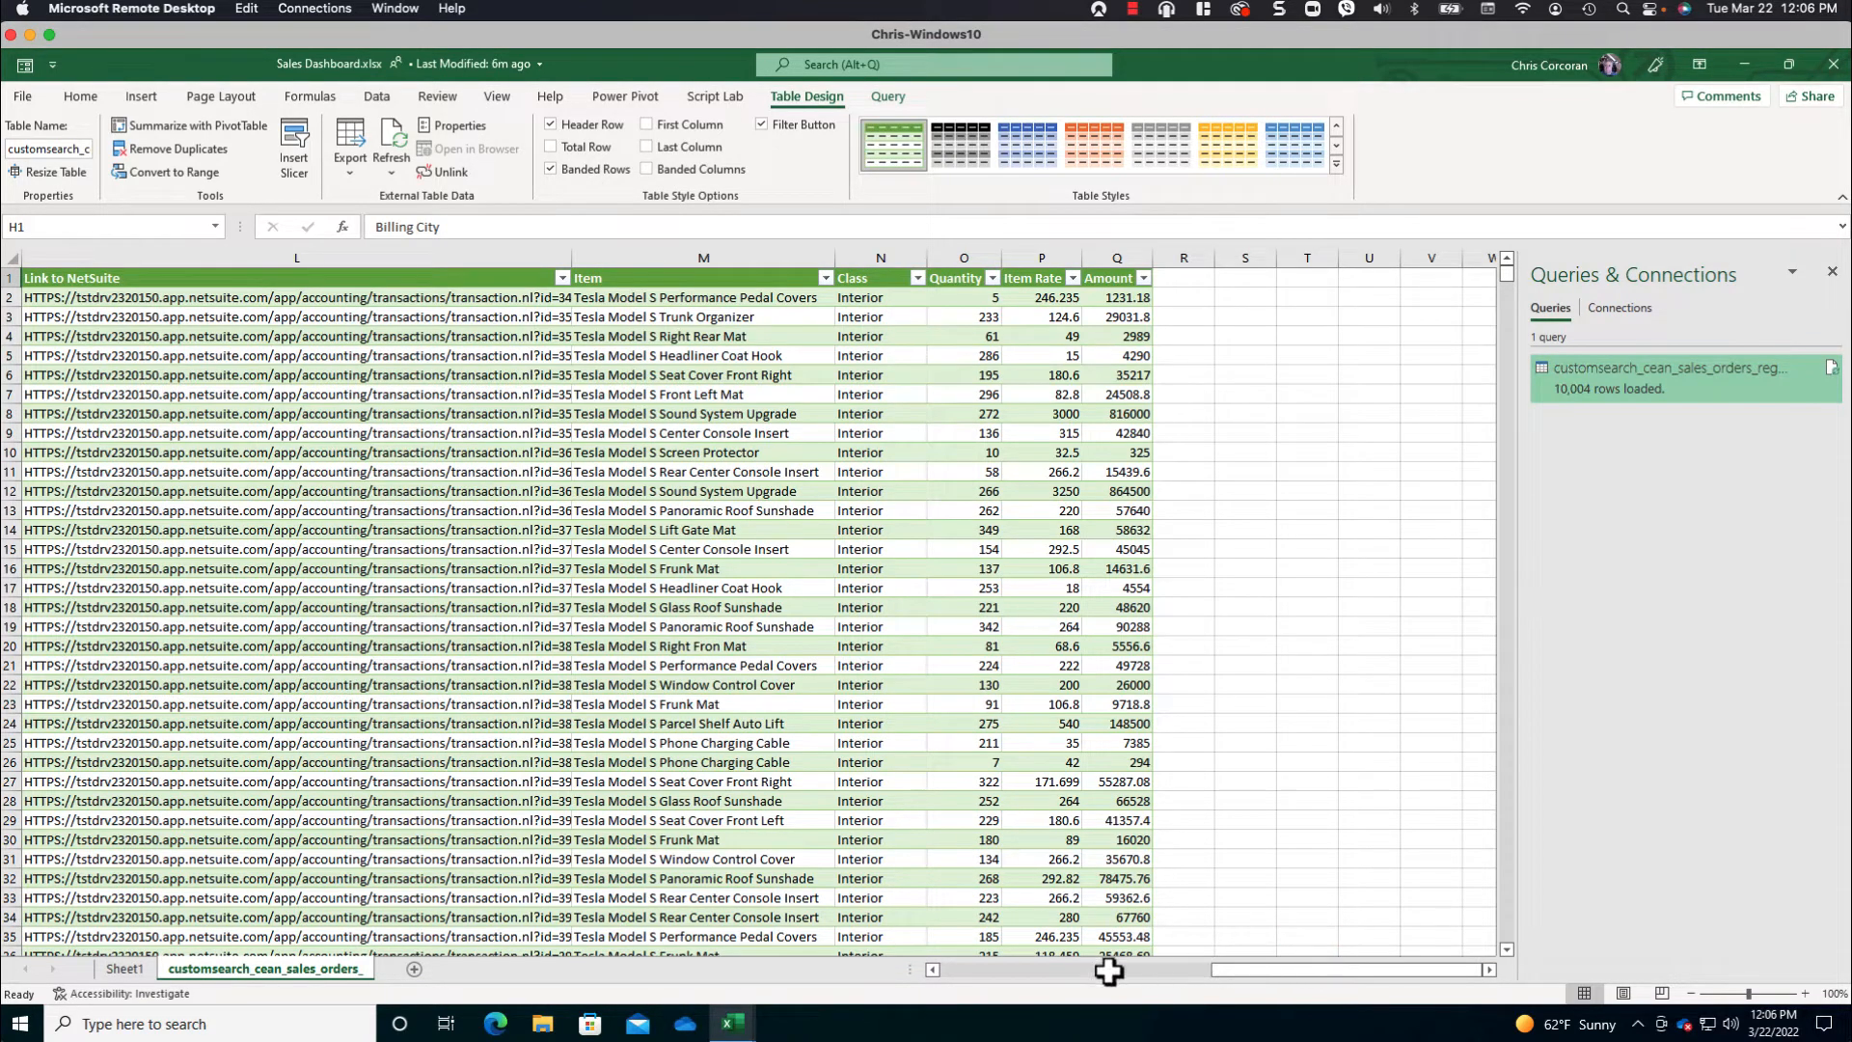
click(956, 972)
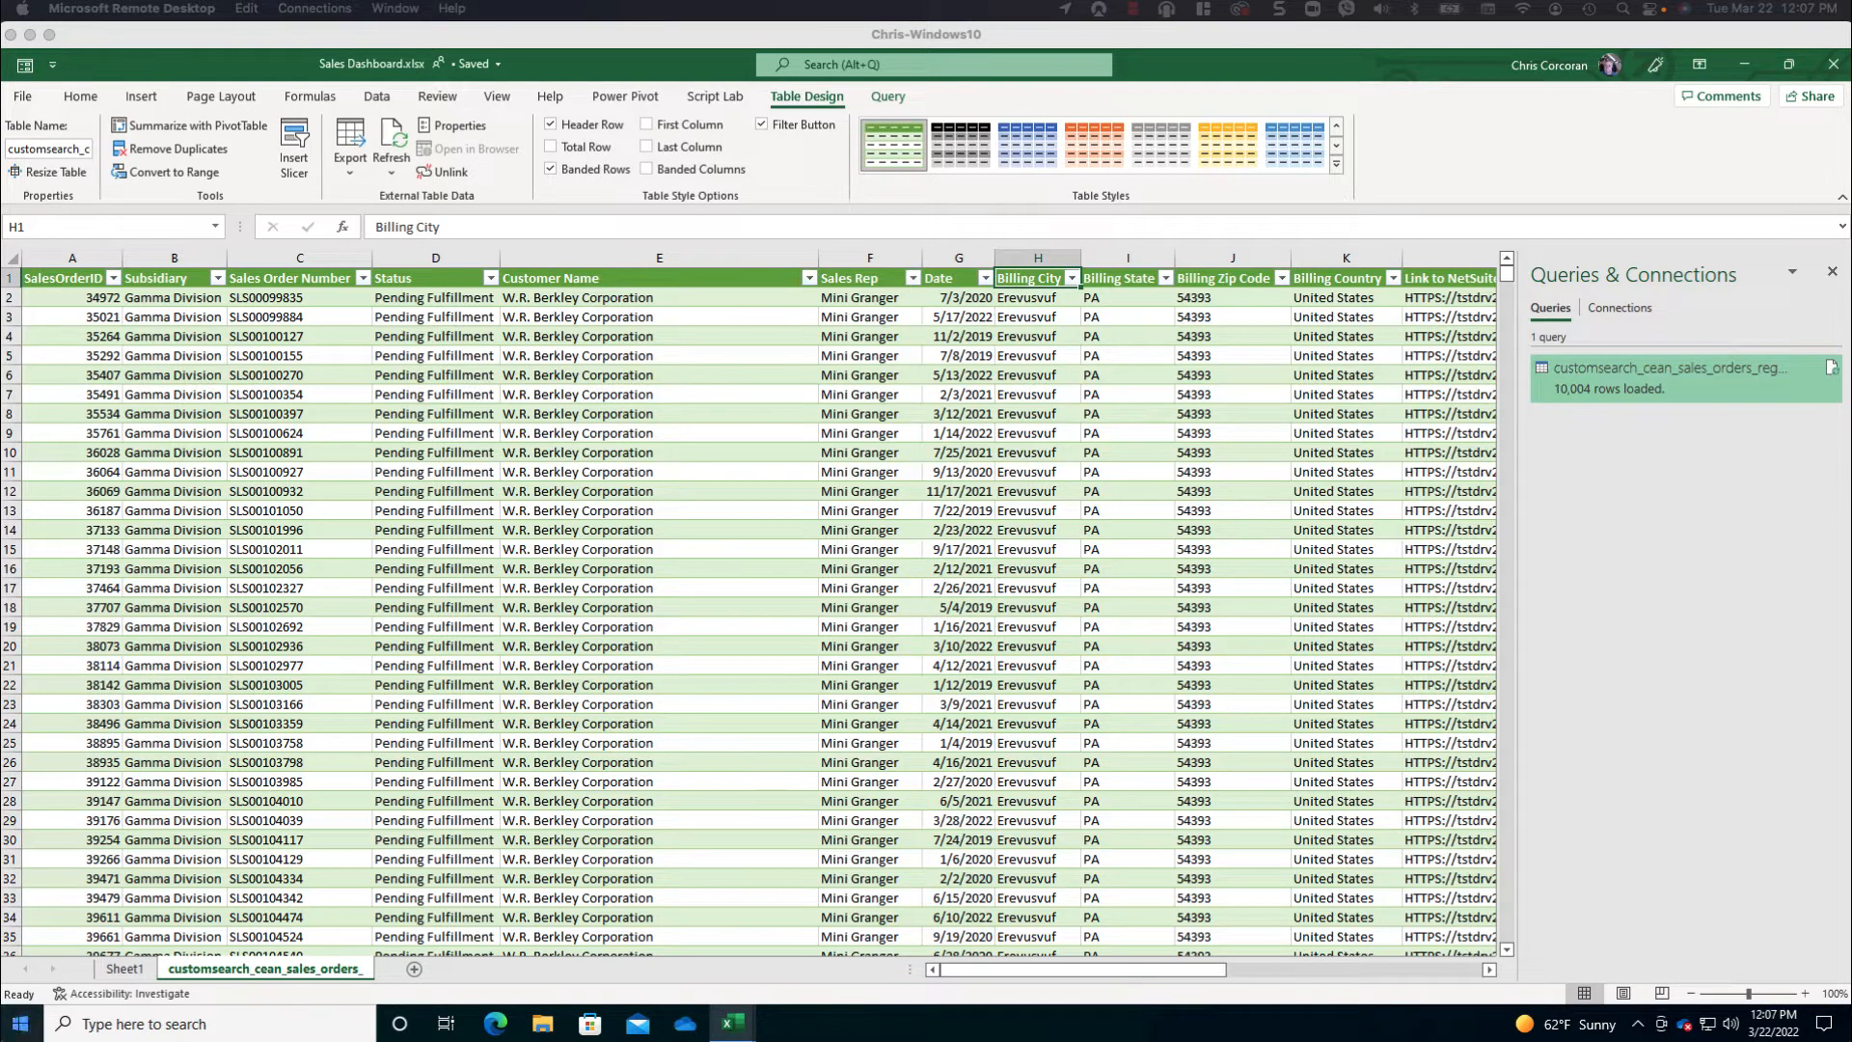
- Create a PivotTable from the customsearch_cean_sales_orders_regional table on a new worksheet, with the data added to the Data Model
click(307, 377)
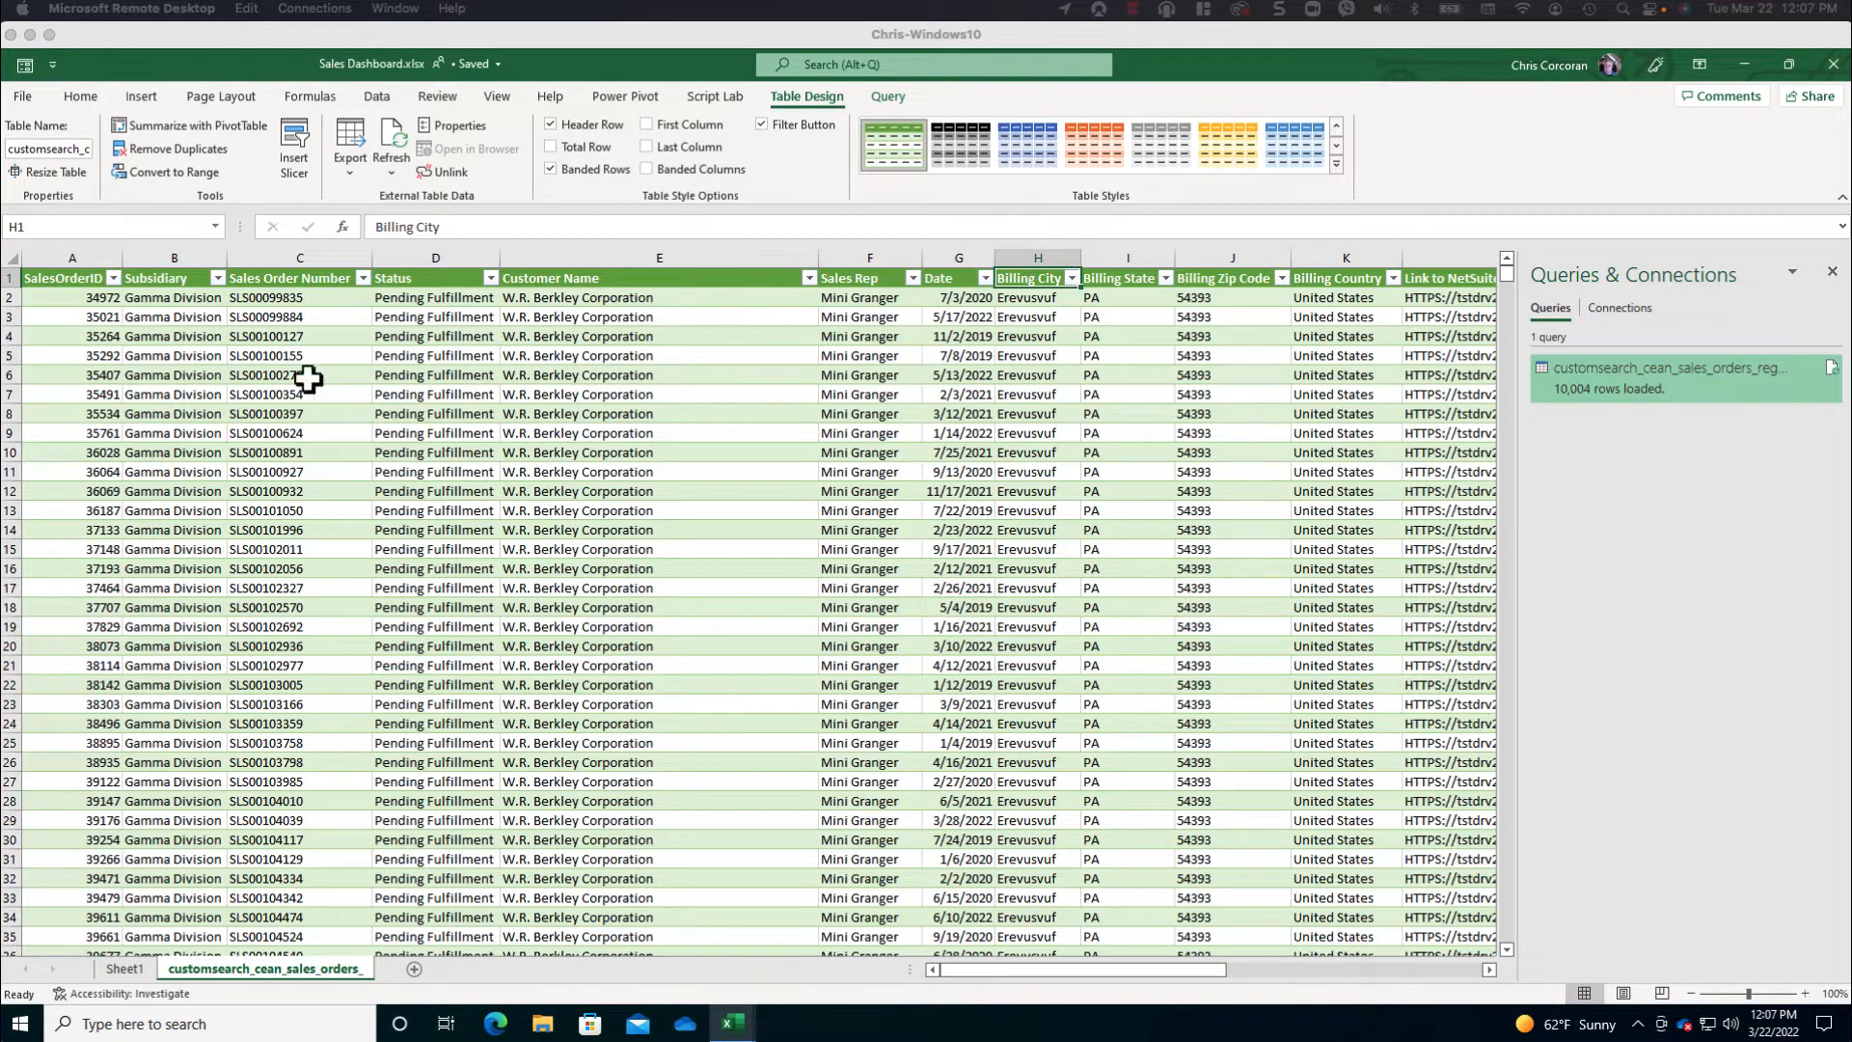
click(149, 97)
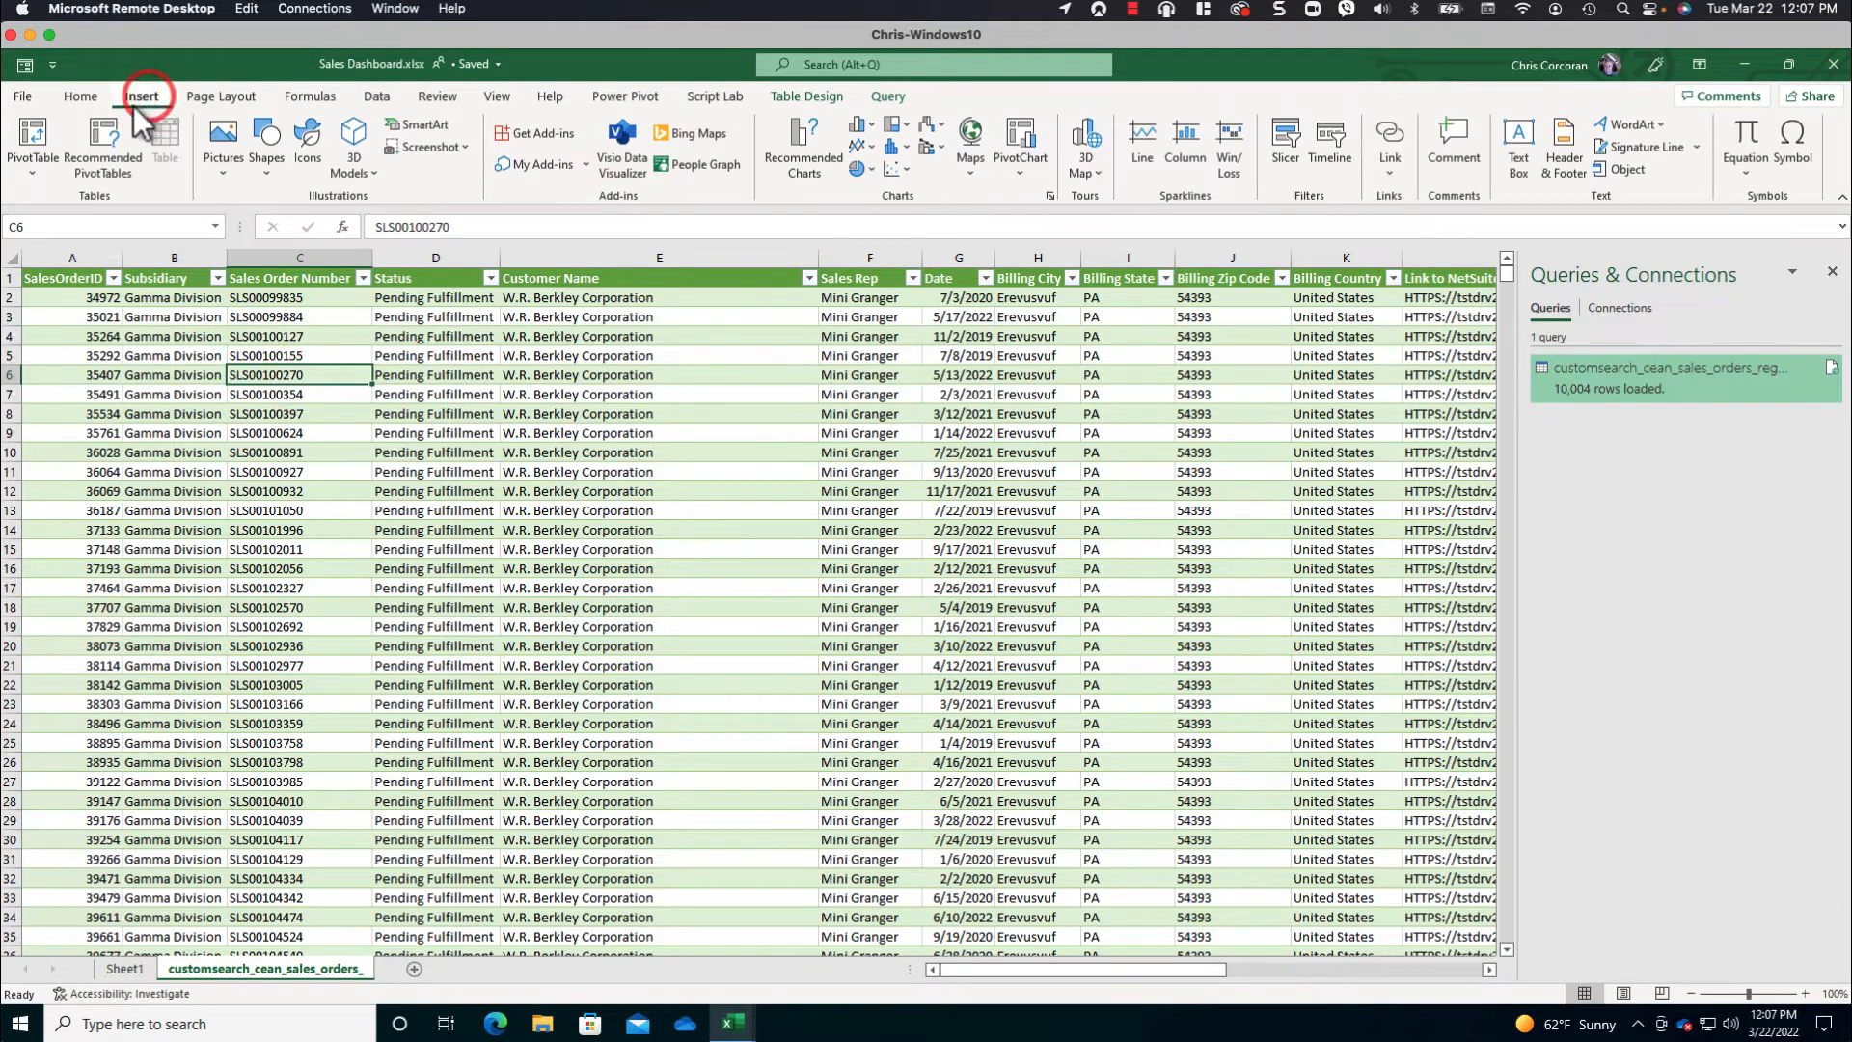
click(31, 153)
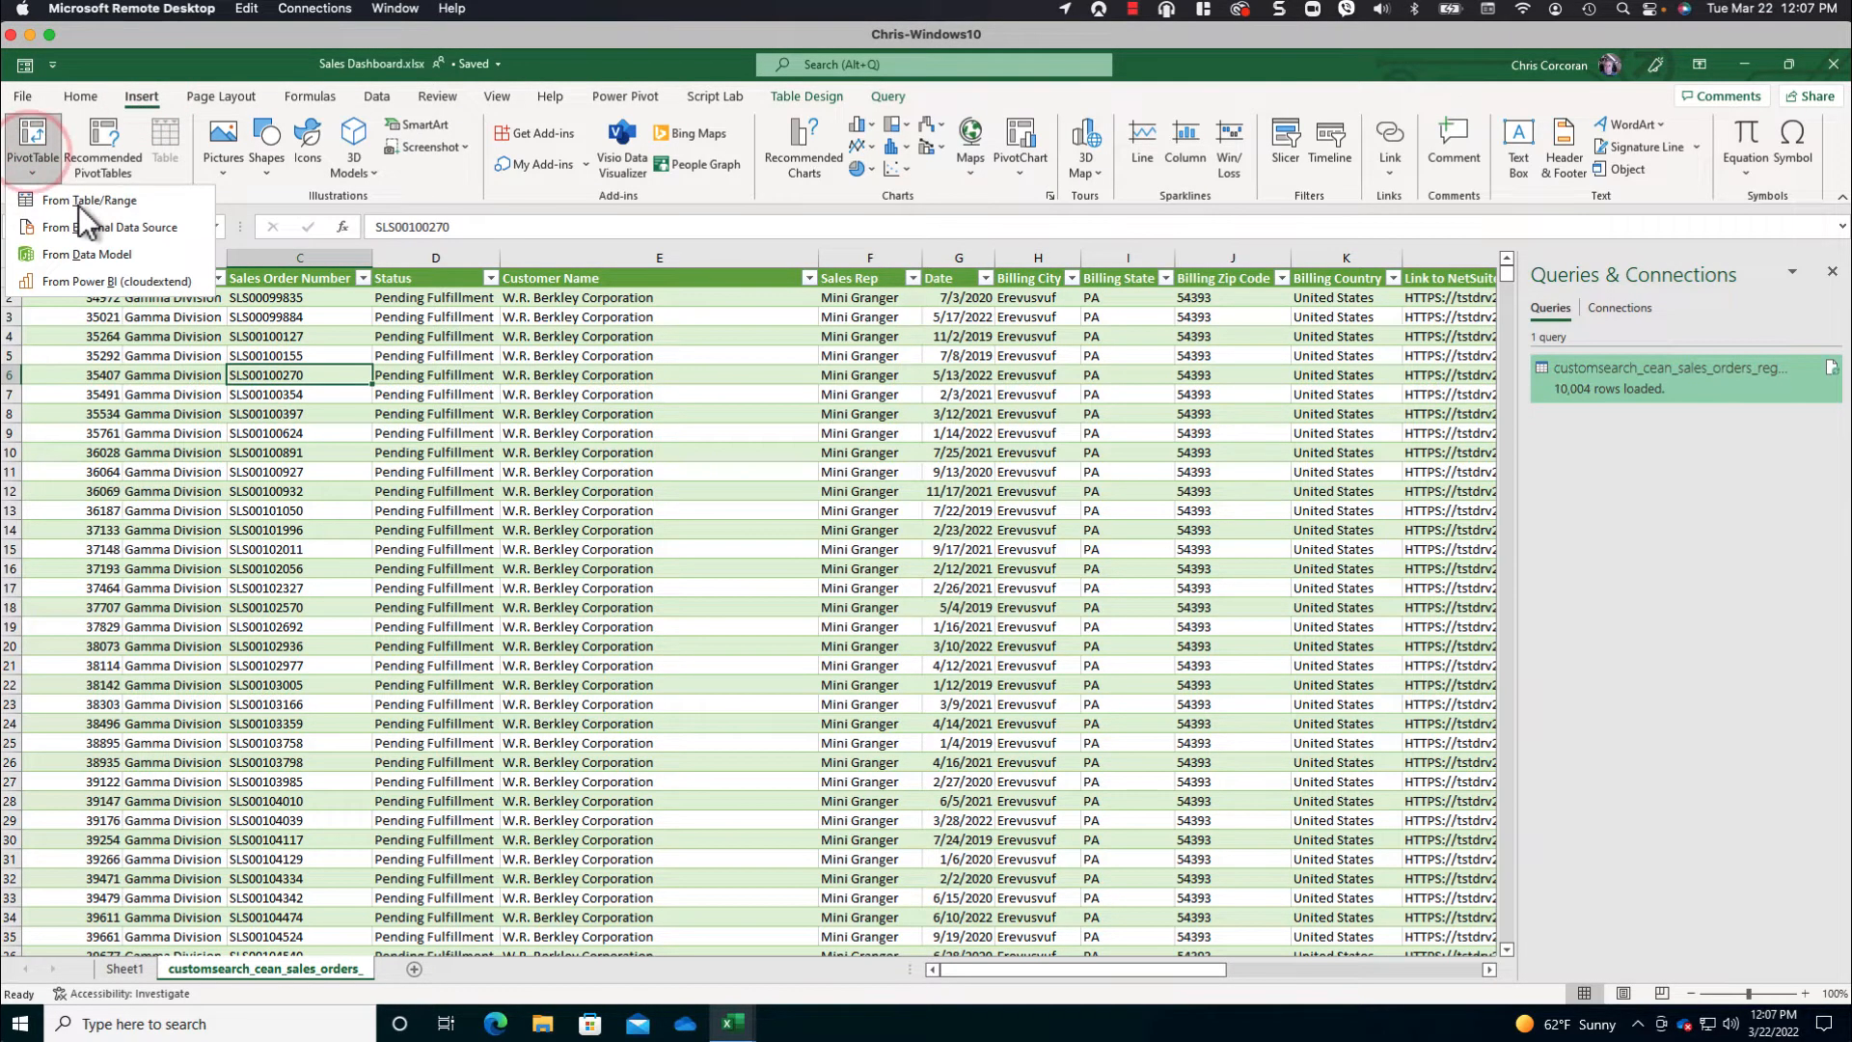
click(75, 200)
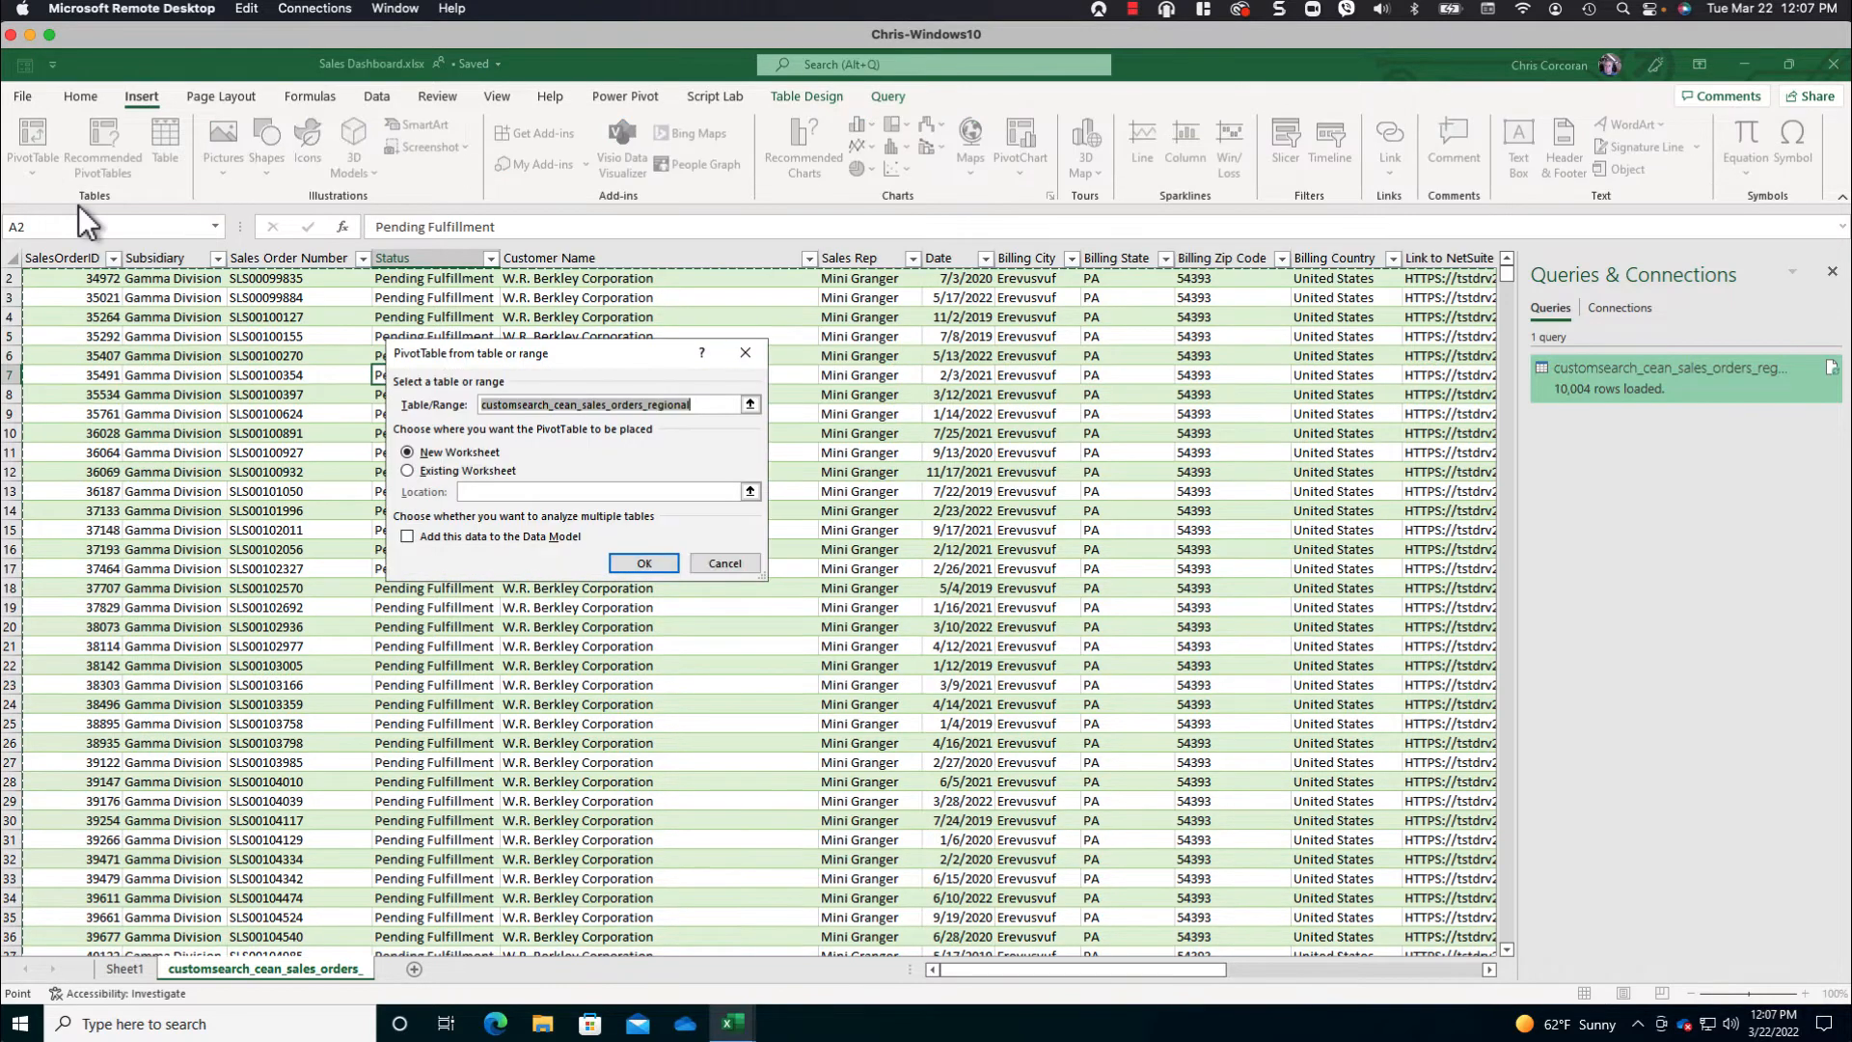
click(408, 536)
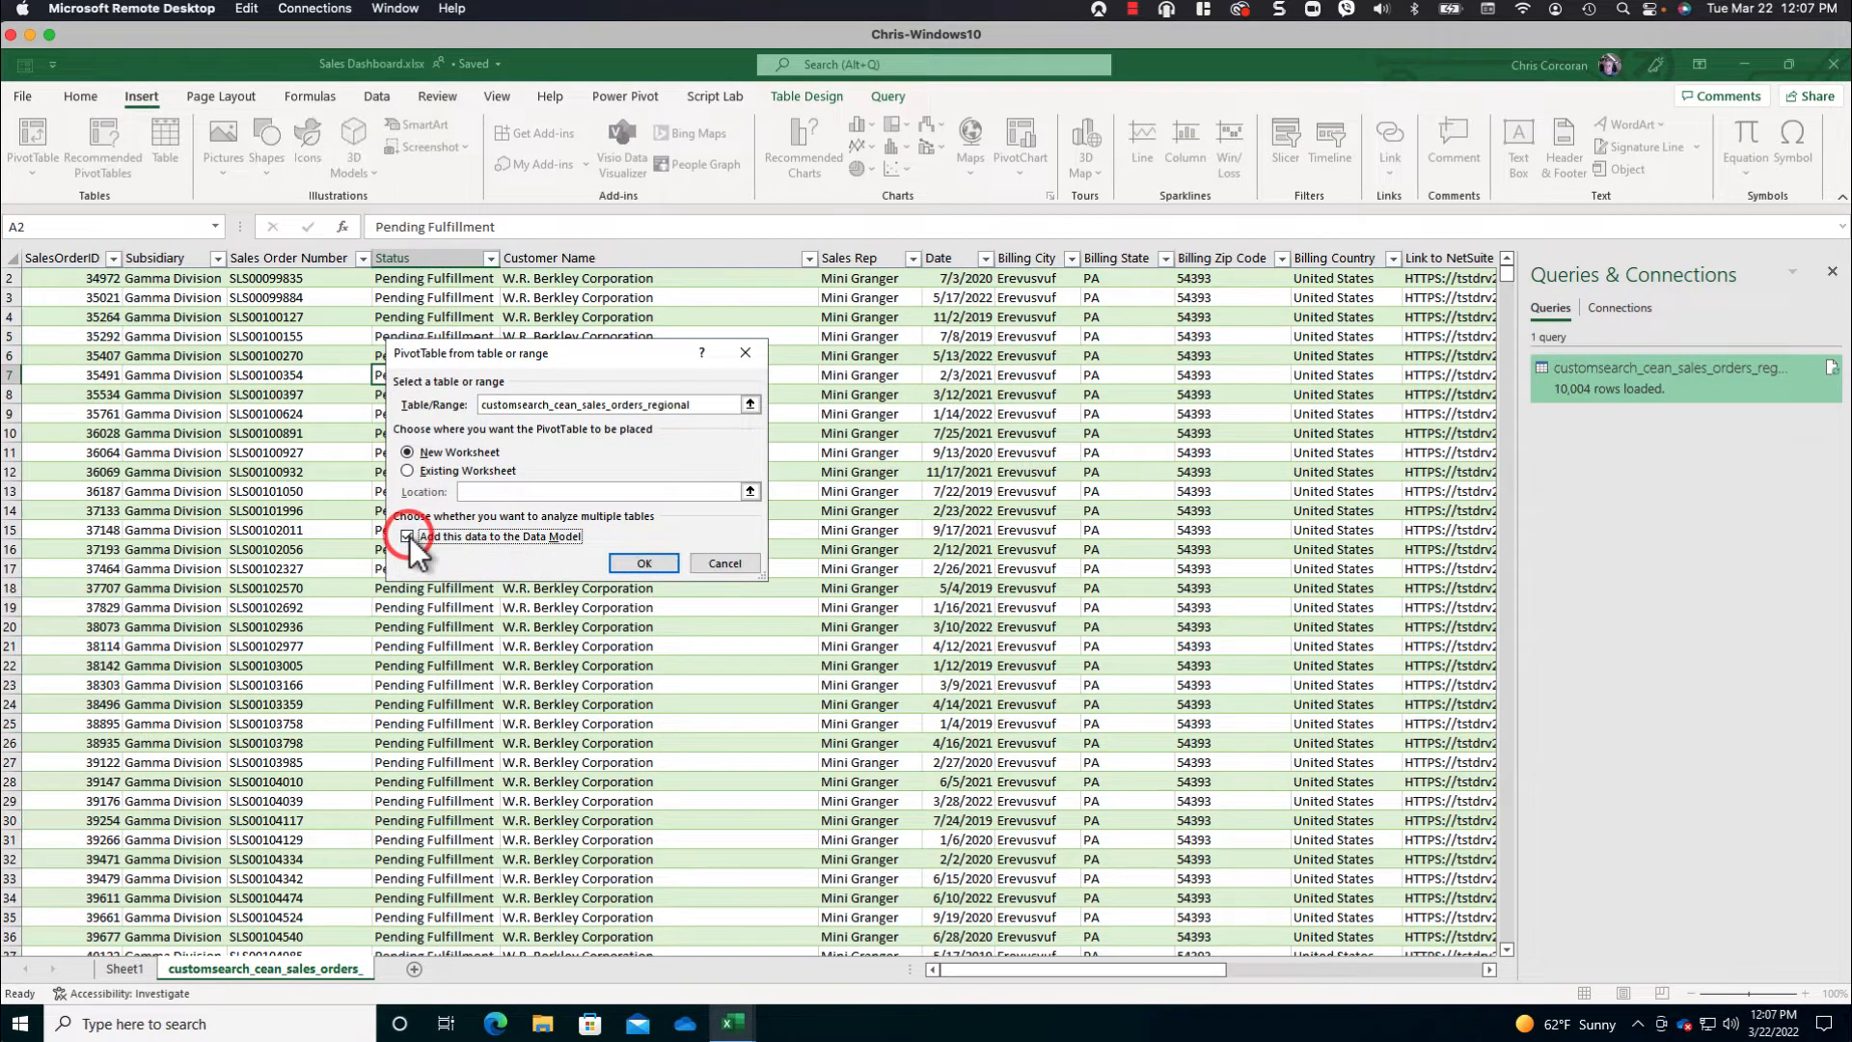
click(654, 564)
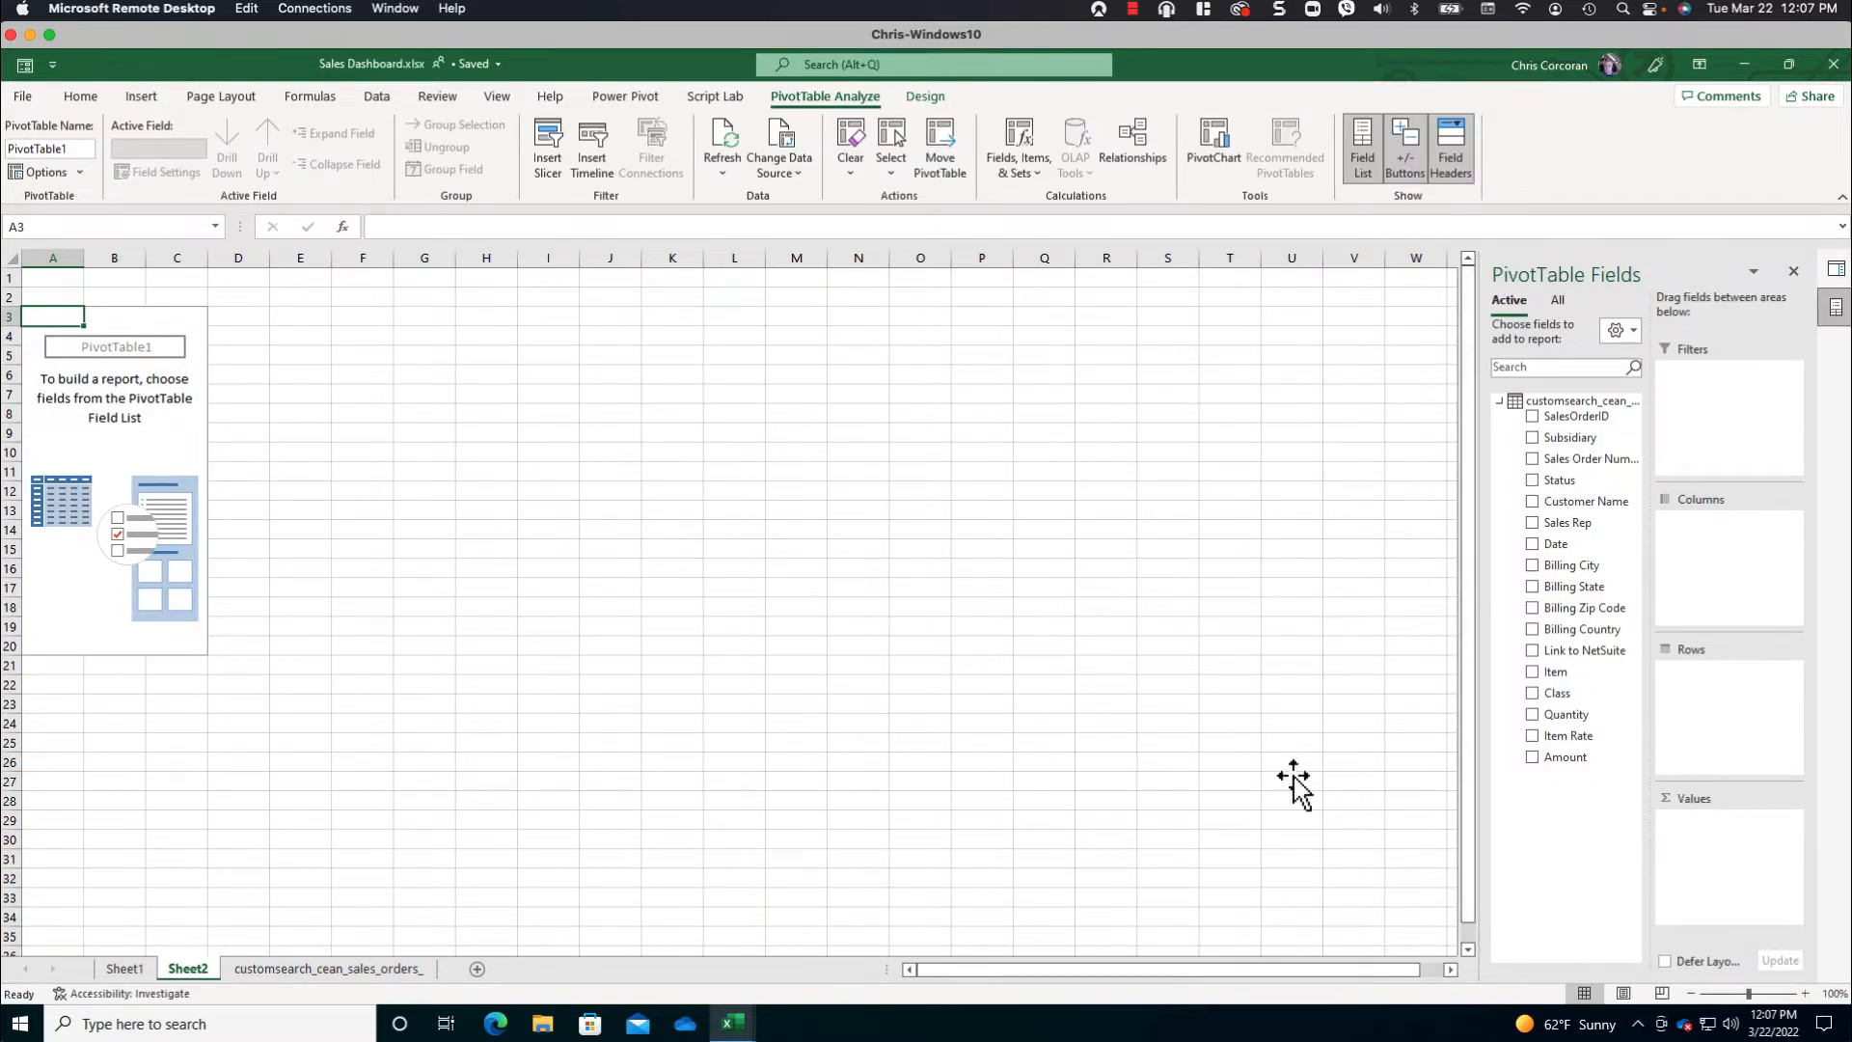
- Add the Date field to the PivotTable's columns and undo its automatic grouping by year, quarter and month
click(1532, 546)
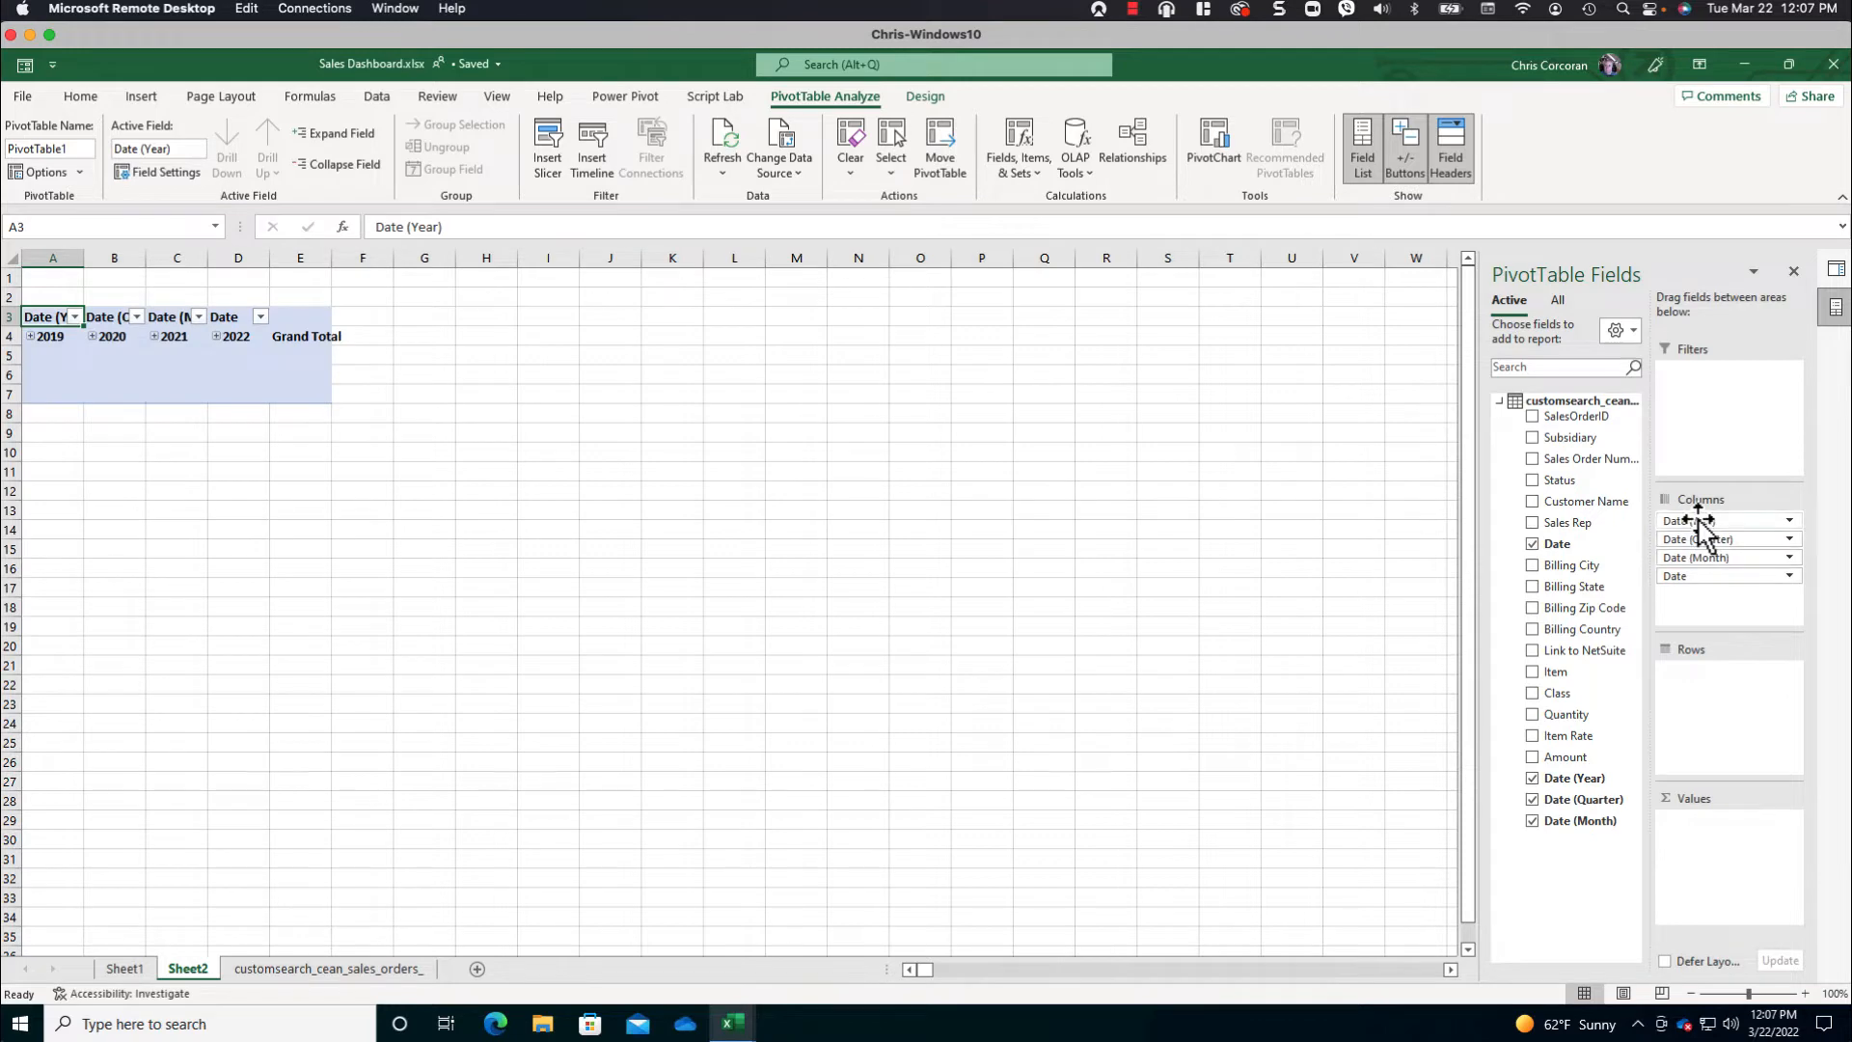
key(ctrl+z)
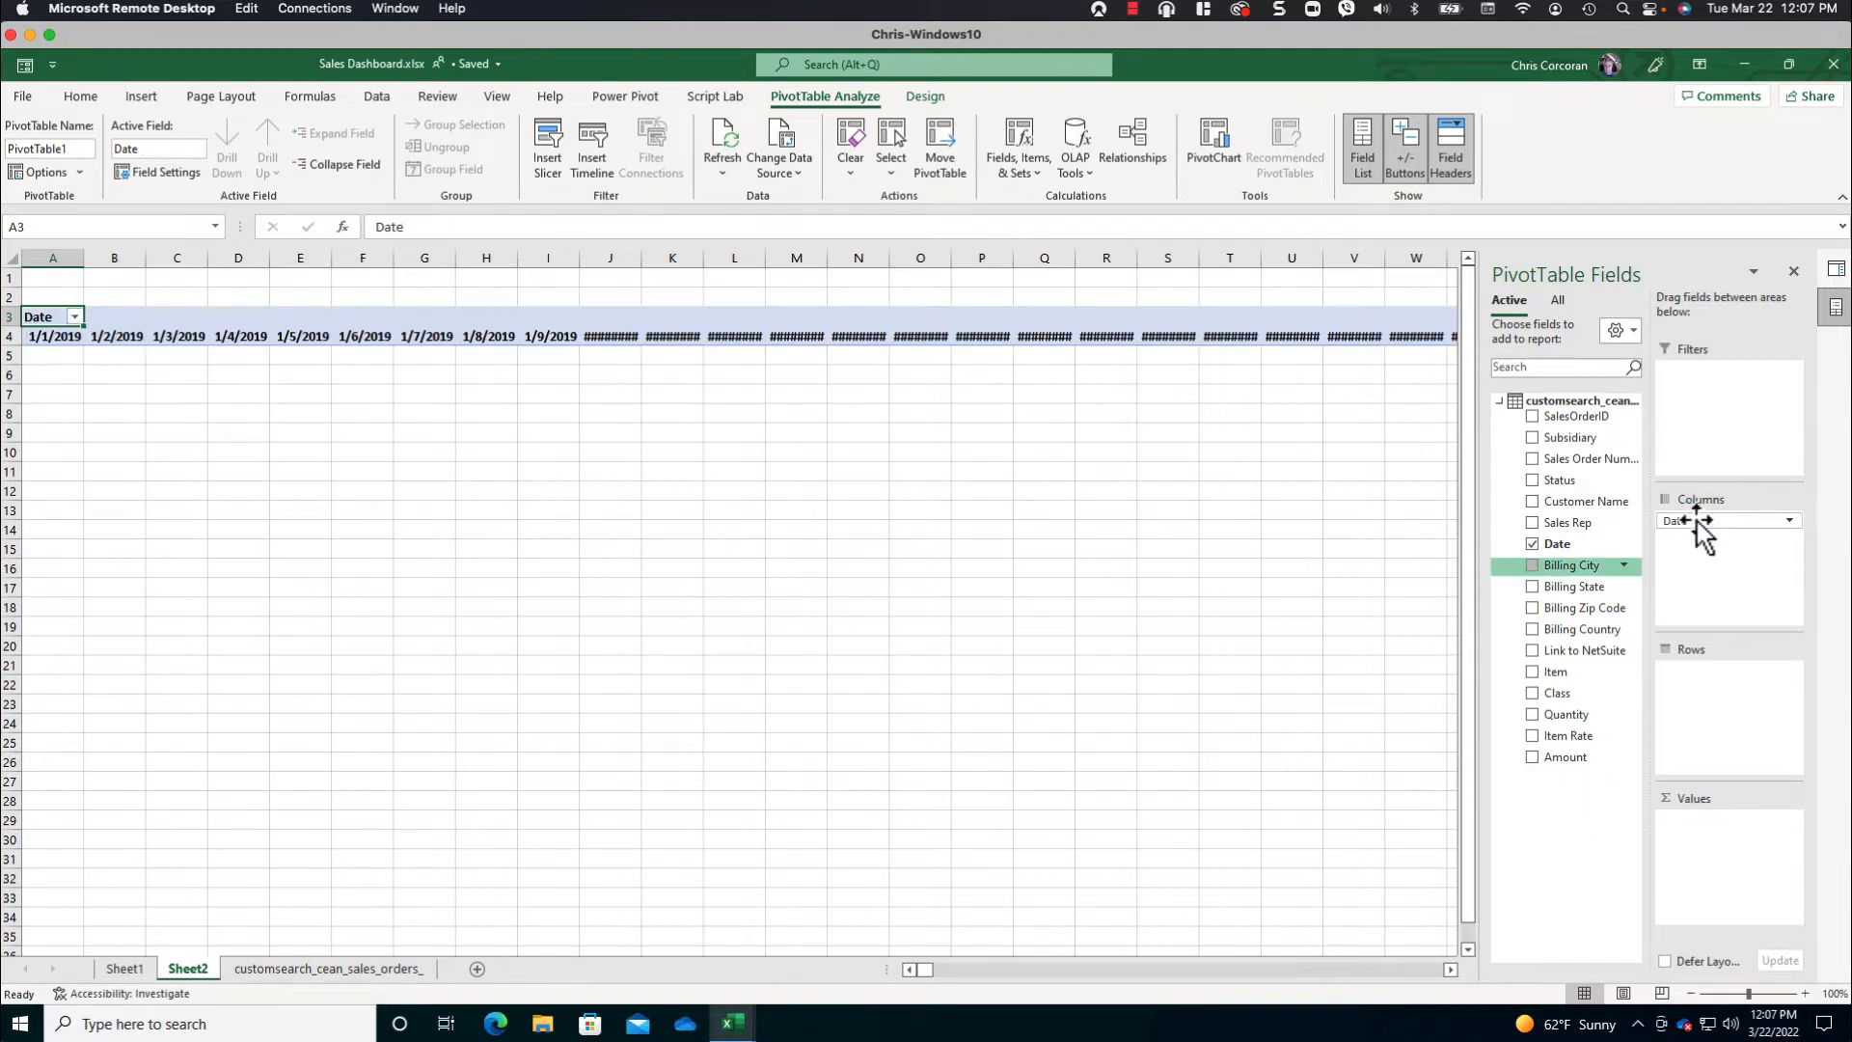
- Undo placing Date in columns and build the PivotTable with Date (Year) and Date (Quarter) as rows and the sum of Amount as values
key(ctrl+z)
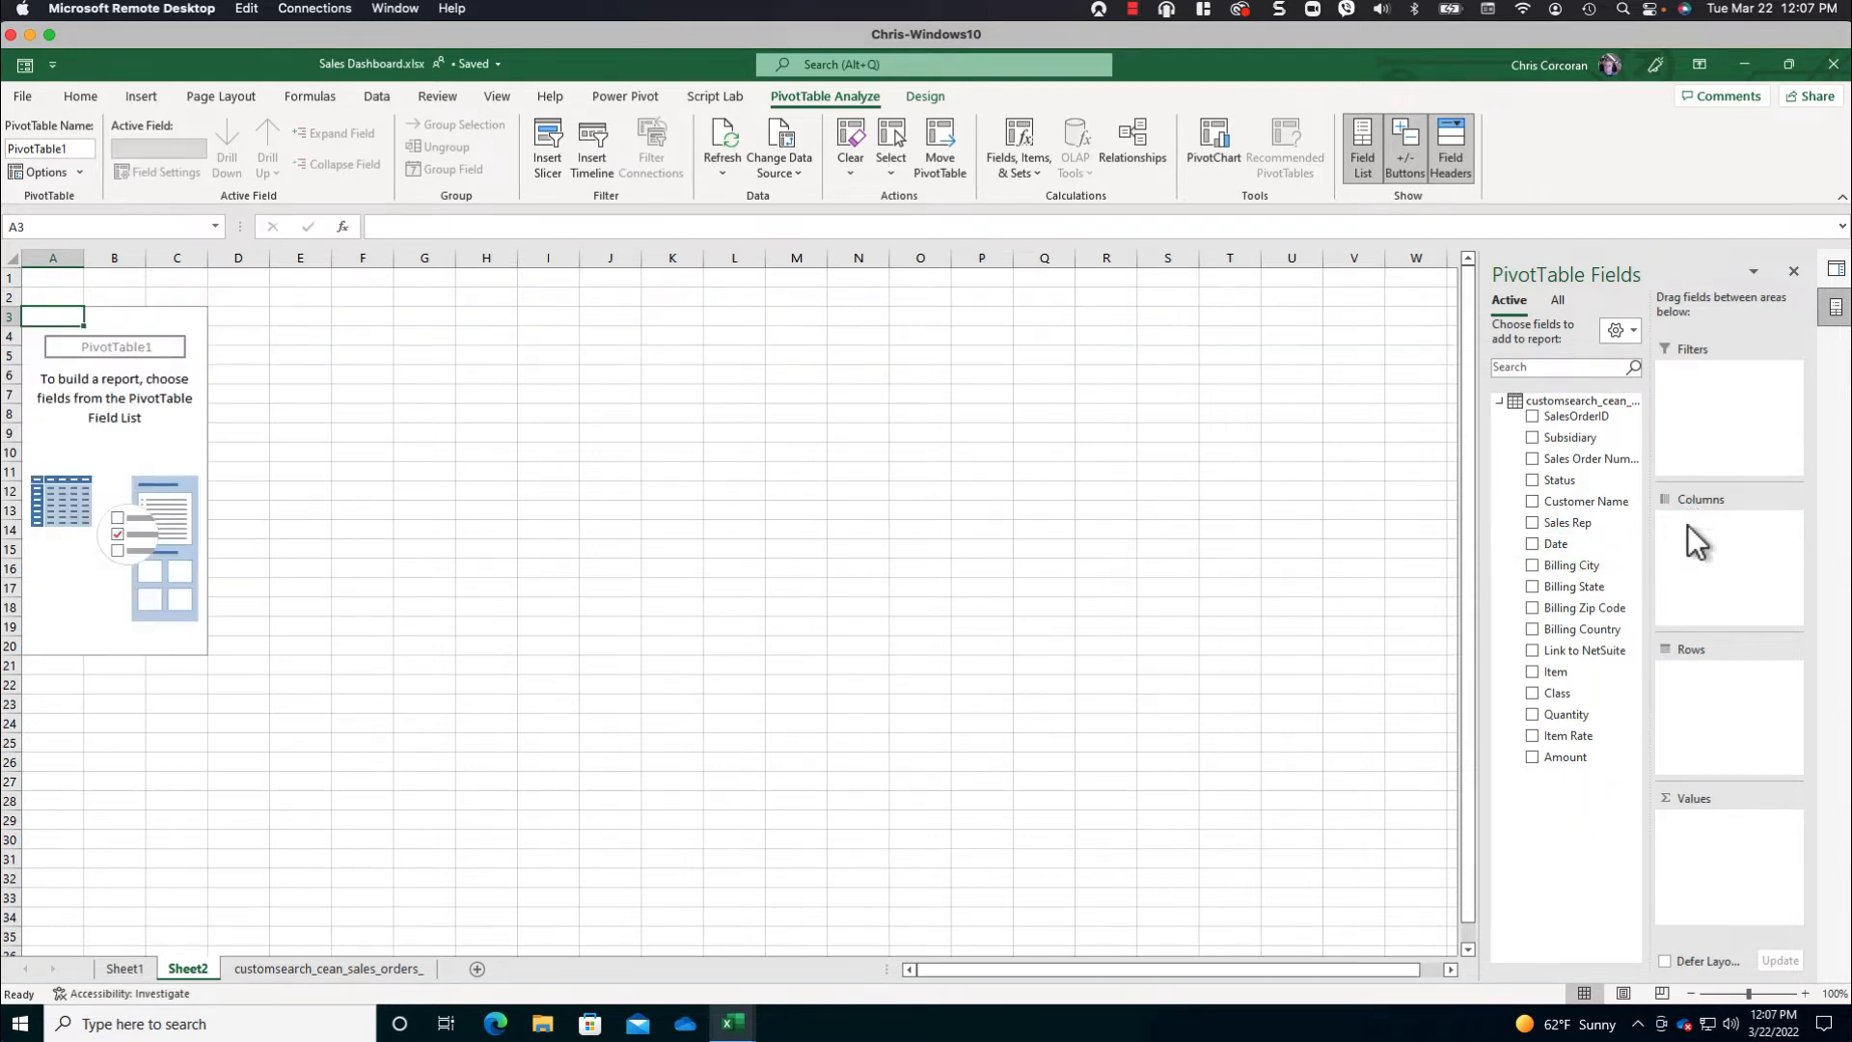
drag(1543, 543, 1699, 669)
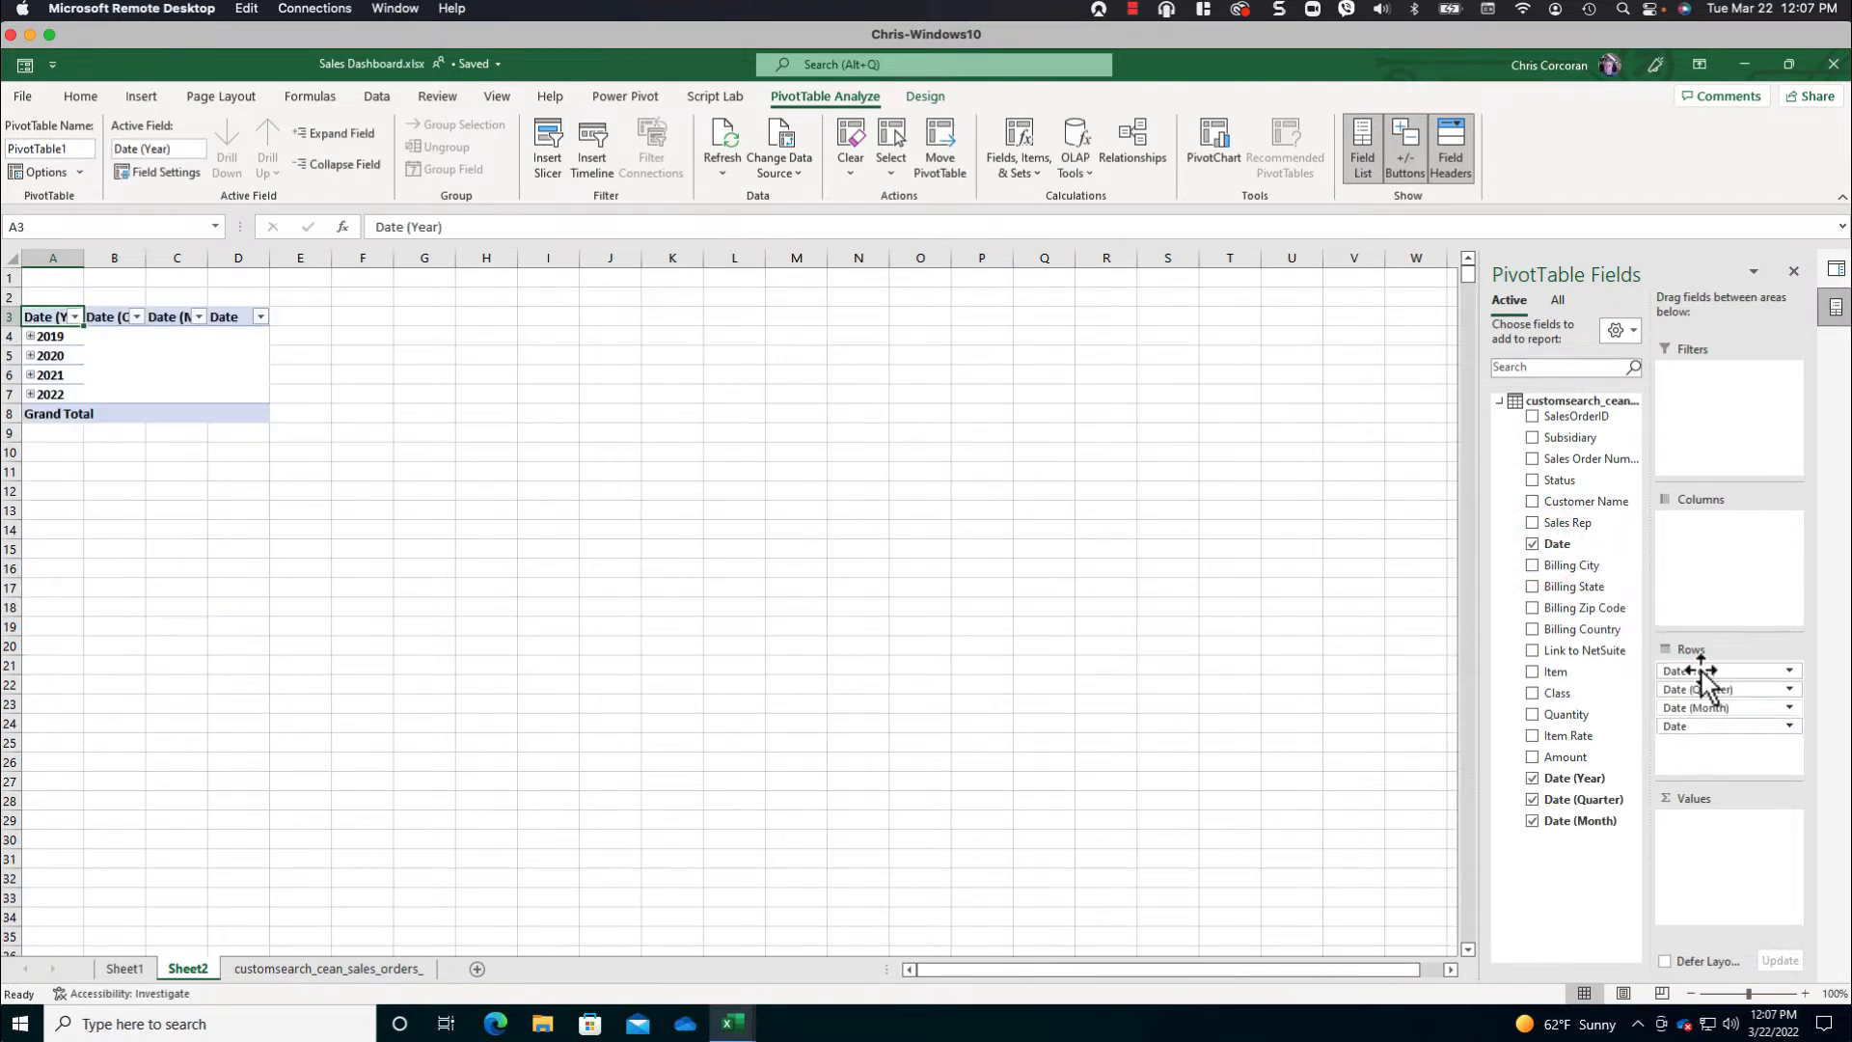
drag(1769, 705, 1391, 669)
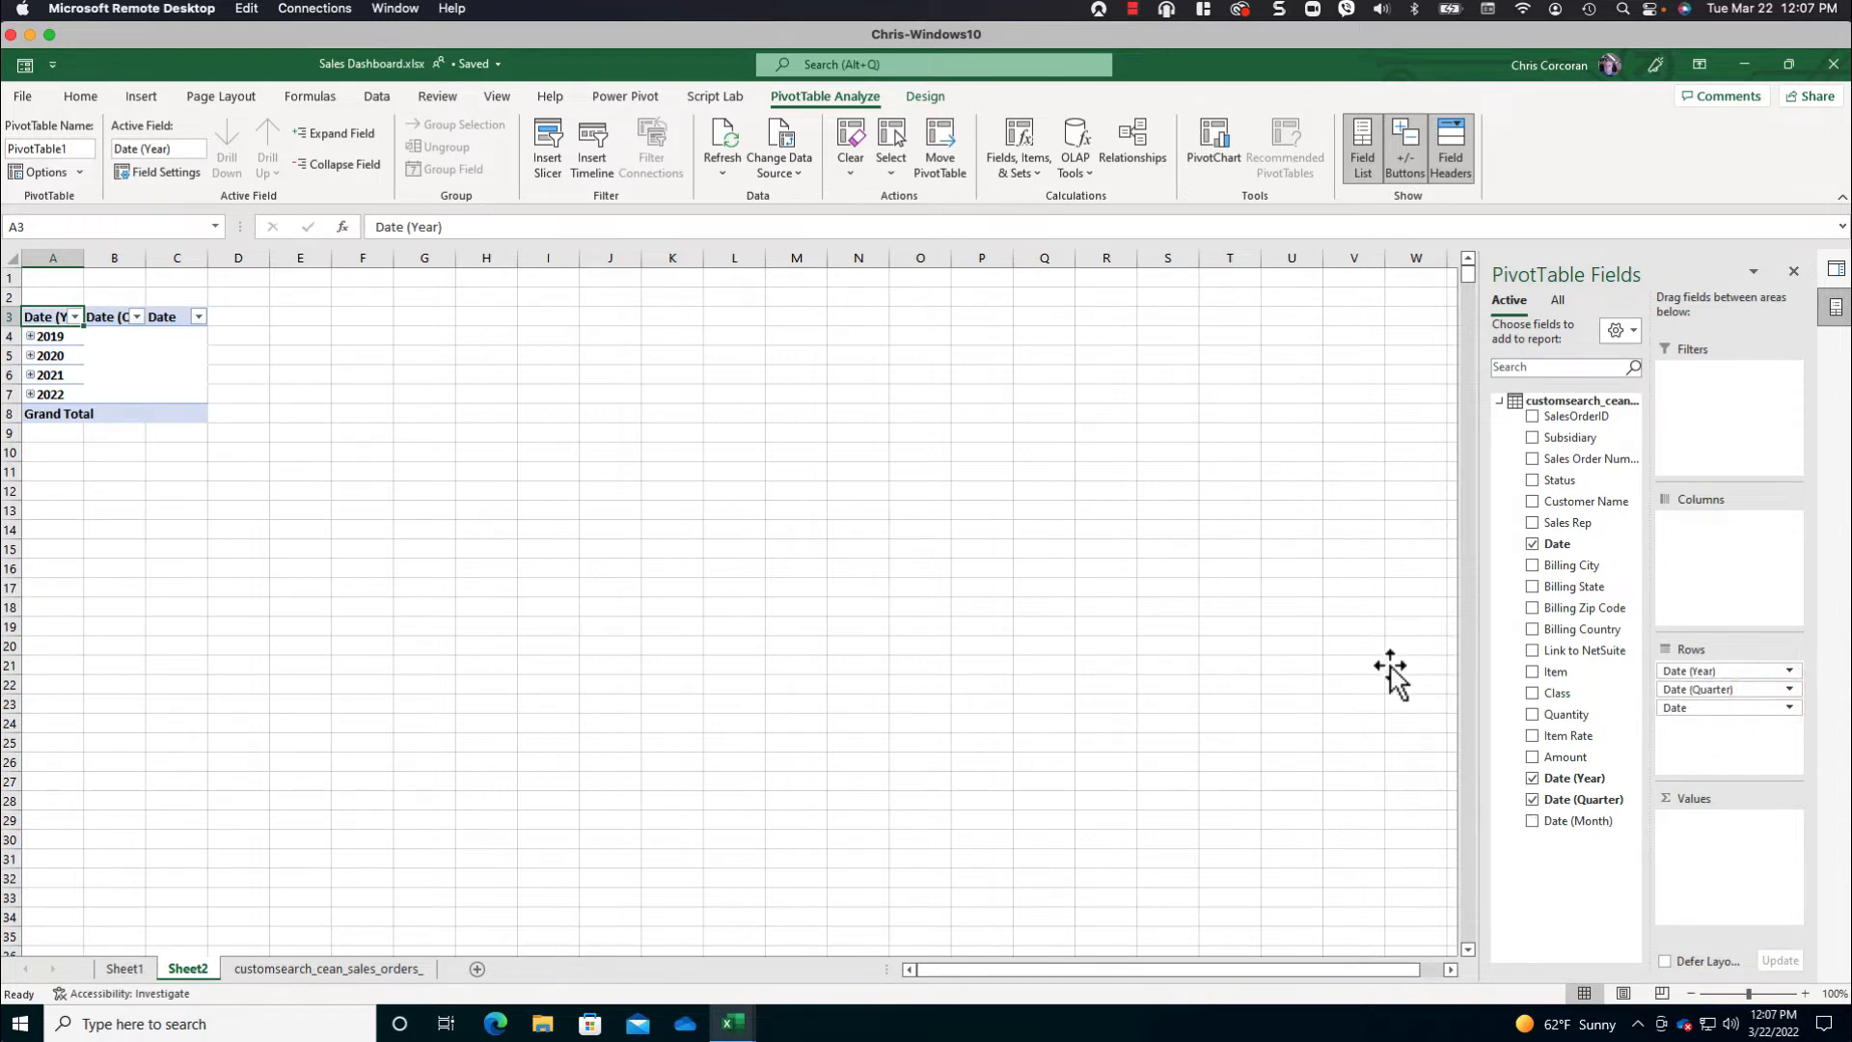
drag(1727, 707, 1405, 675)
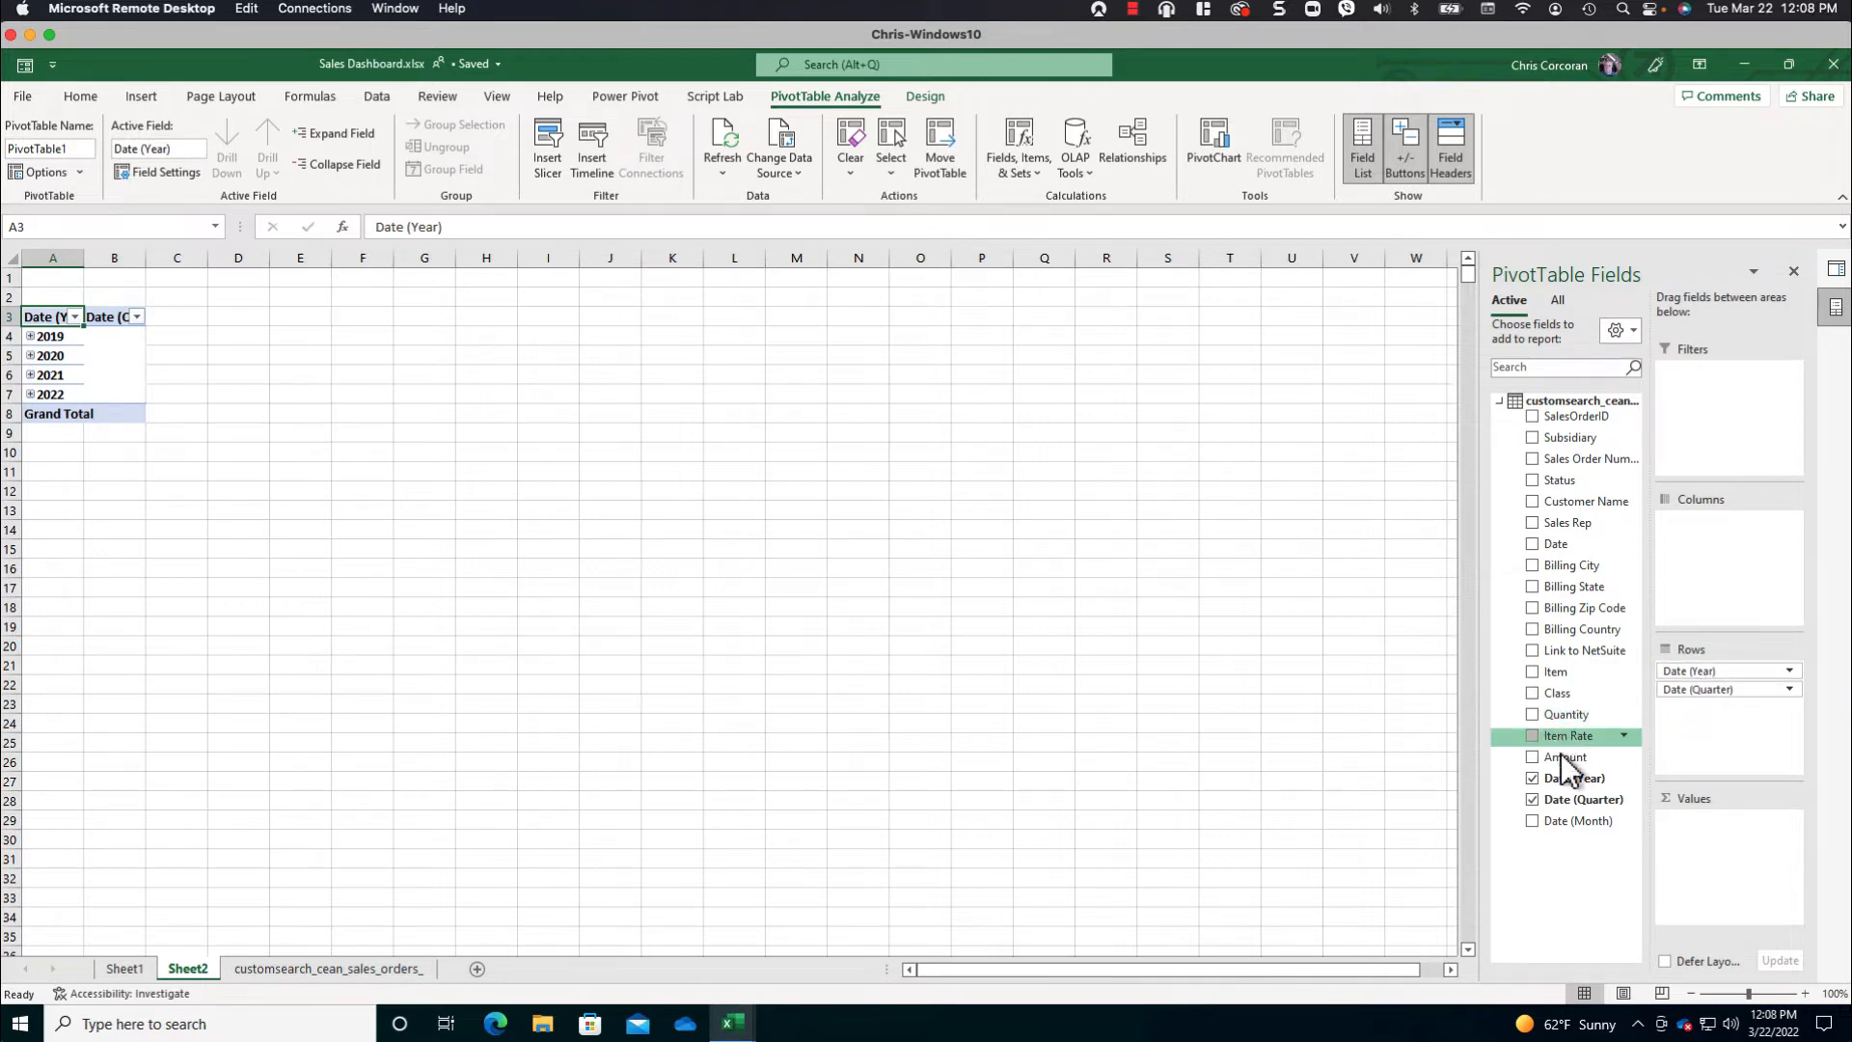
drag(1564, 762, 1722, 861)
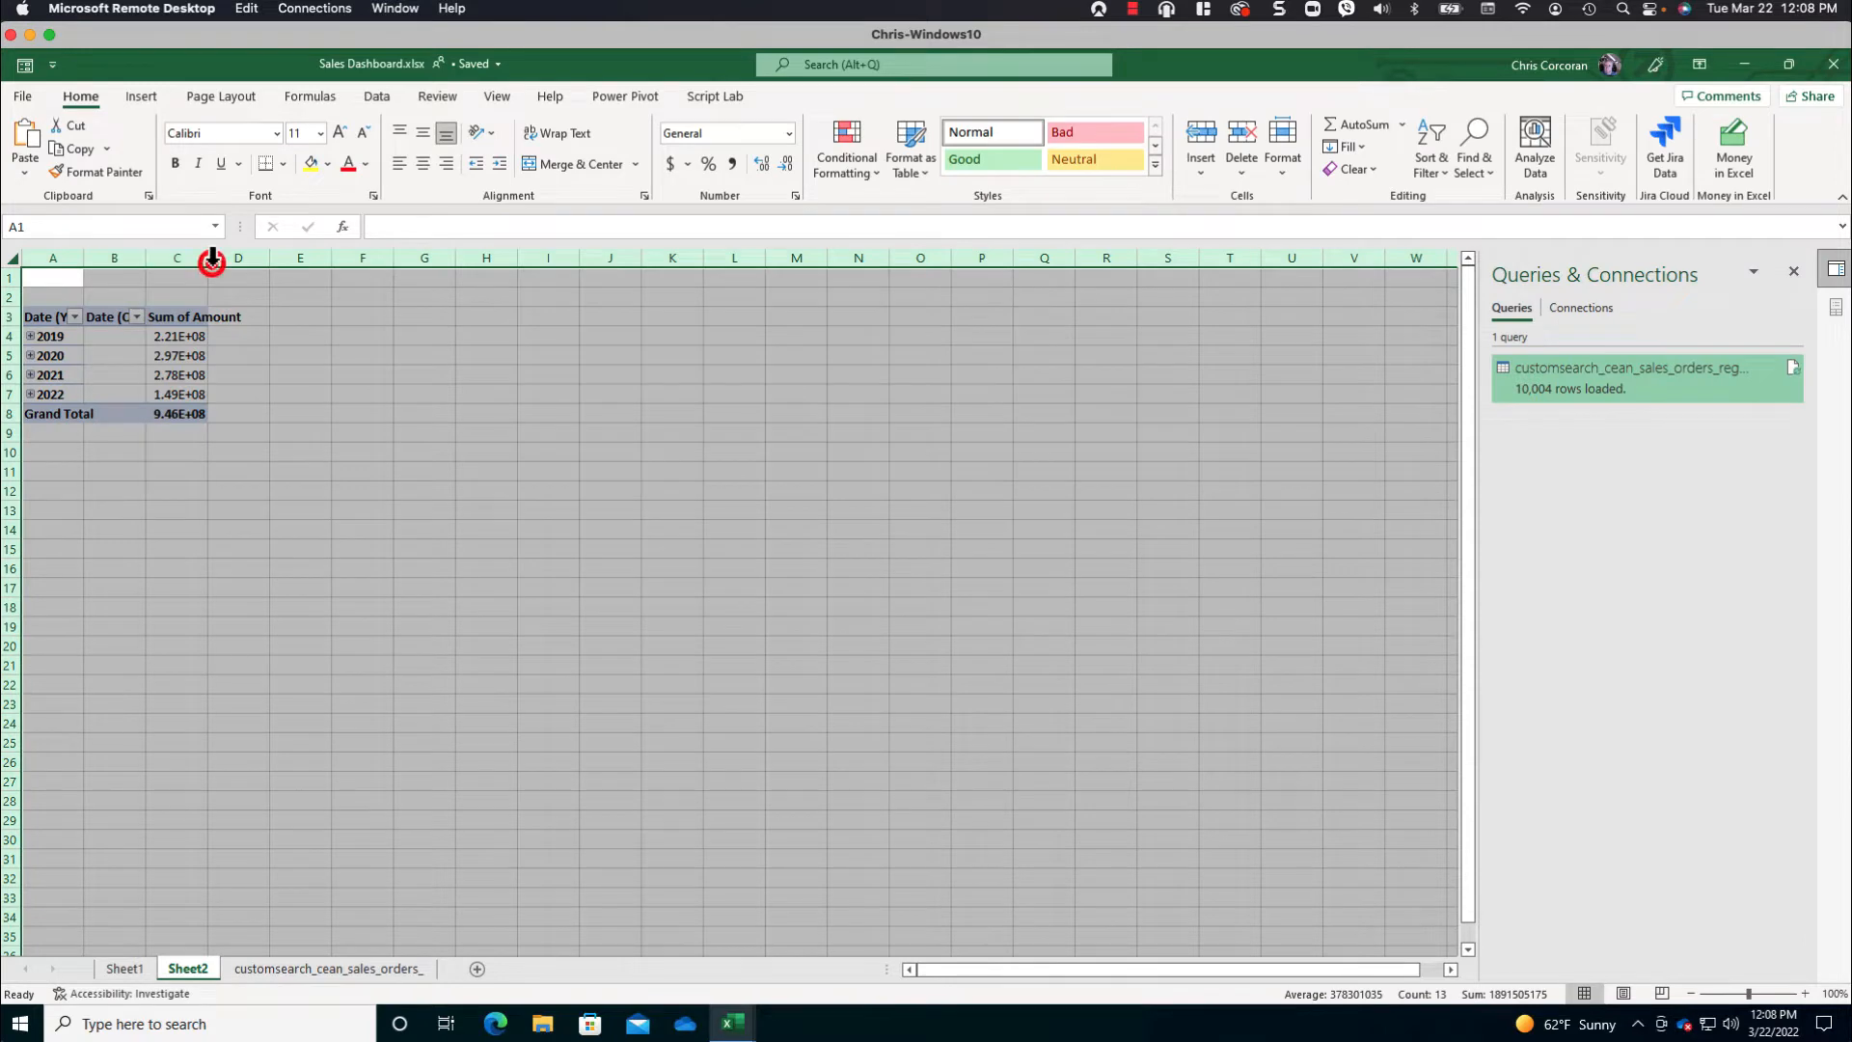
- Format the Sum of Amount values as Currency with the $ symbol and 0 decimal places
right_click(283, 336)
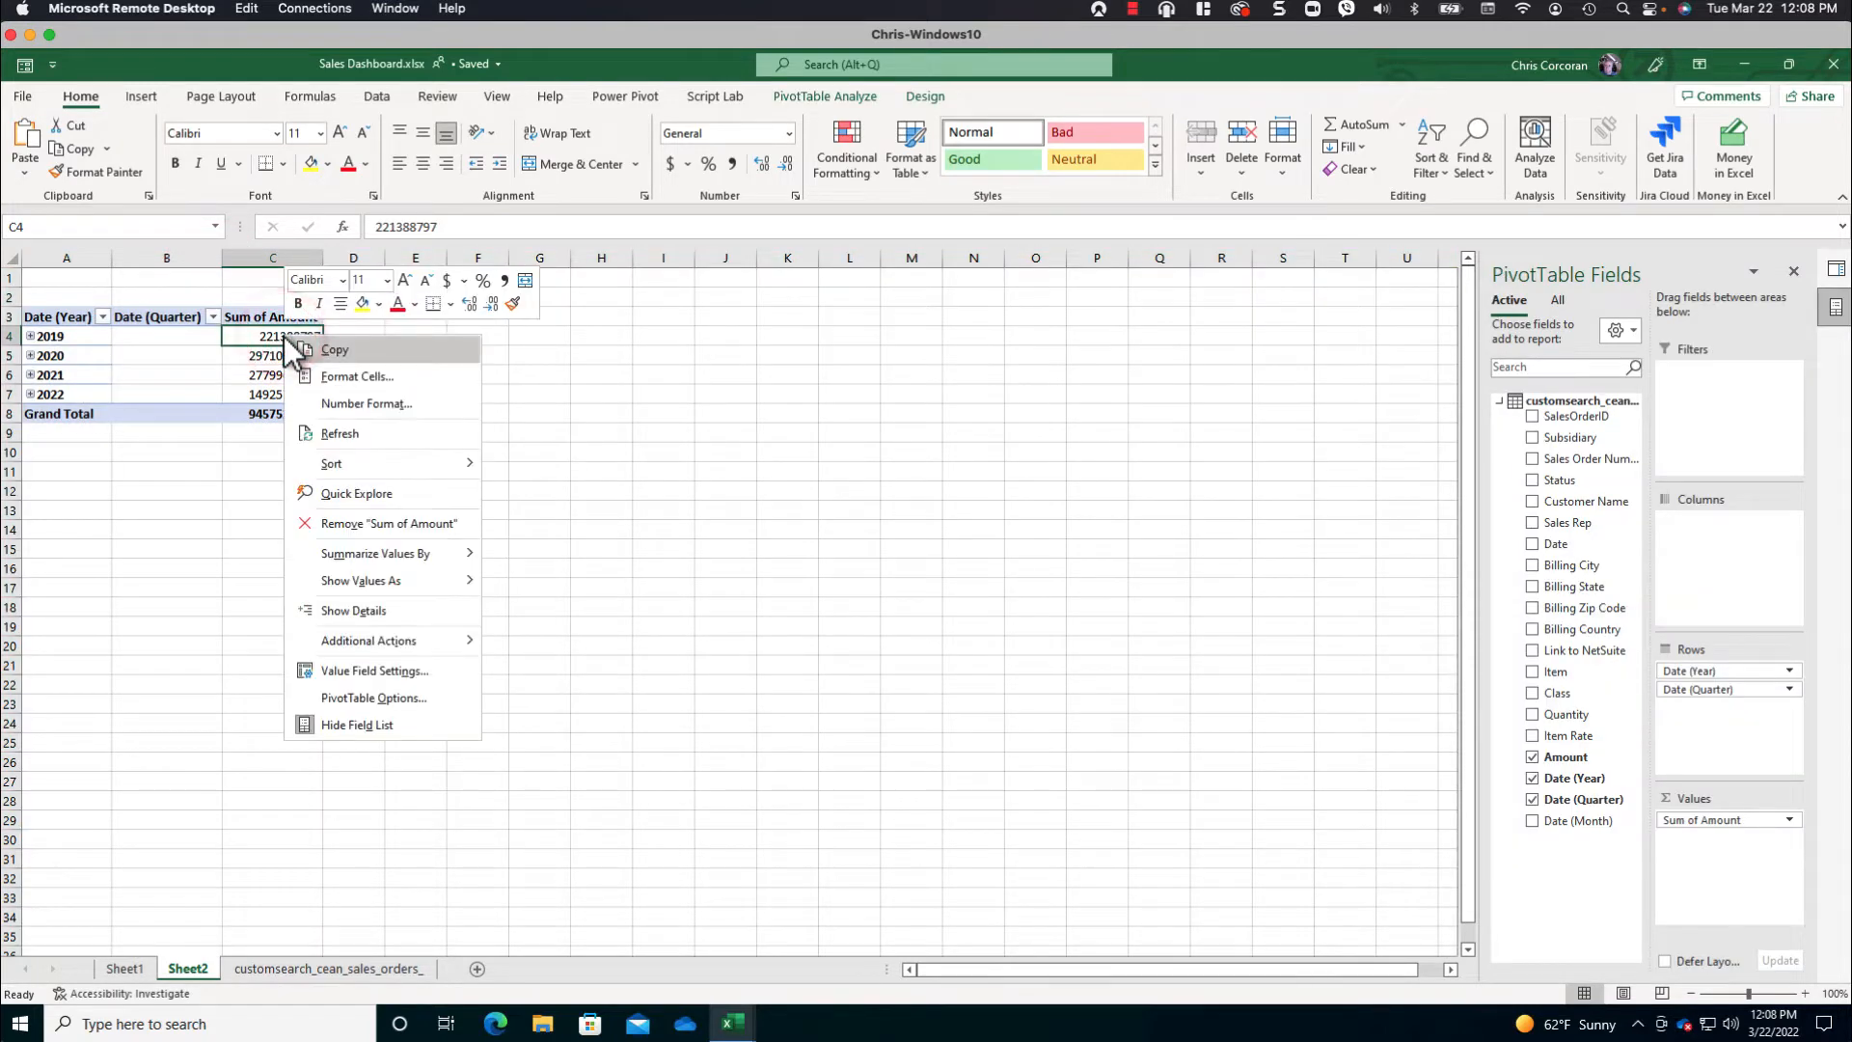
key(Down)
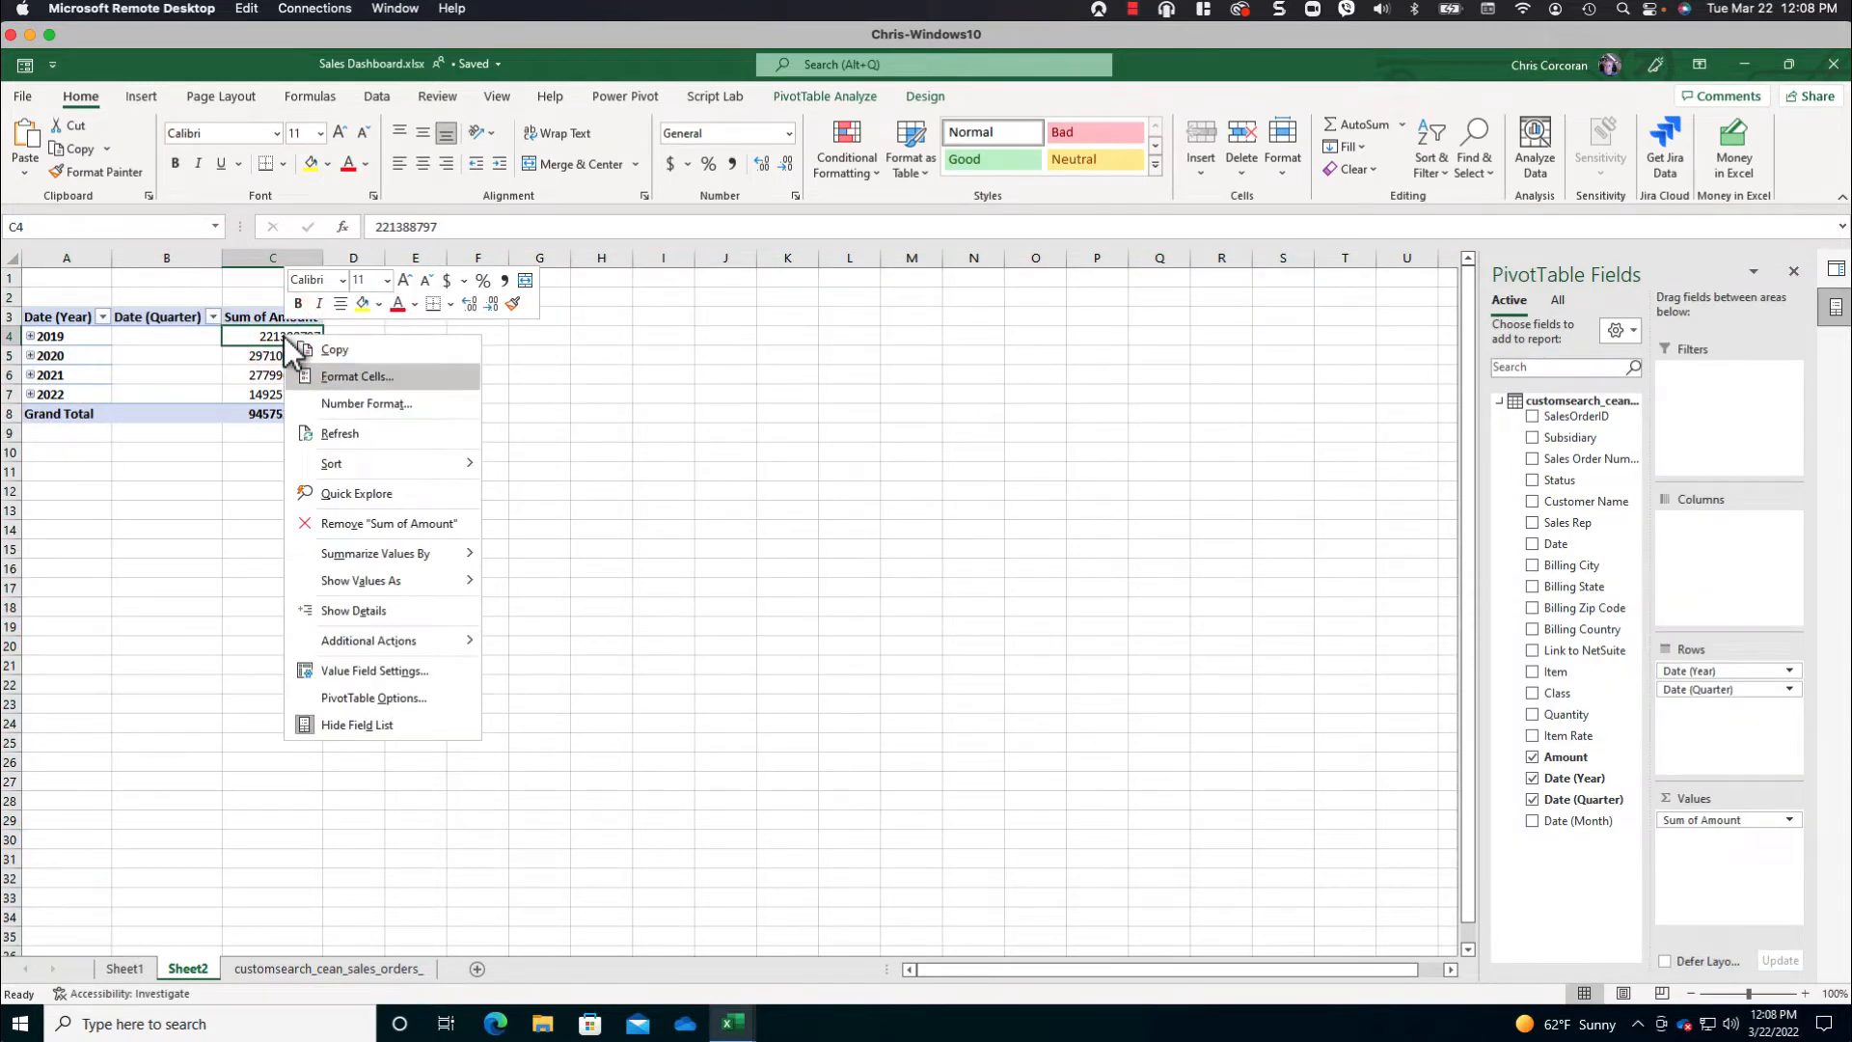
click(361, 407)
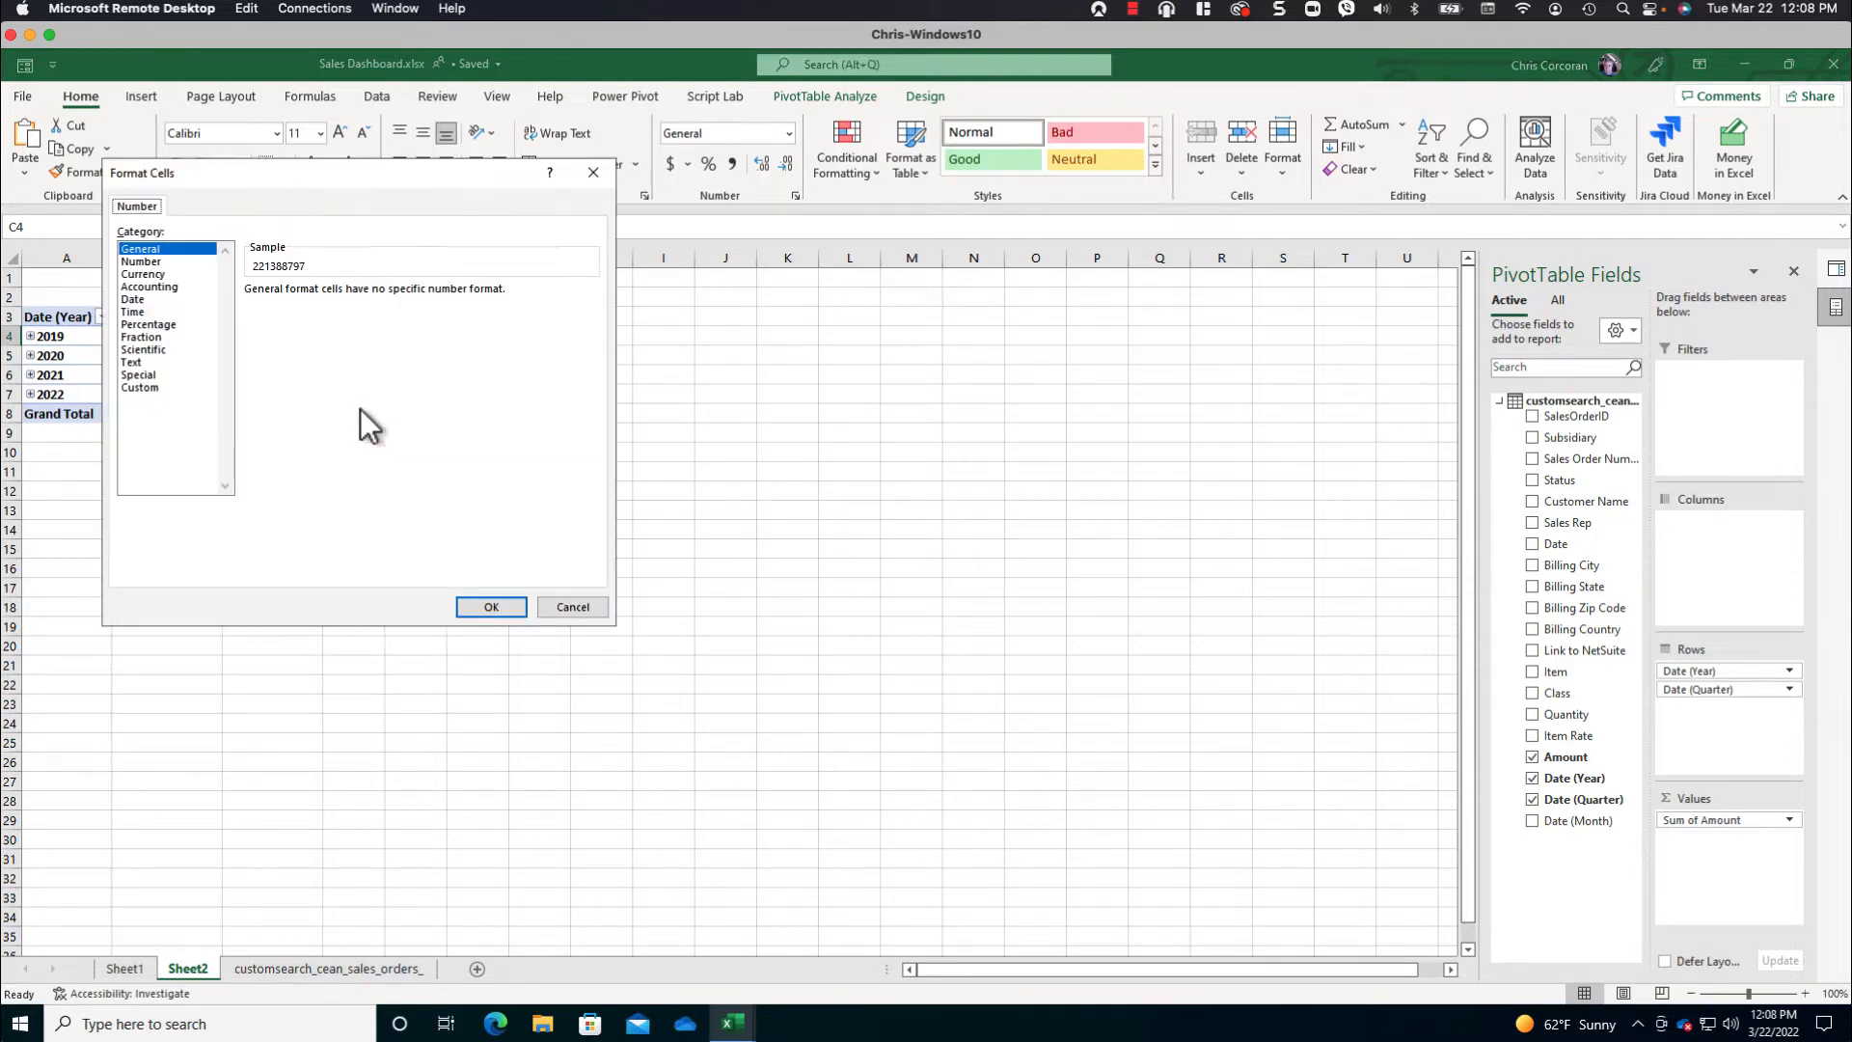
click(162, 274)
double_click(377, 296)
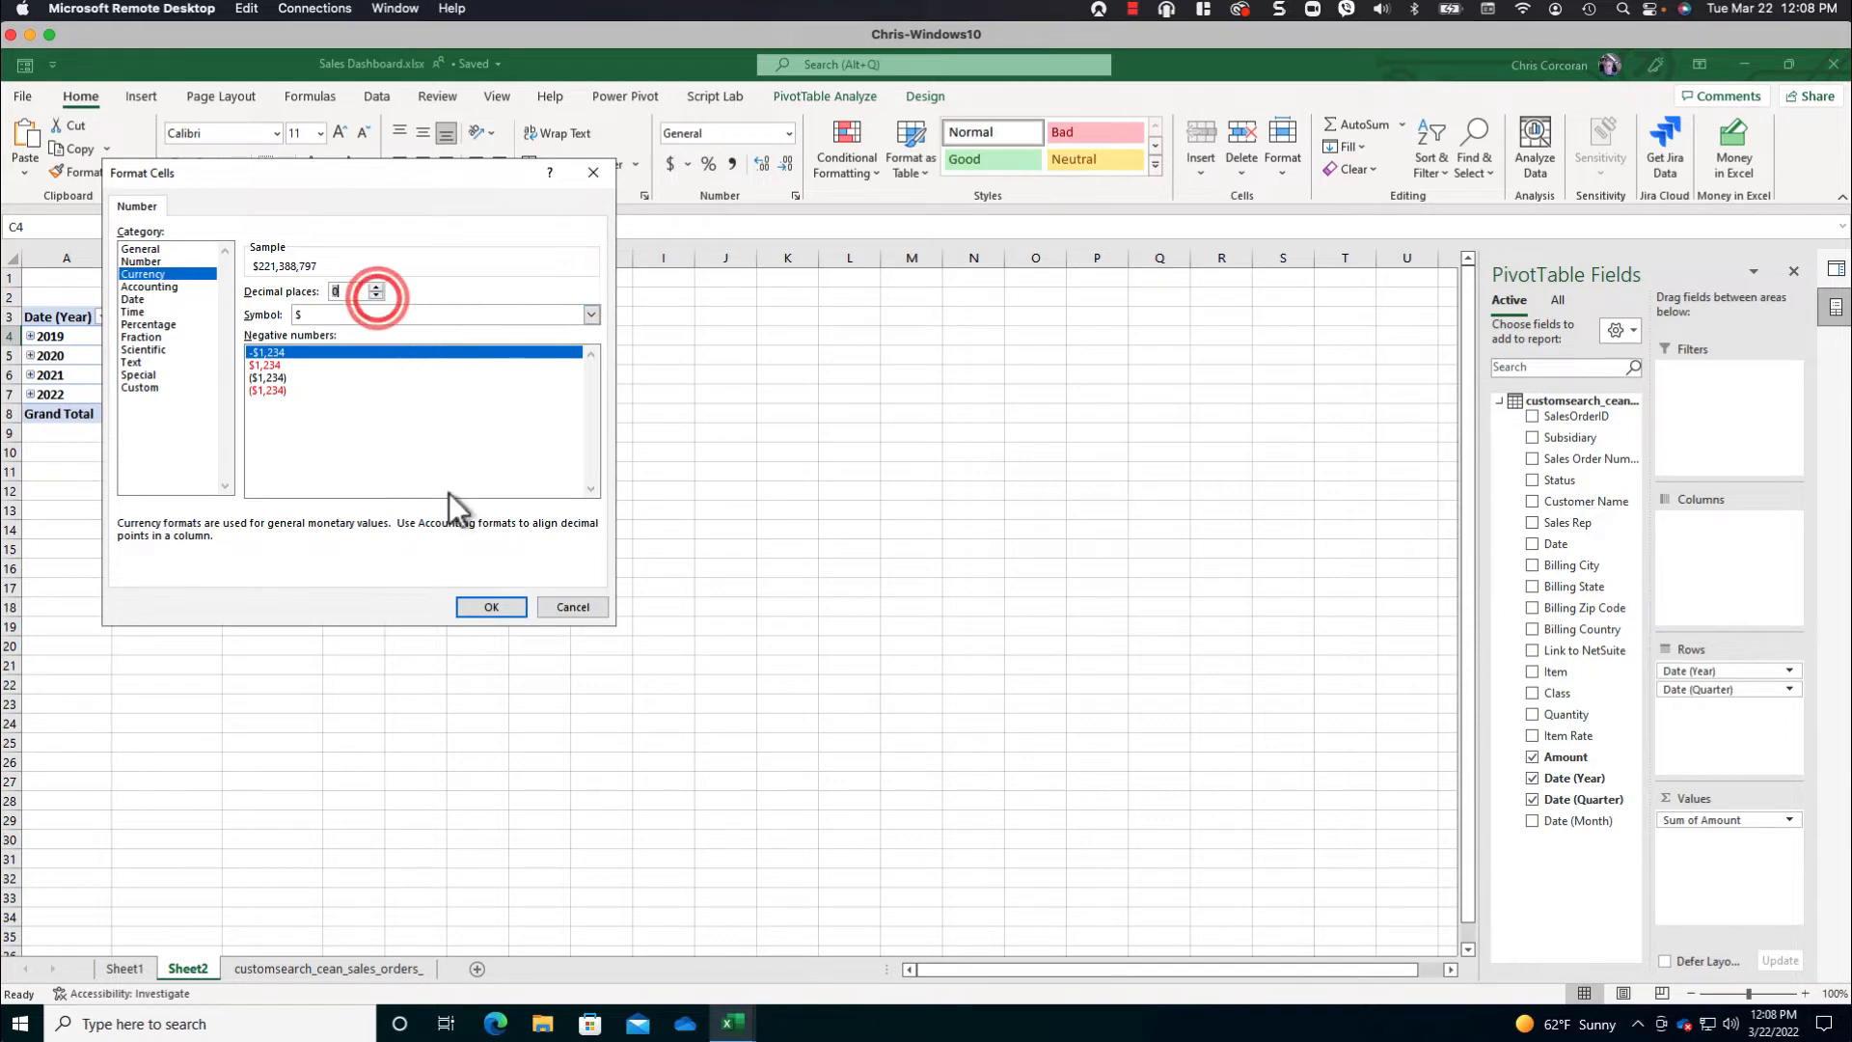
click(491, 607)
- Expand the whole Date (Year) field in the PivotTable so each year is broken down by quarter
click(179, 337)
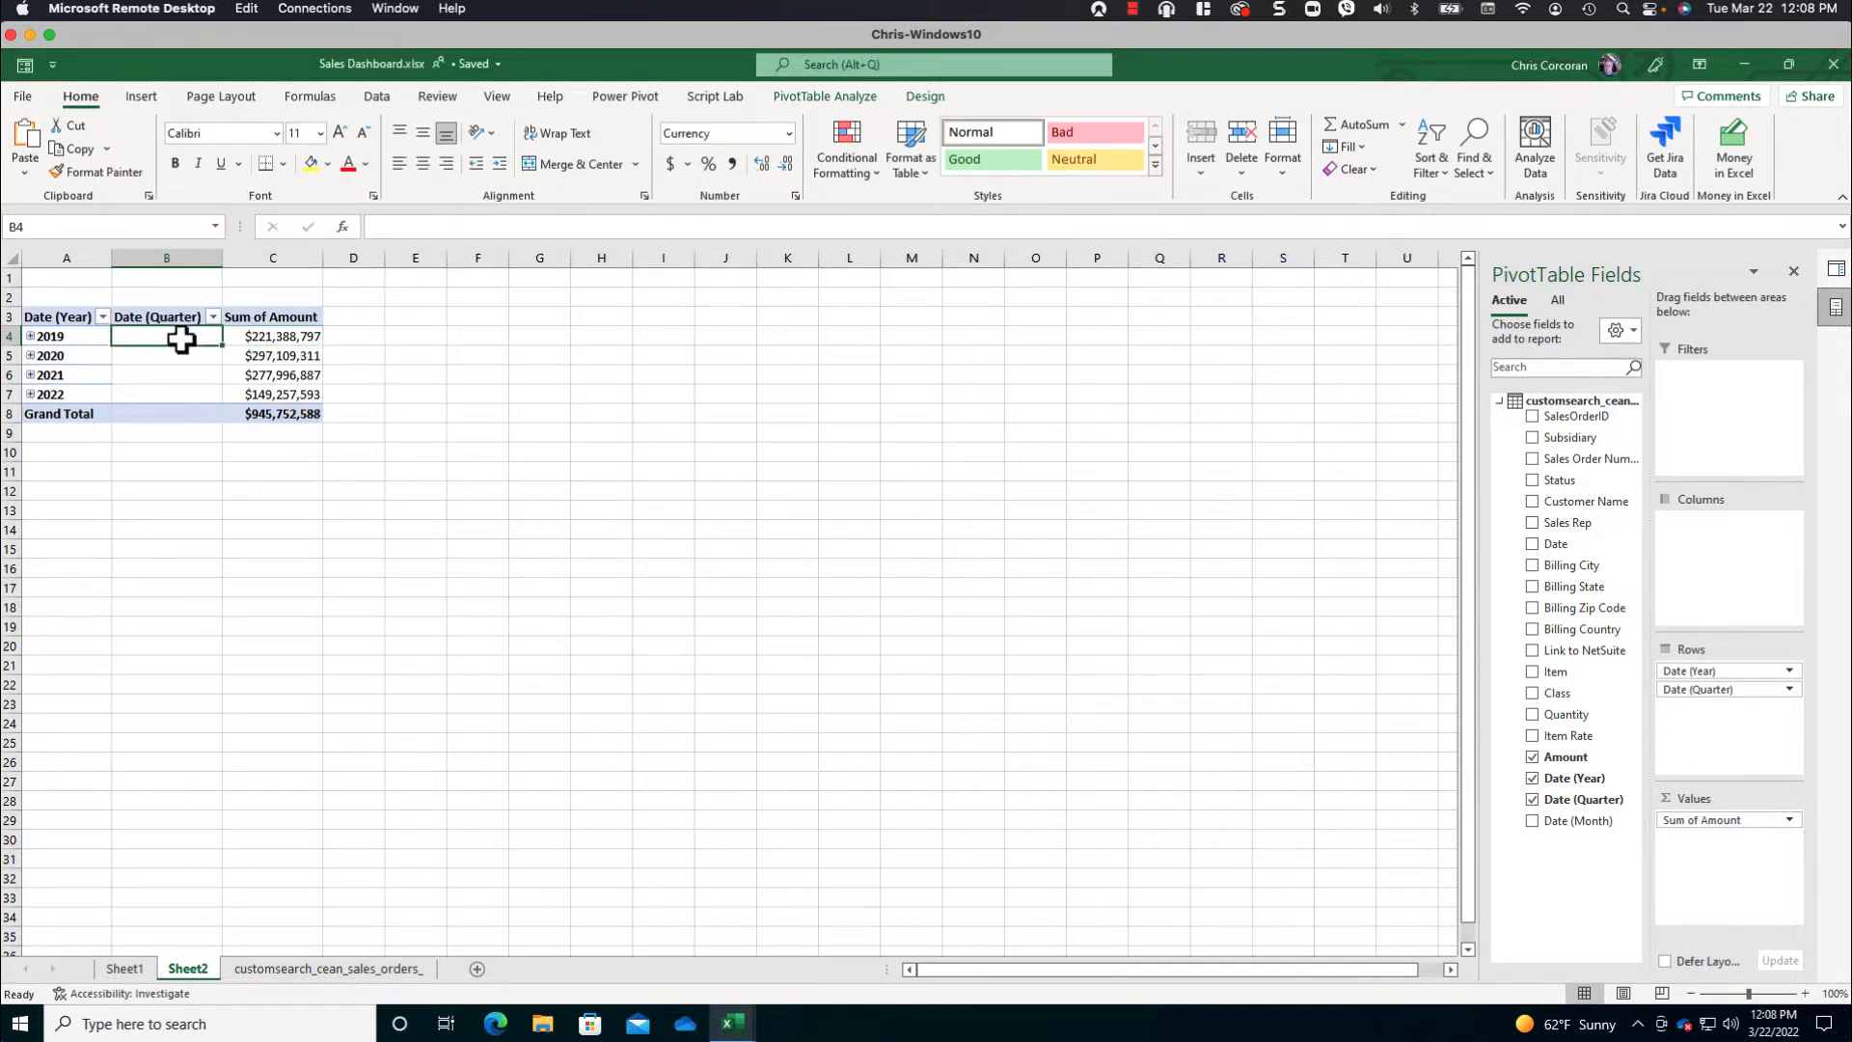
click(804, 96)
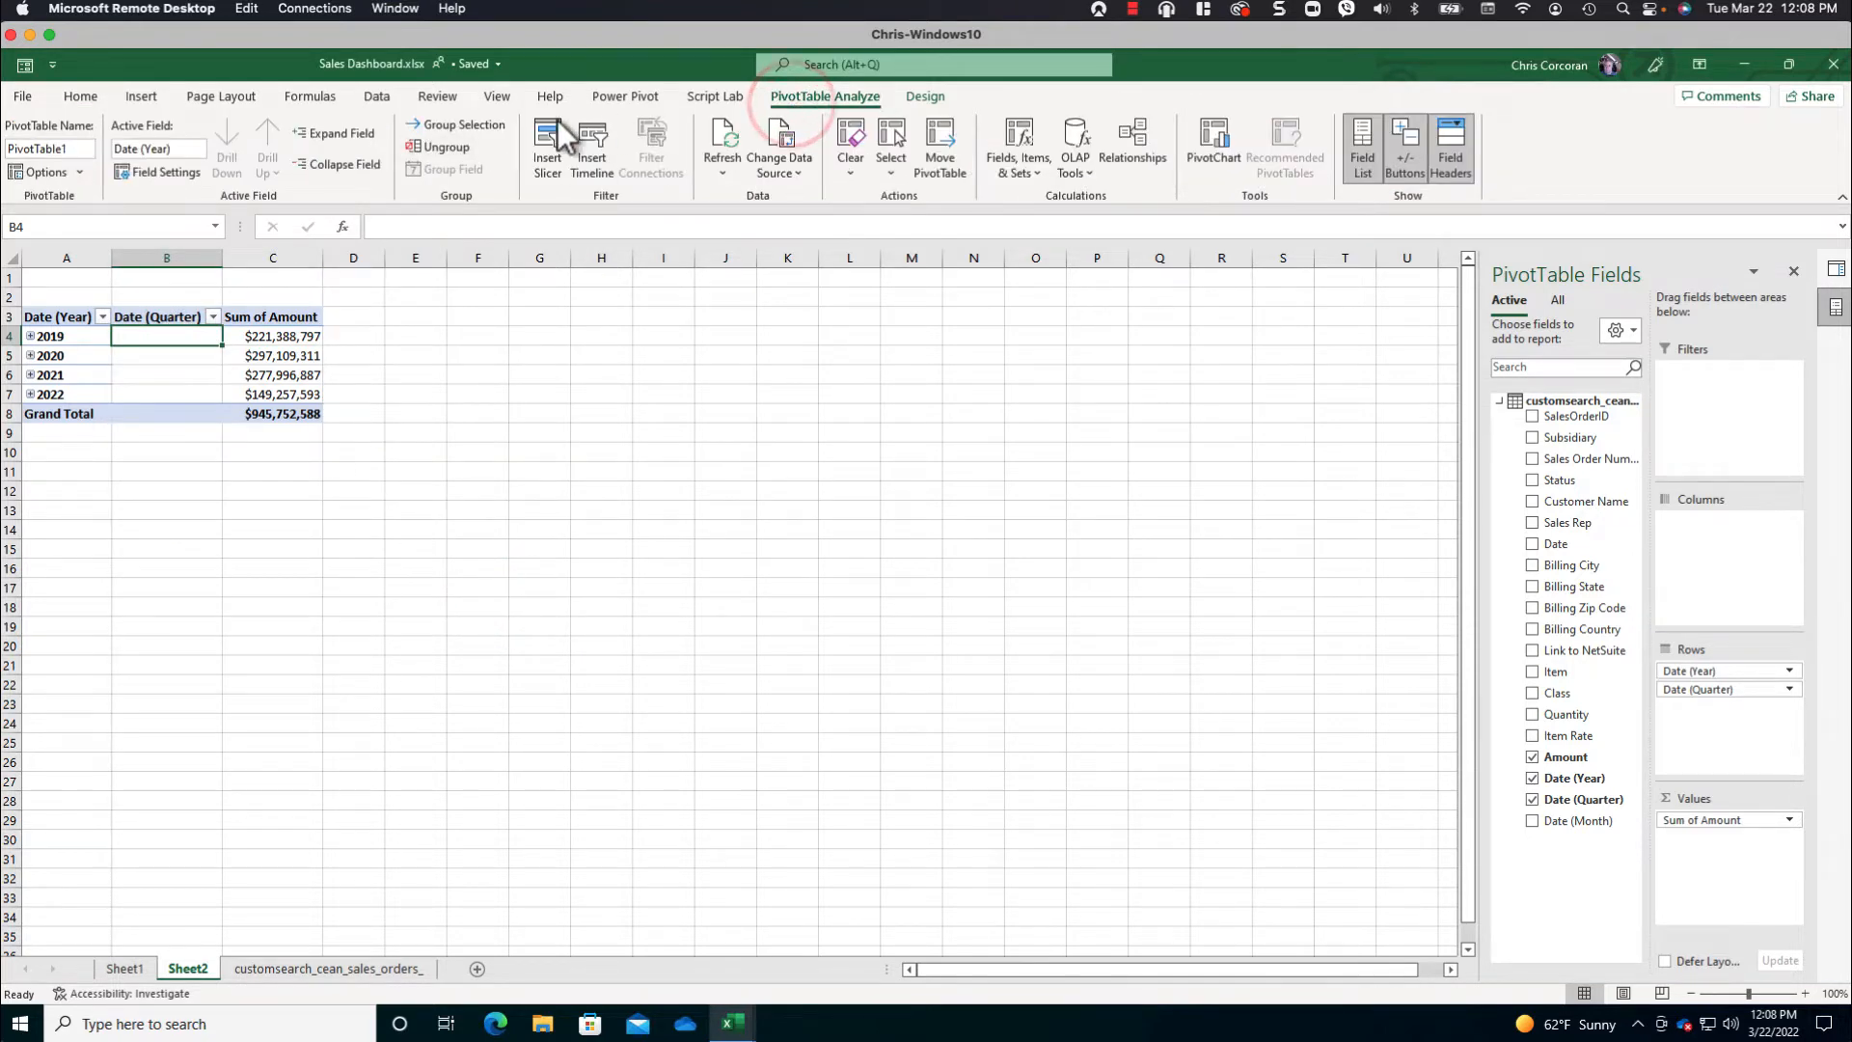
click(328, 143)
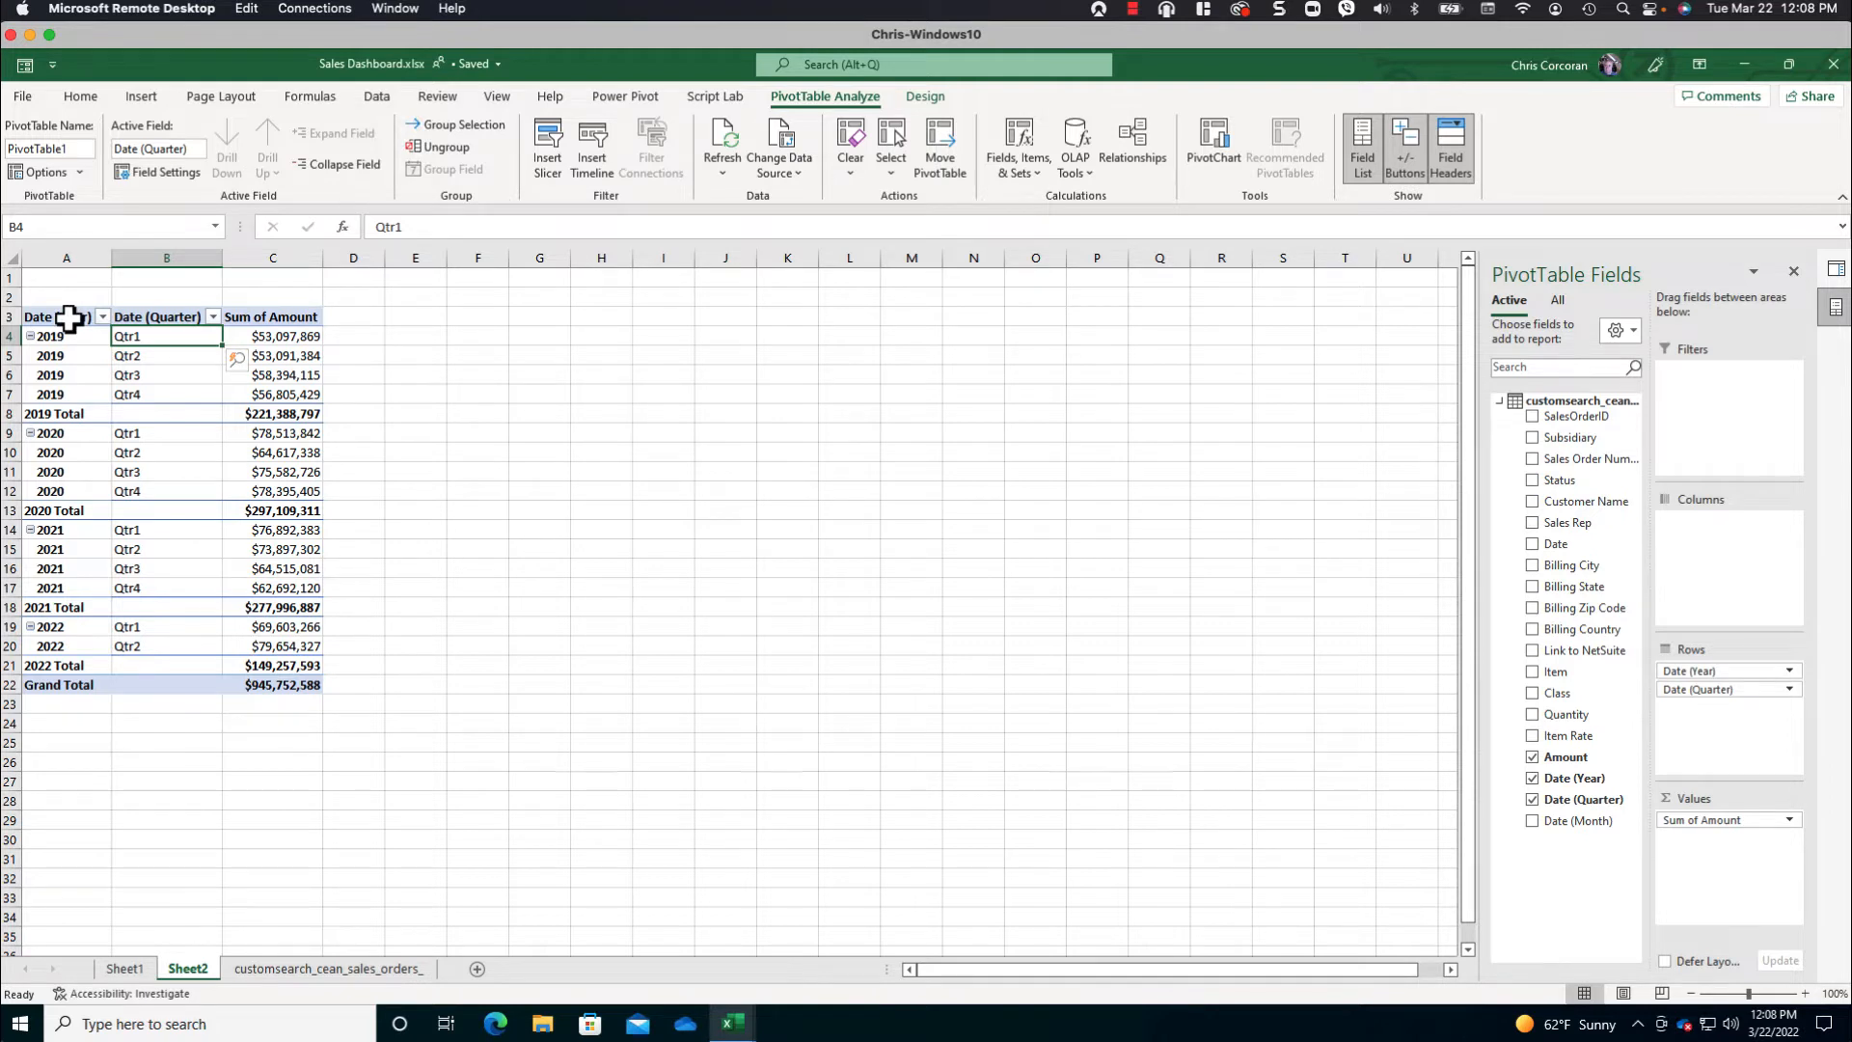
- Copy the whole PivotTable to cell G3 and autofit the sheet's column widths
drag(68, 318, 274, 683)
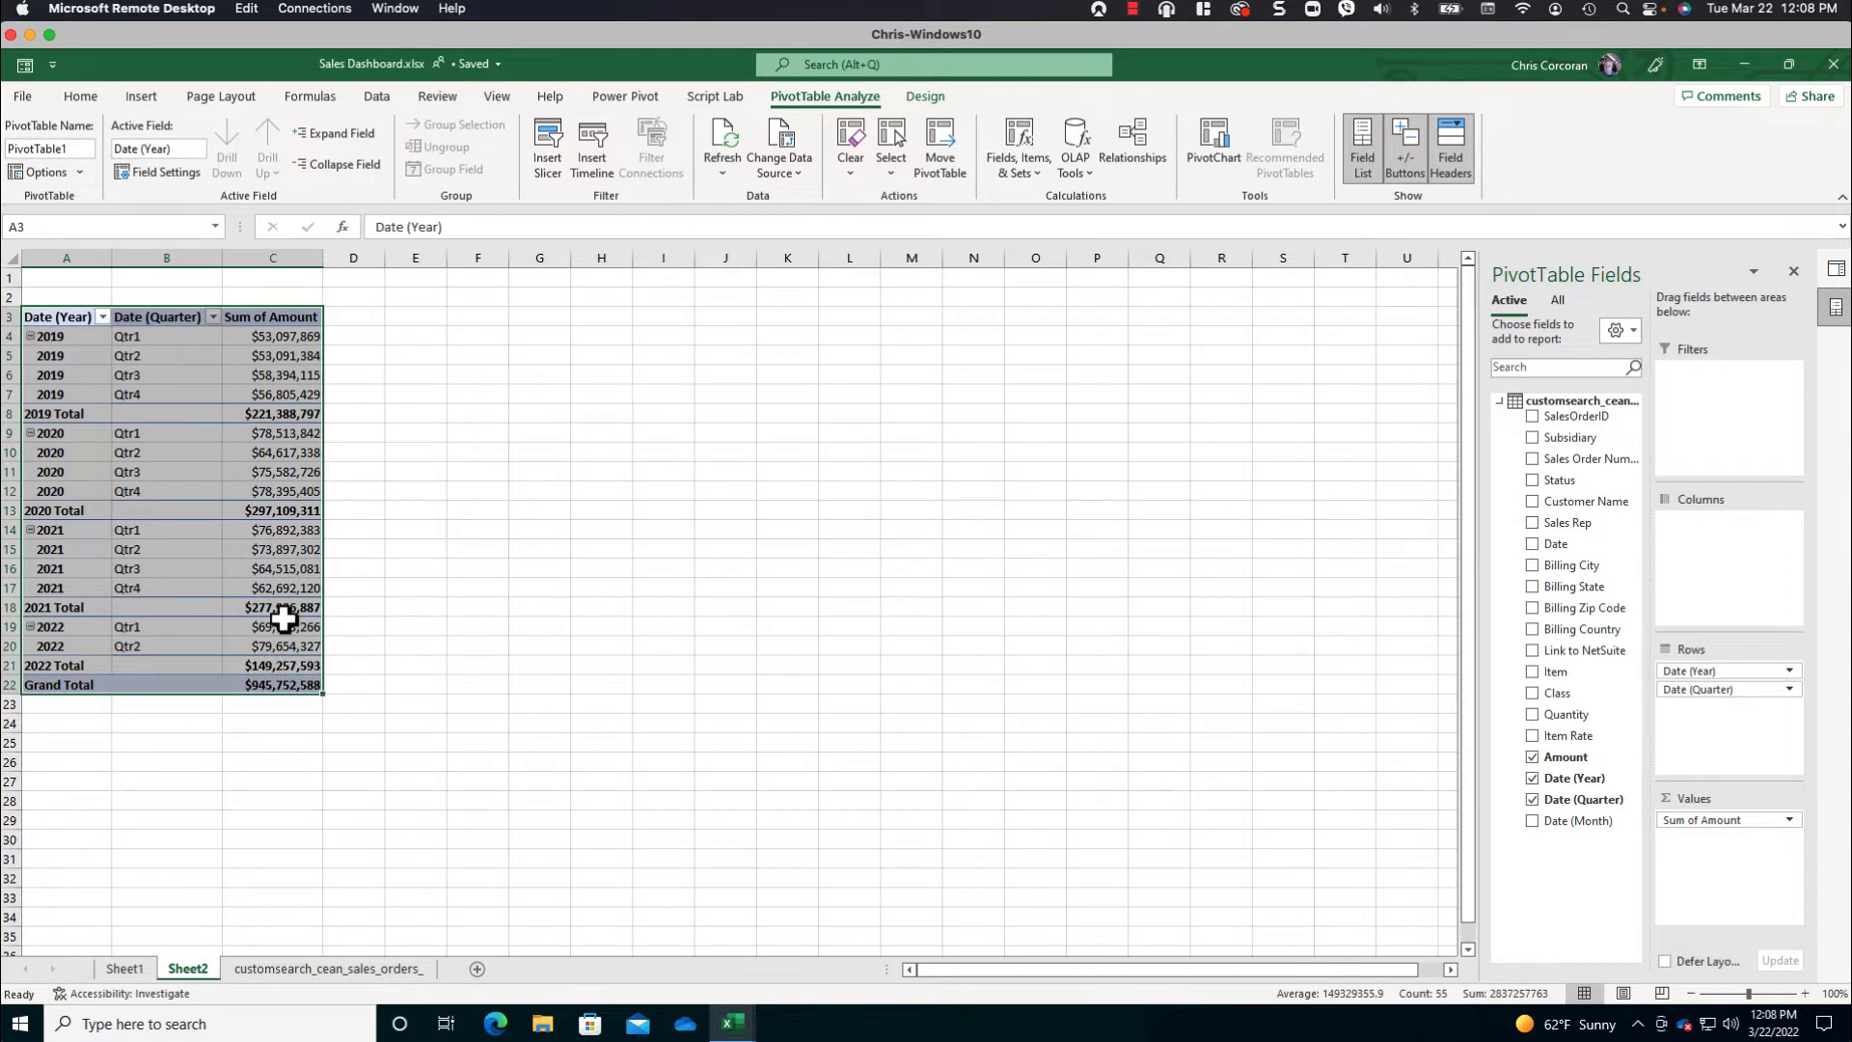
key(ctrl+c)
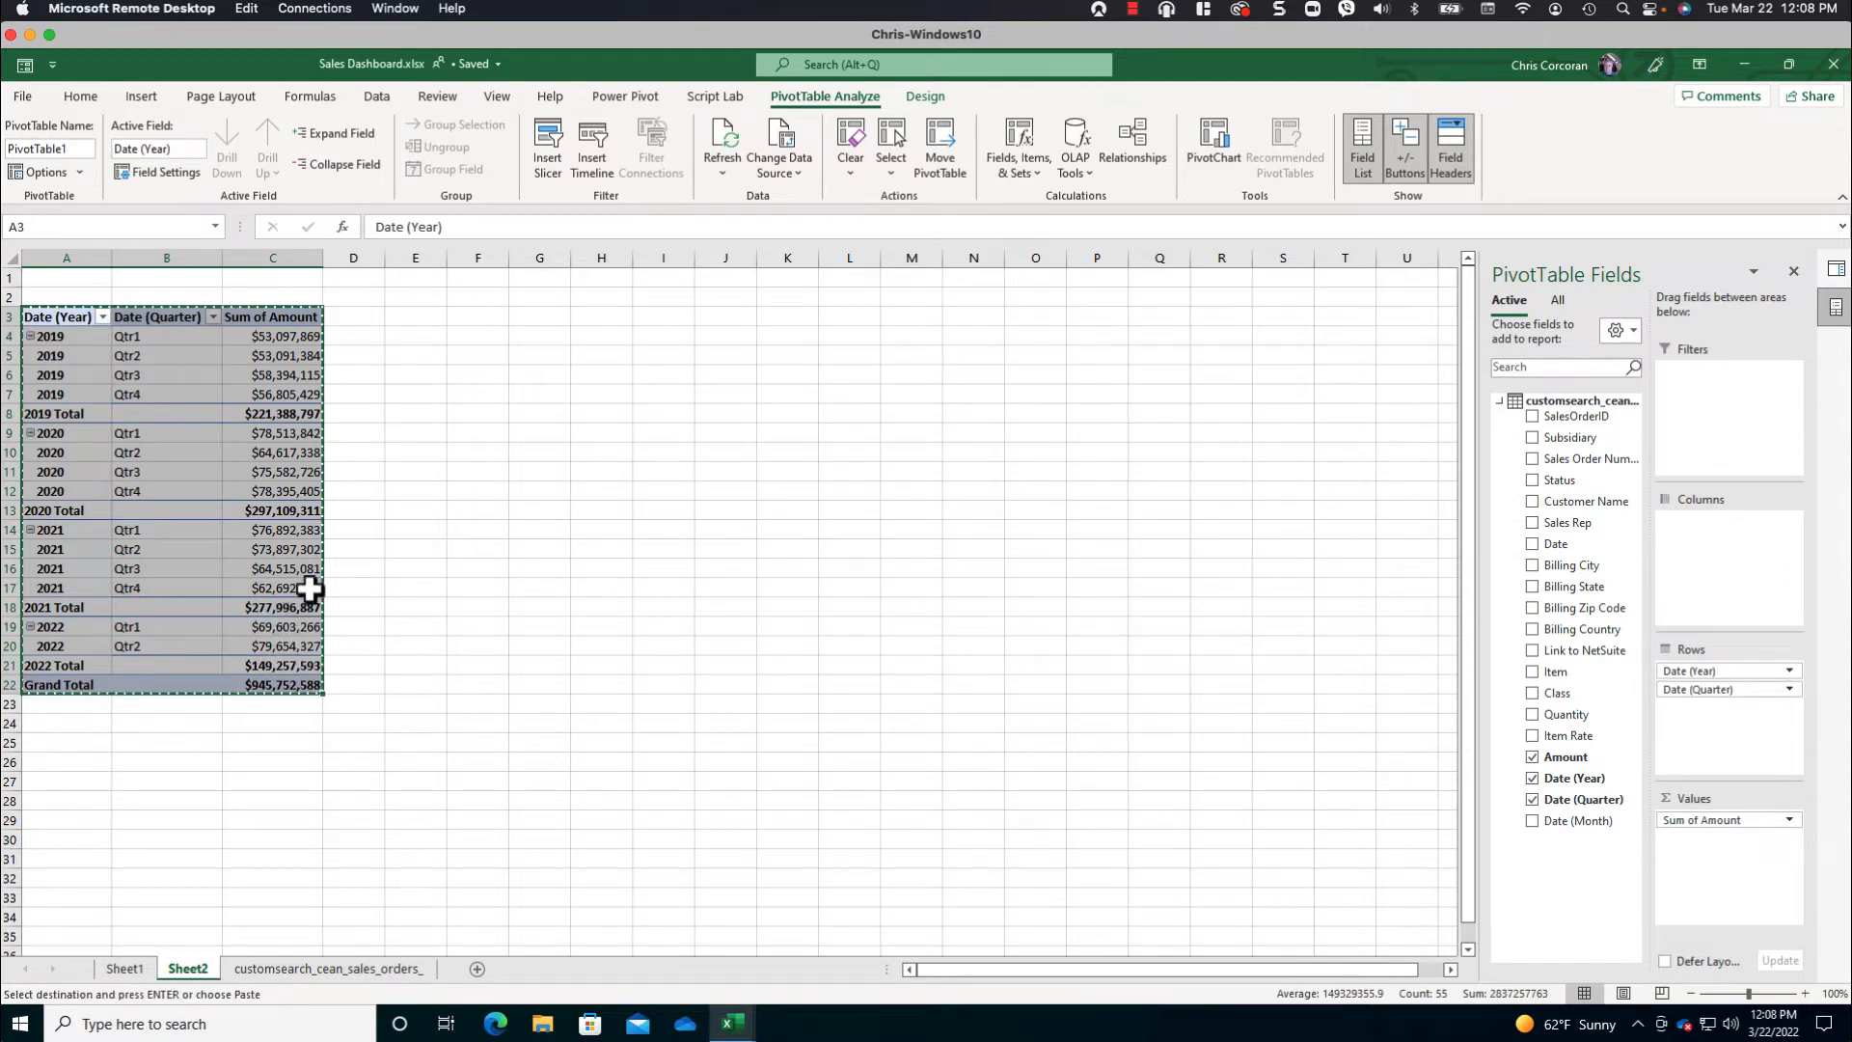
click(548, 319)
key(ctrl+v)
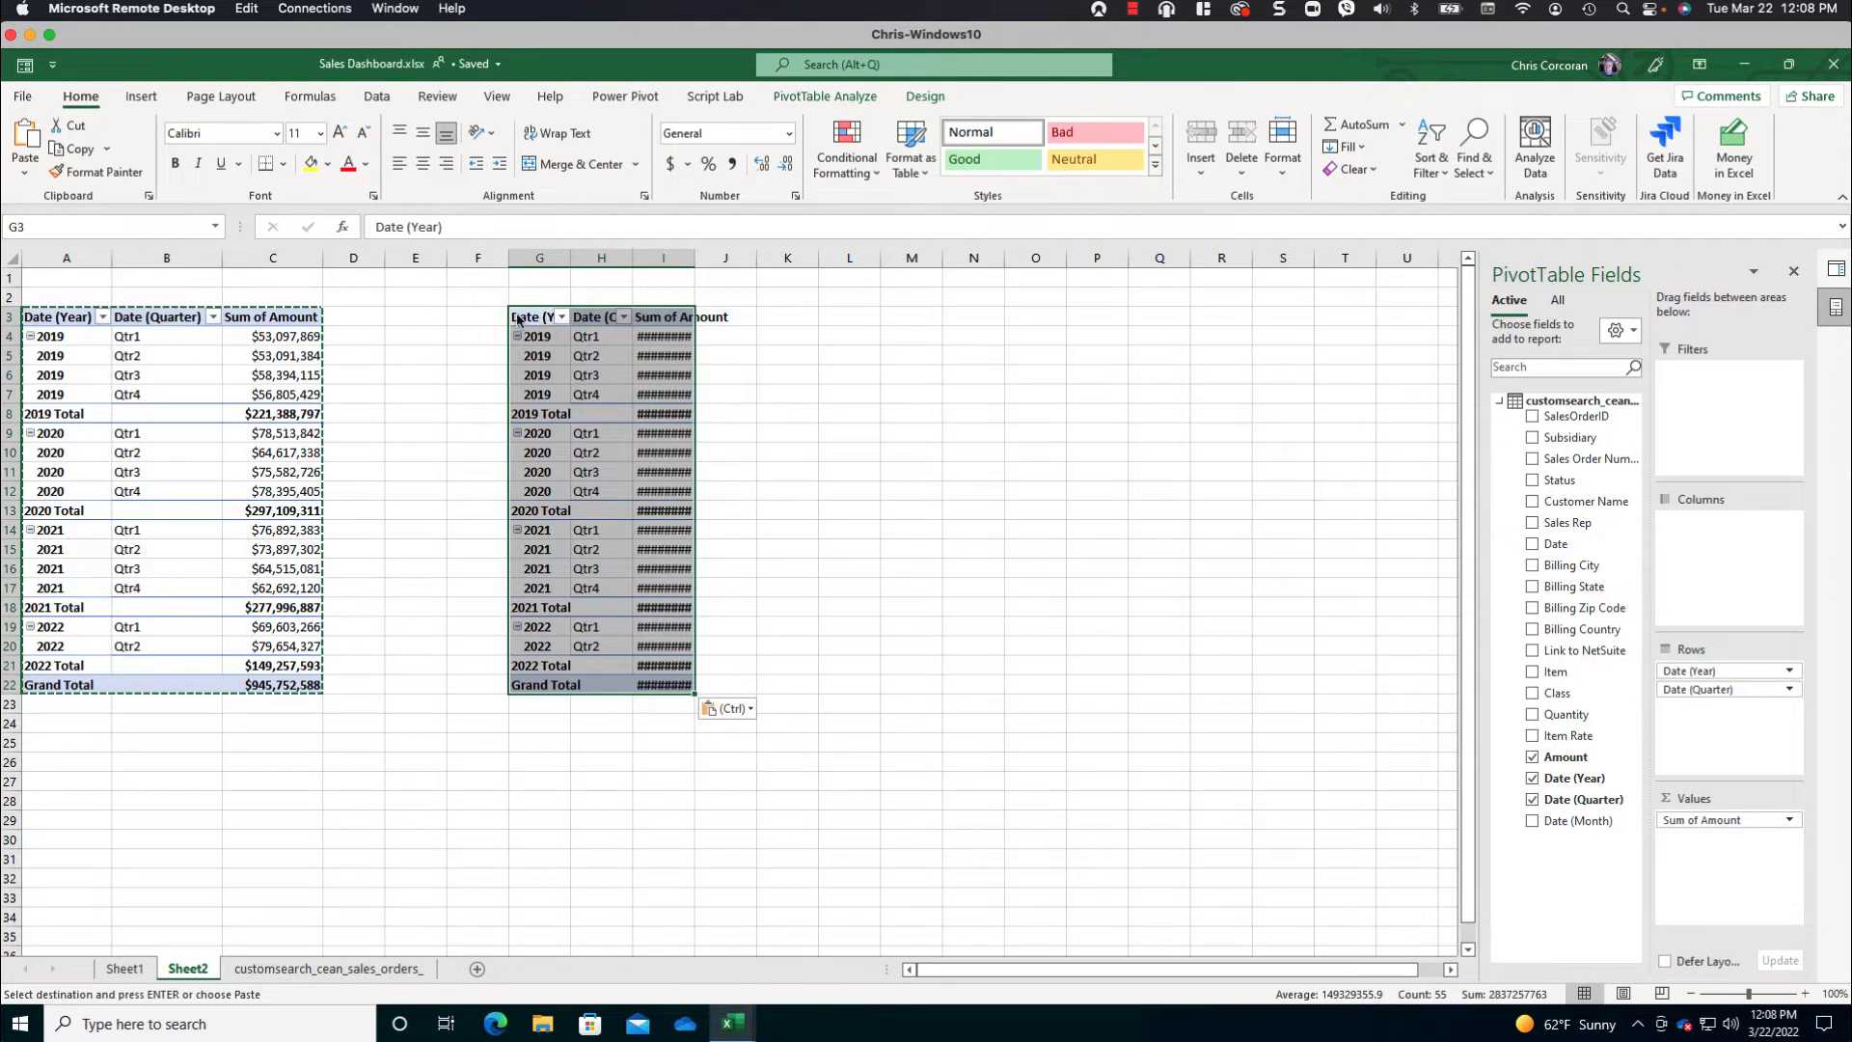
click(13, 258)
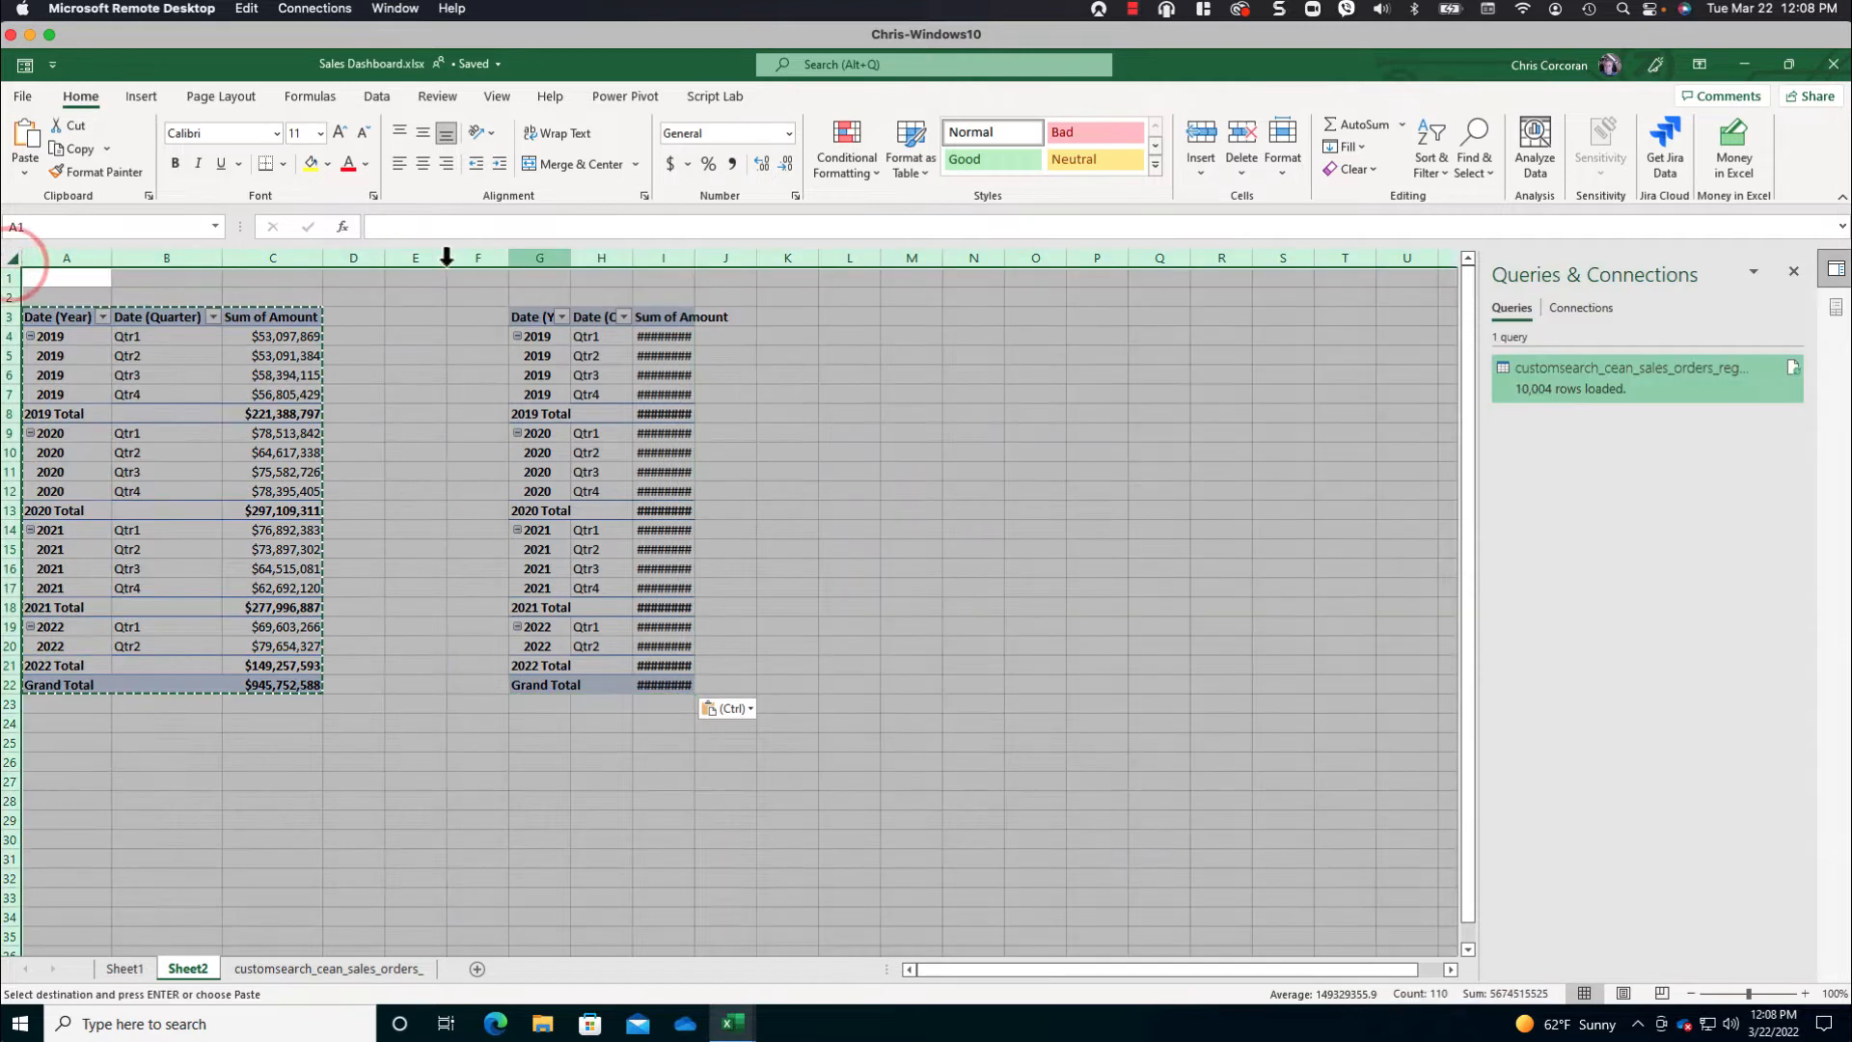
double_click(570, 258)
- Replace Sum of Amount with the count of Sales Order Number as the values of the copied PivotTable
click(663, 321)
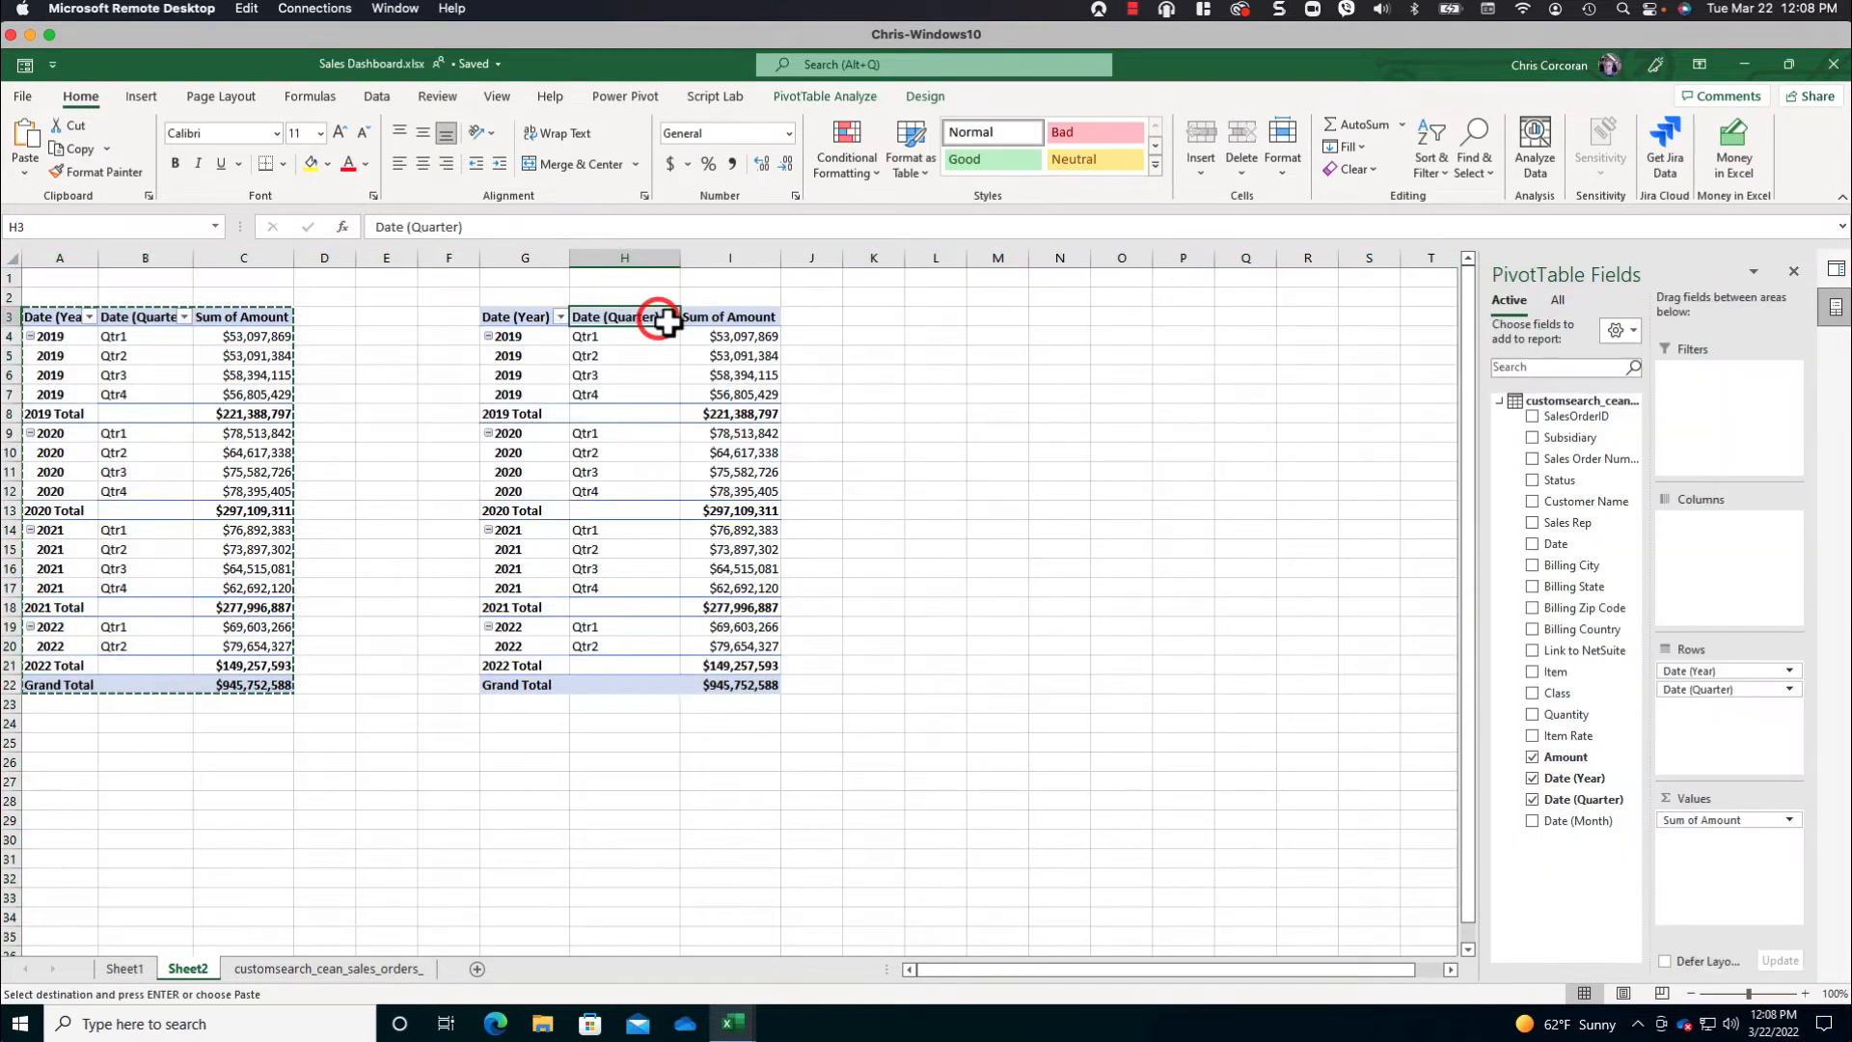
click(725, 337)
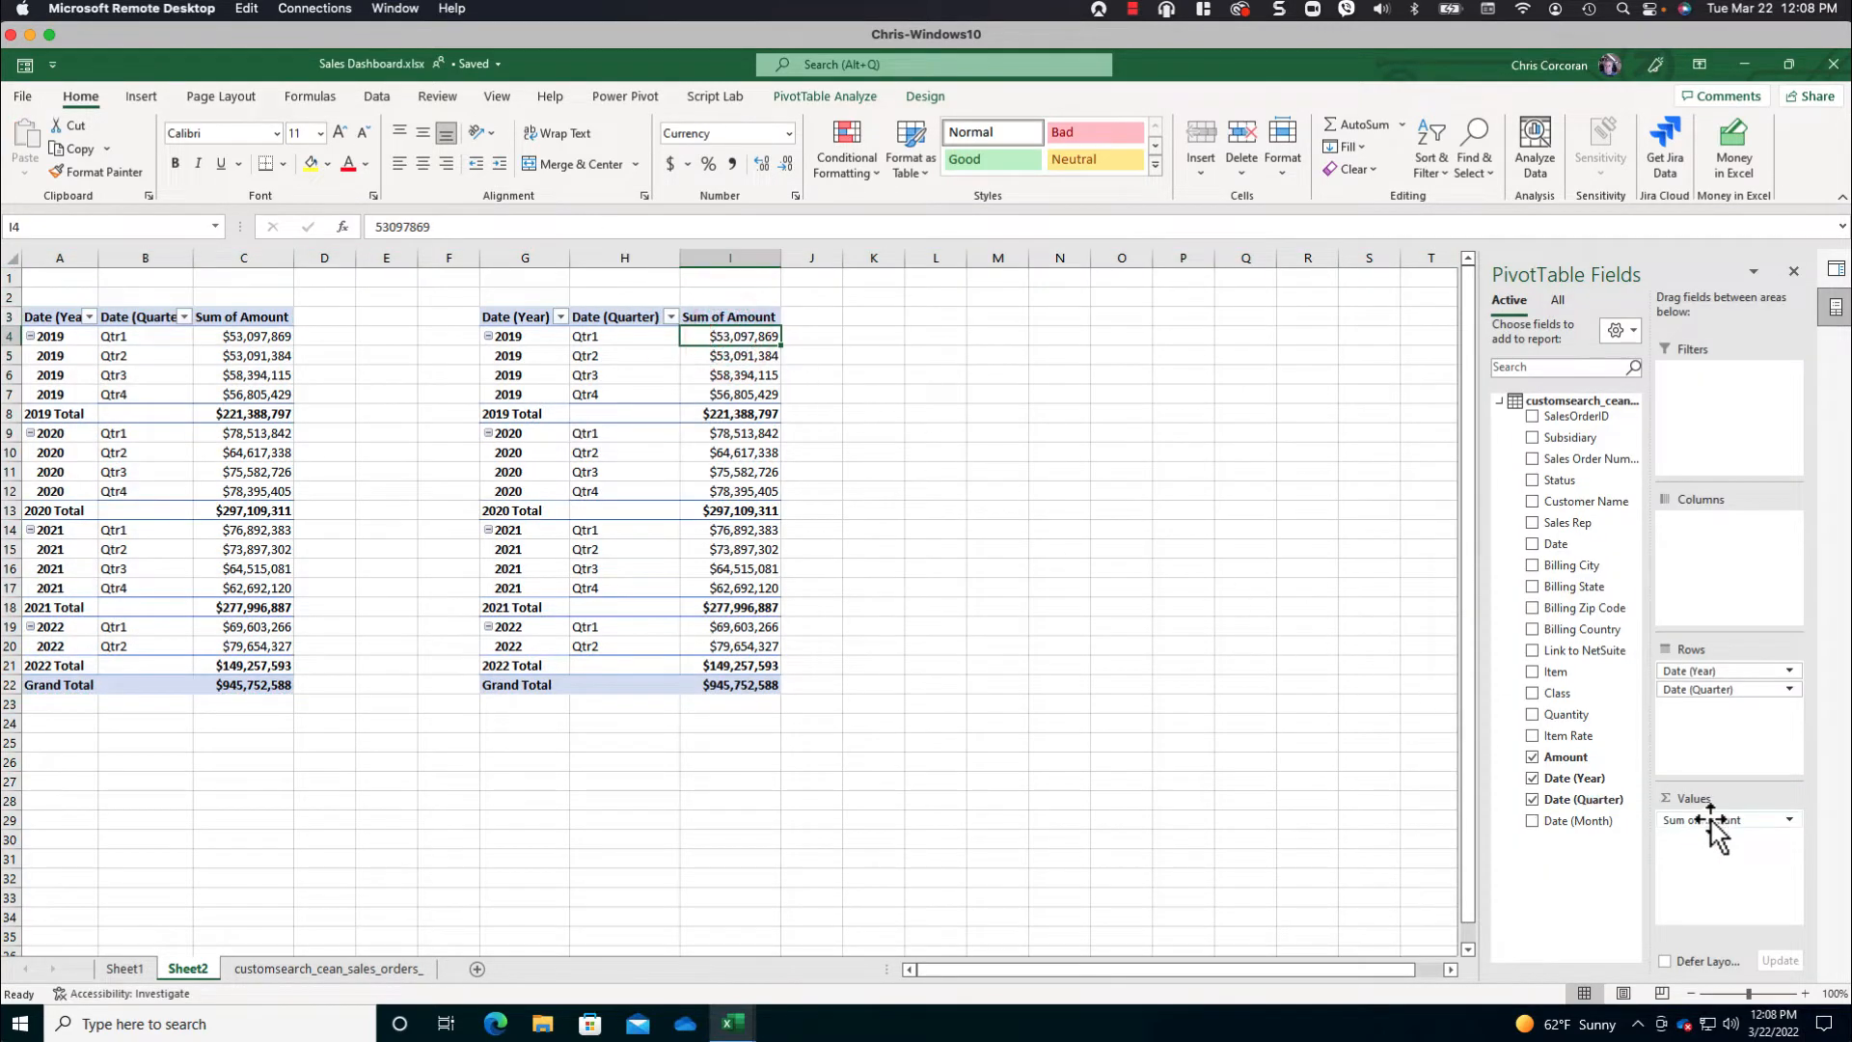
drag(1713, 831, 1587, 733)
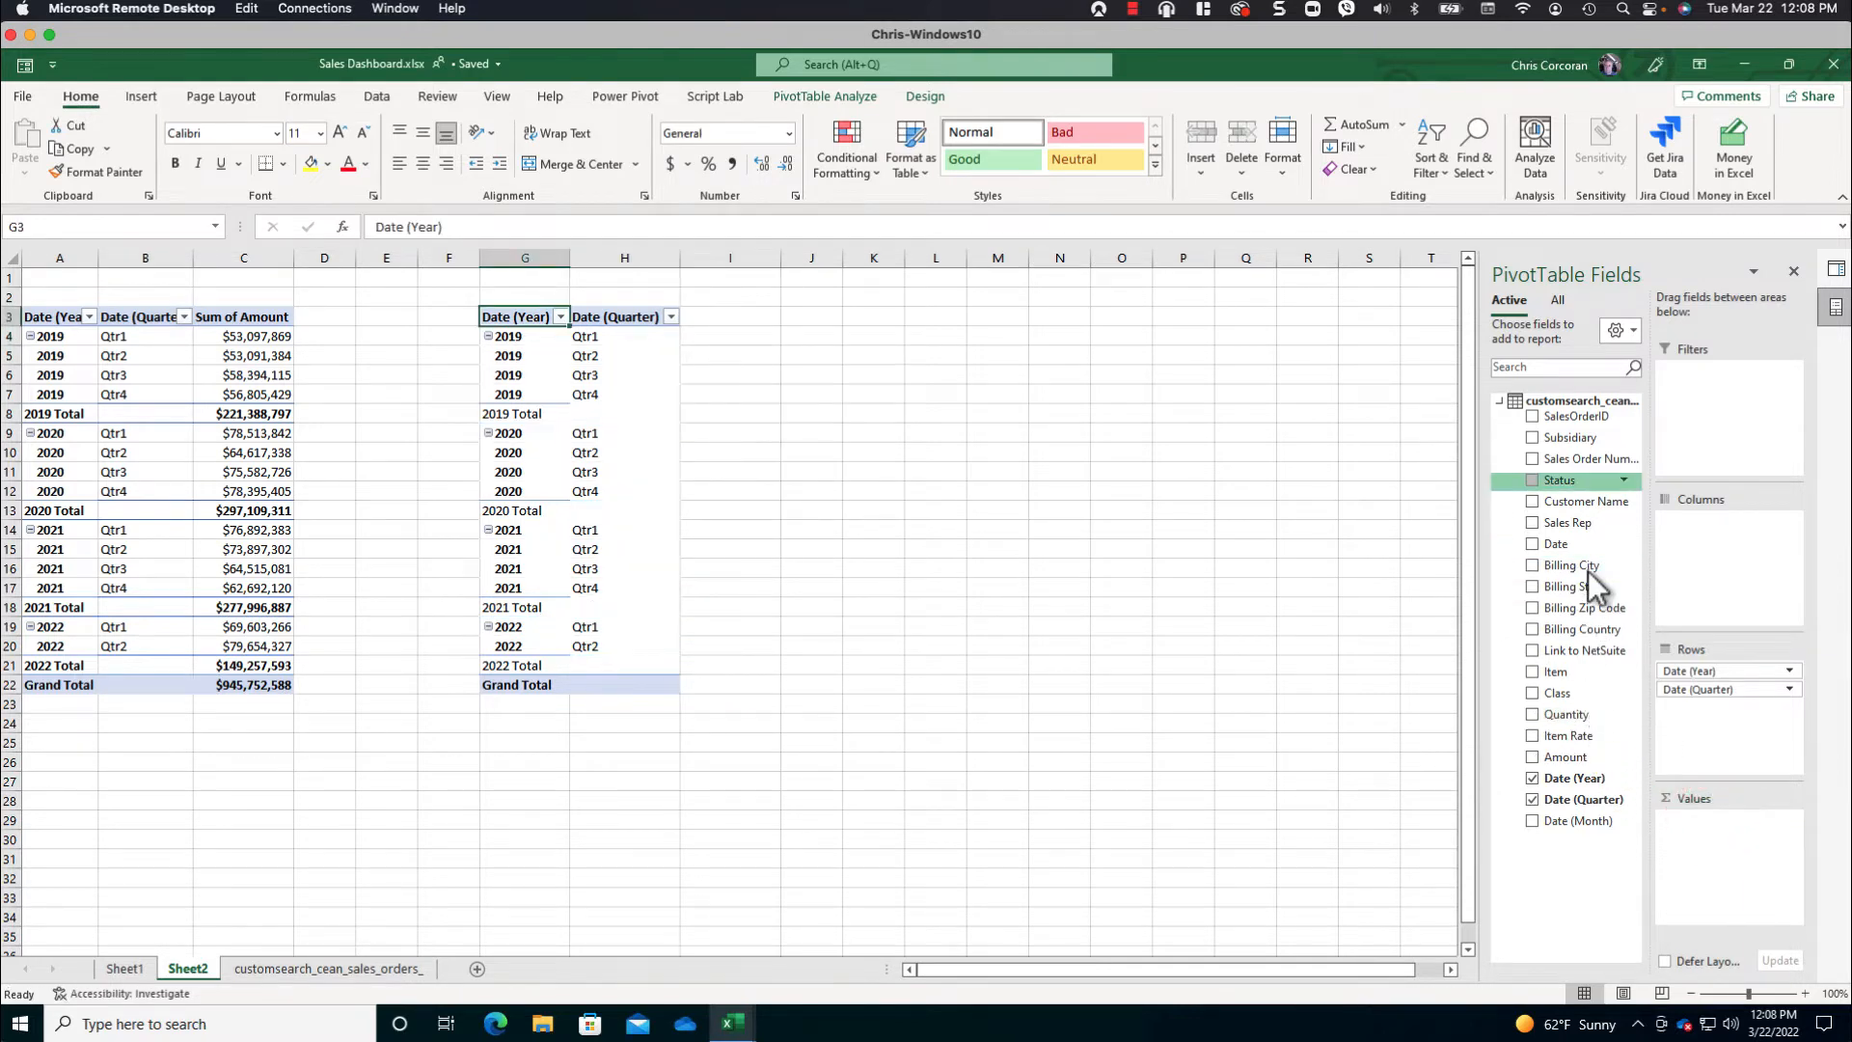
drag(1586, 458, 1761, 835)
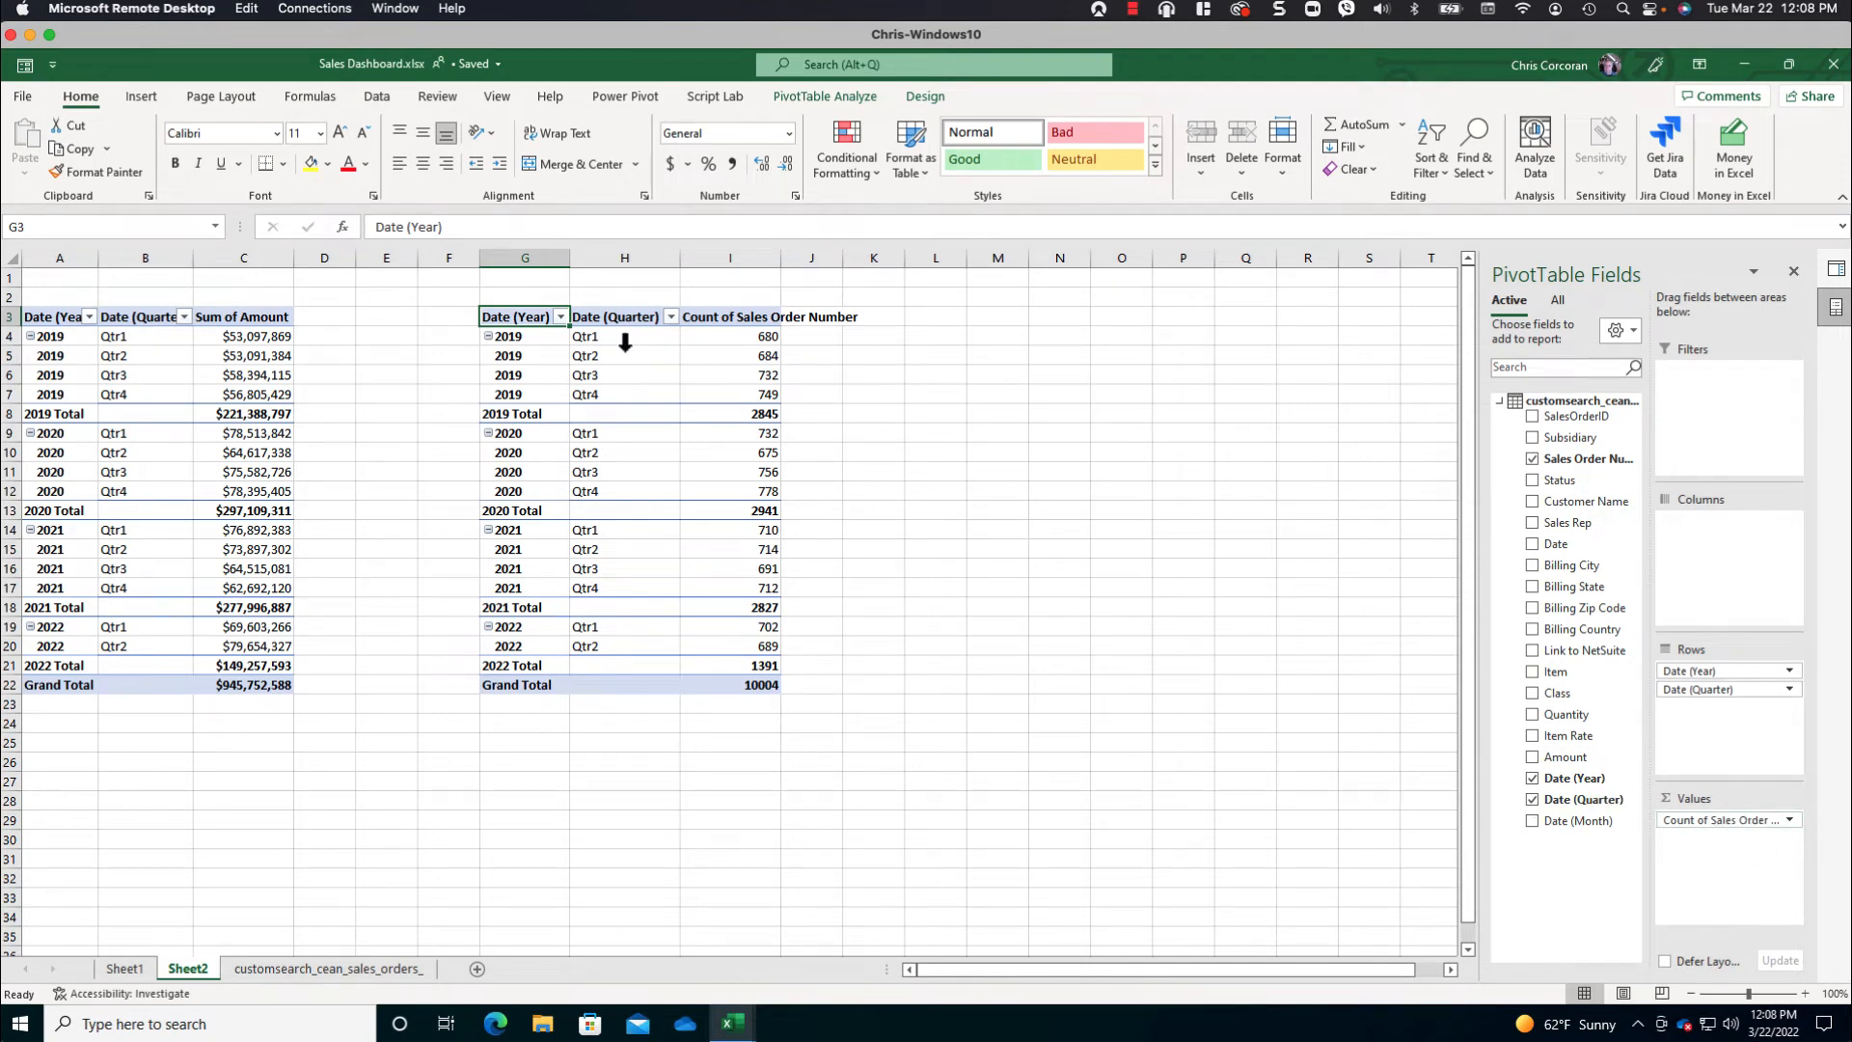
- Summarize the copied PivotTable's Sales Order Number values by Distinct Count
mouse_move(757, 340)
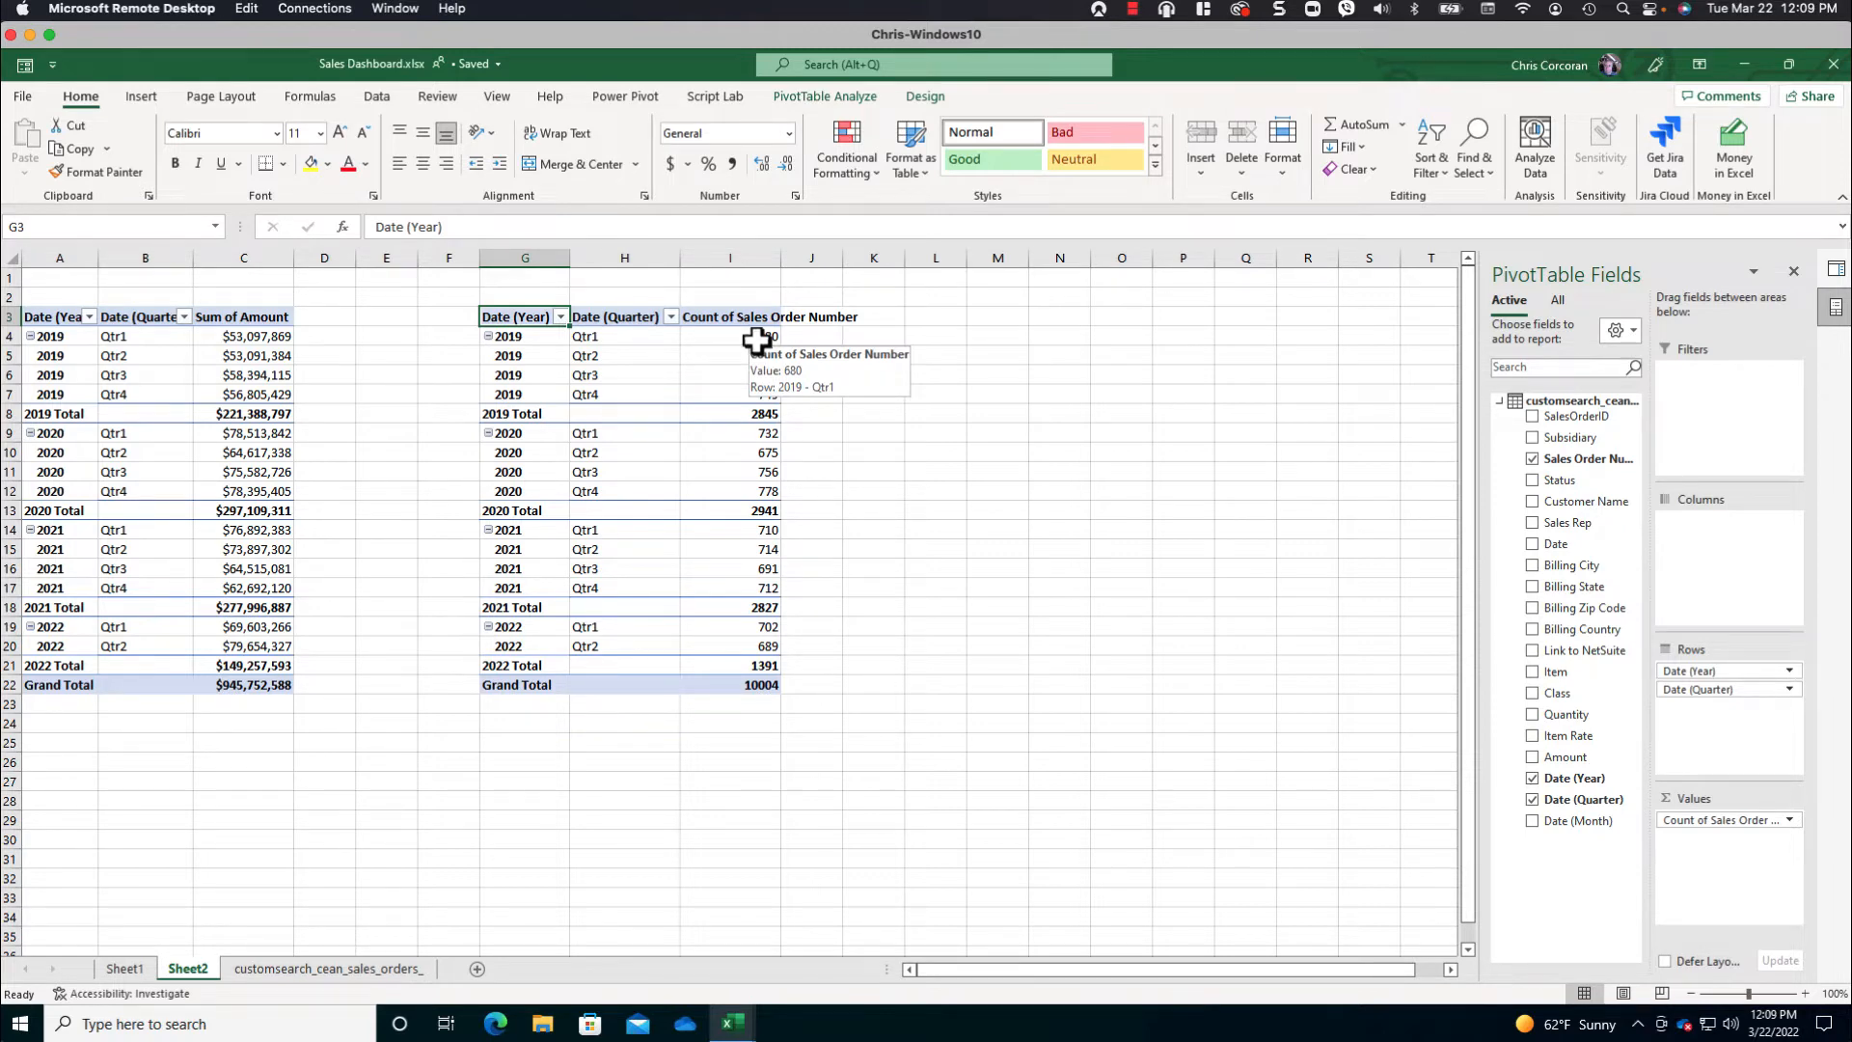
right_click(752, 338)
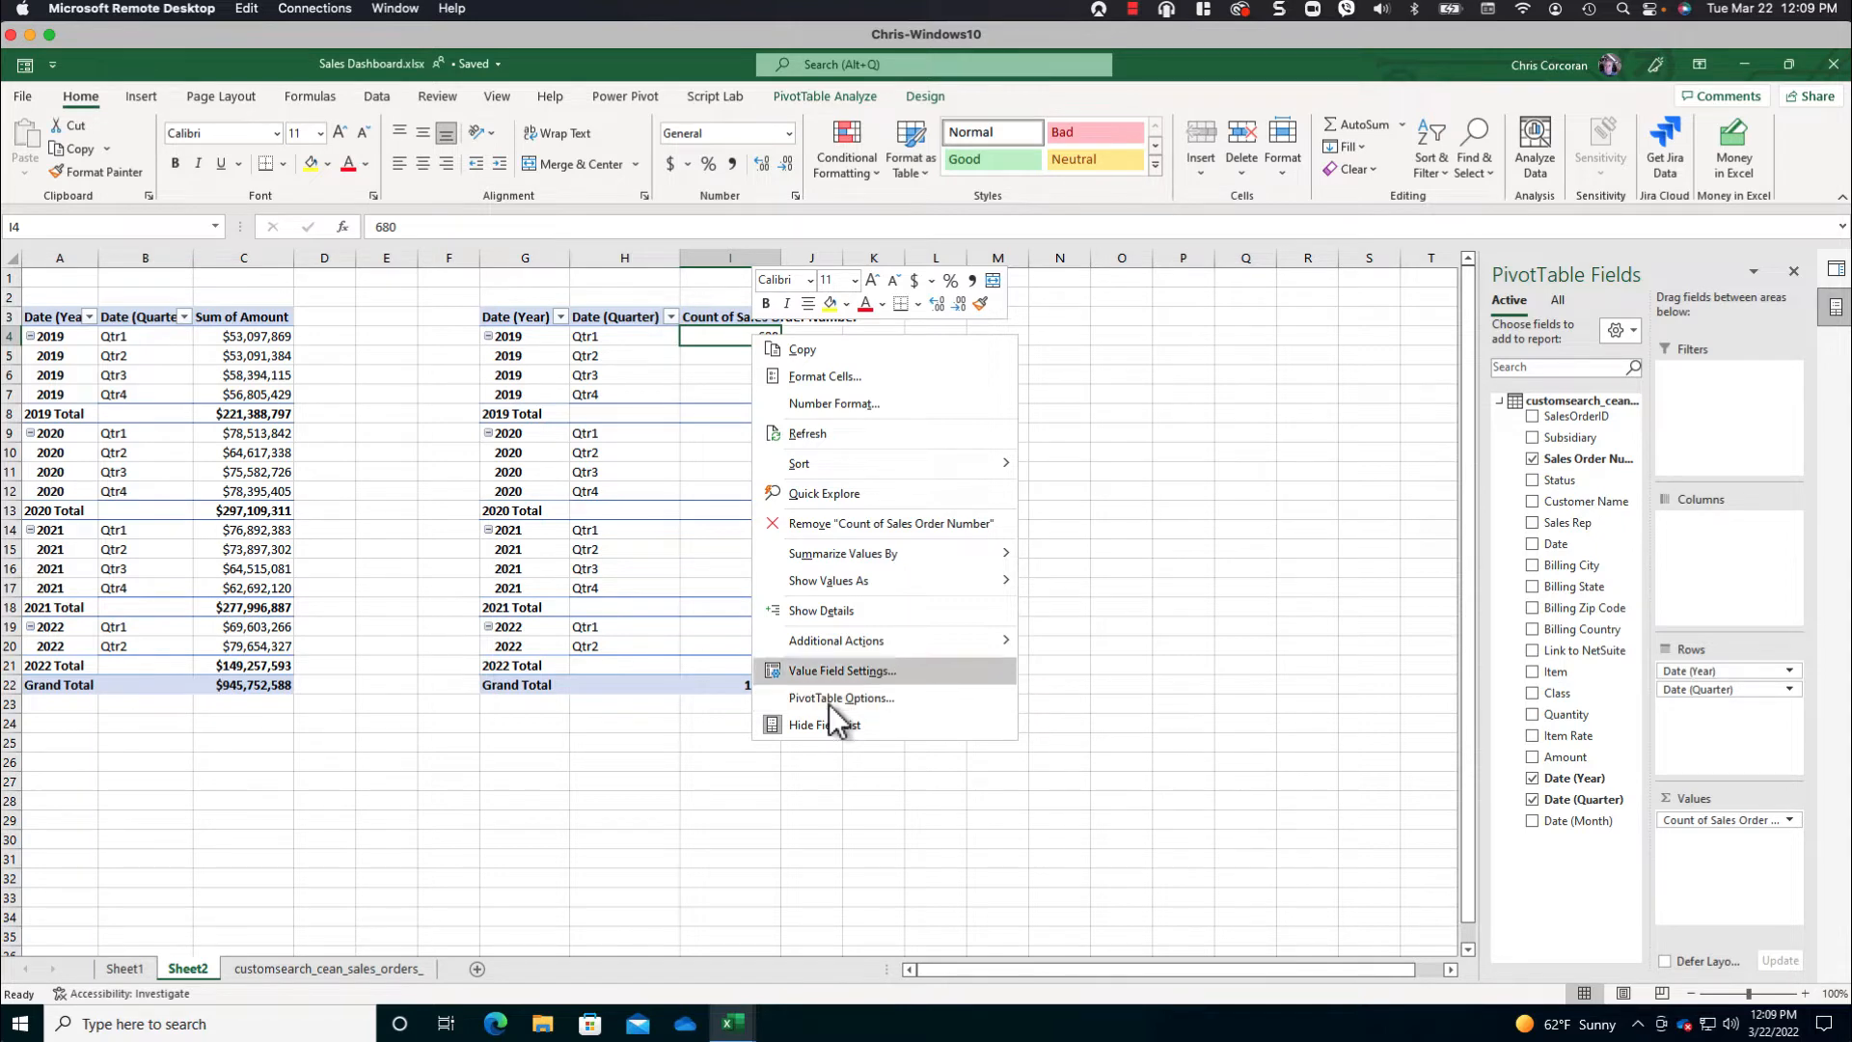
click(829, 670)
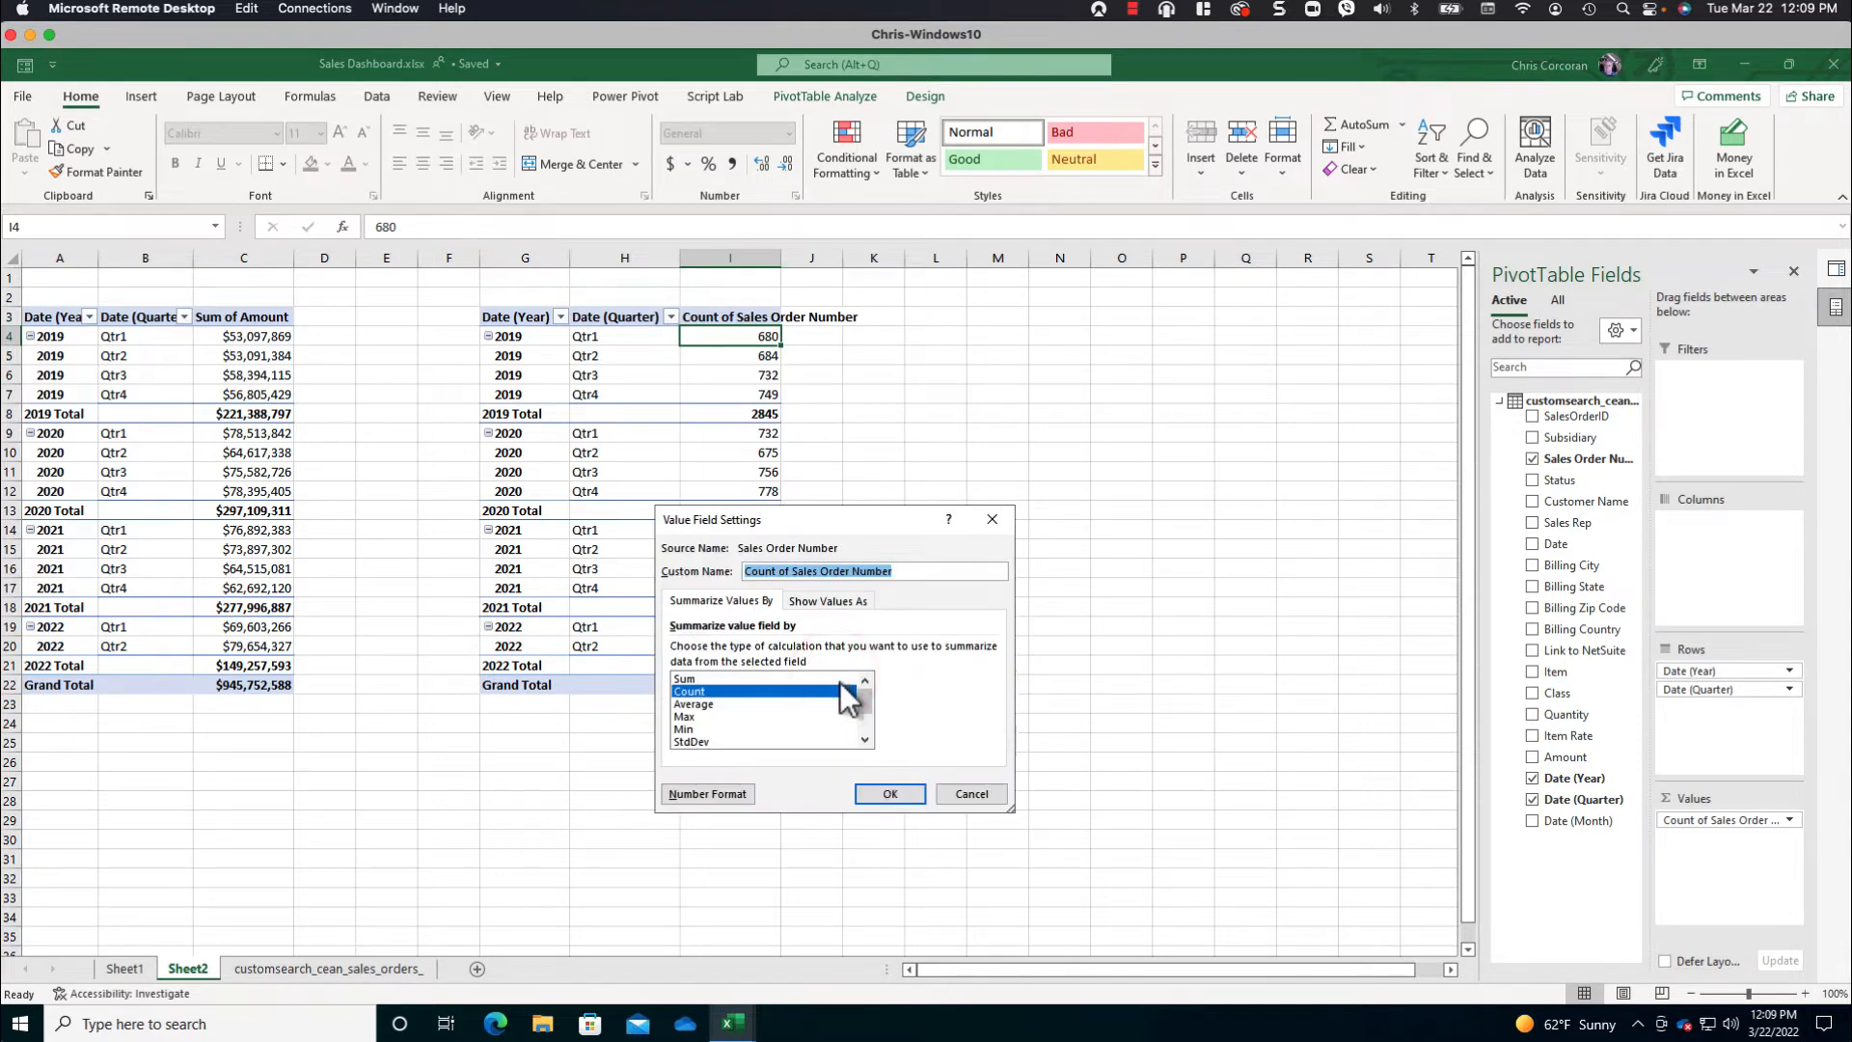
click(864, 723)
click(733, 742)
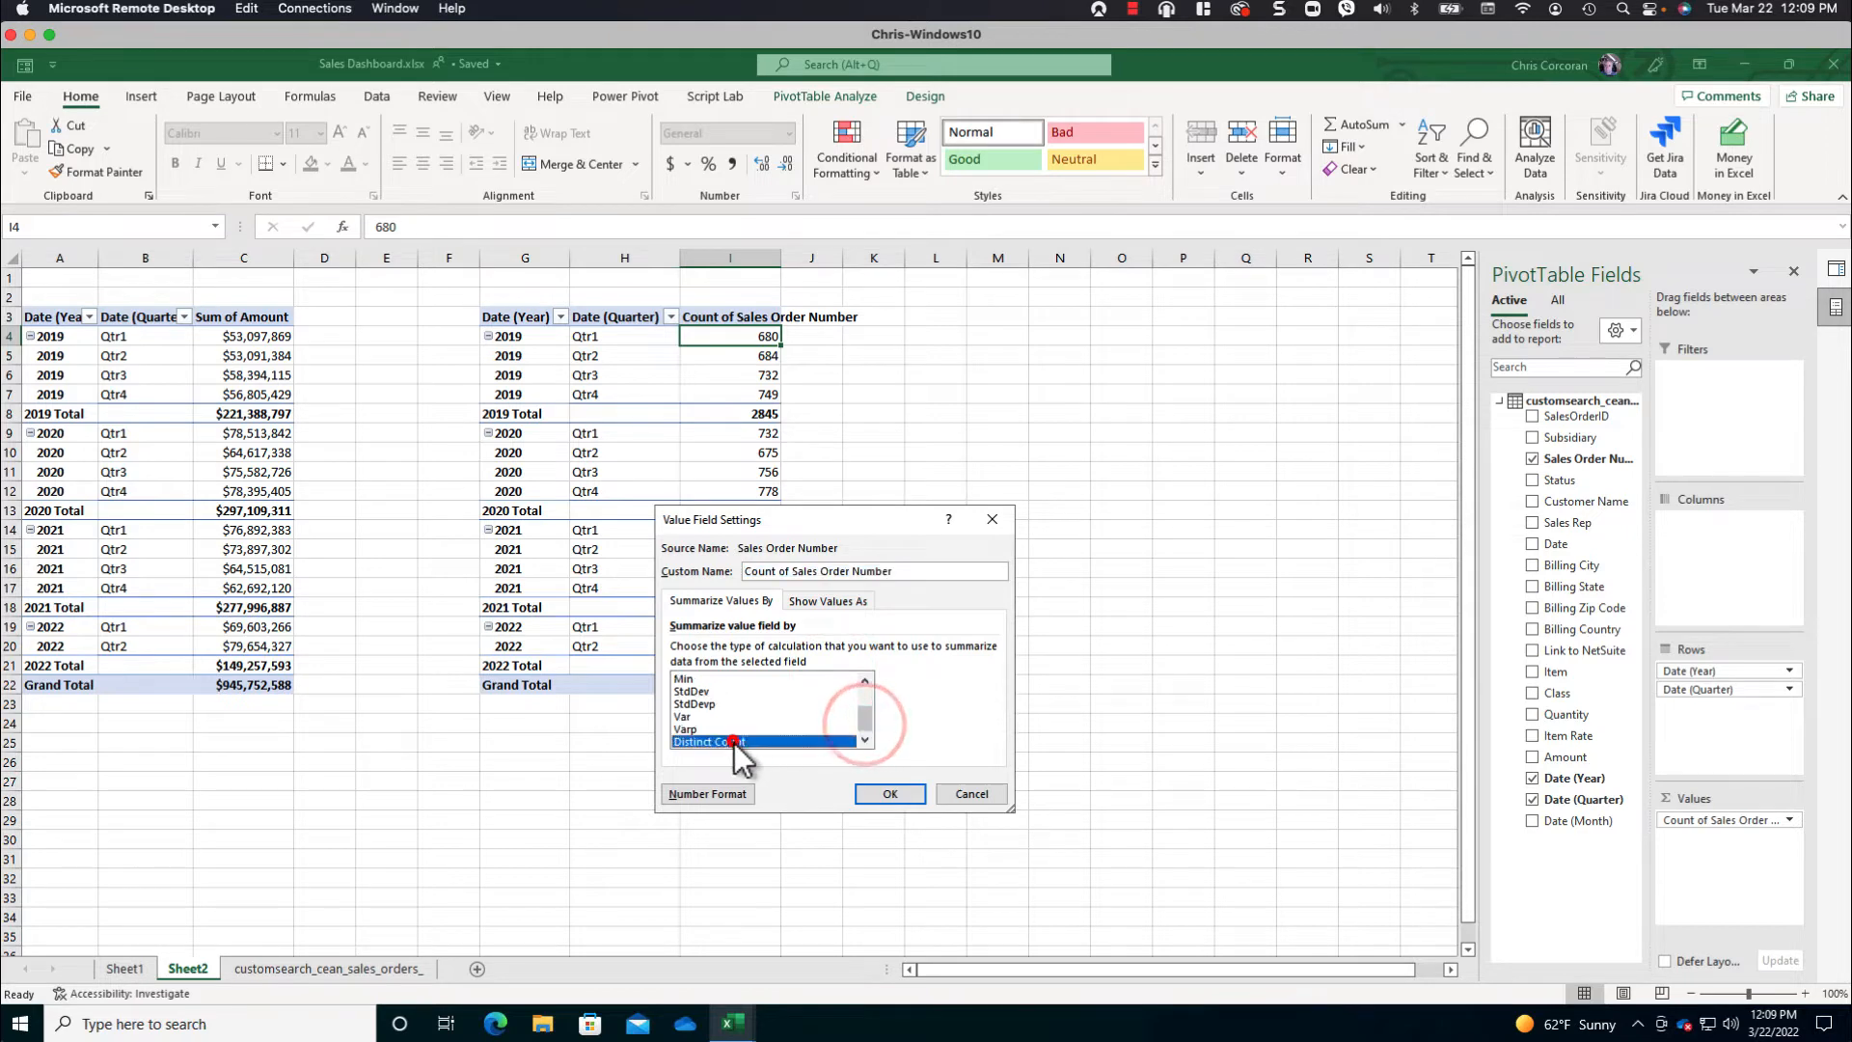
click(889, 792)
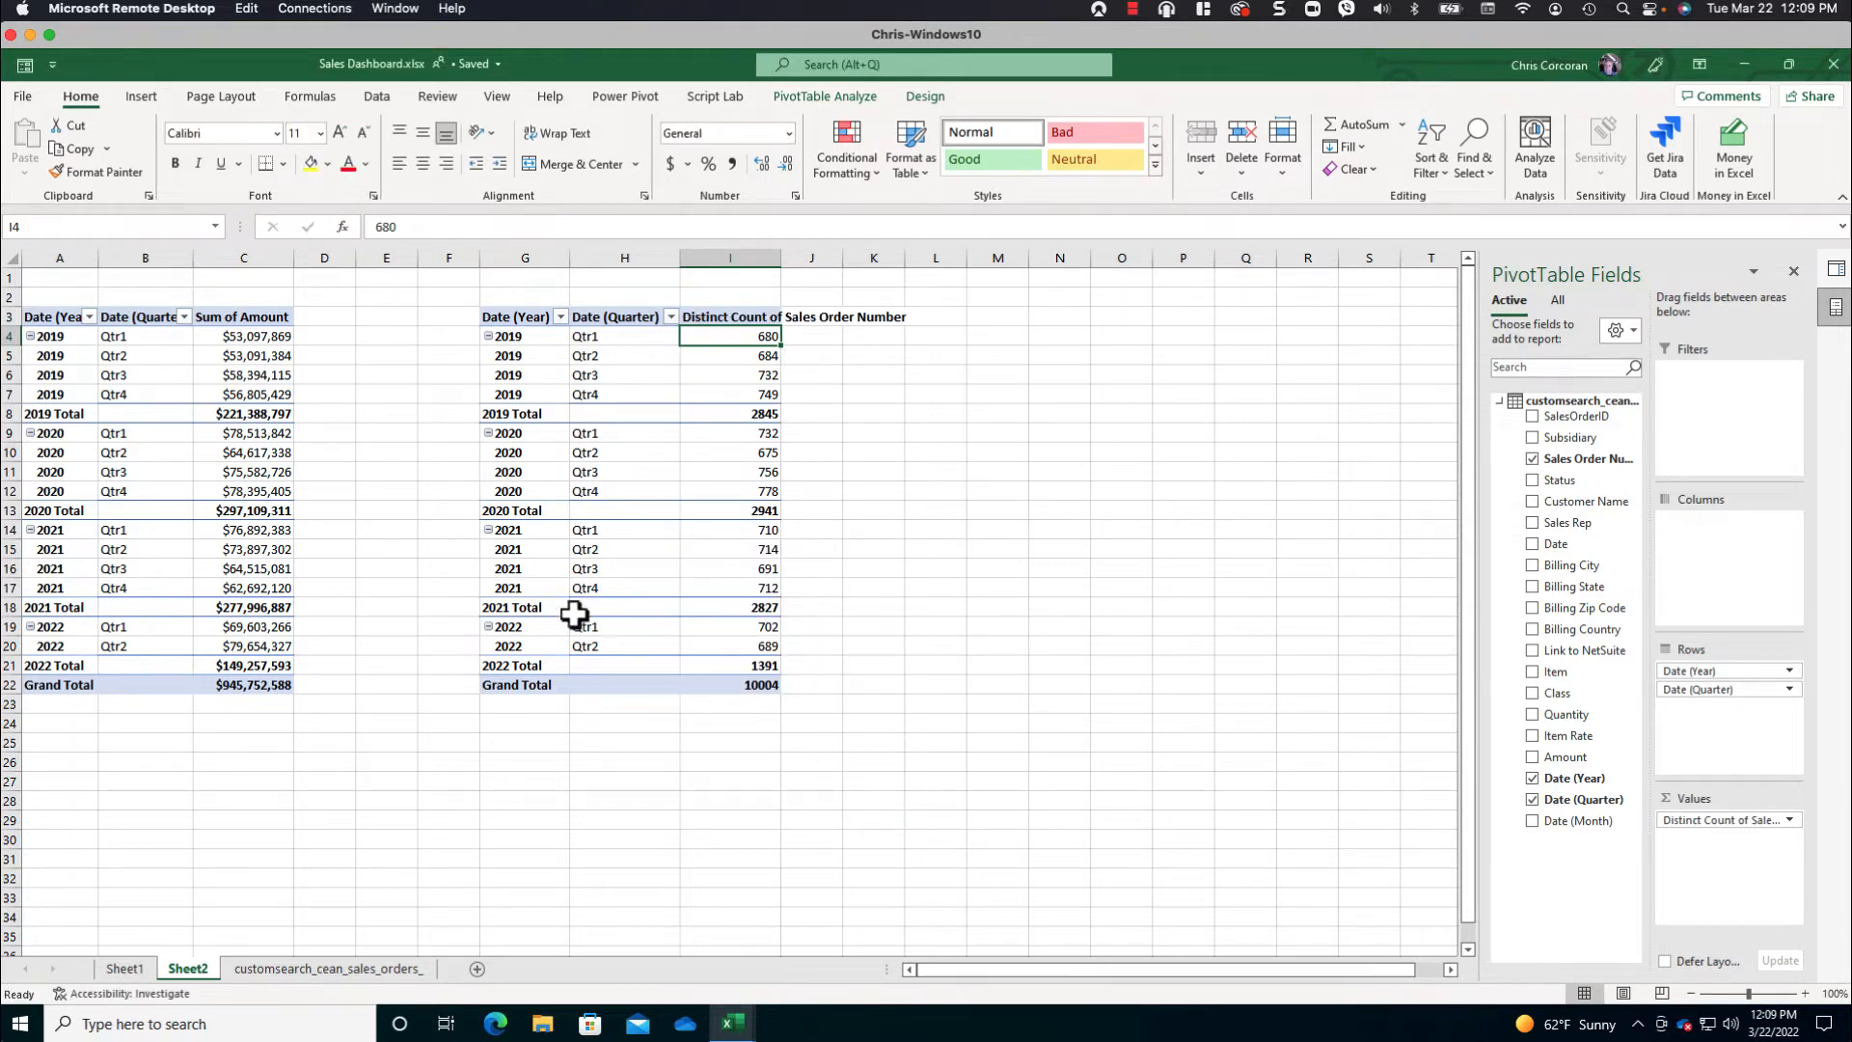
- Rename the first PivotTable's headers in A3:C3 as Year, Date and Amount
click(60, 319)
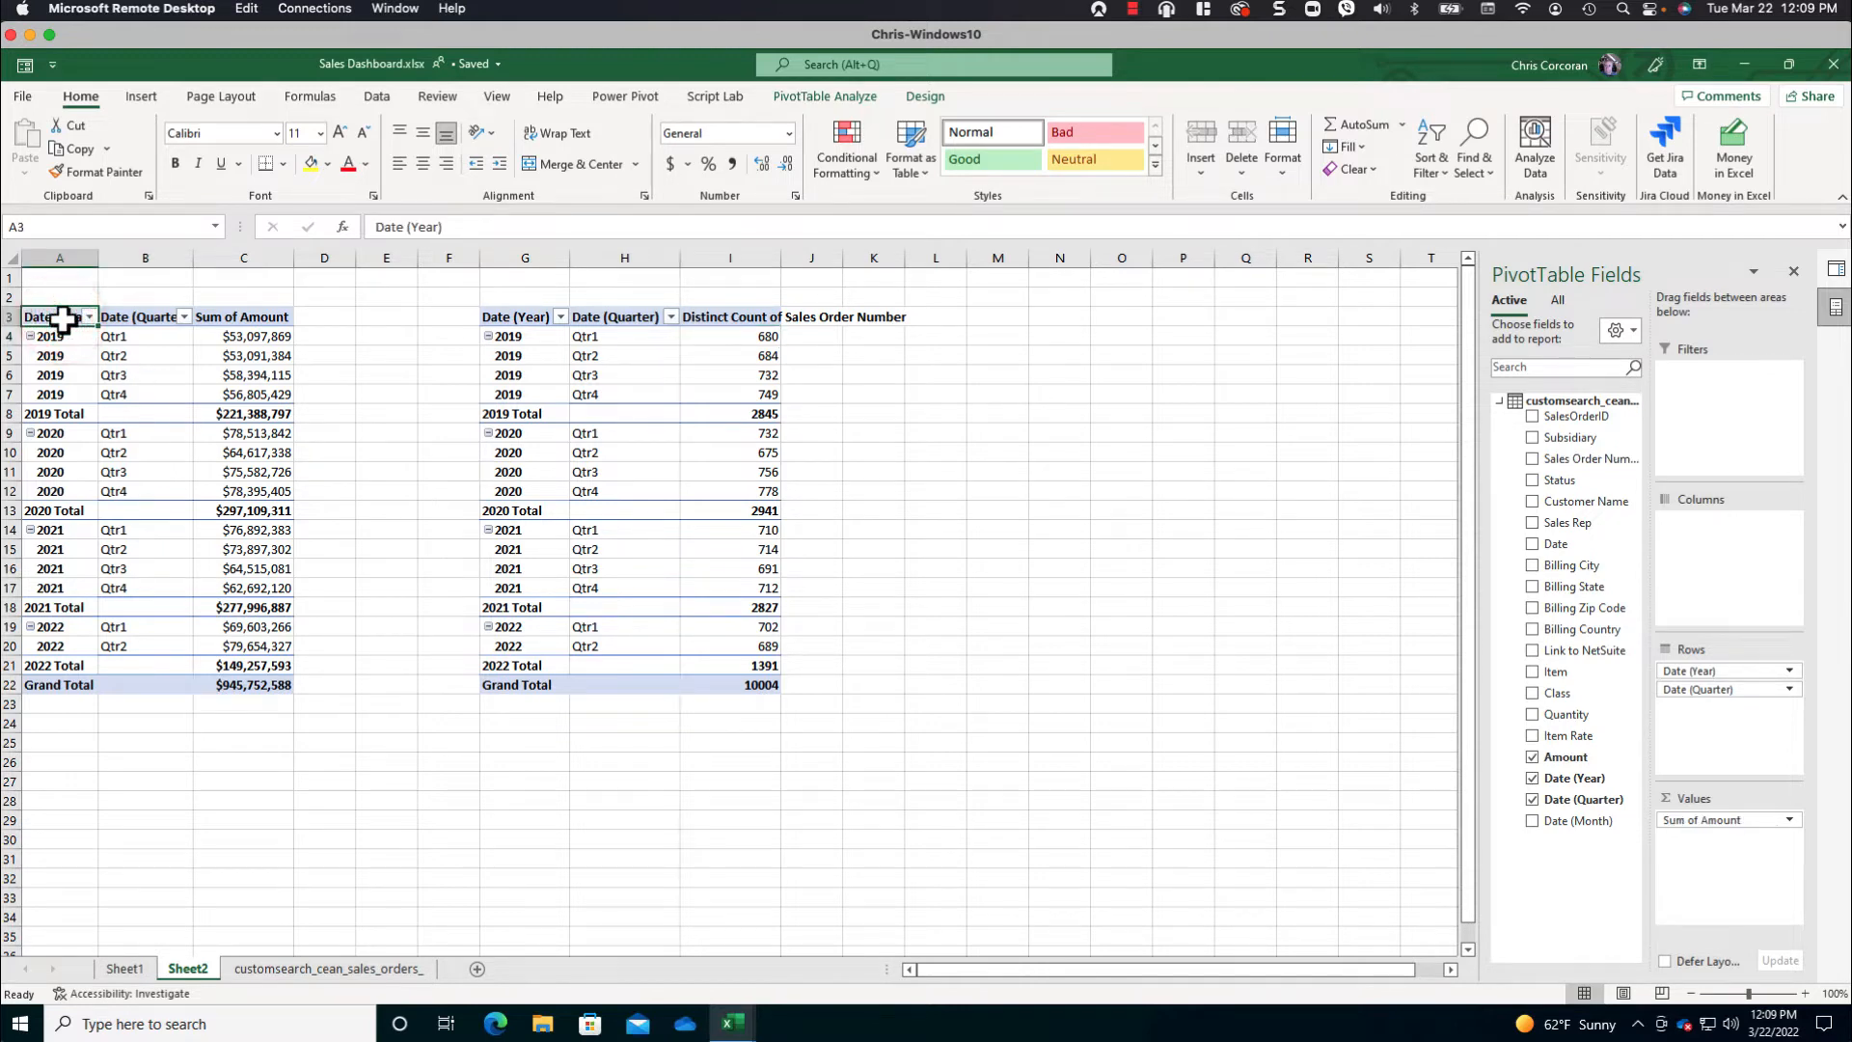
text(Year)
key(Tab)
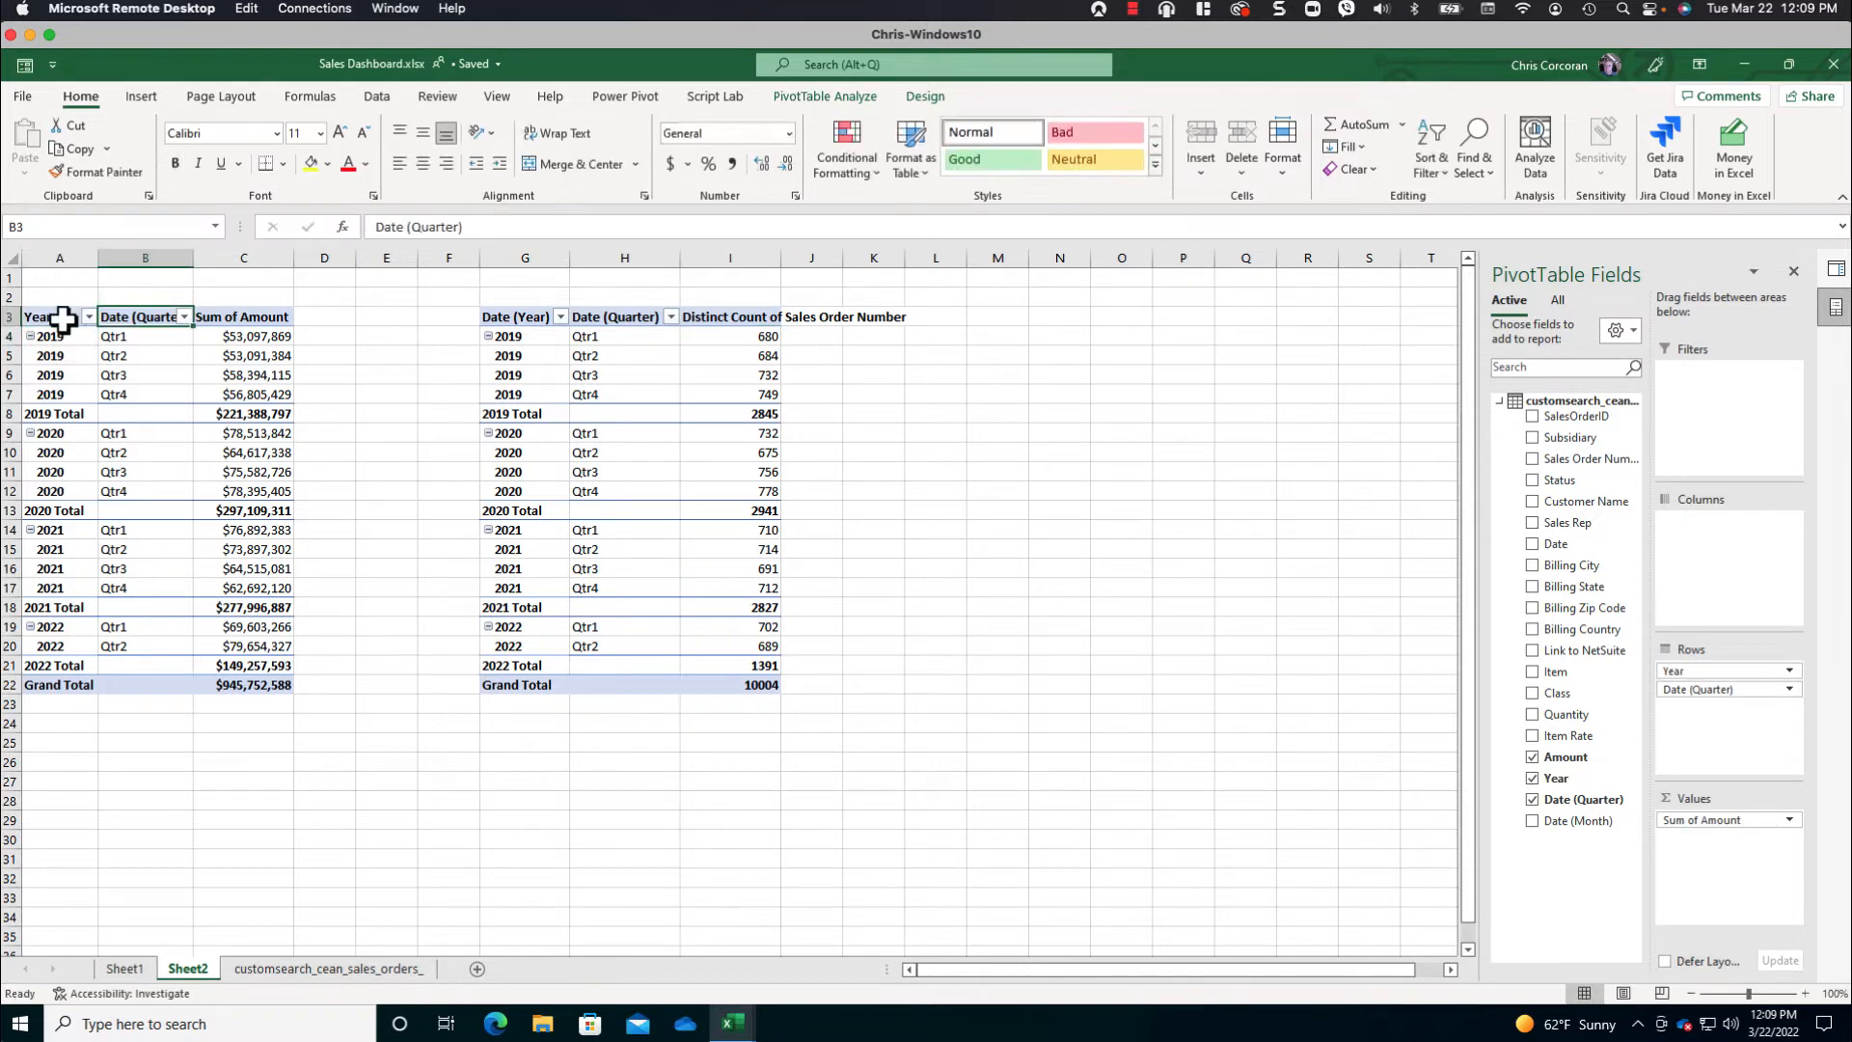
text(Date)
key(Tab)
text(A)
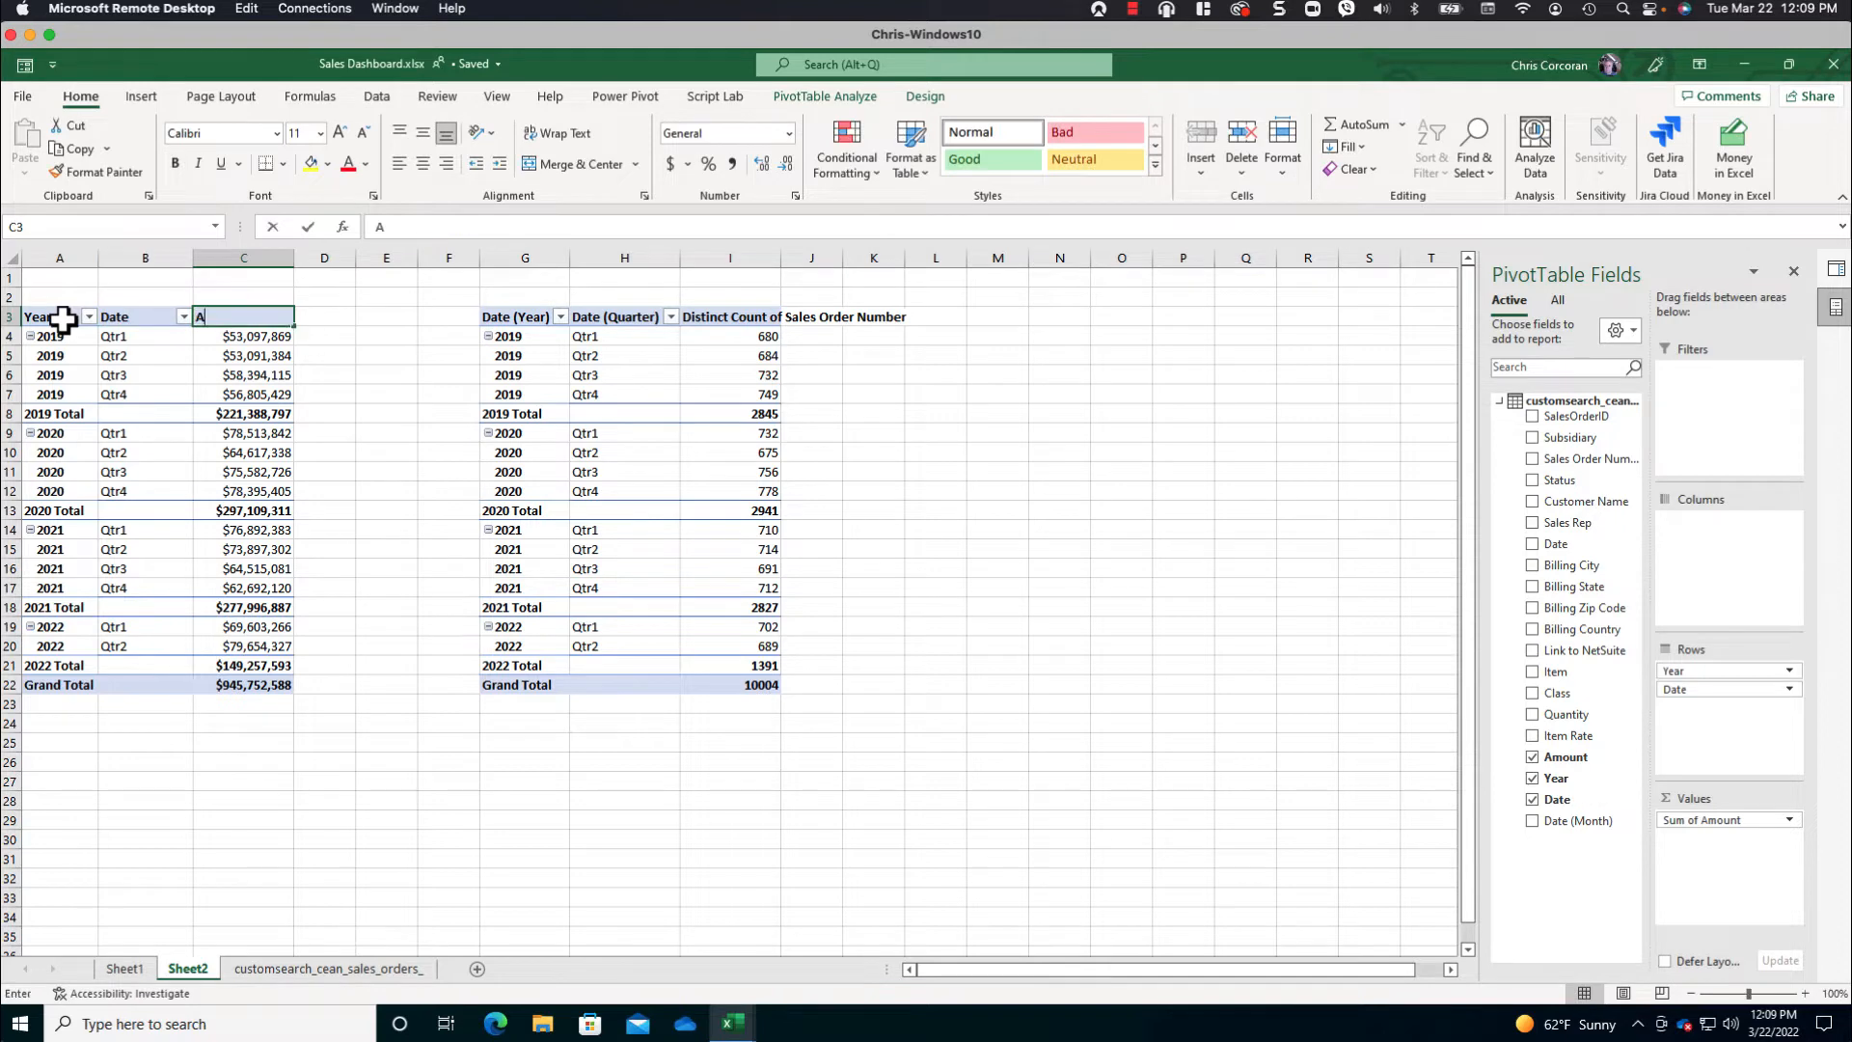
text(mount)
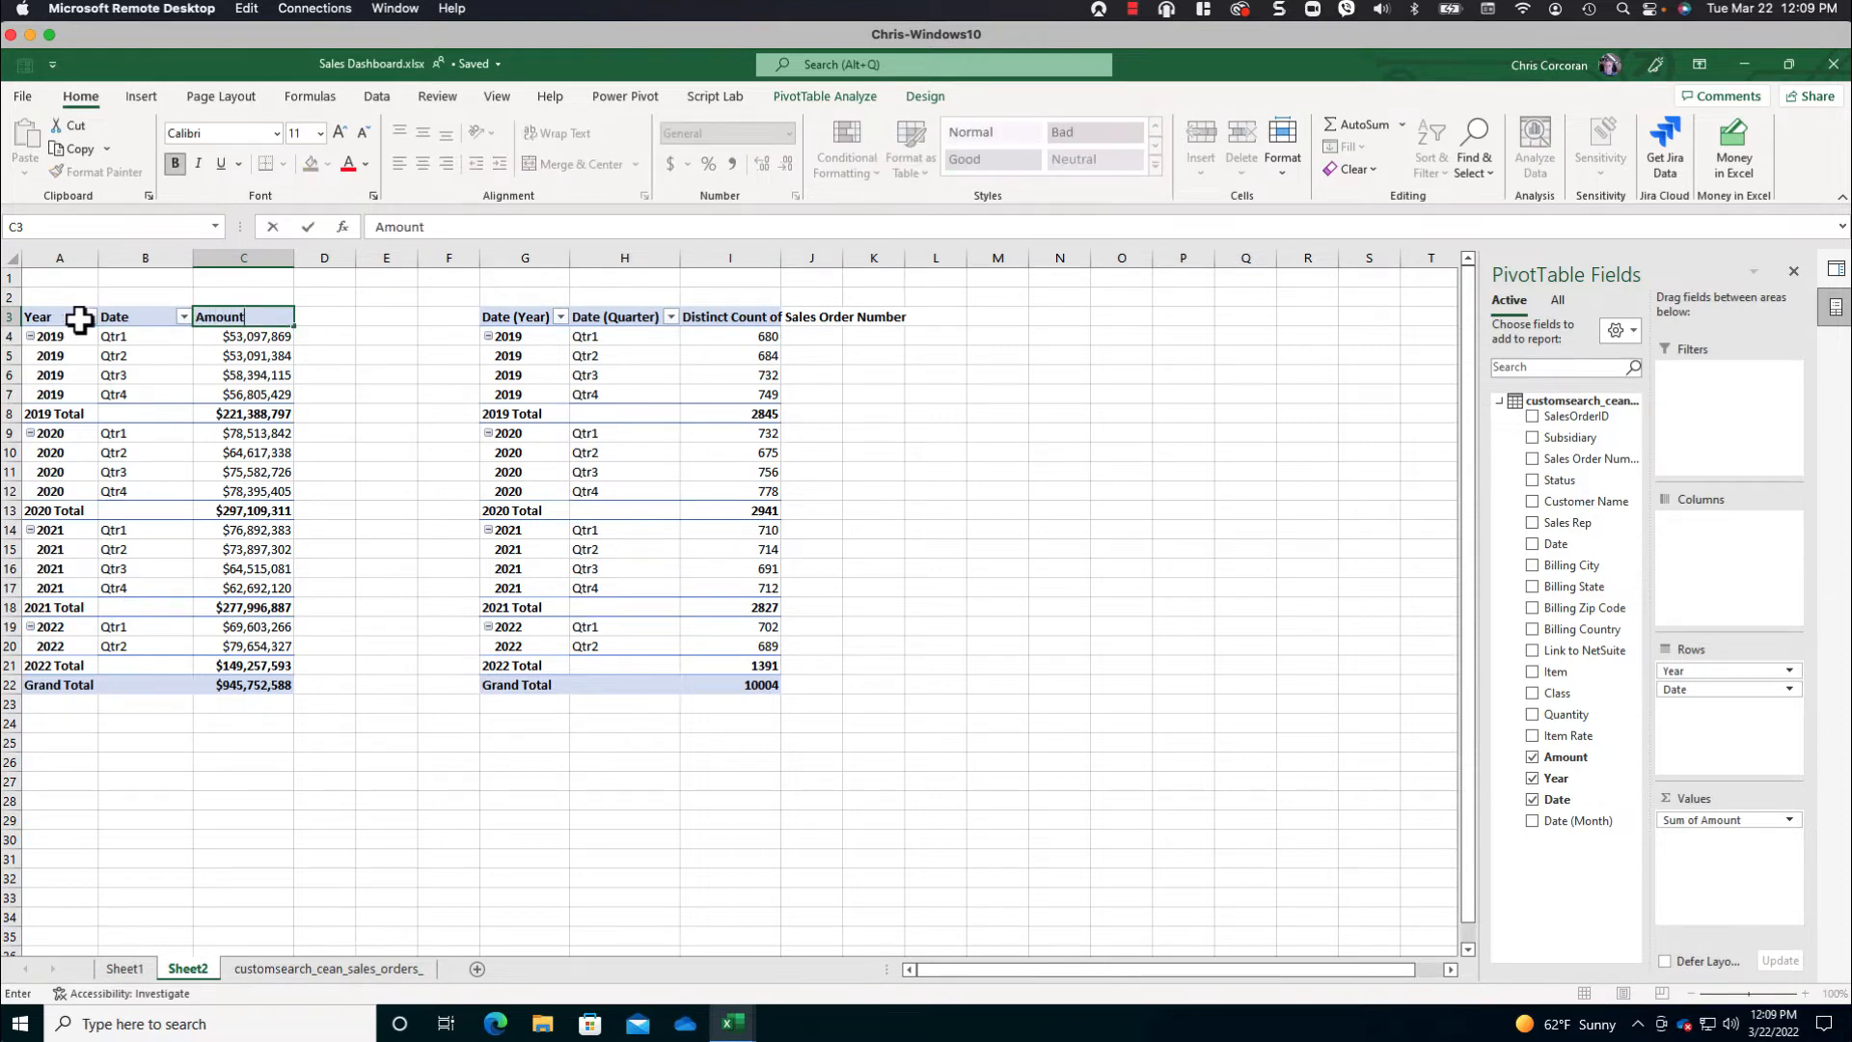
- Rename the copied PivotTable's headers in G3:I3 as Year, Date and Total
click(520, 319)
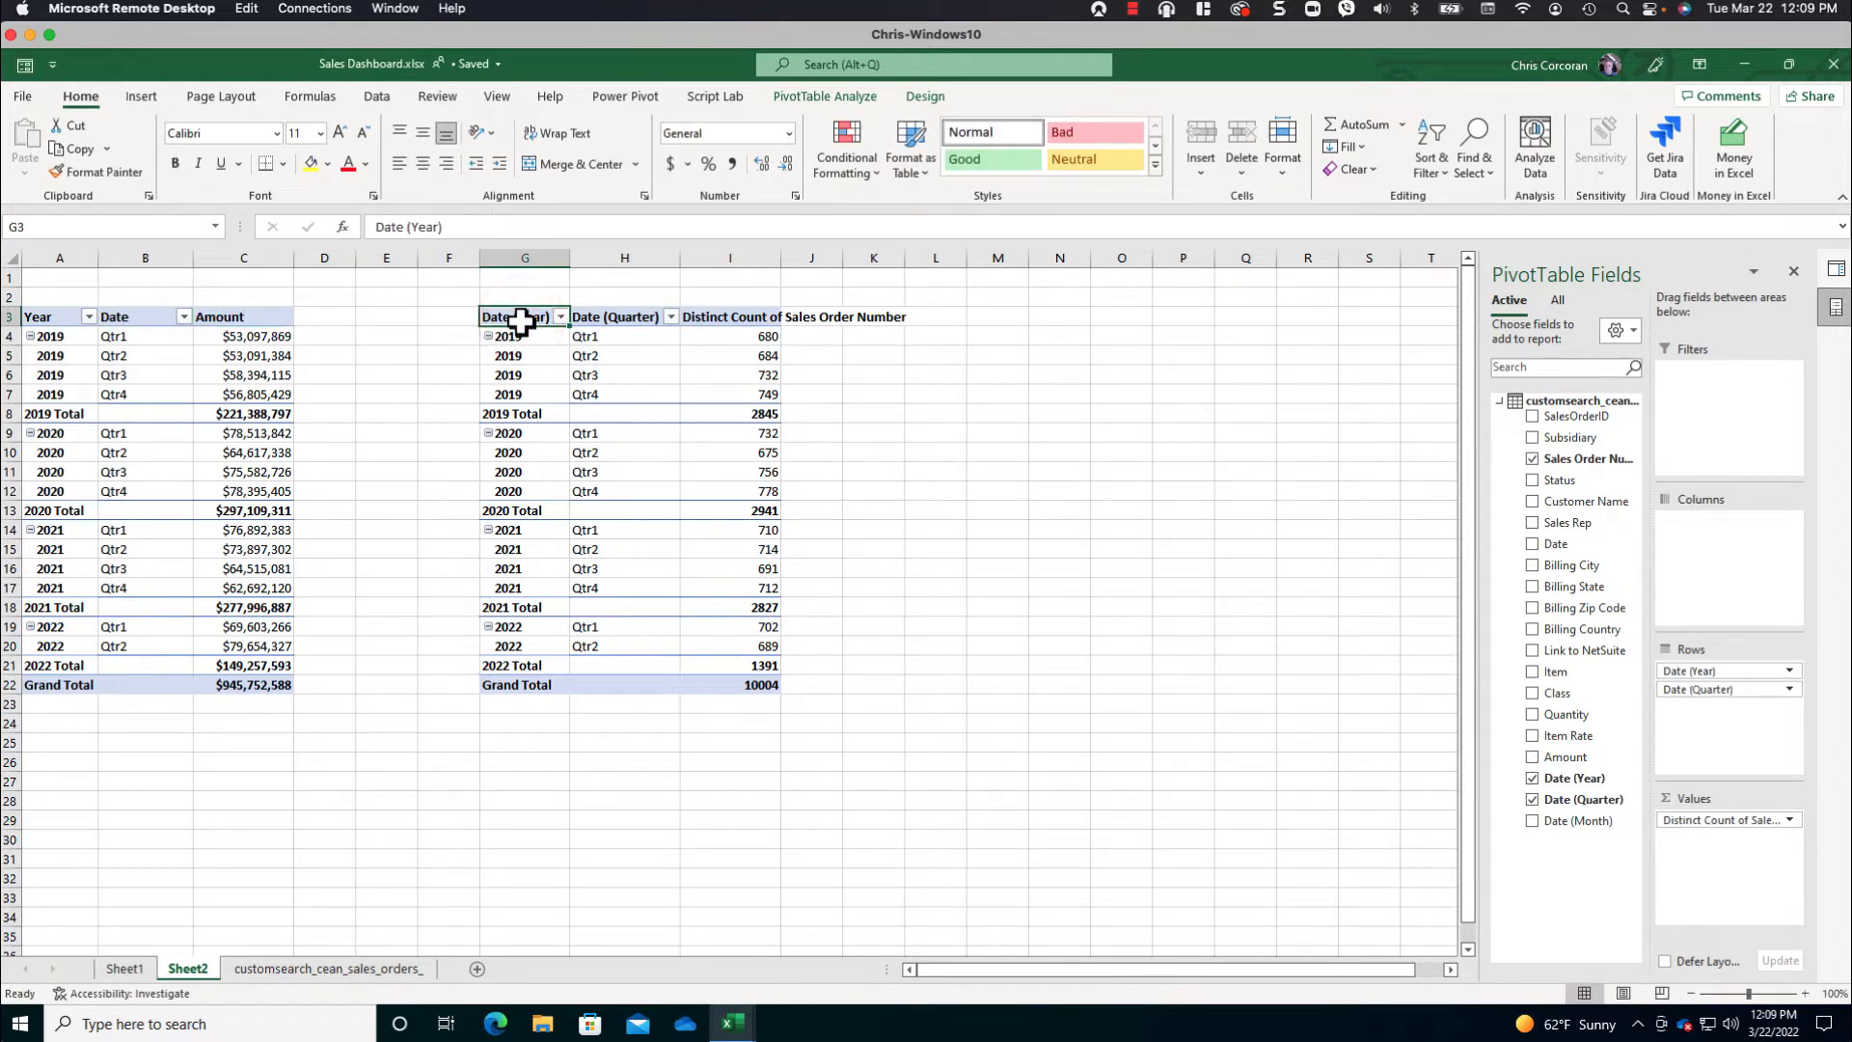
text(Year)
key(Tab)
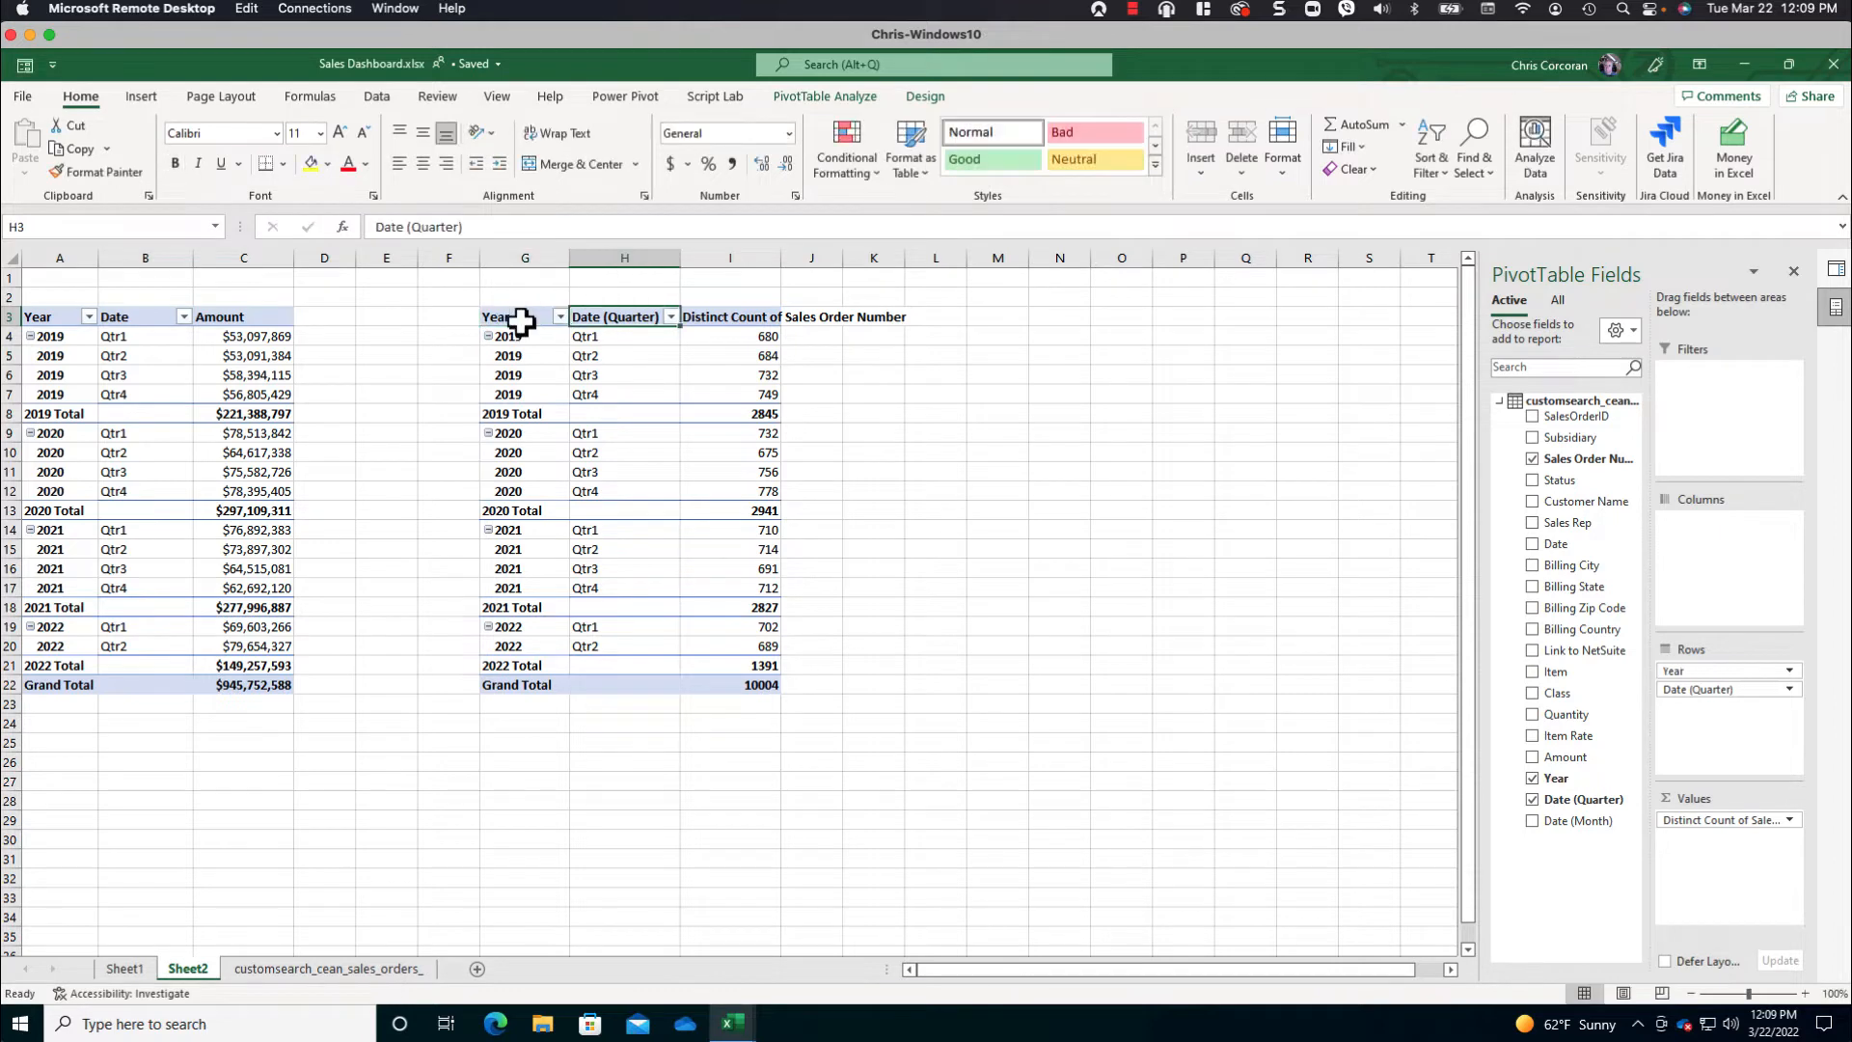
text(Date)
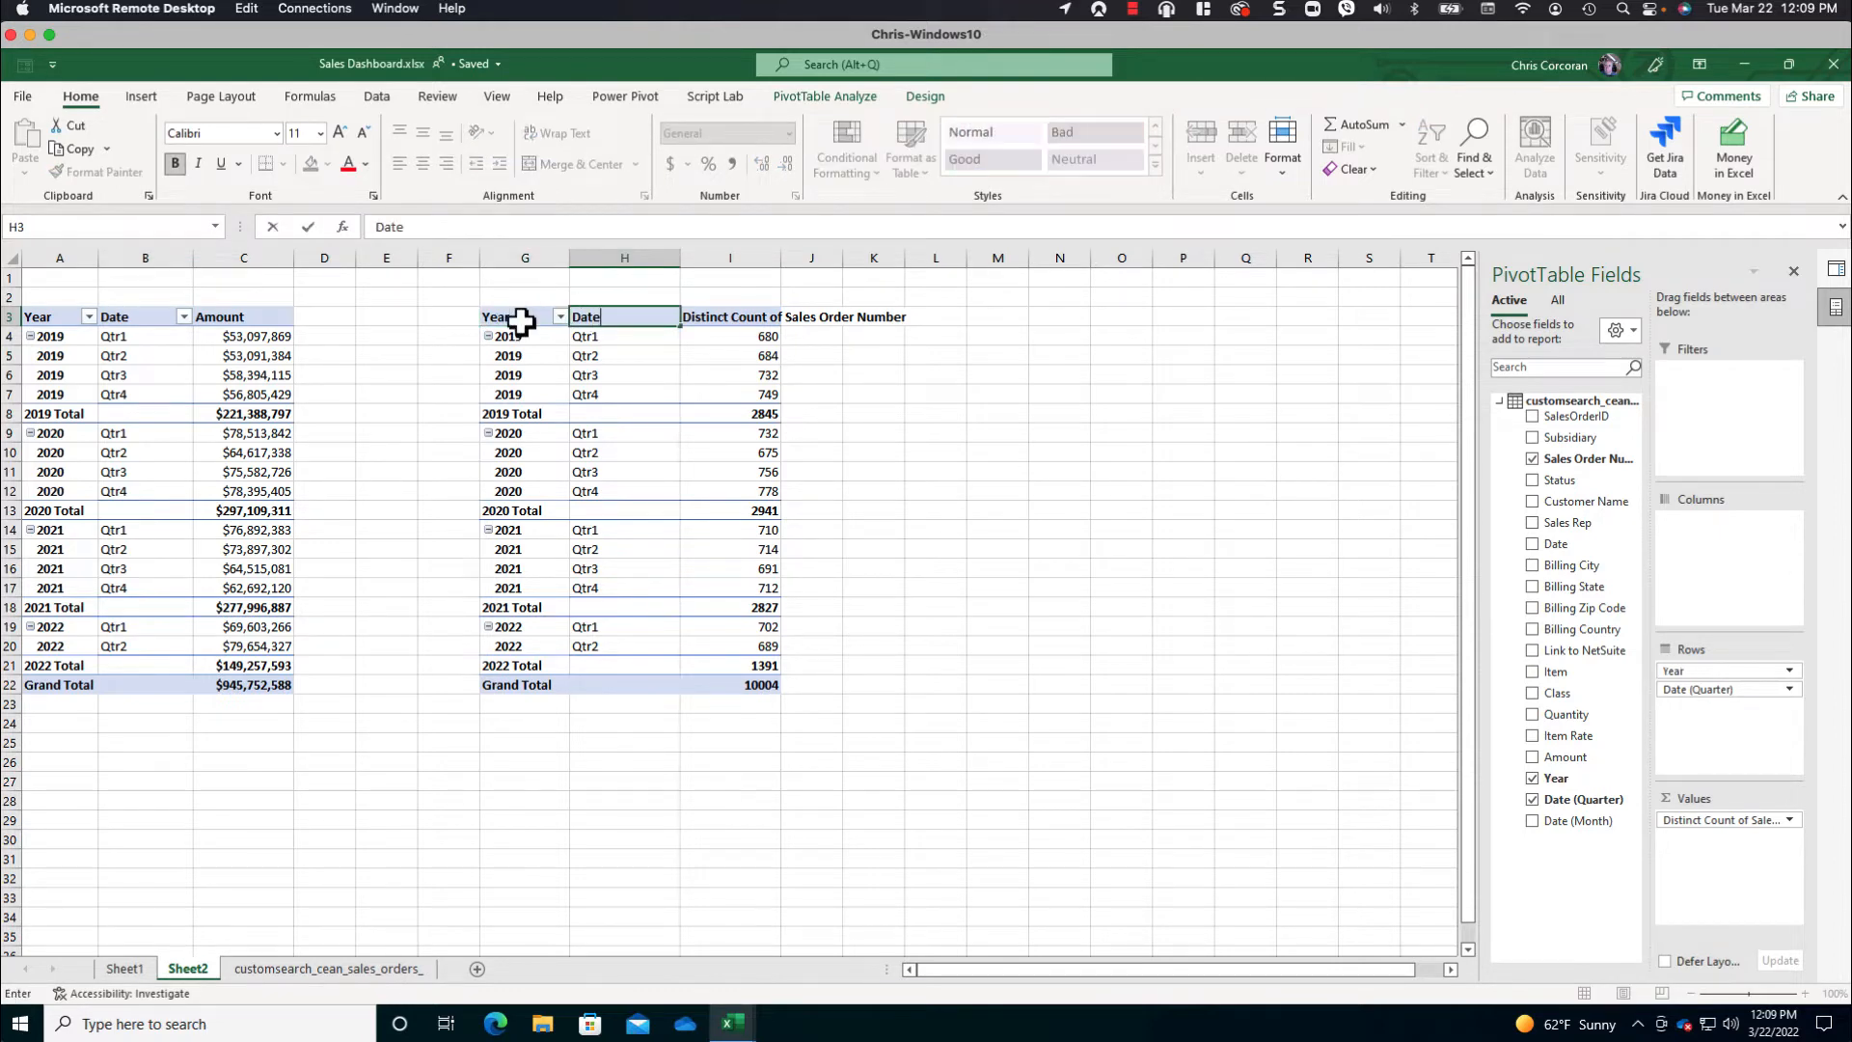
key(Tab)
text(TR)
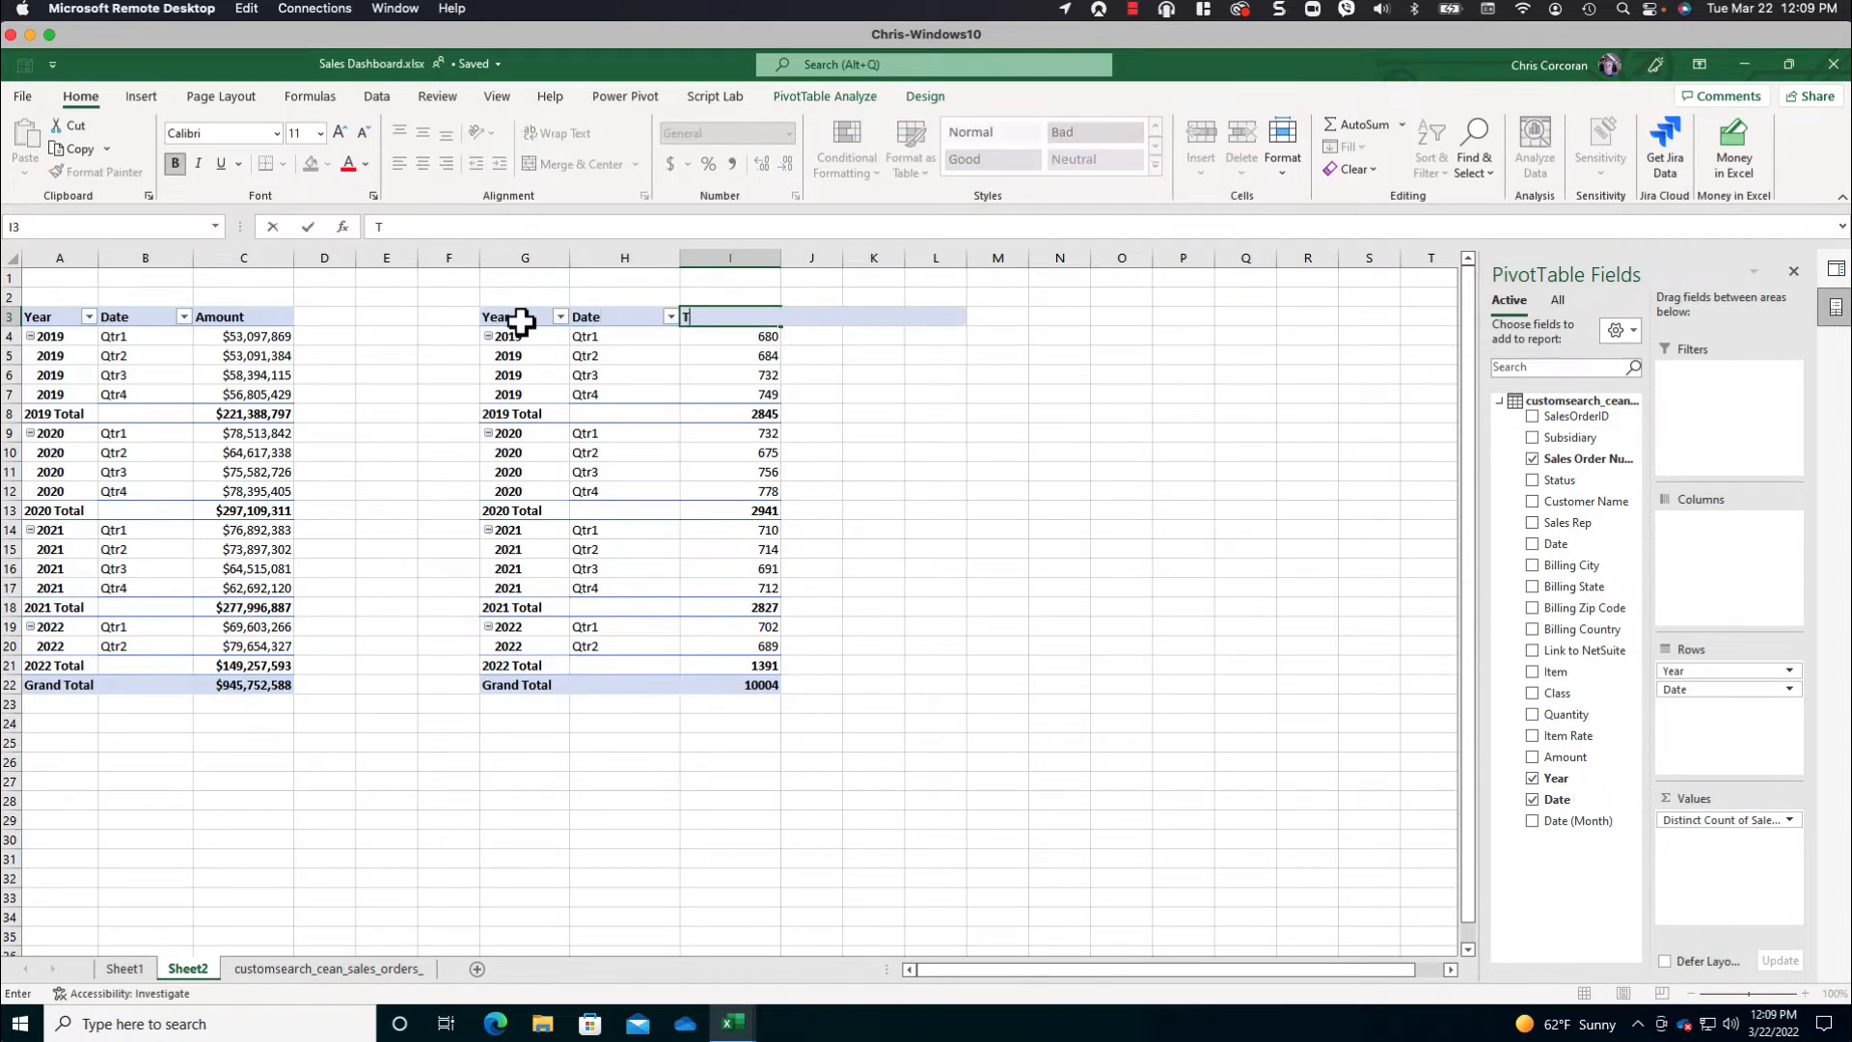
key(Return)
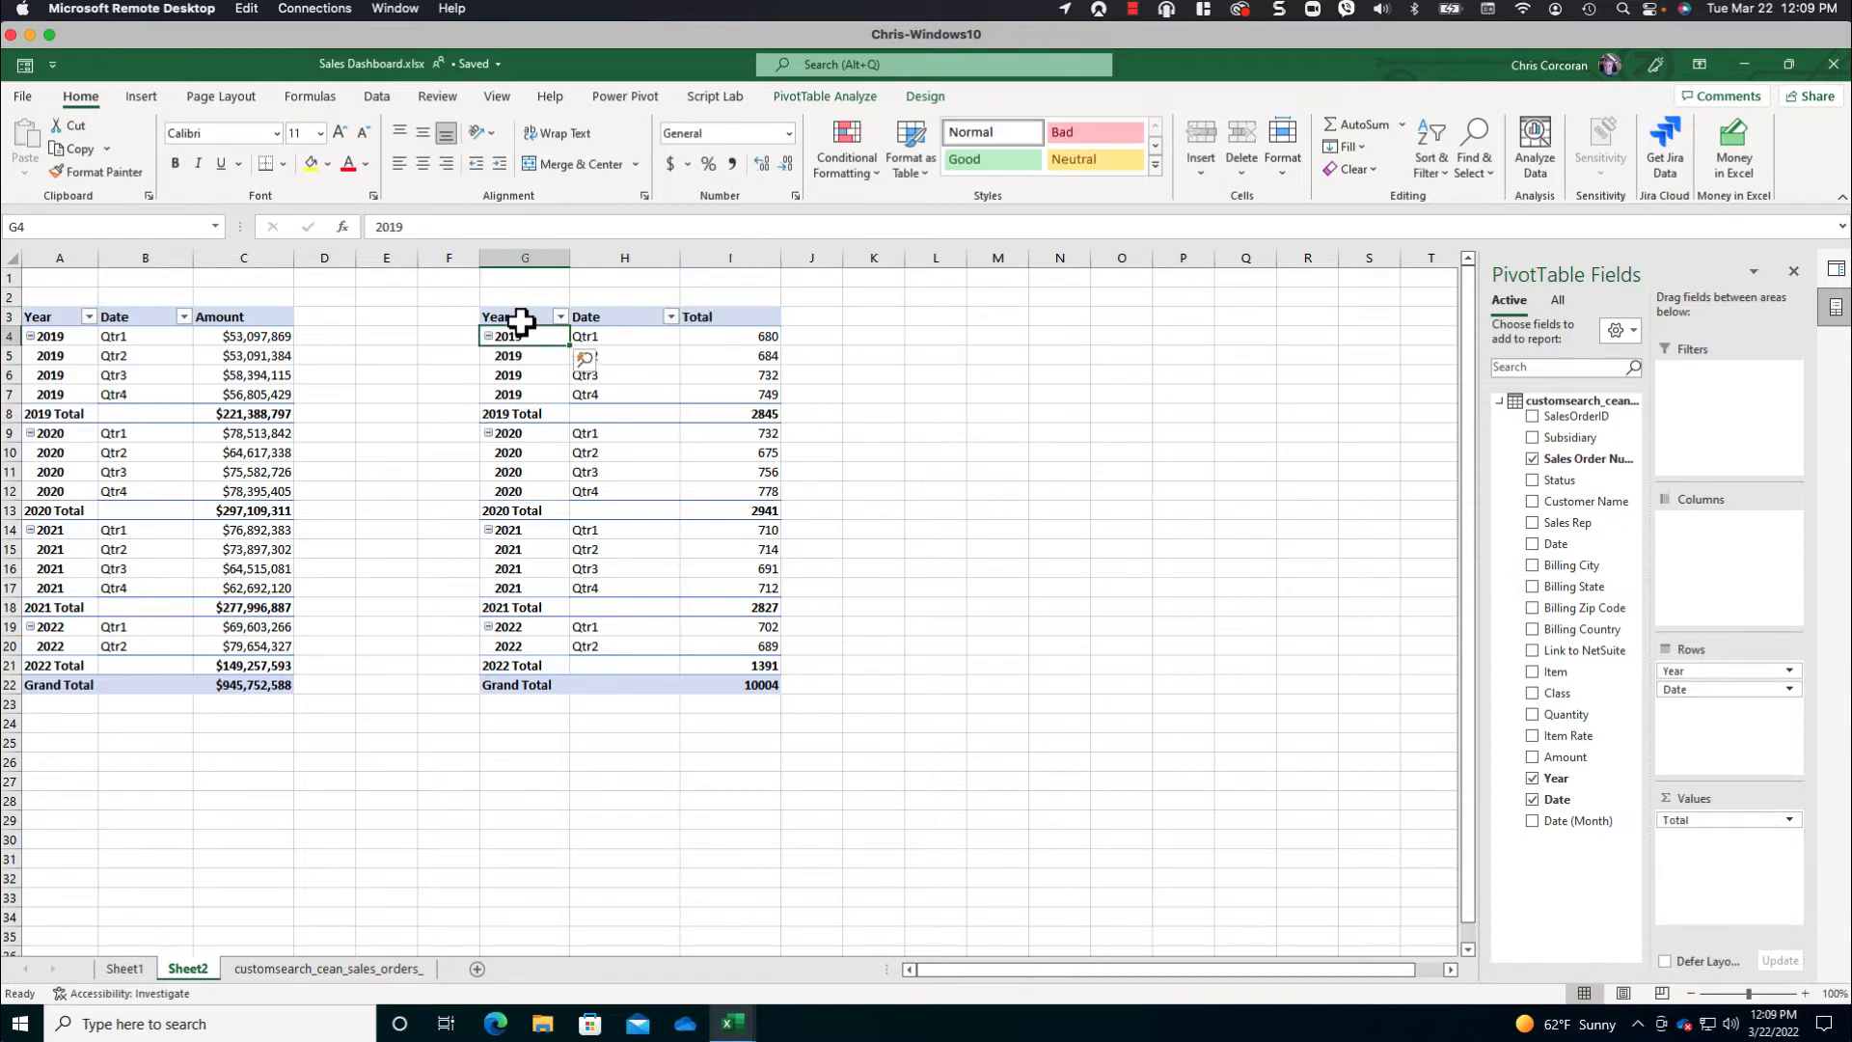
click(384, 335)
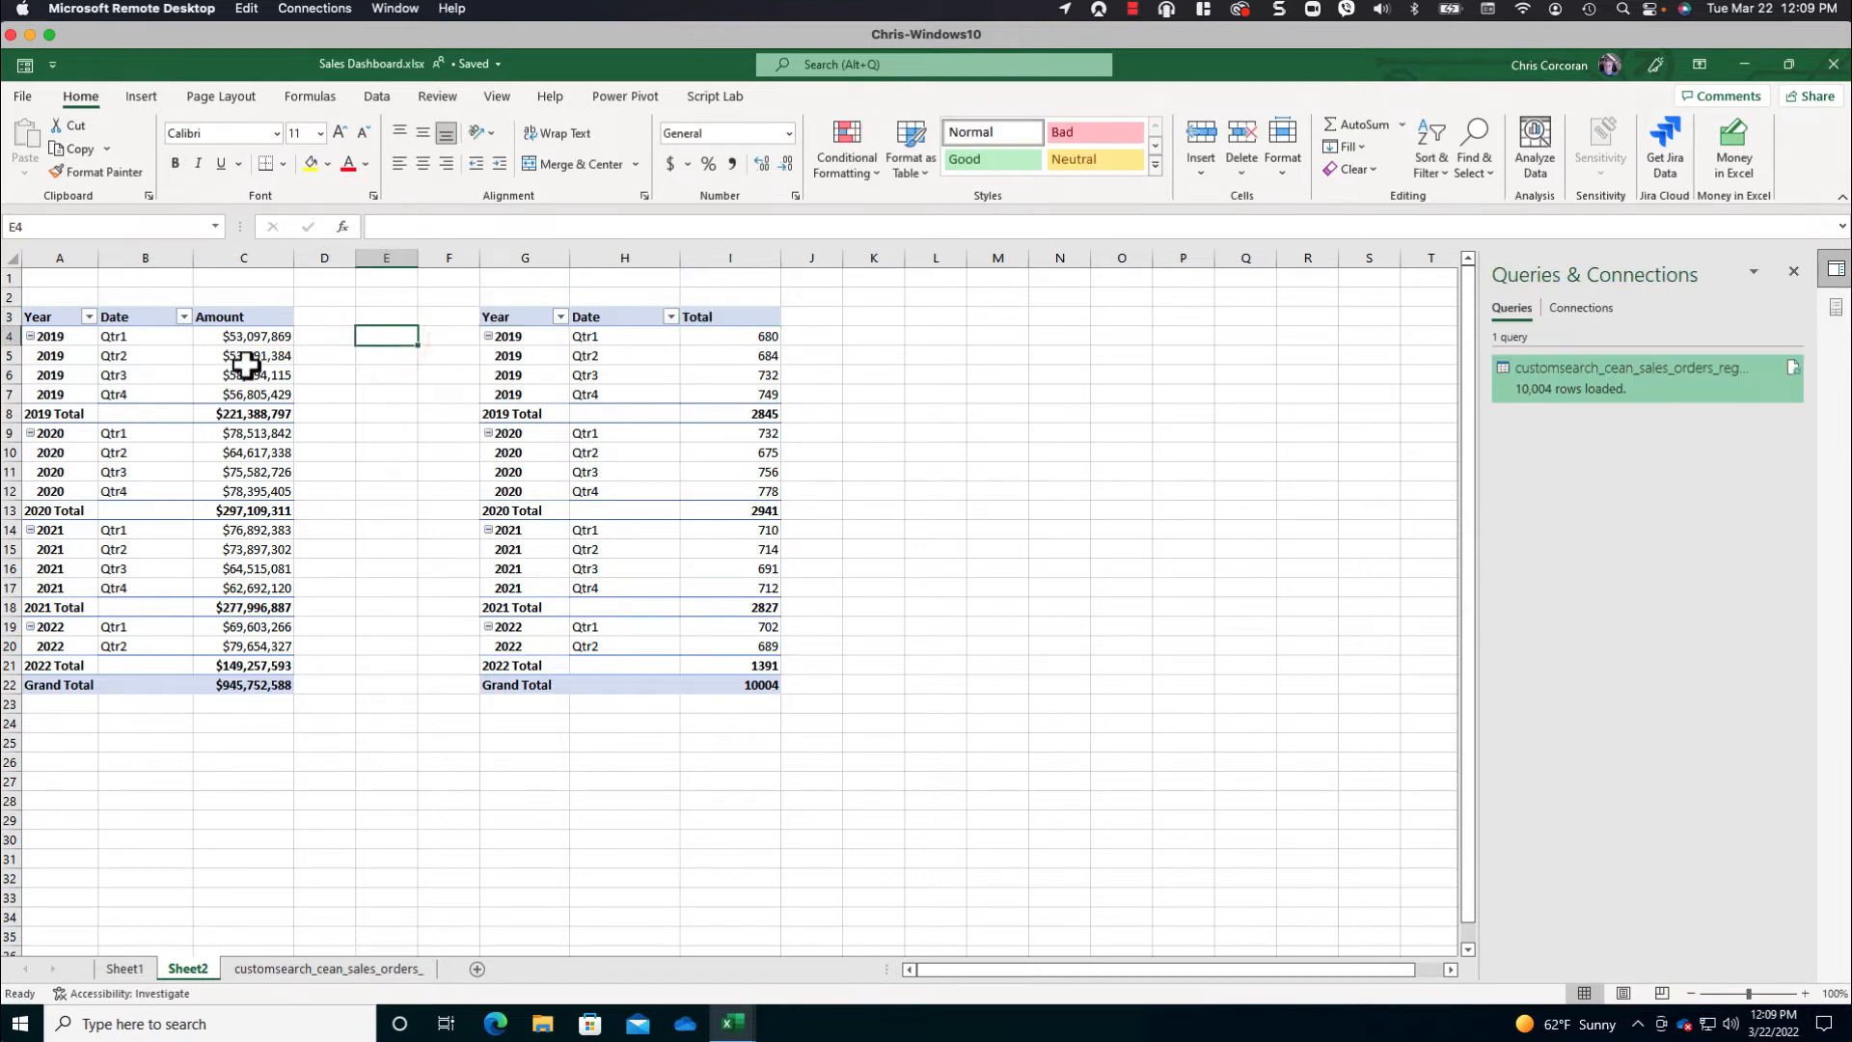
- Insert a PivotChart from the first PivotTable using the Dashboard-LineChart template
click(164, 381)
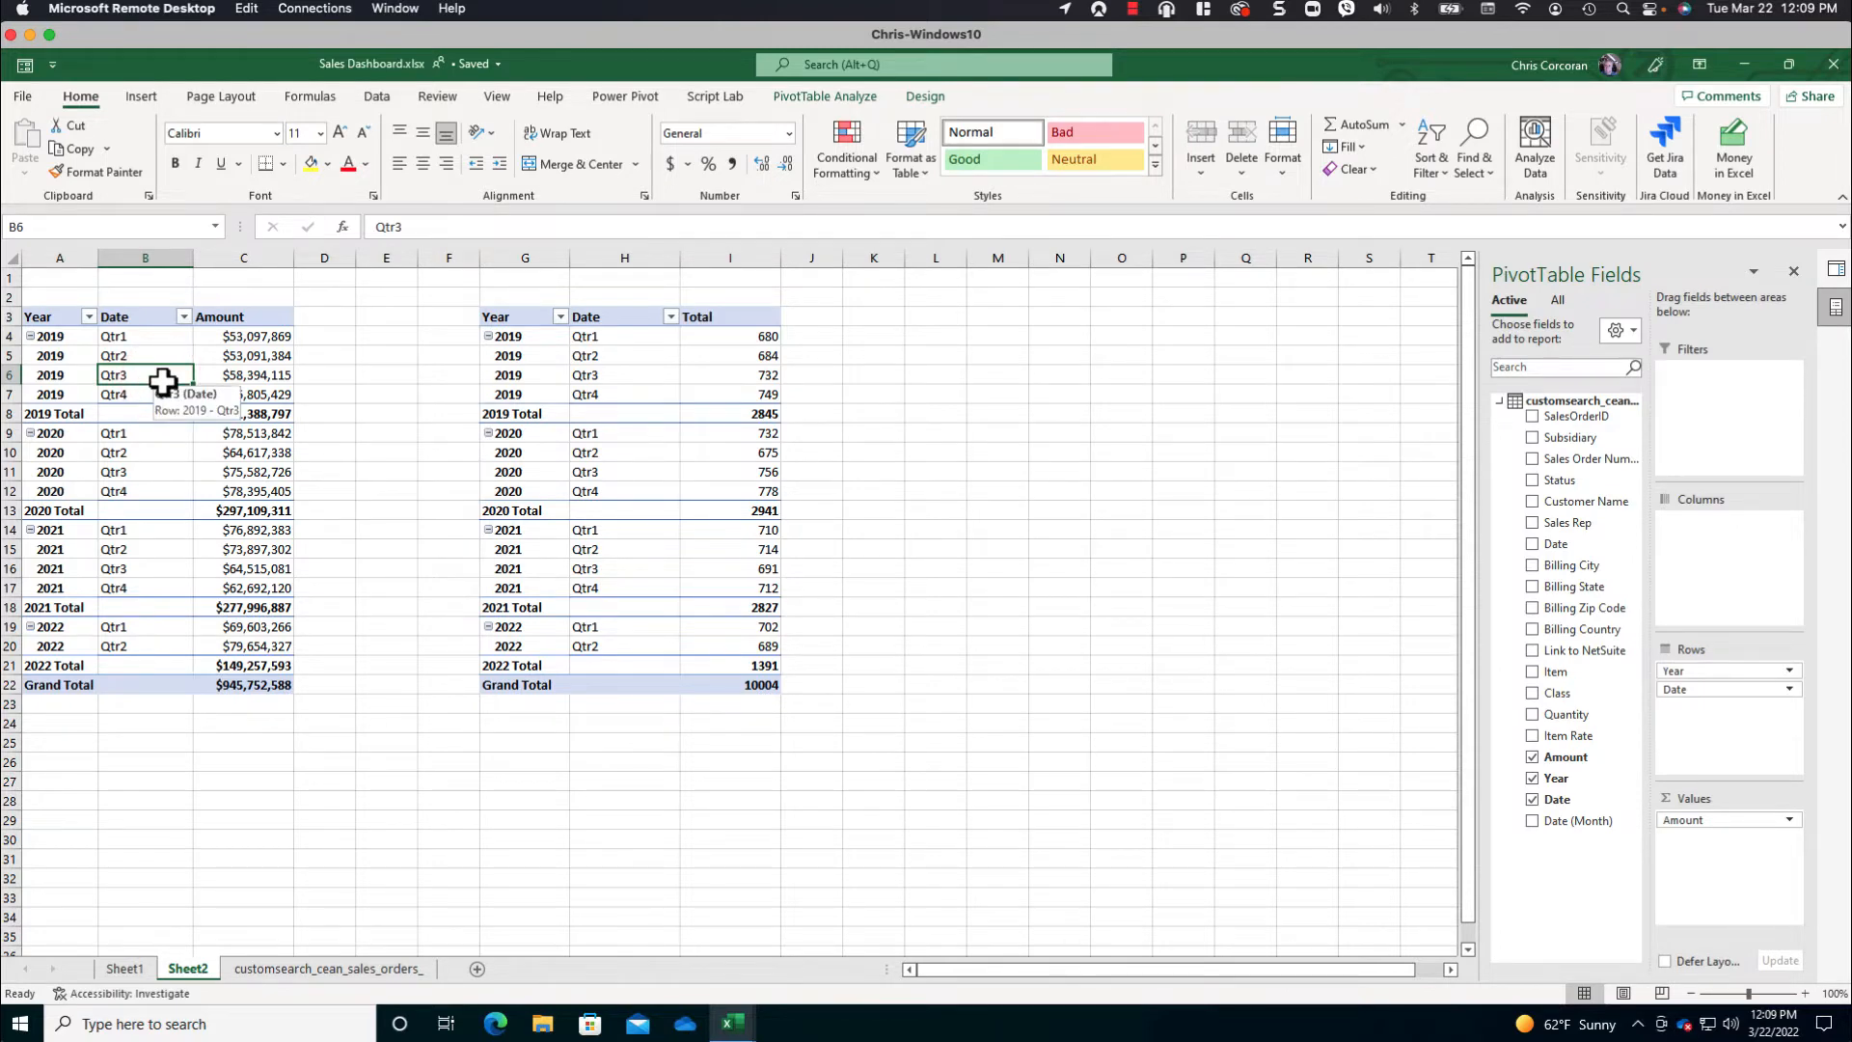
click(146, 95)
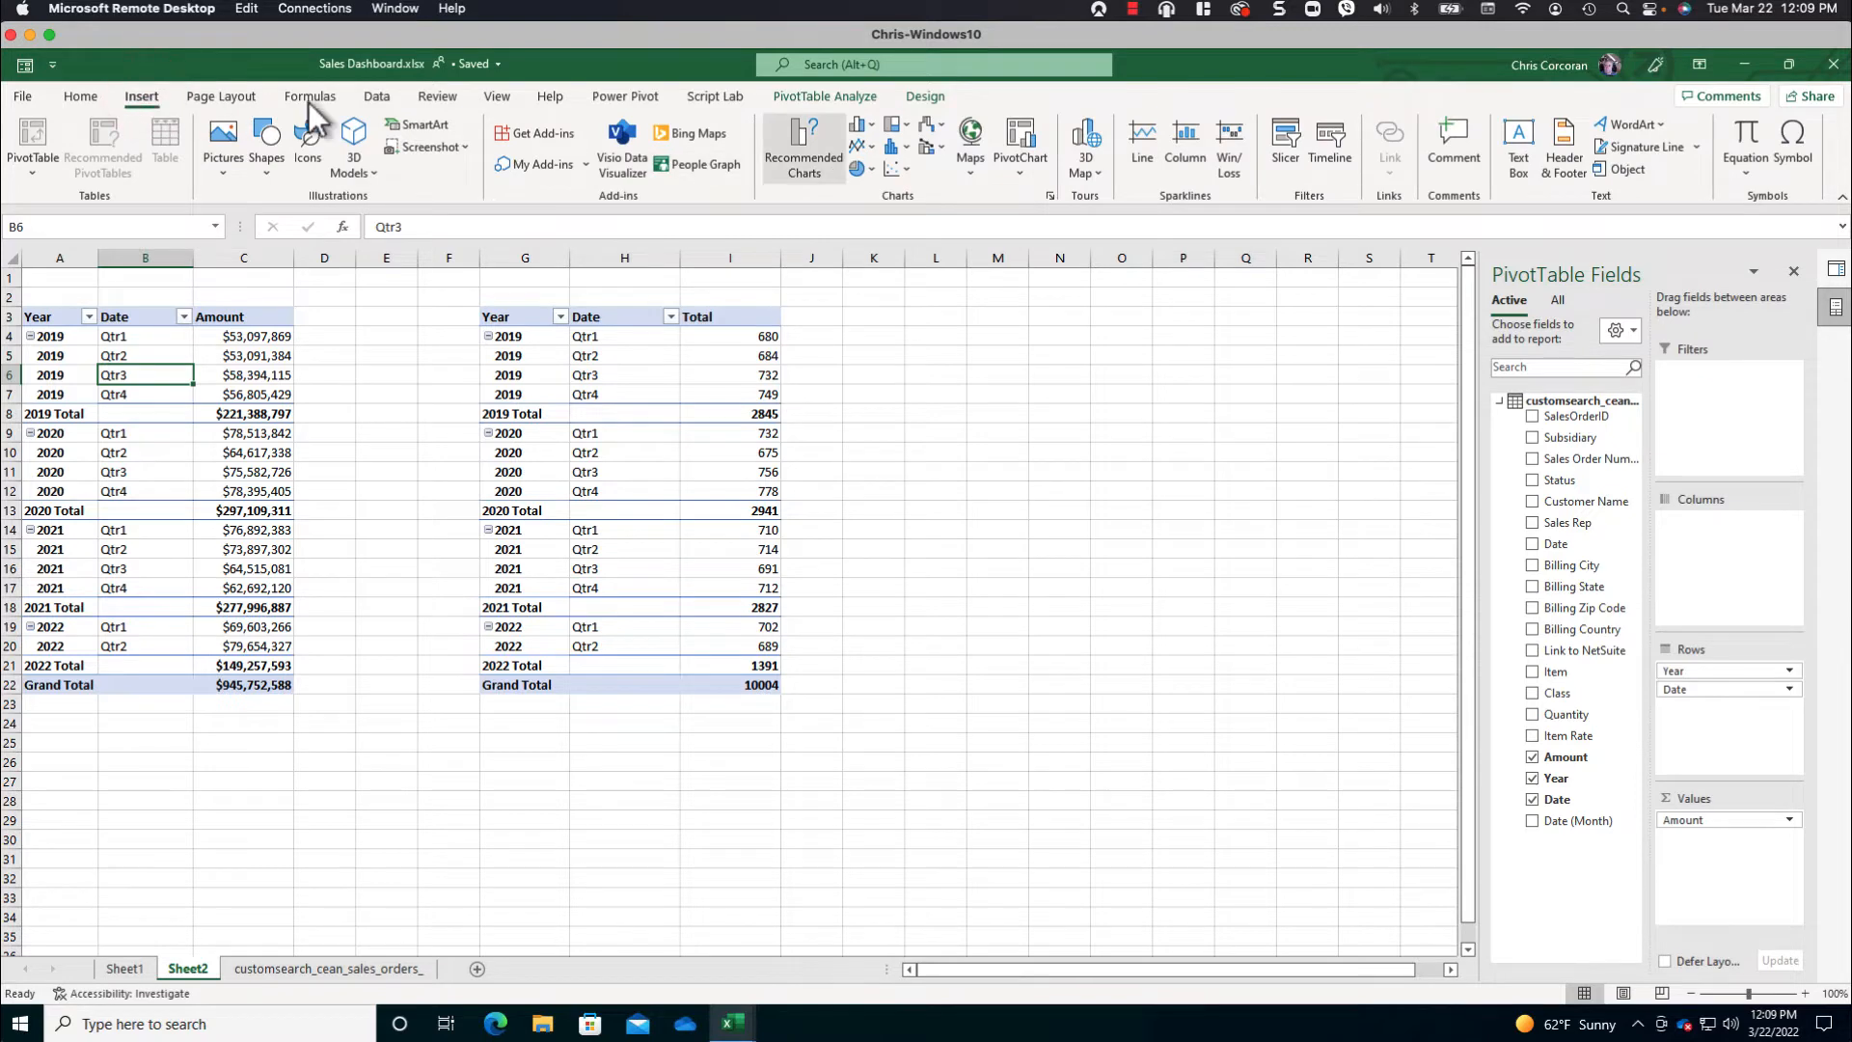
click(870, 126)
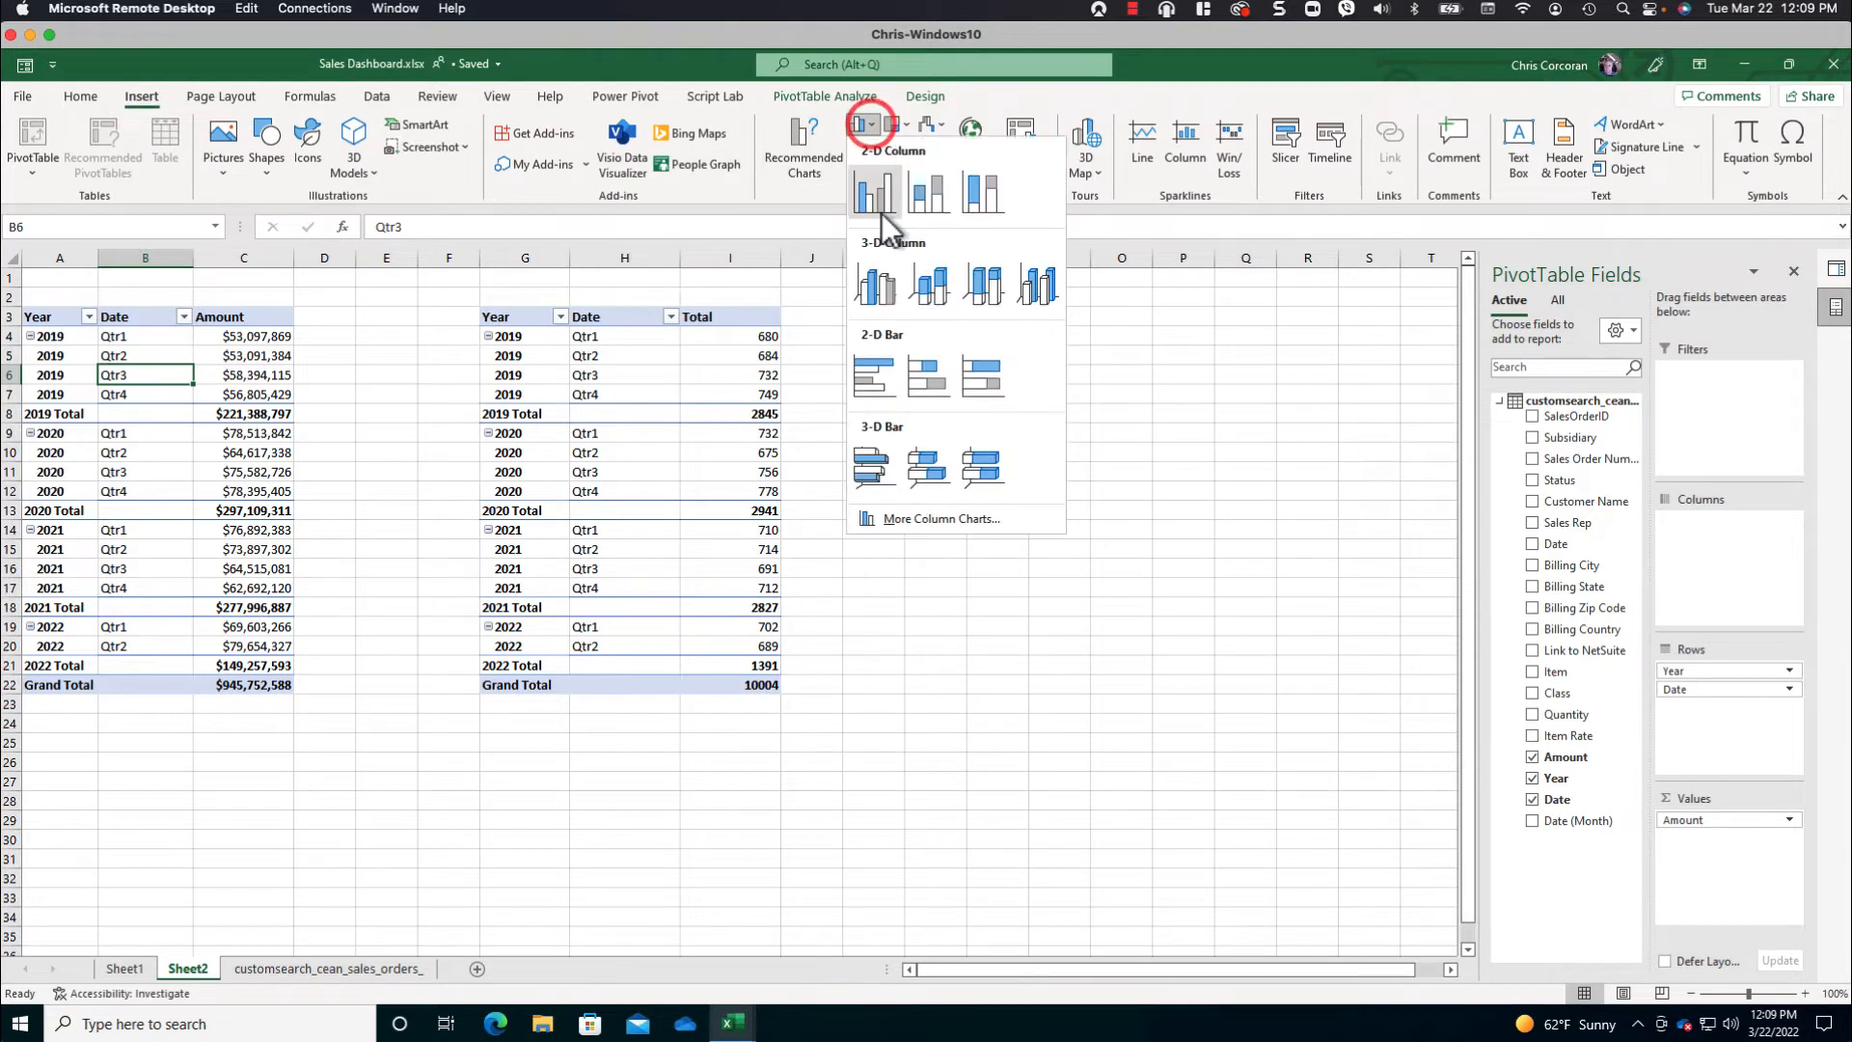
click(912, 517)
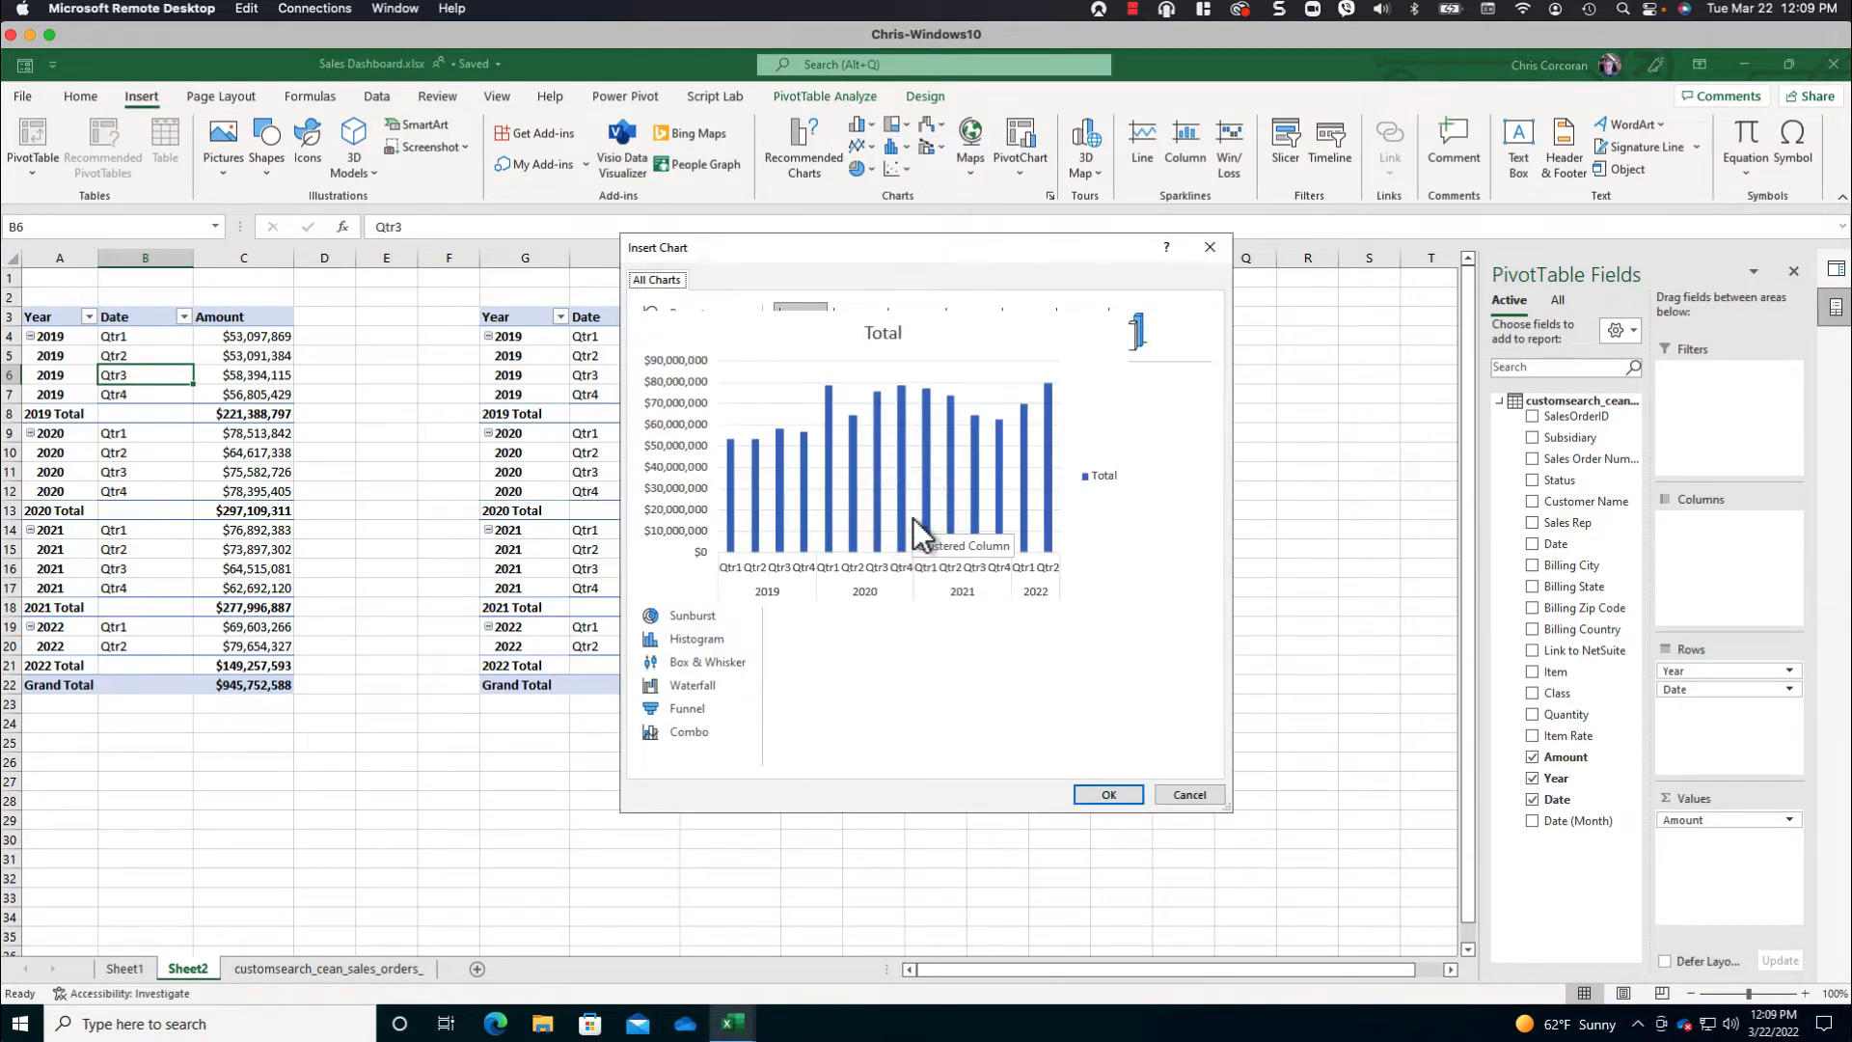
click(699, 338)
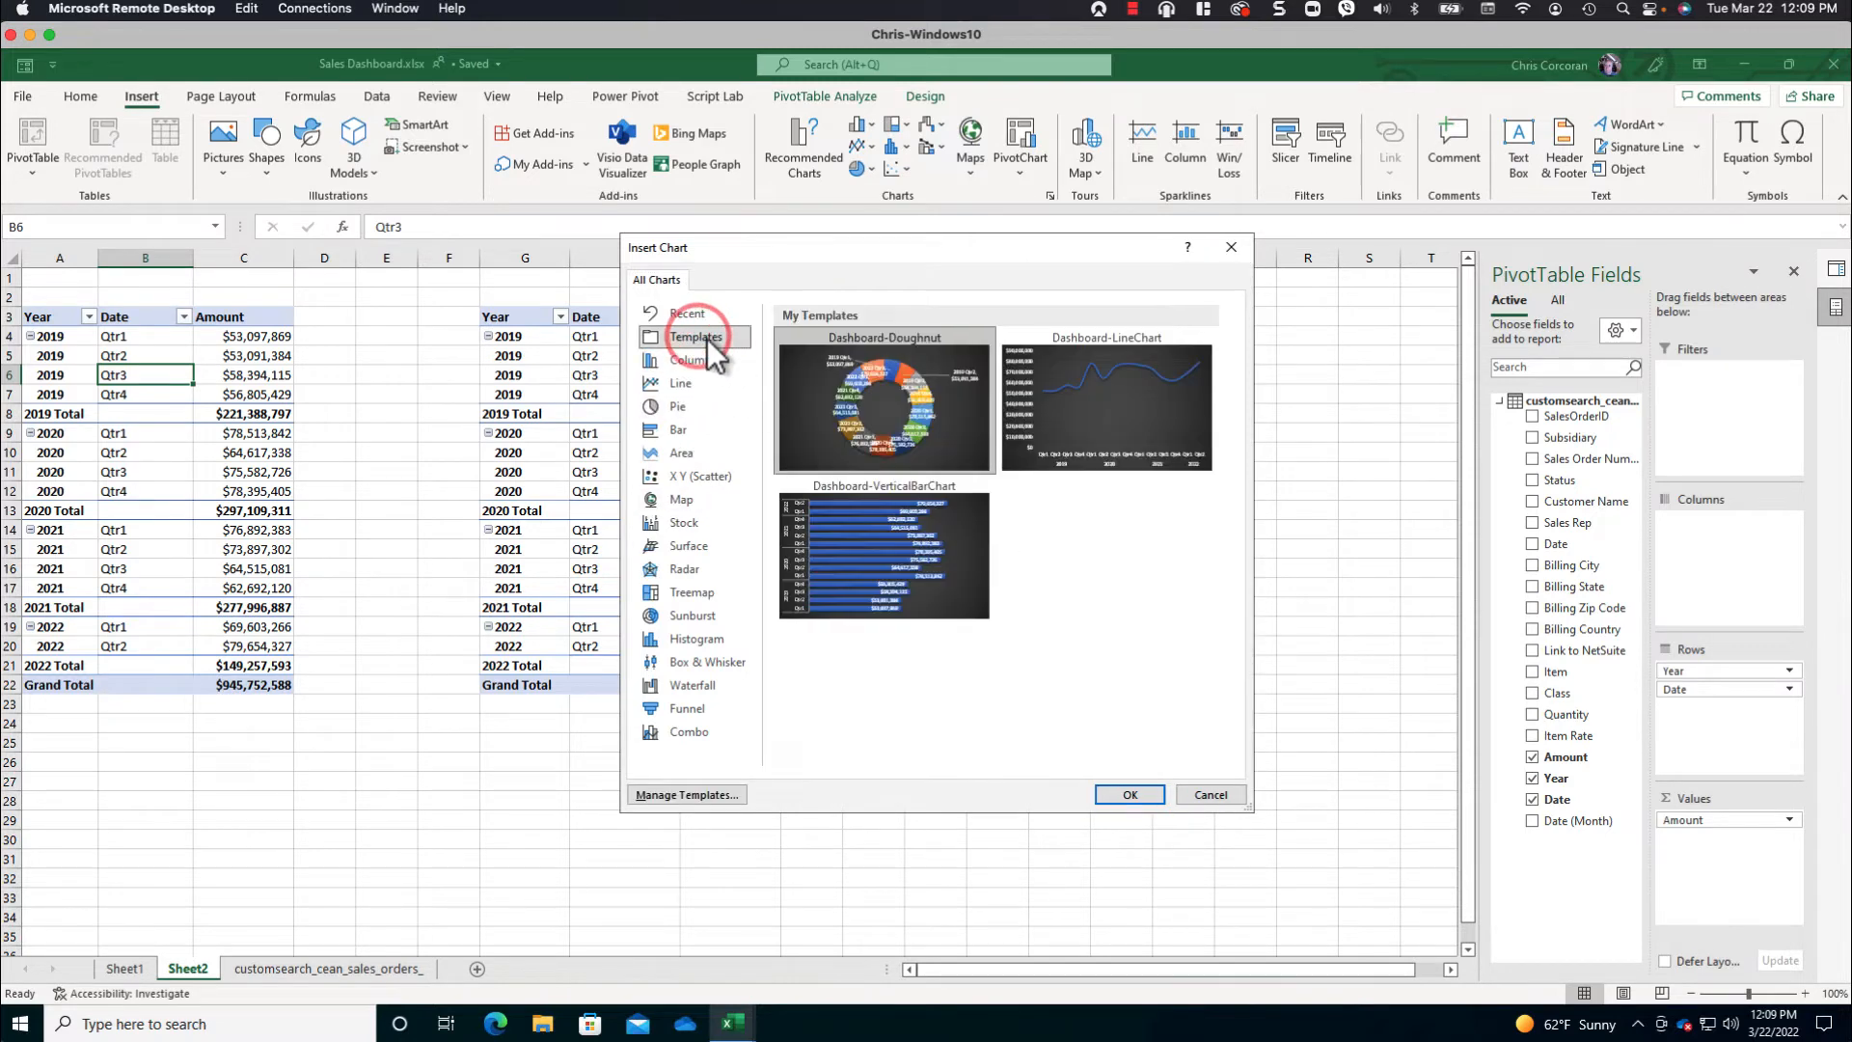
click(1086, 378)
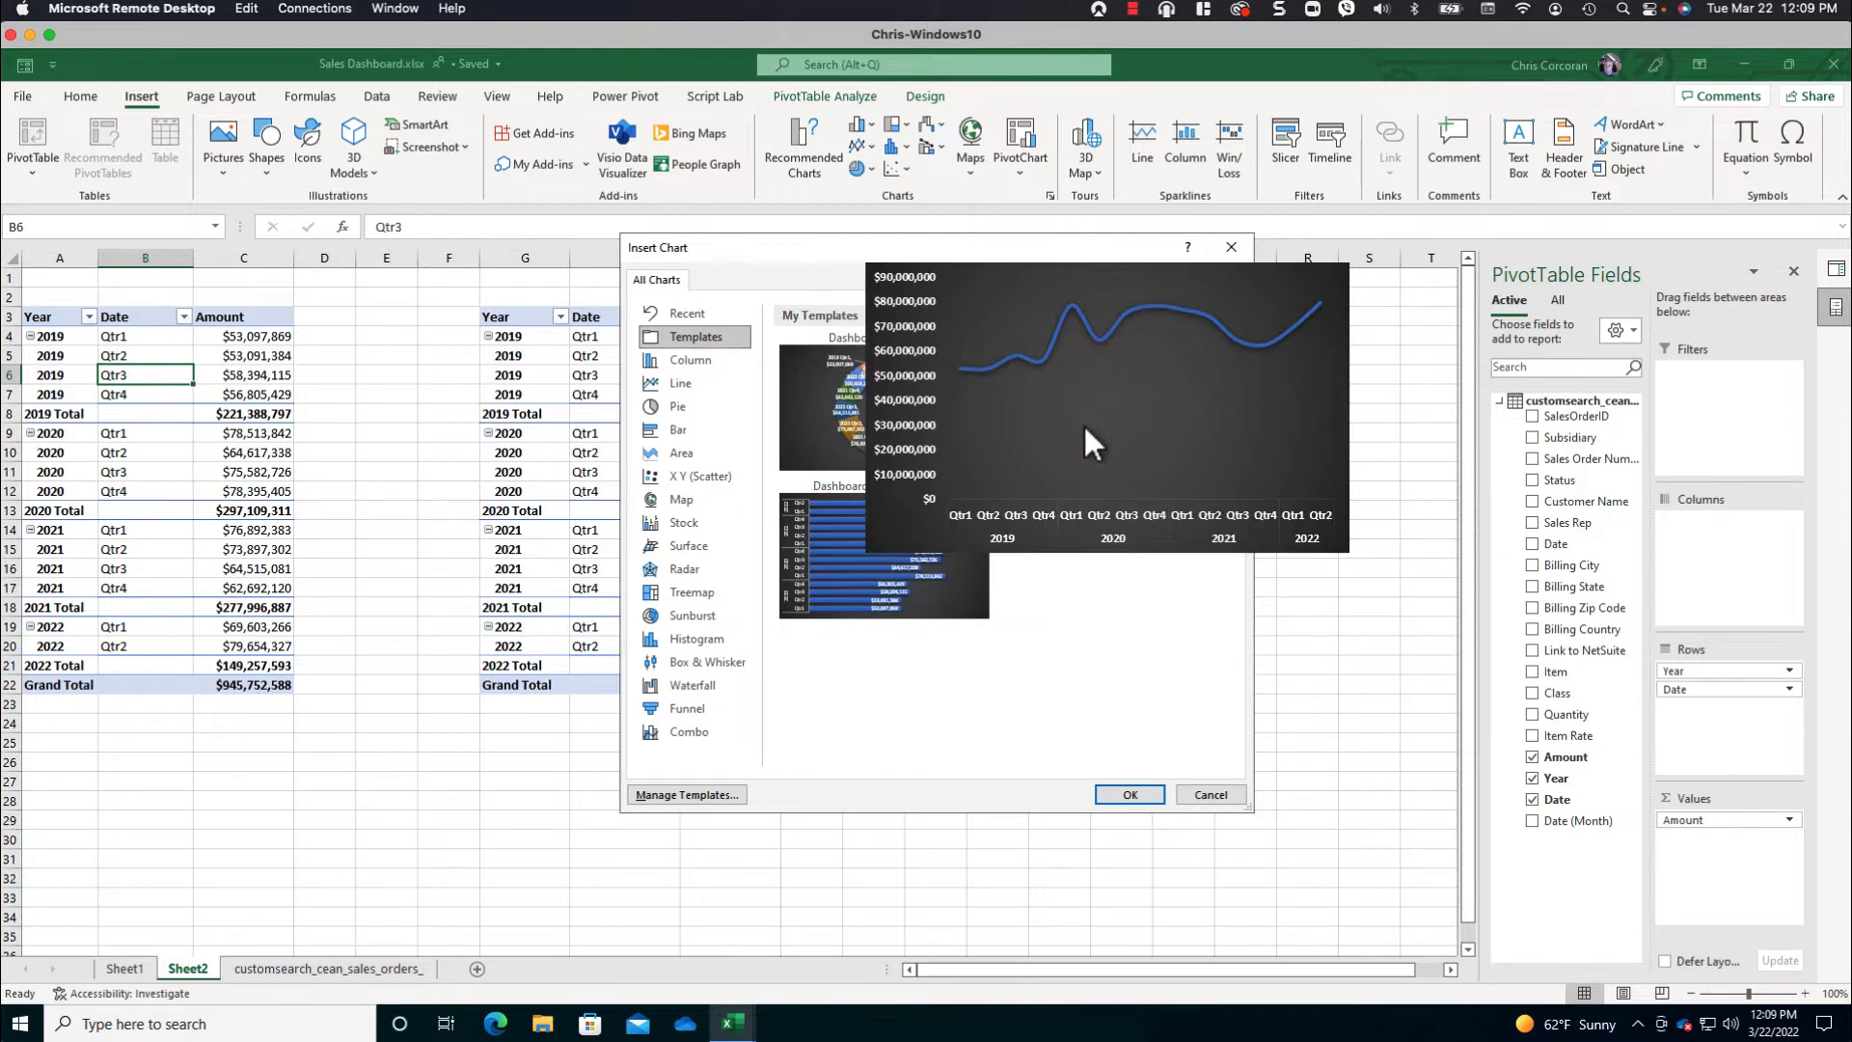
click(1084, 424)
click(1129, 796)
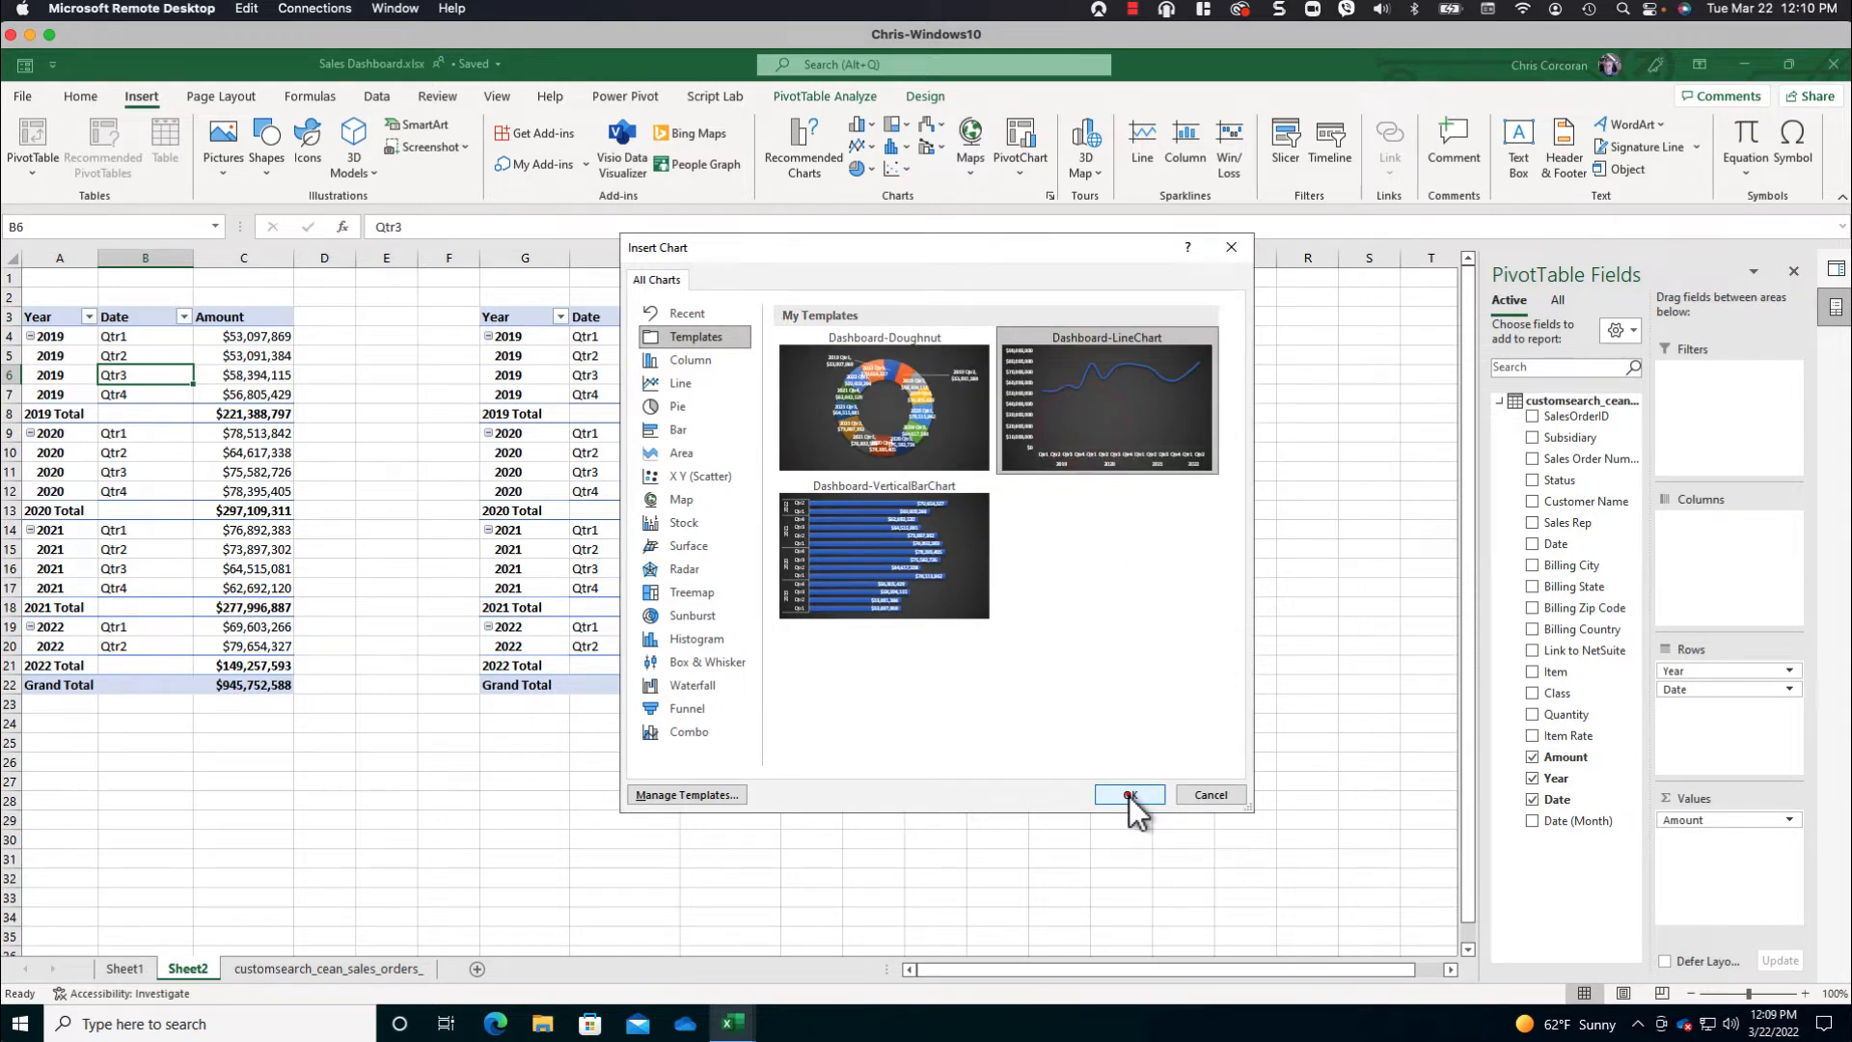
- Move the line chart beside the second PivotTable, starting at J3, and widen it to reach column S
drag(863, 473, 1167, 314)
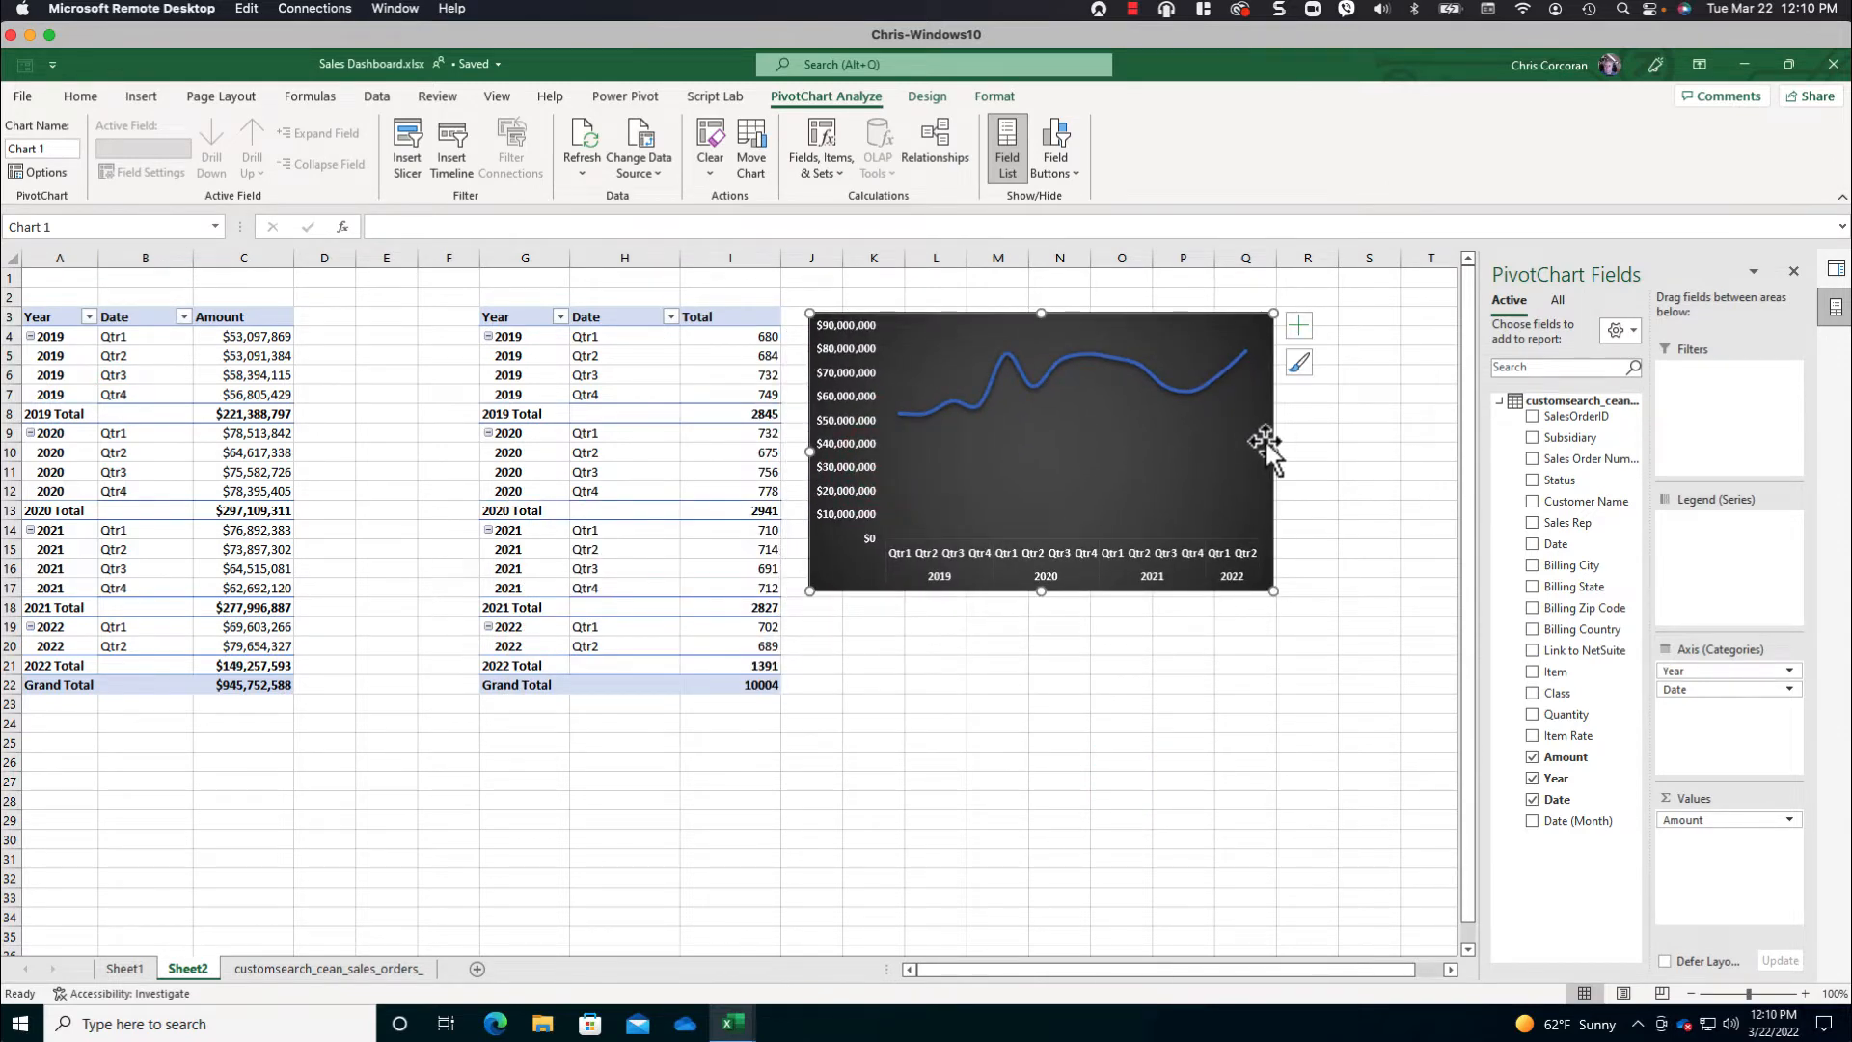
drag(1273, 451, 1379, 449)
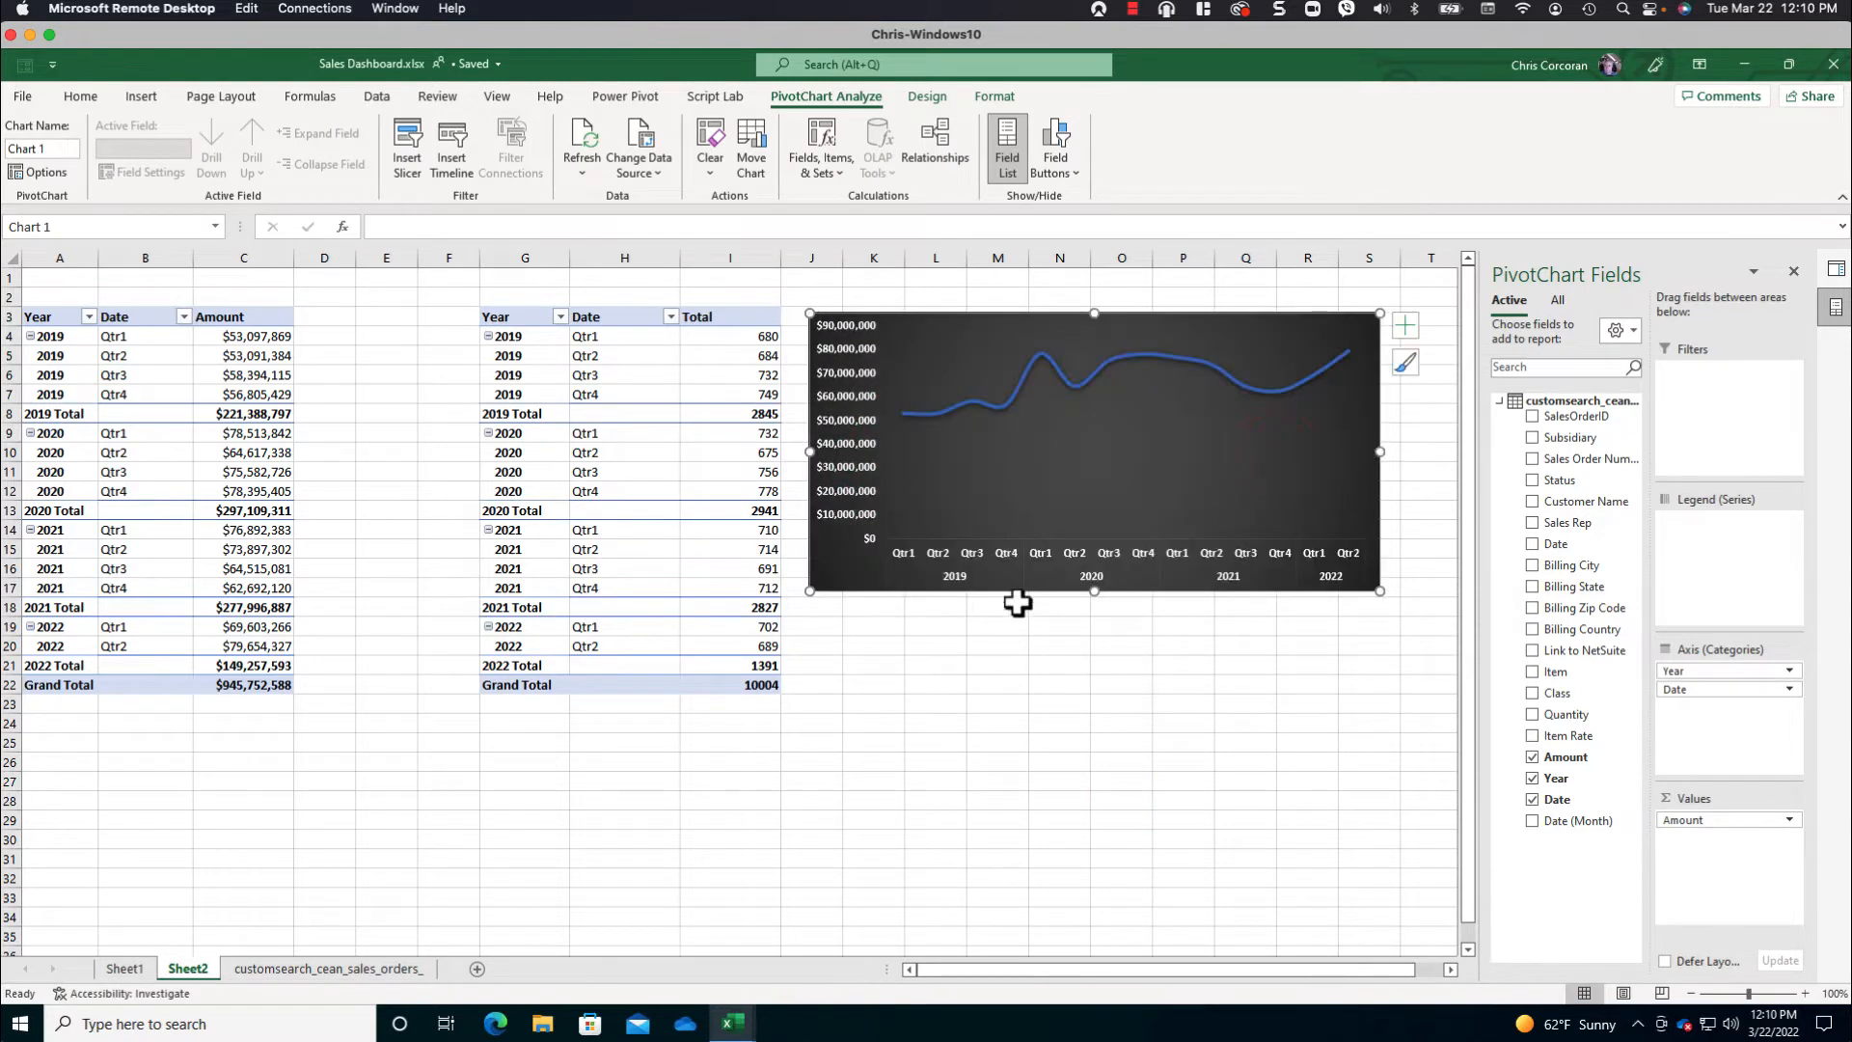
click(889, 648)
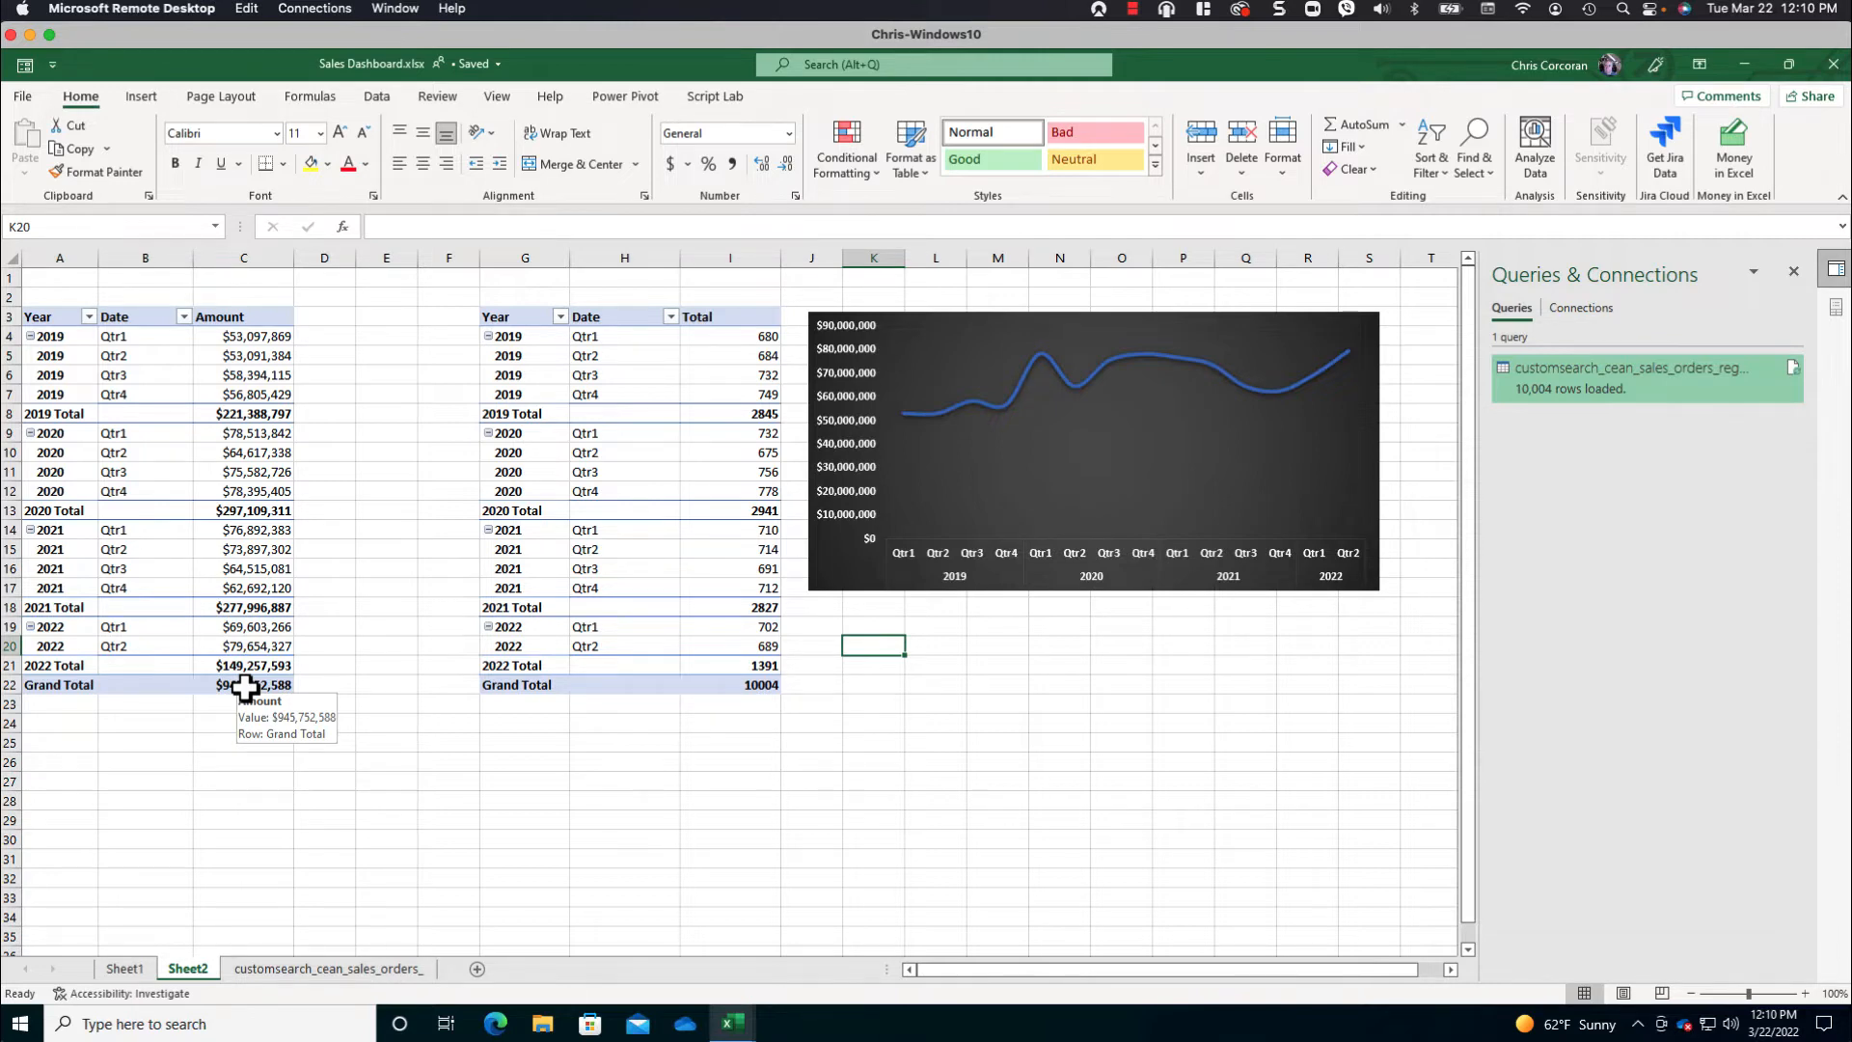
- Link cell E4 to the Amount grand total of the first PivotTable
click(387, 334)
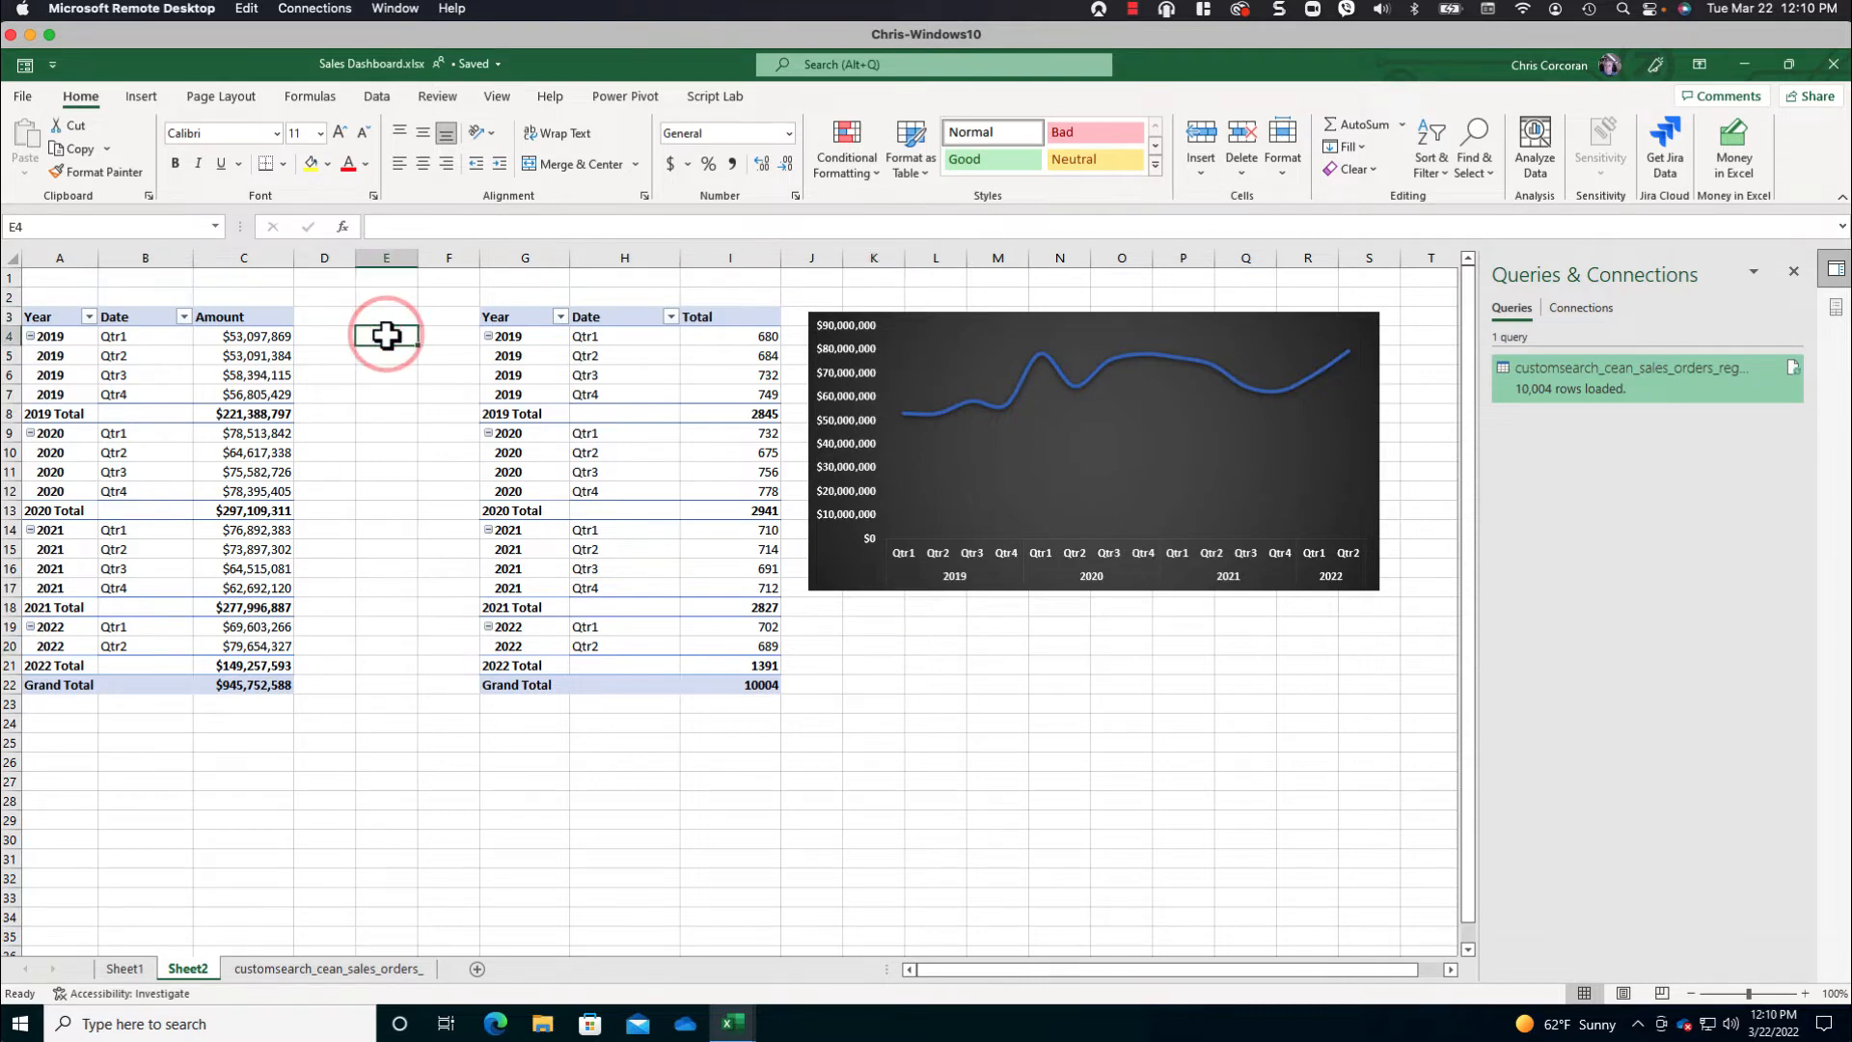
text(=)
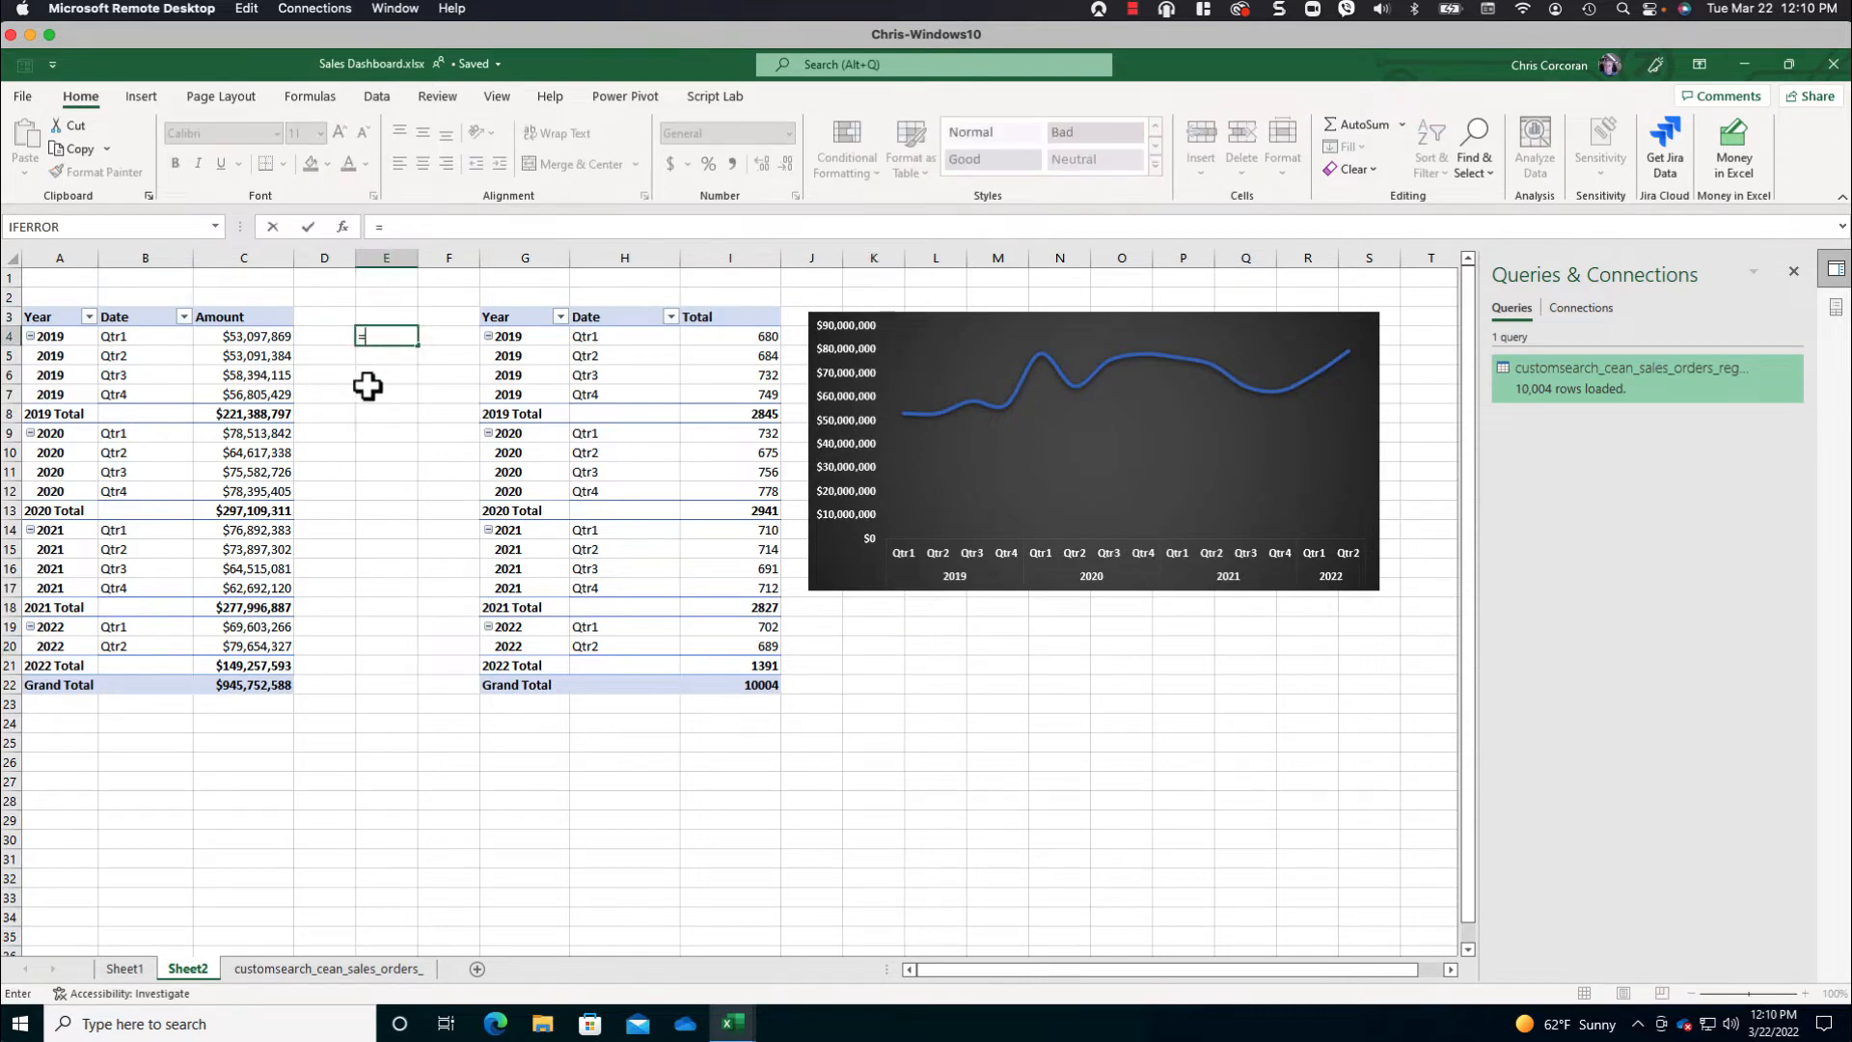
click(253, 686)
key(Return)
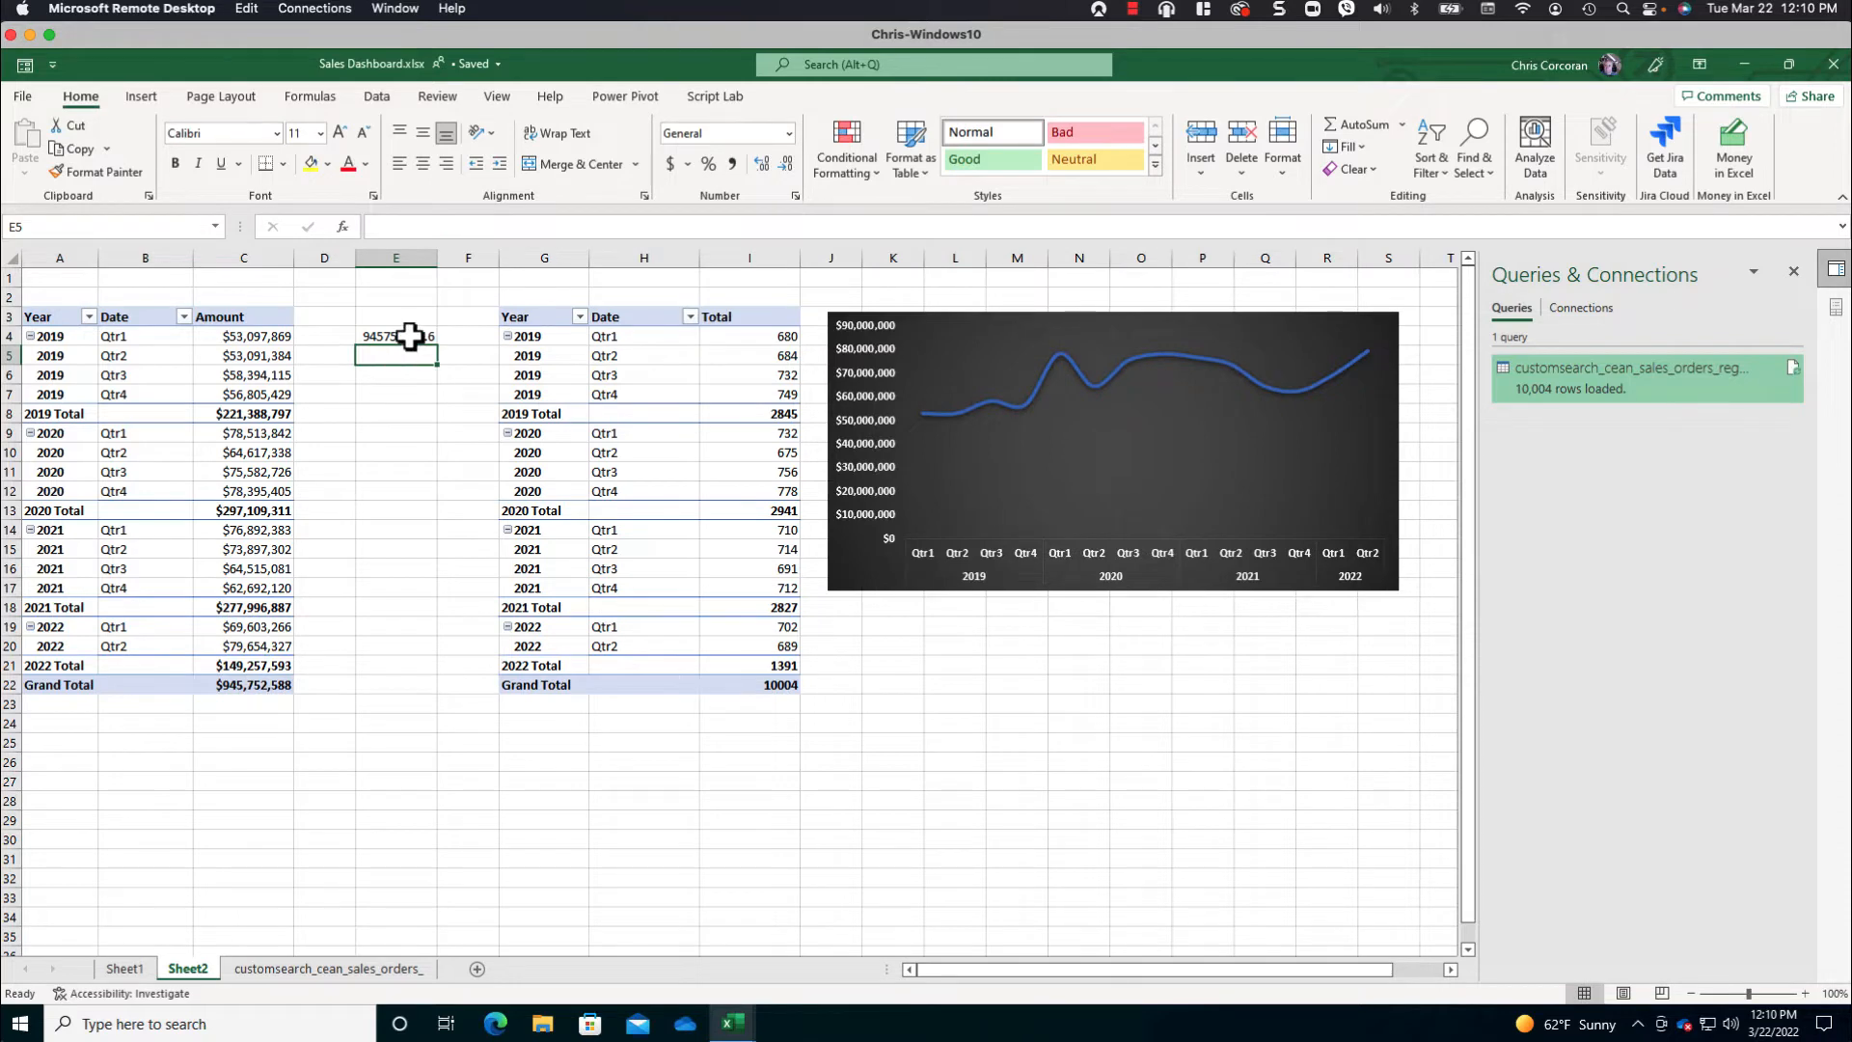
- Format E4 as Currency with no decimals and name the cell TotalSalesAmount
click(410, 335)
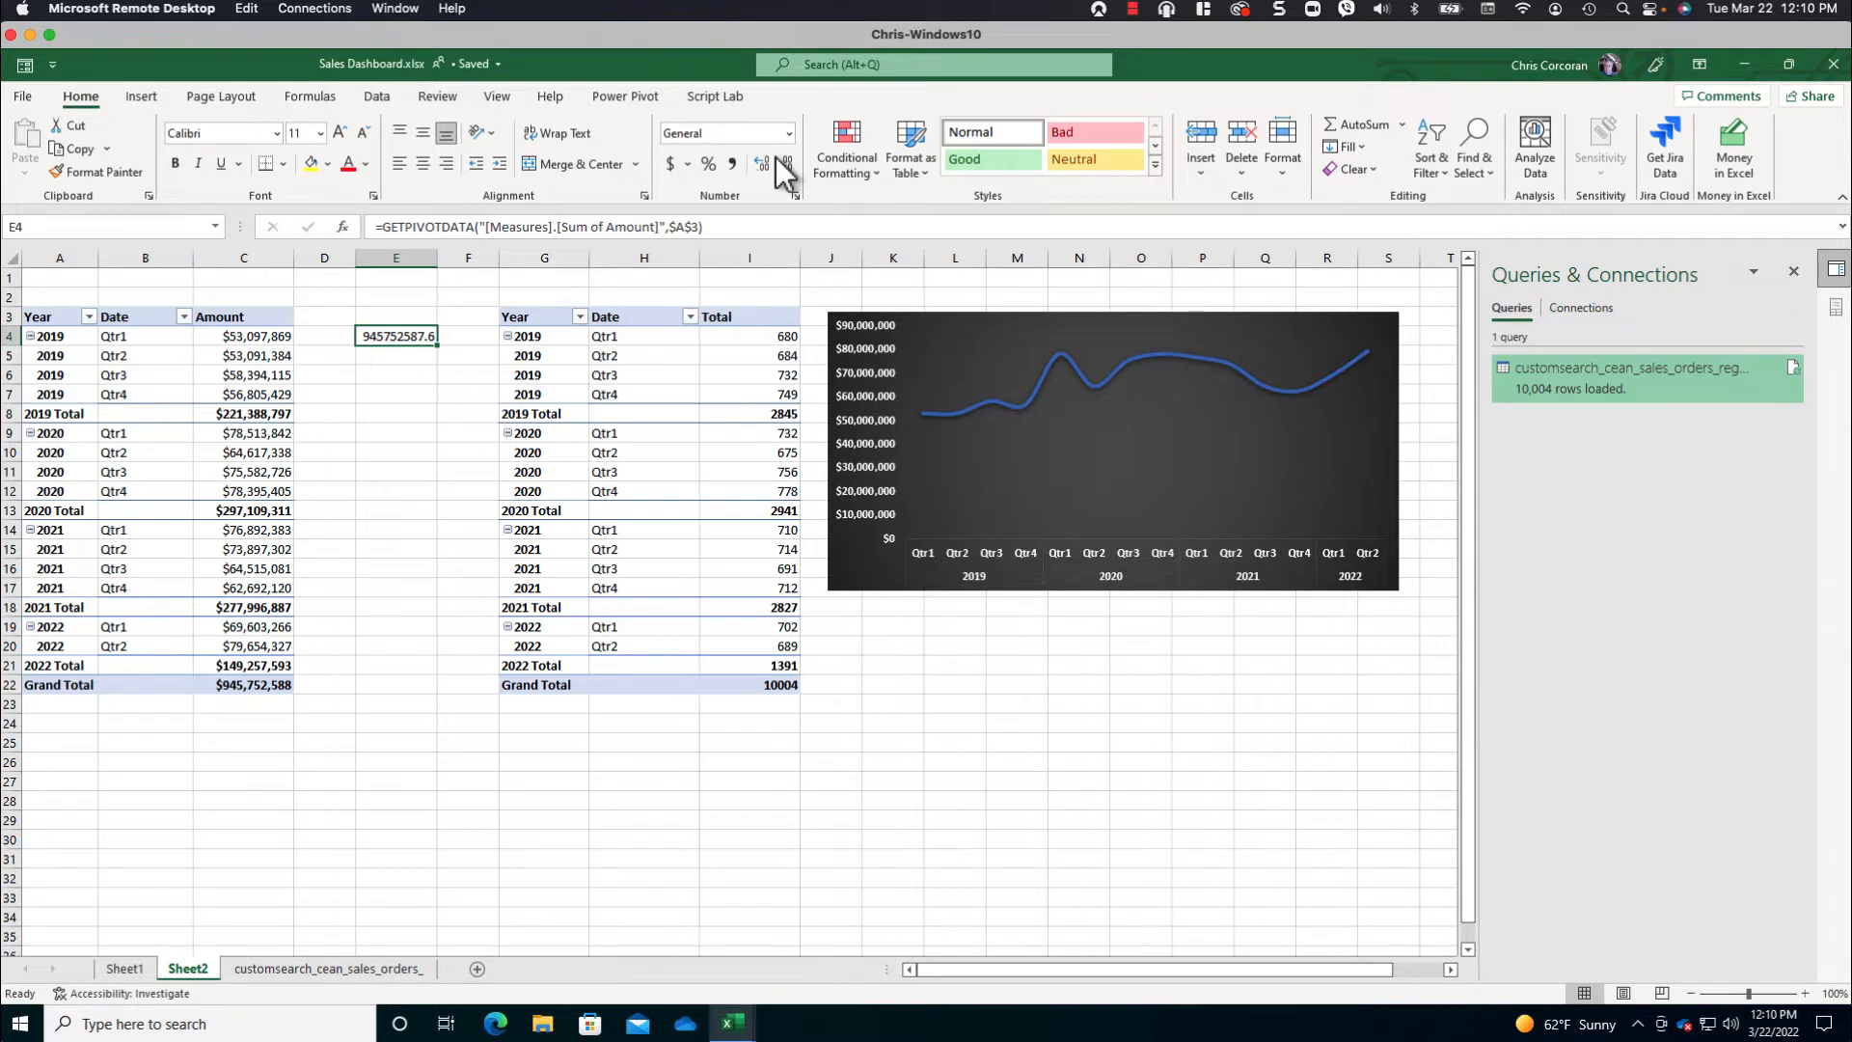
click(789, 133)
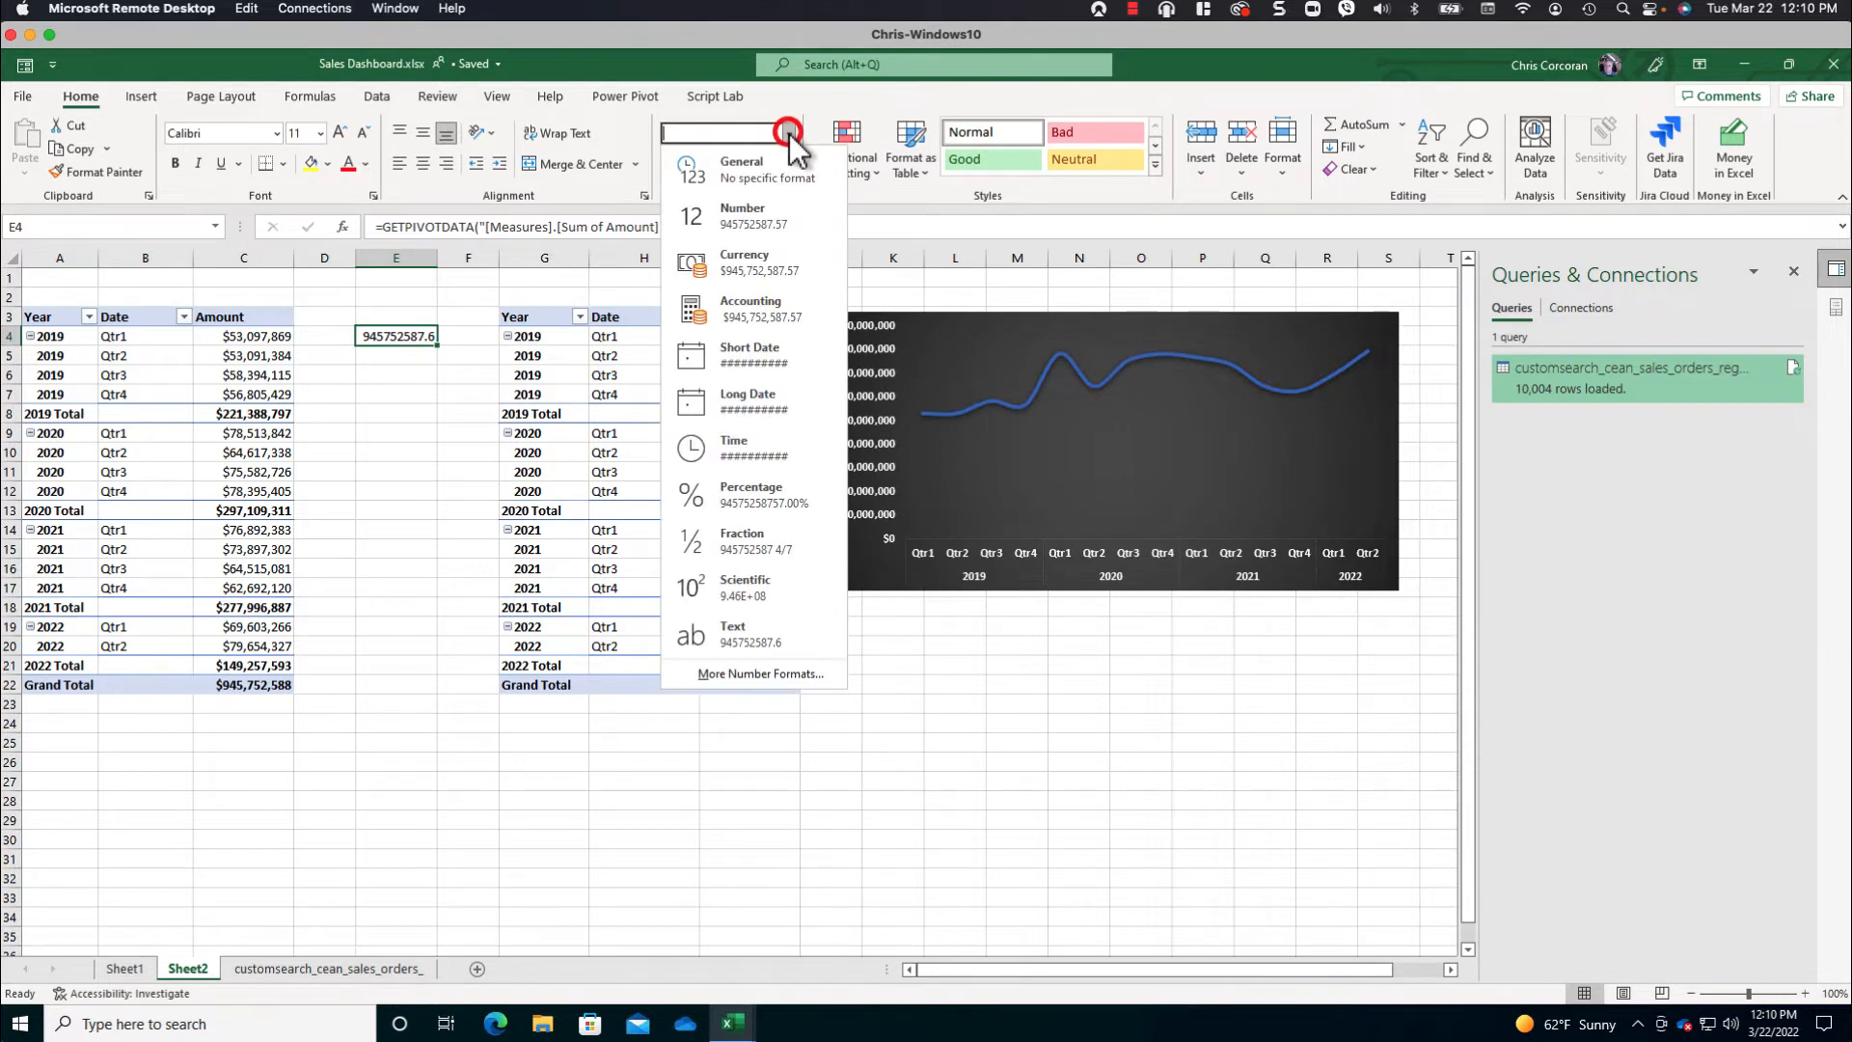
click(743, 261)
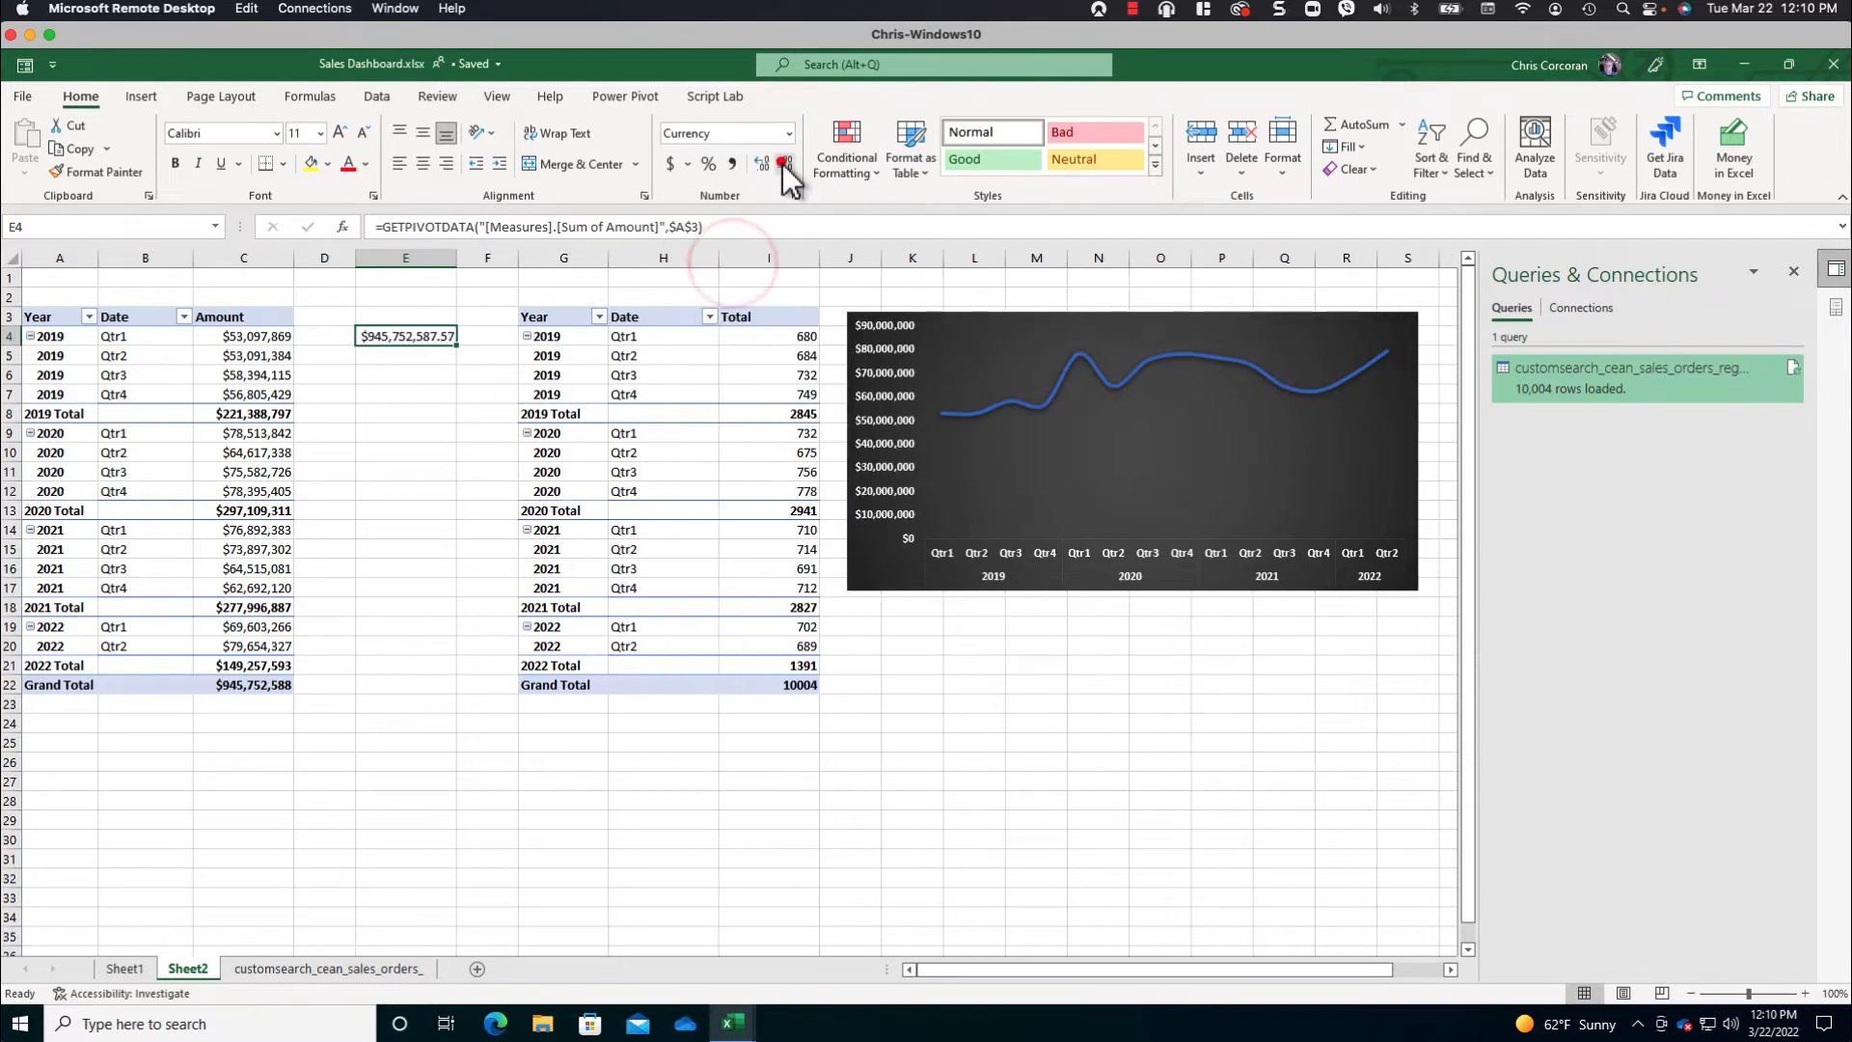
double_click(784, 164)
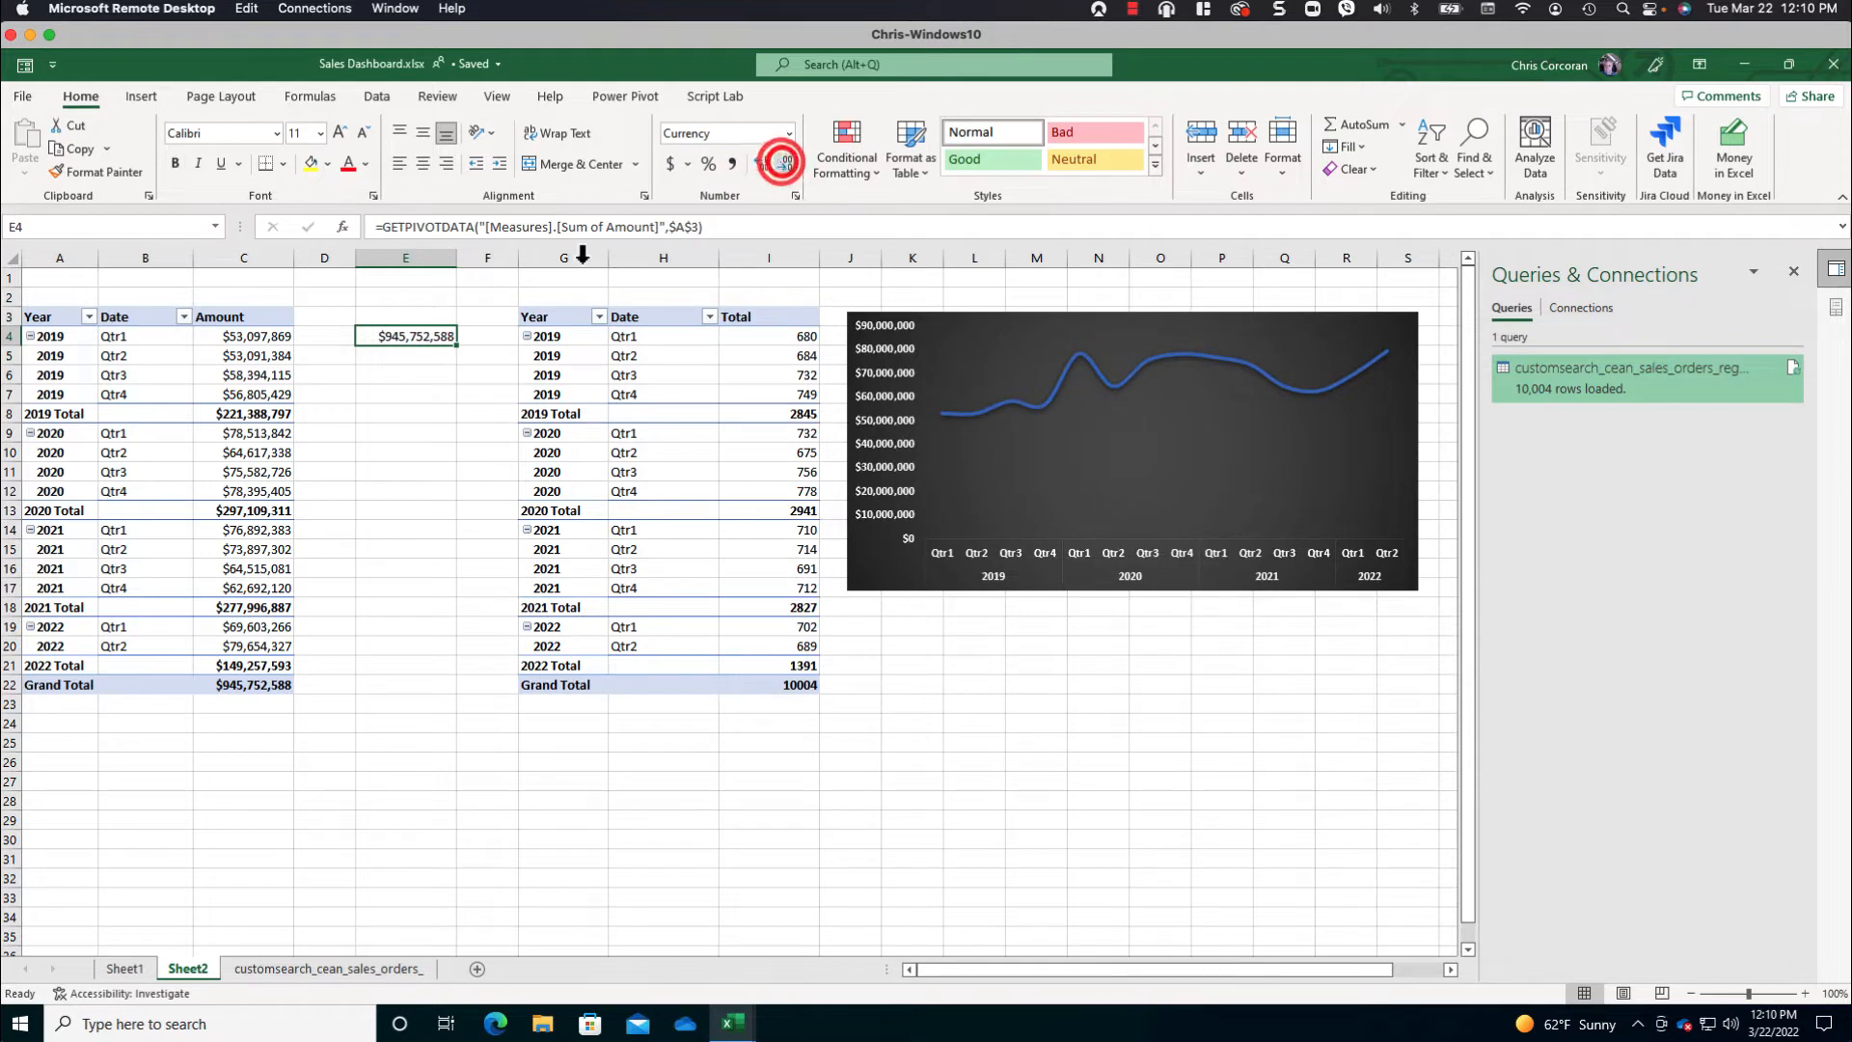
click(405, 337)
click(67, 227)
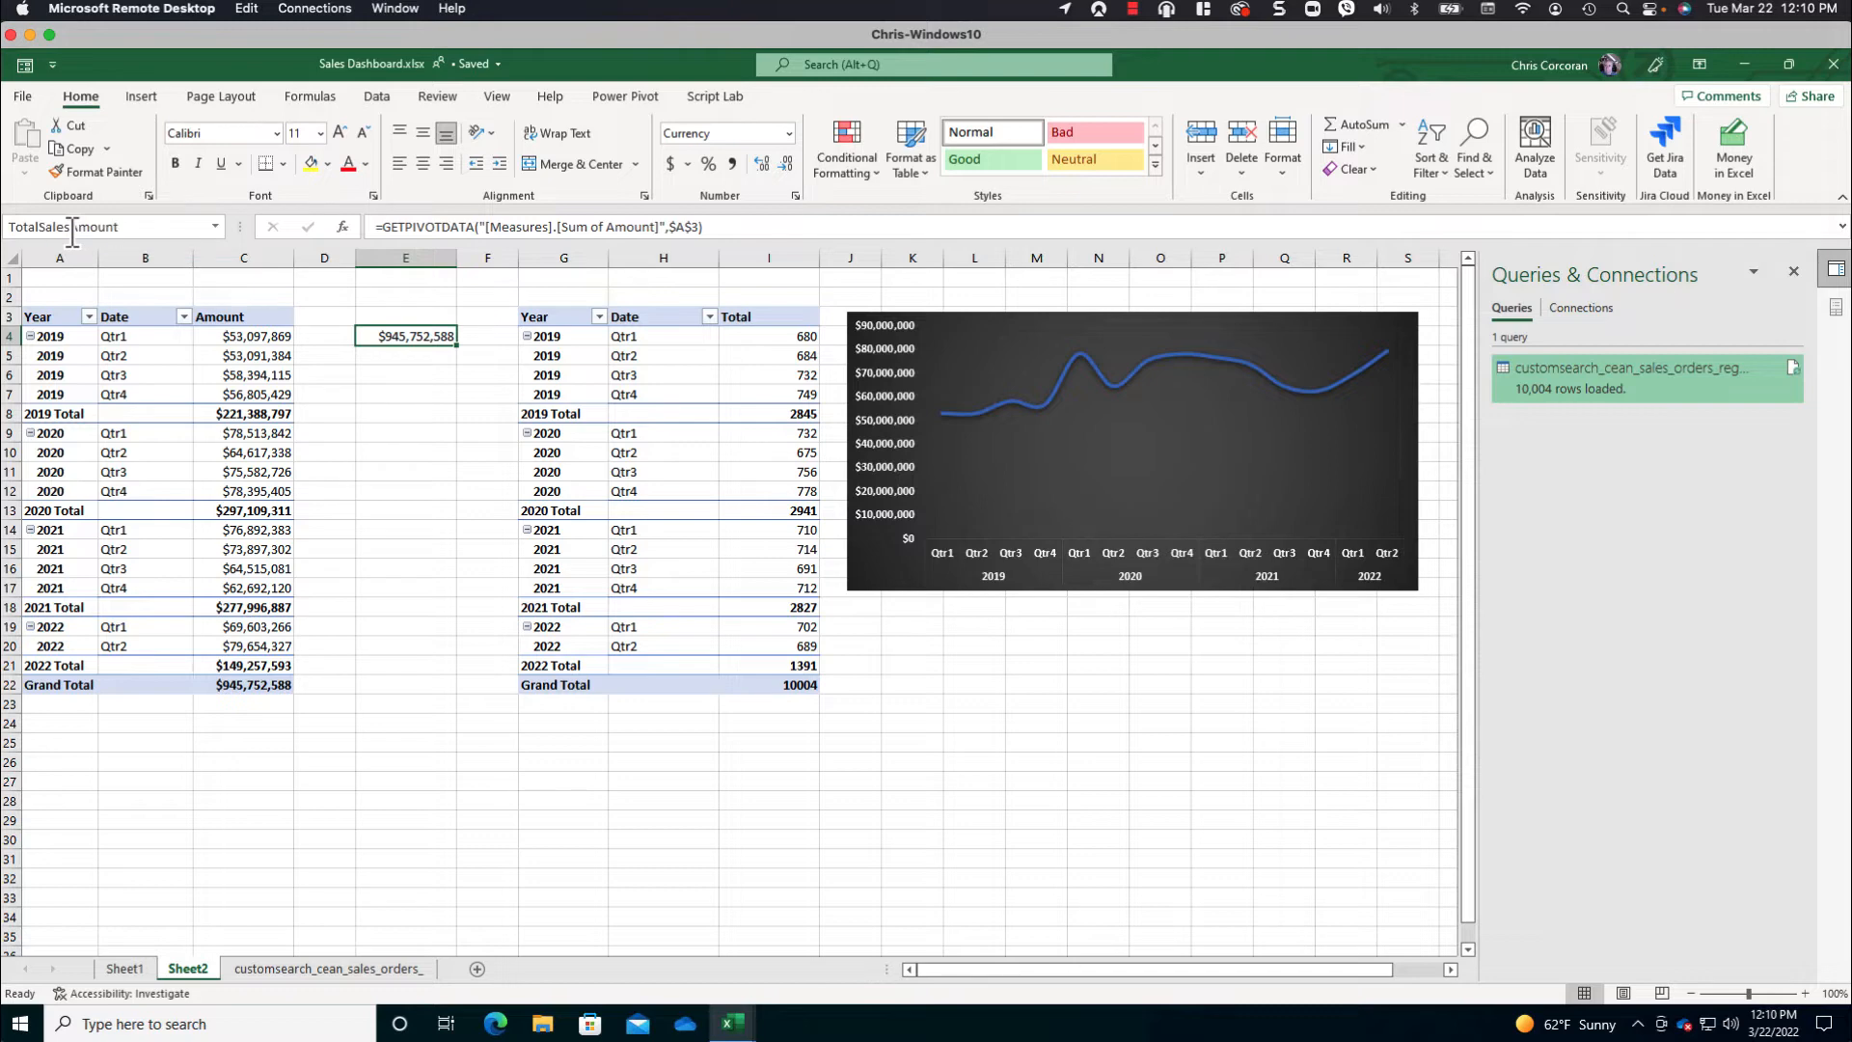
- Link cell E5 to the grand total of distinct sales orders in the second PivotTable
click(386, 352)
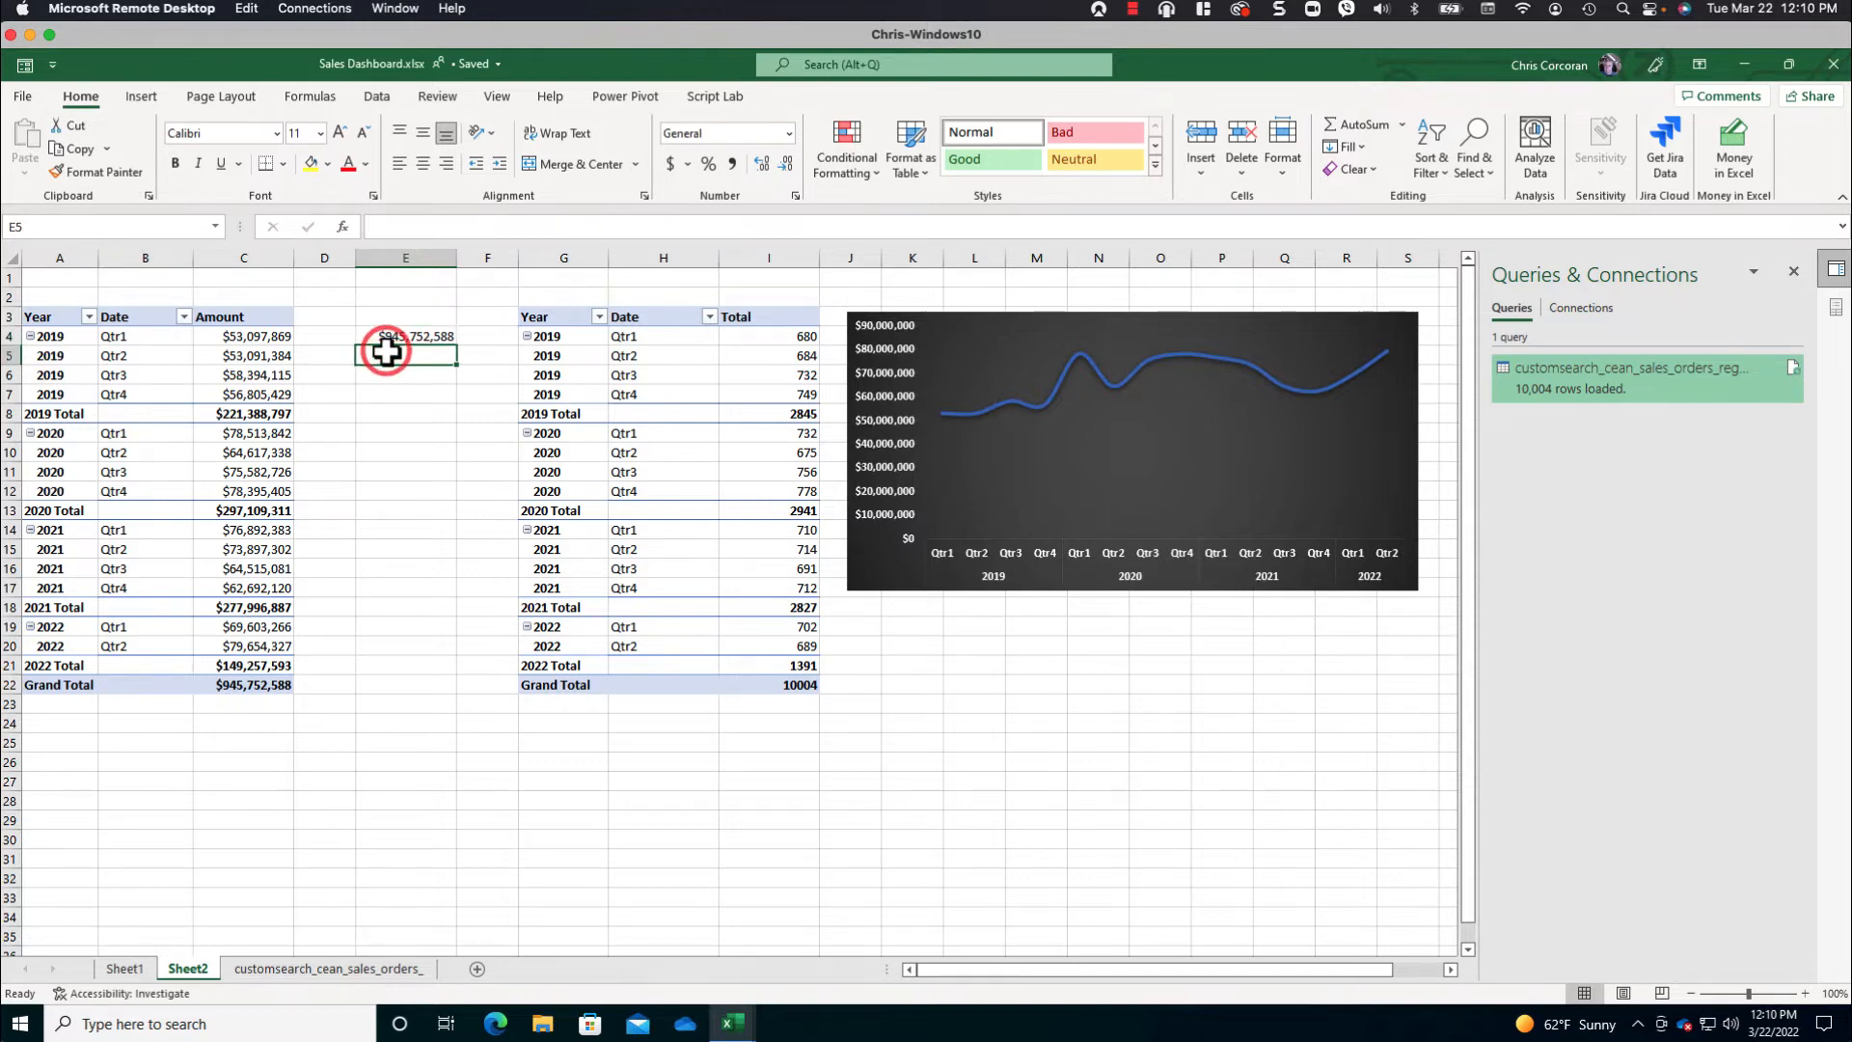
text(=)
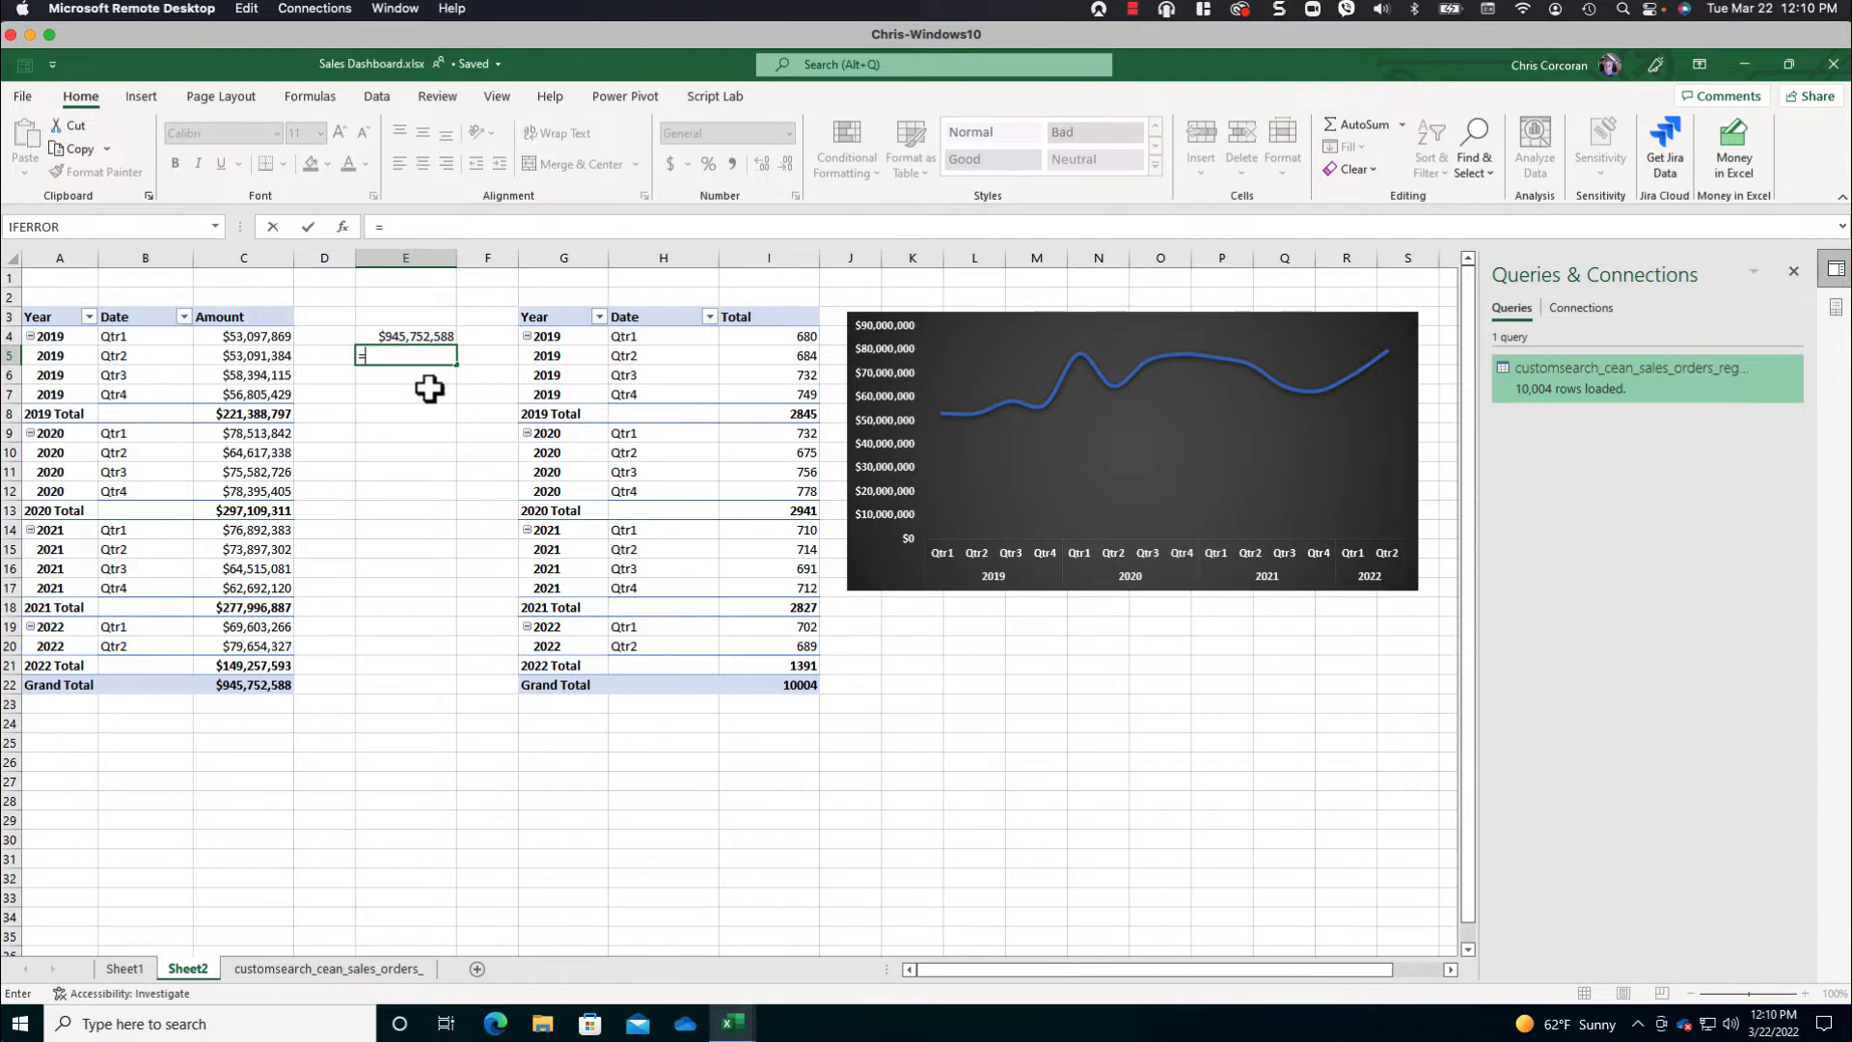
click(777, 685)
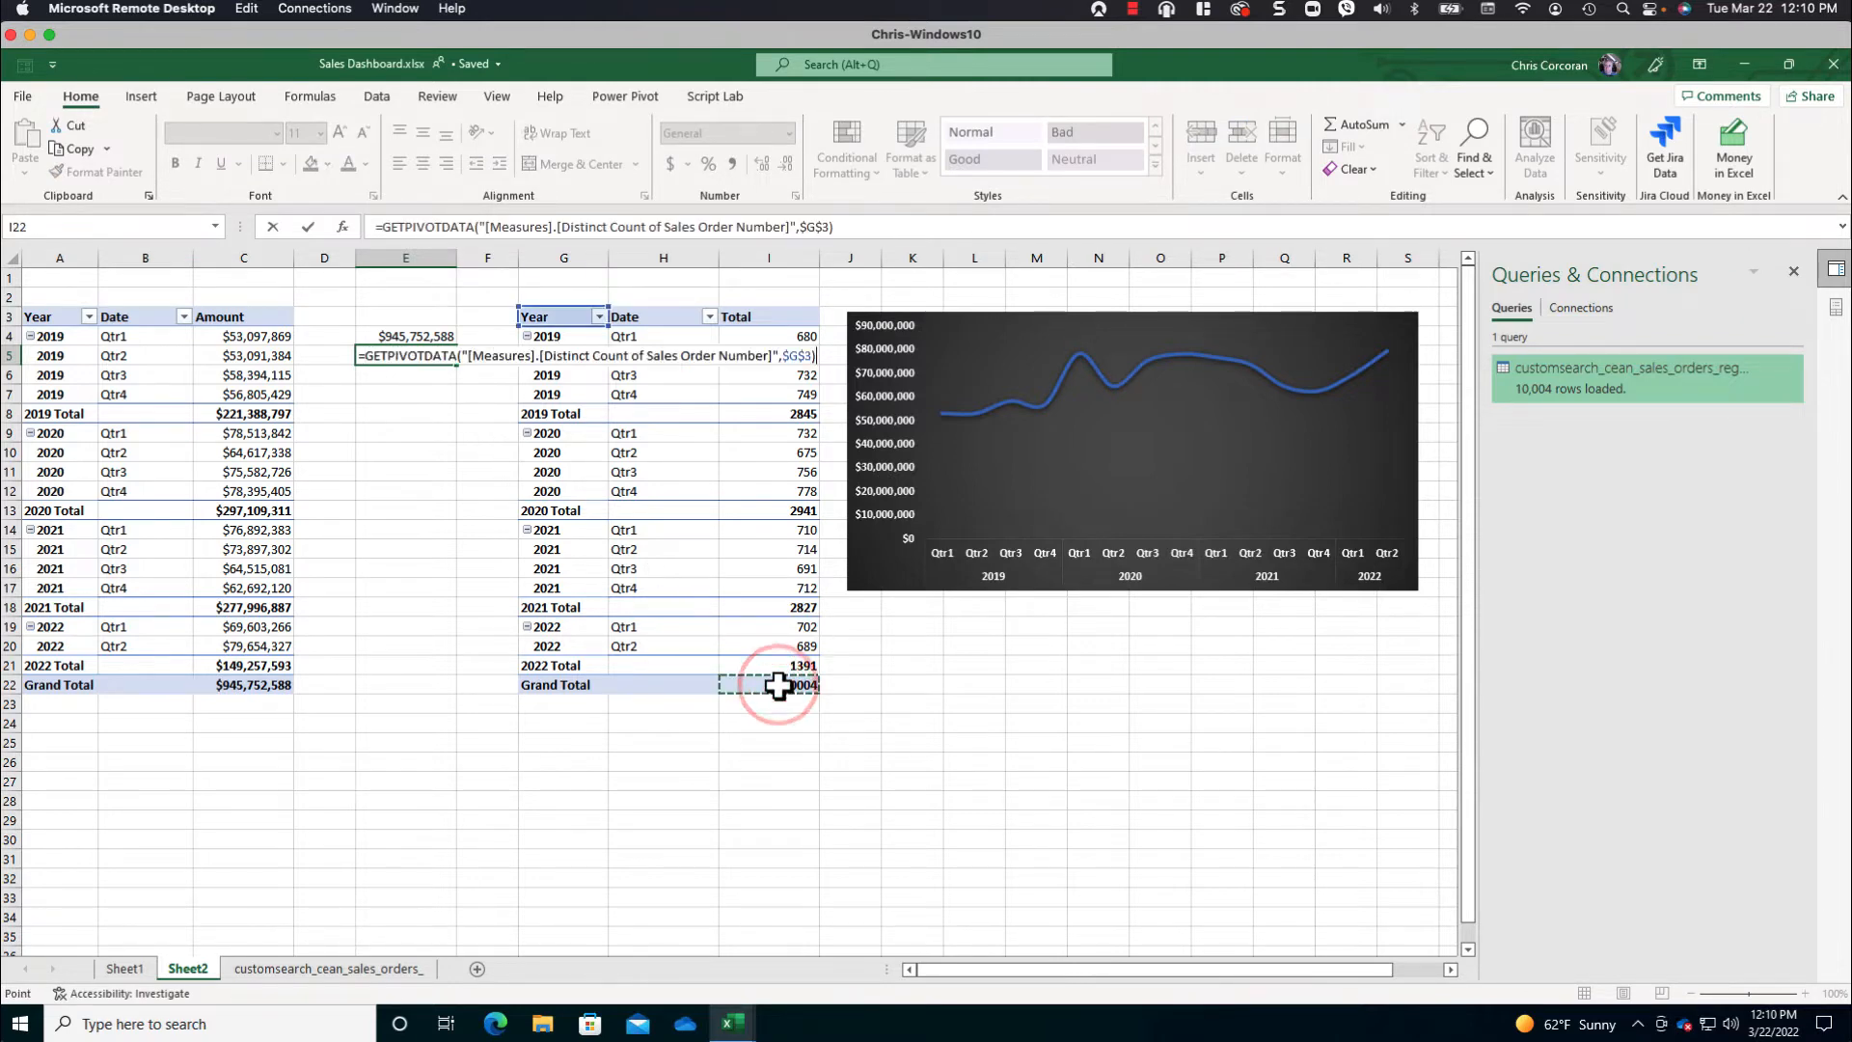
key(Return)
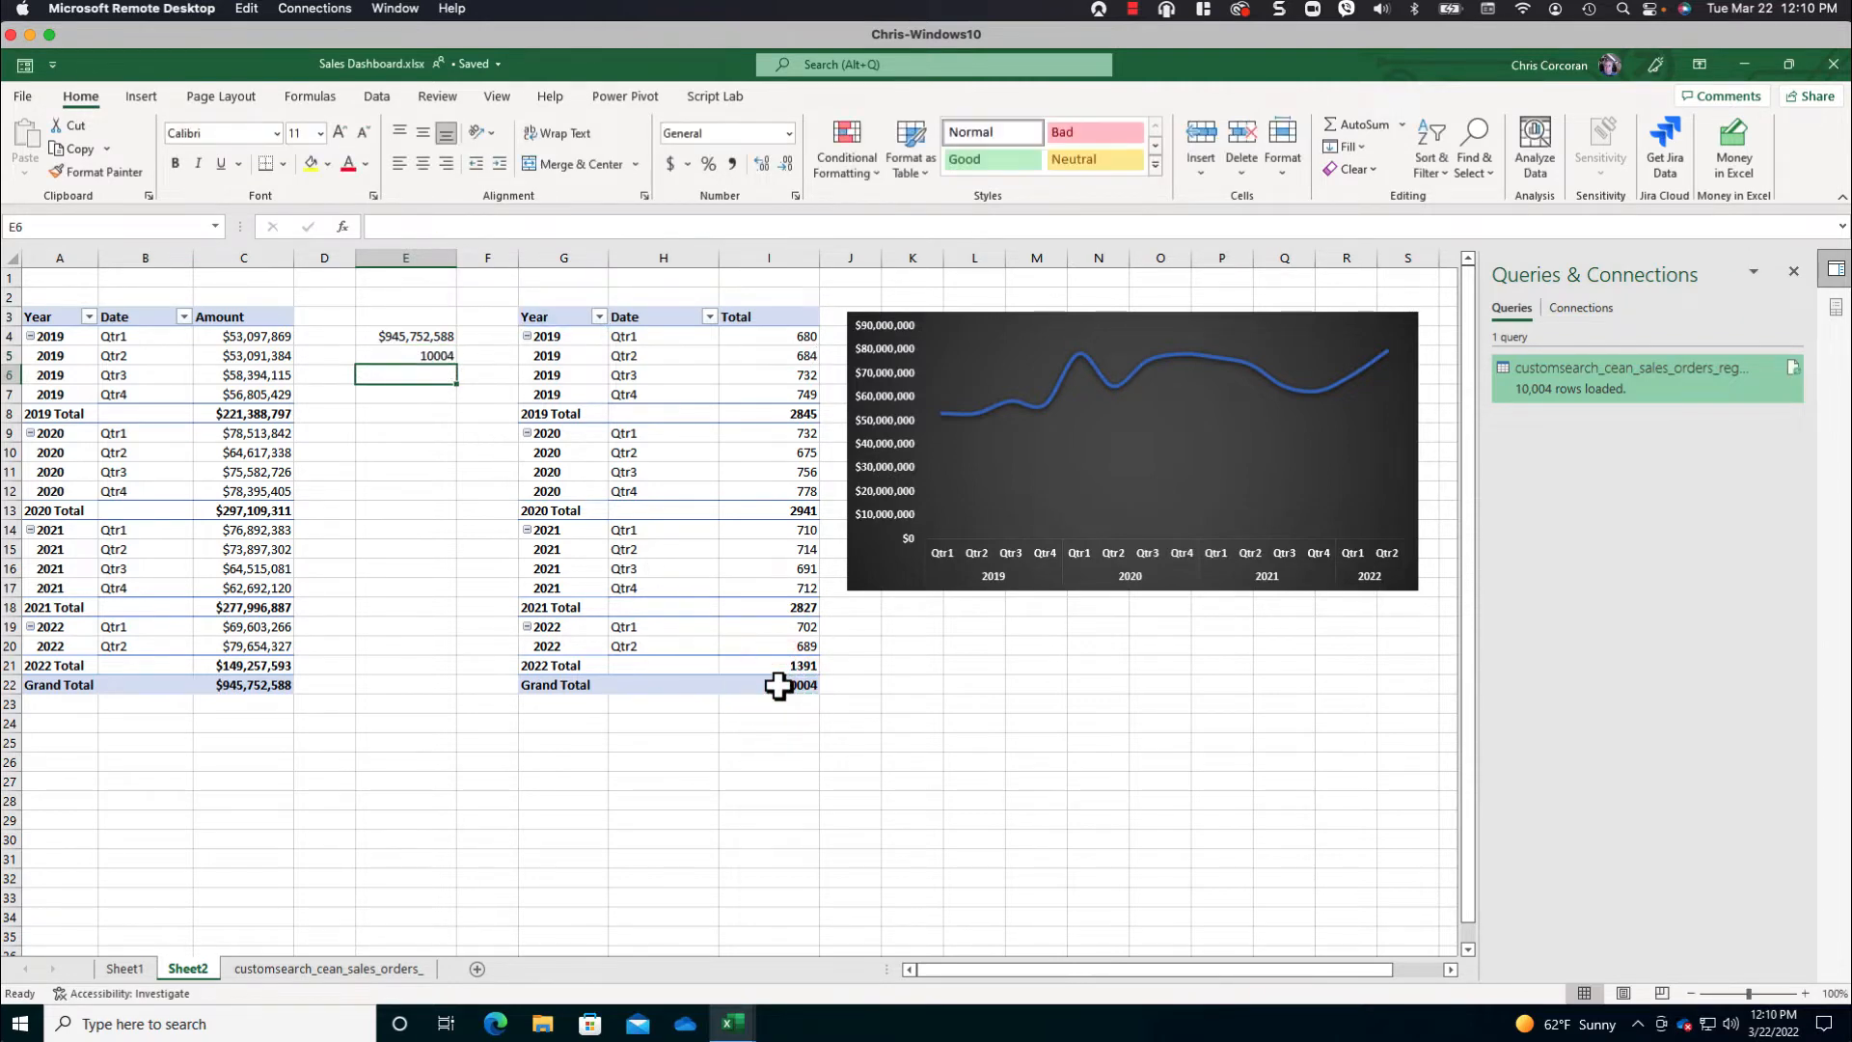
- Format E5 with a thousands separator and no decimals, and name the cell TotalNumSales
click(414, 354)
click(730, 164)
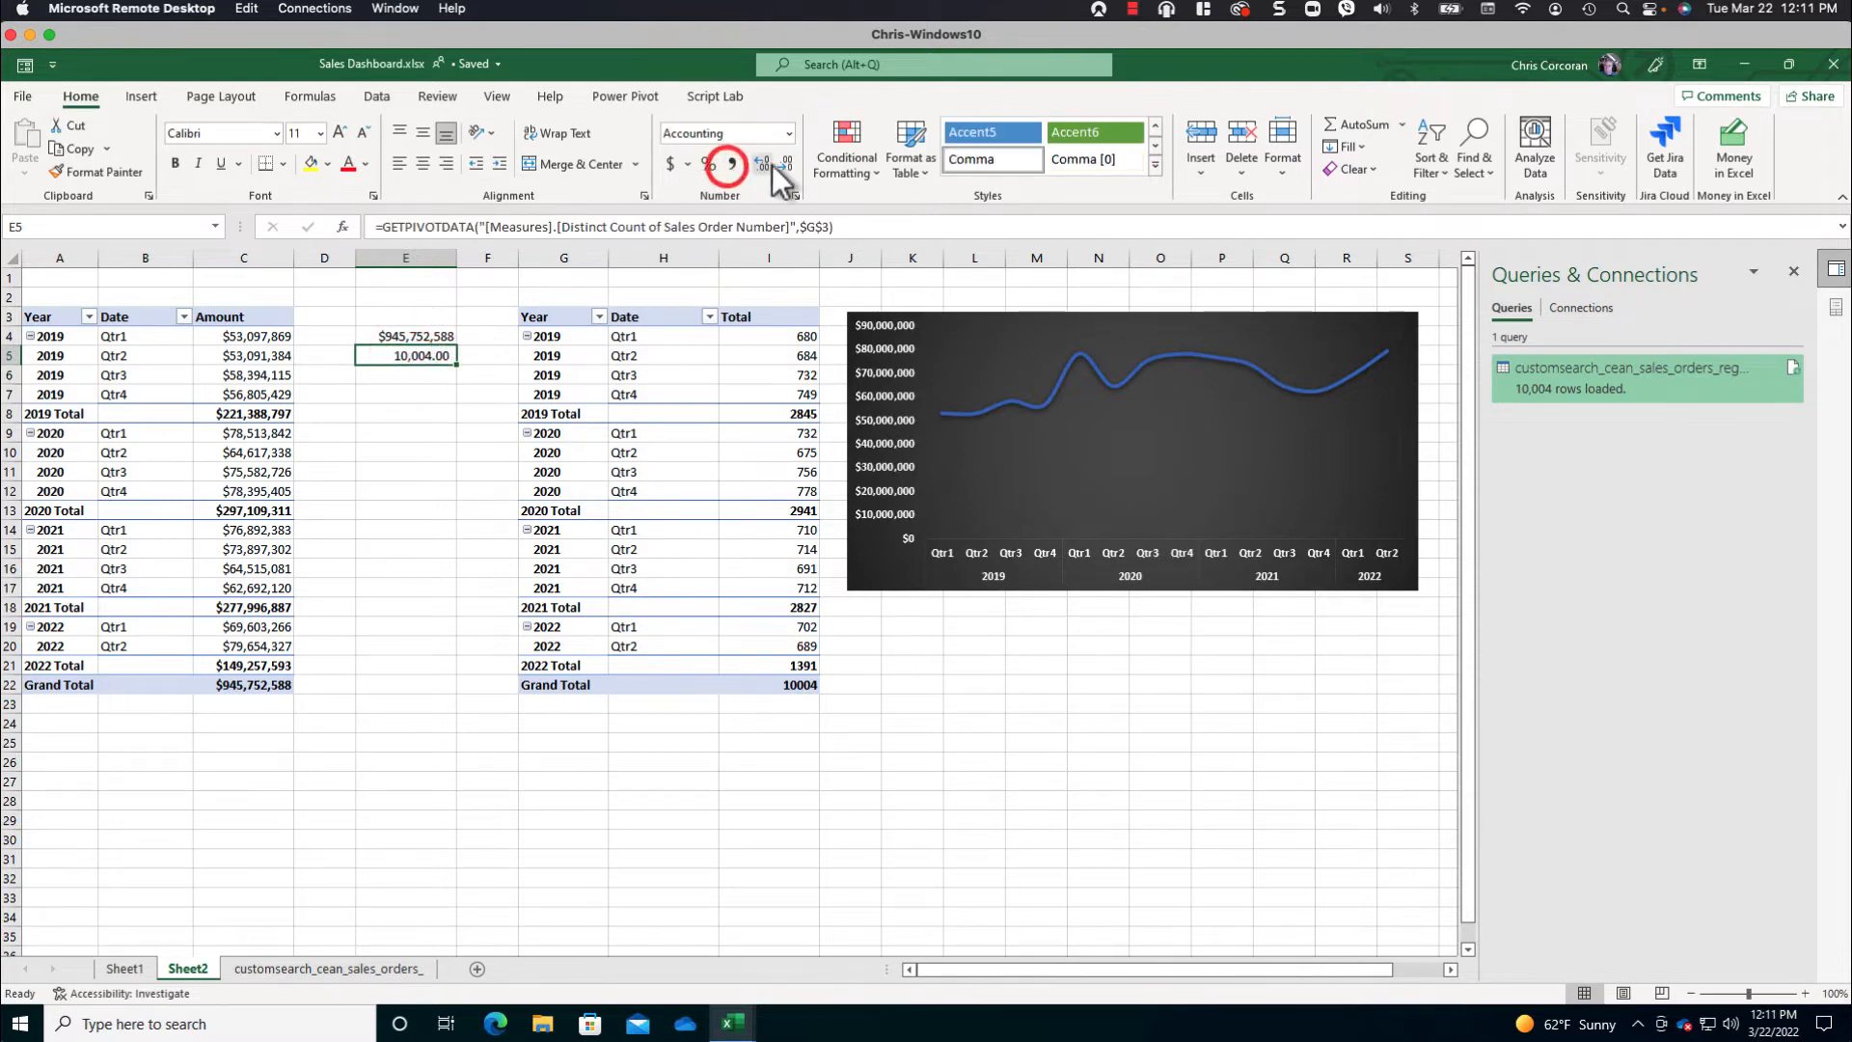
click(783, 163)
click(784, 163)
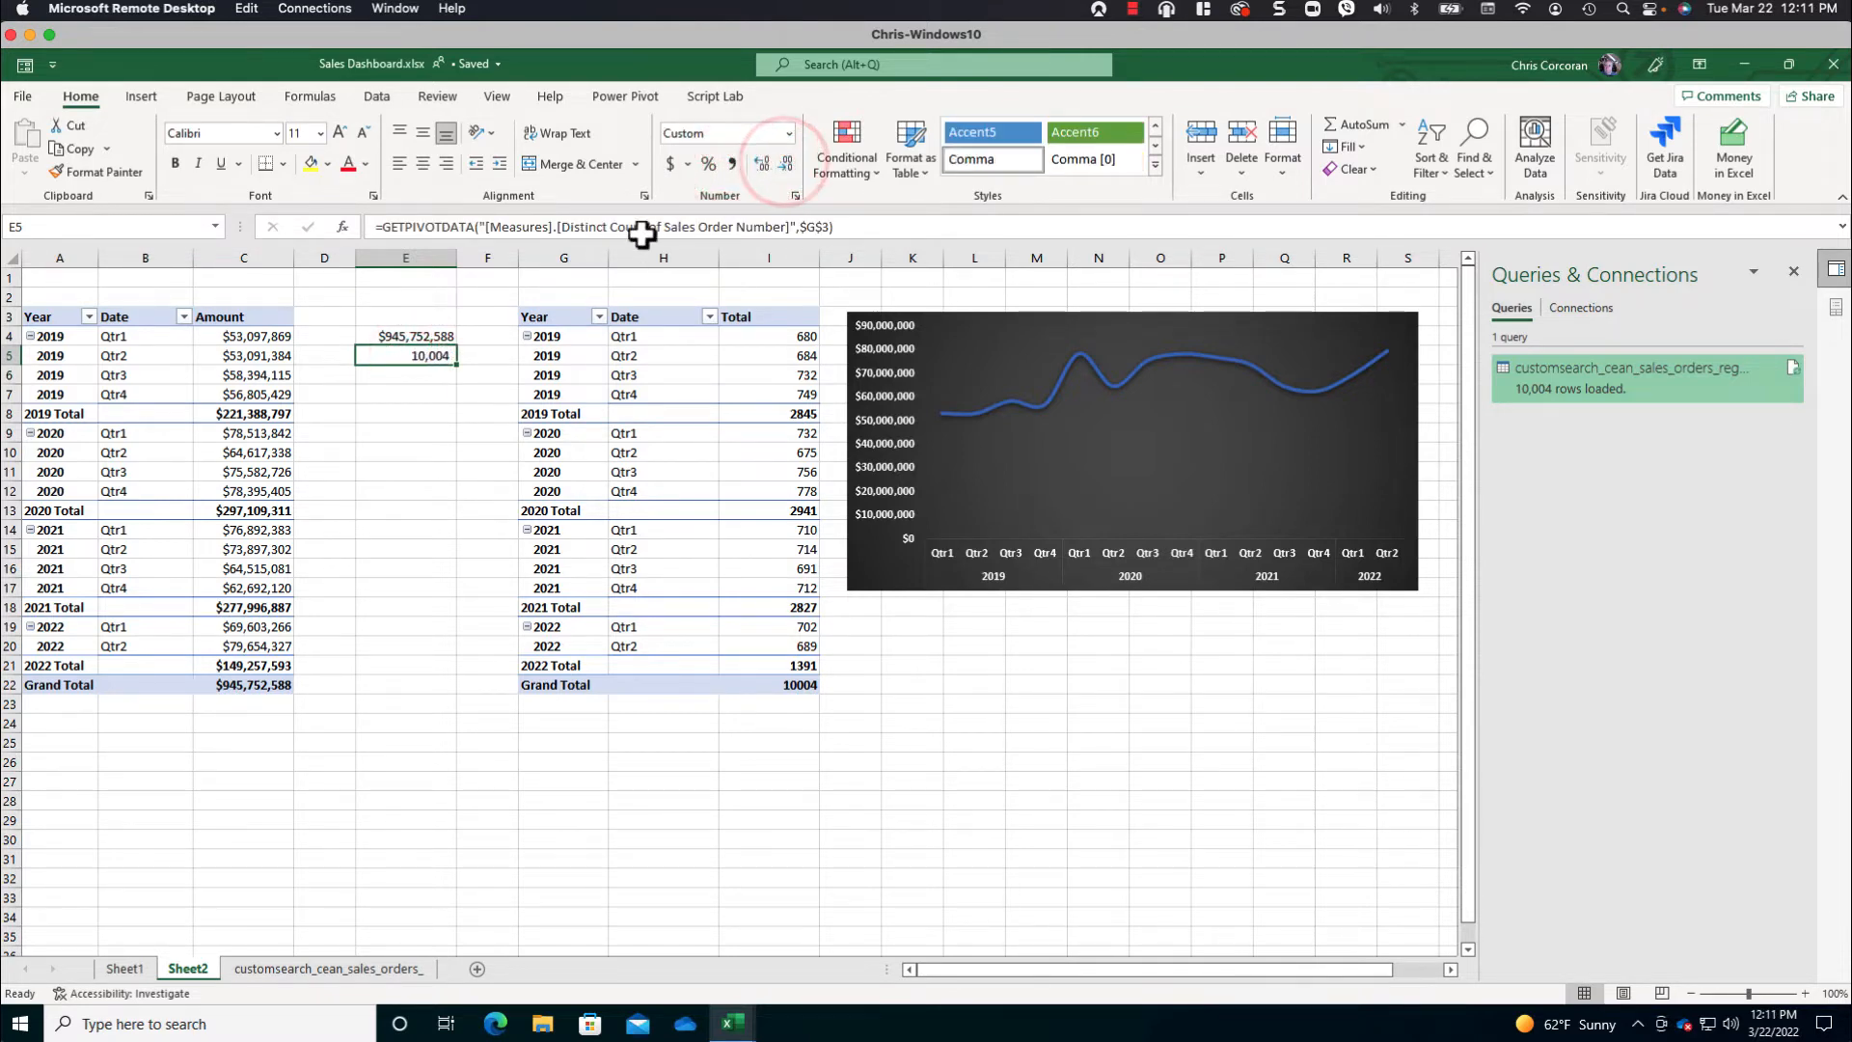
click(405, 354)
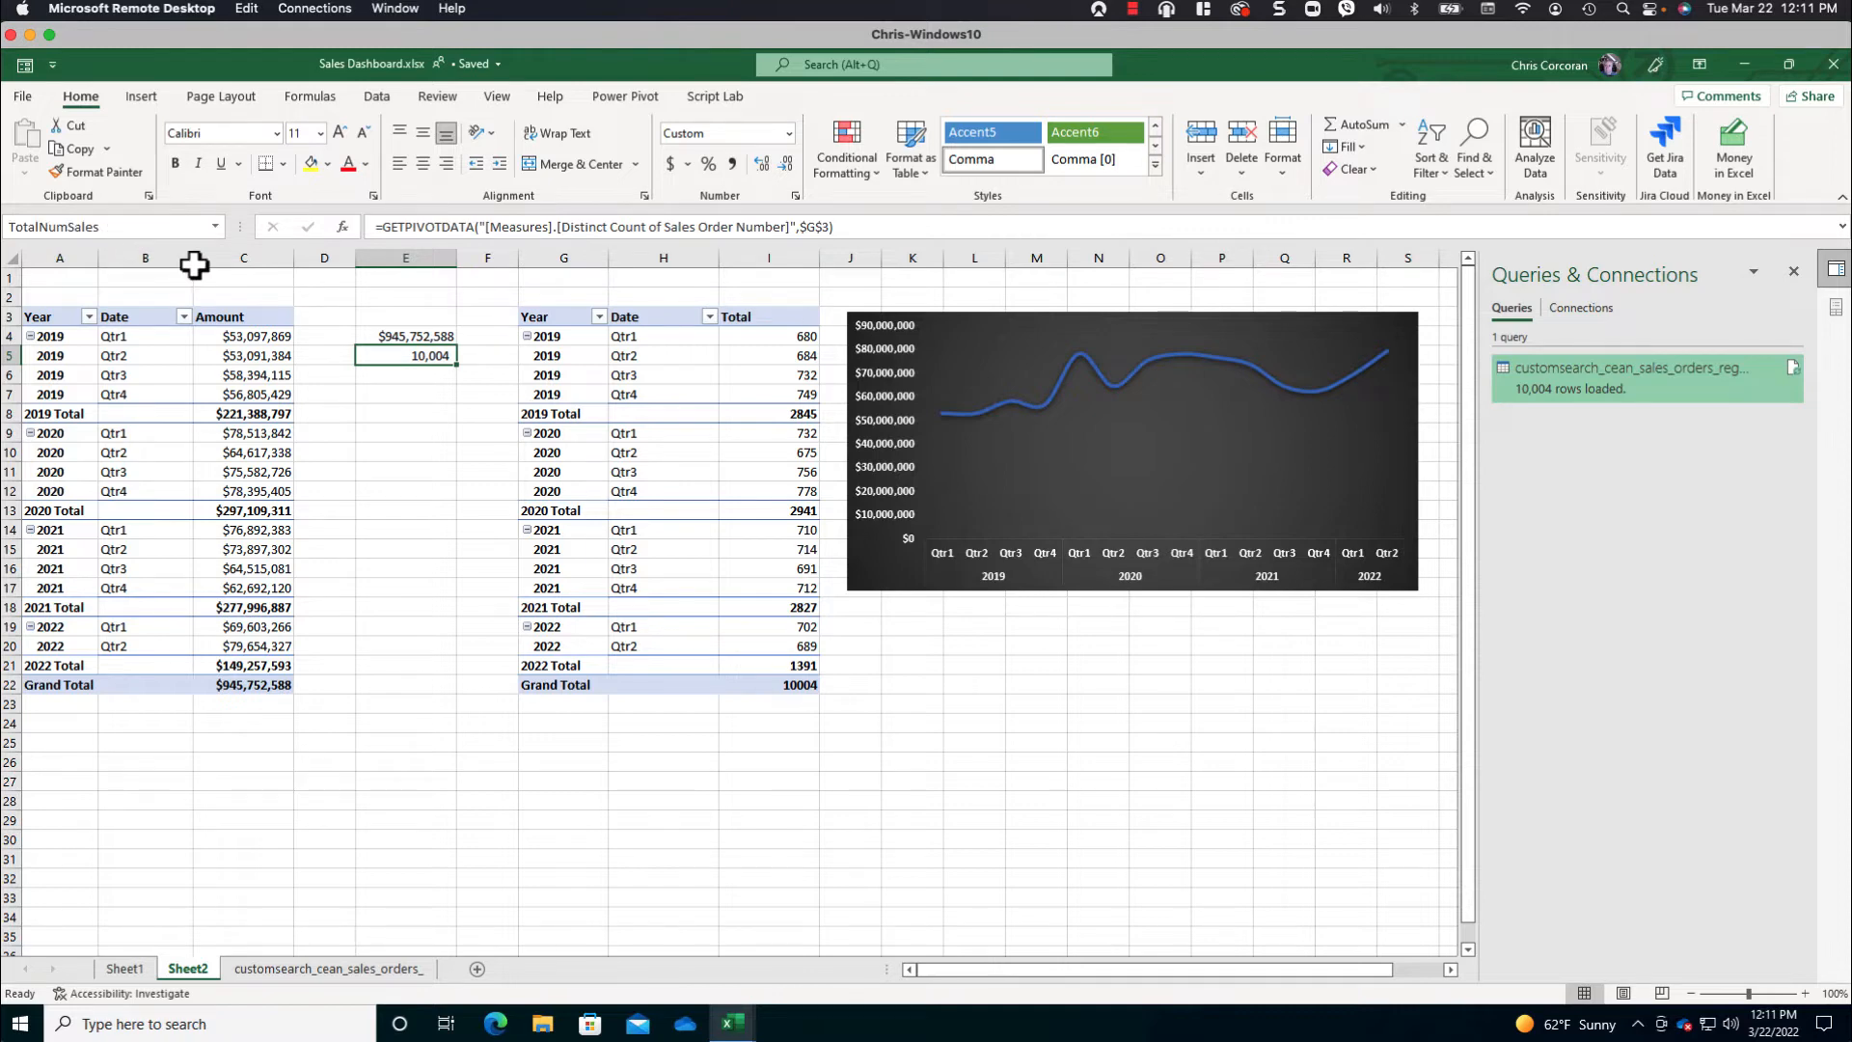
- Calculate the average sale in E6 with the formula =TotalSalesAmount/TotalNumSales
click(398, 376)
text(=)
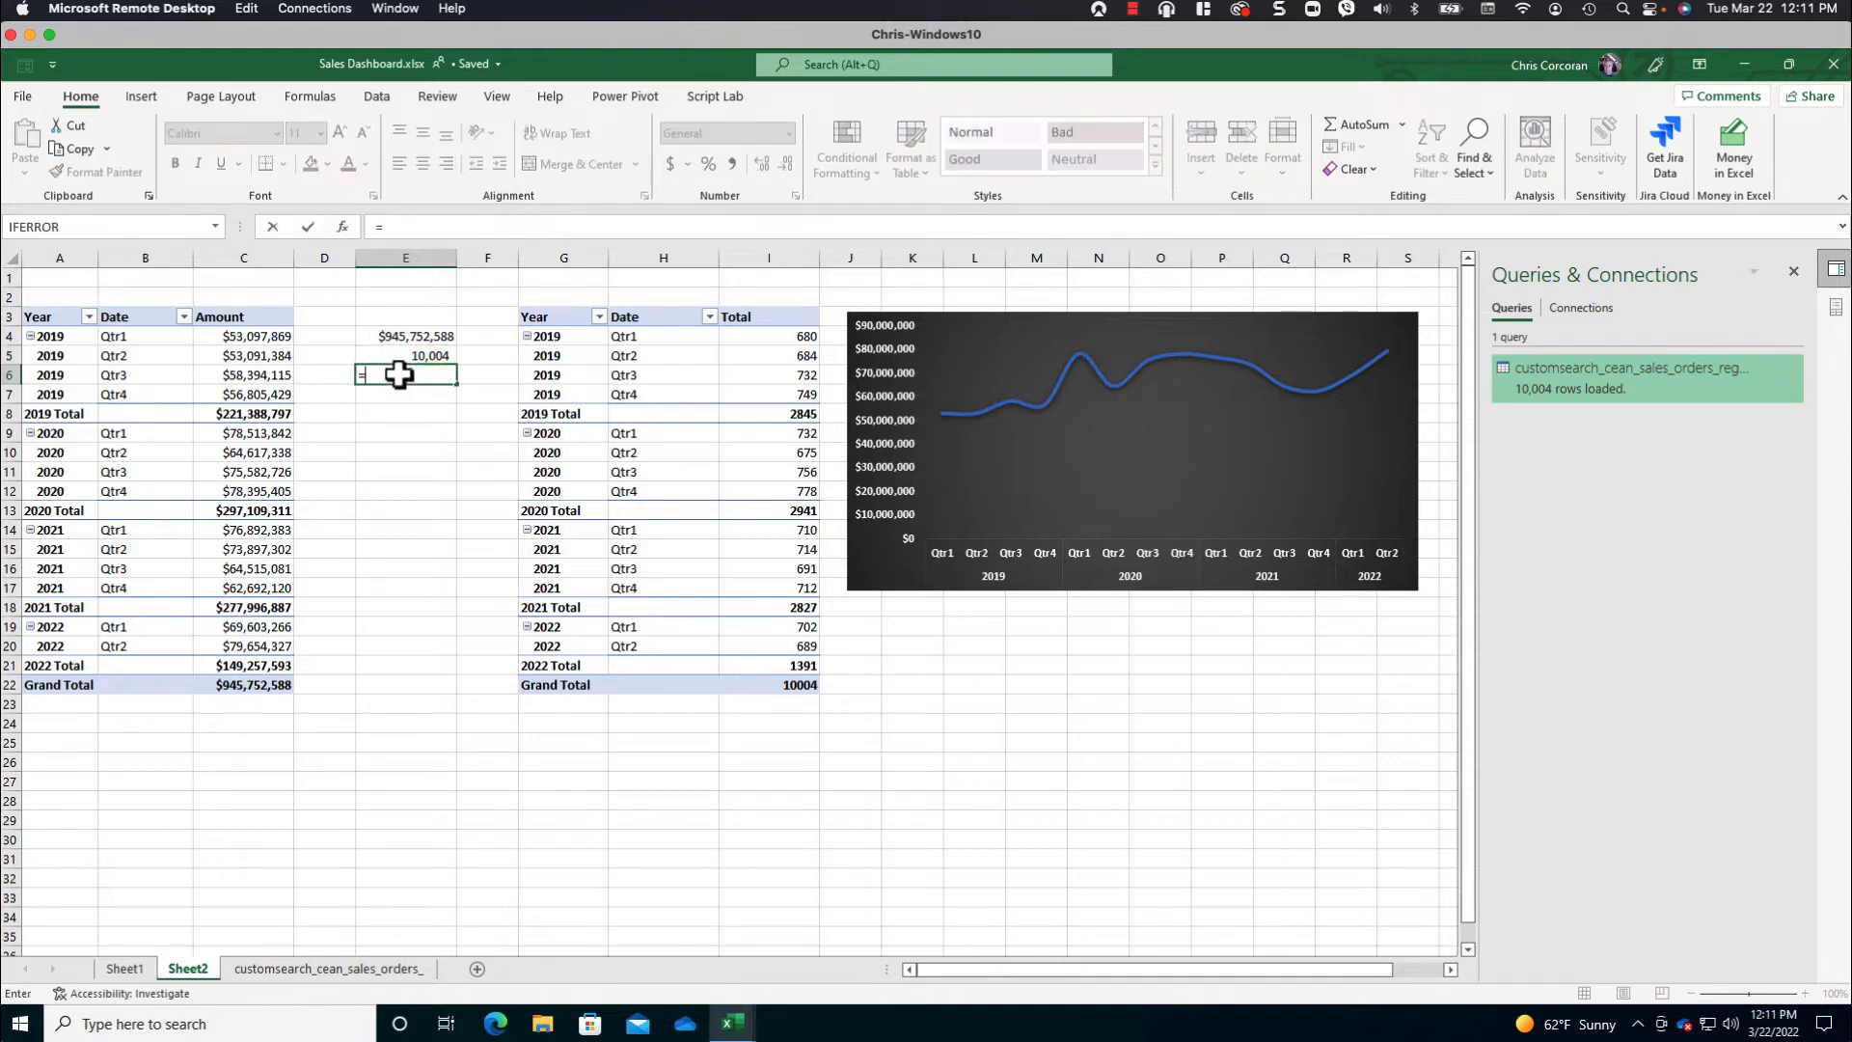
click(412, 338)
text(/)
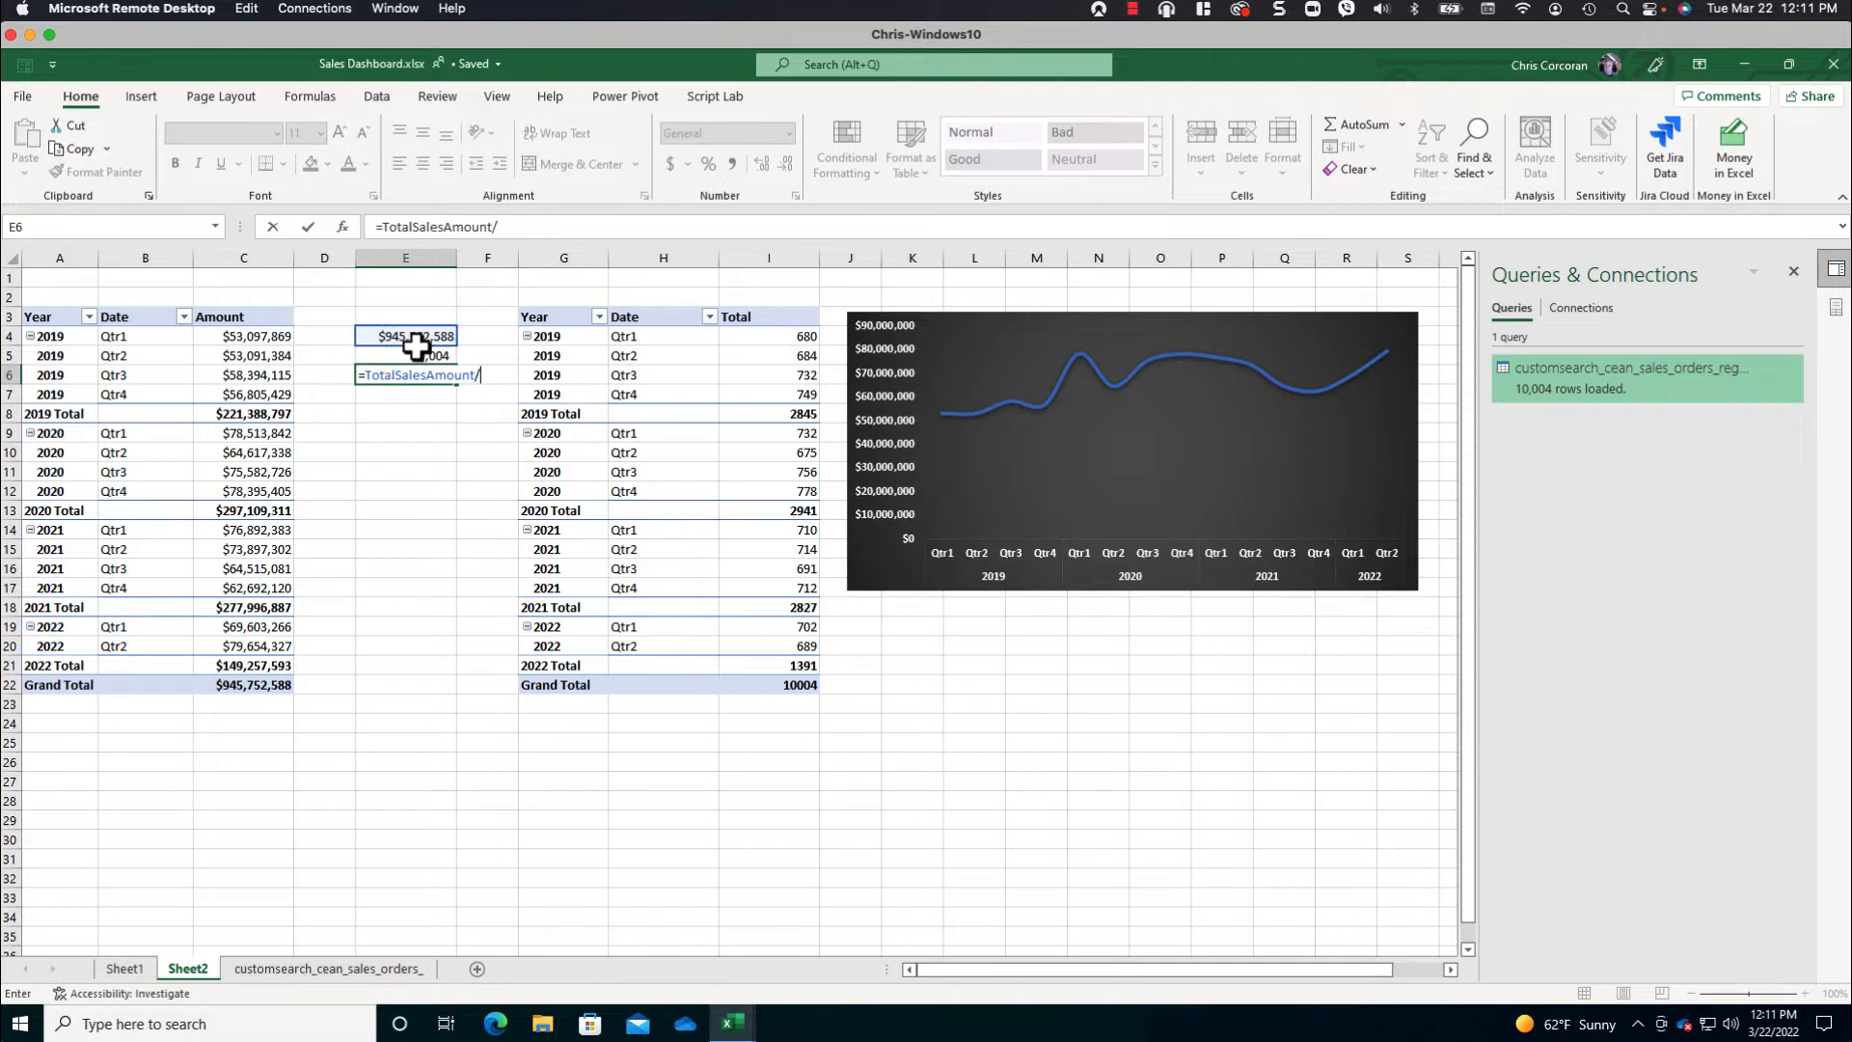
click(421, 359)
key(Return)
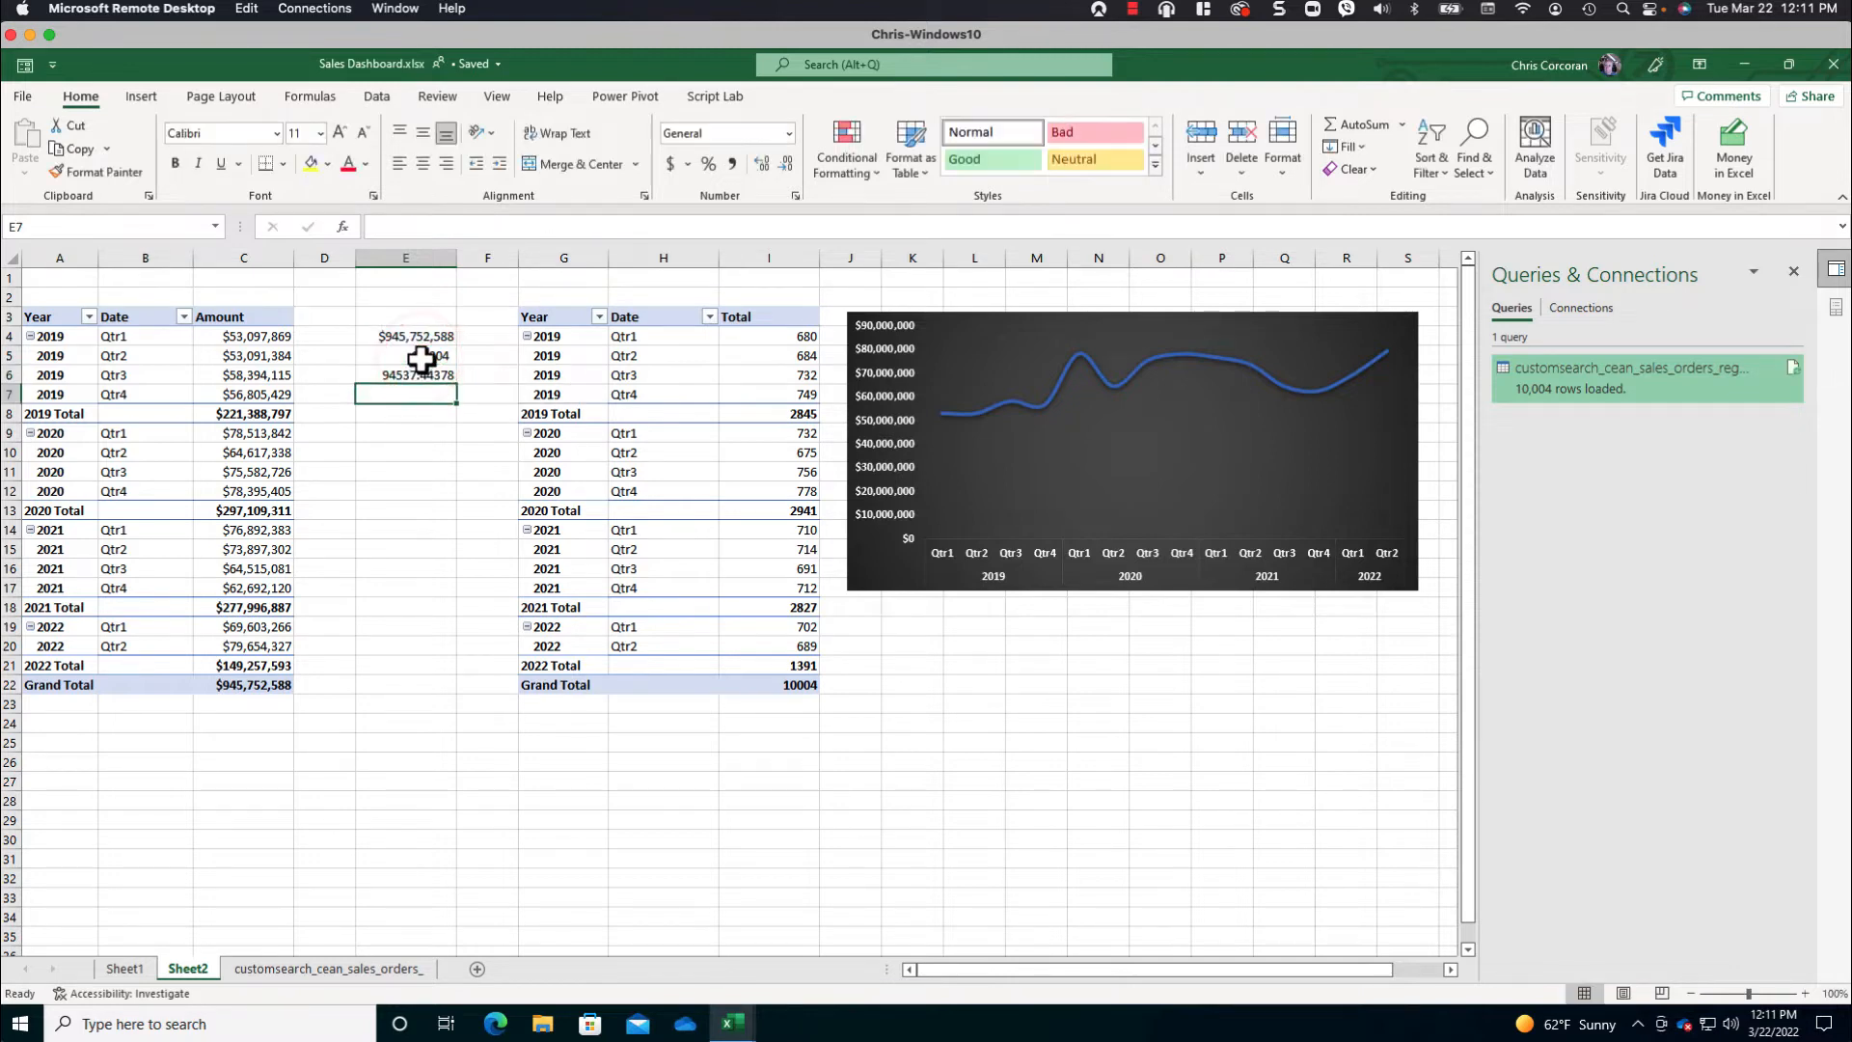
- Copy the currency formatting of E4 onto E6 with Format Painter
click(424, 374)
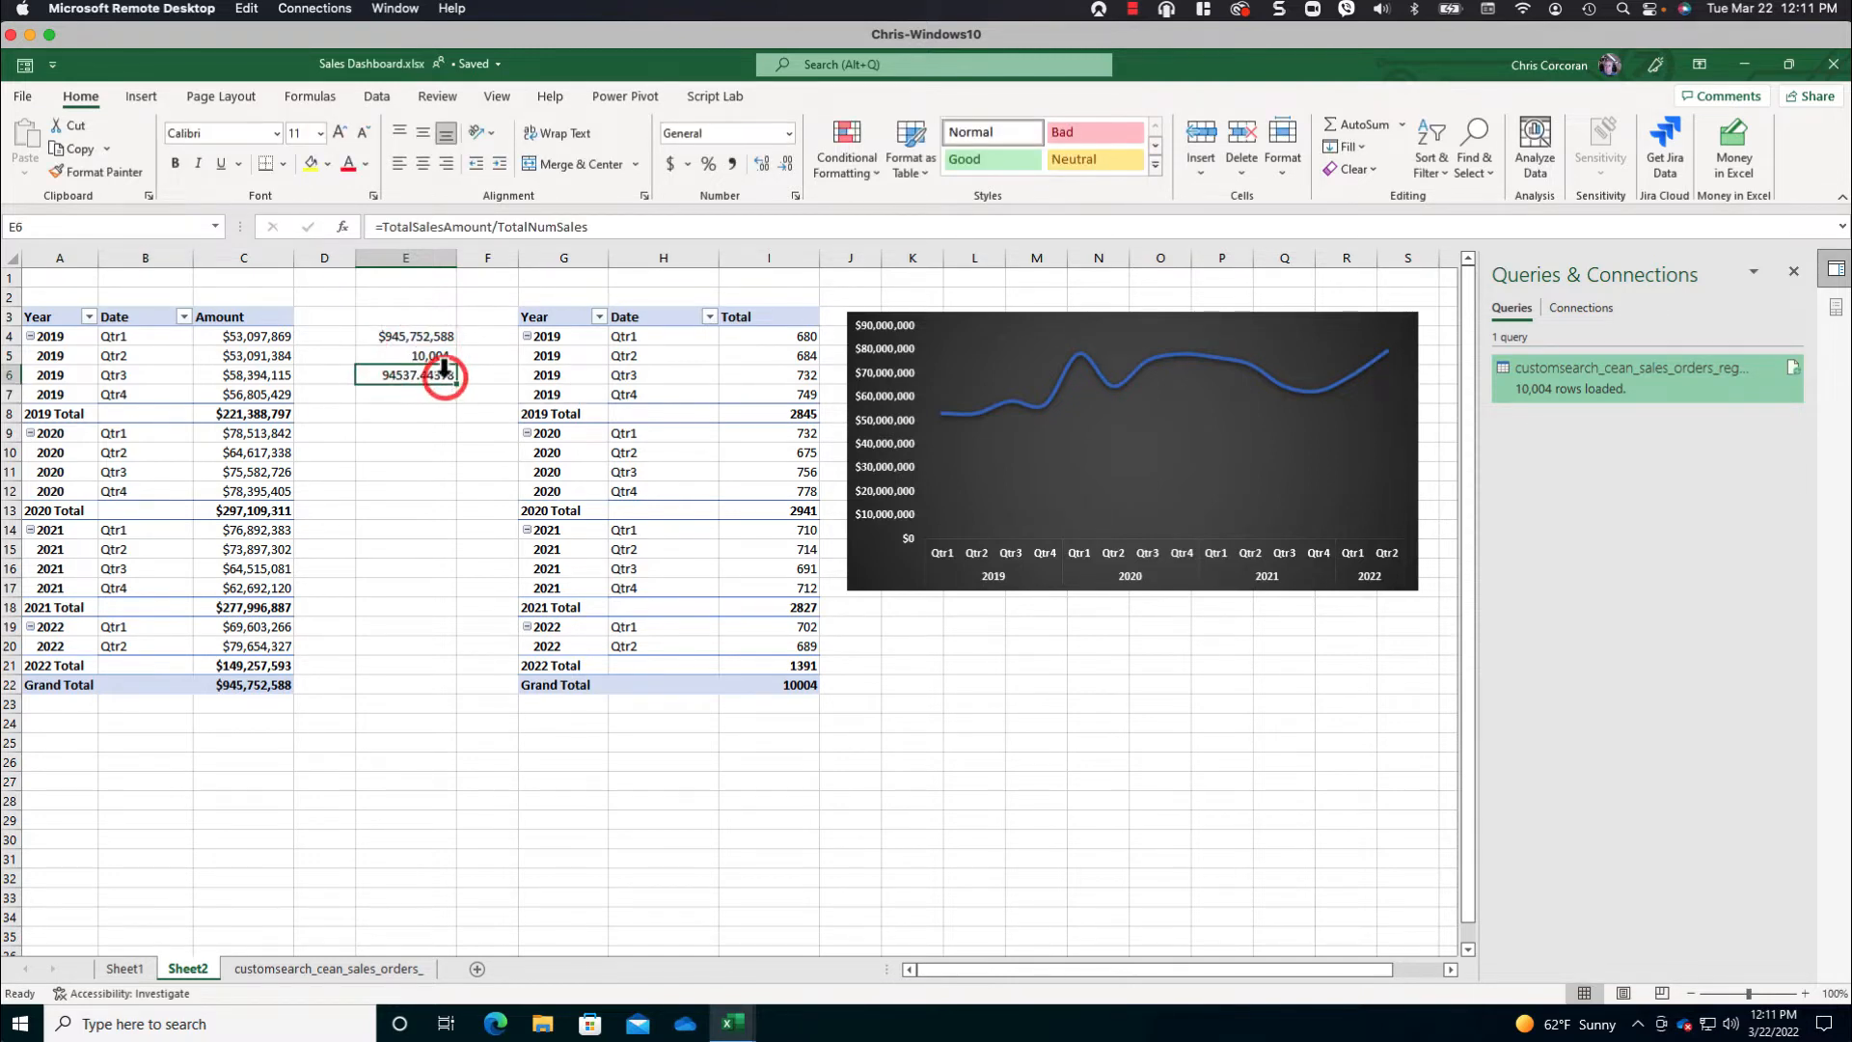
click(412, 335)
click(104, 171)
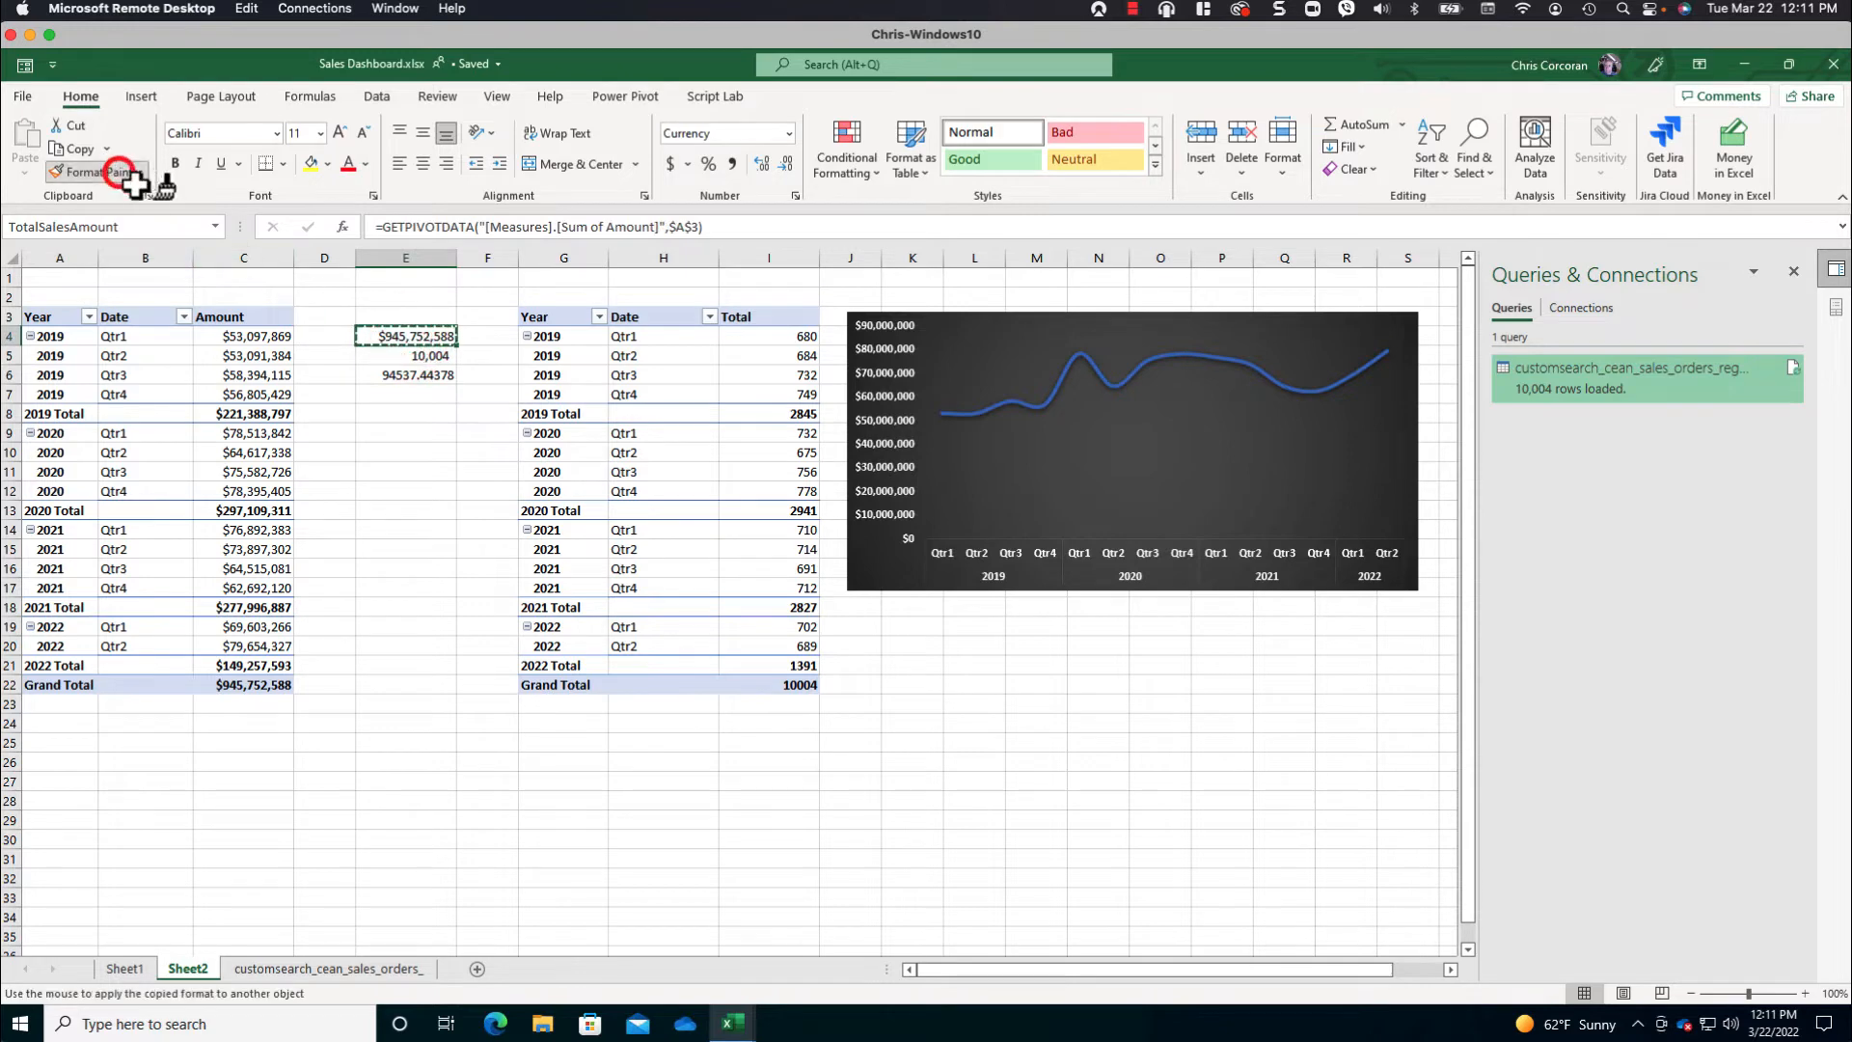
click(413, 379)
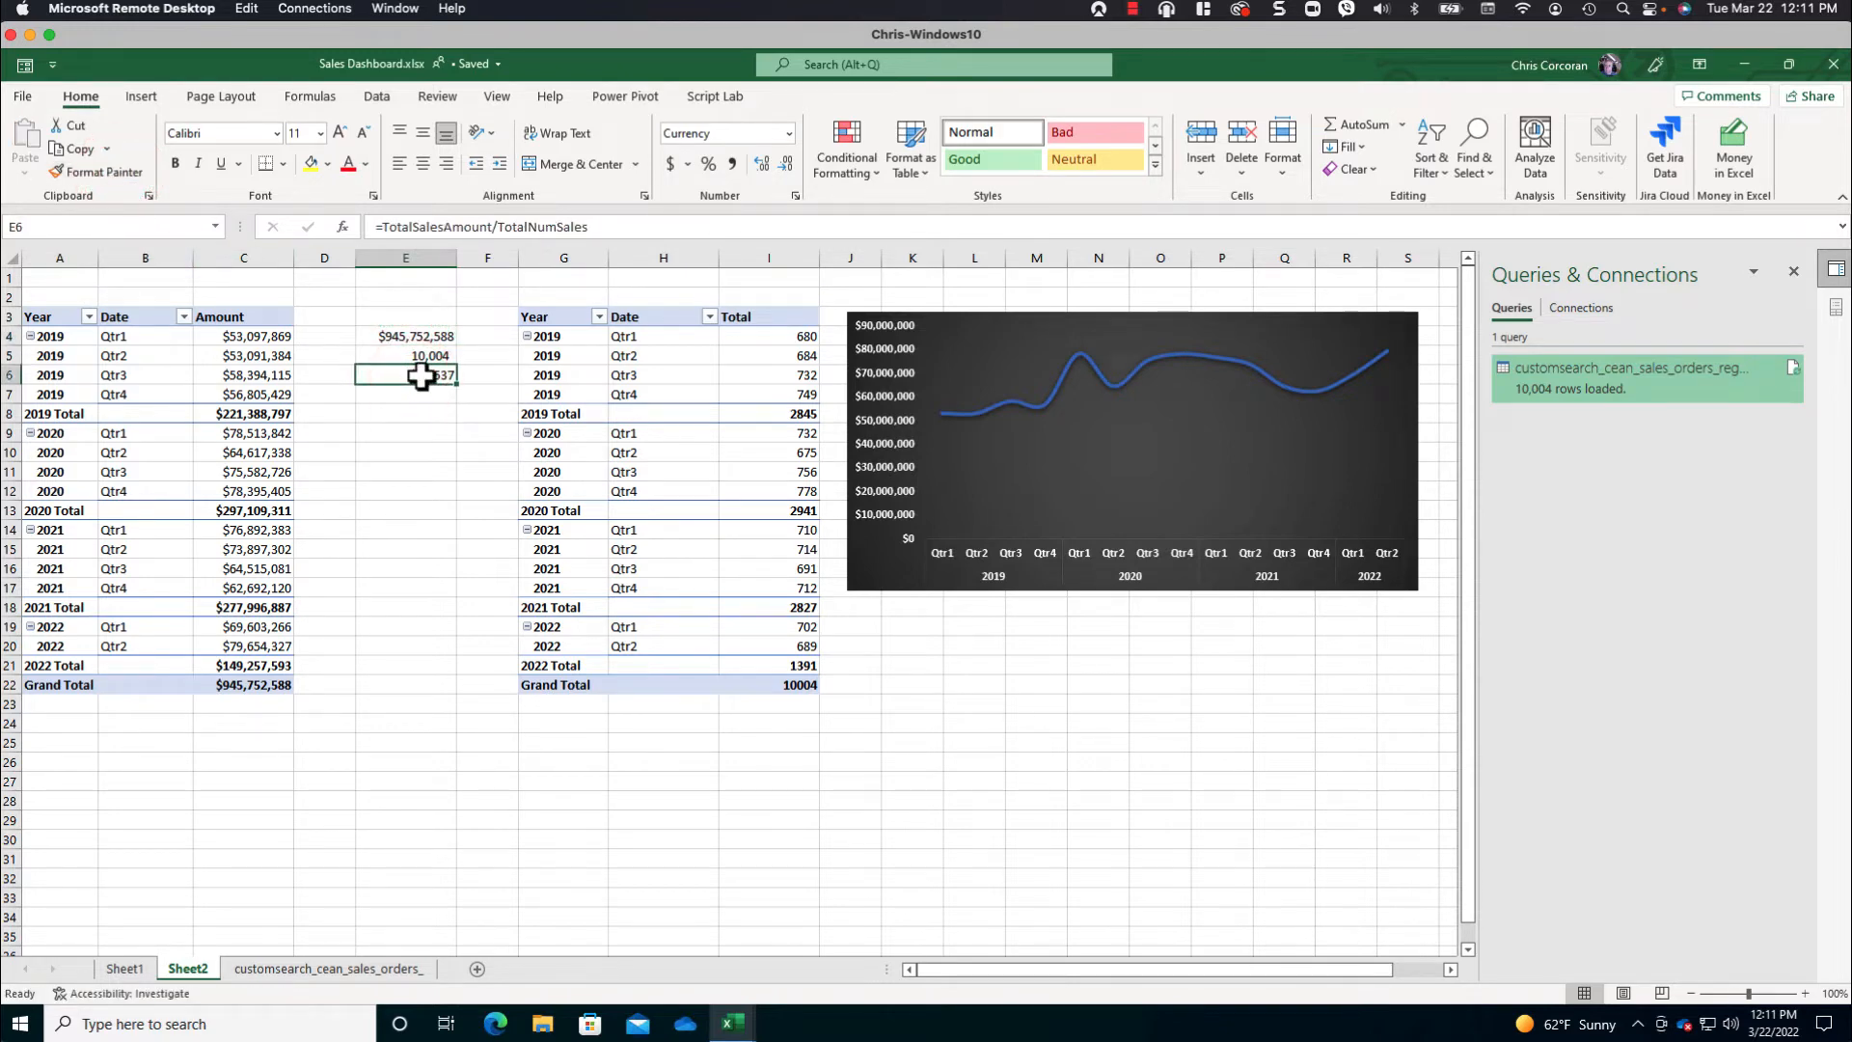
- Name cell E6 AvgSalesAmount
click(421, 375)
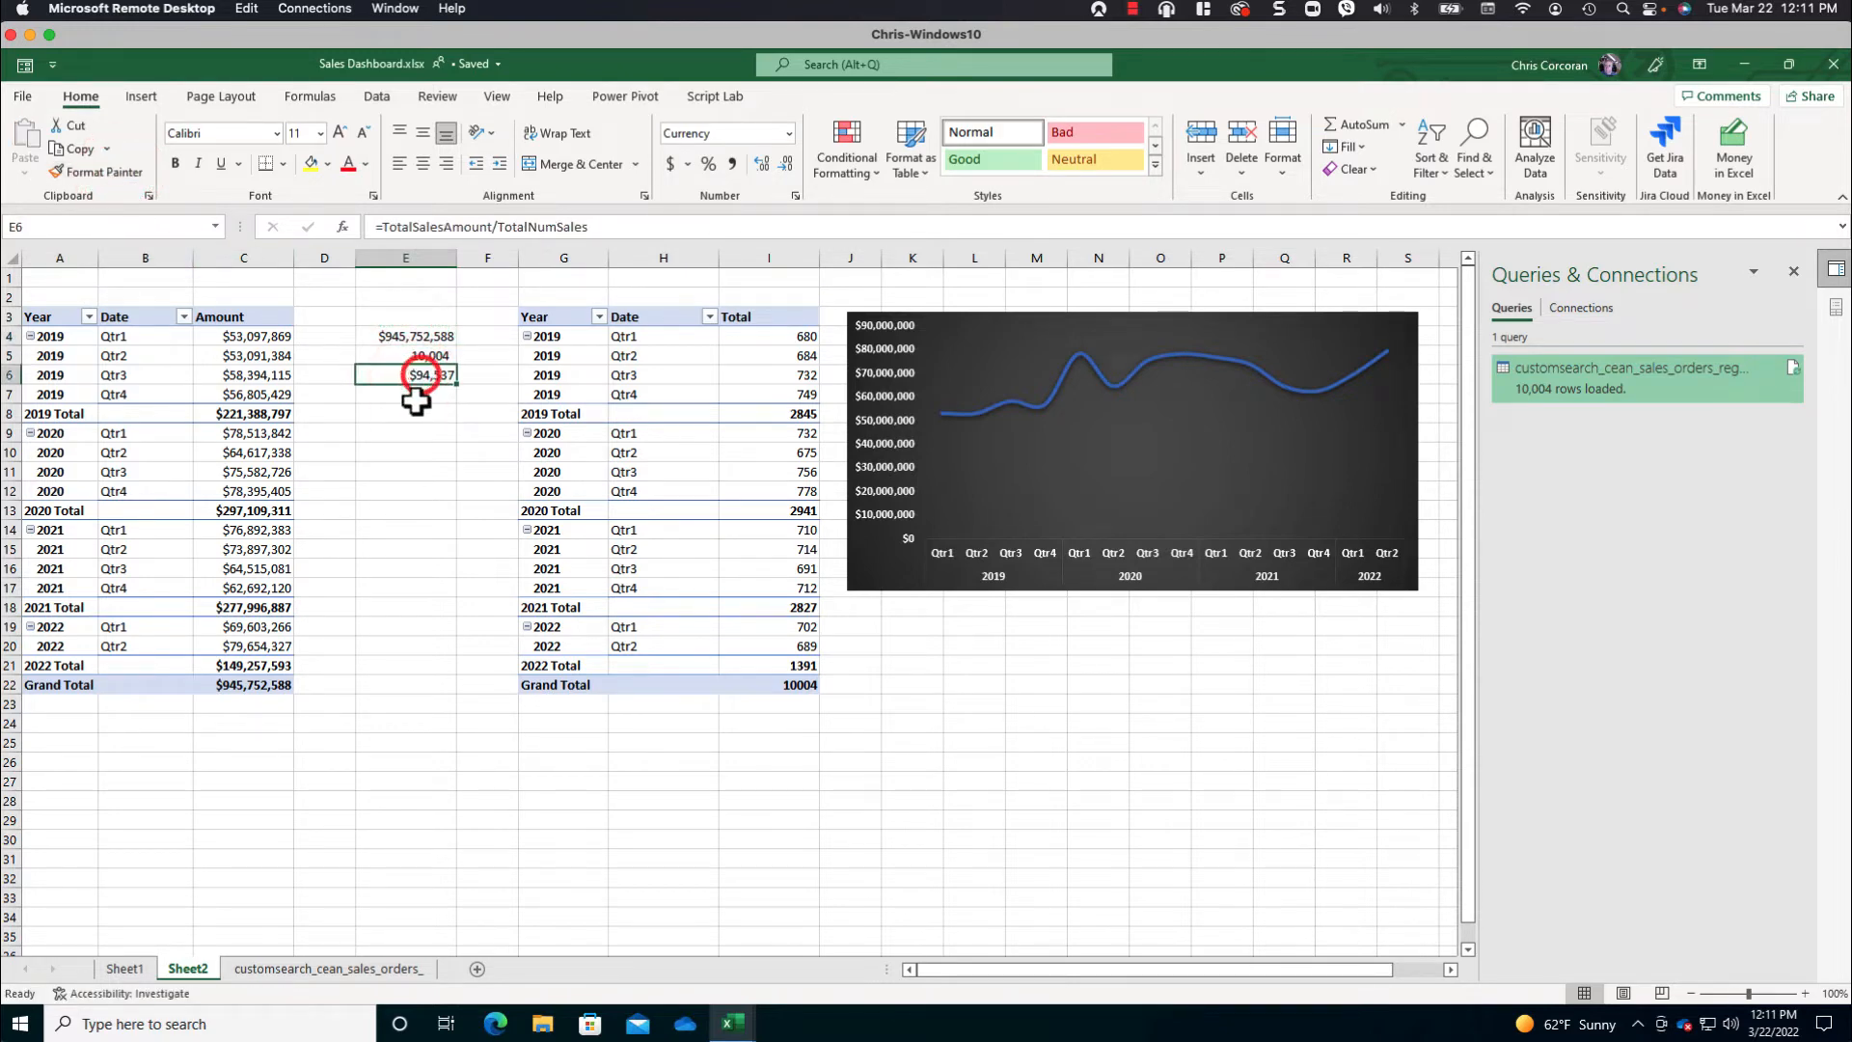
click(66, 225)
text(AvgSalesAmount)
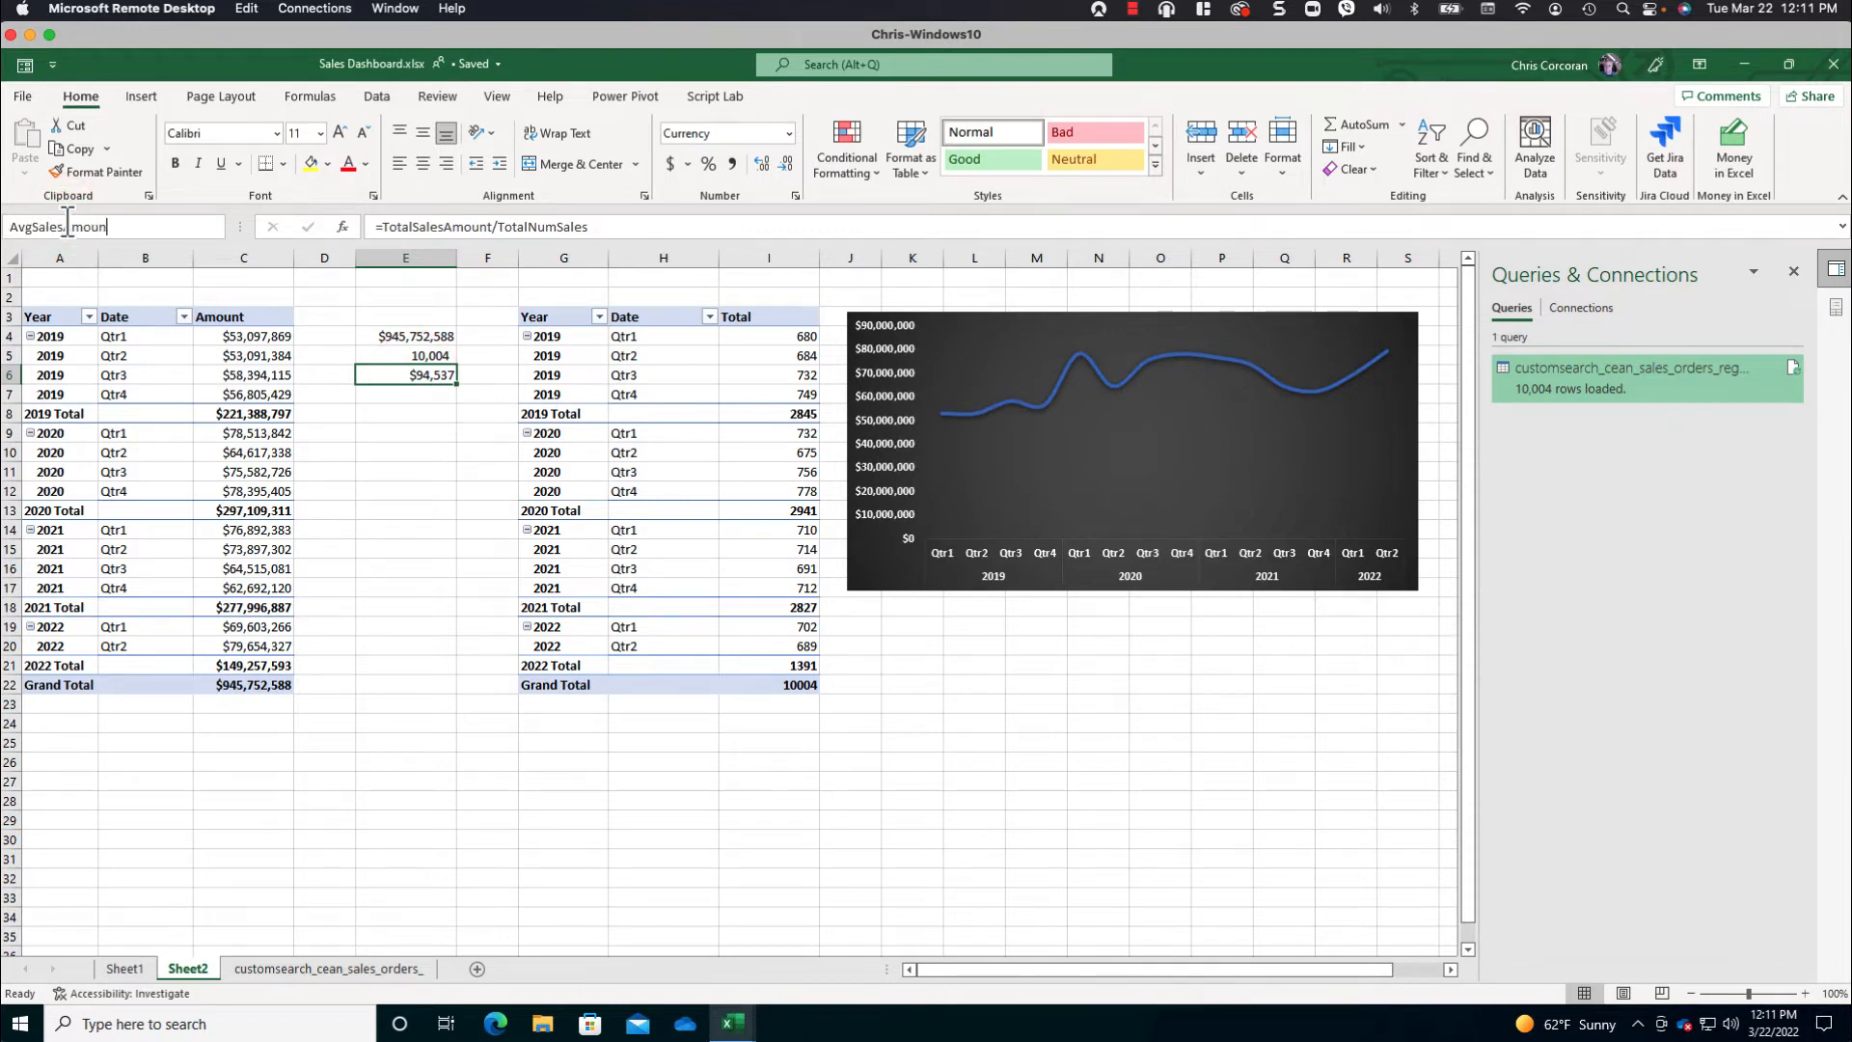
click(380, 396)
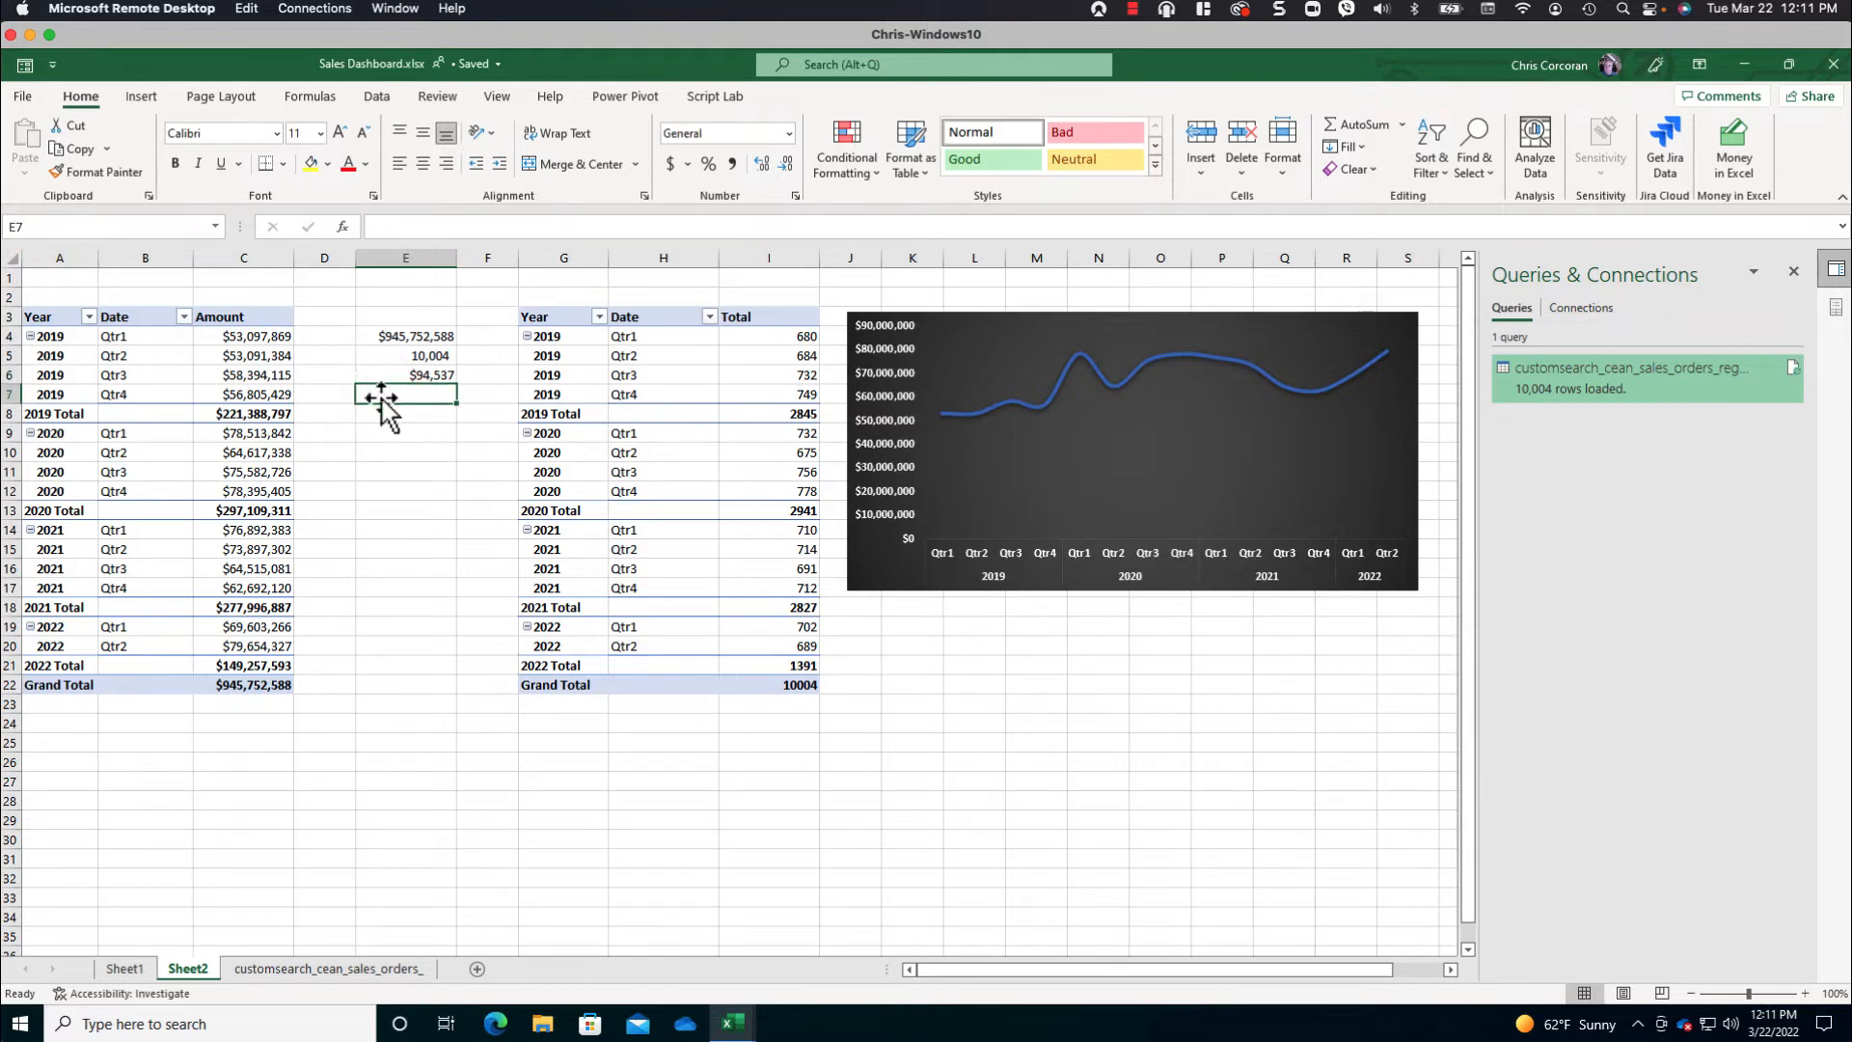
- Rename the quarterly Amount PivotTable as PivotSalesByDate
click(135, 338)
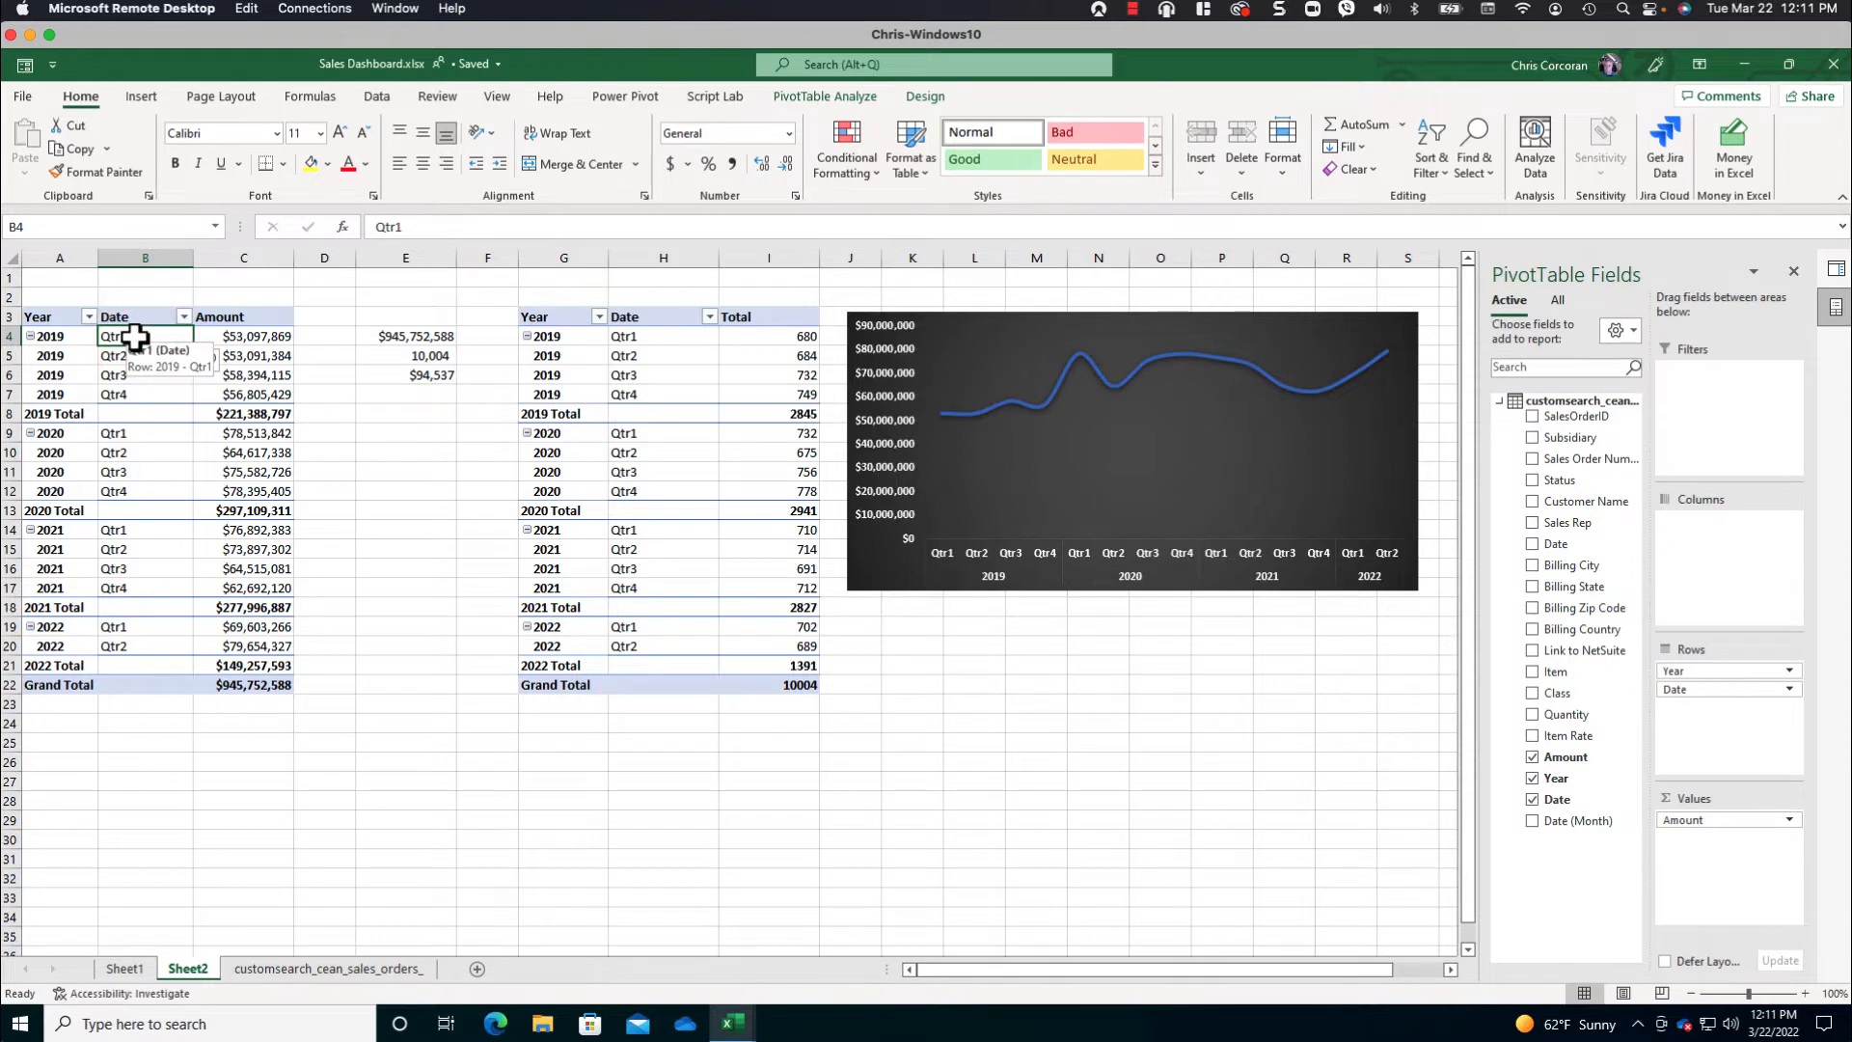
click(837, 95)
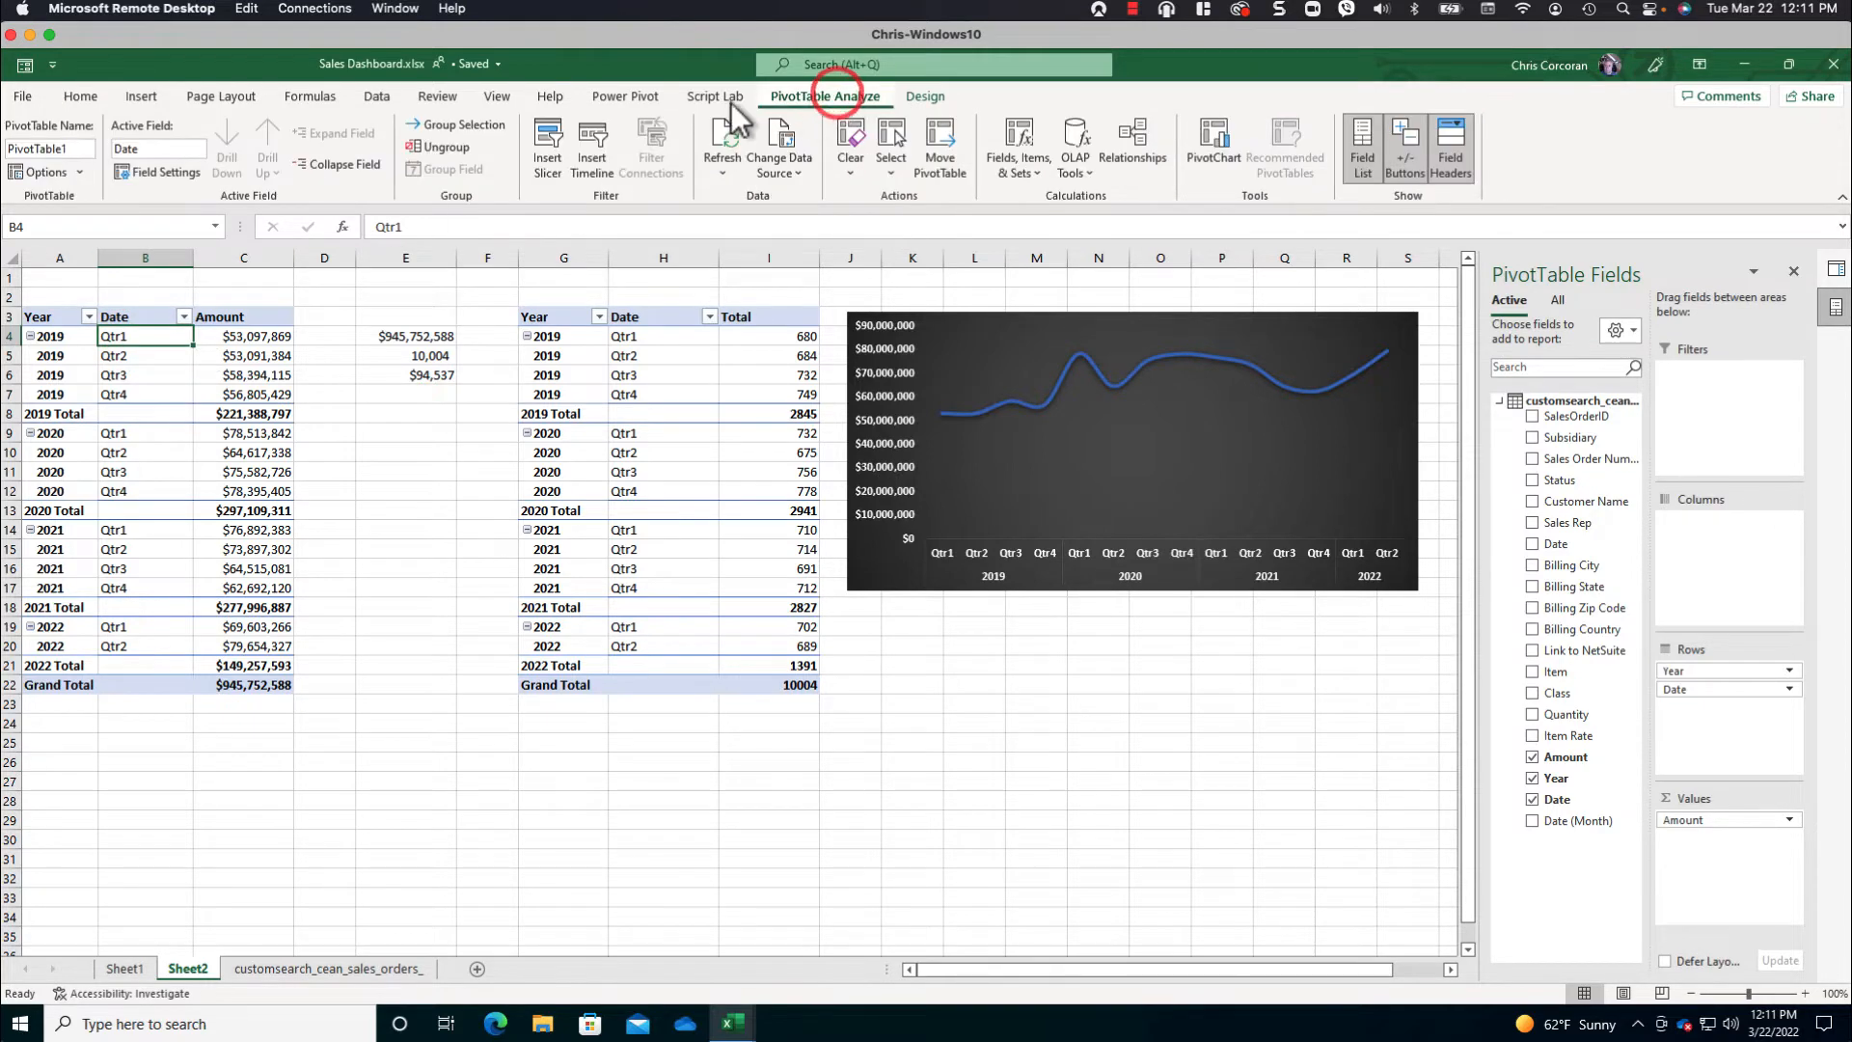
click(37, 148)
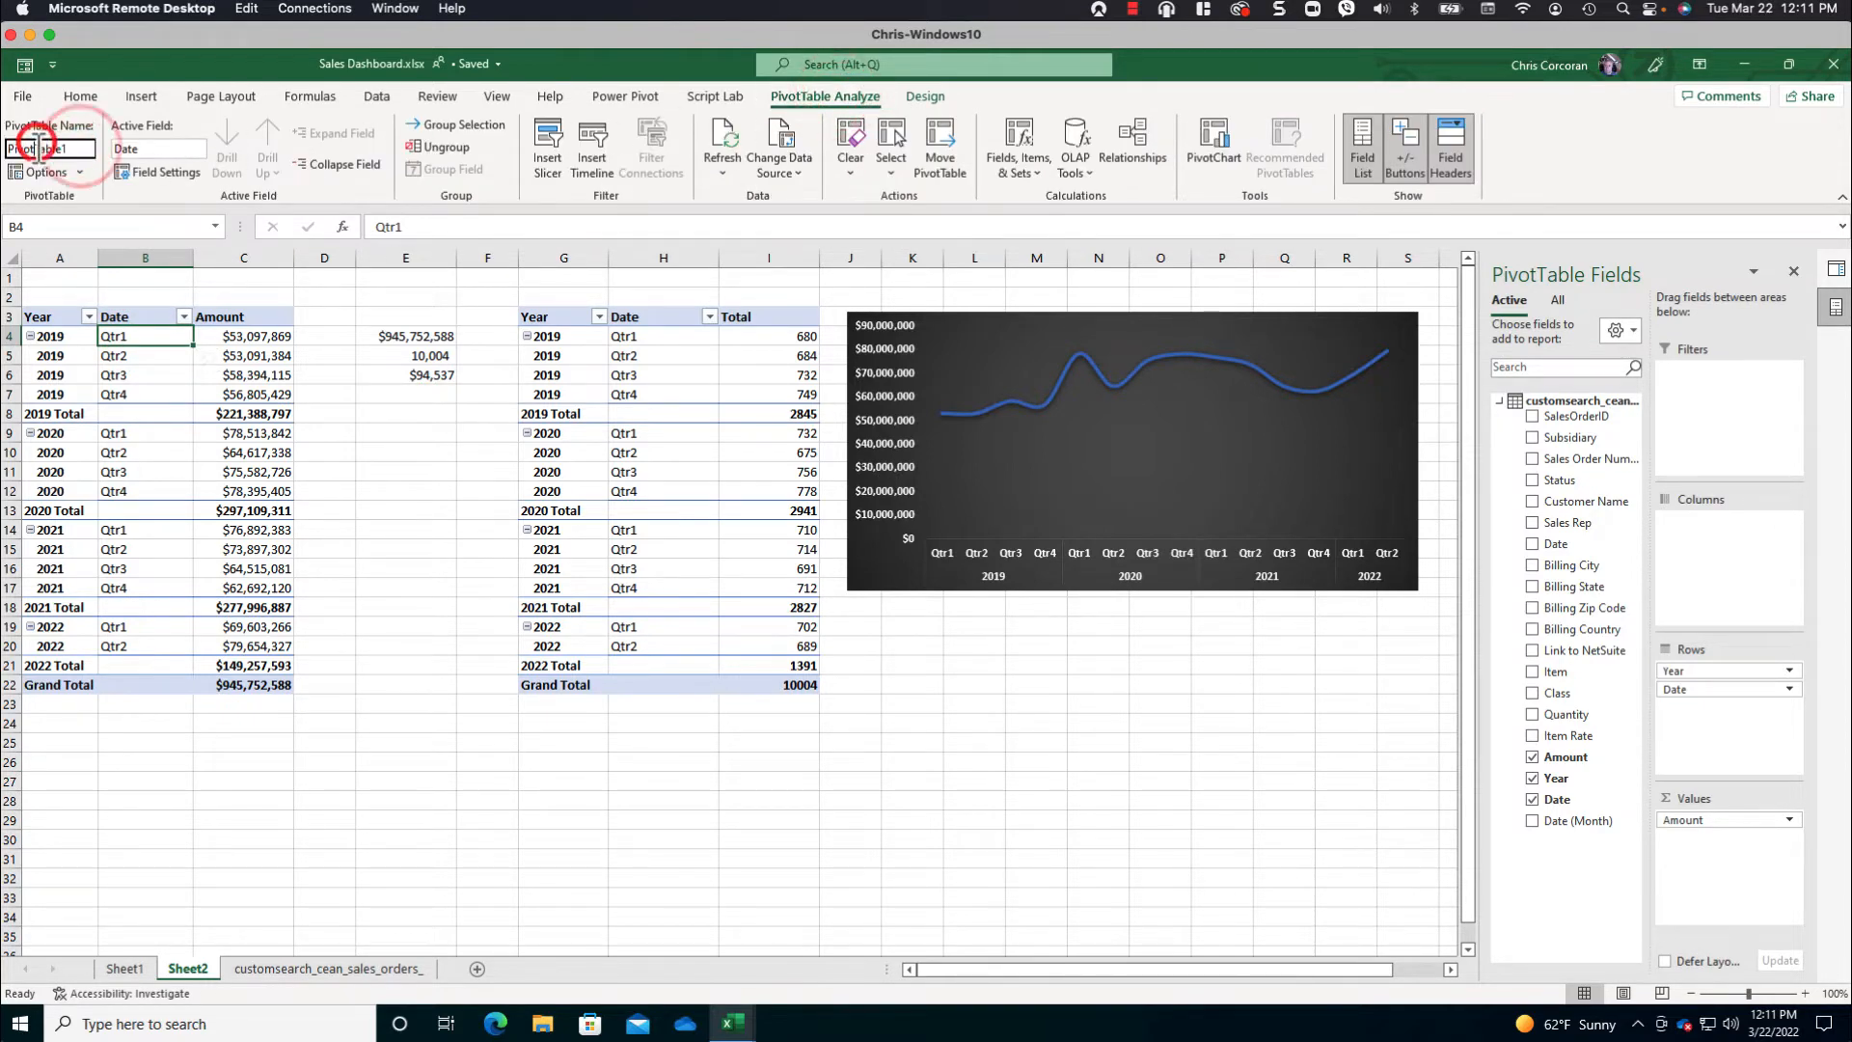
drag(37, 148, 100, 151)
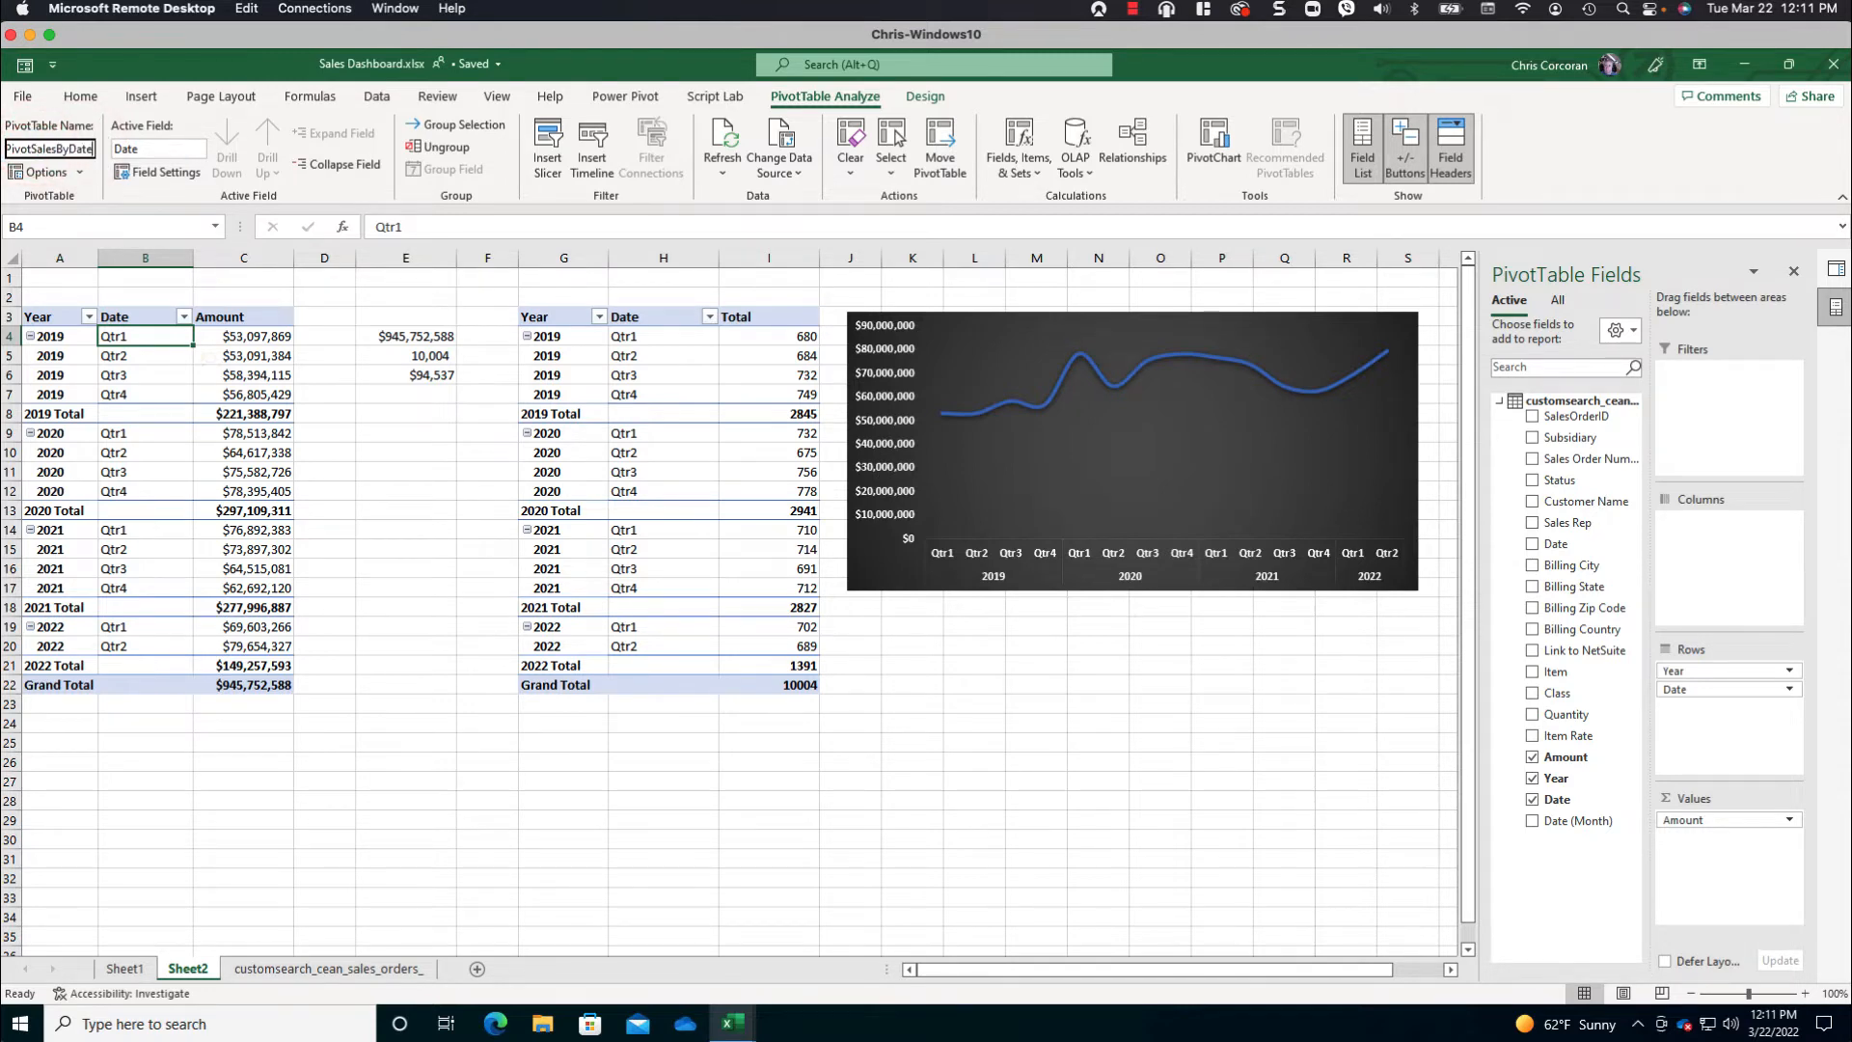
key(Return)
- Rename the quarterly order-count PivotTable as PivotSalesQuanit
click(648, 375)
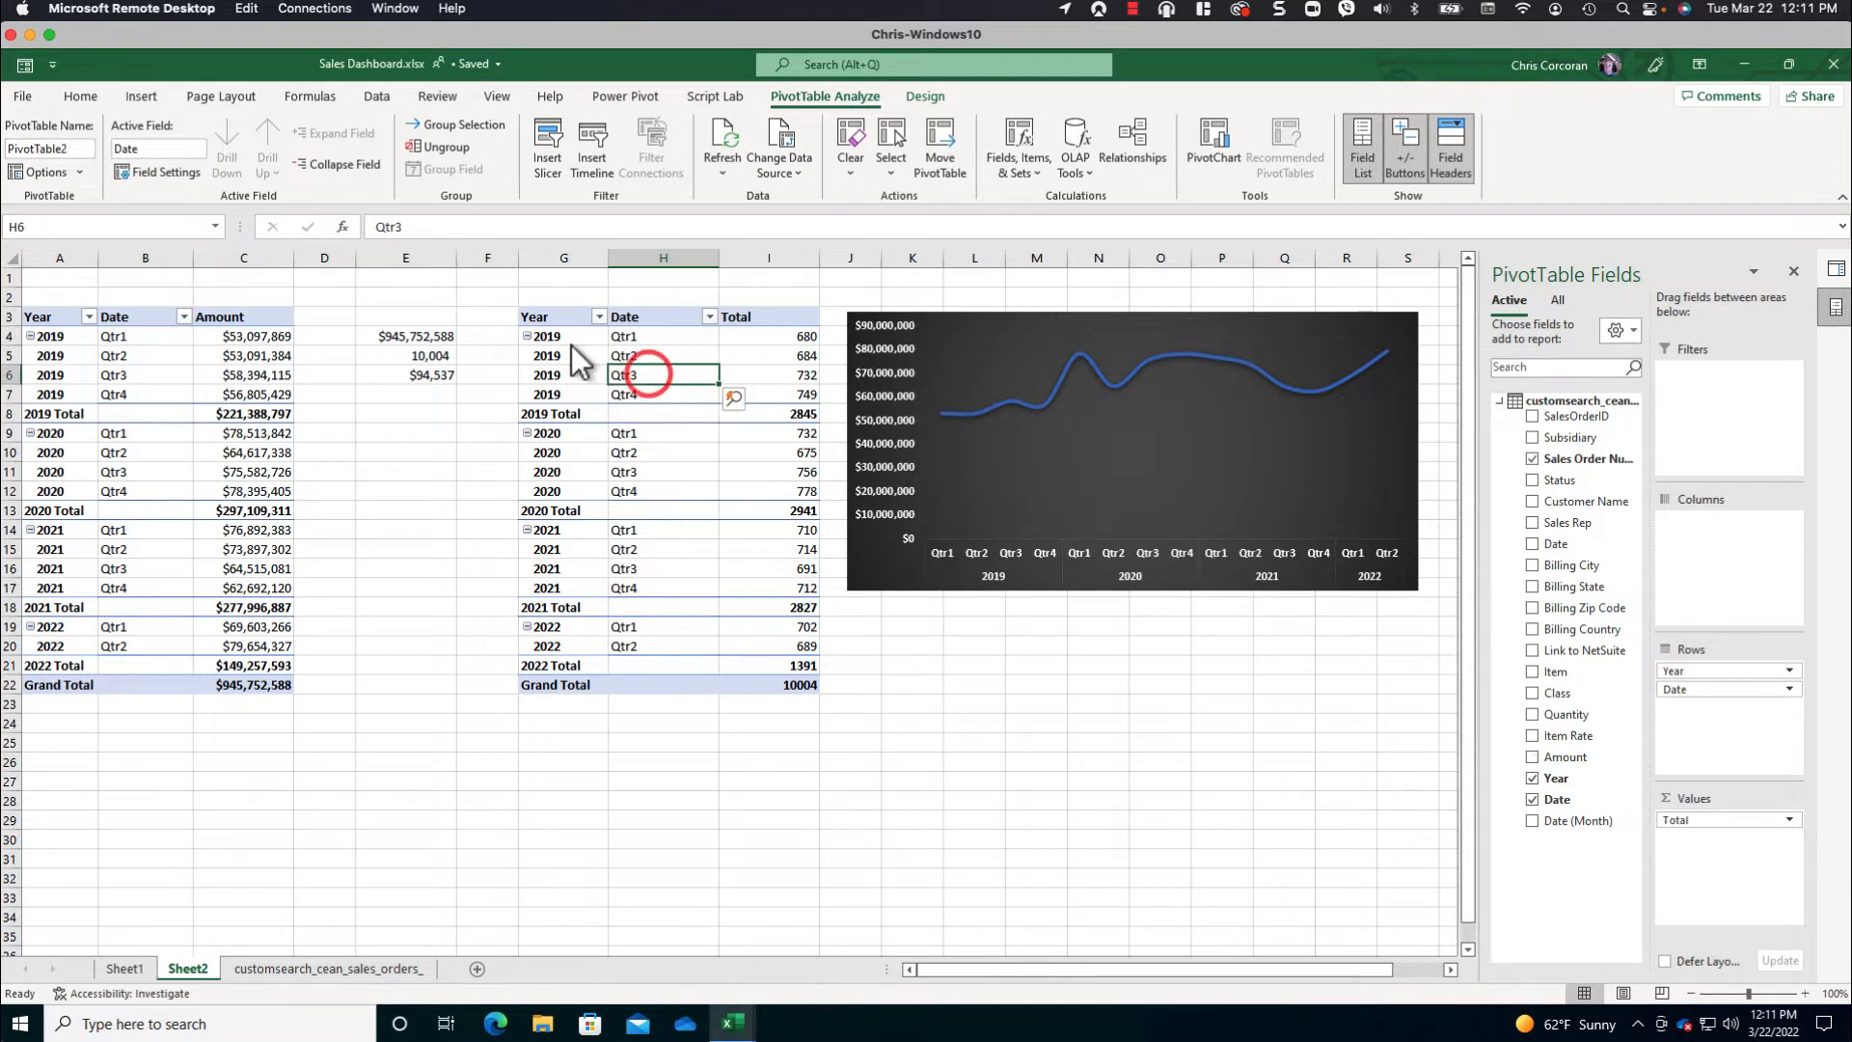
click(50, 147)
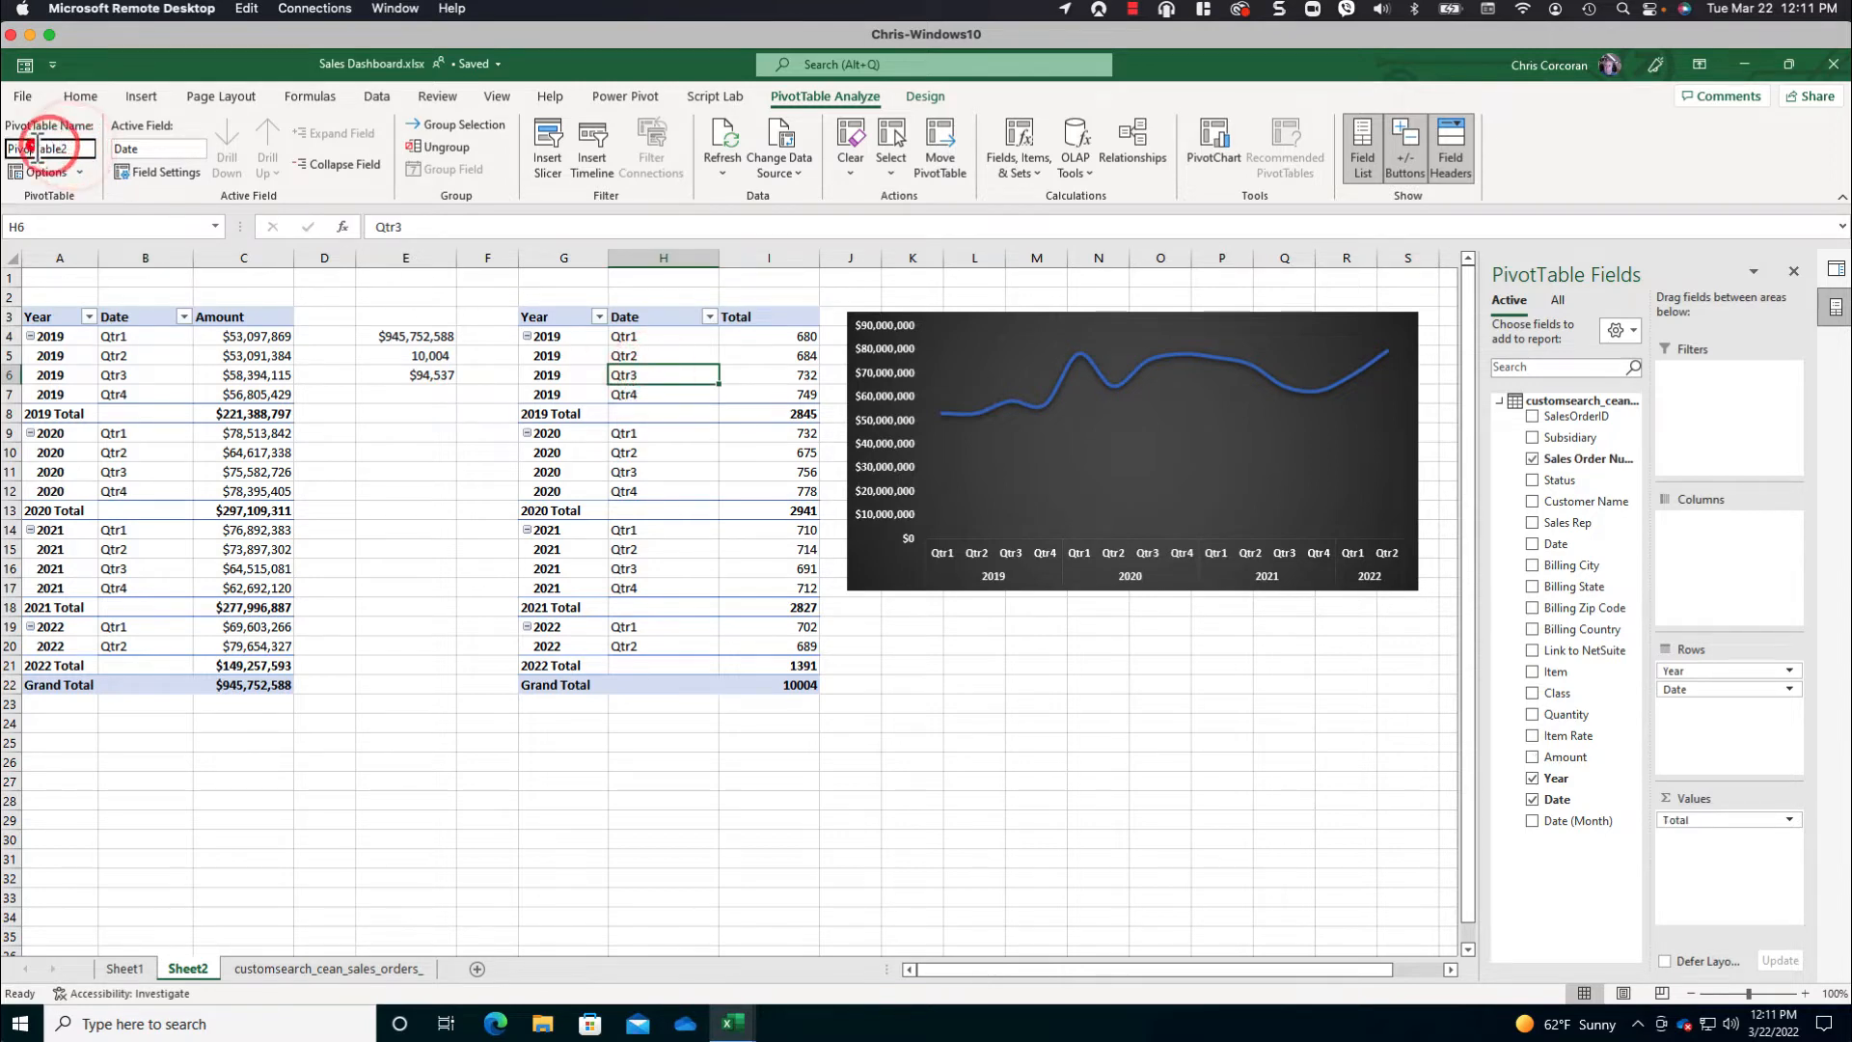
drag(35, 148, 148, 153)
key(BackSpace)
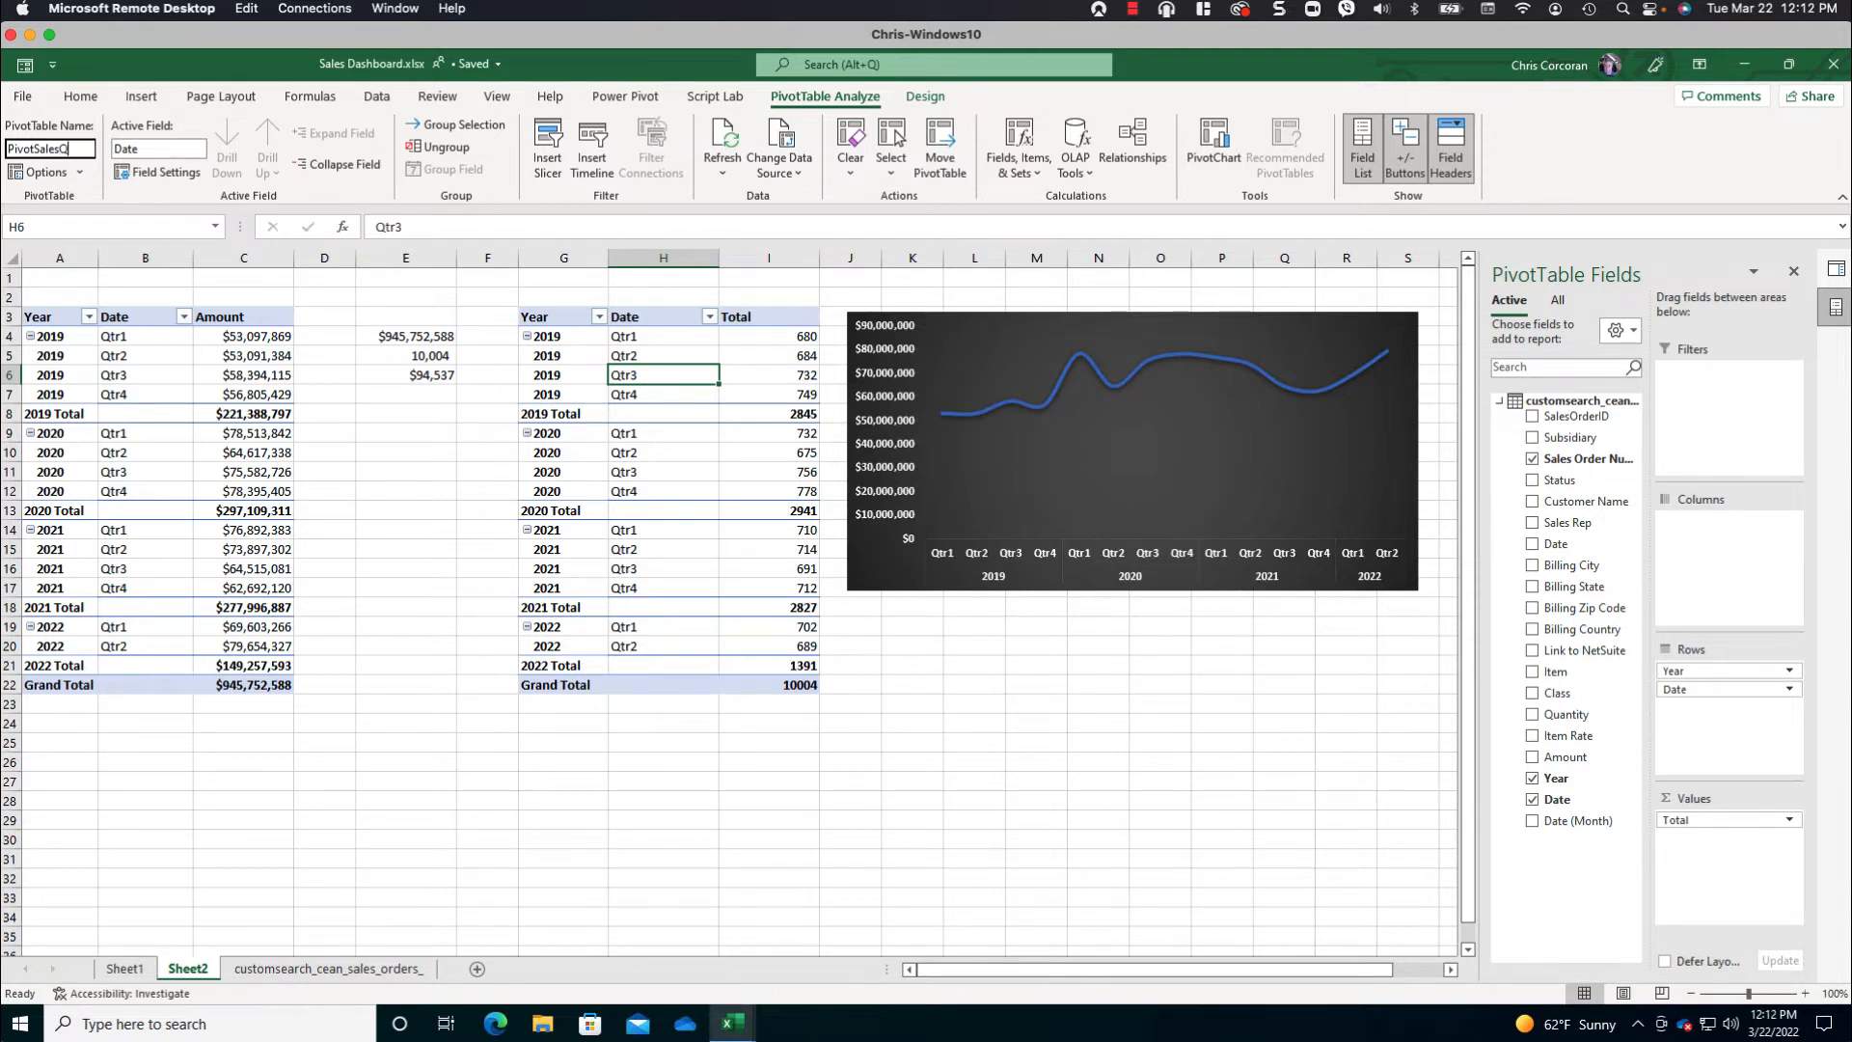
text(SalesQuanti)
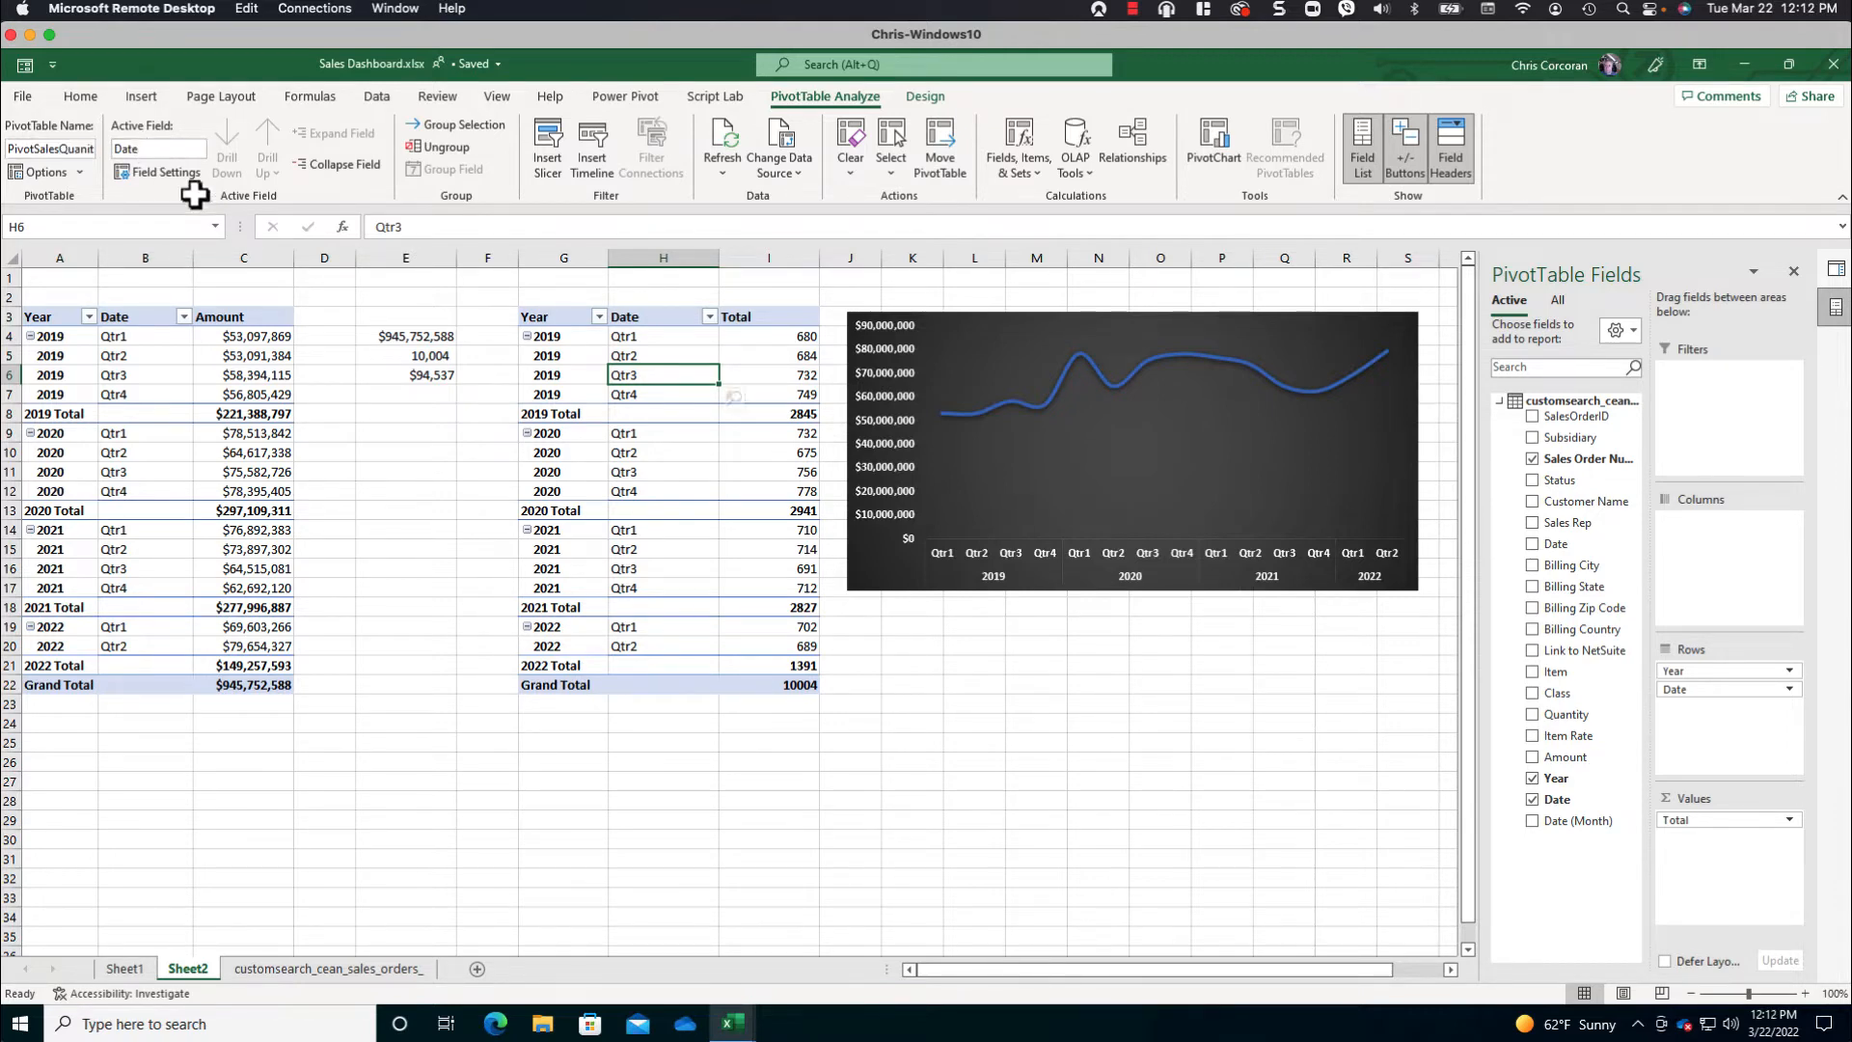
click(772, 685)
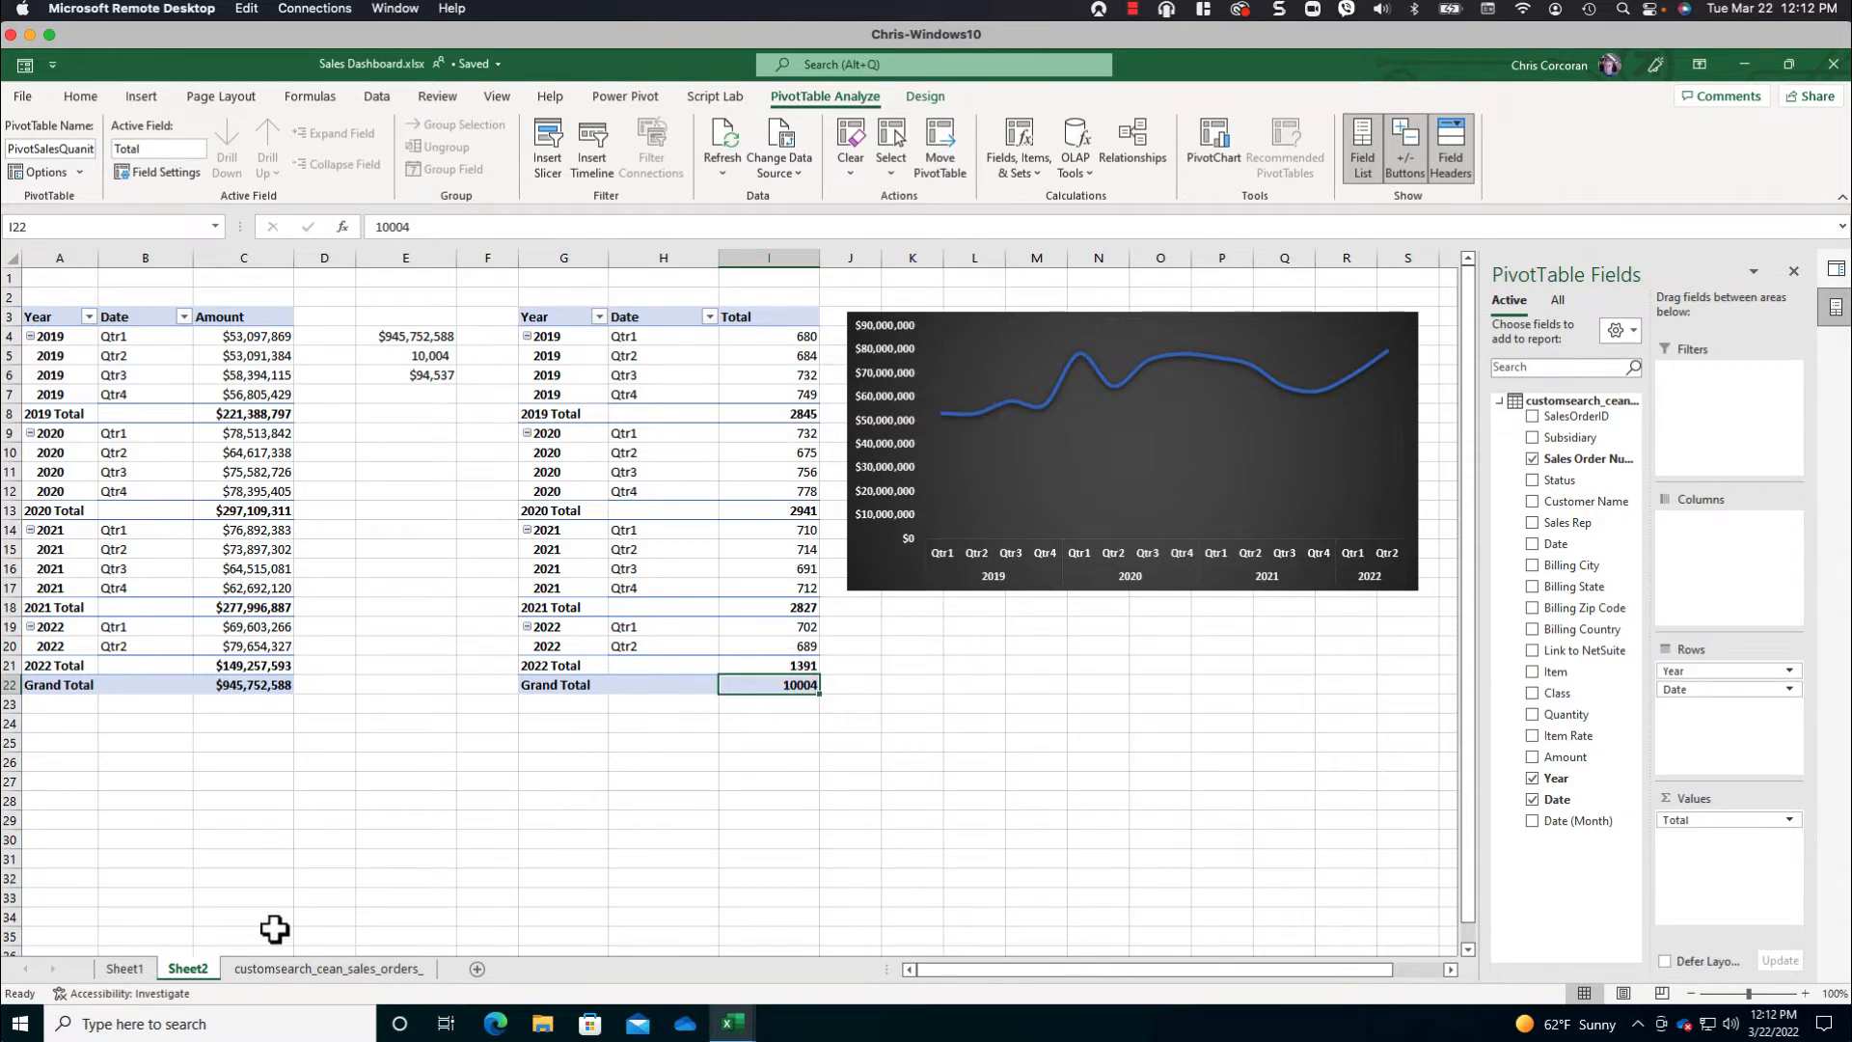
- Rename the Sheet2 worksheet as Pivot Sales By Date
click(190, 969)
click(190, 969)
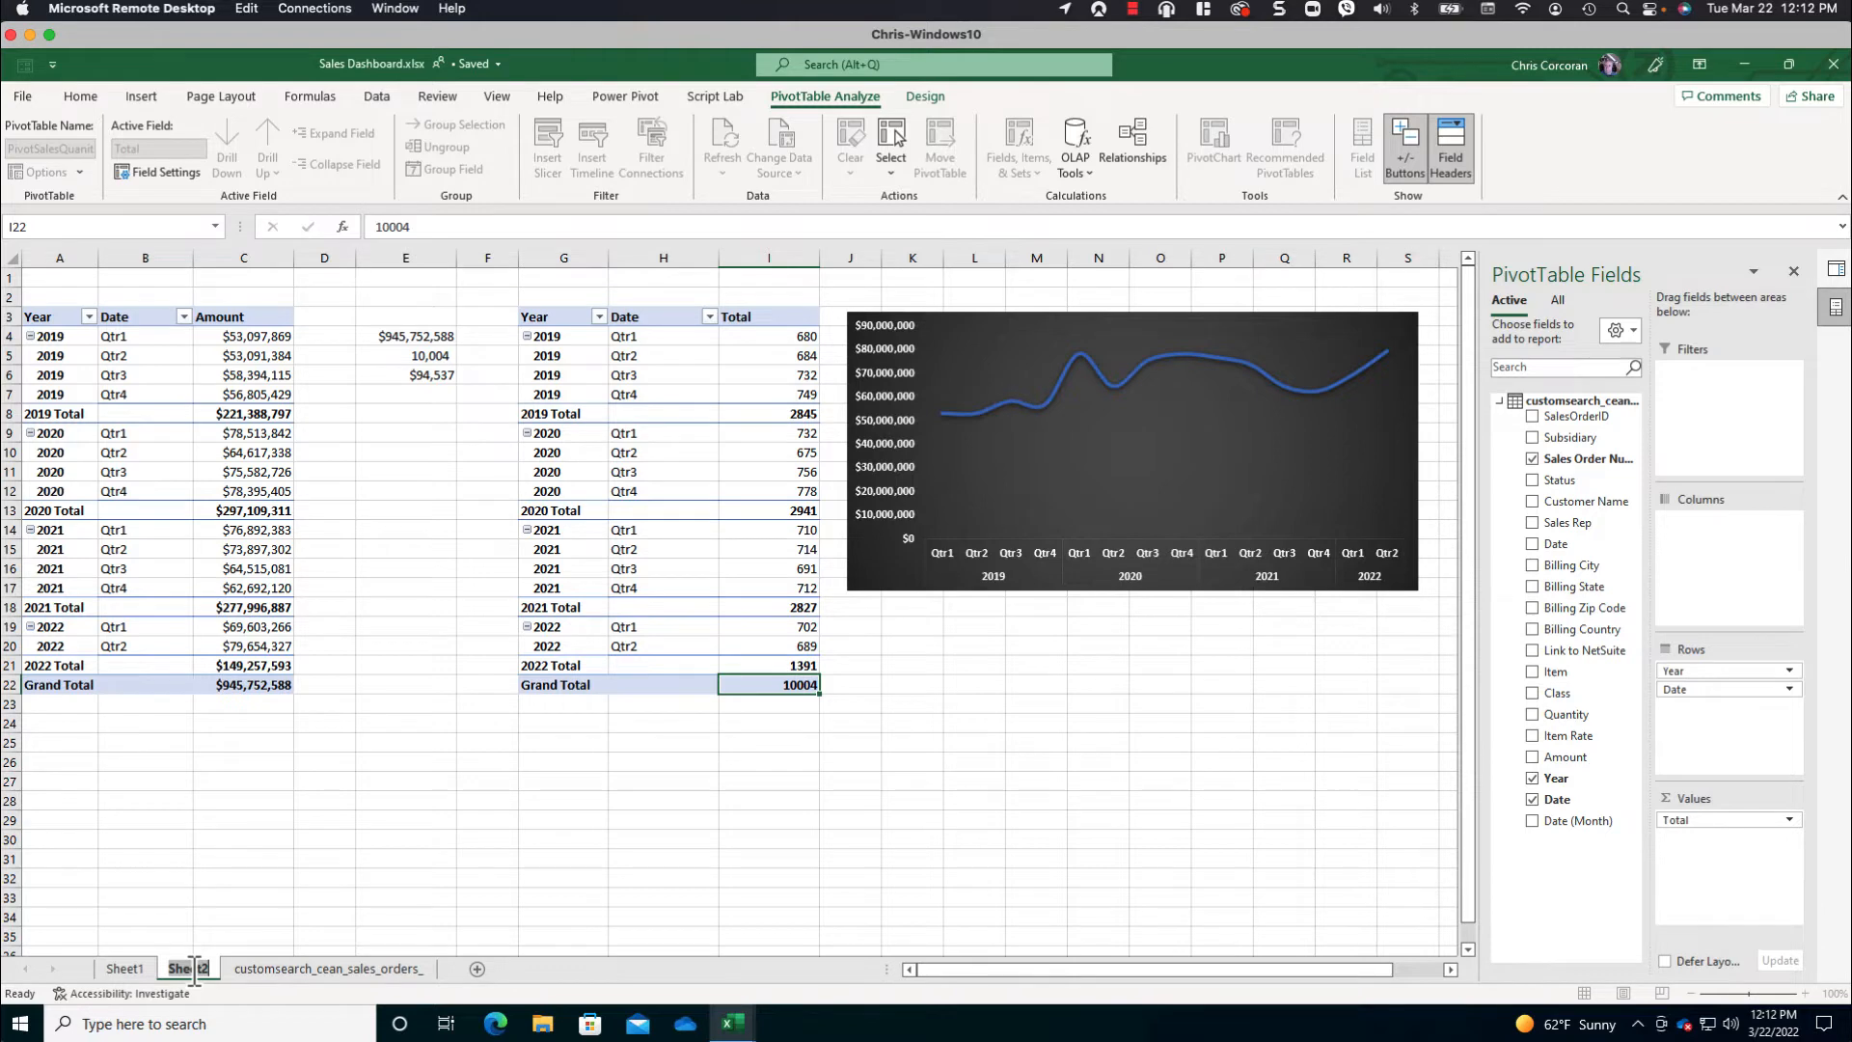
text(Pivot Sa)
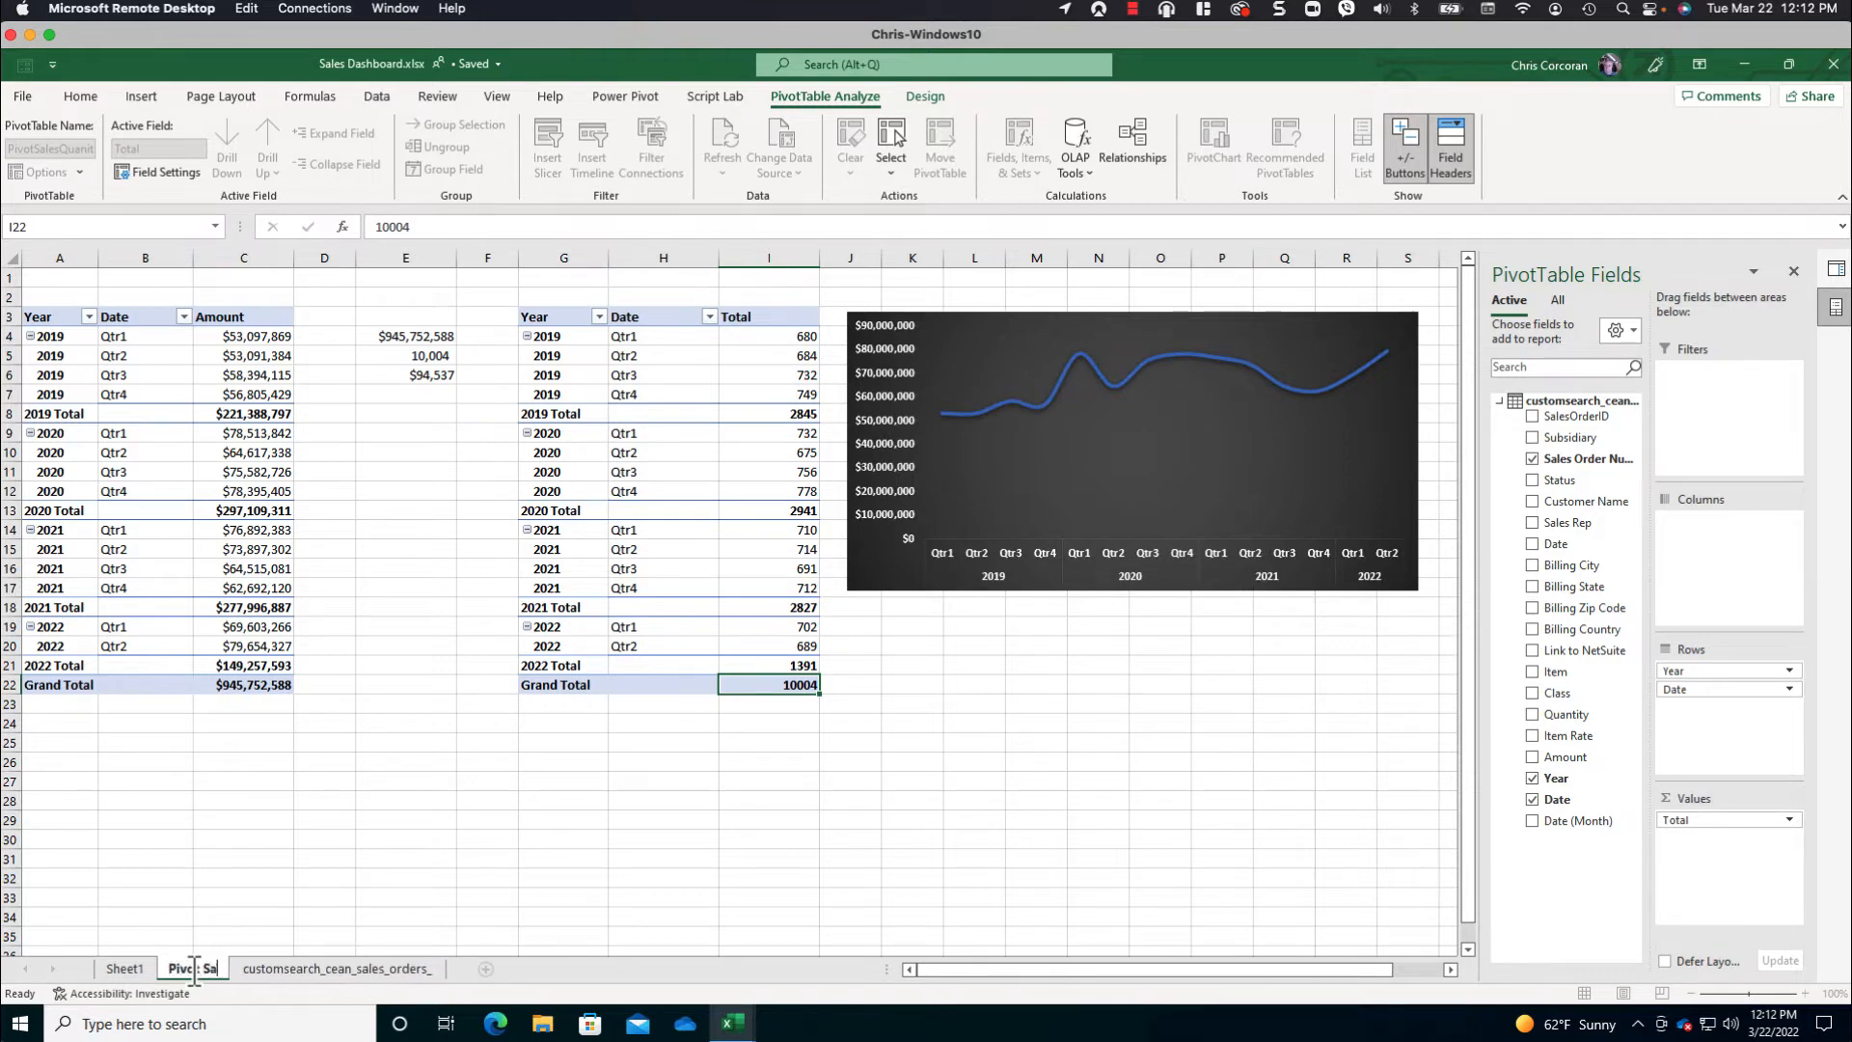
text(les By Date)
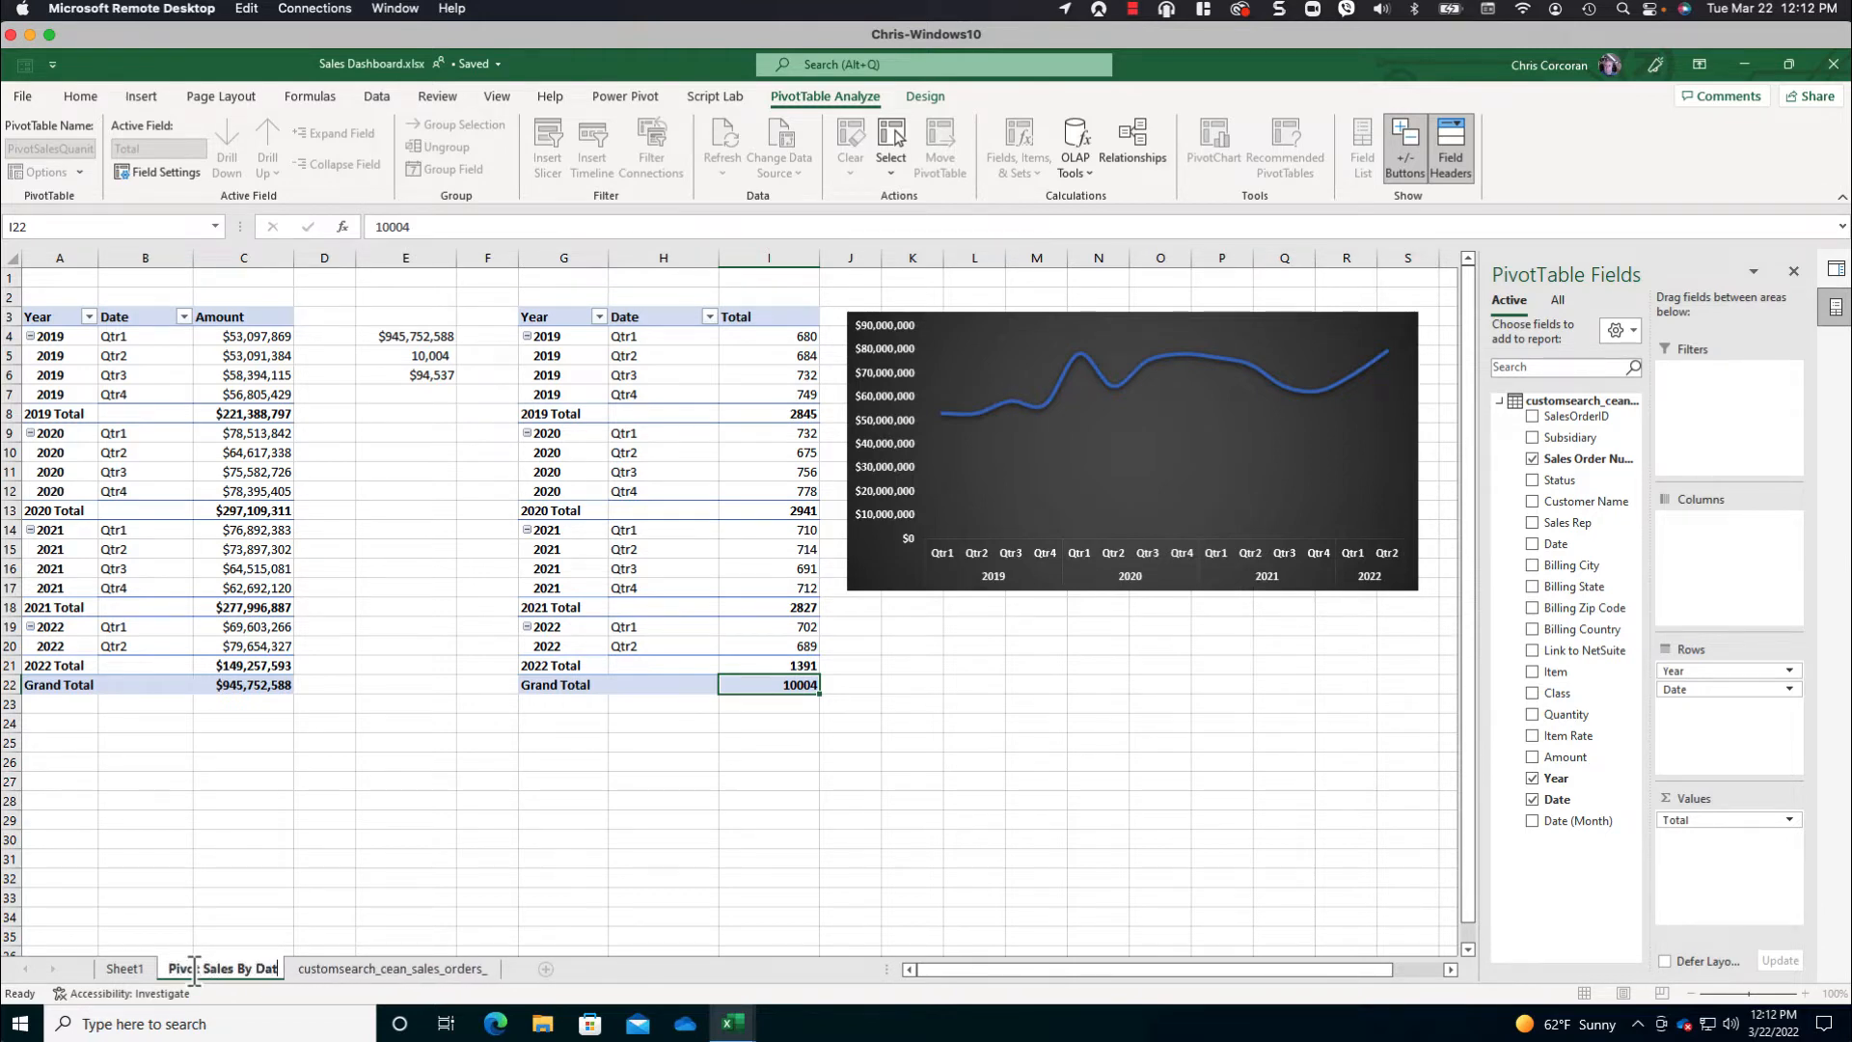
key(Return)
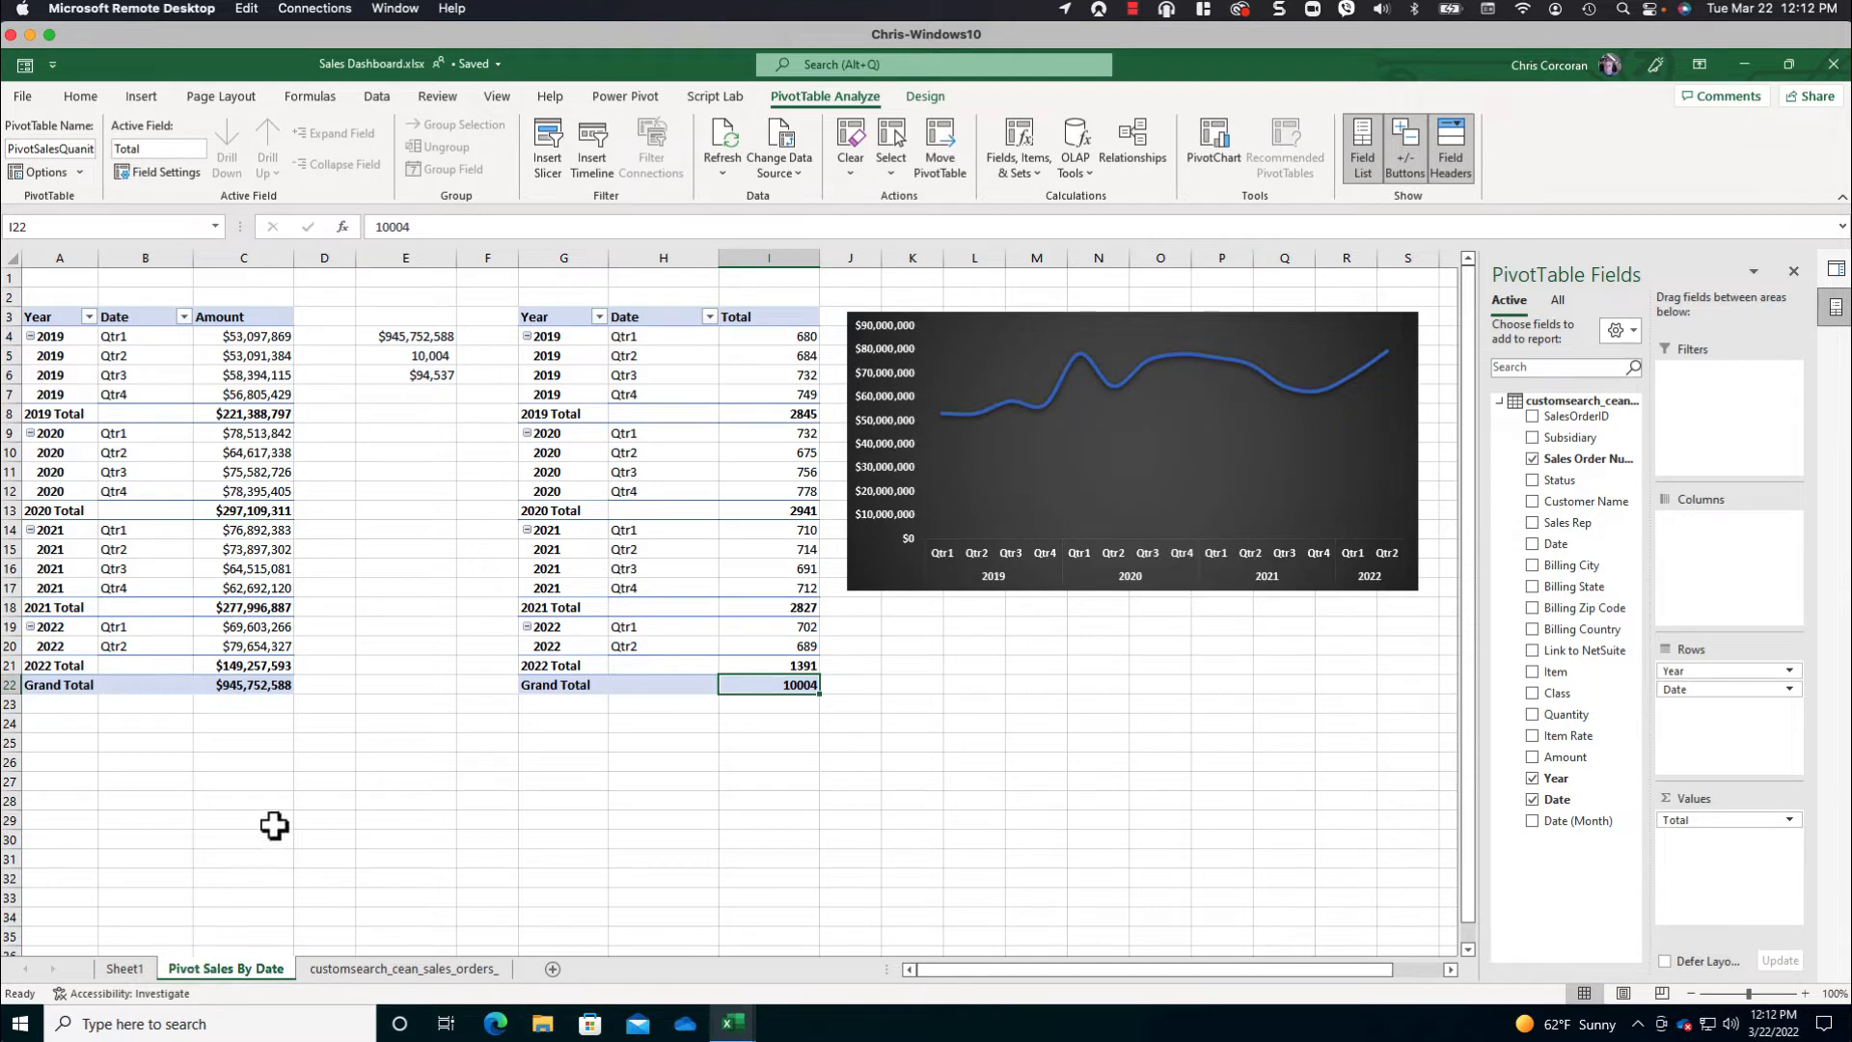
- Copy the order-count PivotTable in G3:I22 and paste it at A1 of a new worksheet
drag(559, 316, 767, 684)
key(ctrl+c)
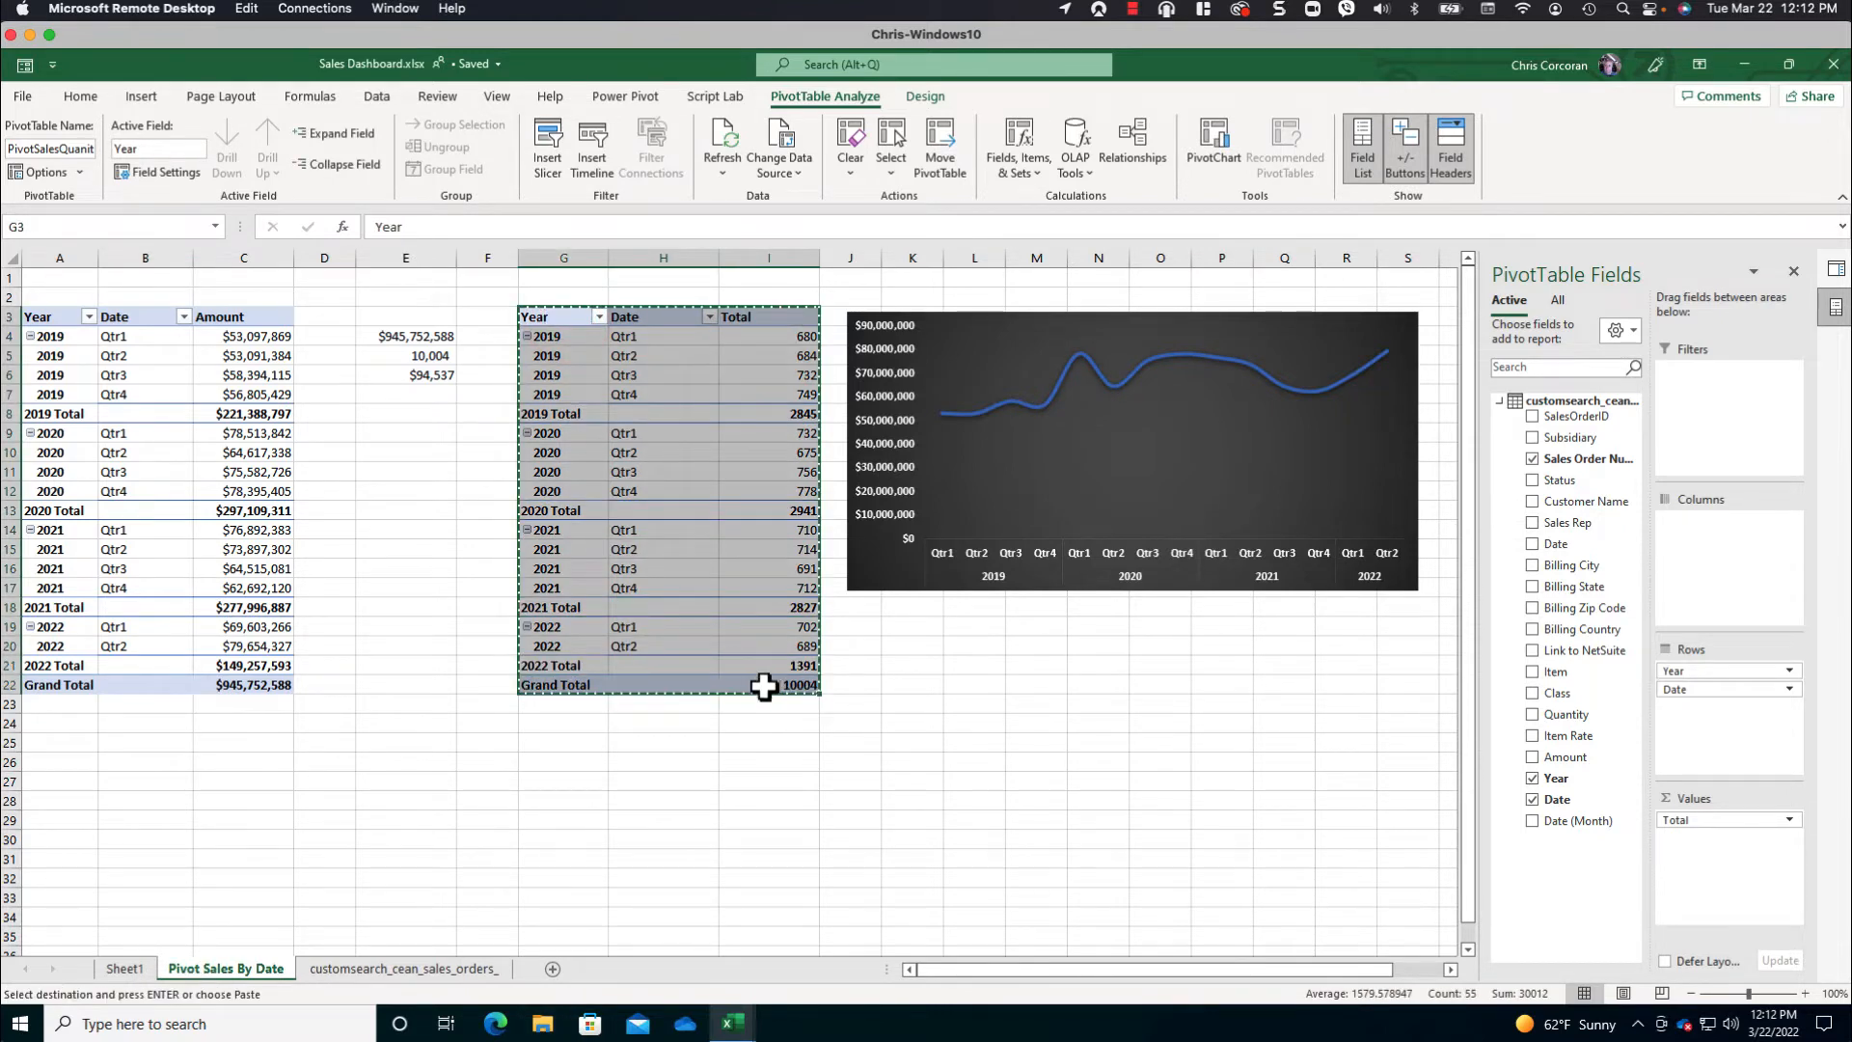
click(551, 969)
key(ctrl+v)
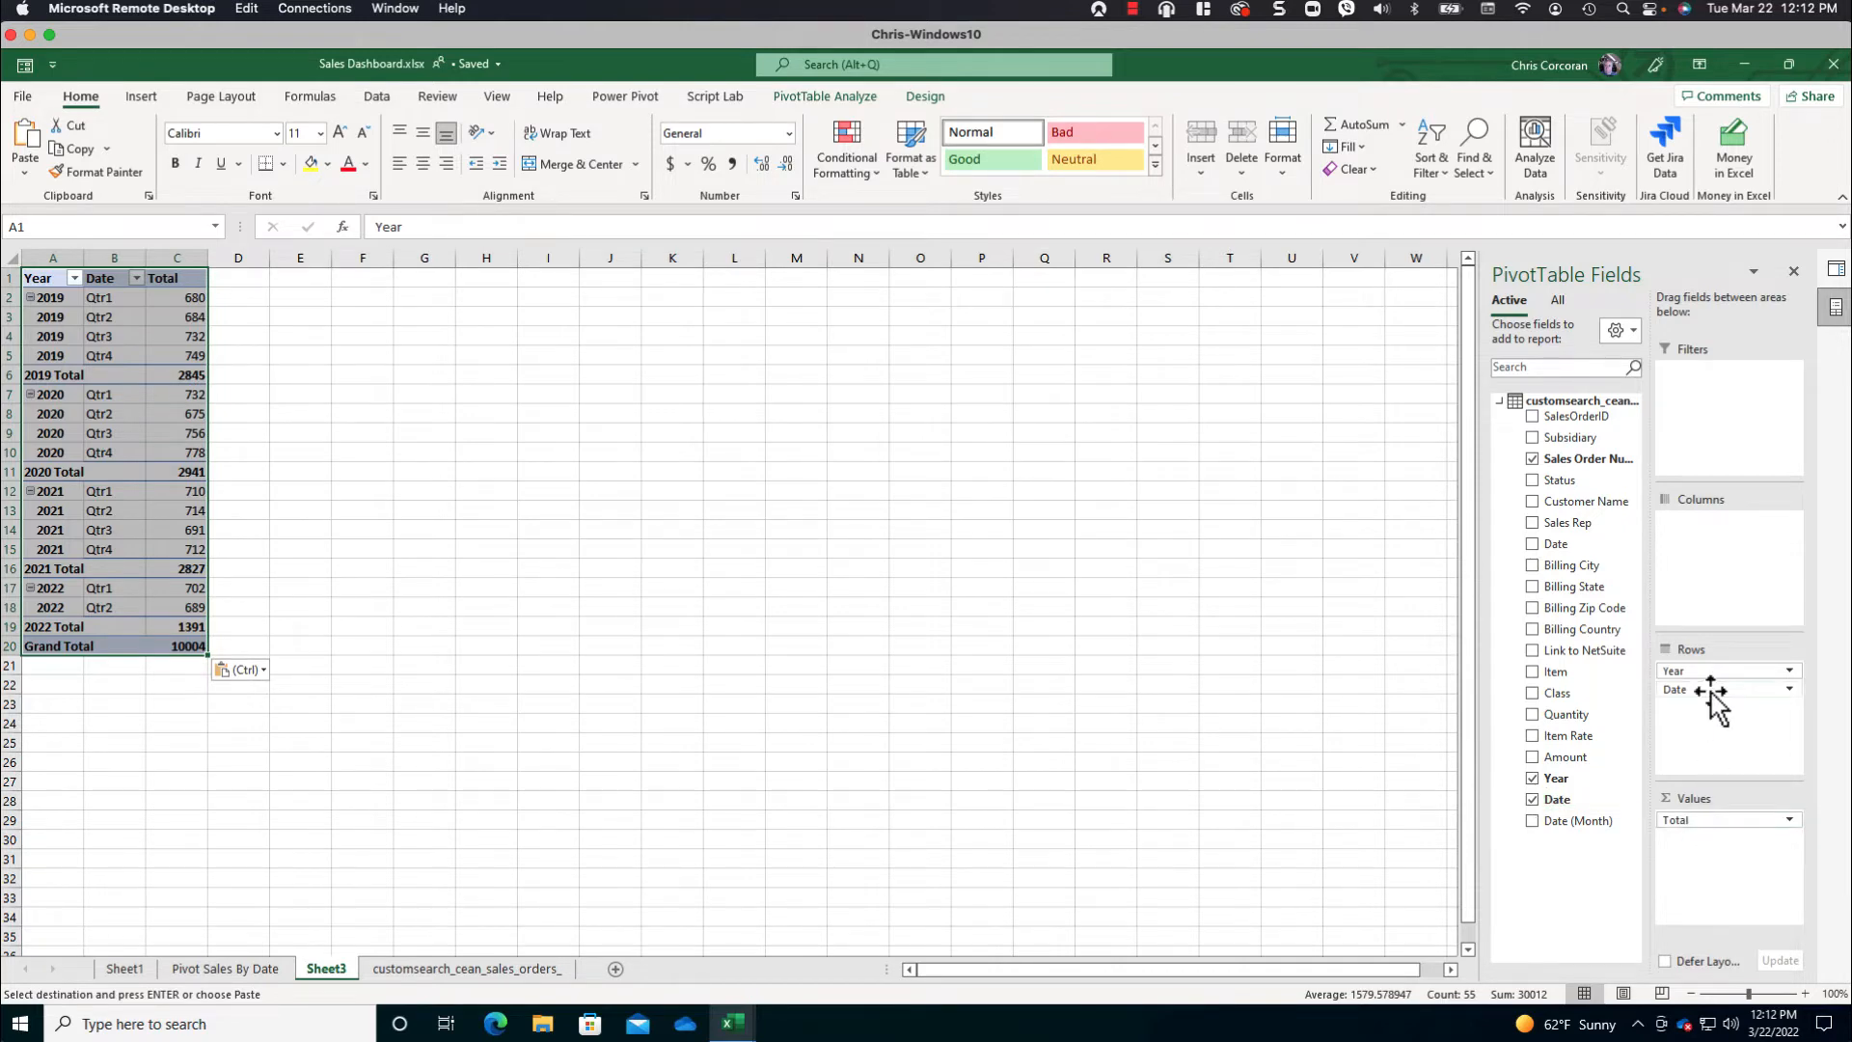
- Replace Date and Year with Customer Name in the copied PivotTable's rows, and swap the Total value for Amount
drag(1712, 695, 1217, 602)
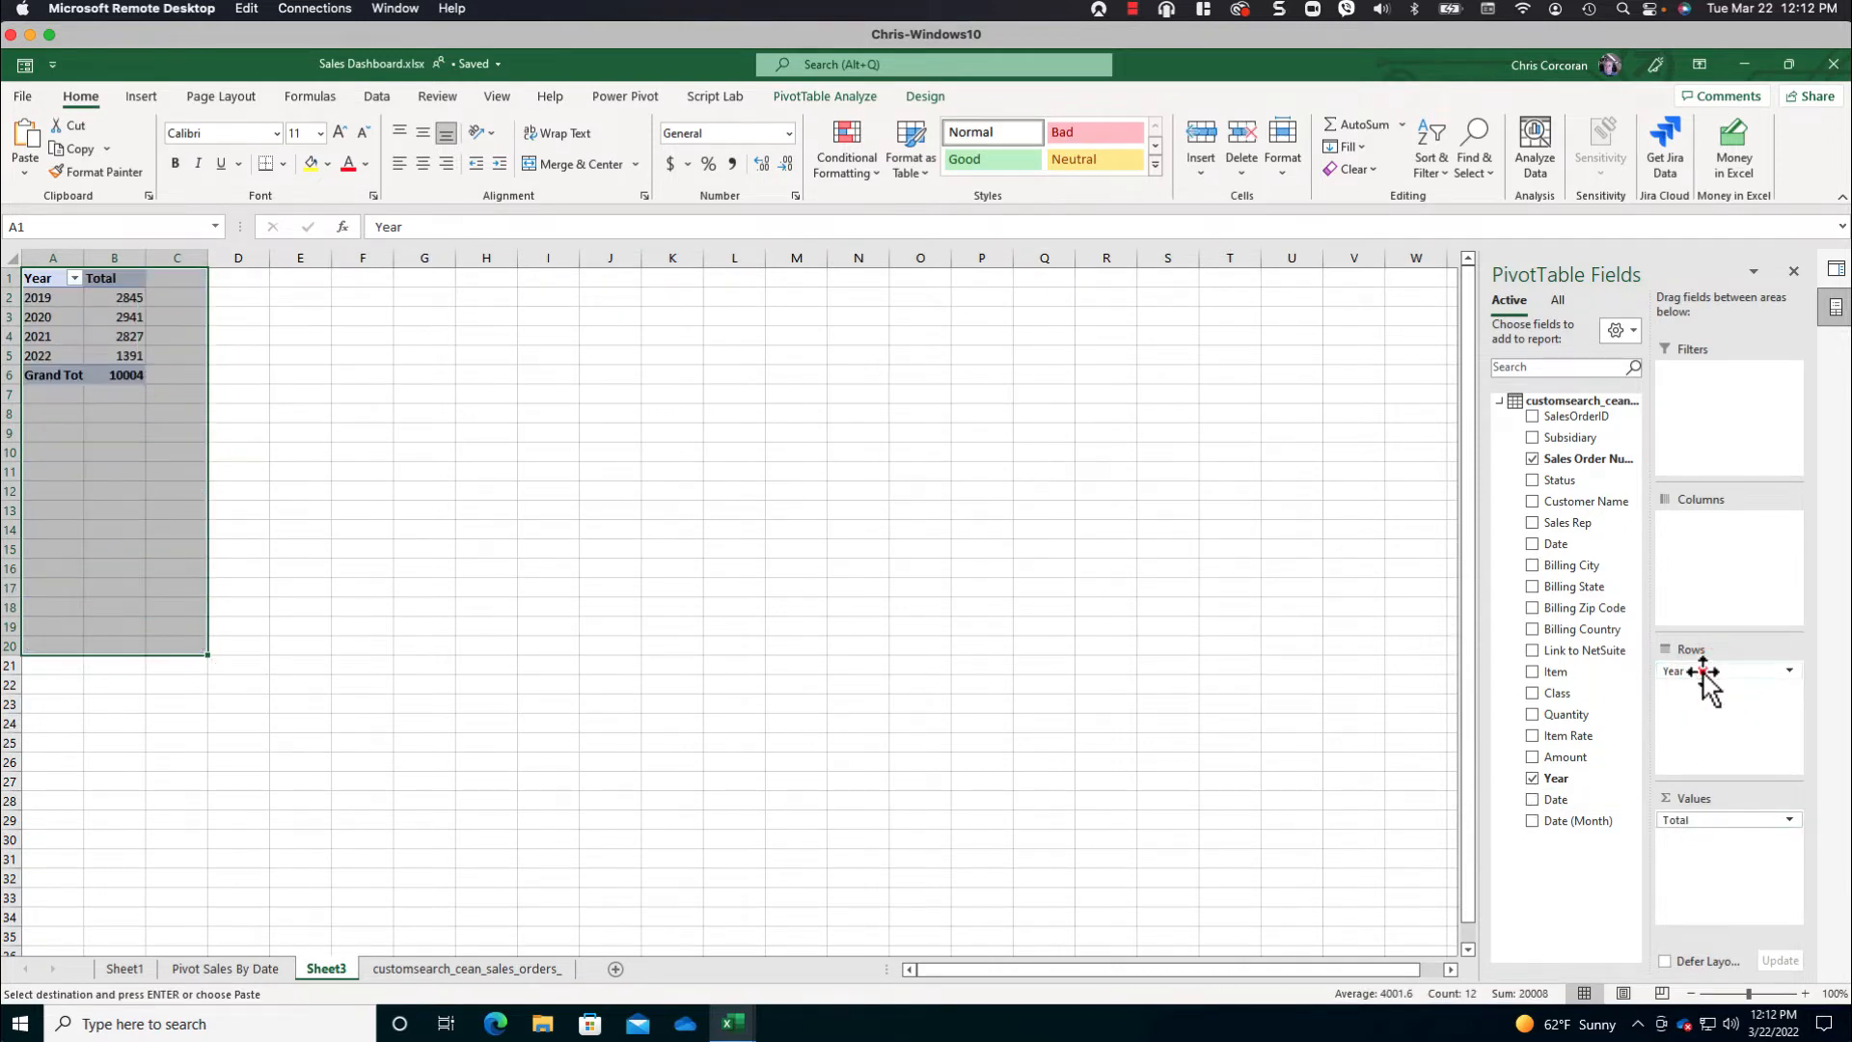
drag(1703, 670, 1322, 578)
drag(1548, 501, 1699, 670)
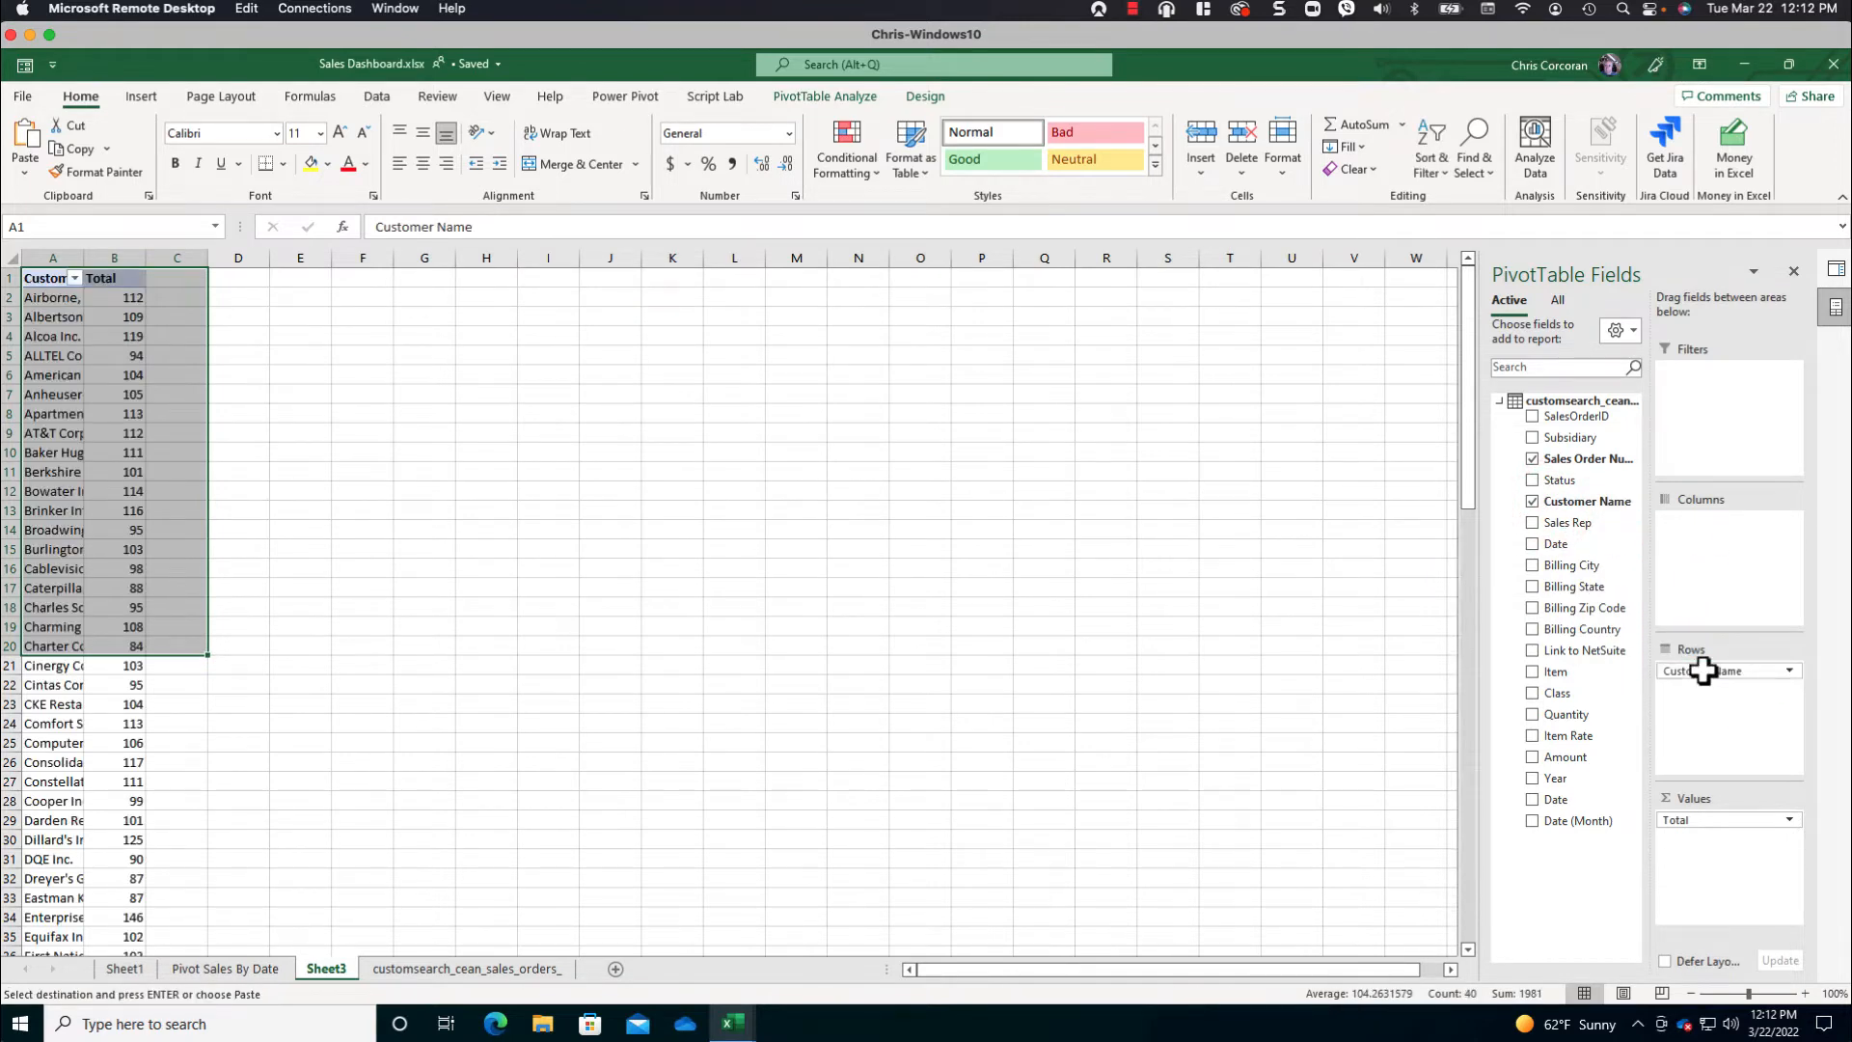
drag(1719, 820, 1653, 801)
drag(1567, 757, 1660, 808)
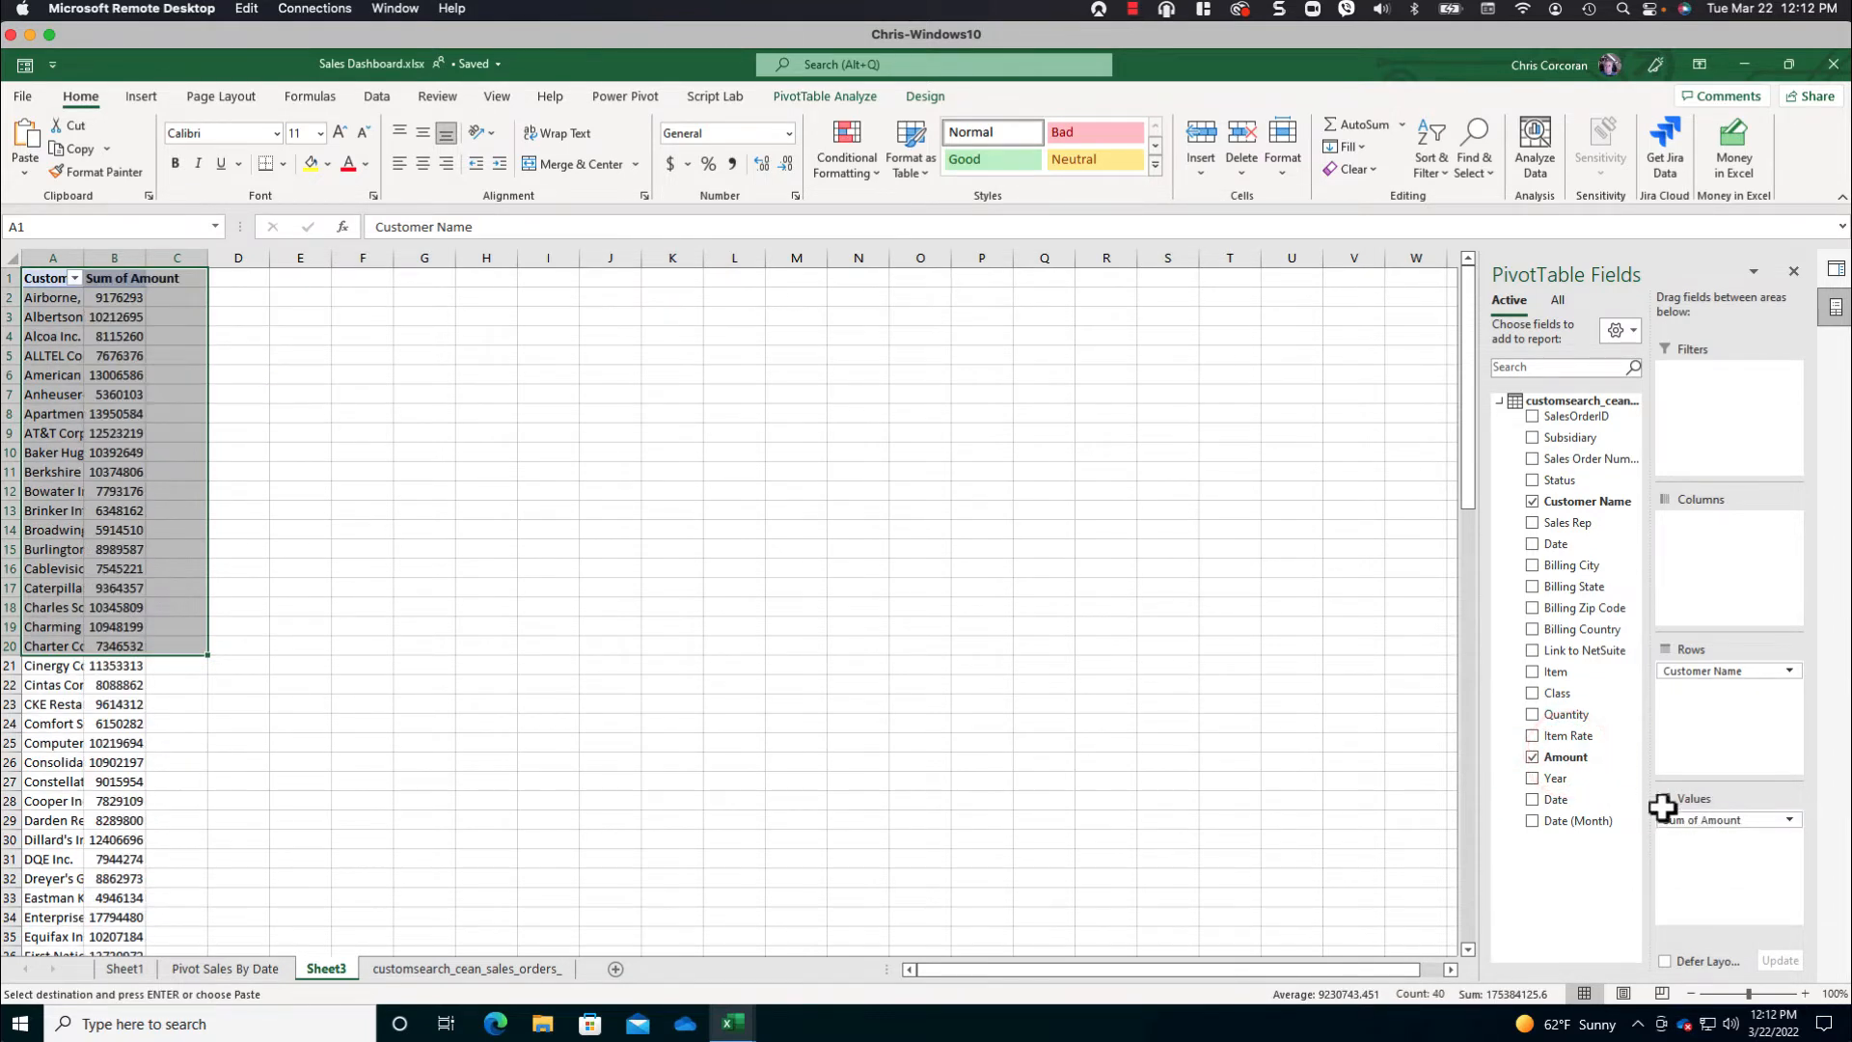
- Format the Sum of Amount values as currency with 0 decimal places and autofit the sheet's column widths
click(114, 299)
right_click(120, 307)
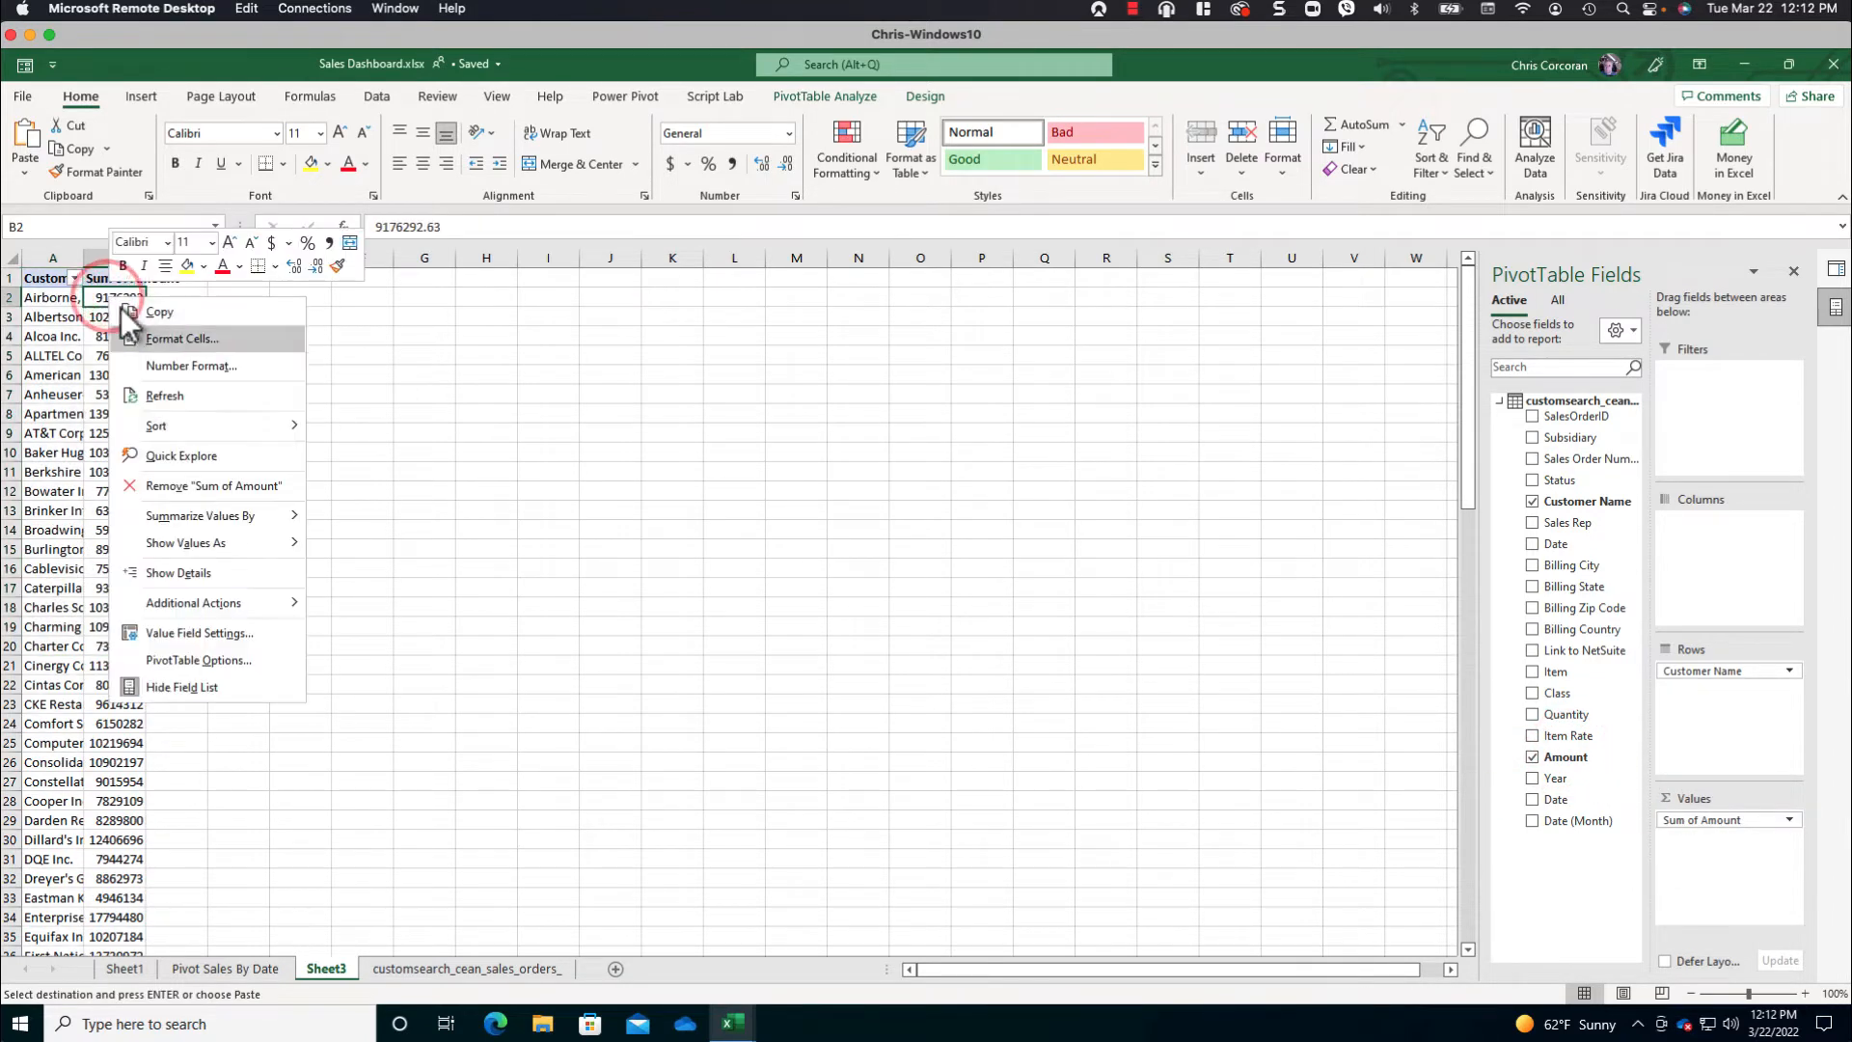
click(205, 367)
click(53, 236)
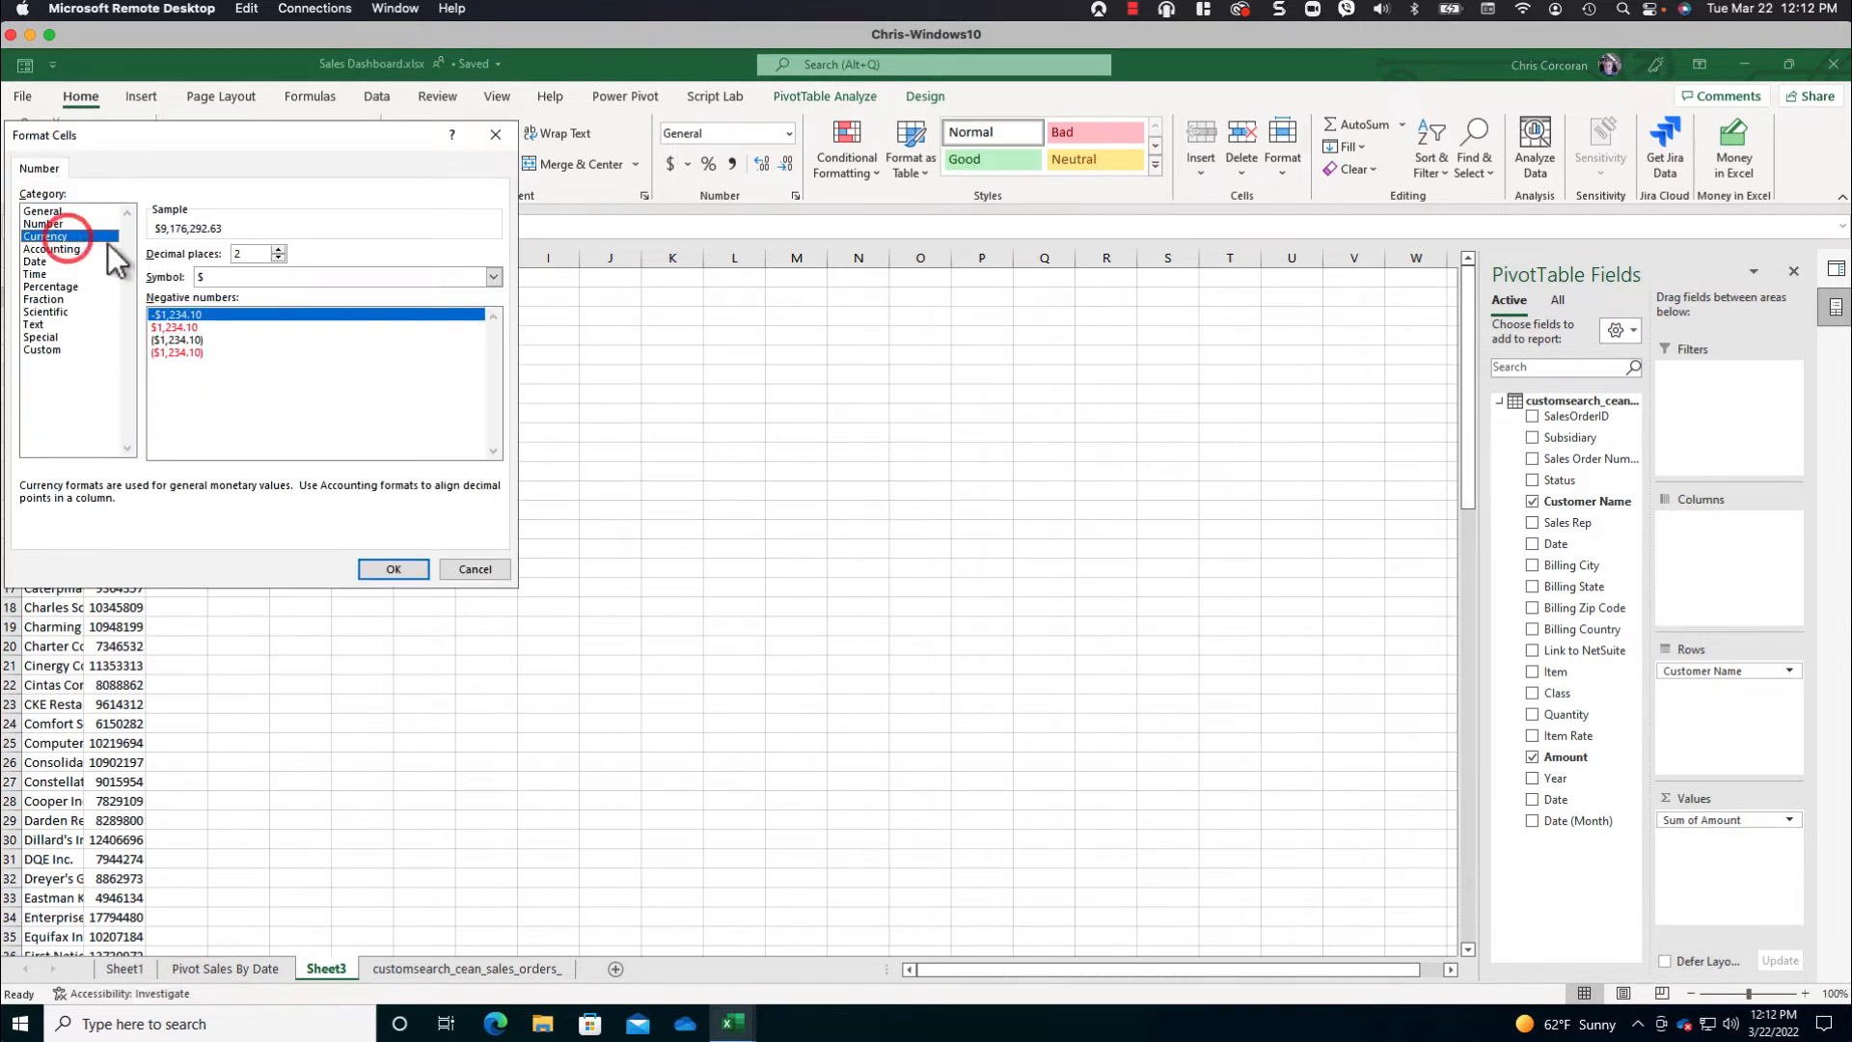
click(277, 257)
click(277, 259)
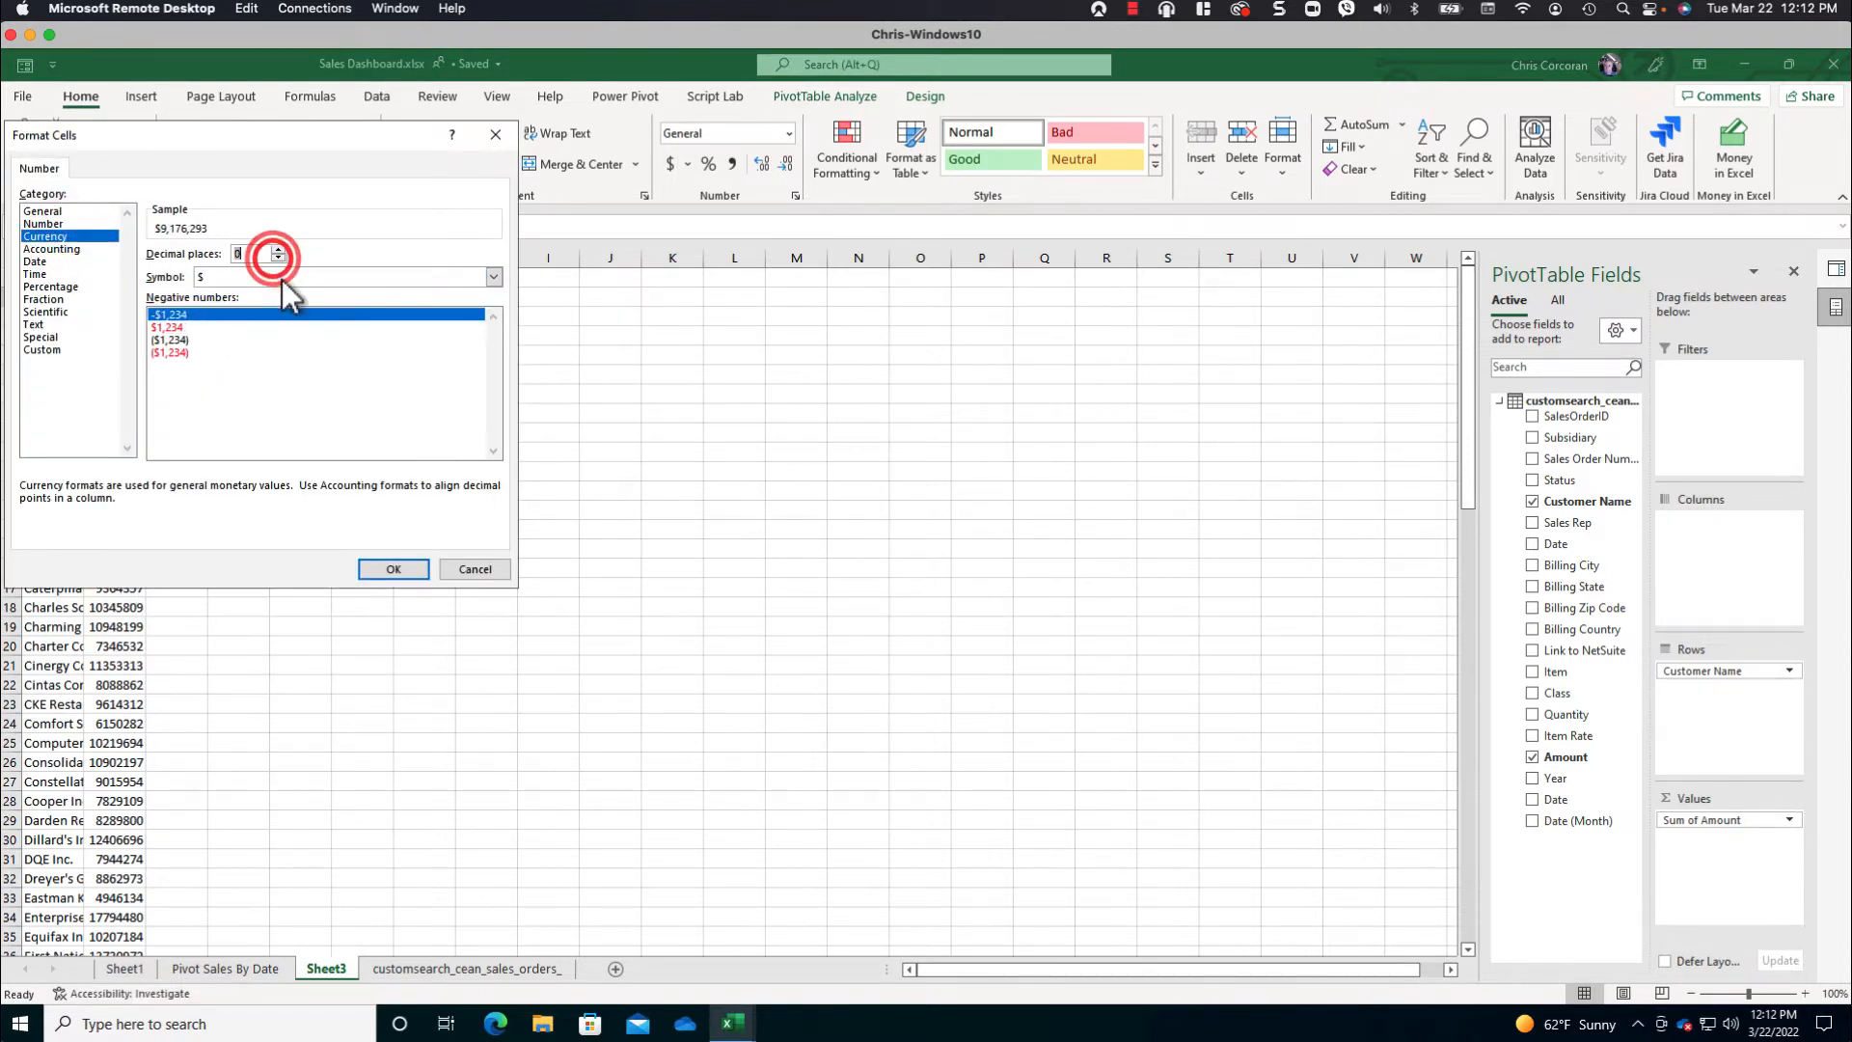
click(402, 571)
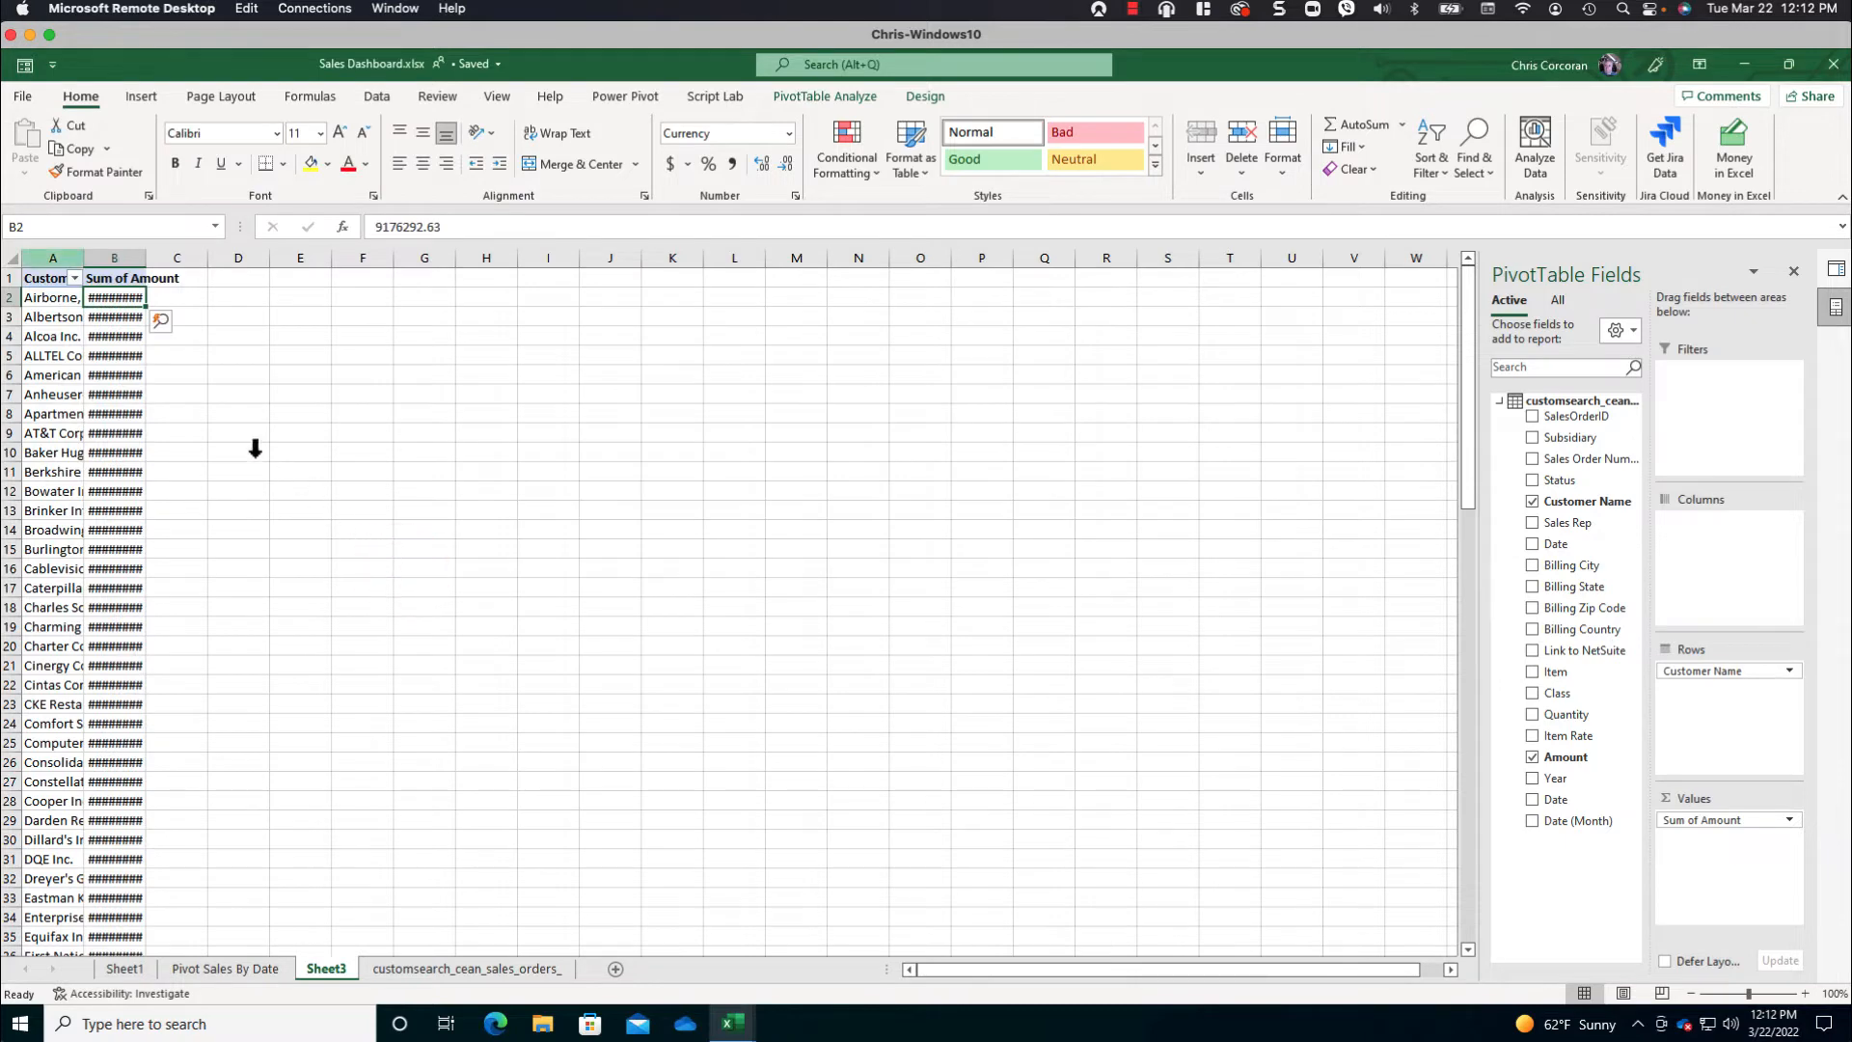
click(11, 257)
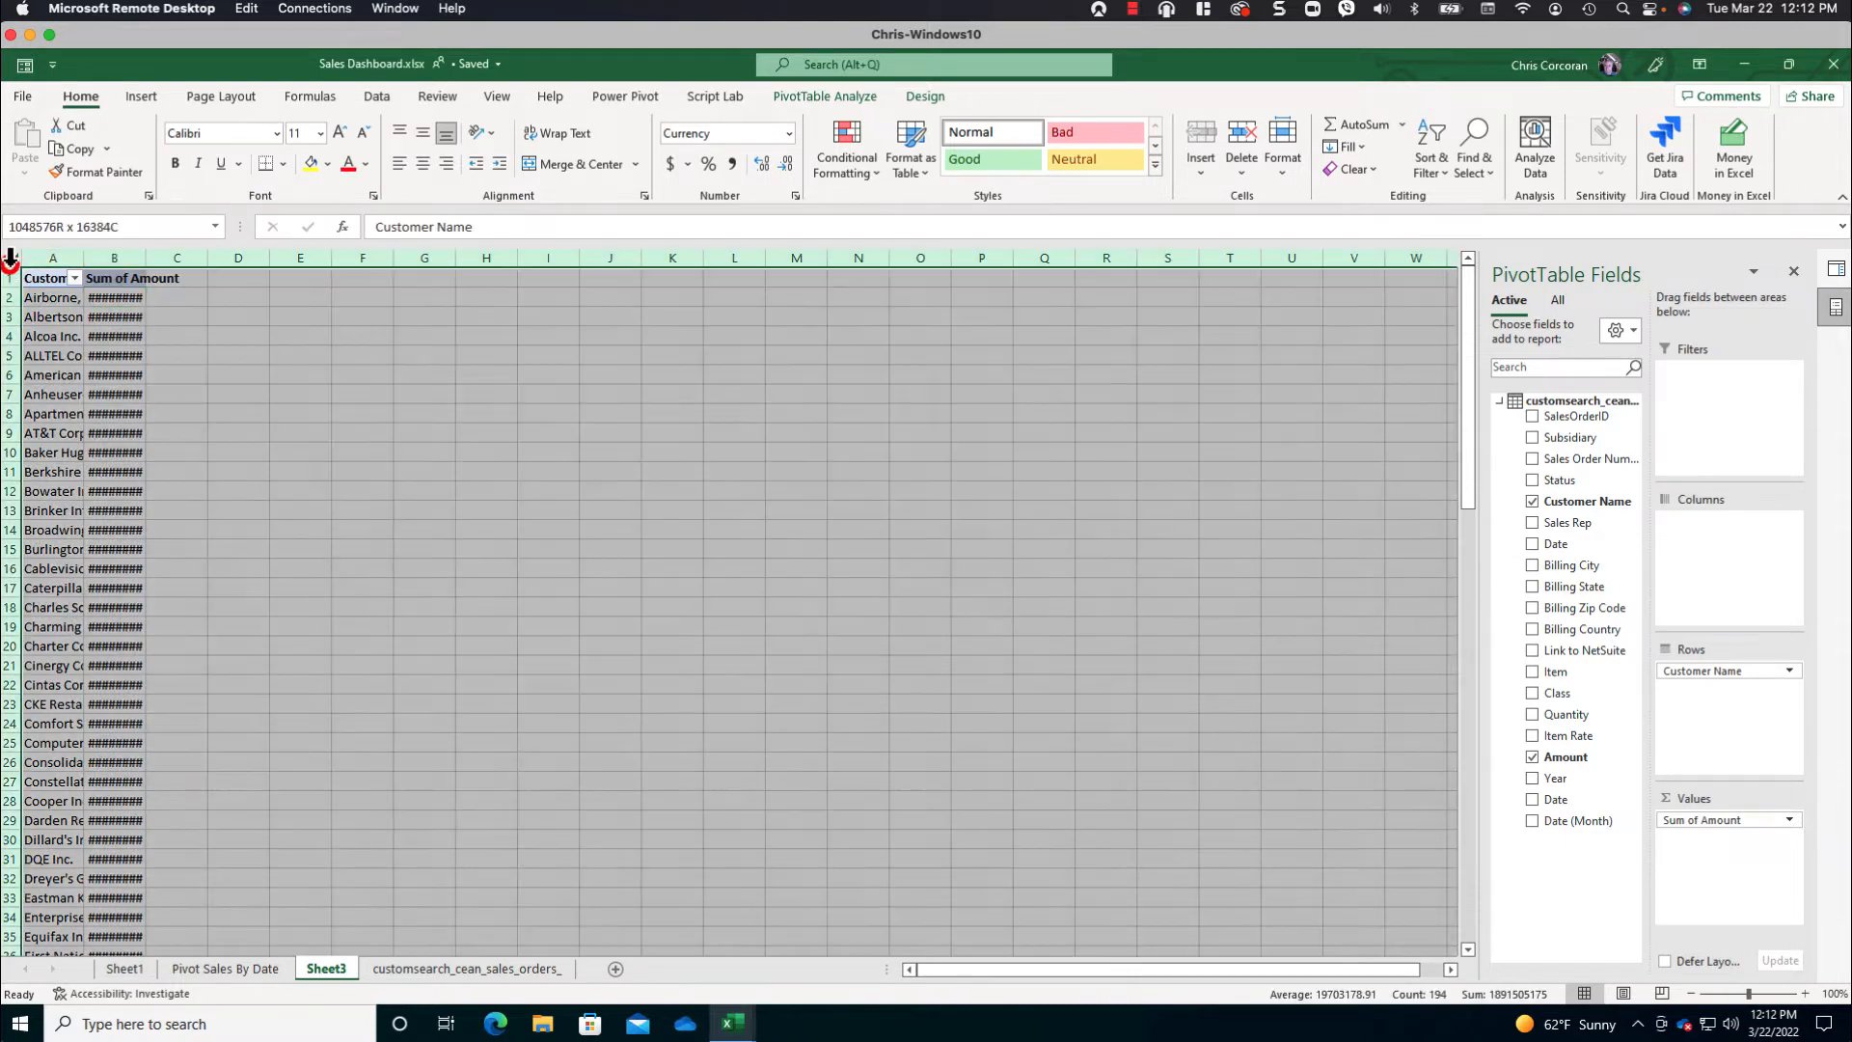
double_click(84, 259)
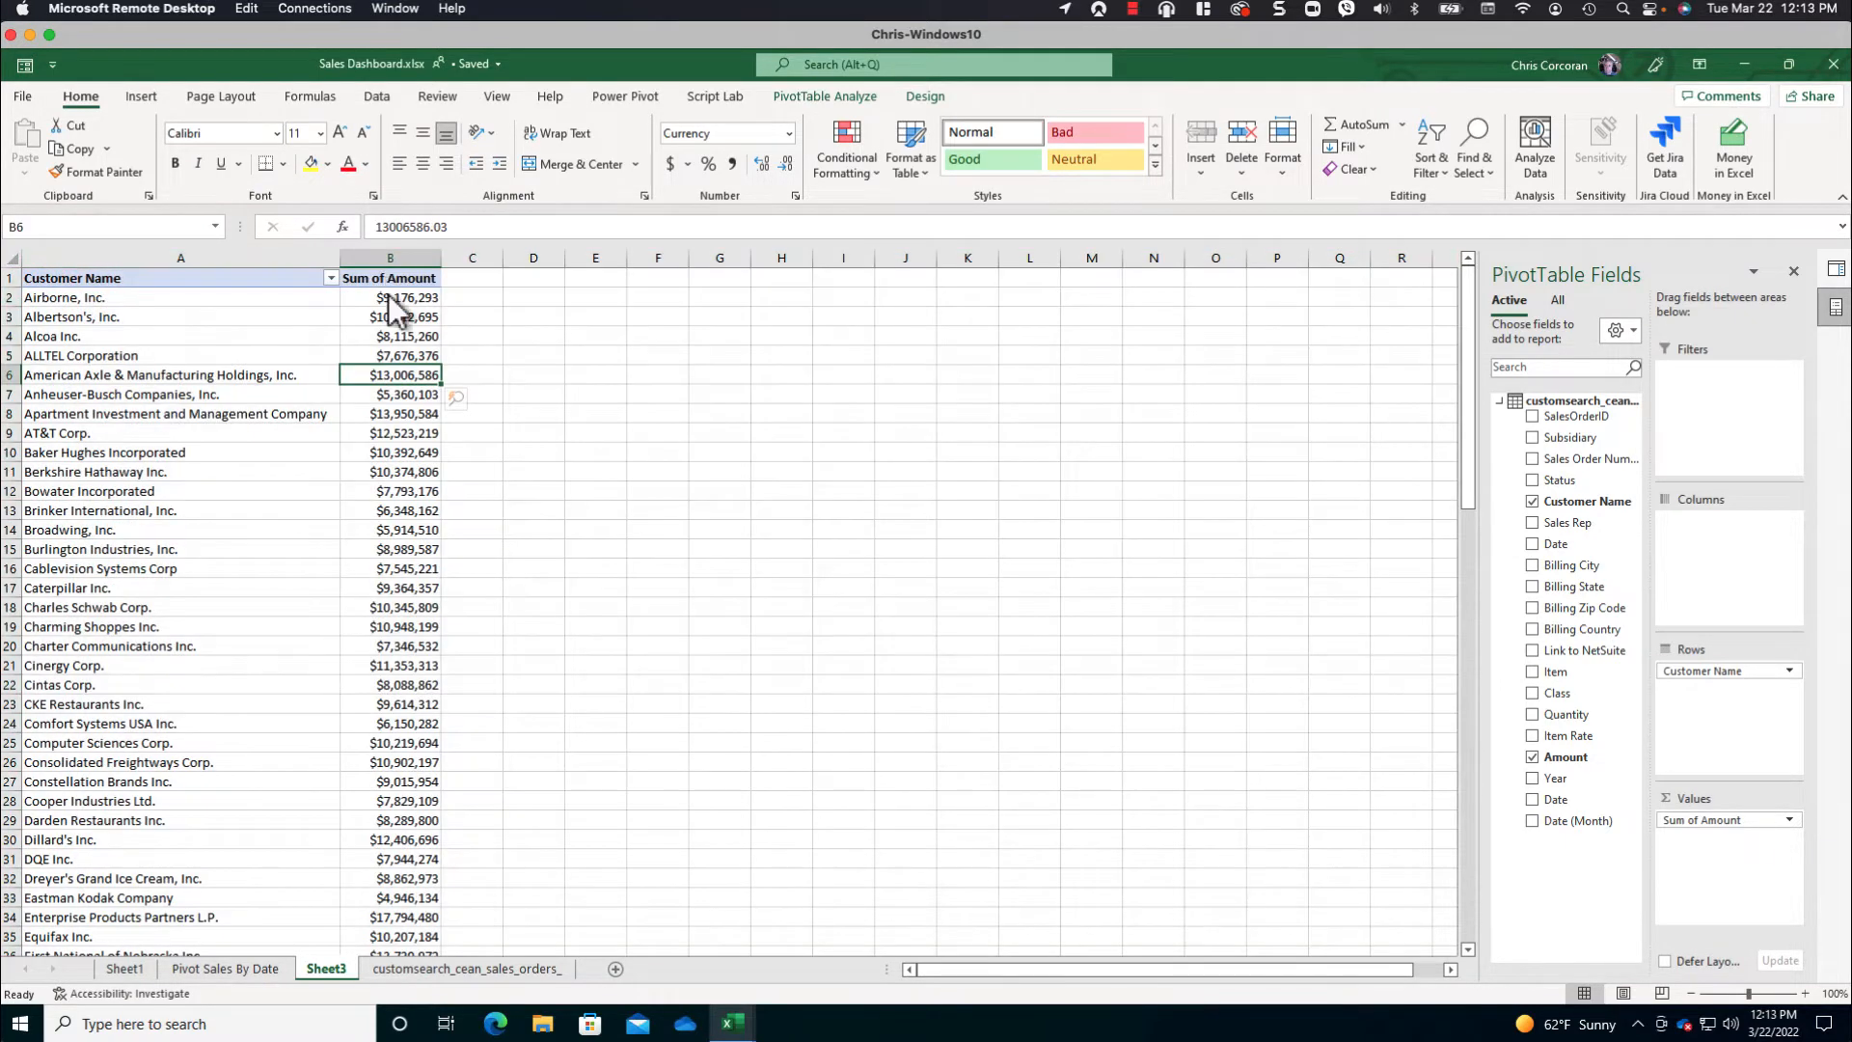
- Insert a PivotChart of customer sales from the Dashboard-VerticalBarChart template and place it beside the PivotTable, starting around row 4
click(141, 97)
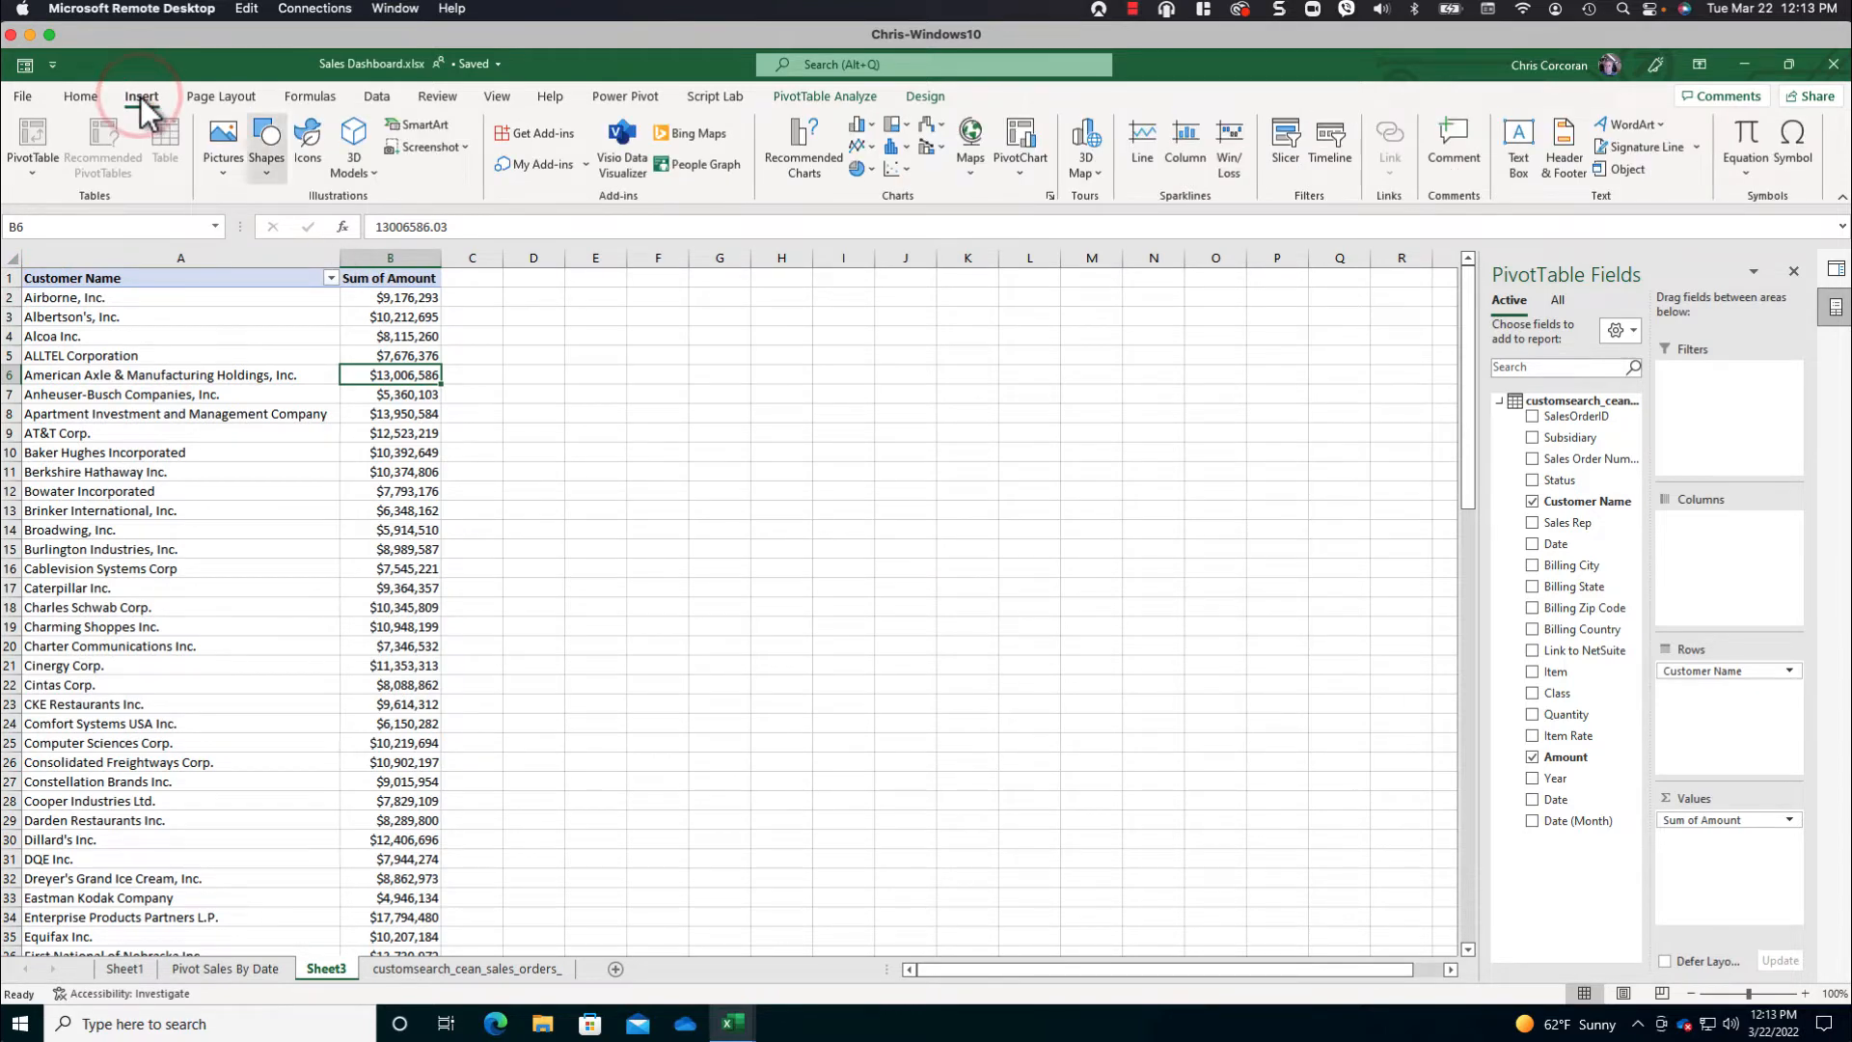
click(858, 125)
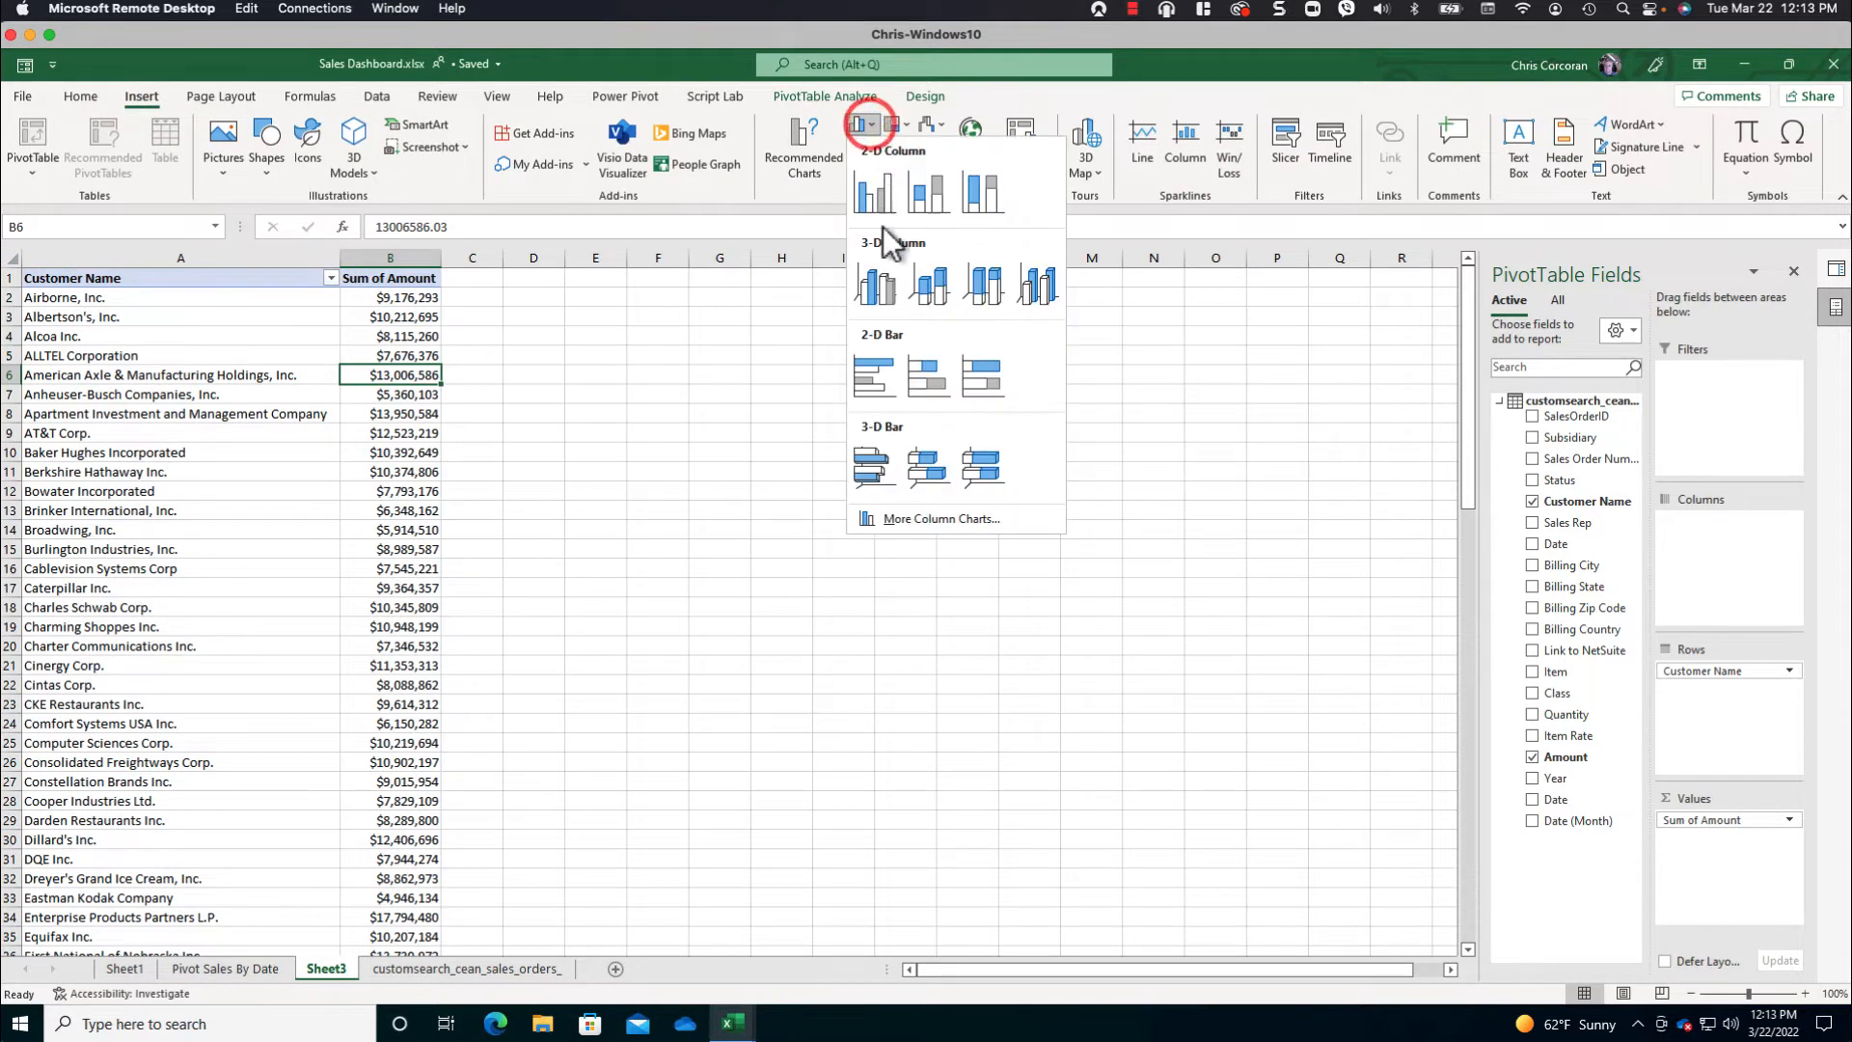
click(916, 519)
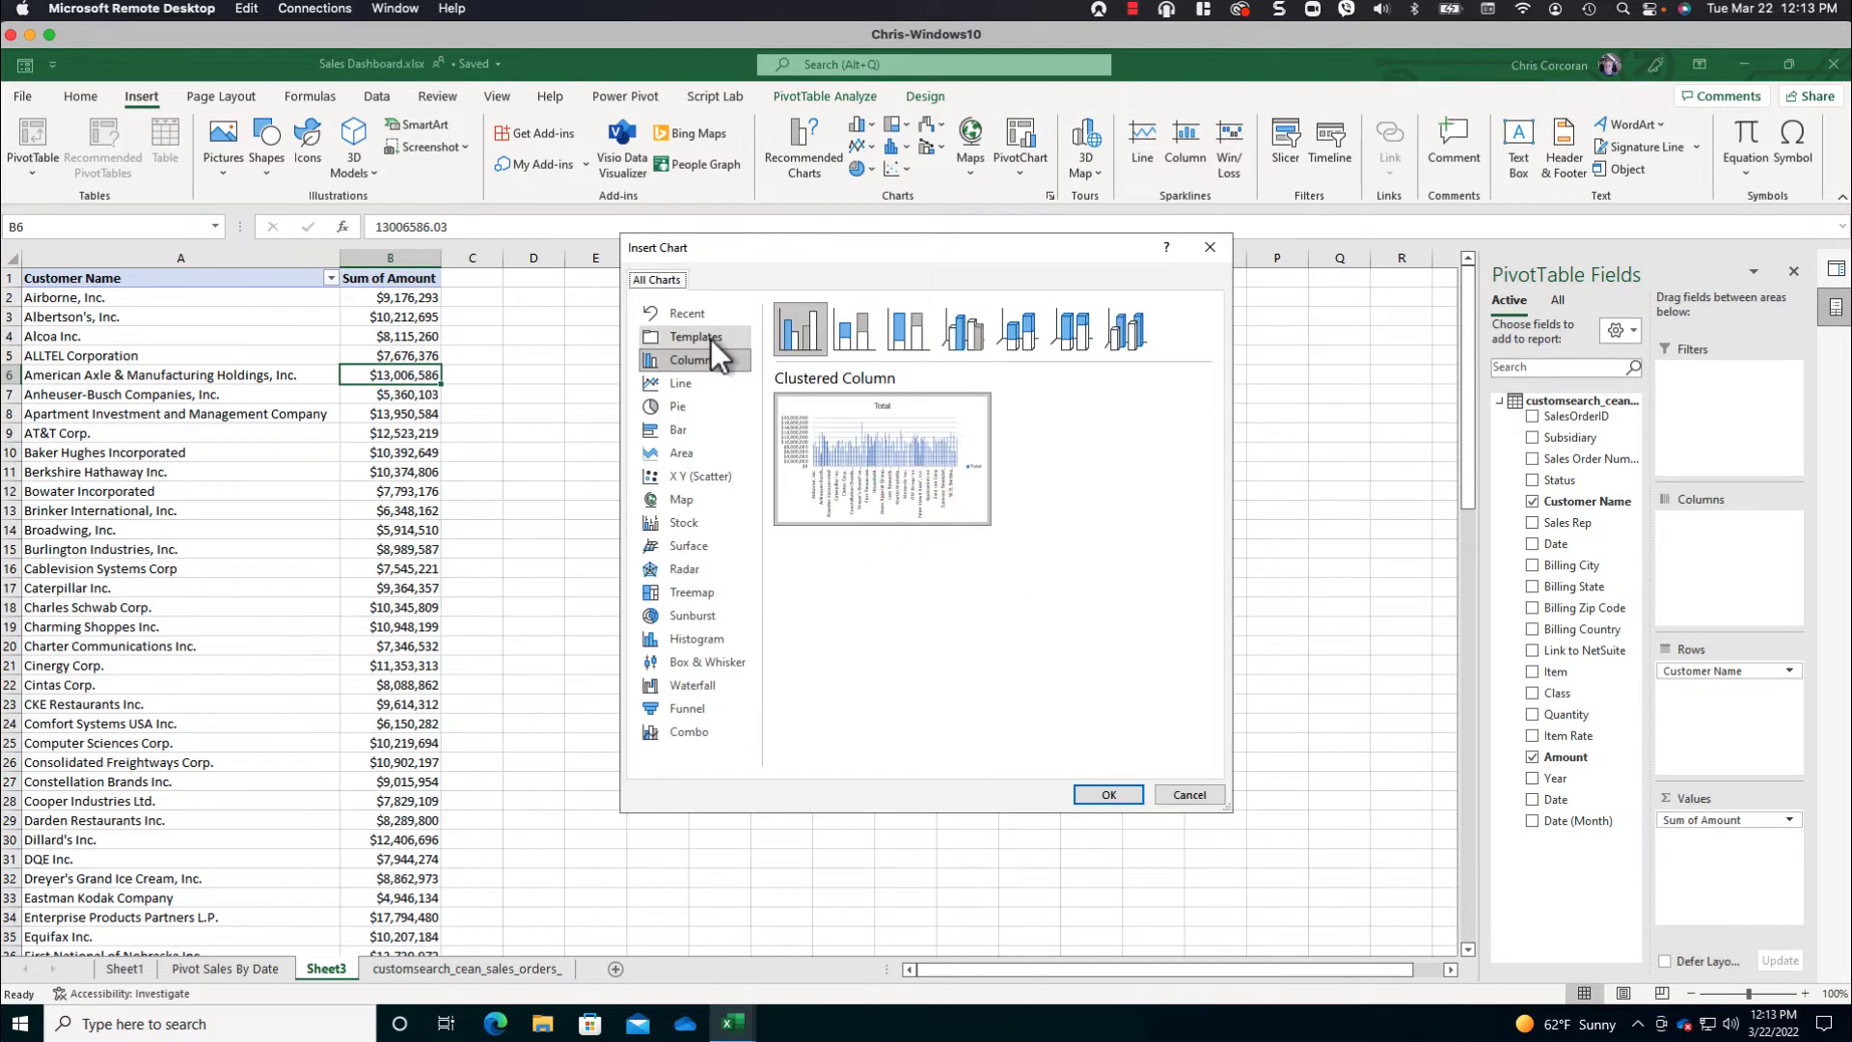
click(696, 336)
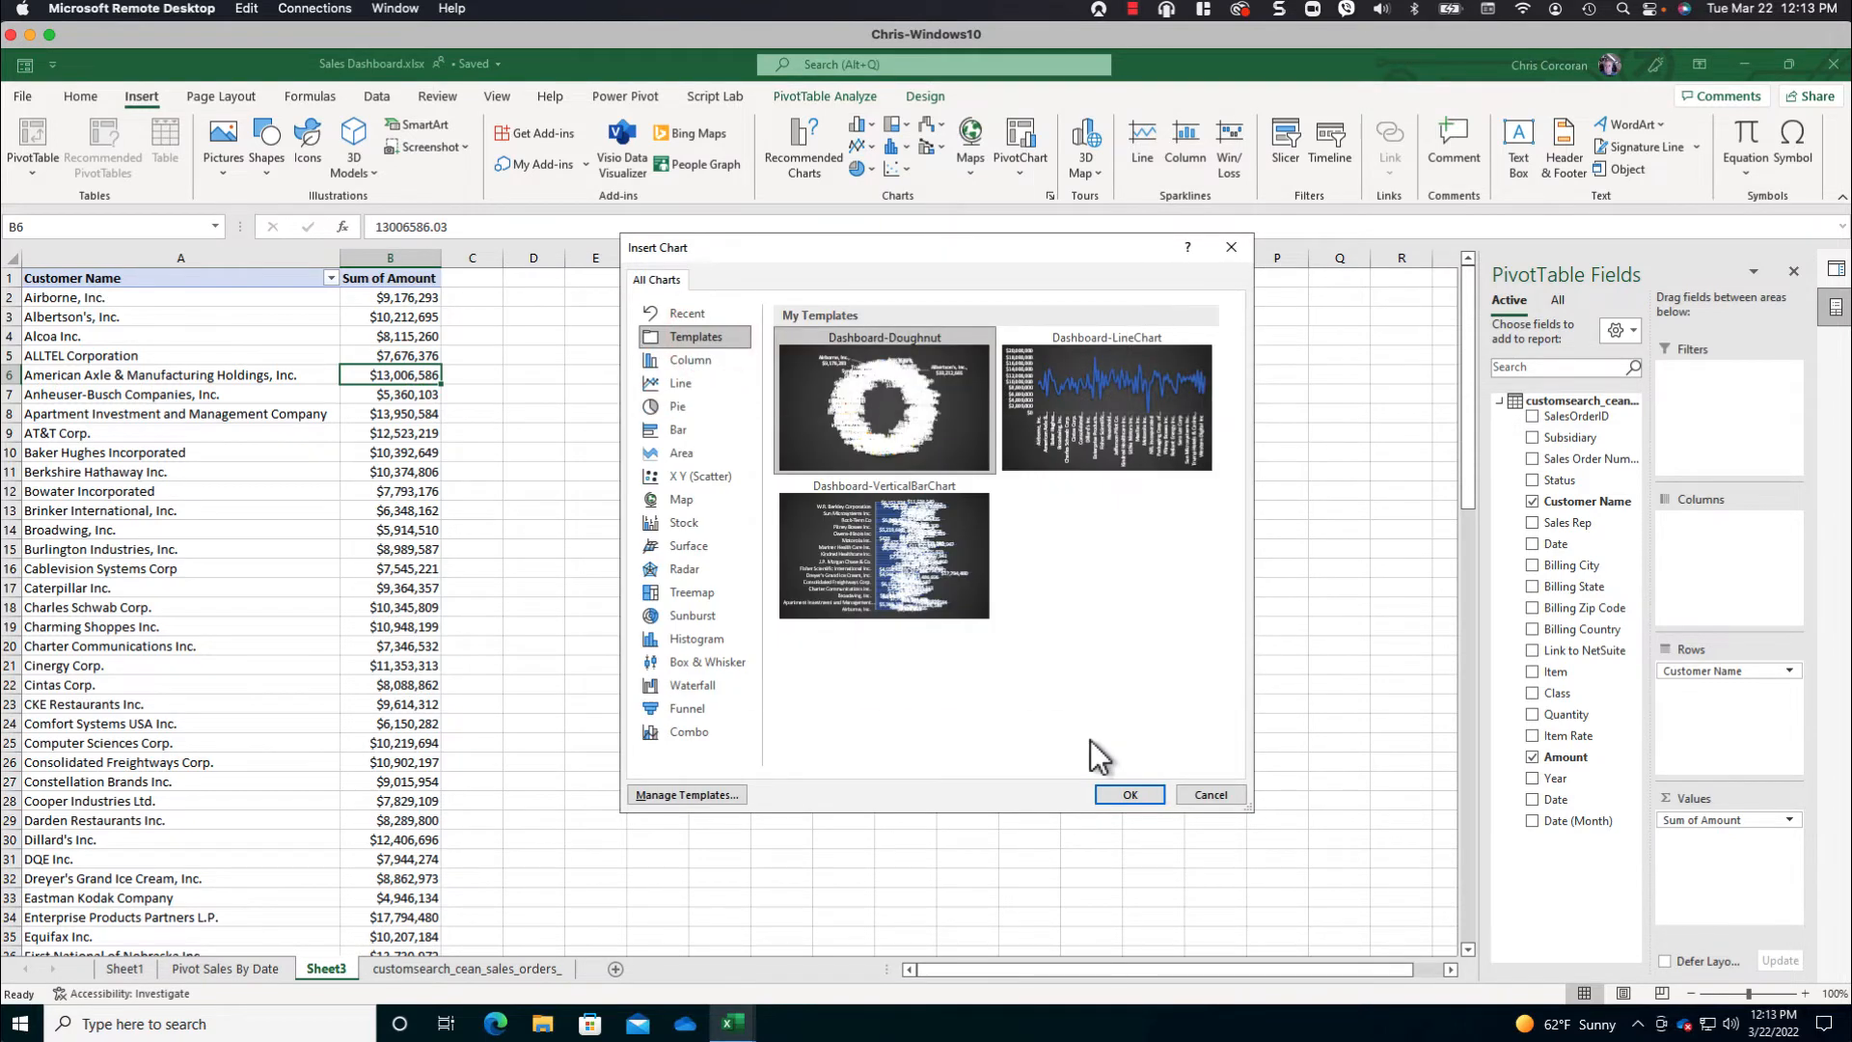
click(843, 542)
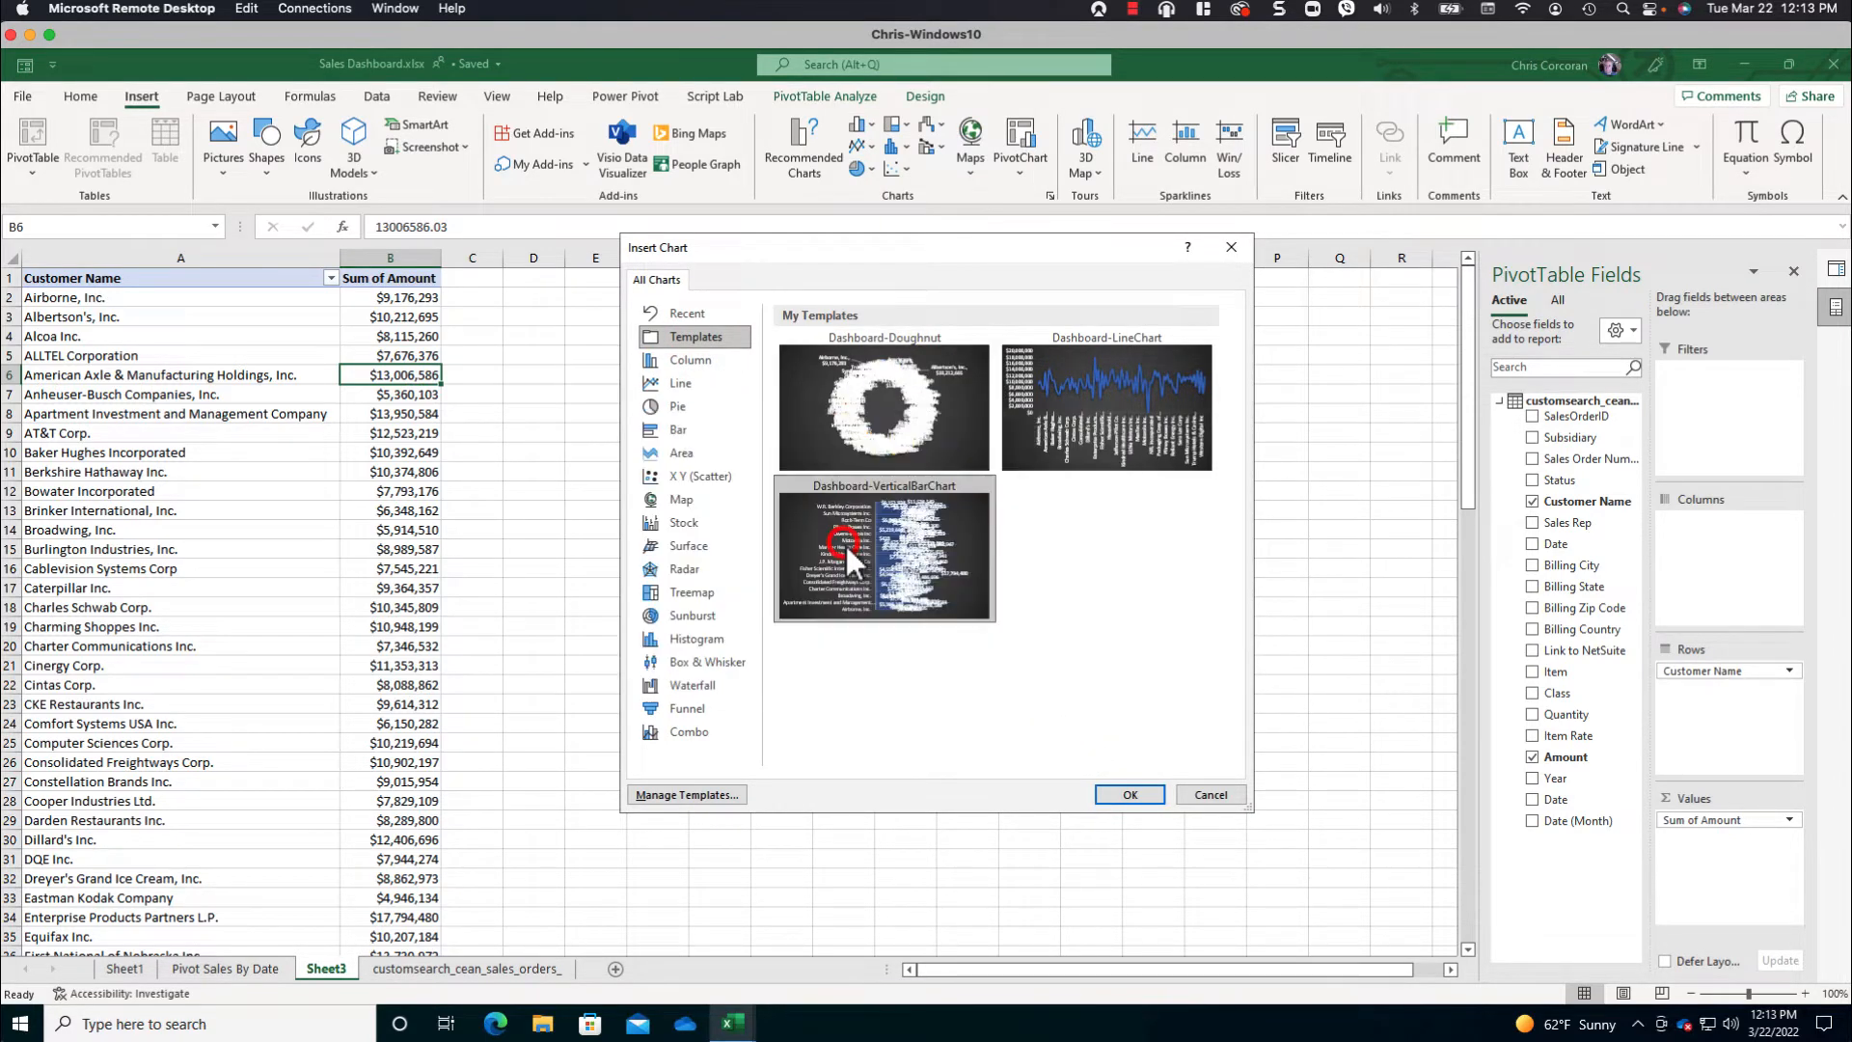
click(1128, 795)
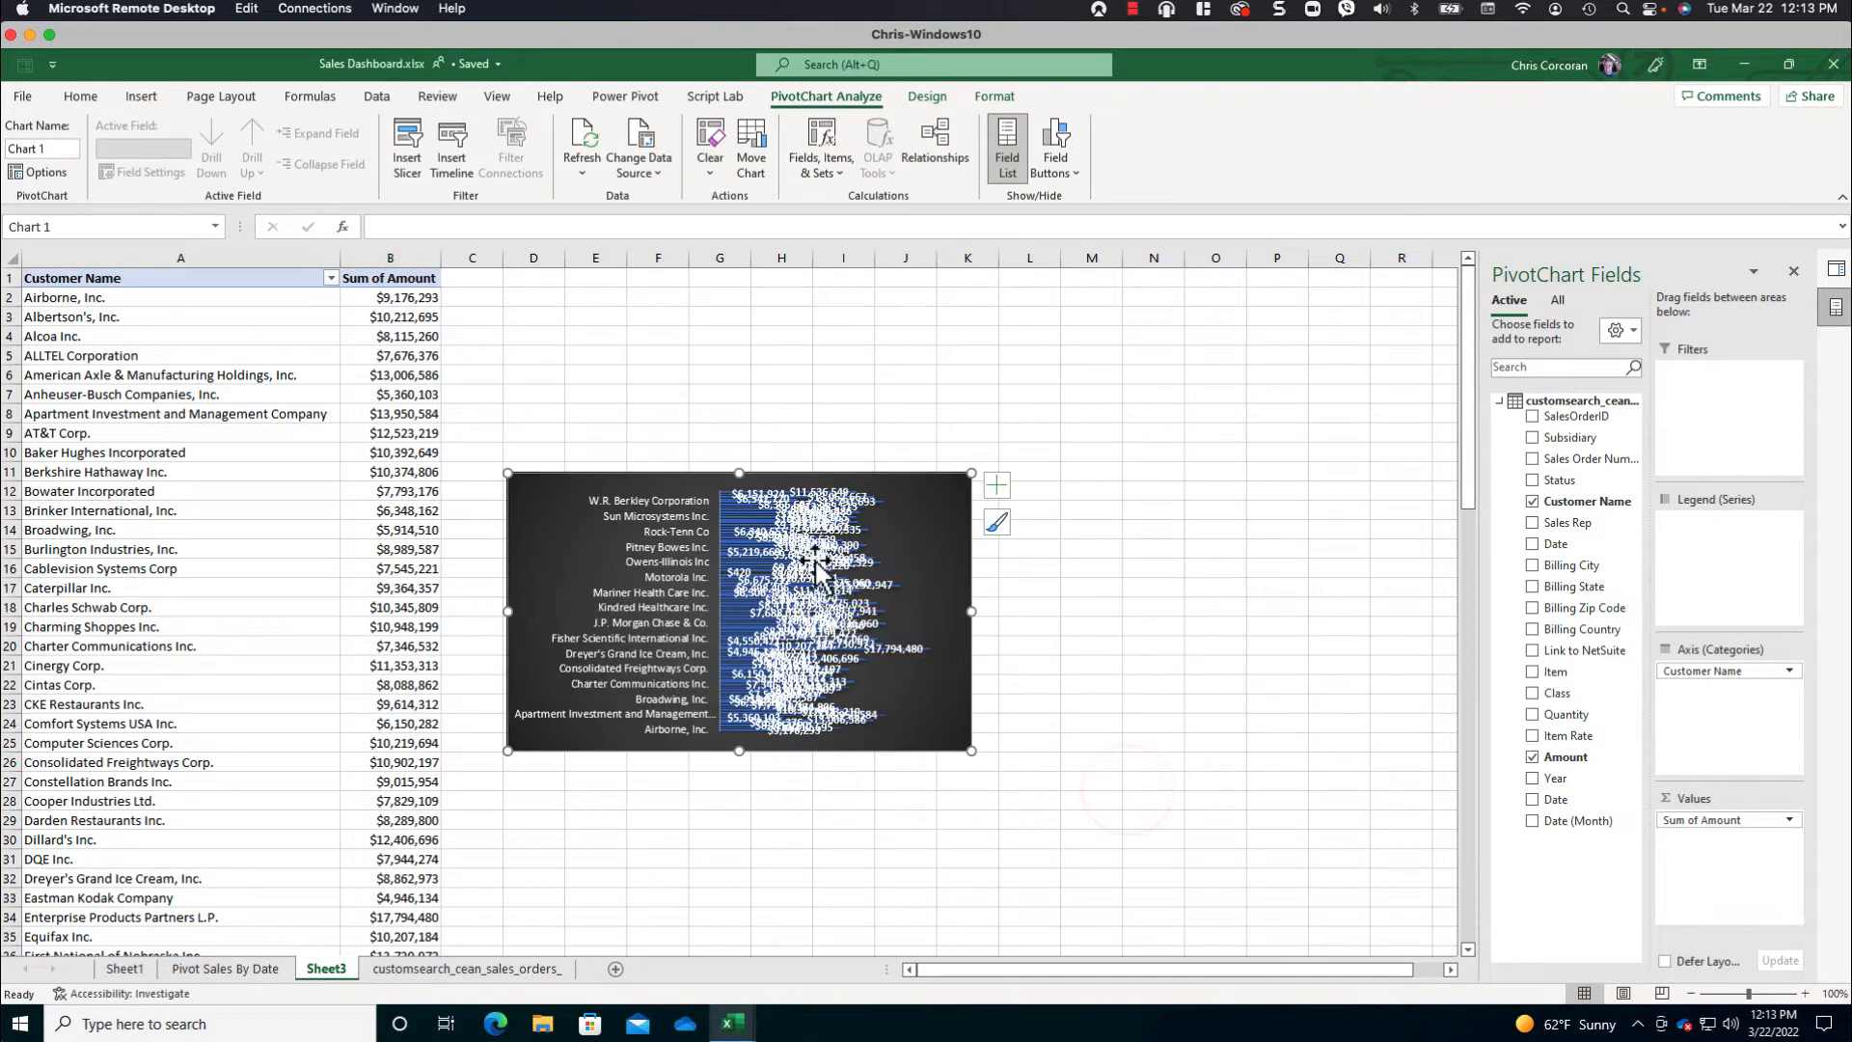
drag(700, 475, 756, 336)
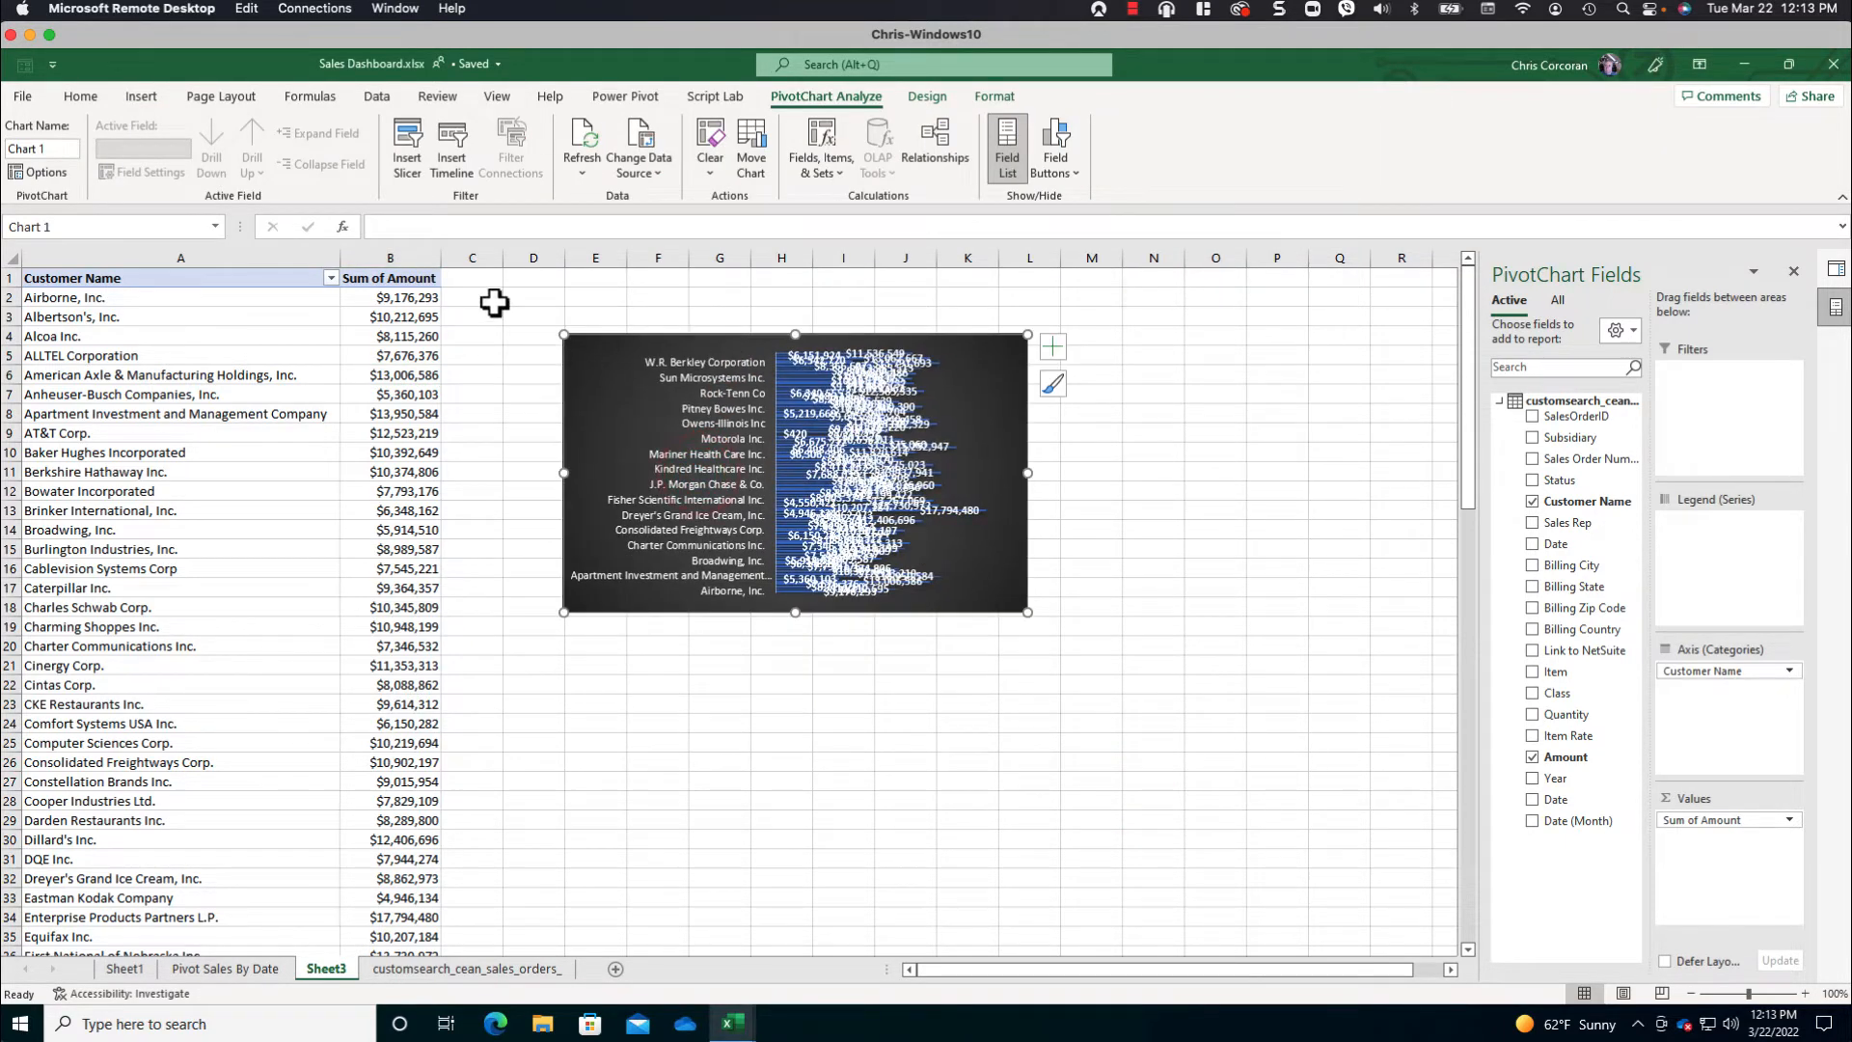
- Filter Customer Name to the top 10 items by Sum of Amount
click(330, 278)
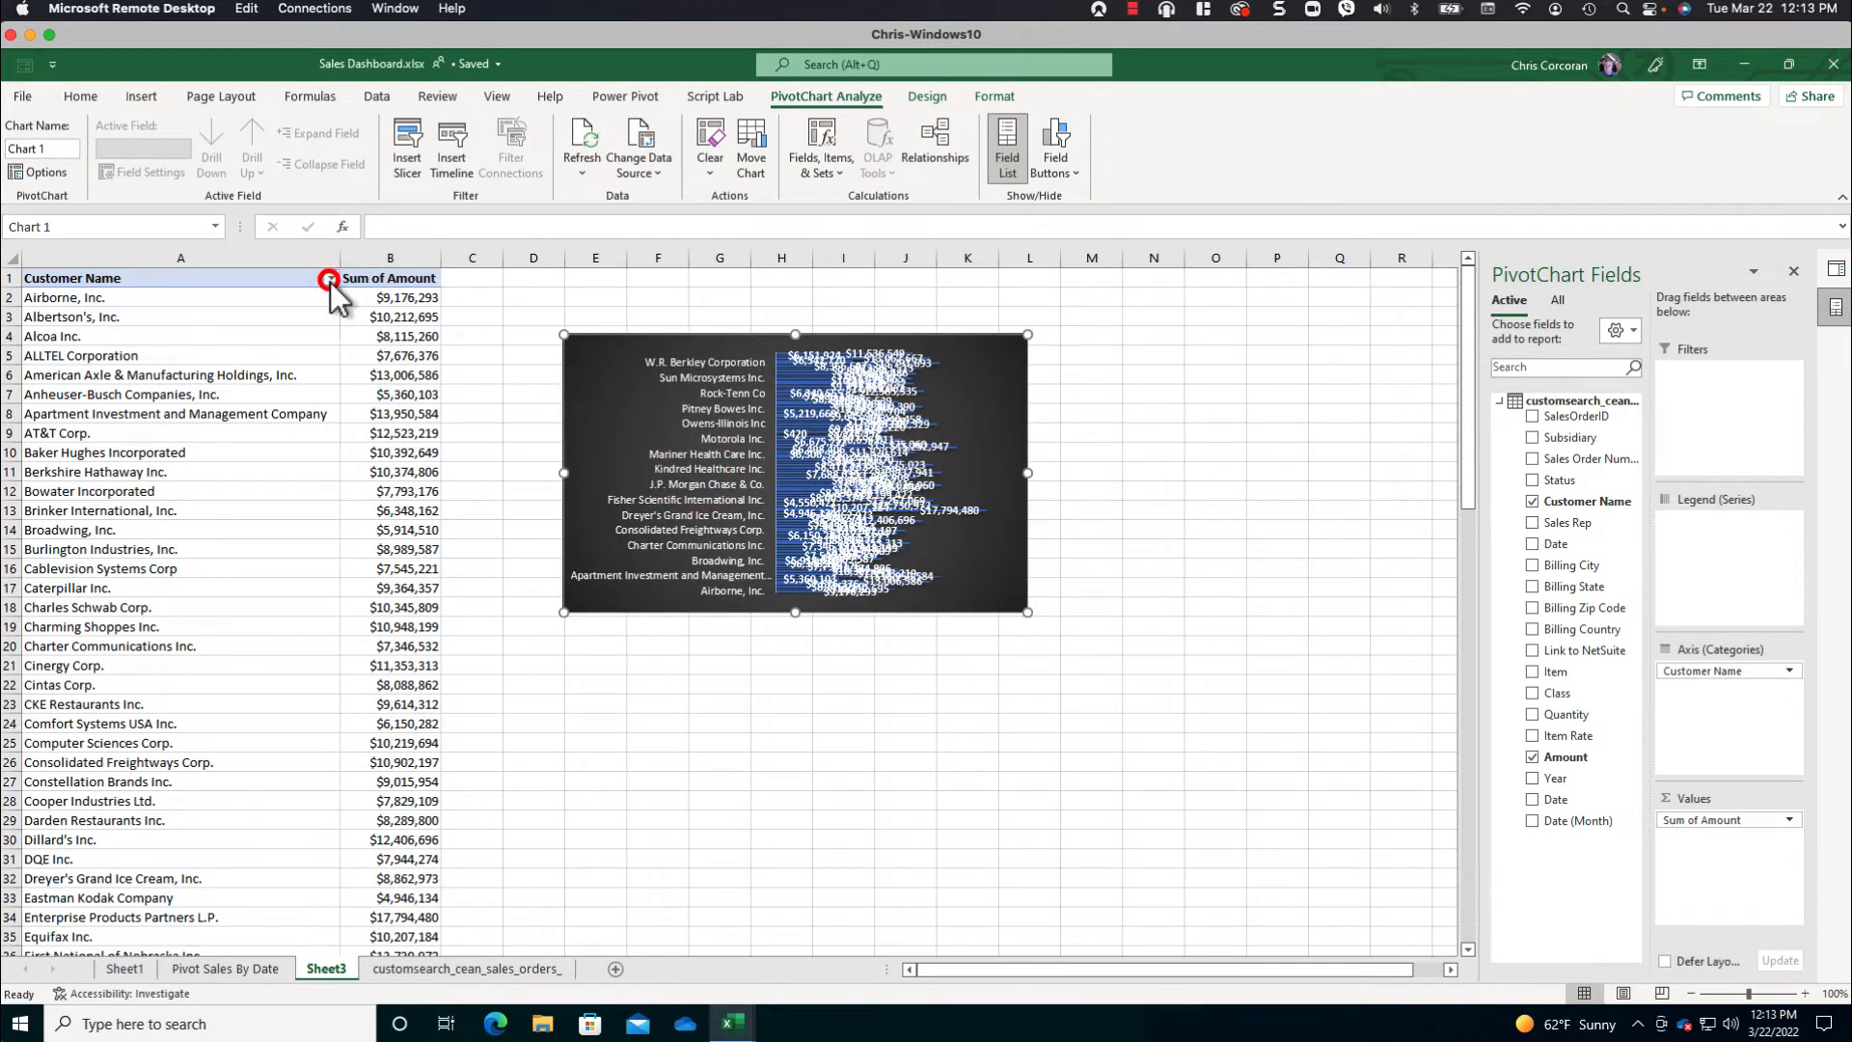
mouse_move(219, 433)
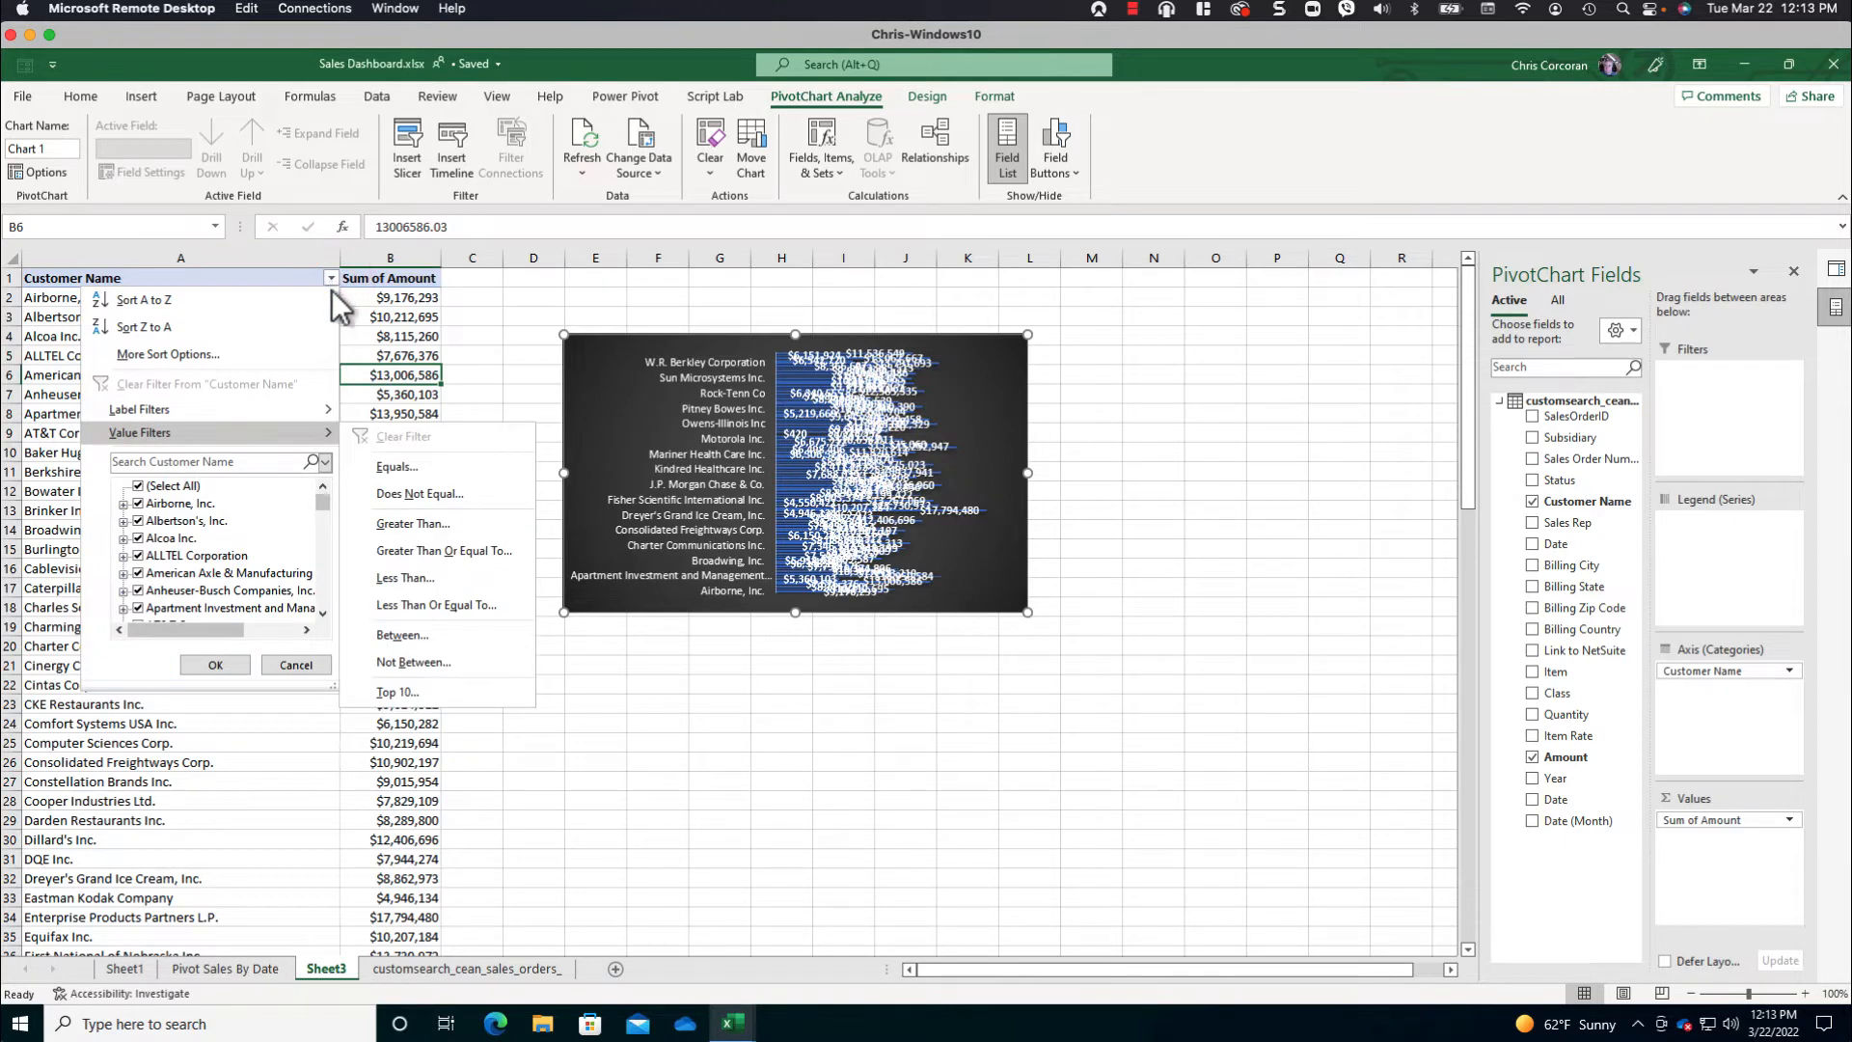
click(402, 691)
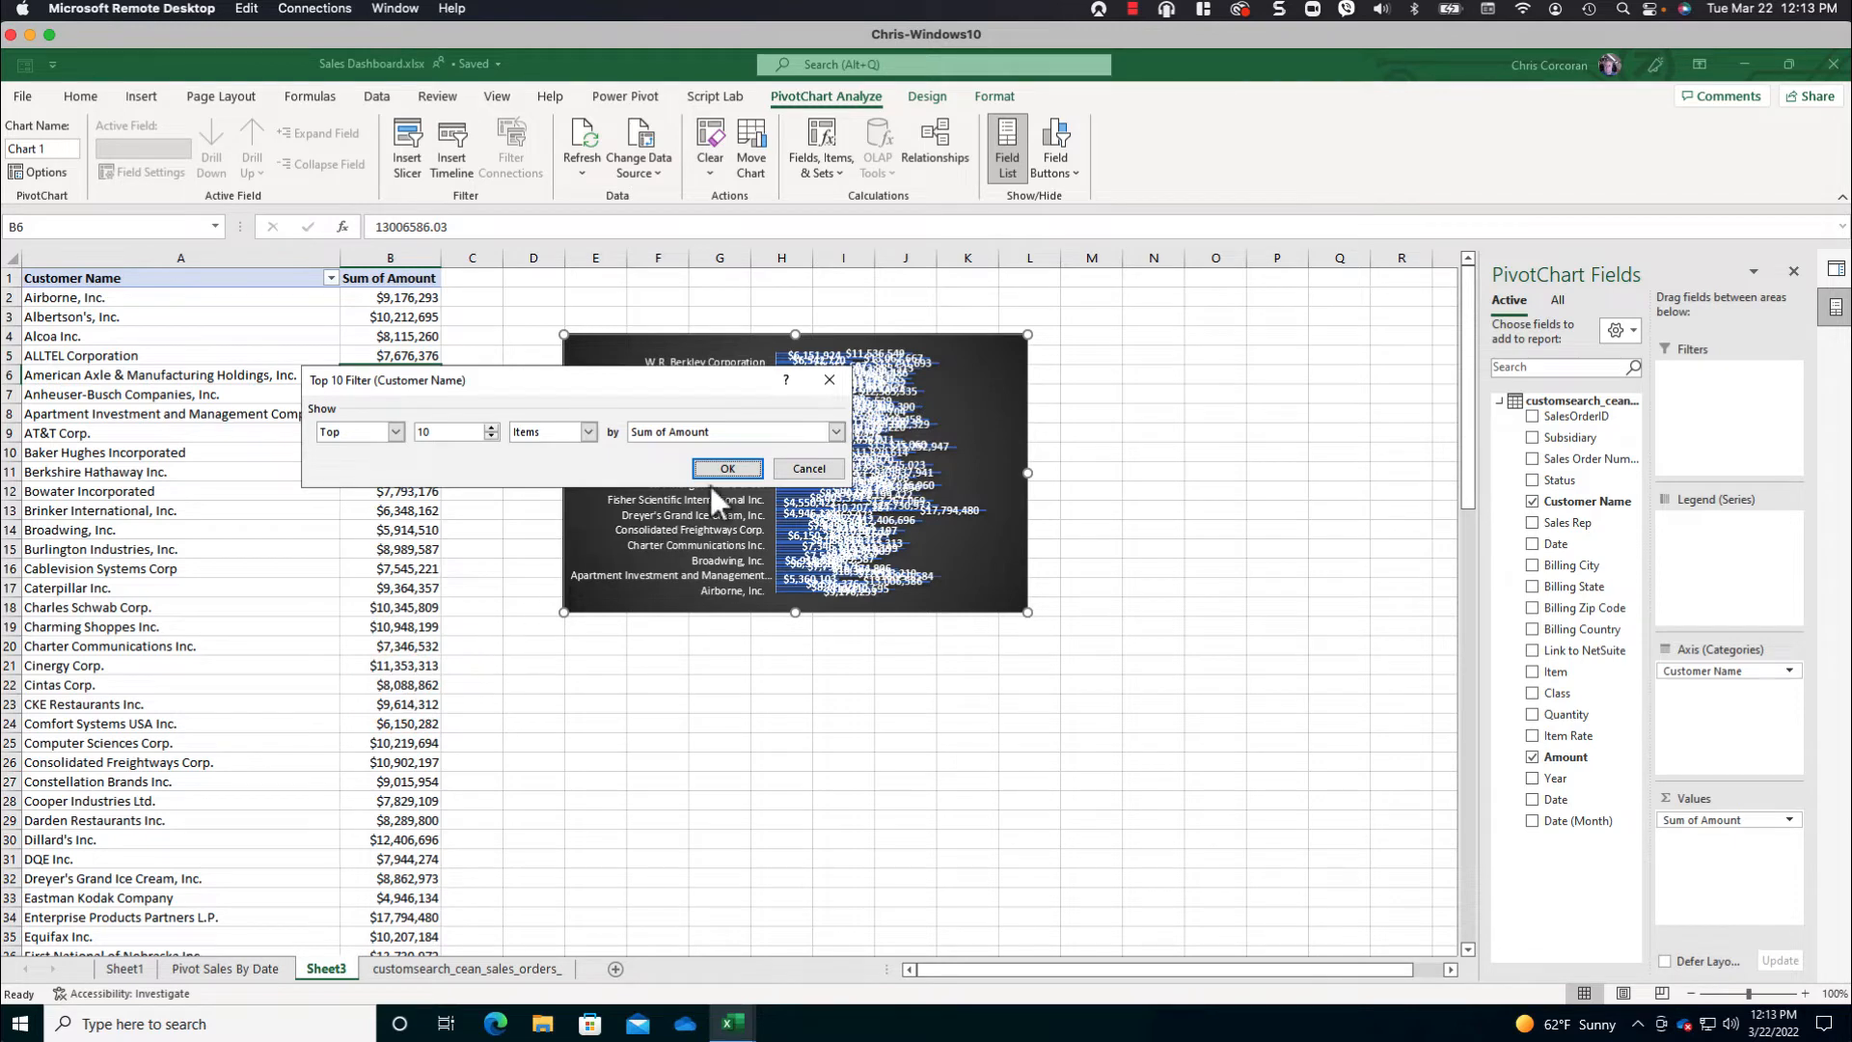
click(735, 467)
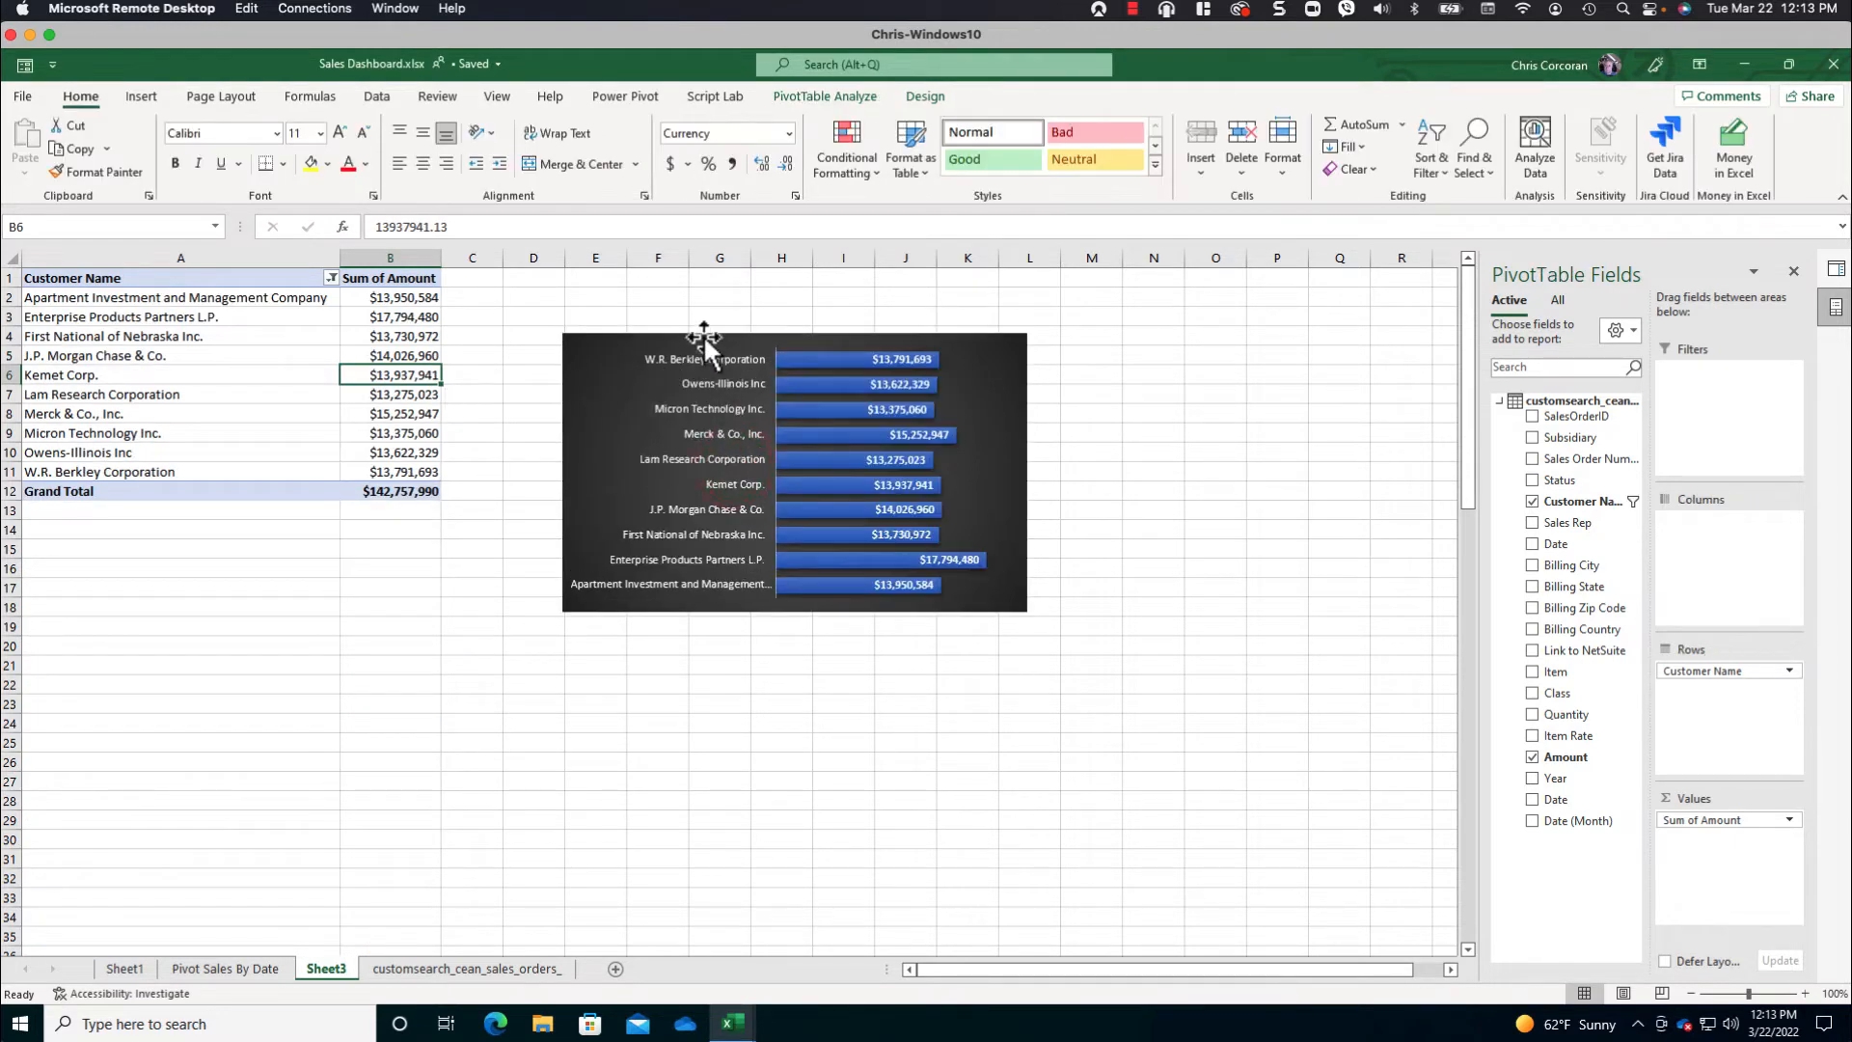
- Sort the customer PivotTable by Sum of Amount from smallest to largest and nudge the customer chart up to start around row 3
drag(702, 326, 700, 315)
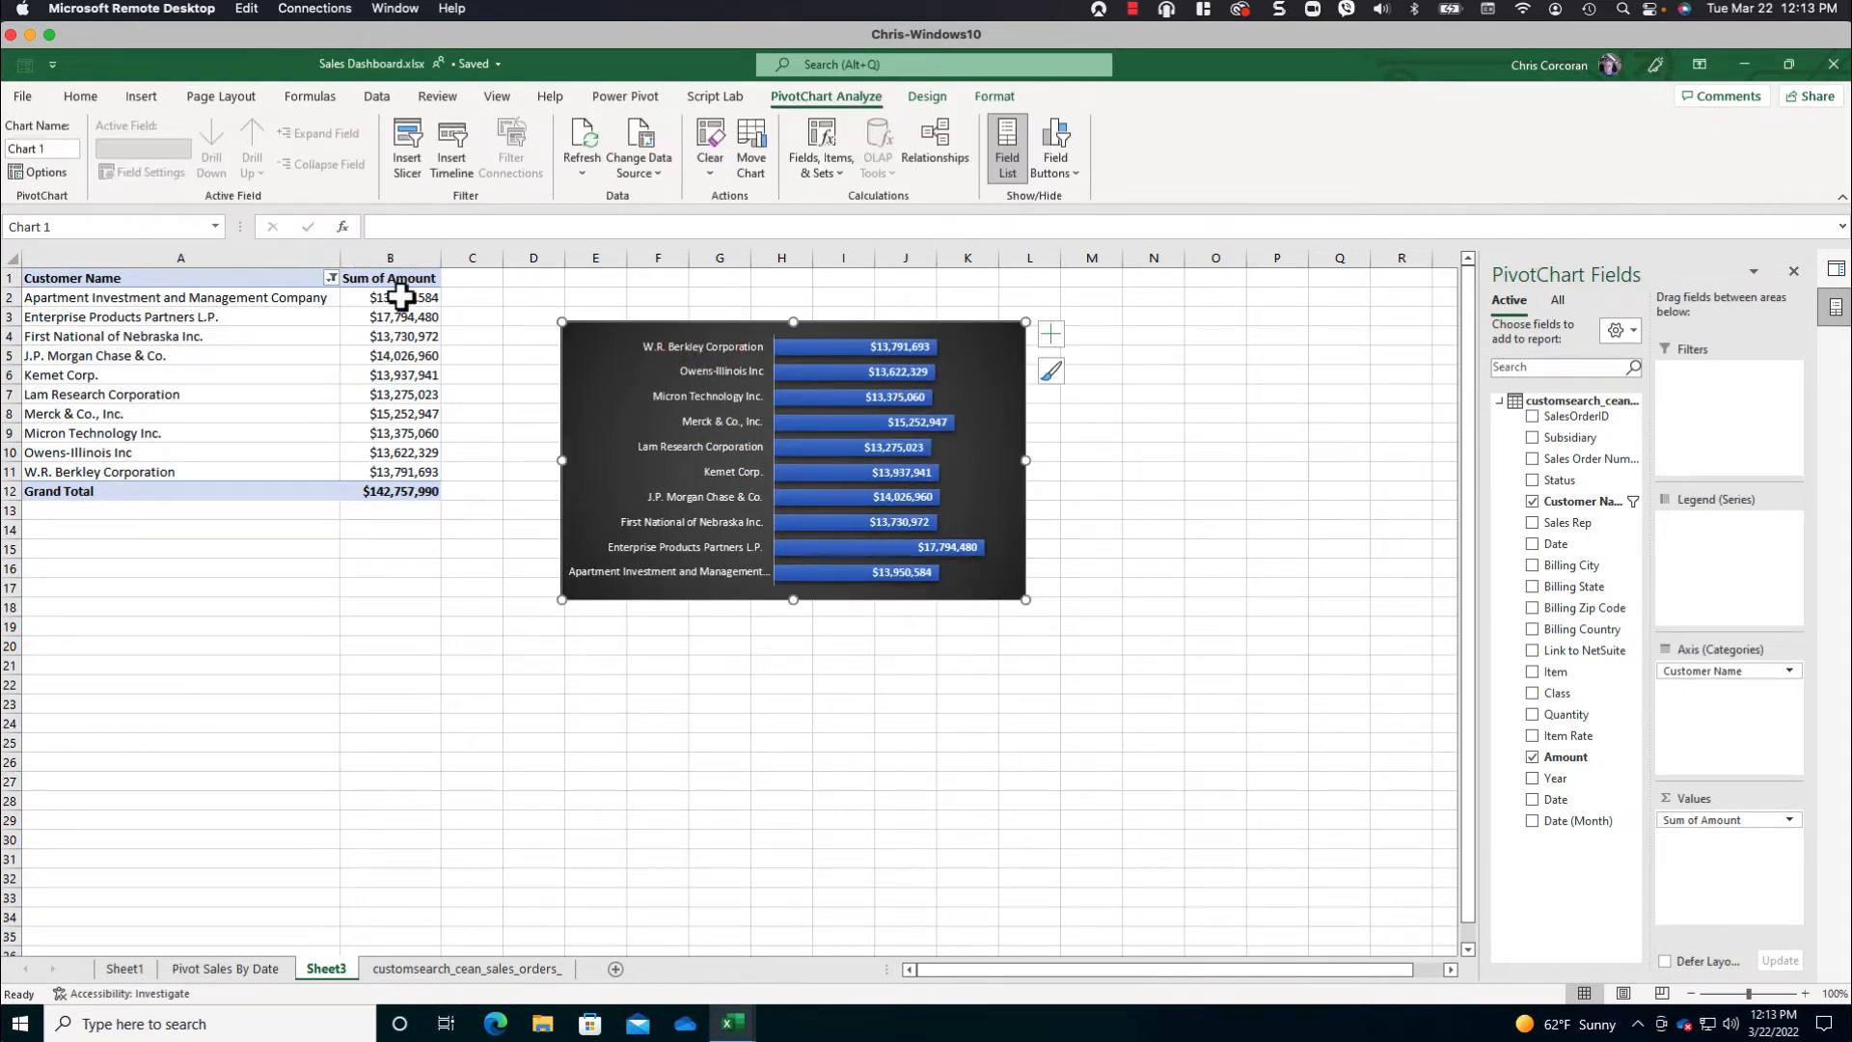
right_click(401, 296)
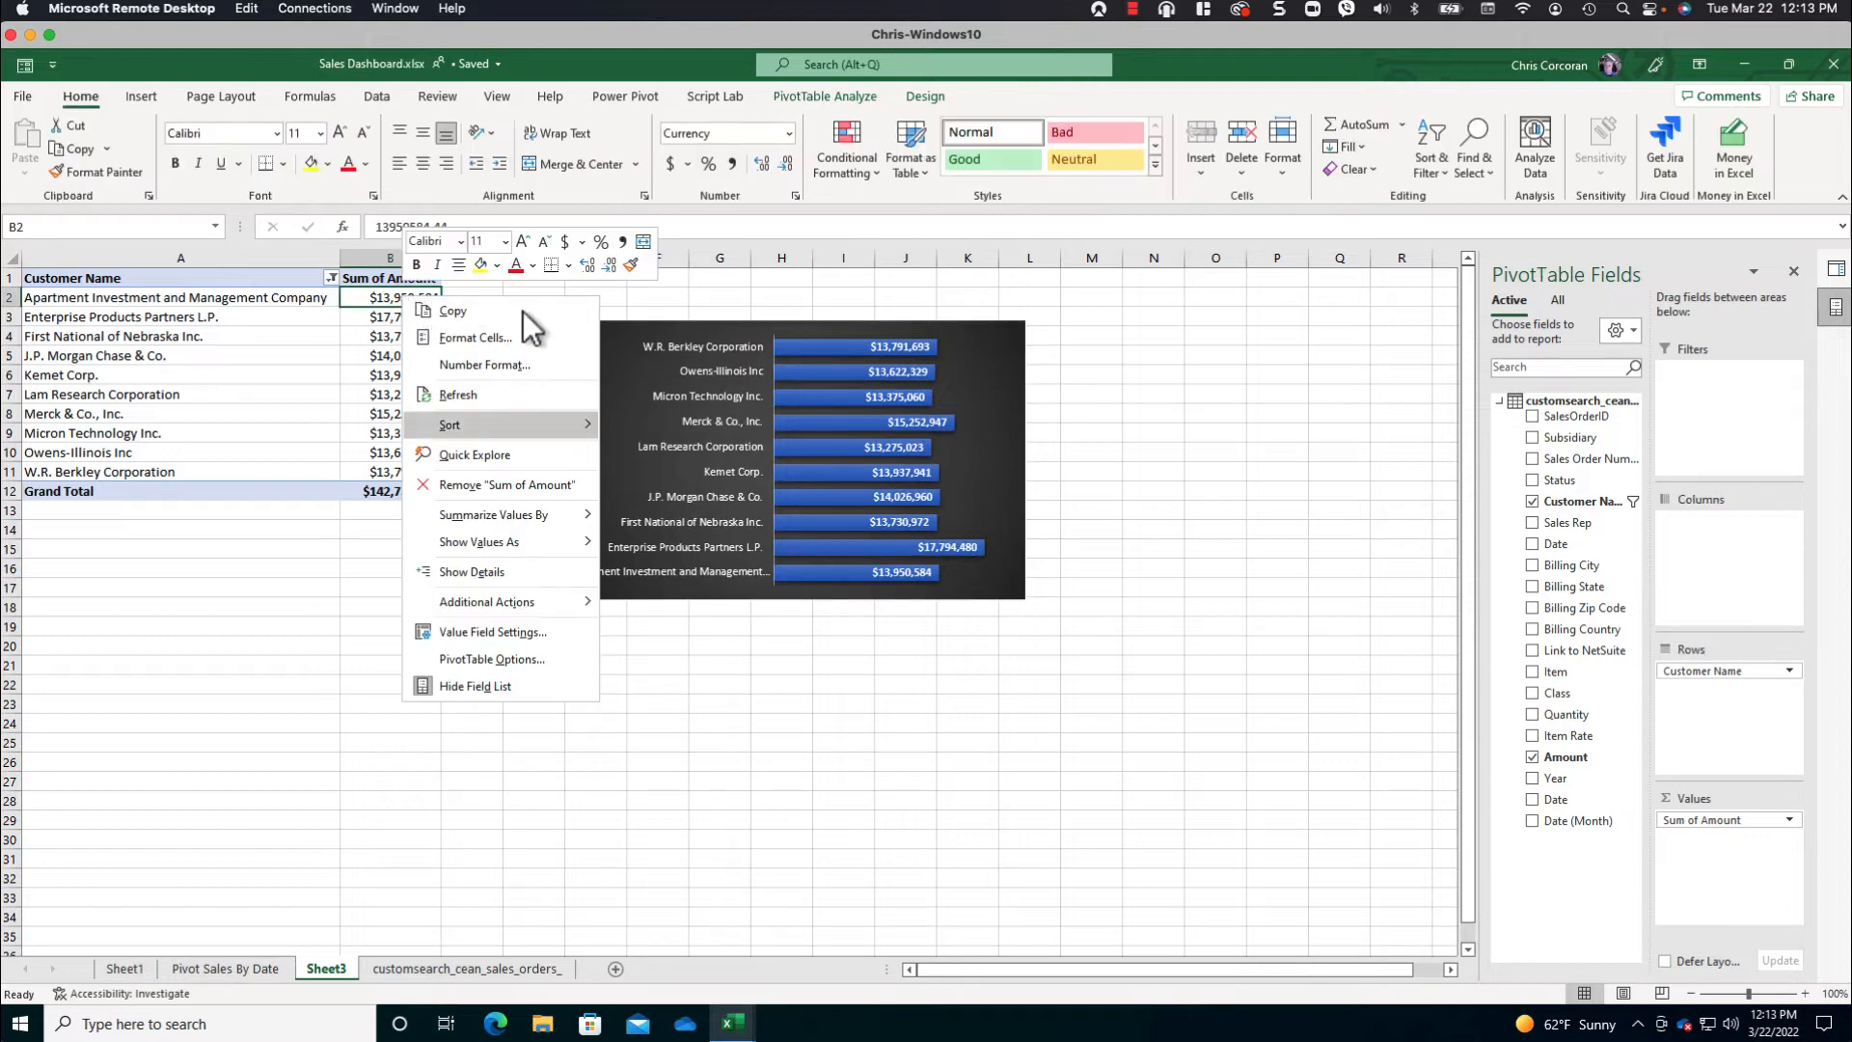
key(Escape)
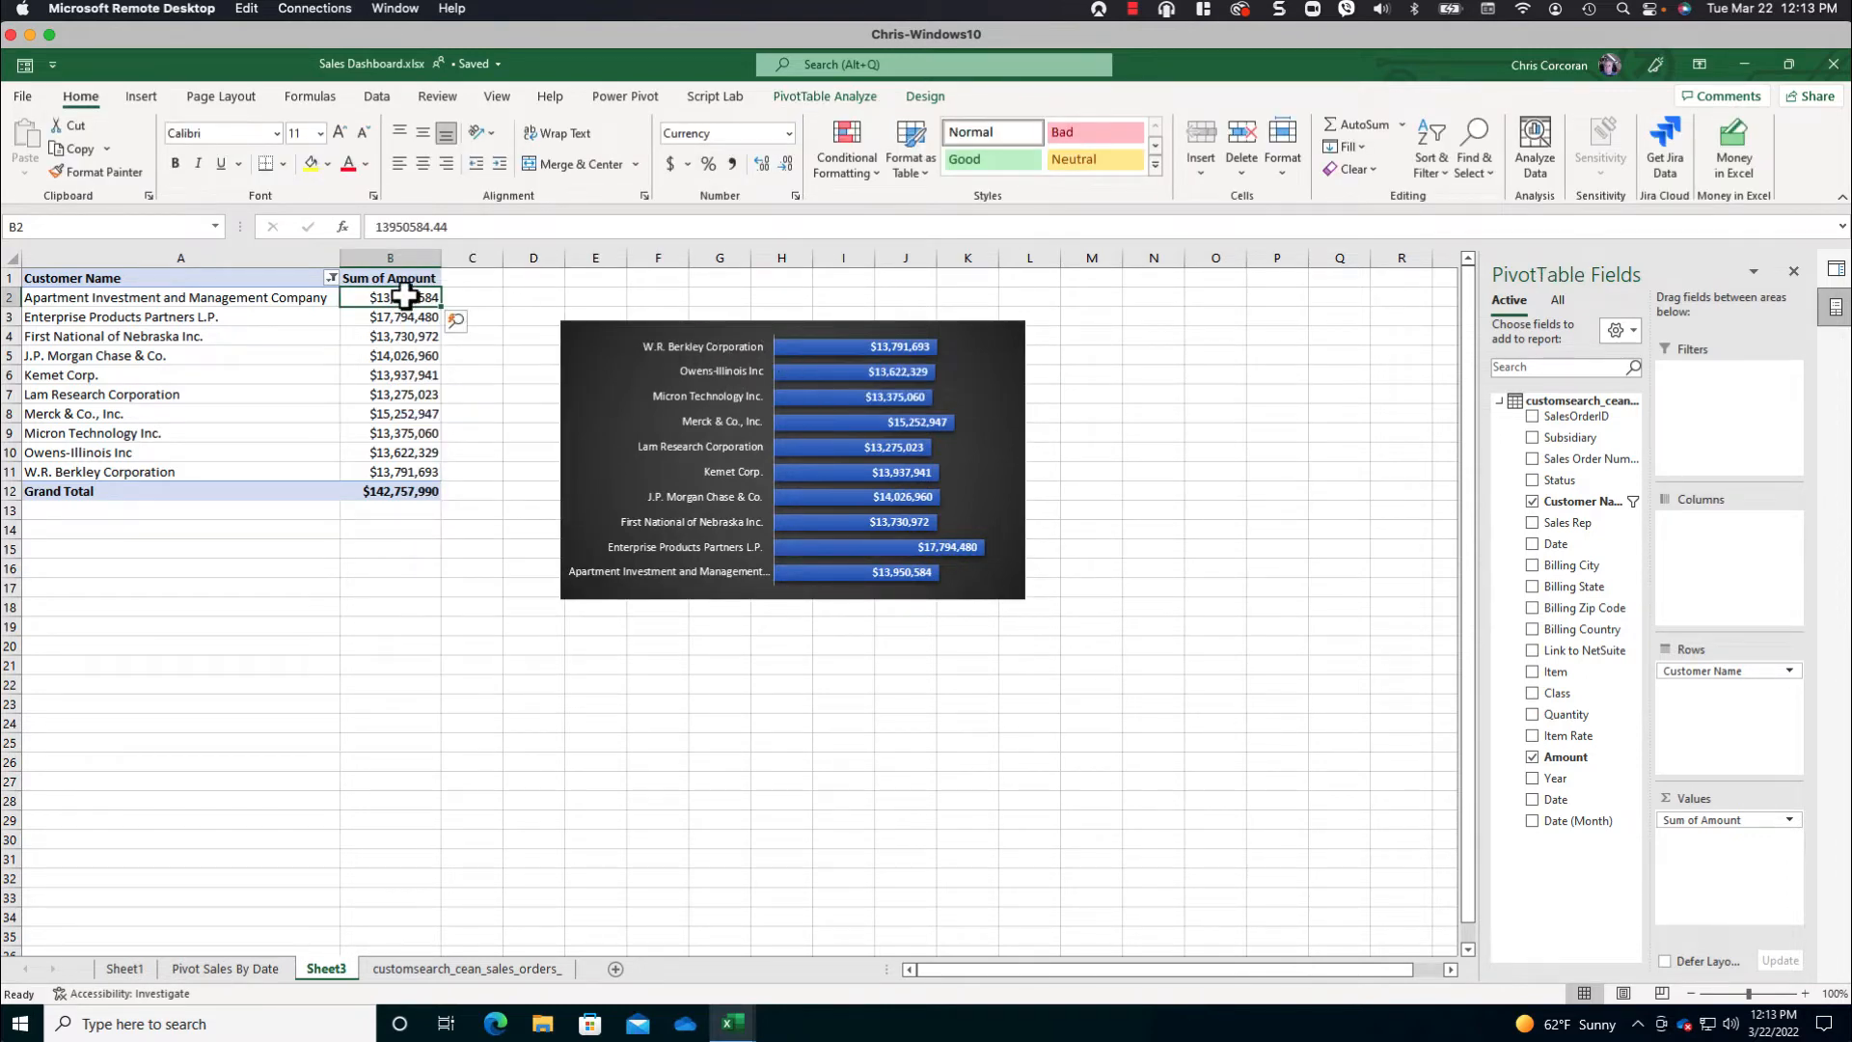
right_click(405, 296)
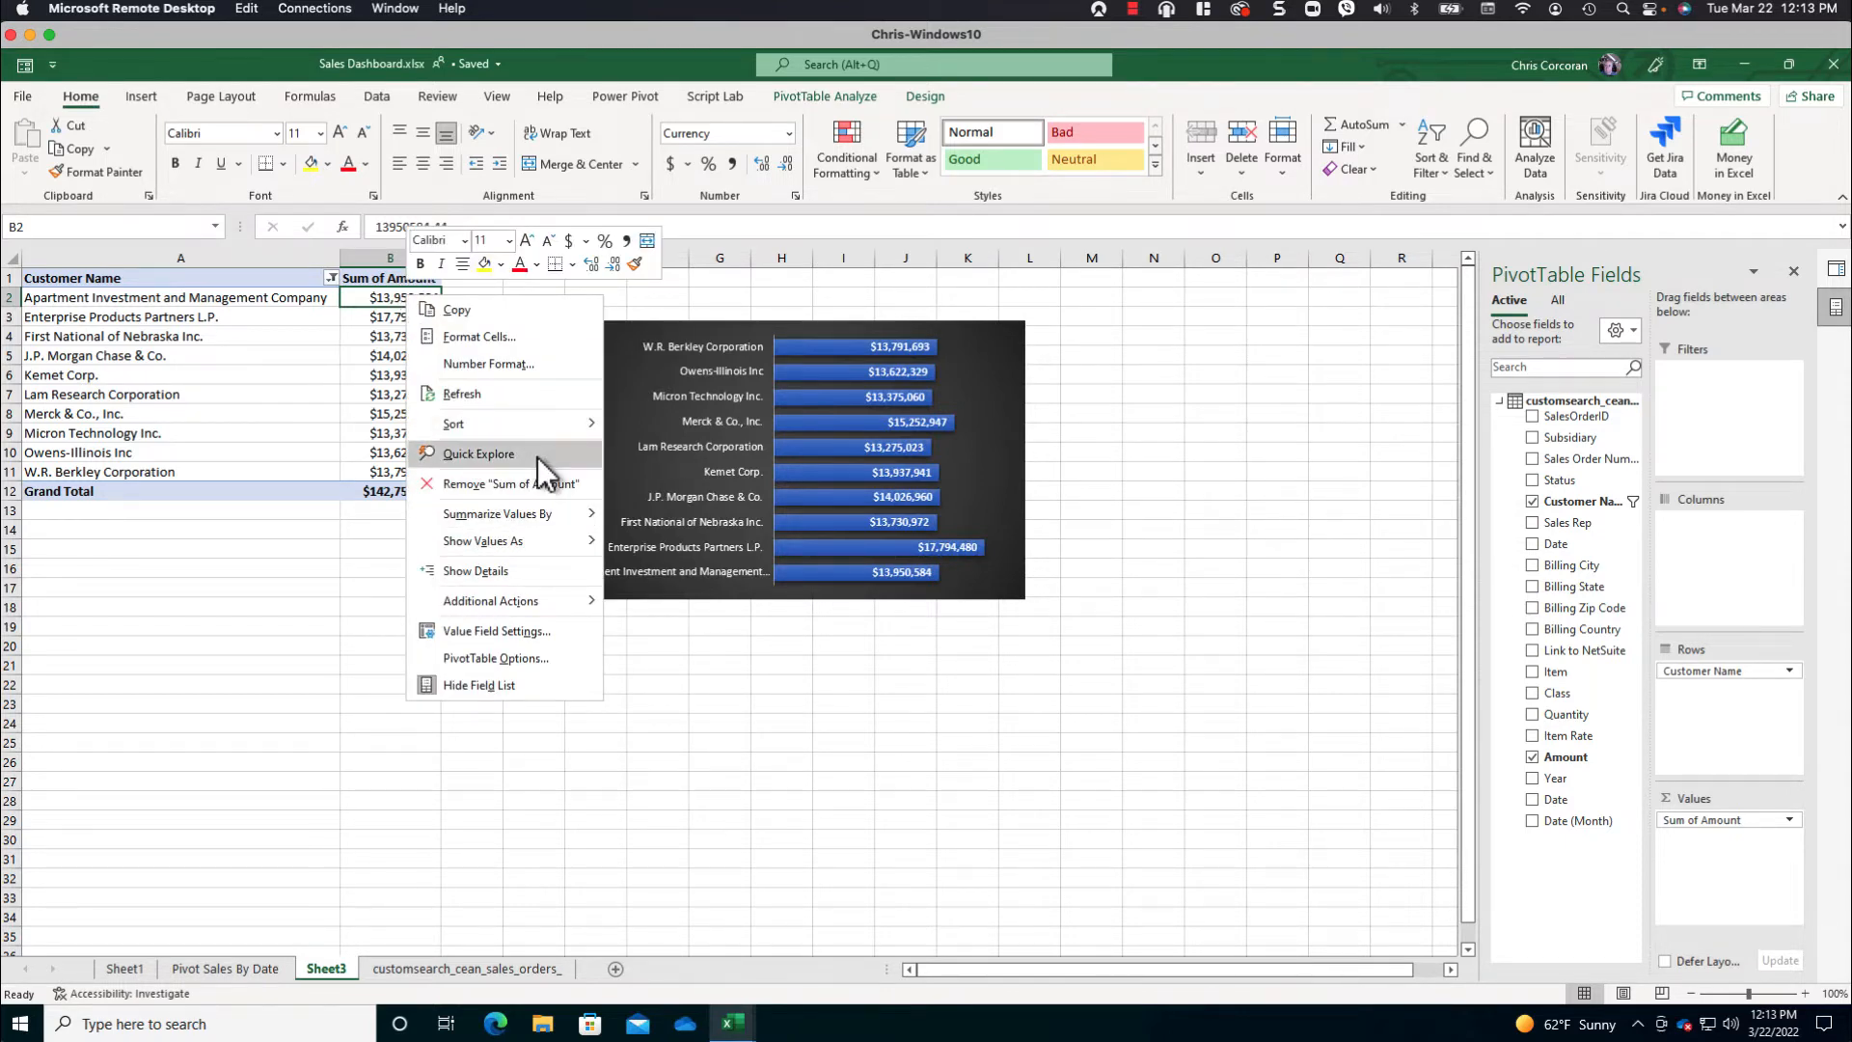
mouse_move(540, 424)
click(664, 426)
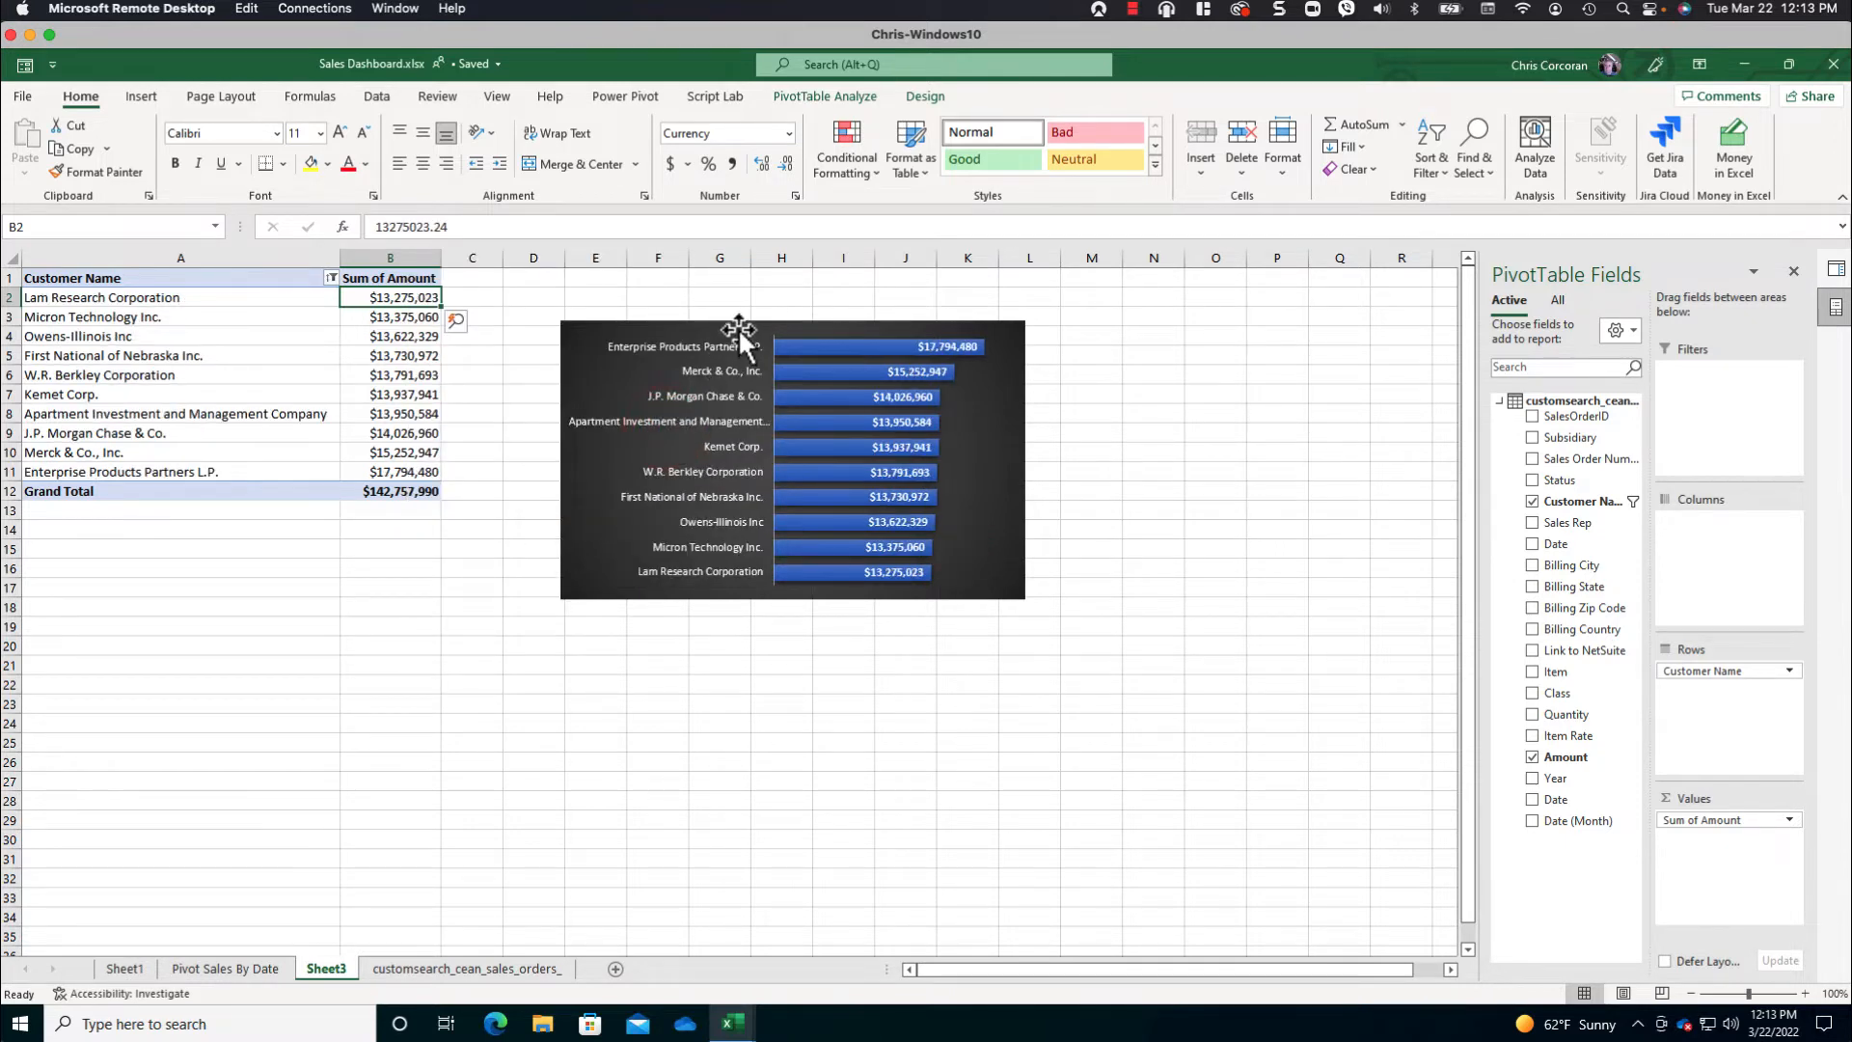
drag(742, 324, 753, 313)
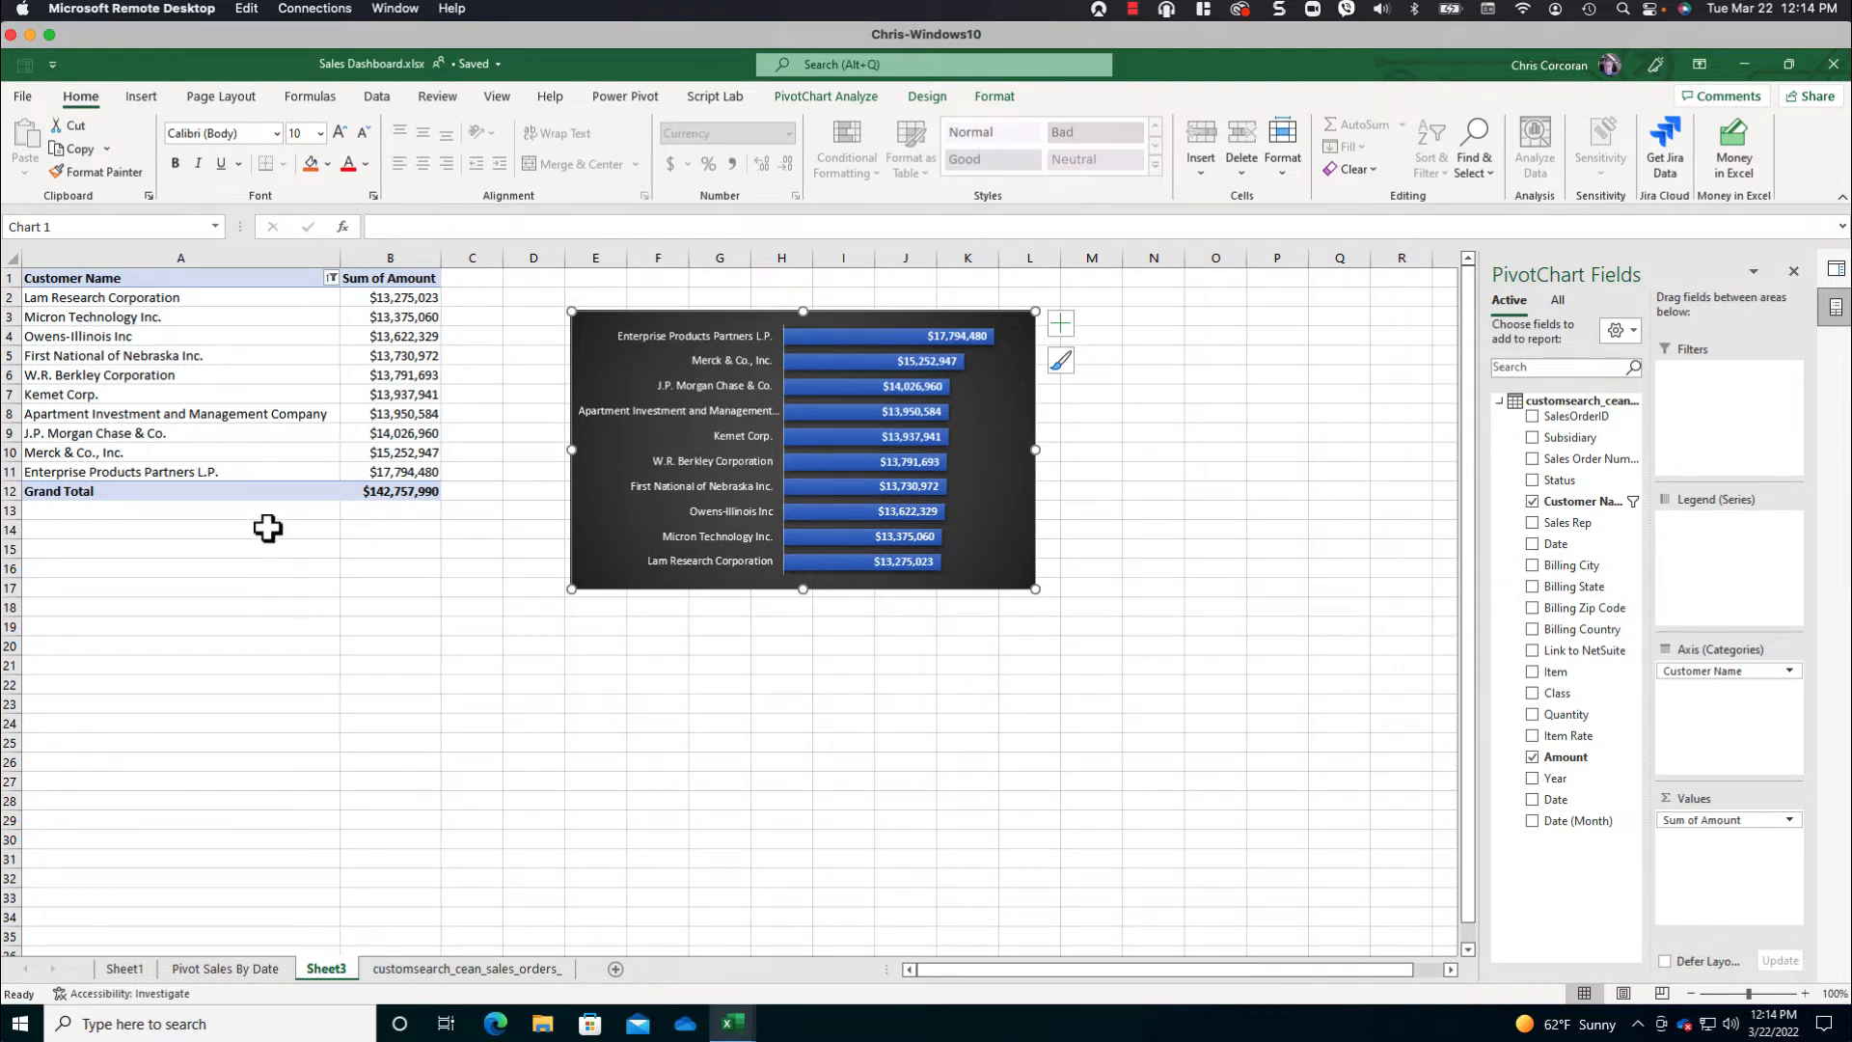
- Name the customer PivotTable PivotSalesByCustomer
click(229, 297)
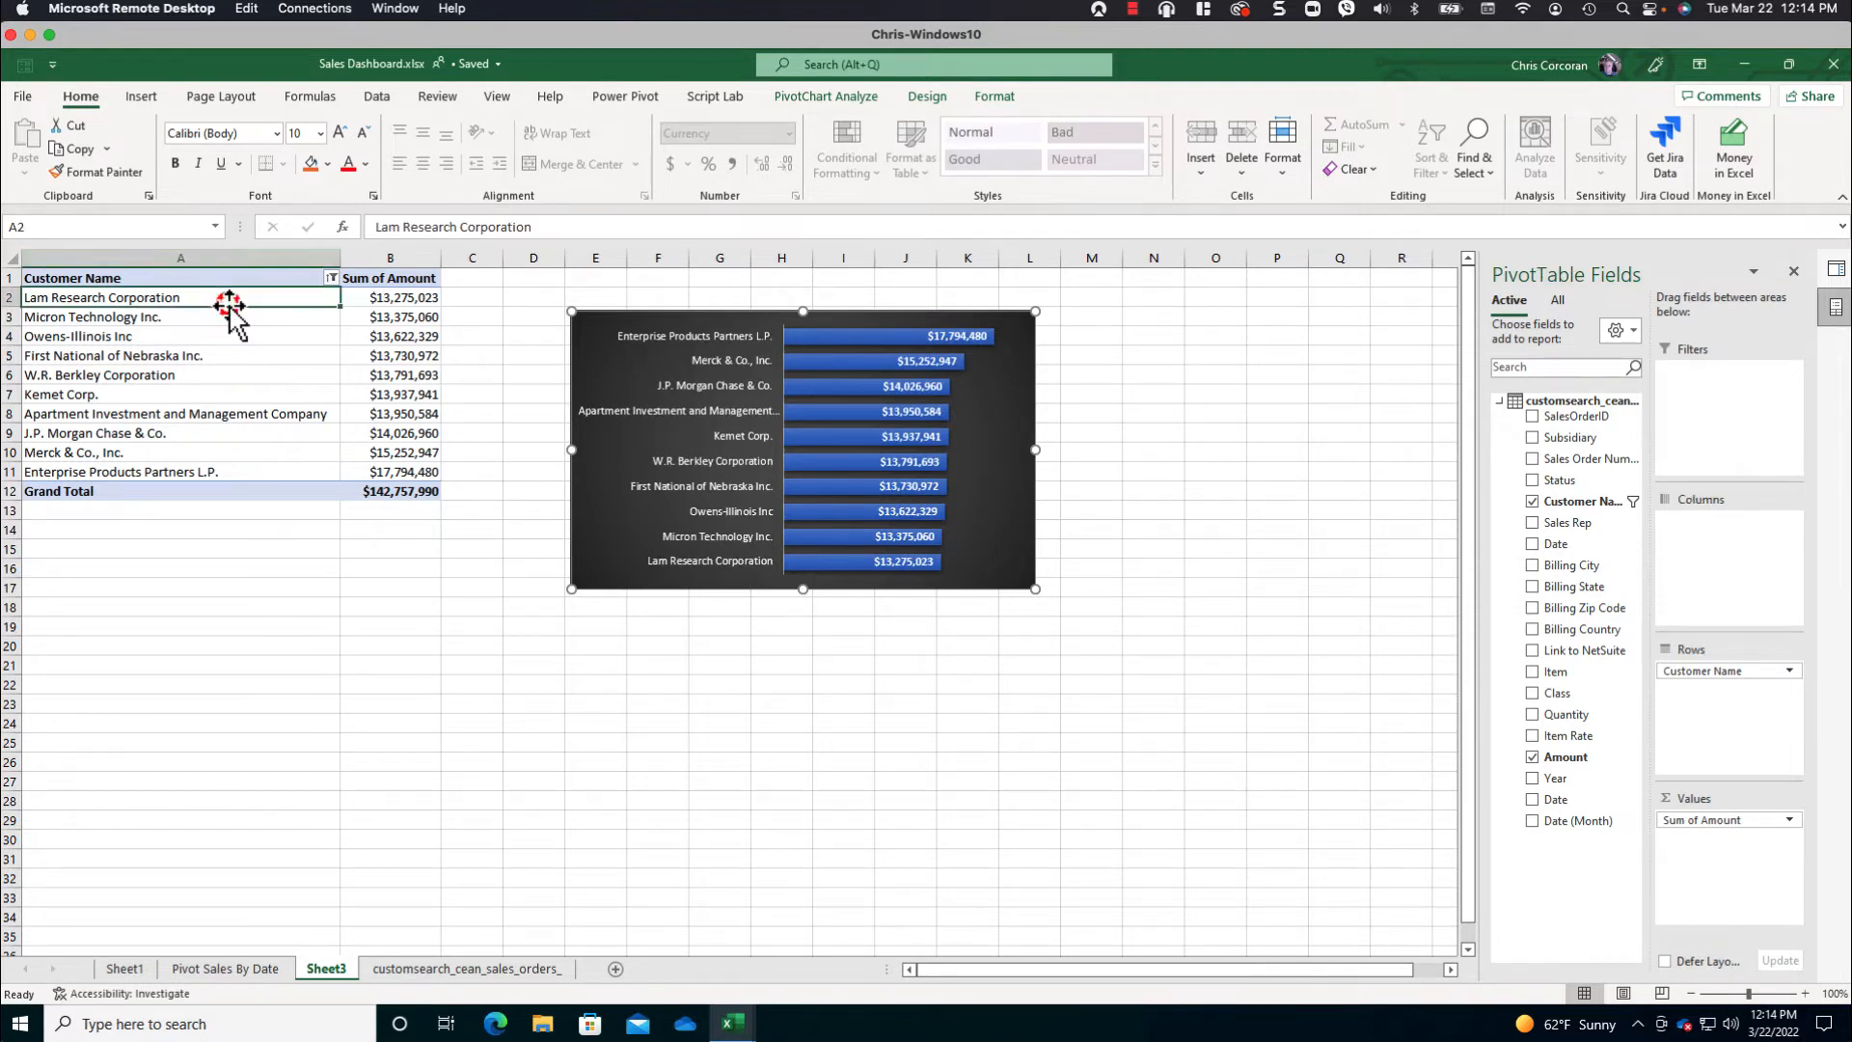
click(627, 99)
click(825, 96)
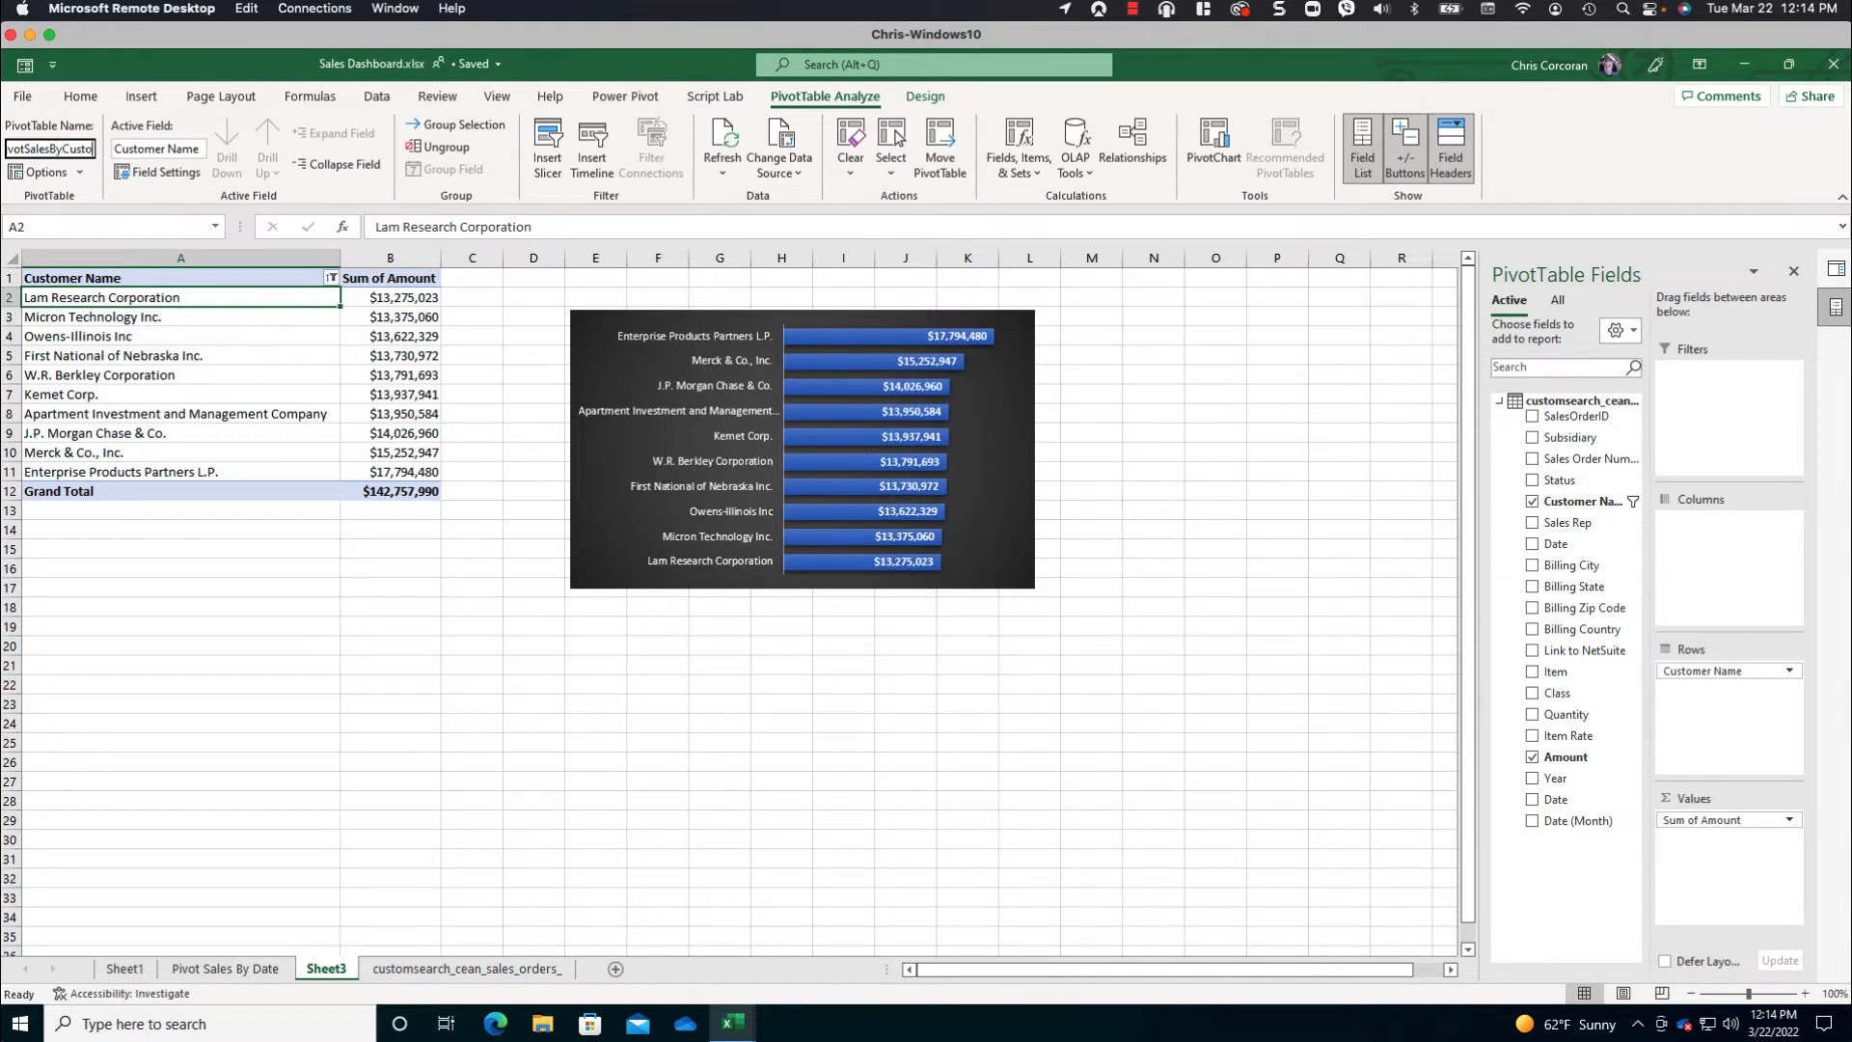
- Rename Sheet3 as Pivot Sales By Customer
double_click(328, 969)
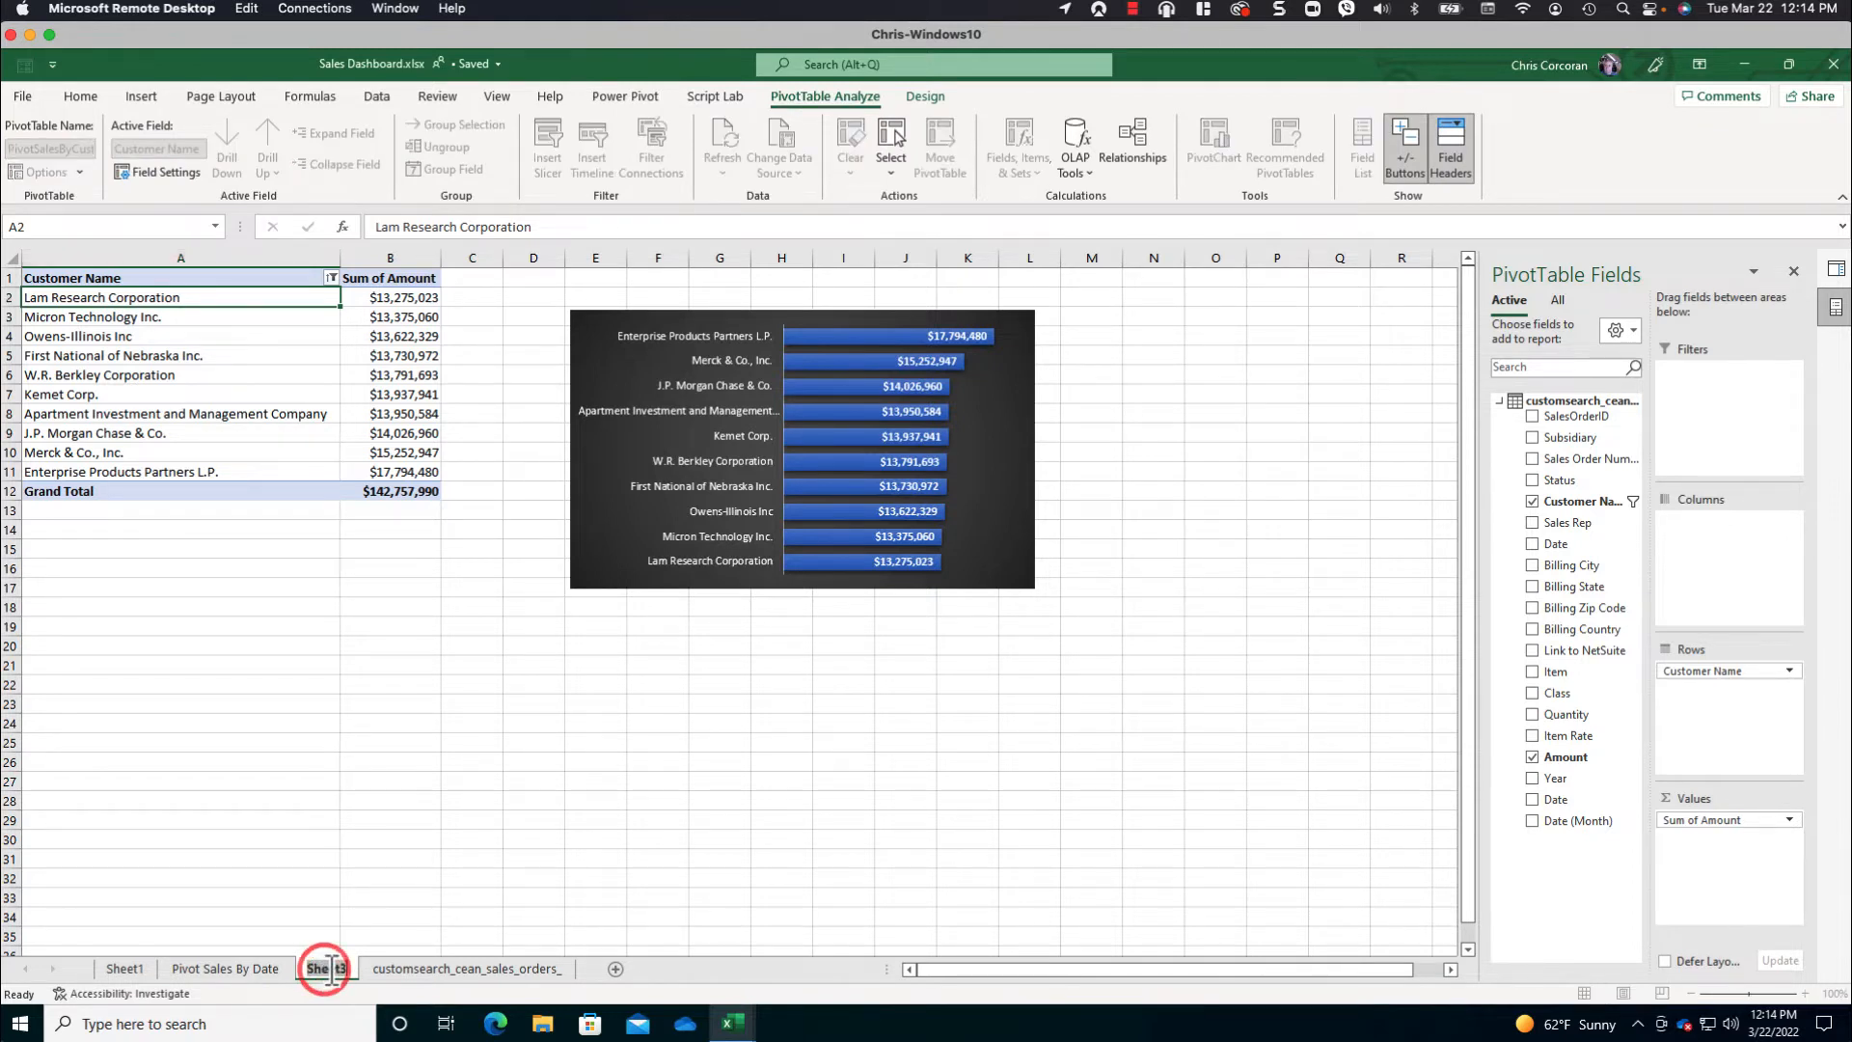
text(Pivot)
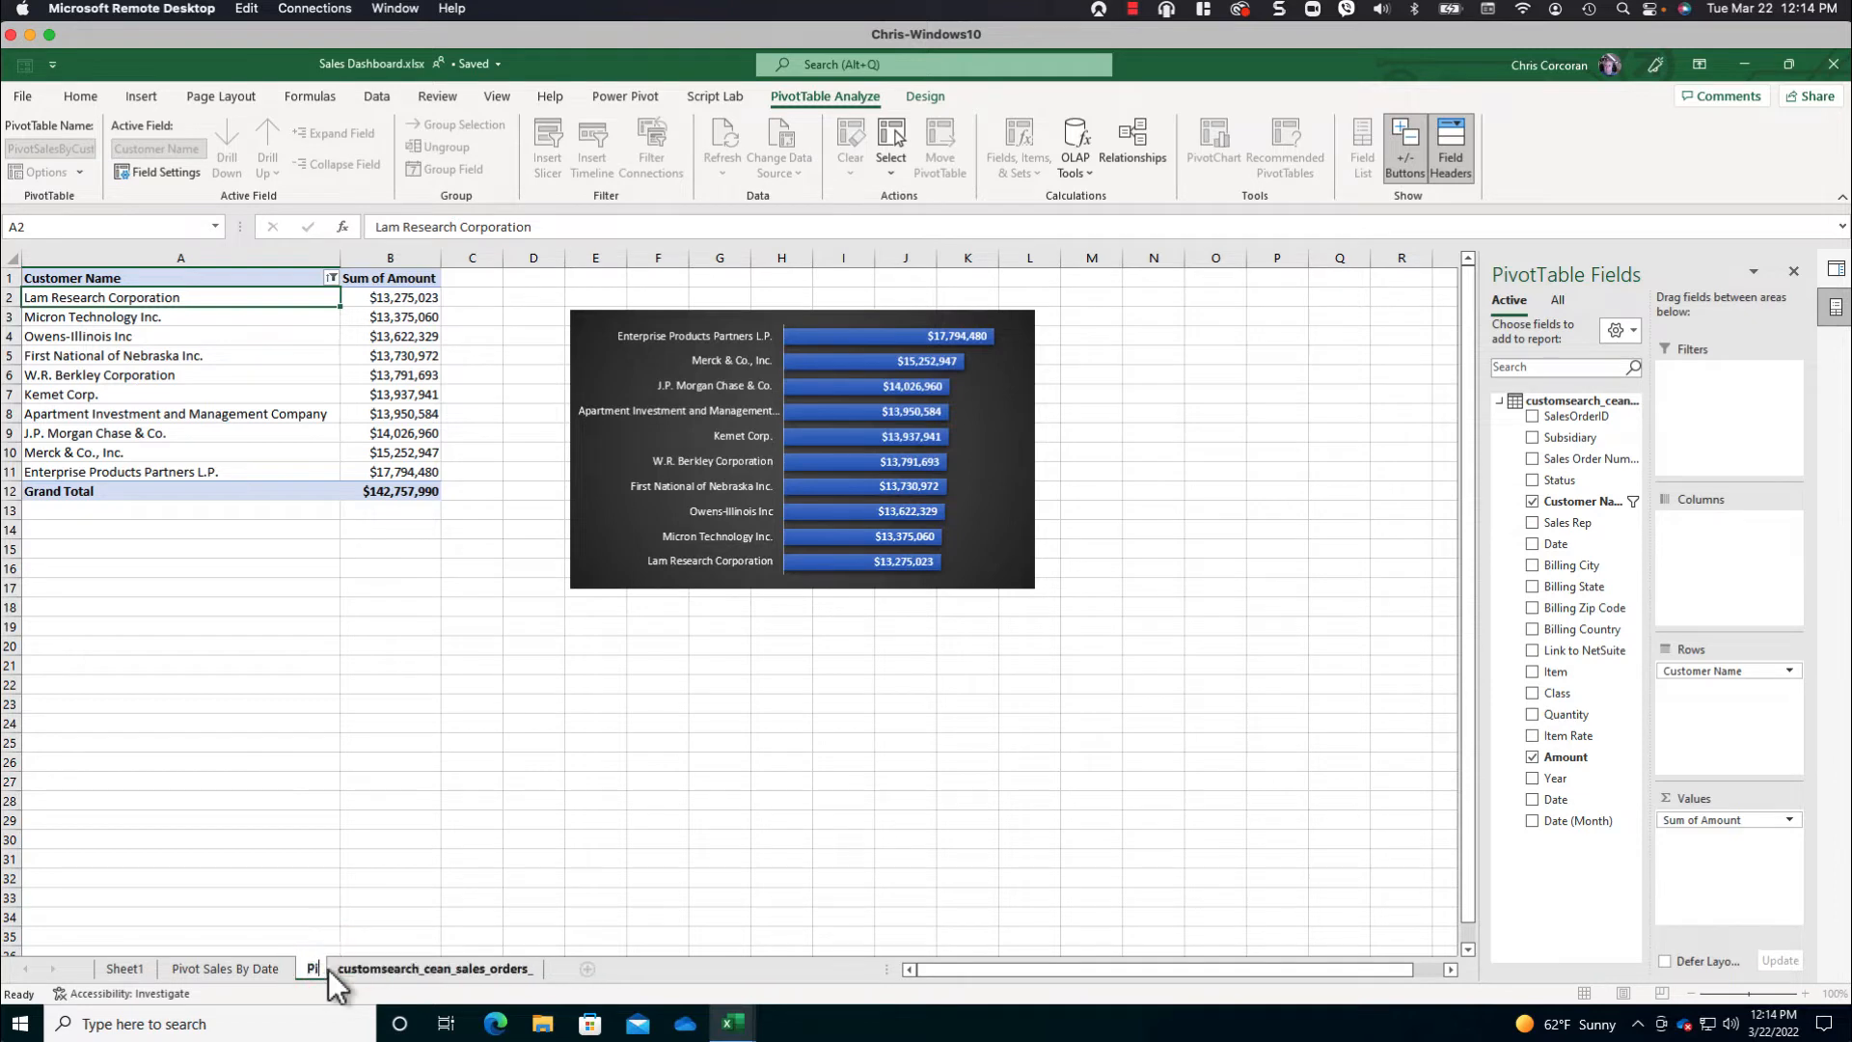
key(shift+F10)
key(s)
key(Escape)
key(Escape)
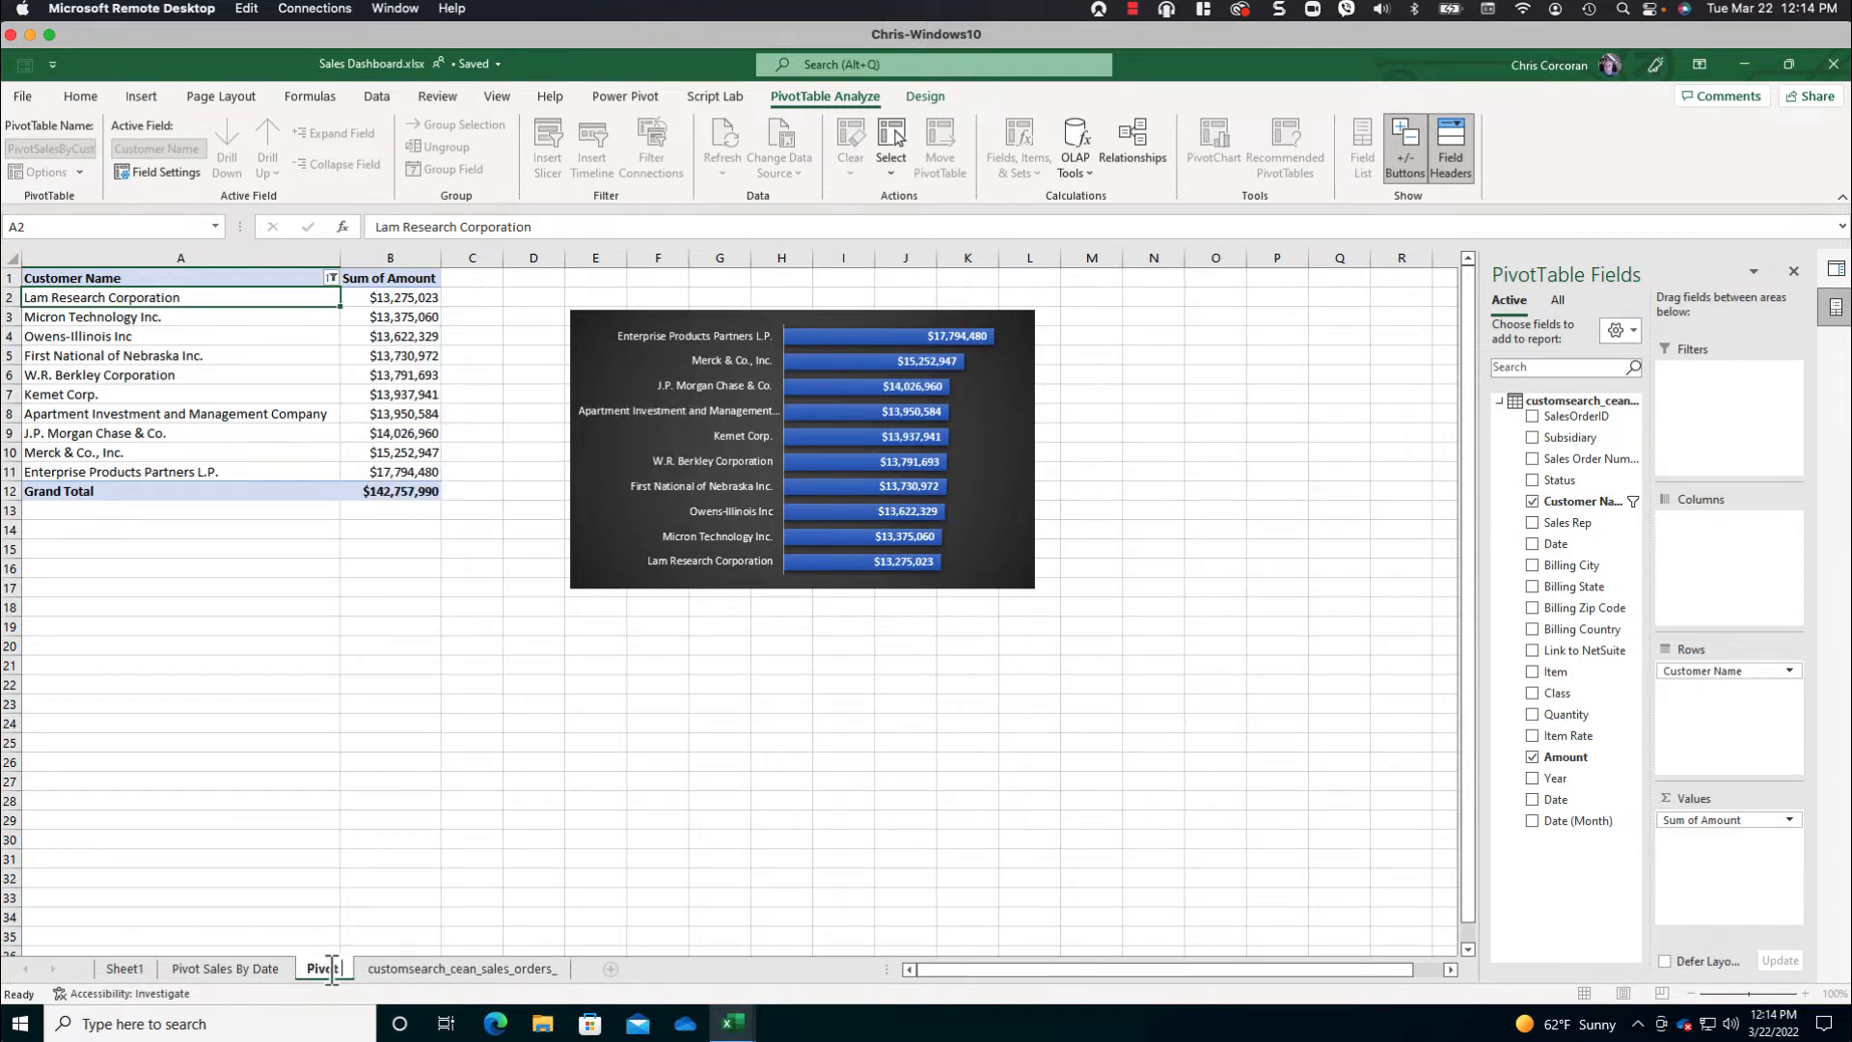
text(Sales By Customer)
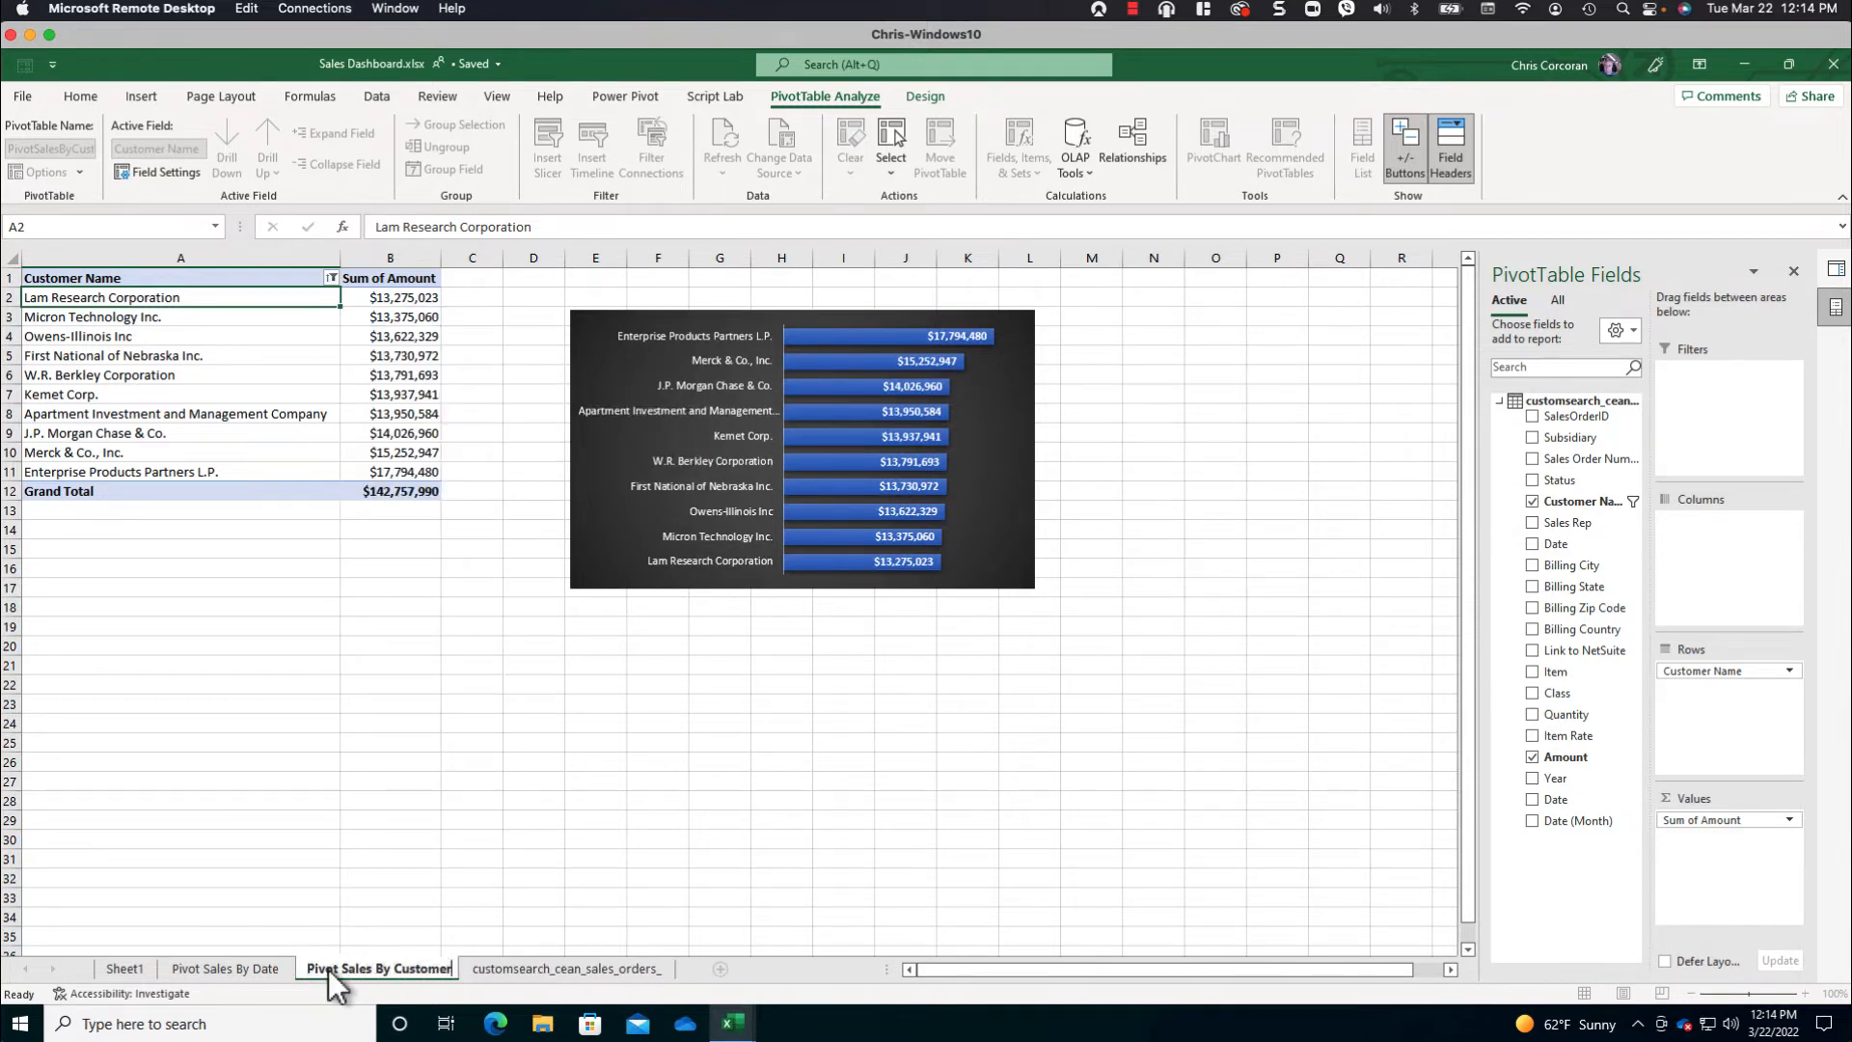
key(Return)
- Copy the whole customer PivotTable, including its Grand Total row, onto a new sheet at cell A1
drag(261, 280, 396, 492)
key(ctrl+c)
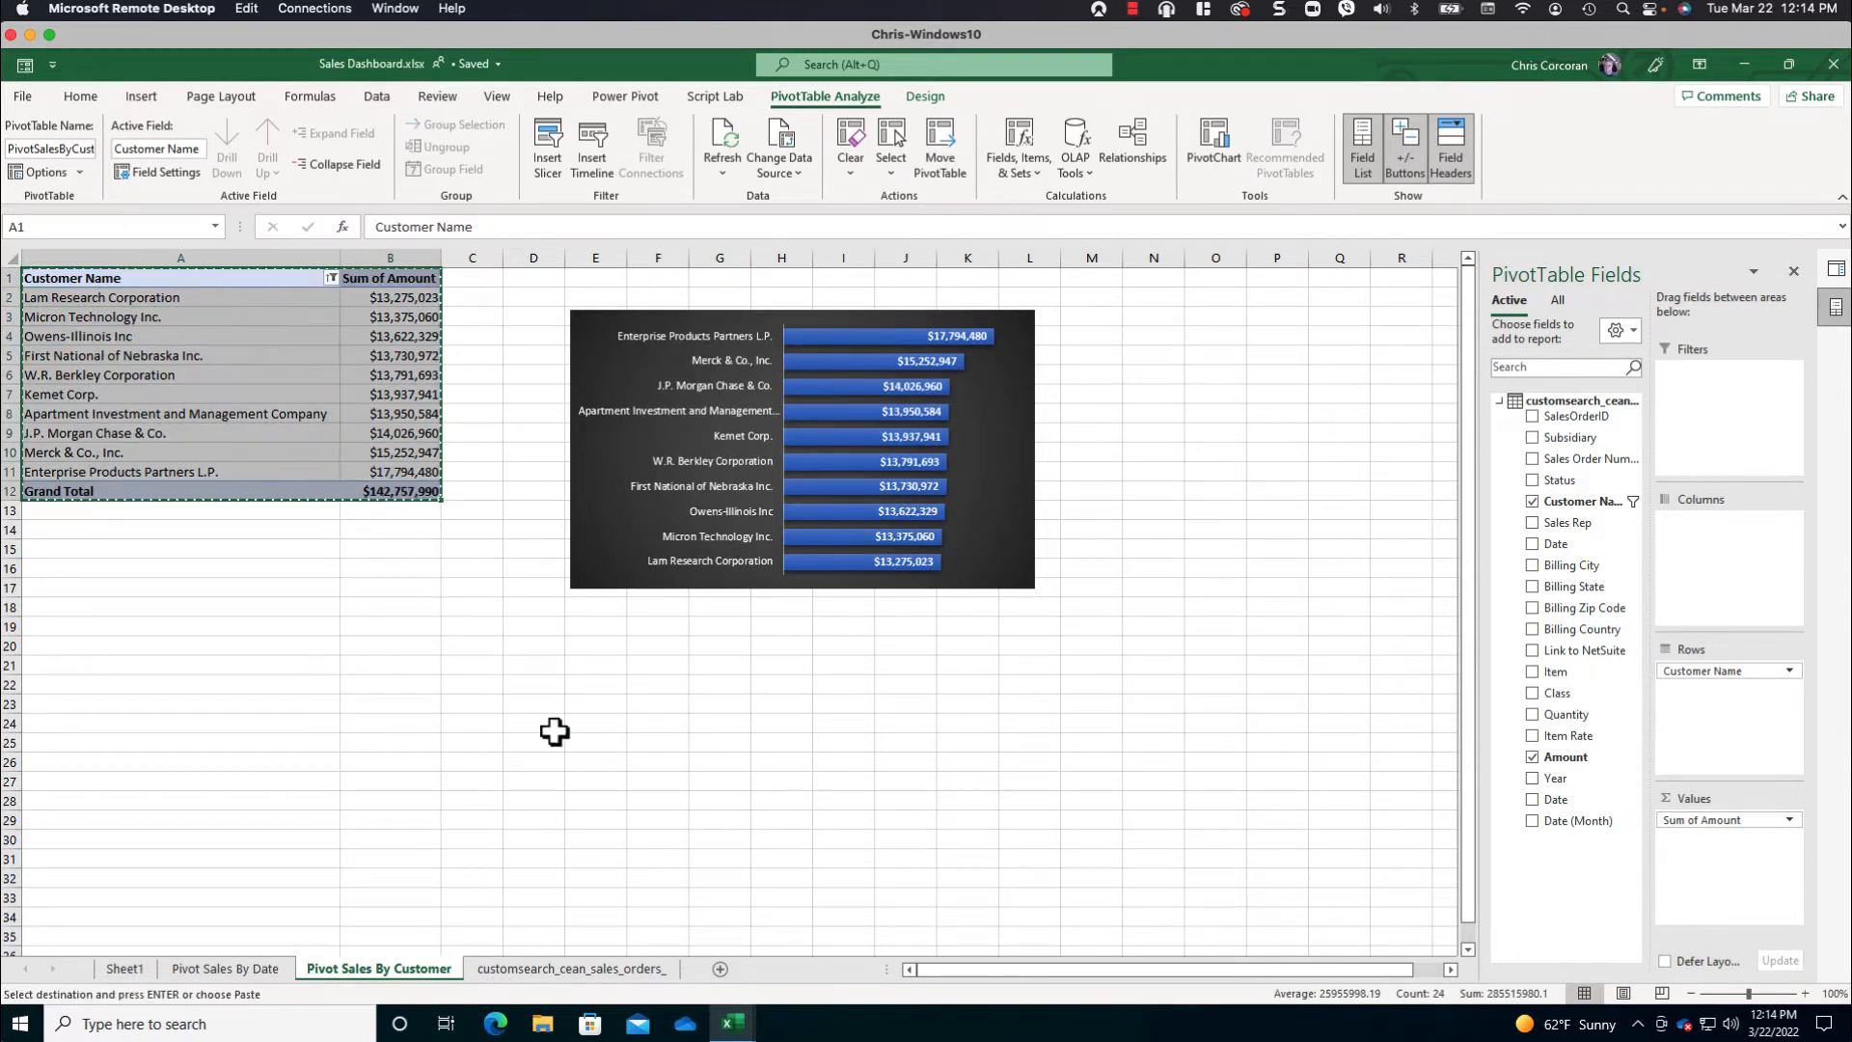
click(719, 969)
key(ctrl+v)
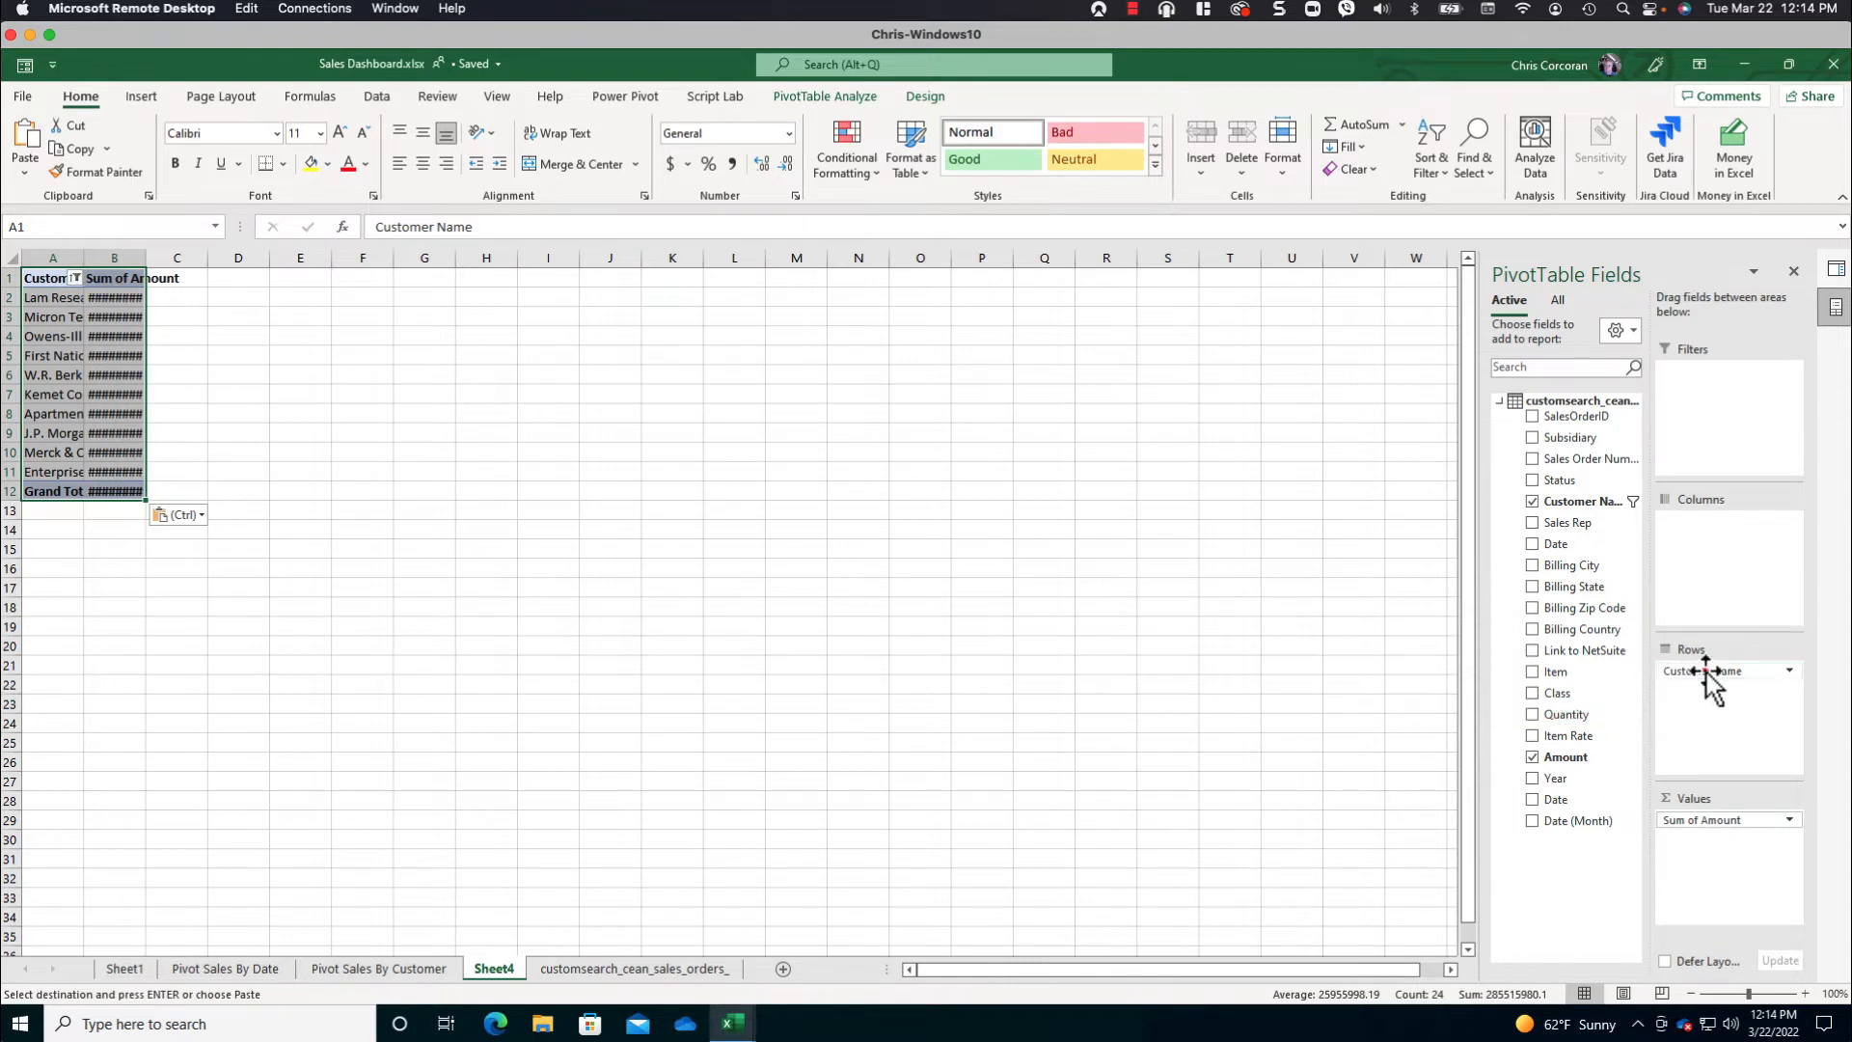
- Replace Customer Name with Class in the copied PivotTable's rows and autofit the sheet's column widths
drag(1703, 670, 1582, 656)
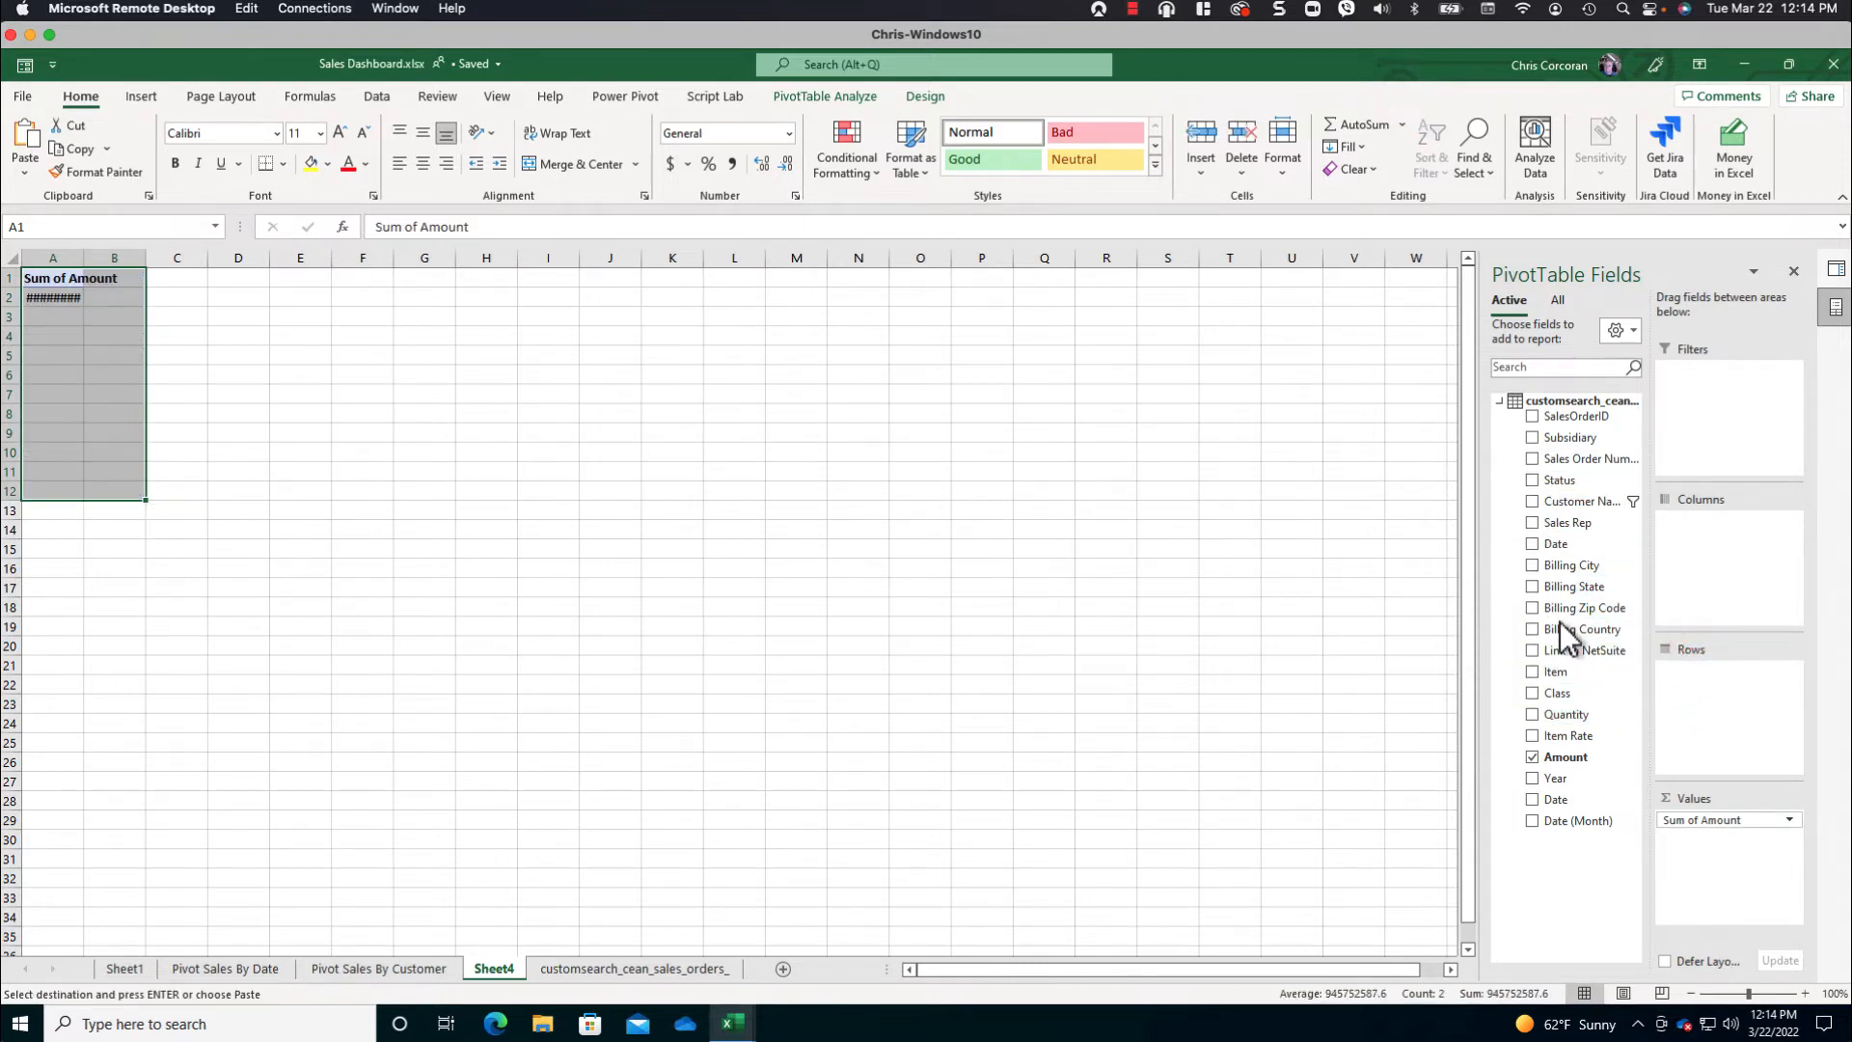
drag(1555, 695, 1703, 696)
drag(1558, 694, 1718, 692)
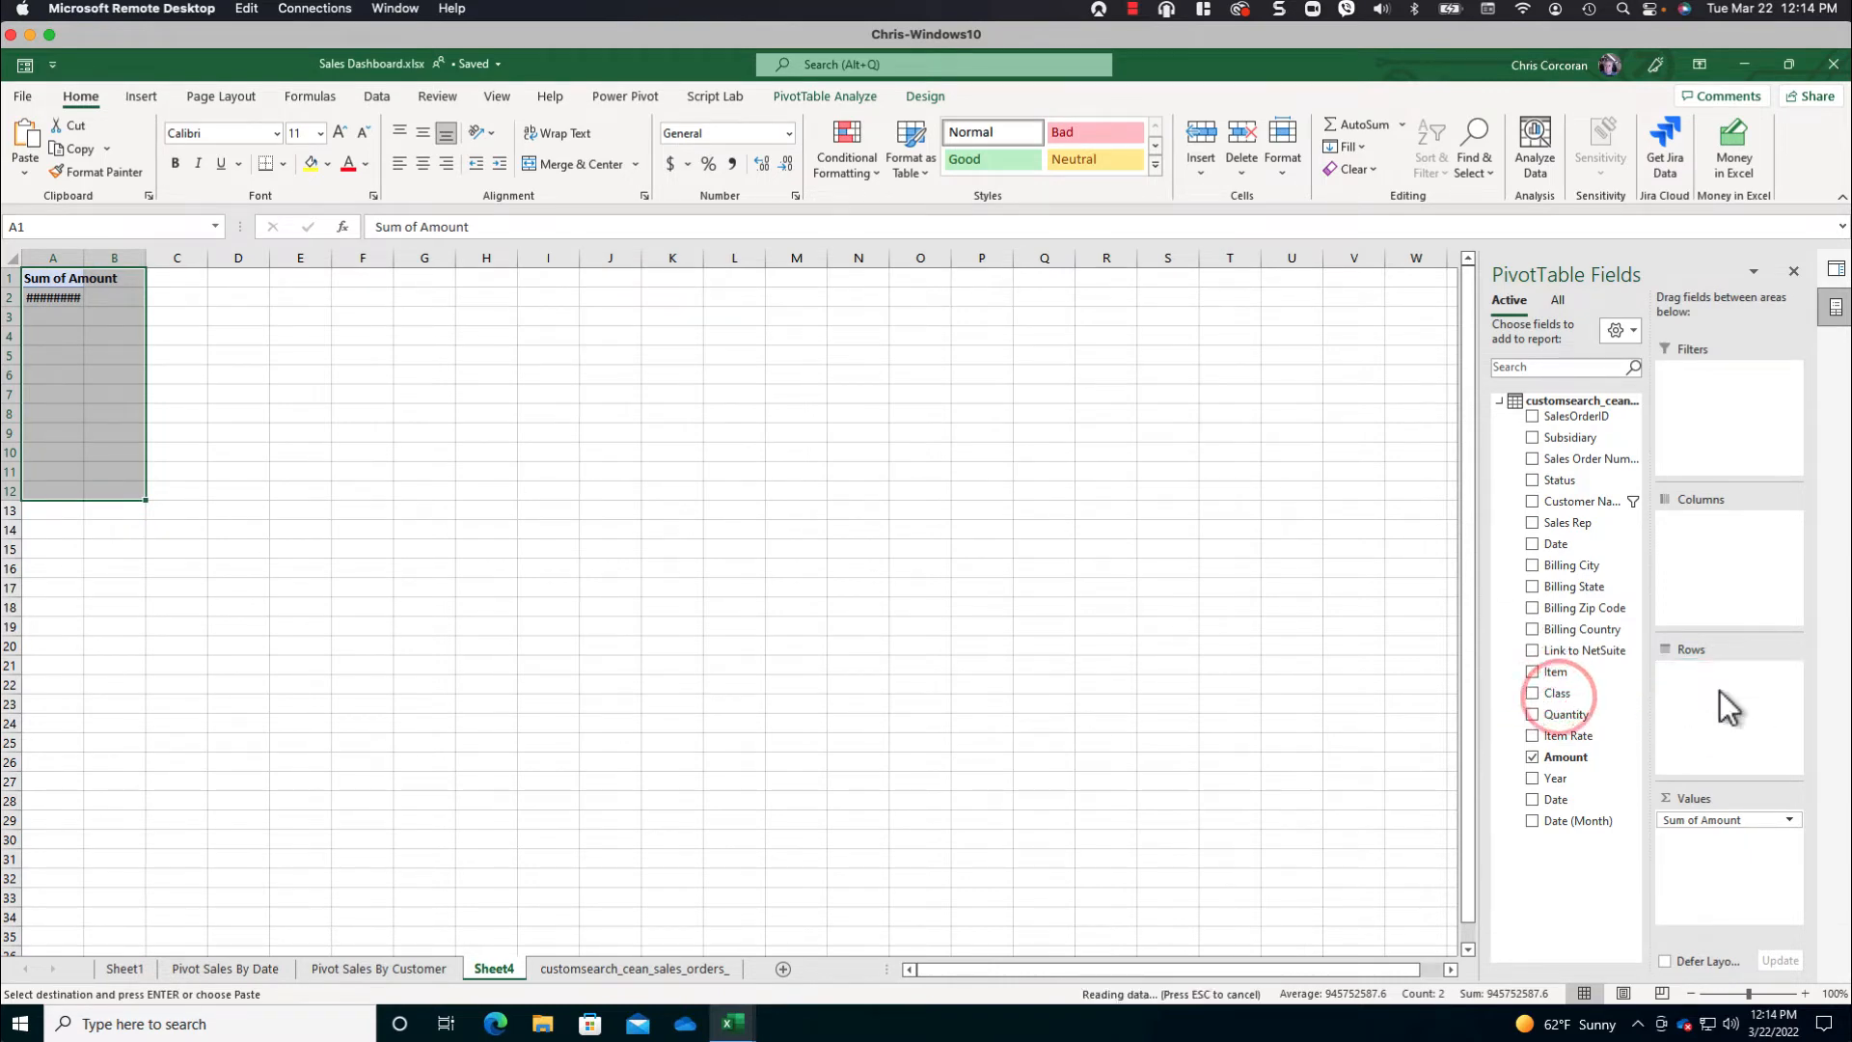
click(113, 332)
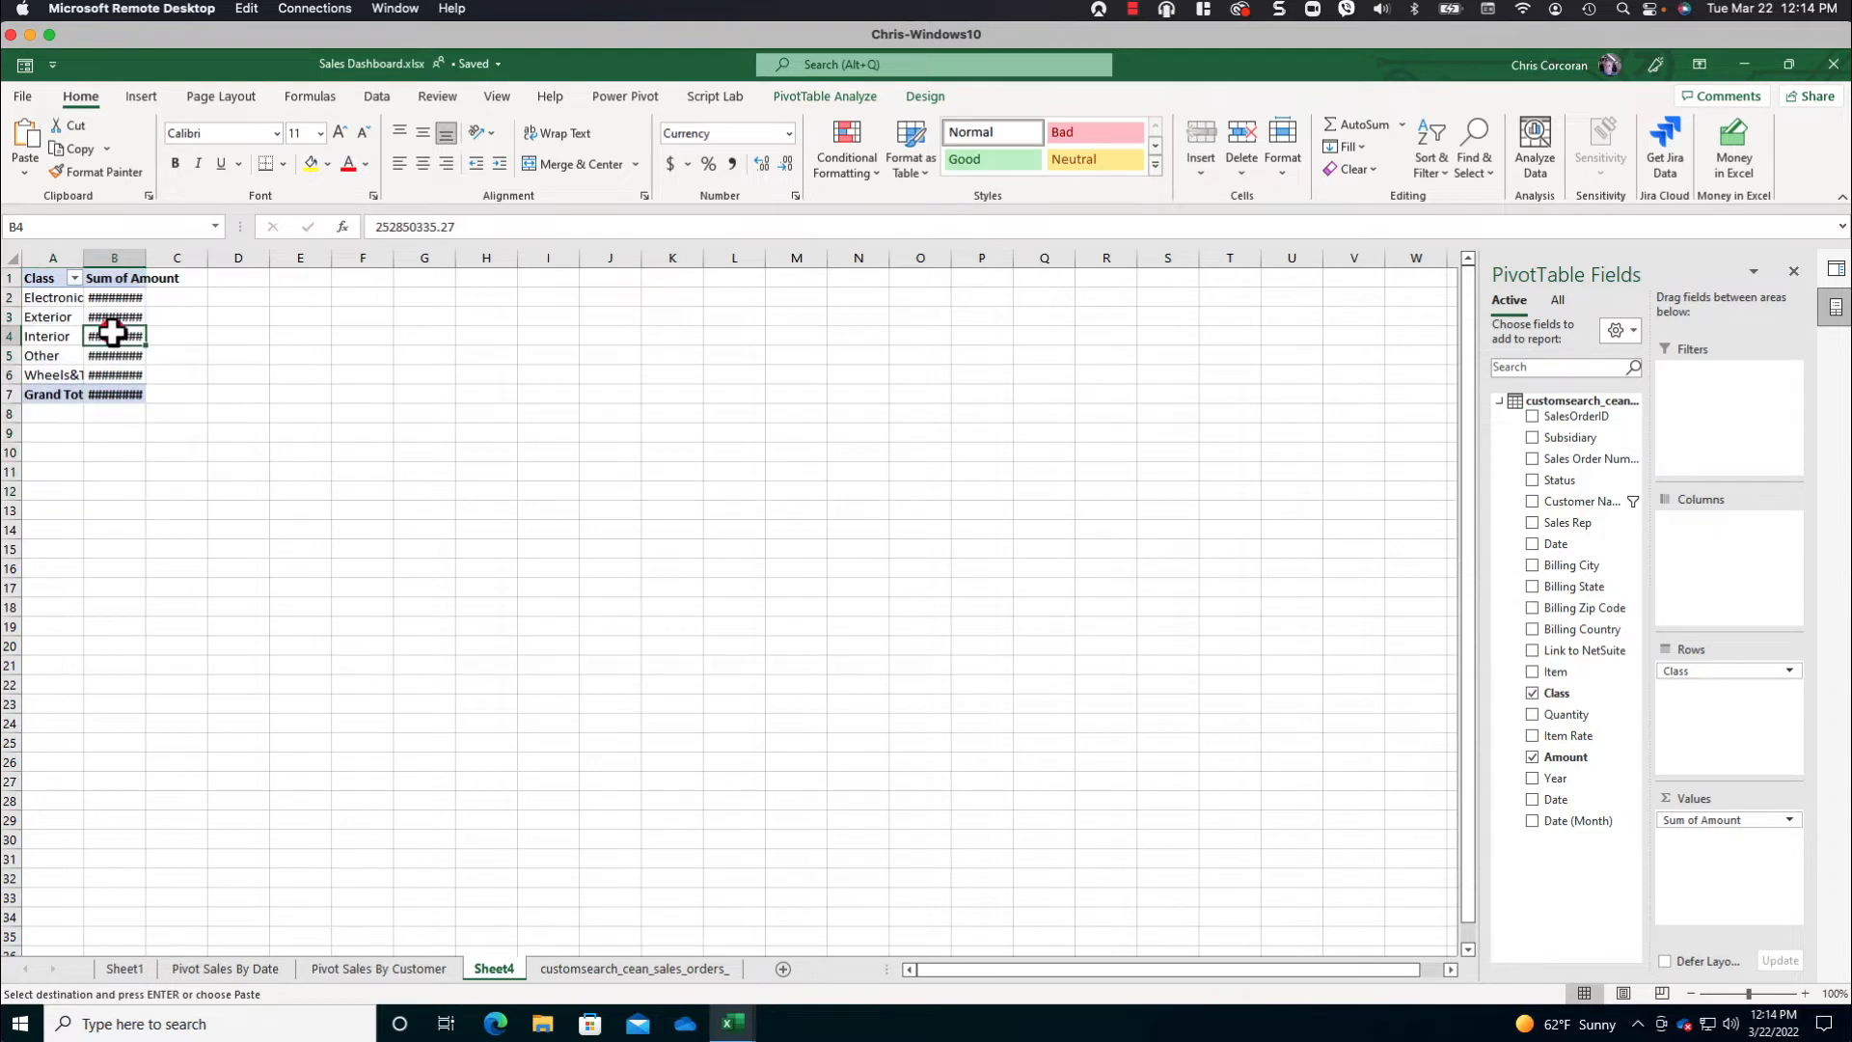
click(9, 256)
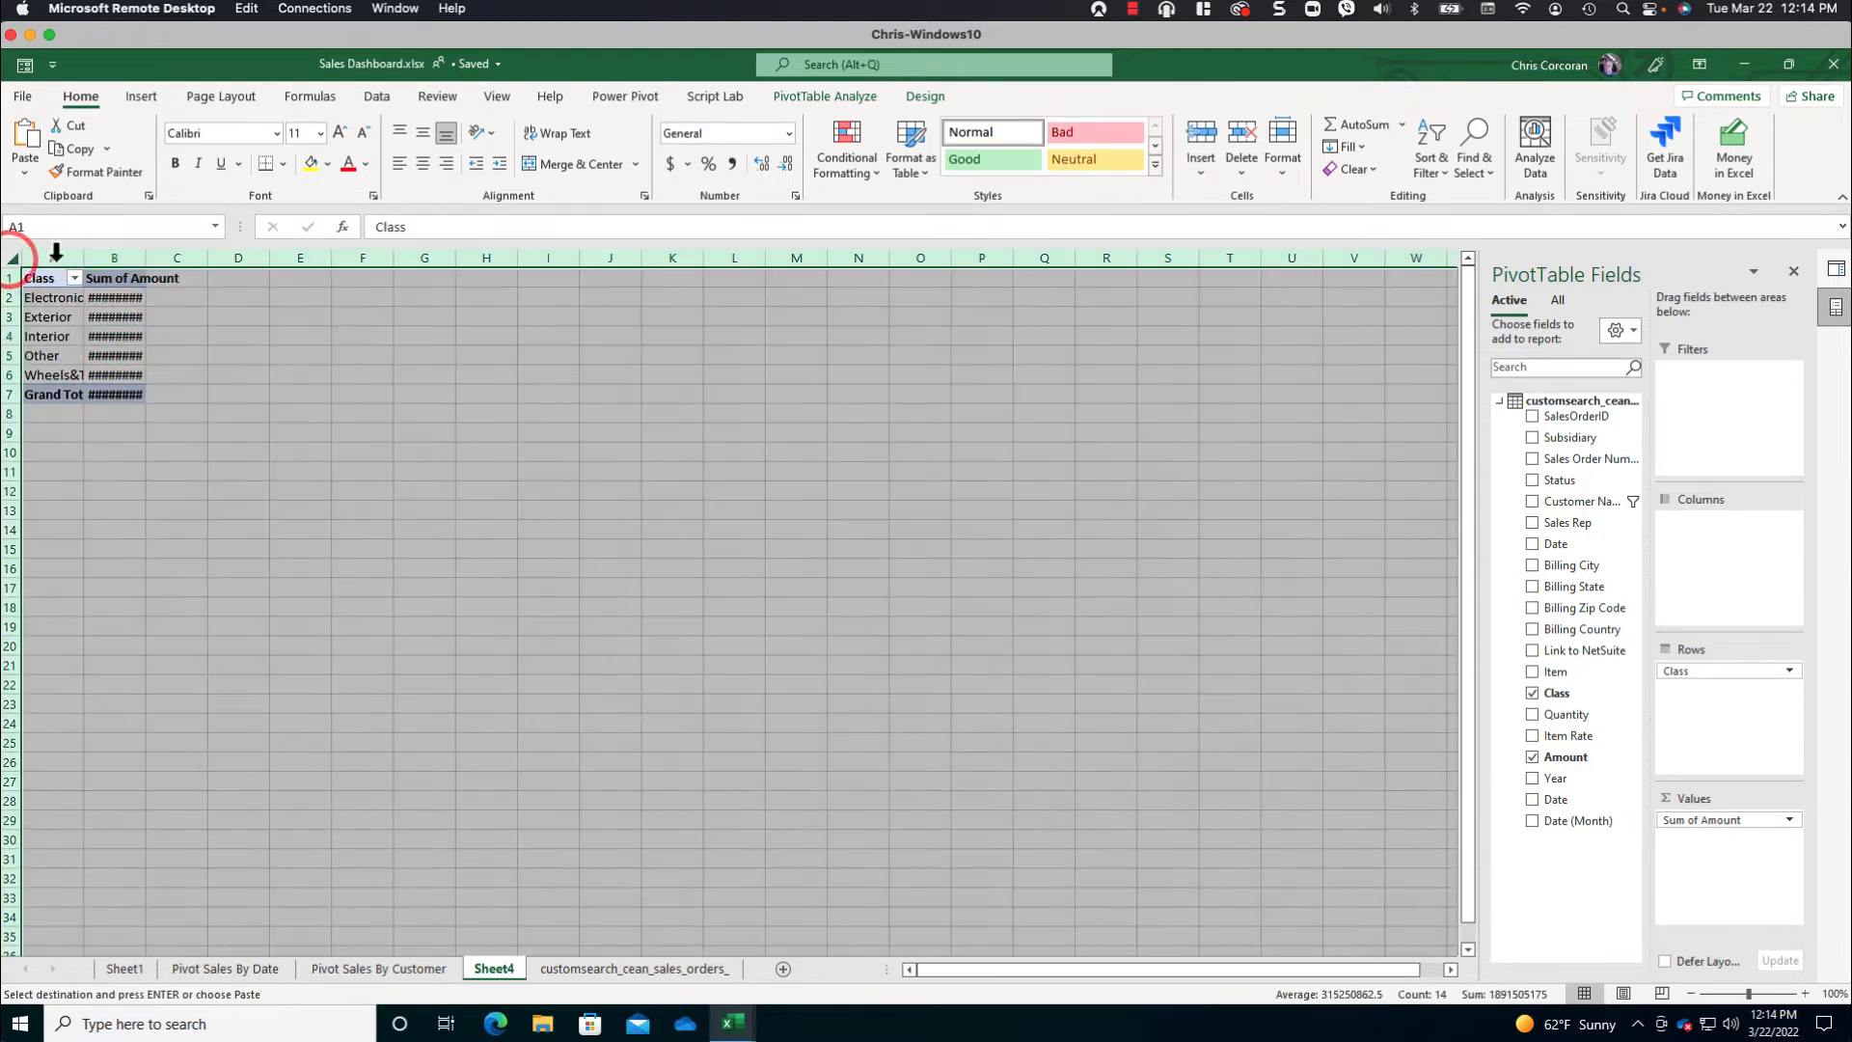
double_click(149, 255)
click(146, 316)
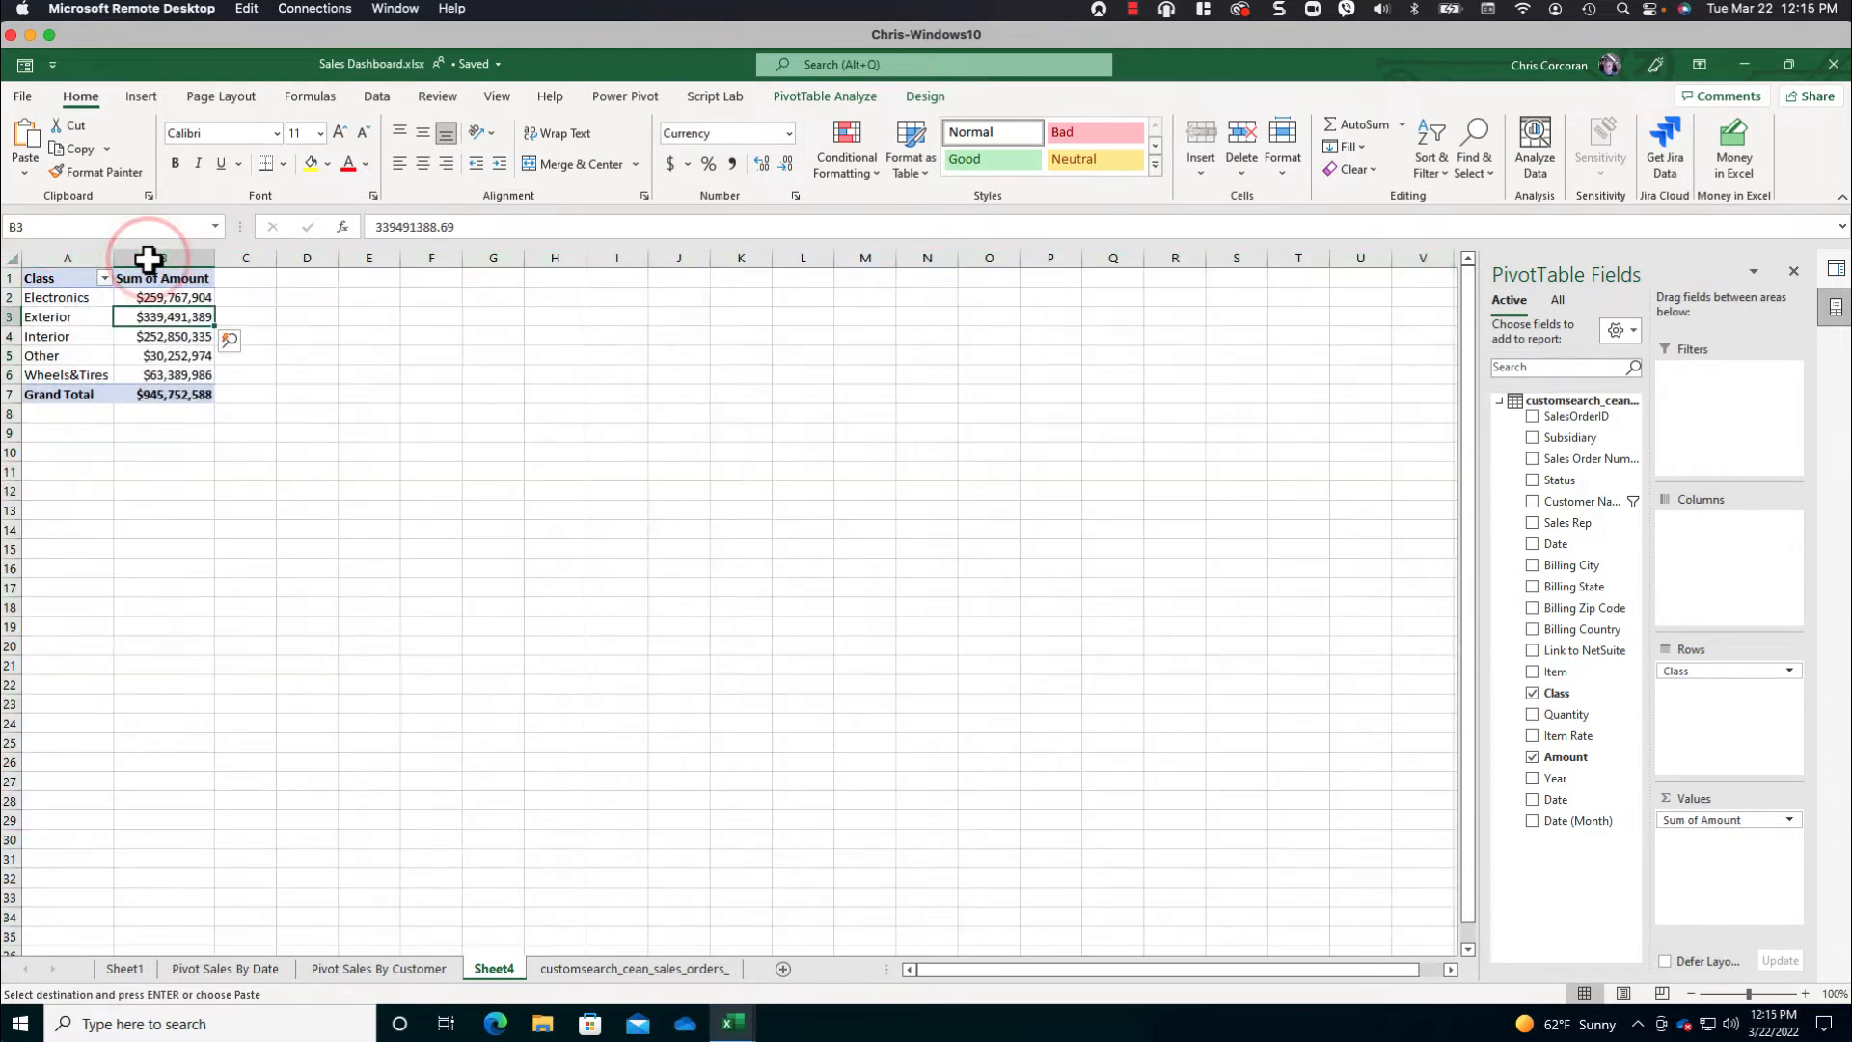
- Insert a PivotChart of class sales from the Dashboard-VerticalBarChart template and place it around rows 8 to 22, columns G to N
click(154, 97)
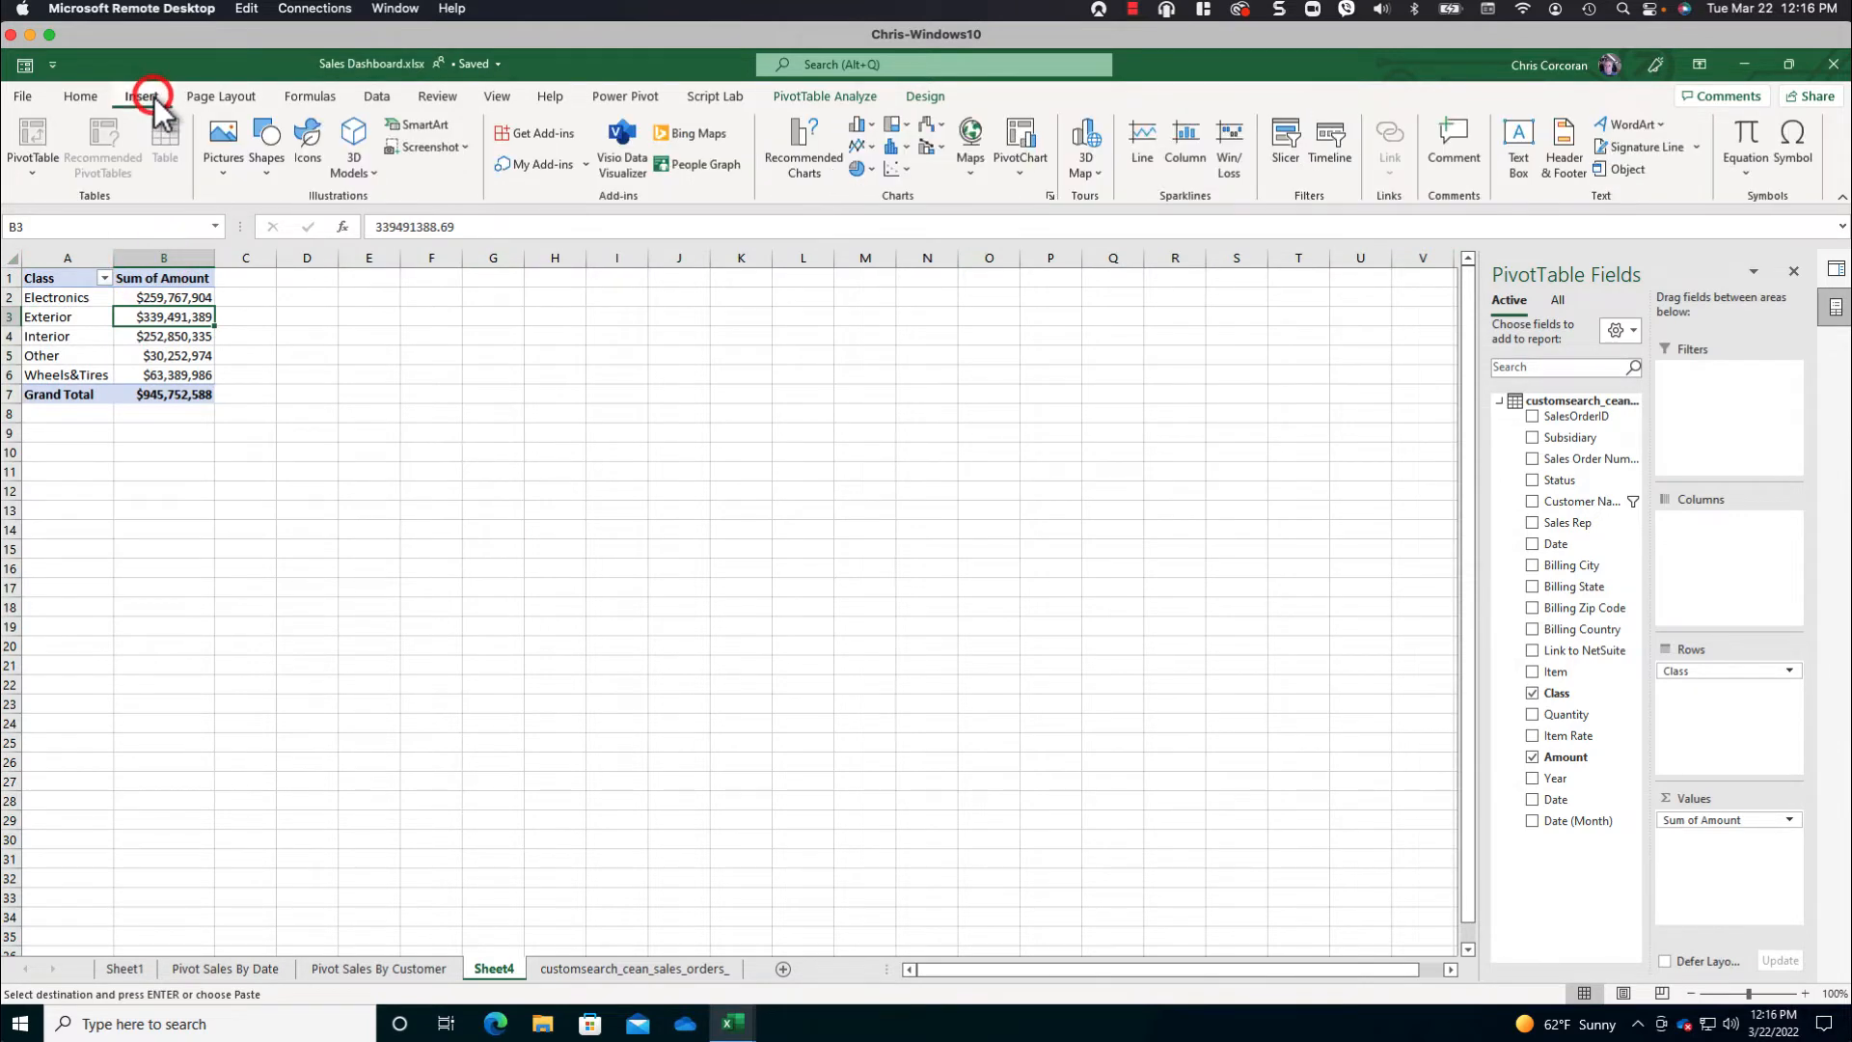
click(873, 125)
click(909, 521)
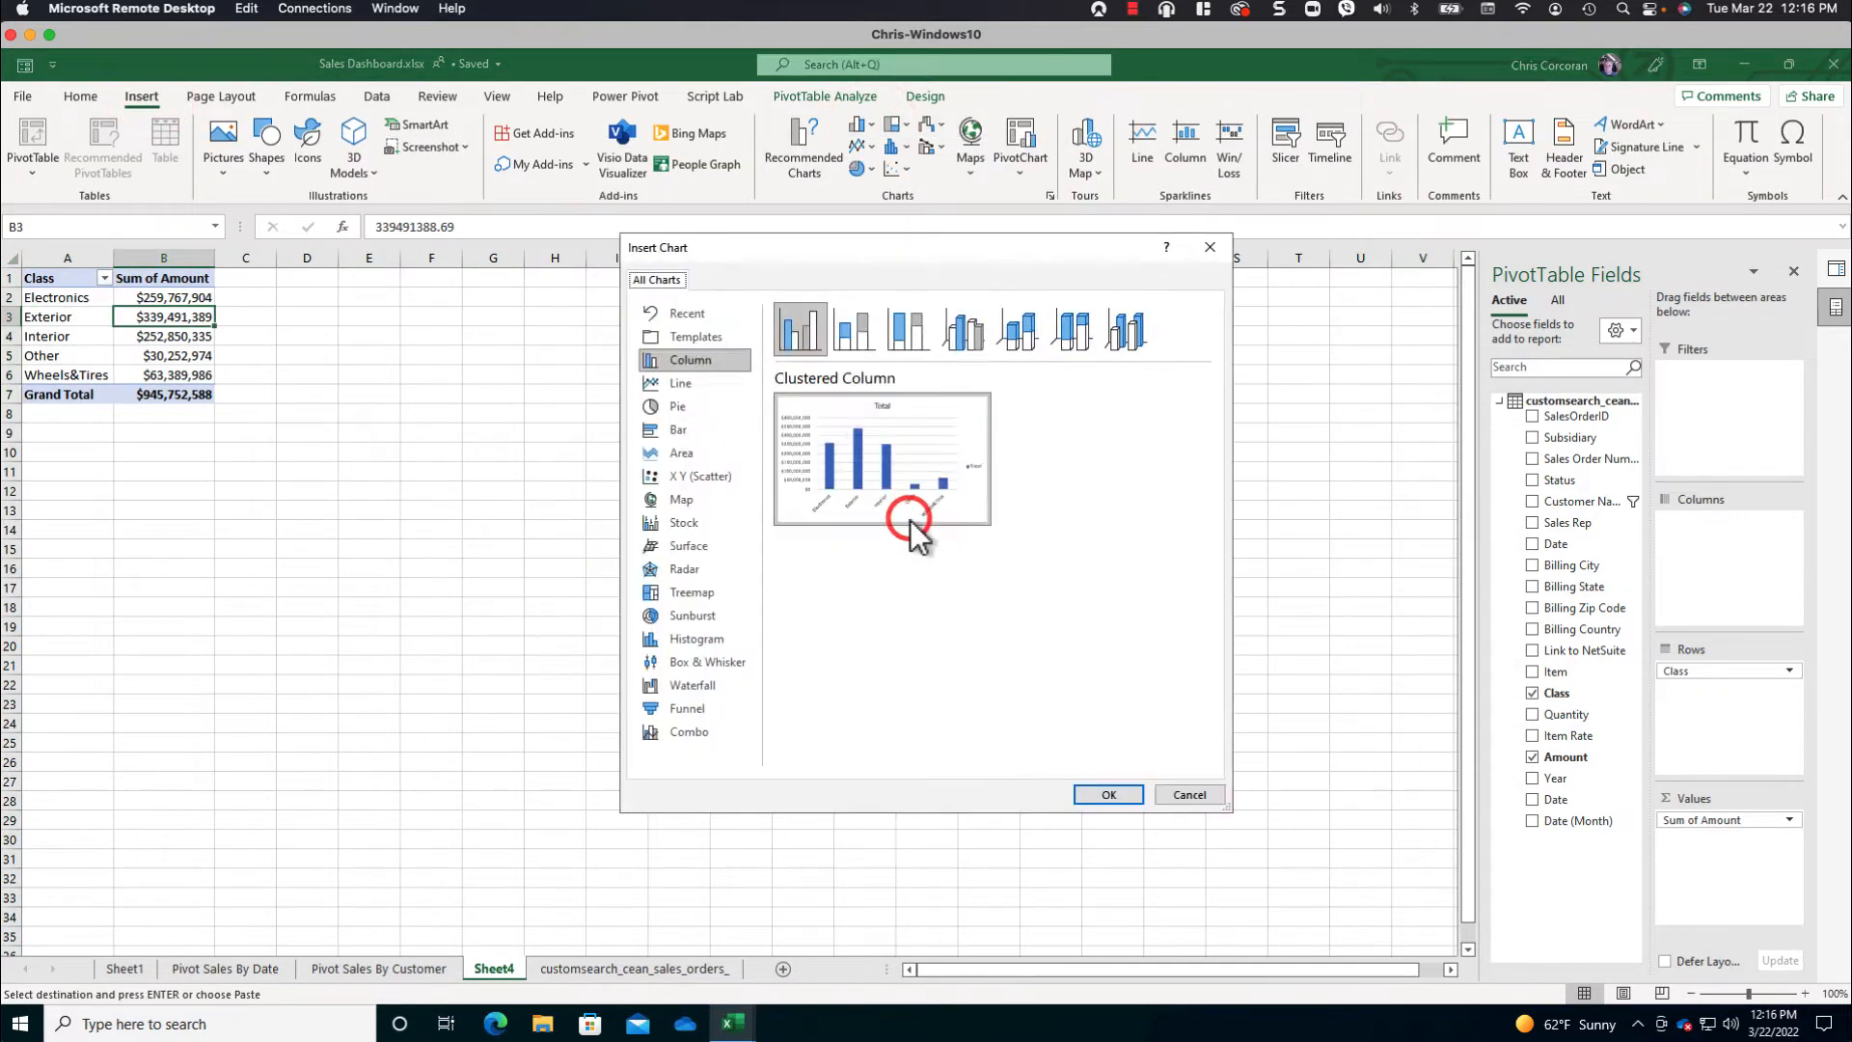
click(698, 335)
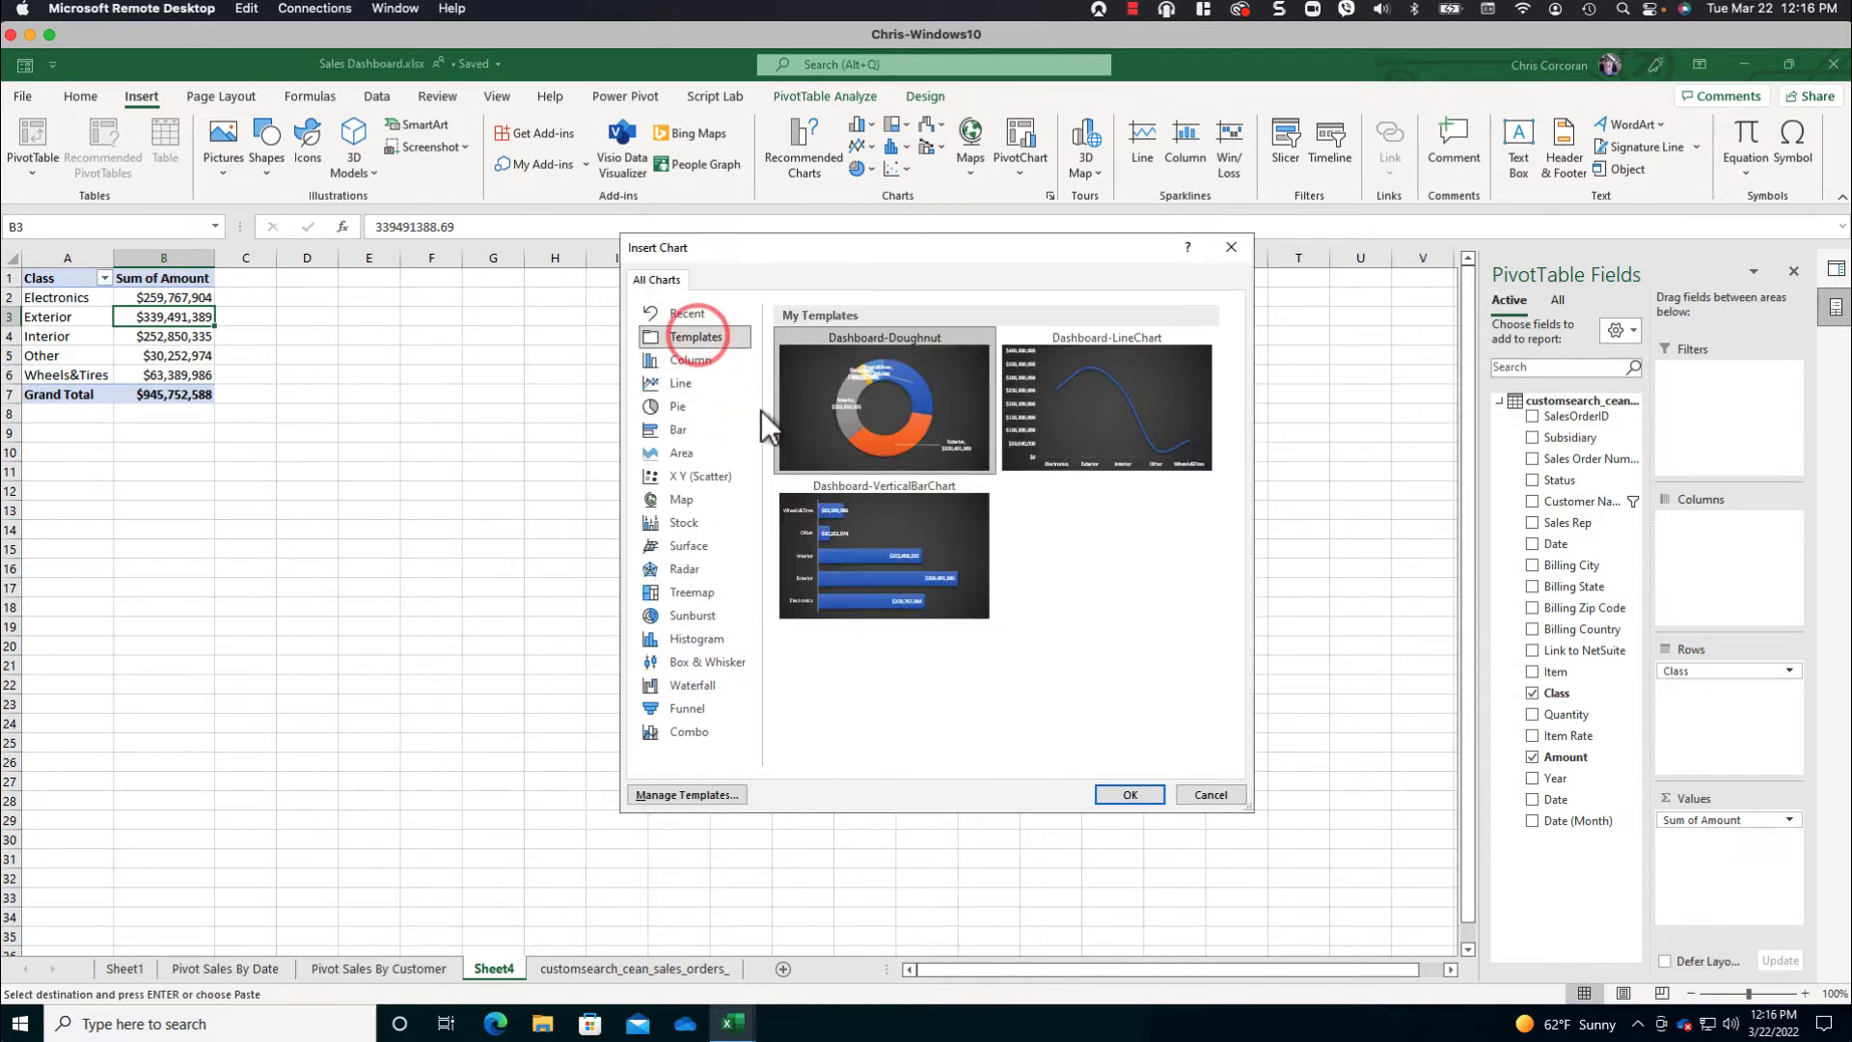
click(854, 519)
click(1130, 792)
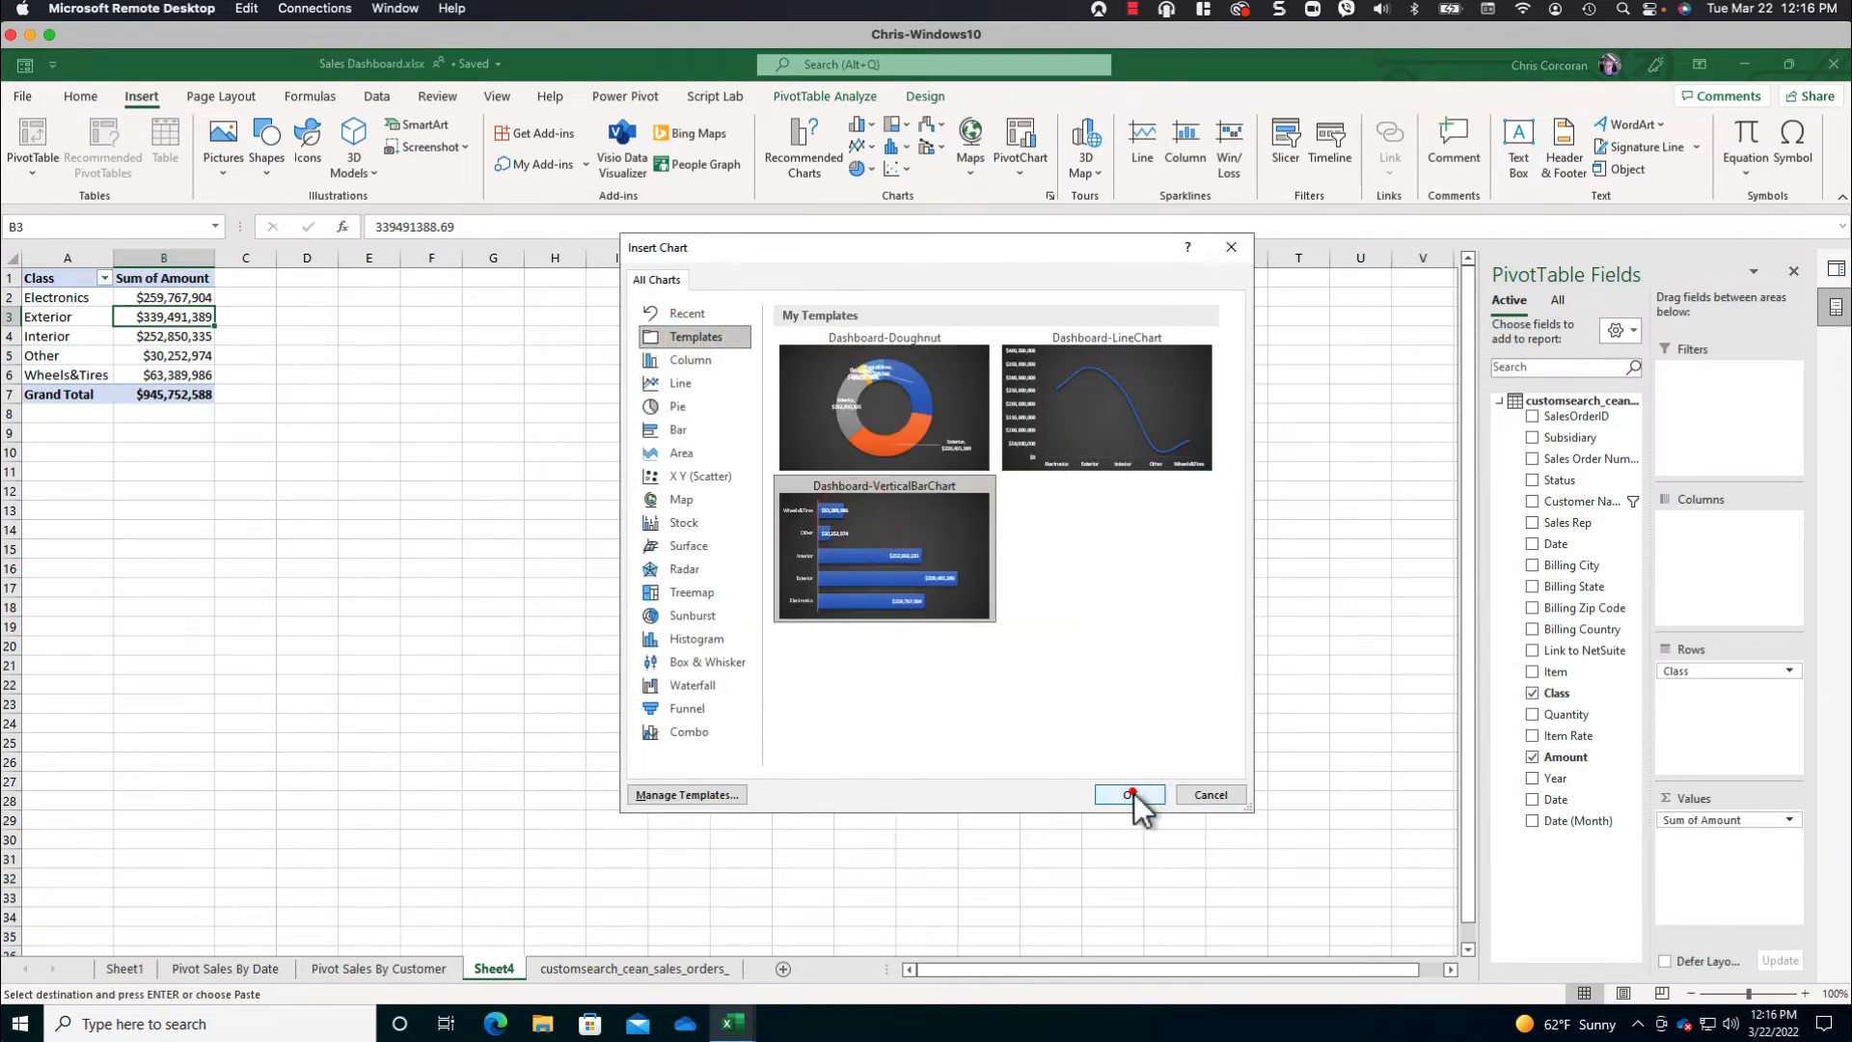
drag(638, 475, 635, 420)
- Sort the classes by Sum of Amount from smallest to largest
right_click(177, 299)
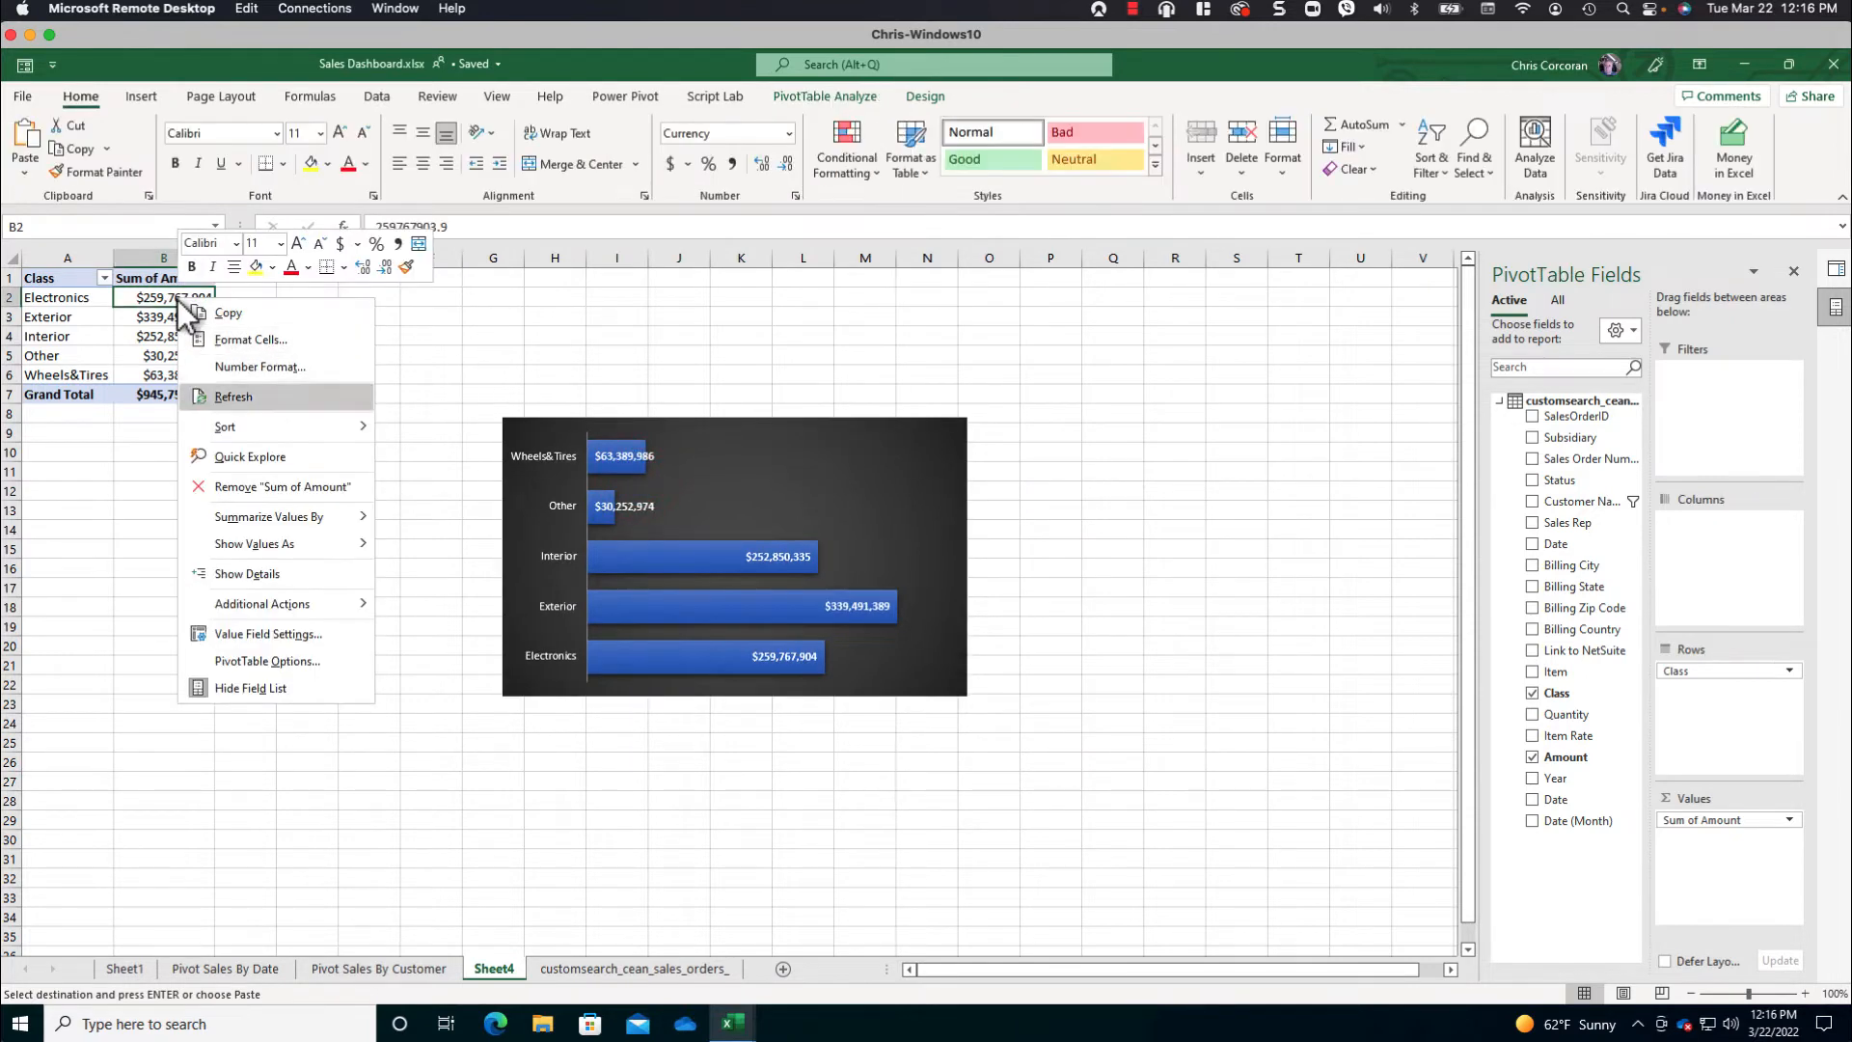
mouse_move(225, 426)
click(450, 431)
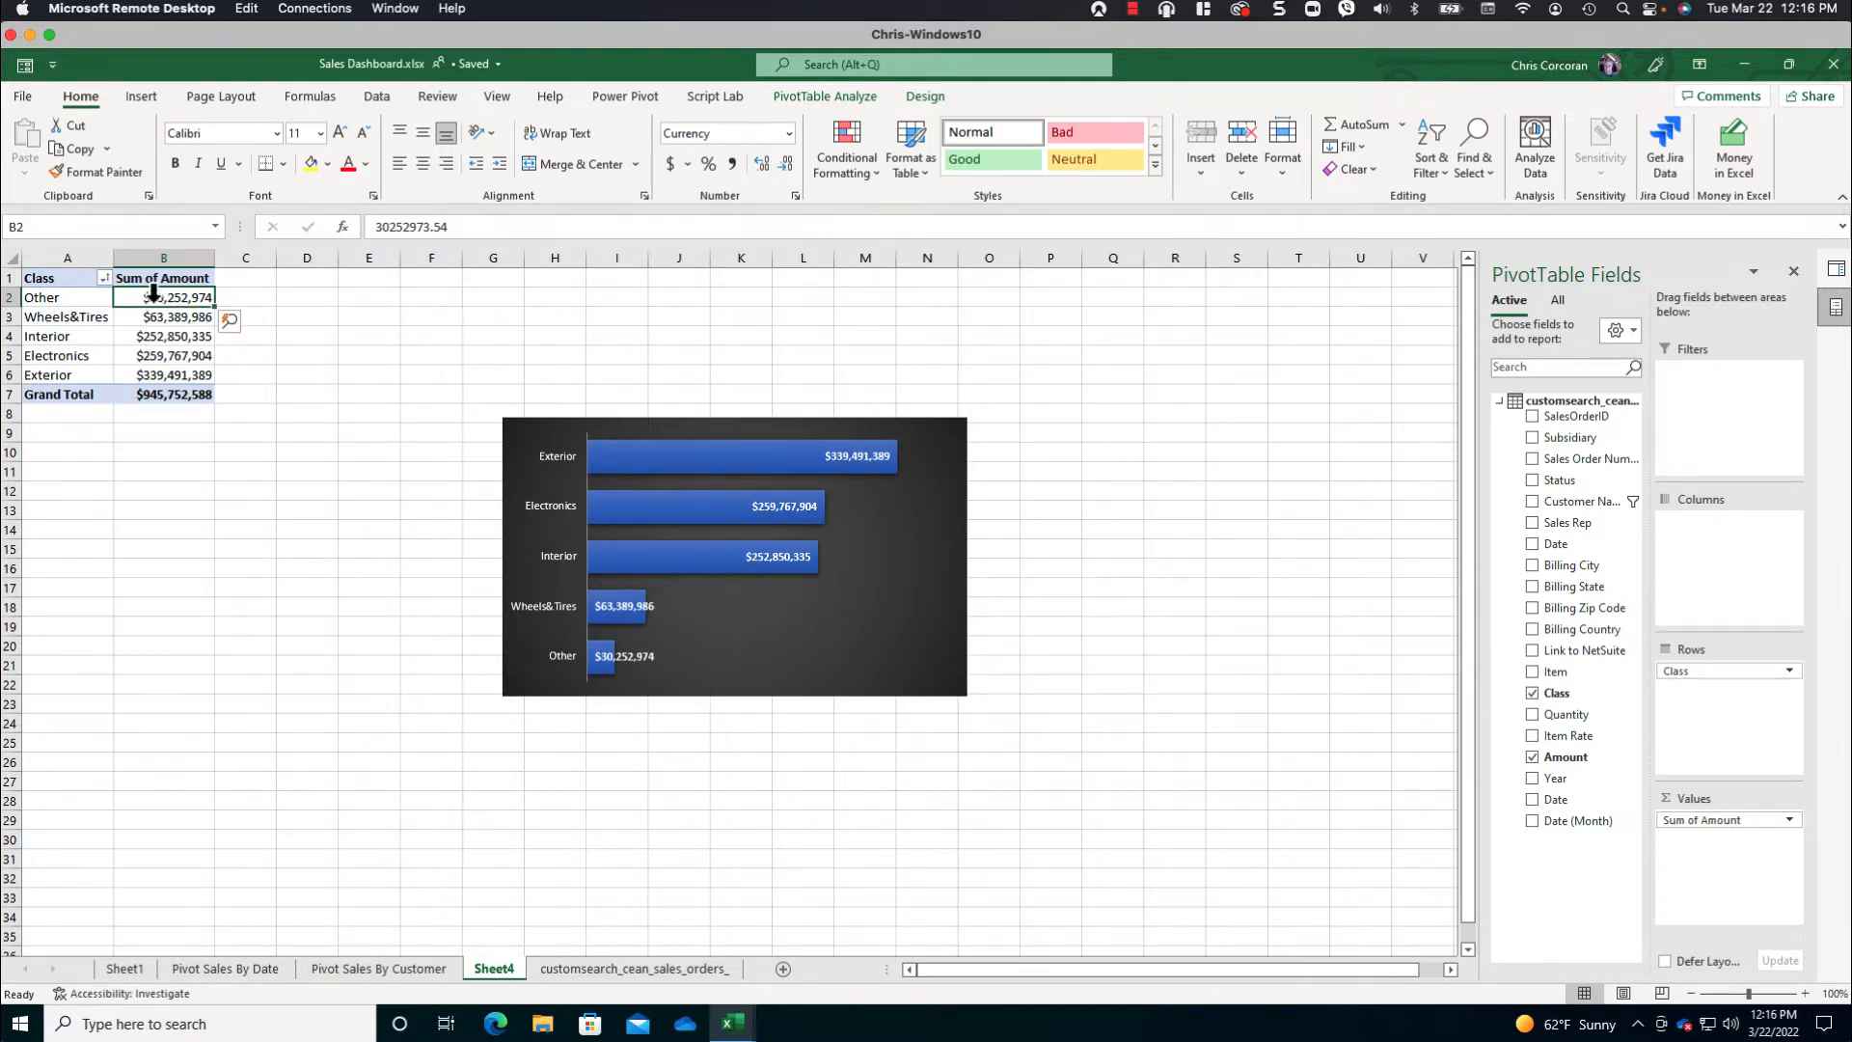
- Name the class PivotTable PivotSalesByClass and move its chart closer to the table, starting around cell F4
click(801, 96)
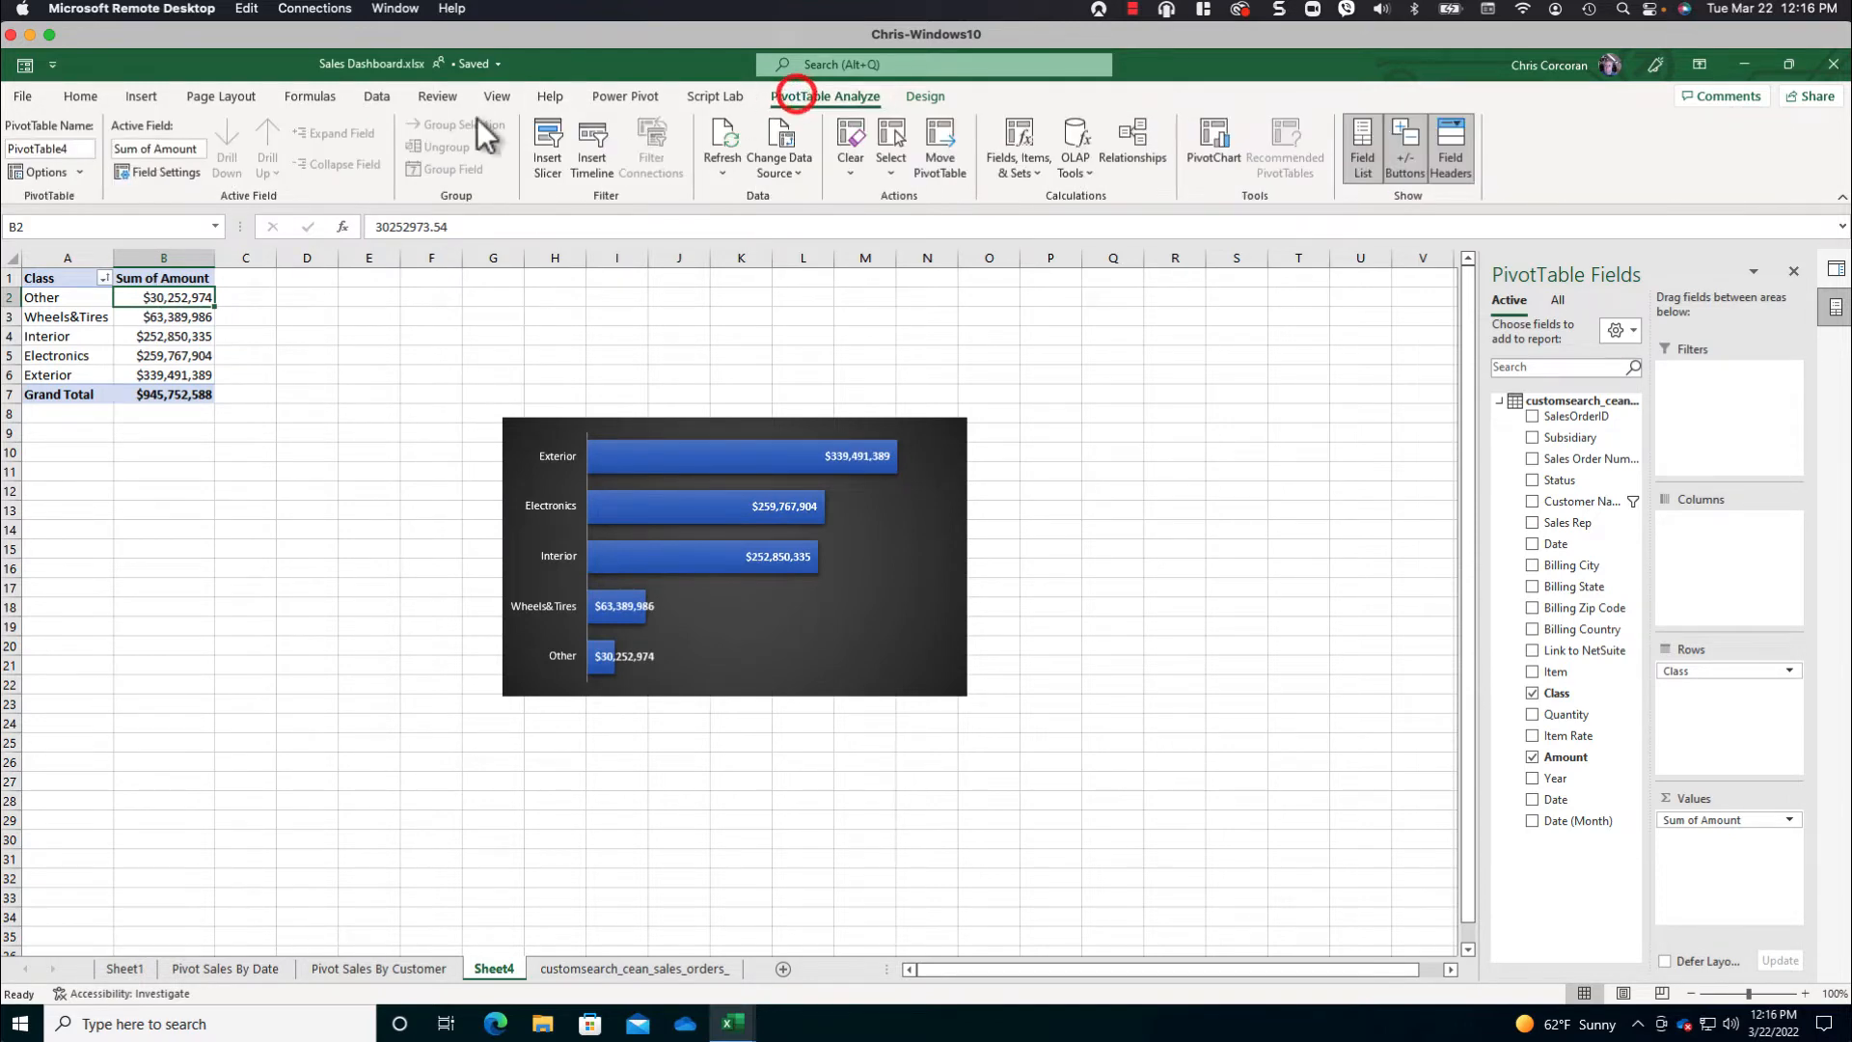
click(63, 147)
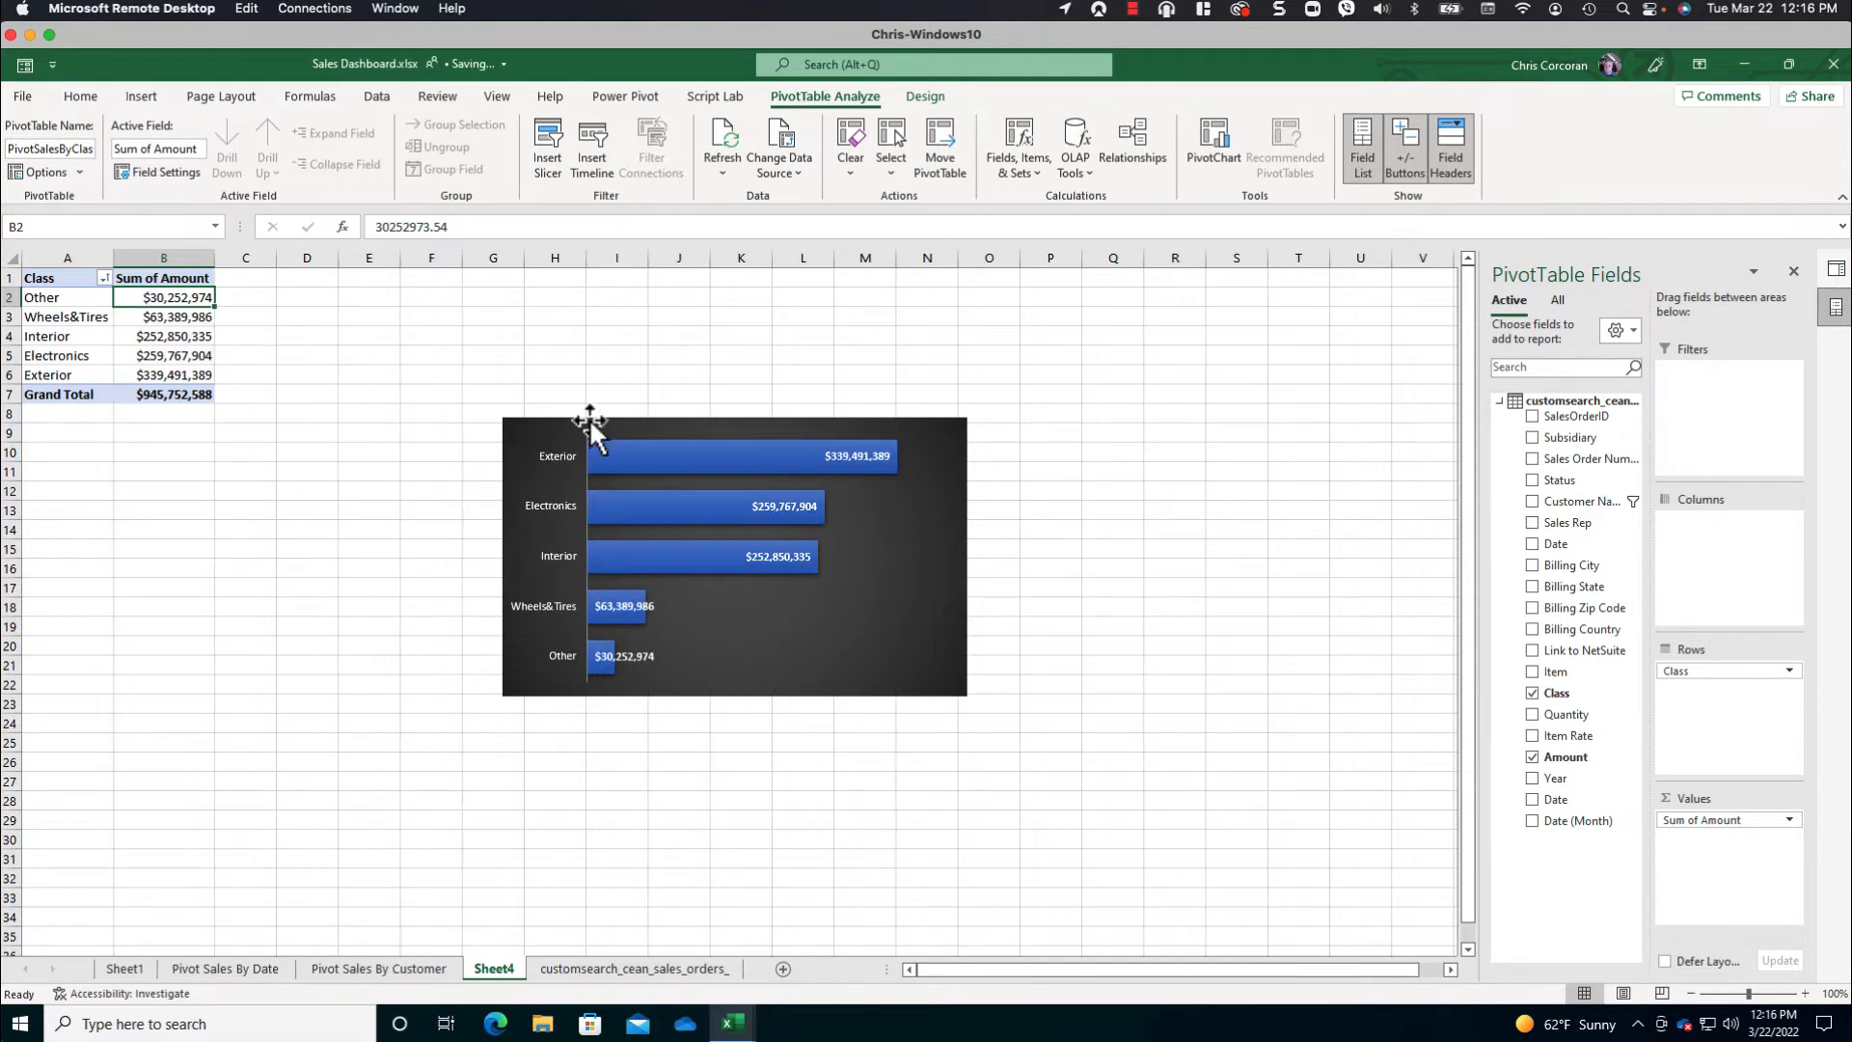
drag(599, 421, 529, 347)
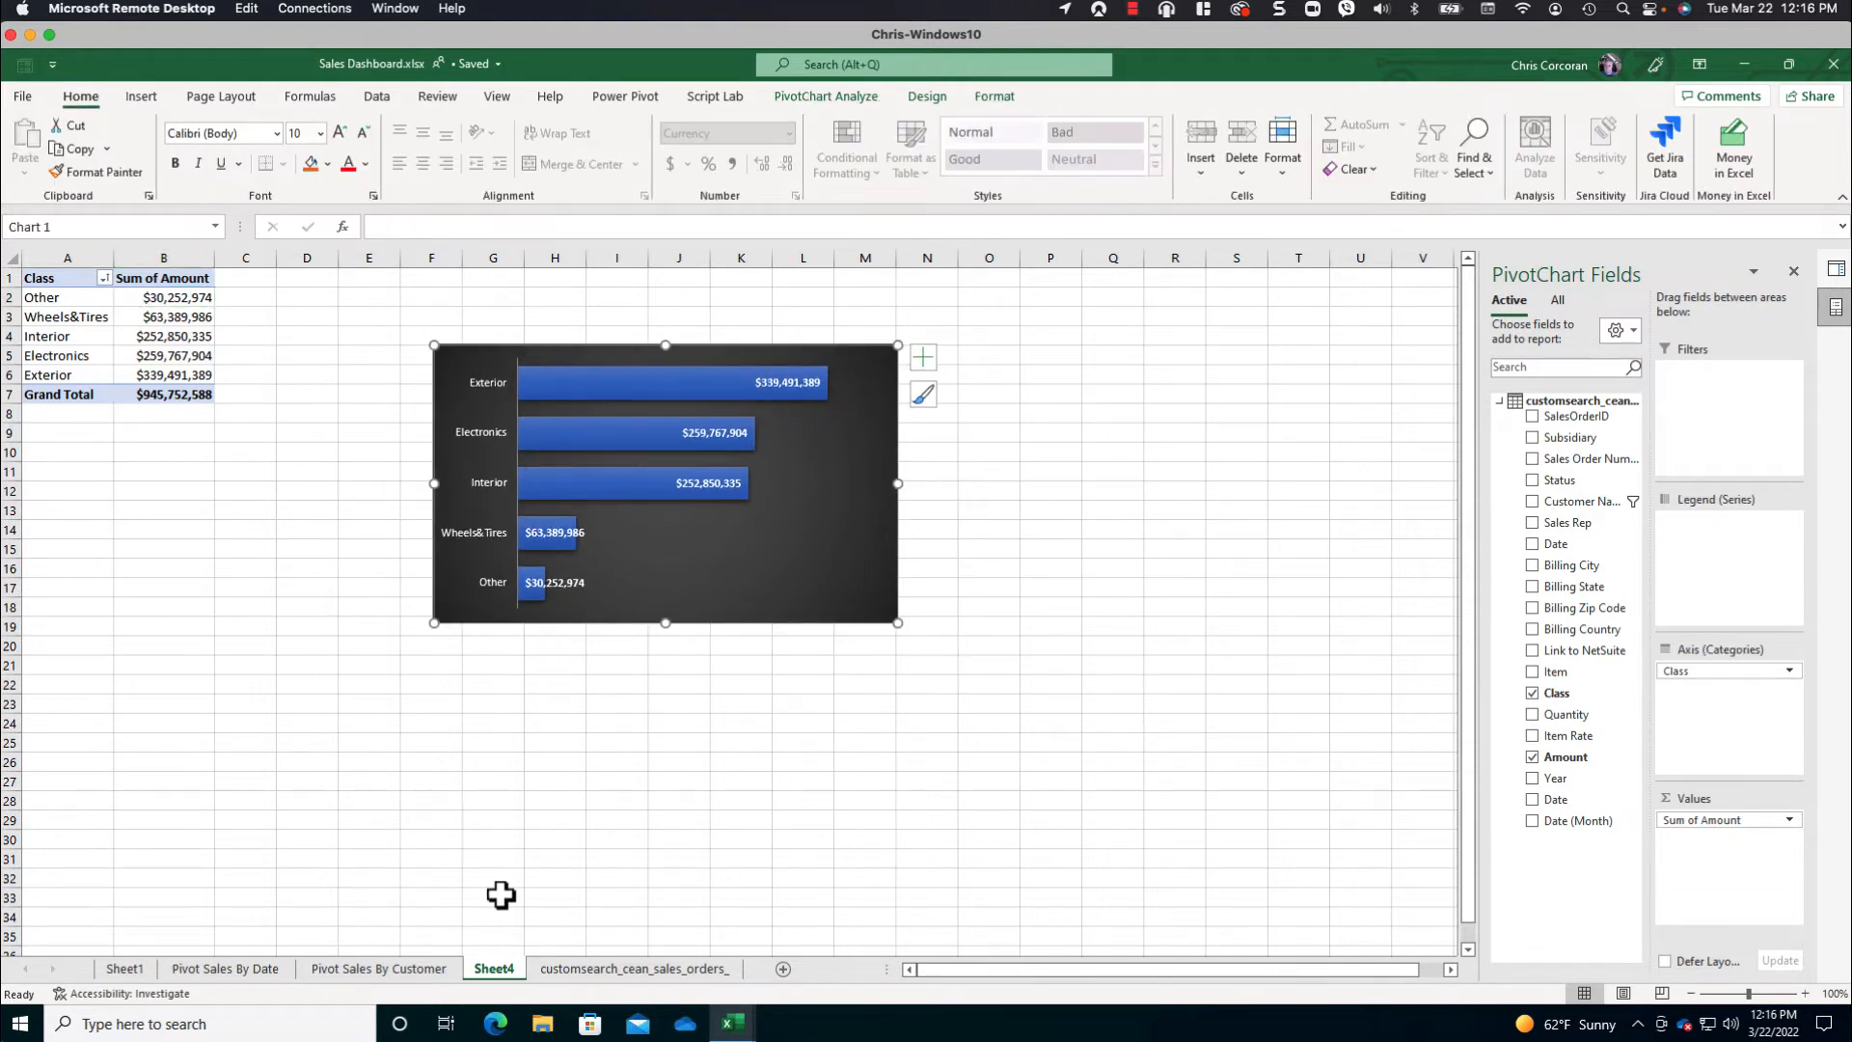
- Rename Sheet4 as Pivot Sales By Class
double_click(497, 968)
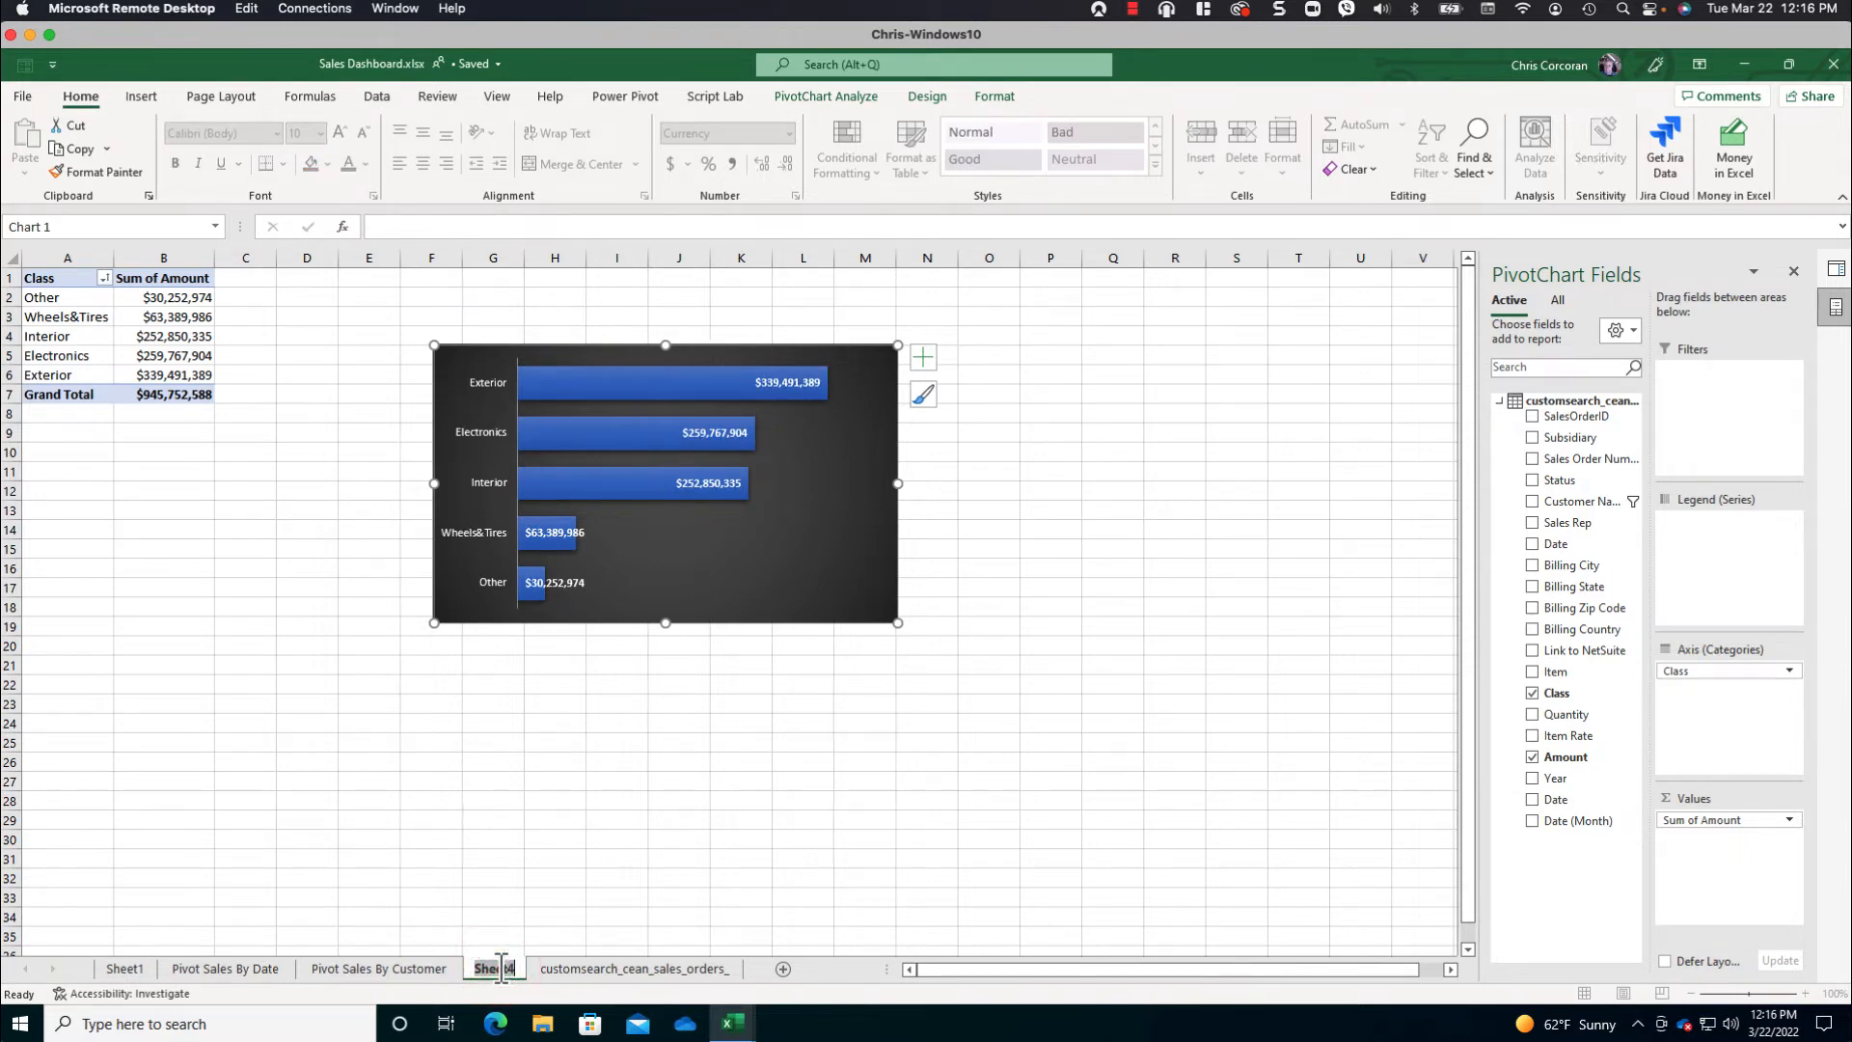
text(Pivot Sales By Class)
key(Return)
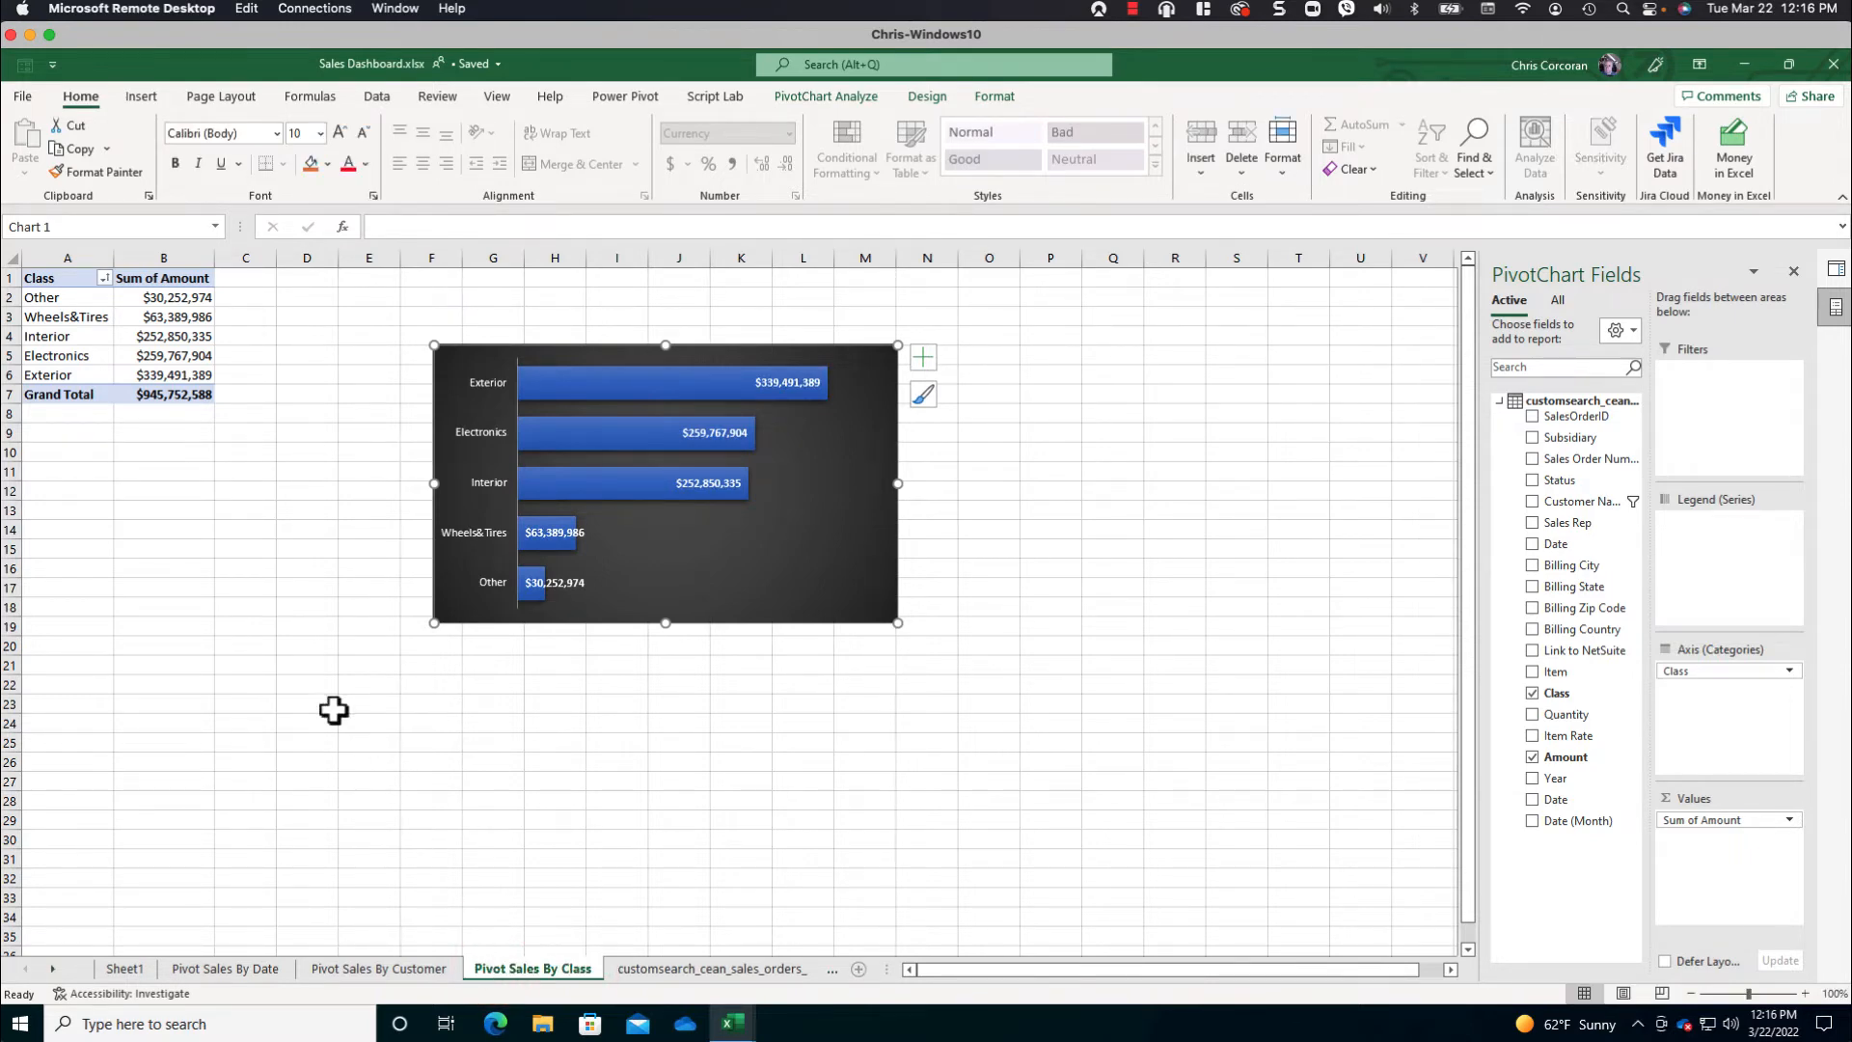
- Copy the class PivotTable onto a new sheet at cell A1 and autofit that sheet's column widths
drag(58, 279, 171, 398)
key(ctrl+c)
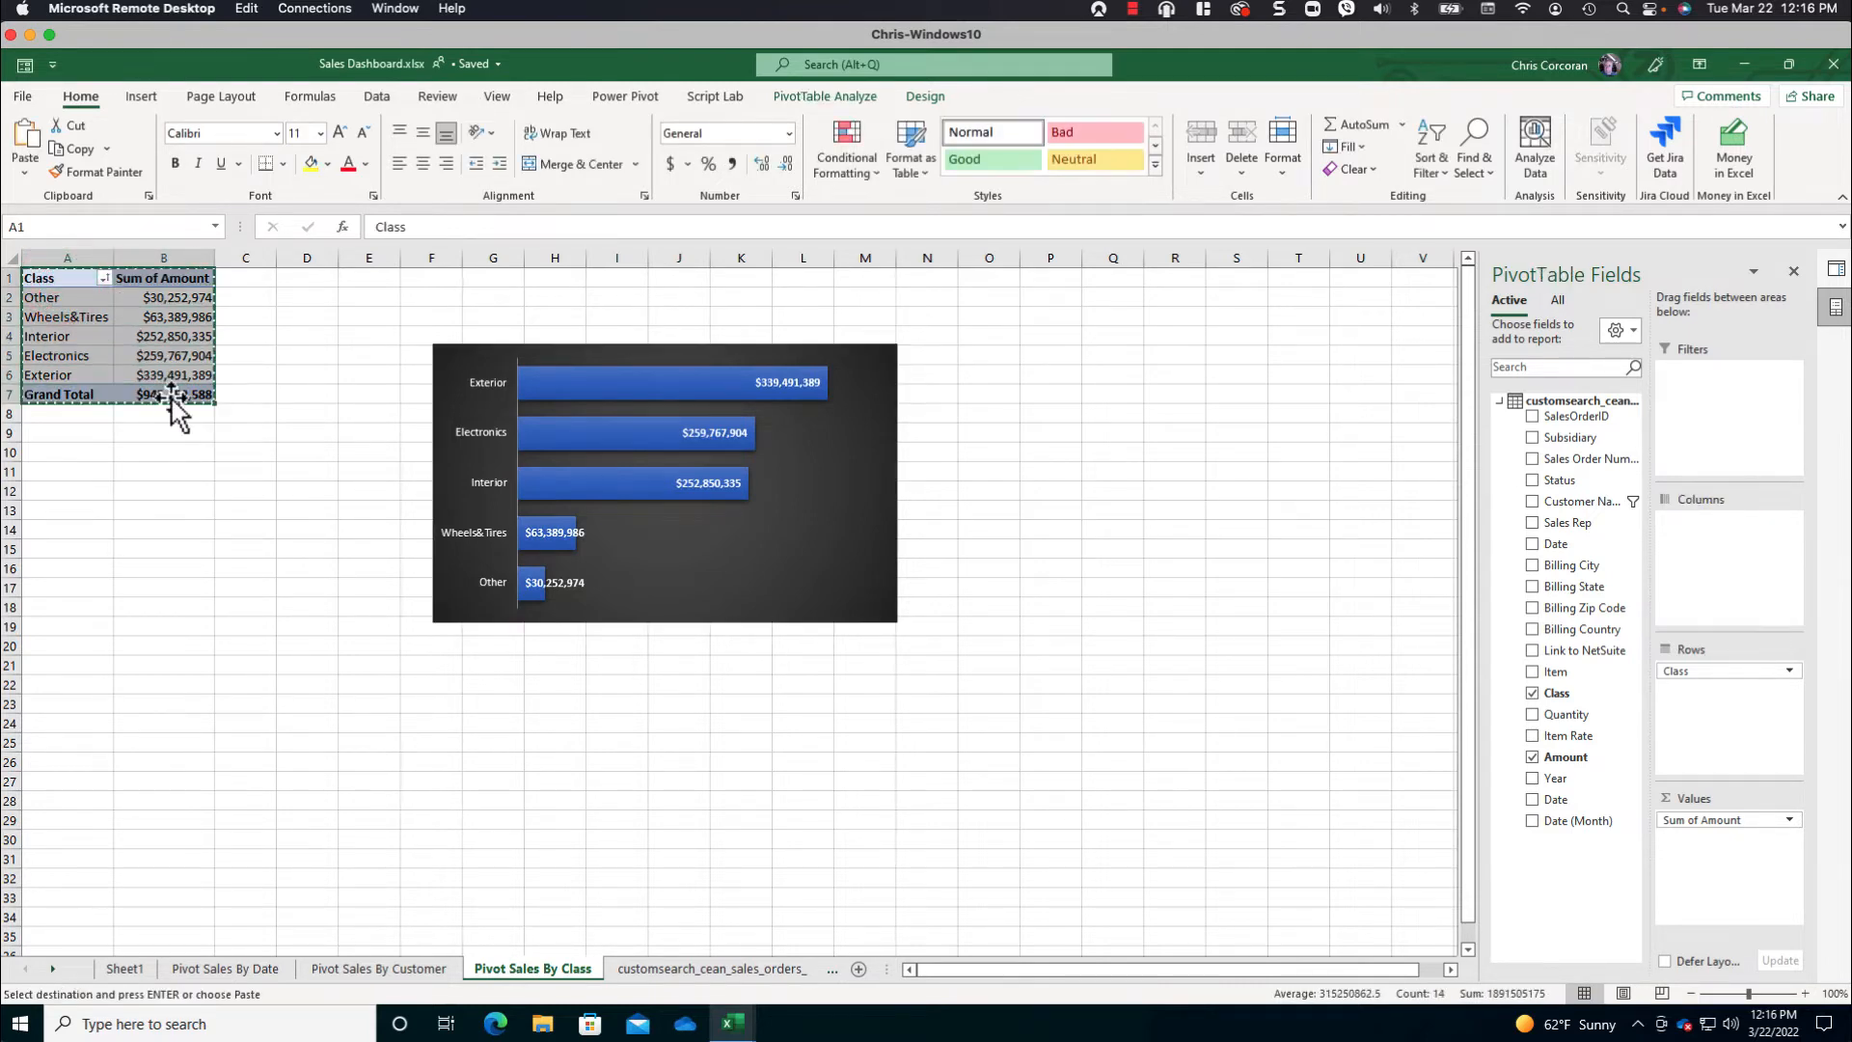
click(860, 969)
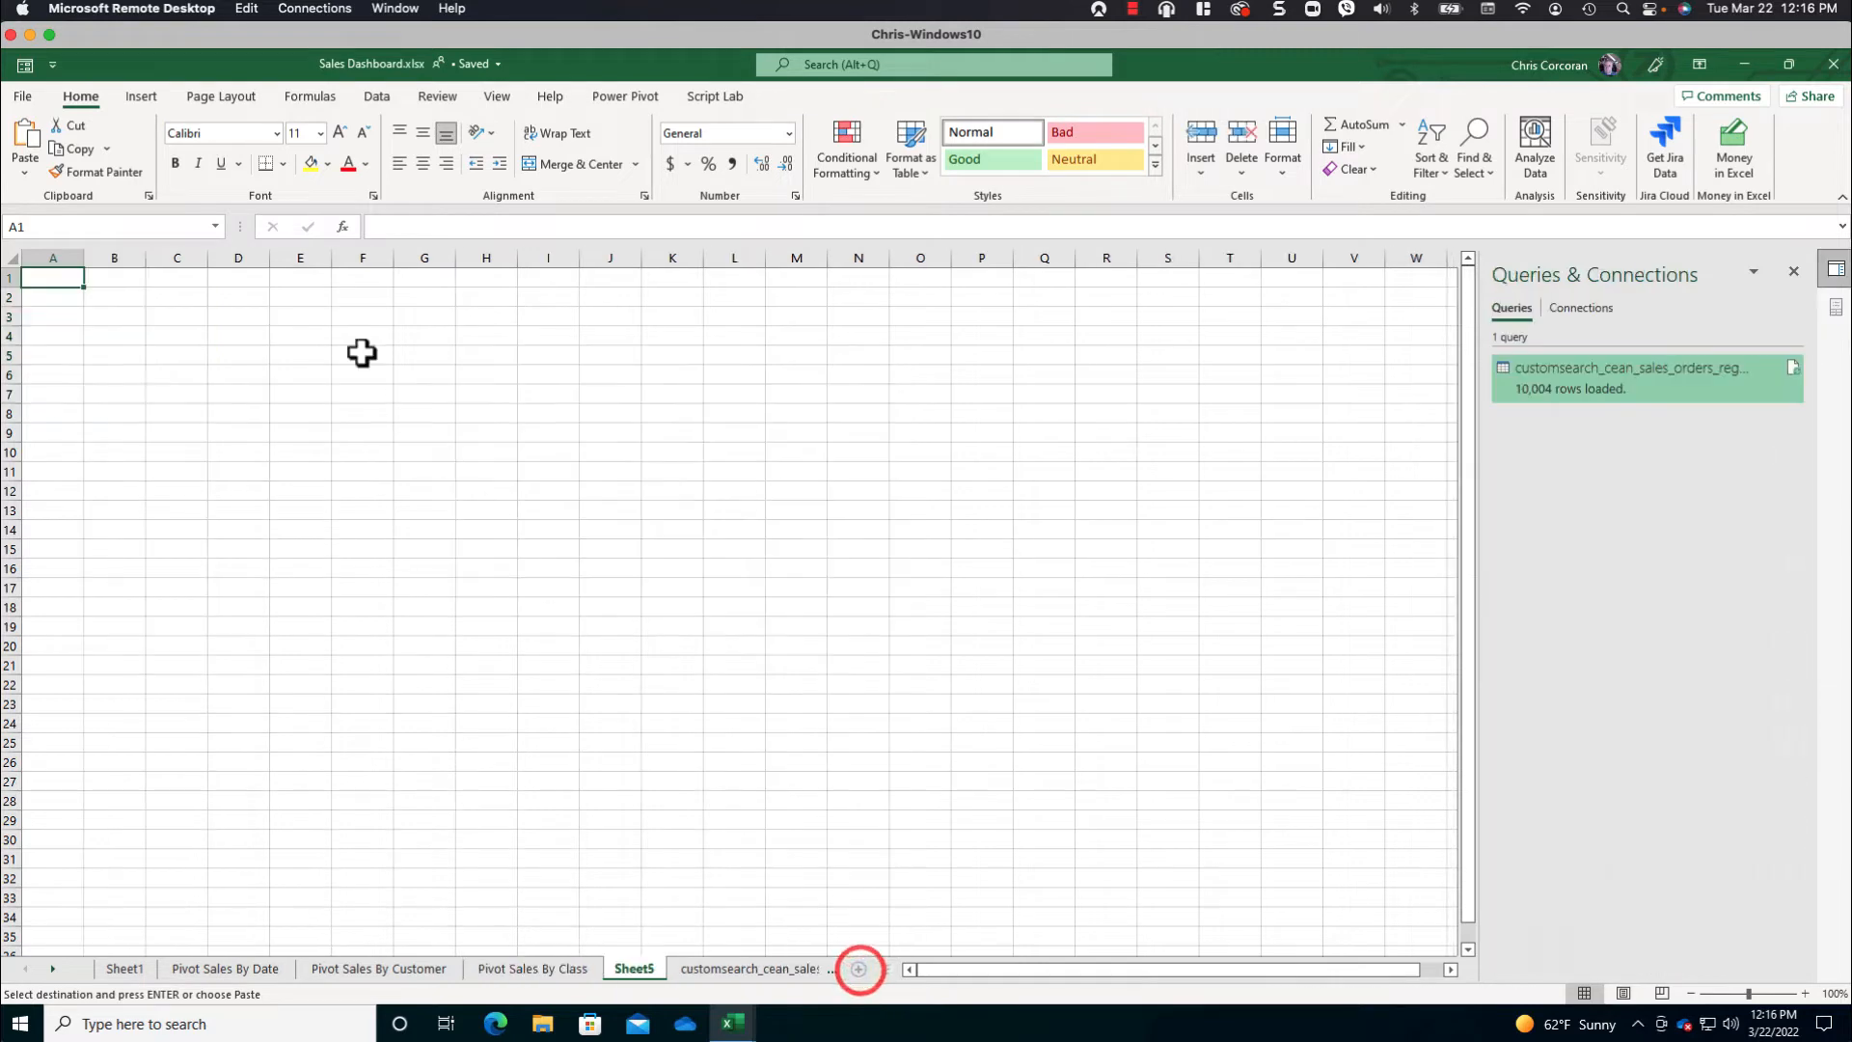
key(ctrl+v)
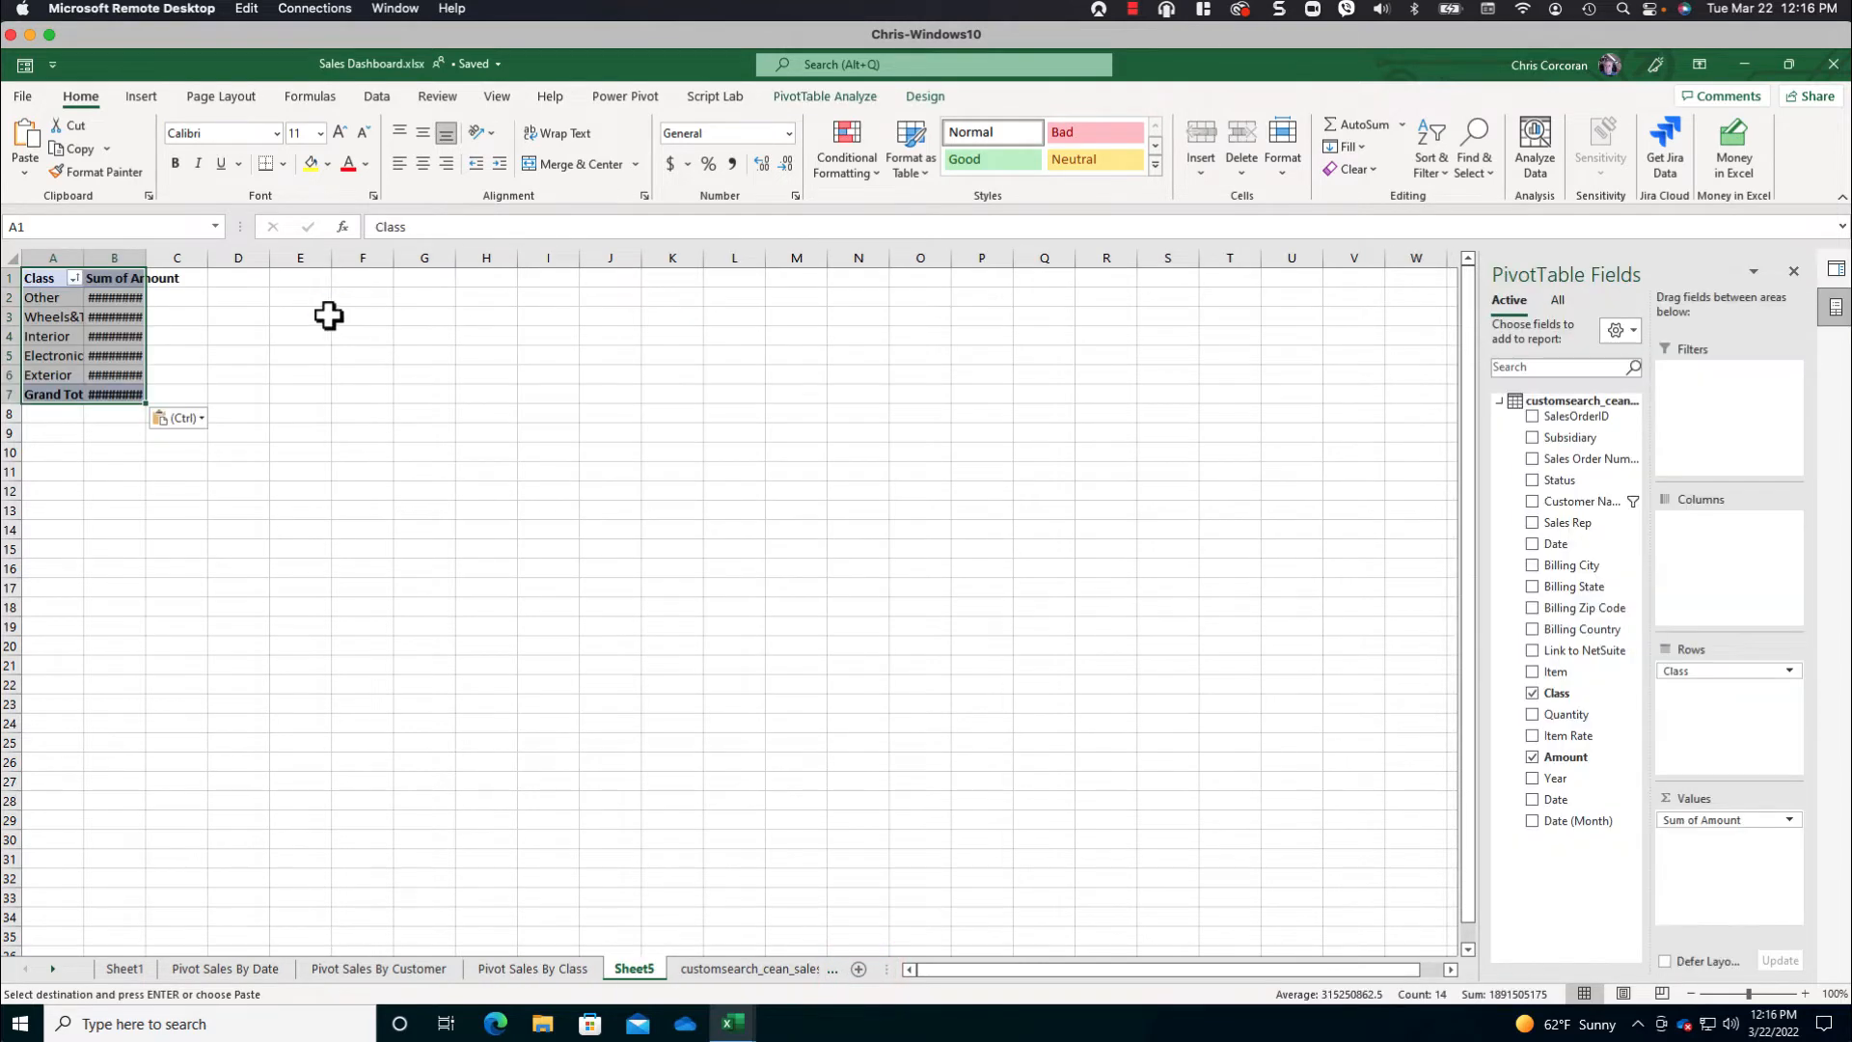
click(14, 257)
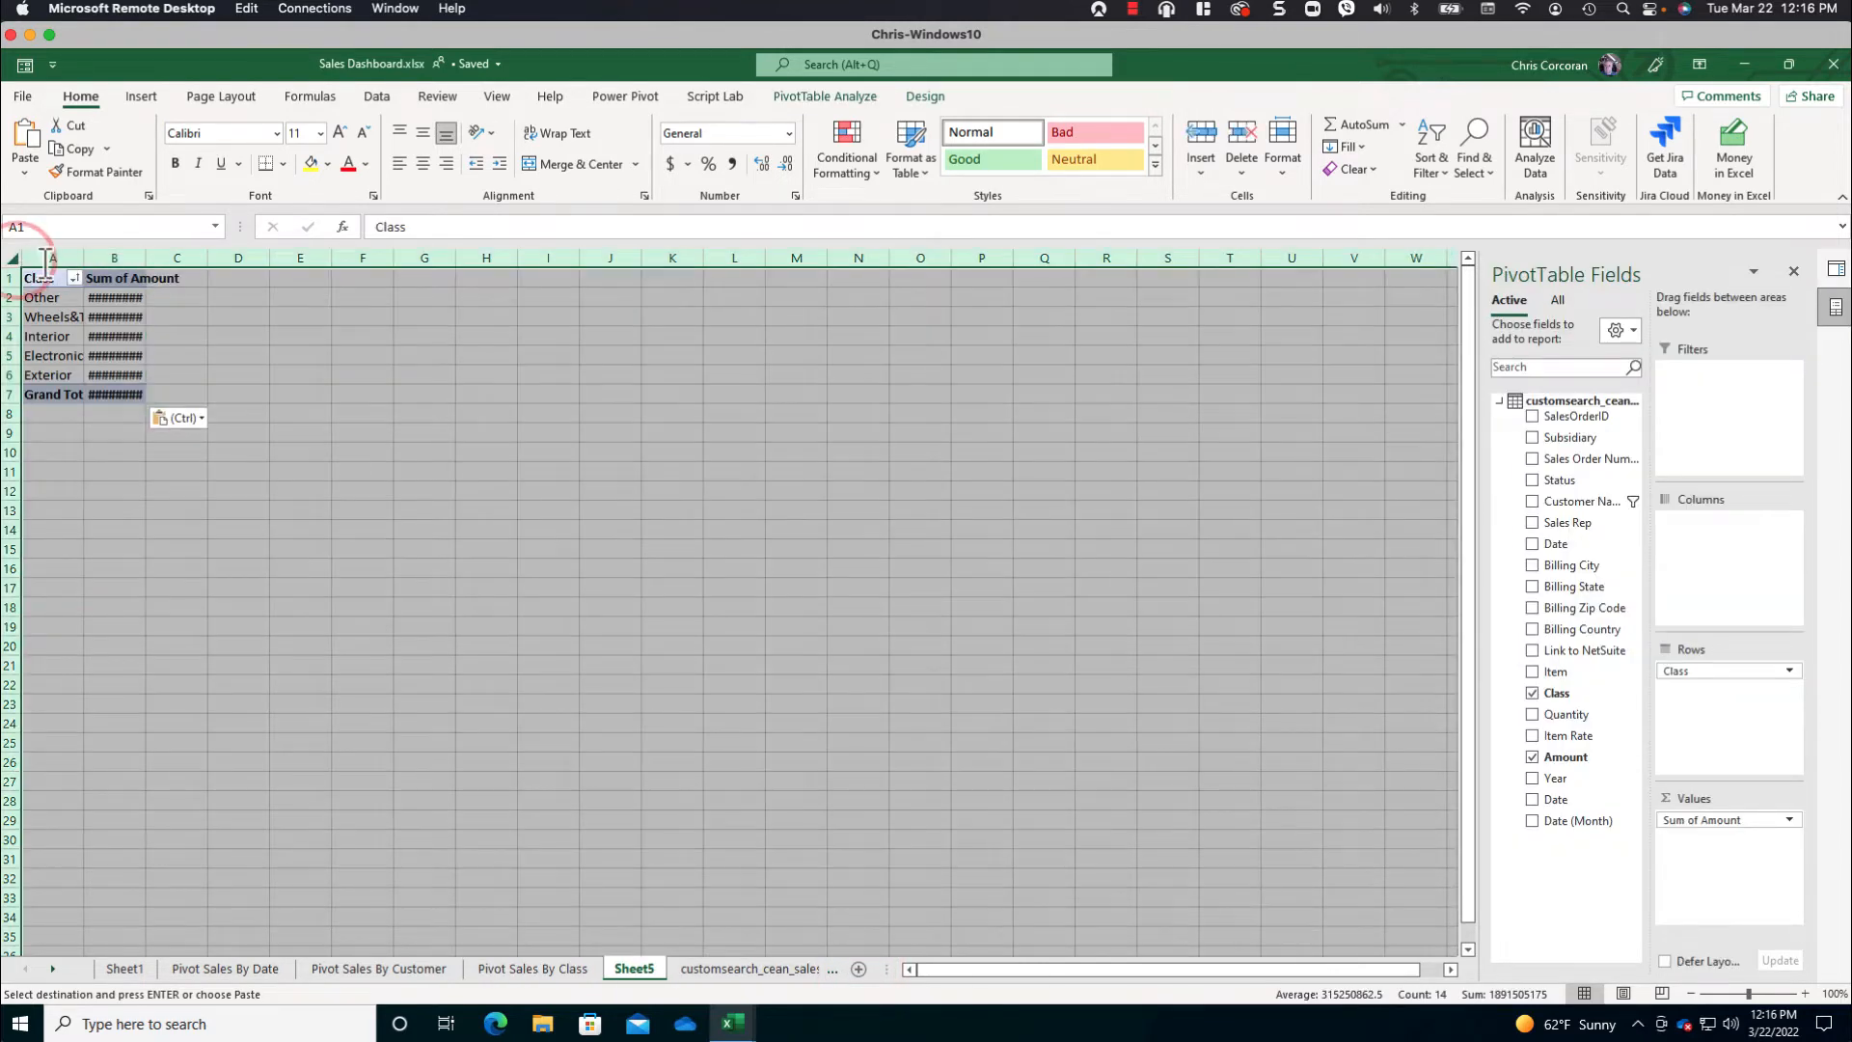
double_click(147, 258)
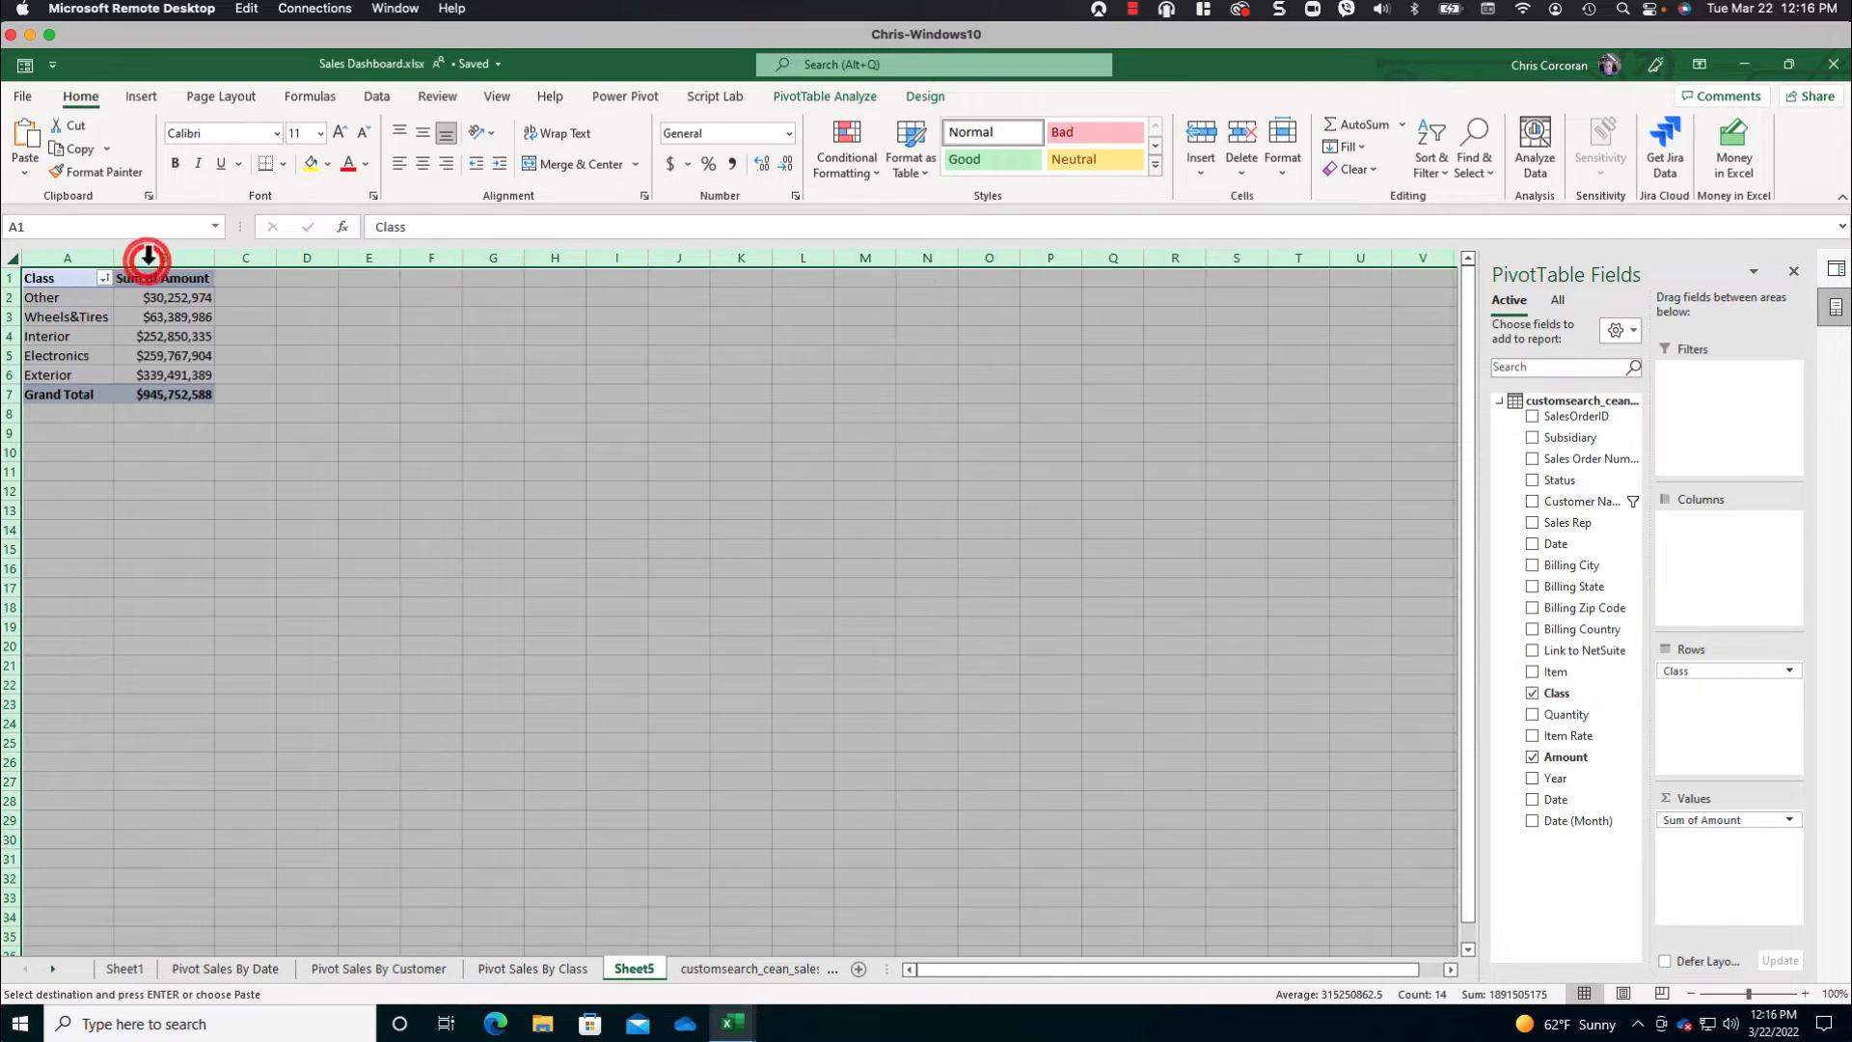
- Replace Class with Subsidiary in the rows of the copied PivotTable on Sheet5
click(185, 297)
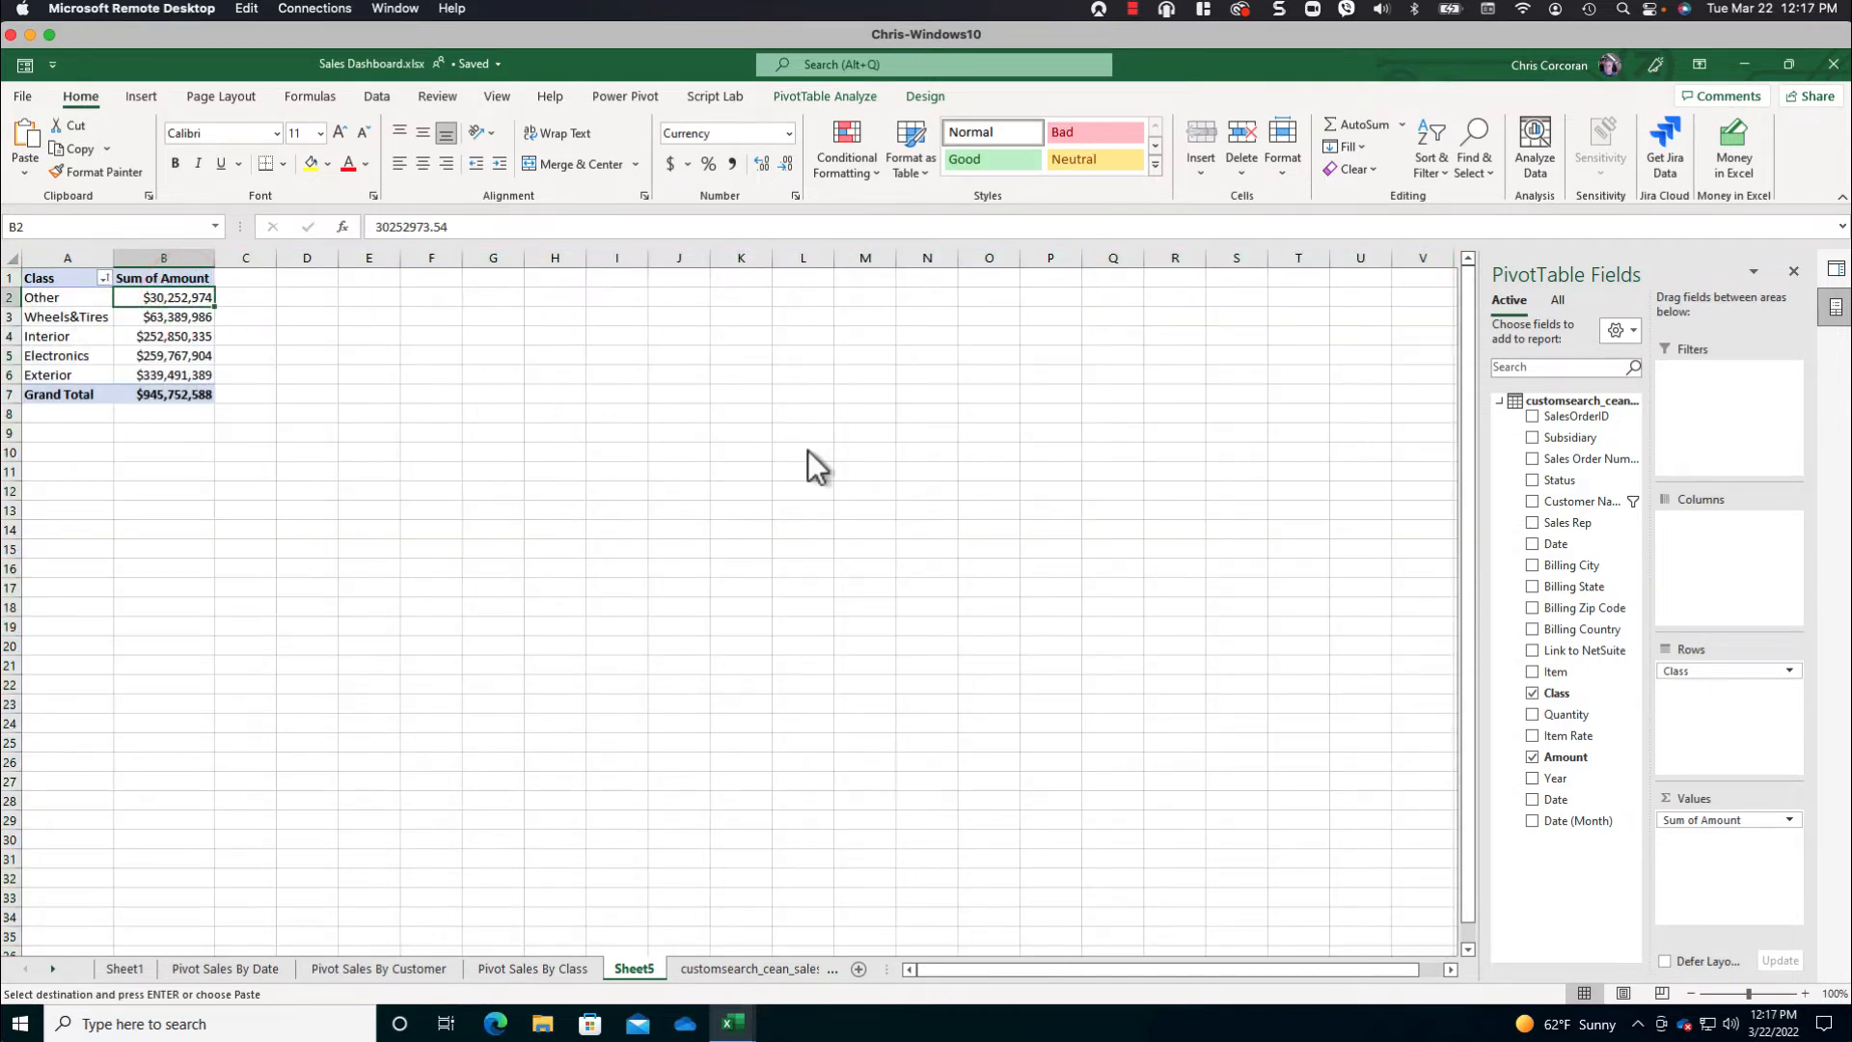
drag(1721, 672, 1583, 644)
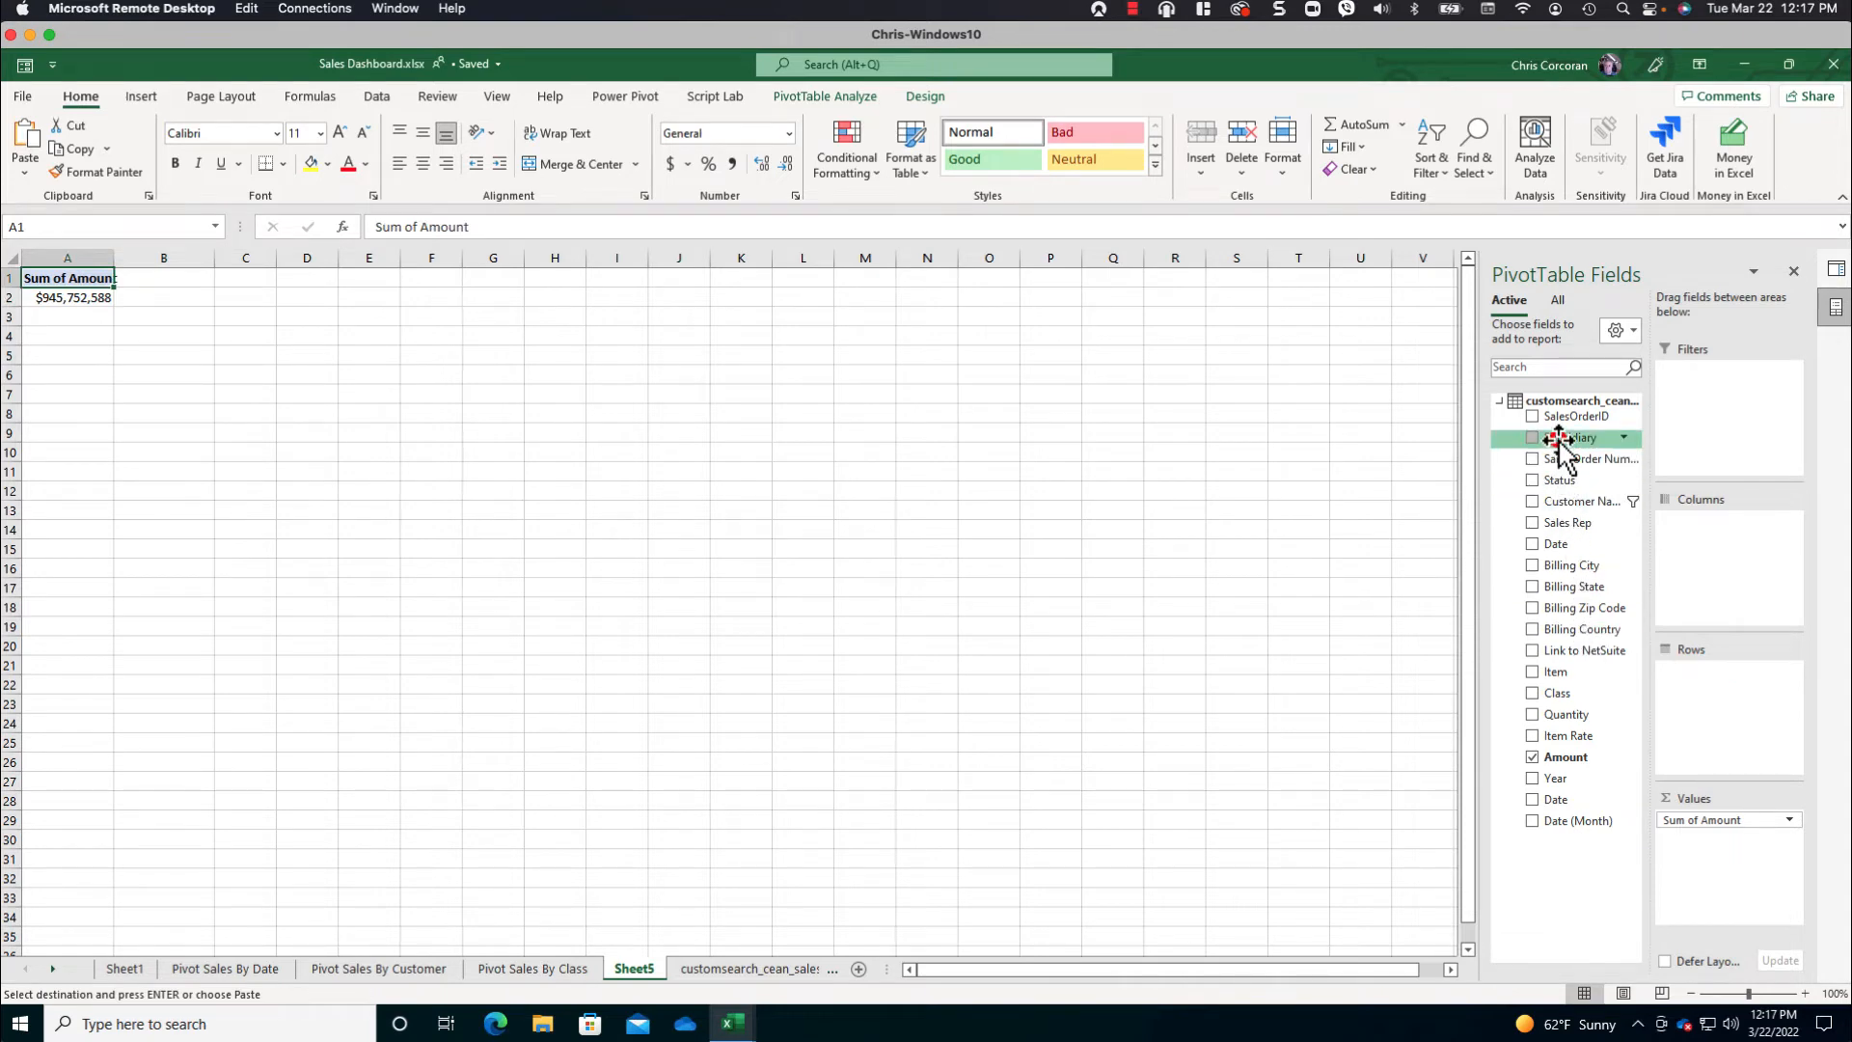
drag(1560, 439, 1724, 690)
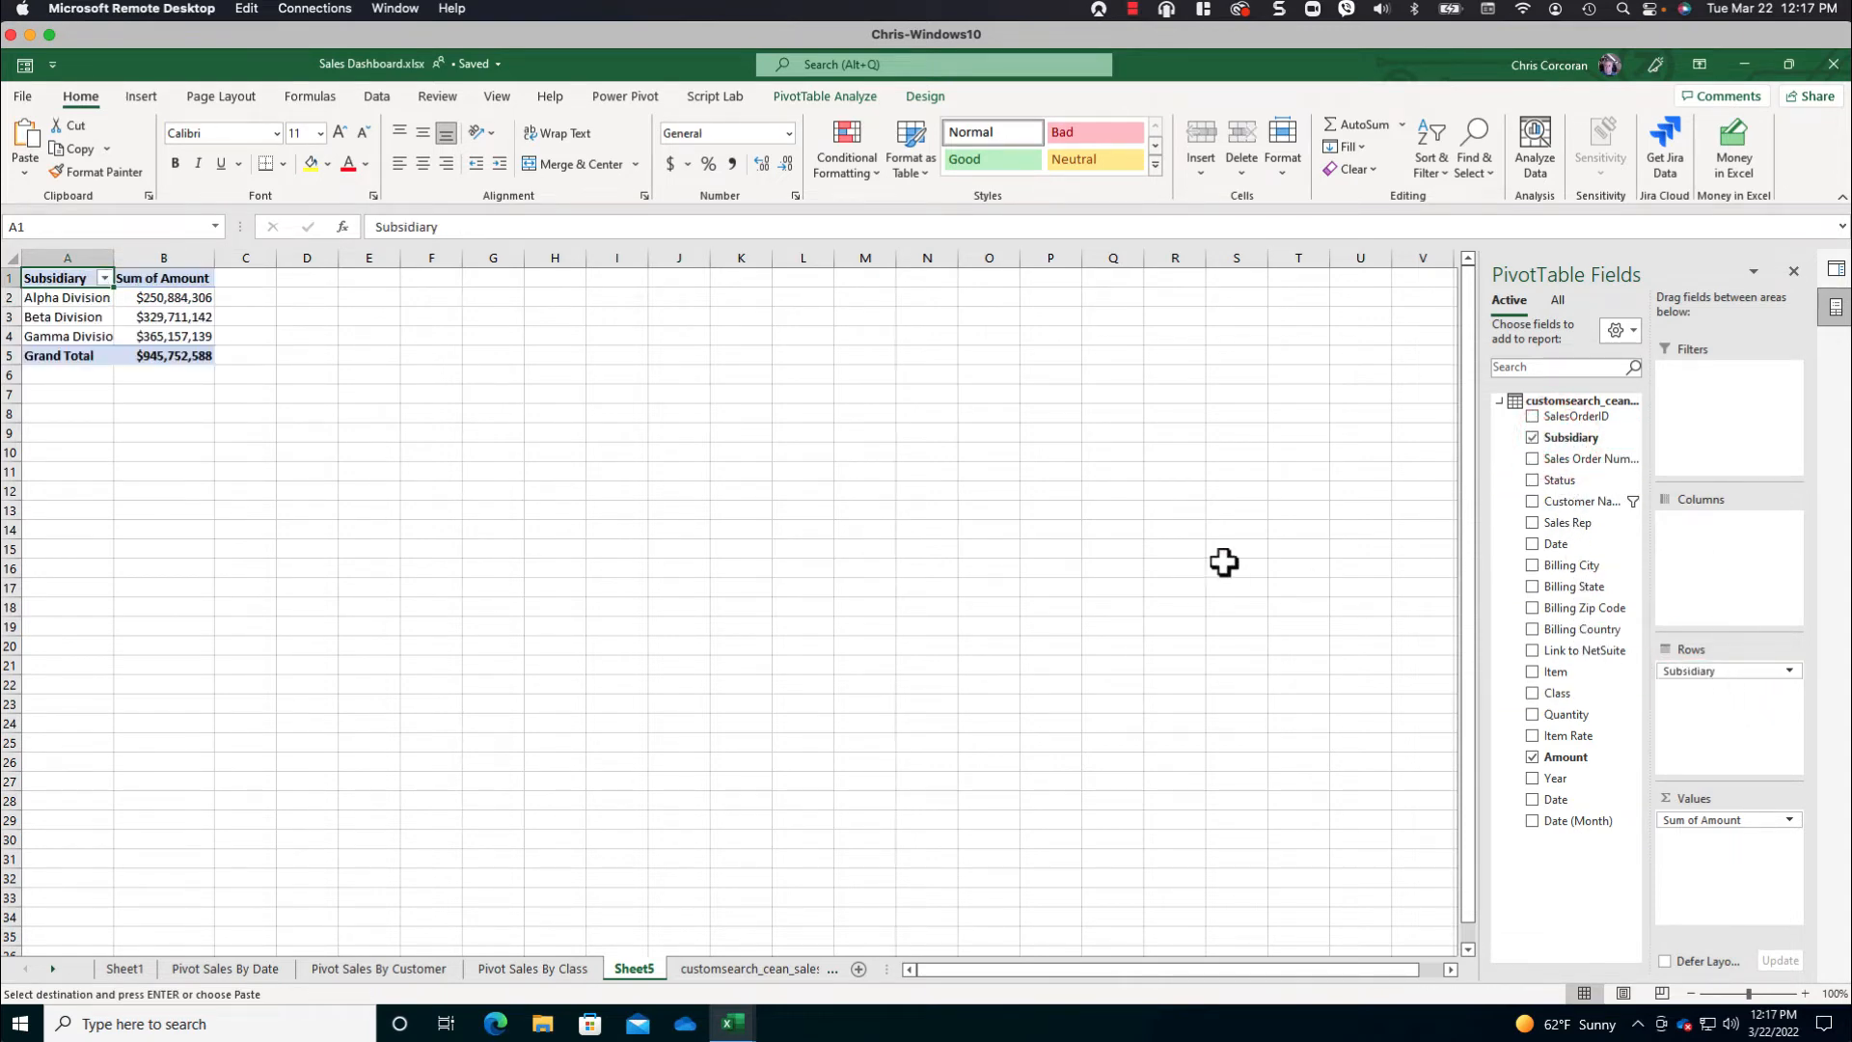
- Insert a PivotChart for the subsidiary PivotTable using the Dashboard-Doughnut template
click(161, 301)
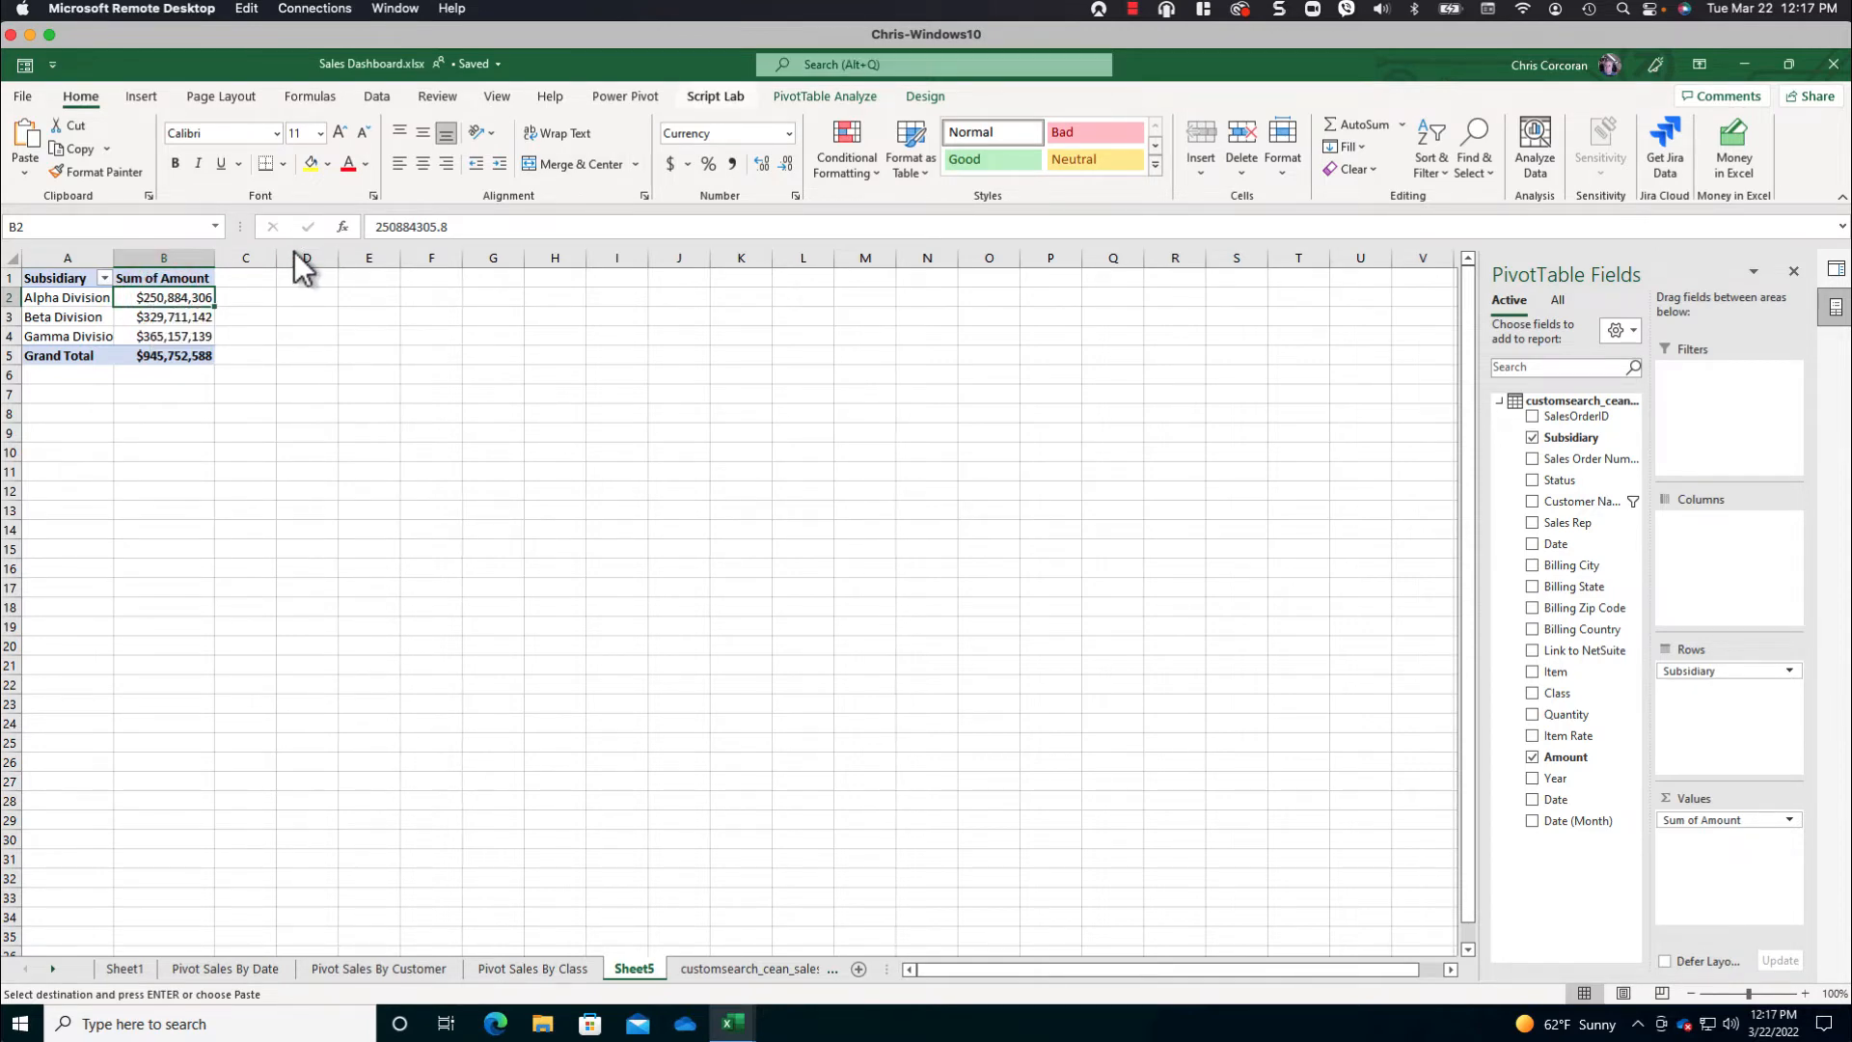
click(147, 97)
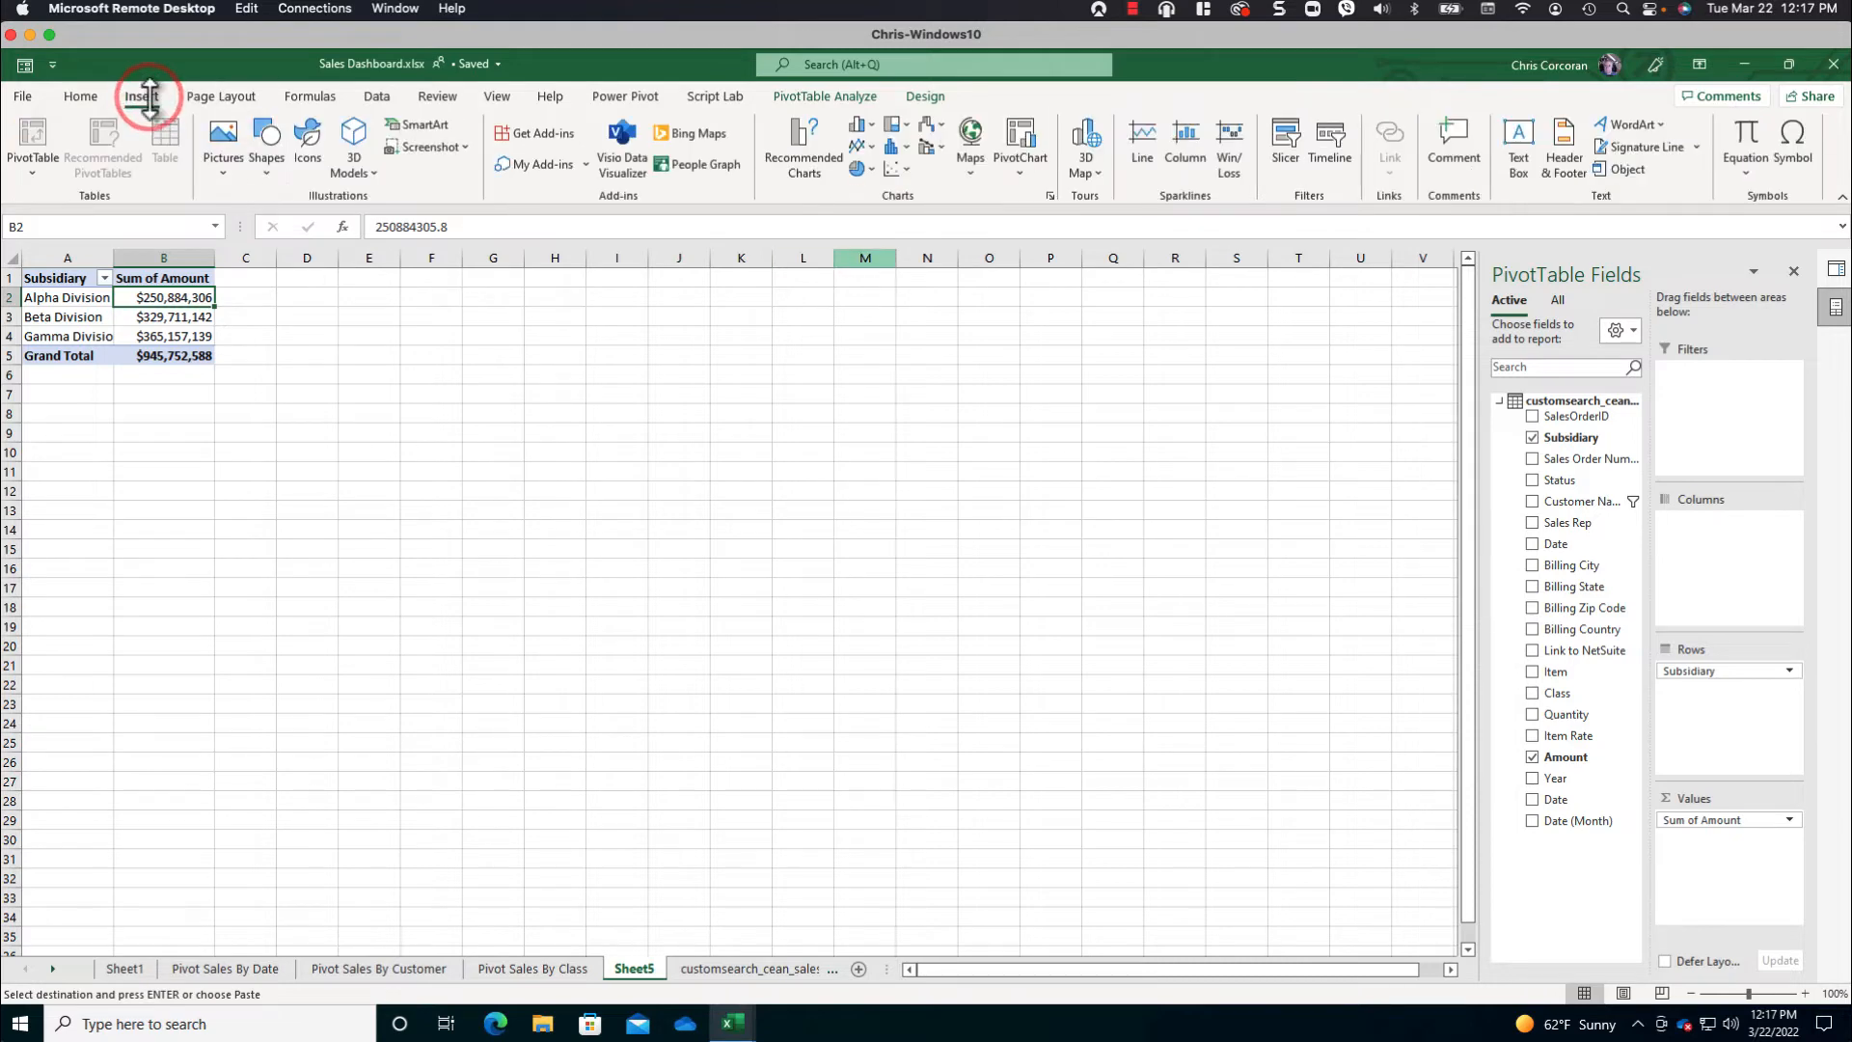
click(872, 126)
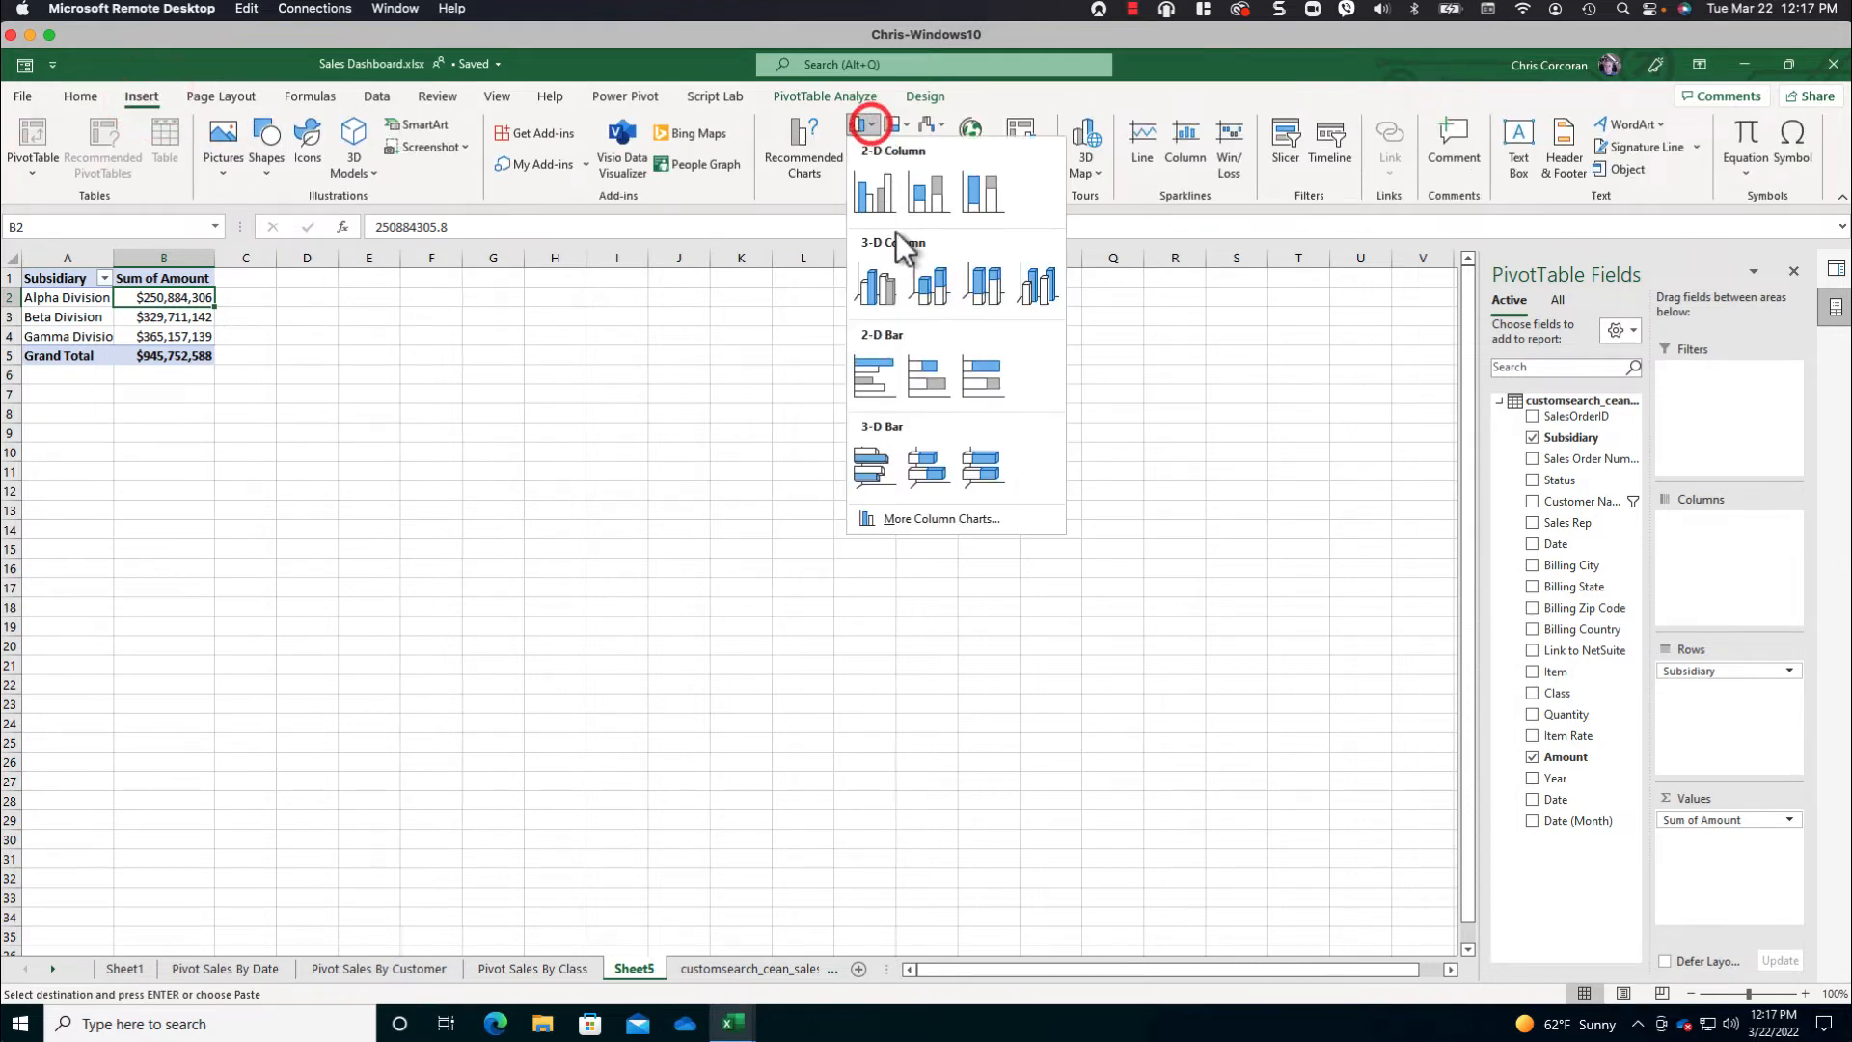
click(955, 518)
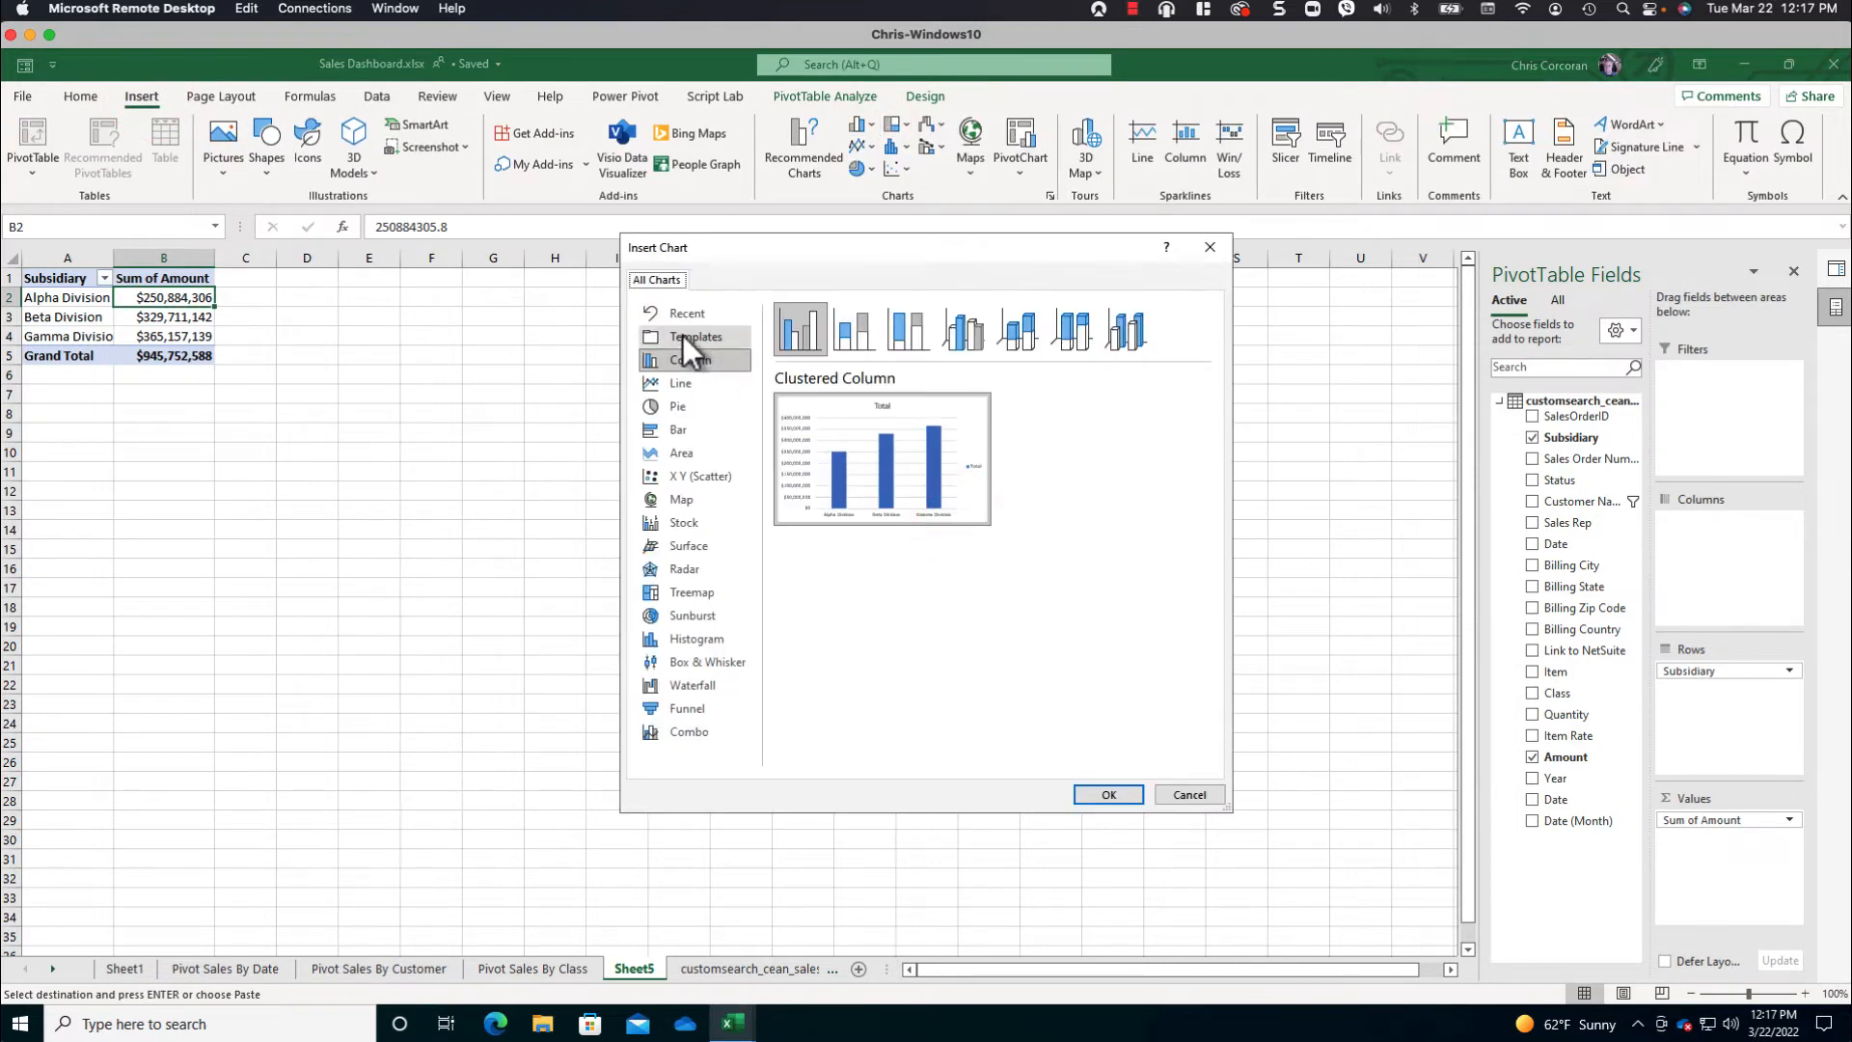
click(682, 335)
click(929, 396)
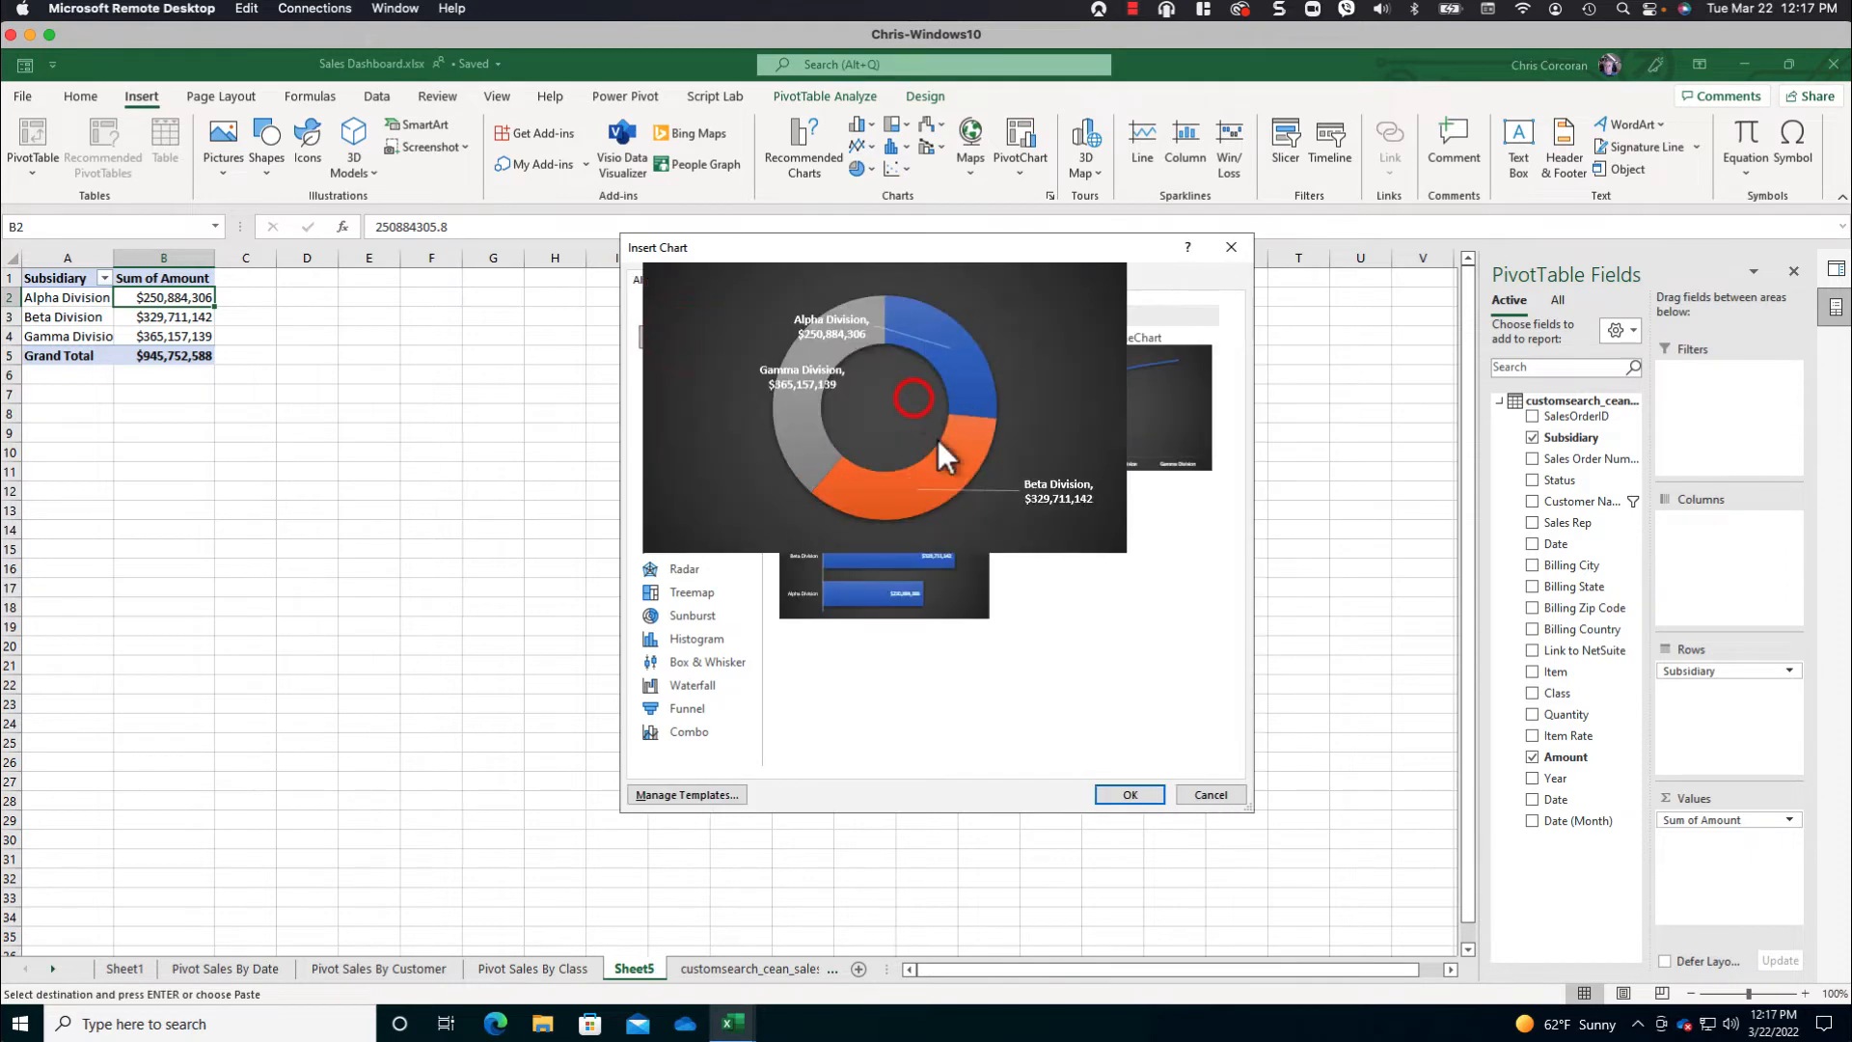
click(1129, 795)
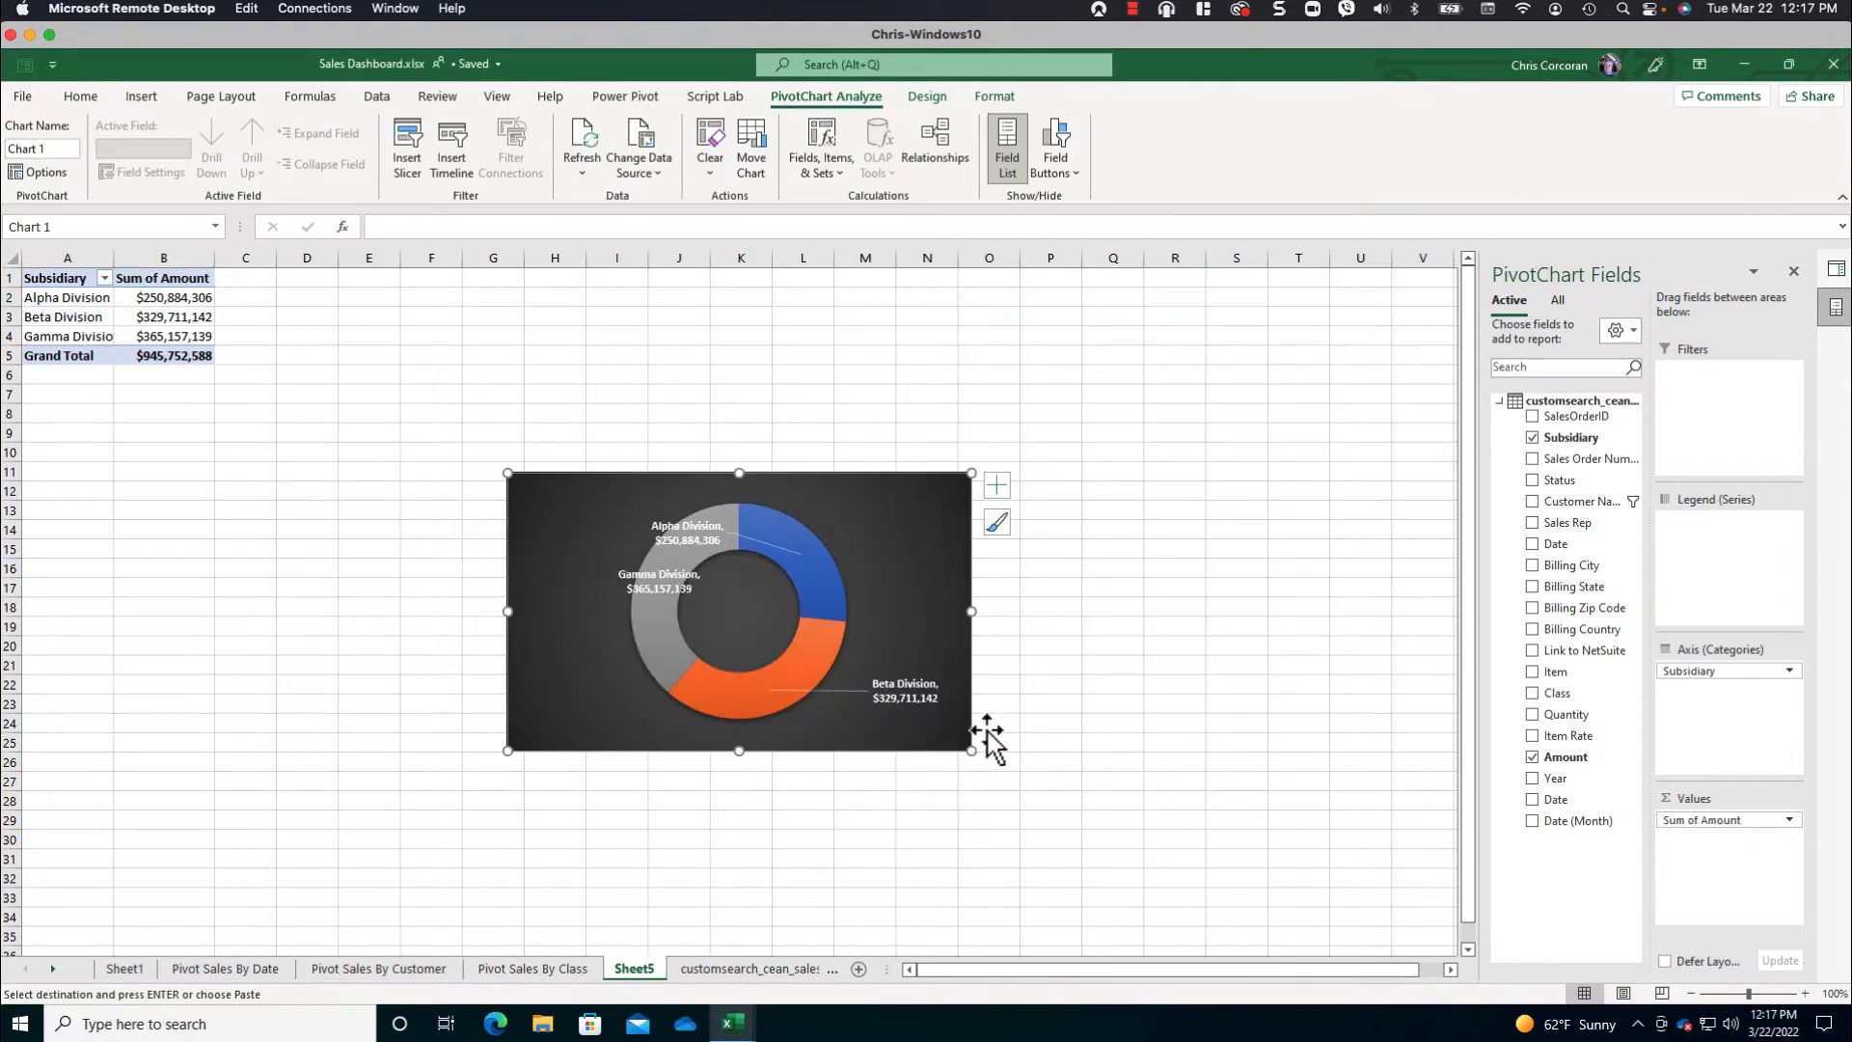
- Move the Gamma and Alpha Division labels outside the doughnut on either side, and move the chart up to start around cell G6
click(661, 571)
drag(670, 567, 583, 548)
click(709, 529)
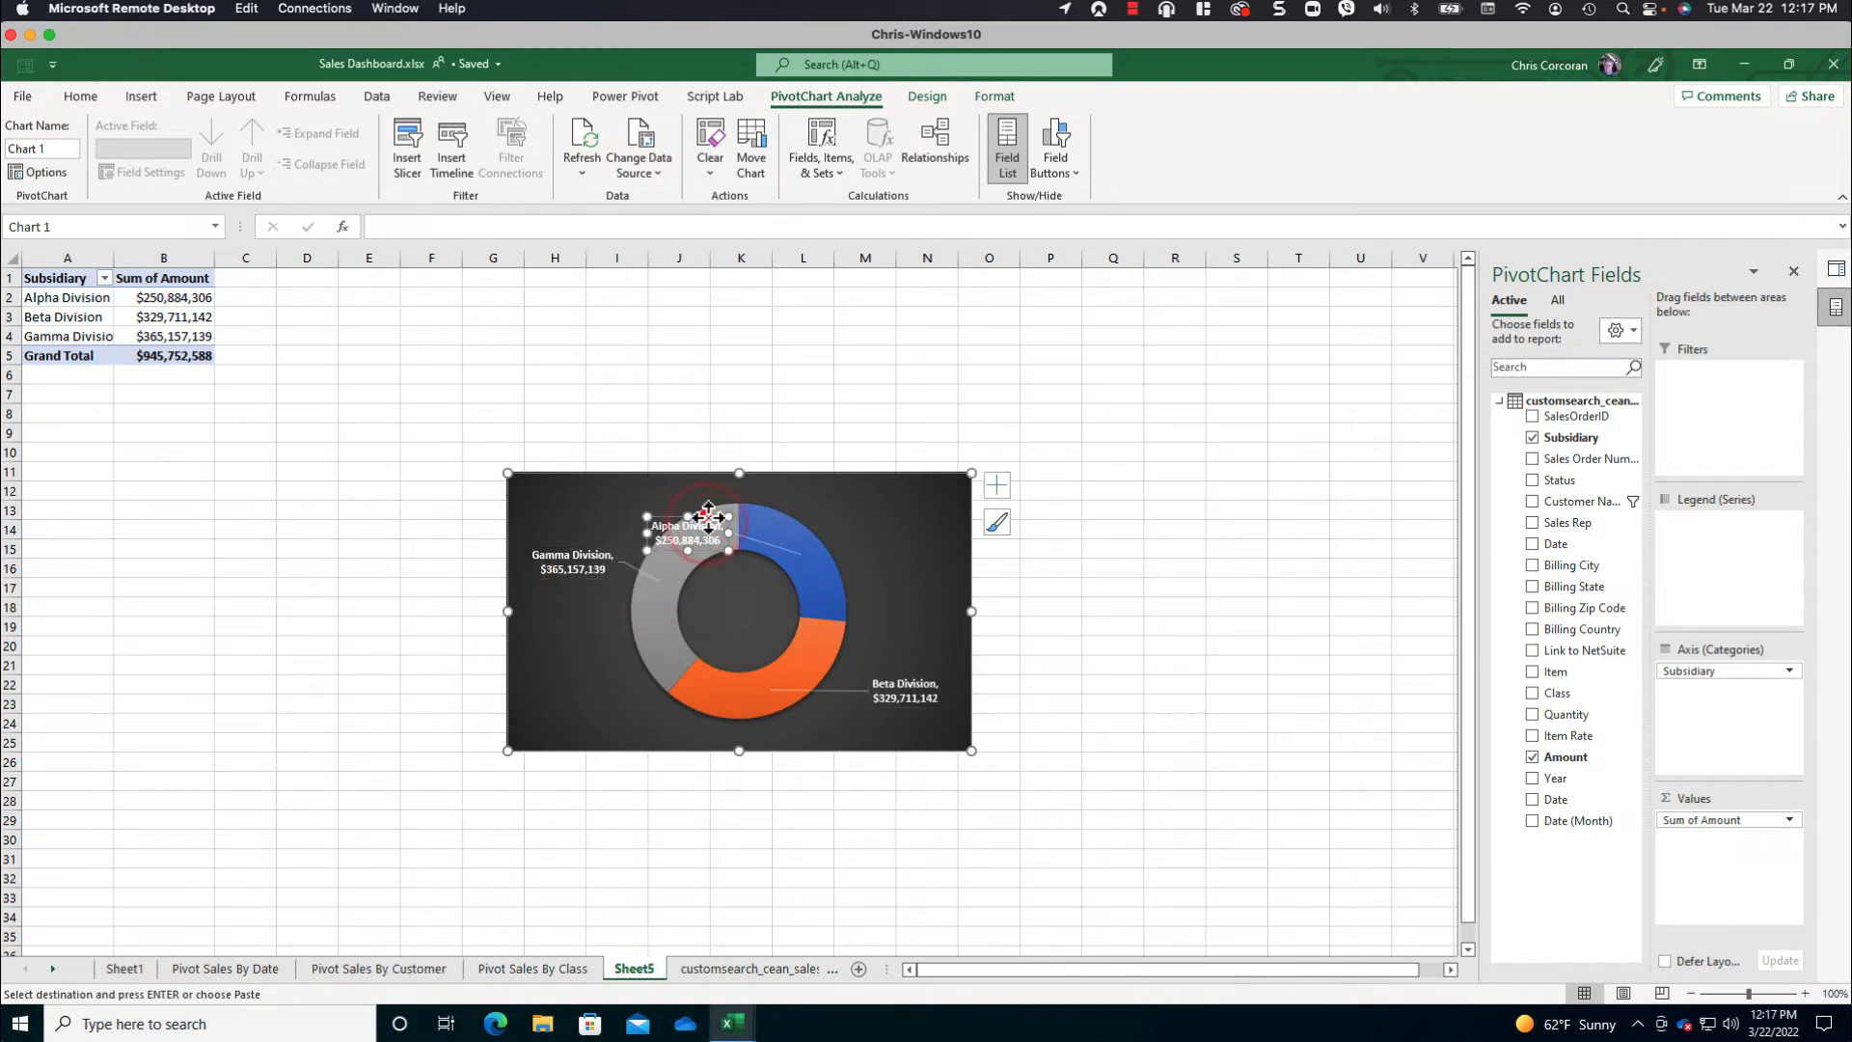
drag(708, 528, 909, 514)
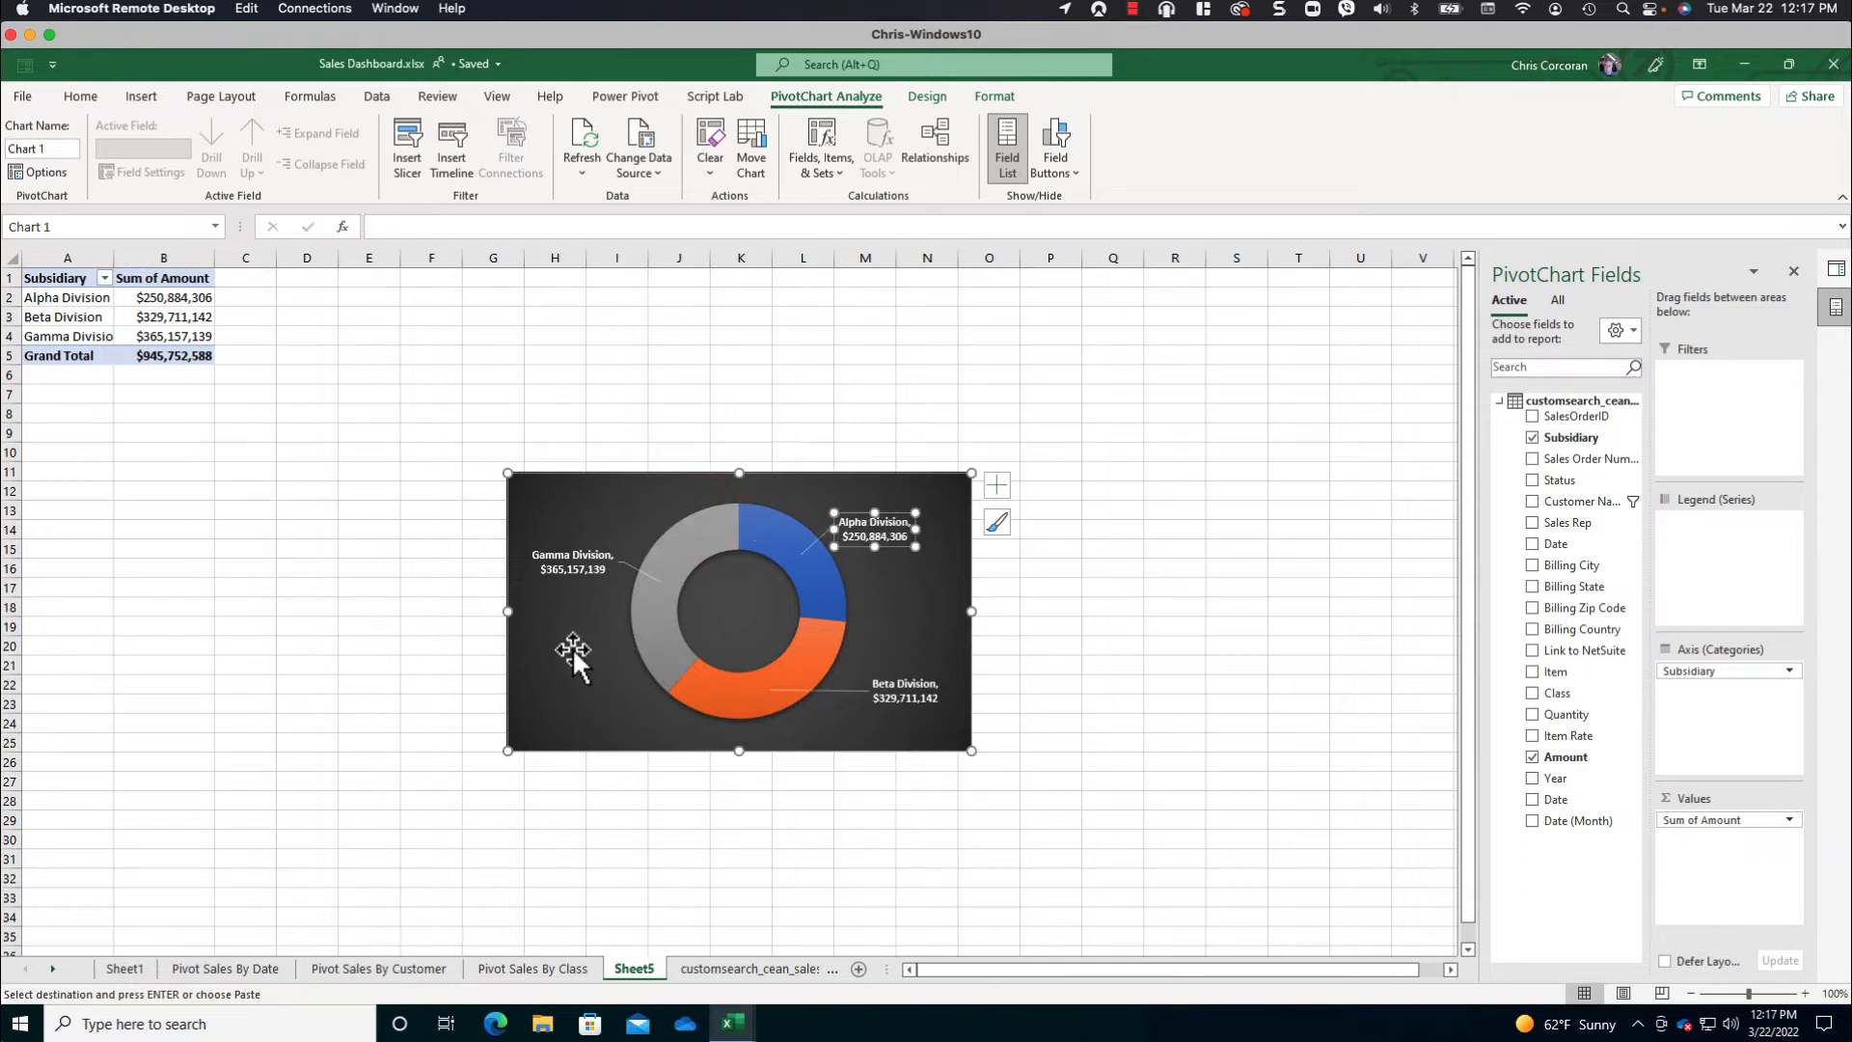
drag(689, 476, 643, 368)
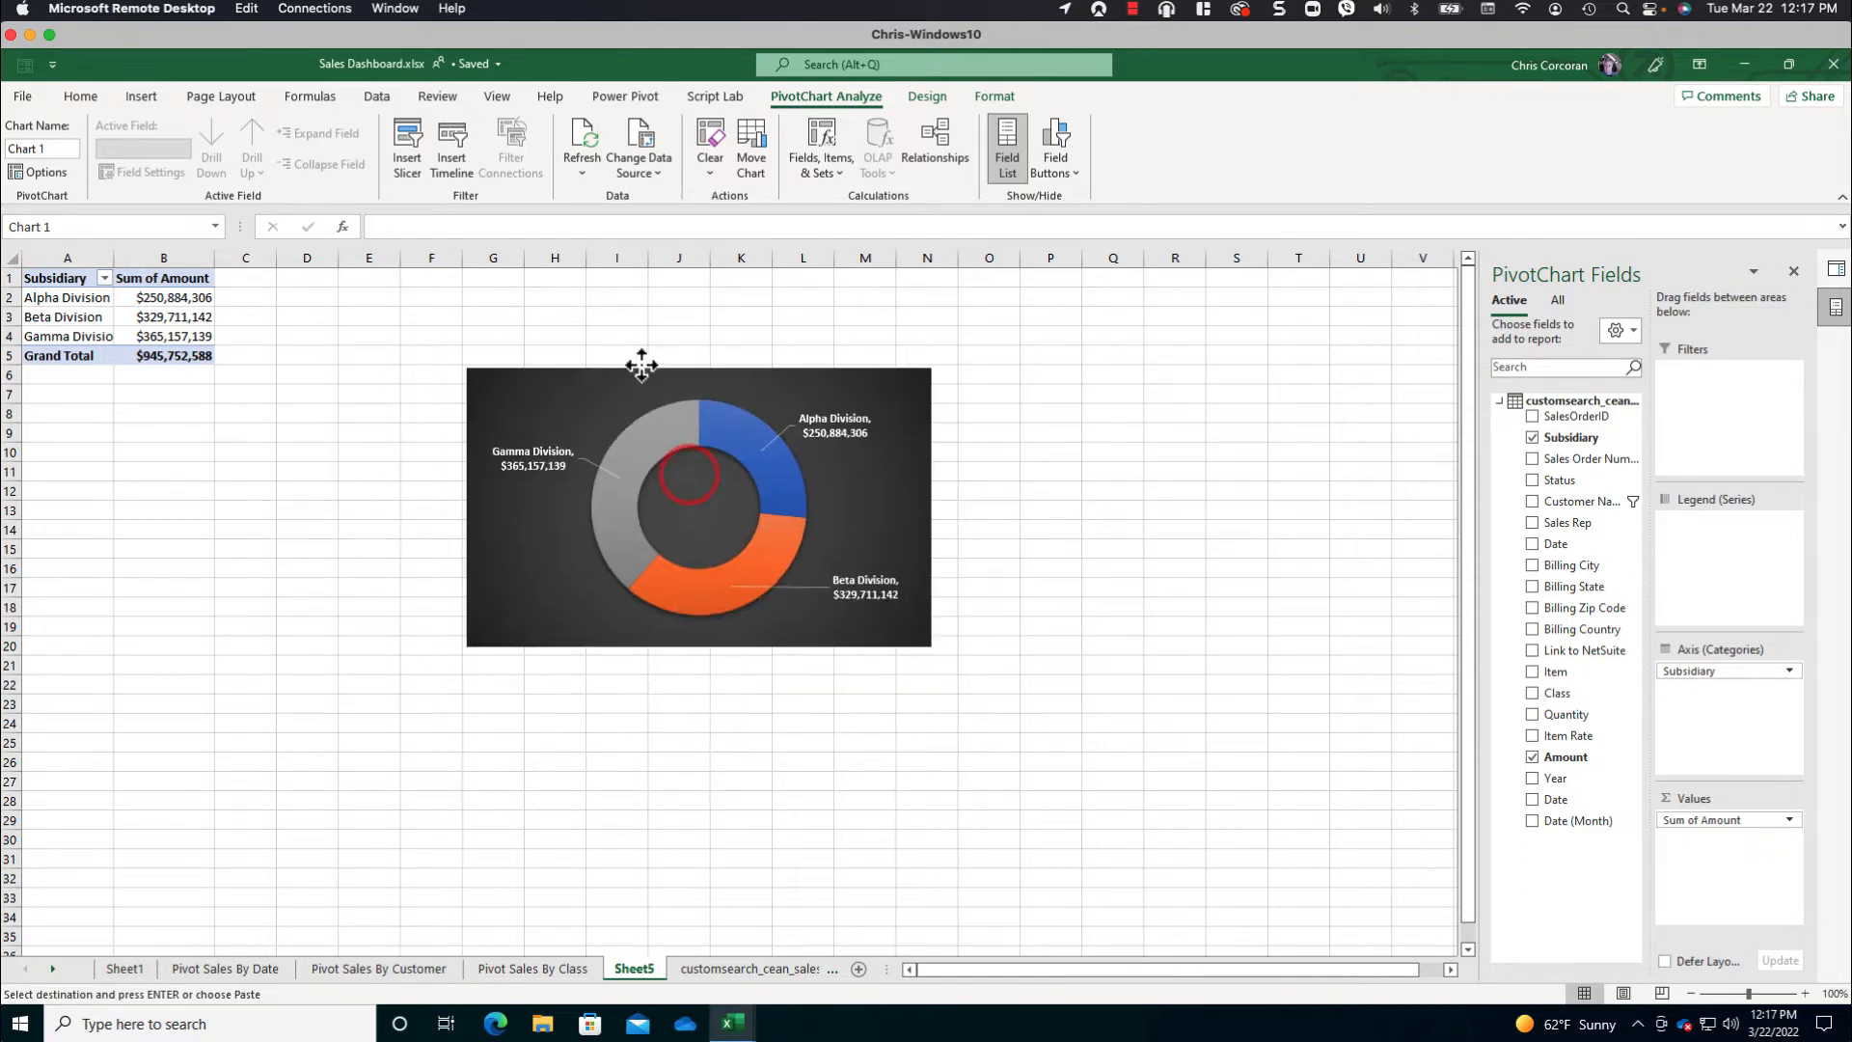
- Name the subsidiary PivotTable PivotSalesByDivision and rename its sheet Pivot Sales By Division
click(157, 297)
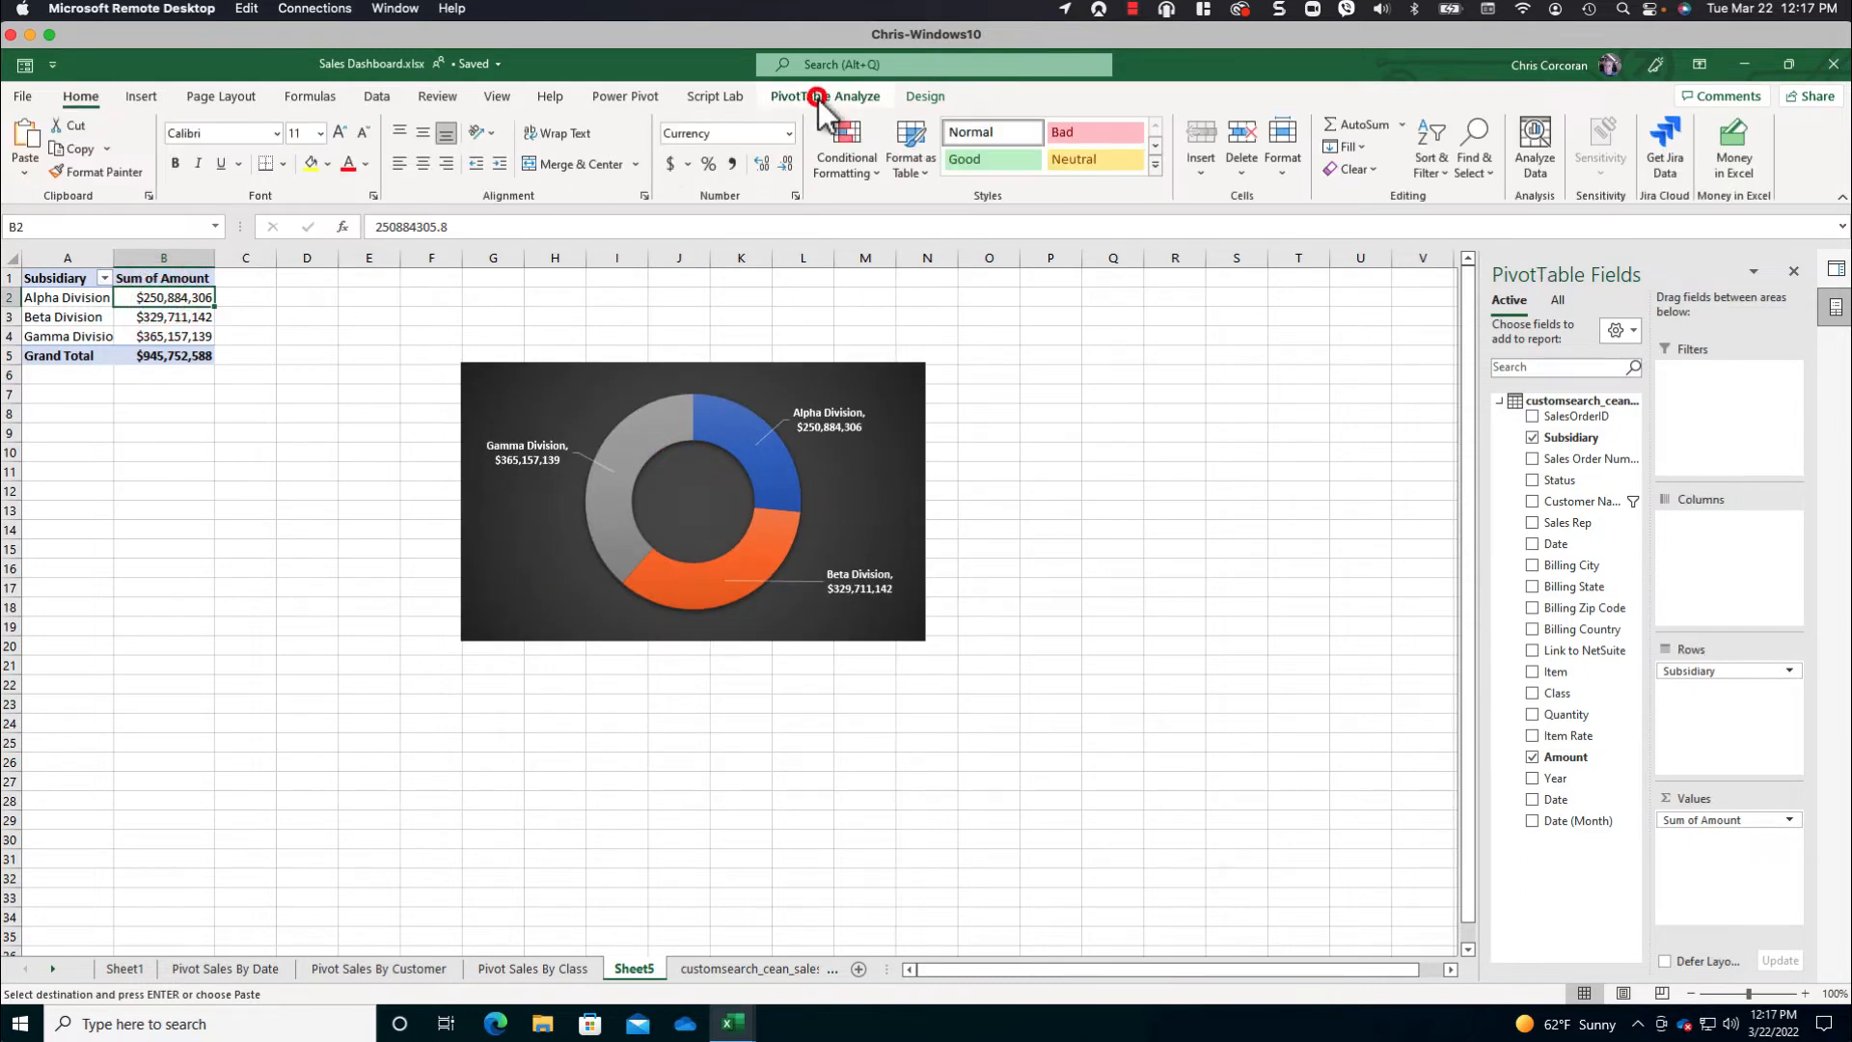
click(824, 95)
drag(69, 144, 34, 146)
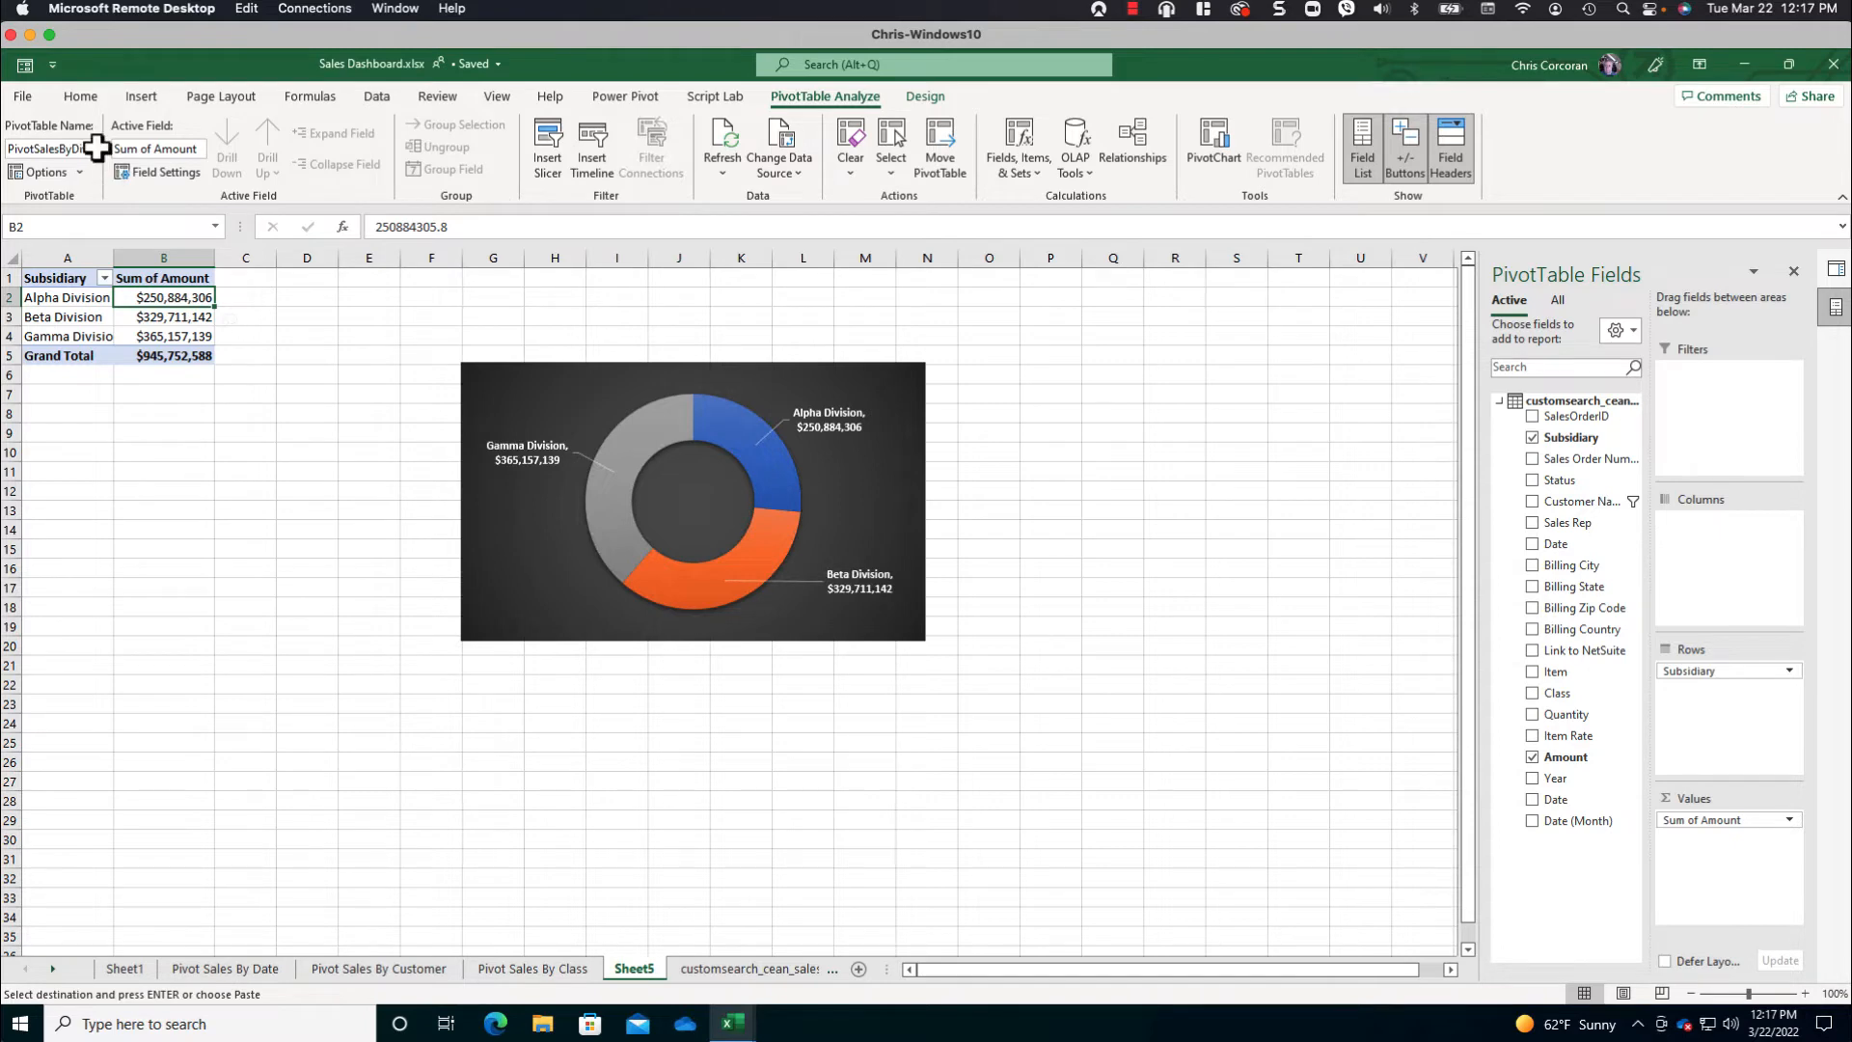
double_click(634, 968)
text(Pivot Sales By Division)
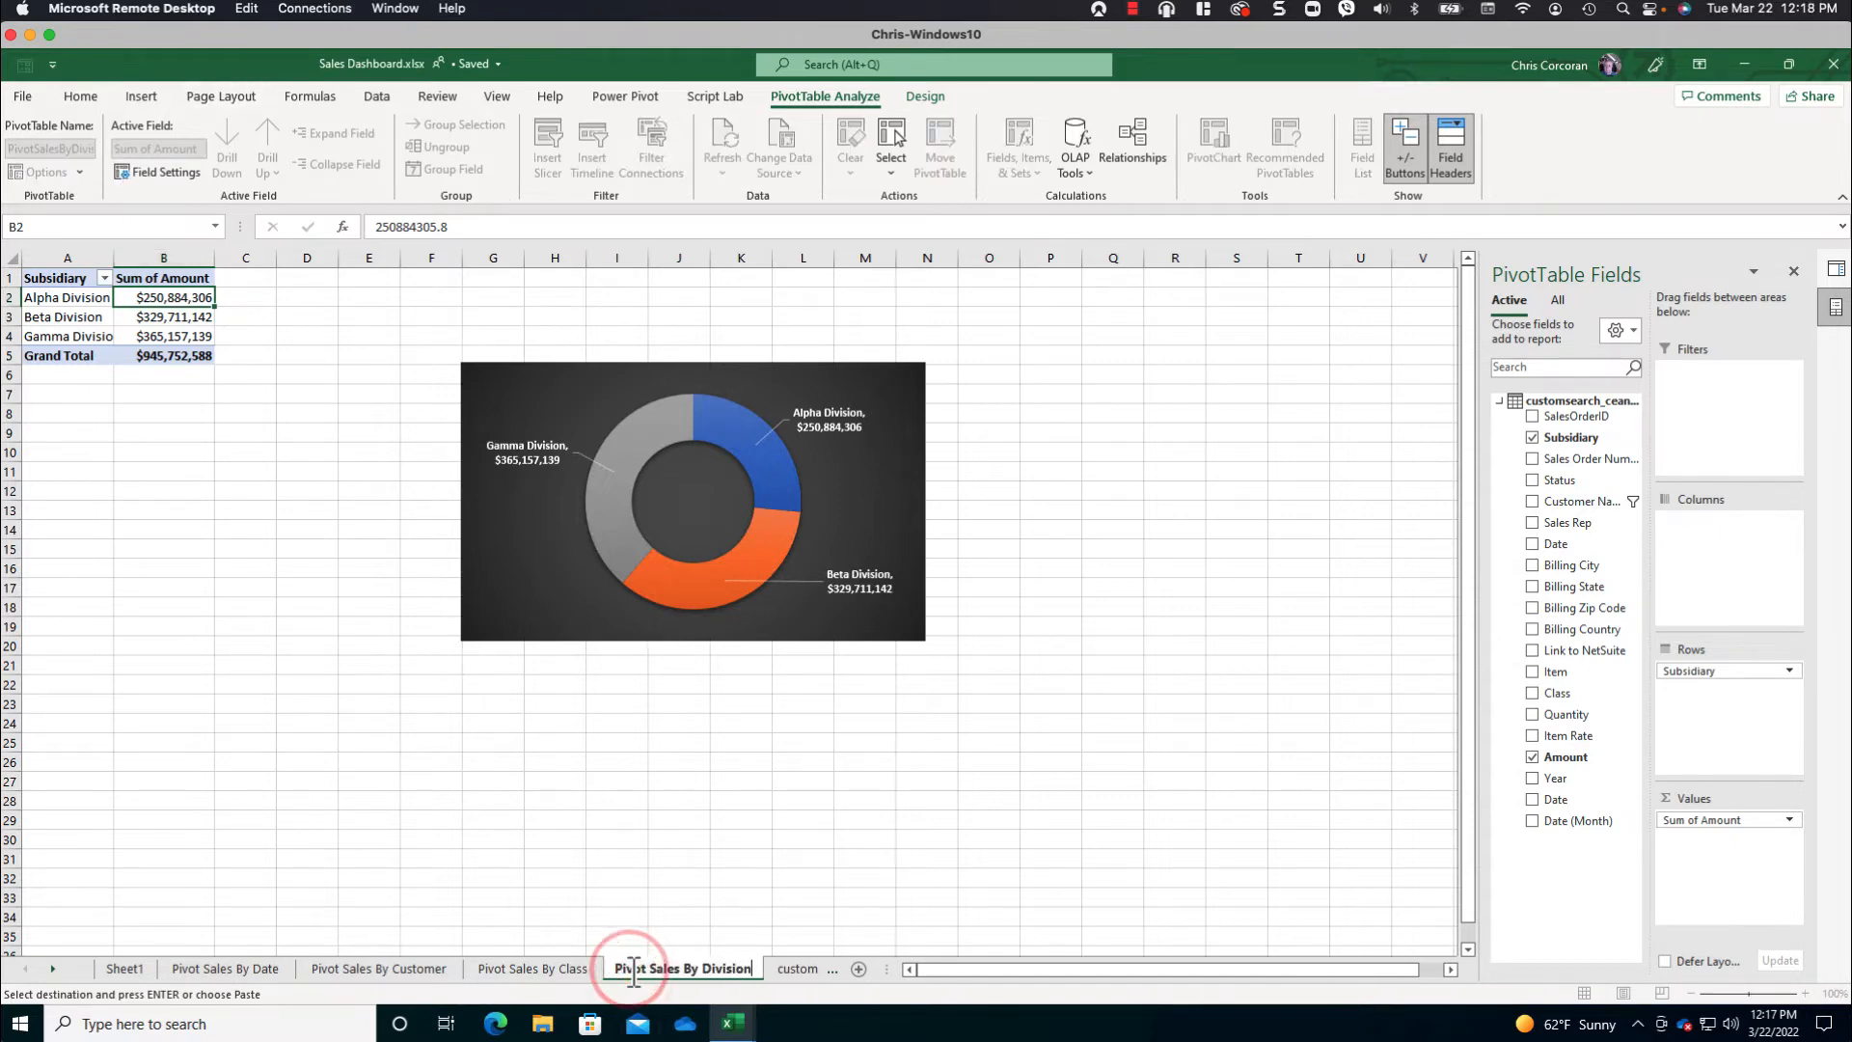
key(Return)
- Copy the division PivotTable onto a new sheet at cell A1 and autofit that sheet's column widths
click(859, 968)
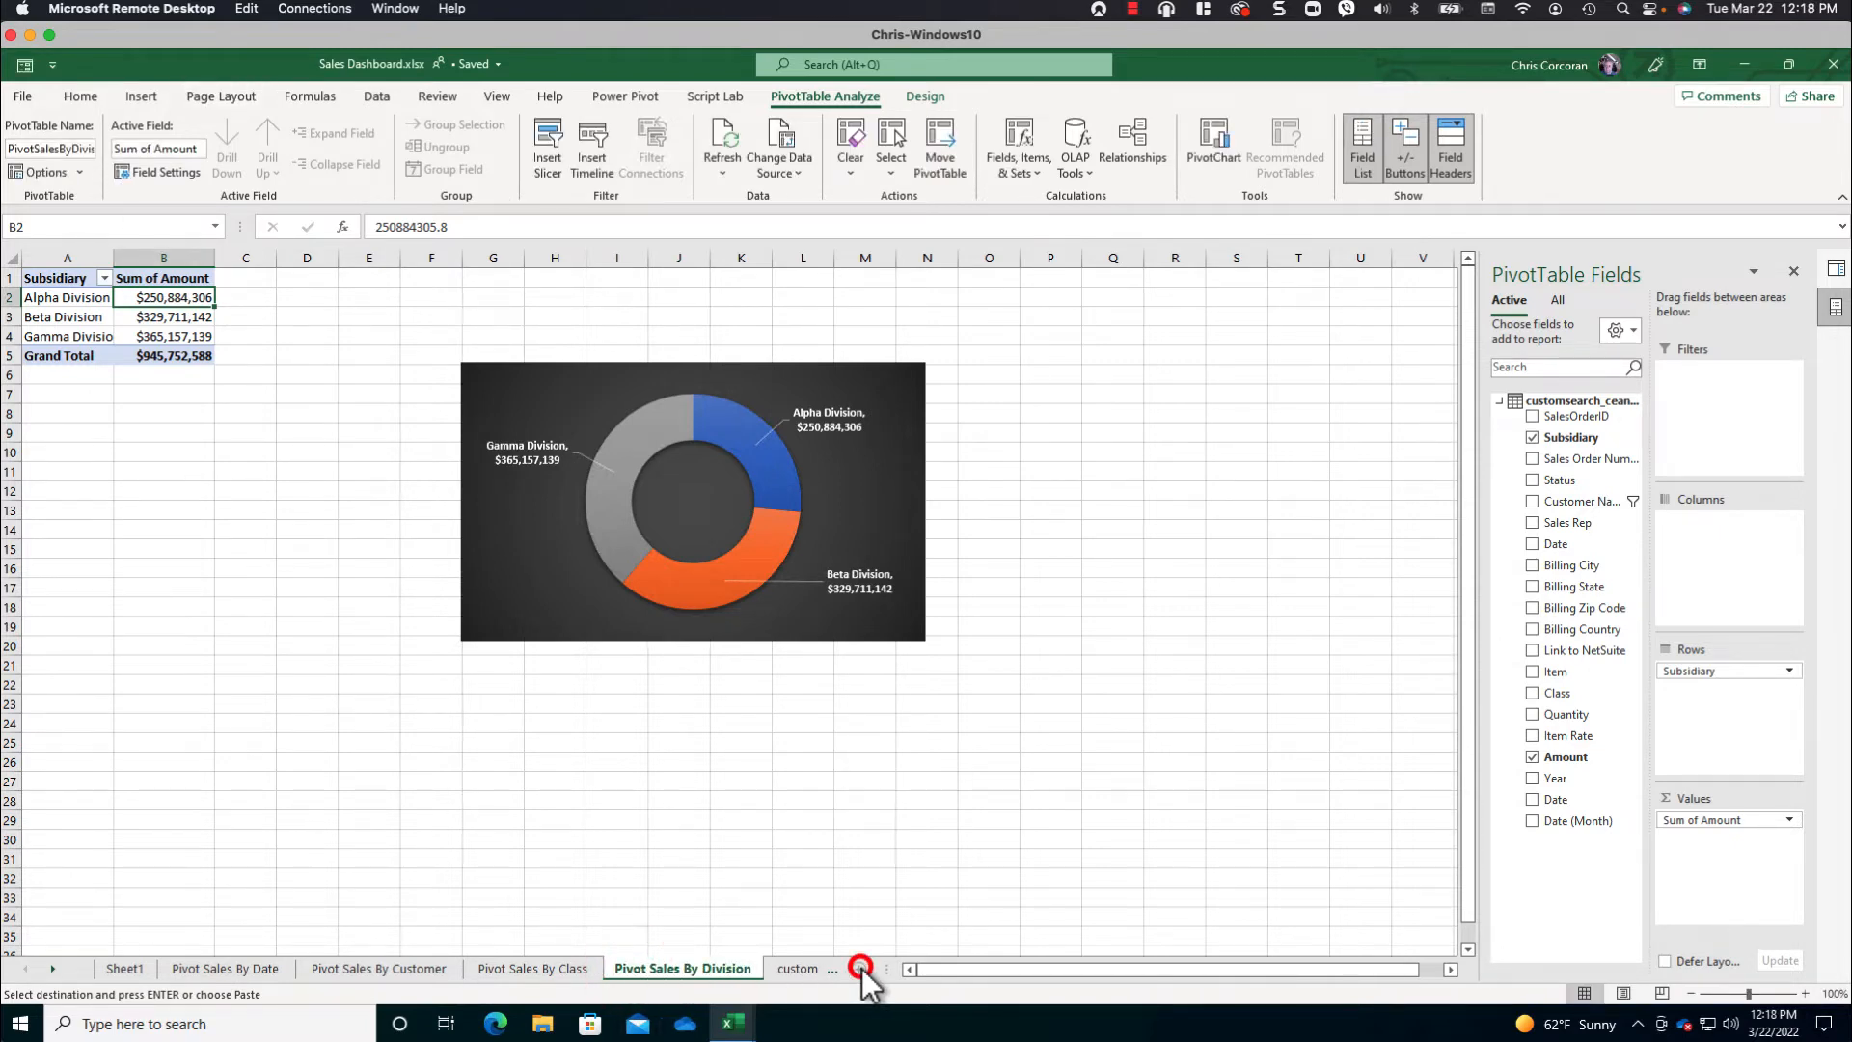
click(721, 969)
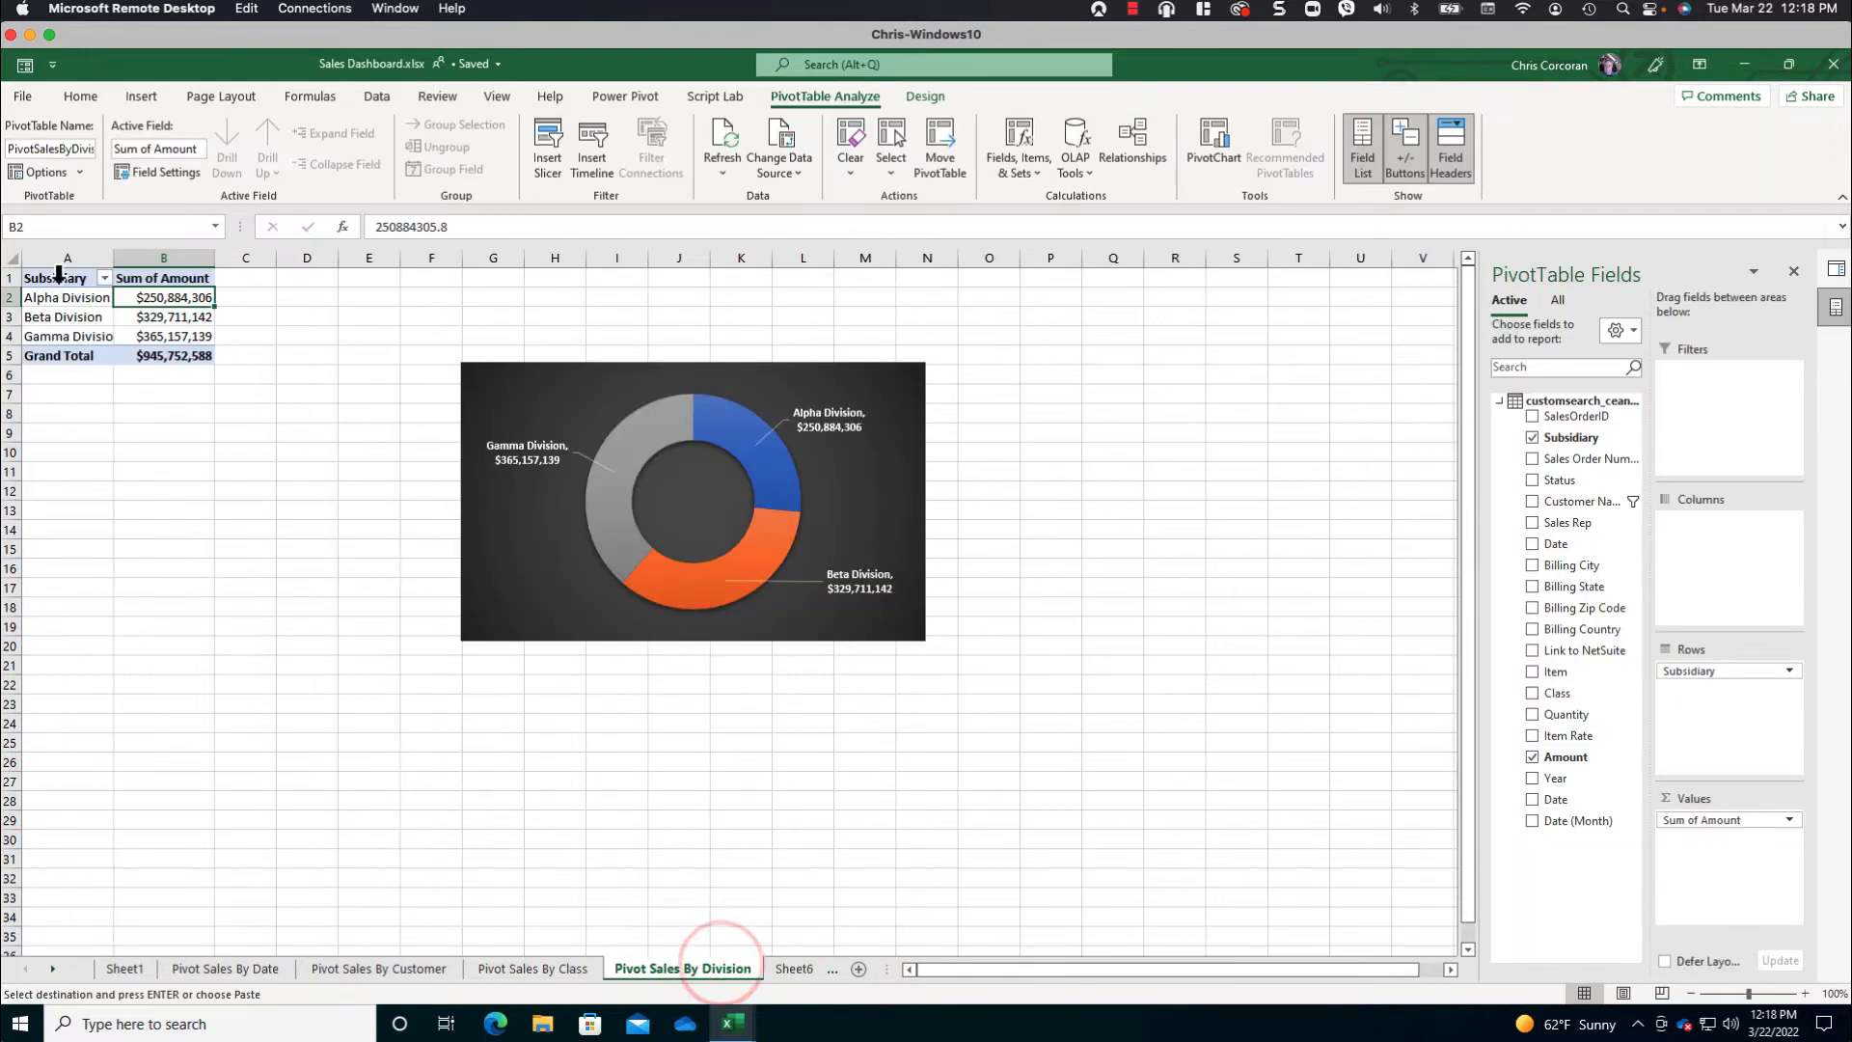
drag(72, 281, 142, 353)
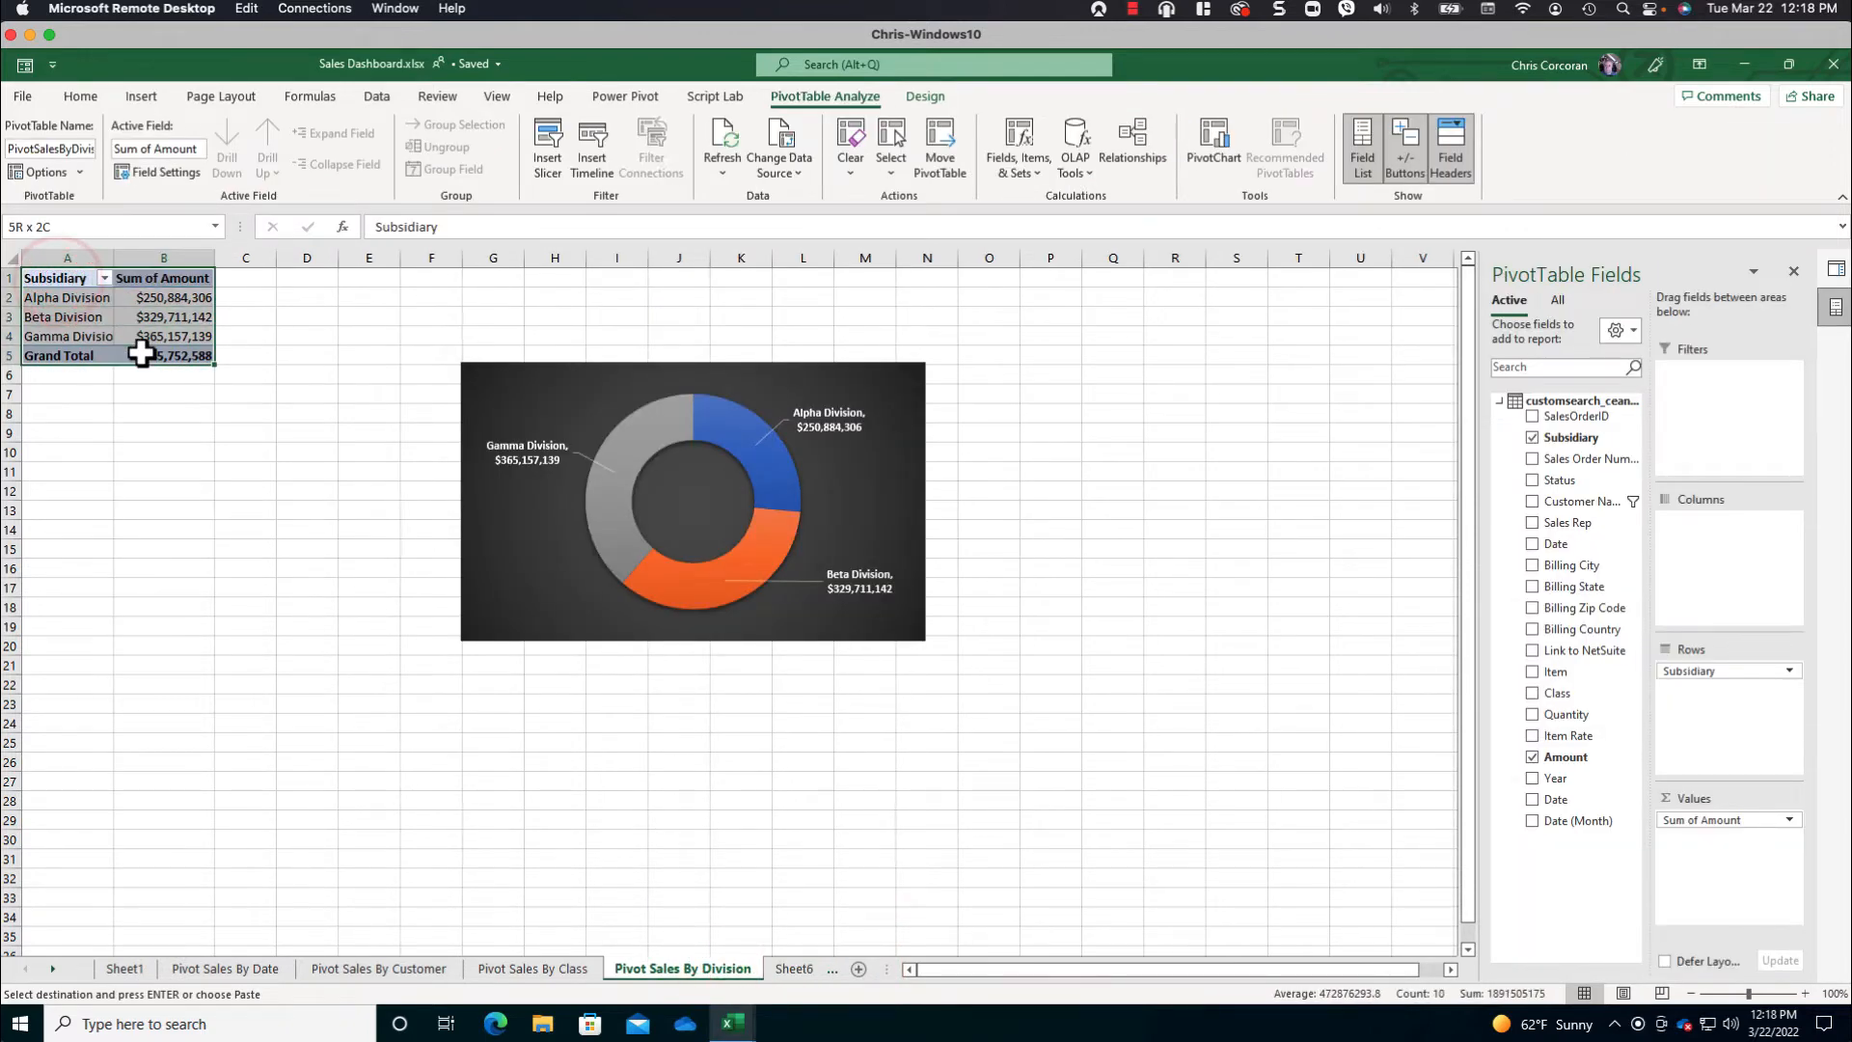
click(794, 968)
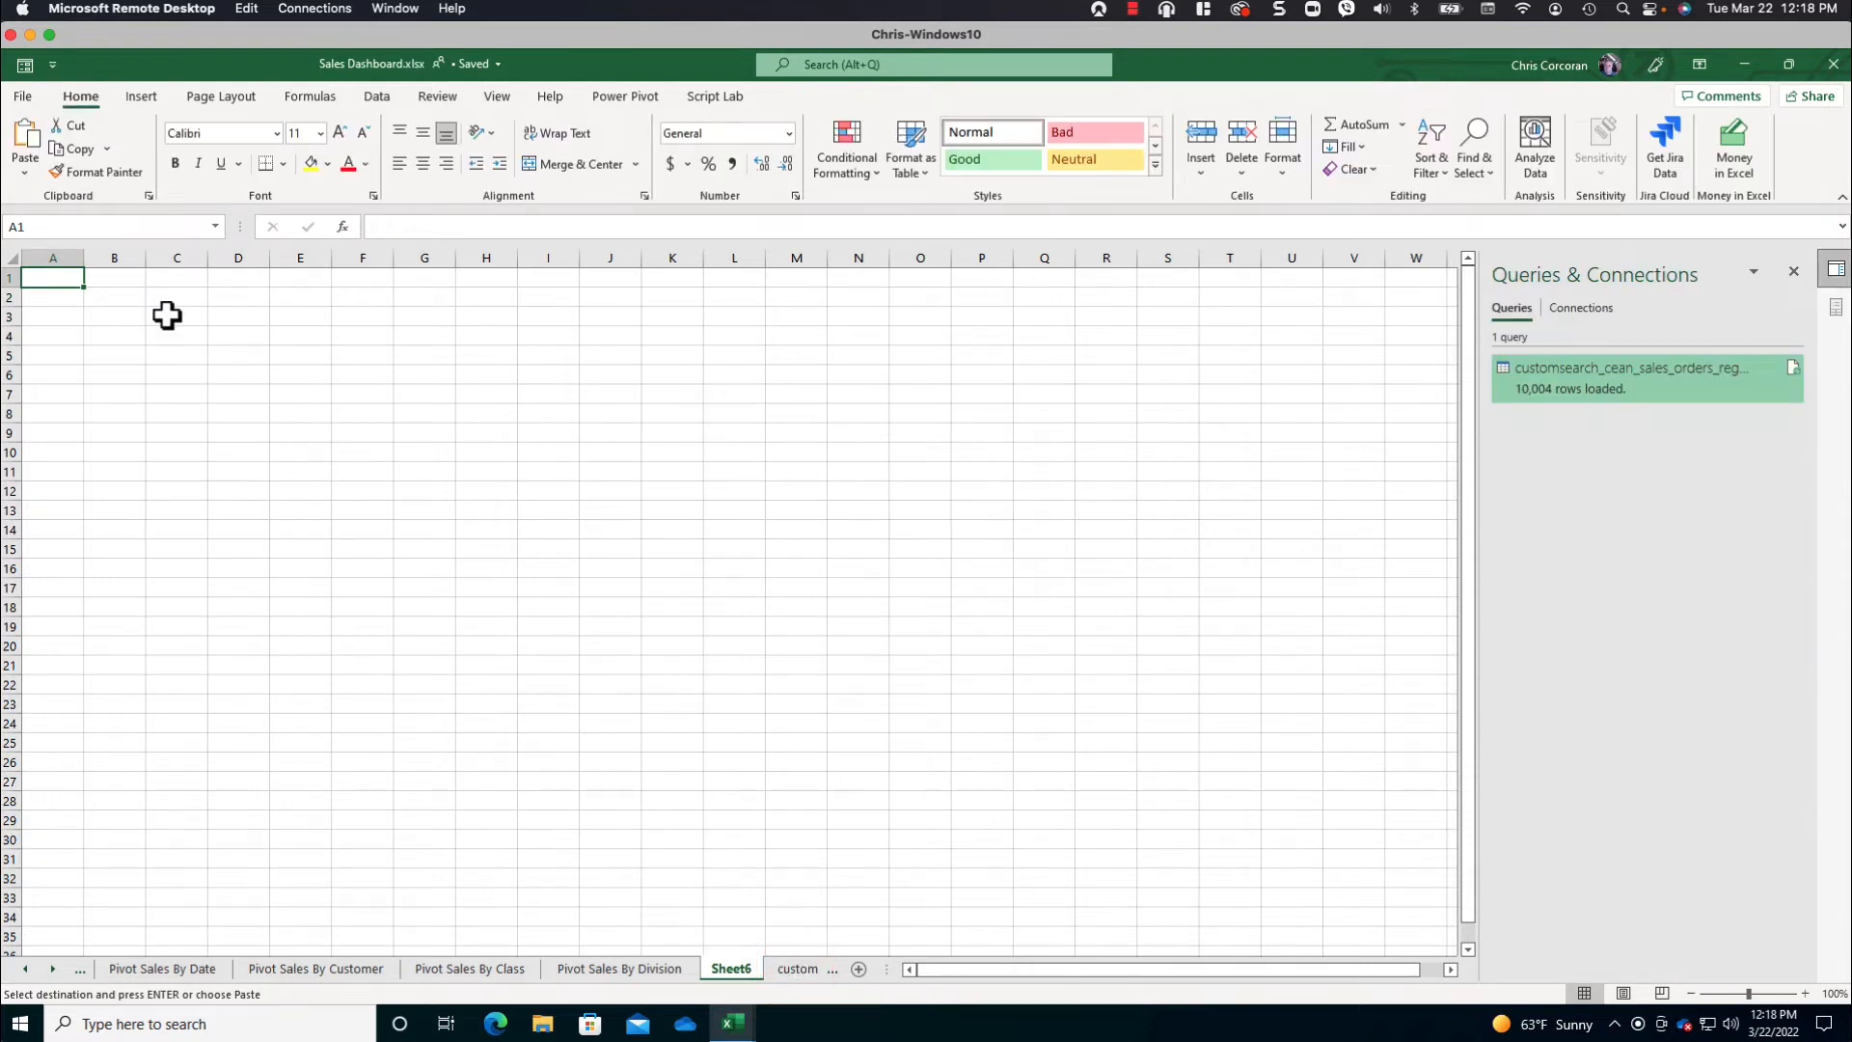
key(ctrl+v)
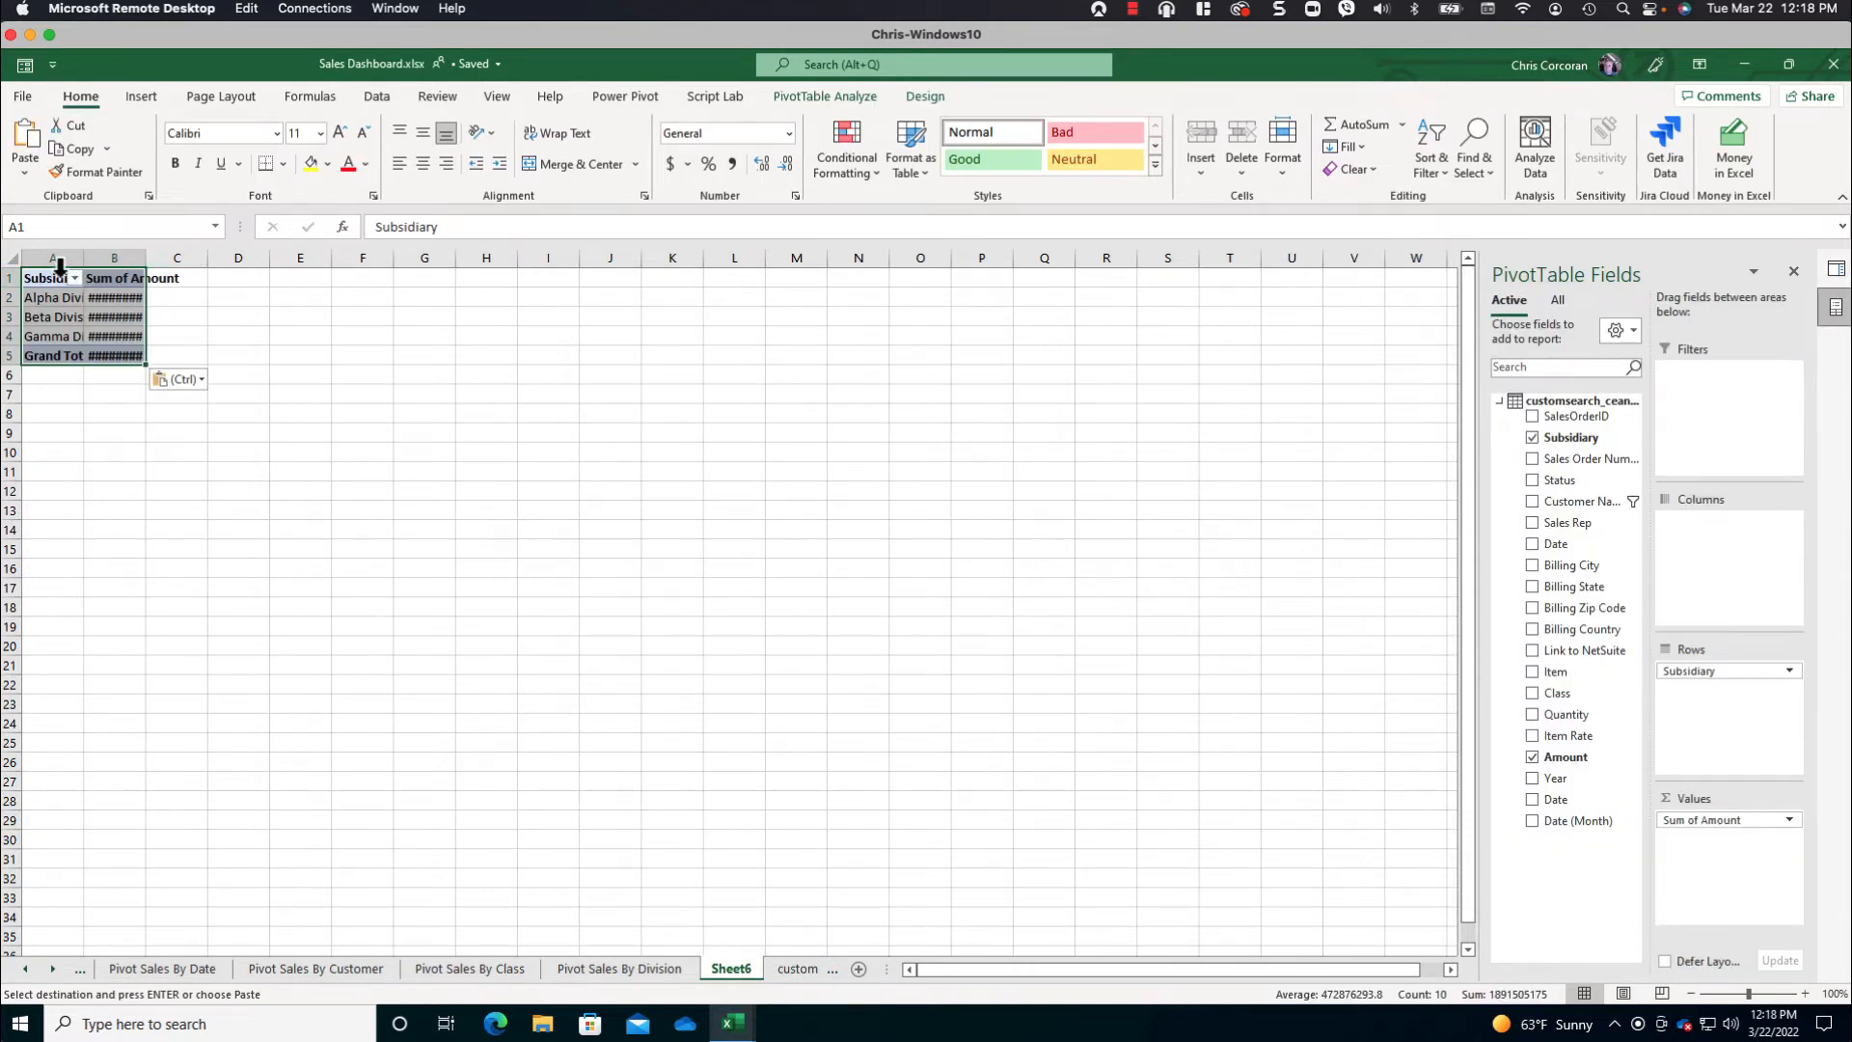
click(19, 261)
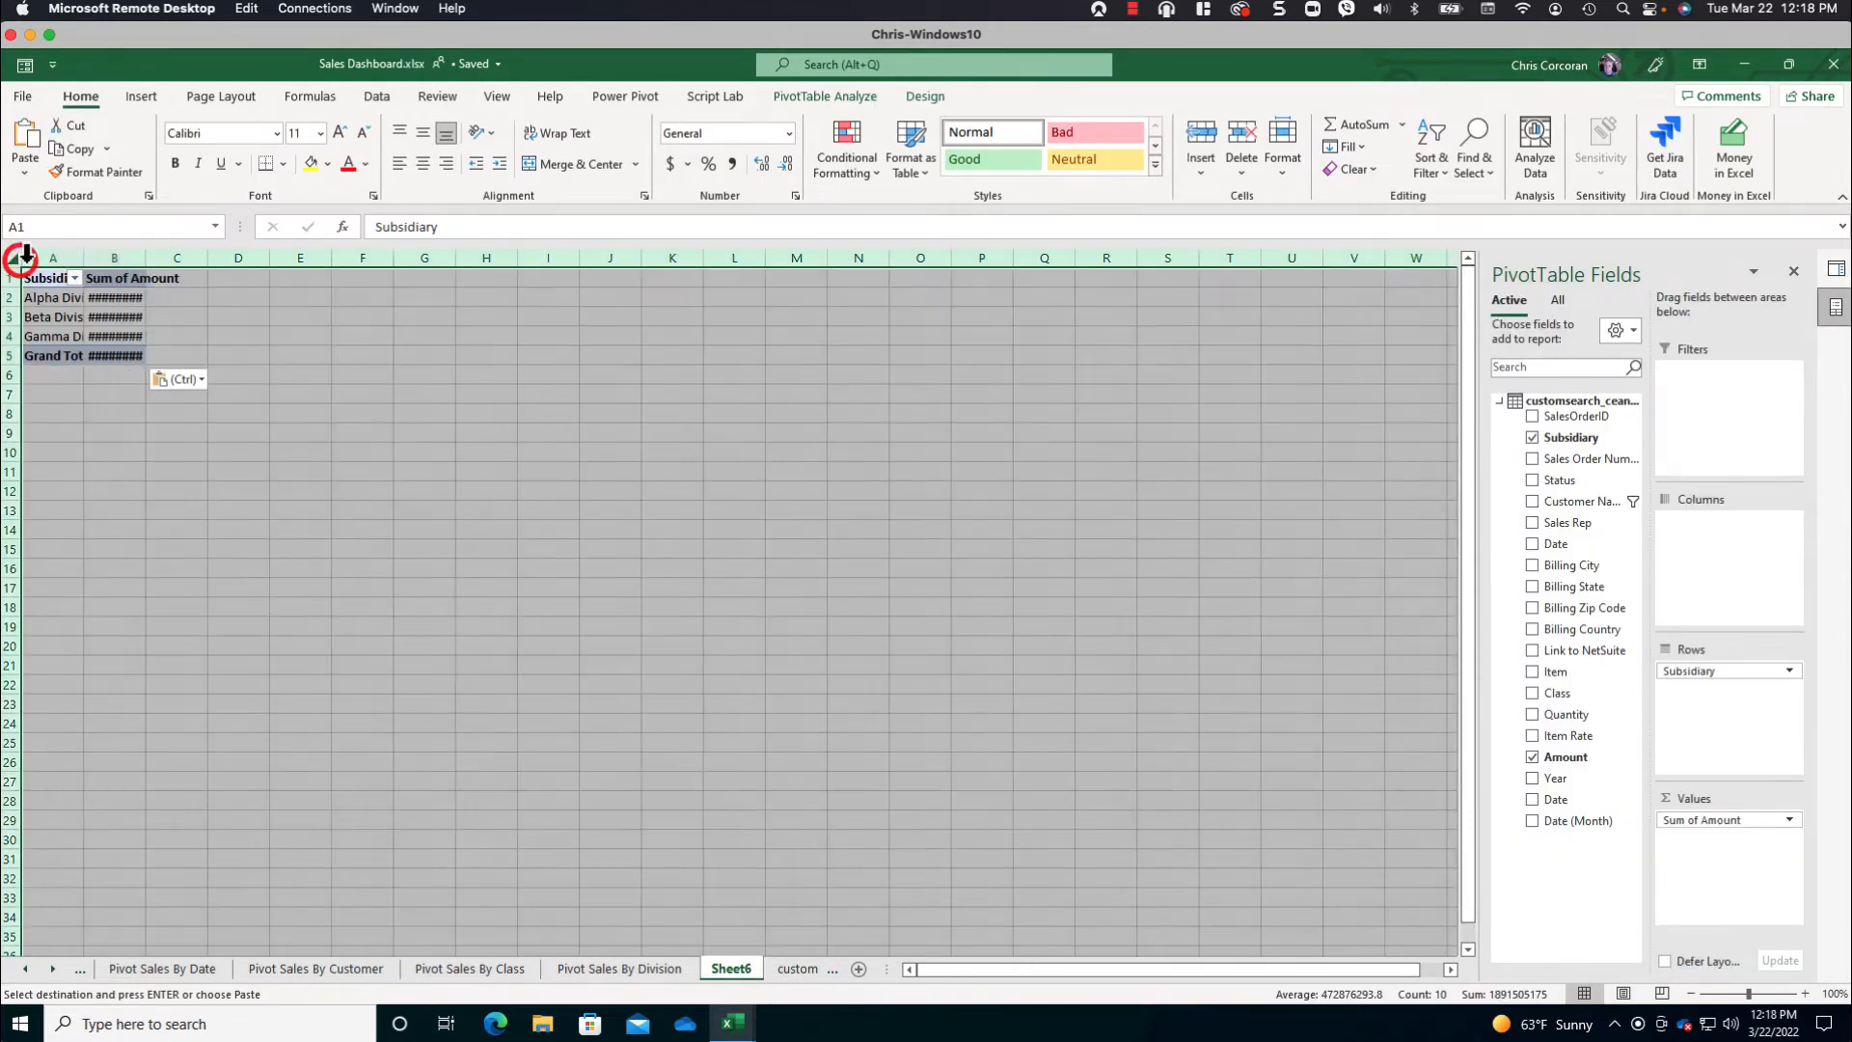
double_click(147, 258)
- Replace Subsidiary with Sales Rep in the copied PivotTable's rows and insert a PivotChart from the Dashboard-VerticalBarChart template
drag(1690, 673, 1315, 620)
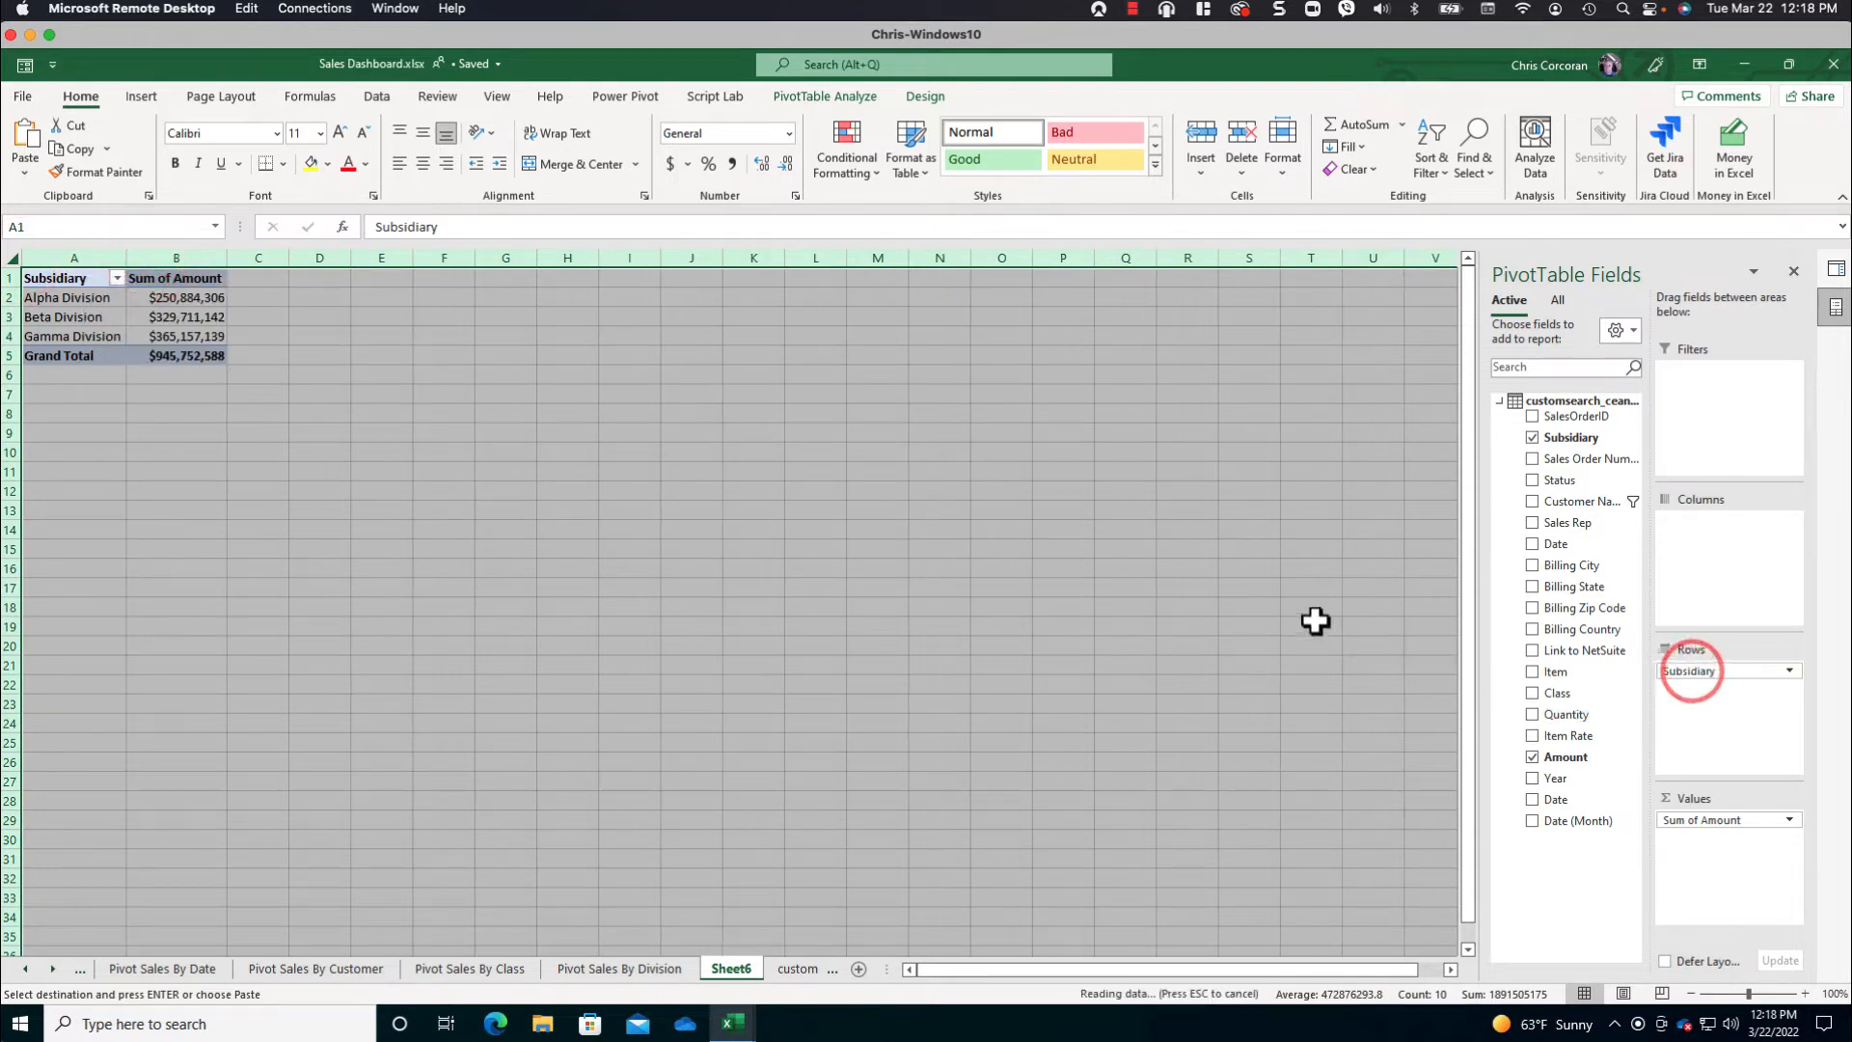
drag(1564, 528, 1708, 688)
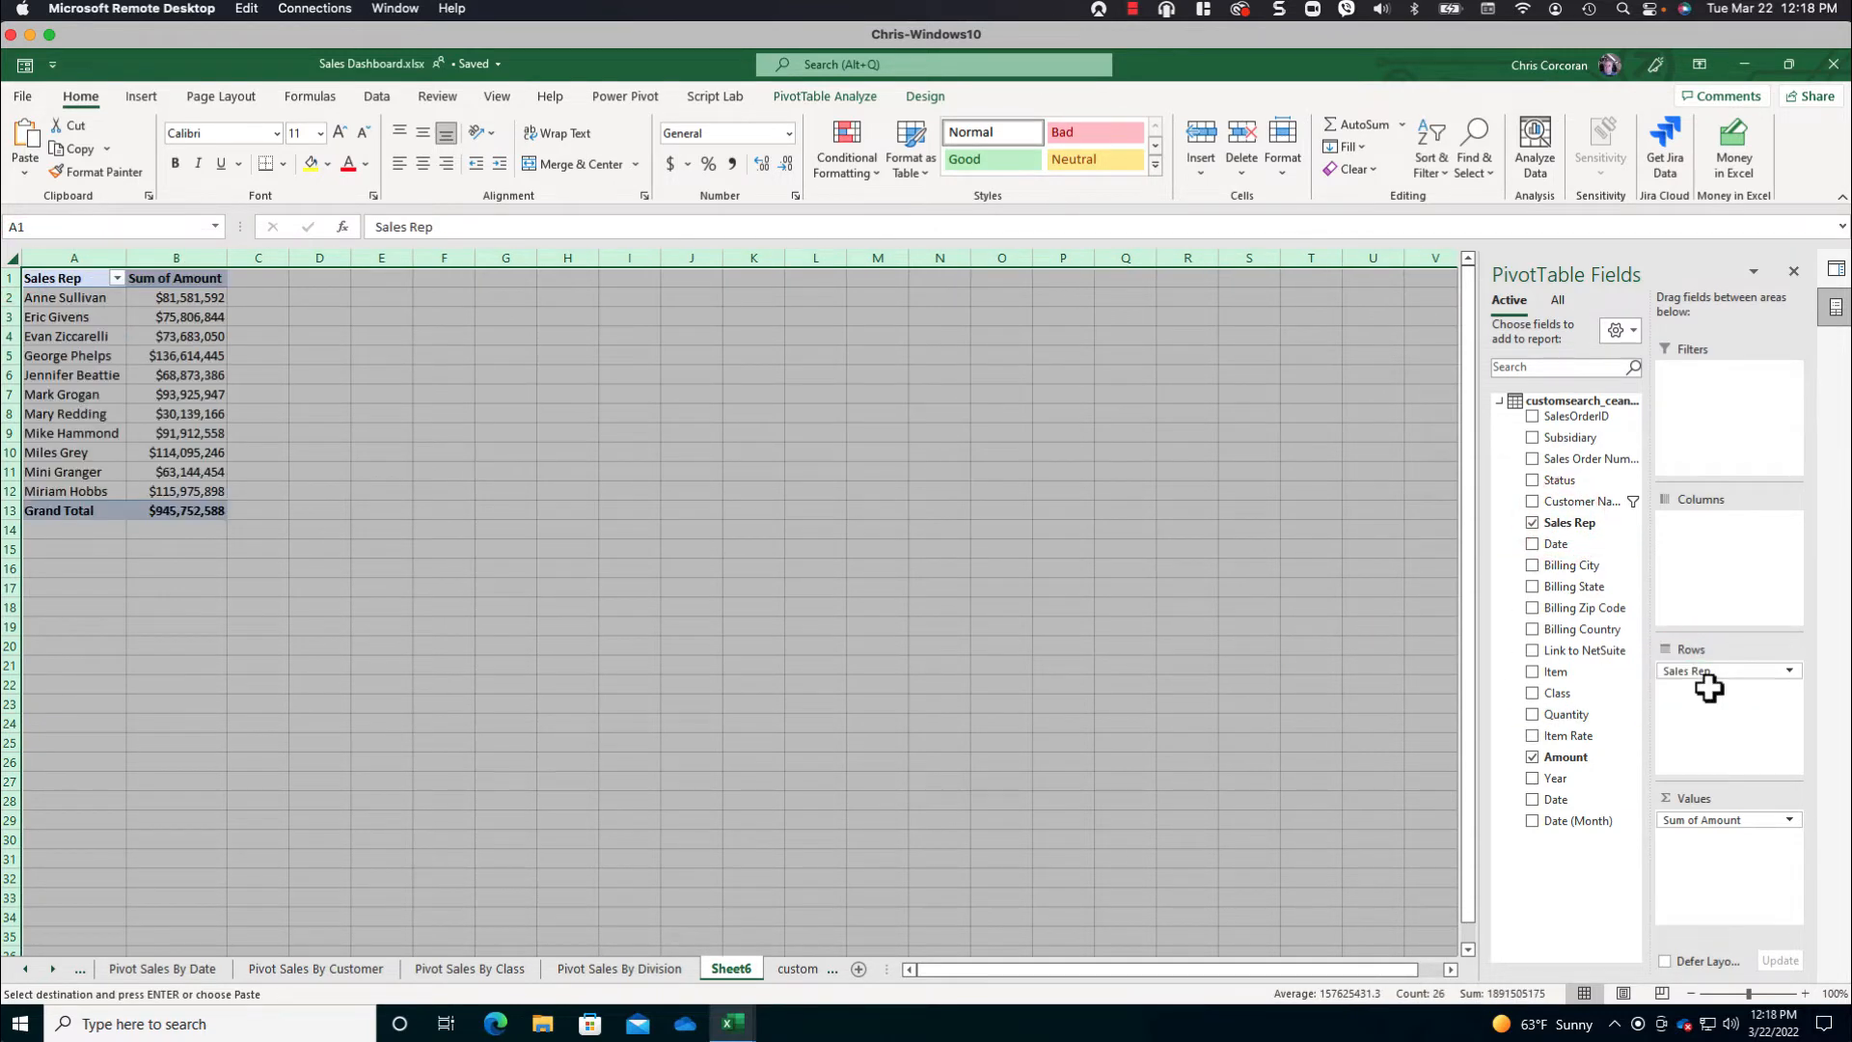
click(165, 335)
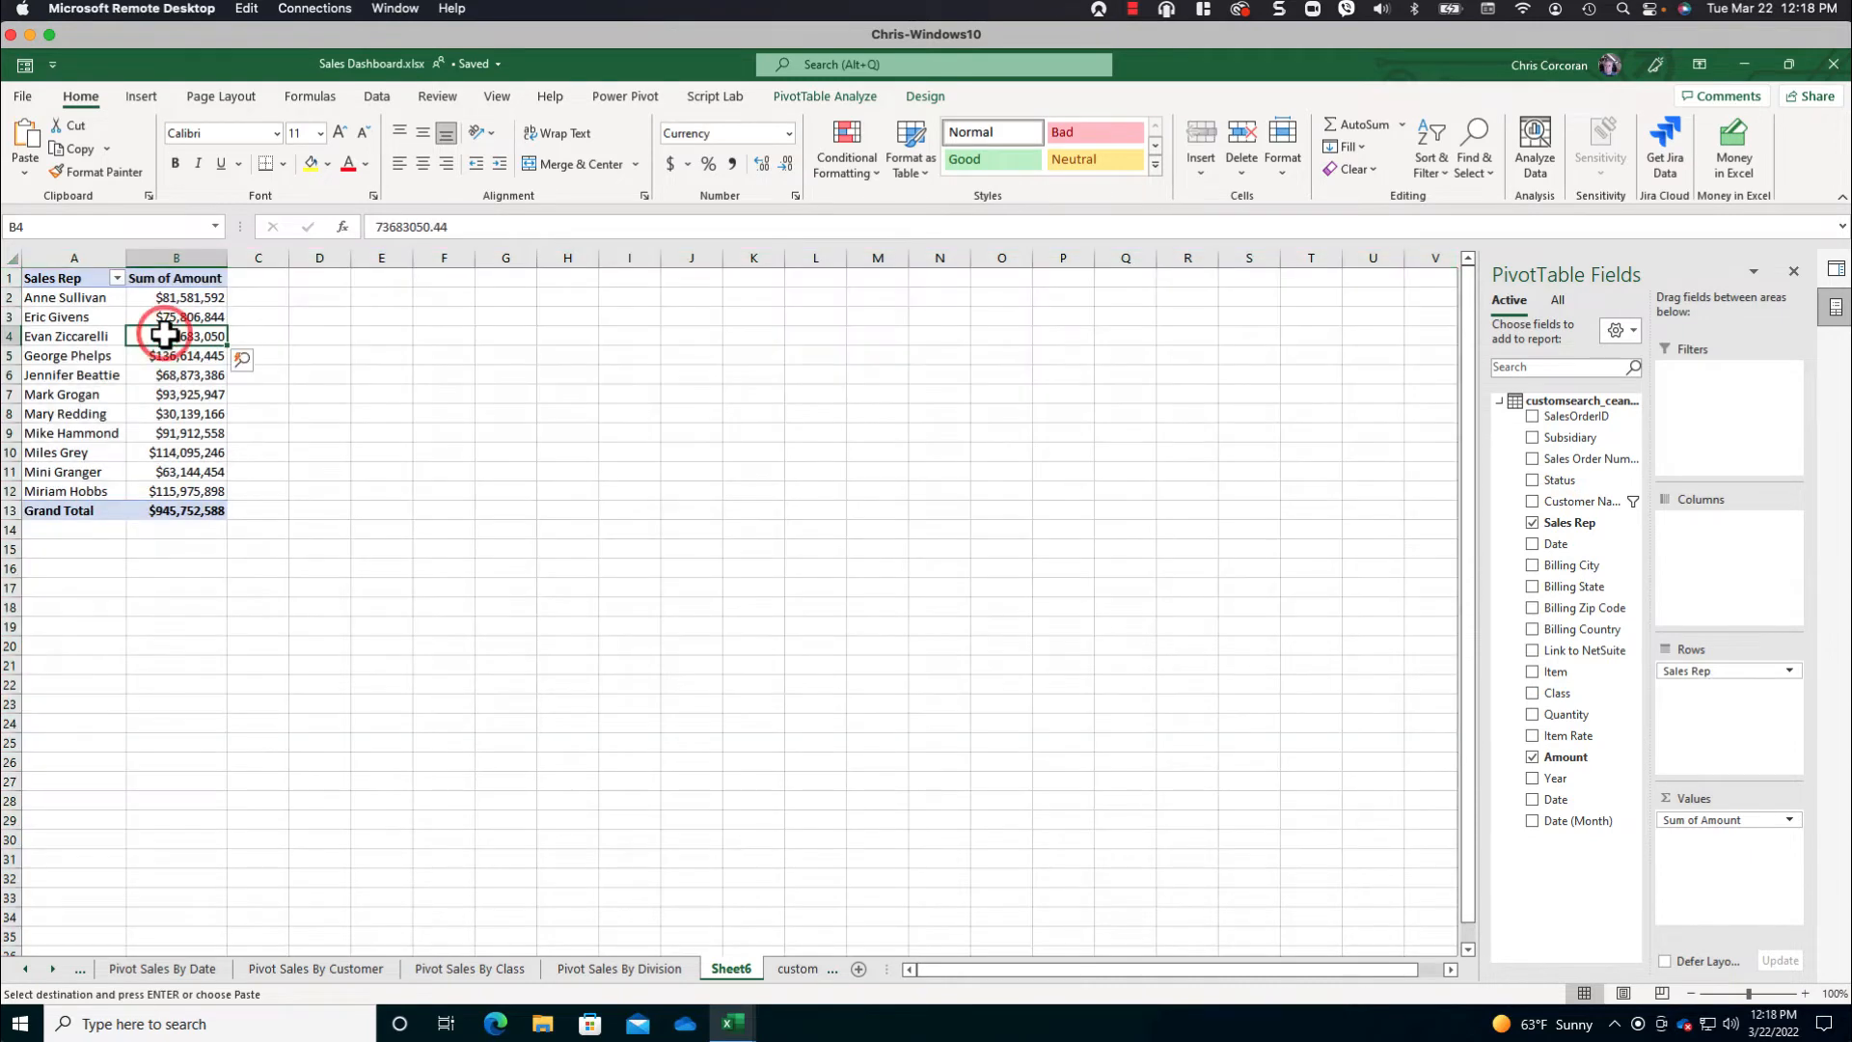
click(138, 97)
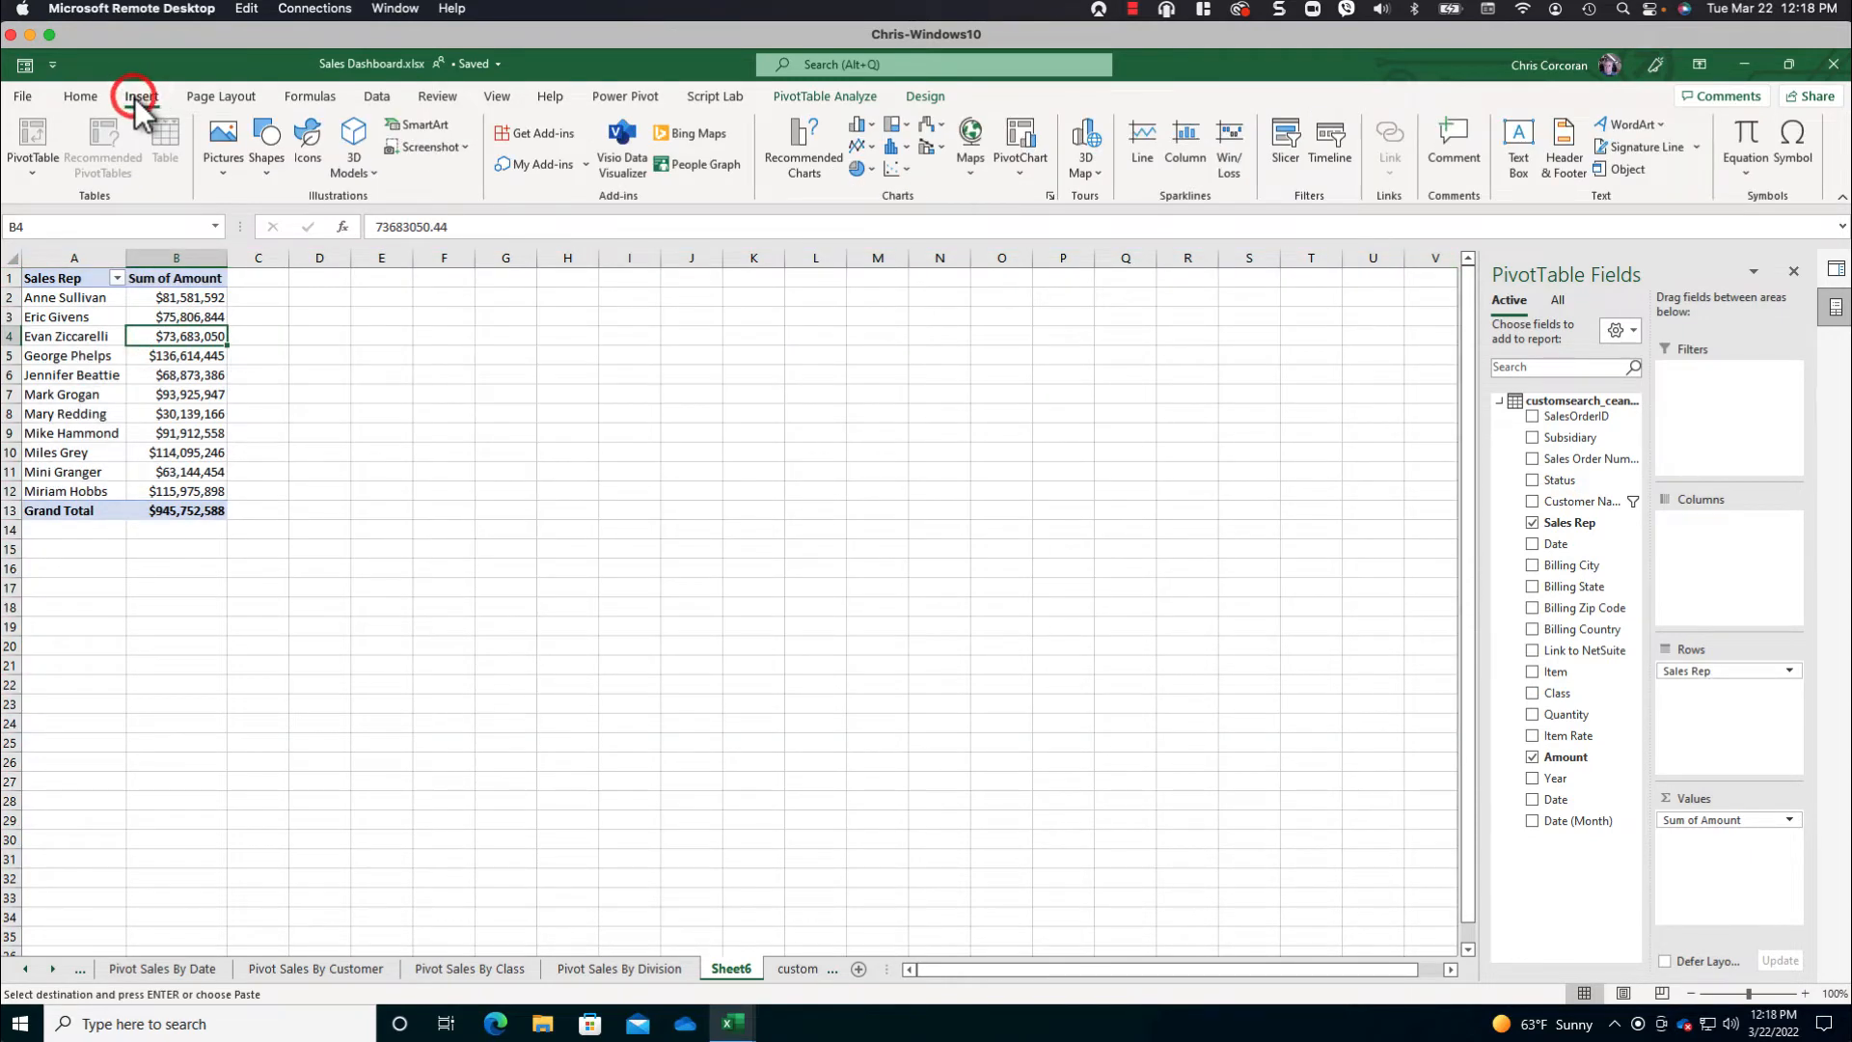
click(873, 125)
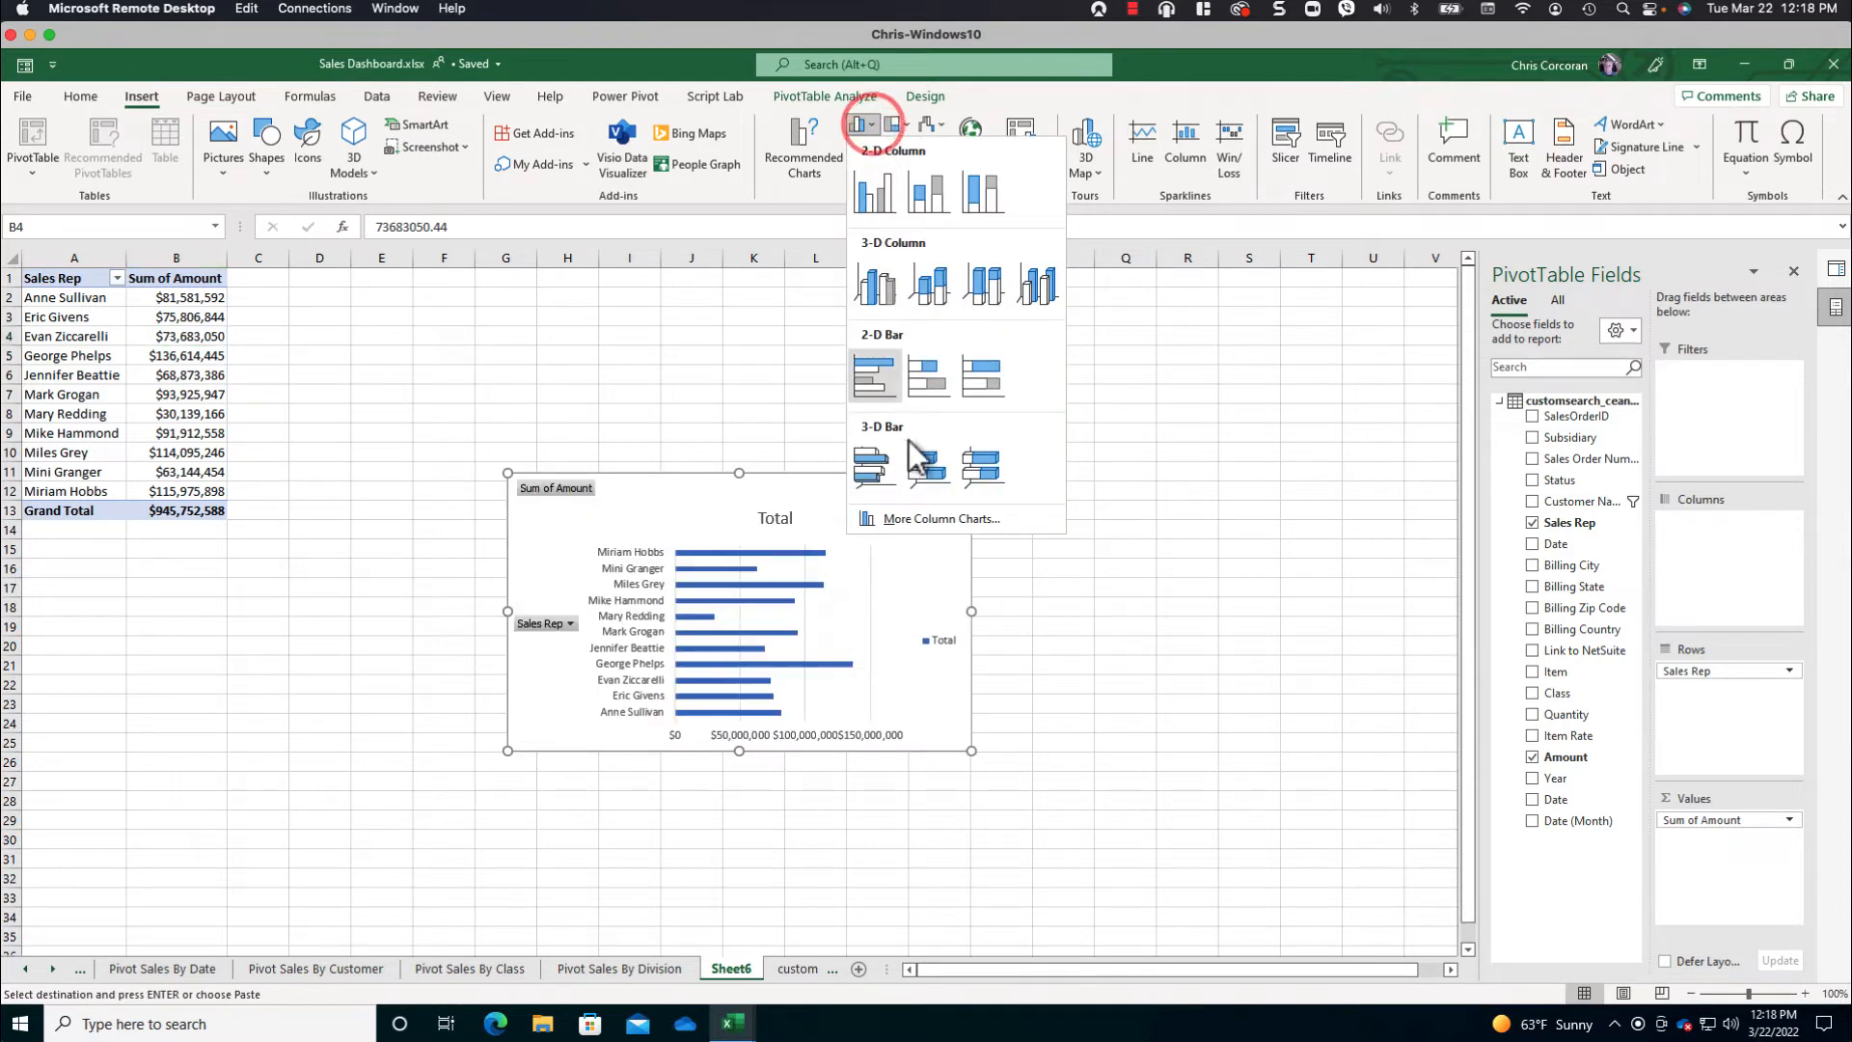
click(918, 518)
click(698, 337)
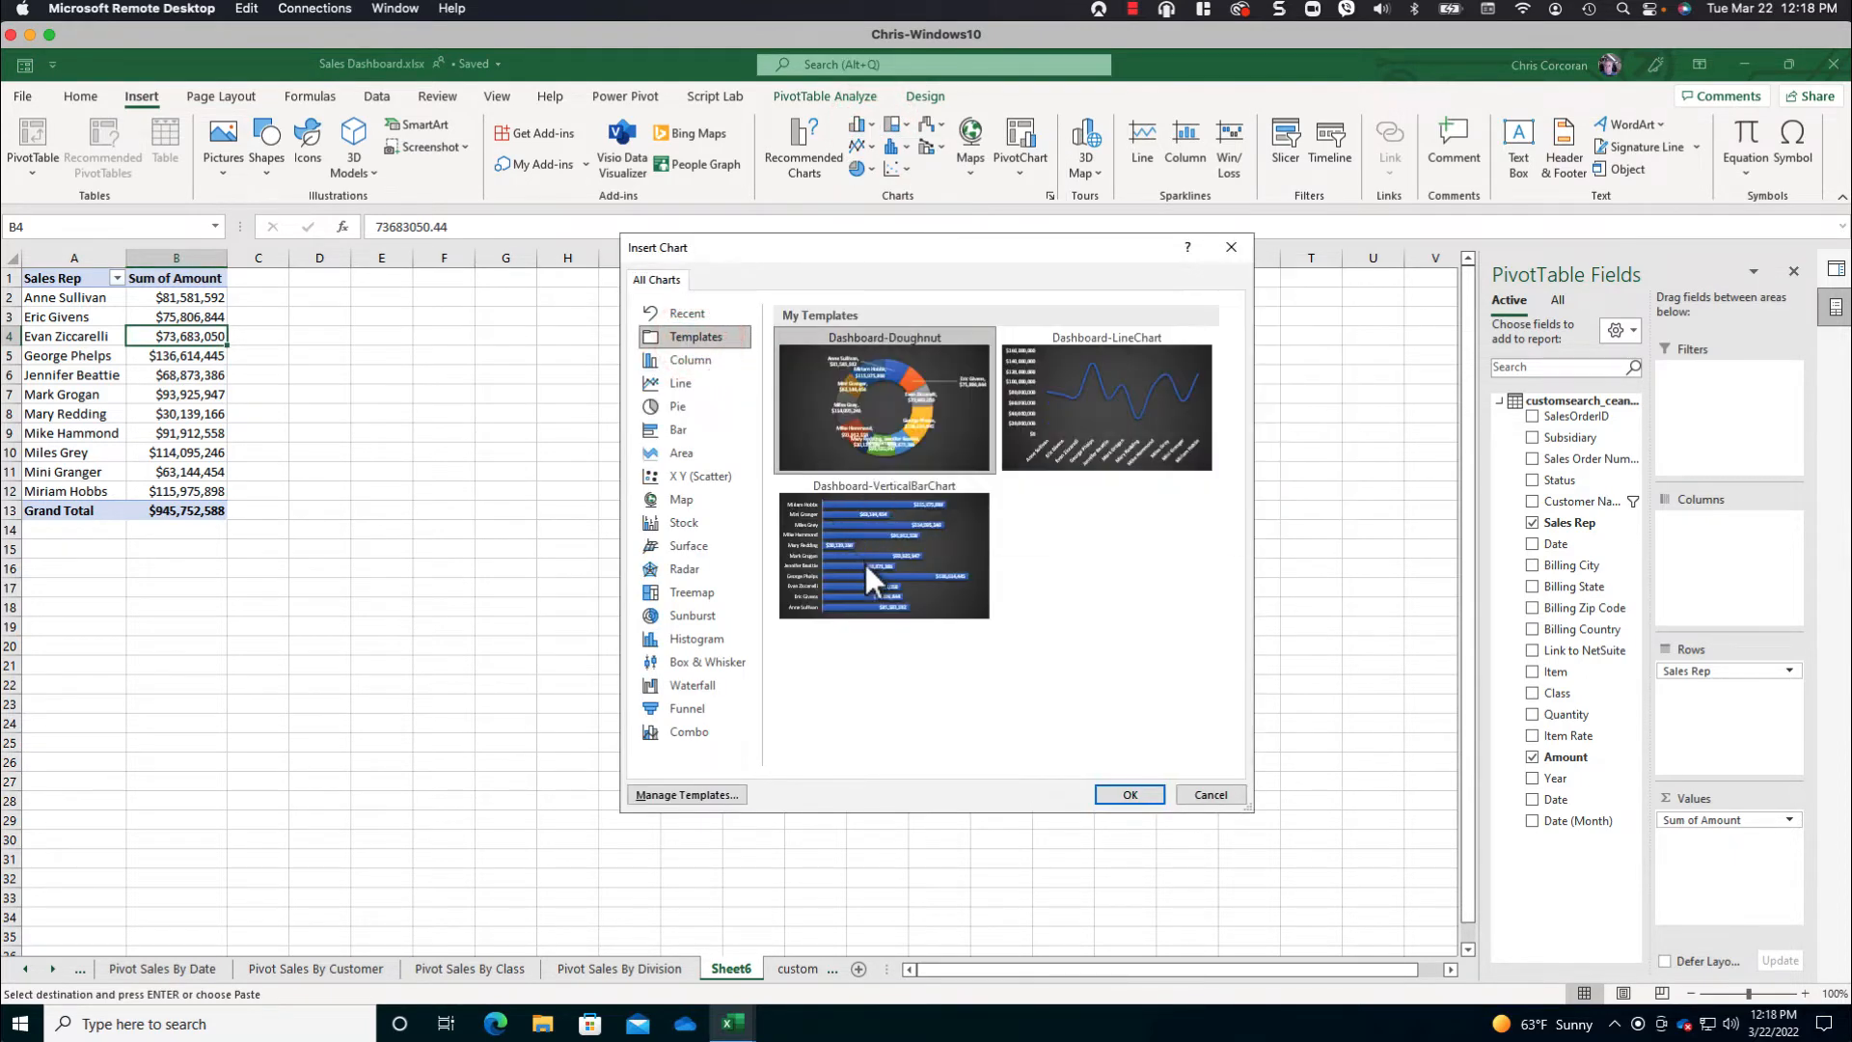
click(870, 569)
click(1114, 793)
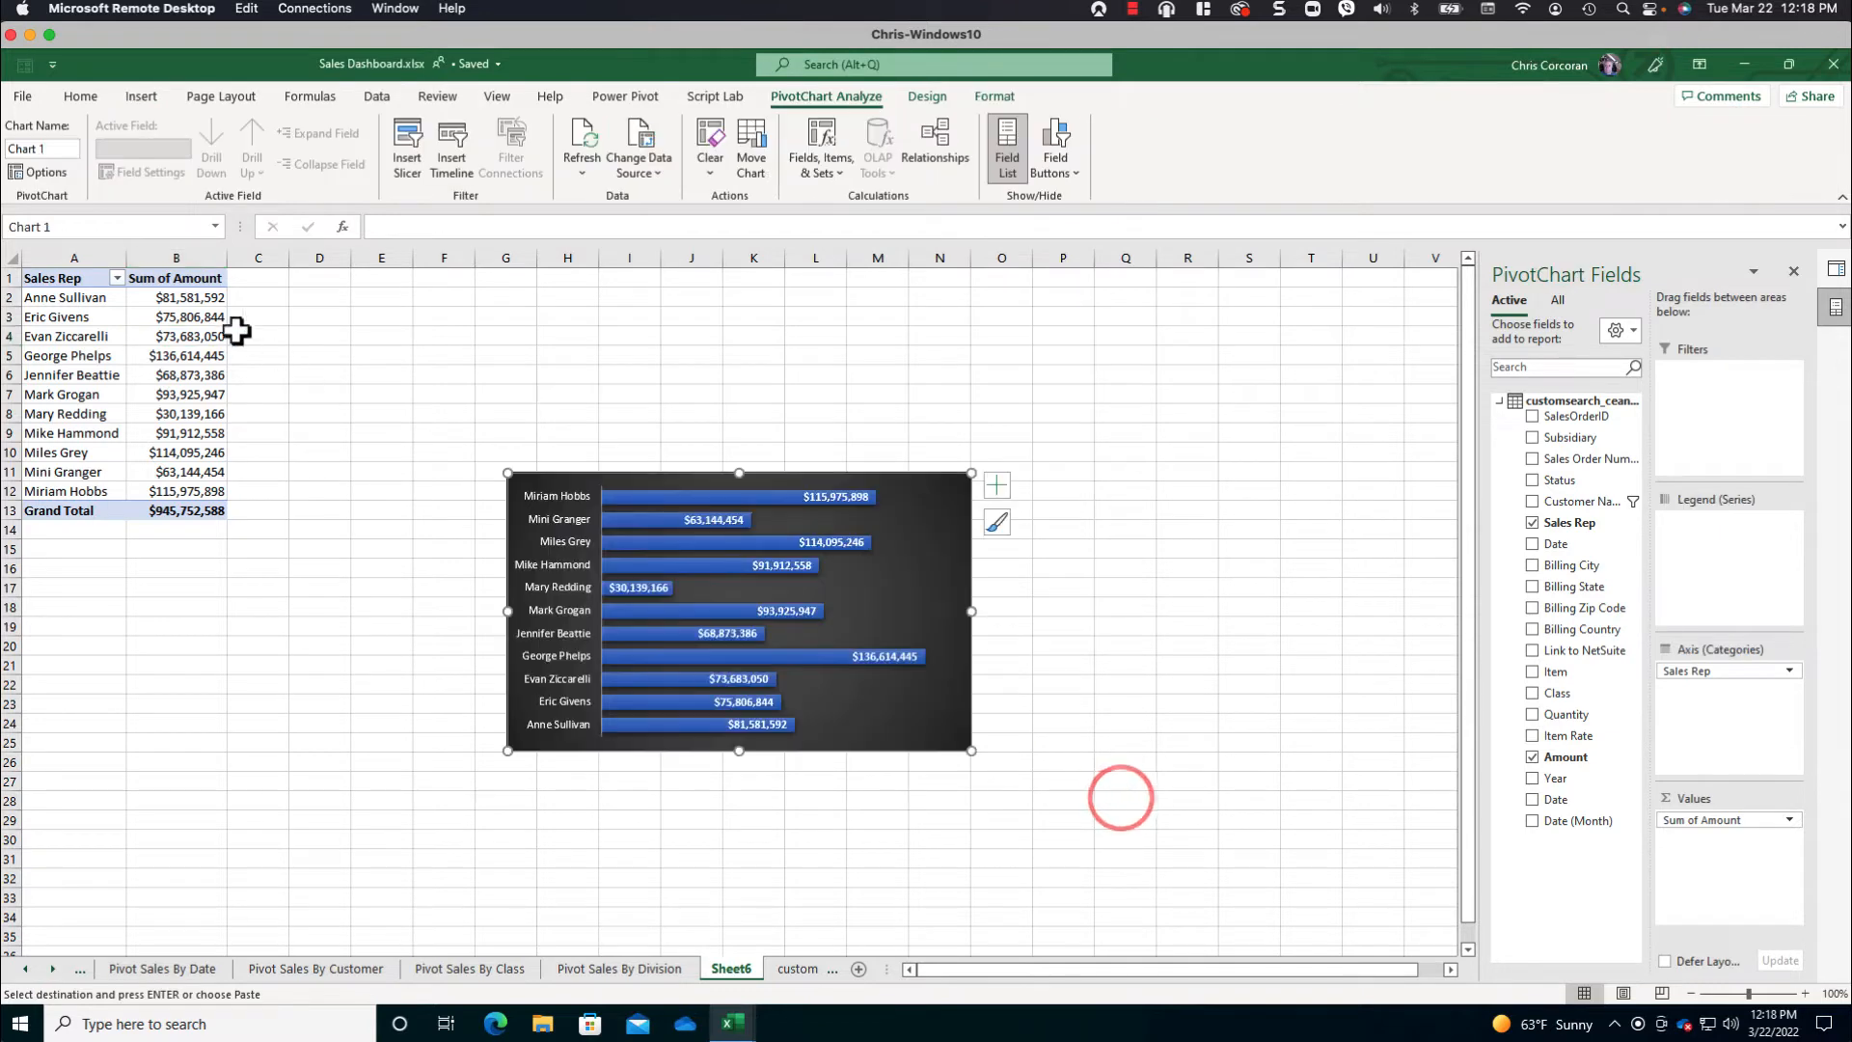
- Sort the sales reps by Sum of Amount from smallest to largest
right_click(180, 302)
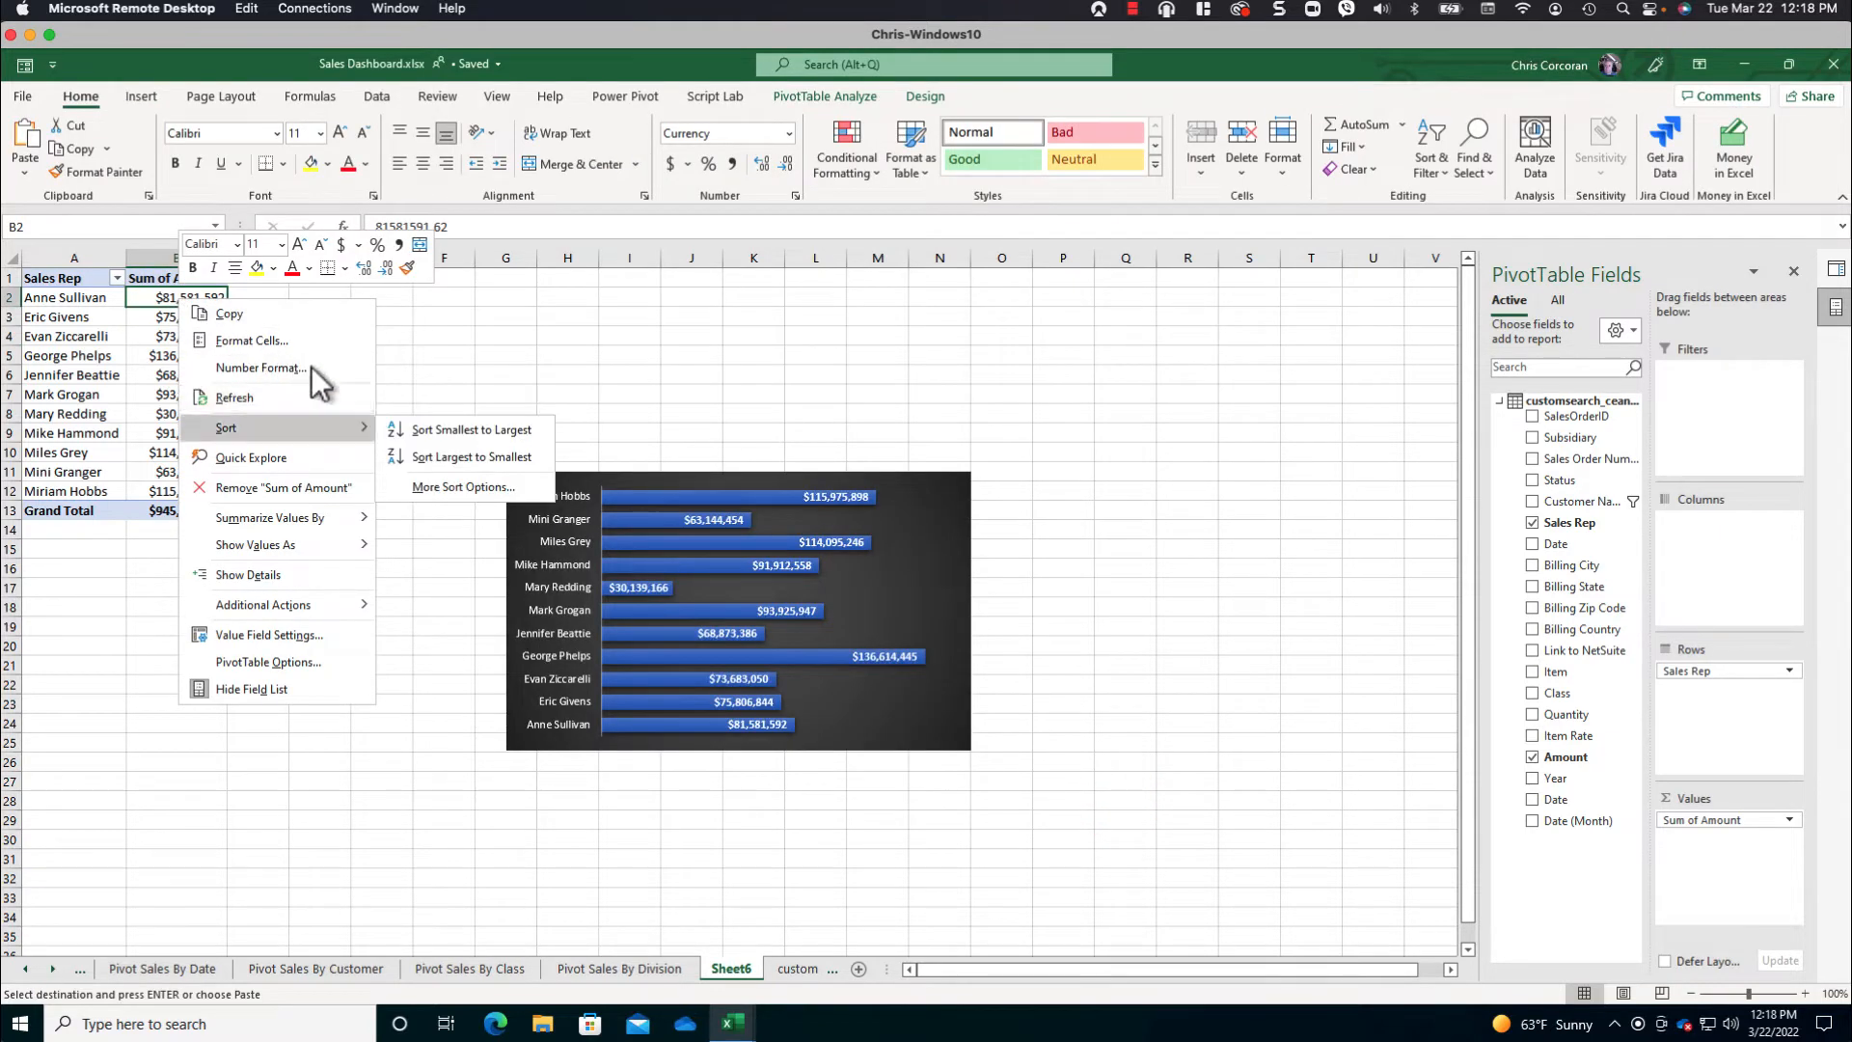
mouse_move(289, 428)
click(418, 429)
- Name the sales rep PivotTable PivotSalesByRep and move its chart up to start around cell G7
click(82, 336)
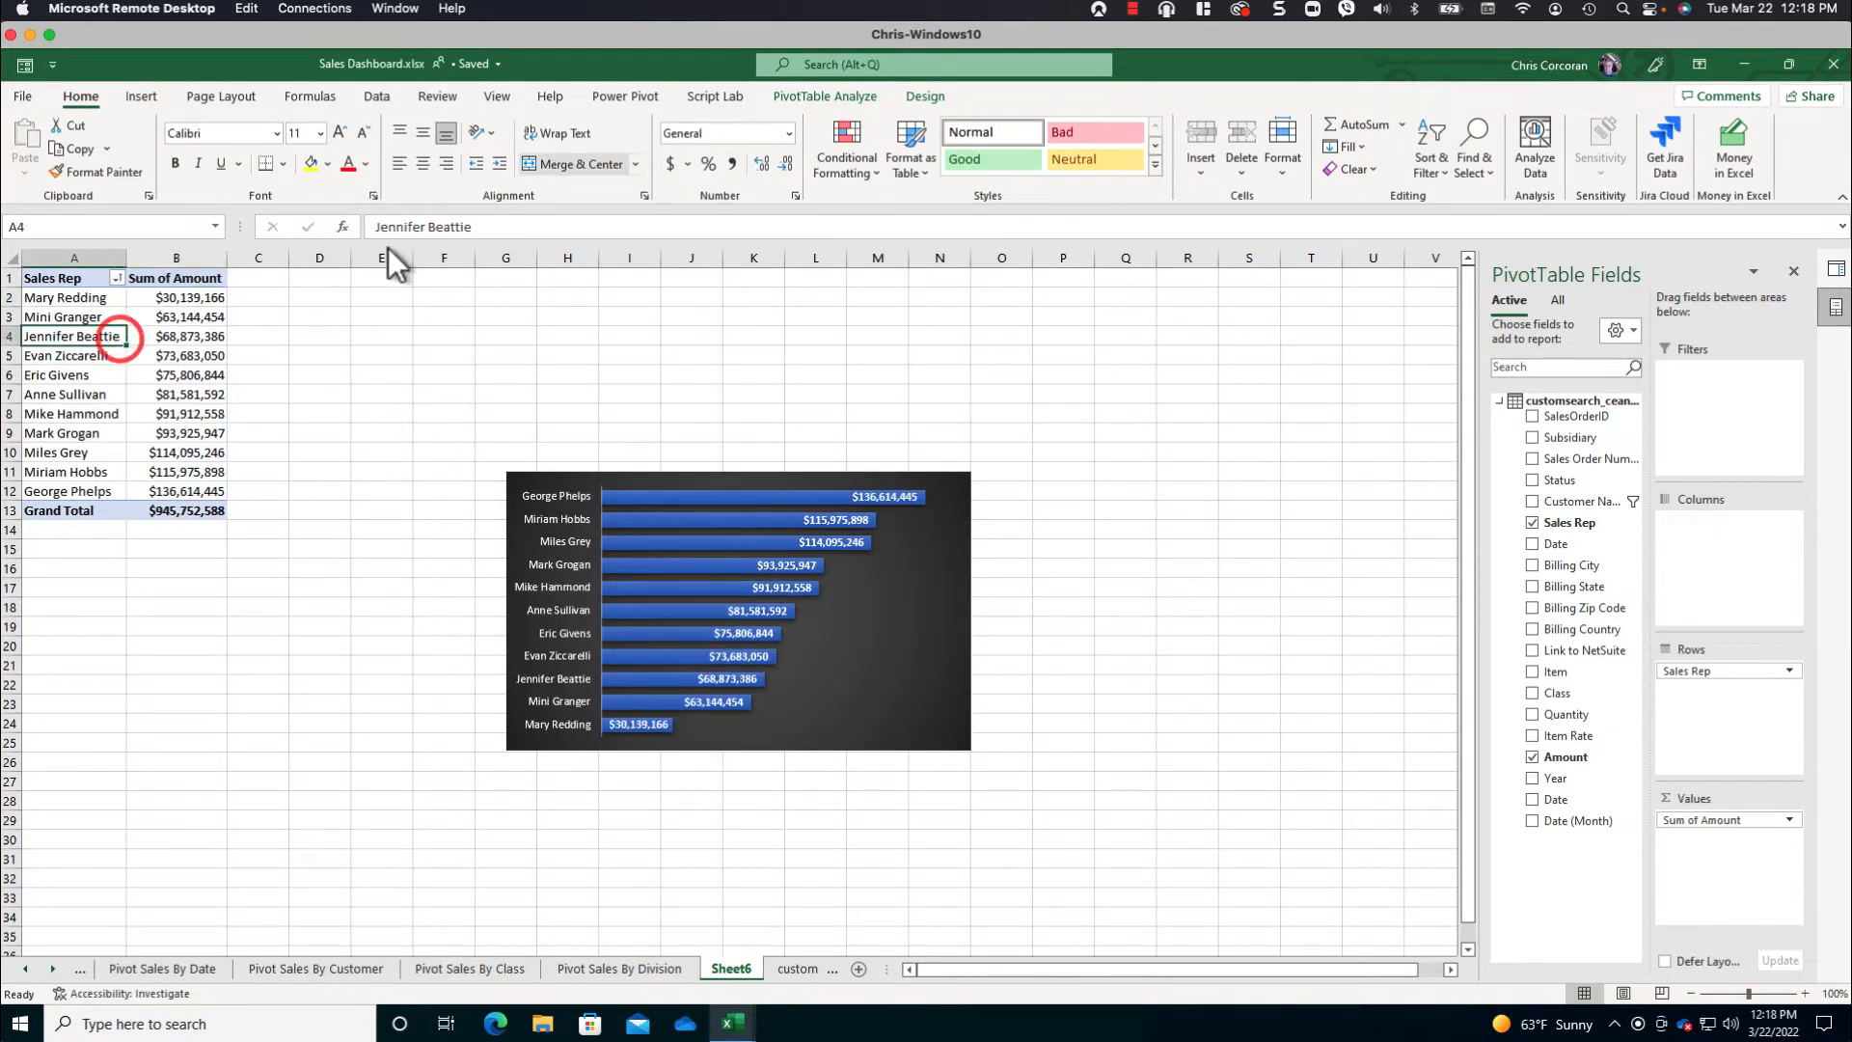
click(817, 96)
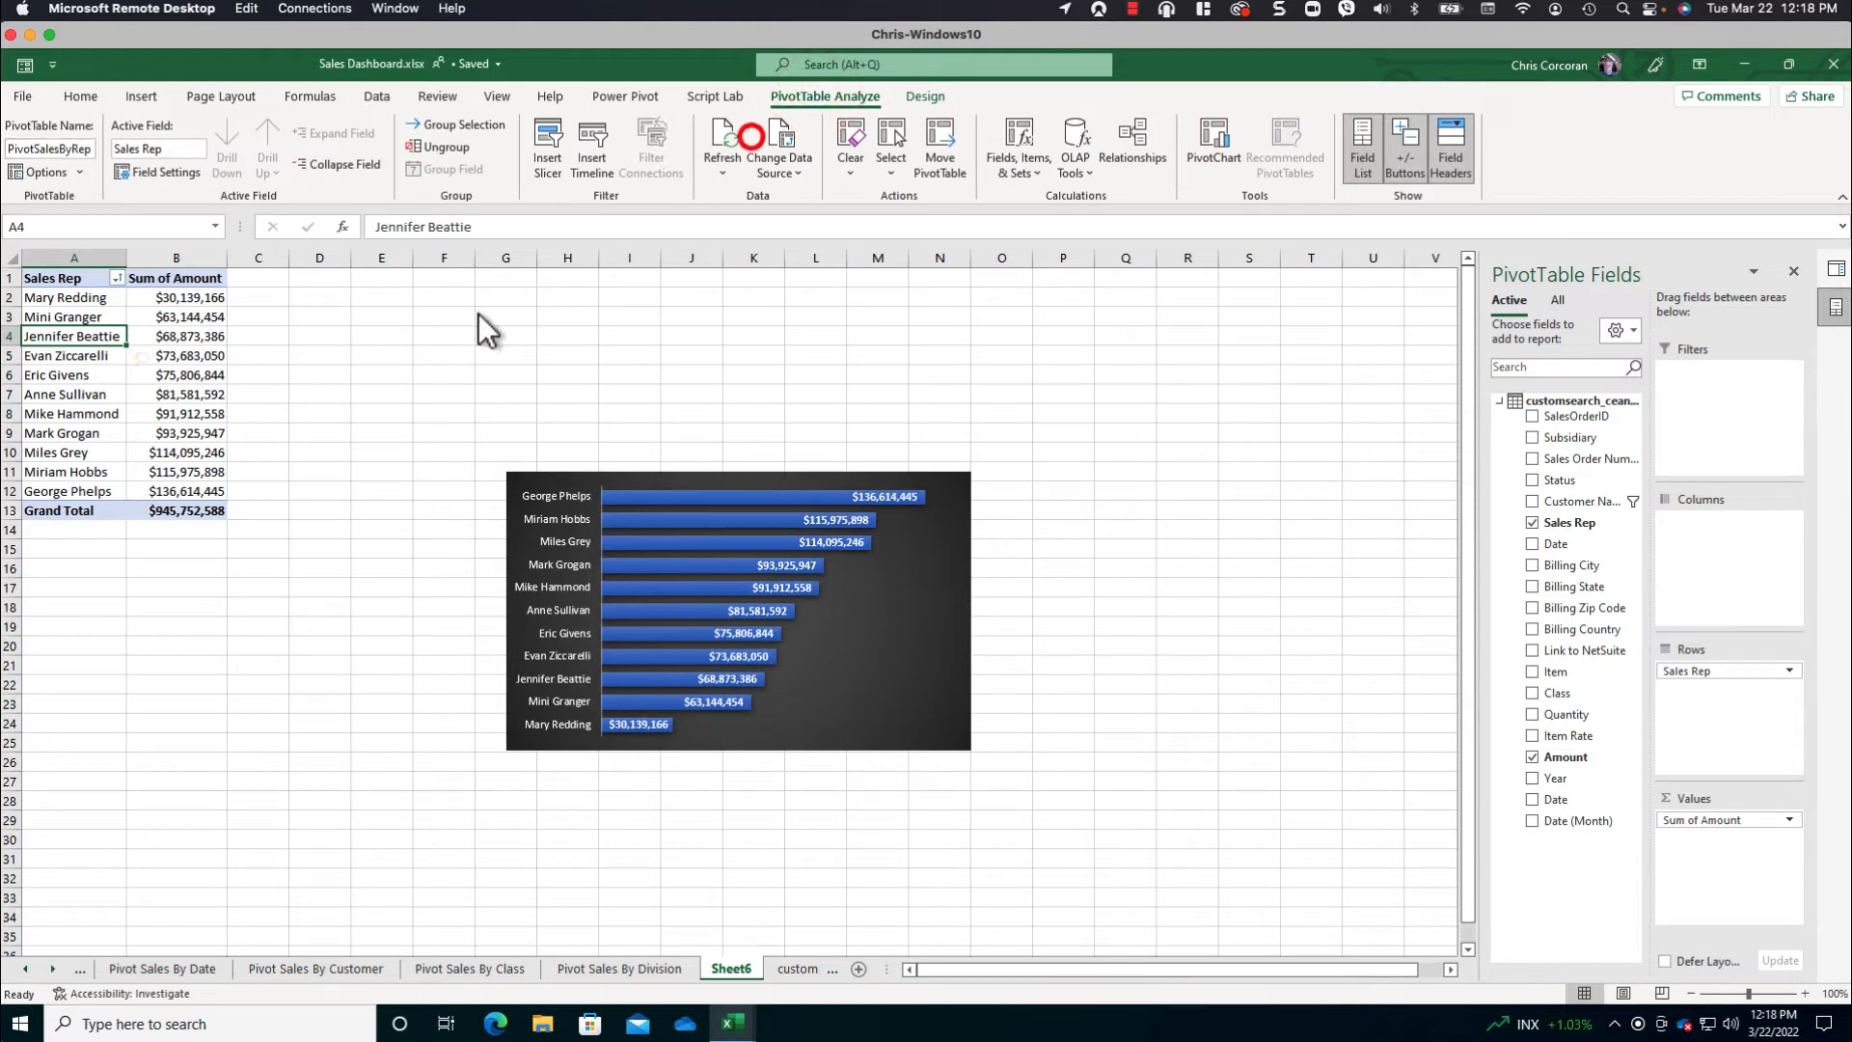
click(214, 473)
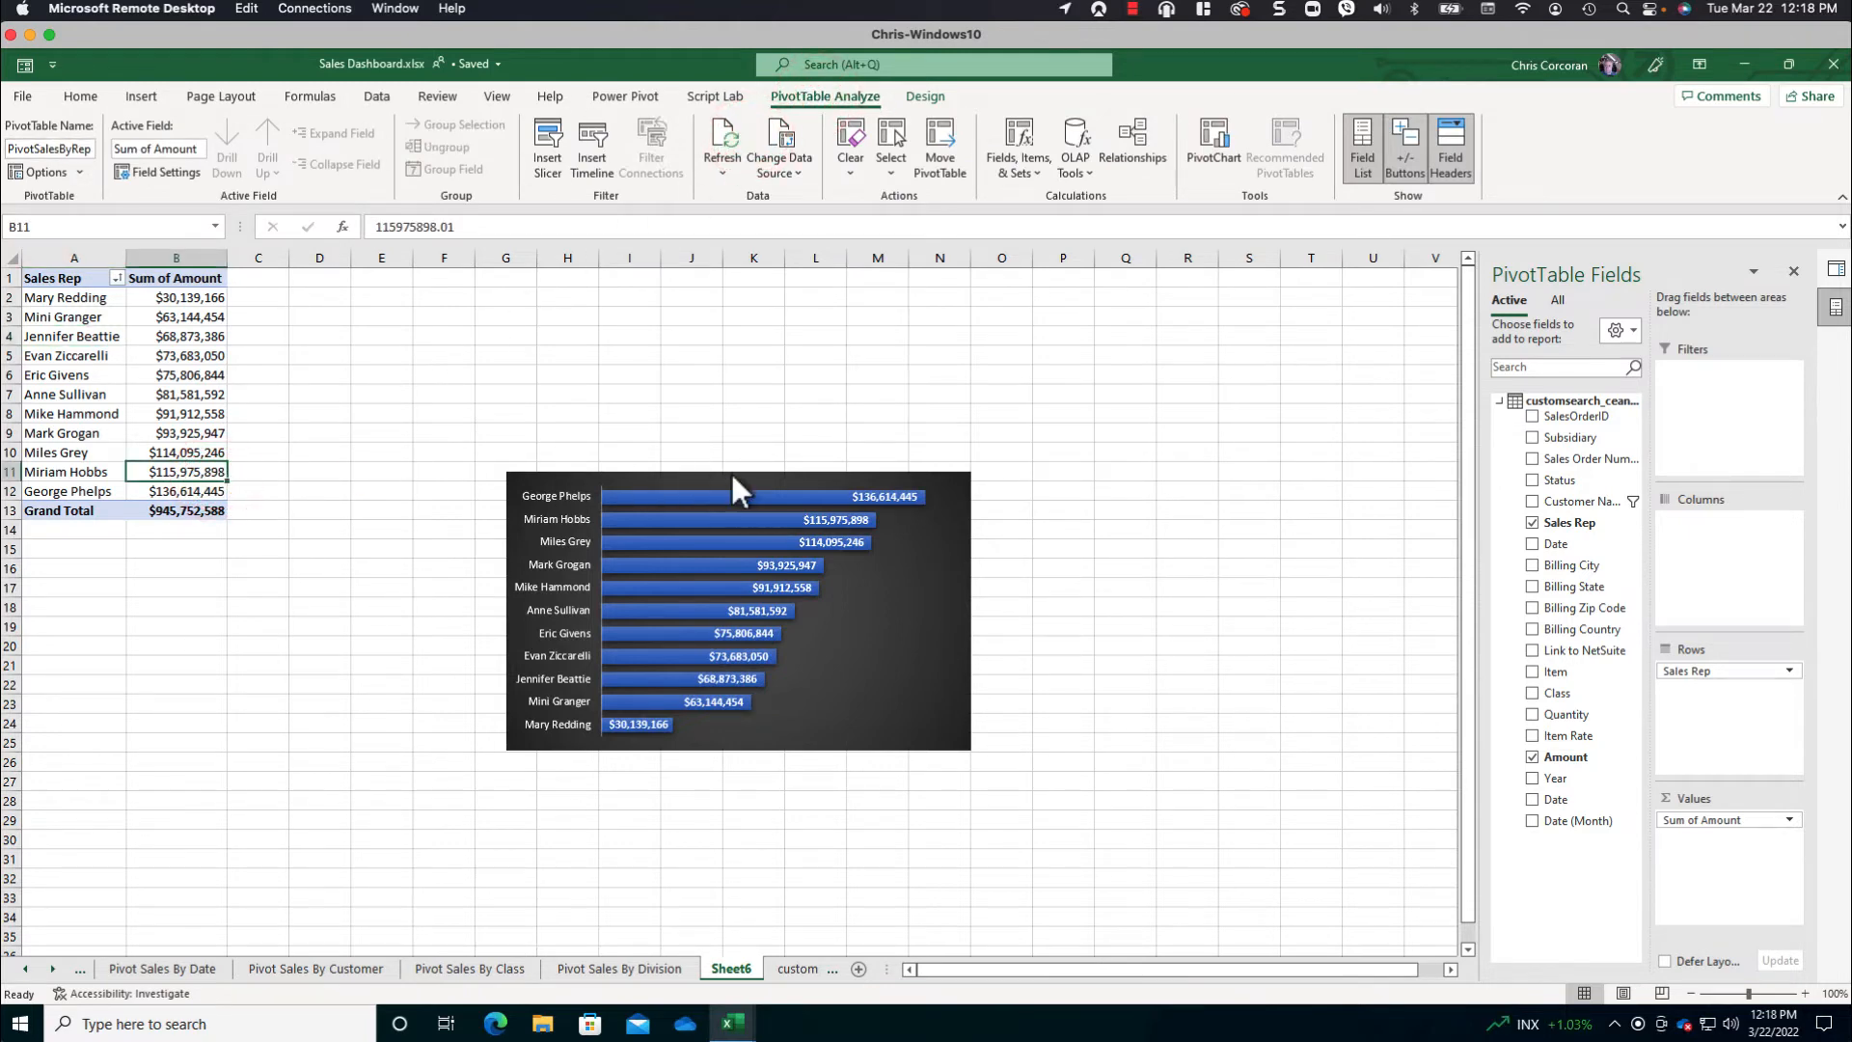
drag(762, 472, 733, 396)
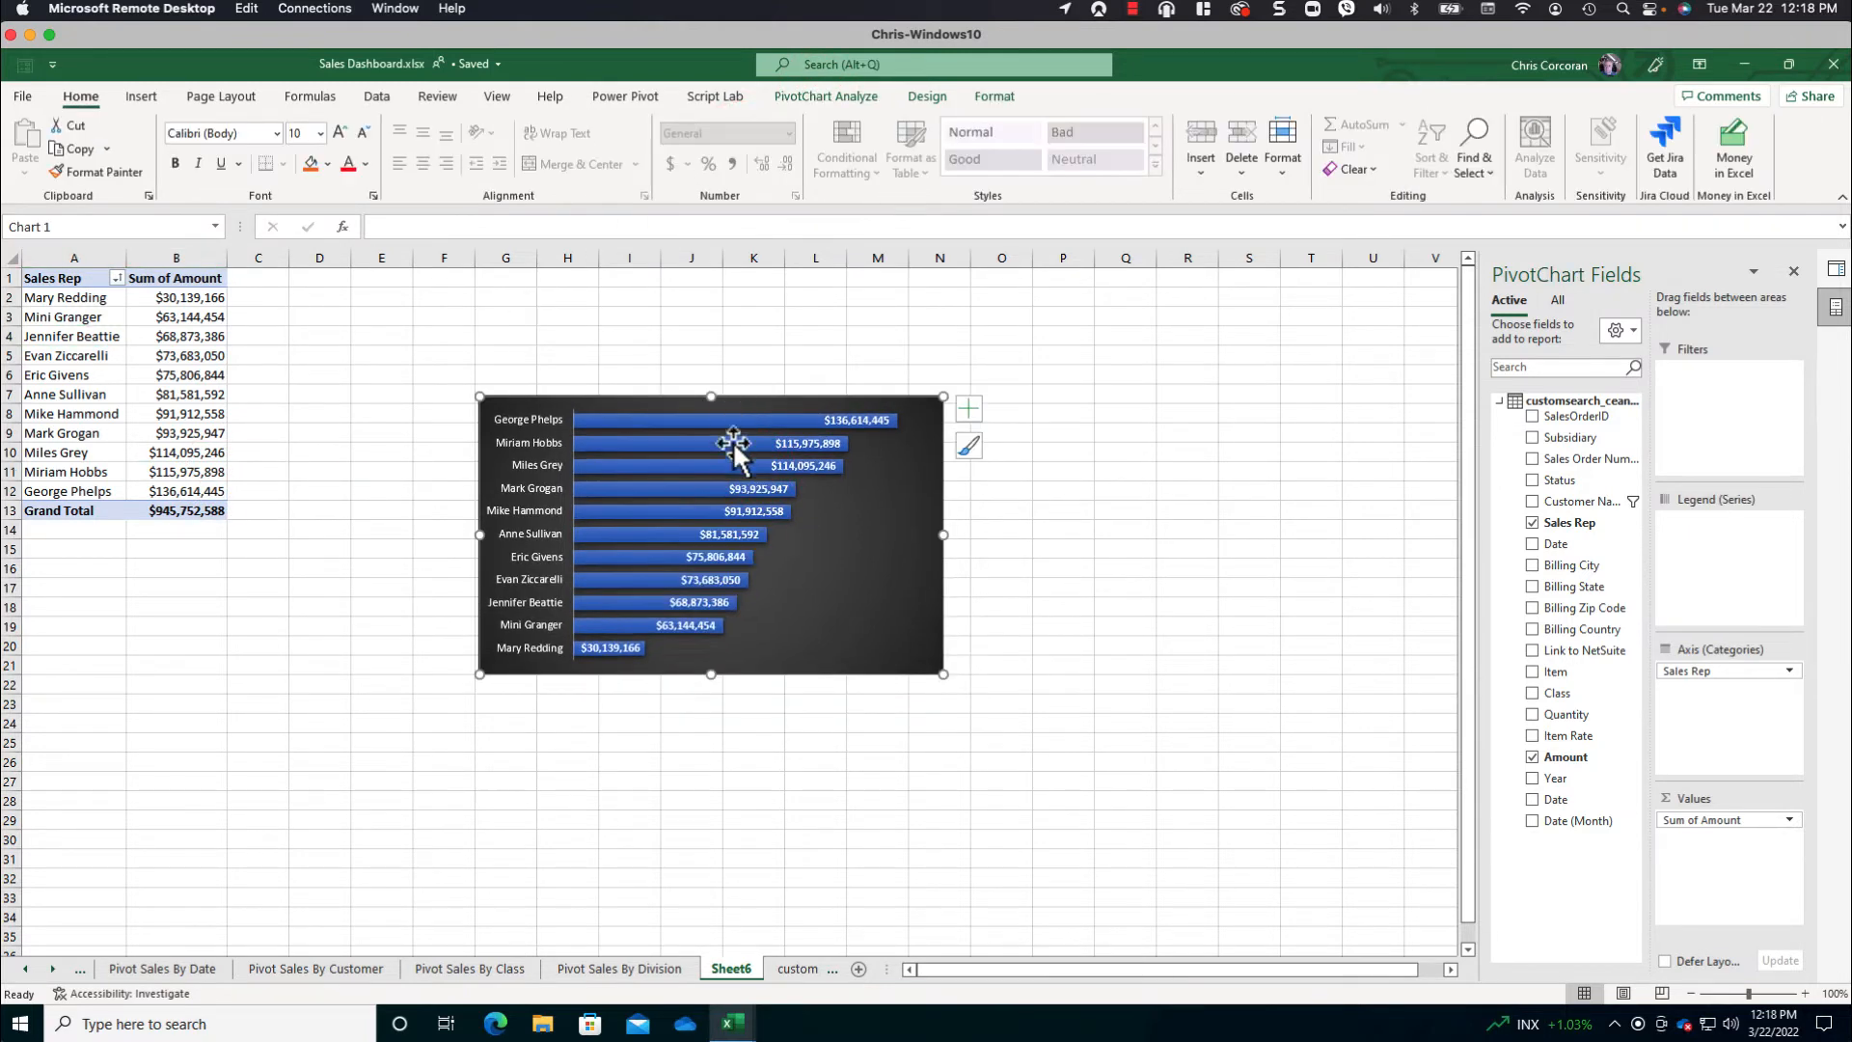
- Rename the sales rep PivotTable's sheet as Pivot Sales By Rep
double_click(740, 972)
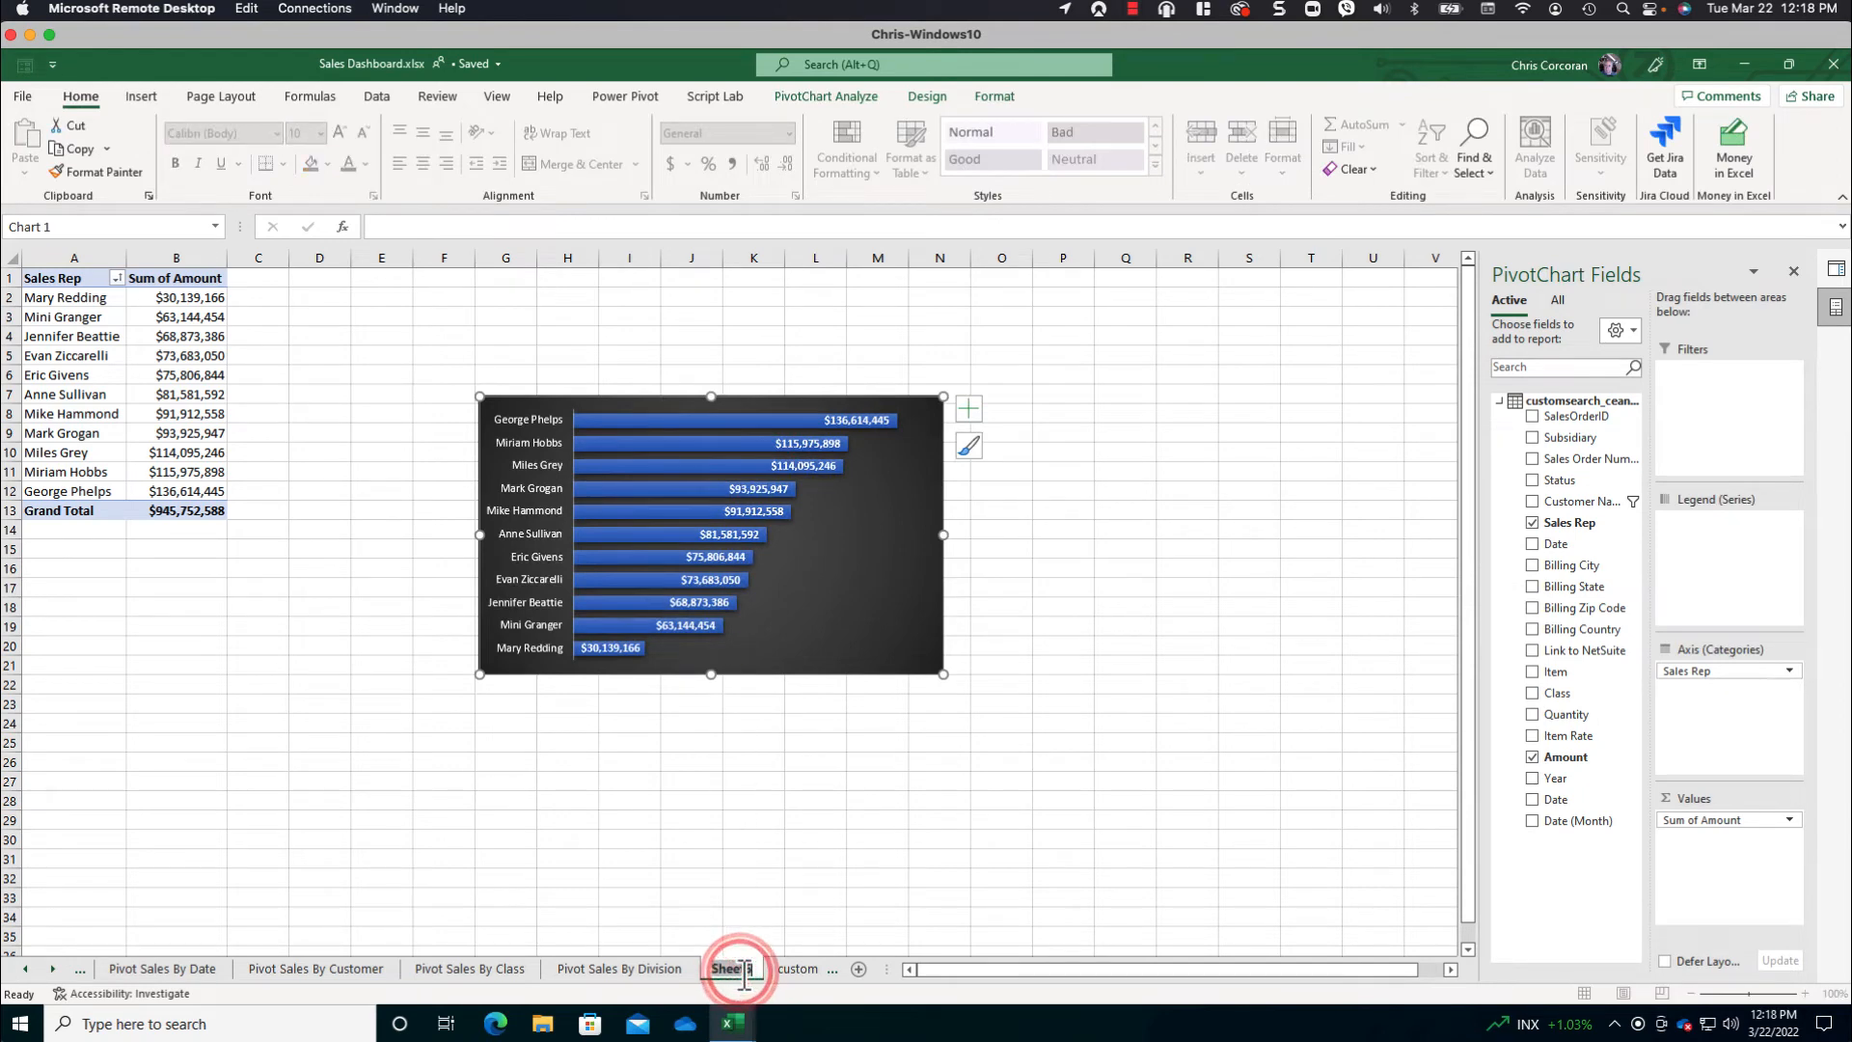
text(Pio)
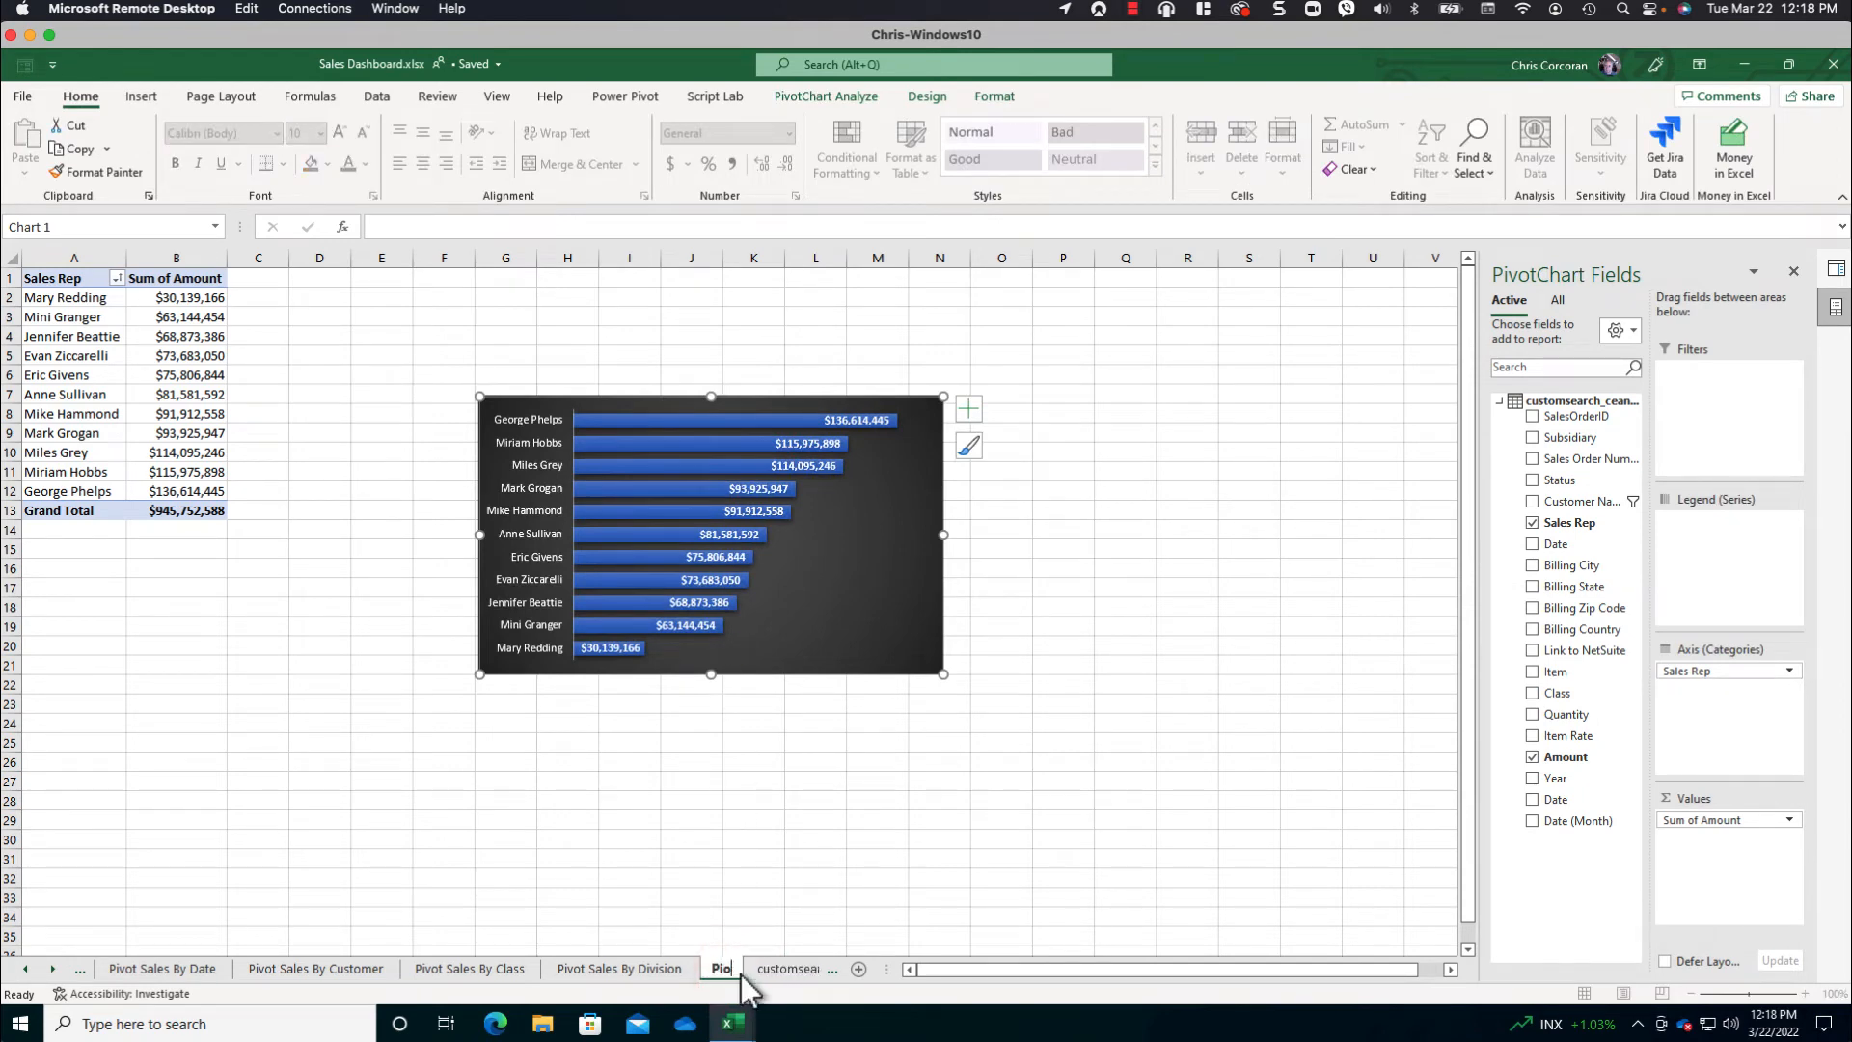
text(votvot Sales By Rep)
key(Return)
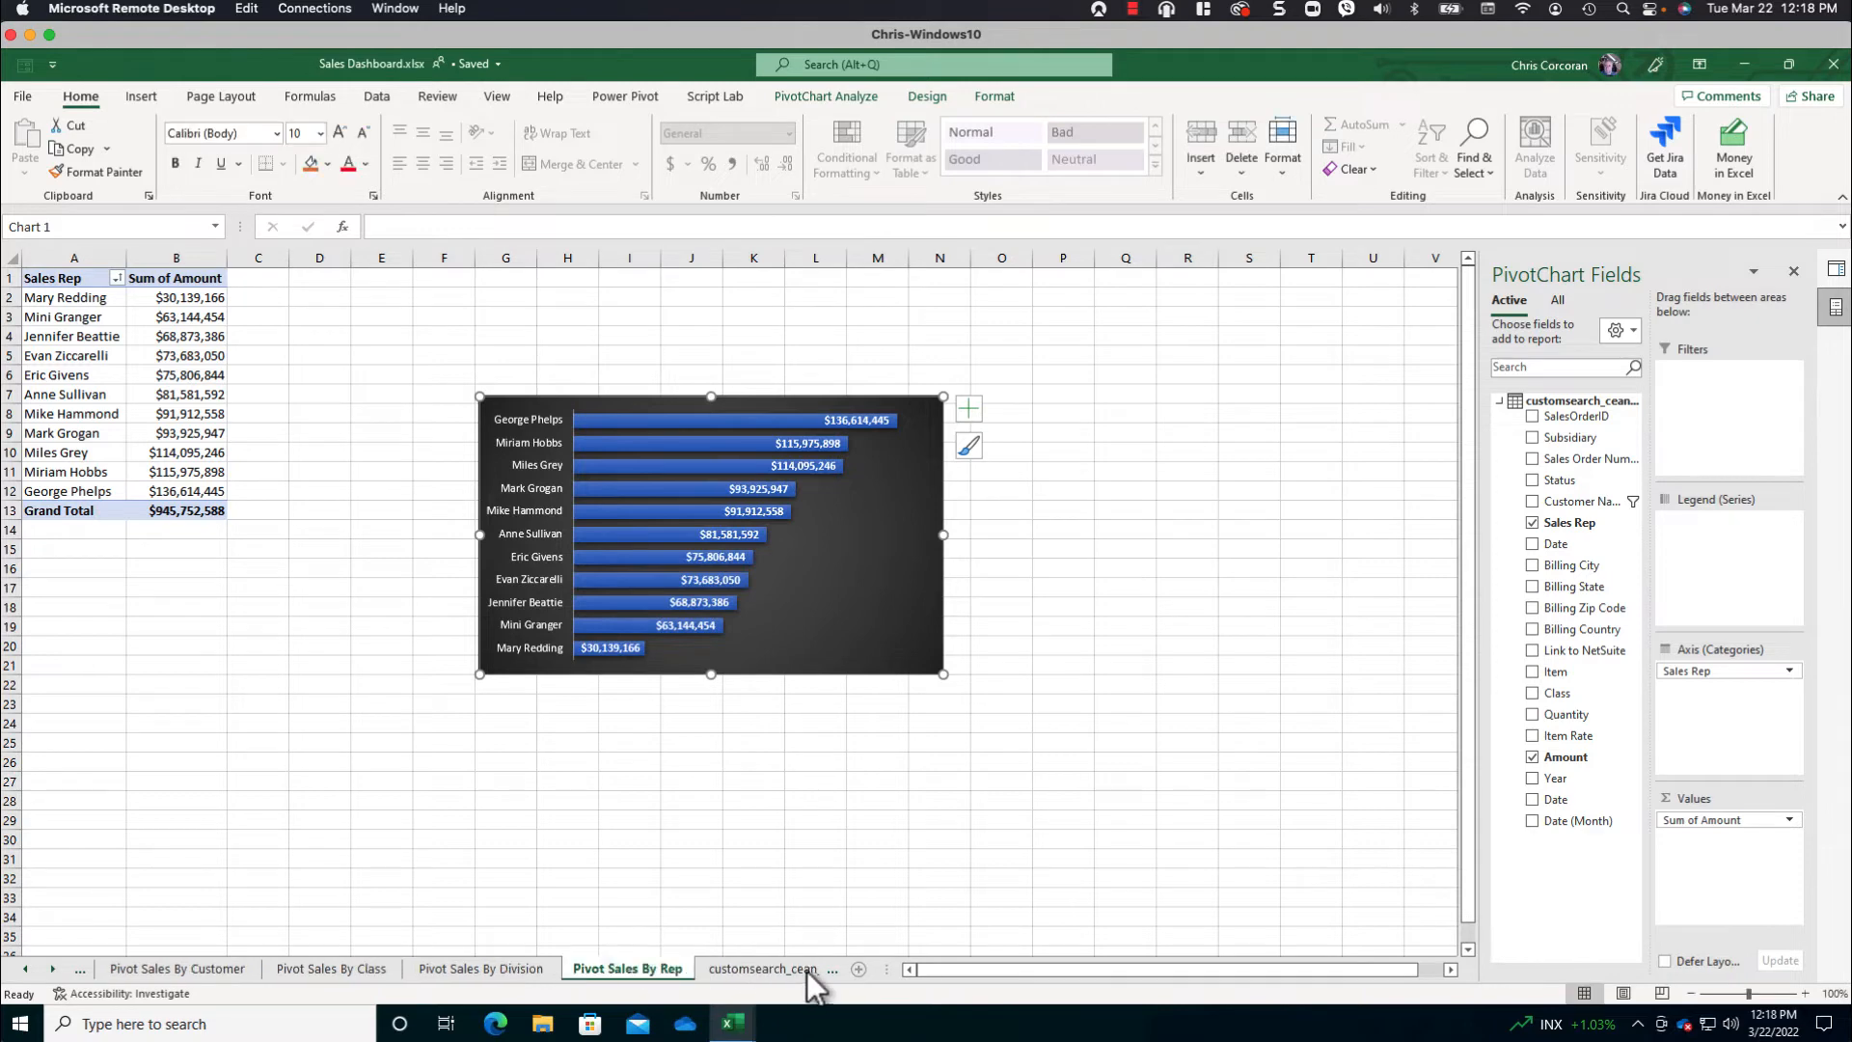
- Add a new sheet named Dashboard and widen the sheet tab area to show more tabs
click(858, 968)
double_click(725, 969)
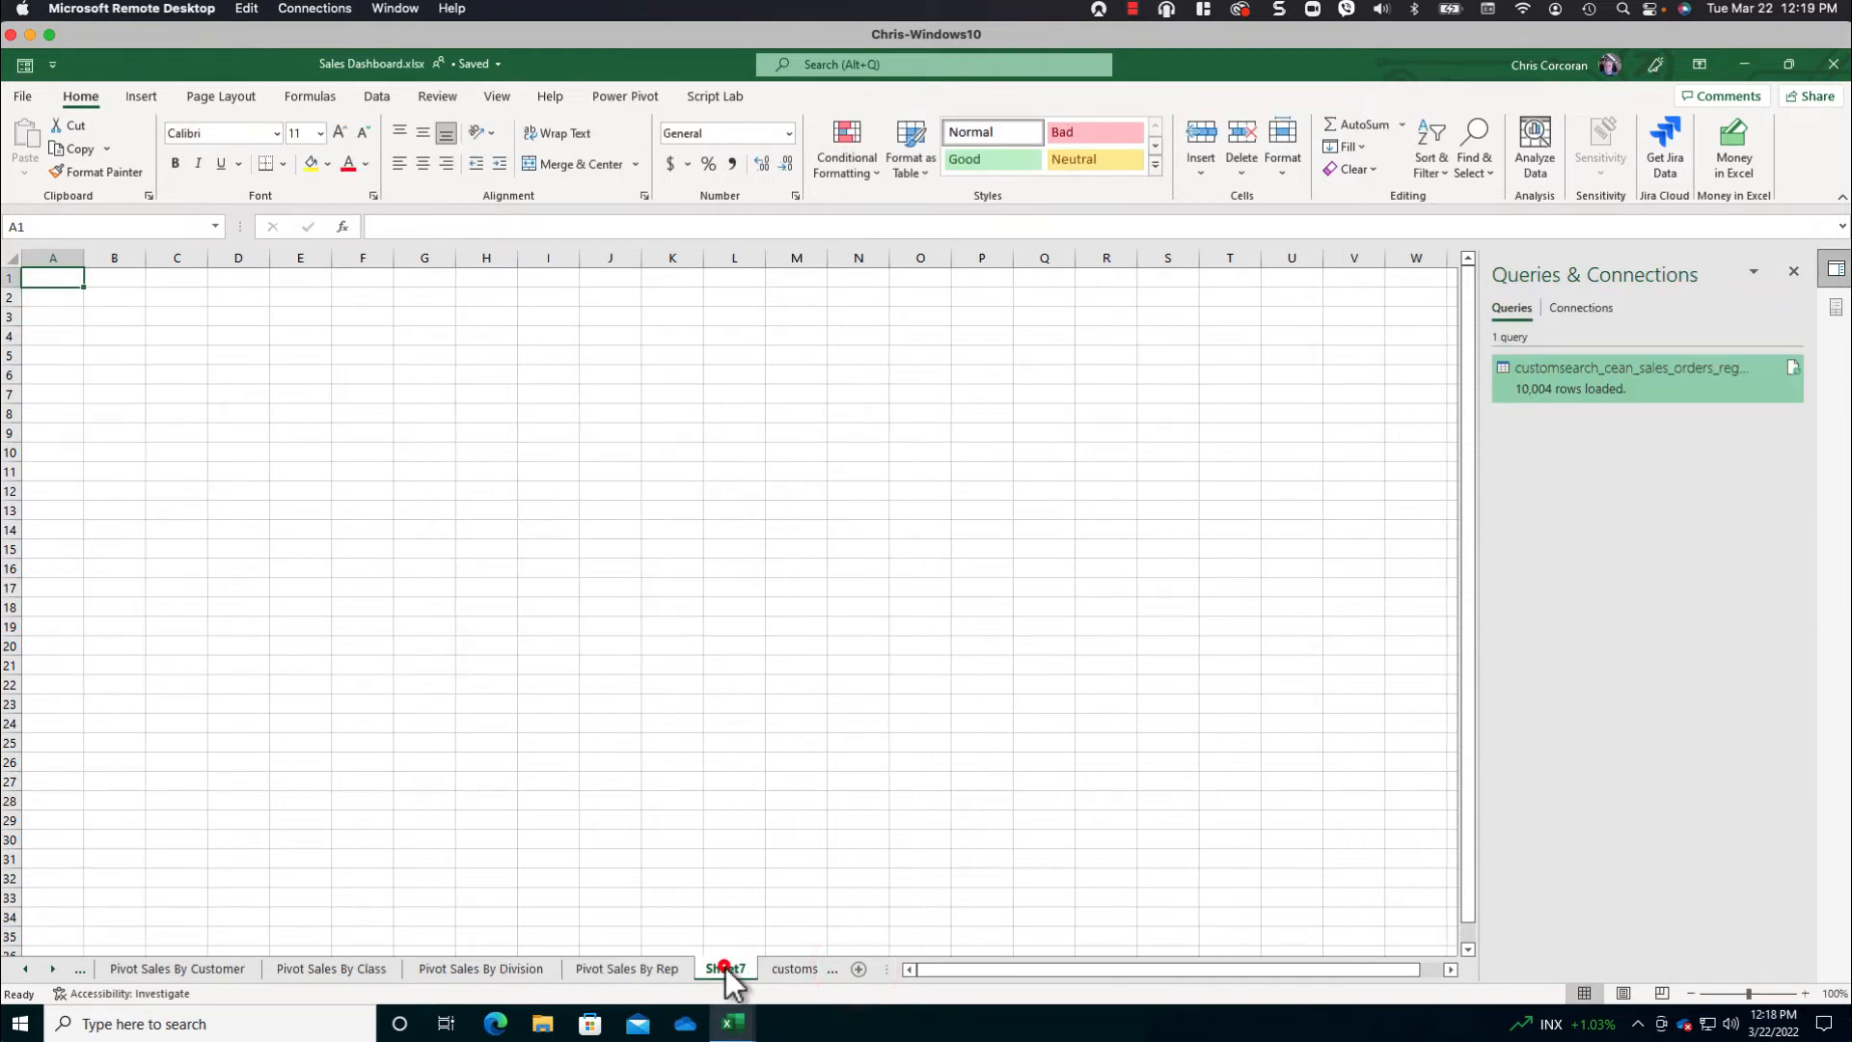
text(Dashboard)
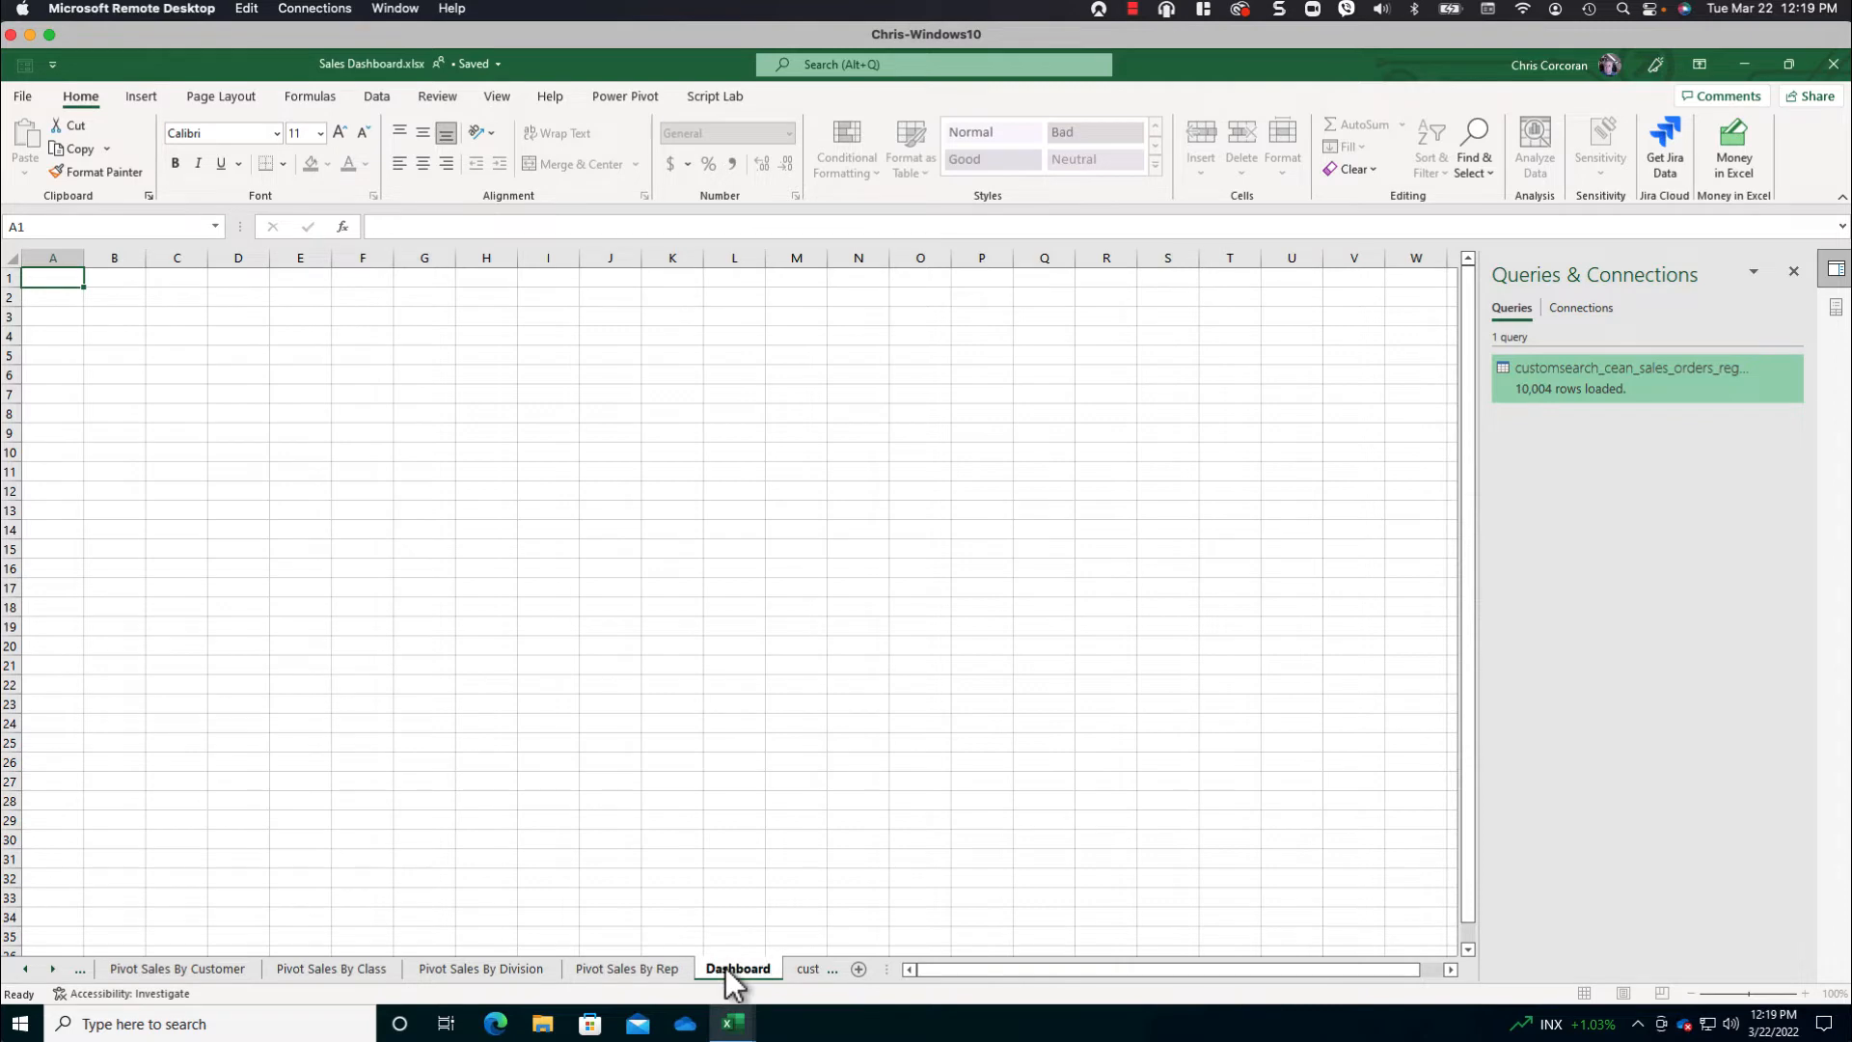
key(Return)
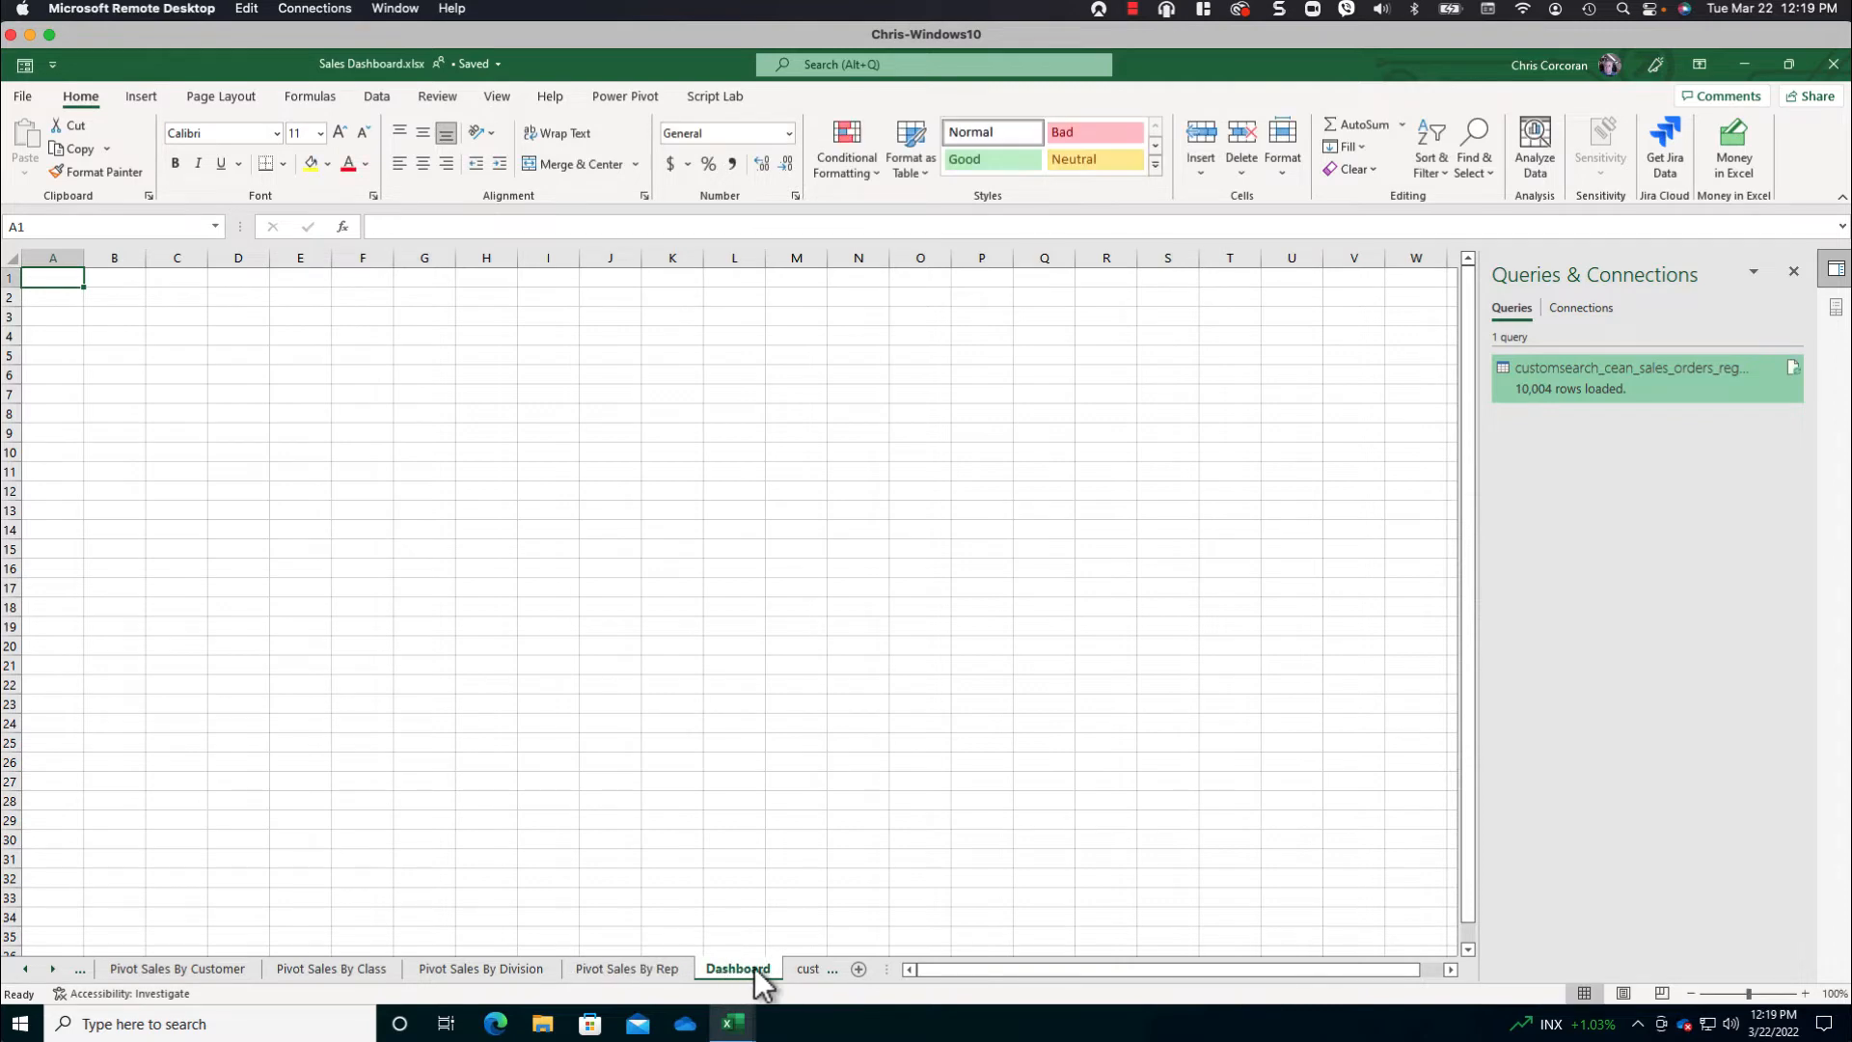
drag(950, 971, 1217, 969)
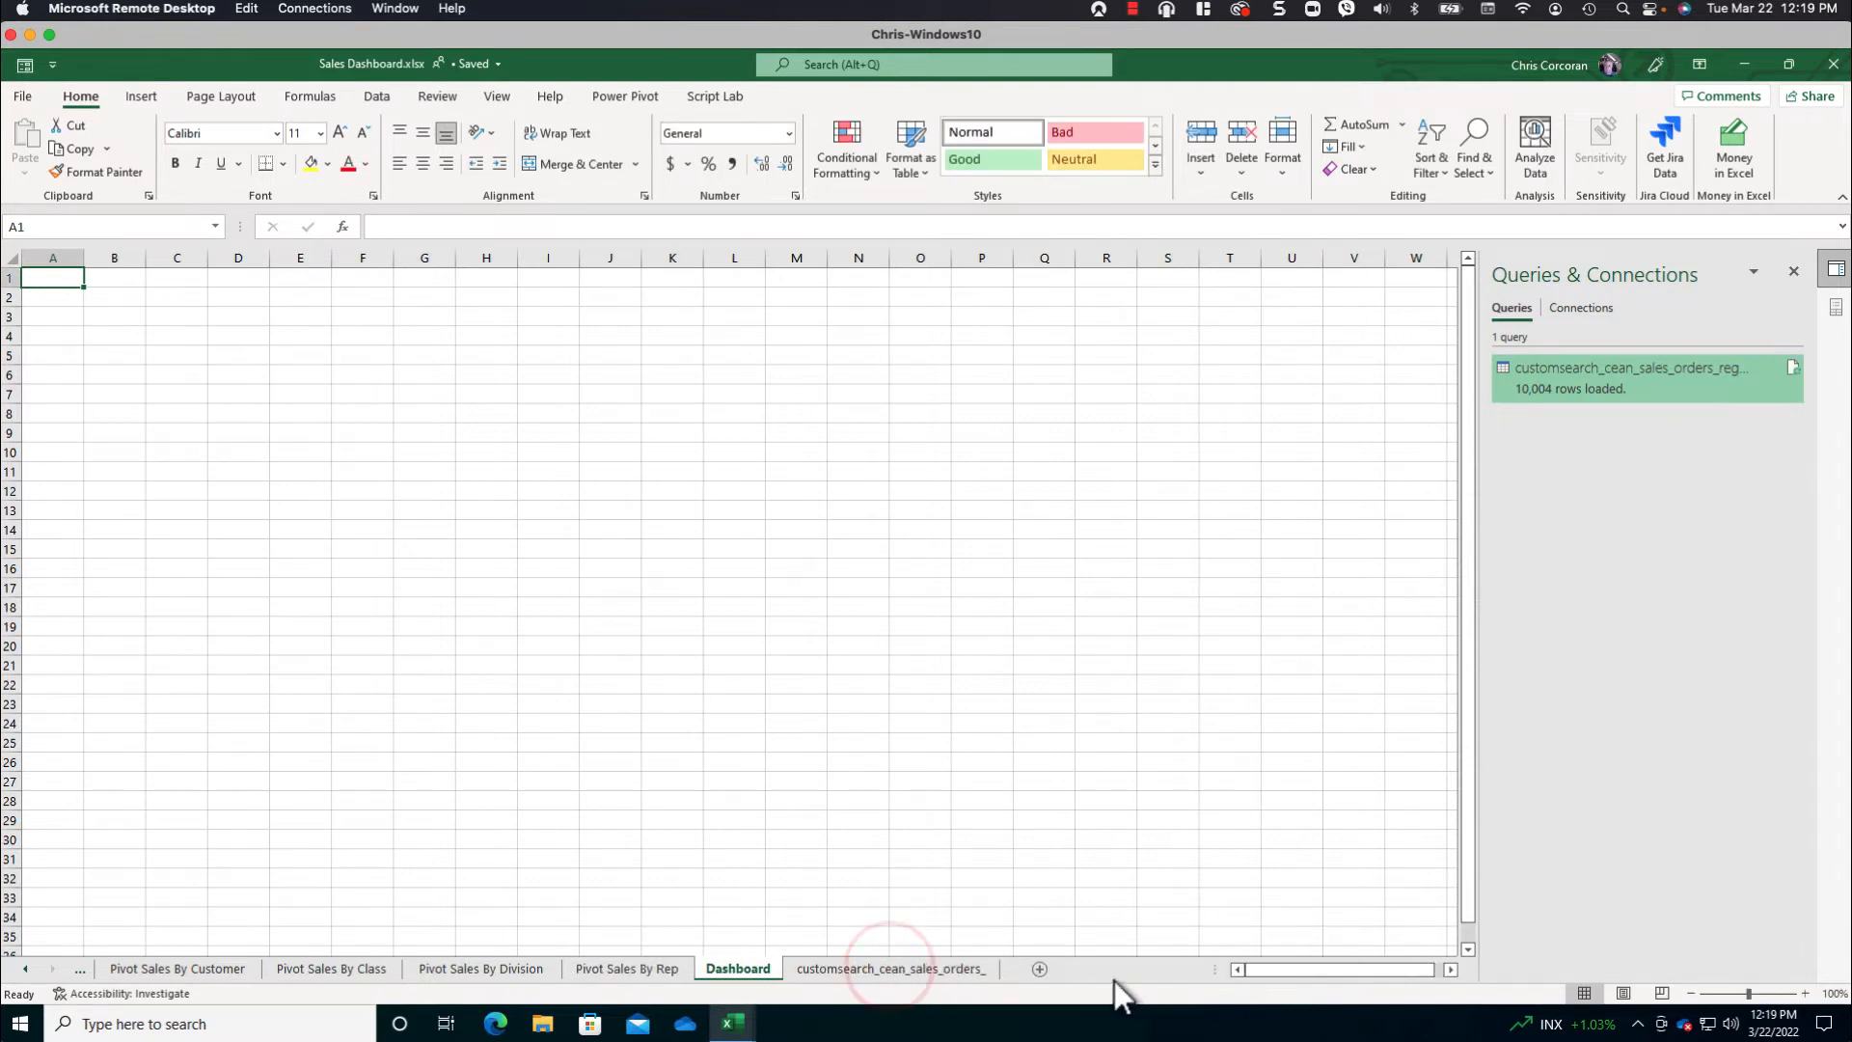
- Copy the sales rep chart onto the Dashboard sheet and move it to start around cell P7
click(635, 968)
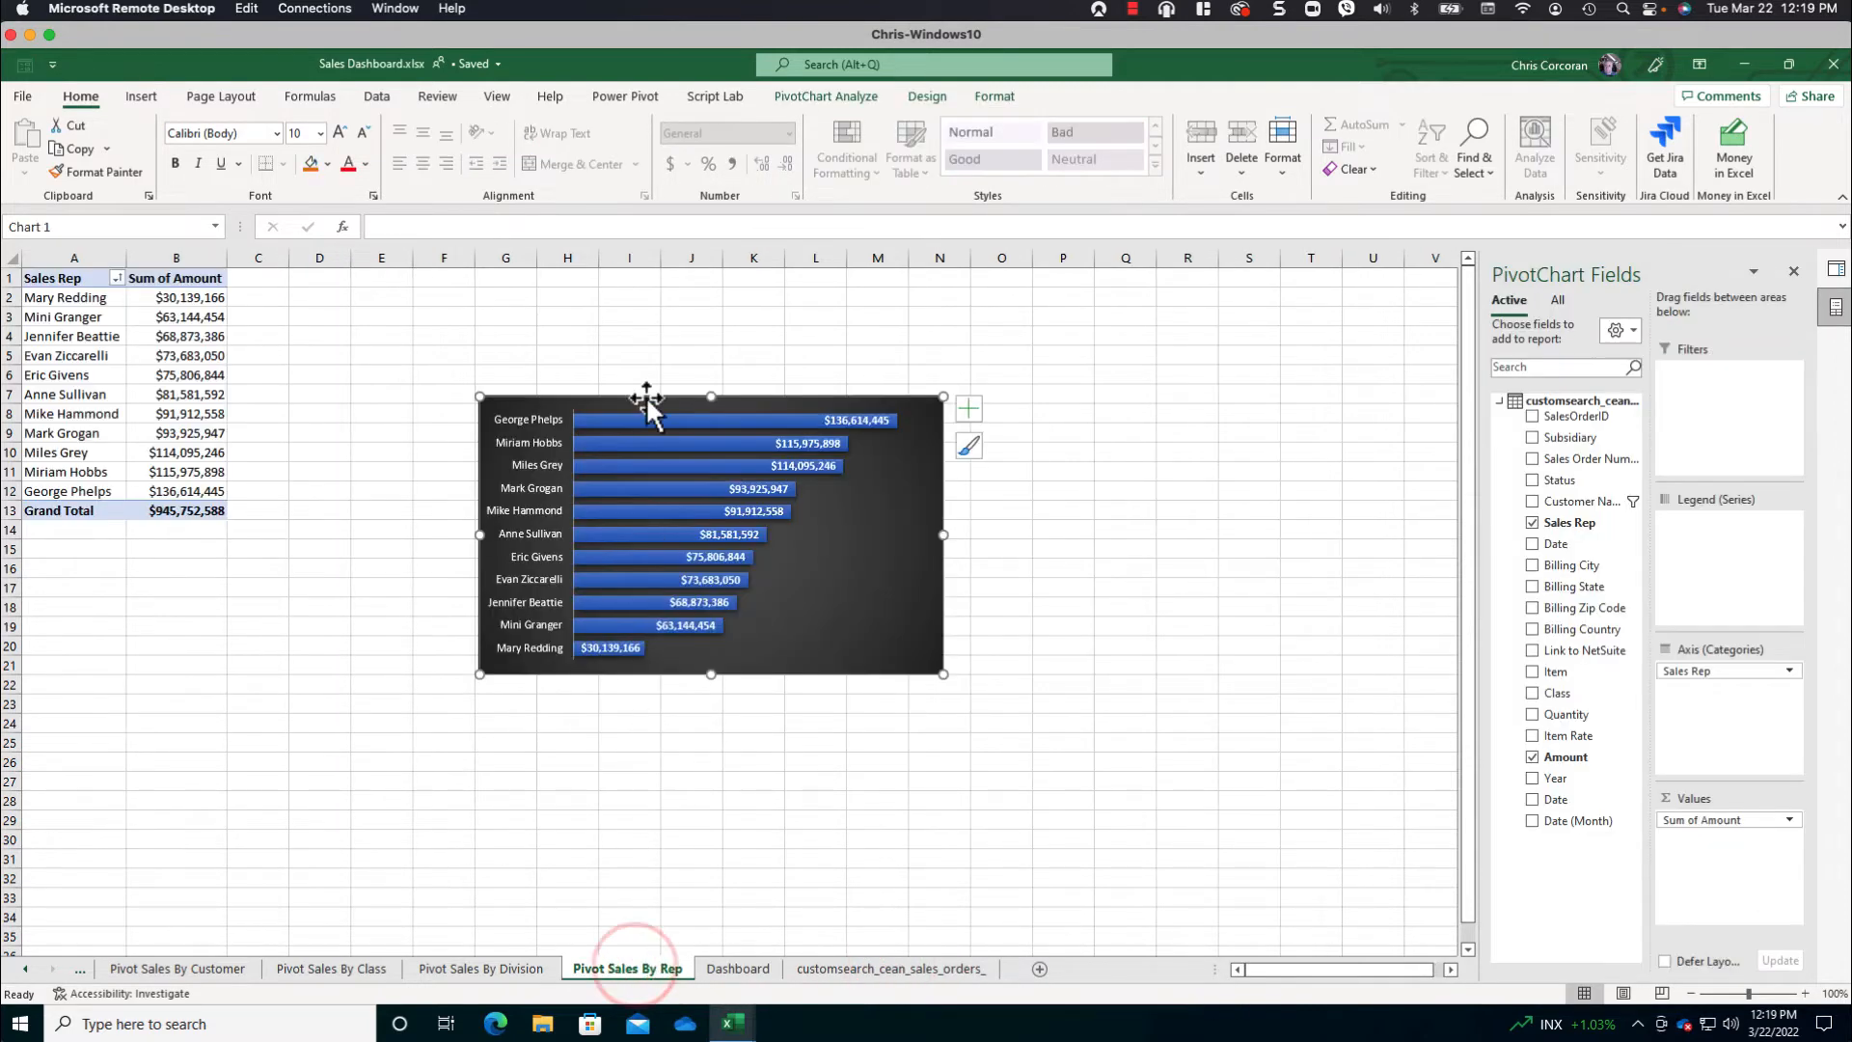
click(736, 972)
key(ctrl+v)
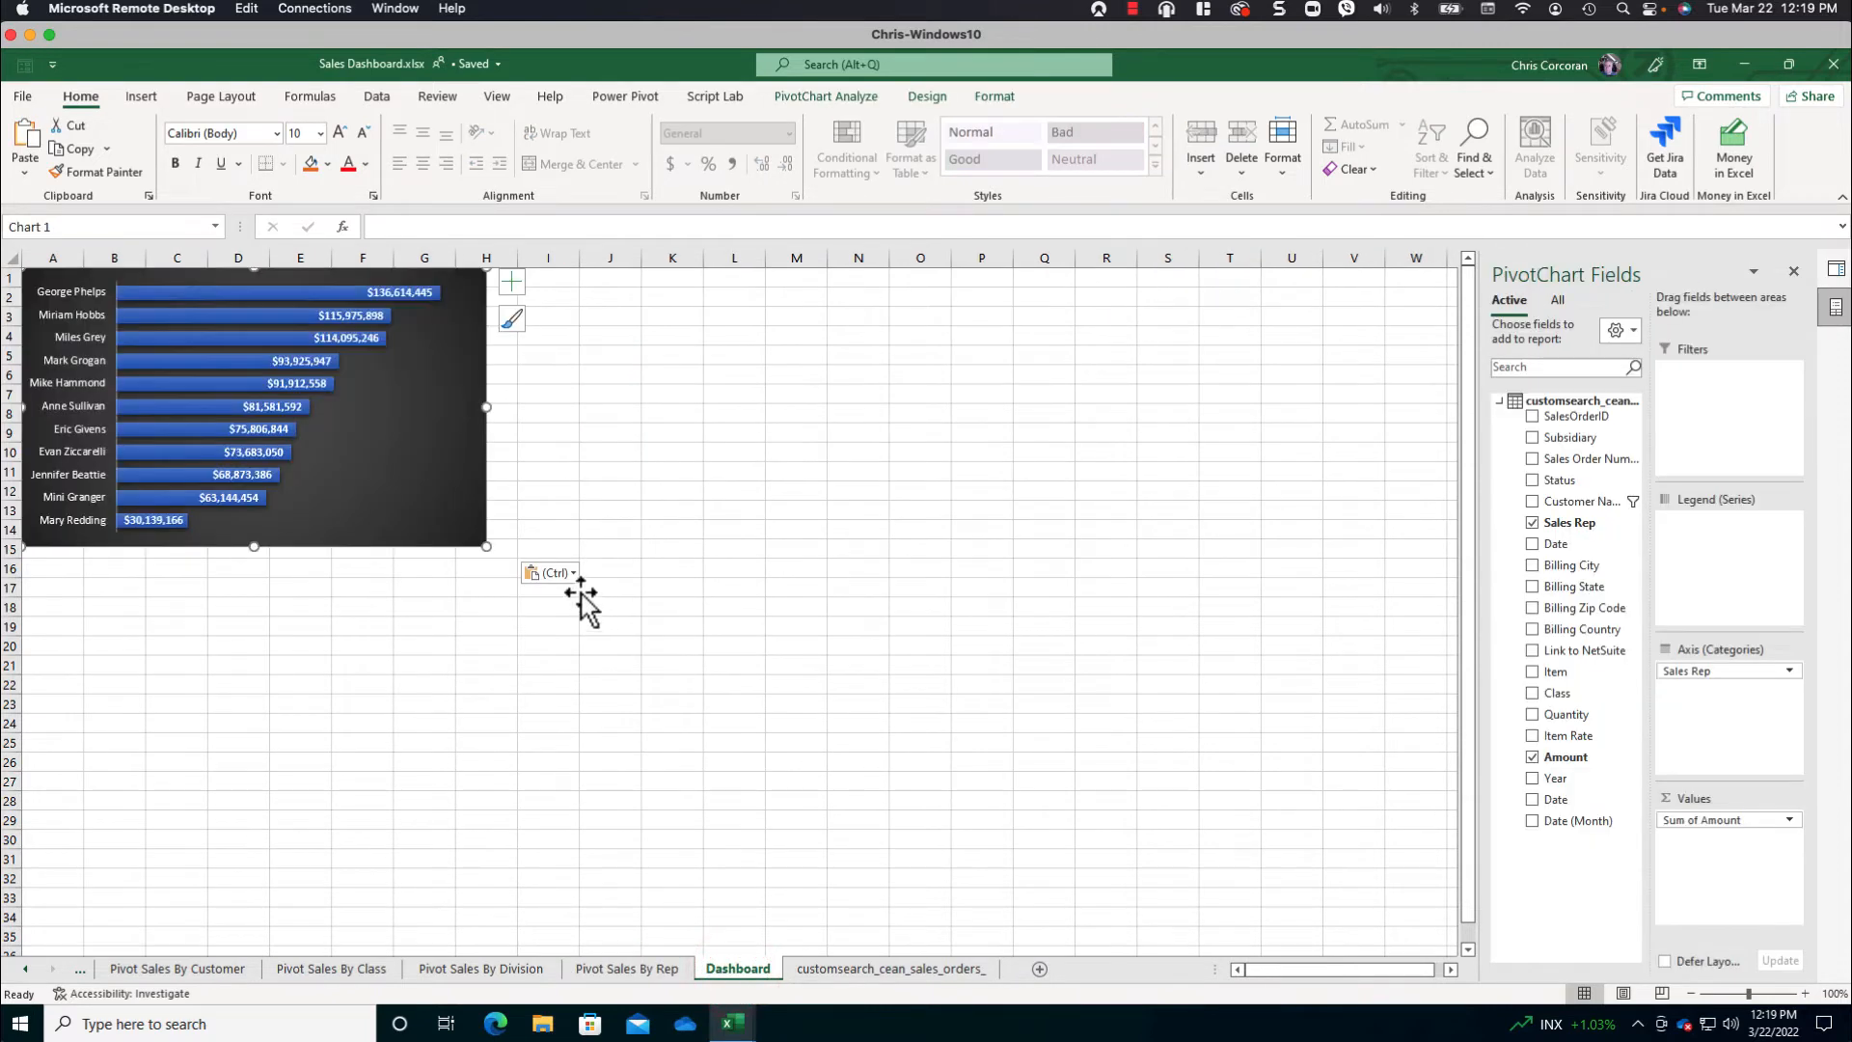
click(447, 501)
drag(1445, 615, 1418, 619)
- Copy the chart from Pivot Sales By Division onto the Dashboard sheet at cell O26
click(645, 970)
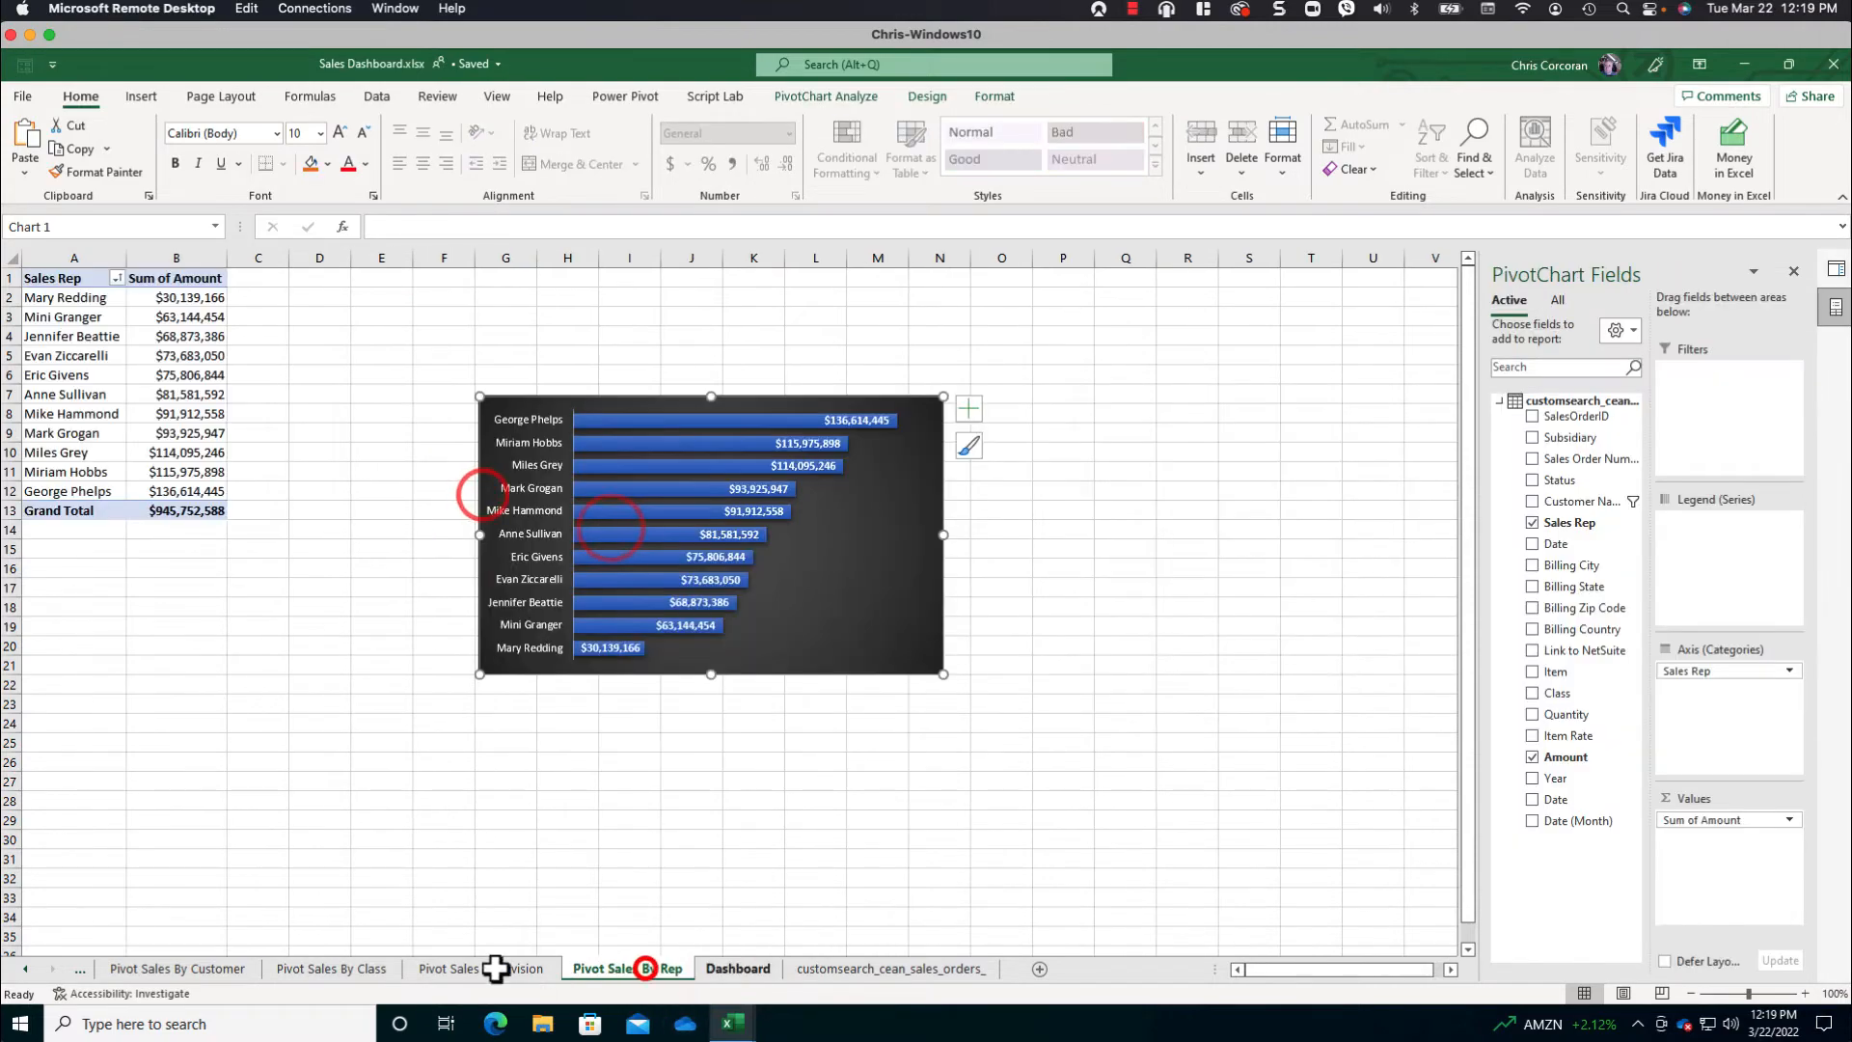
click(488, 969)
click(559, 638)
key(ctrl+c)
click(735, 972)
click(899, 769)
key(ctrl+v)
- Copy the chart from Pivot Sales By Class onto the Dashboard sheet at cell L28
click(365, 972)
click(642, 620)
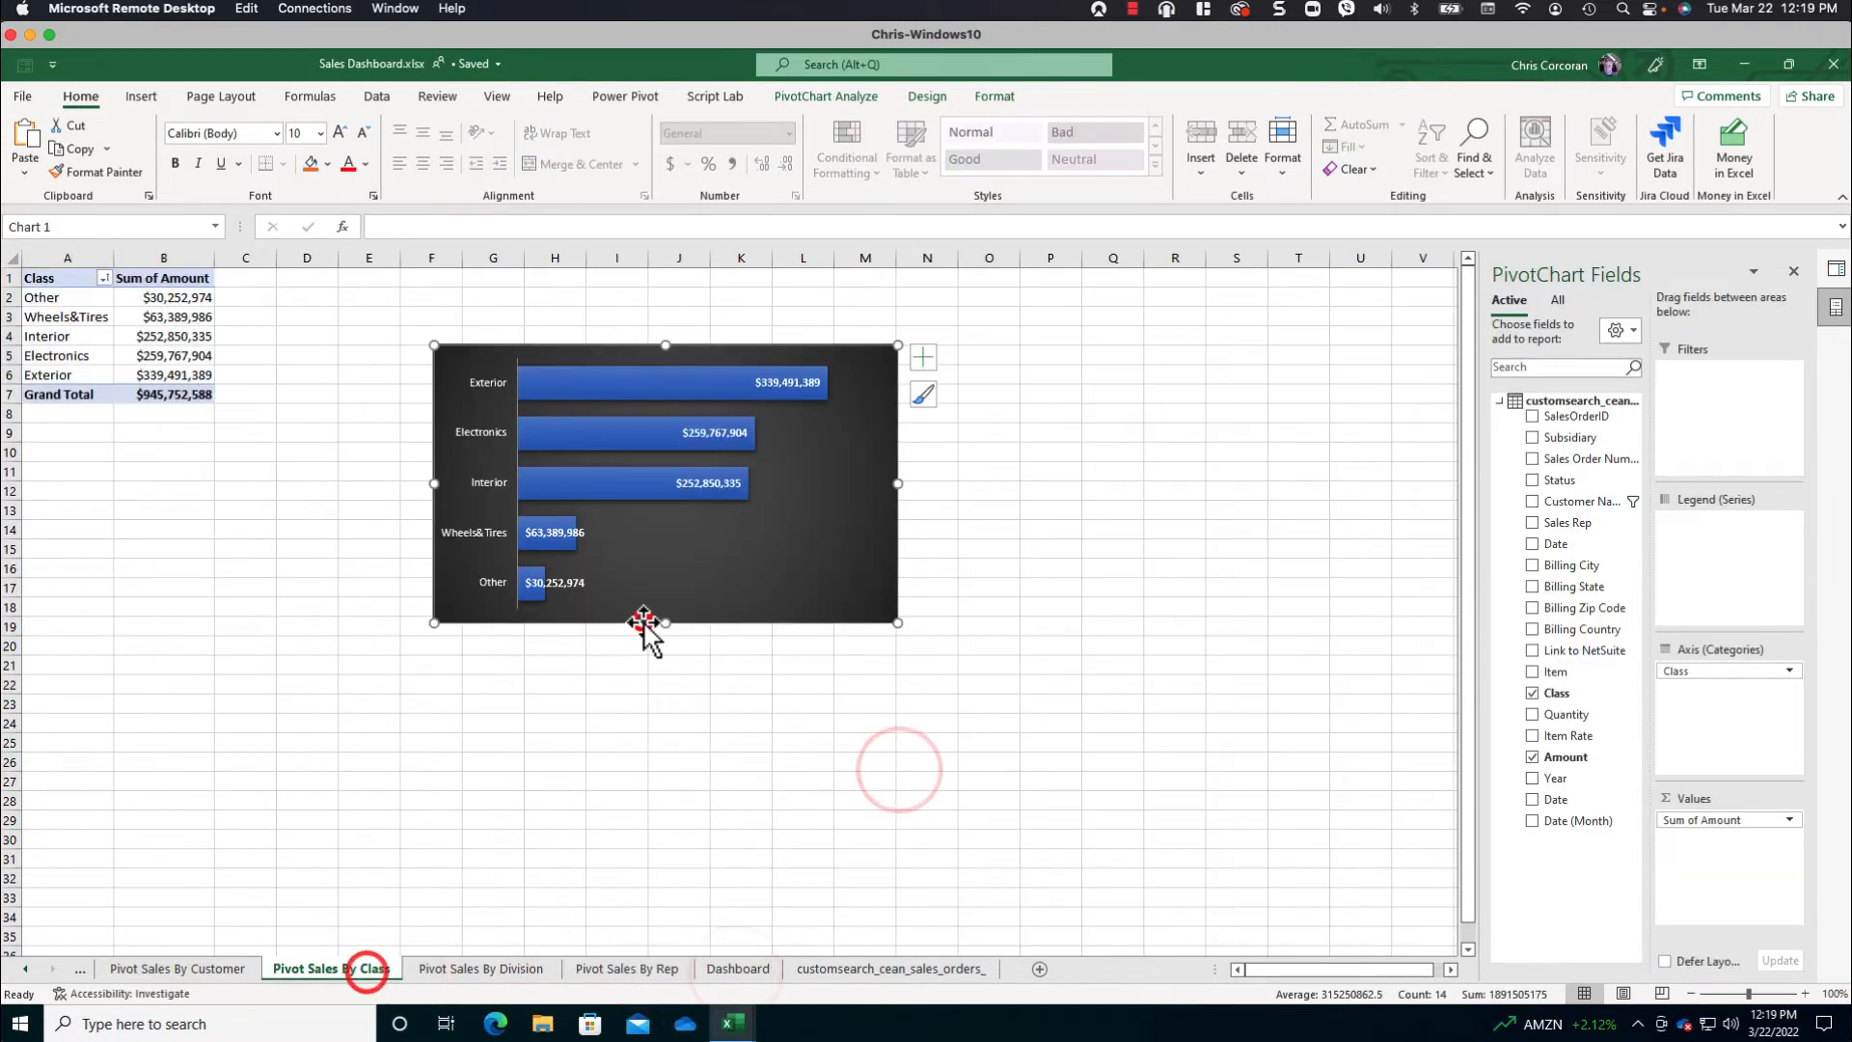
key(ctrl+c)
click(724, 975)
click(759, 795)
key(ctrl+v)
- Copy the chart from Pivot Sales By Customer onto the Dashboard sheet at cell M20
click(208, 963)
click(594, 588)
key(ctrl+c)
click(752, 971)
click(777, 646)
key(ctrl+v)
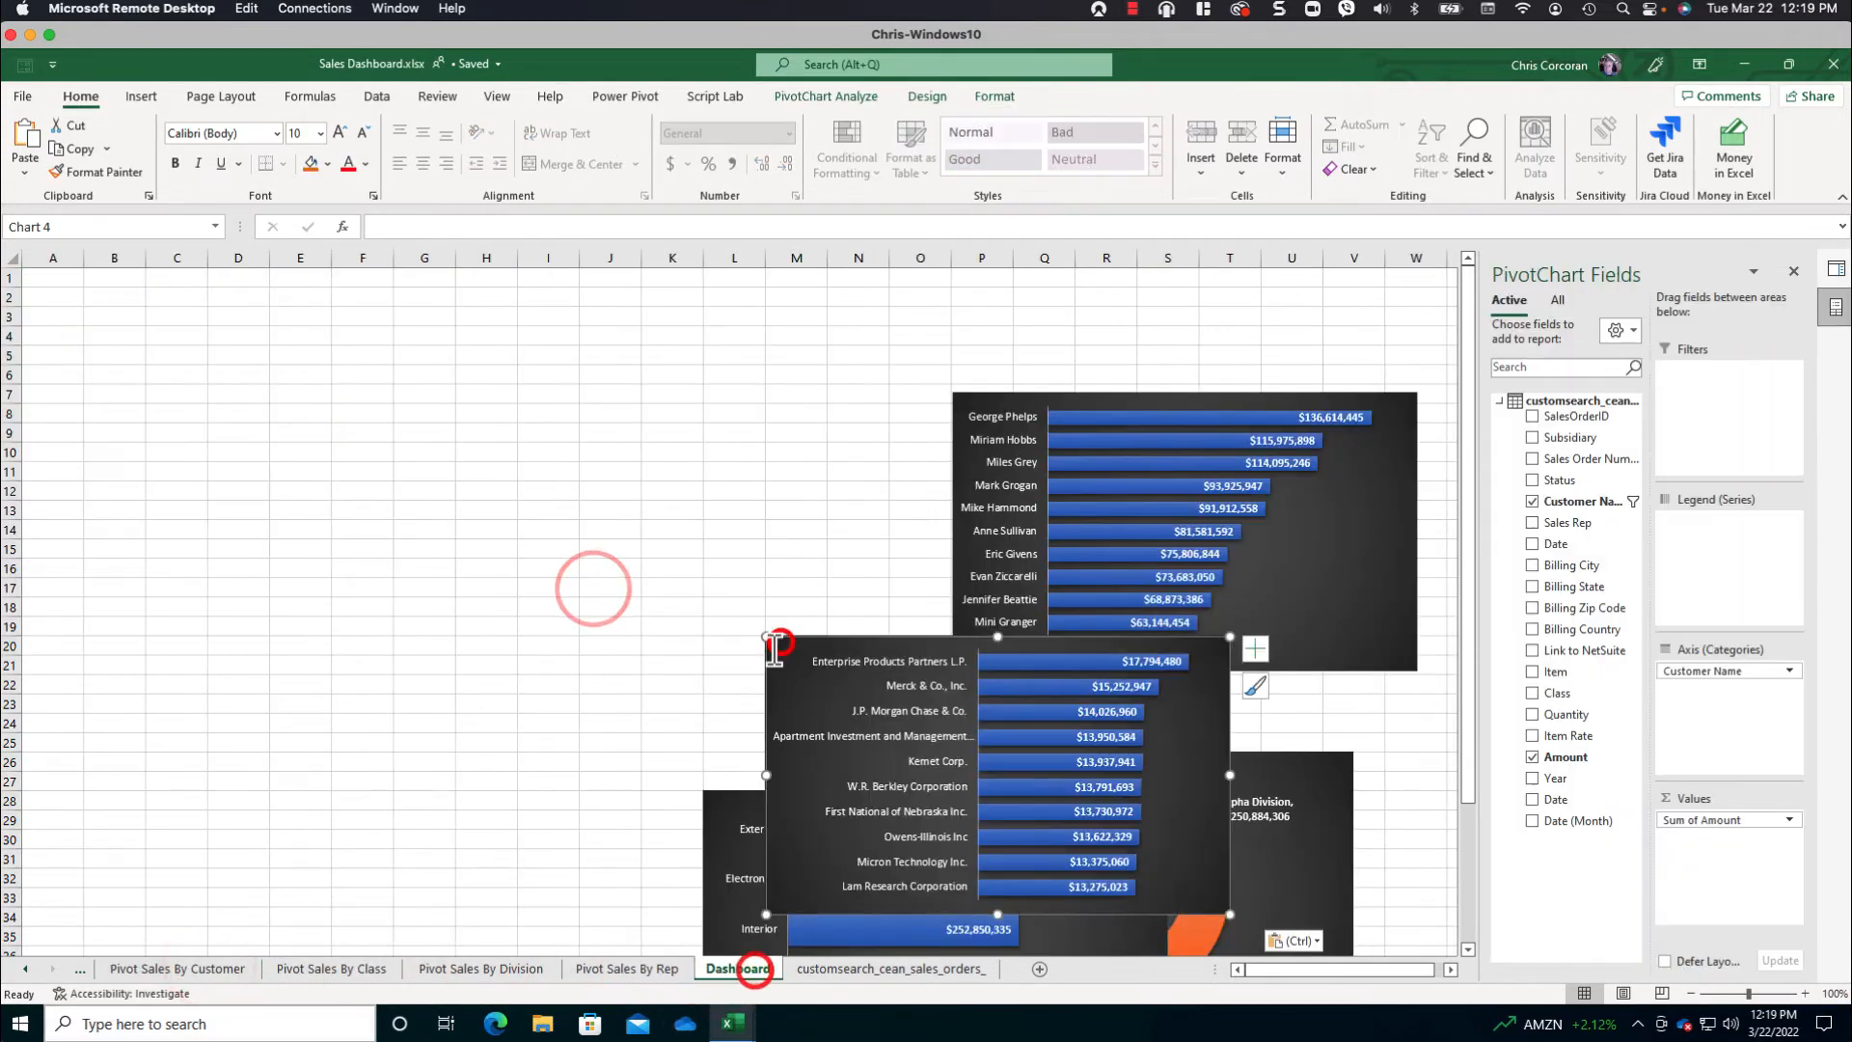
- Copy the line chart from Pivot Sales By Date onto the Dashboard sheet at cell L15
click(22, 965)
click(240, 965)
click(938, 588)
key(ctrl+c)
click(934, 967)
click(725, 545)
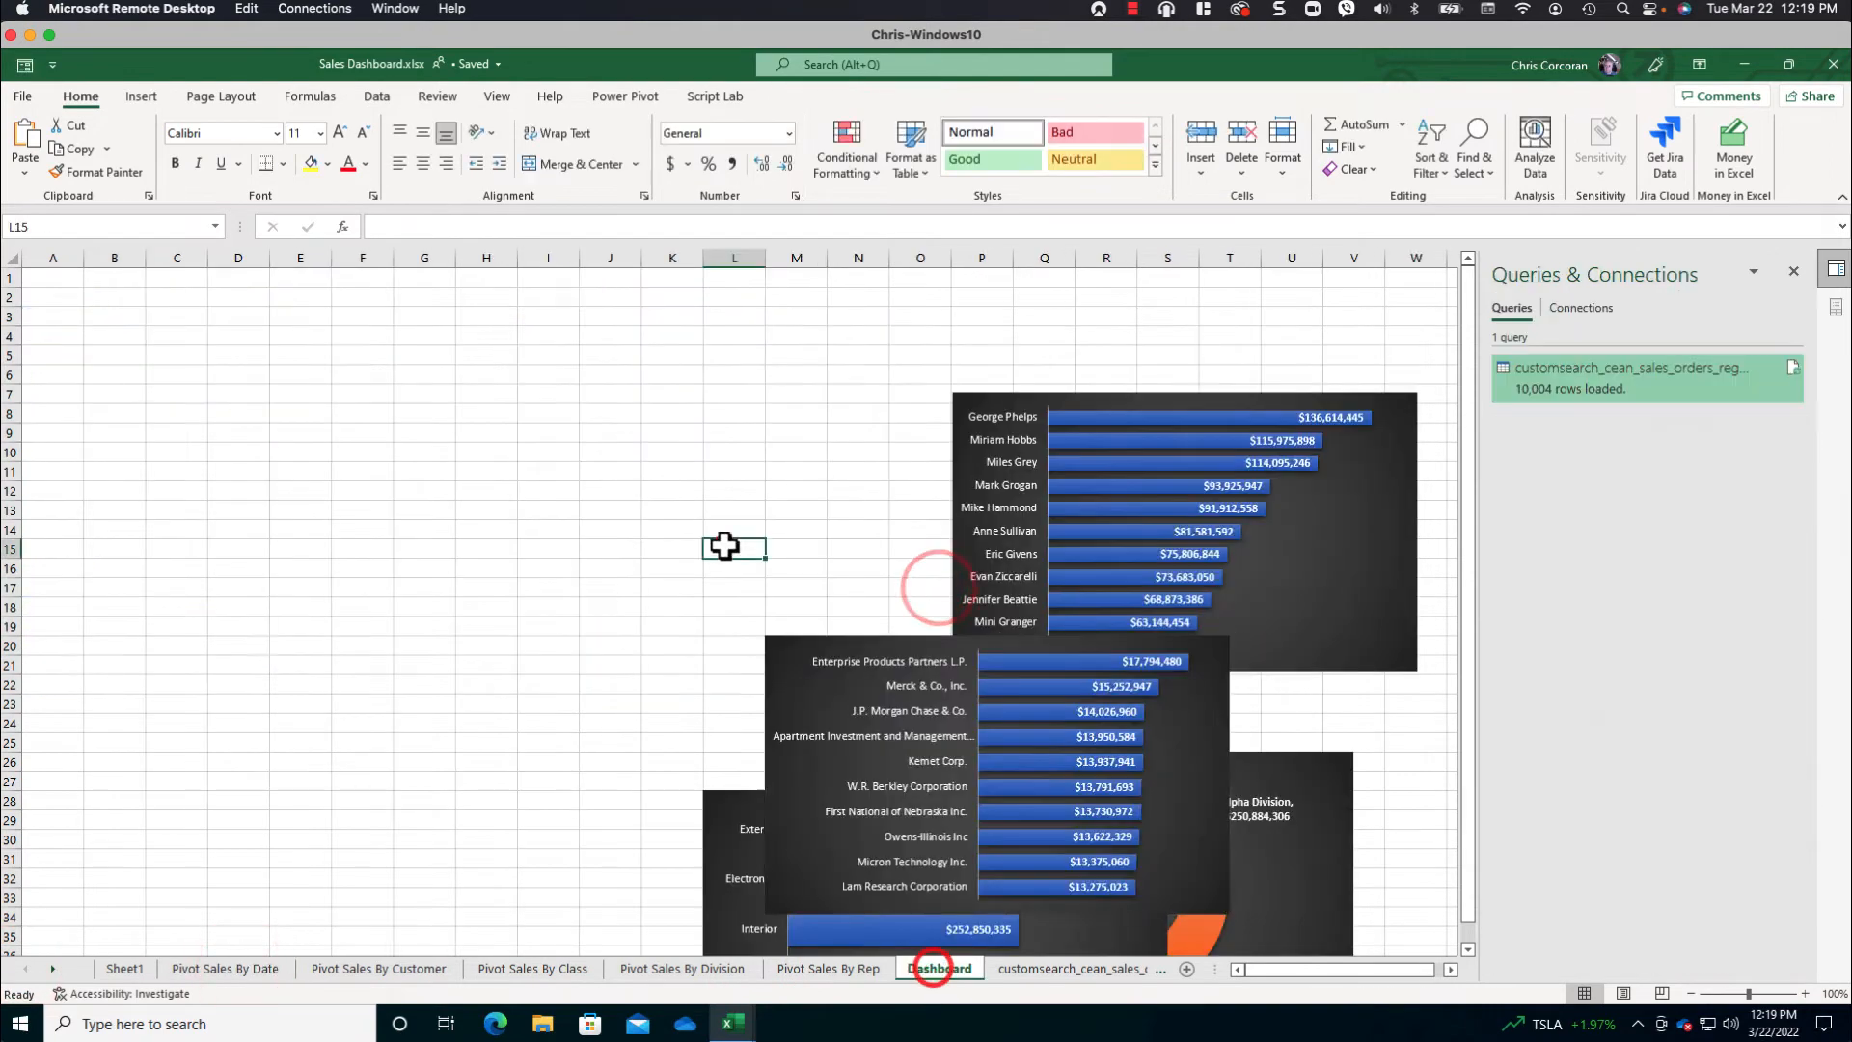
key(ctrl+v)
scroll(1115, 821, down, 4)
click(303, 365)
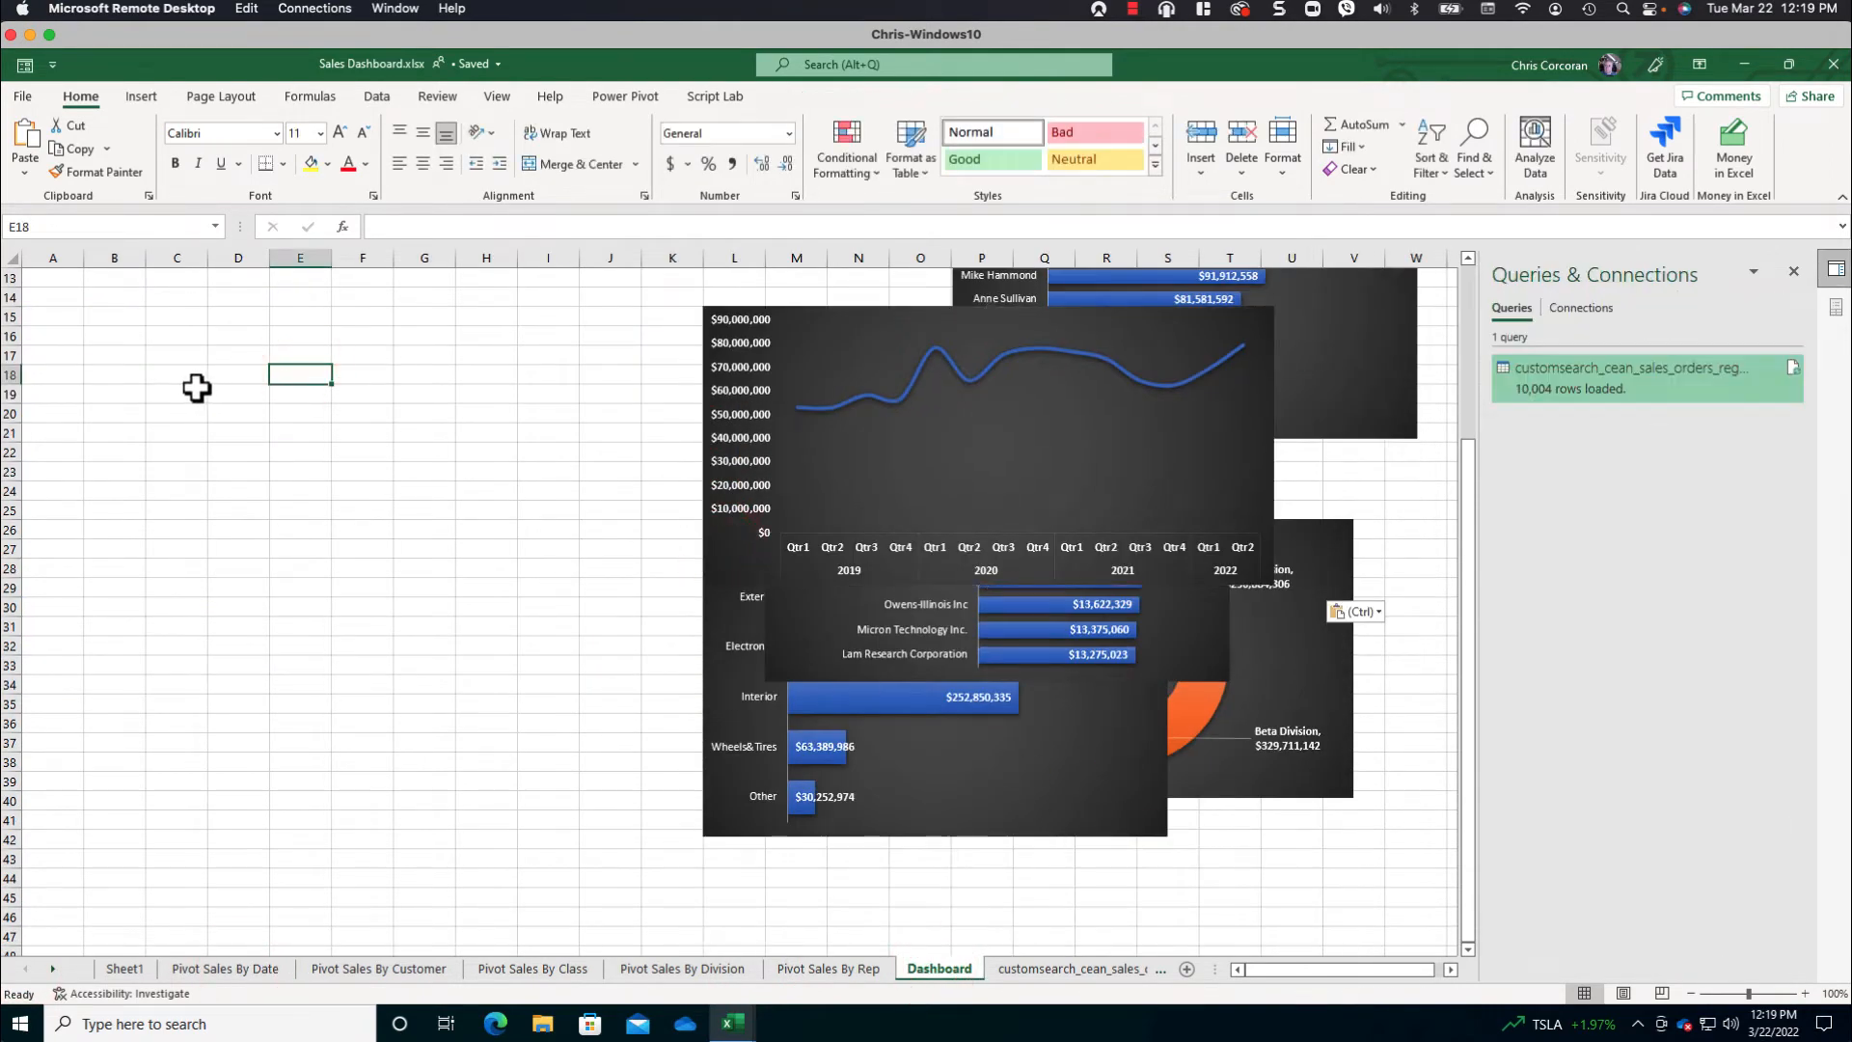
scroll(194, 389, up, 3)
click(194, 391)
scroll(194, 388, up, 1)
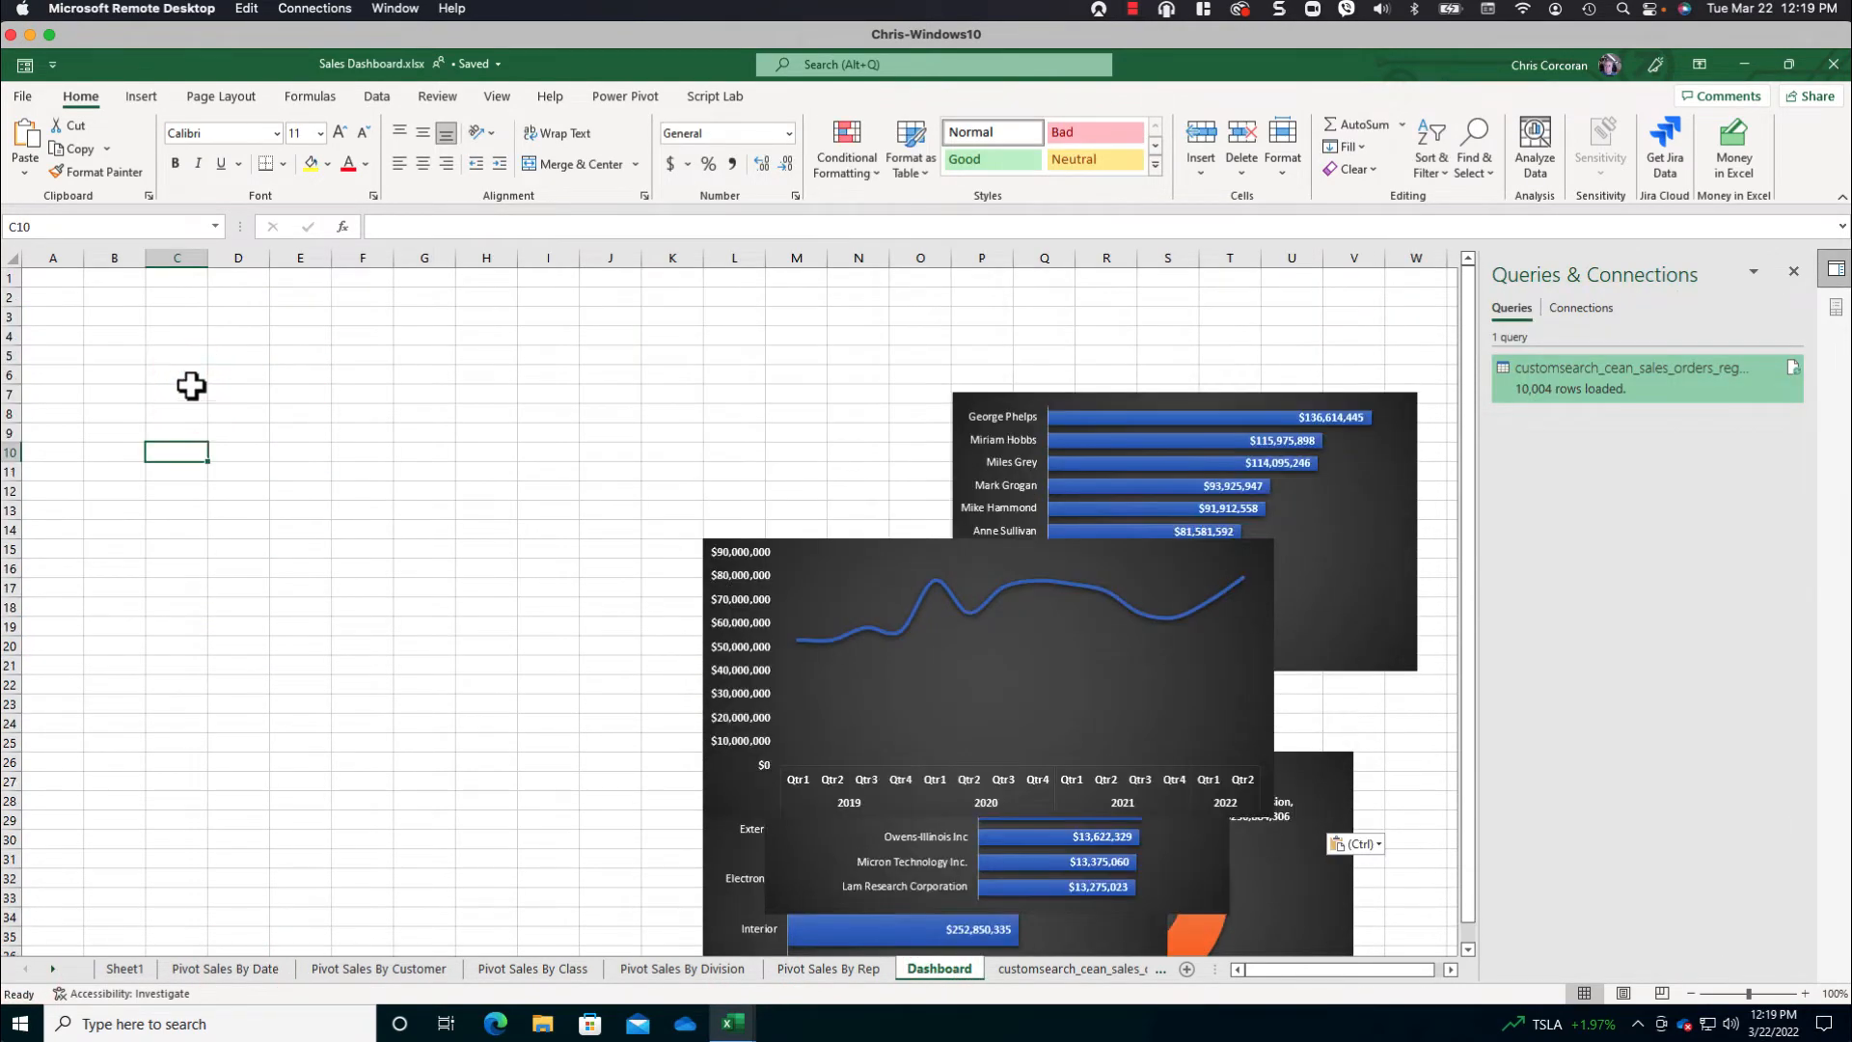
- Hide the gridlines on the Dashboard sheet
click(60, 278)
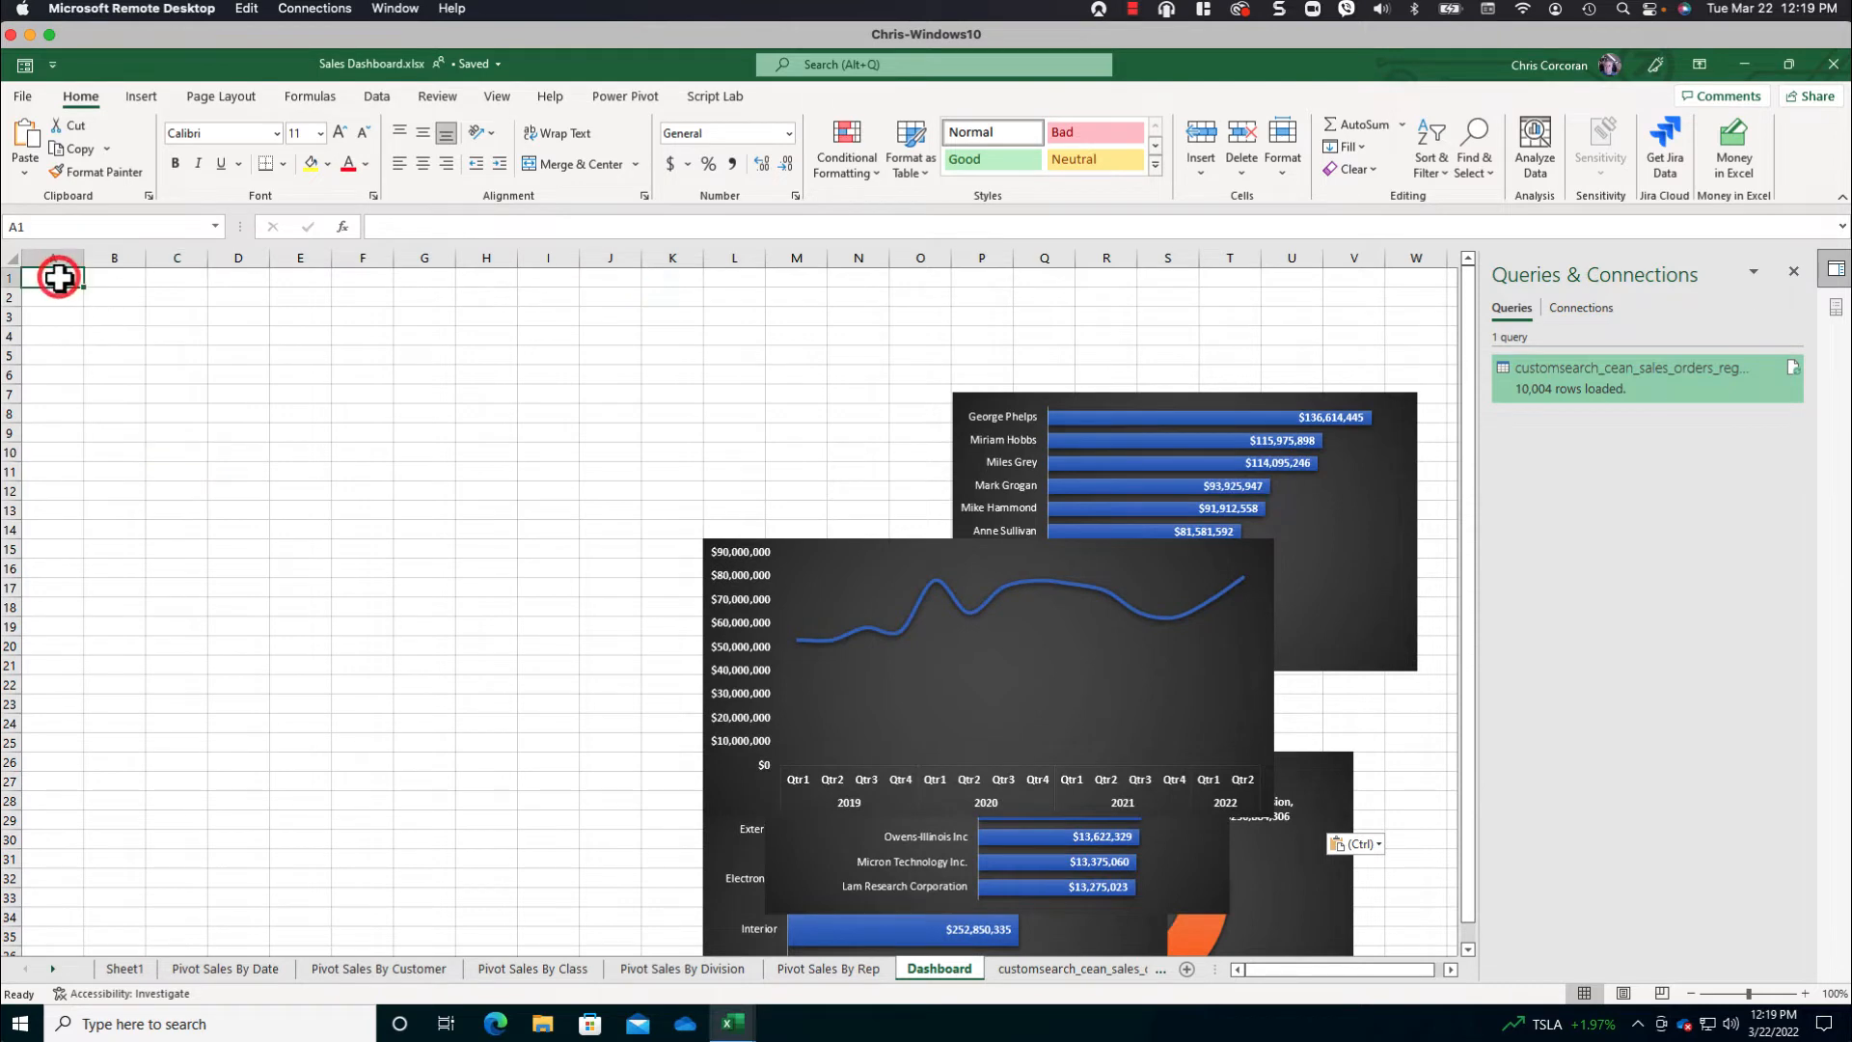
click(497, 96)
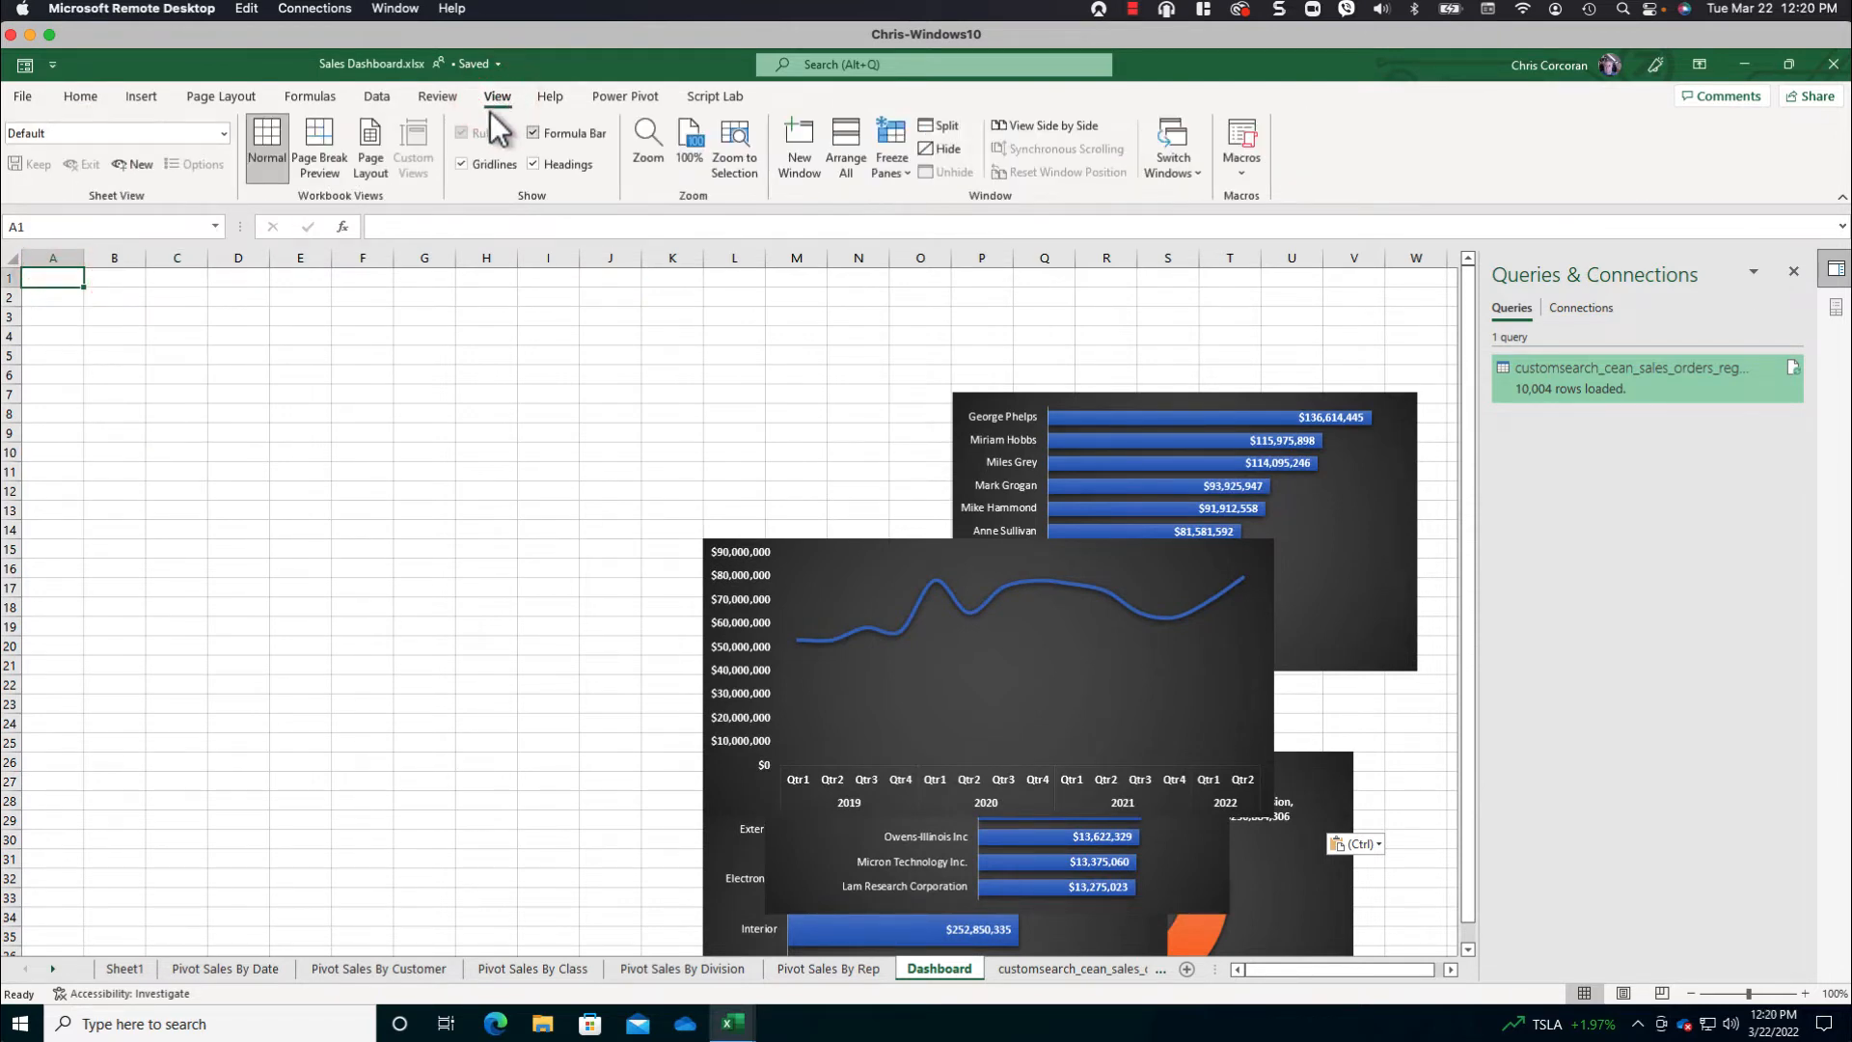
click(462, 164)
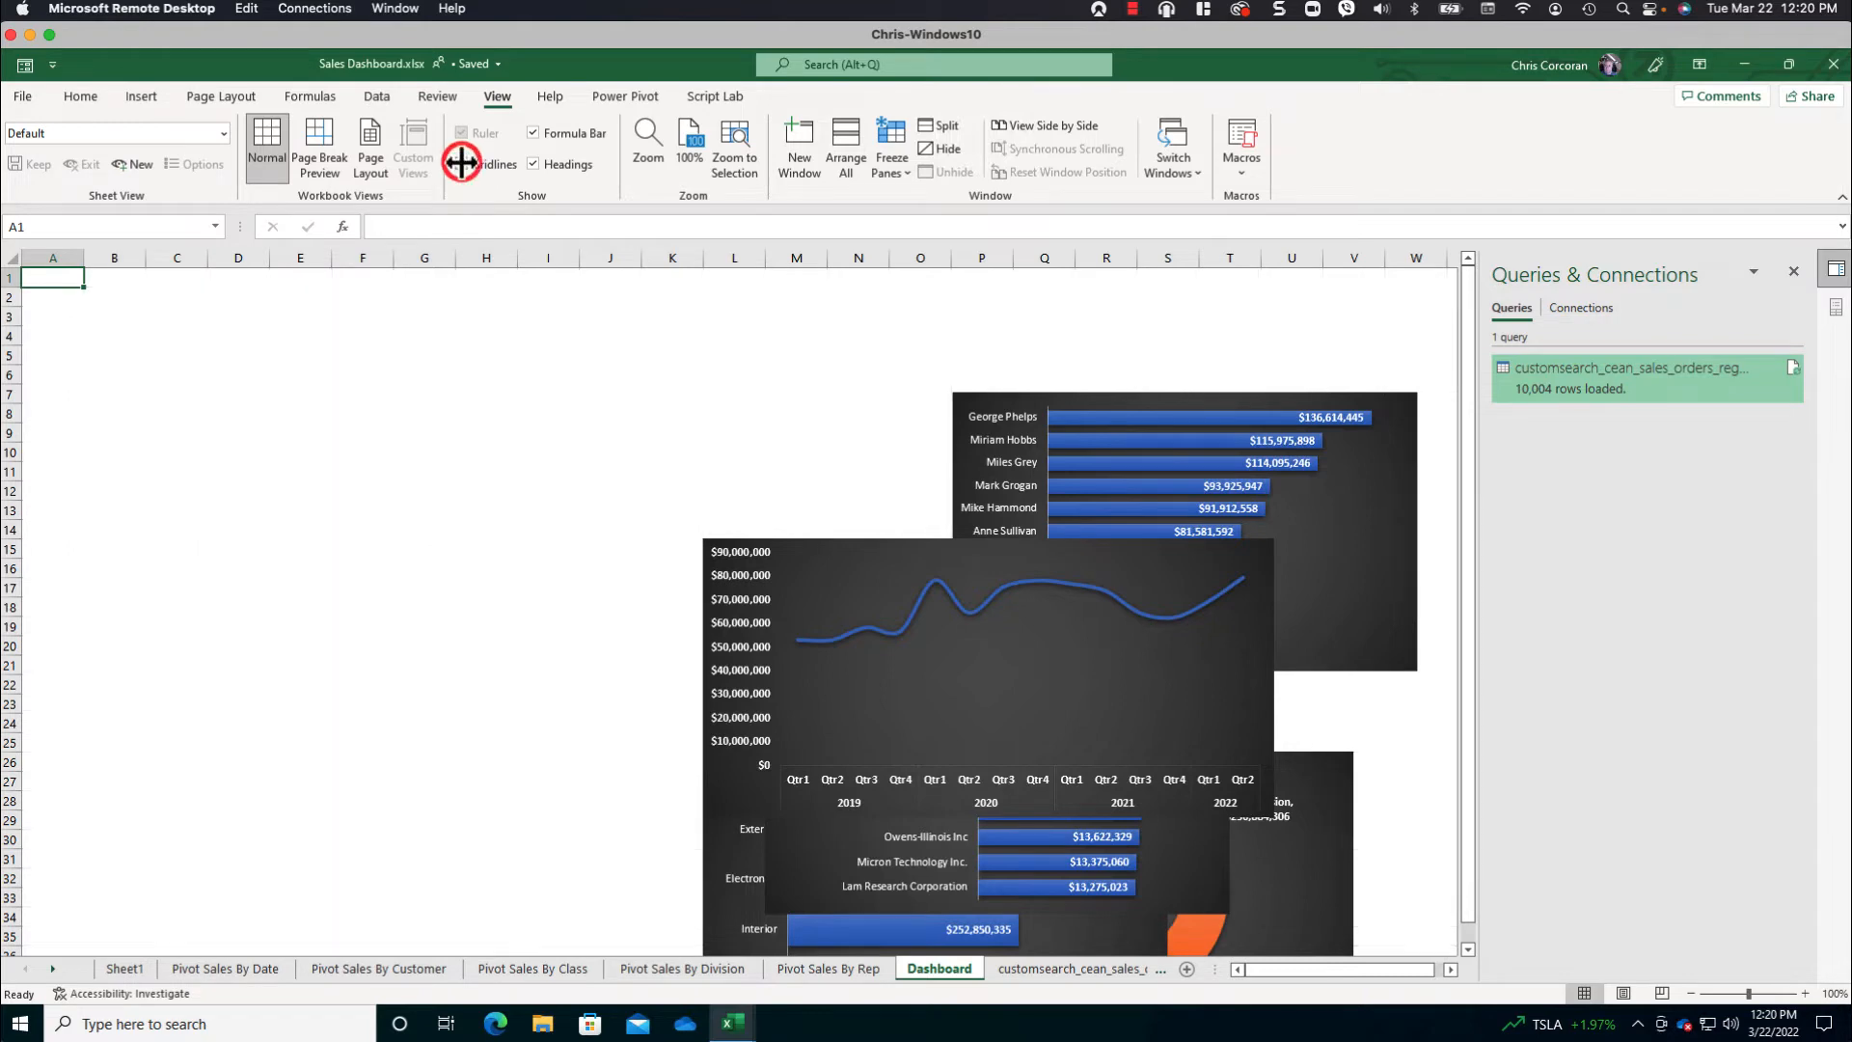
- Select all cells of the Dashboard sheet
click(13, 259)
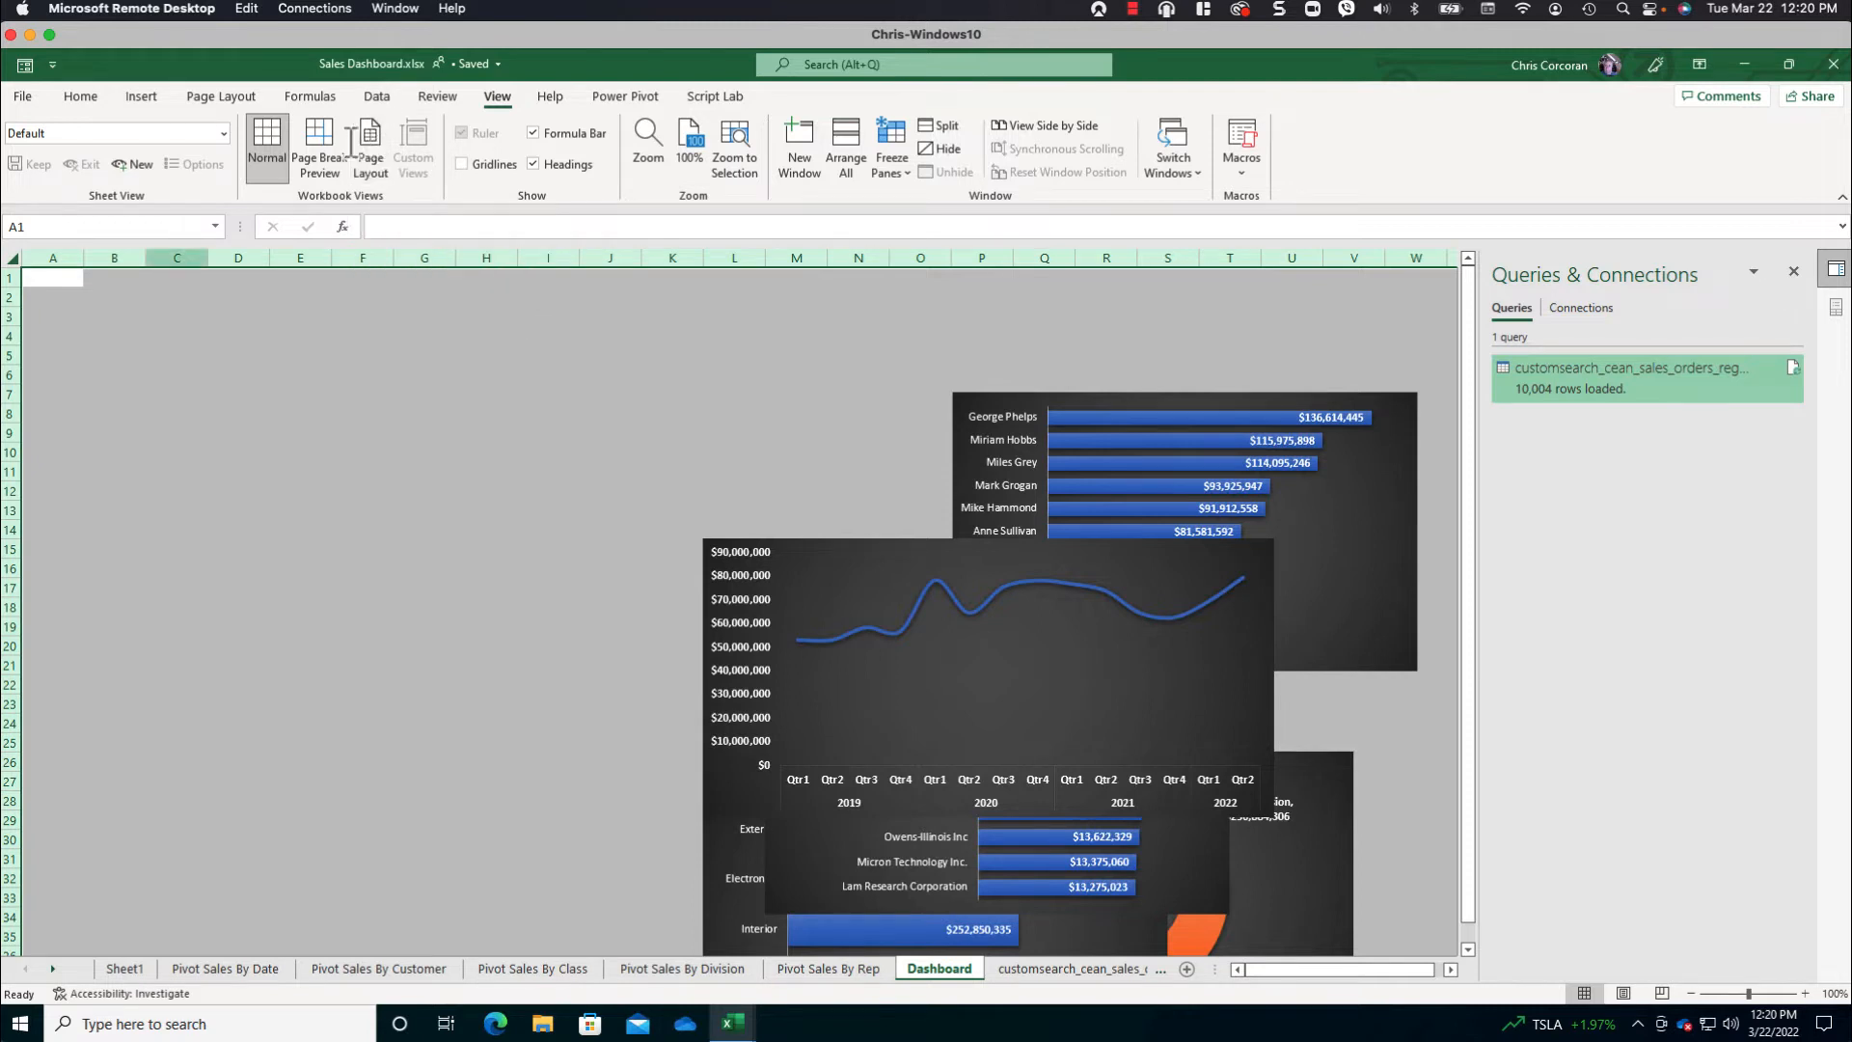
- Fill all cells of the Dashboard sheet with the theme color Black, Text 1, Lighter 25%
click(82, 96)
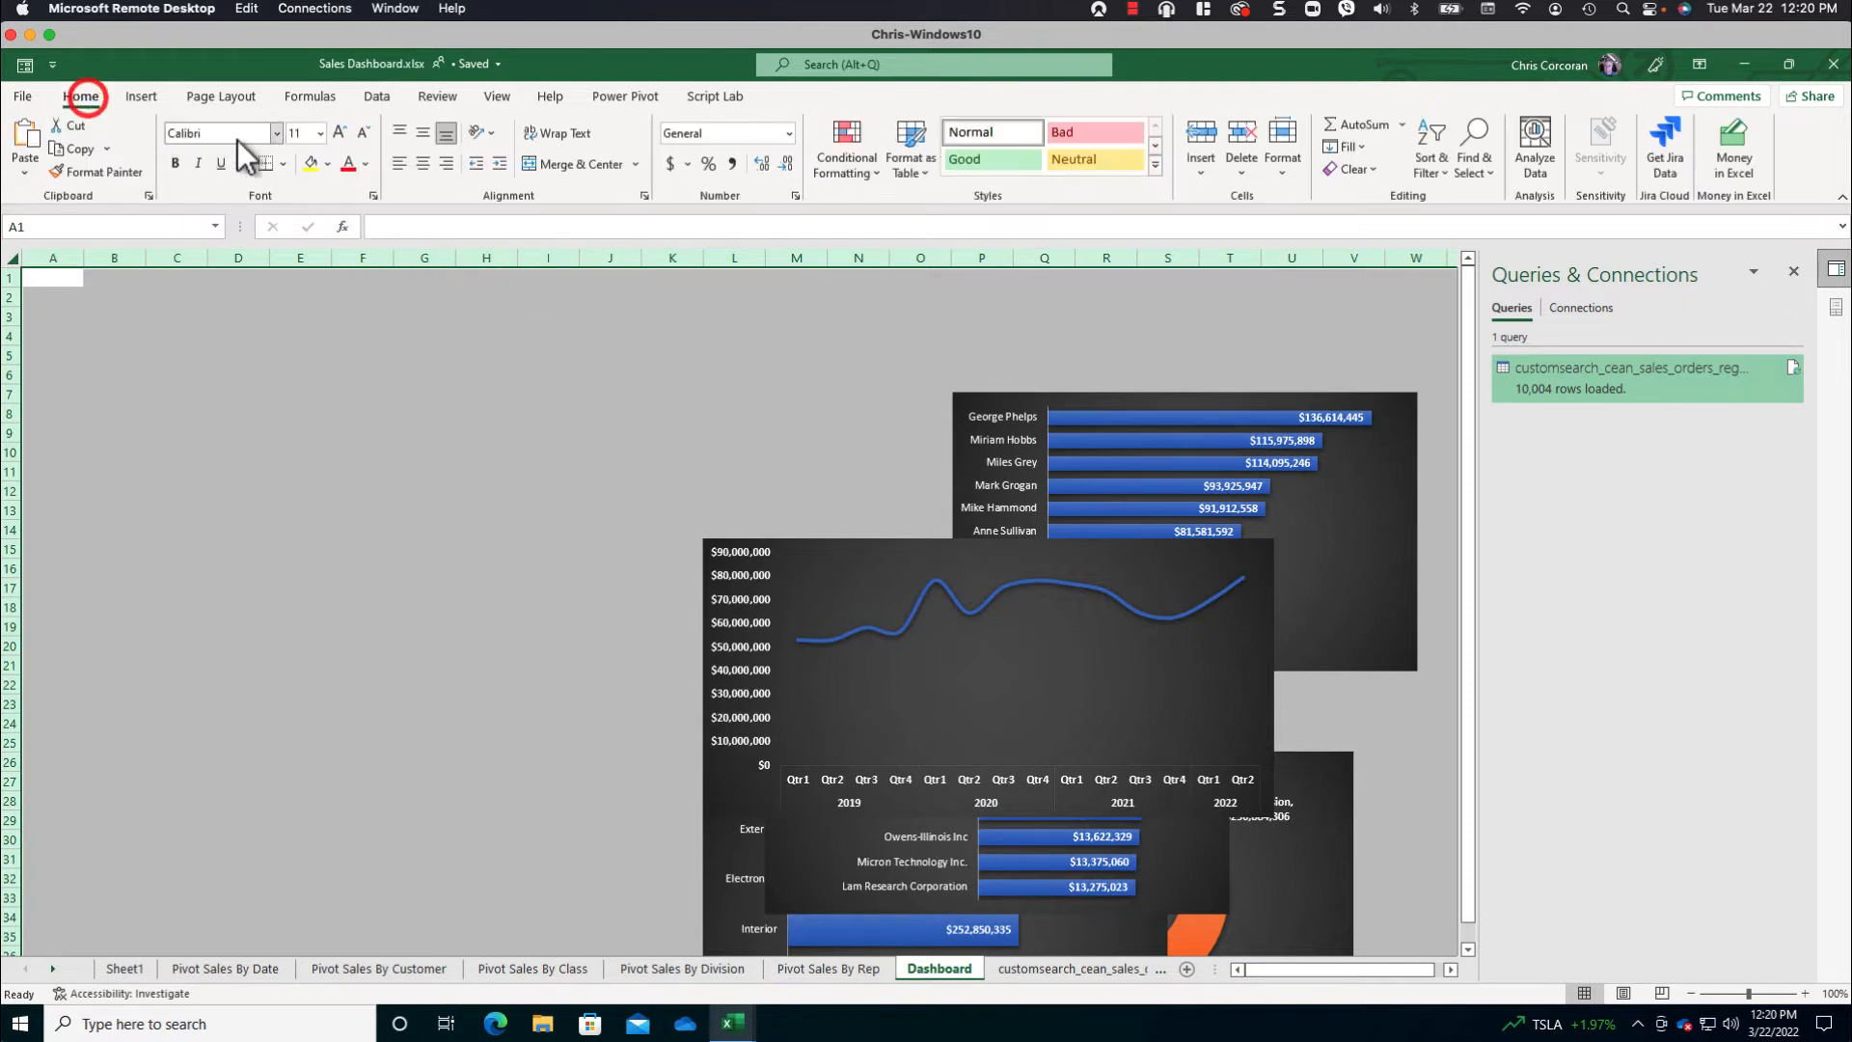
click(326, 163)
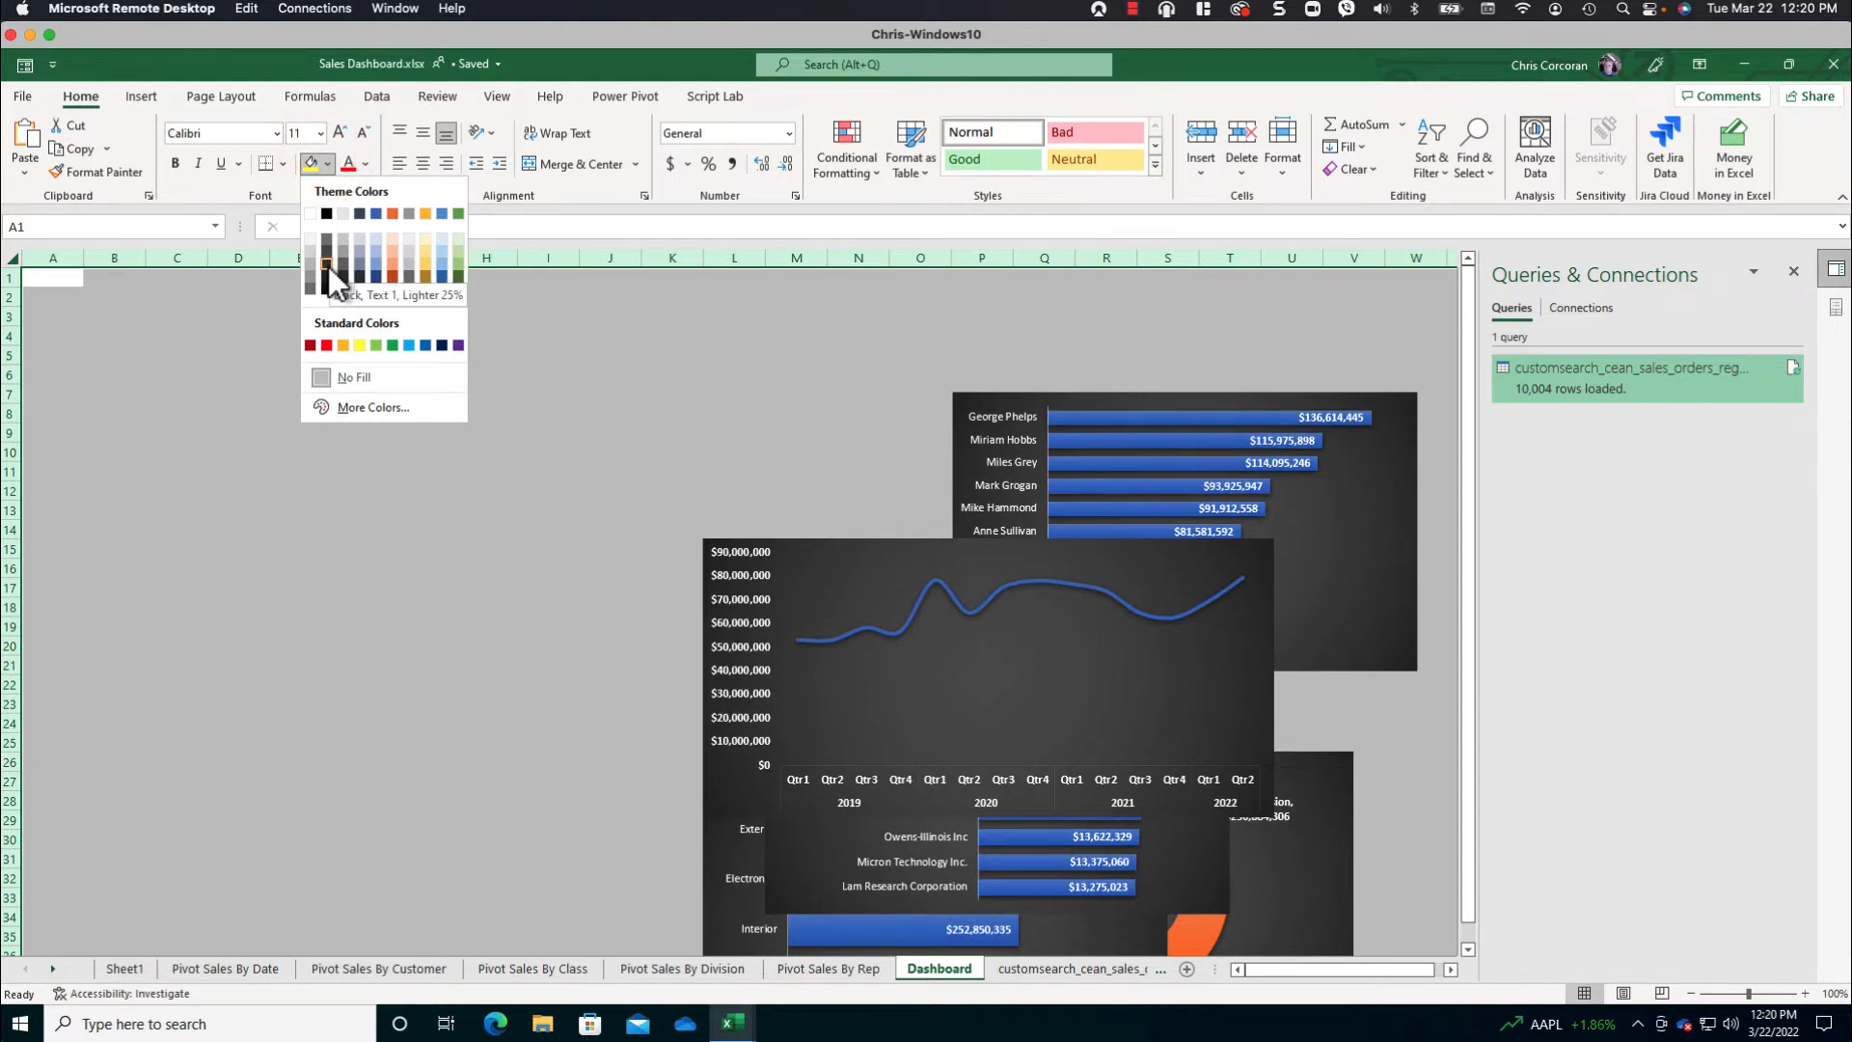
click(328, 266)
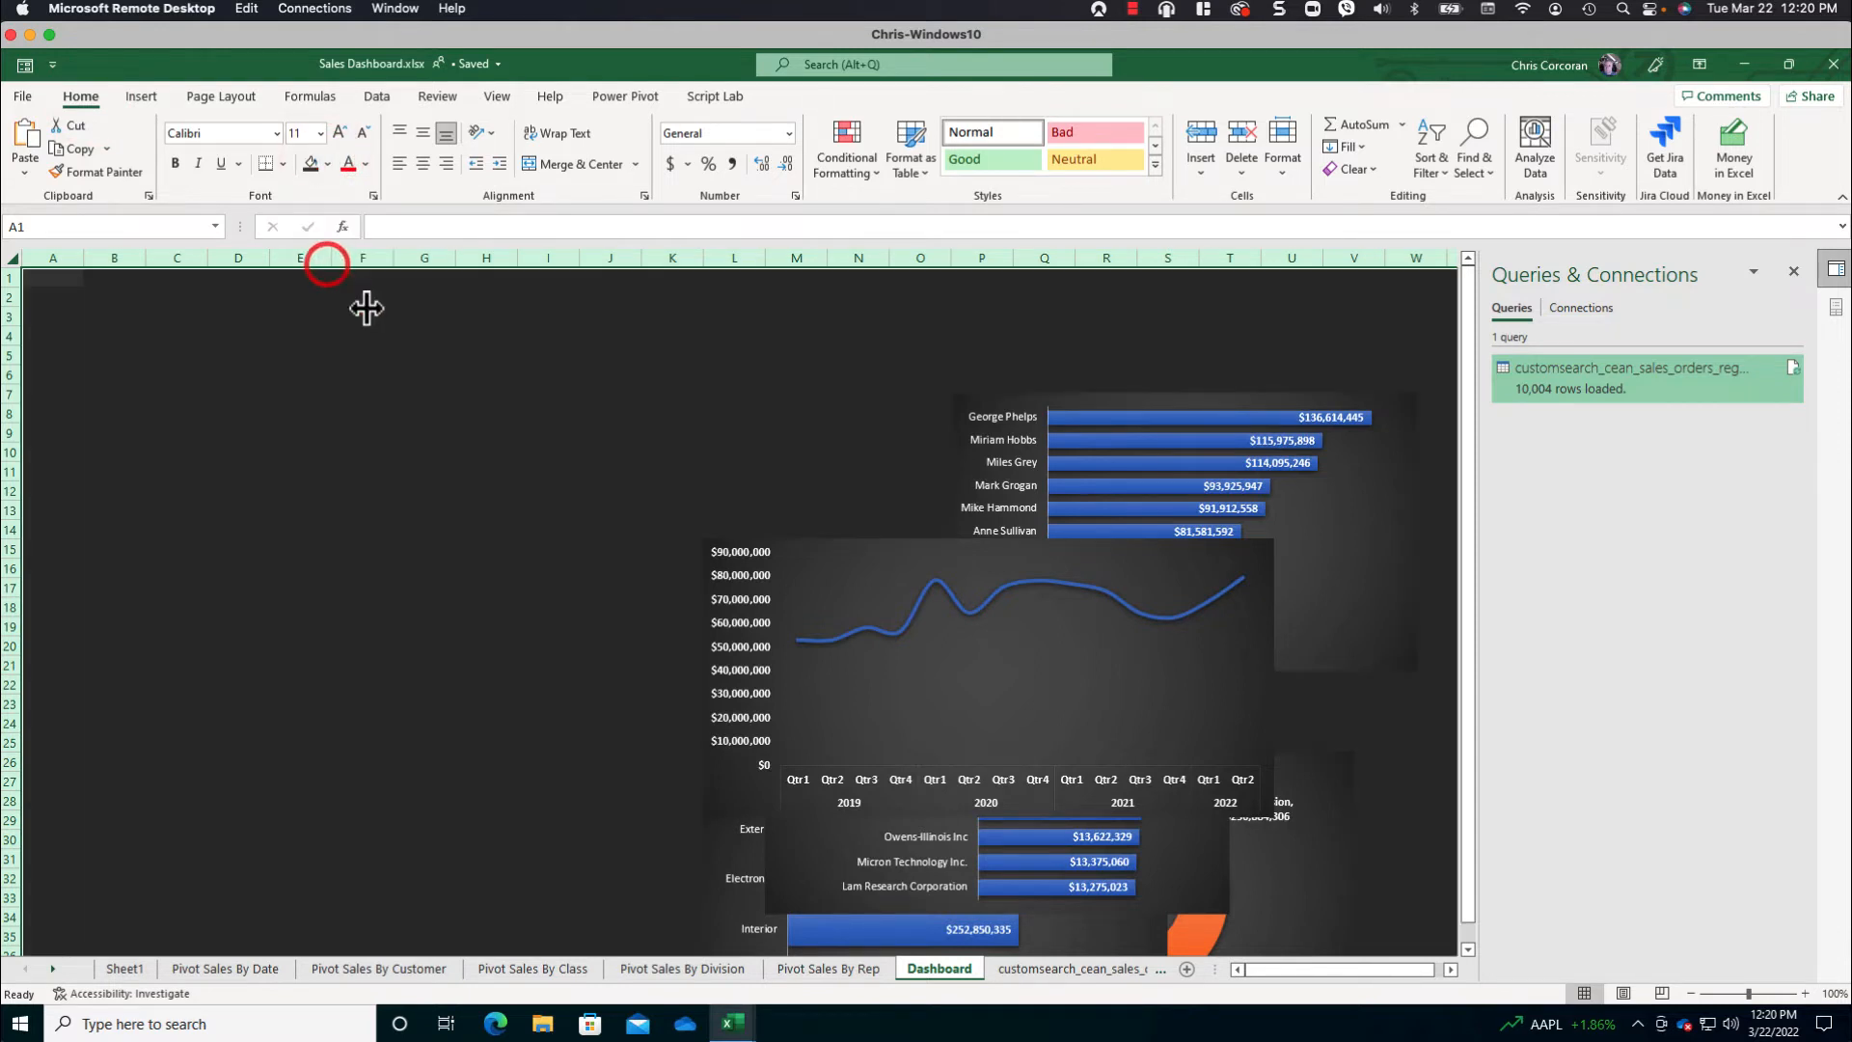
click(450, 397)
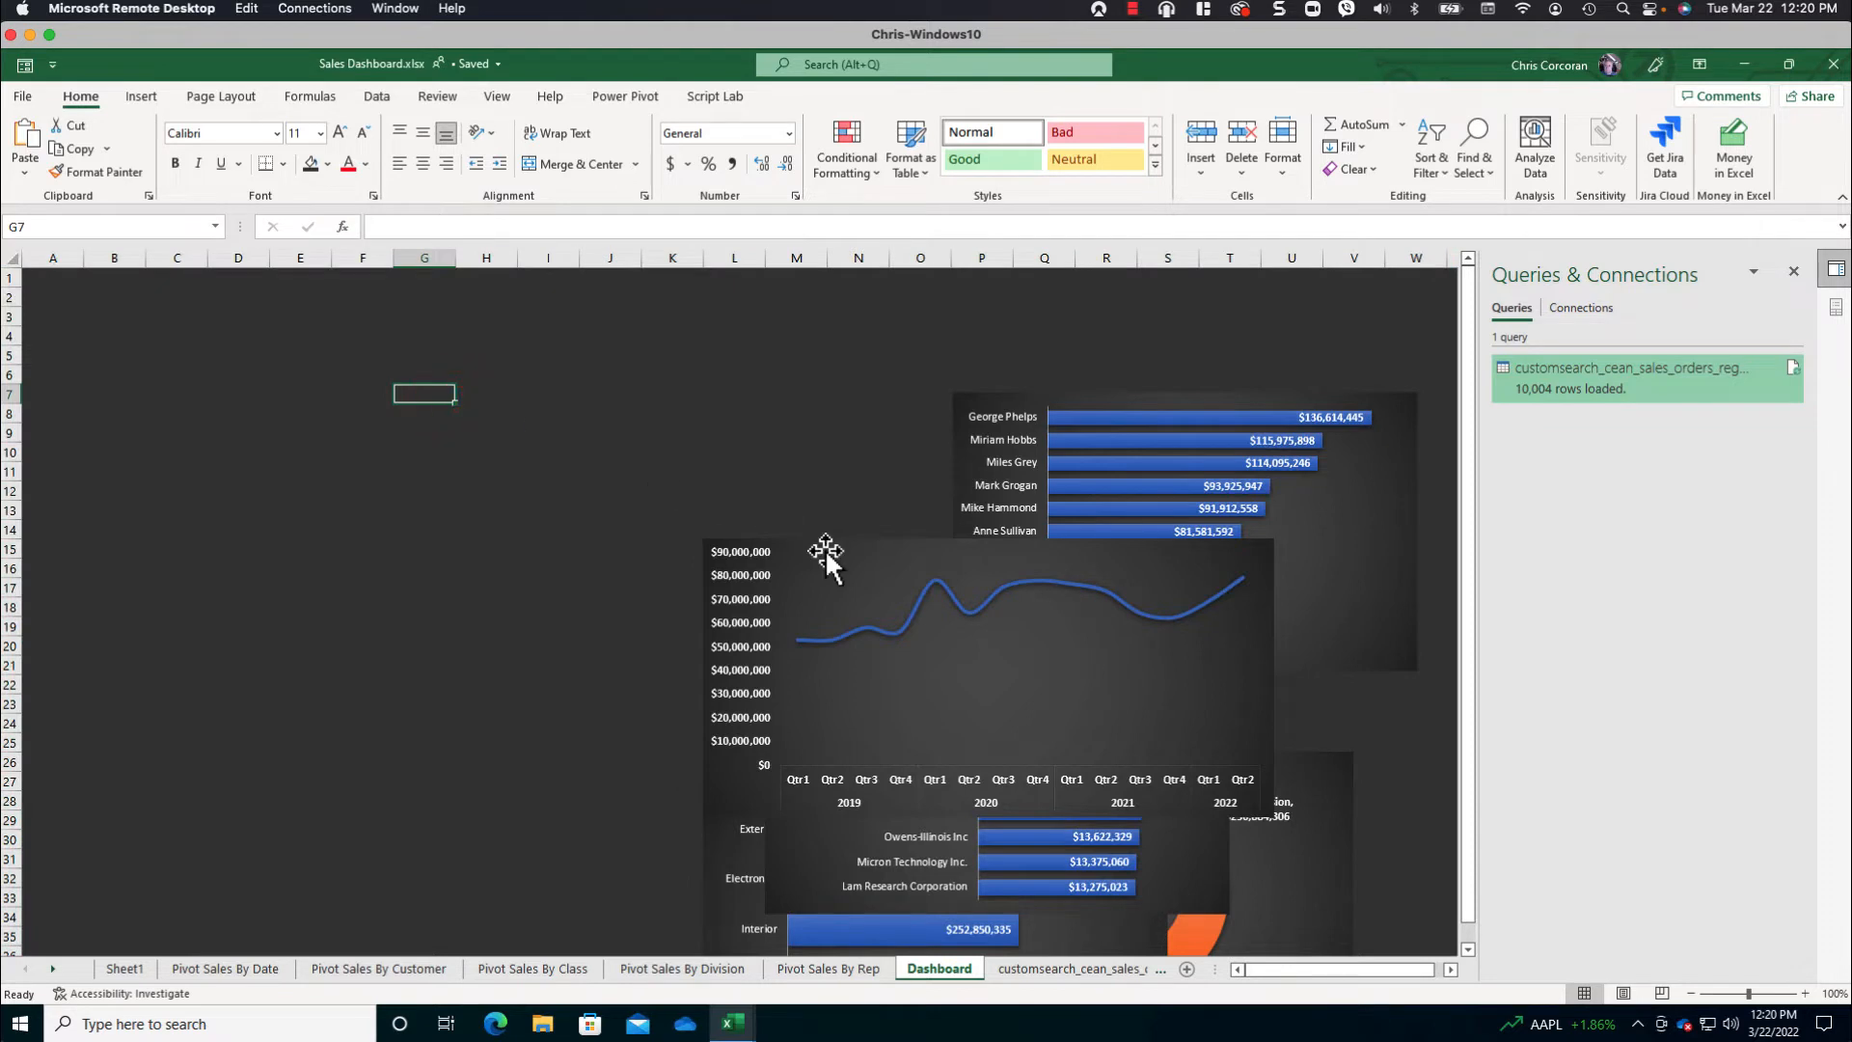
- Move the sales-by-date line chart to columns B–J of the Dashboard sheet and reduce its height to about ten rows, starting in row 9
drag(715, 527, 87, 410)
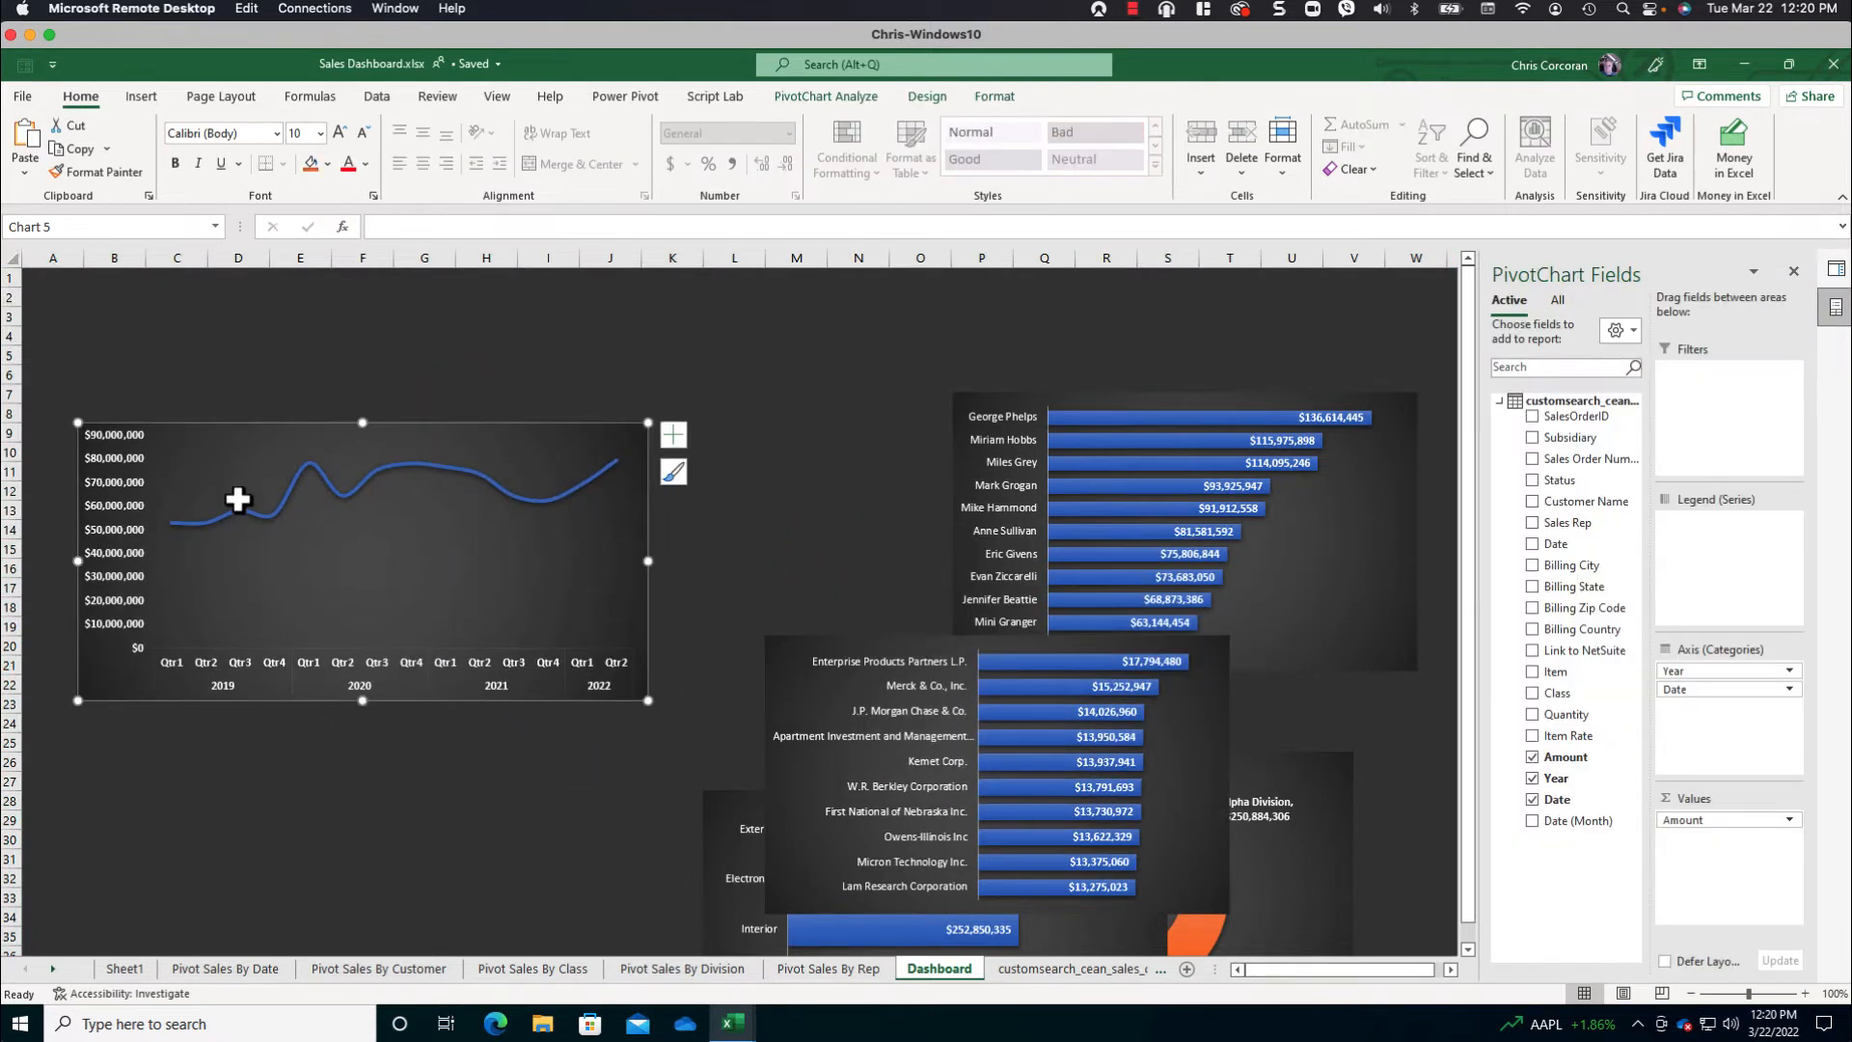
drag(361, 700, 372, 622)
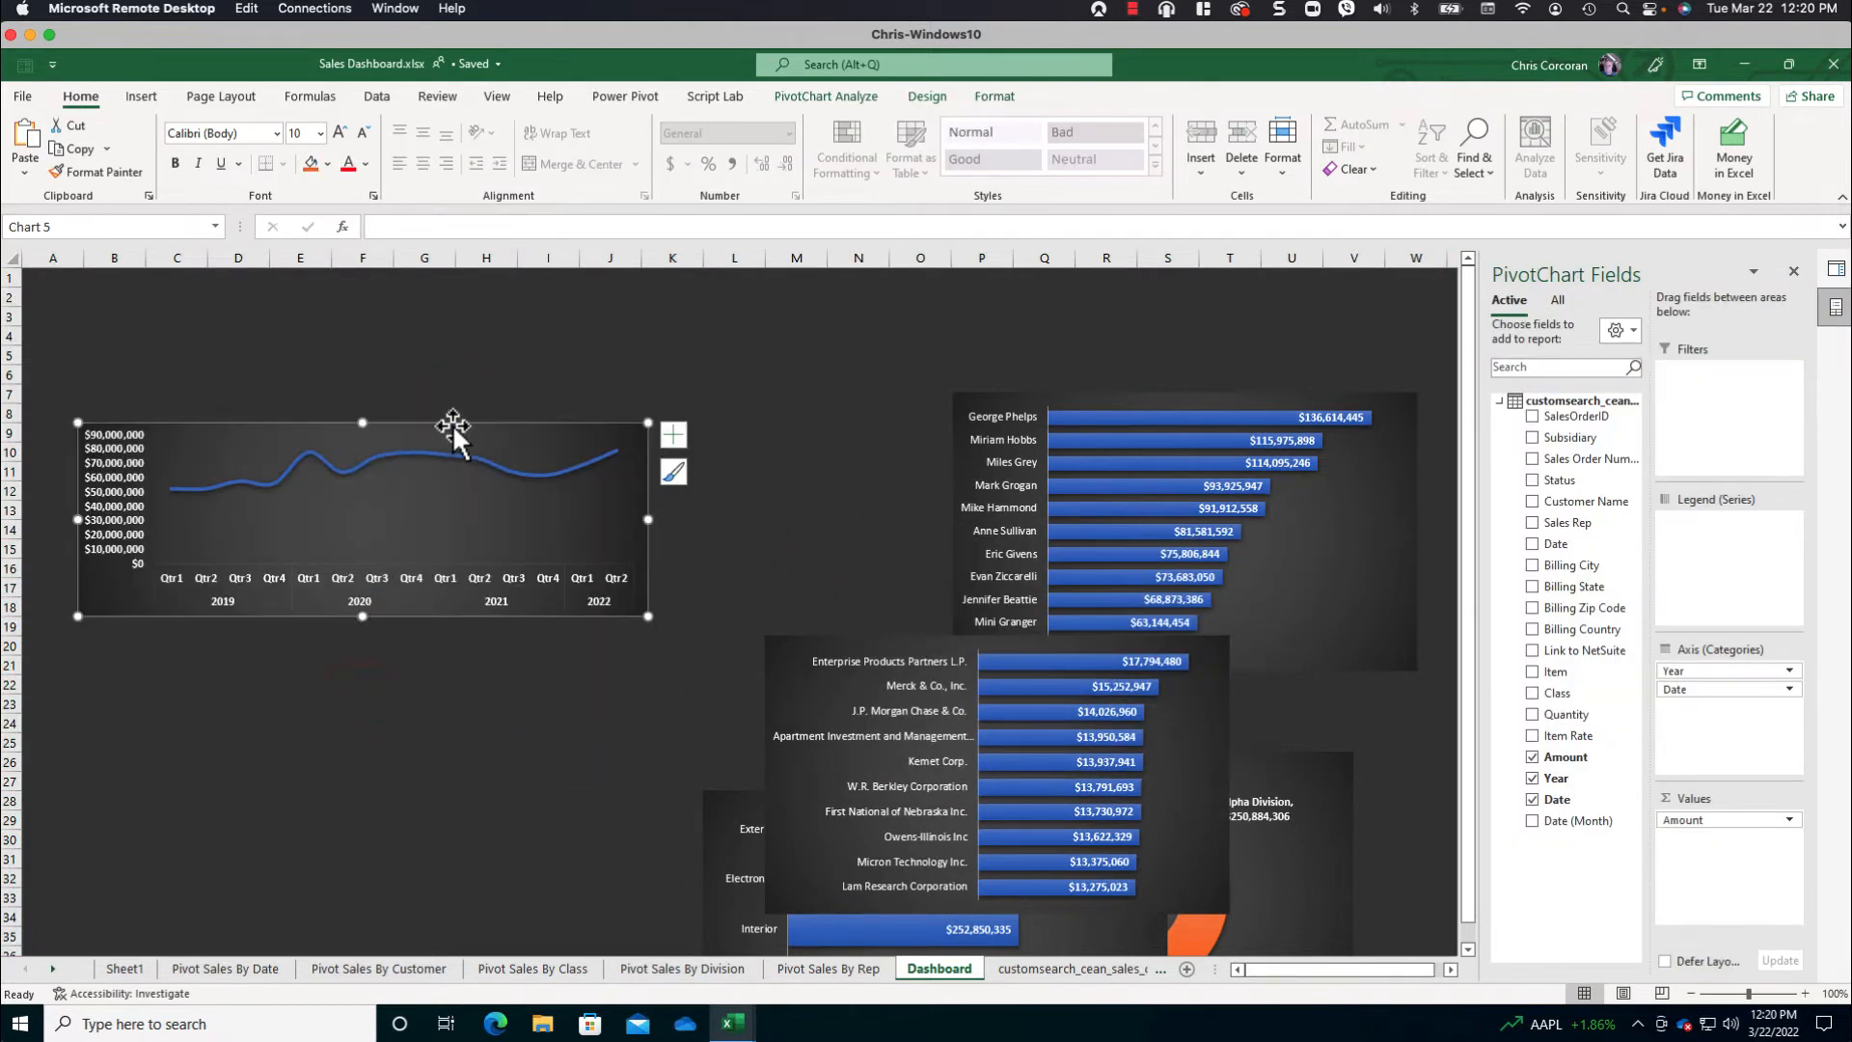
drag(454, 425, 447, 444)
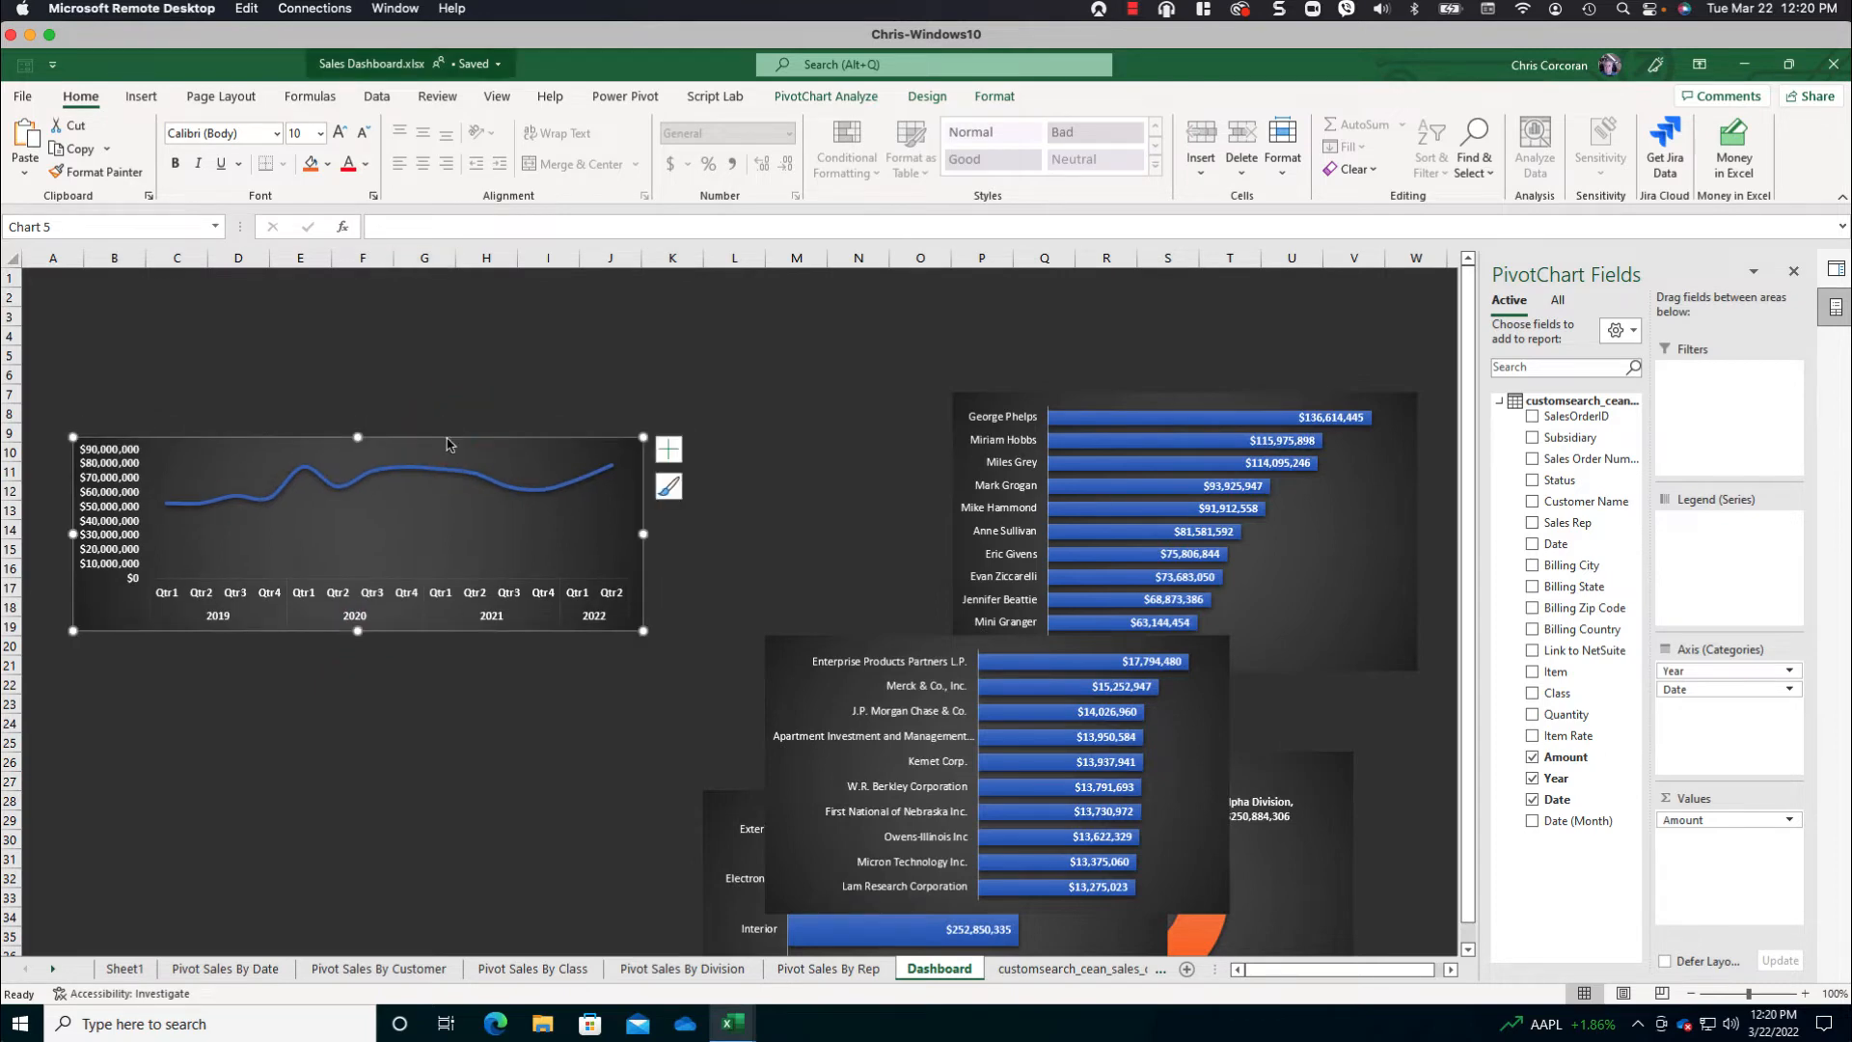
click(395, 9)
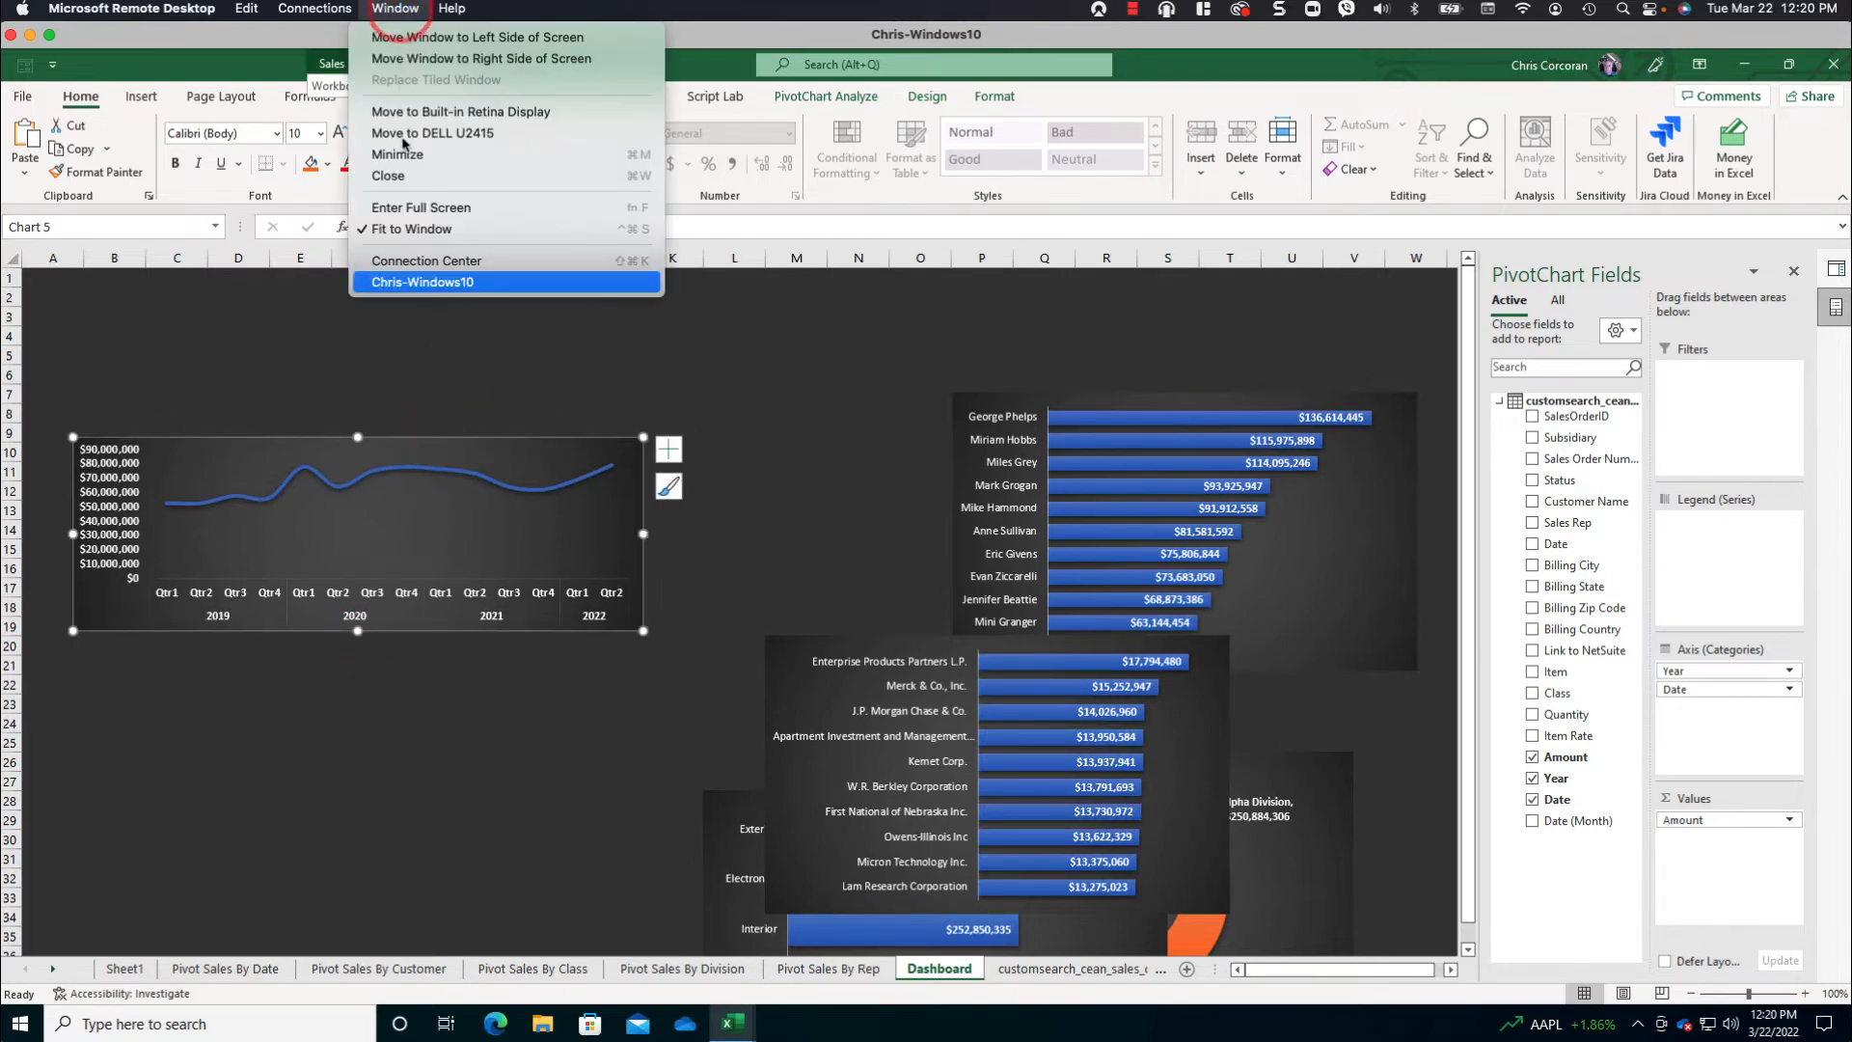
click(405, 353)
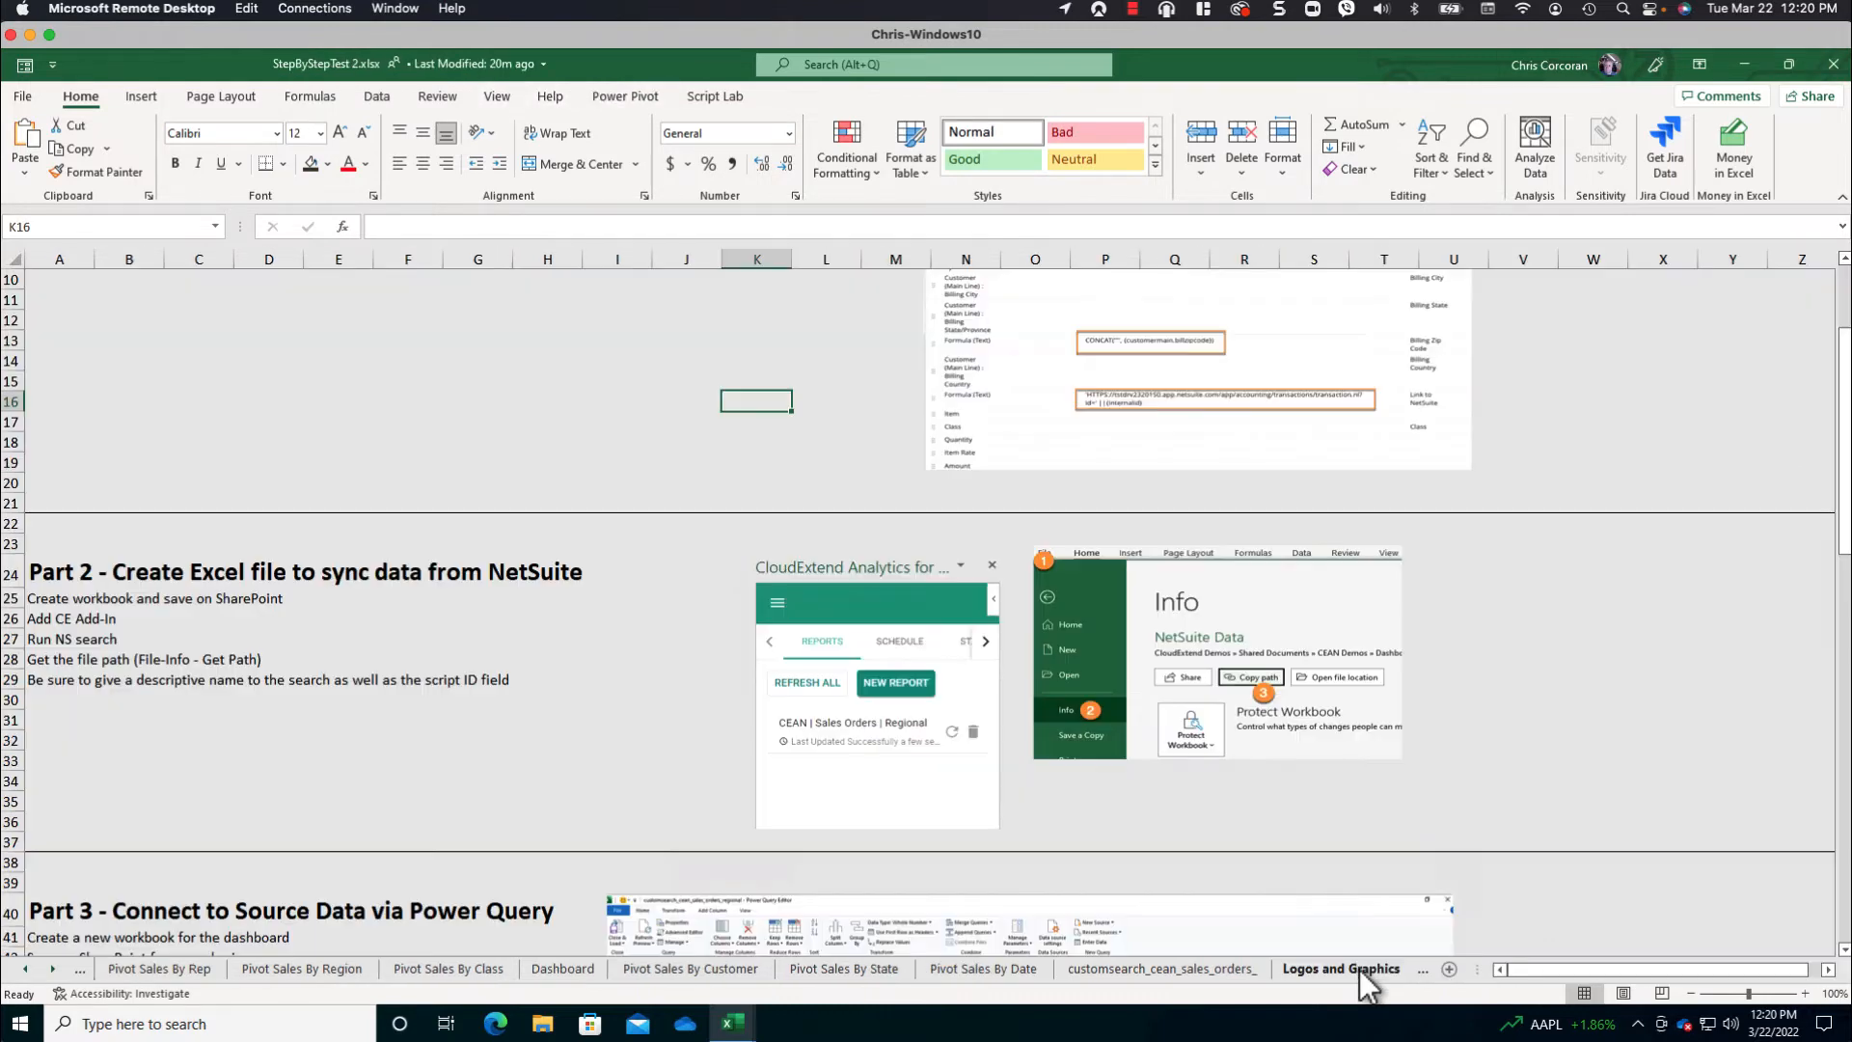
- Copy the Sales Dashboard title graphic from the Logos and Graphics sheet of StepByStepTest 2.xlsx into the top-left corner of the Dashboard sheet
click(1358, 969)
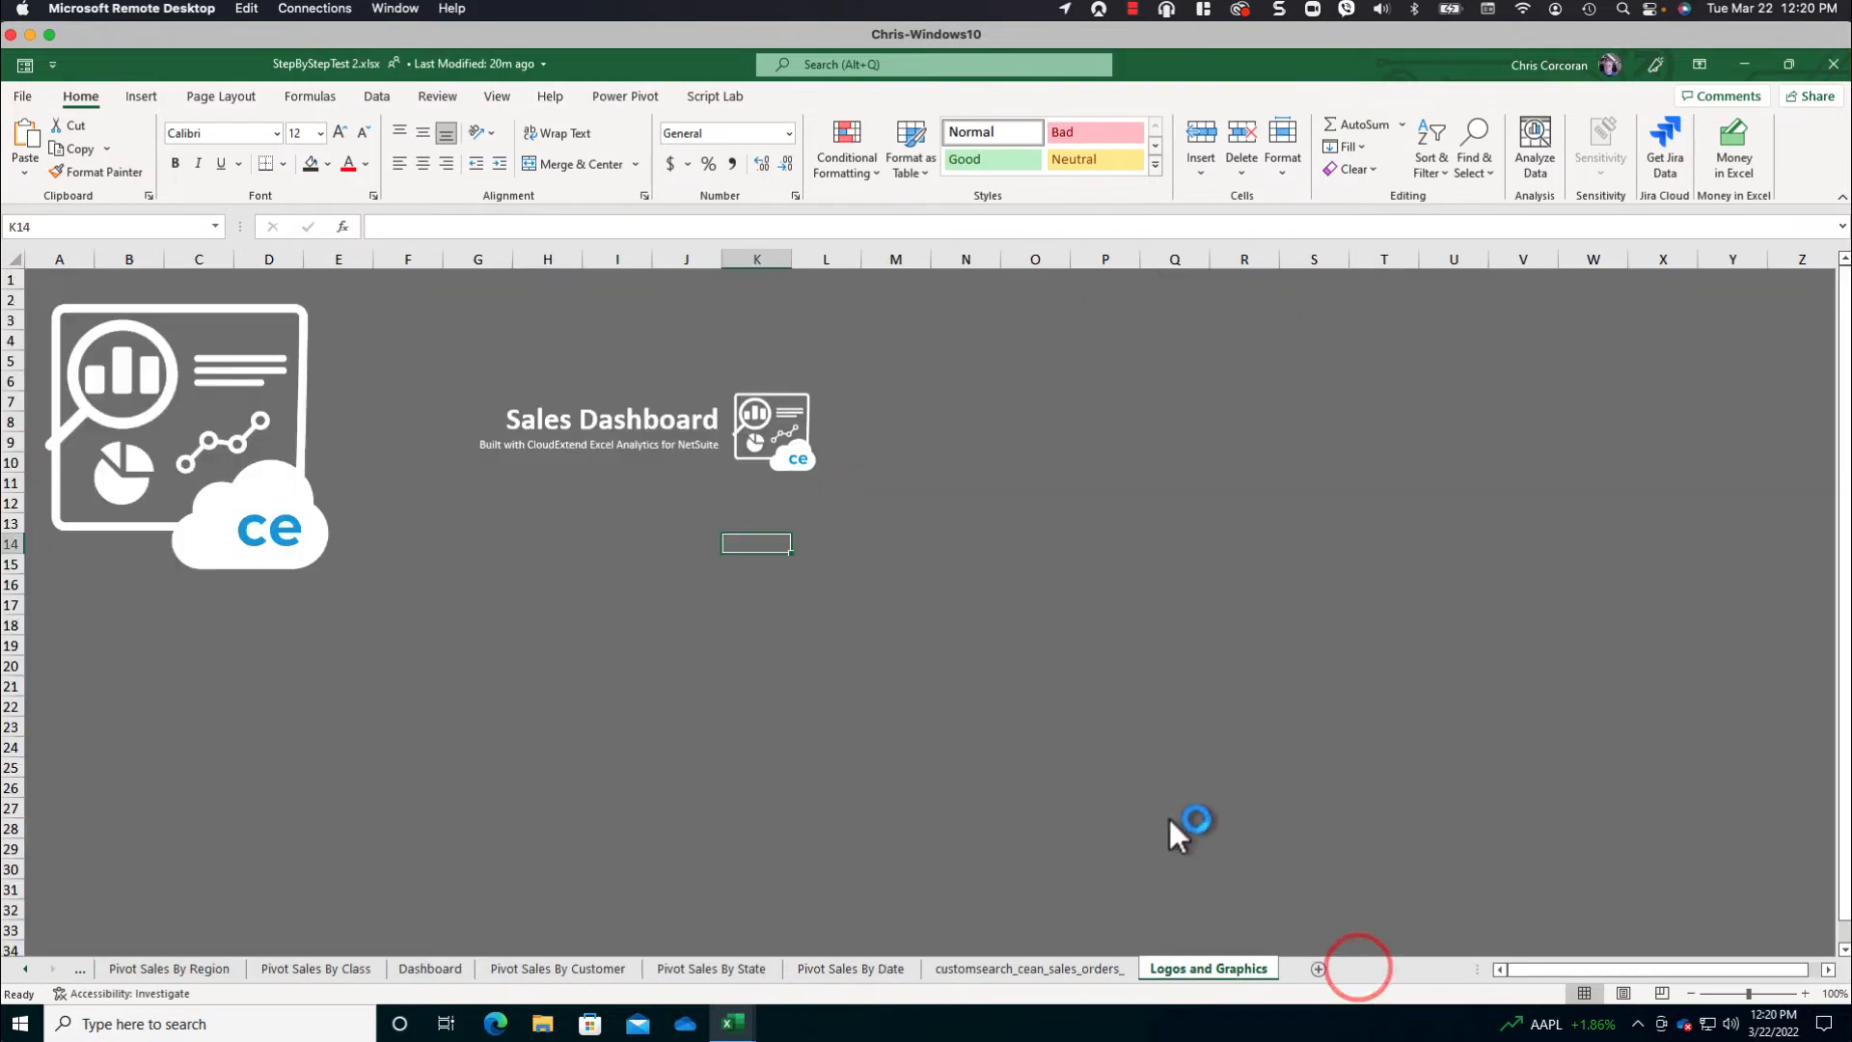
click(661, 405)
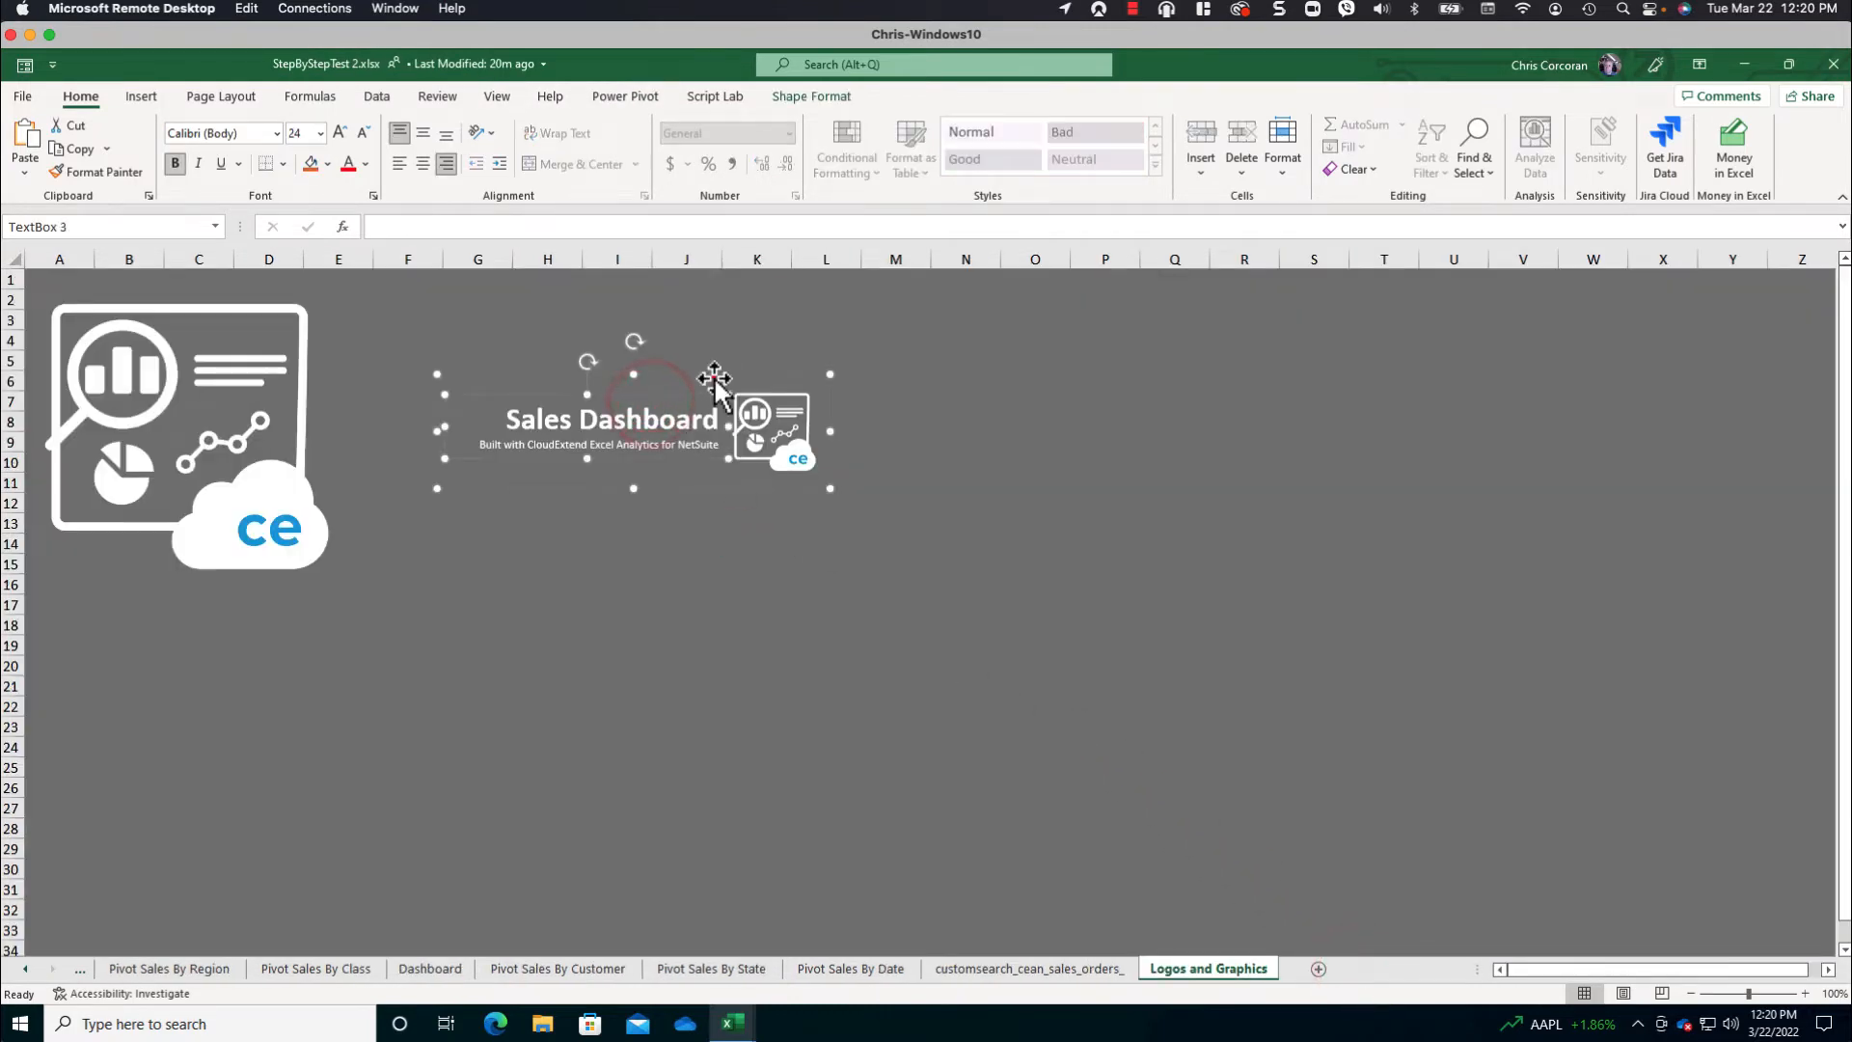
click(713, 377)
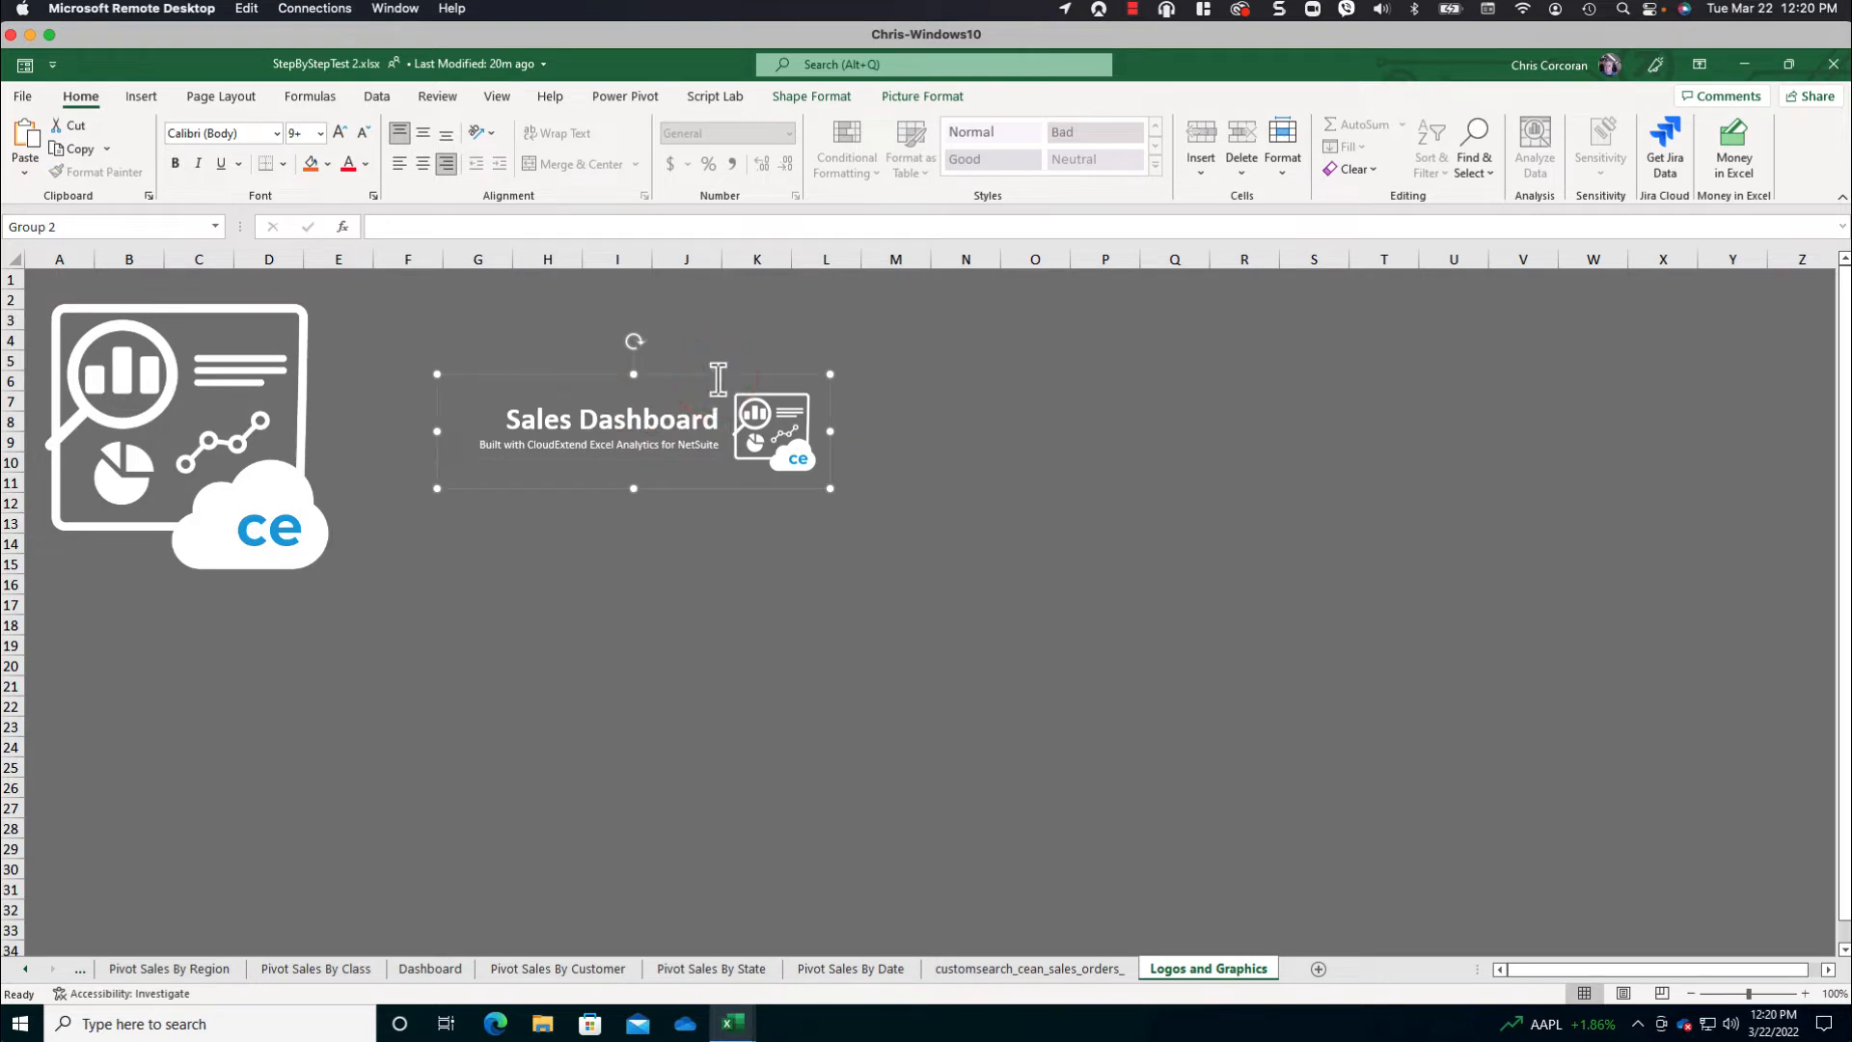
click(1746, 66)
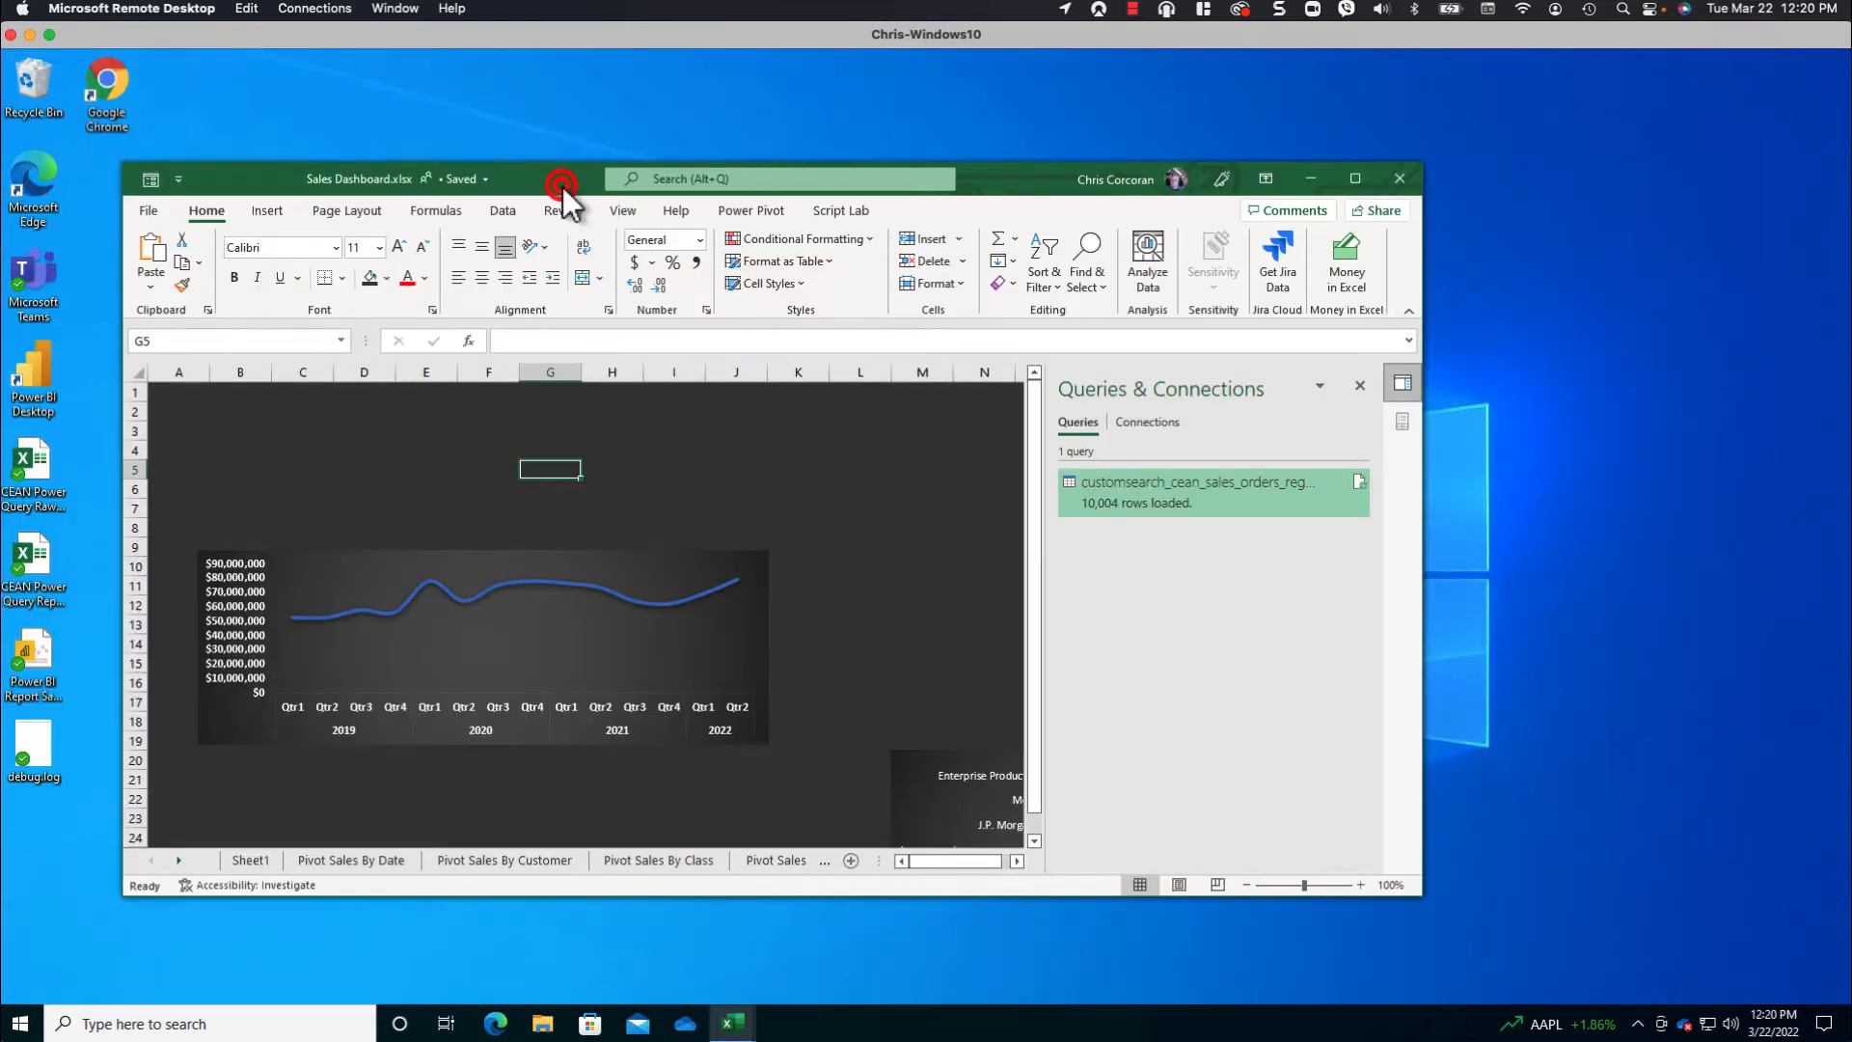
double_click(562, 185)
click(87, 301)
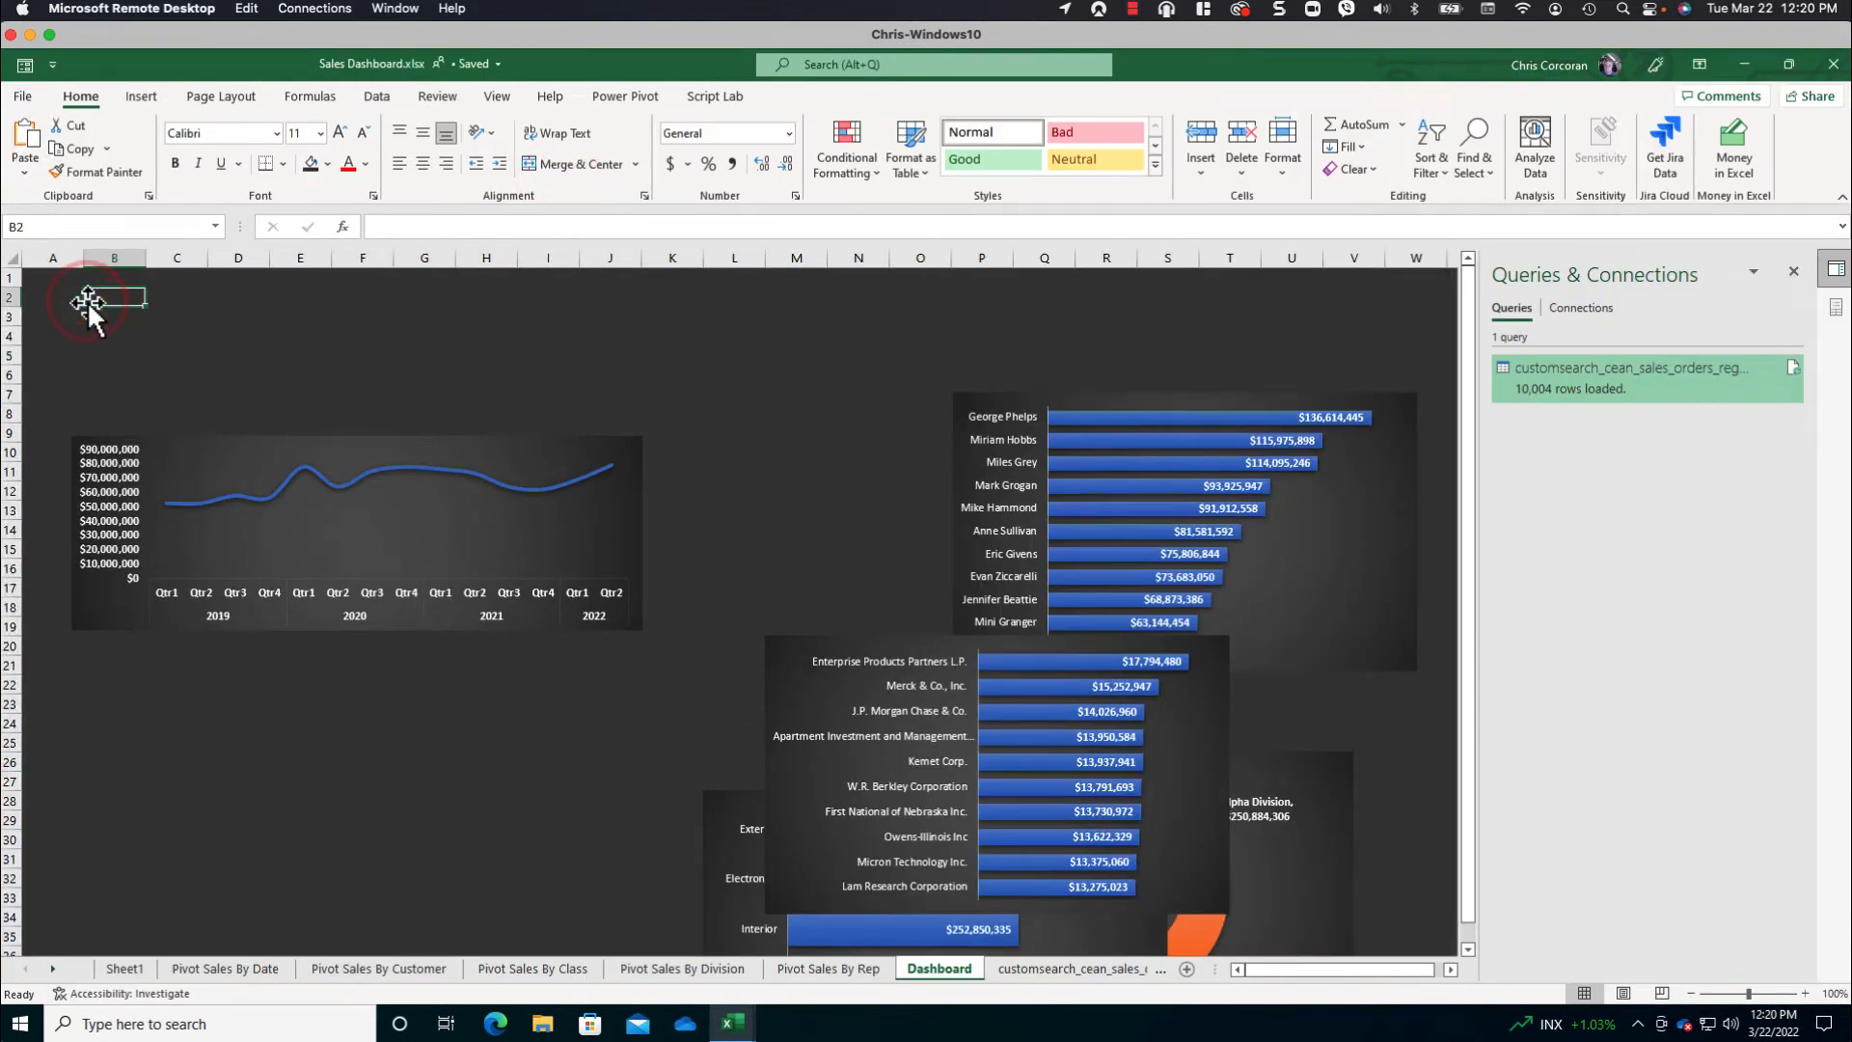
click(239, 347)
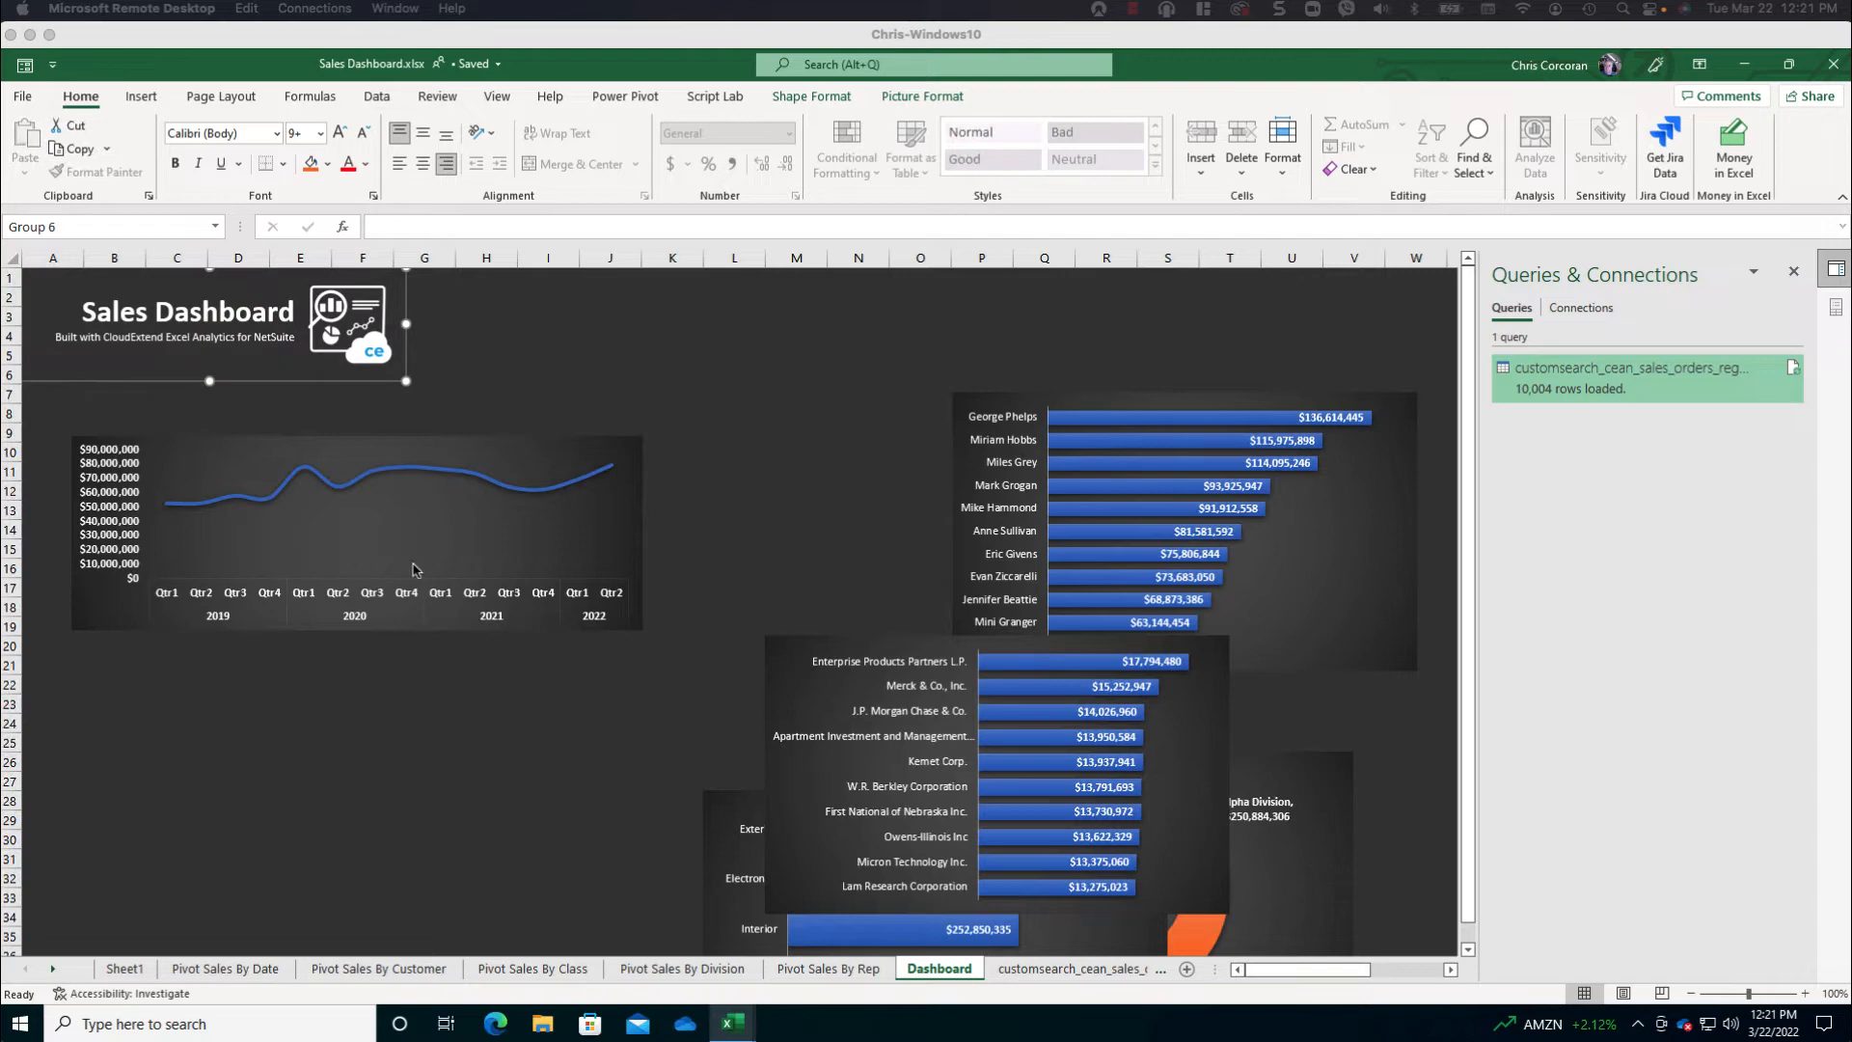
- Move the line chart to column A just below the title graphic and widen it to column M
click(382, 535)
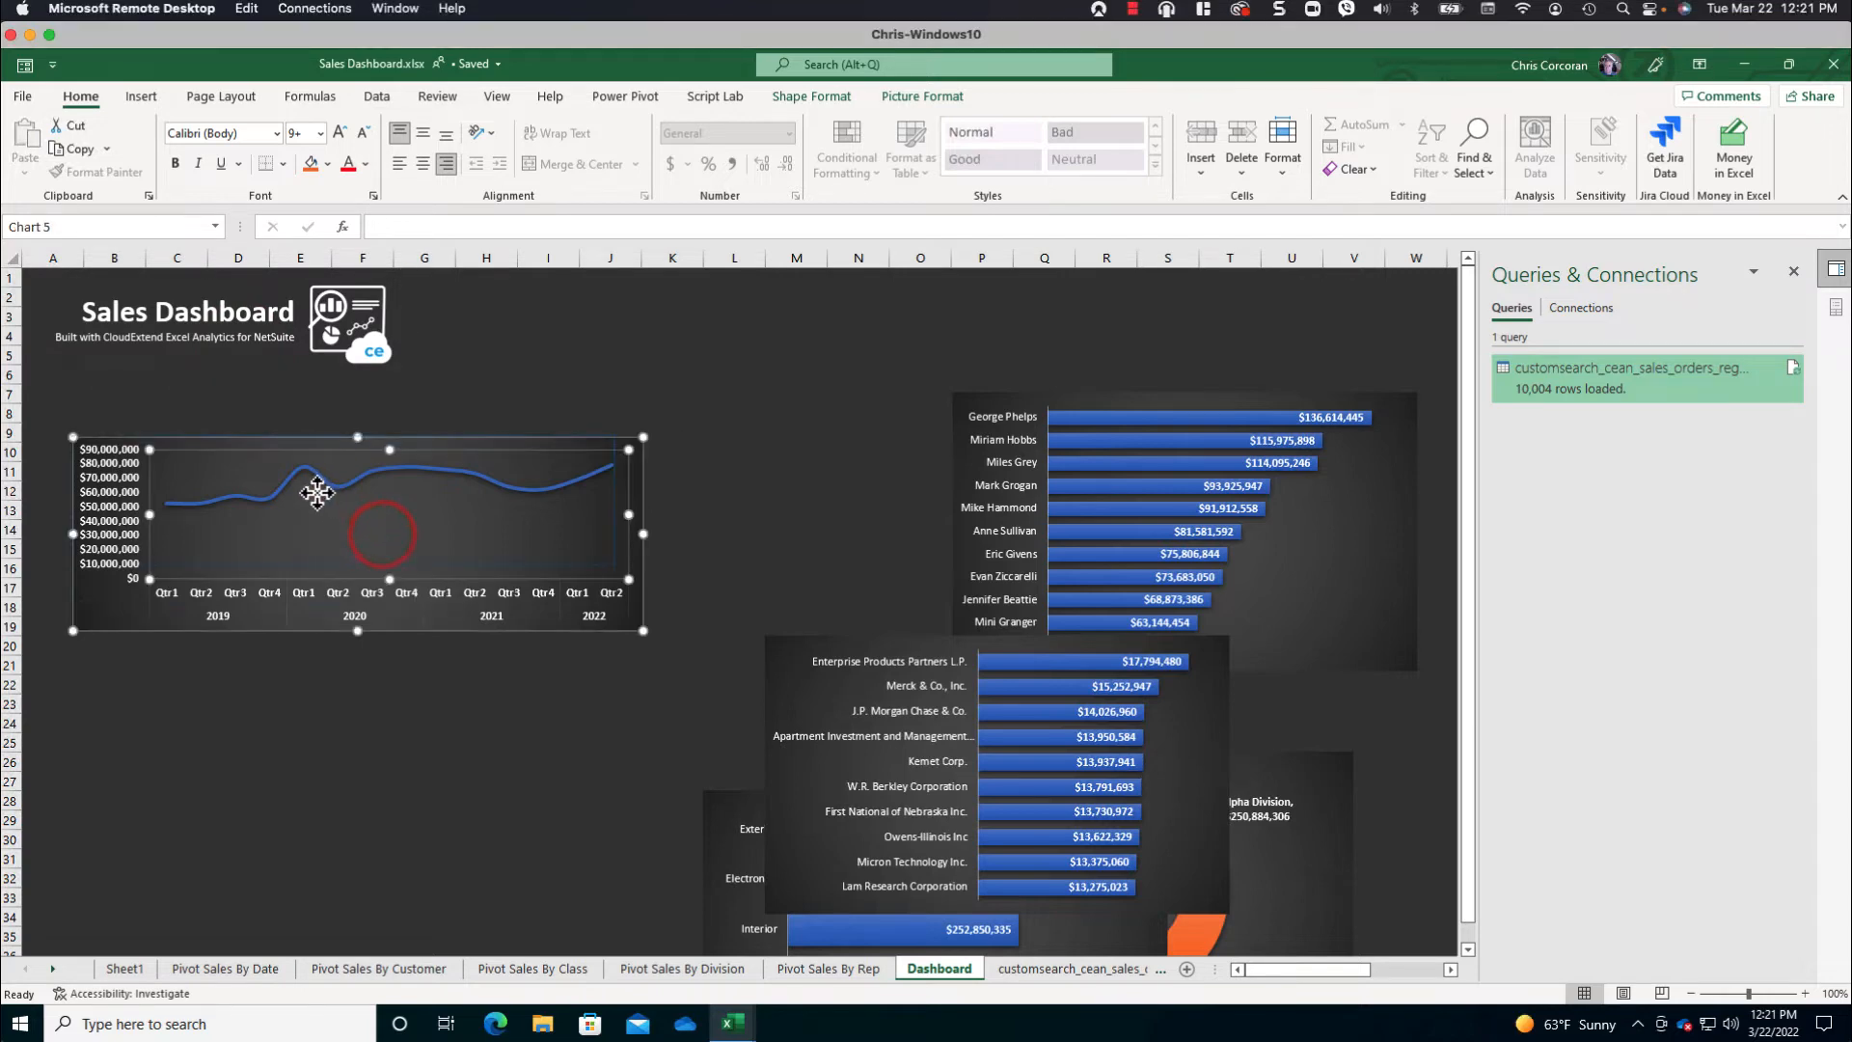
drag(326, 436, 277, 403)
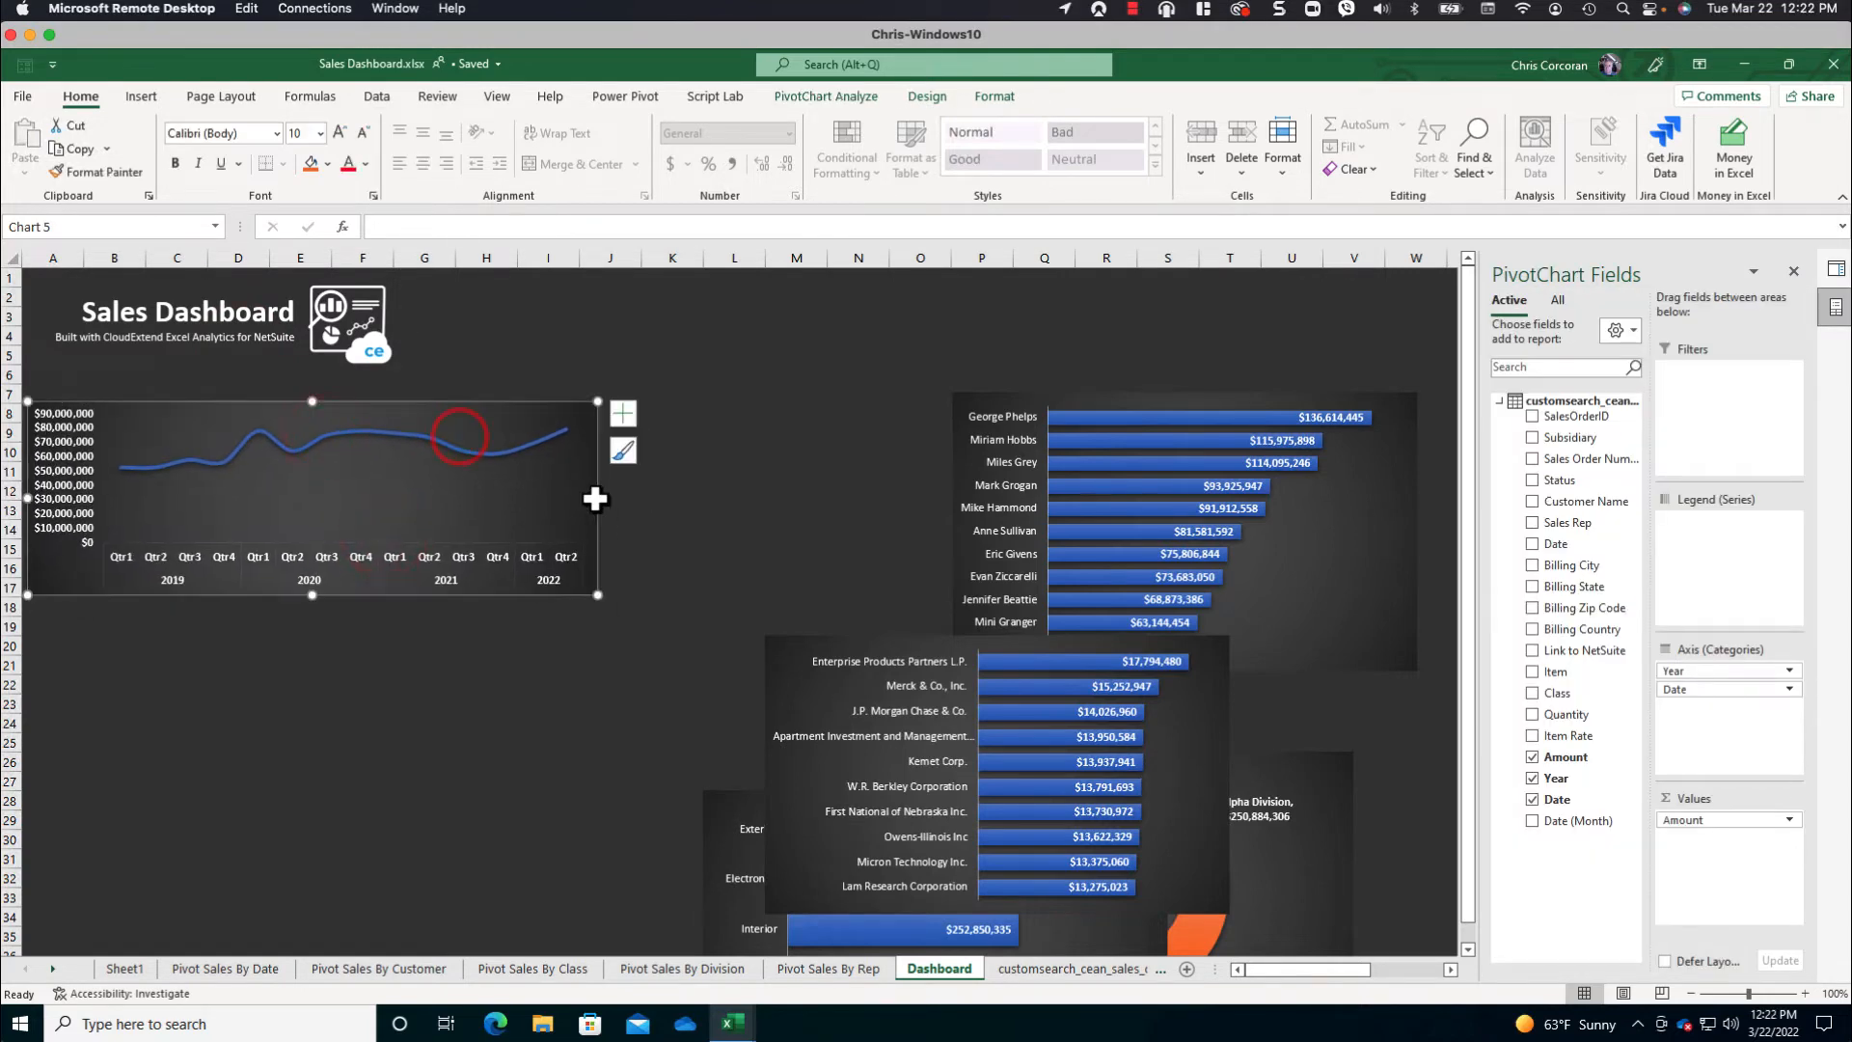
drag(597, 497, 875, 433)
- Place the customer and sales rep bar charts side by side from row 18, and widen the line chart to column O to match them
drag(916, 640, 178, 611)
drag(1087, 396, 628, 608)
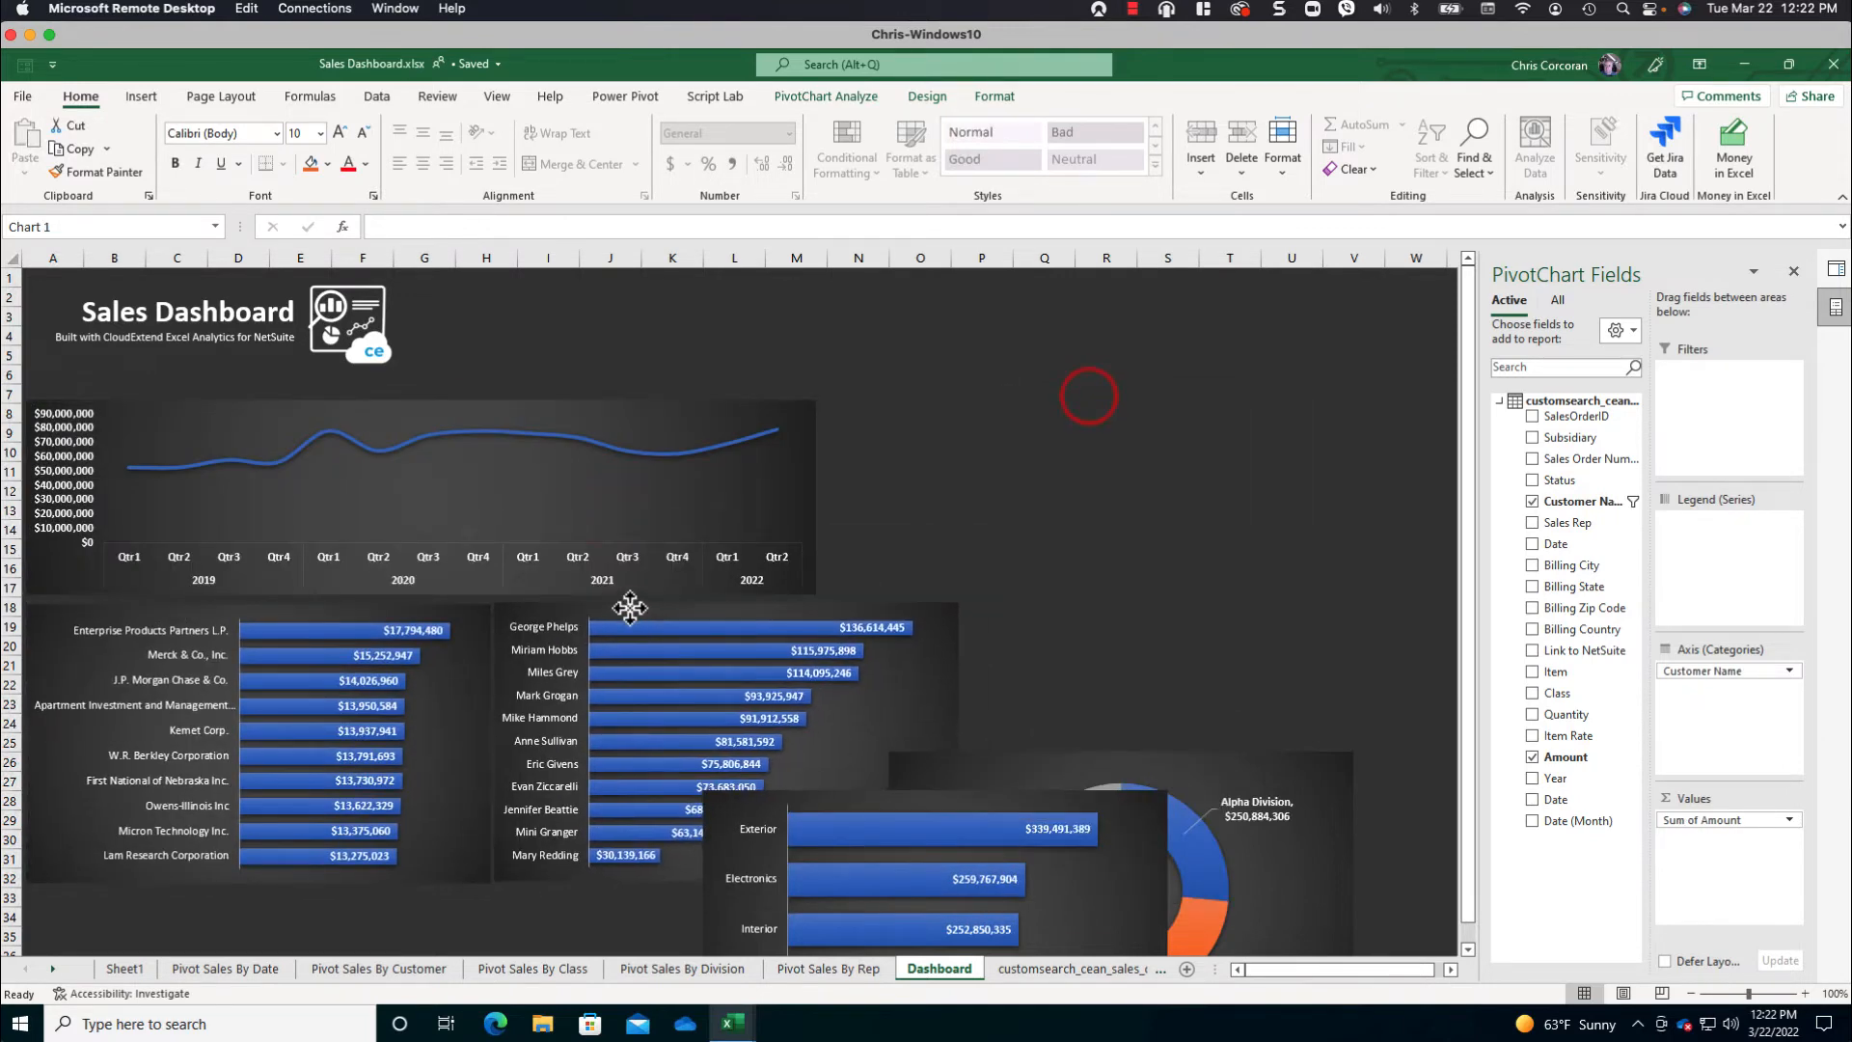
click(810, 505)
drag(816, 498, 956, 497)
- Place the class bar chart under the customer chart and the division doughnut chart under the sales rep chart, then review the layout
click(1464, 950)
drag(835, 579, 155, 676)
drag(1083, 540, 707, 686)
click(790, 639)
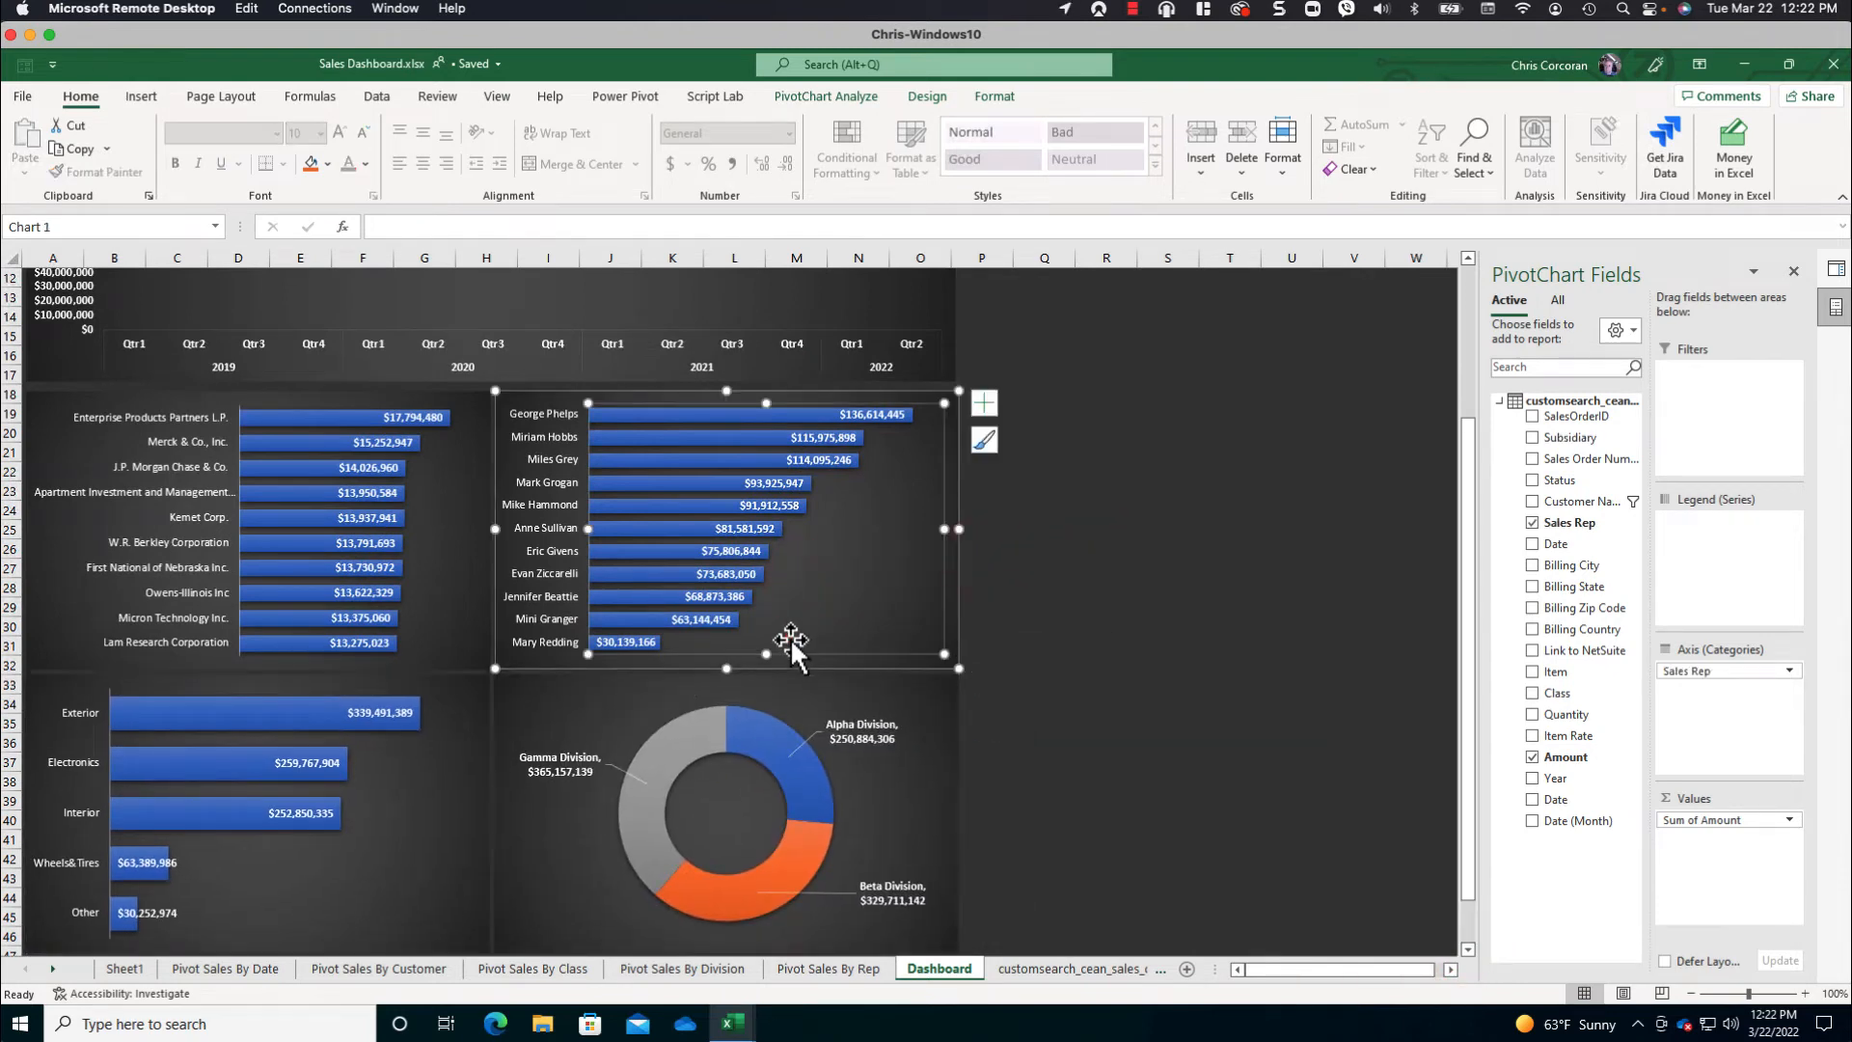
click(1050, 706)
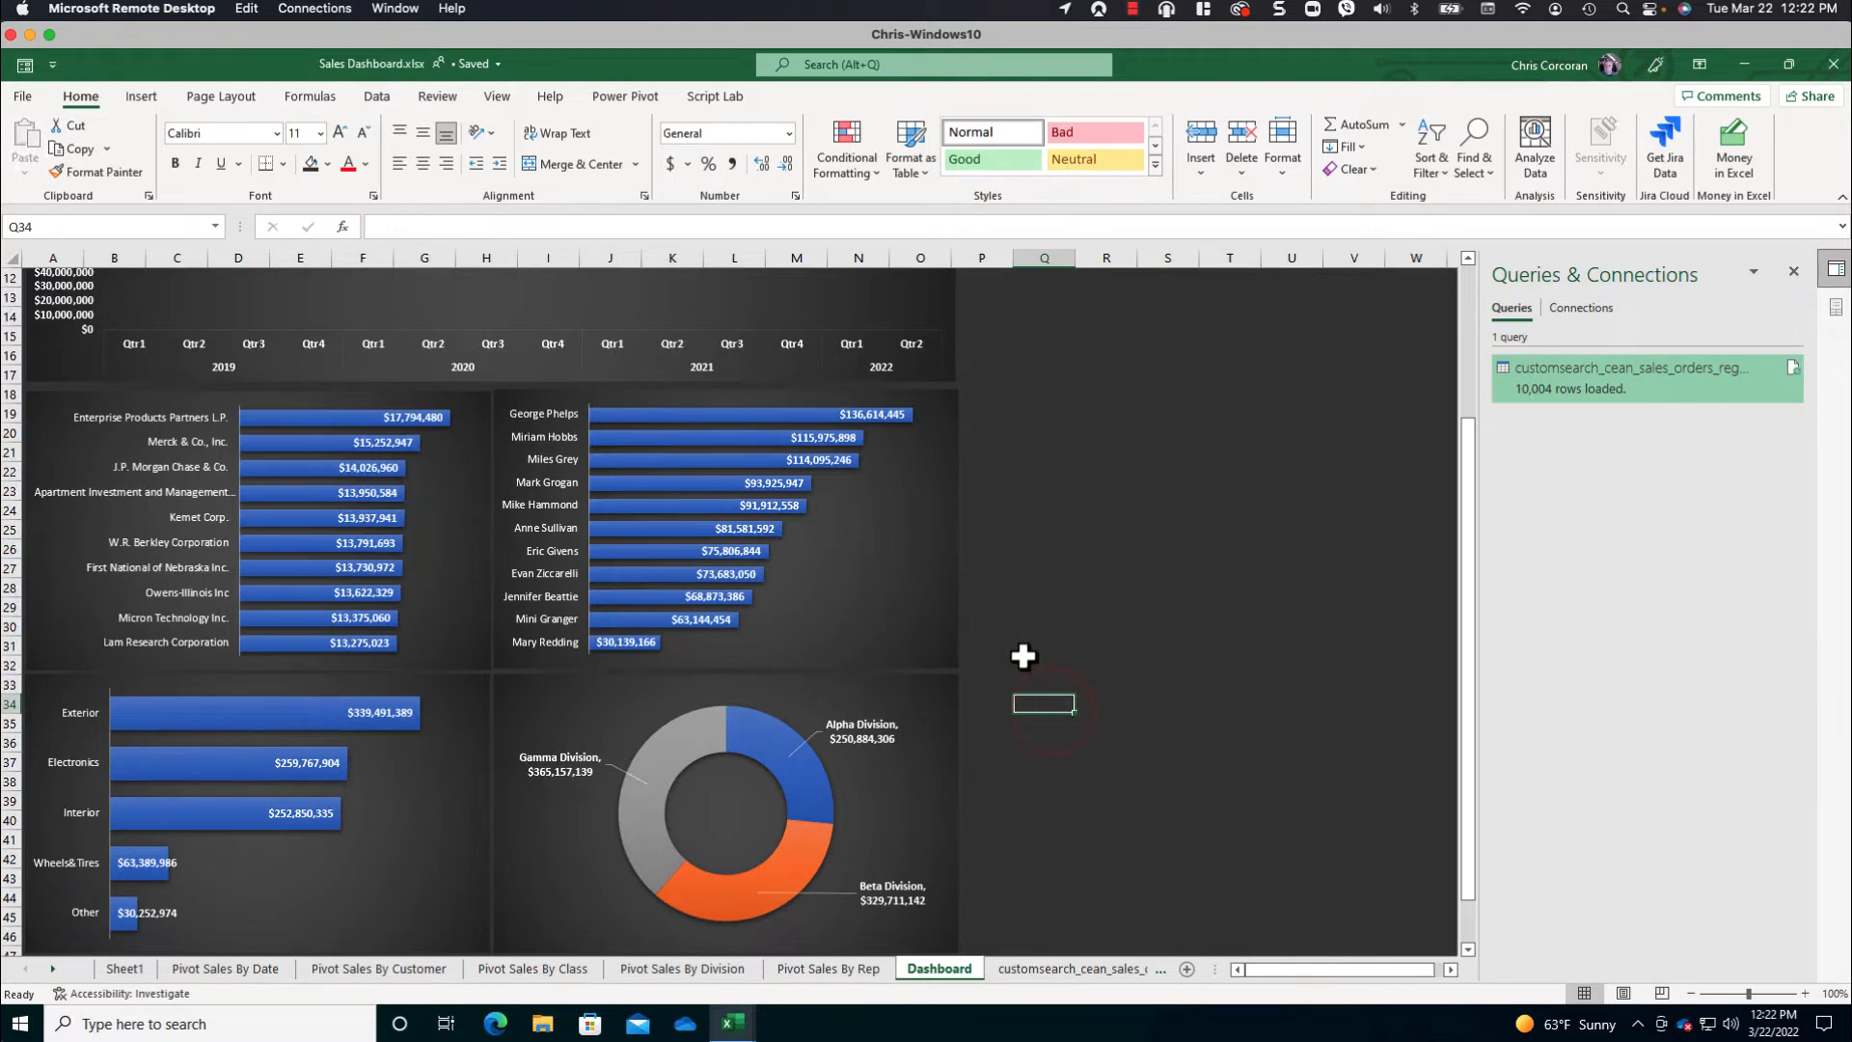
scroll(1018, 647, up, 4)
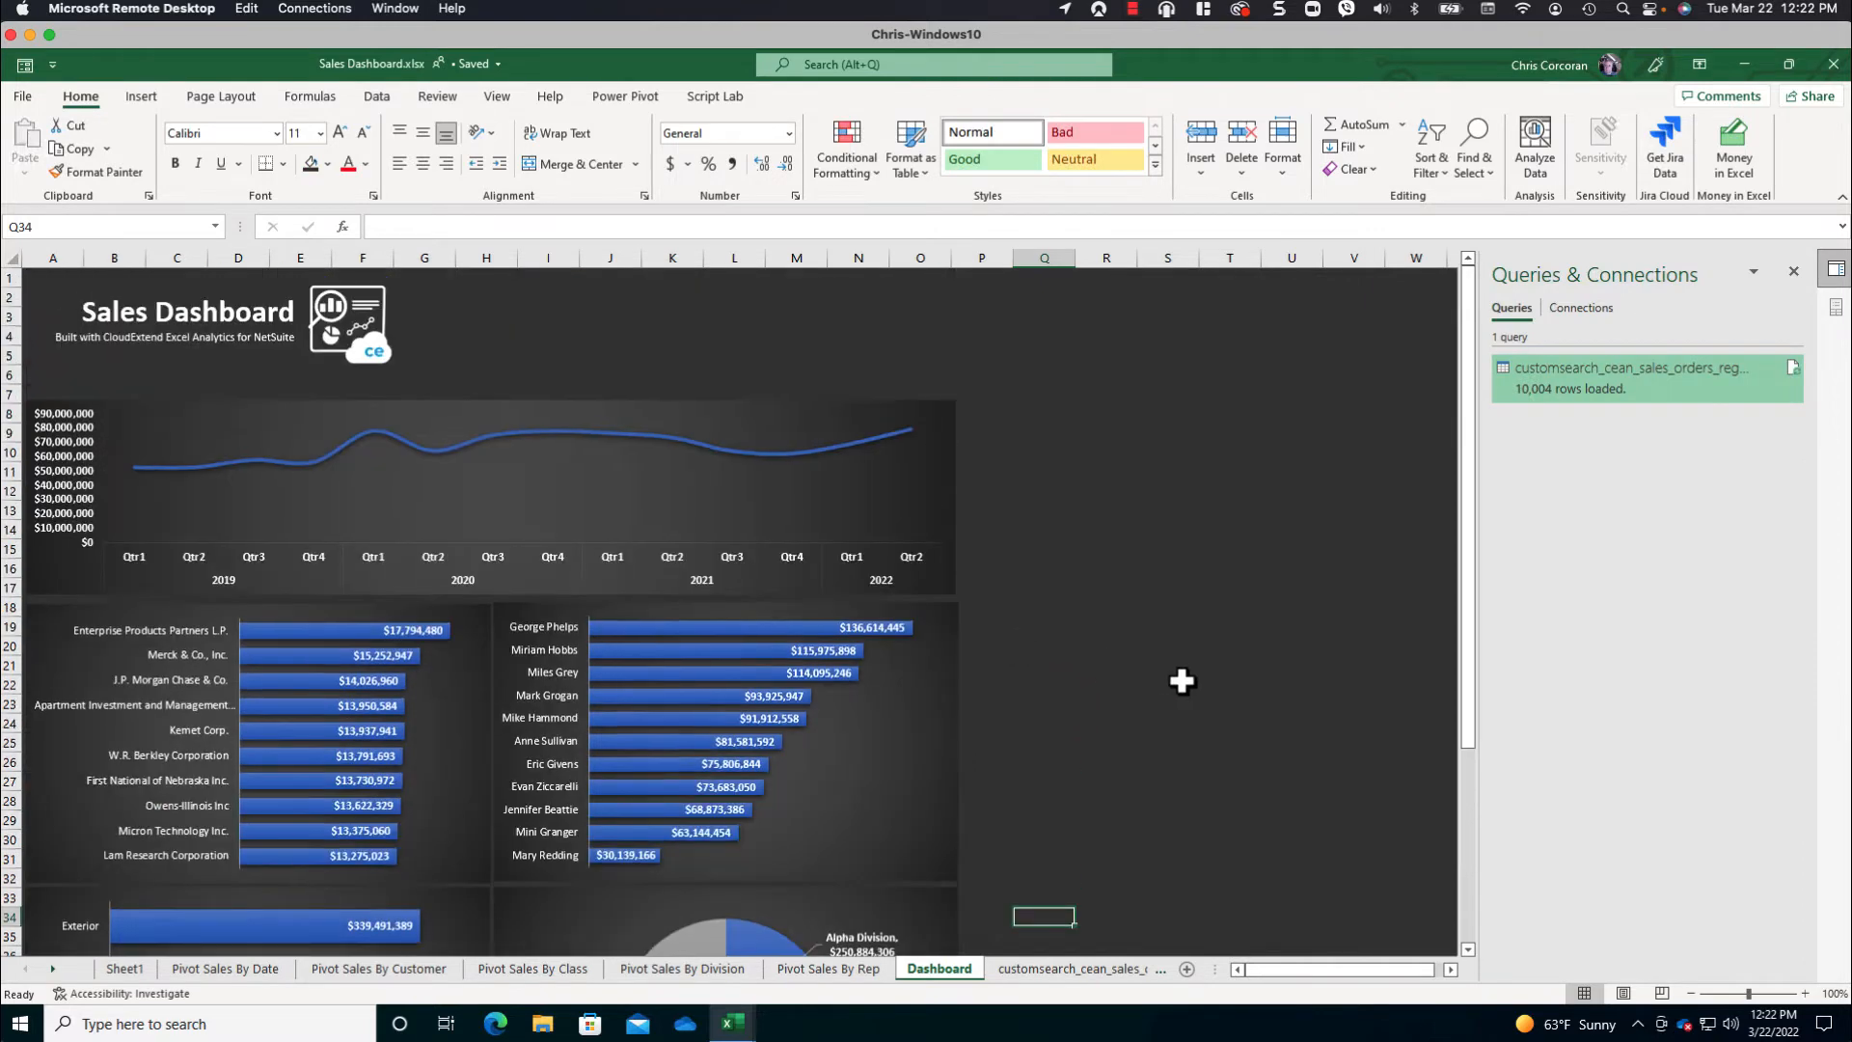
scroll(1181, 681, down, 1)
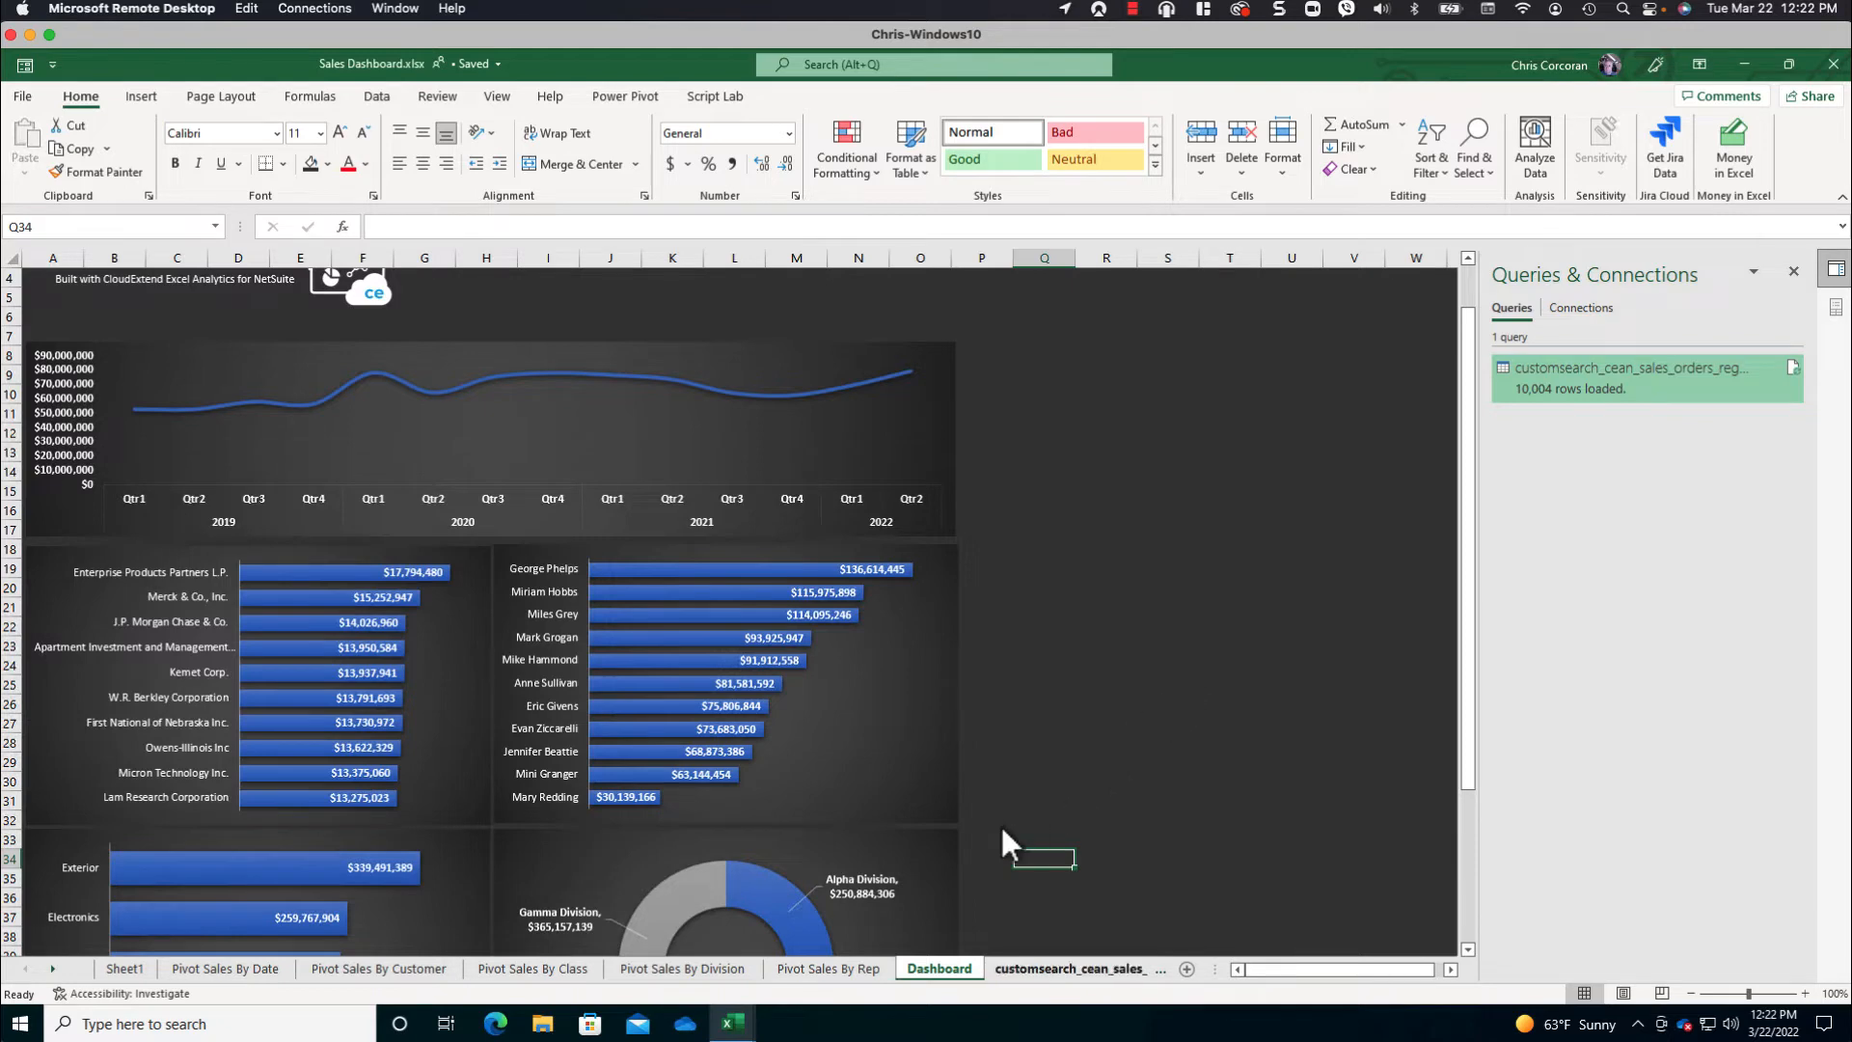
- Copy the PivotTable from Pivot Sales By Rep to a new sheet and replace Sales Rep with Billing State in its rows
click(821, 970)
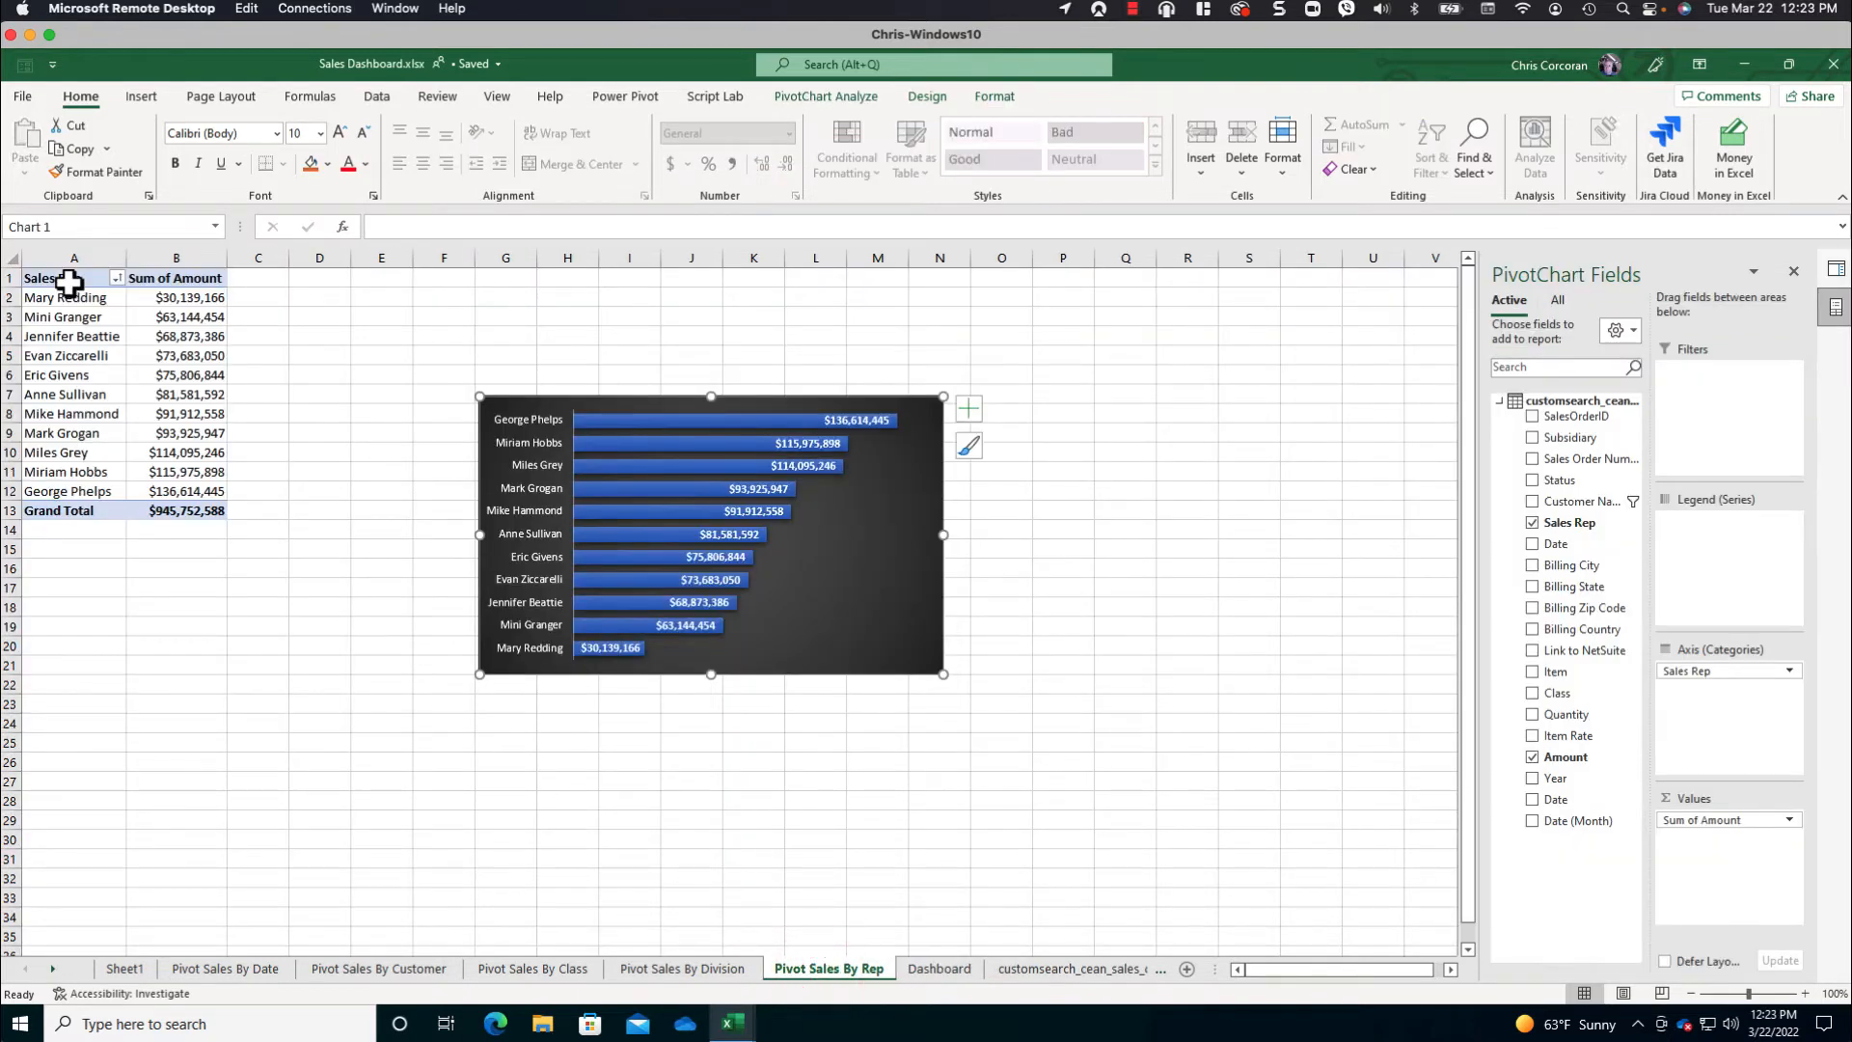
drag(69, 282, 182, 508)
key(ctrl+c)
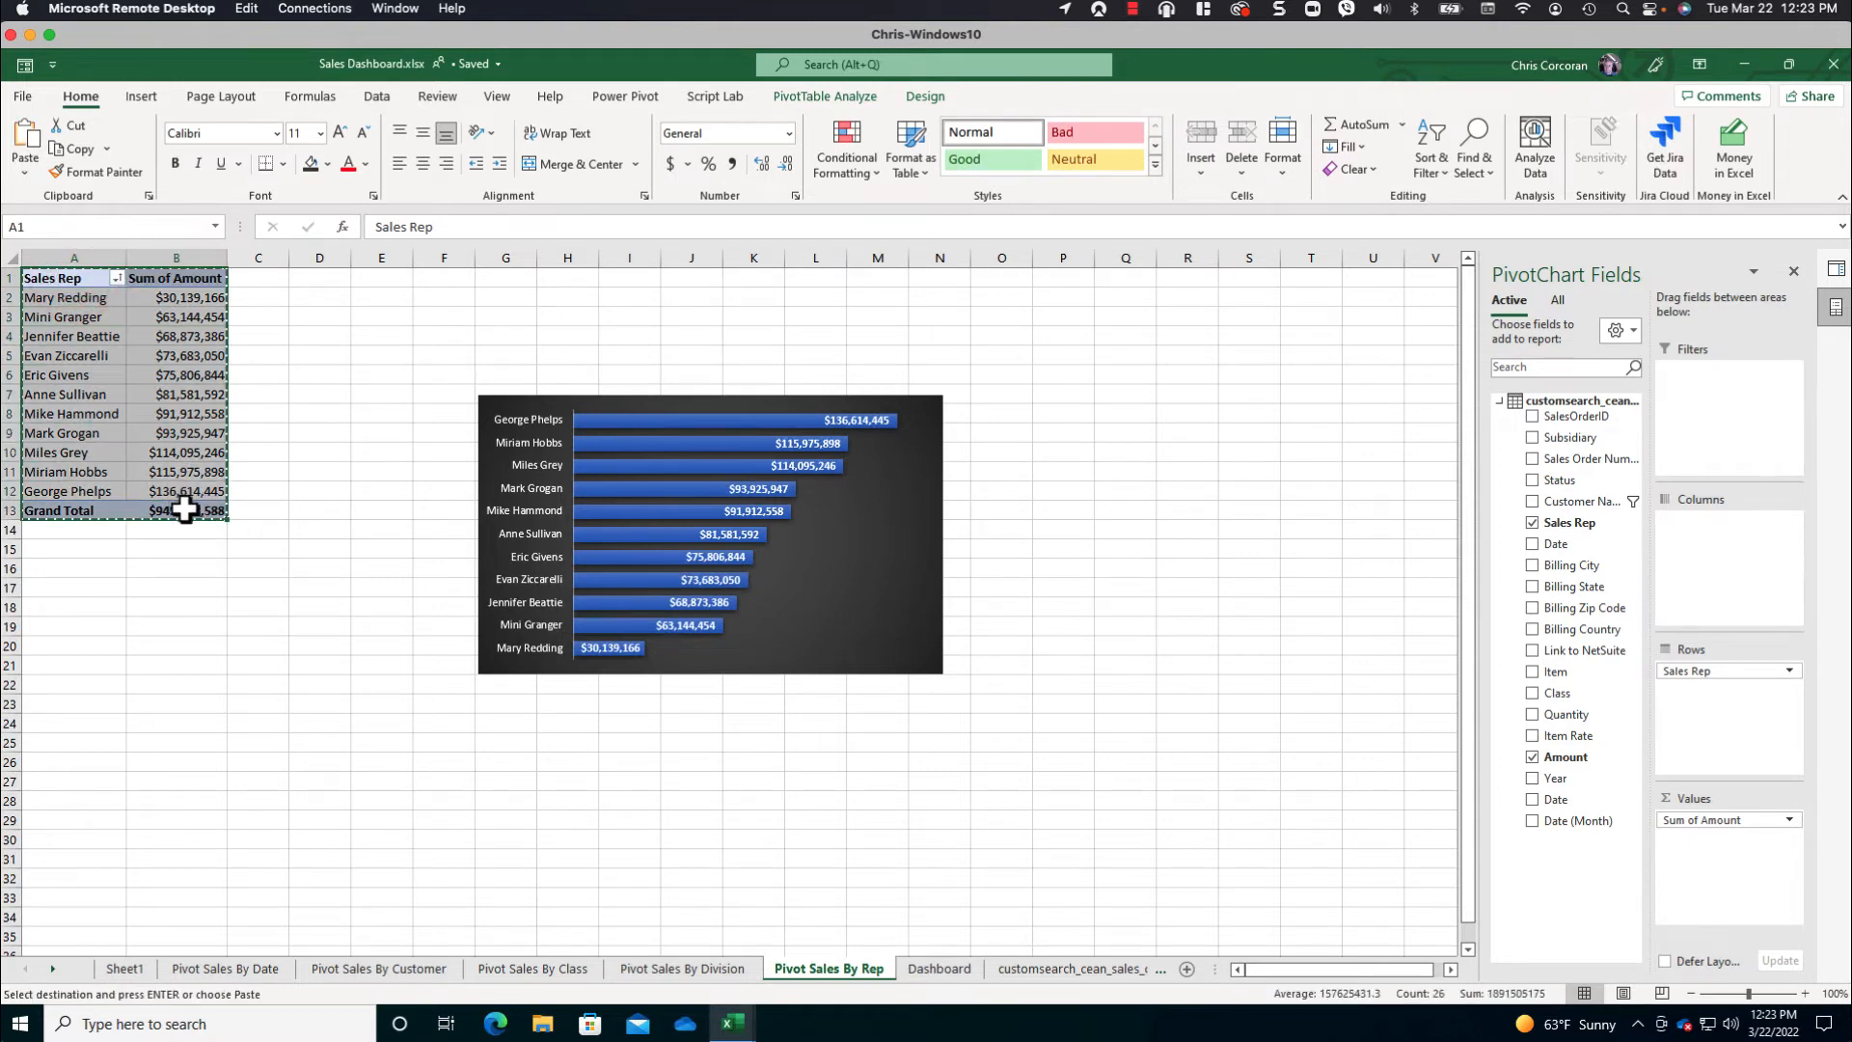
click(1185, 967)
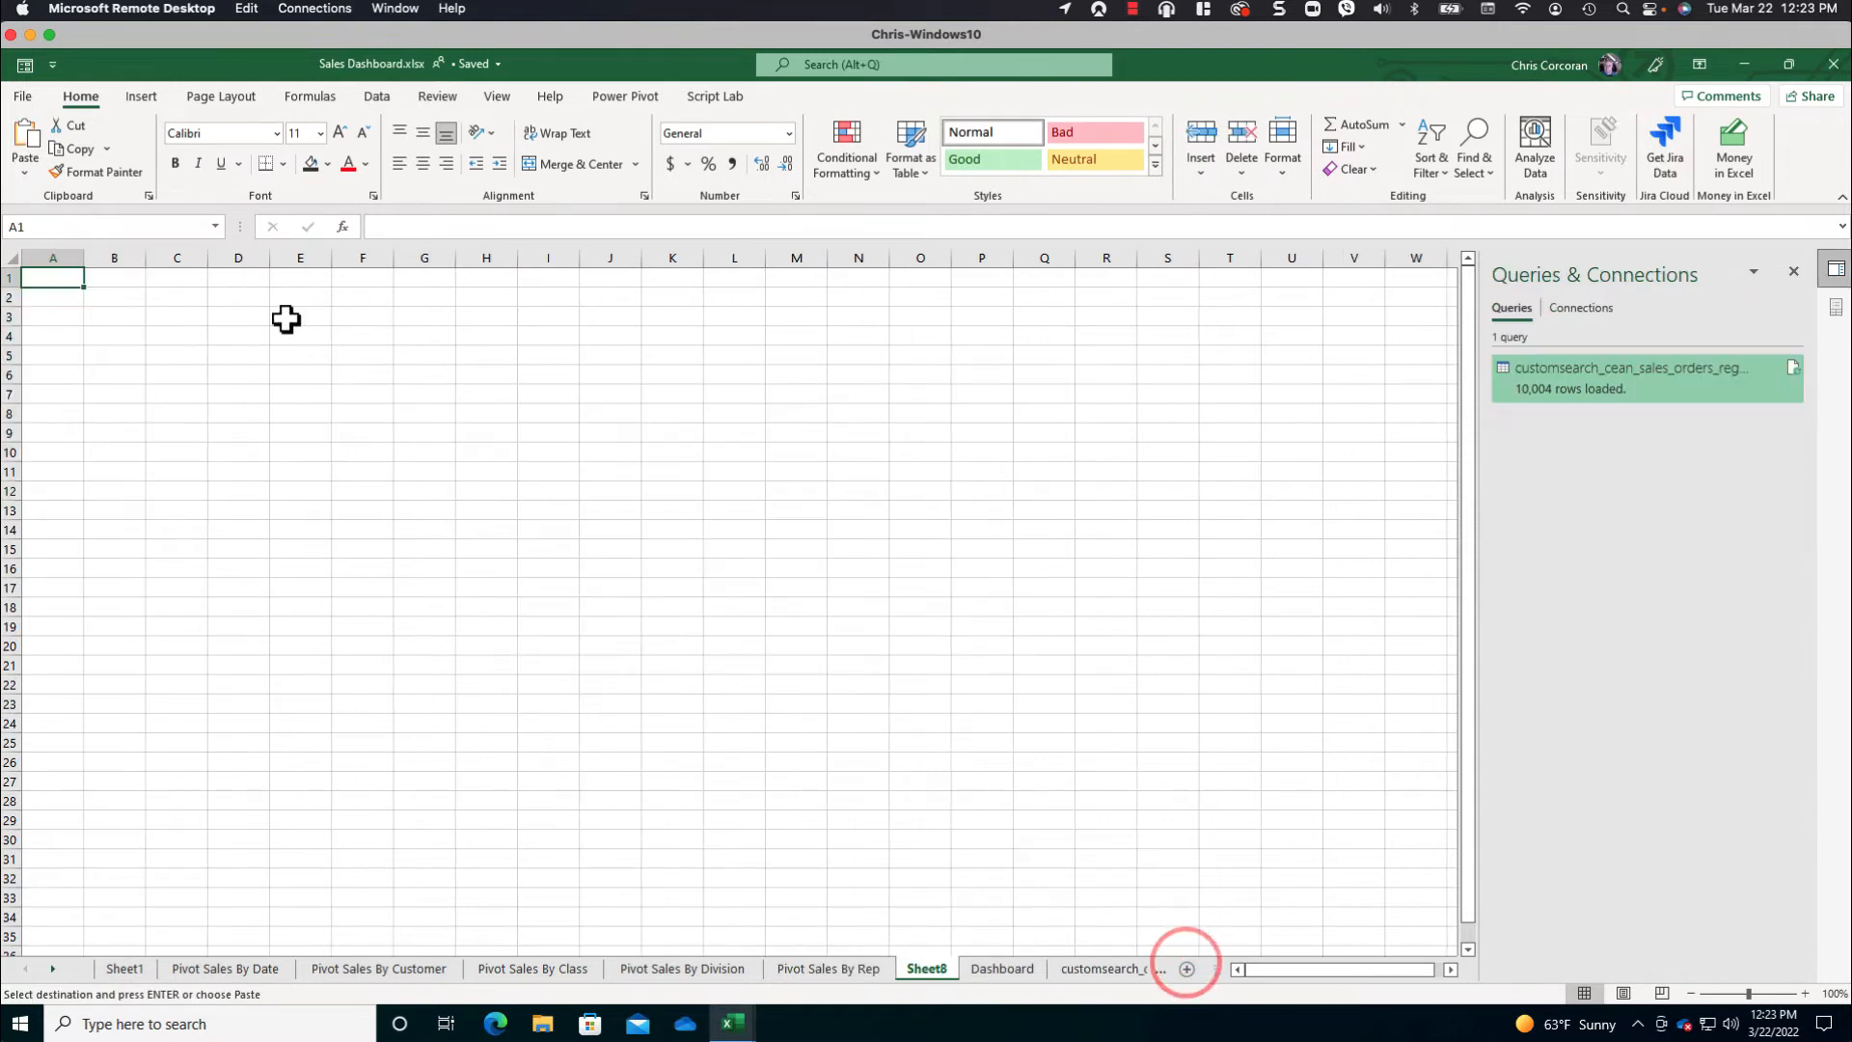
key(ctrl+v)
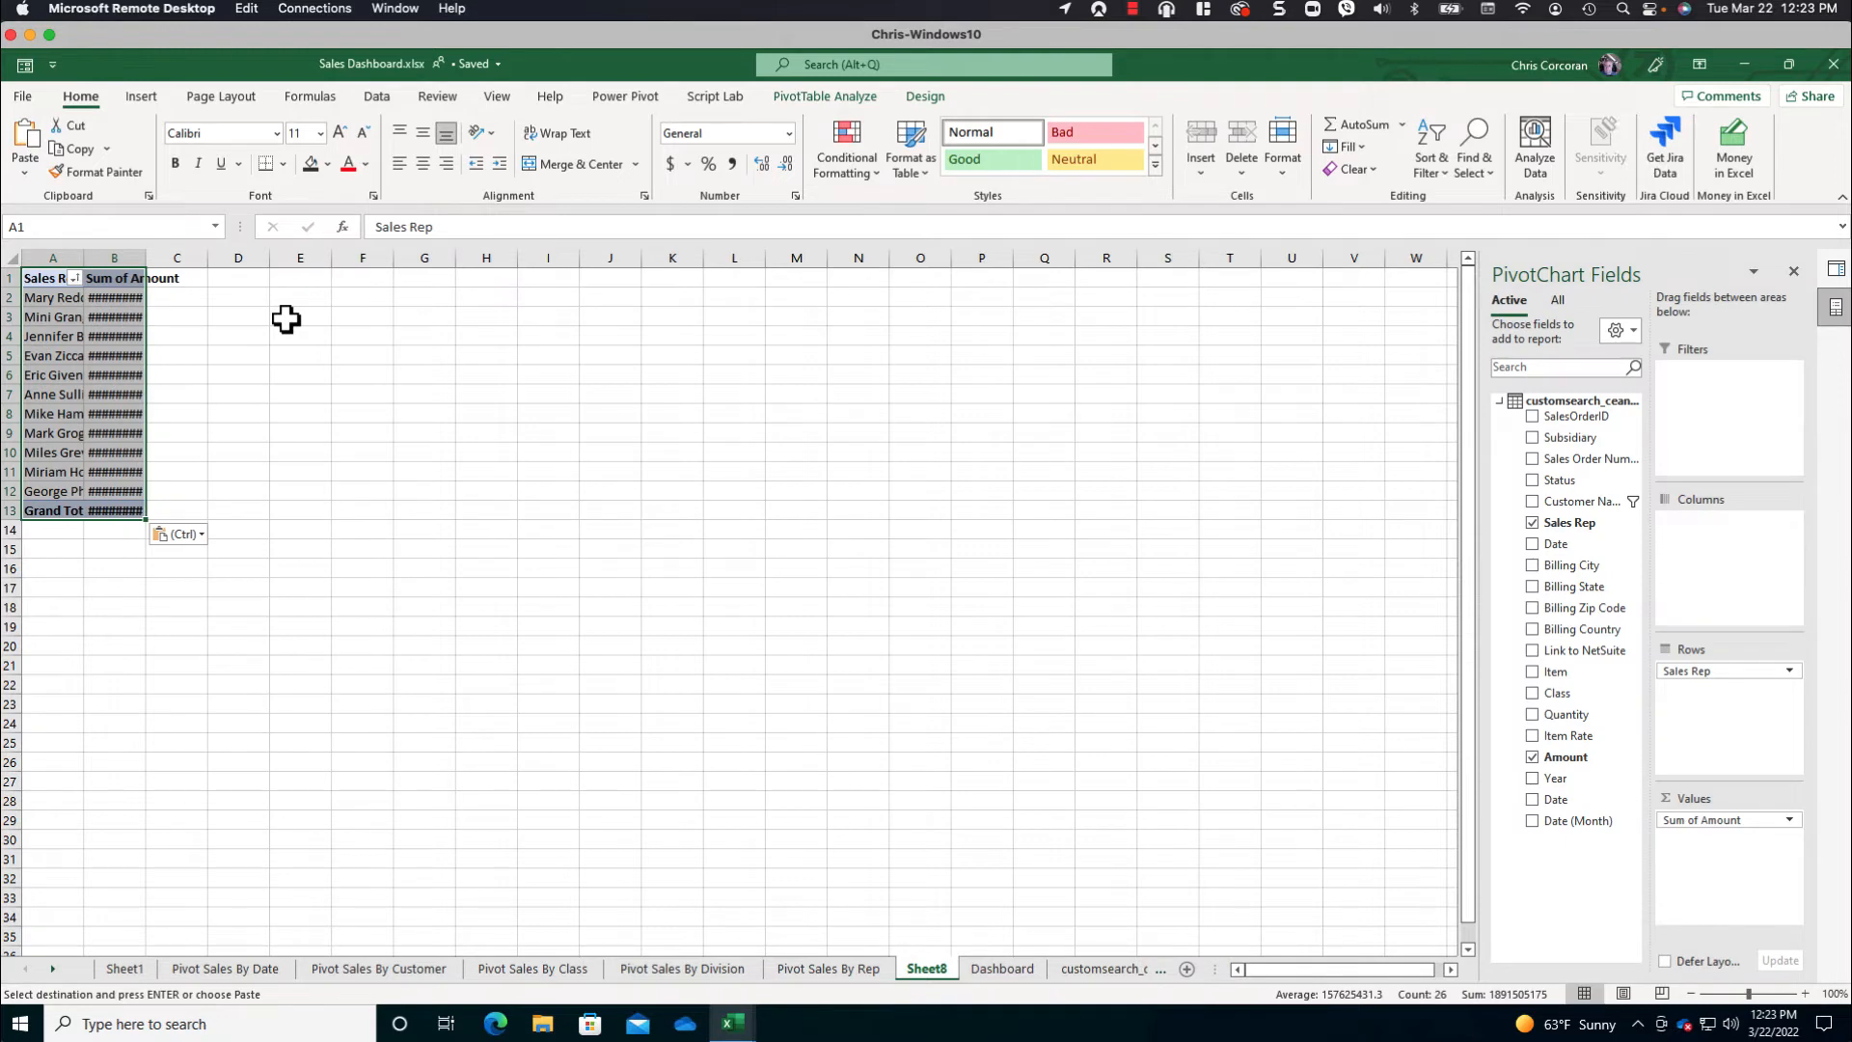
drag(1688, 680, 1727, 681)
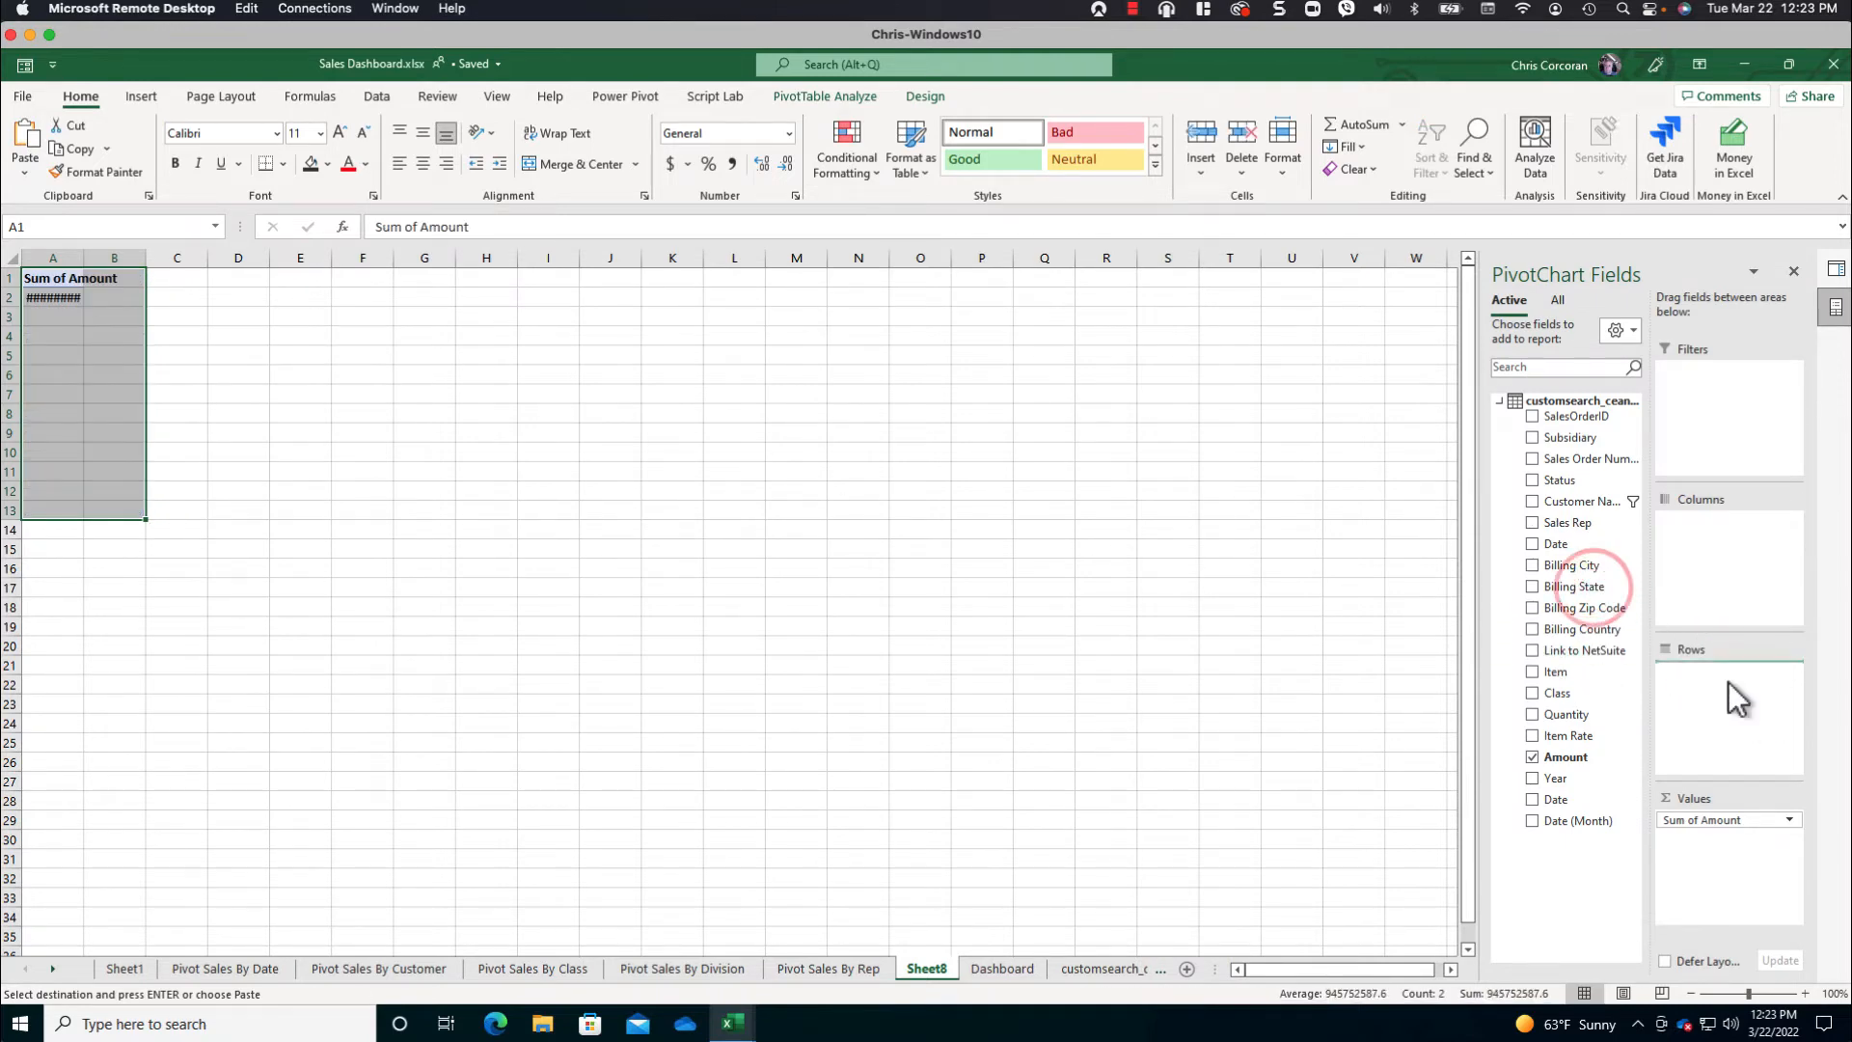
- Rename the copied PivotTable's headers to State and Amount, and autofit the new sheet's column widths
click(59, 280)
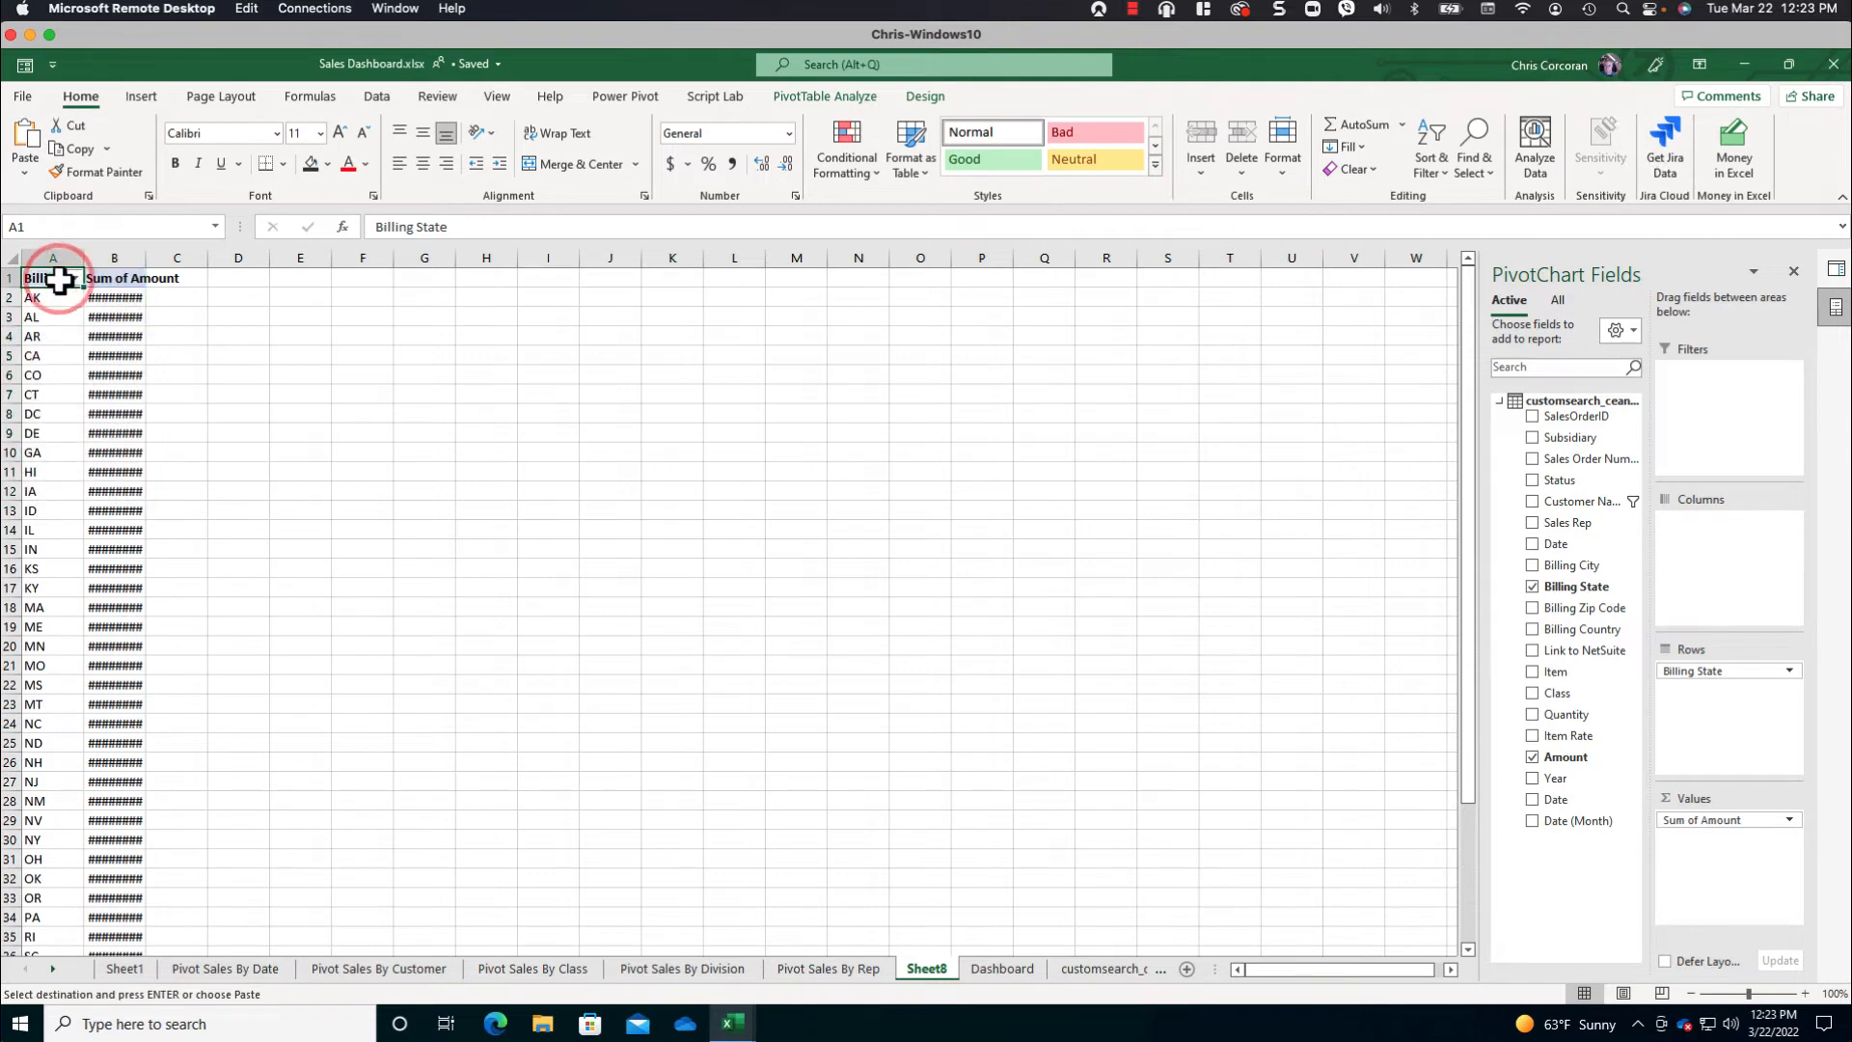
text(State)
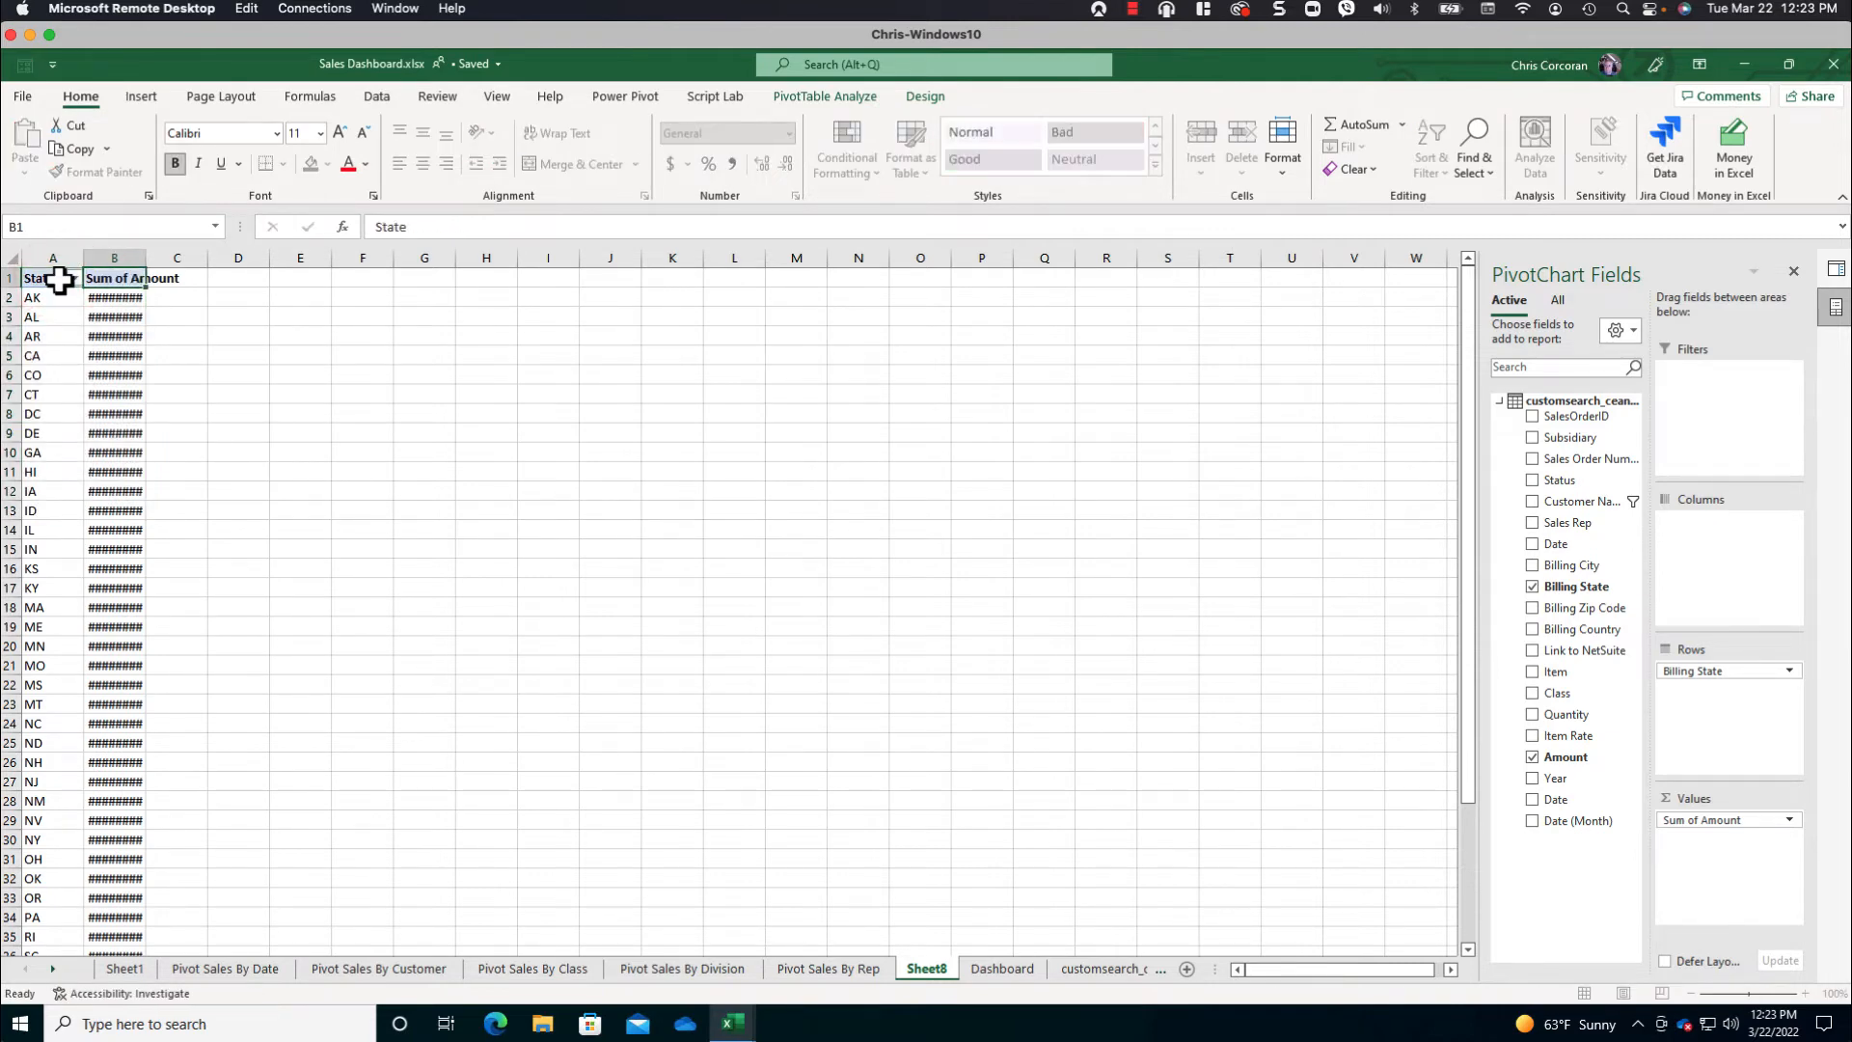
key(Tab)
text(Am)
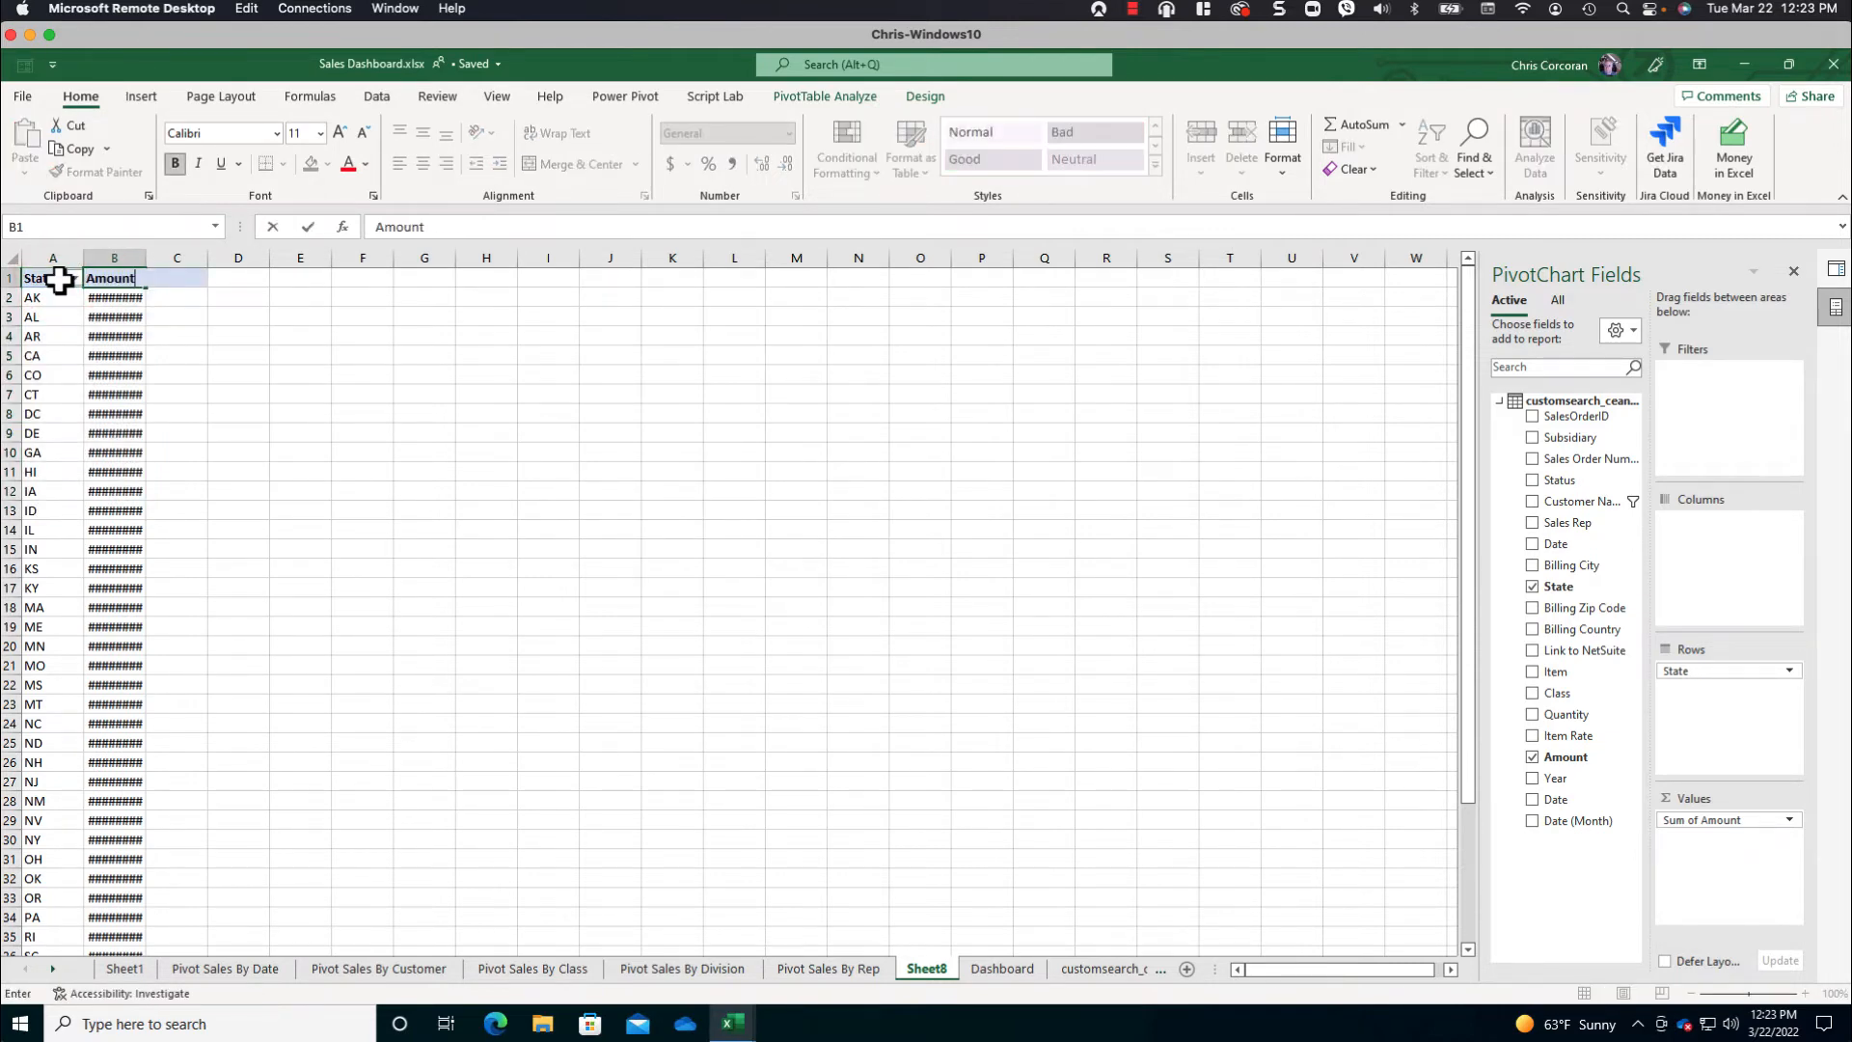
click(60, 280)
click(11, 258)
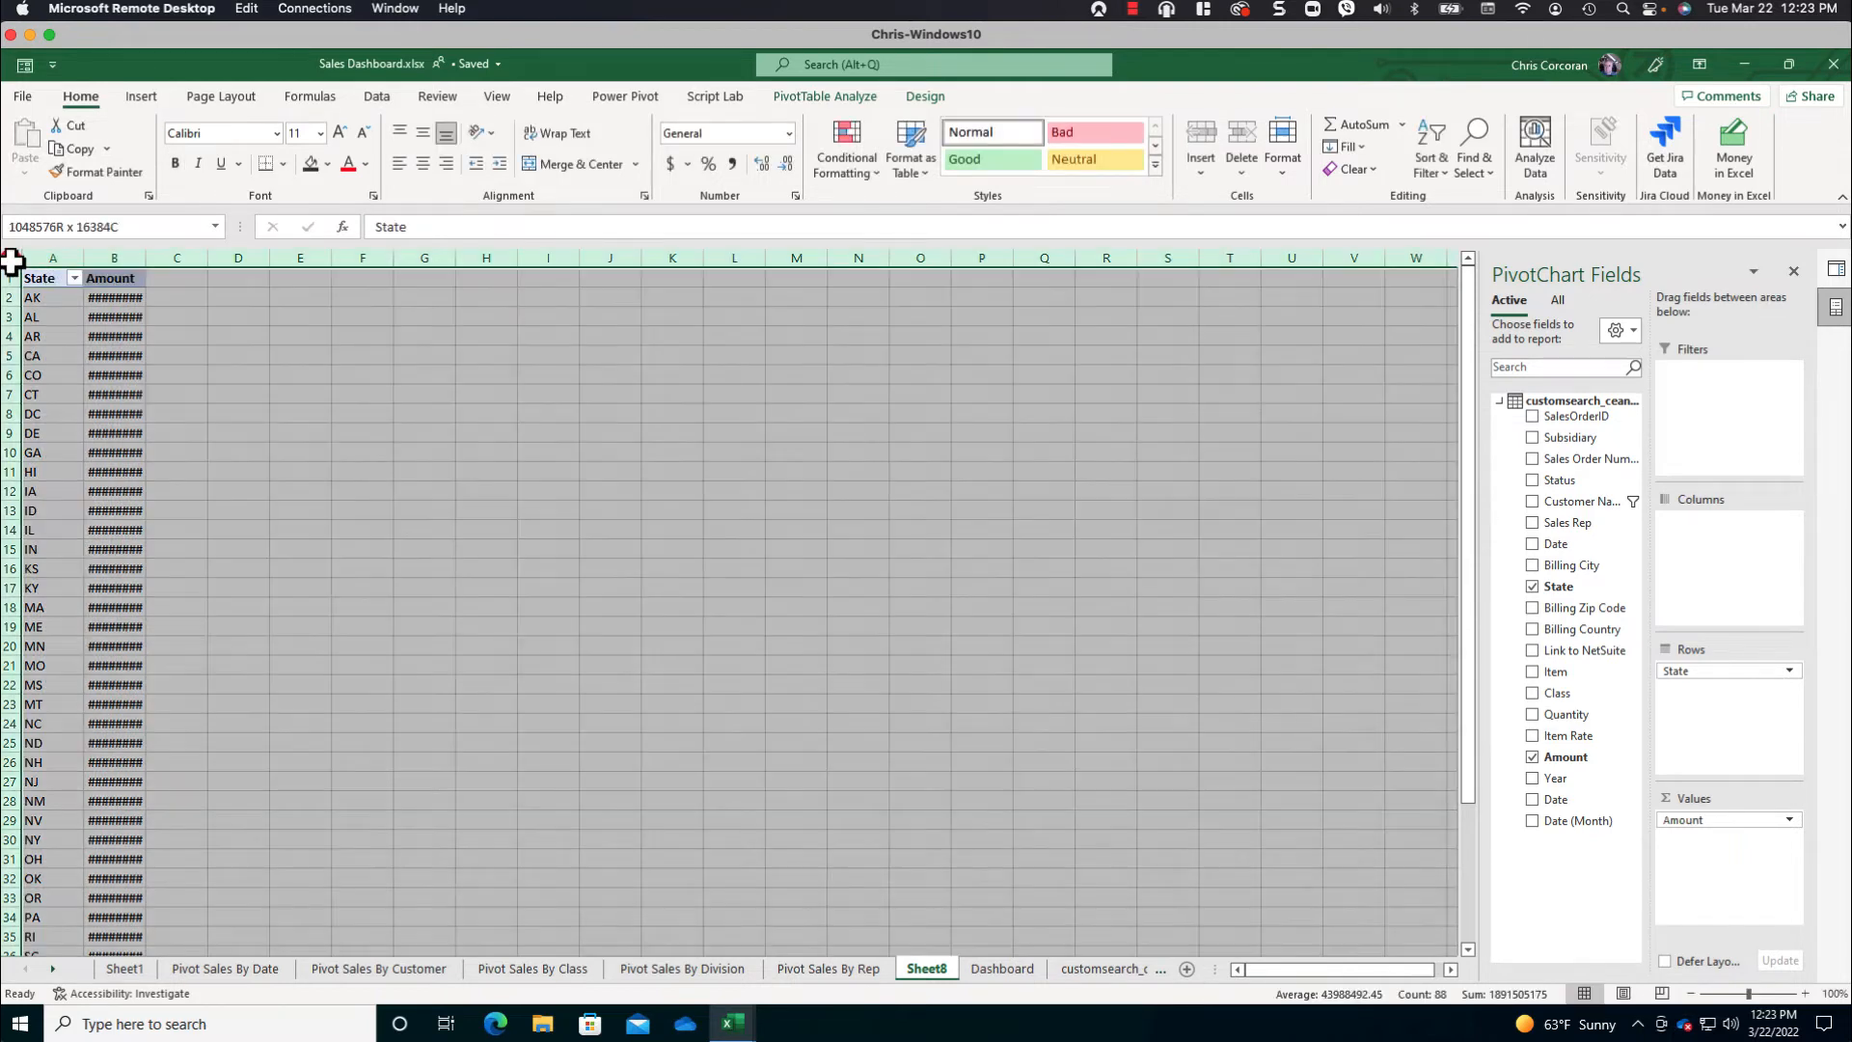
double_click(87, 256)
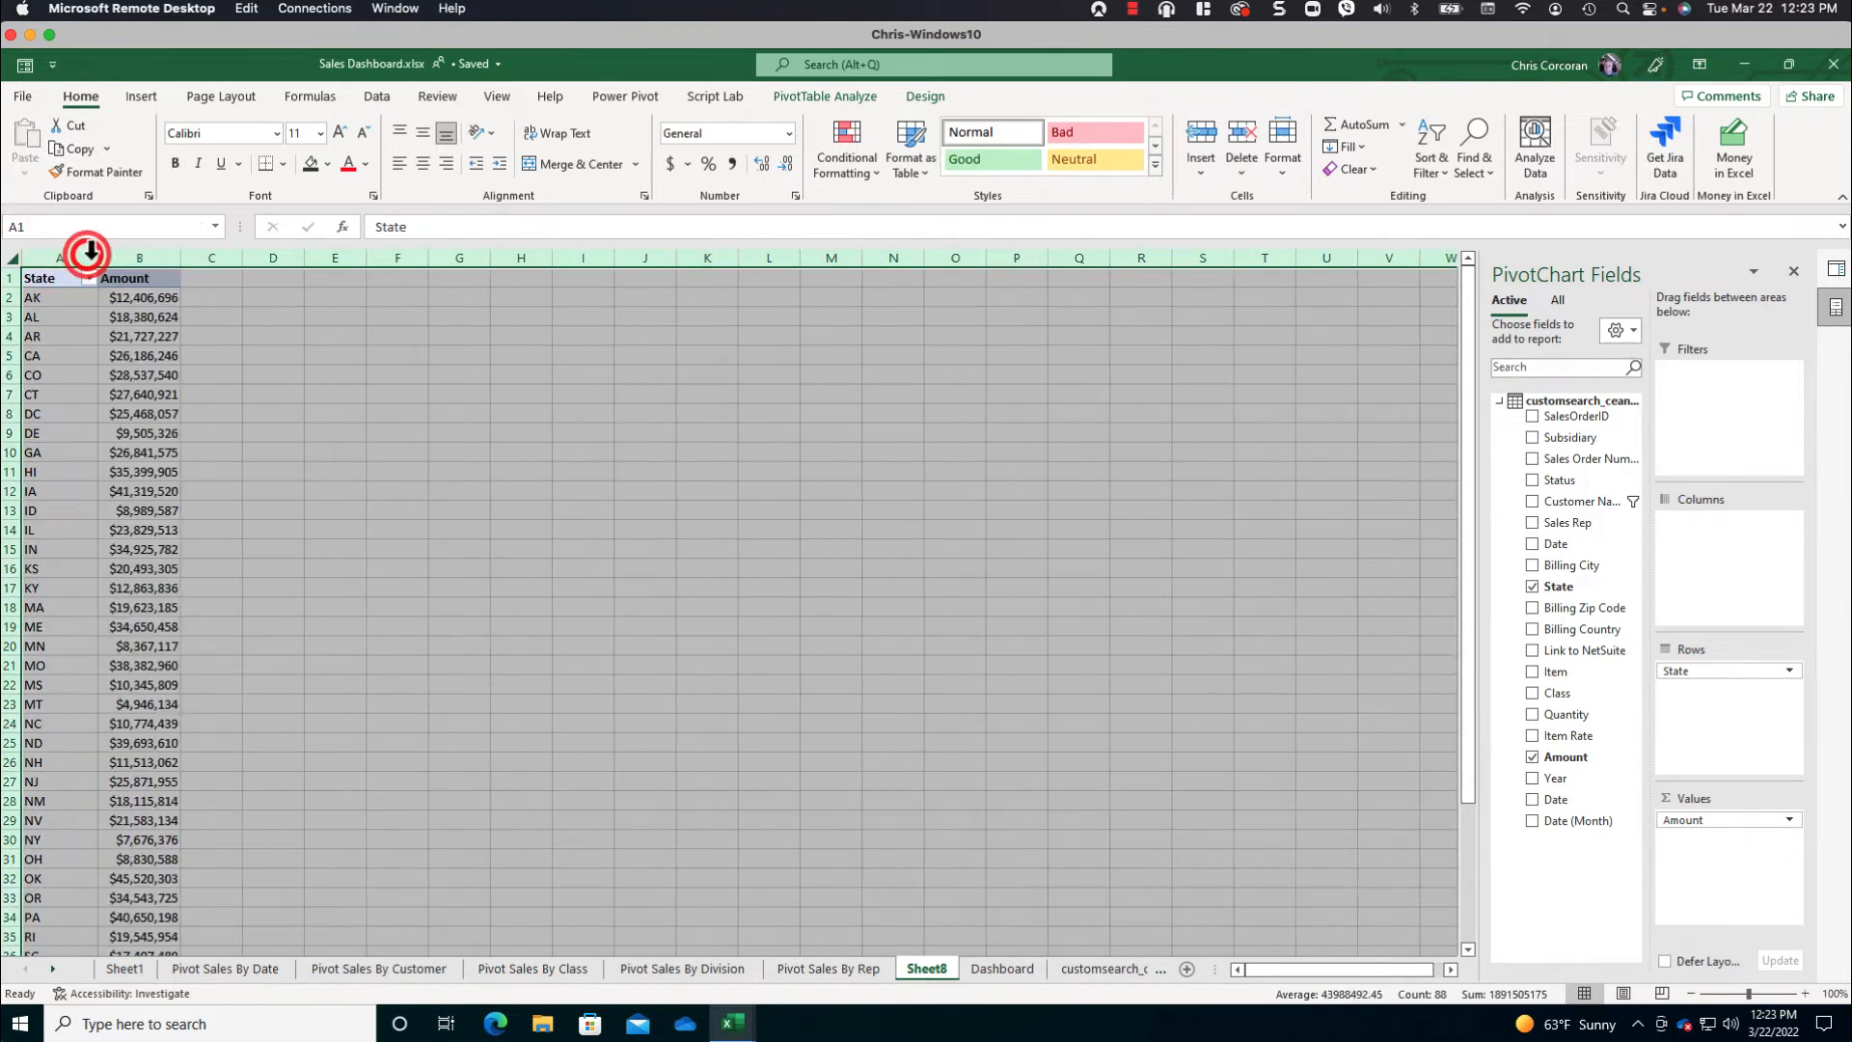
- Try to insert a filled map chart directly from the State and Amount PivotTable
click(149, 299)
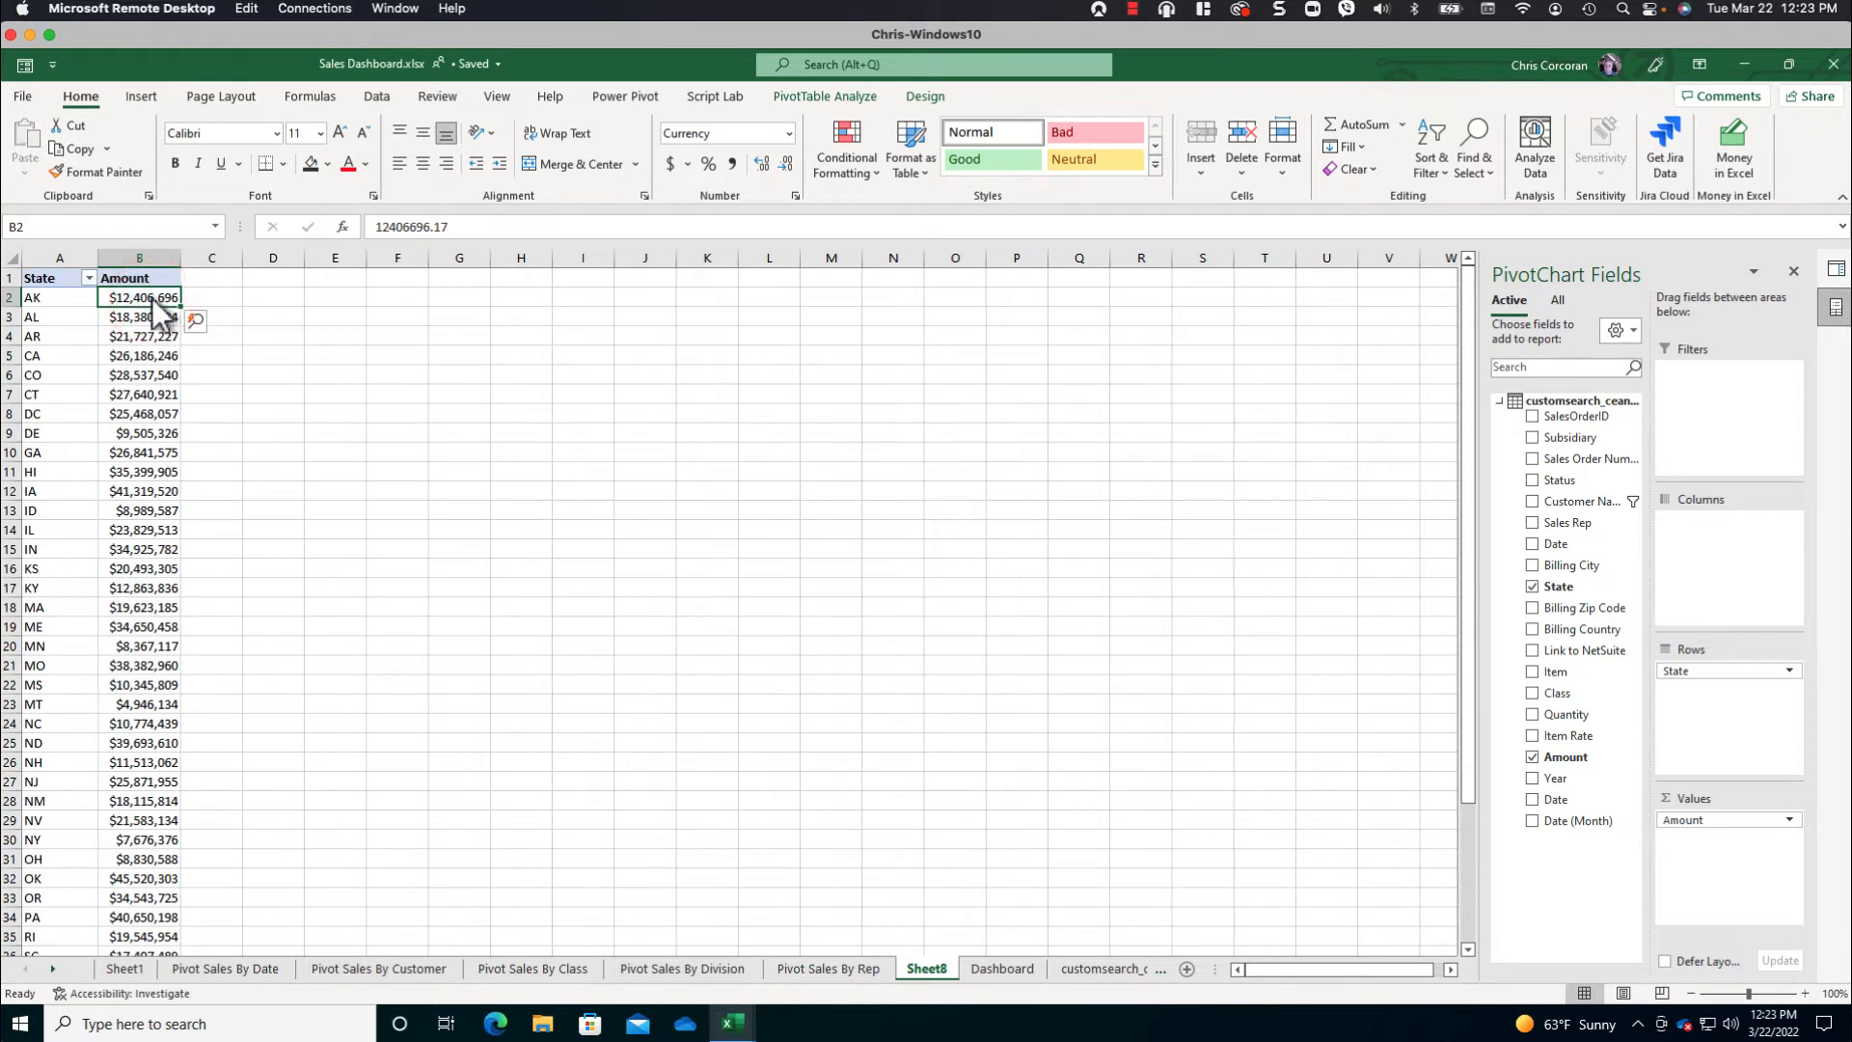
click(143, 96)
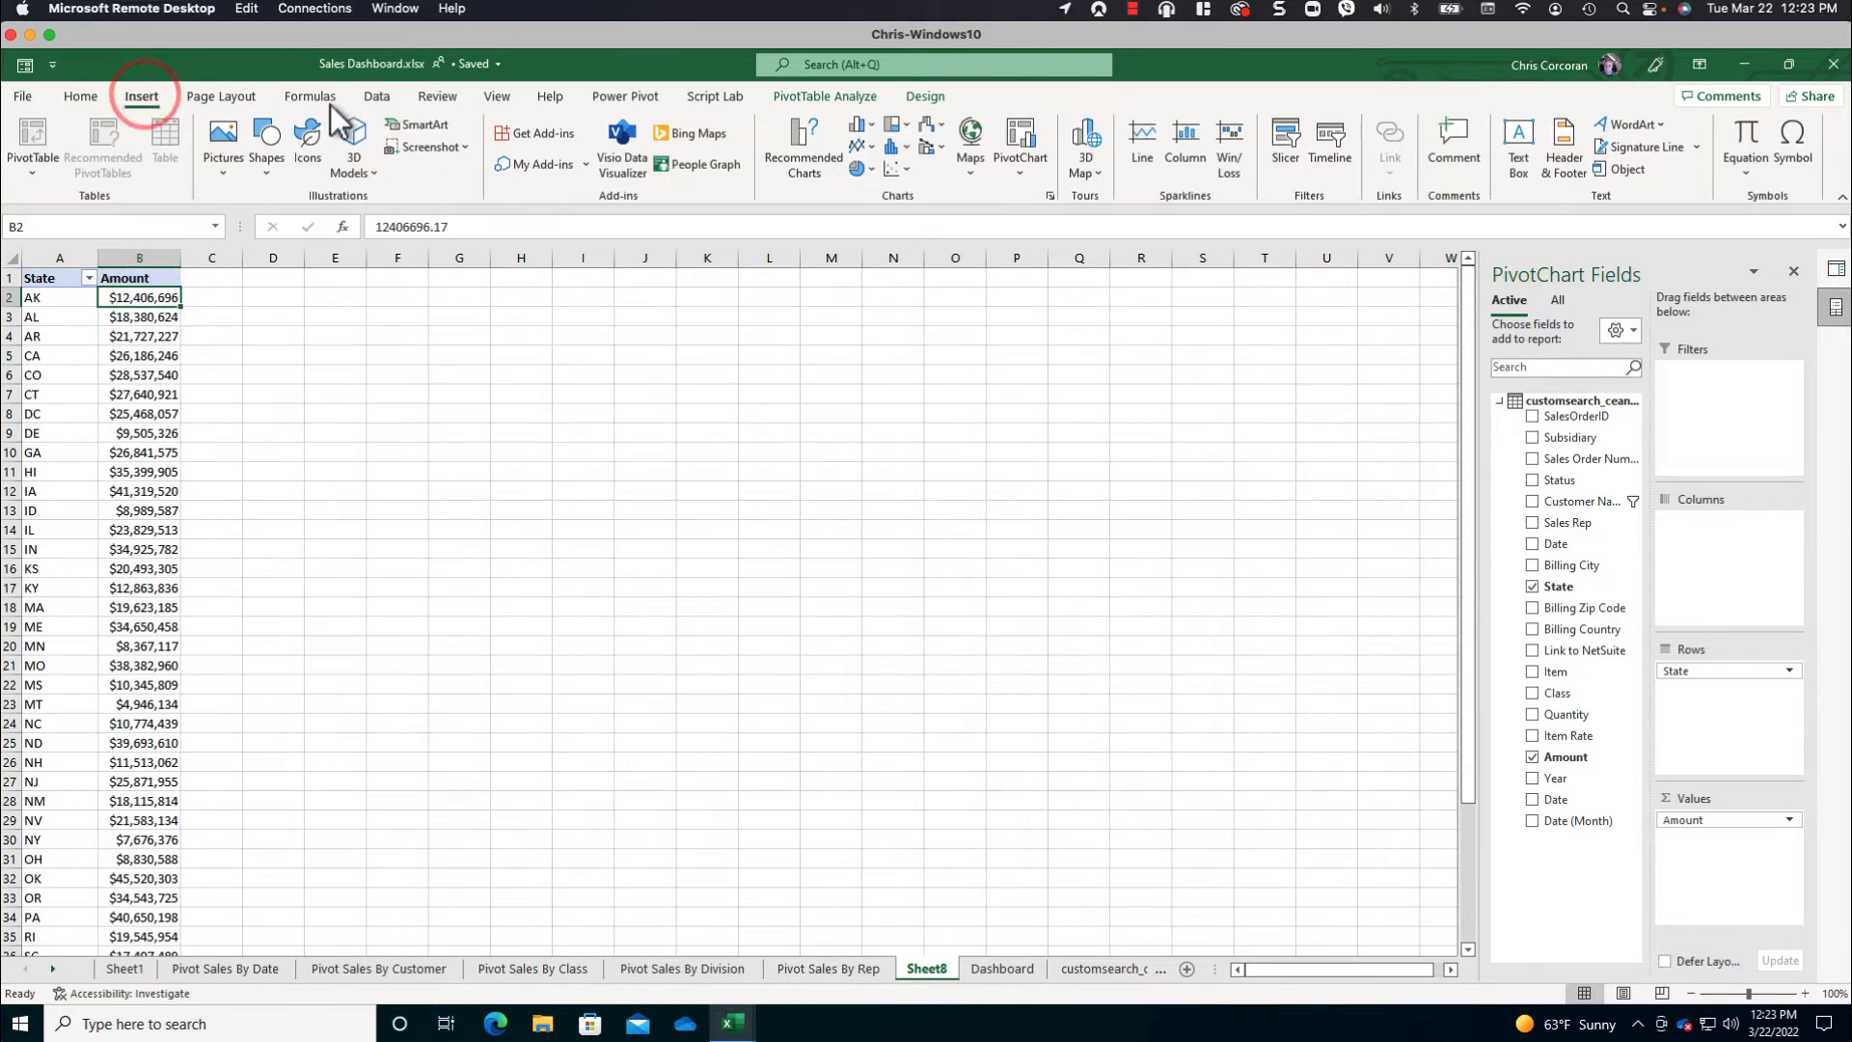
click(972, 133)
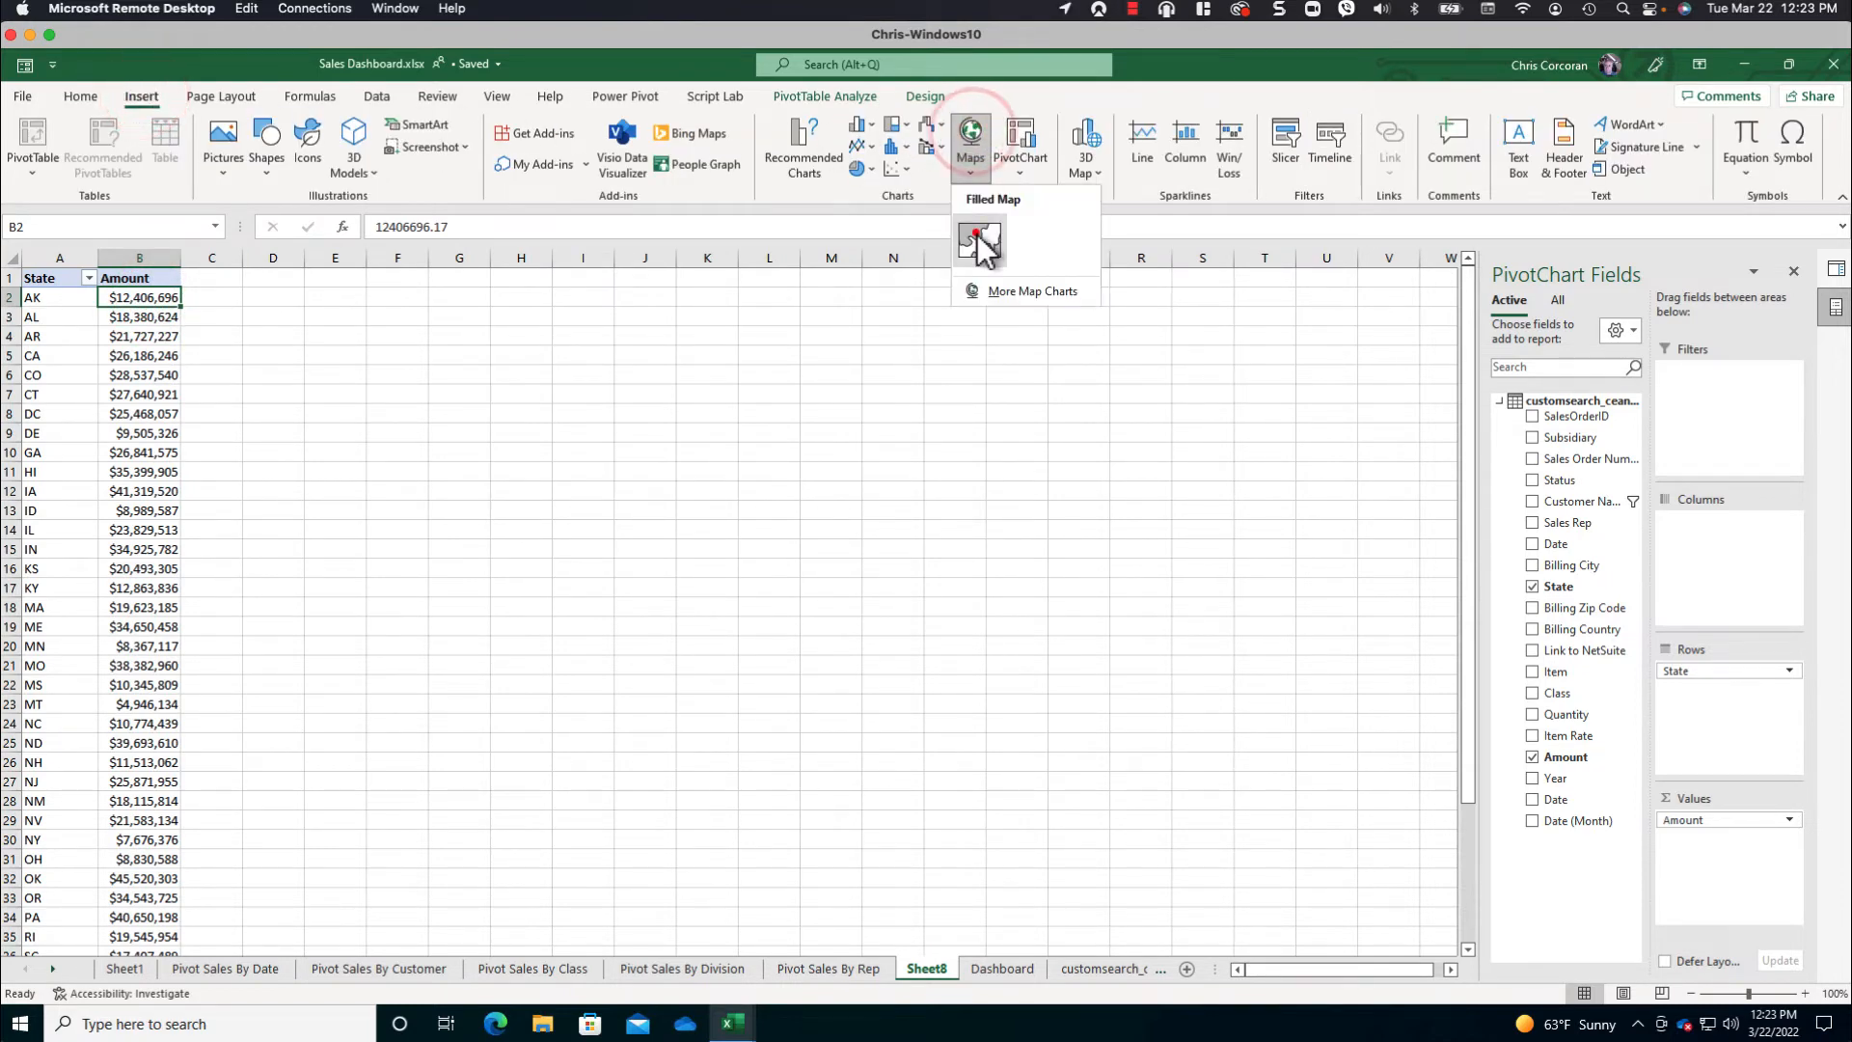
click(975, 229)
click(1073, 600)
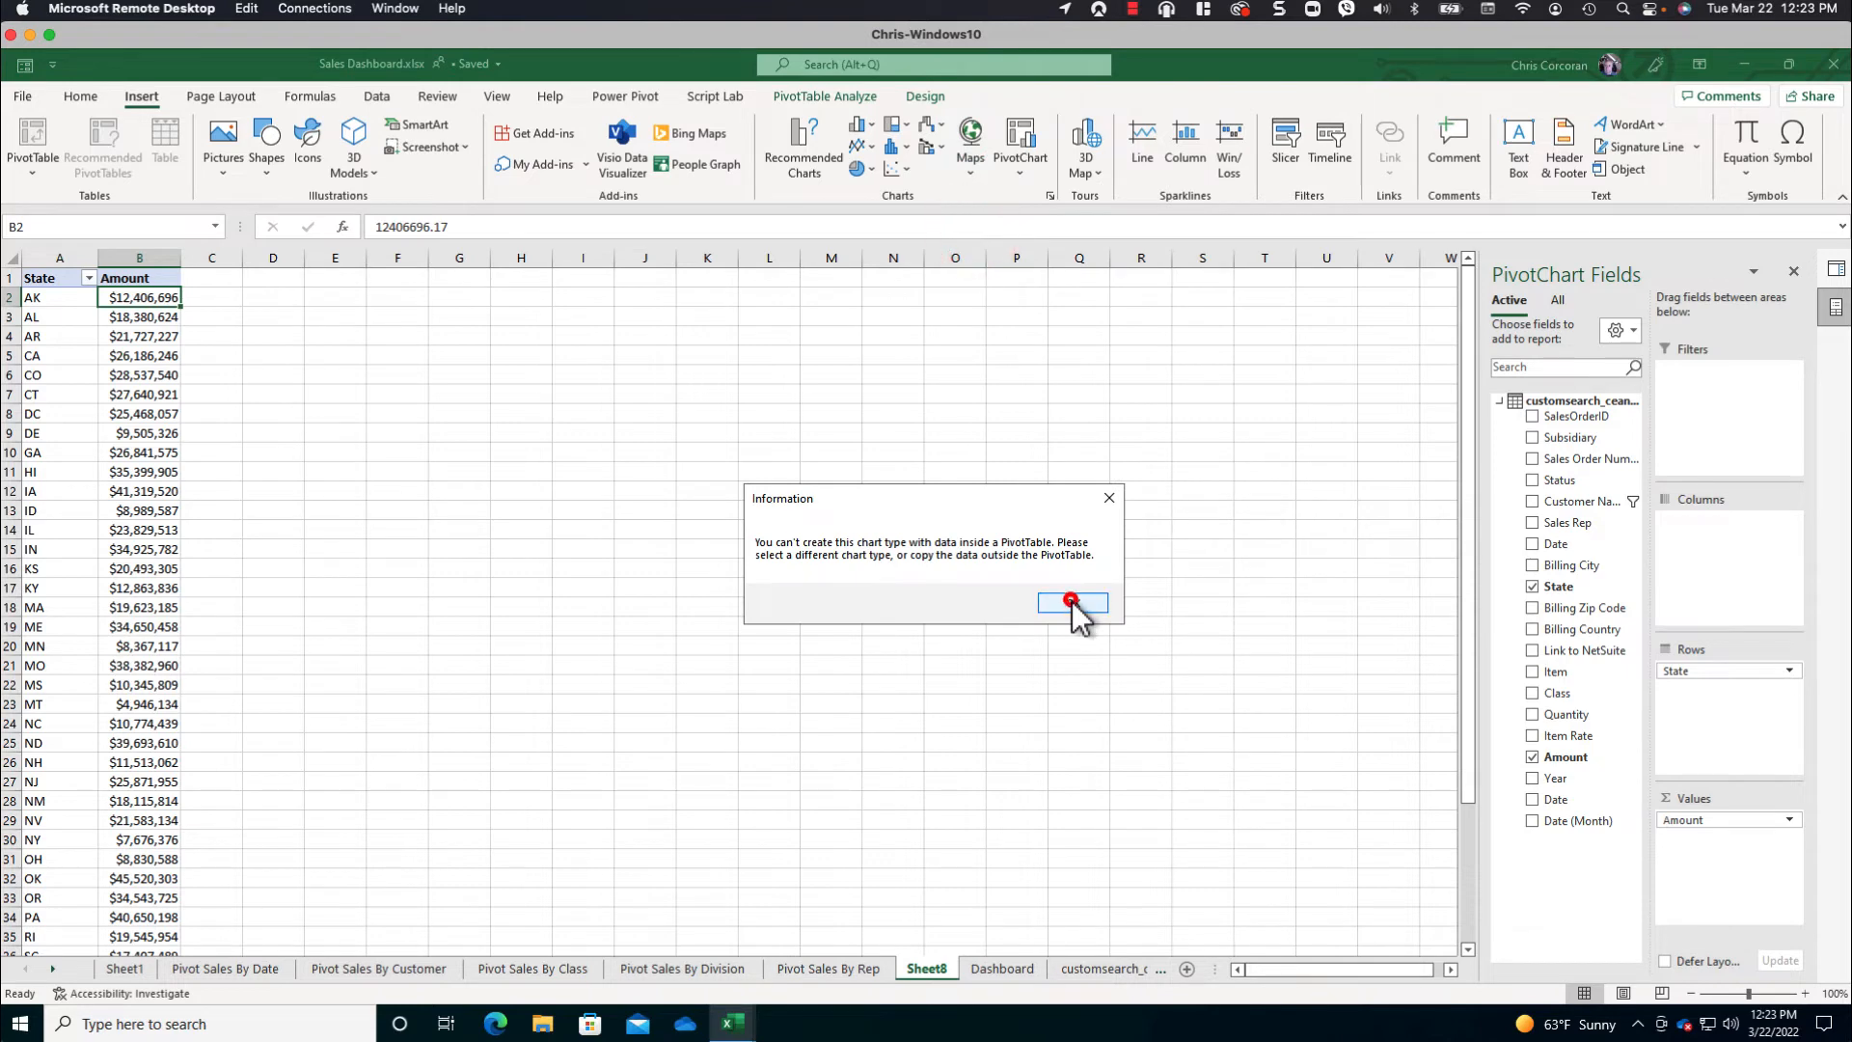
- Turn off the State PivotTable's grand totals for both rows and columns
click(56, 280)
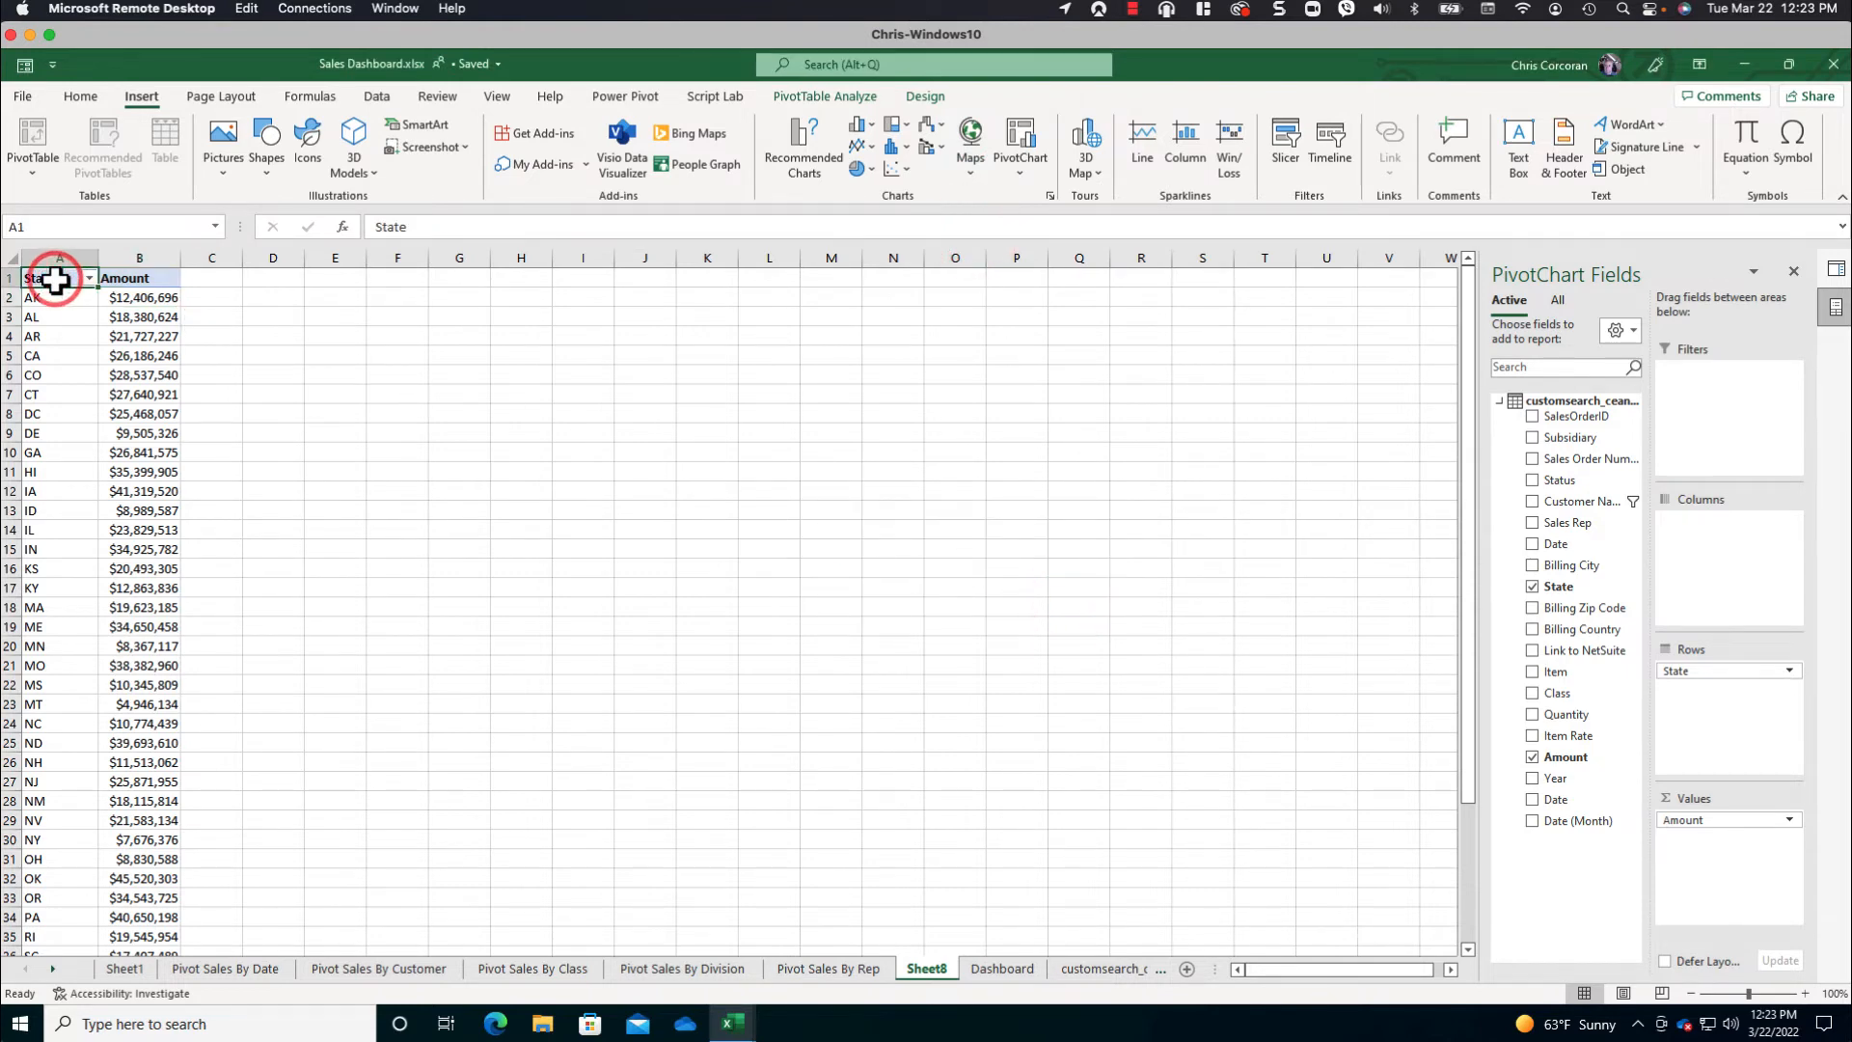
click(131, 301)
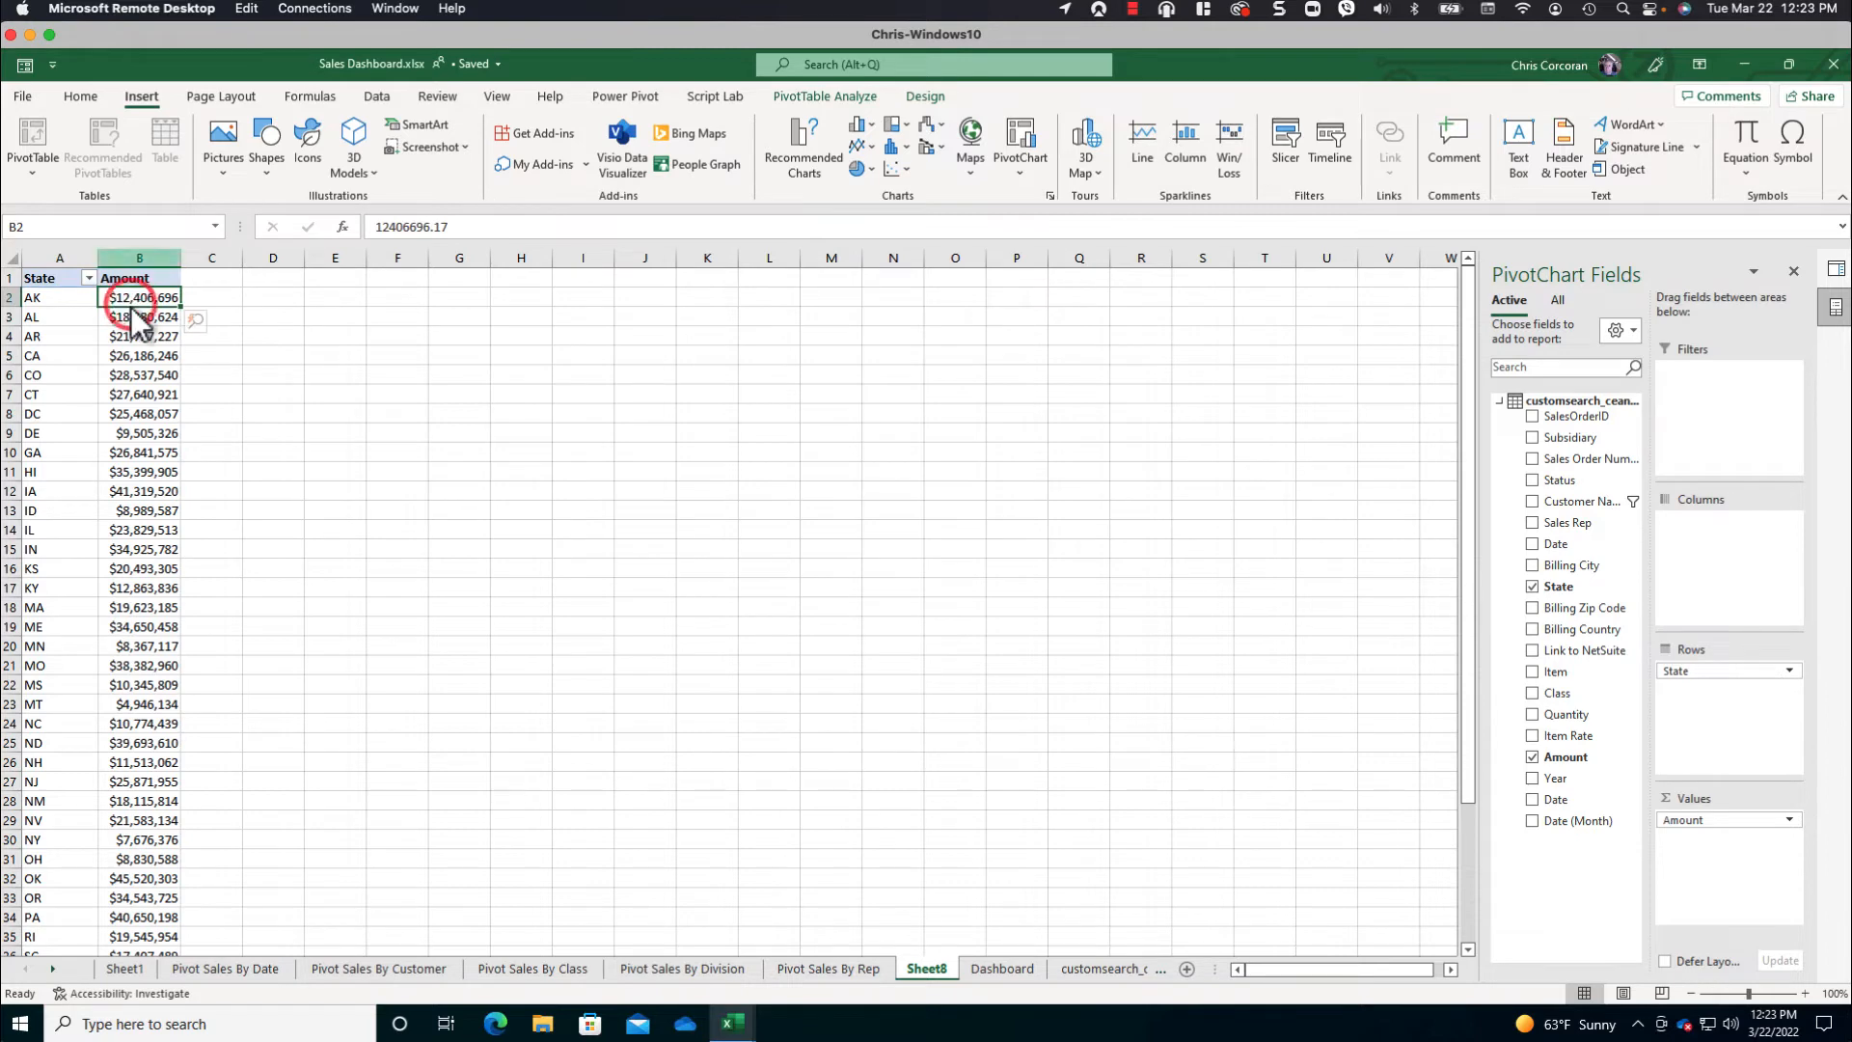
click(799, 92)
click(924, 96)
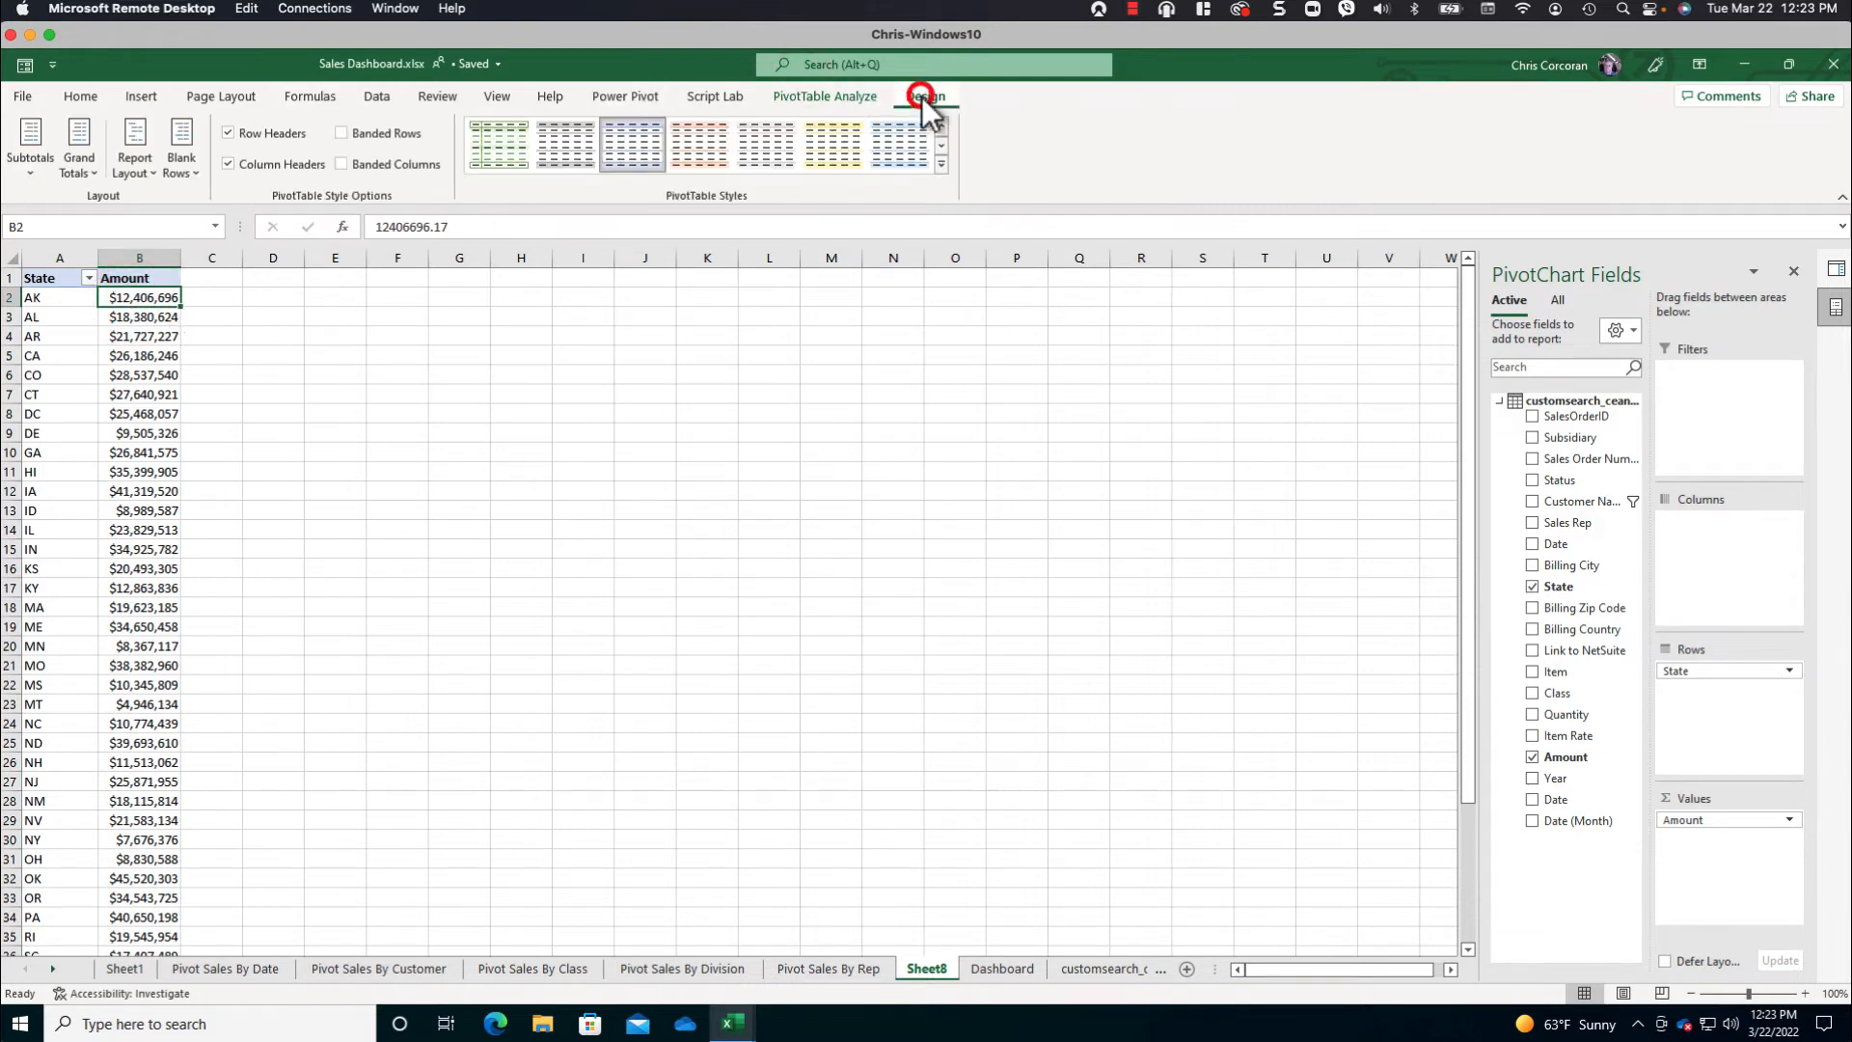
click(80, 164)
click(121, 213)
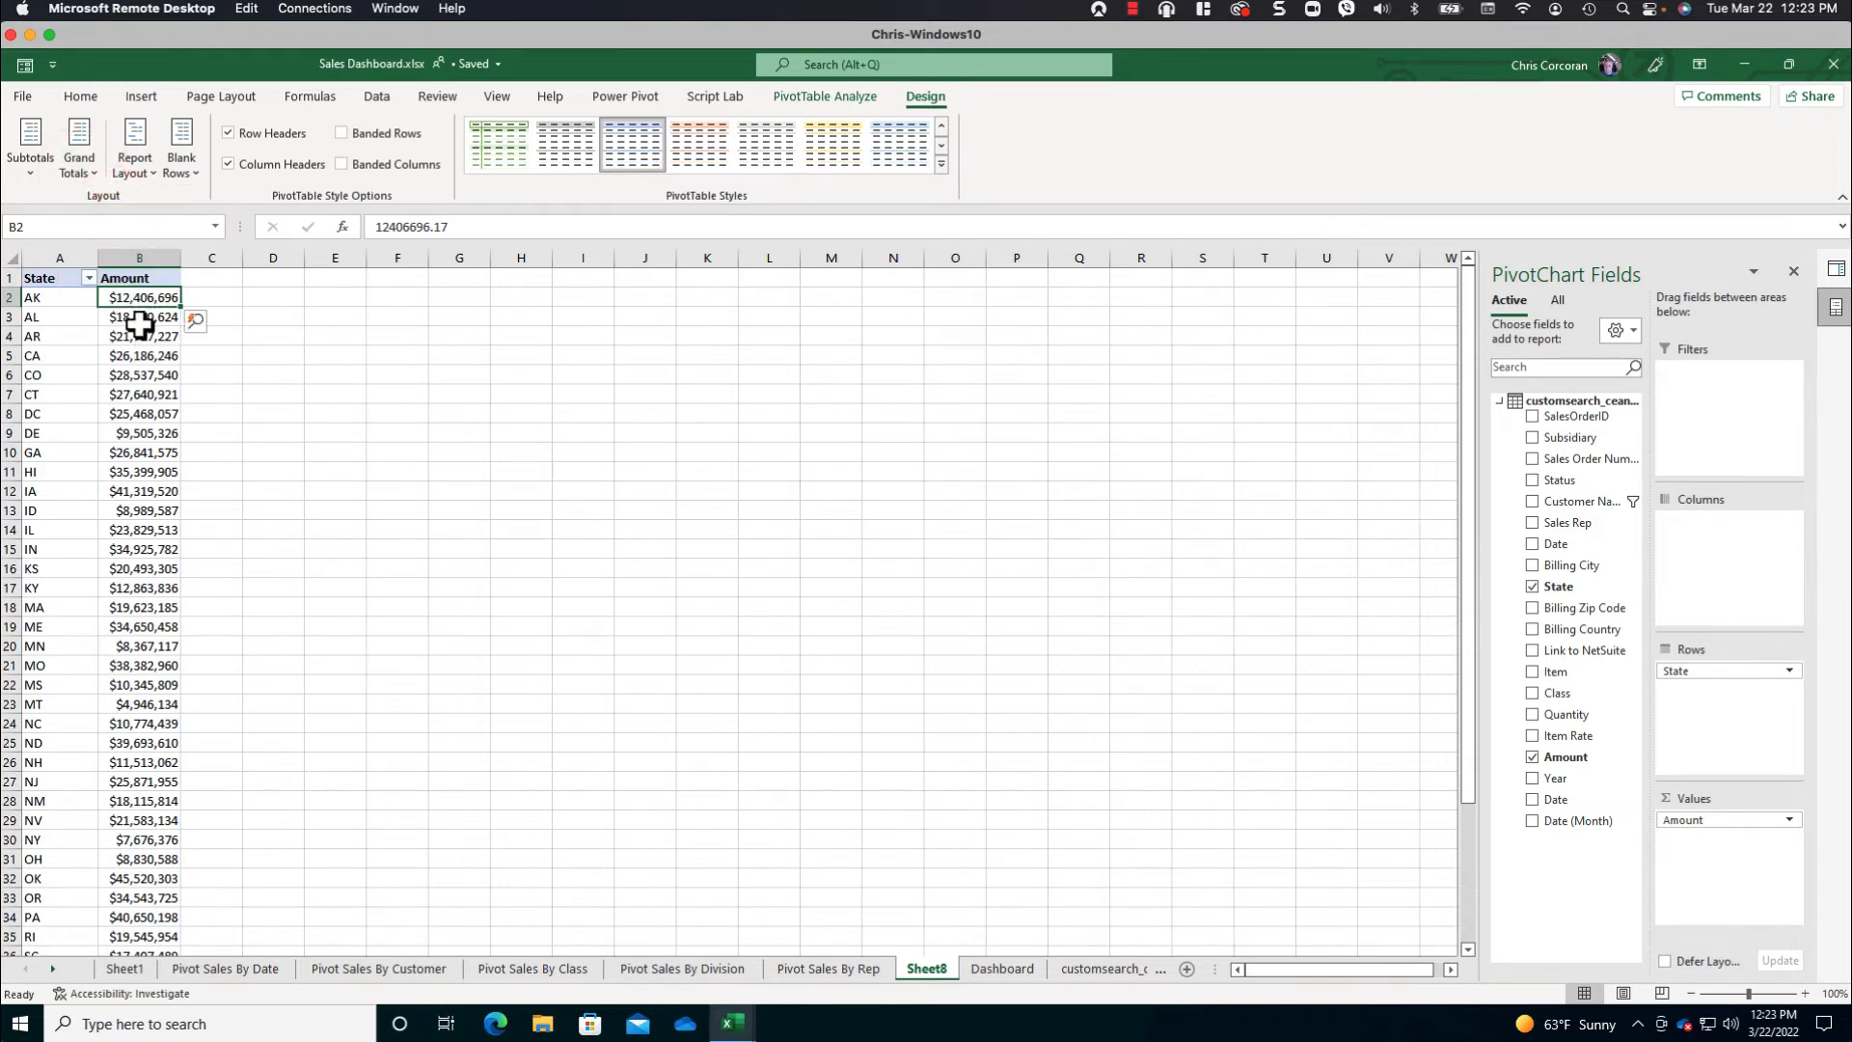
- Copy the whole State and Amount PivotTable and paste it as values only starting at cell F3
drag(51, 280, 181, 950)
scroll(43, 280, up, 3)
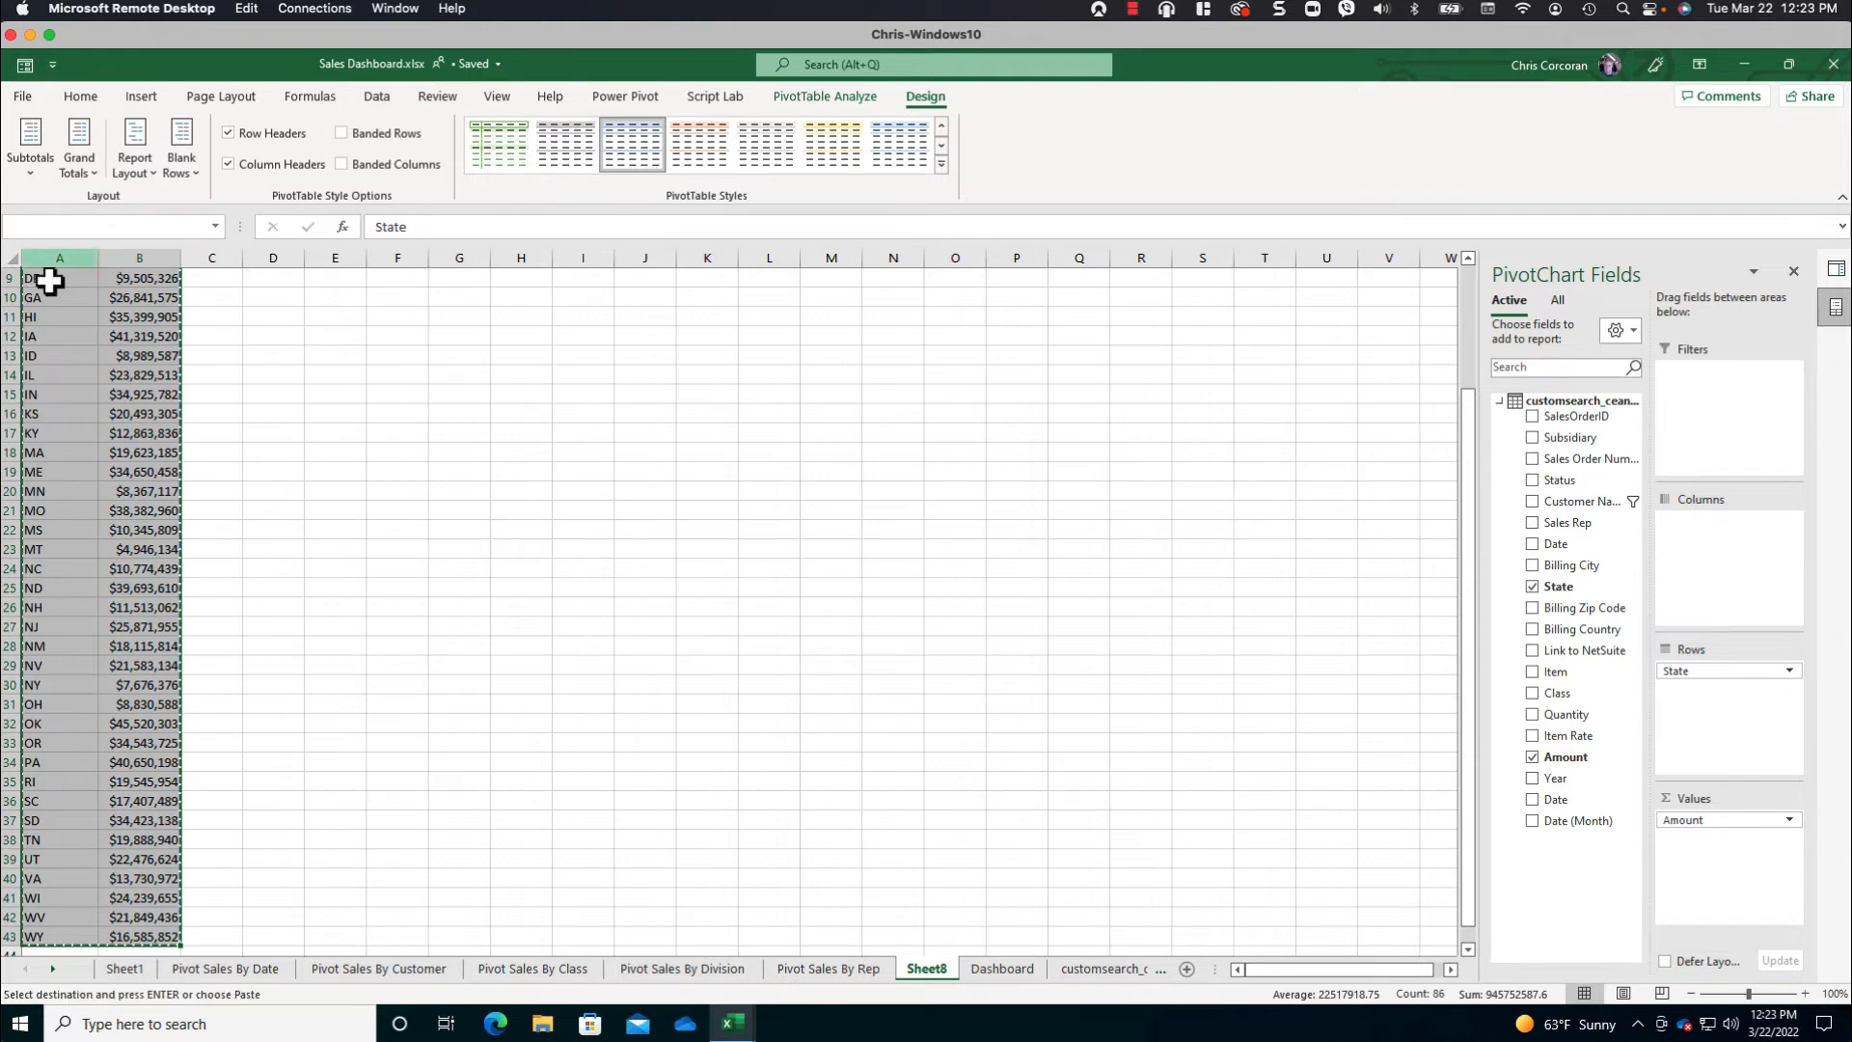
key(ctrl+c)
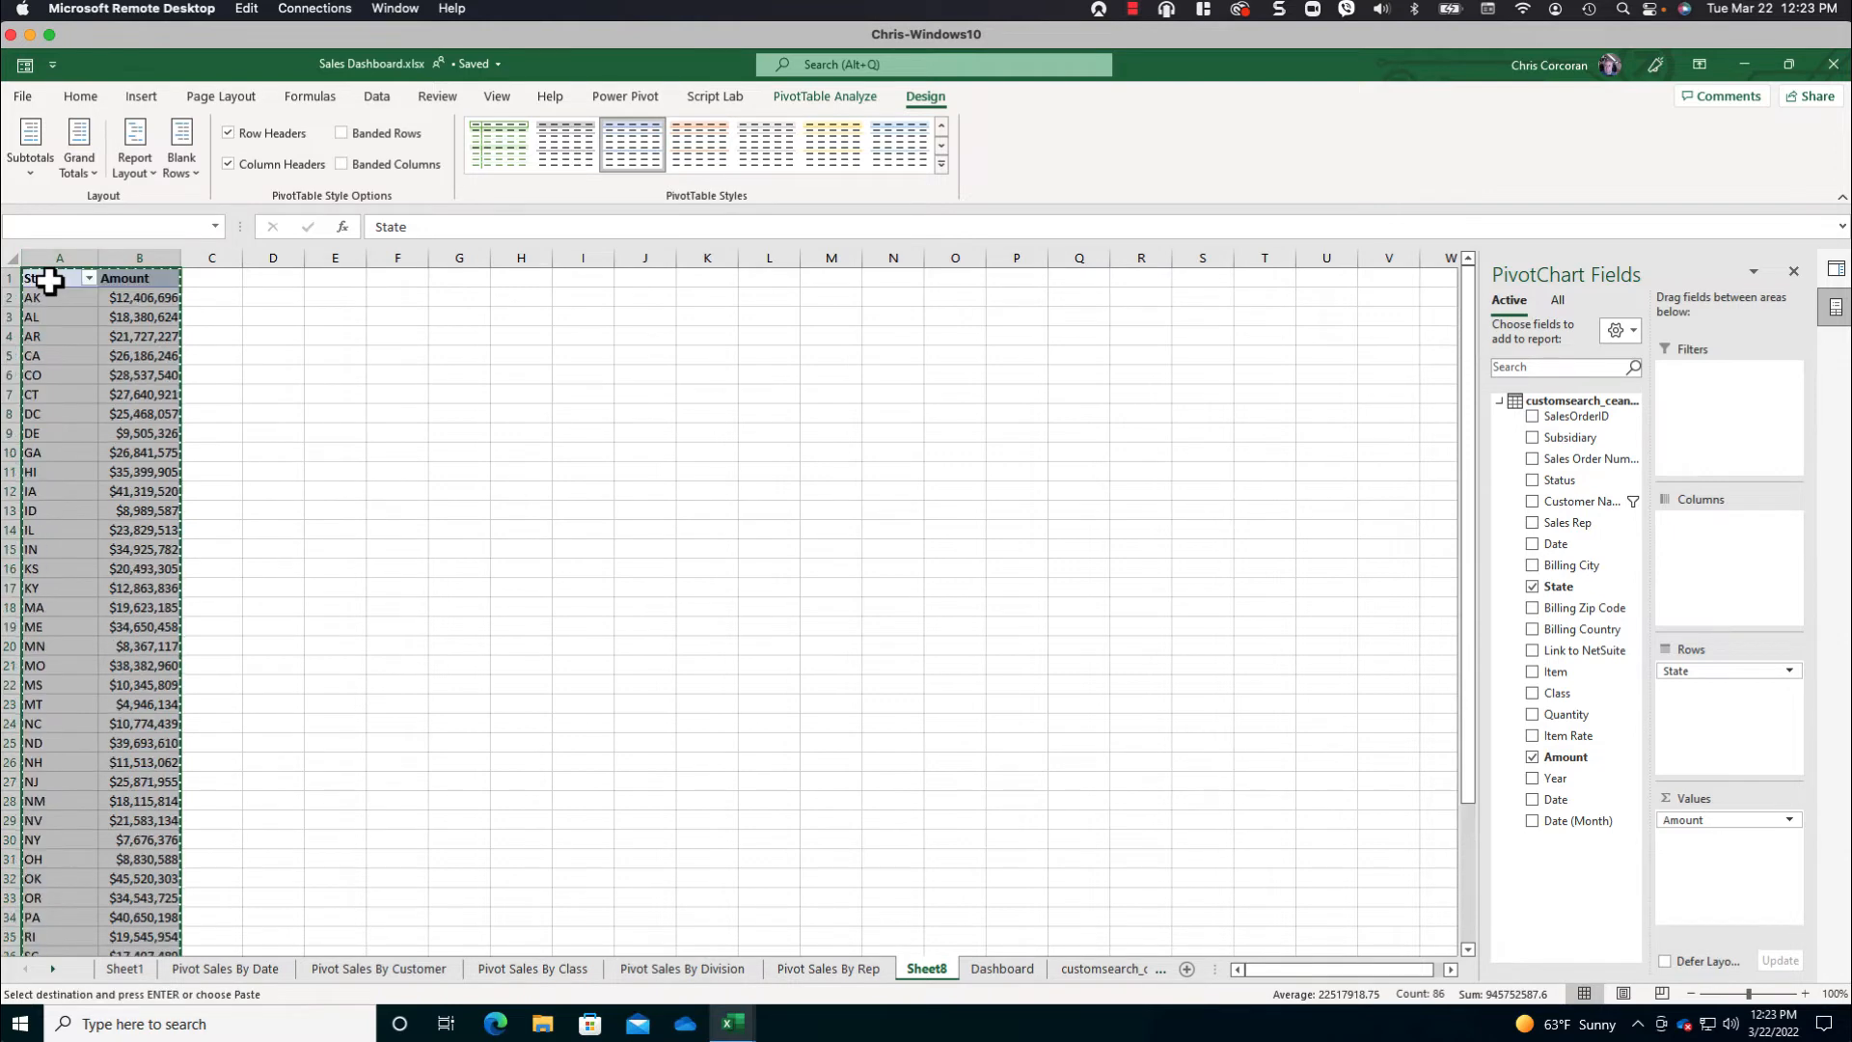
click(402, 320)
right_click(403, 320)
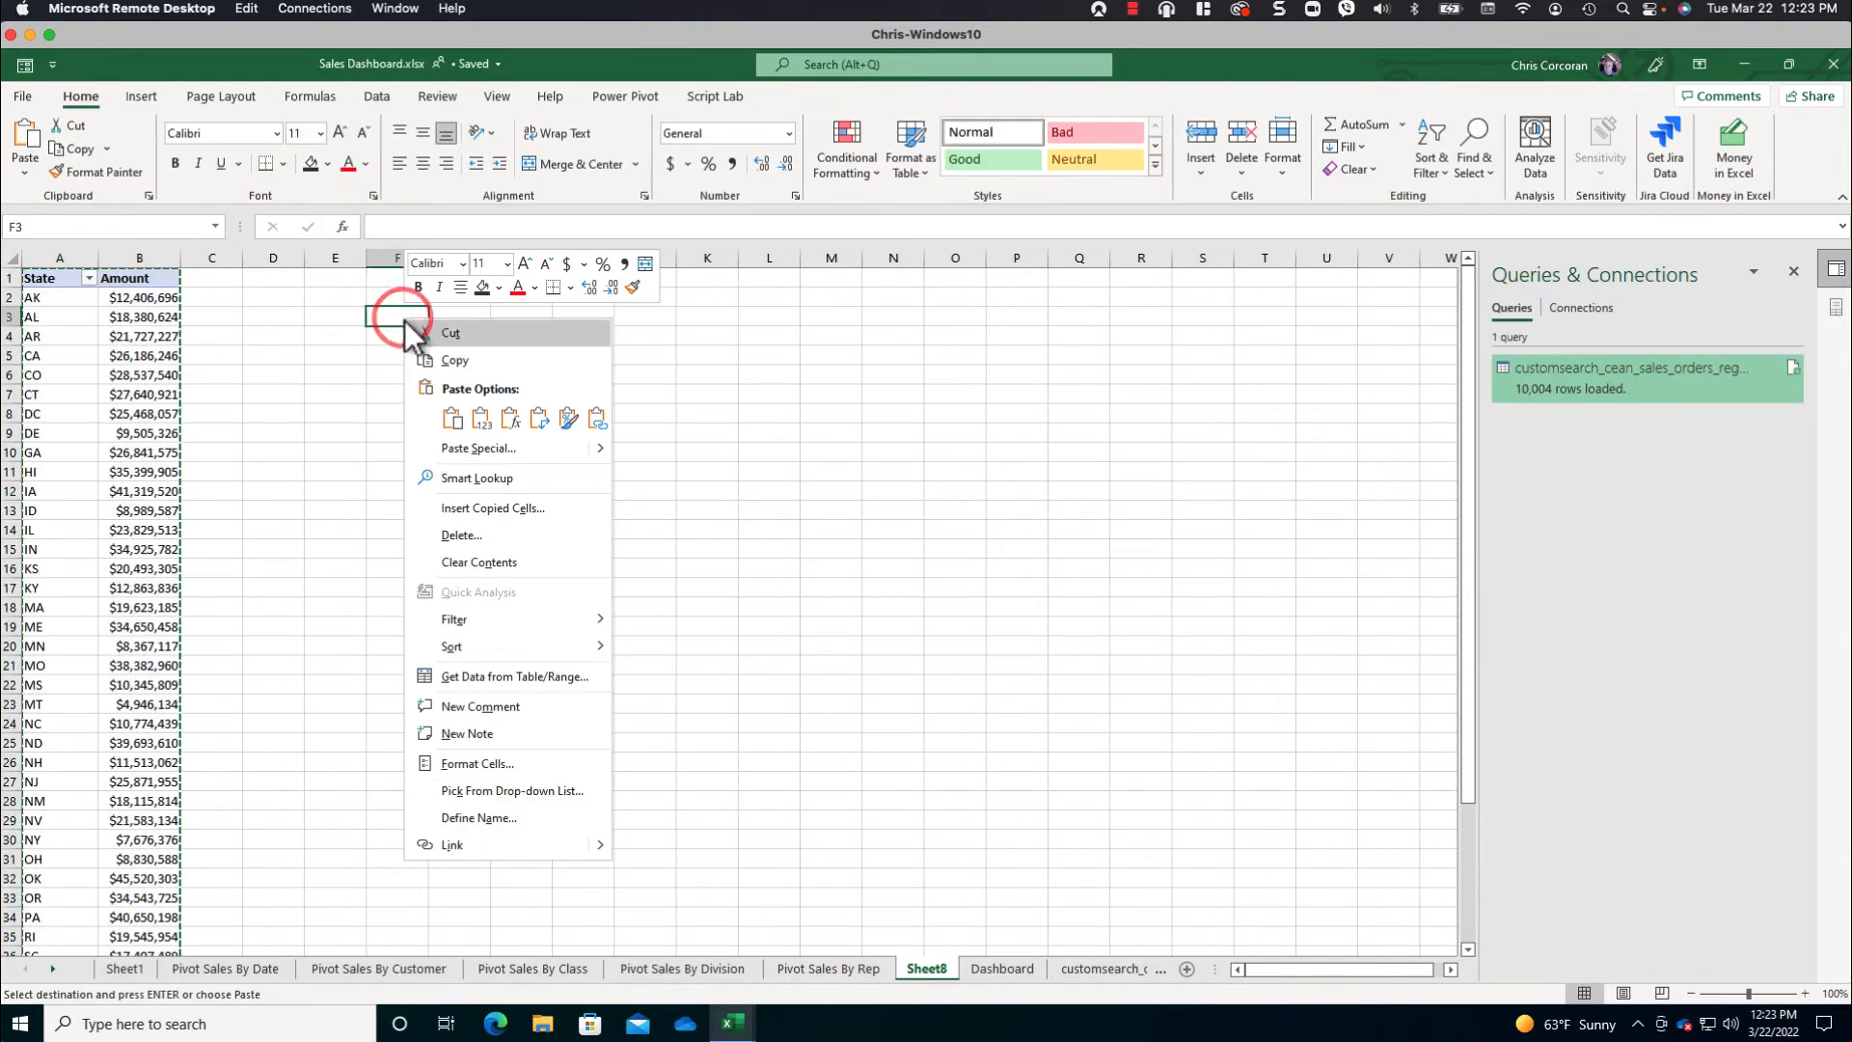
click(481, 418)
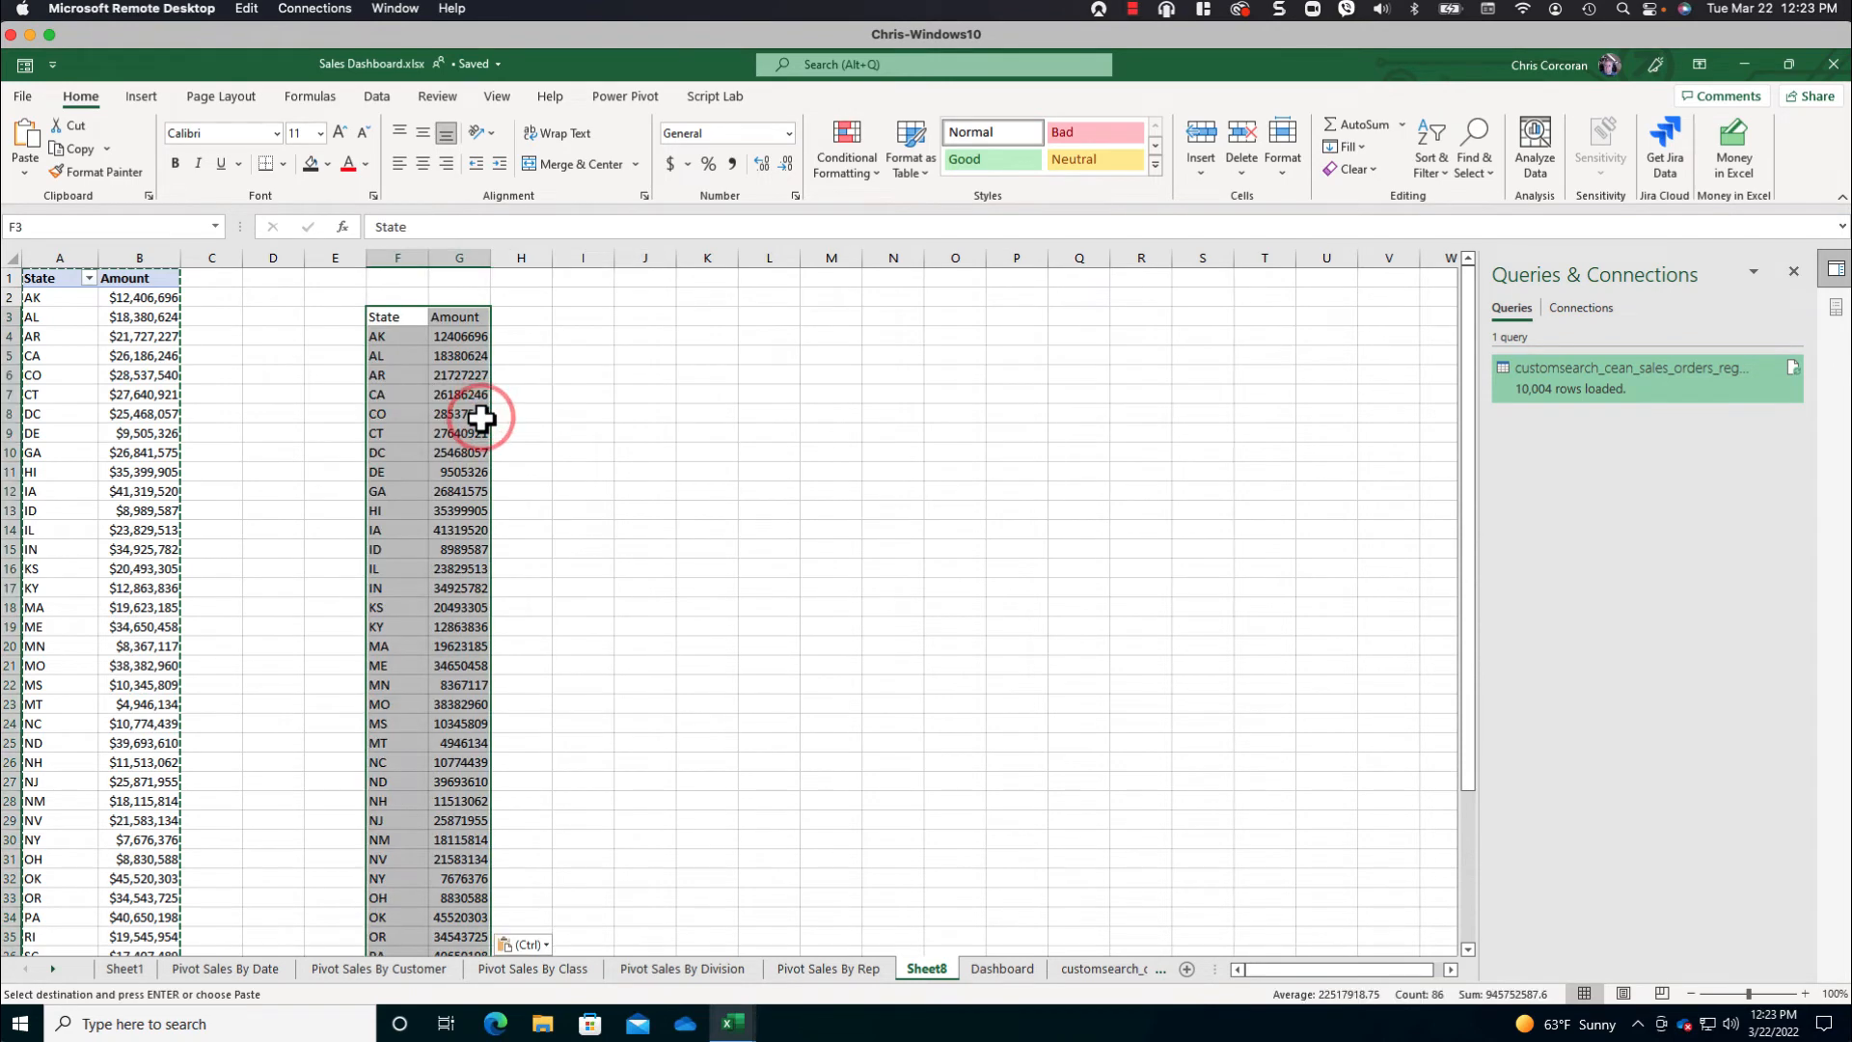
- Insert a filled map chart from the pasted State and Amount values and move it clear of the data, around columns K to R
click(141, 97)
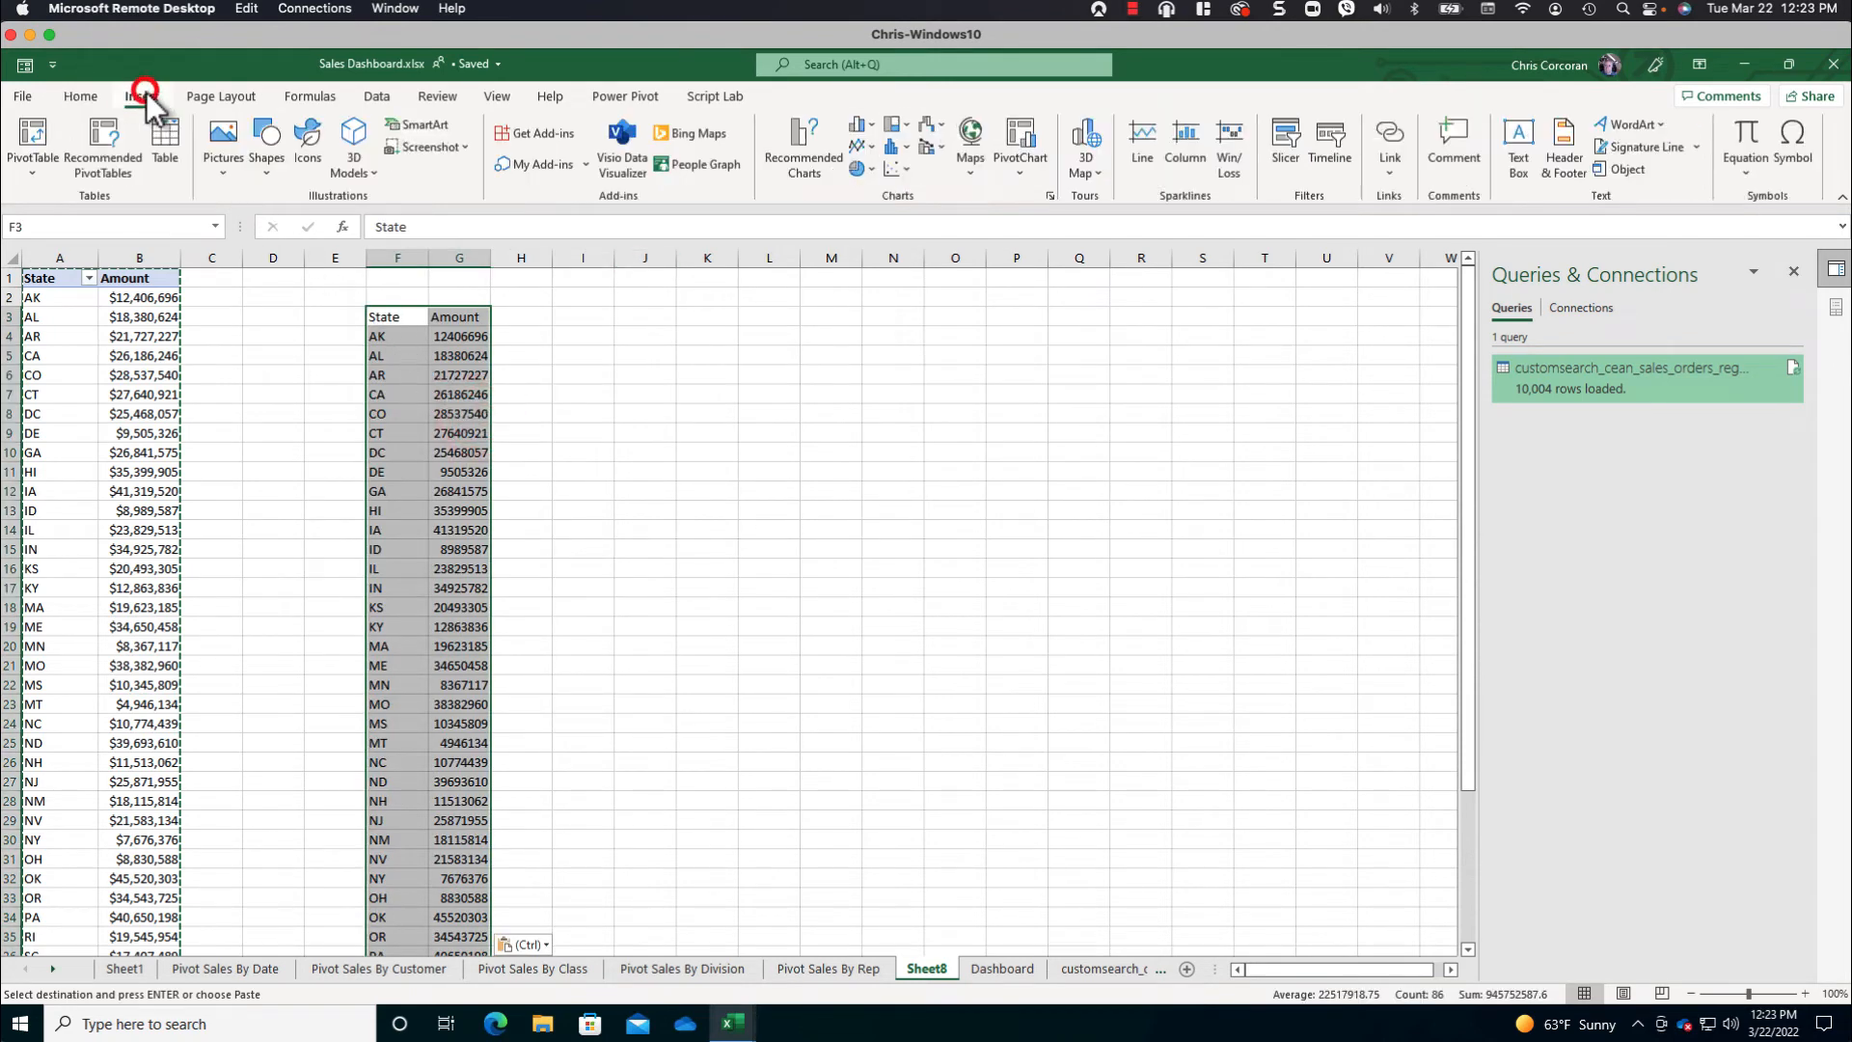
click(970, 135)
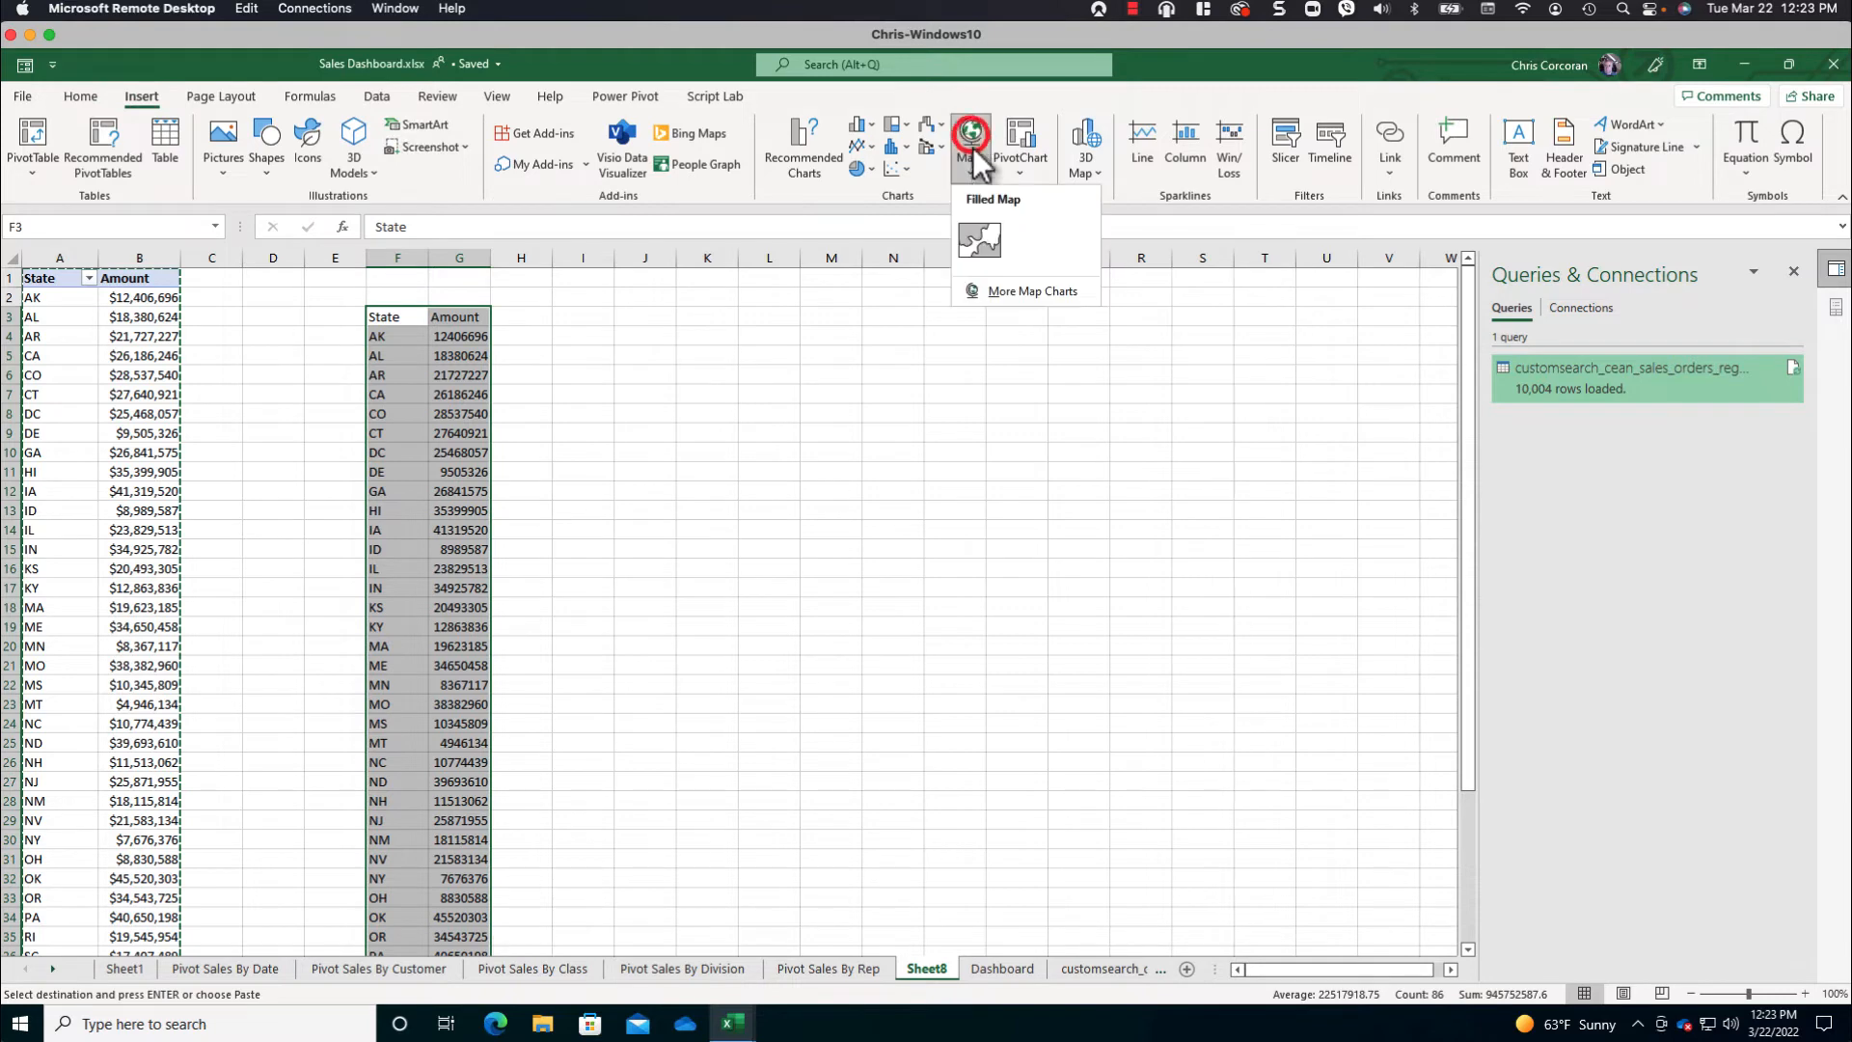
click(980, 240)
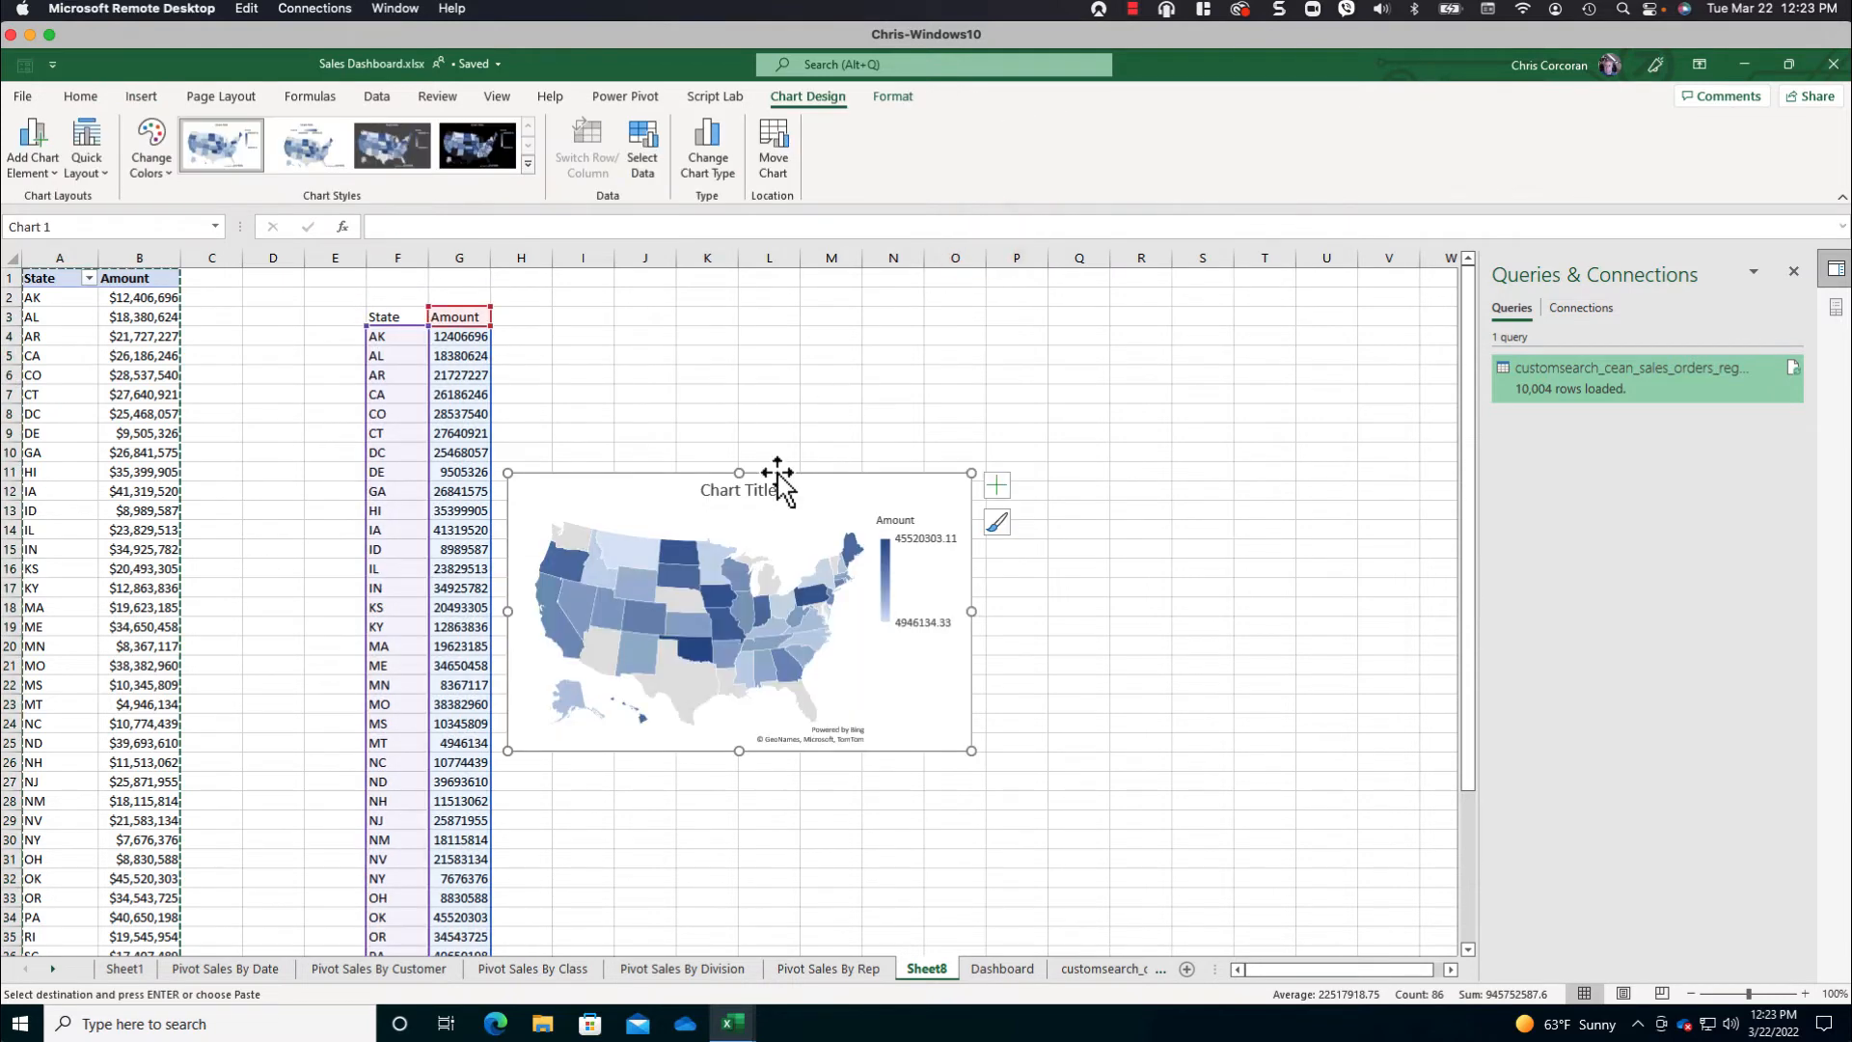
drag(777, 473, 953, 403)
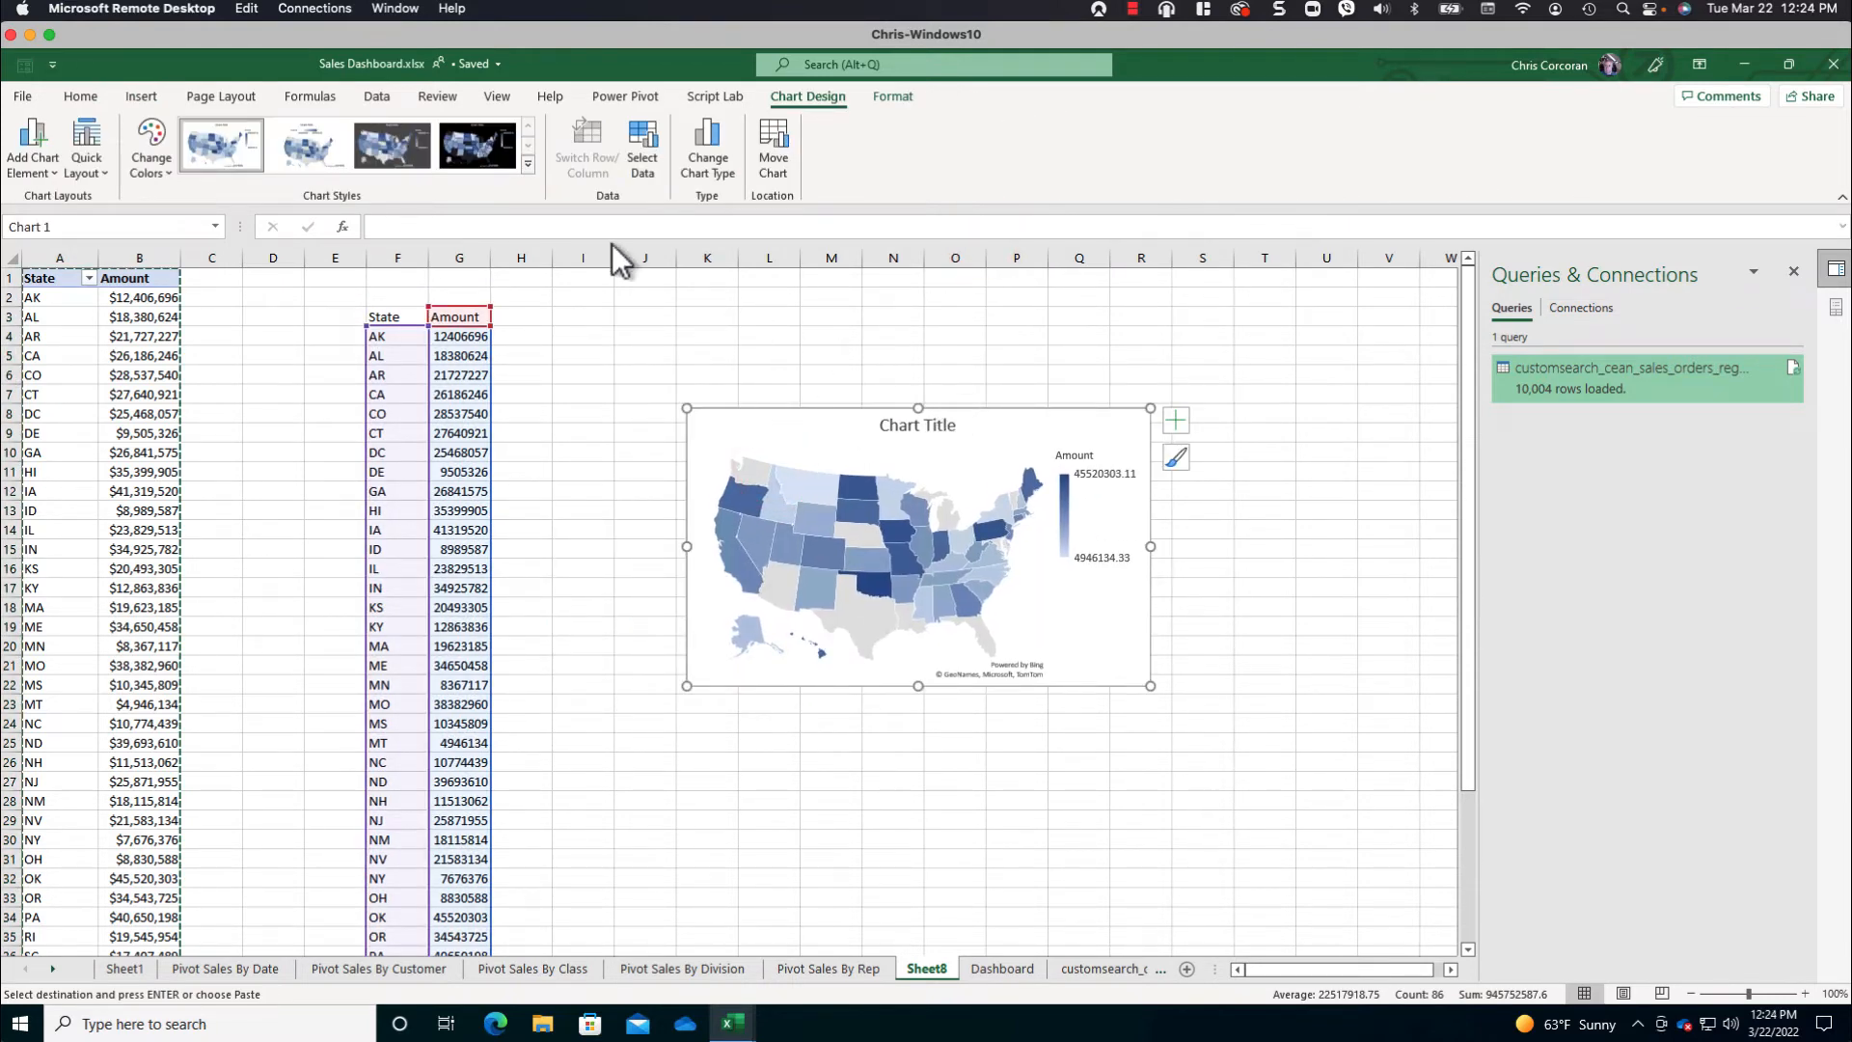
- Apply the dark grey chart style to the map and delete its chart title
click(392, 144)
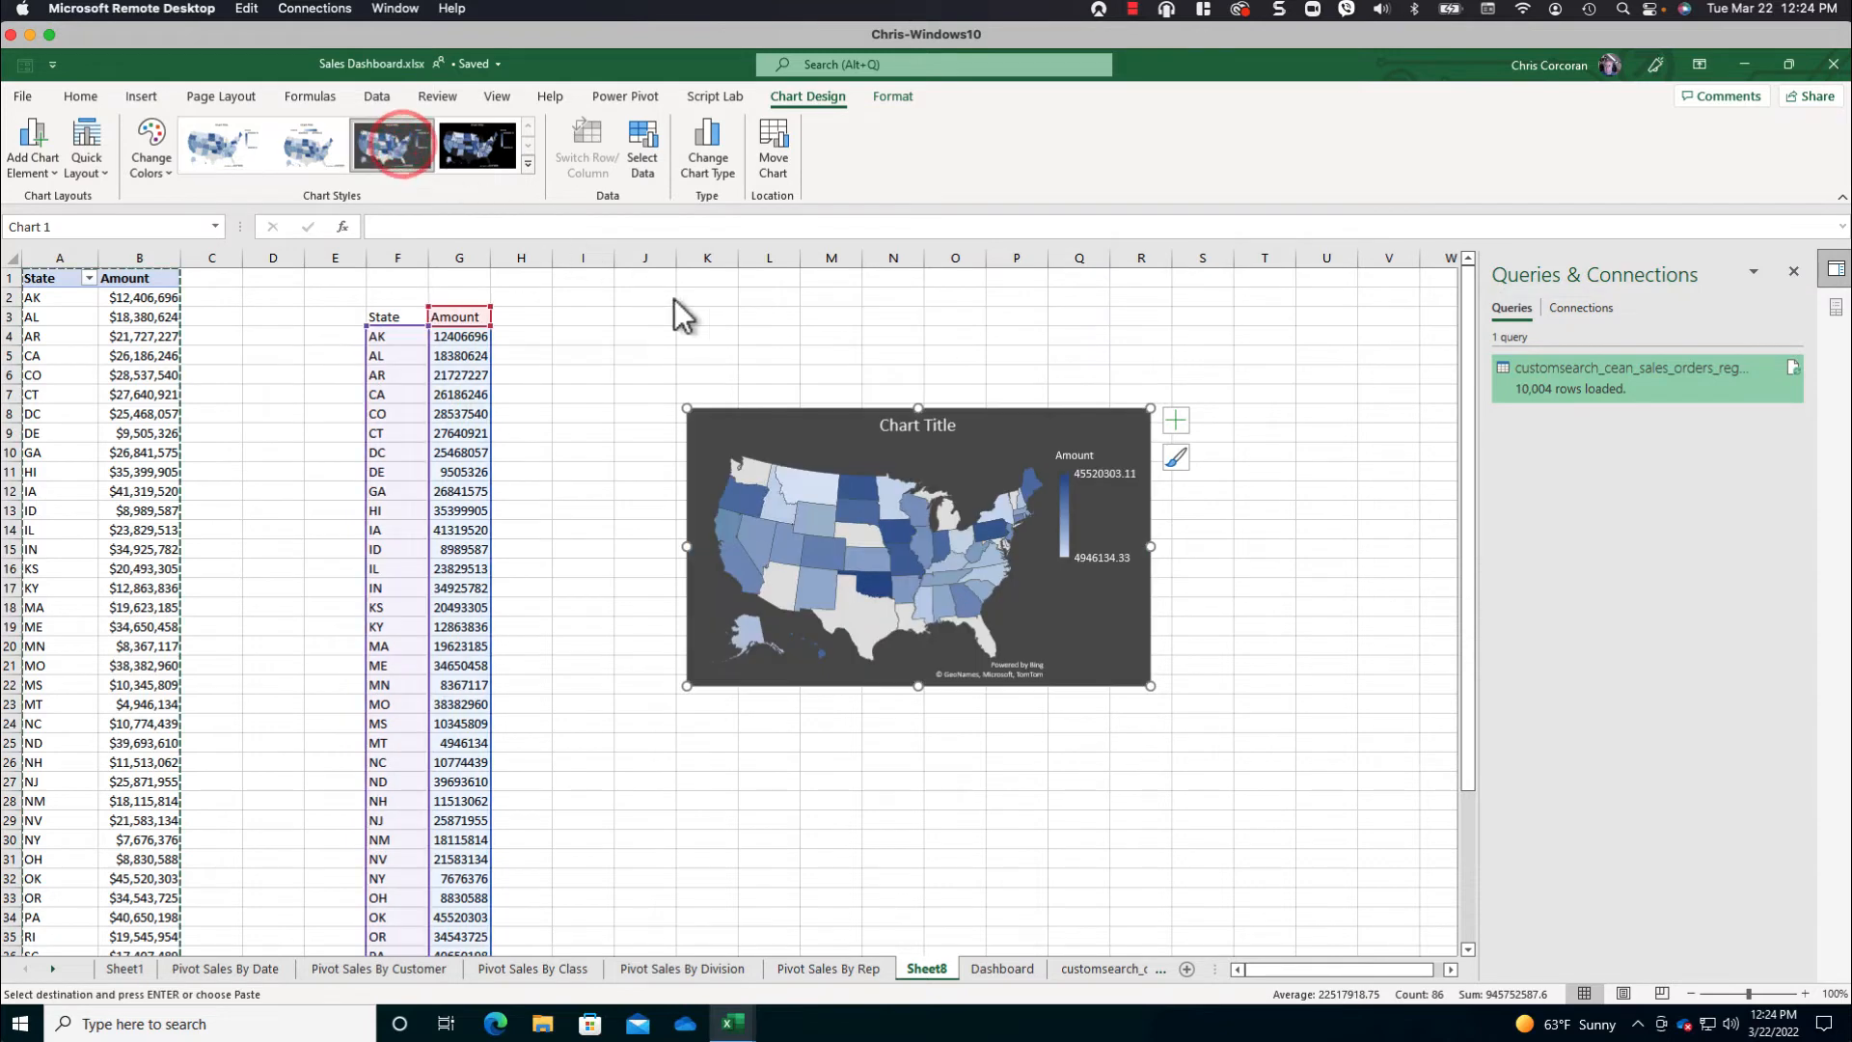
click(909, 430)
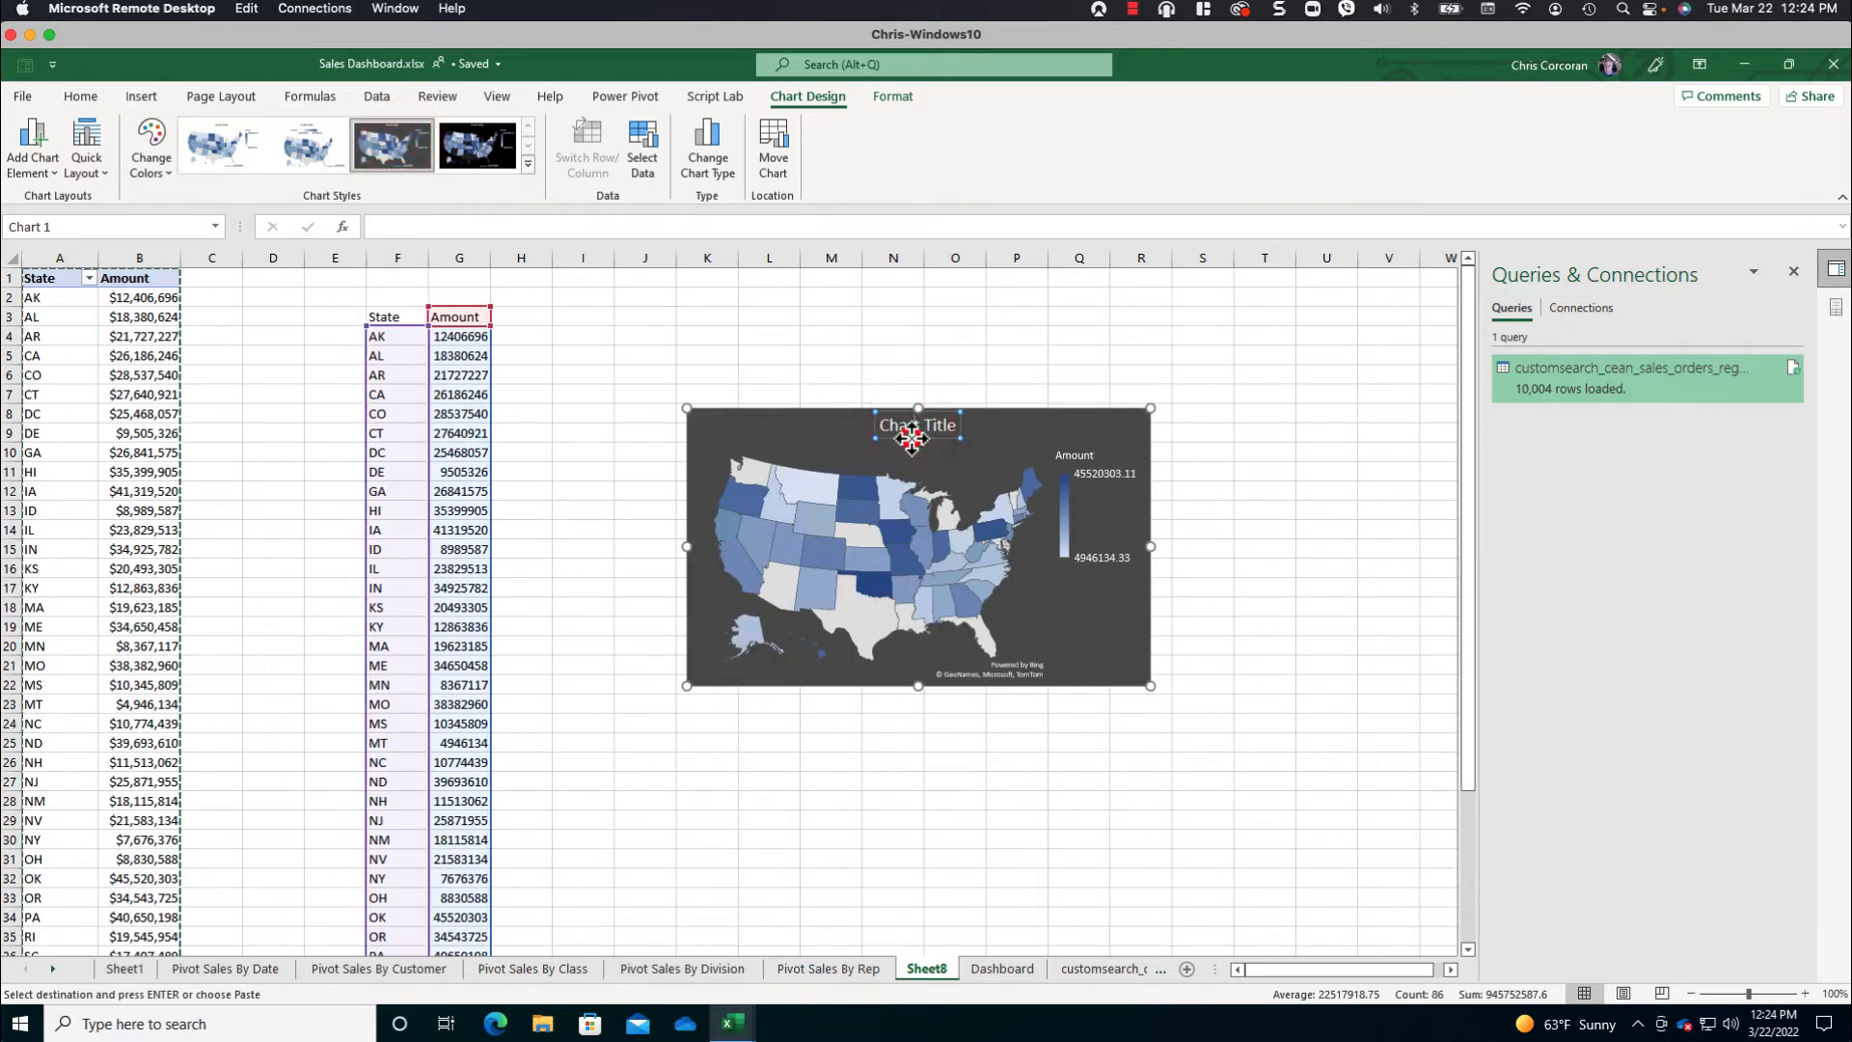
key(Delete)
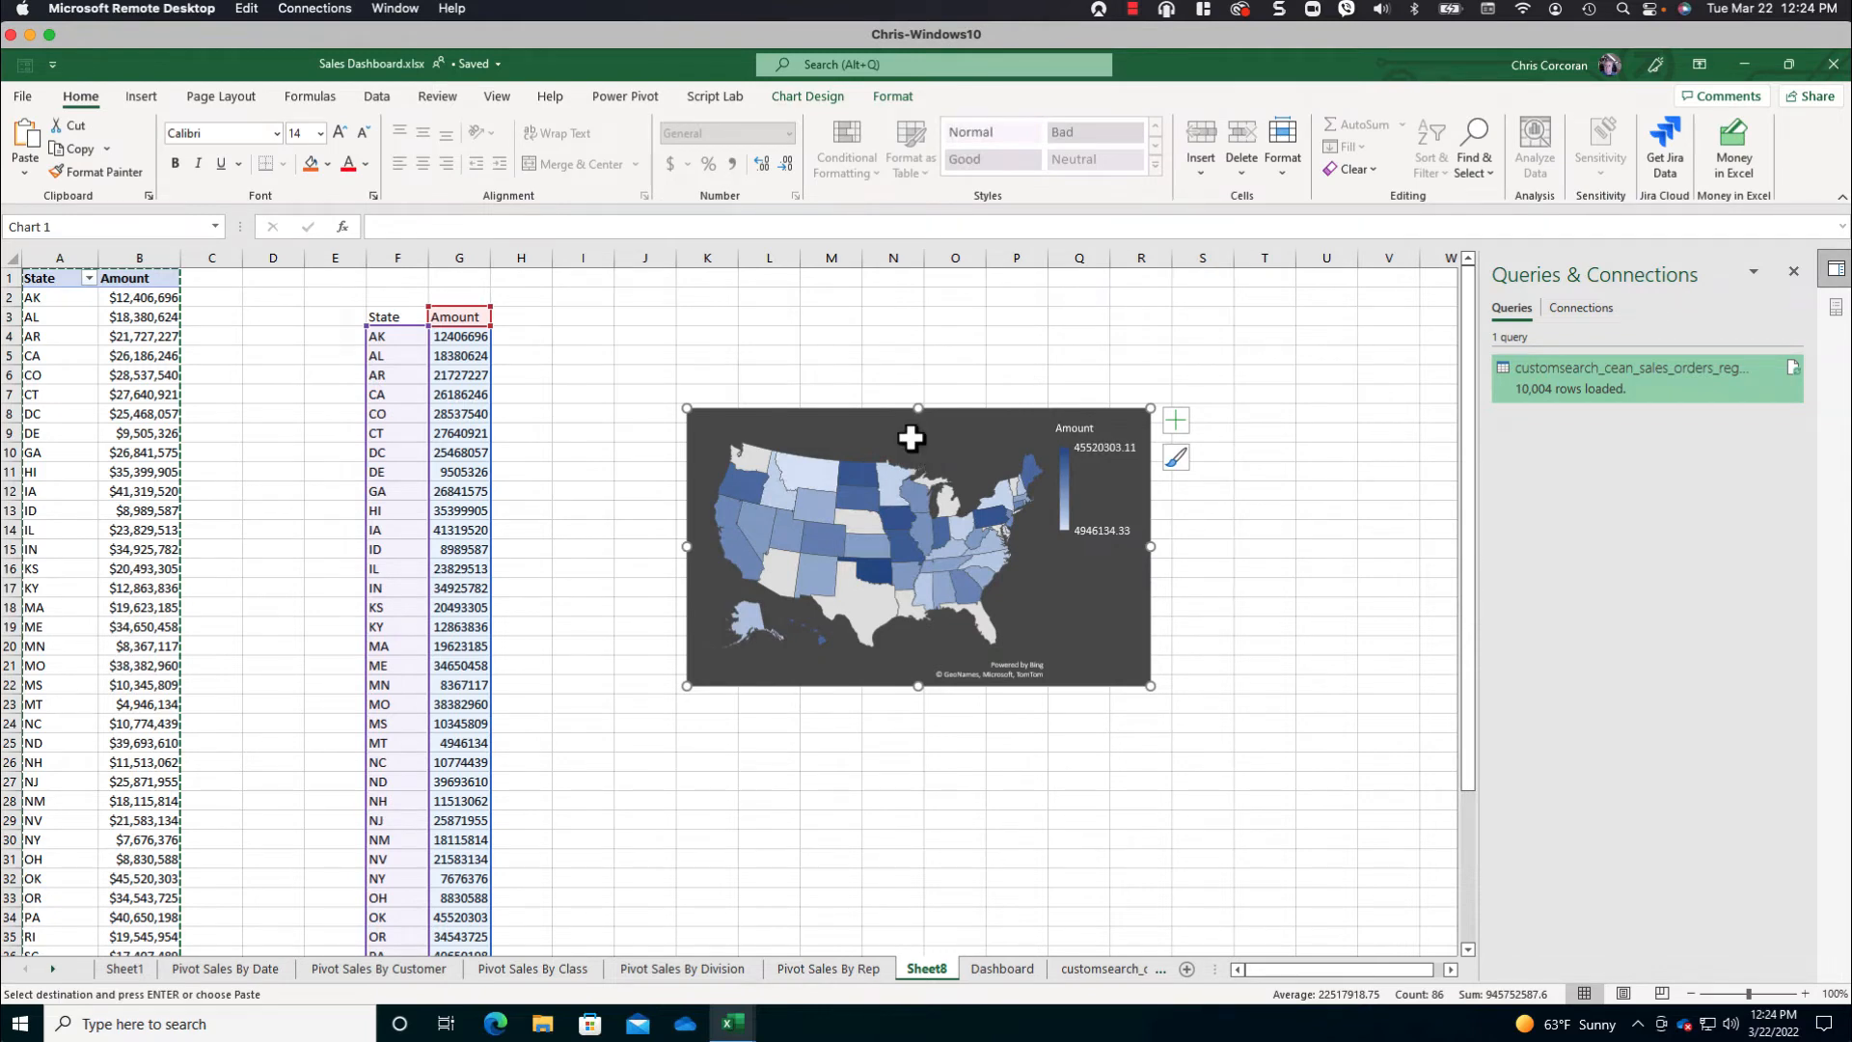
click(826, 434)
- Change the map chart's data range to the PivotTable columns, Sheet8 A1:B52
click(799, 95)
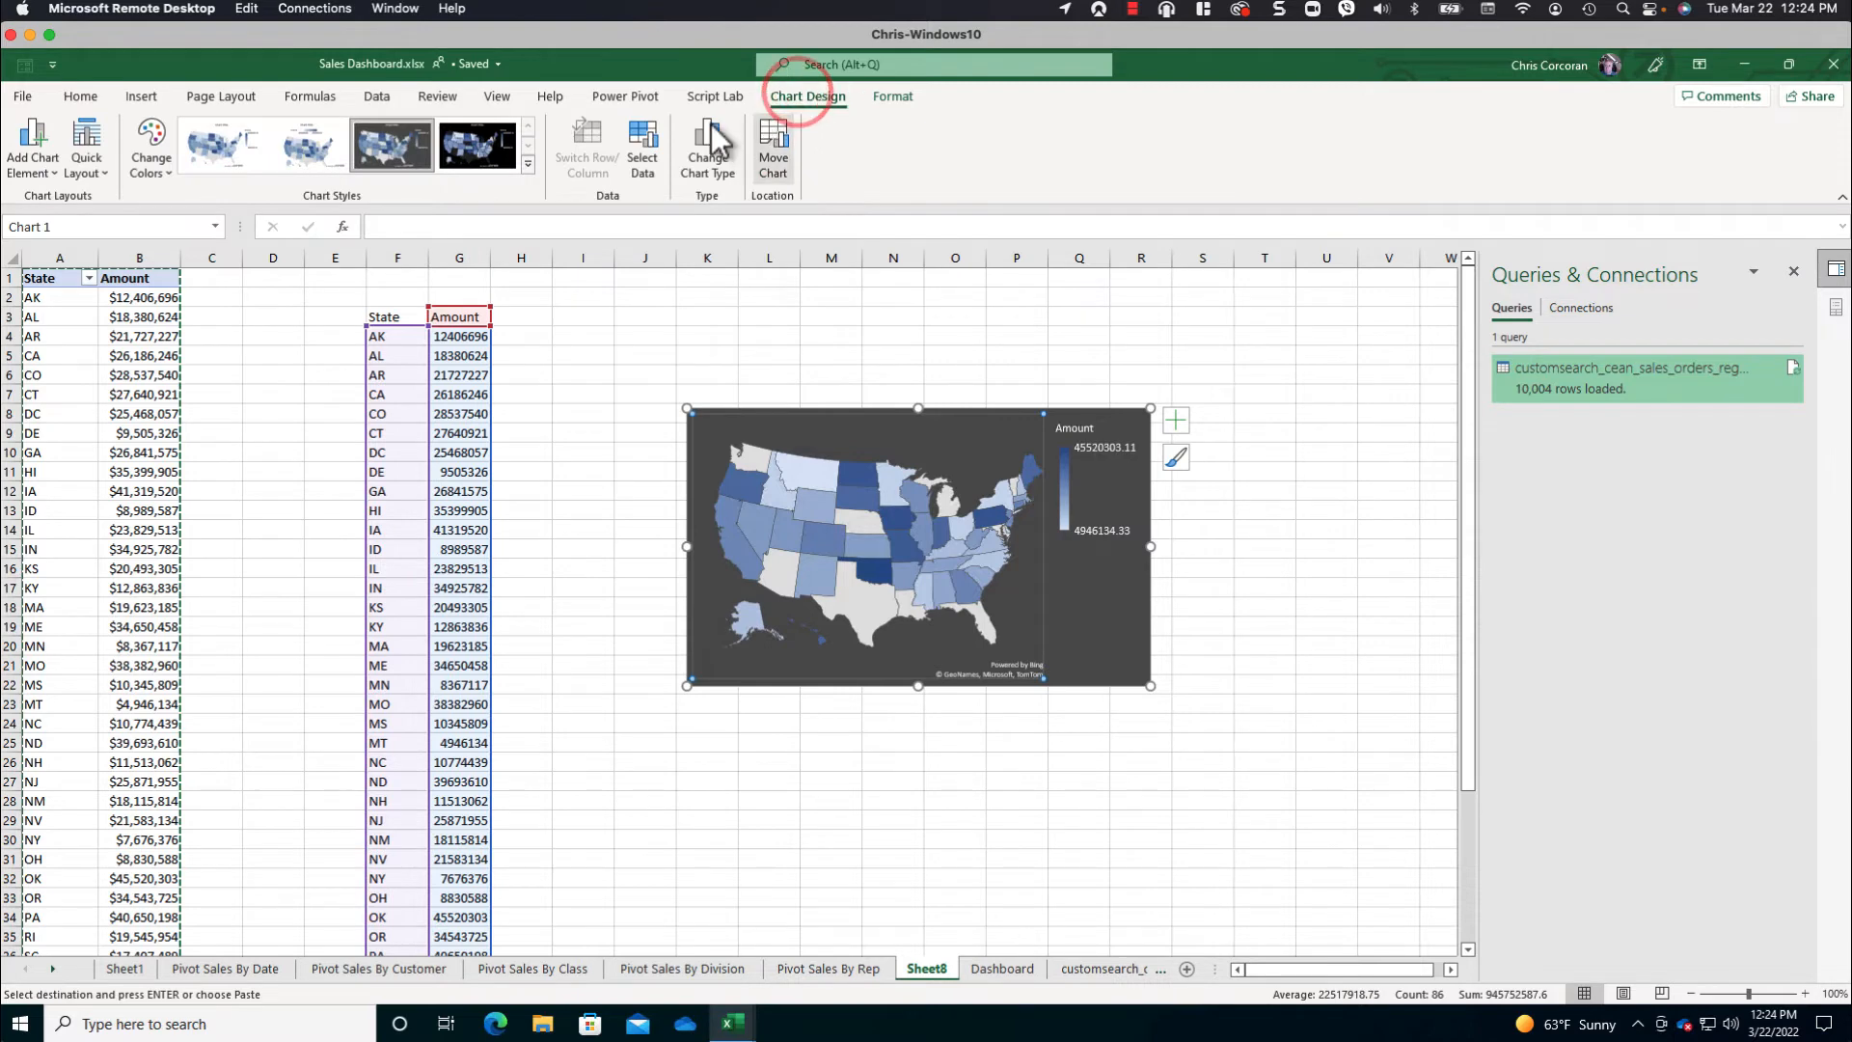
click(642, 142)
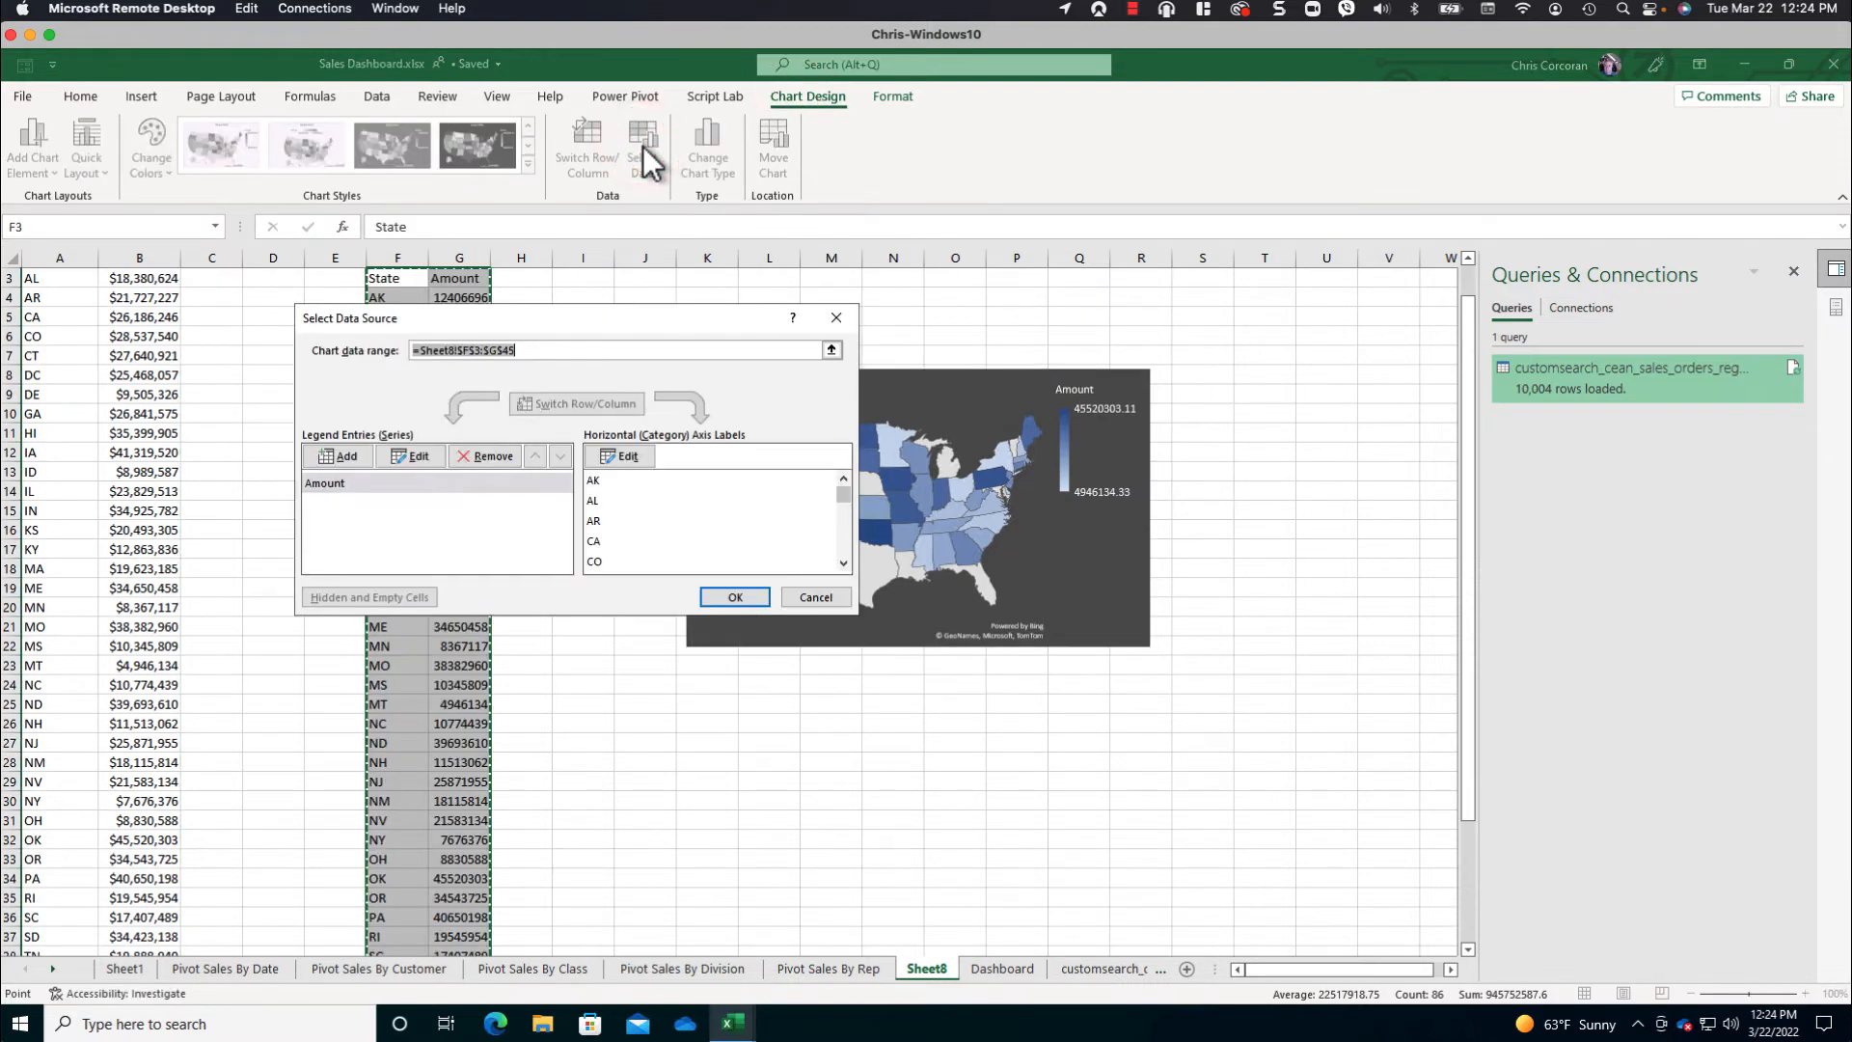
click(102, 375)
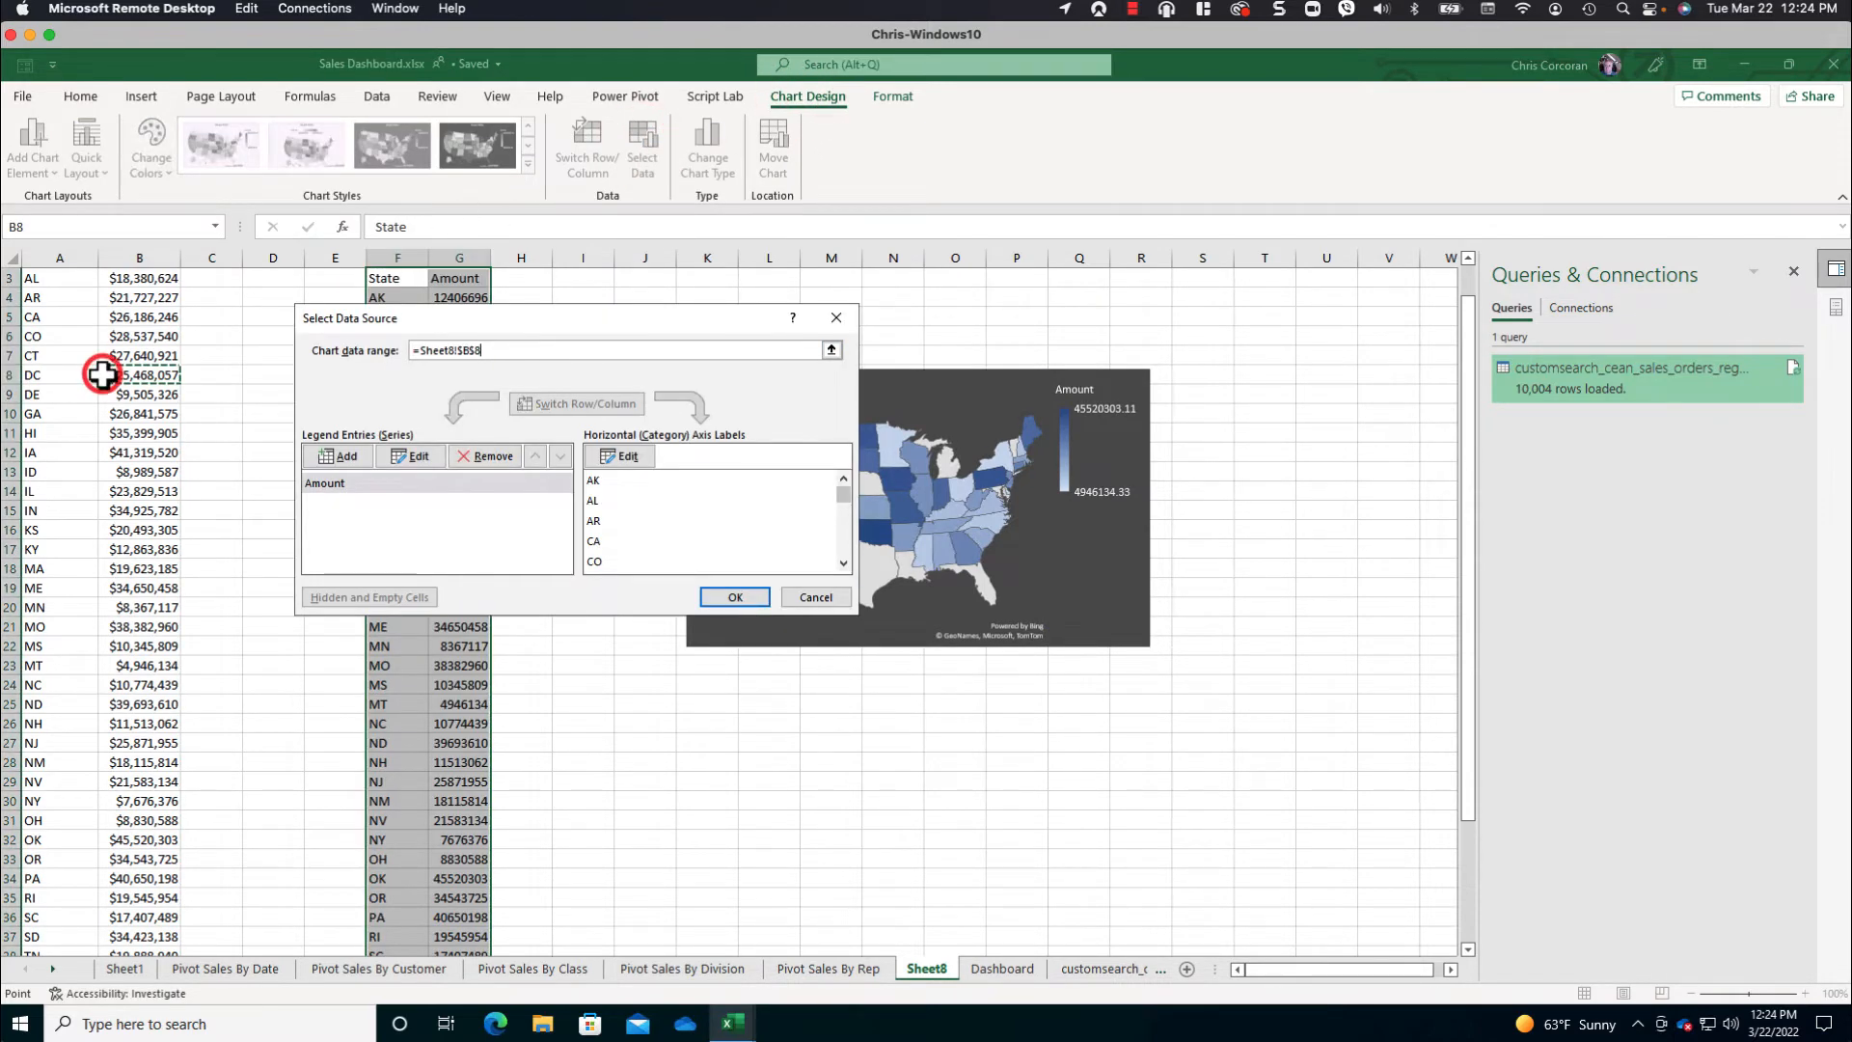
scroll(103, 375, up, 1)
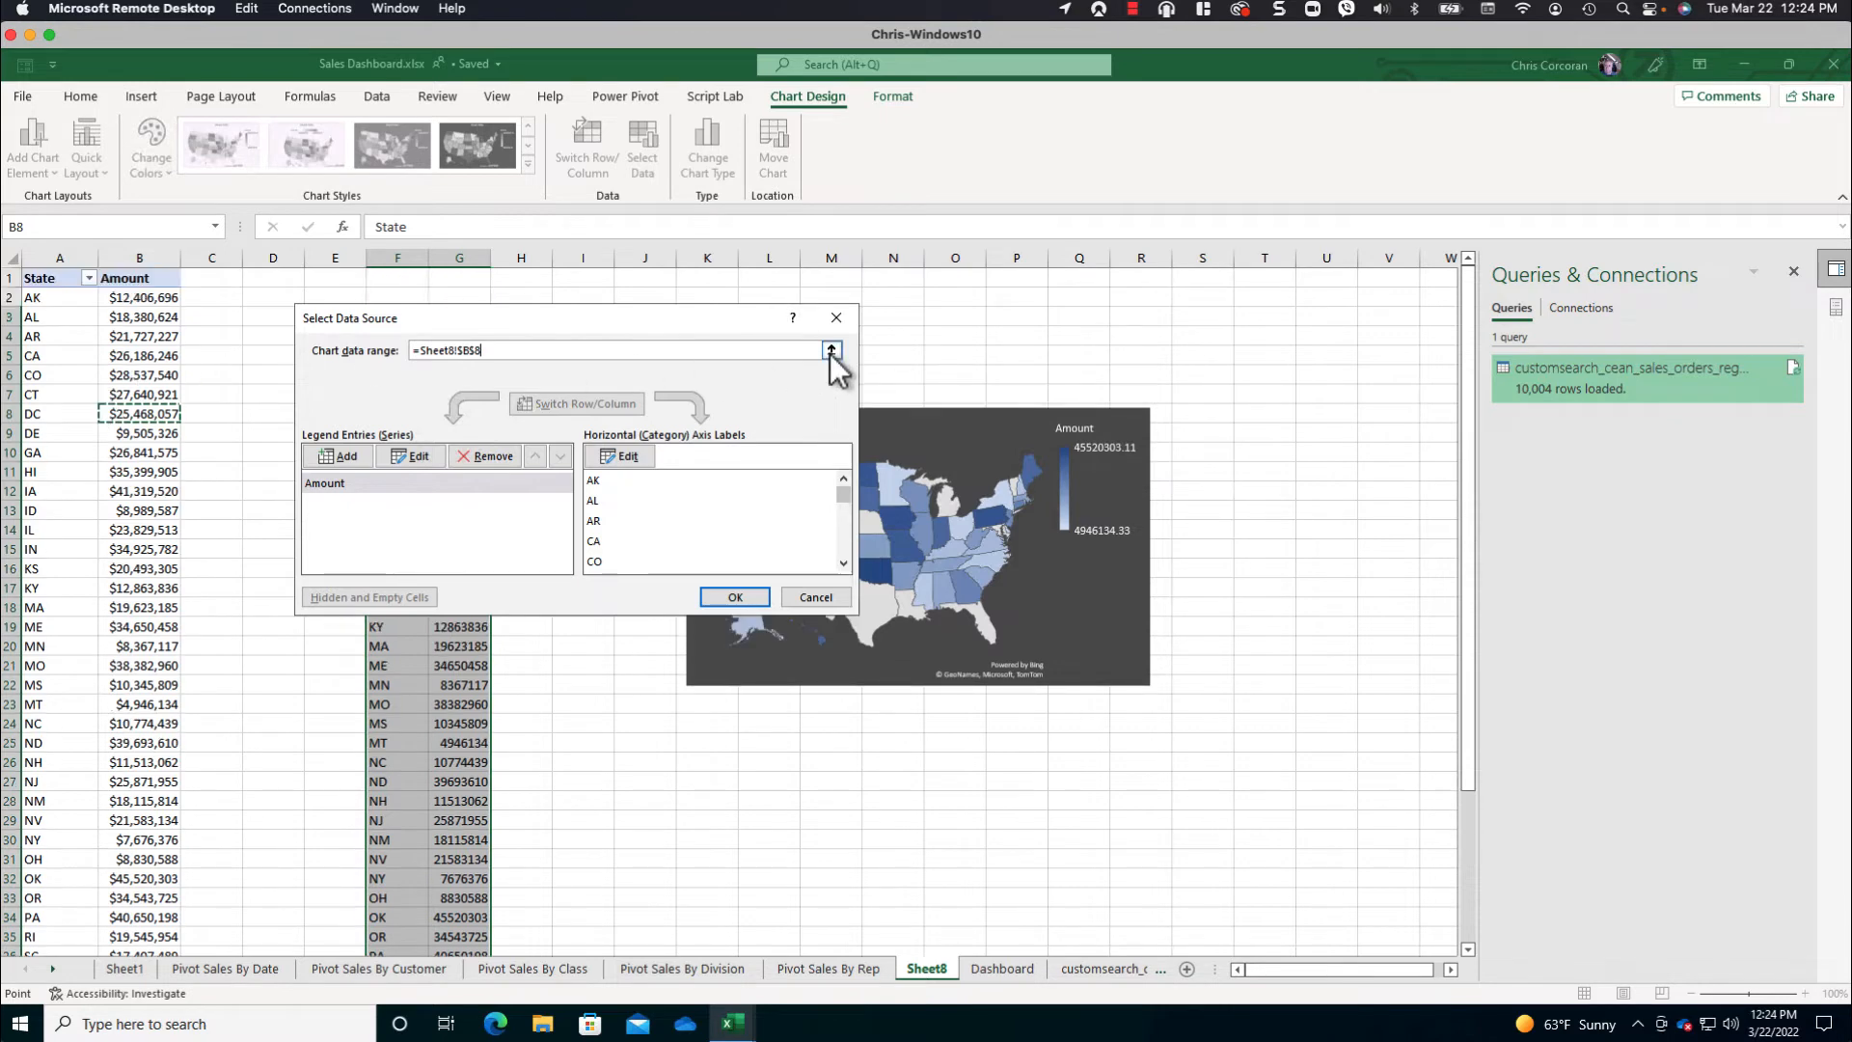
click(831, 351)
drag(33, 277, 174, 608)
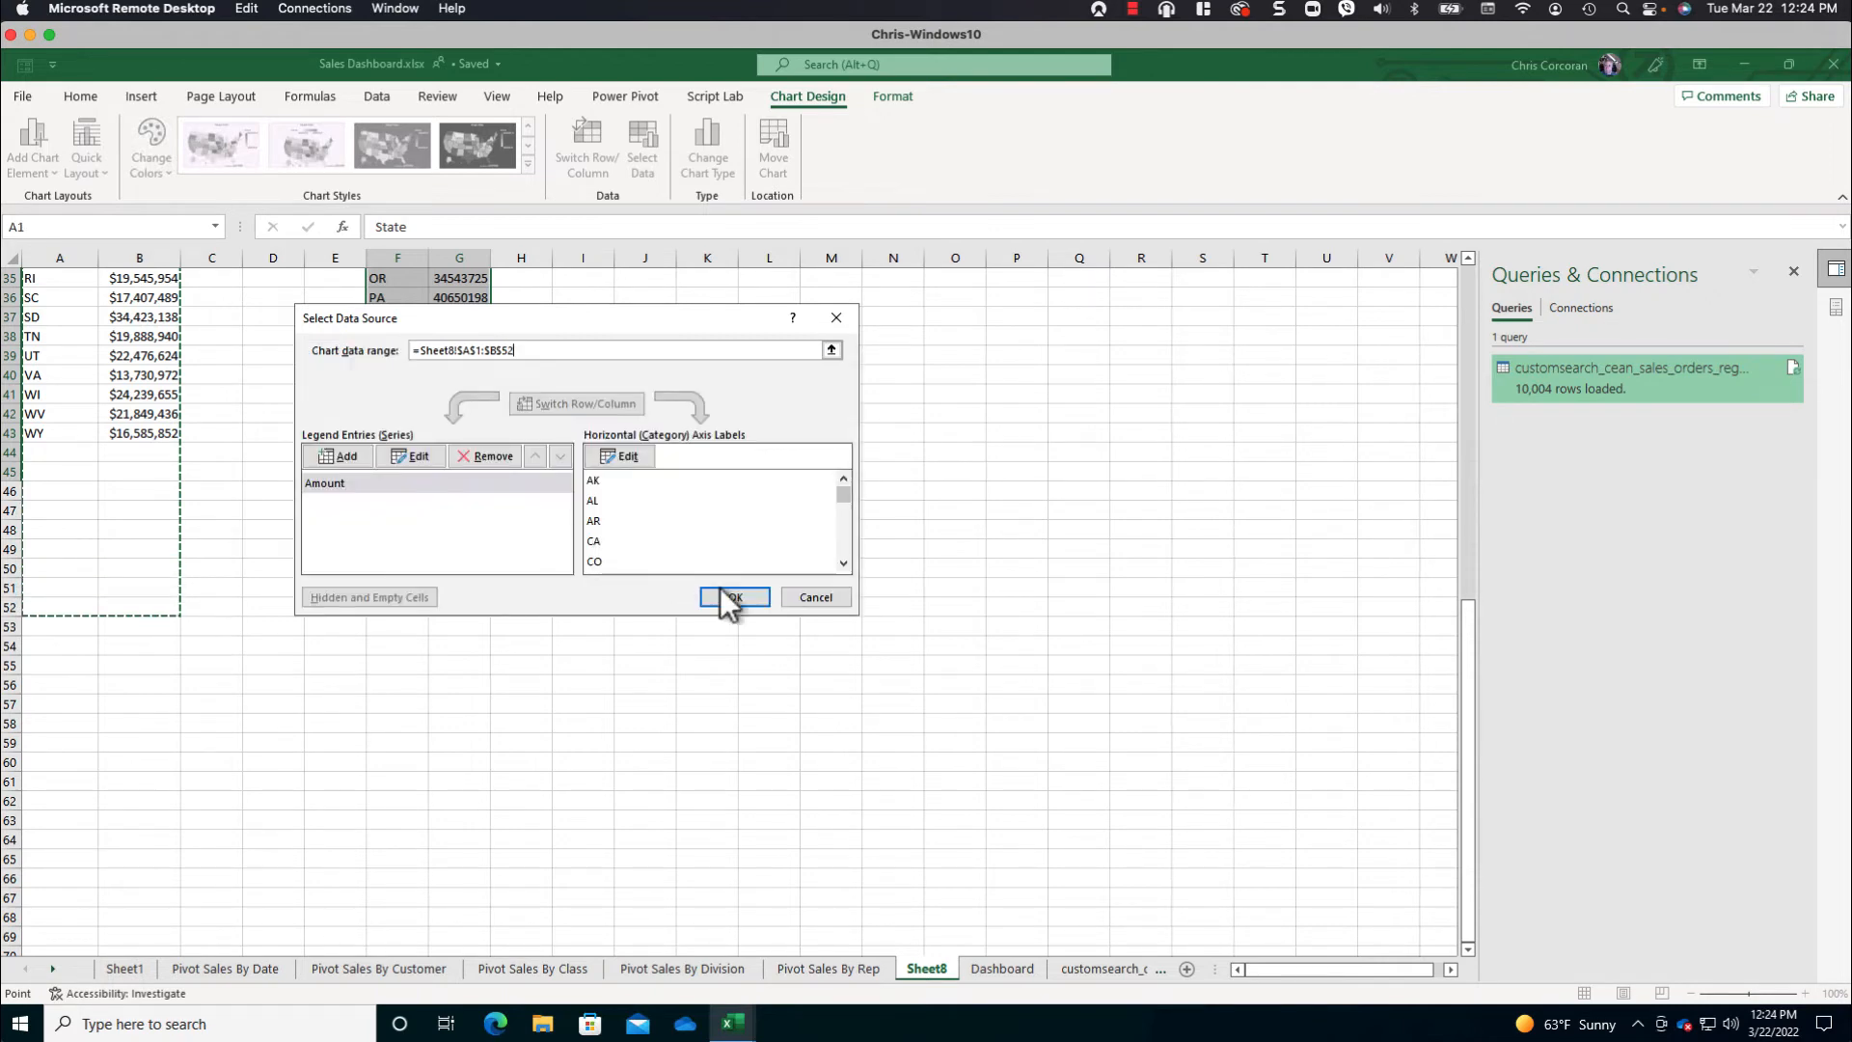
click(735, 596)
- Delete columns F and G holding the pasted State and Amount values
scroll(649, 570, up, 9)
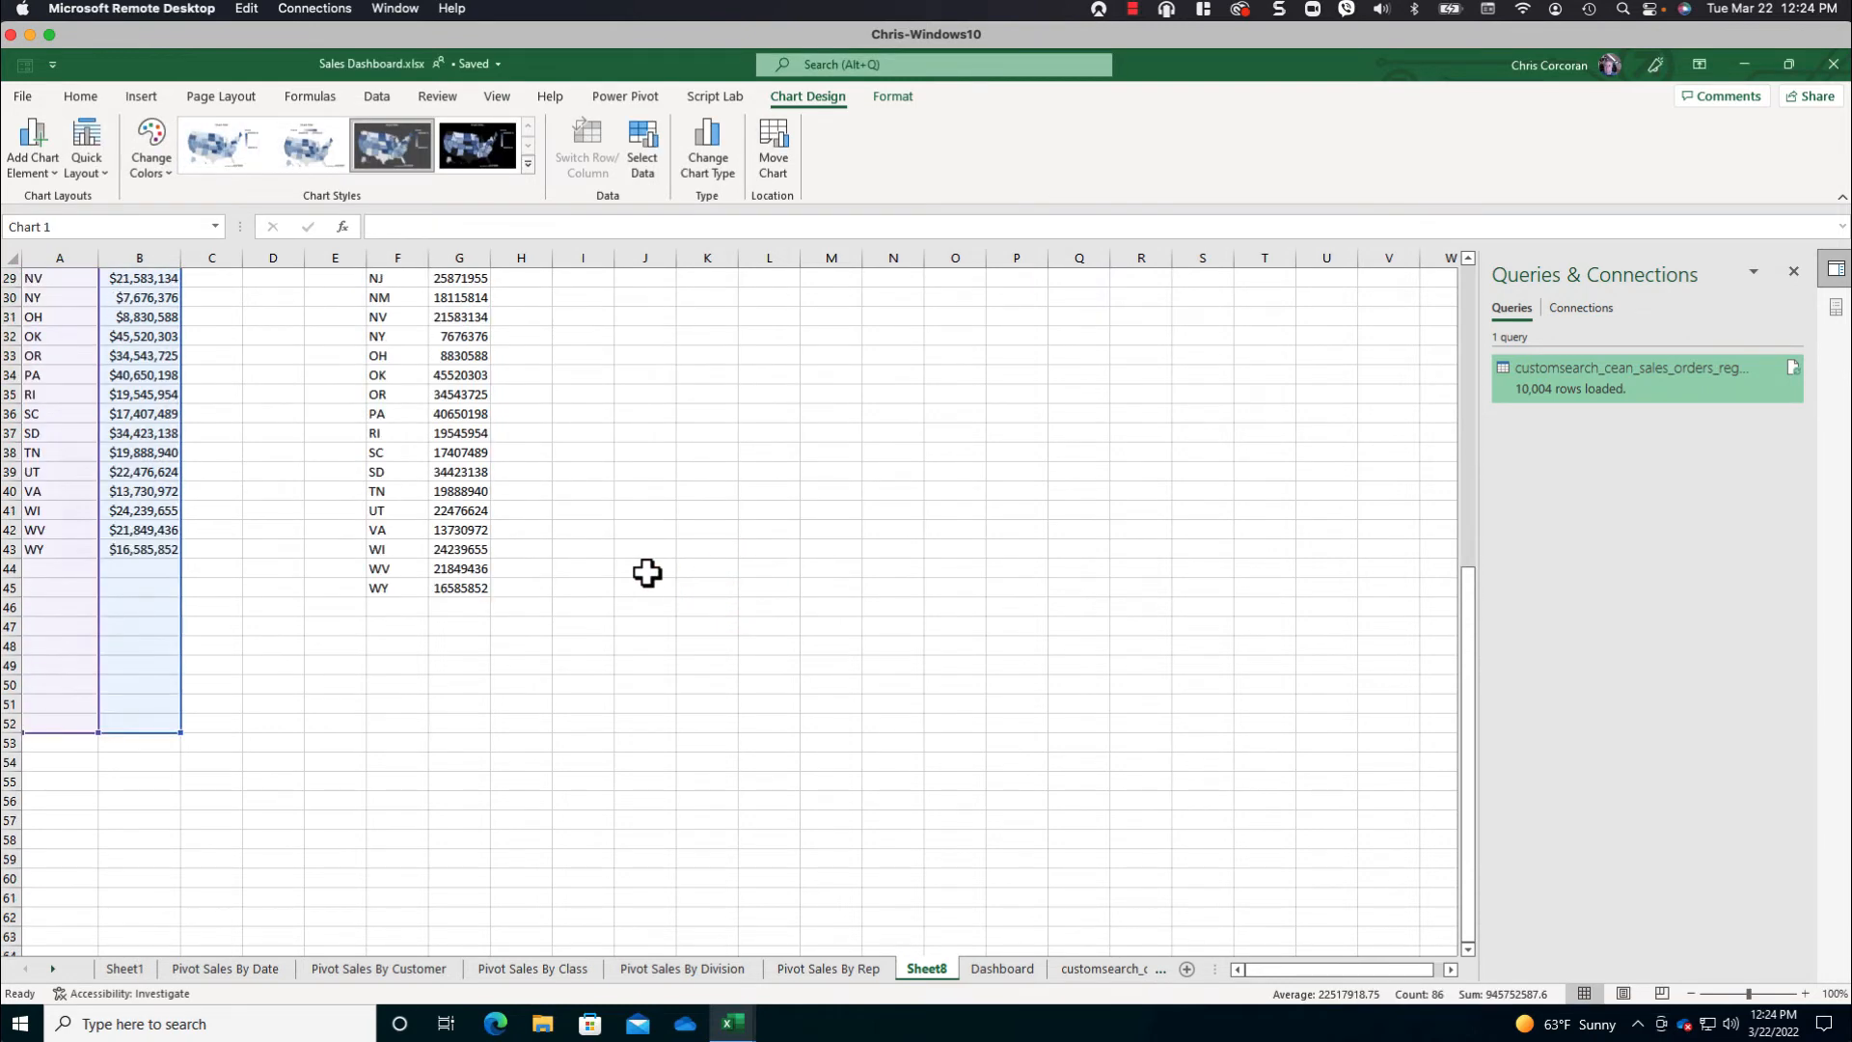
scroll(785, 478, up, 3)
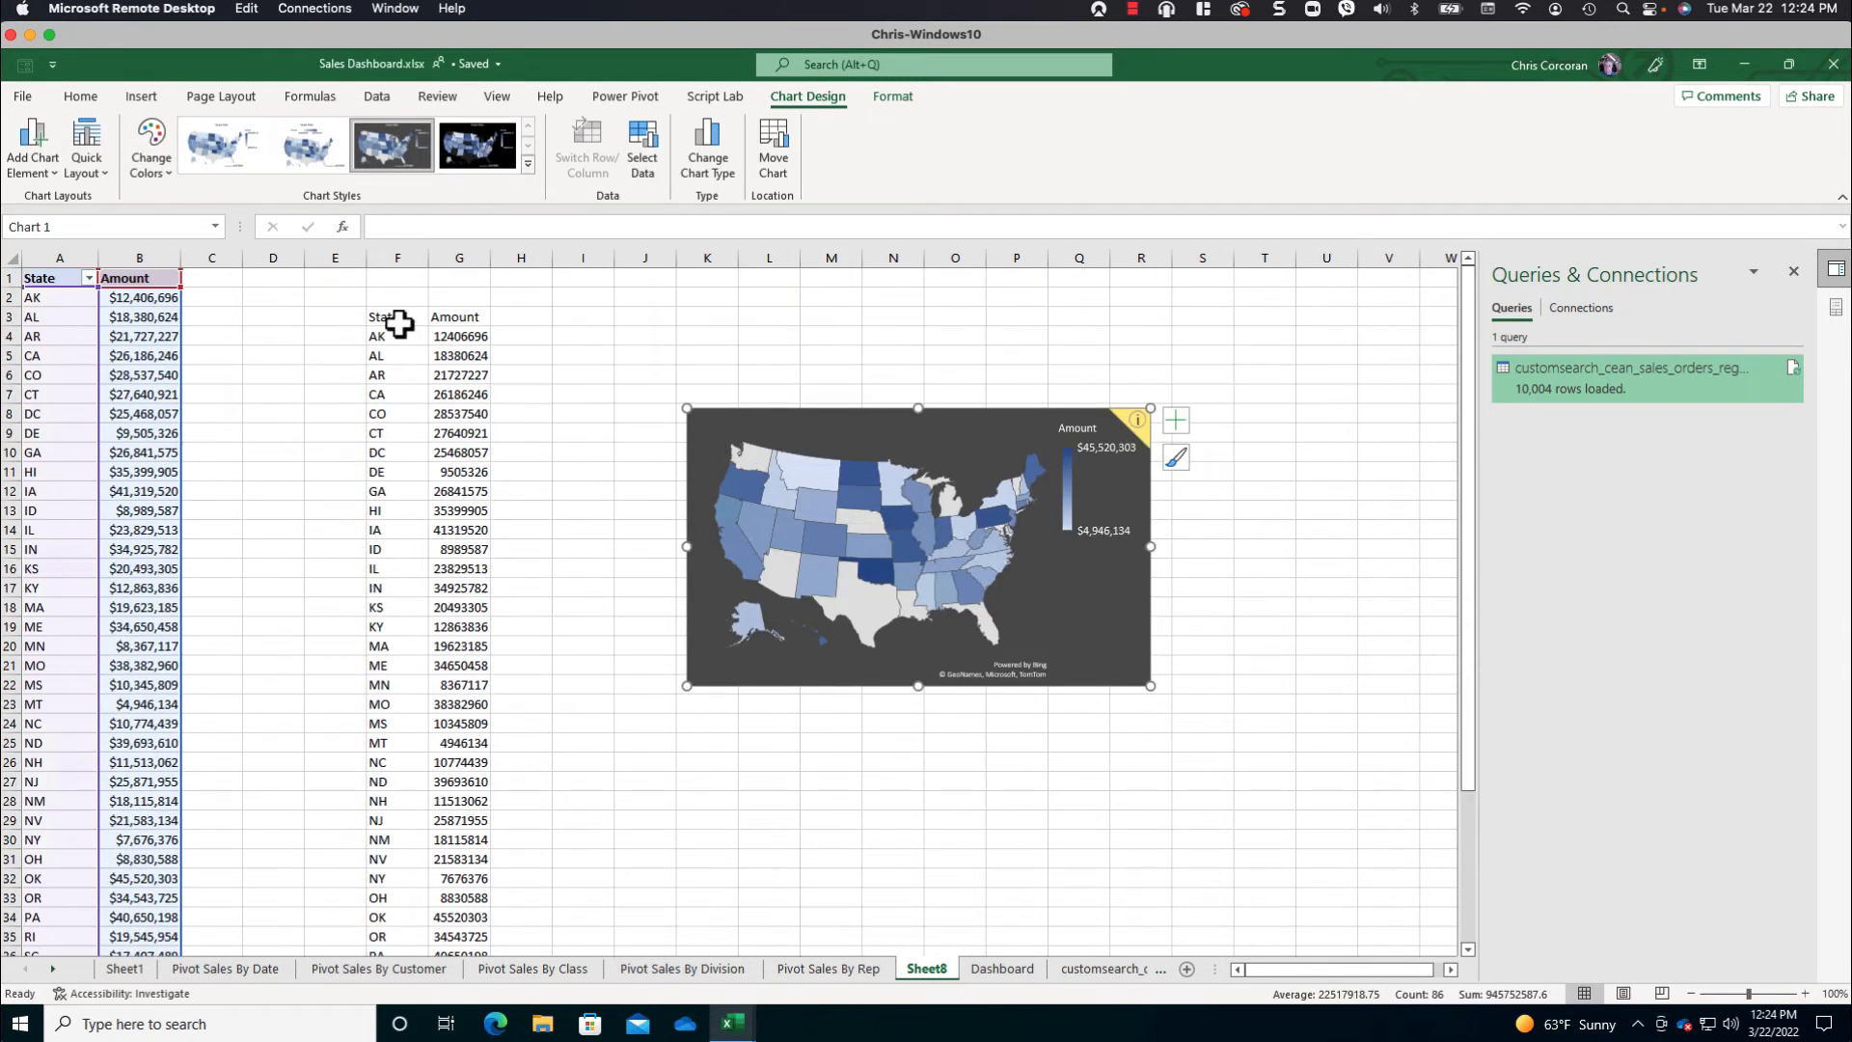
drag(398, 258, 459, 258)
right_click(462, 259)
click(531, 471)
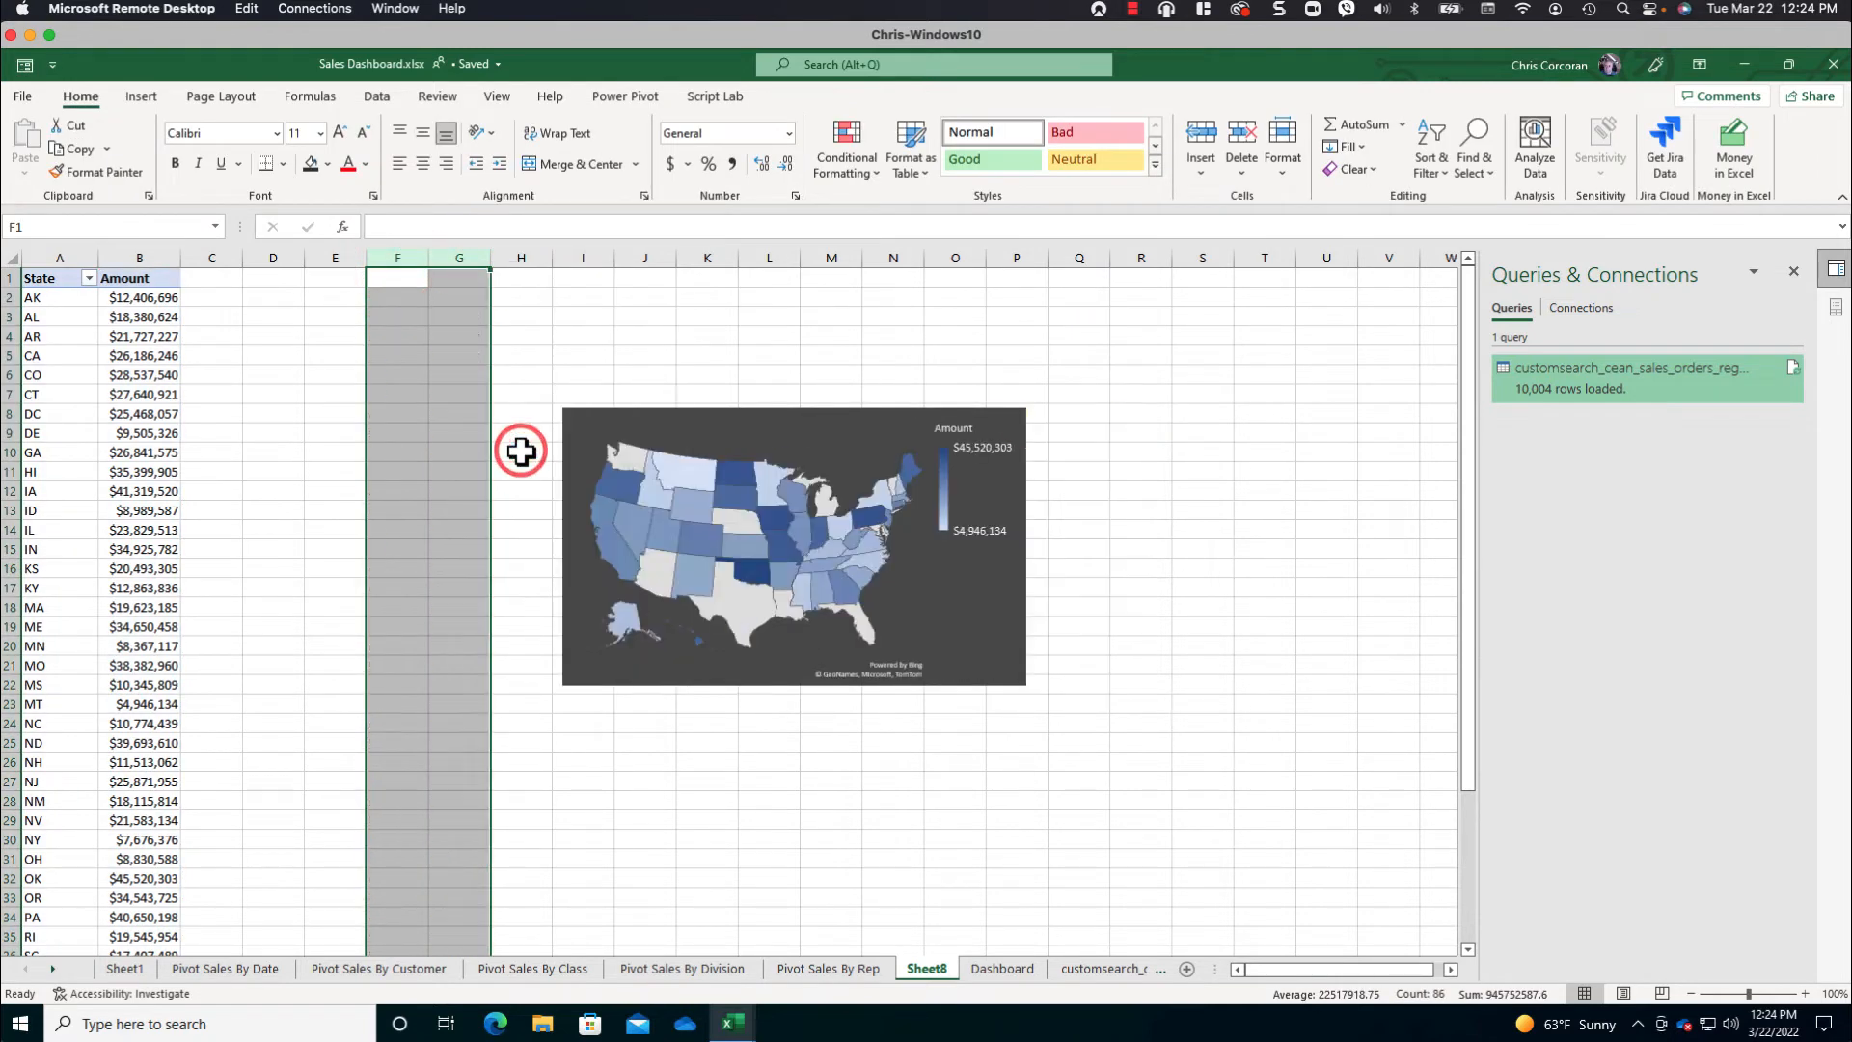
- Copy the map chart and paste it onto the Dashboard sheet at cell P27
click(894, 409)
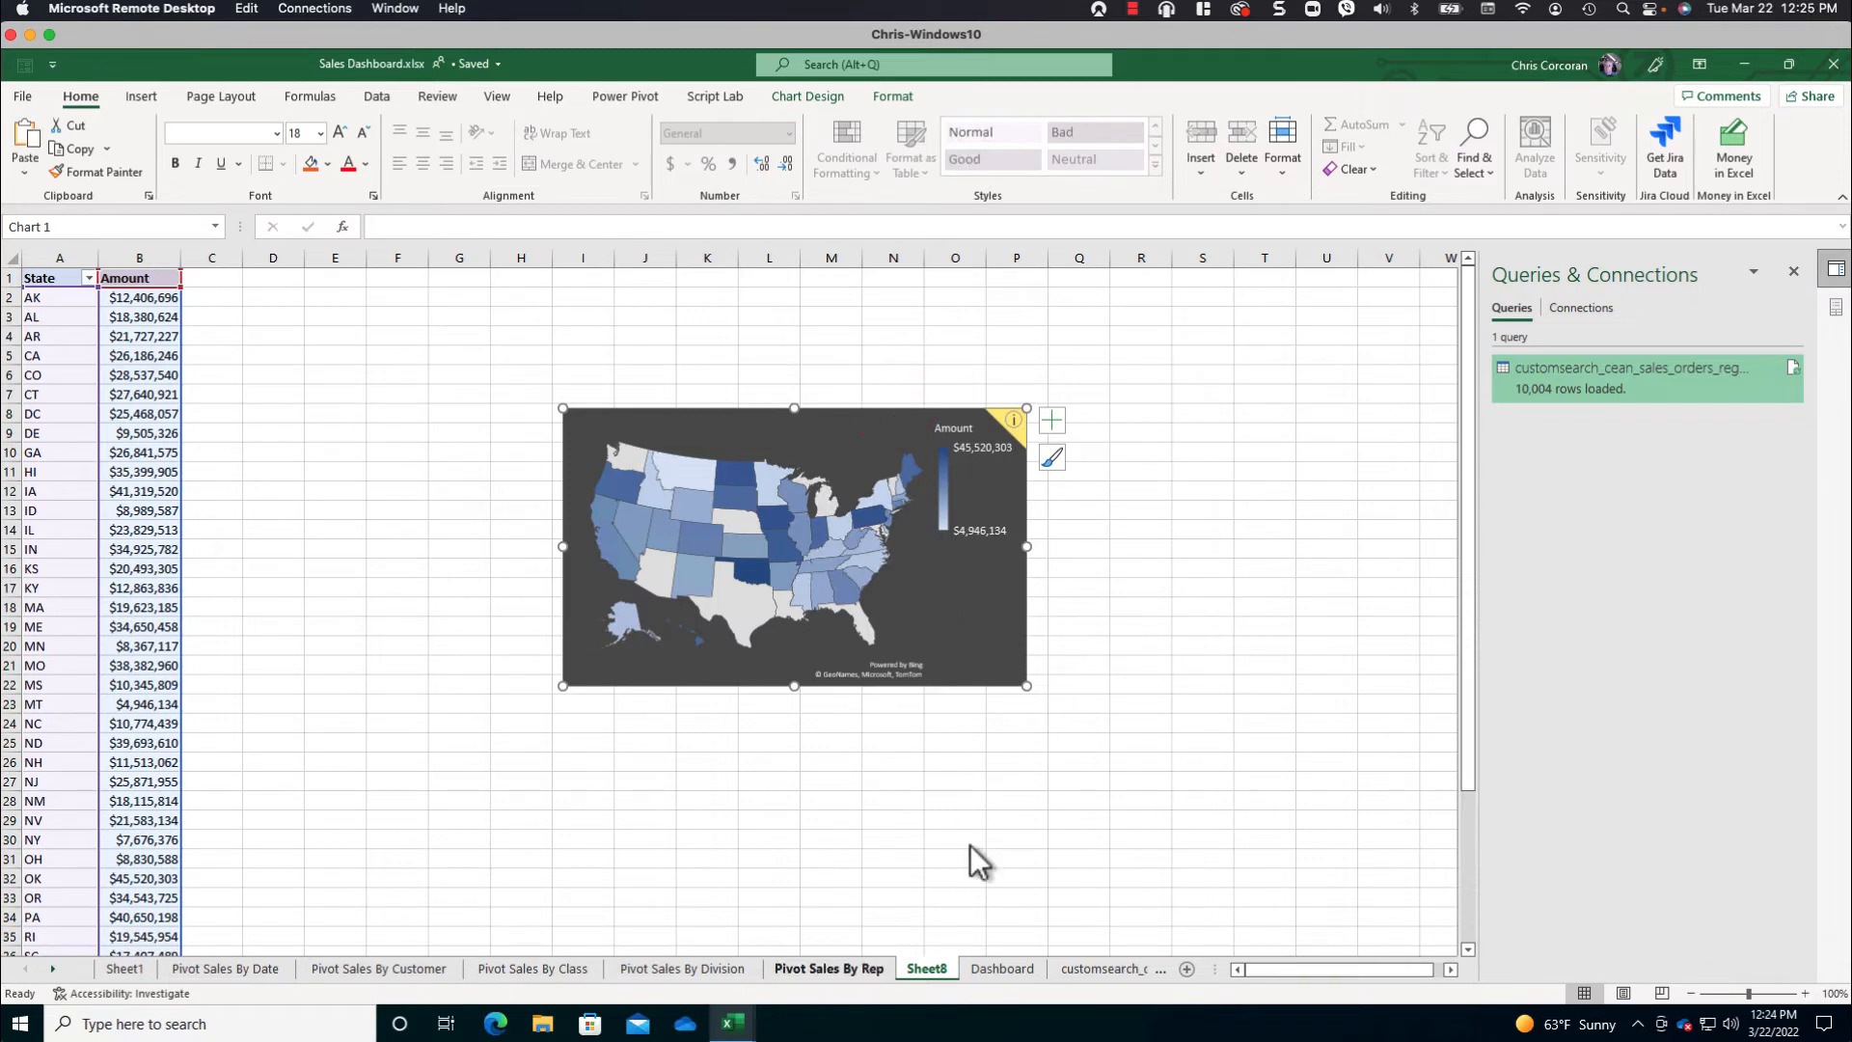
click(993, 969)
scroll(1024, 741, down, 1)
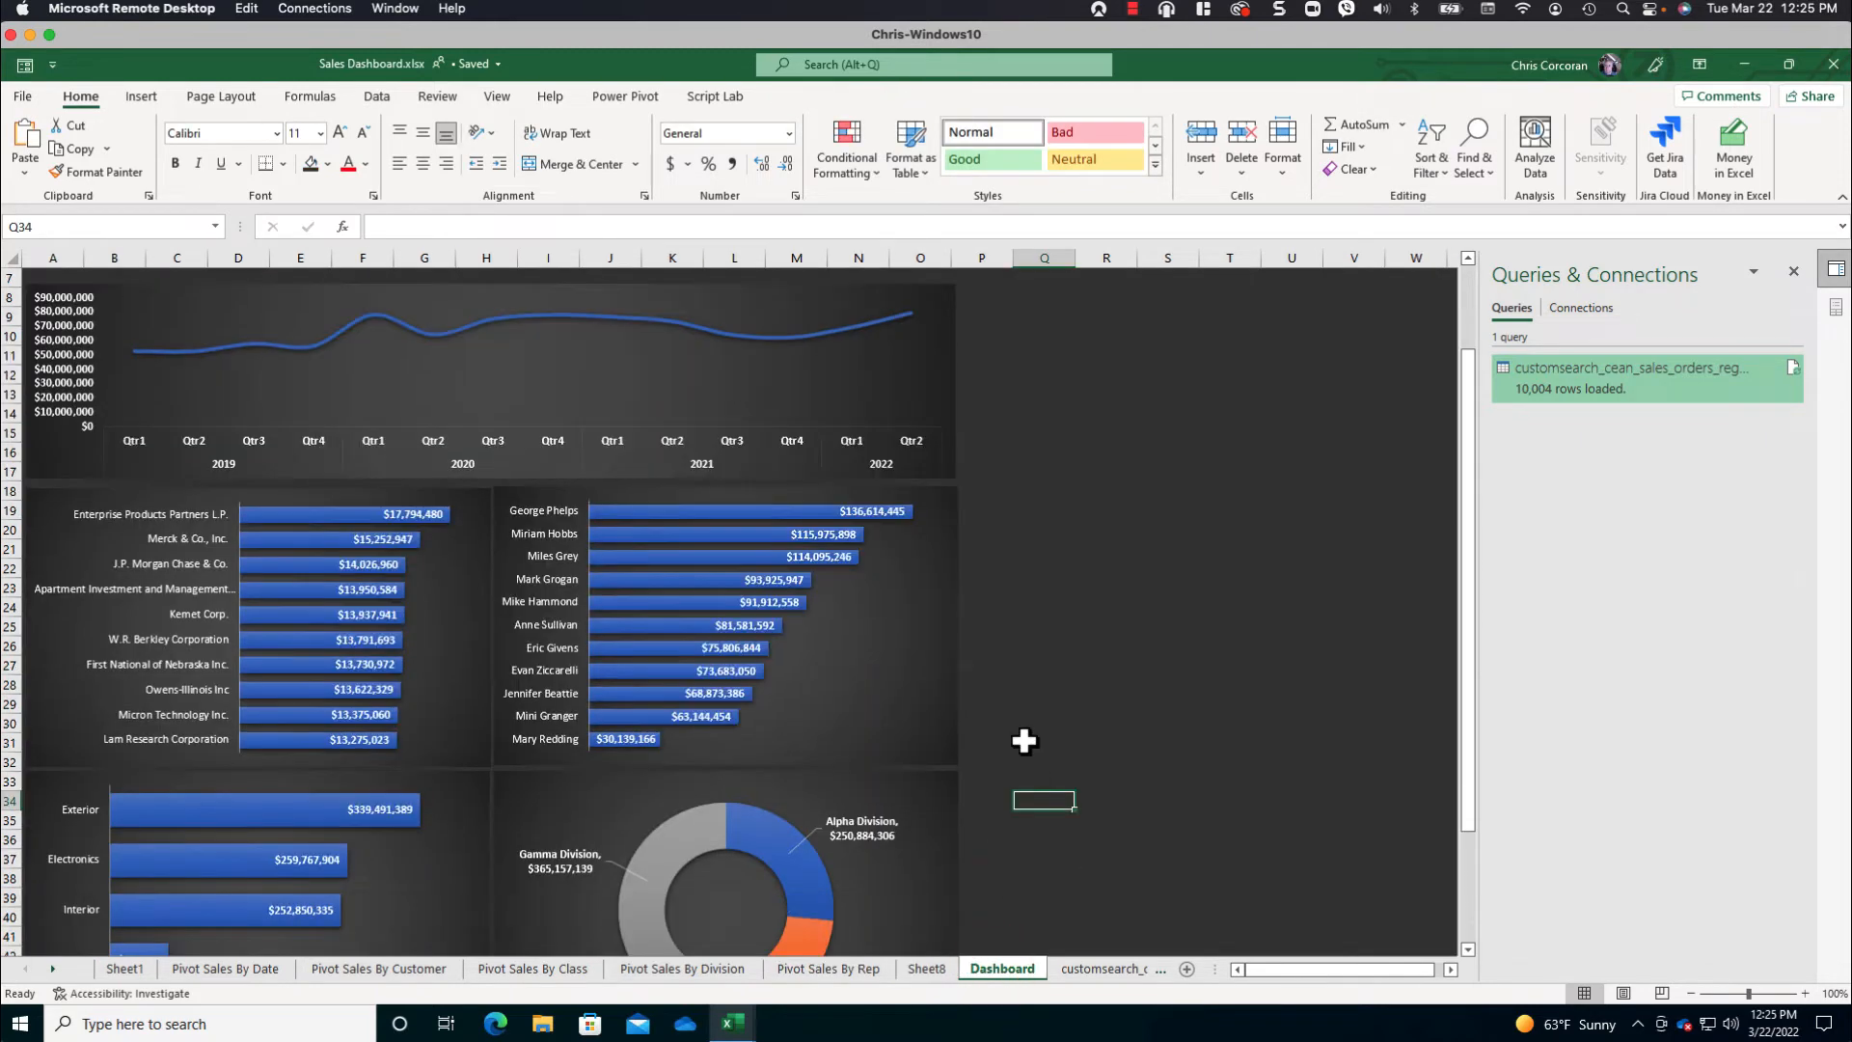
click(1005, 785)
click(990, 667)
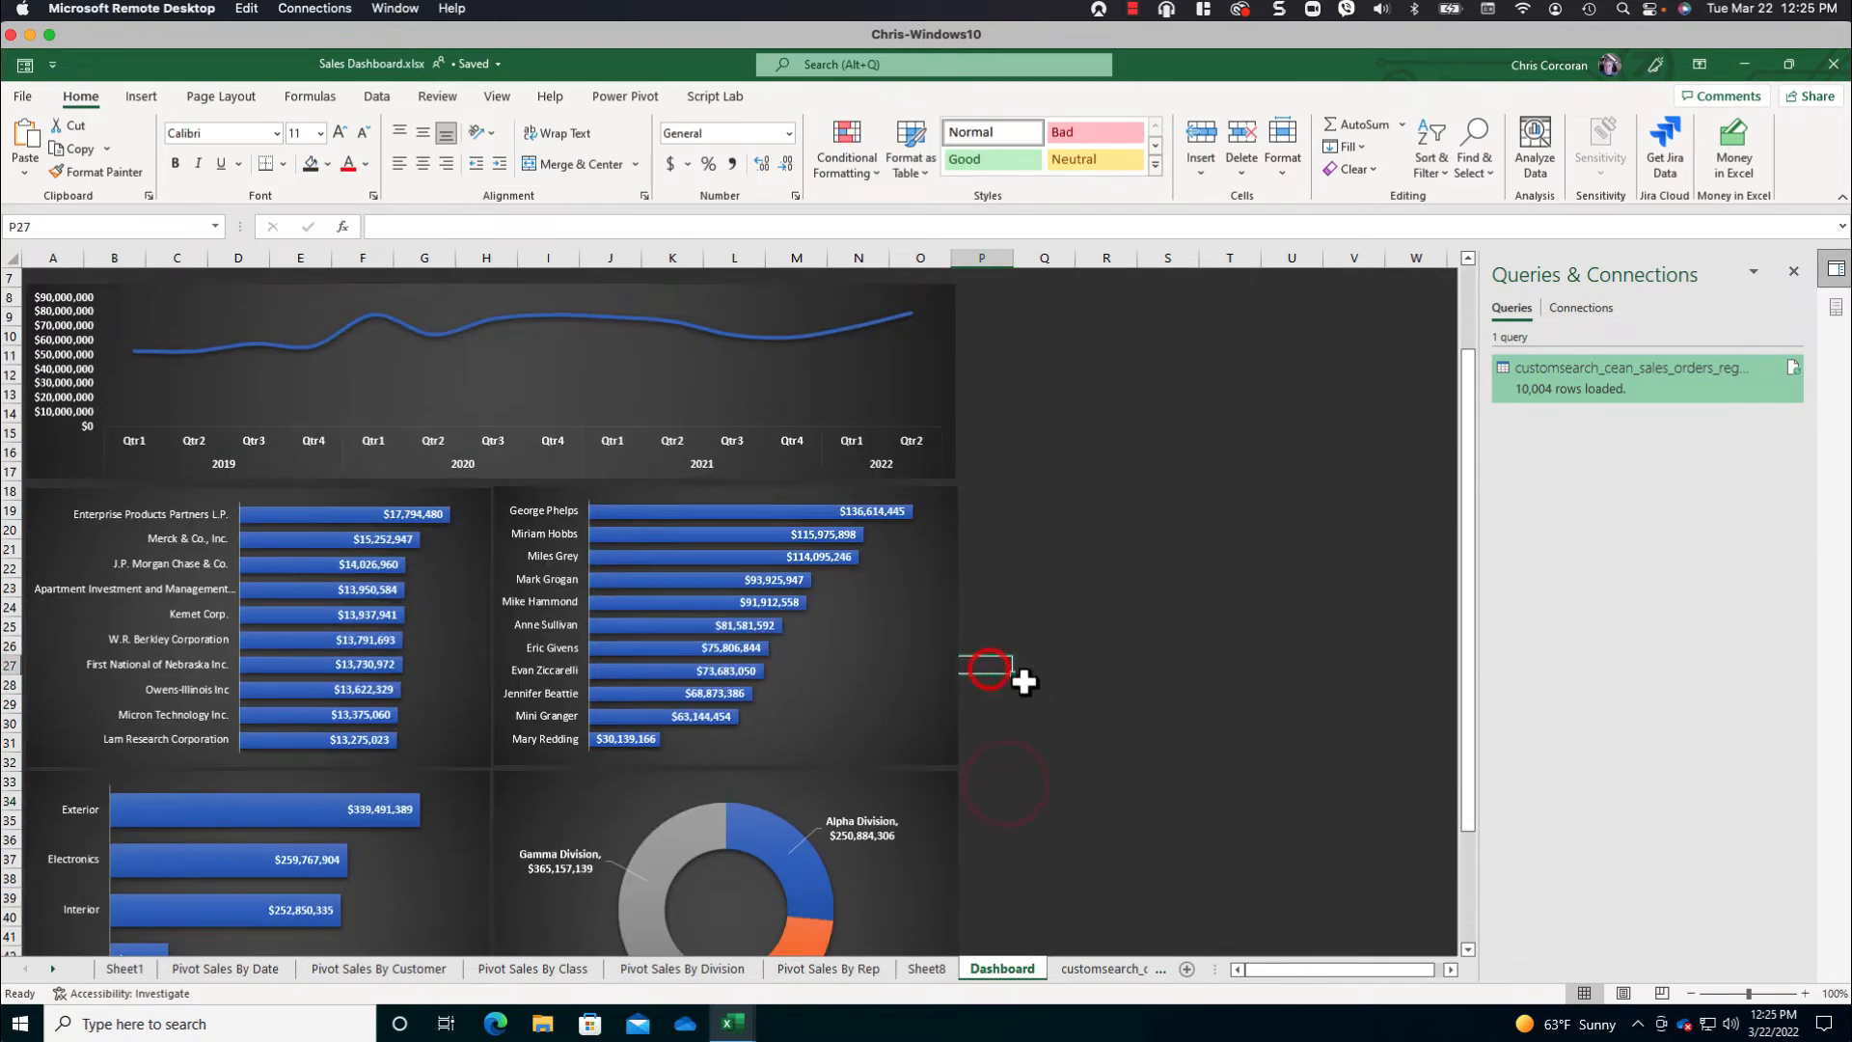
key(ctrl+v)
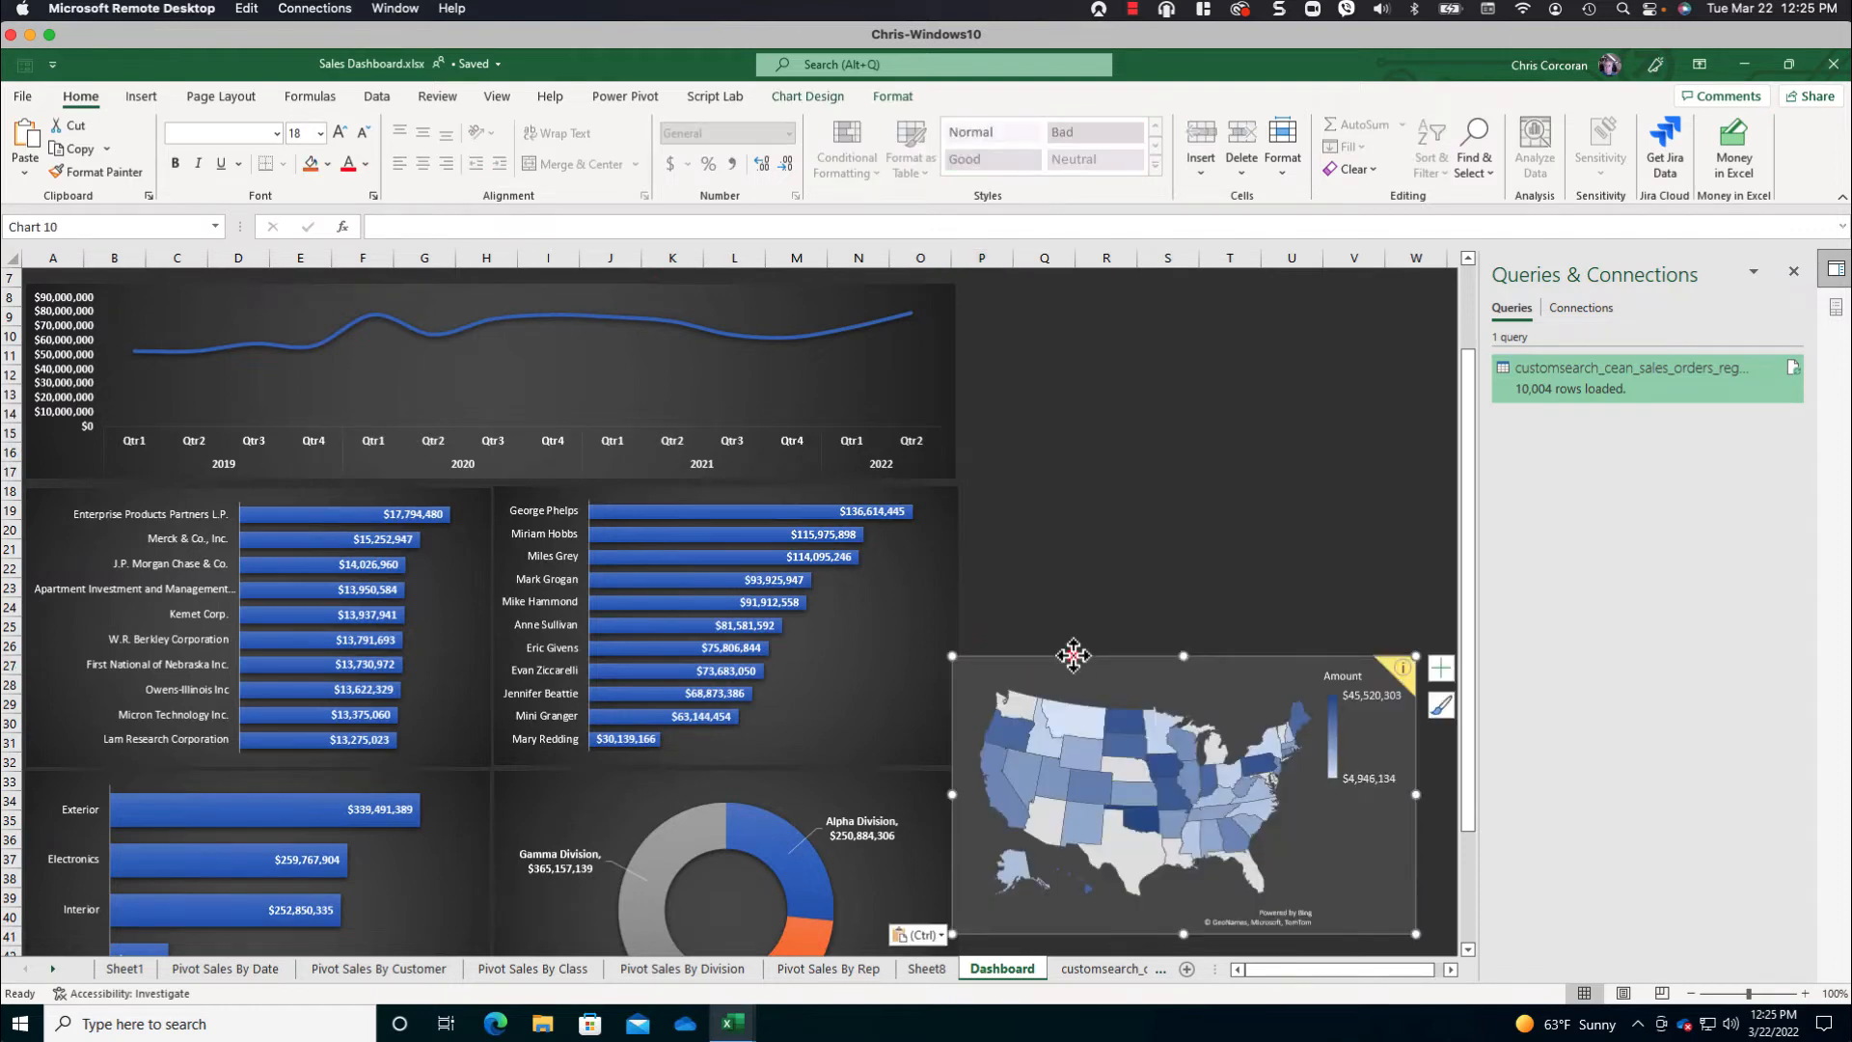
- Dismiss the map's location notice and the Queries & Connections pane, and place the map beside the sales rep and division charts in column P
drag(1073, 656, 1062, 611)
click(1389, 623)
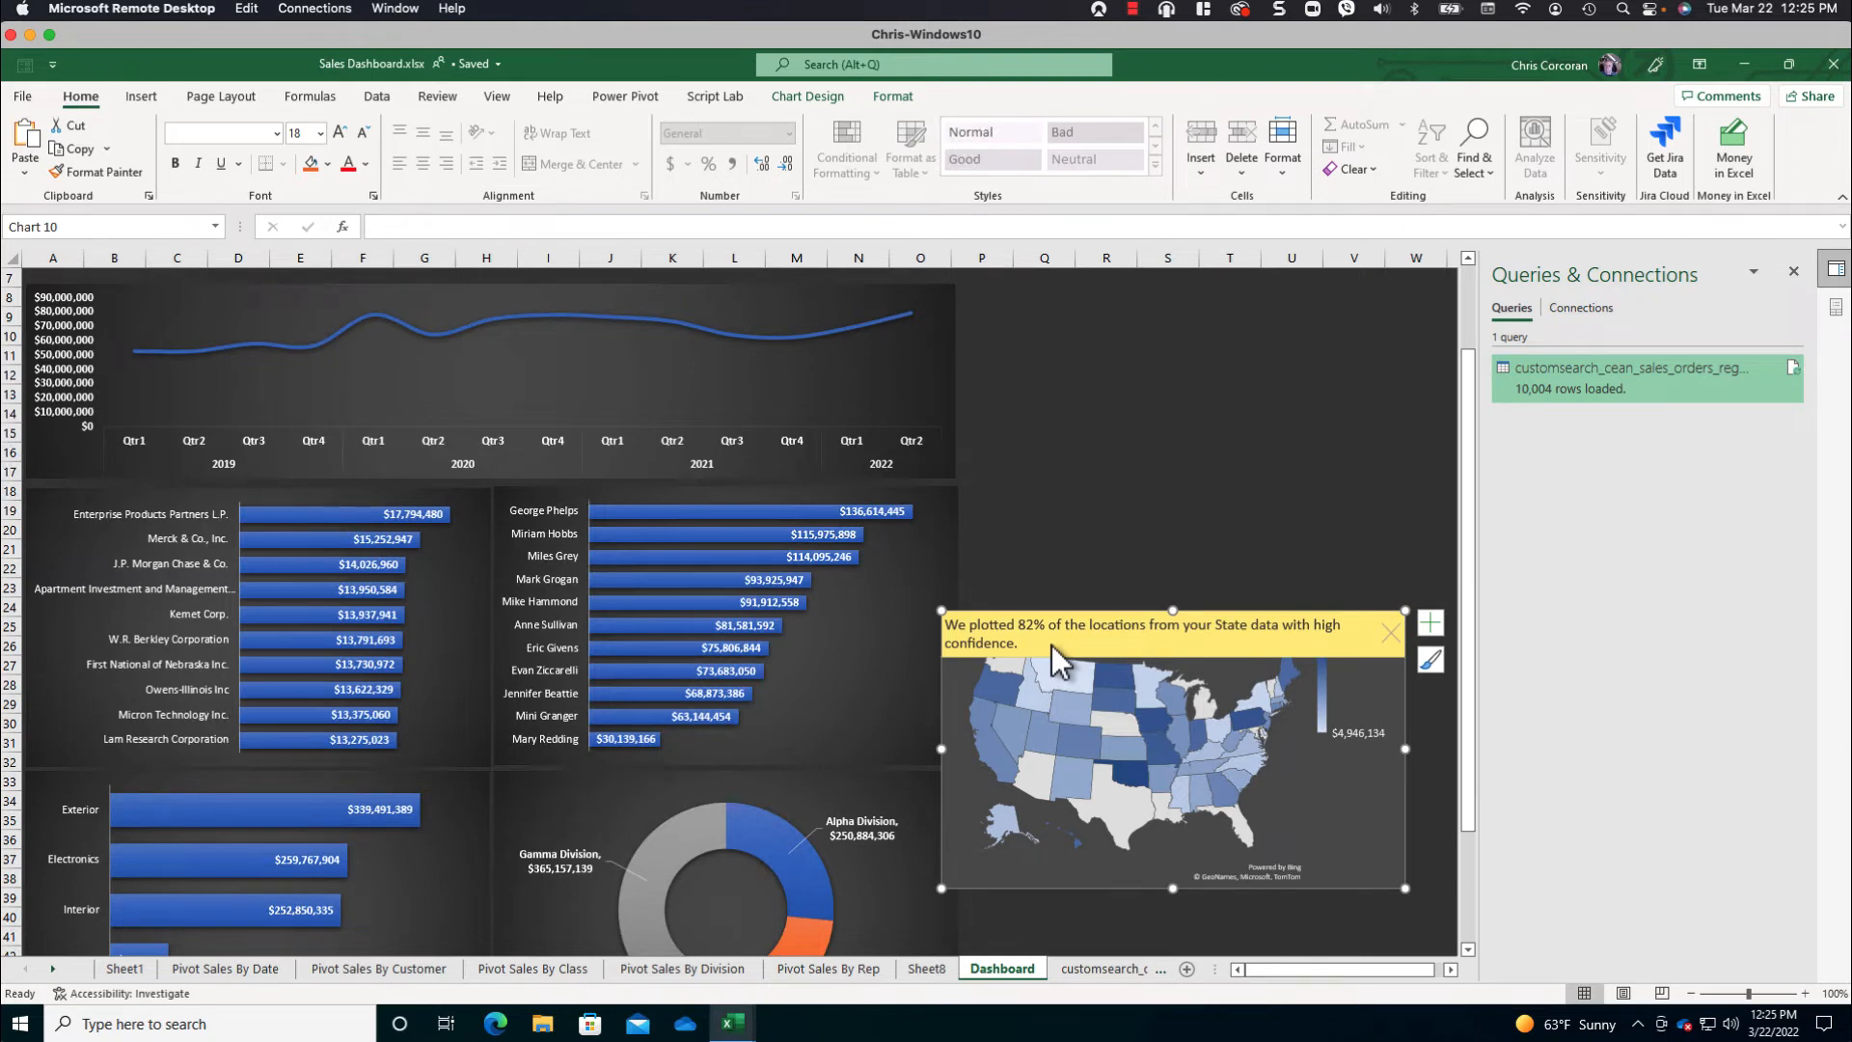
click(1390, 632)
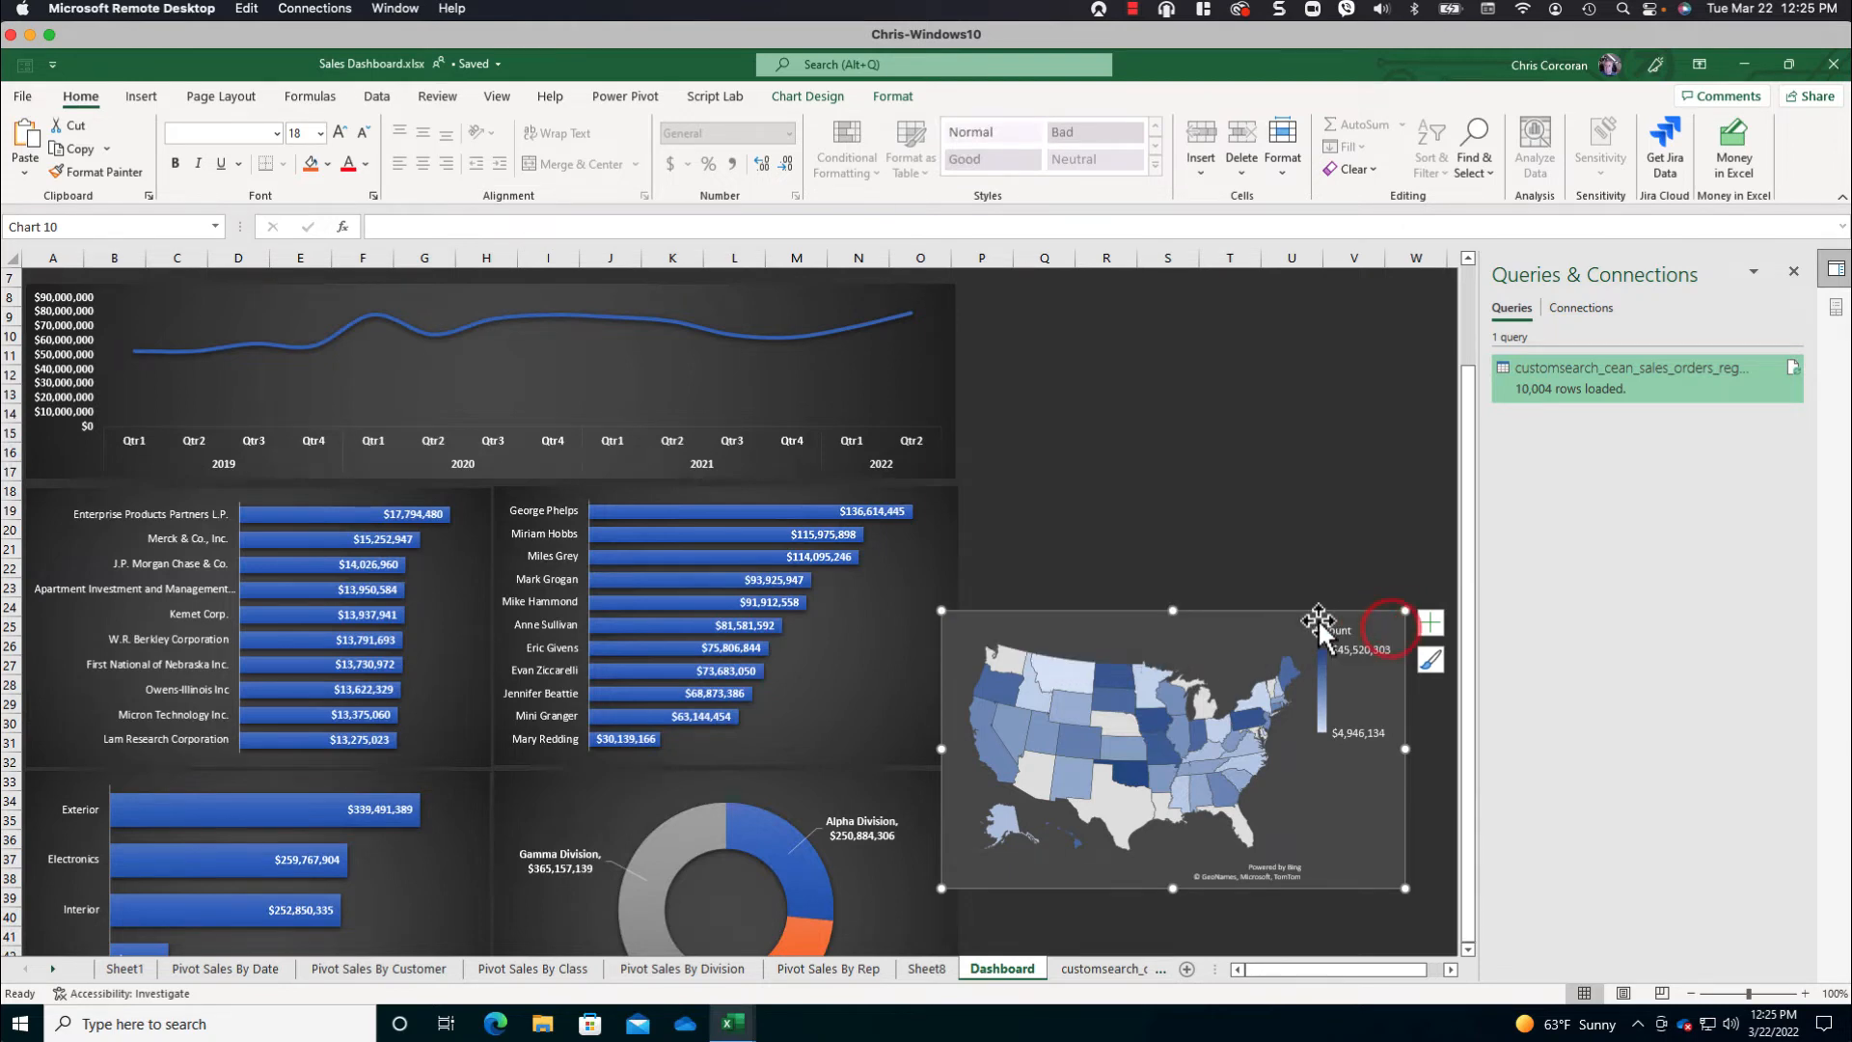
drag(1256, 613, 1289, 627)
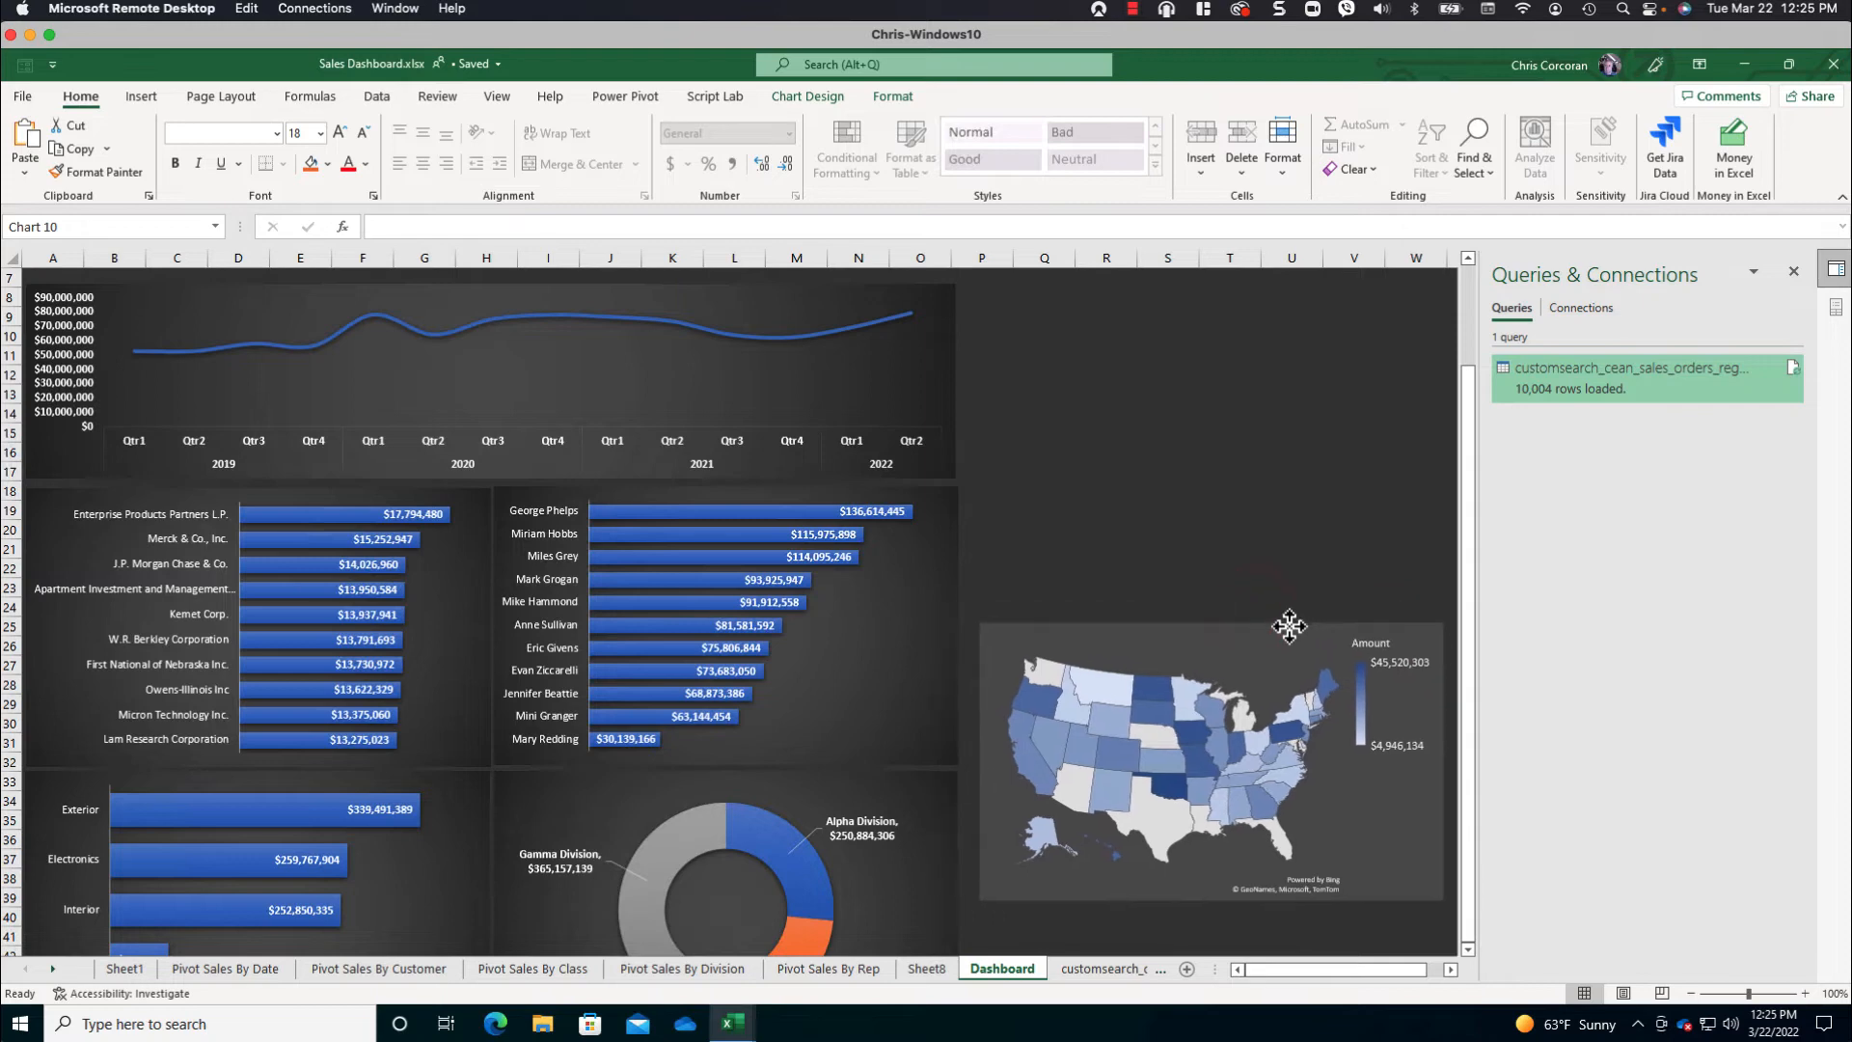
click(1793, 270)
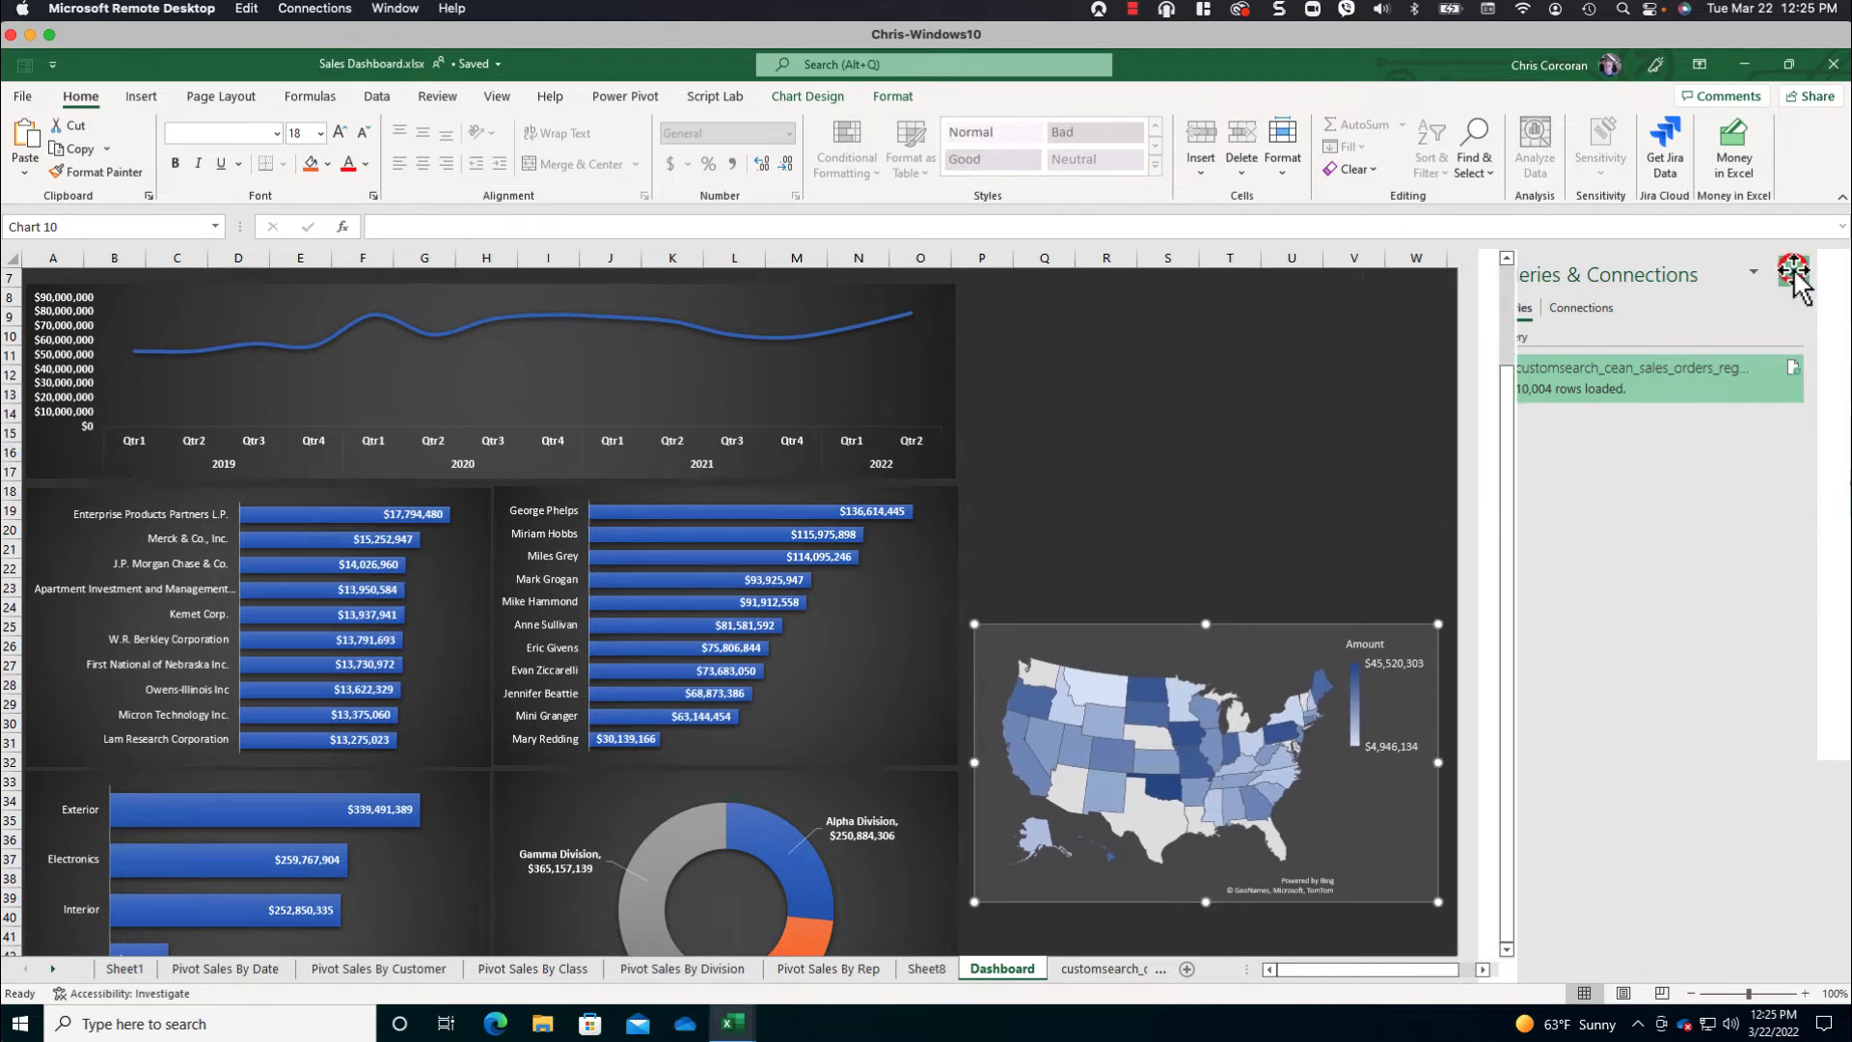
scroll(1793, 270, up, 1)
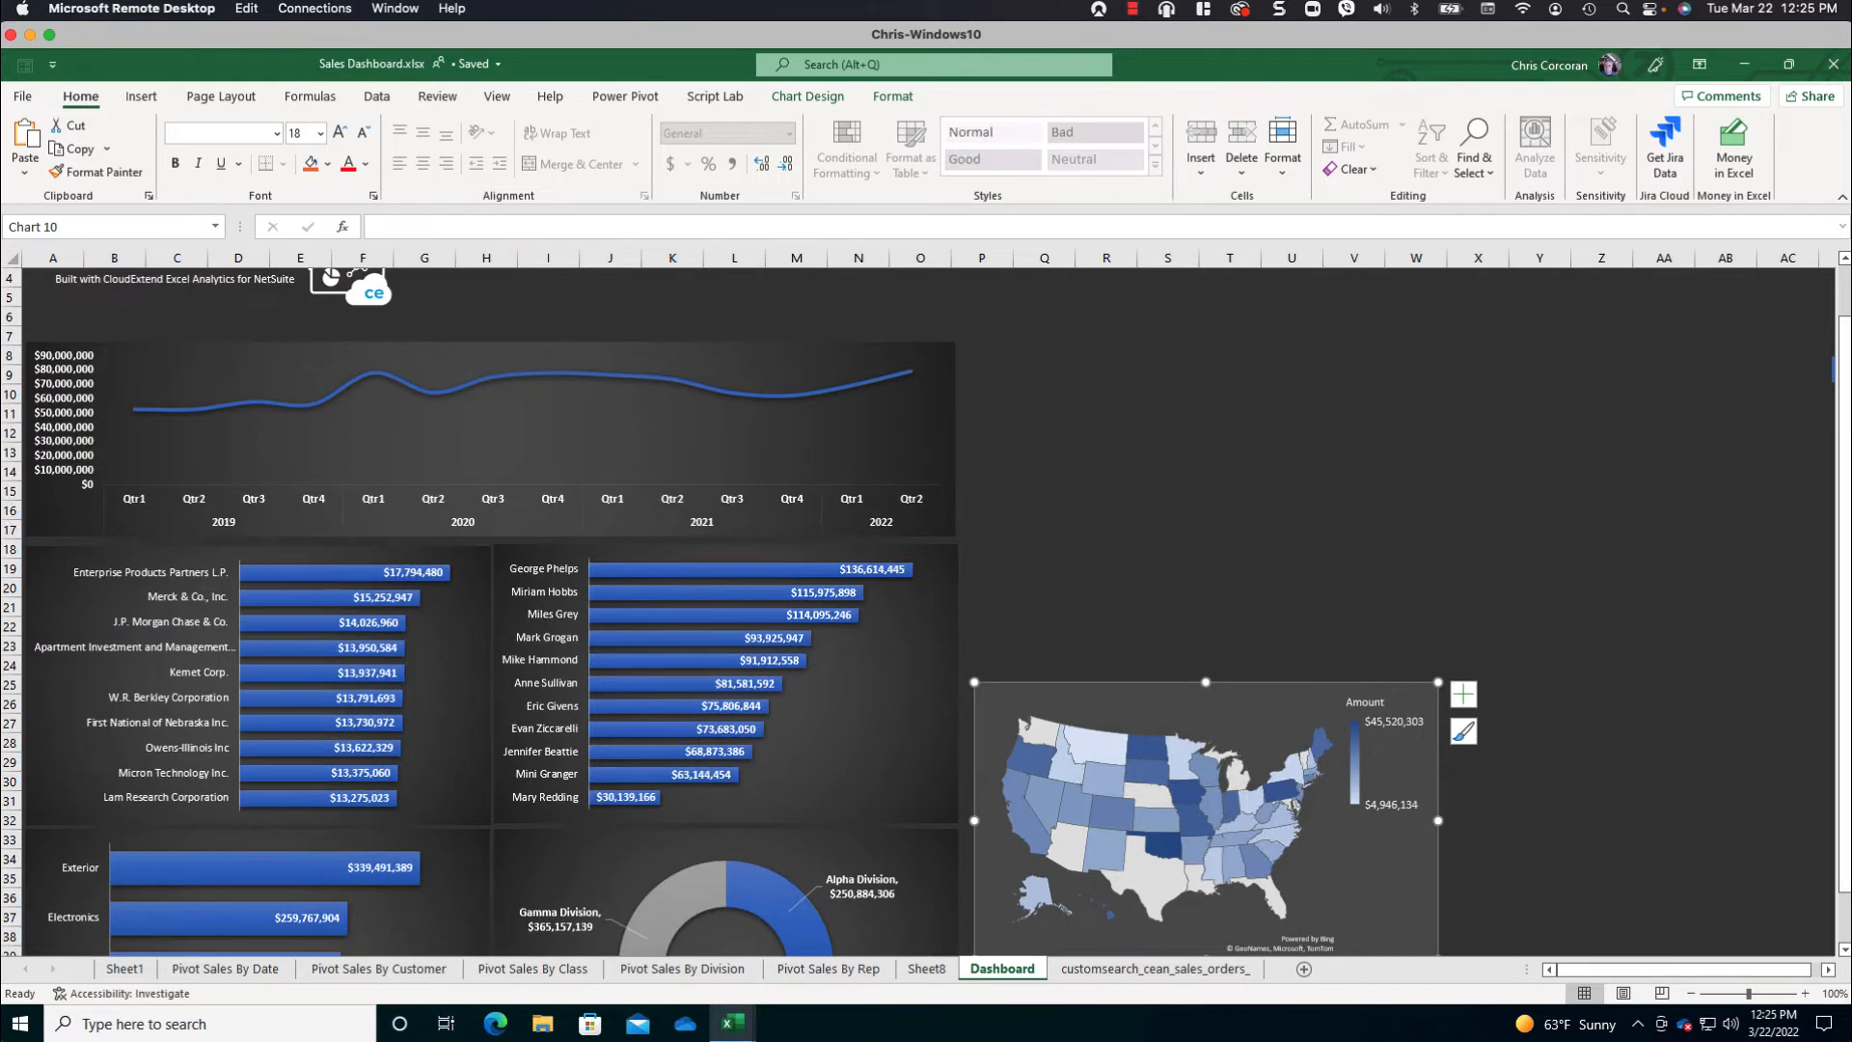
- Delete the stray object past column AC around row 8 of the Dashboard sheet
click(1832, 371)
key(Delete)
scroll(1302, 371, up, 1)
scroll(1302, 371, right, 1)
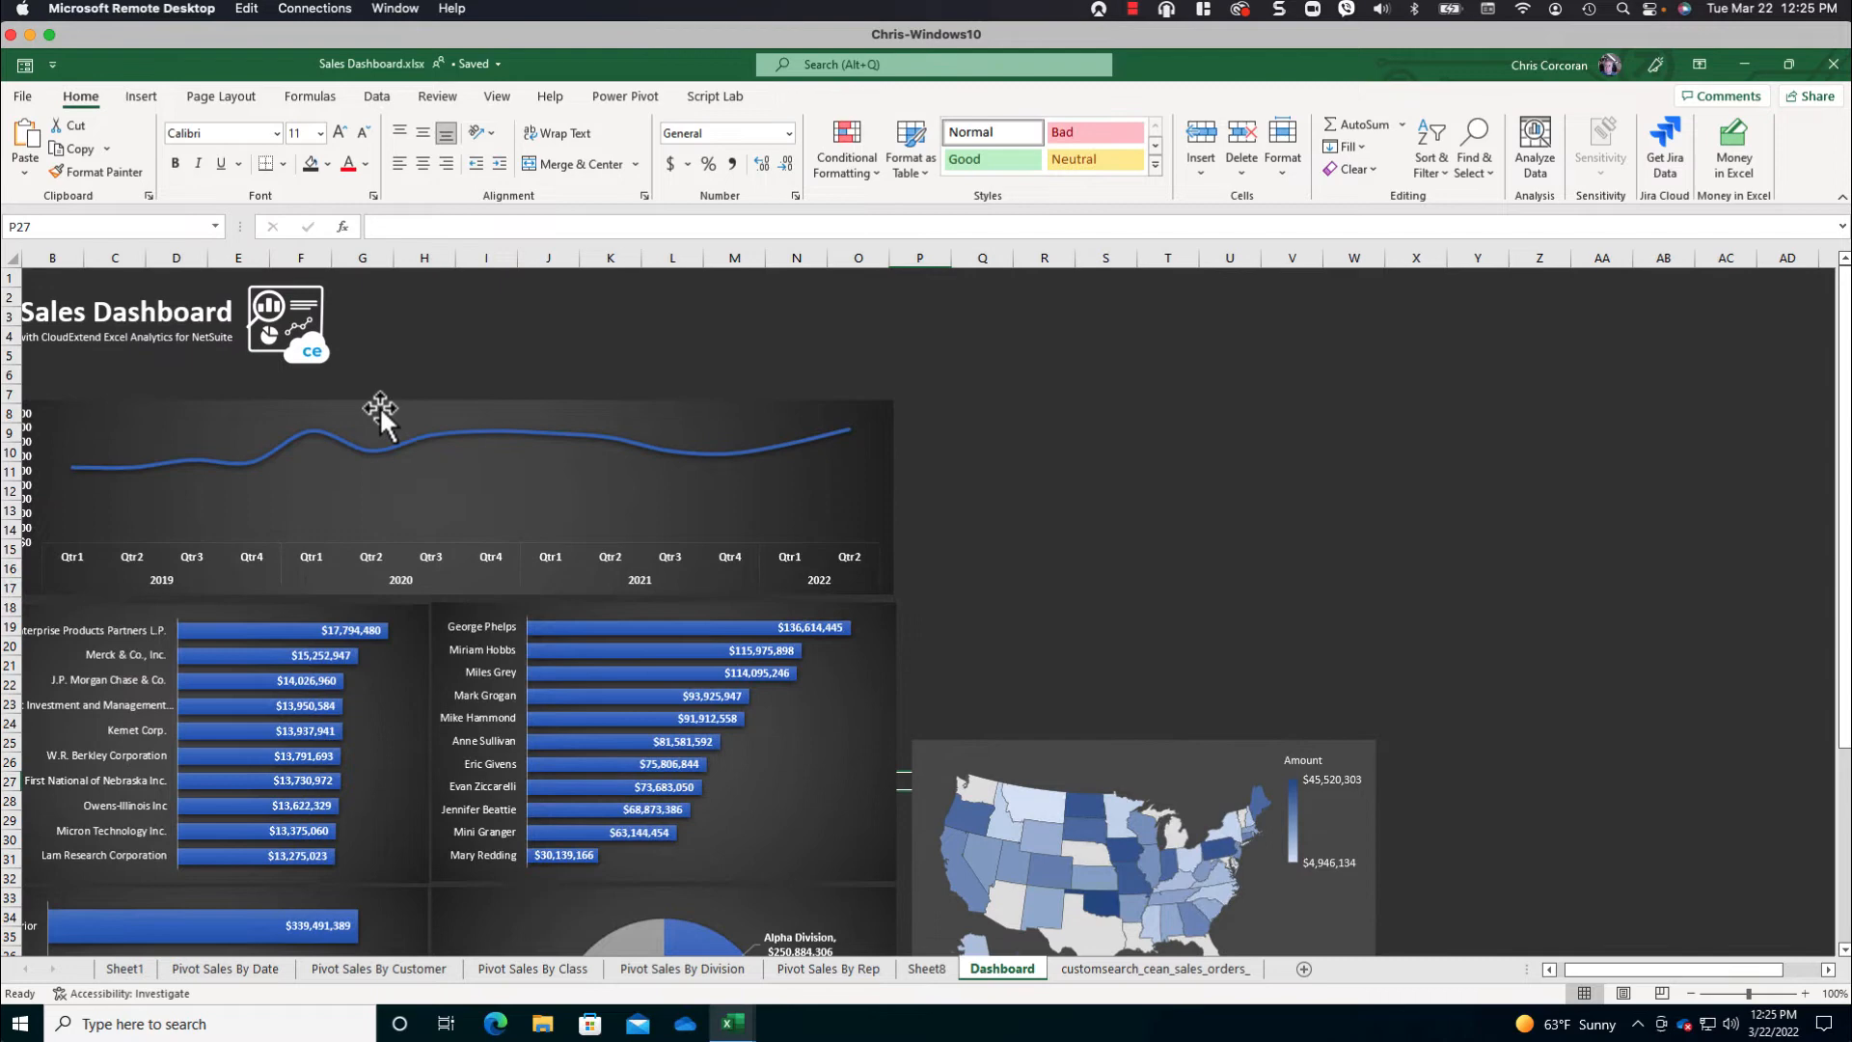
- Insert slicers for Date (Year), Date (Quarter), Class, Subsidiary and Sales Rep from the quarterly sales line chart
click(257, 414)
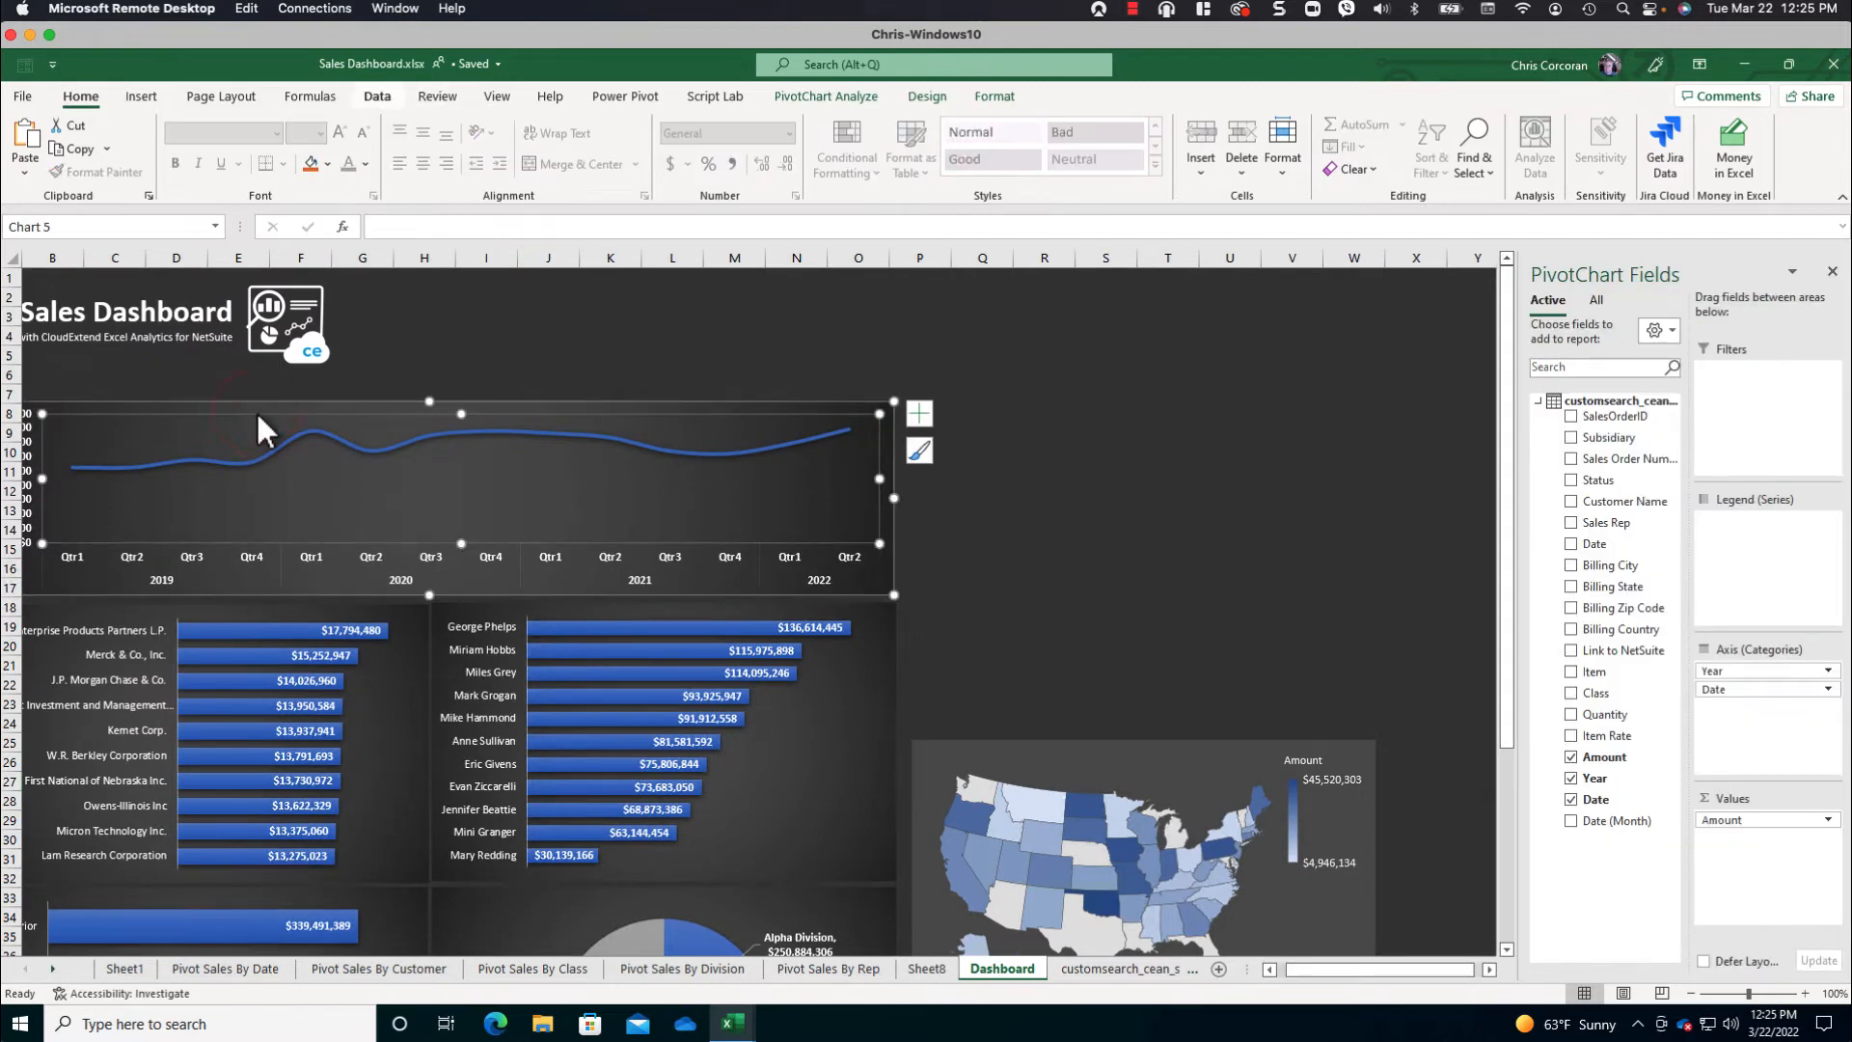
click(143, 95)
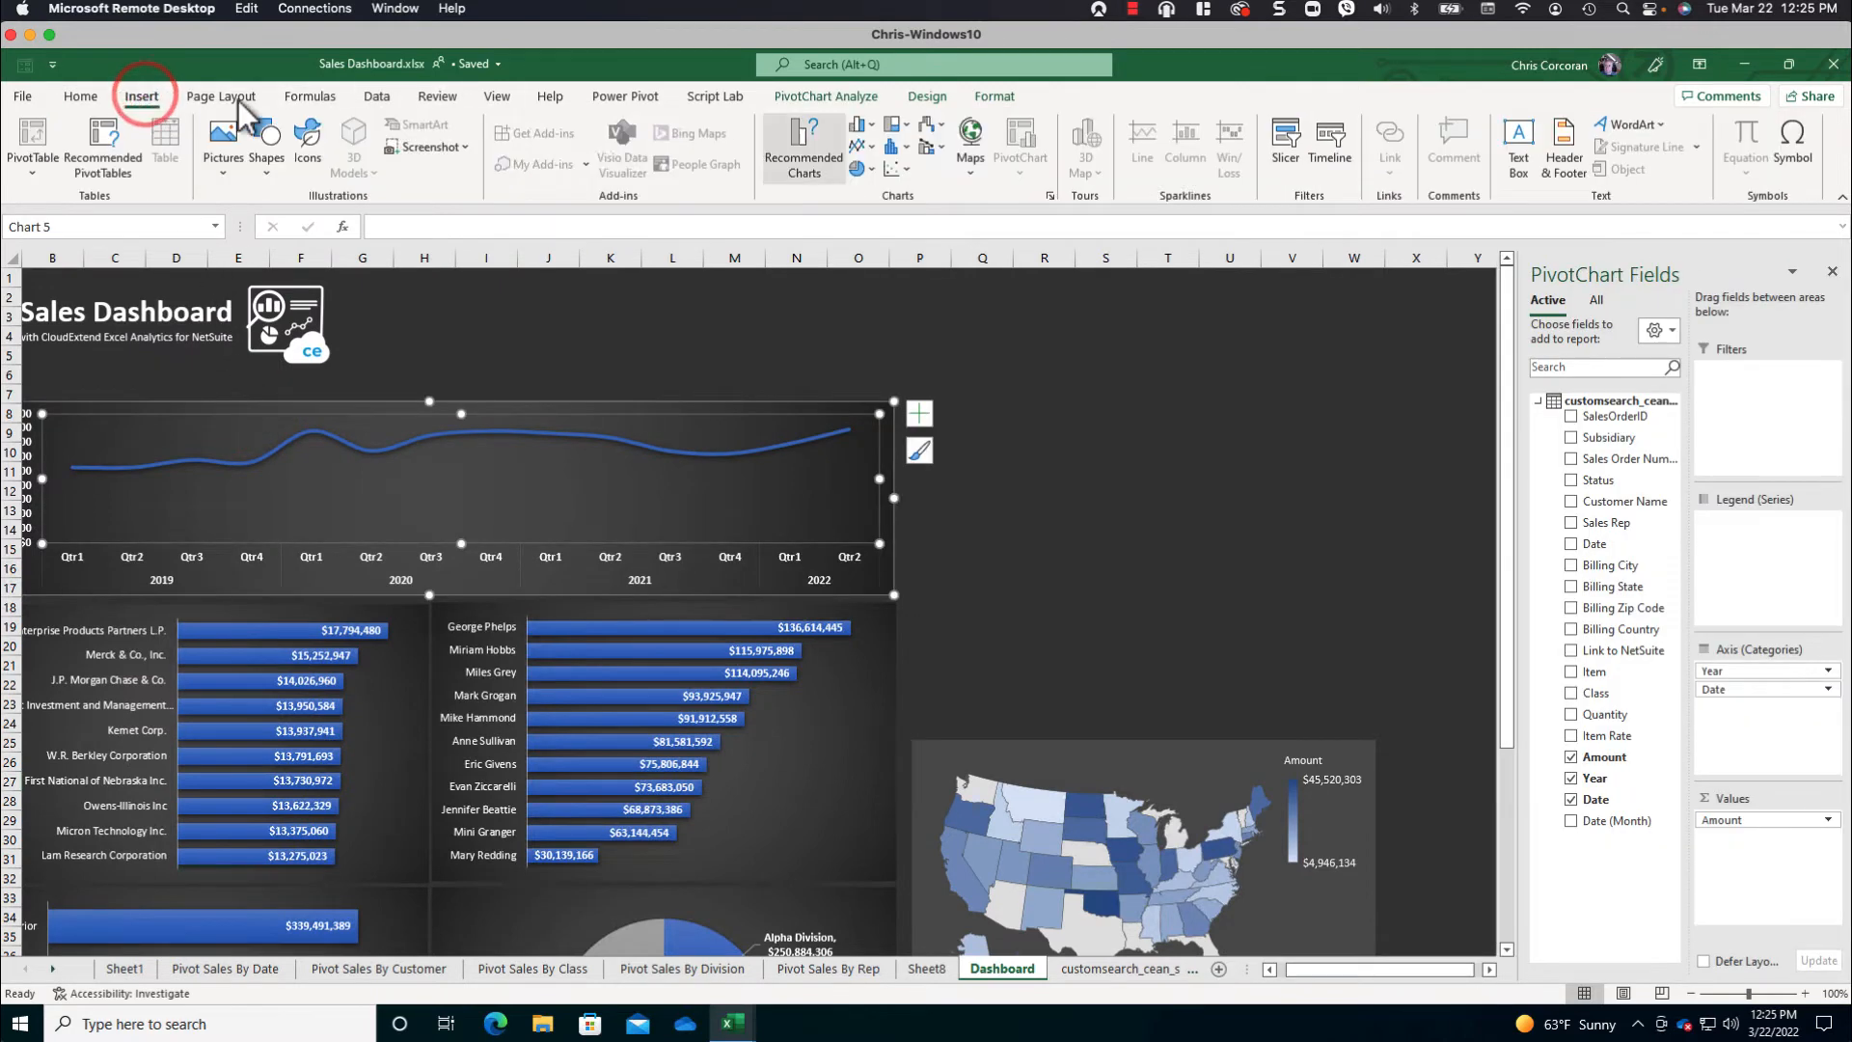
click(1290, 144)
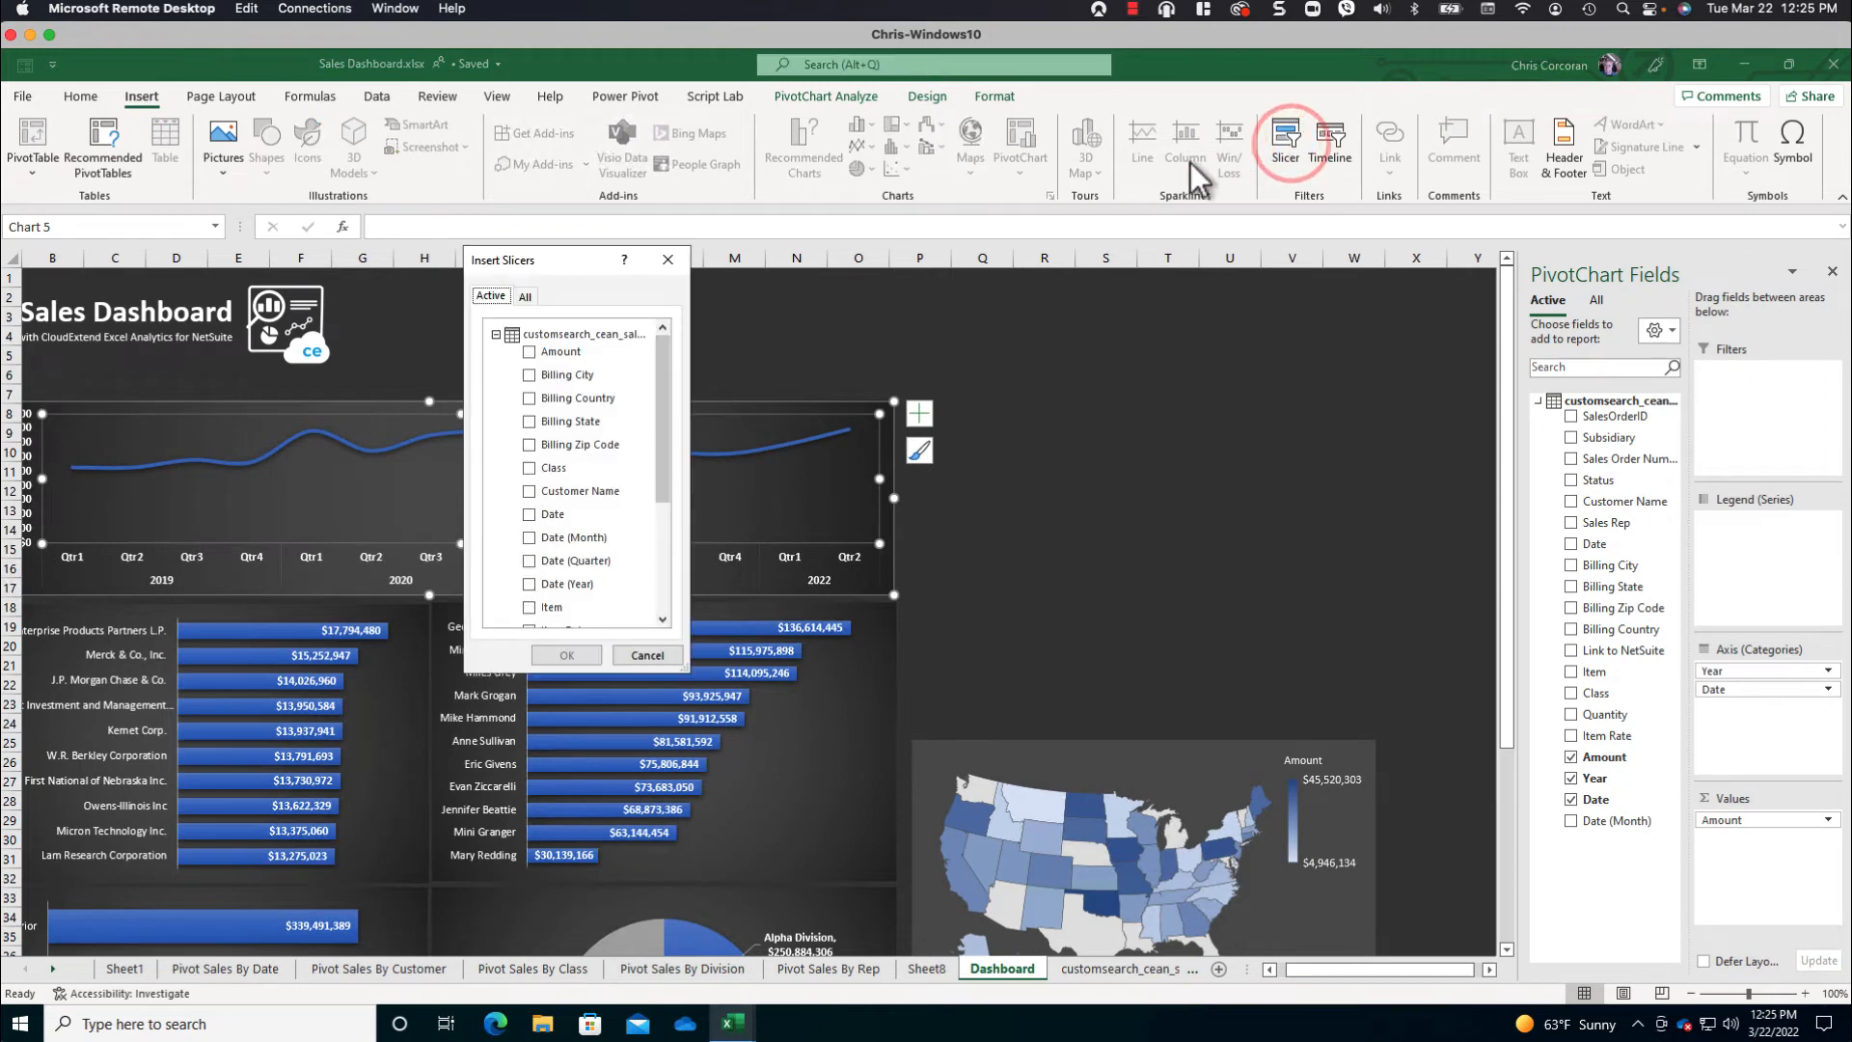
drag(570, 261, 1242, 315)
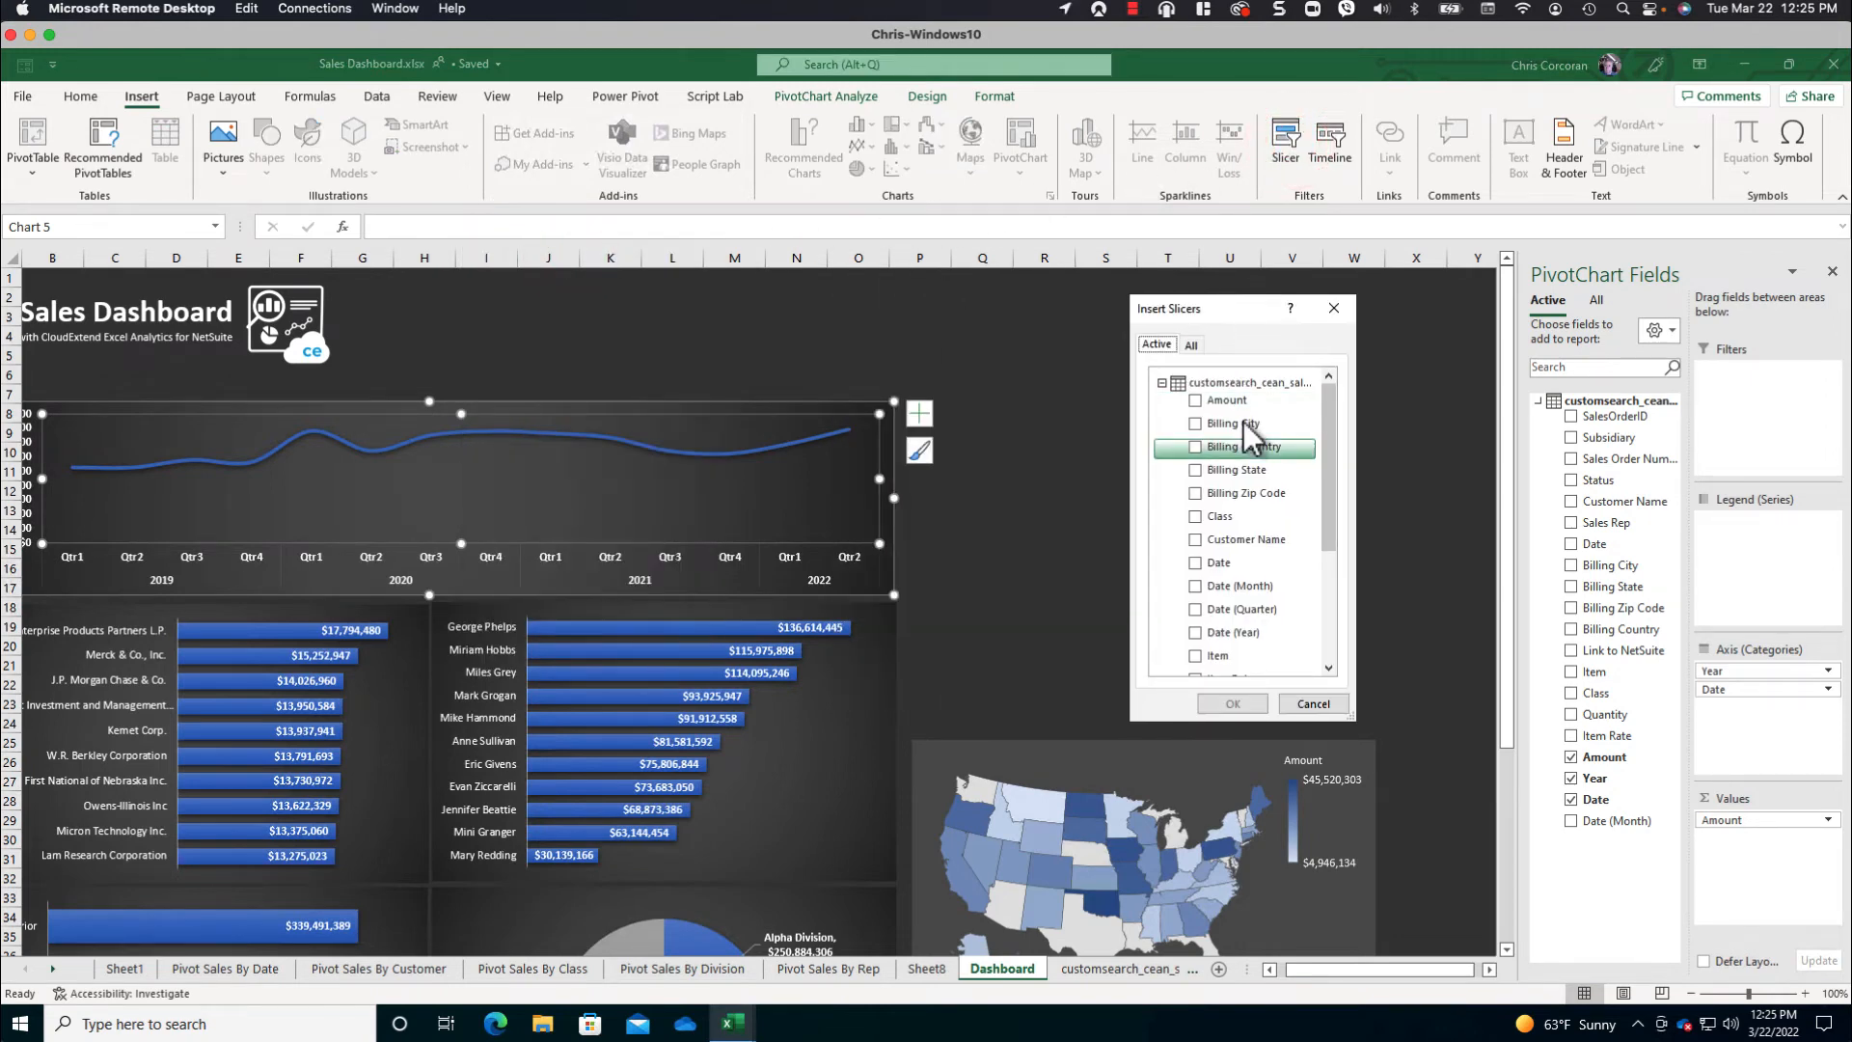
click(1193, 632)
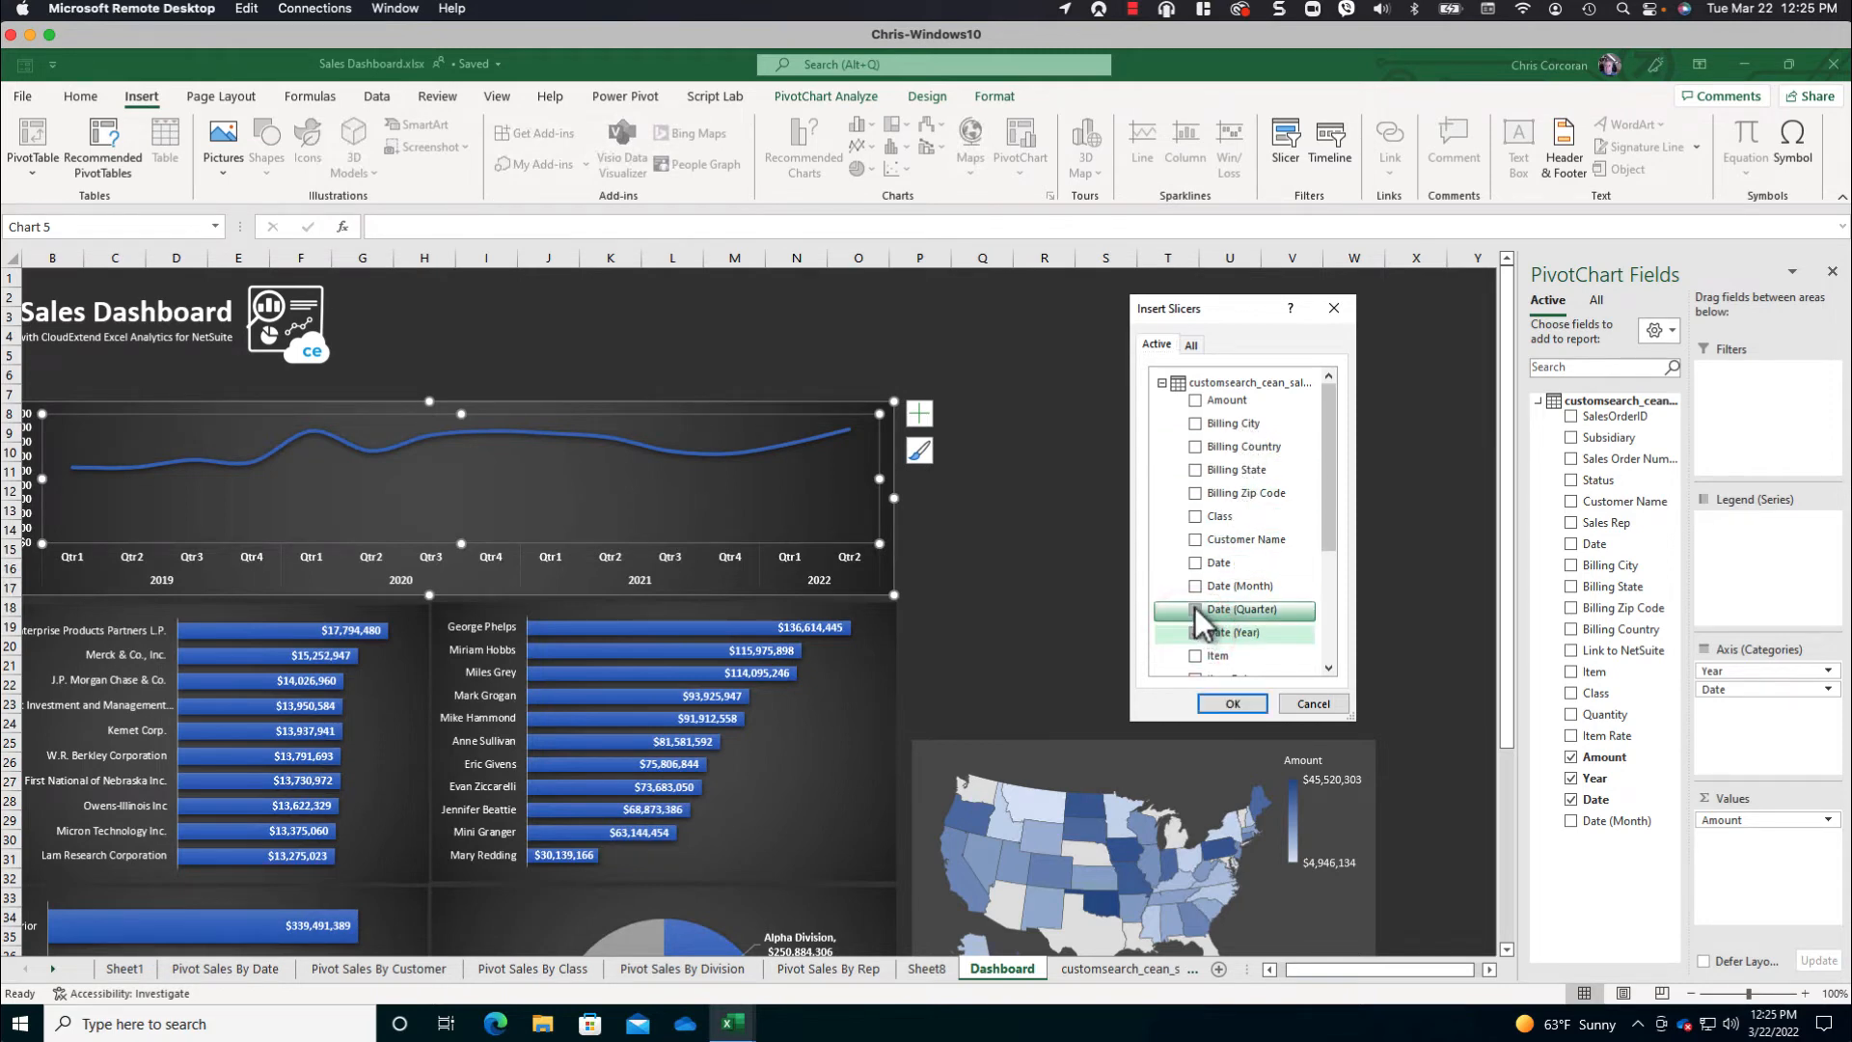
click(1194, 607)
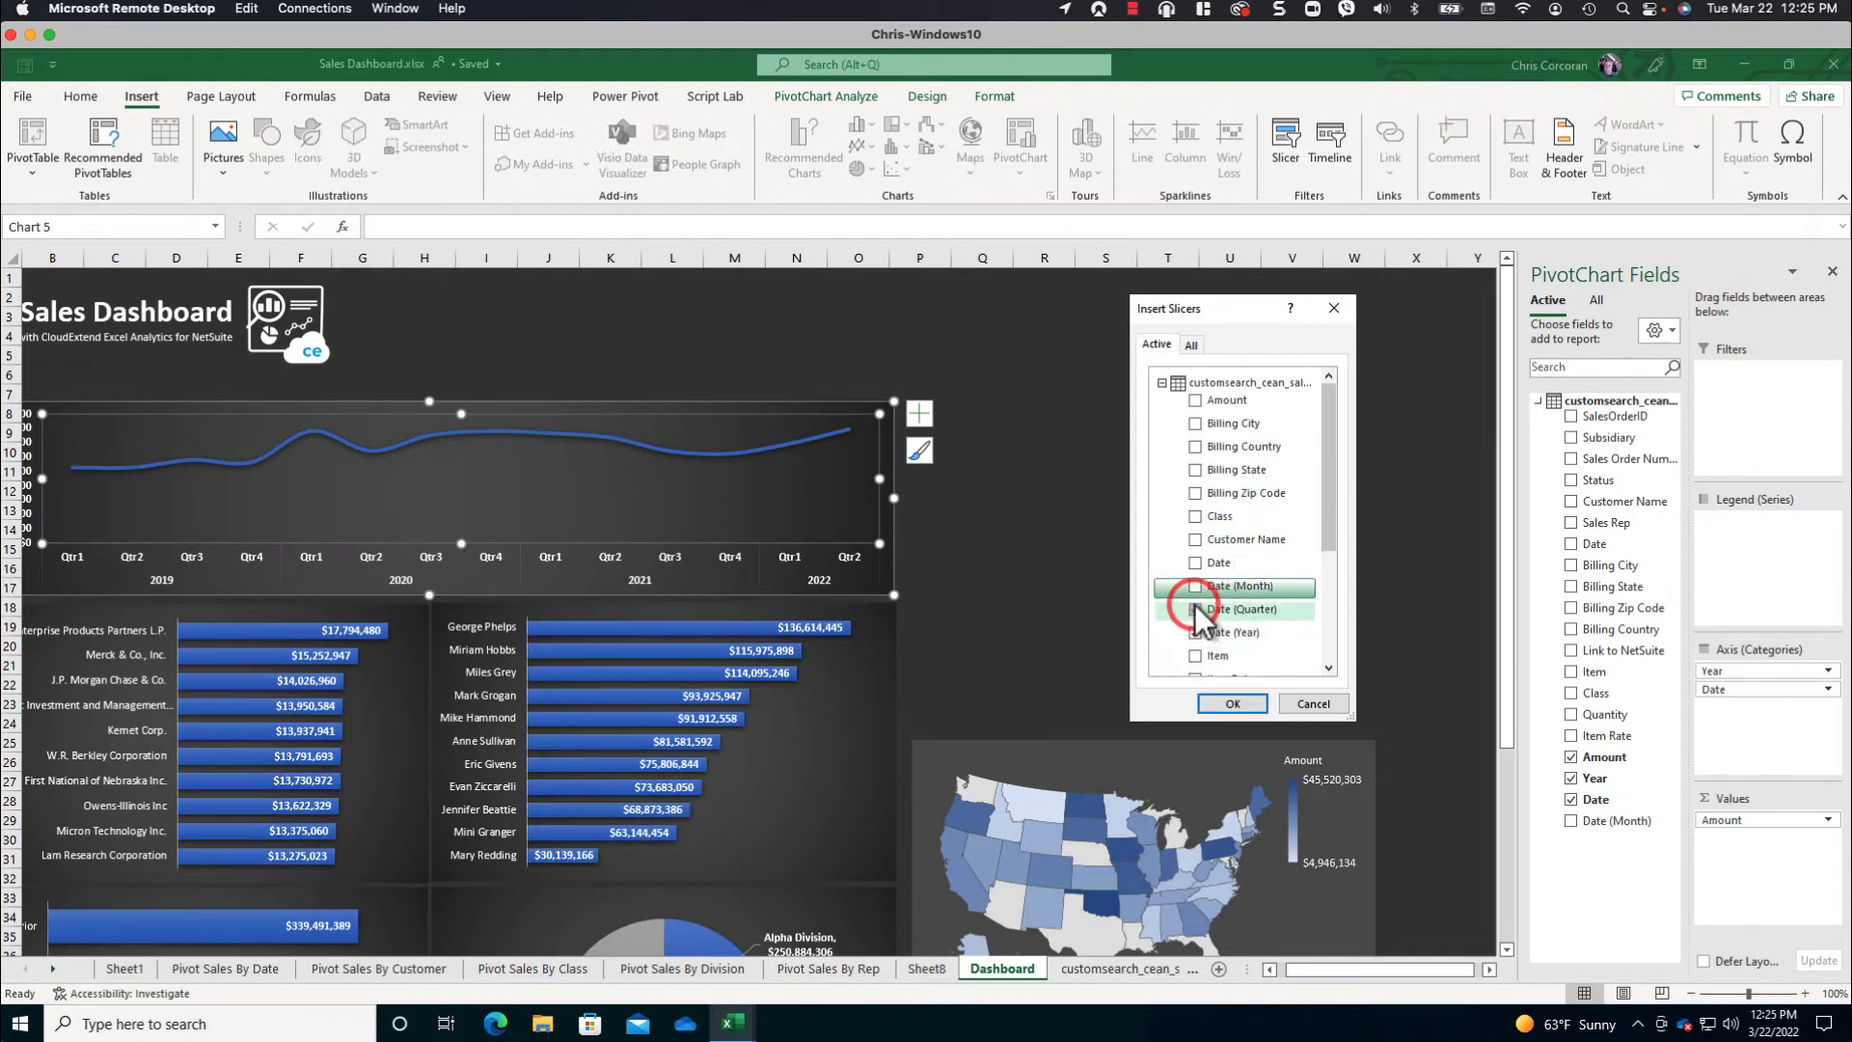
click(1193, 516)
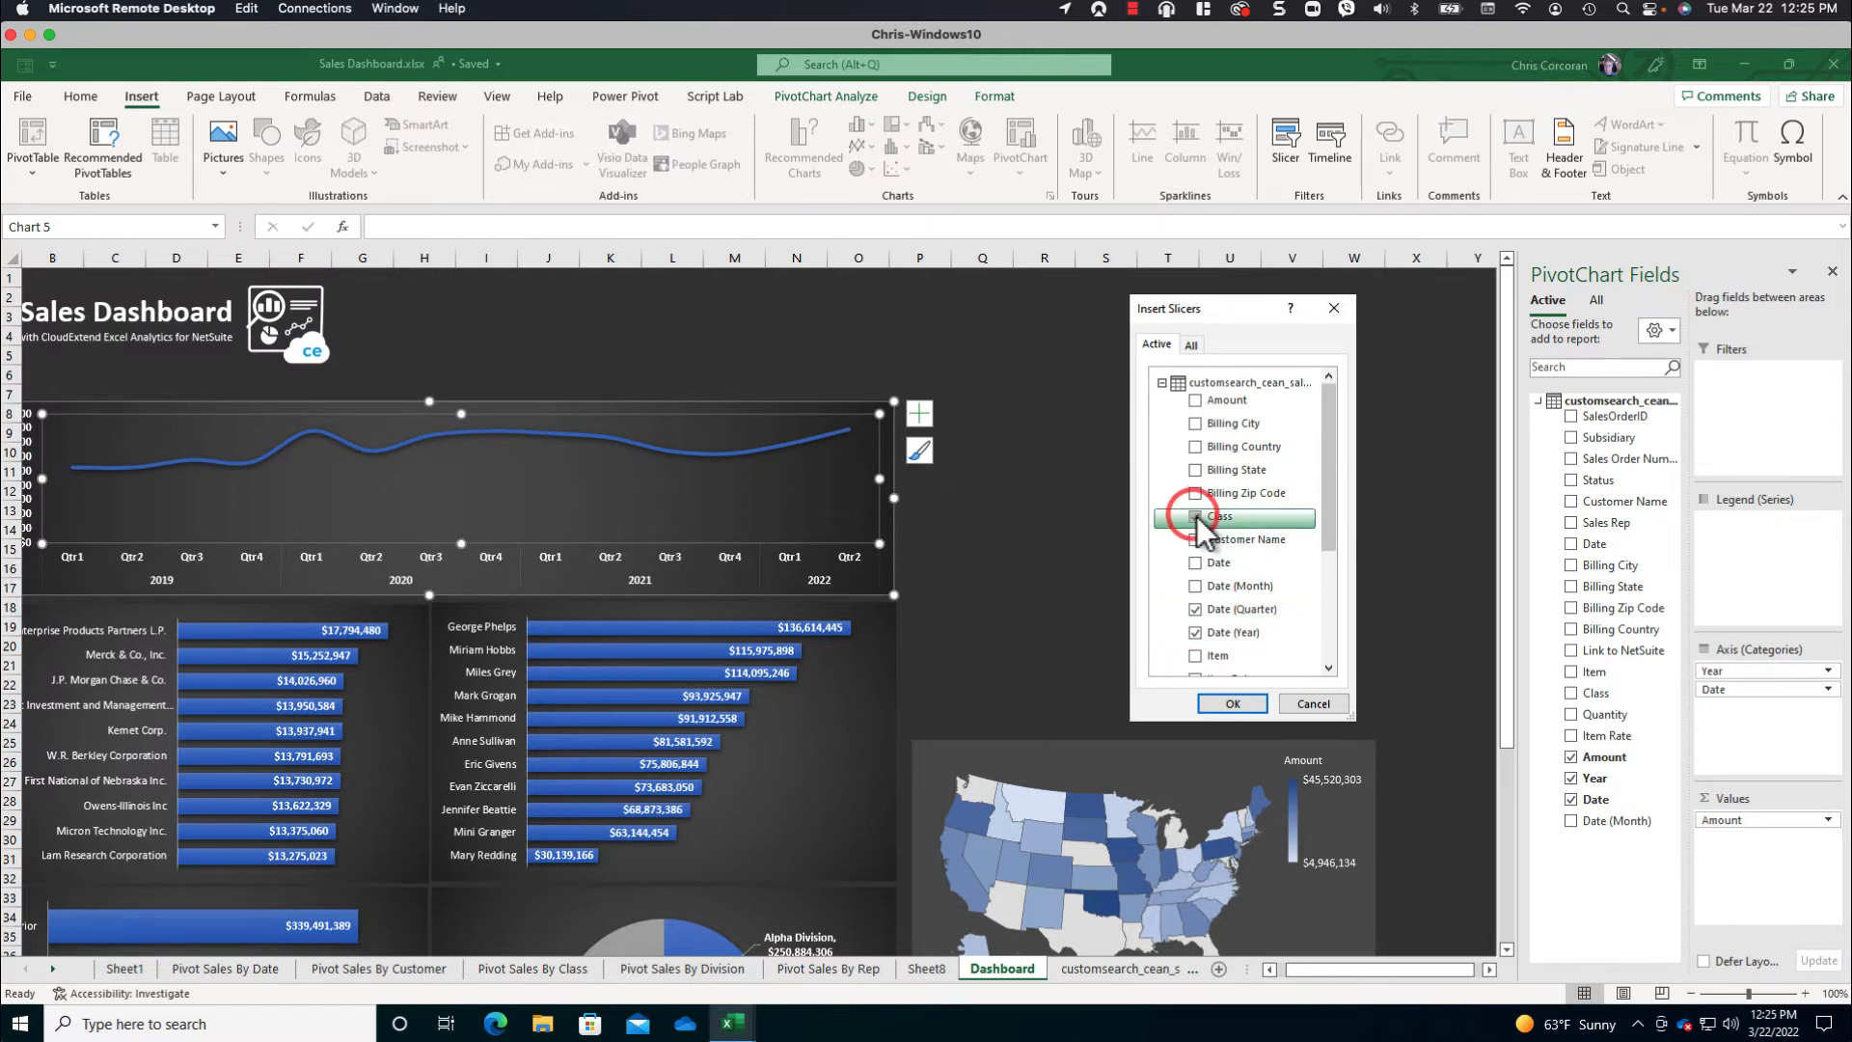
drag(1328, 518, 1326, 656)
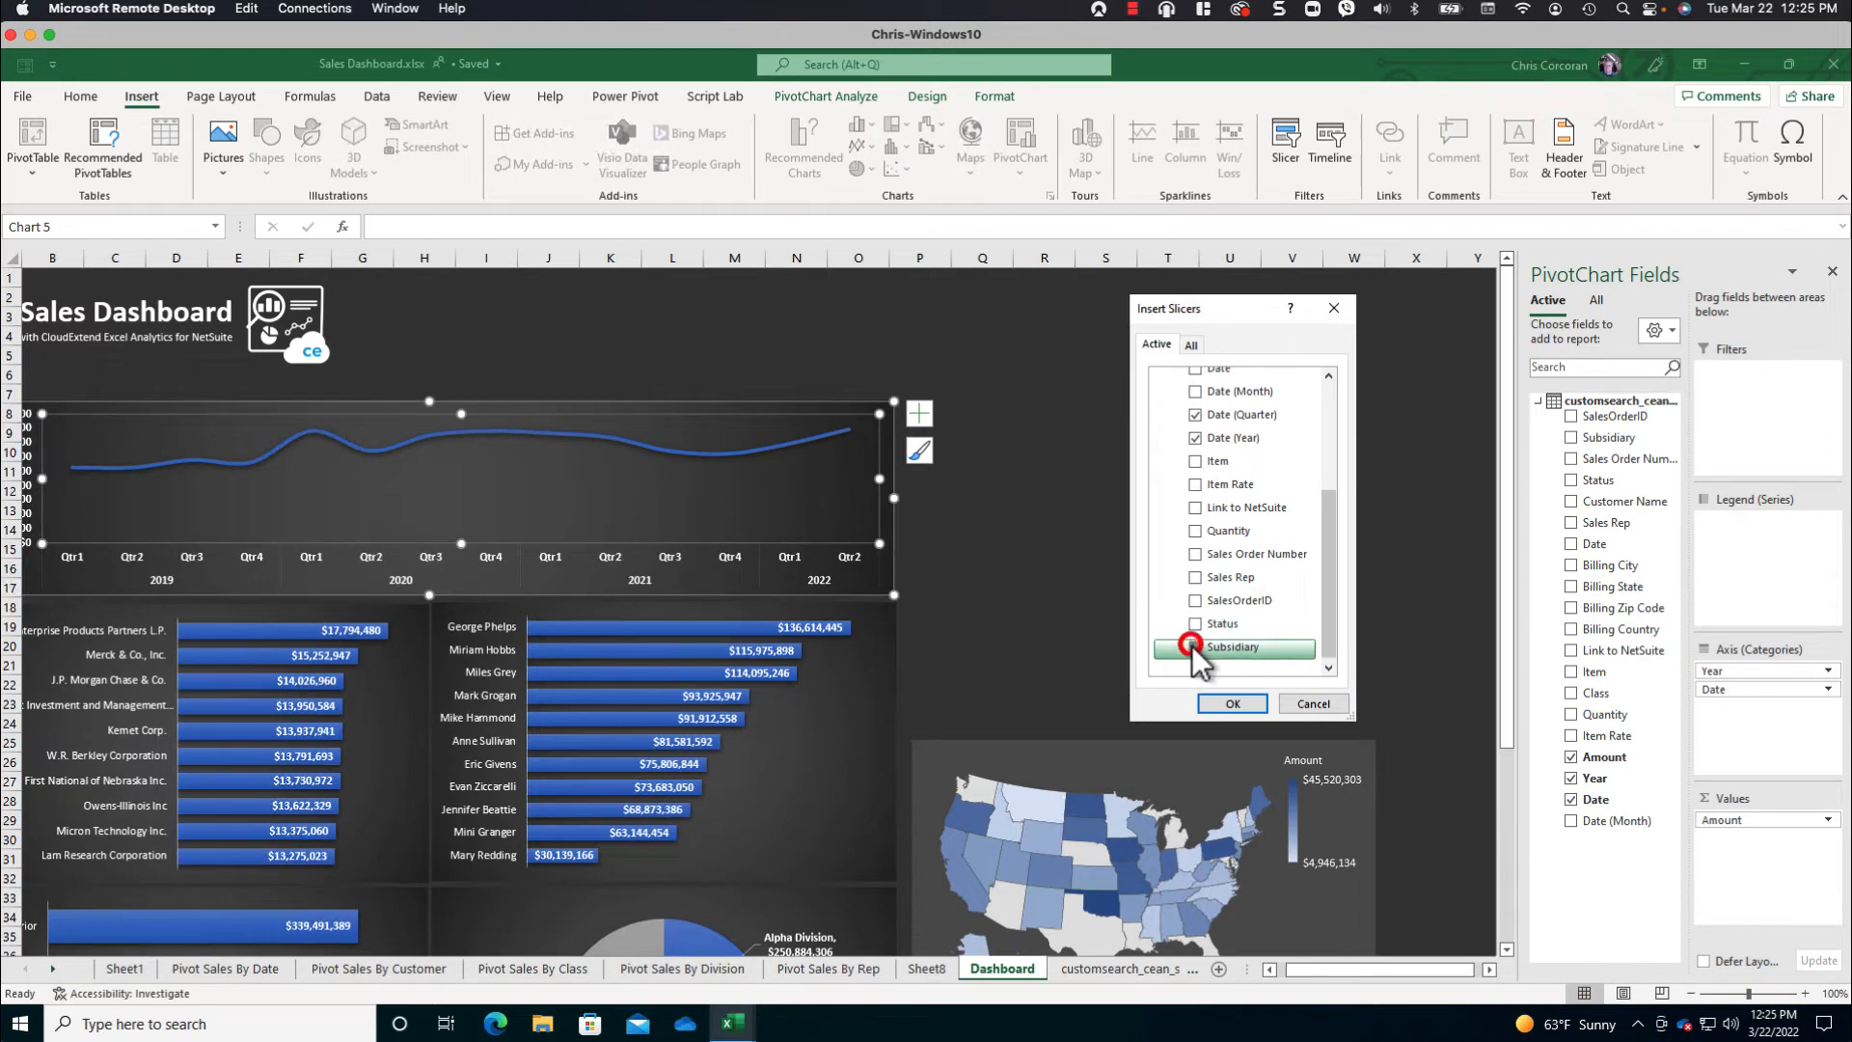
click(1194, 646)
click(1196, 577)
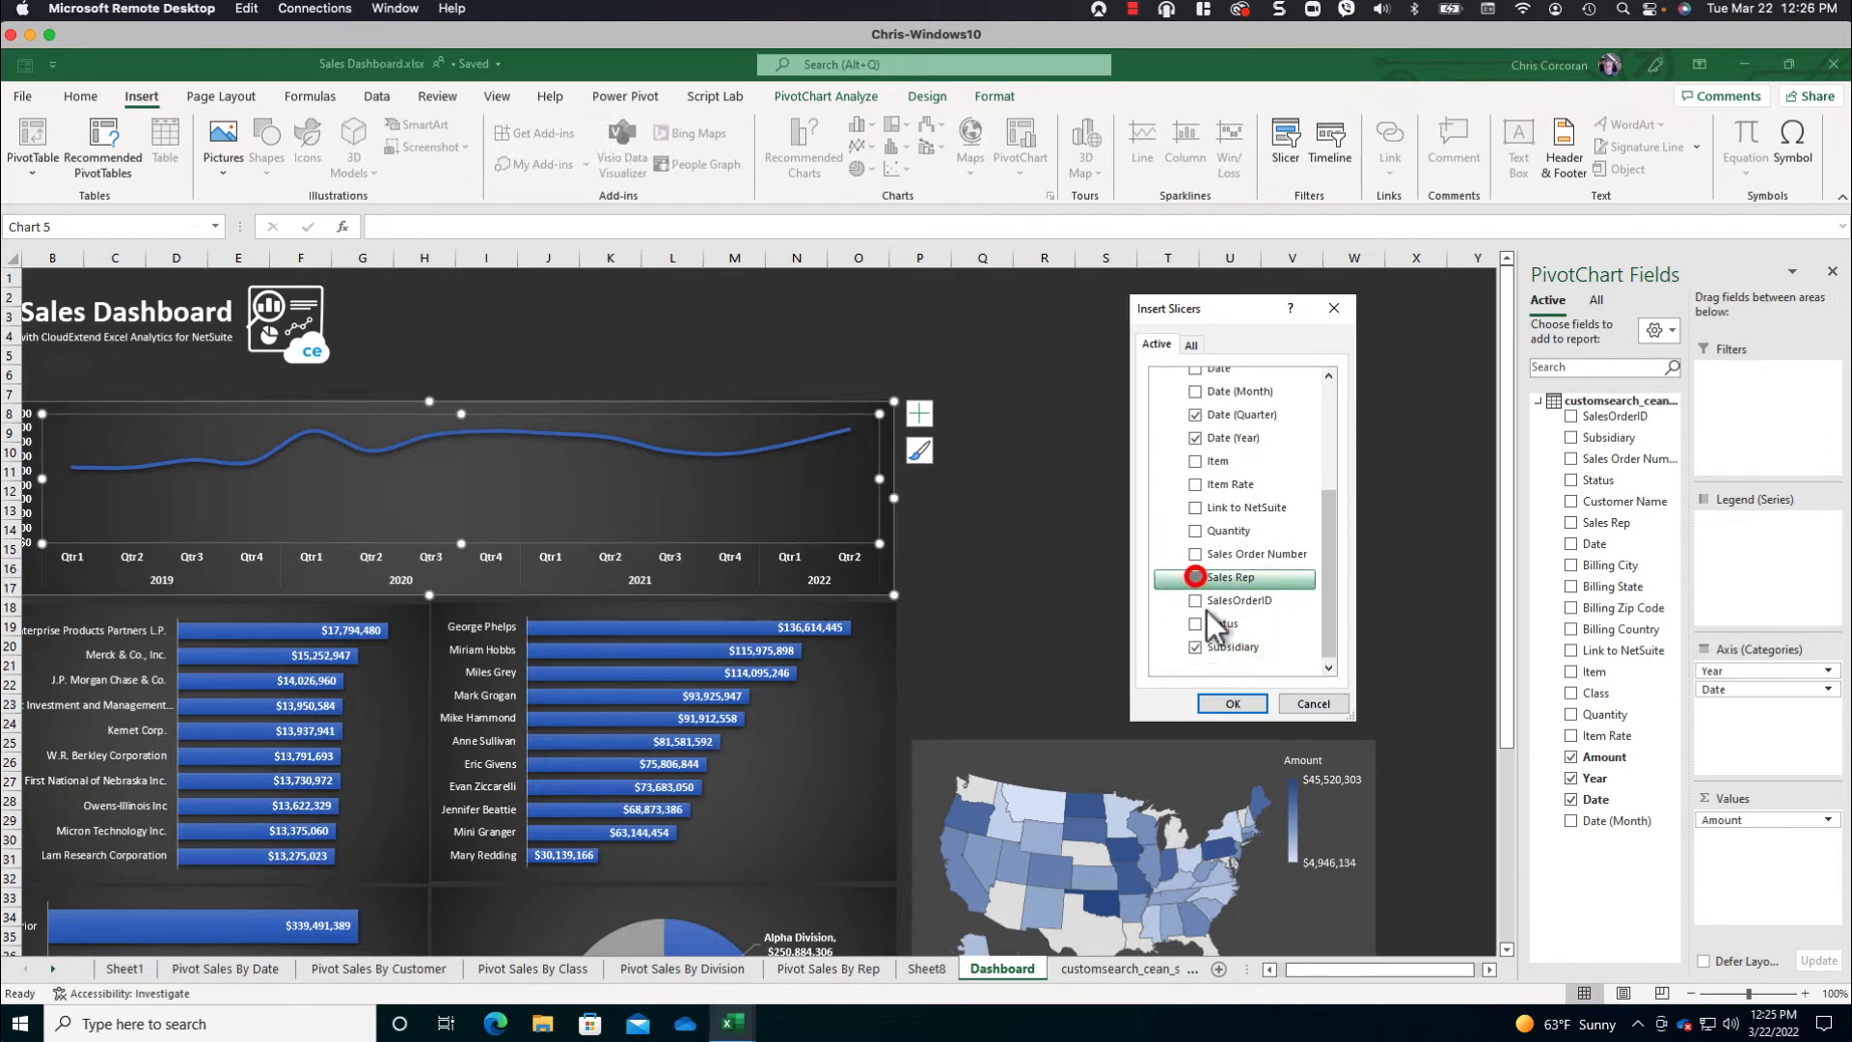
click(1232, 699)
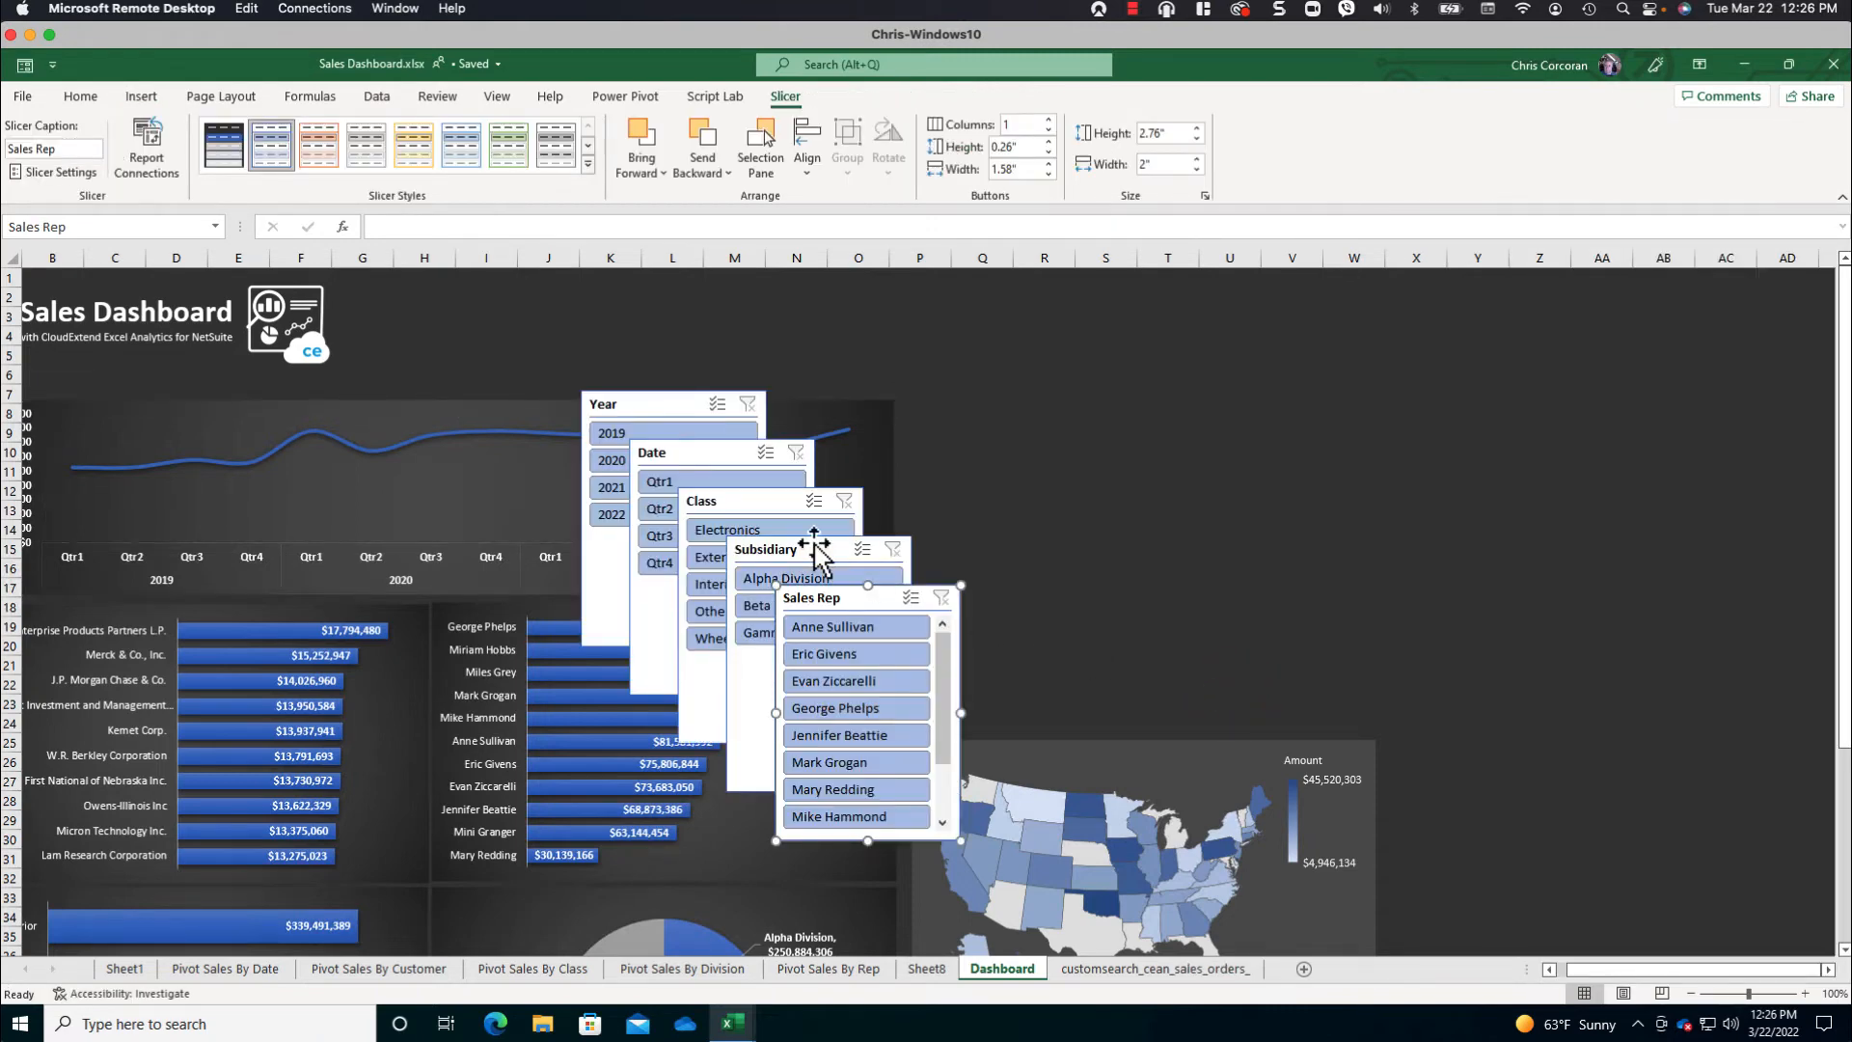
- Apply the custom dark slicer style with blue buttons to all five slicers together
ctrl+click(815, 555)
ctrl+click(764, 500)
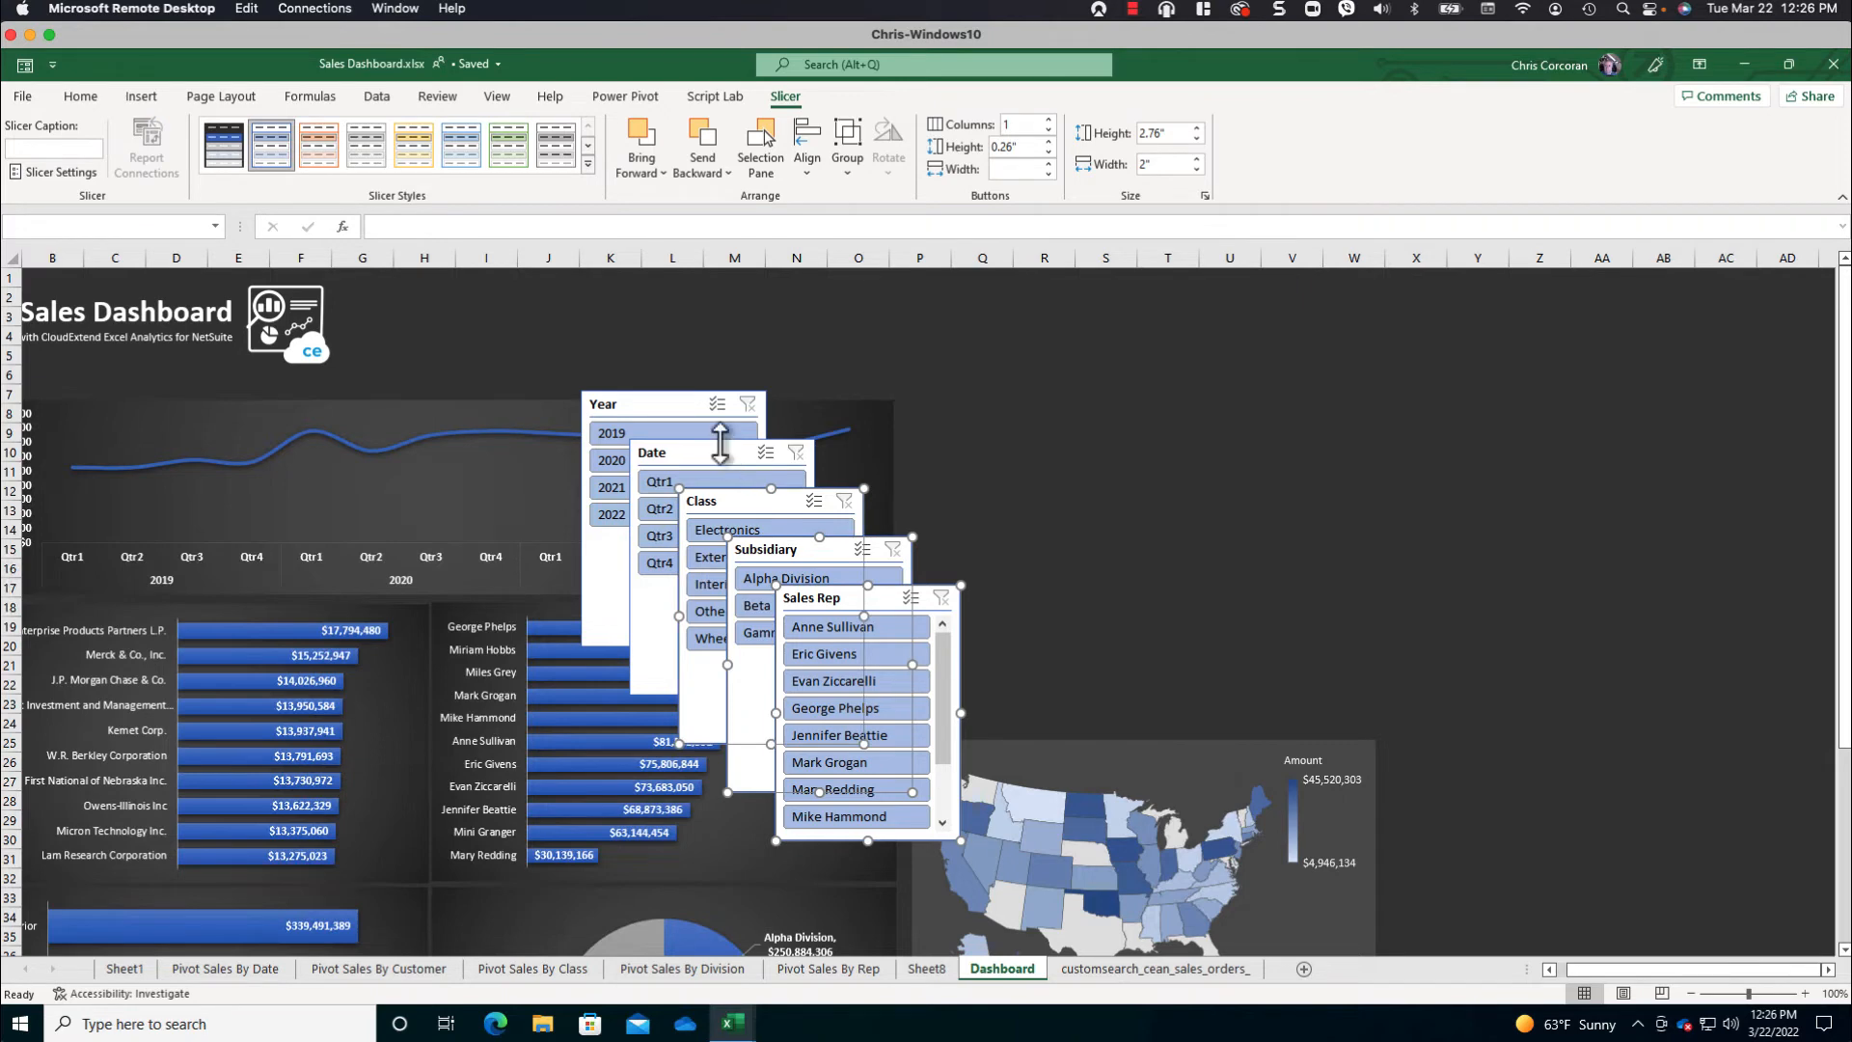
ctrl+click(721, 445)
ctrl+click(673, 396)
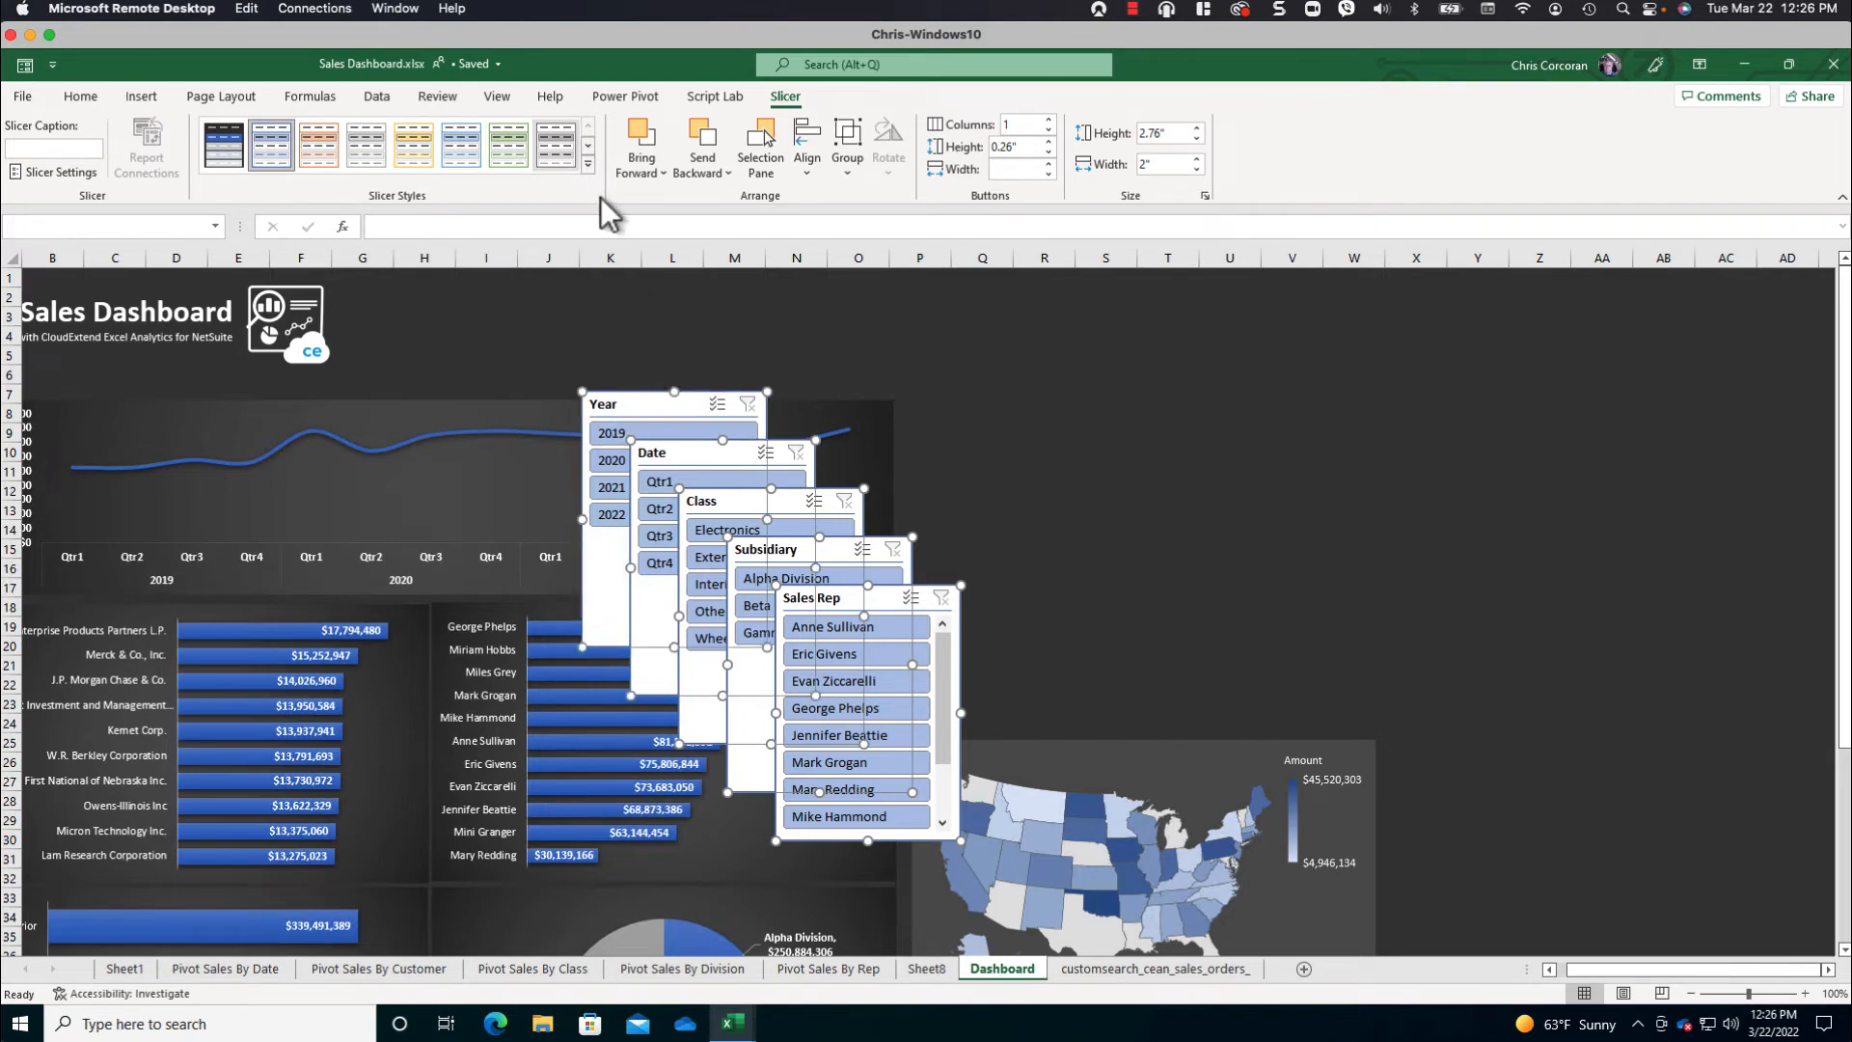
click(587, 162)
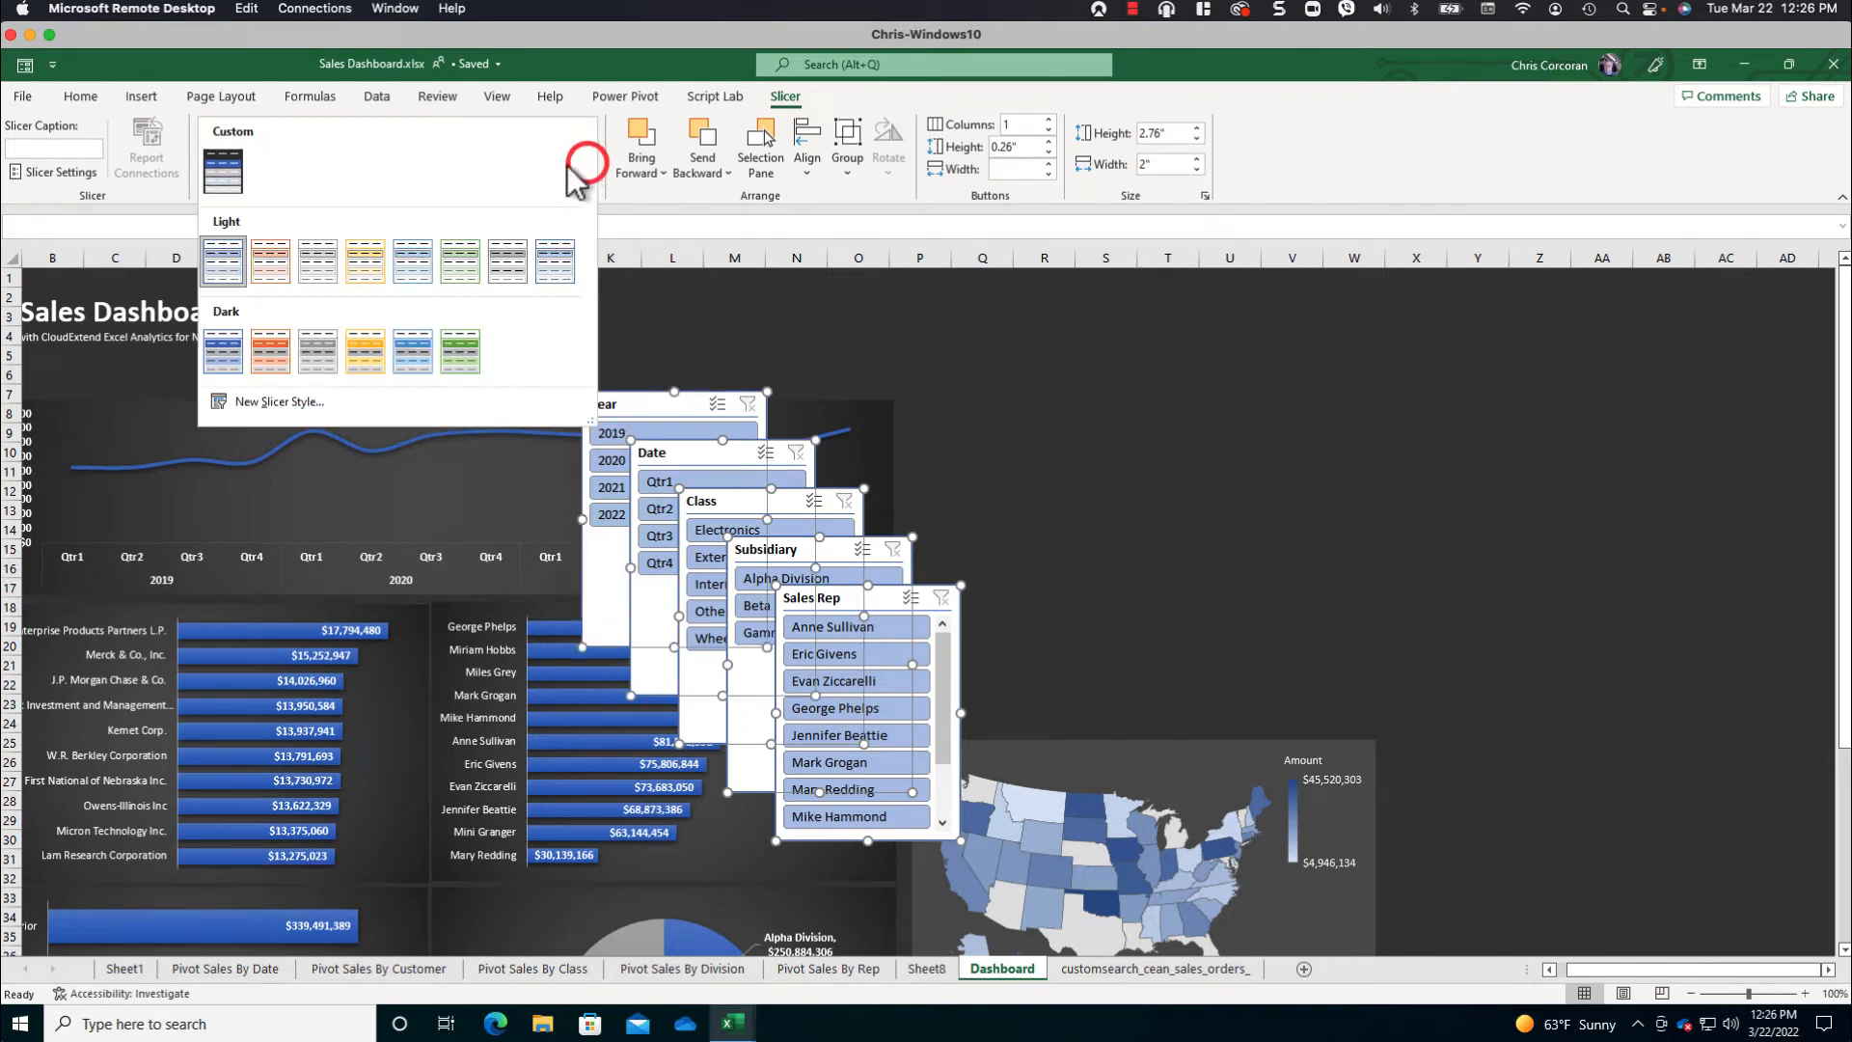
click(228, 179)
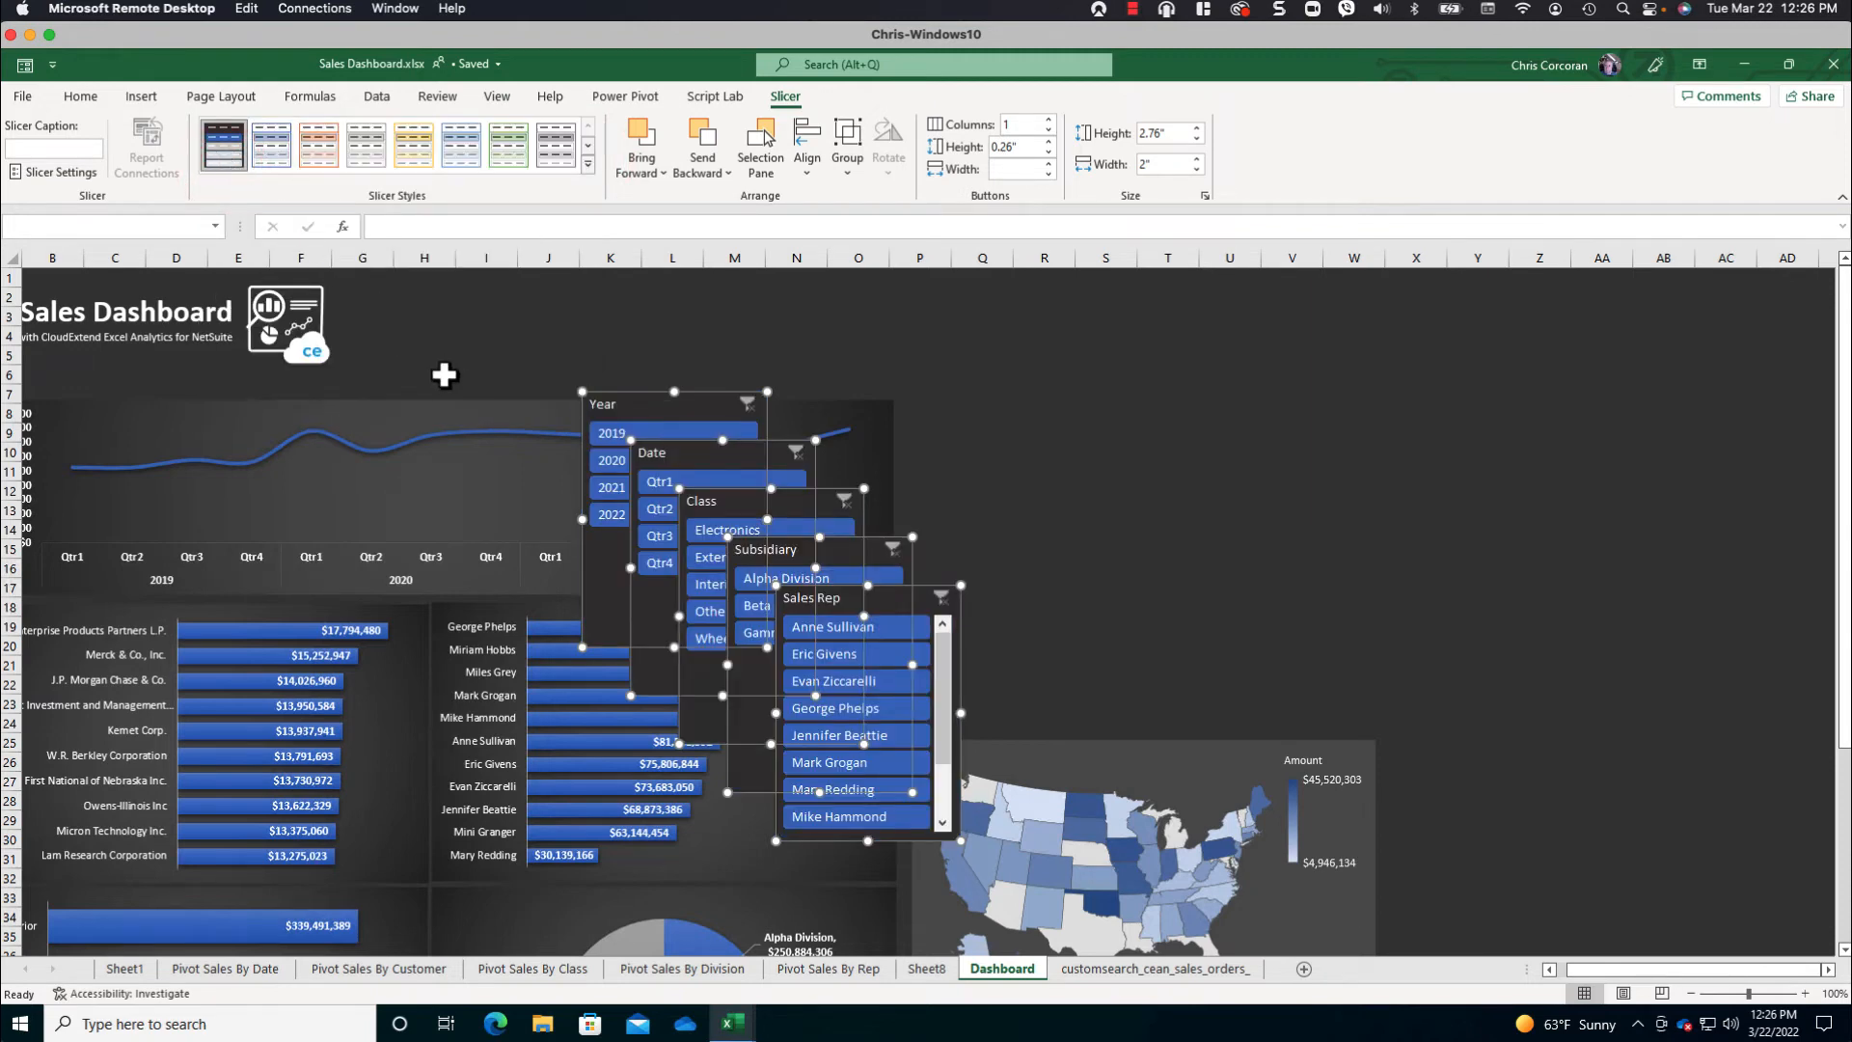
click(1021, 490)
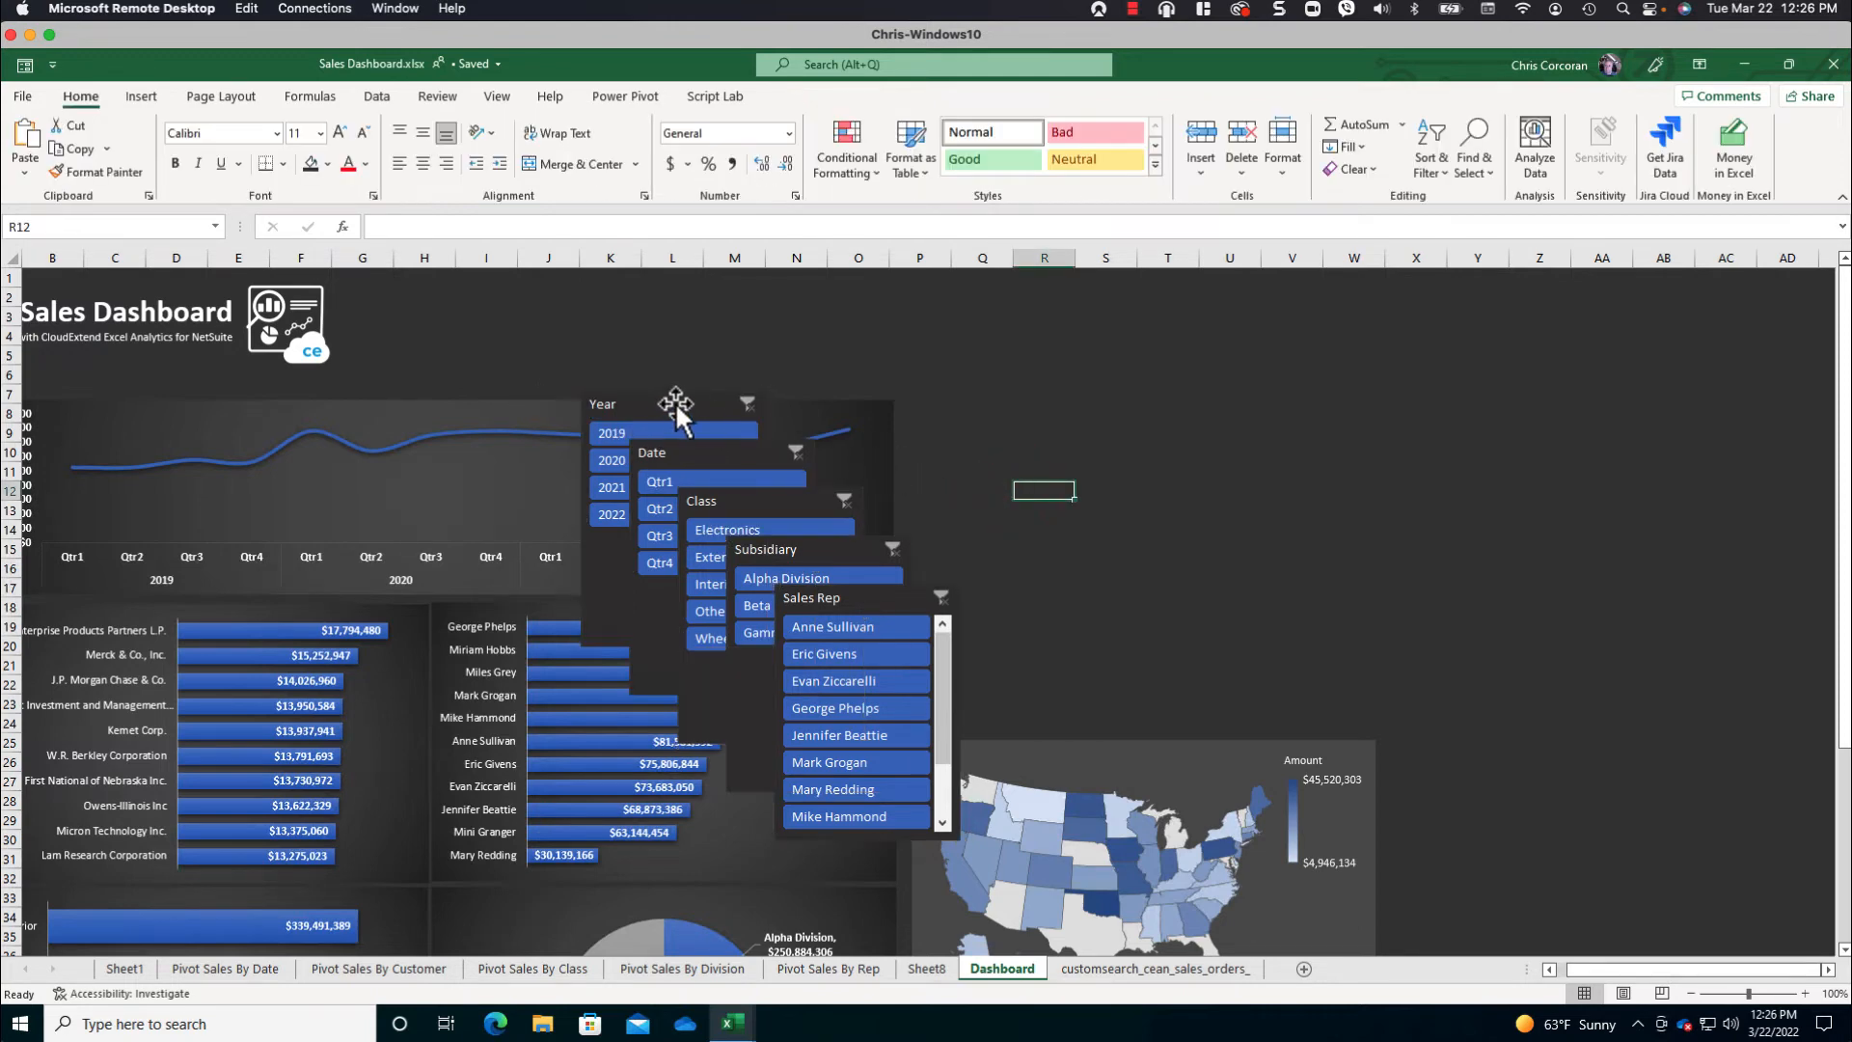
- Place the Year slicer at column S near row 4 in 4 columns, sized about 0.78 in high by 2.6 in wide
drag(663, 399, 1160, 331)
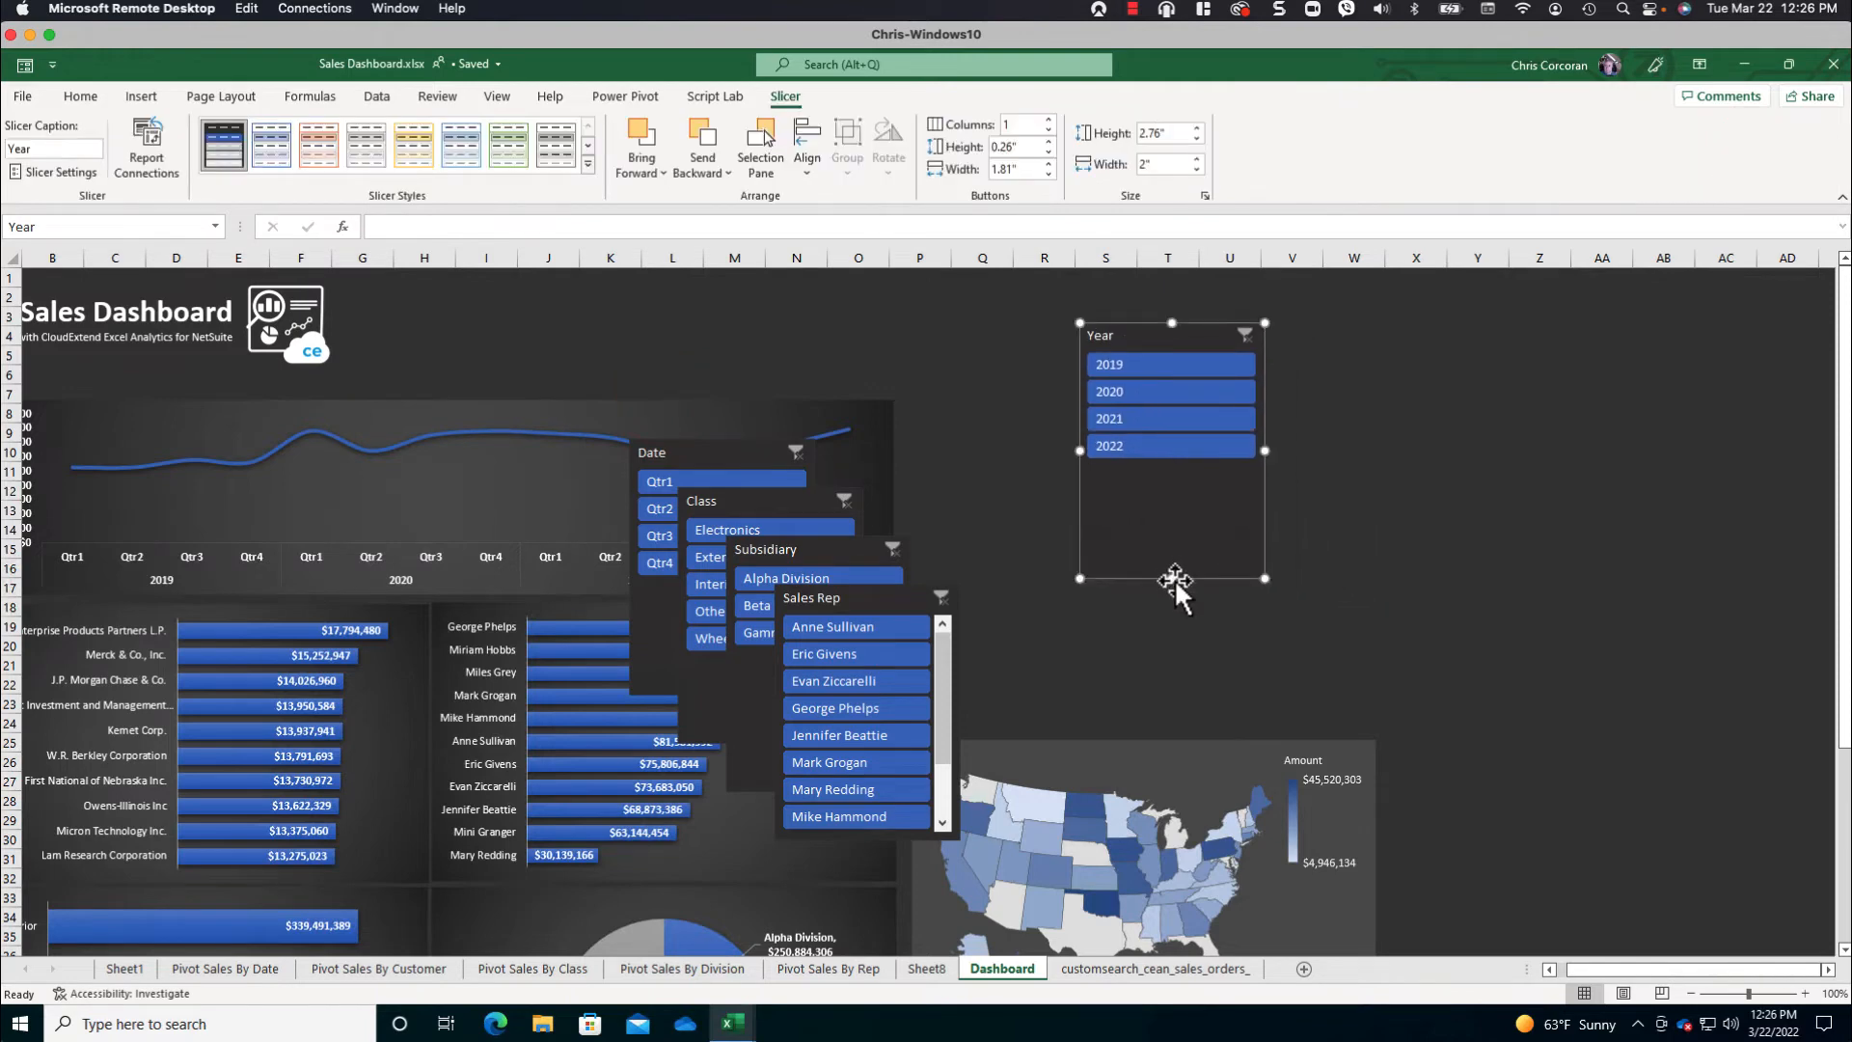
drag(1173, 579, 1170, 498)
click(1048, 120)
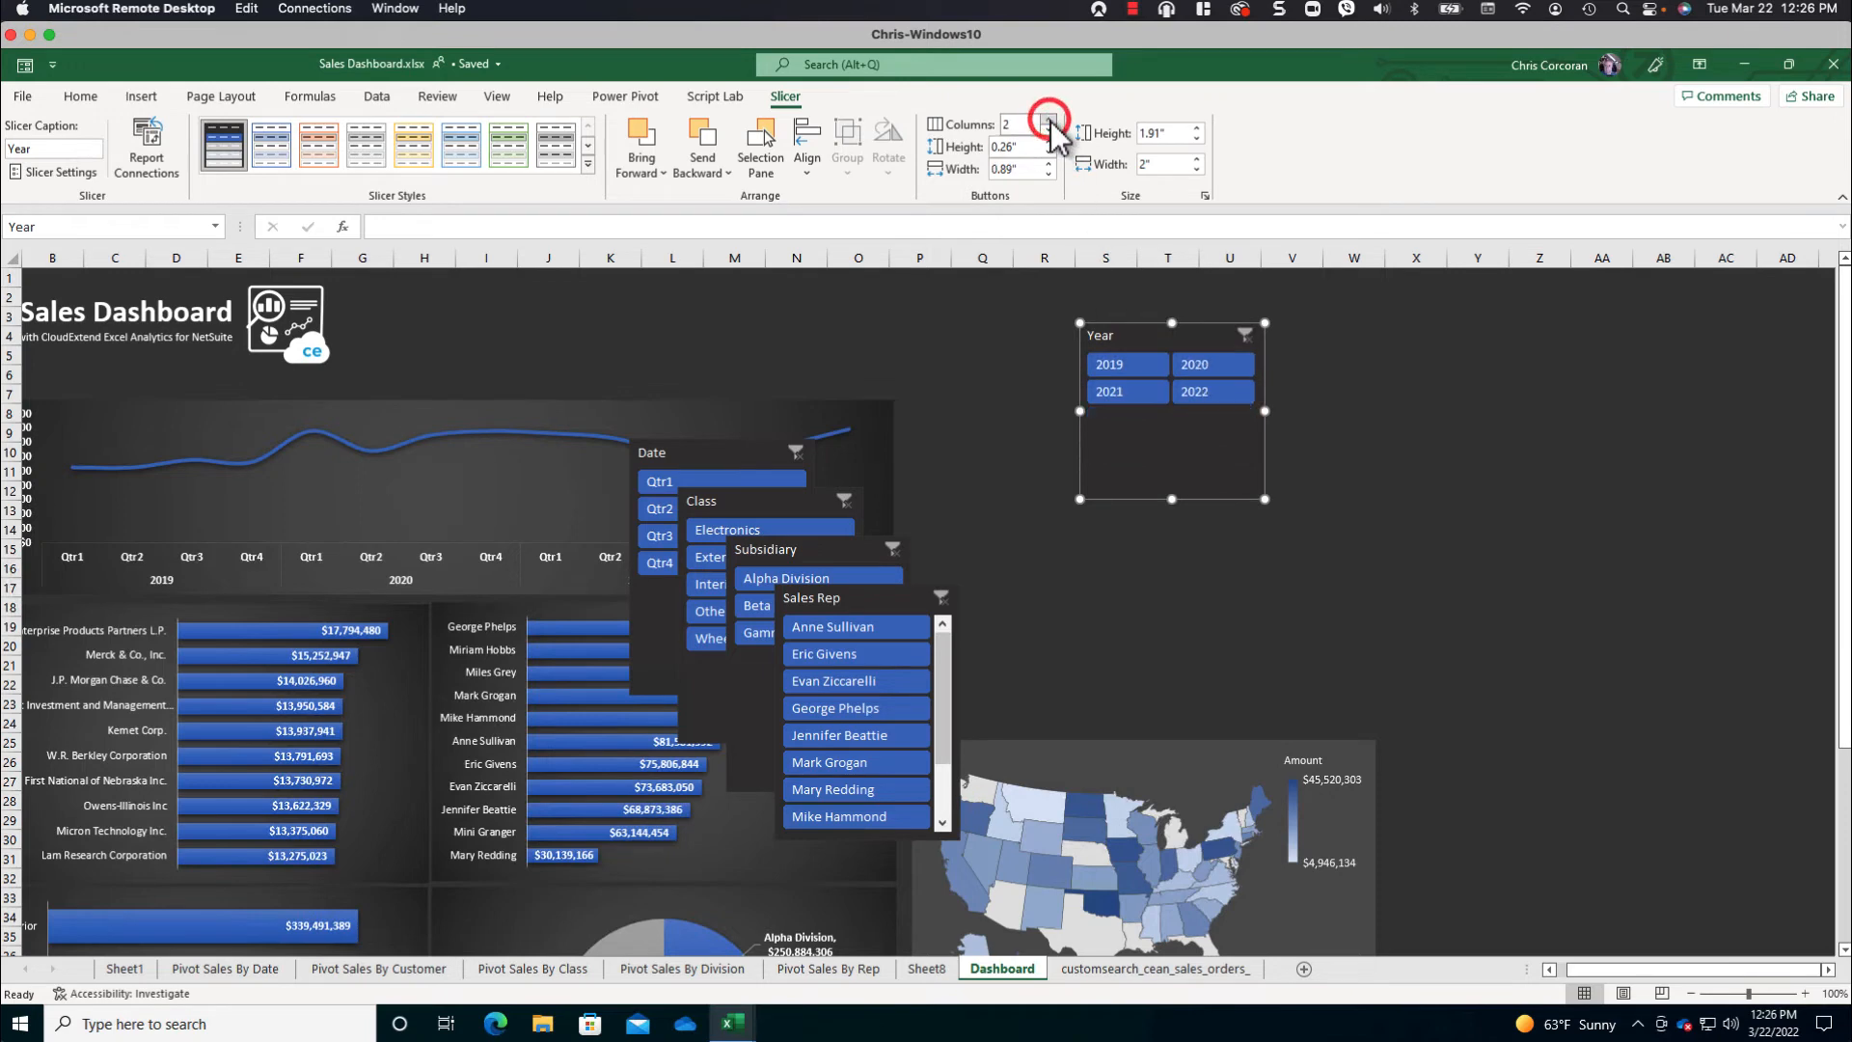
click(1048, 120)
click(1048, 120)
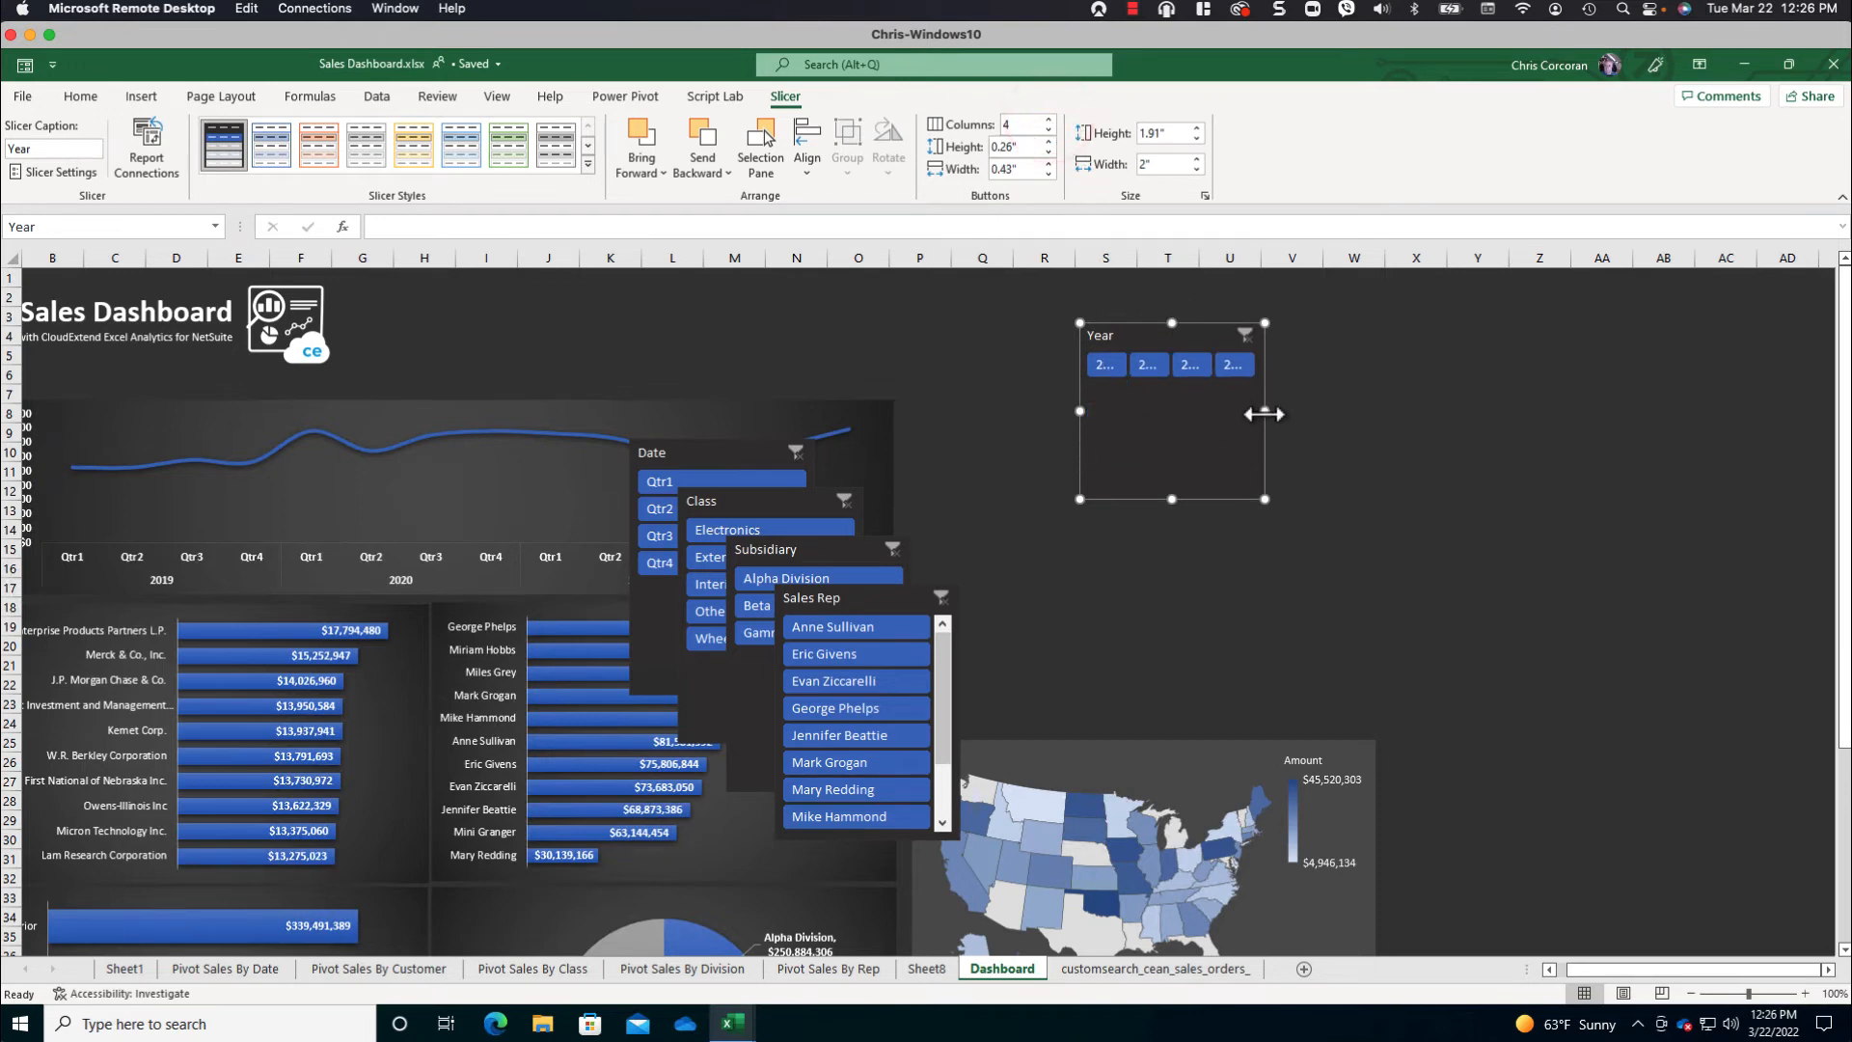
drag(1265, 410, 1318, 411)
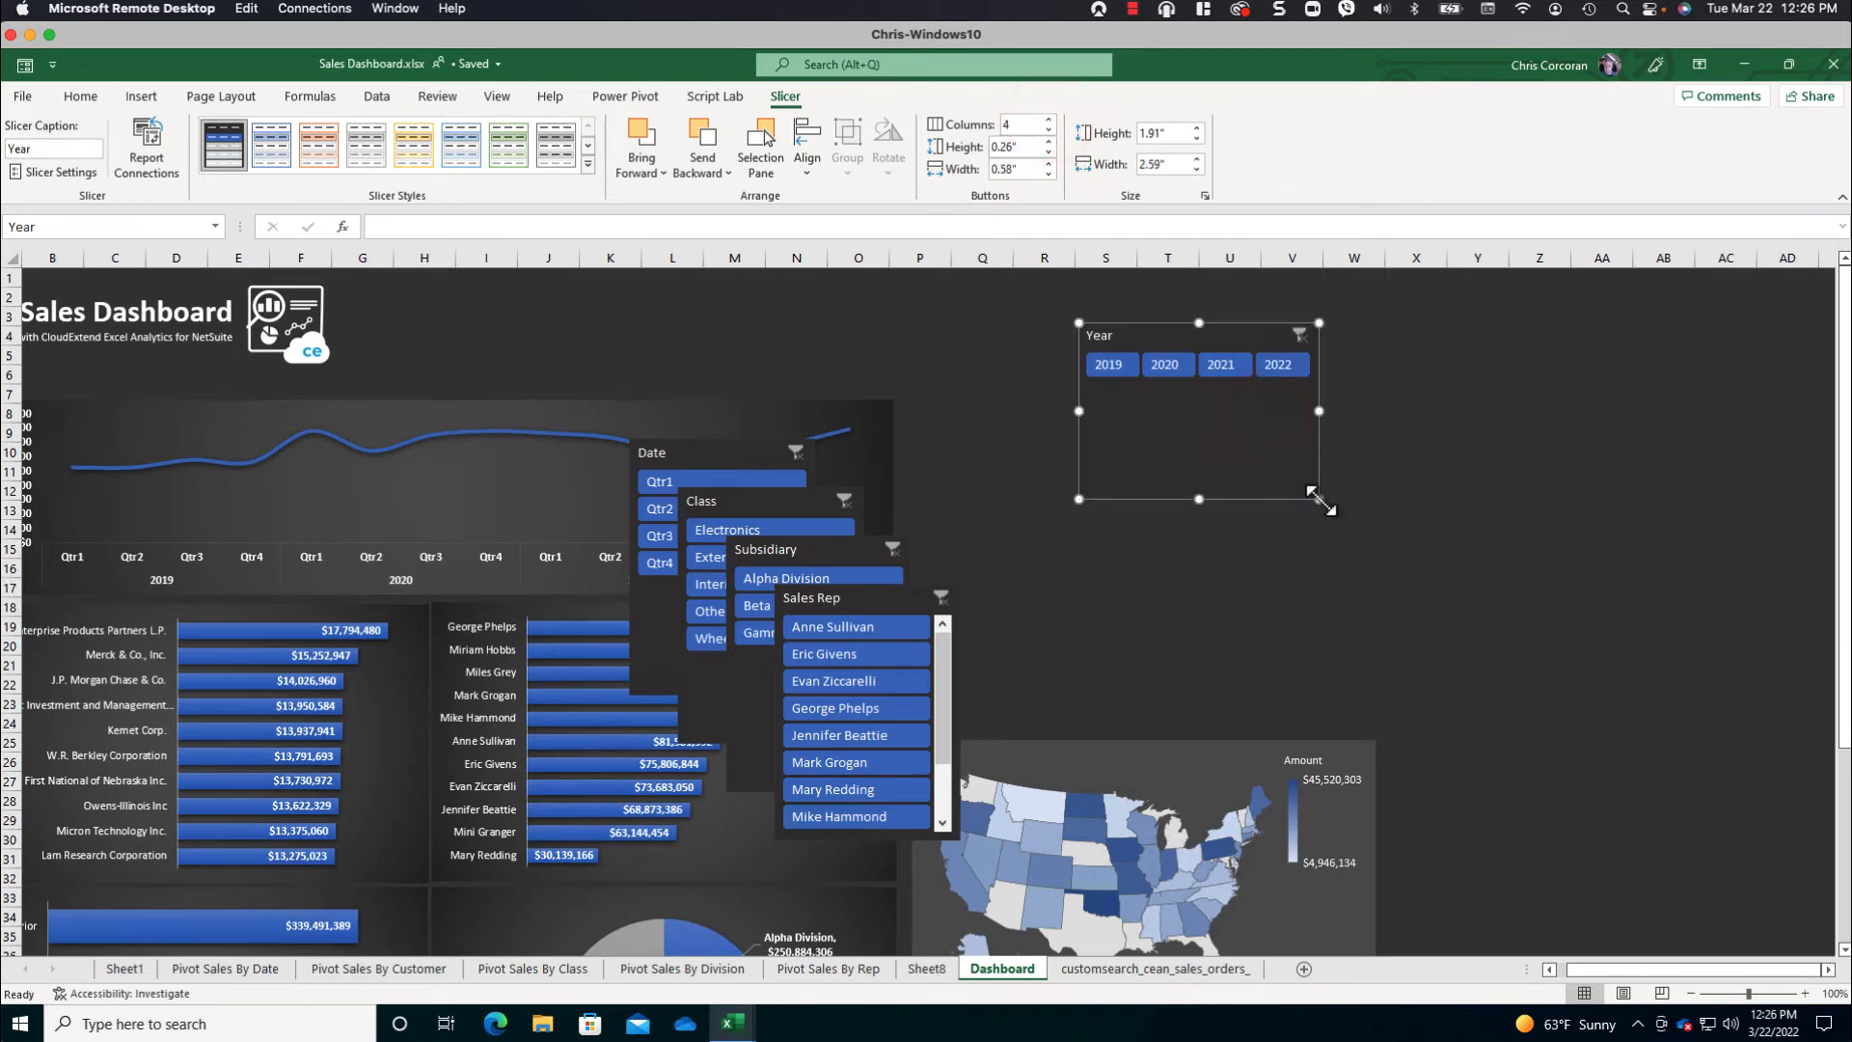
drag(1313, 494, 1320, 395)
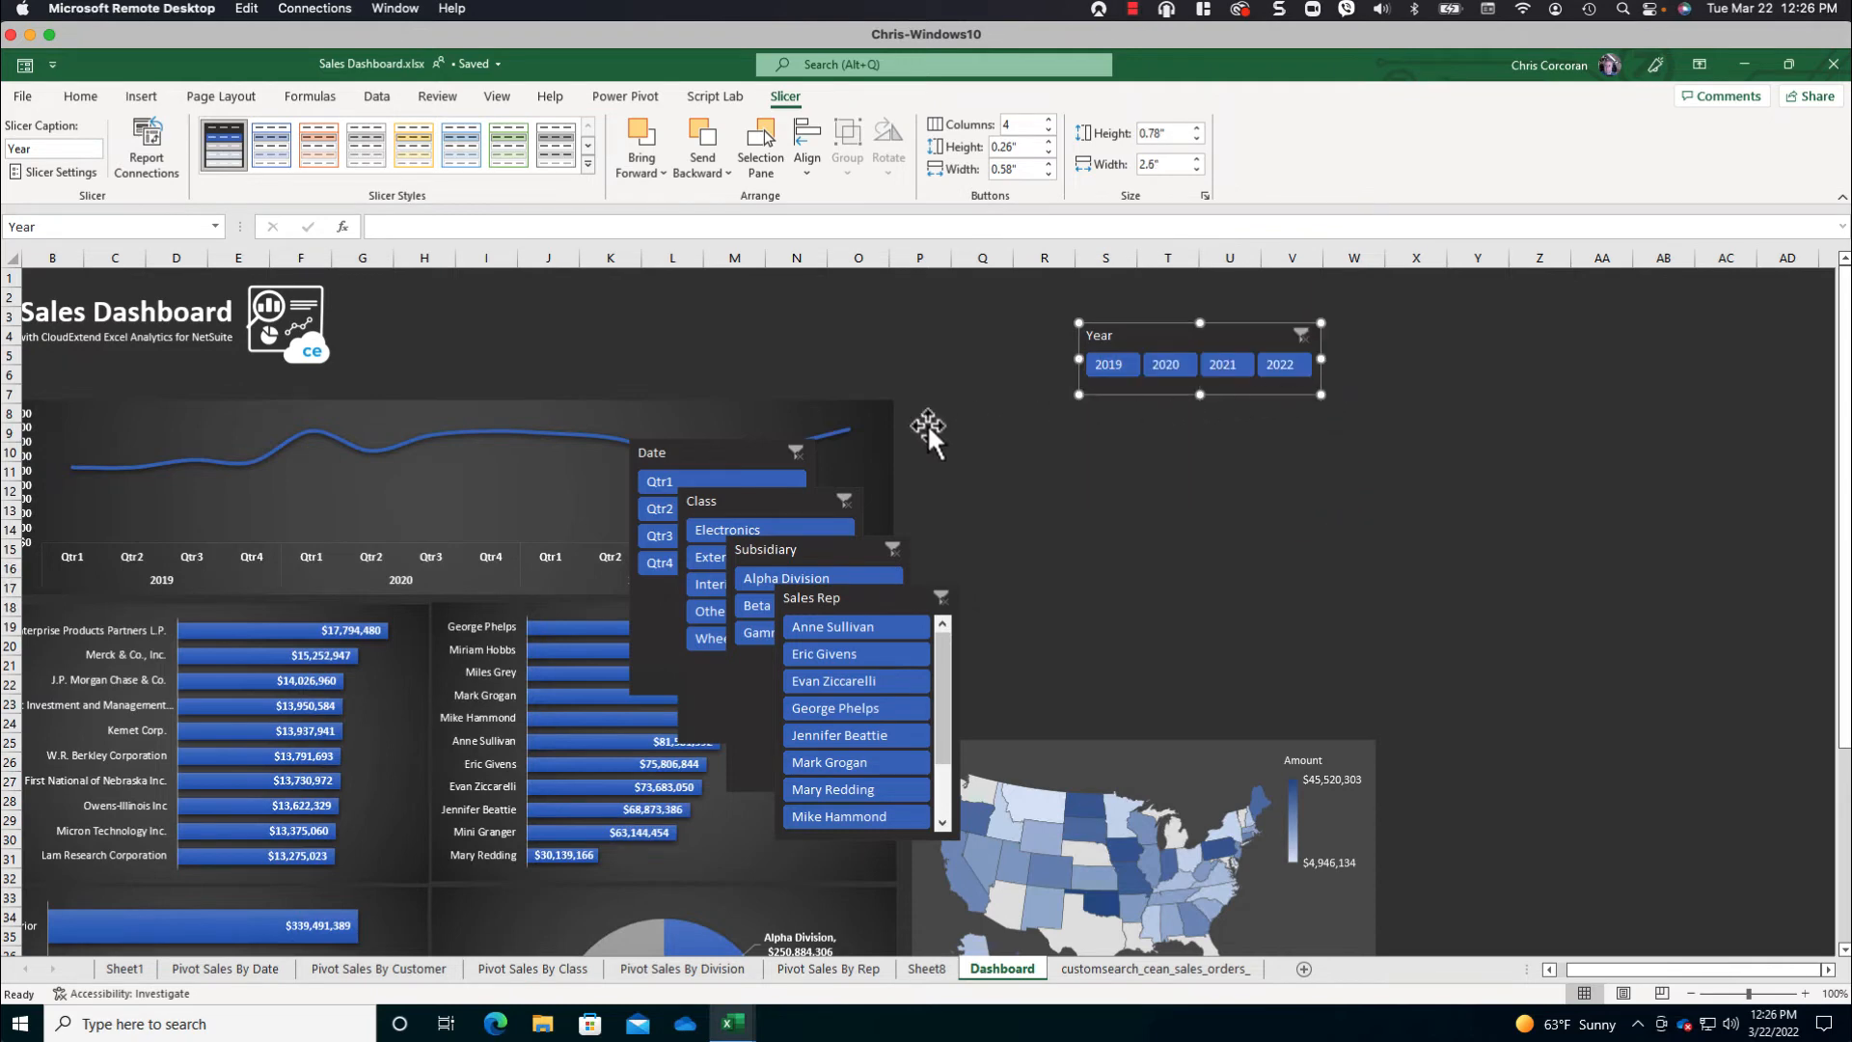
- Place the Date quarter slicer directly beside the Year slicer in 4 columns, resized to match the Year slicer's single-row shape
drag(719, 436, 1411, 324)
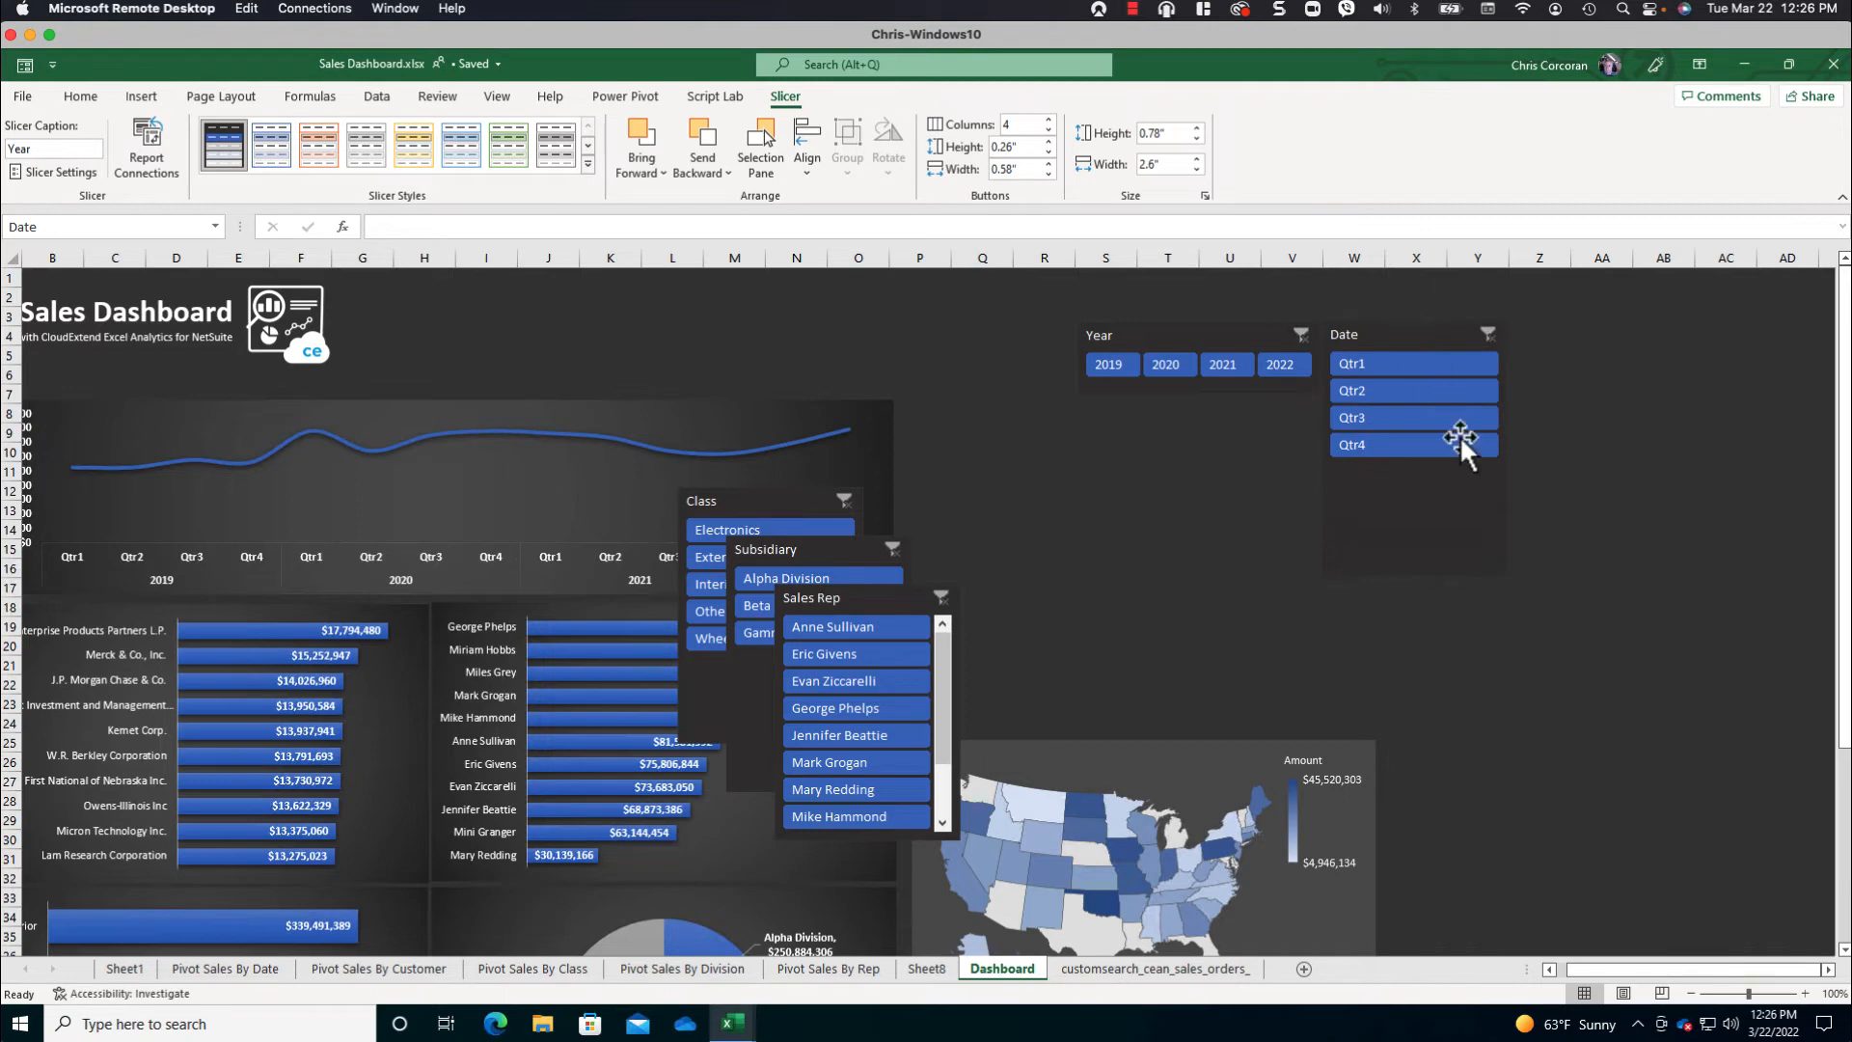
drag(1460, 436, 1461, 436)
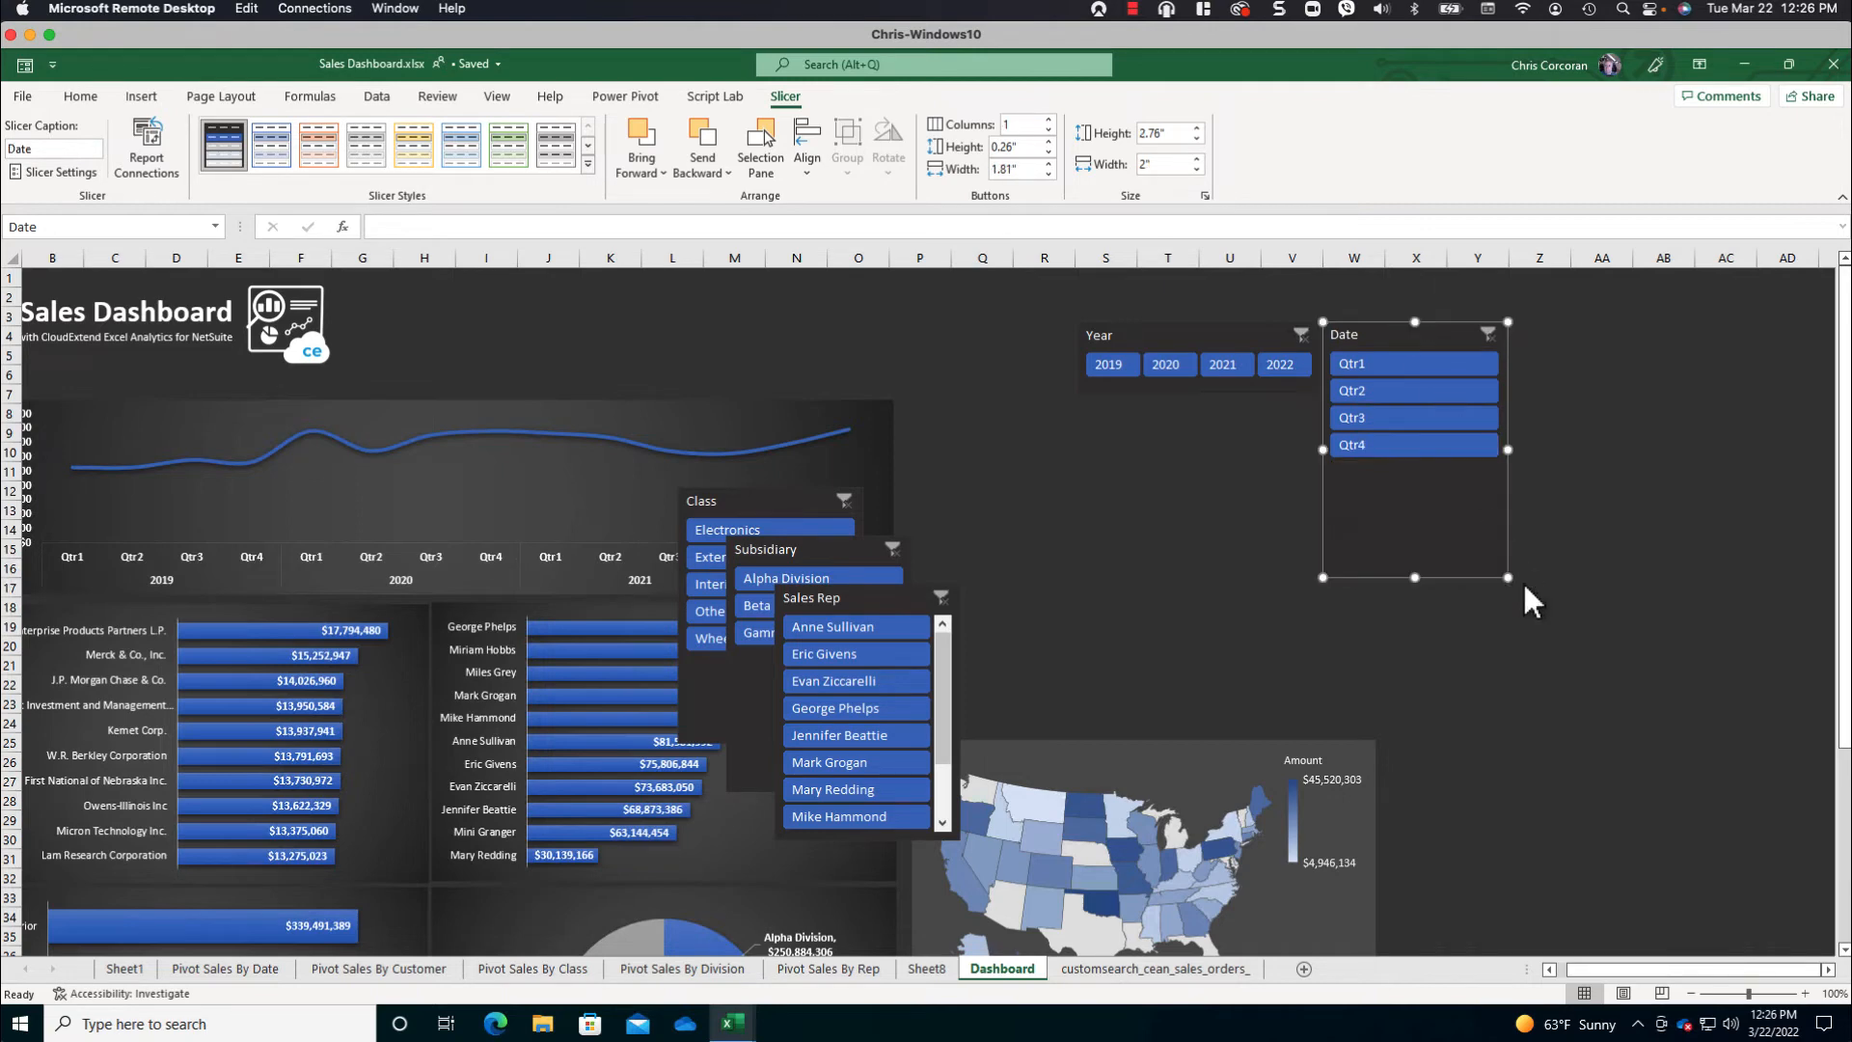
click(1049, 119)
click(1049, 120)
click(1049, 119)
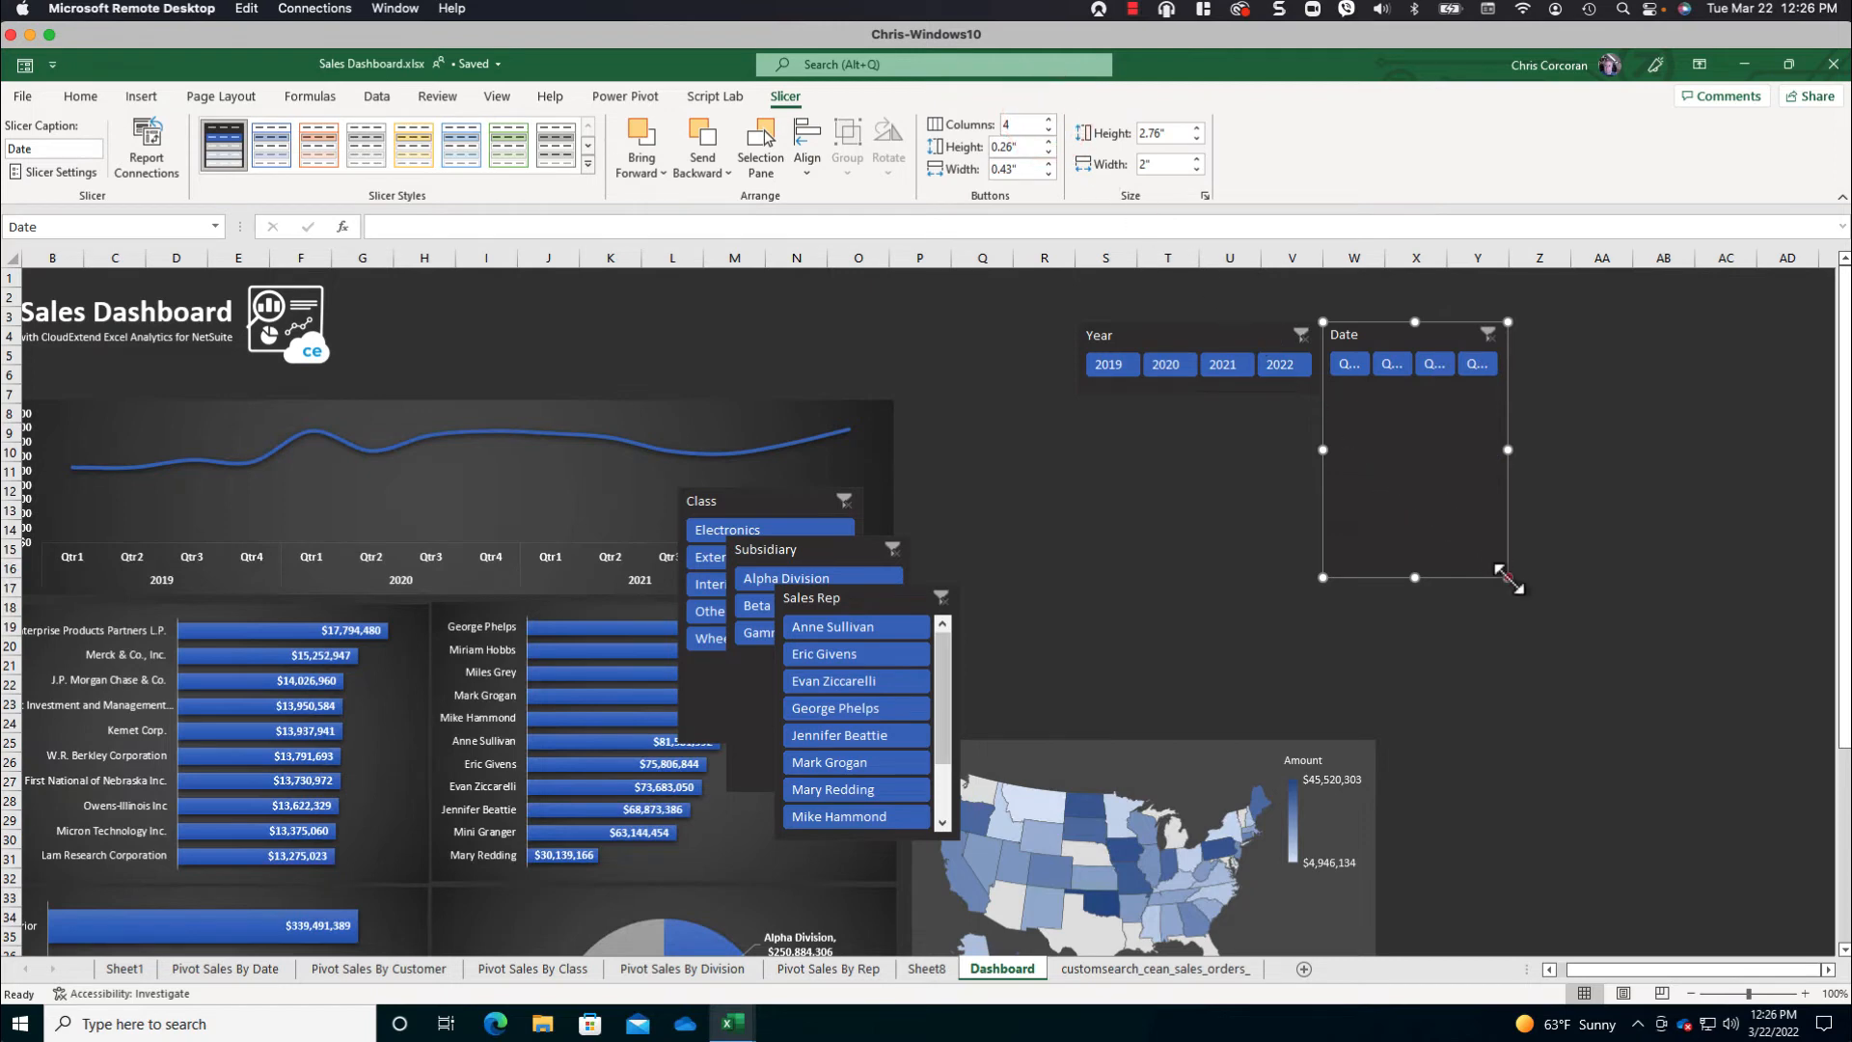
drag(1508, 577, 1560, 391)
click(1392, 419)
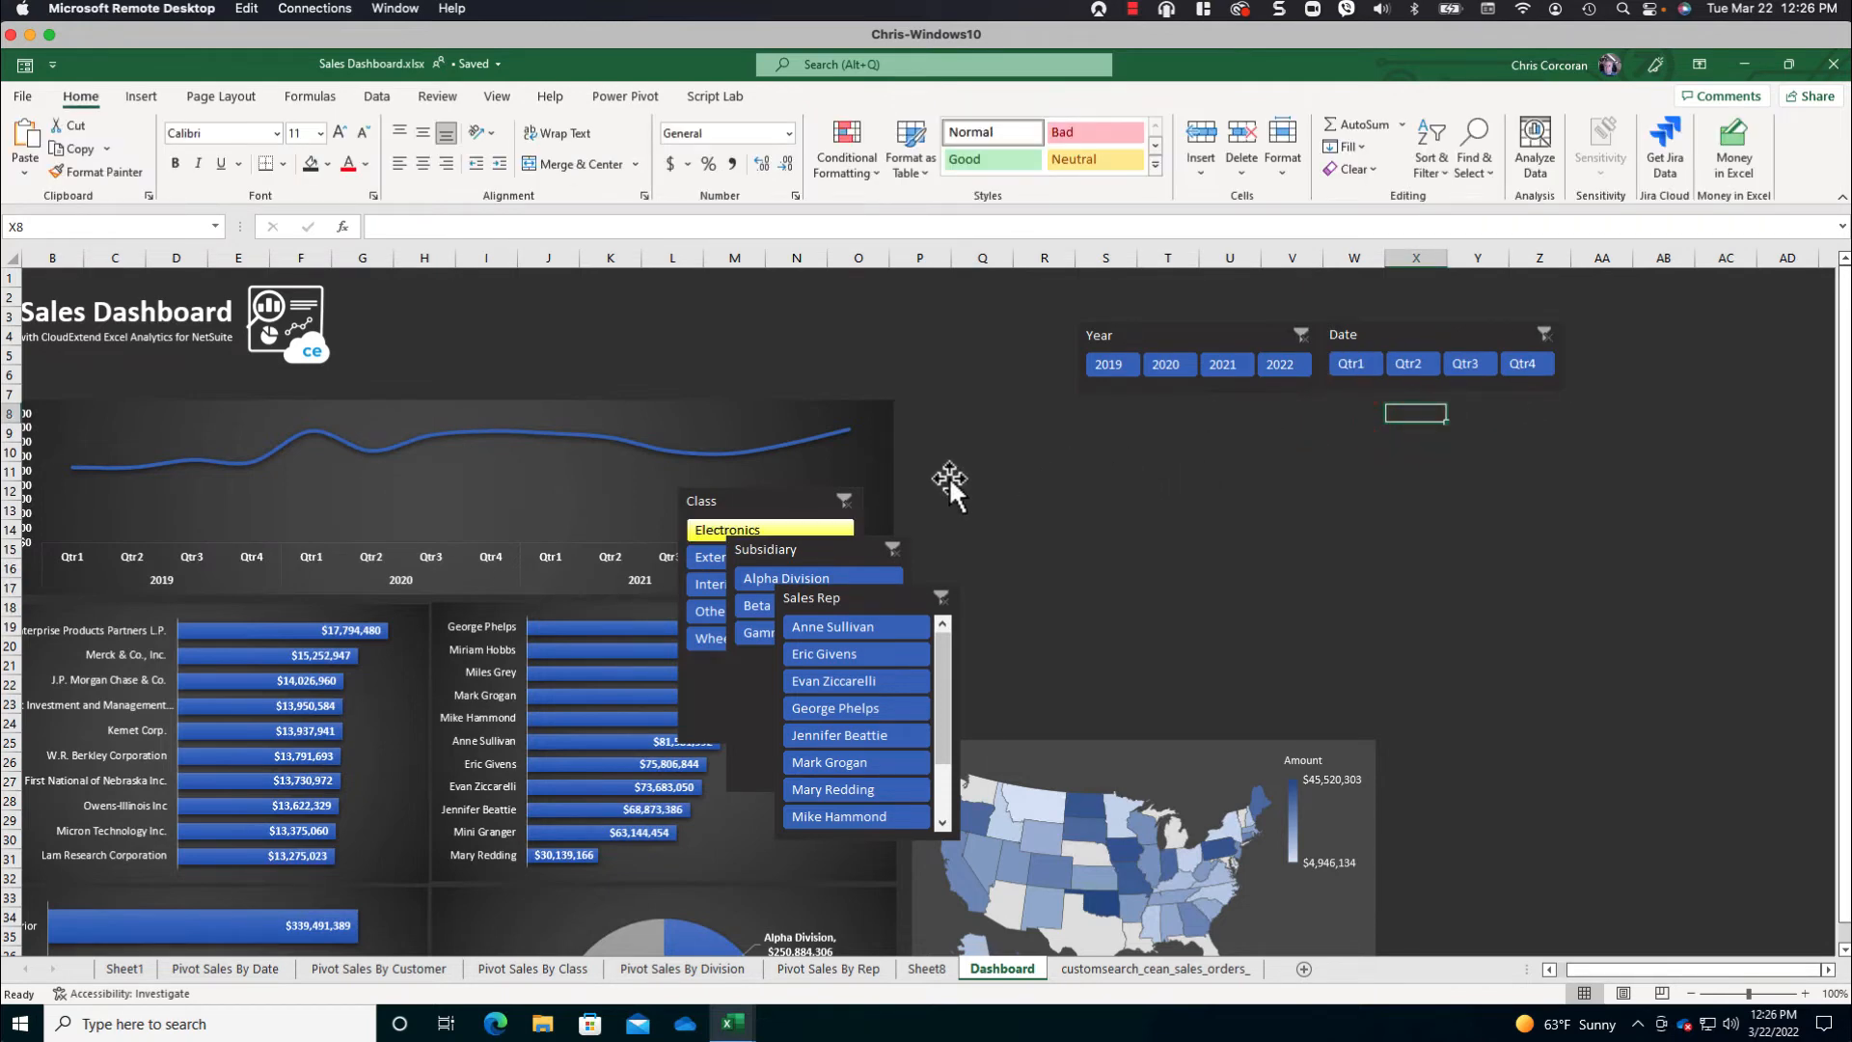
- Place the Class slicer beneath the Year slicer in 5 columns, sized about 0.71 in high by 5.19 in wide
drag(713, 497, 1119, 403)
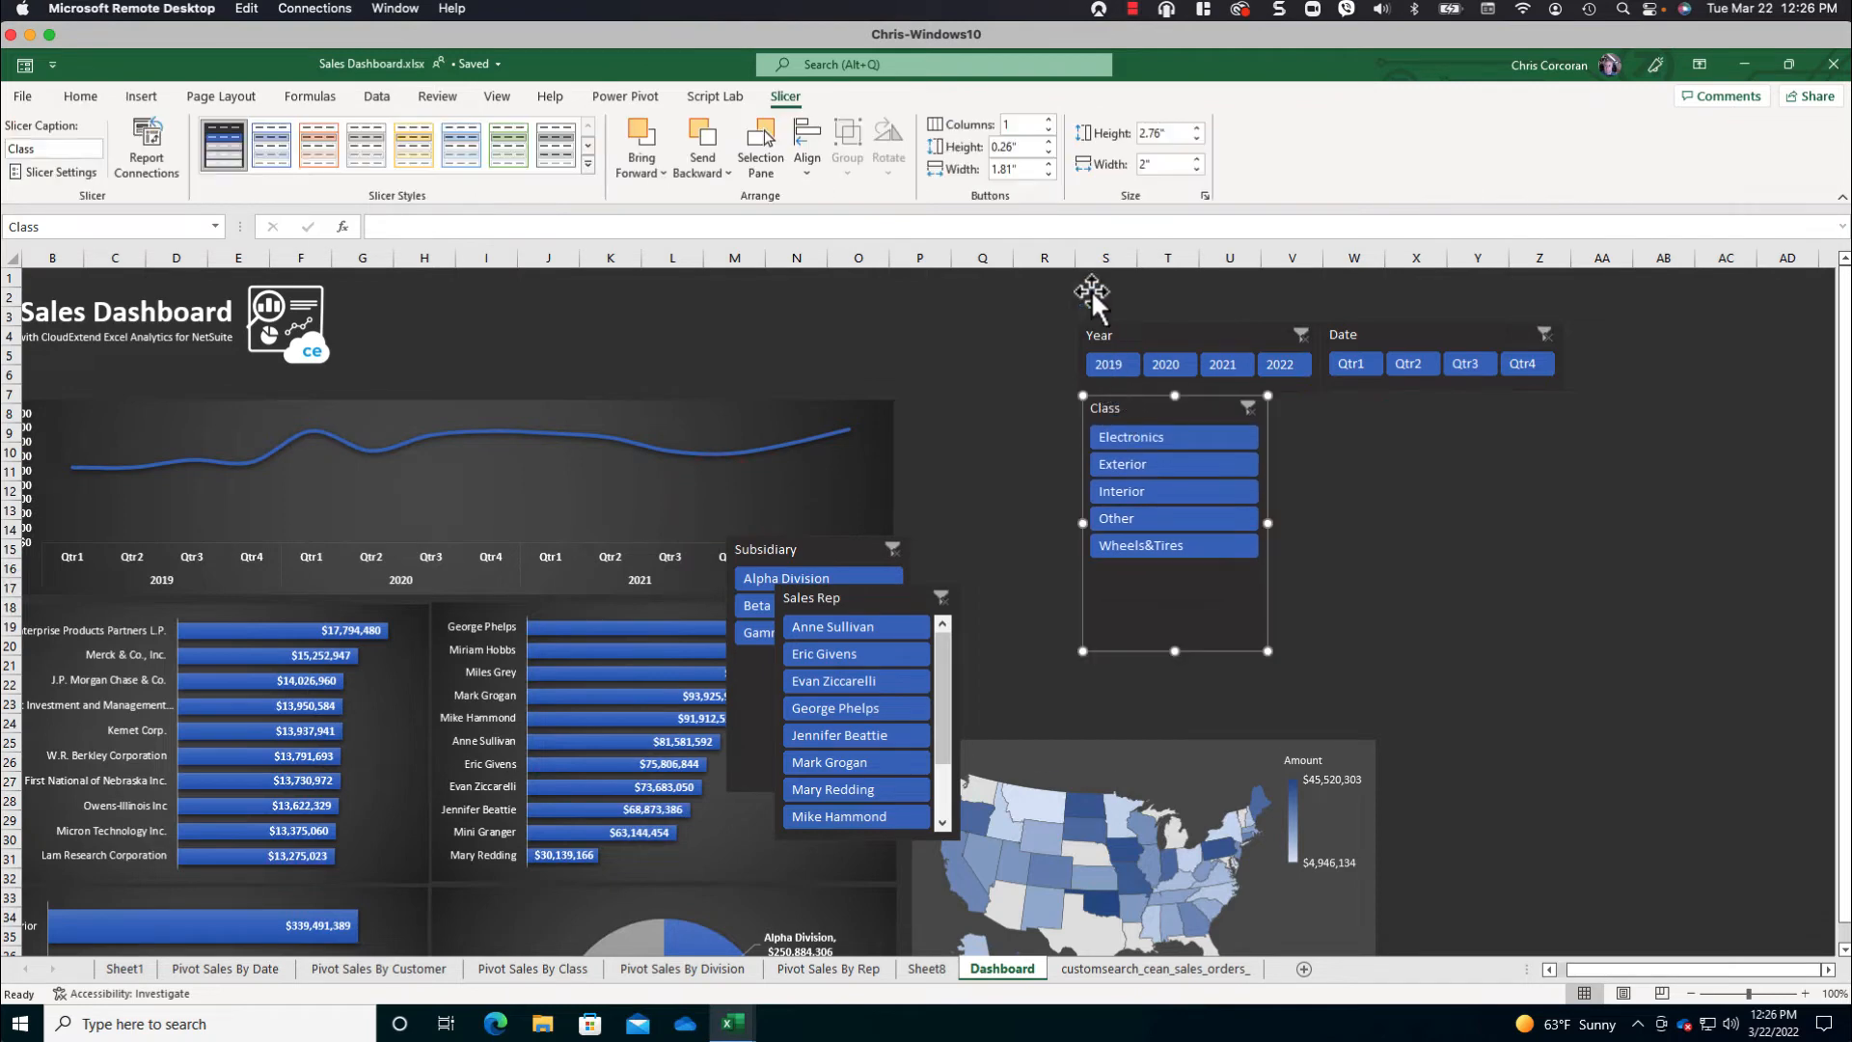
click(1048, 121)
click(1049, 121)
click(1048, 120)
click(1049, 121)
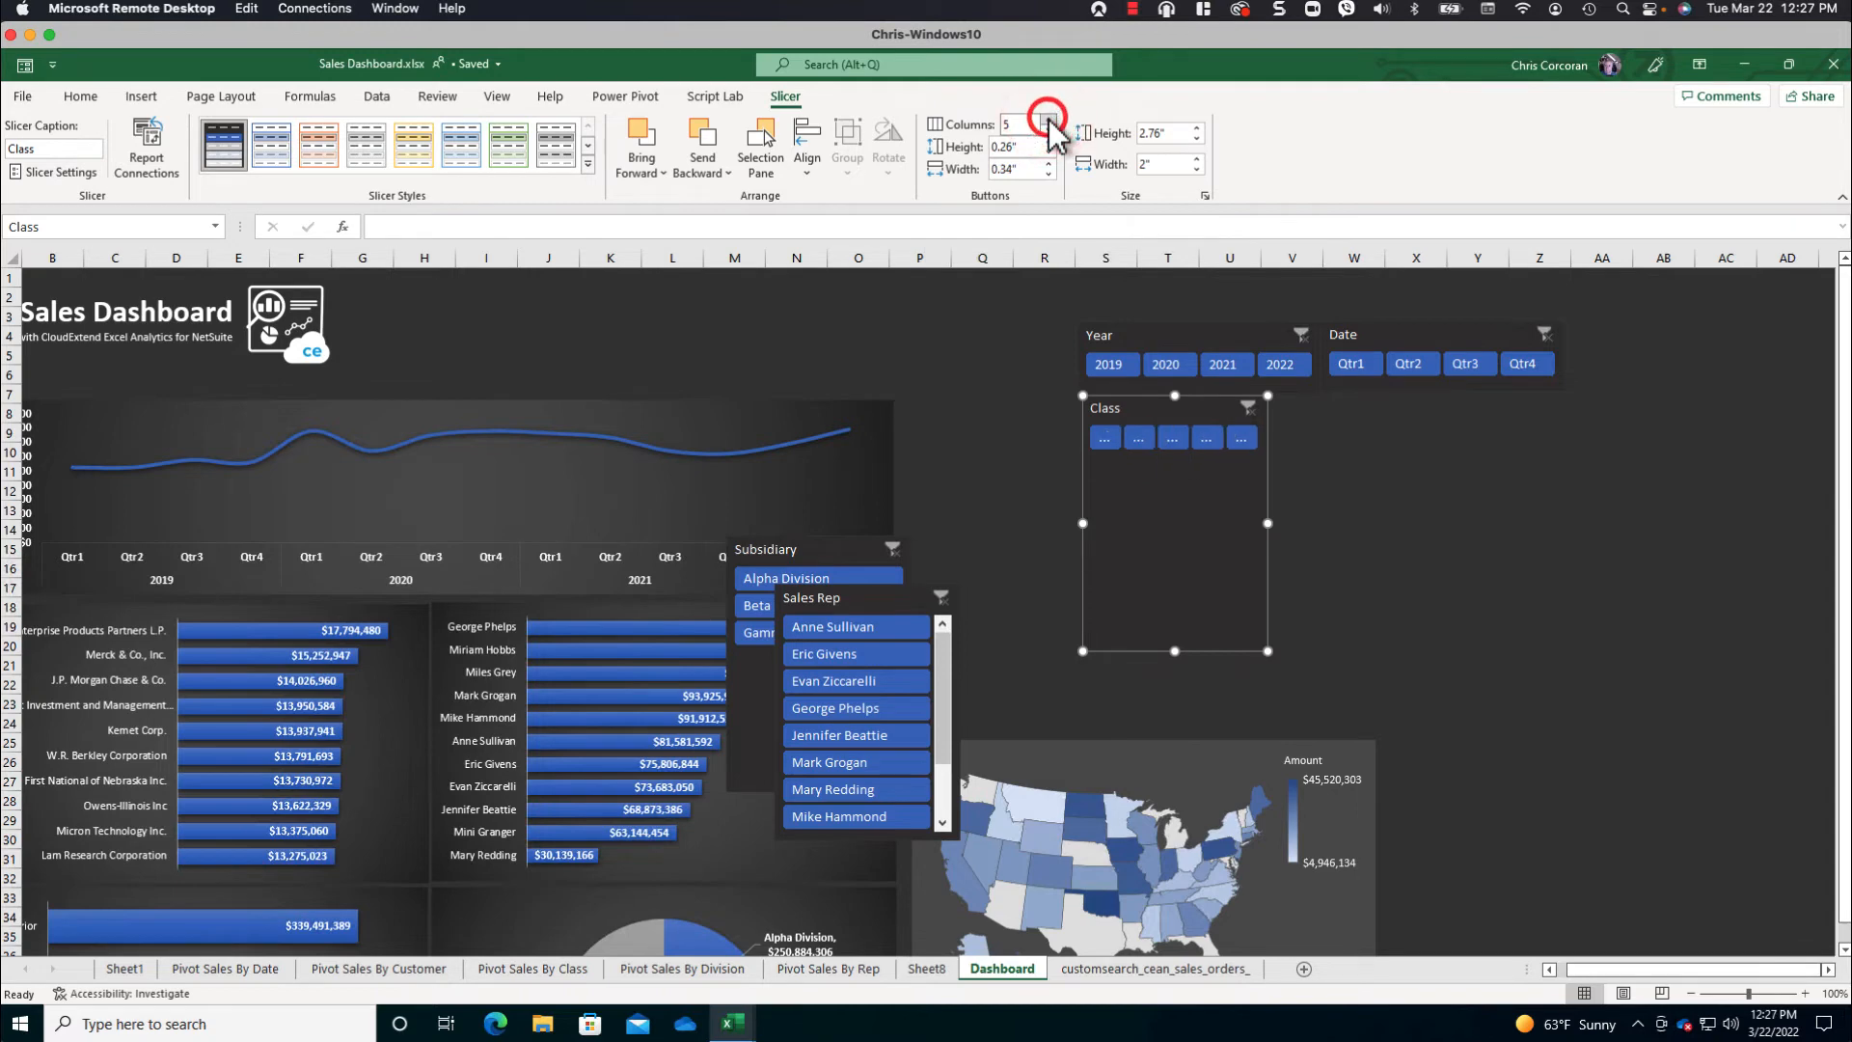
drag(1265, 652, 1563, 496)
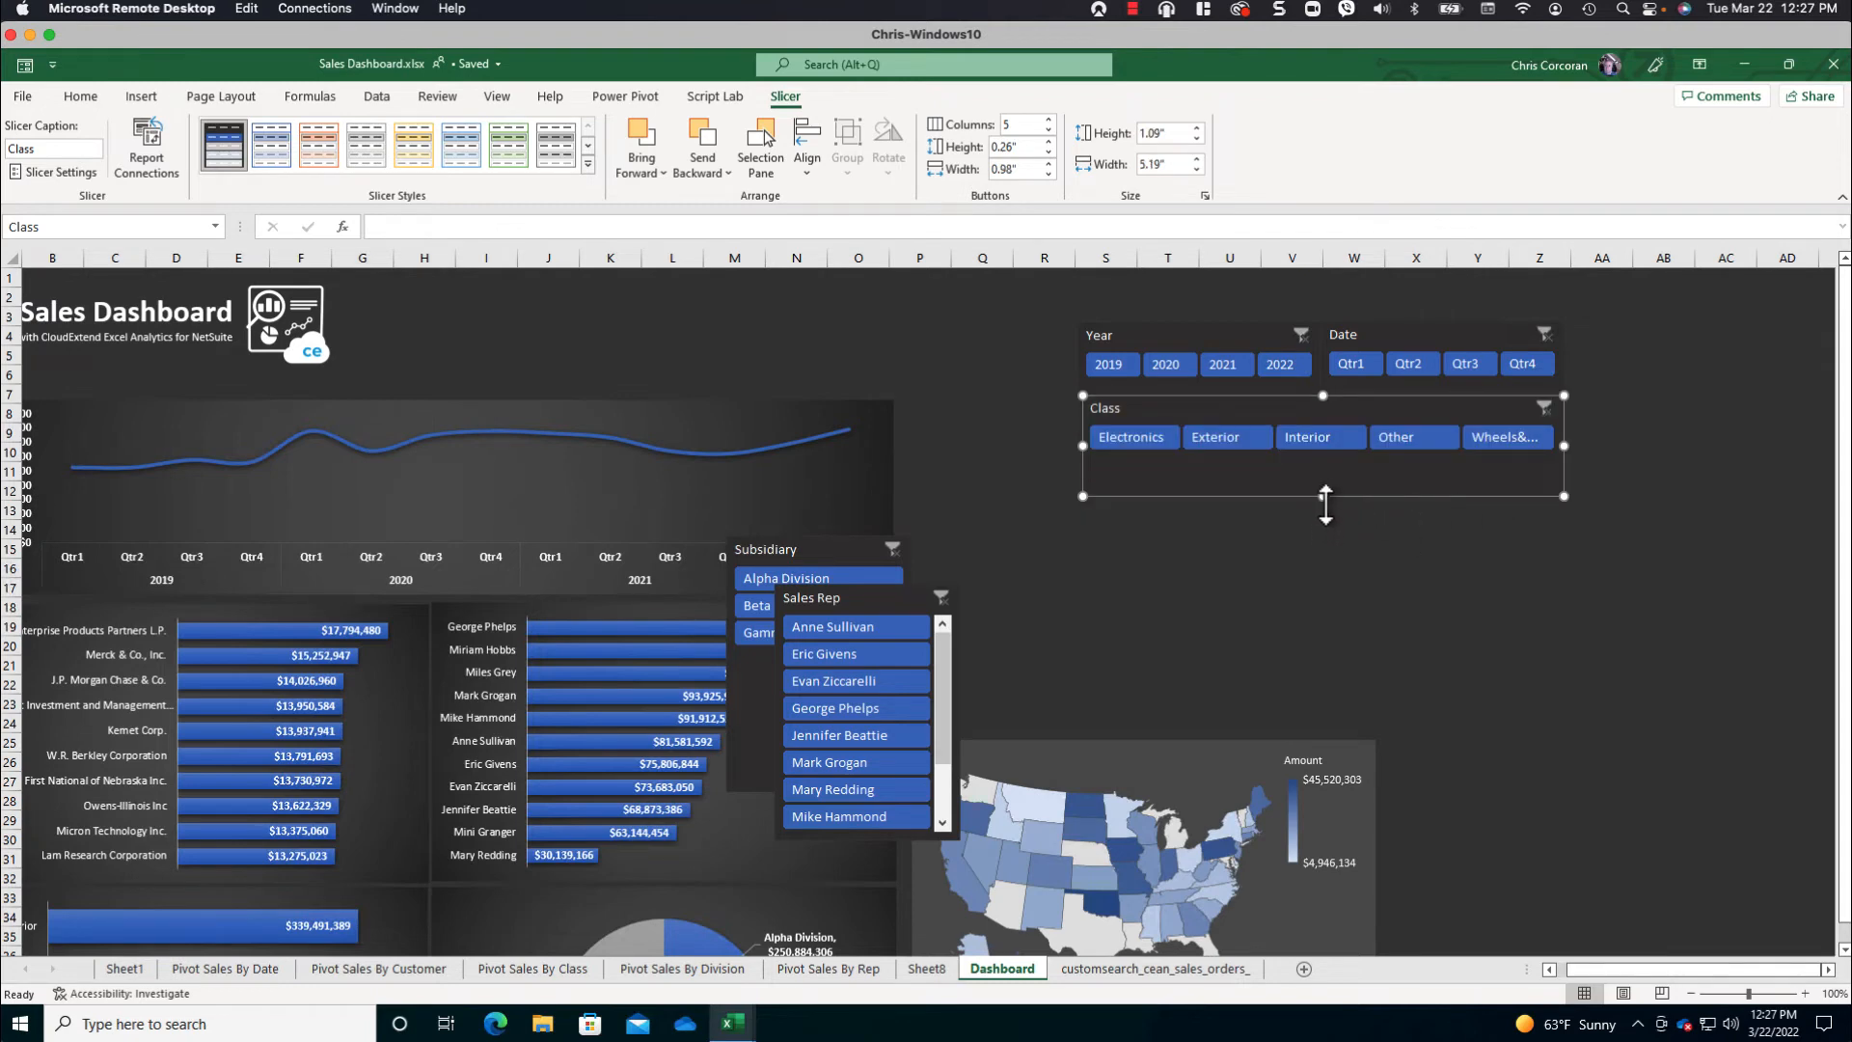
drag(1325, 489, 1325, 461)
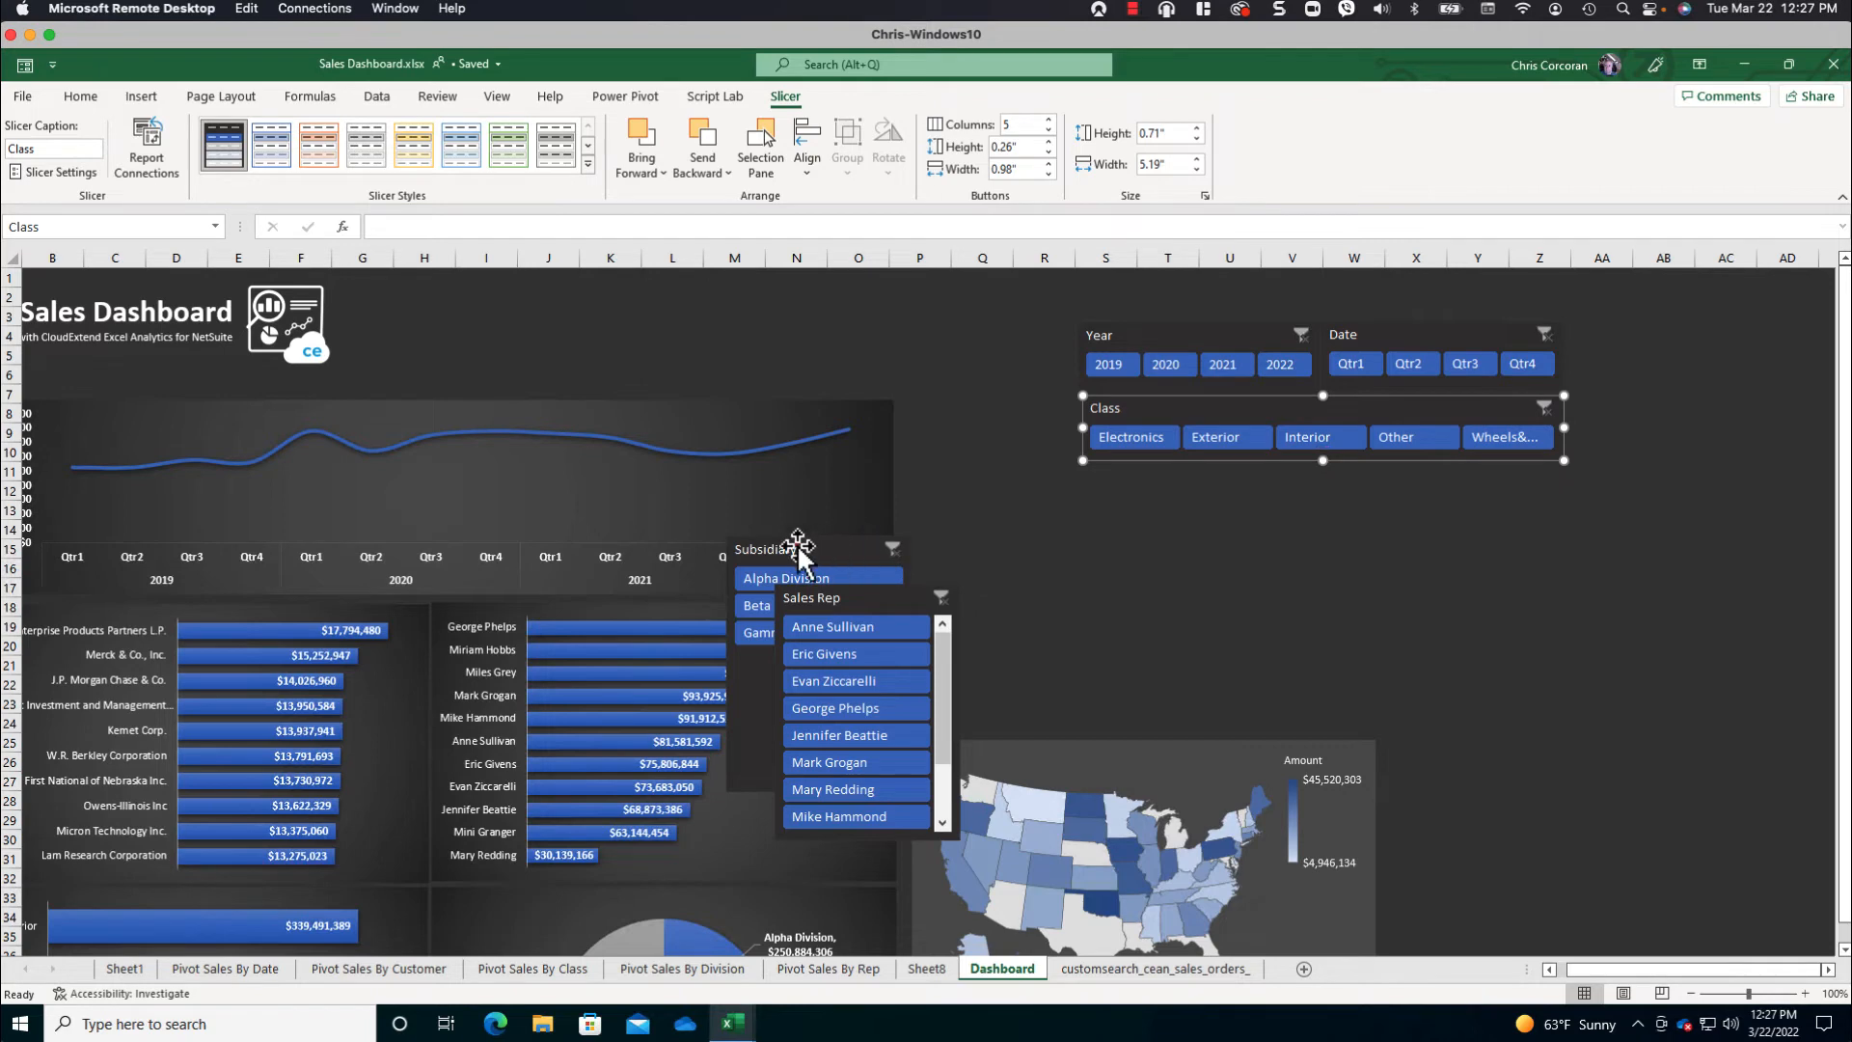
- Place the Subsidiary slicer beneath the Class slicer in 3 columns, sized about 0.73 in high by 5.16 in wide
drag(792, 540, 1156, 468)
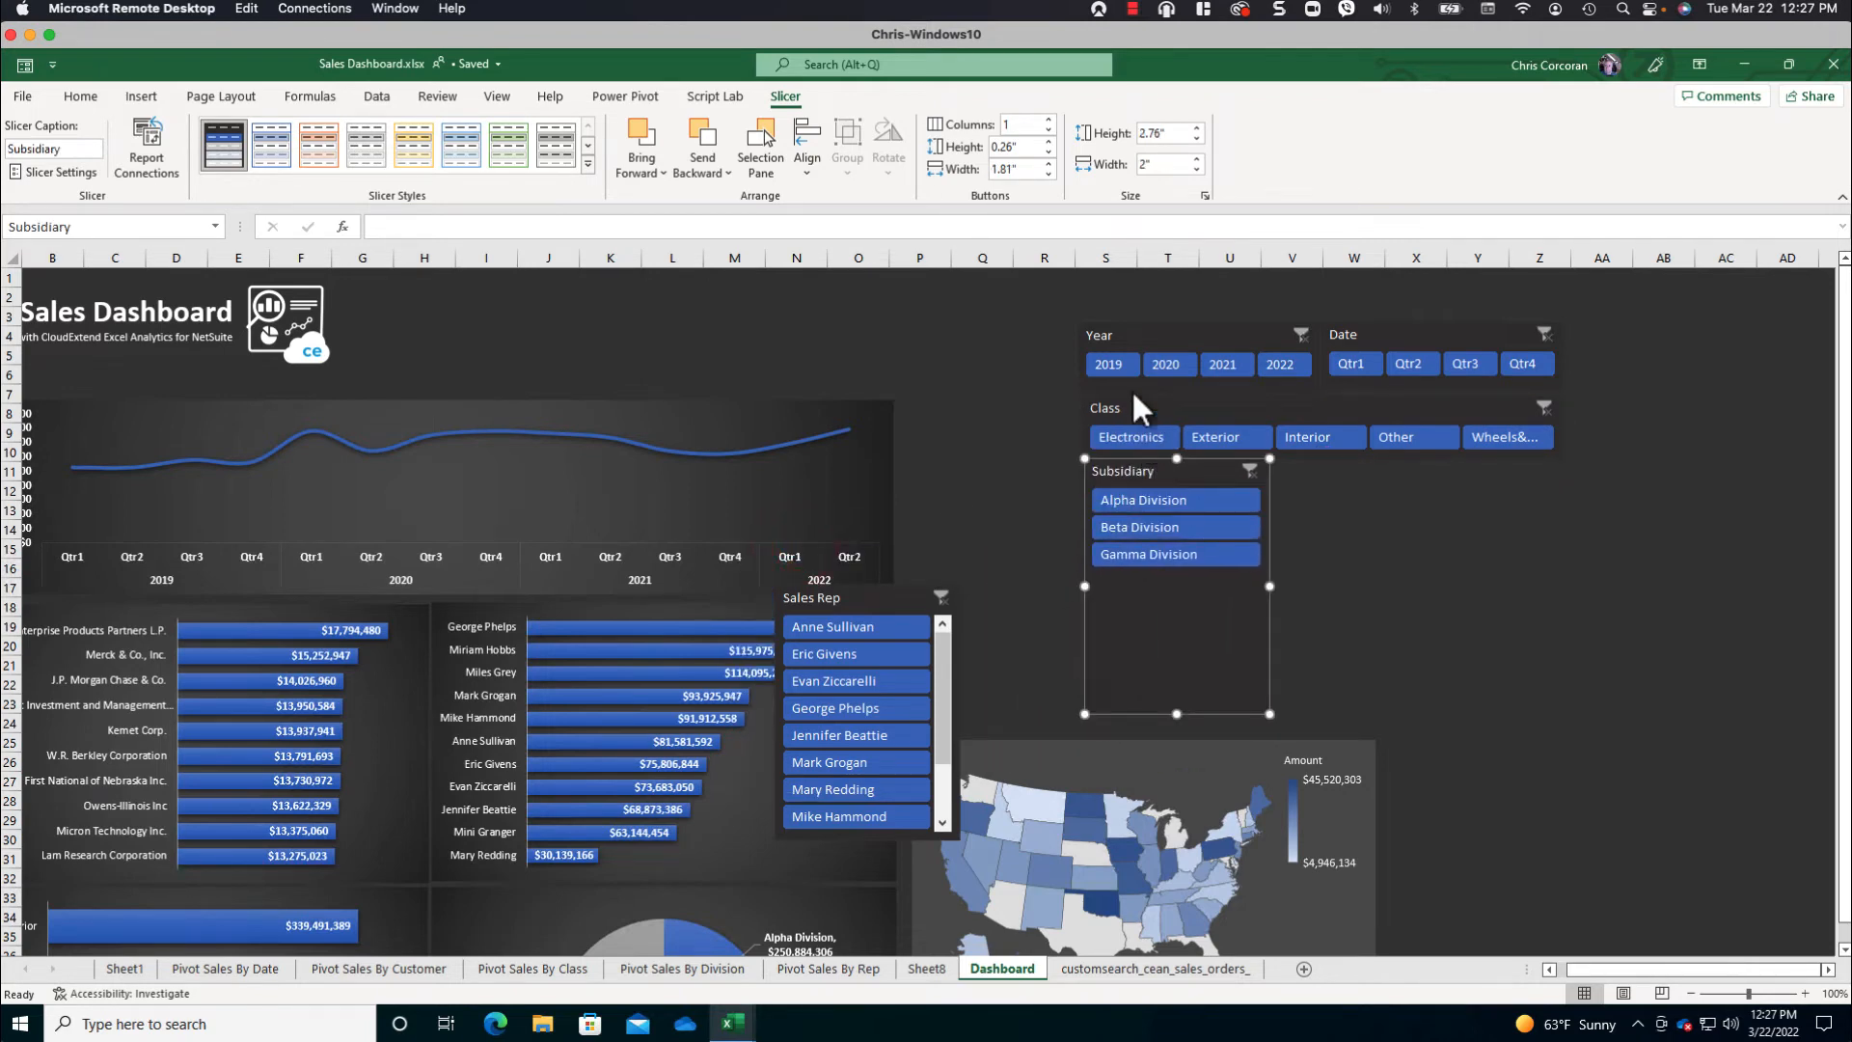
click(1048, 120)
click(1049, 120)
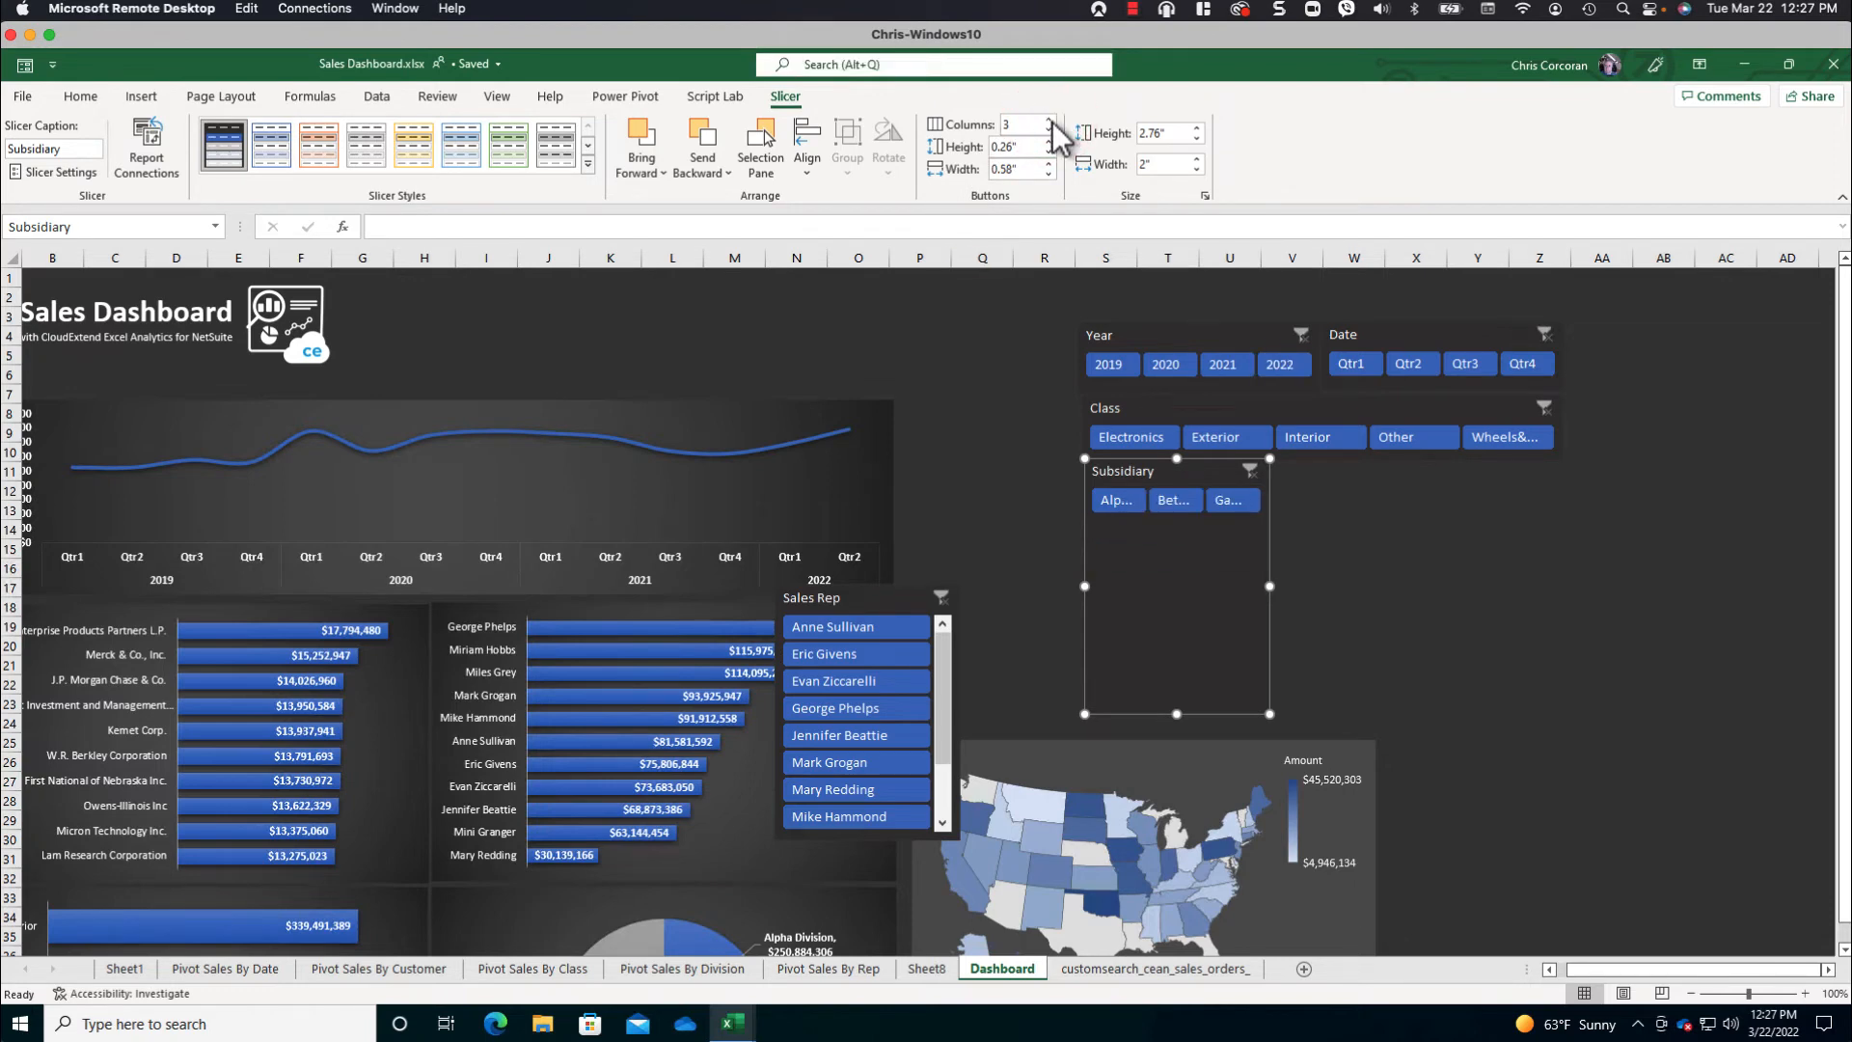
click(1049, 120)
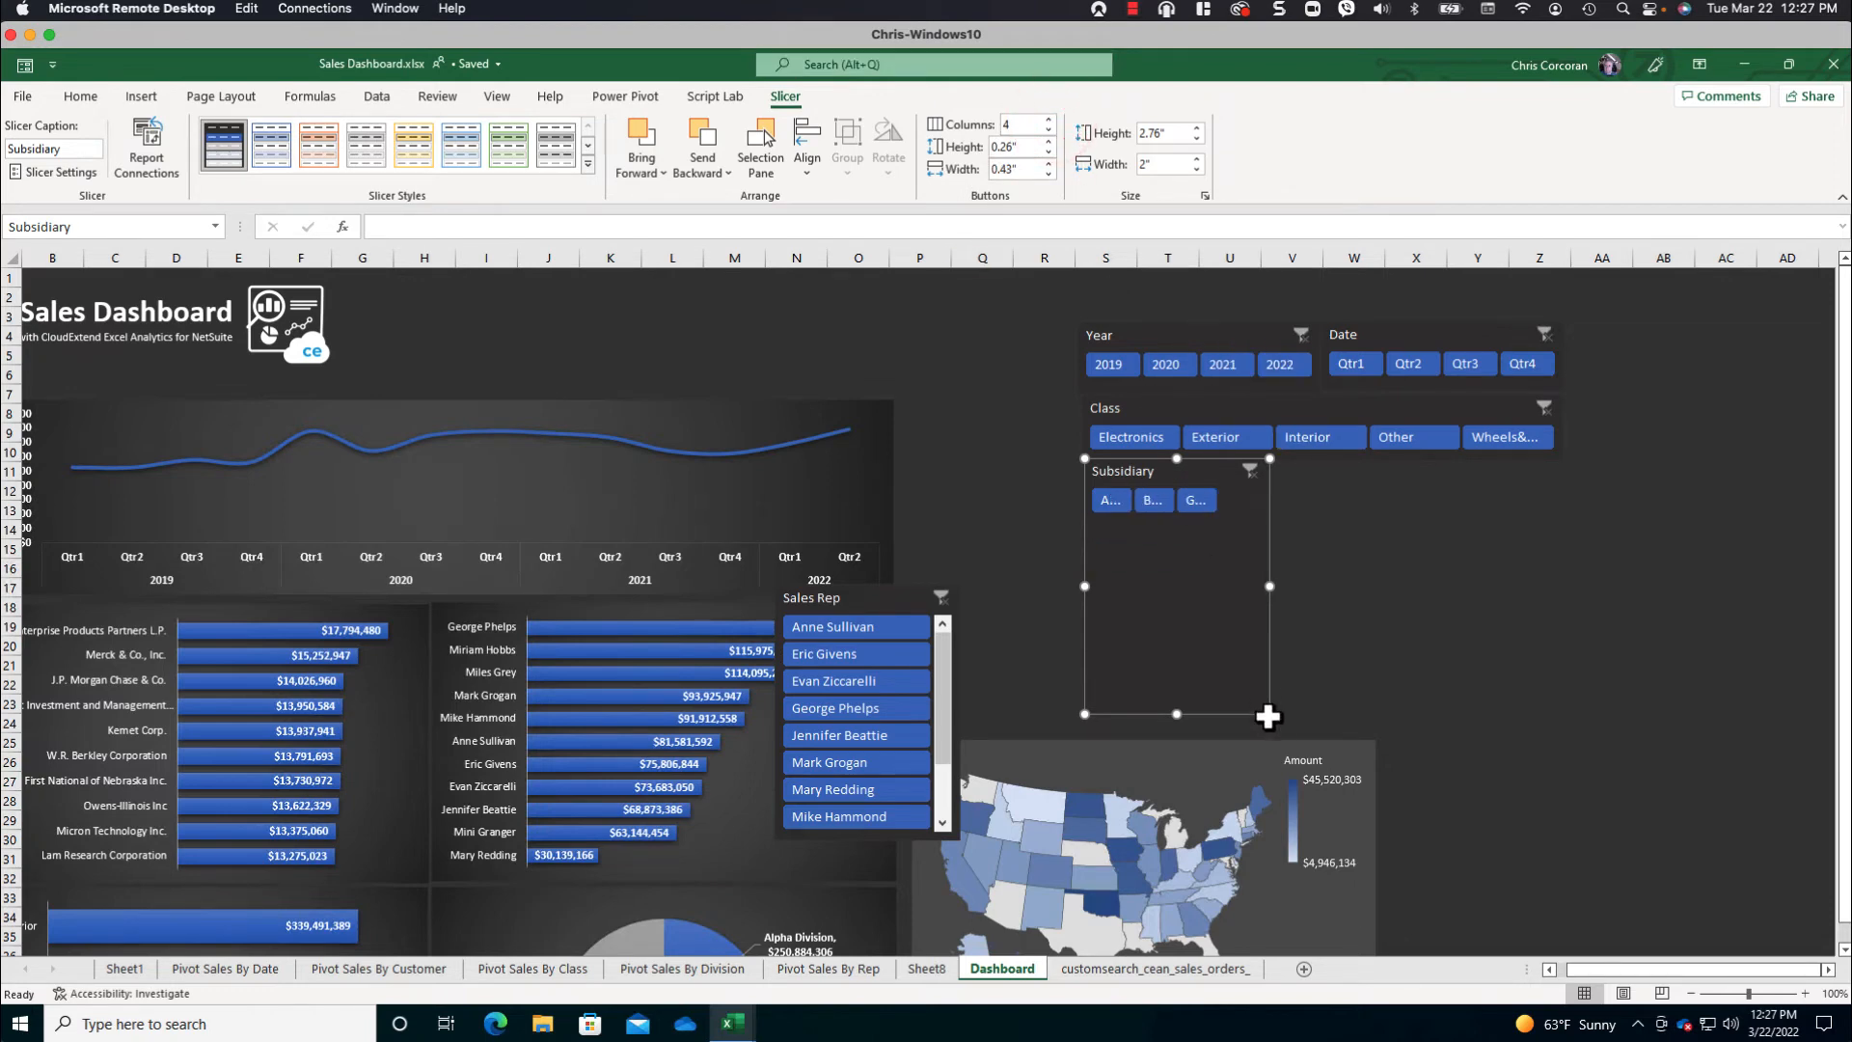
drag(1270, 714, 1483, 582)
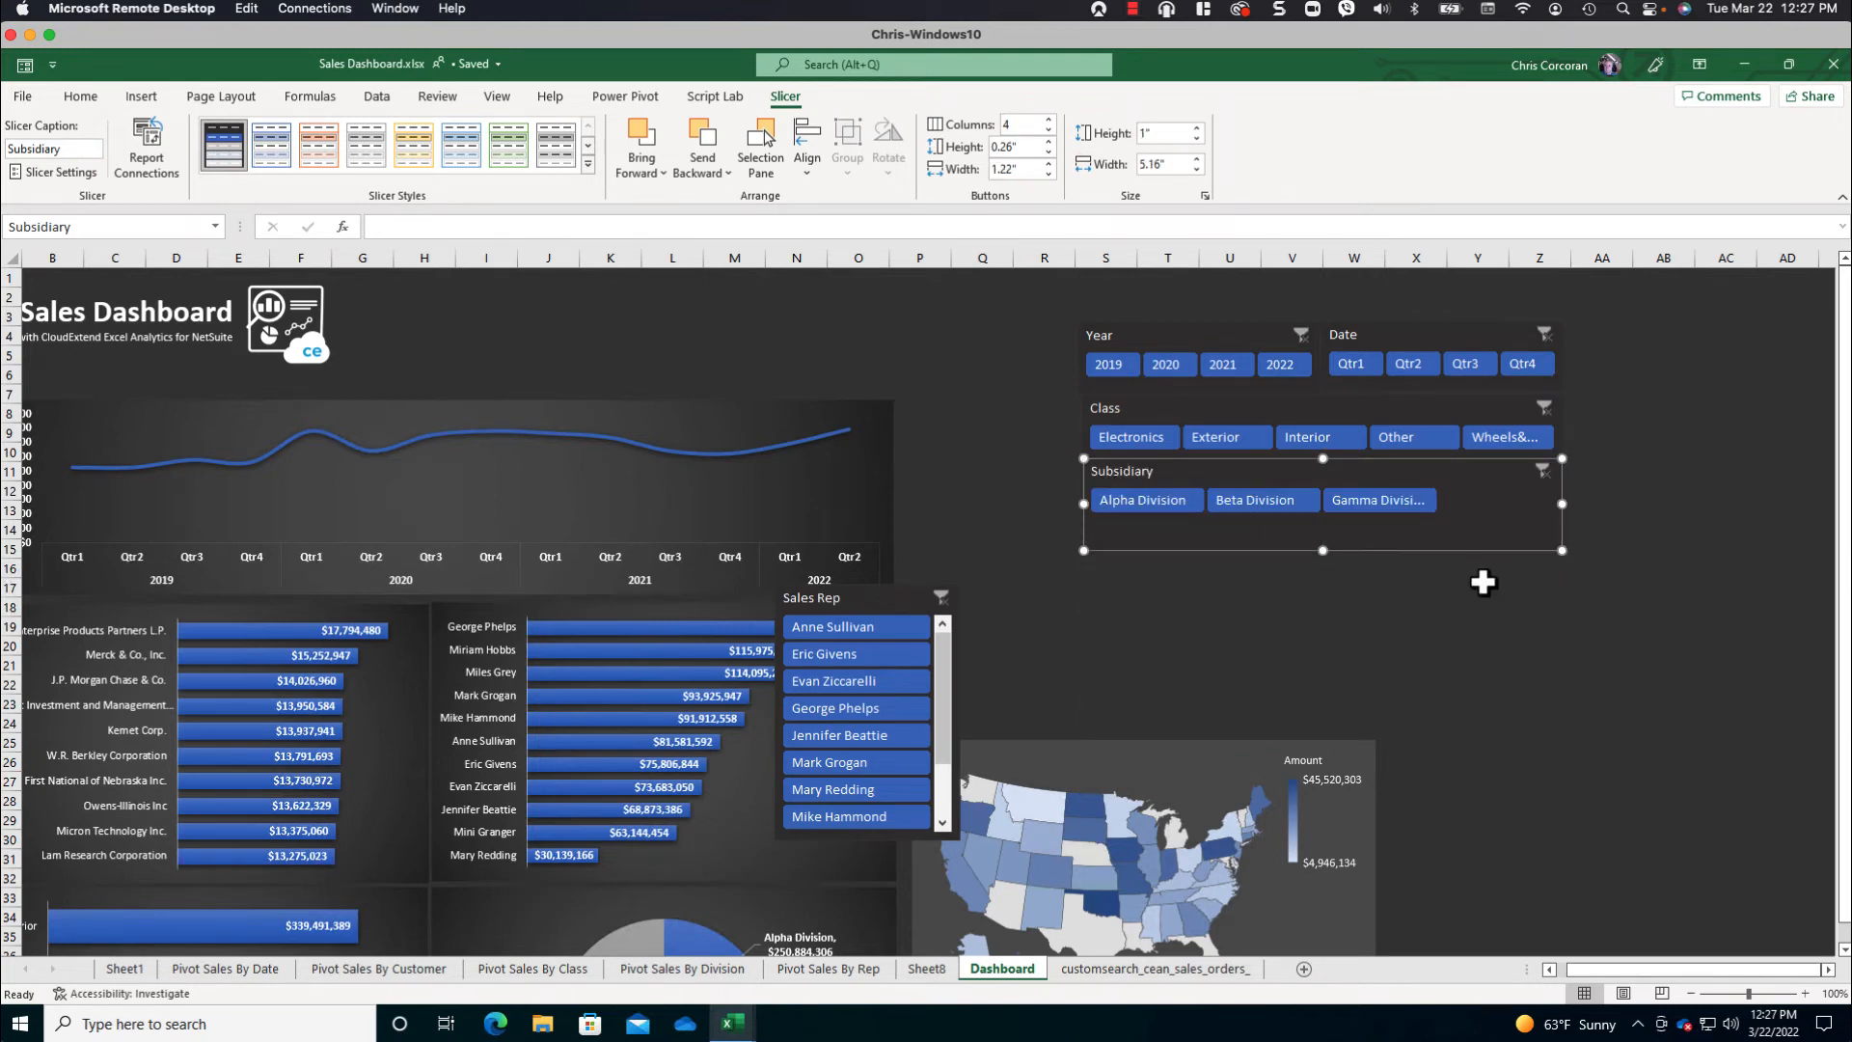
click(1048, 129)
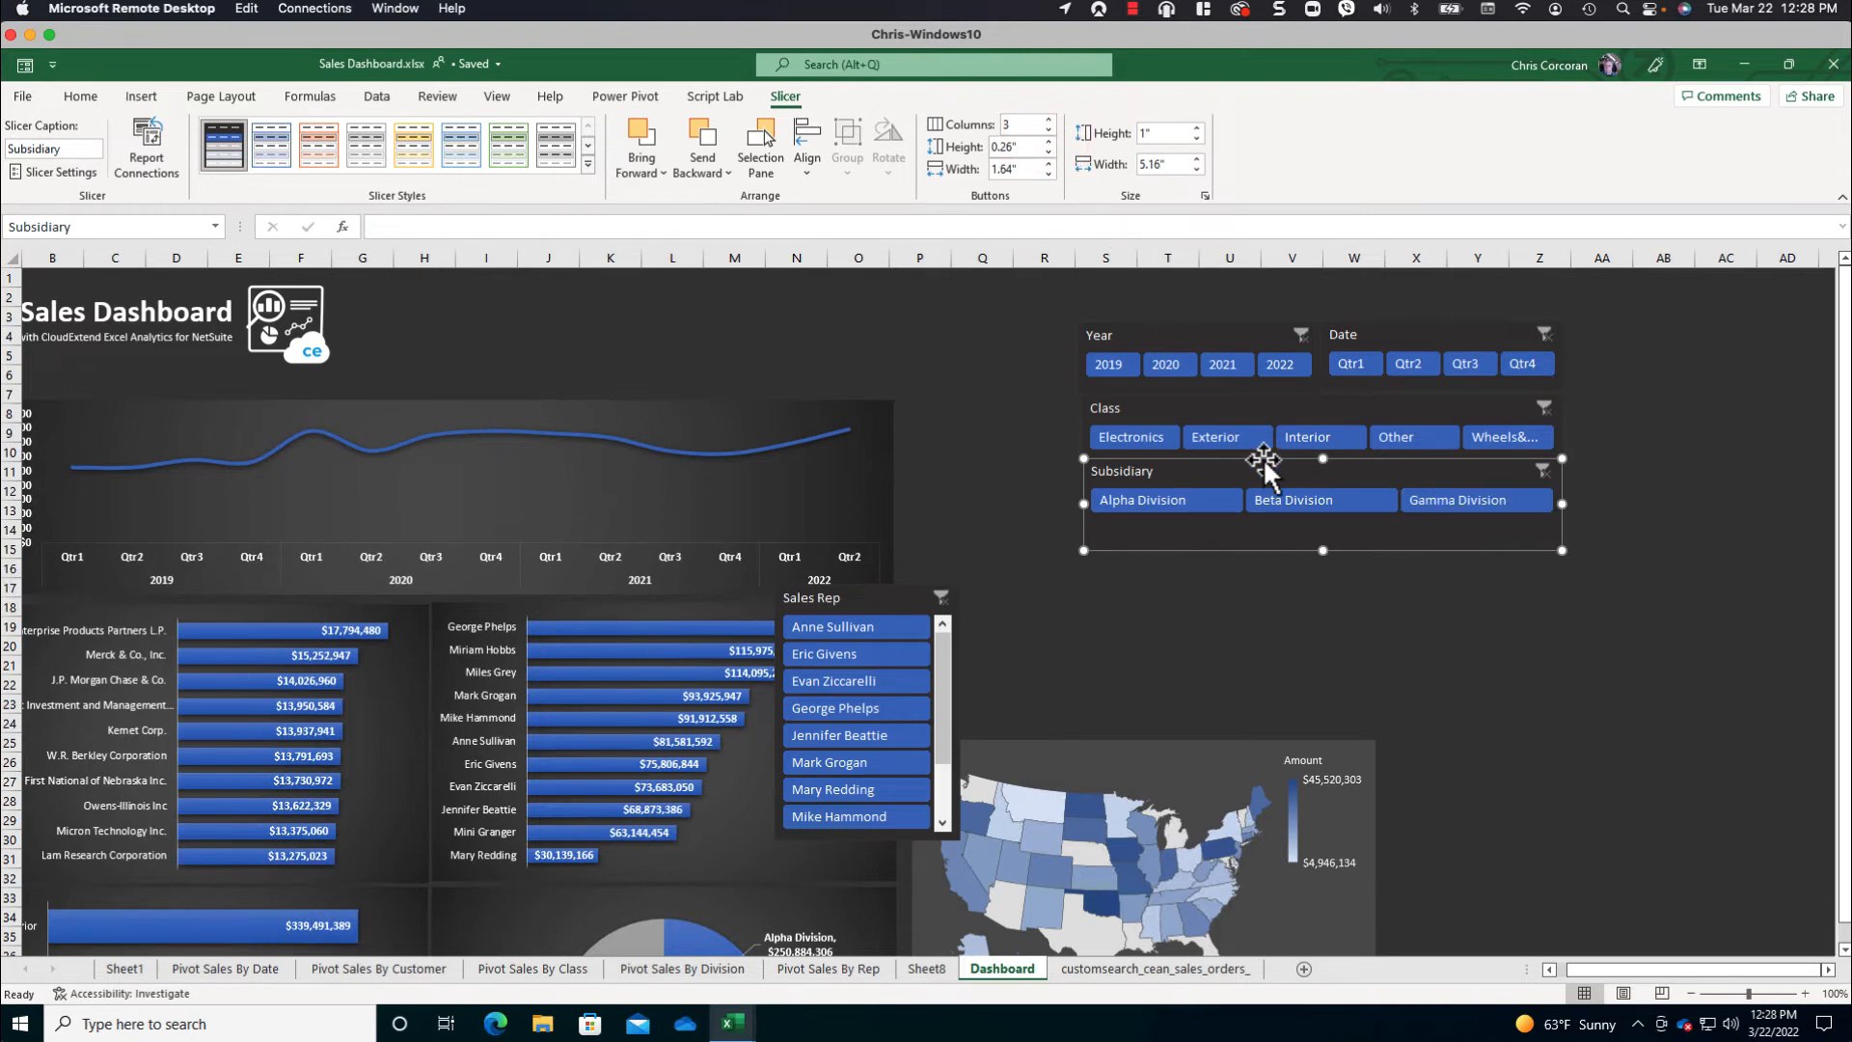
drag(1323, 550, 1324, 527)
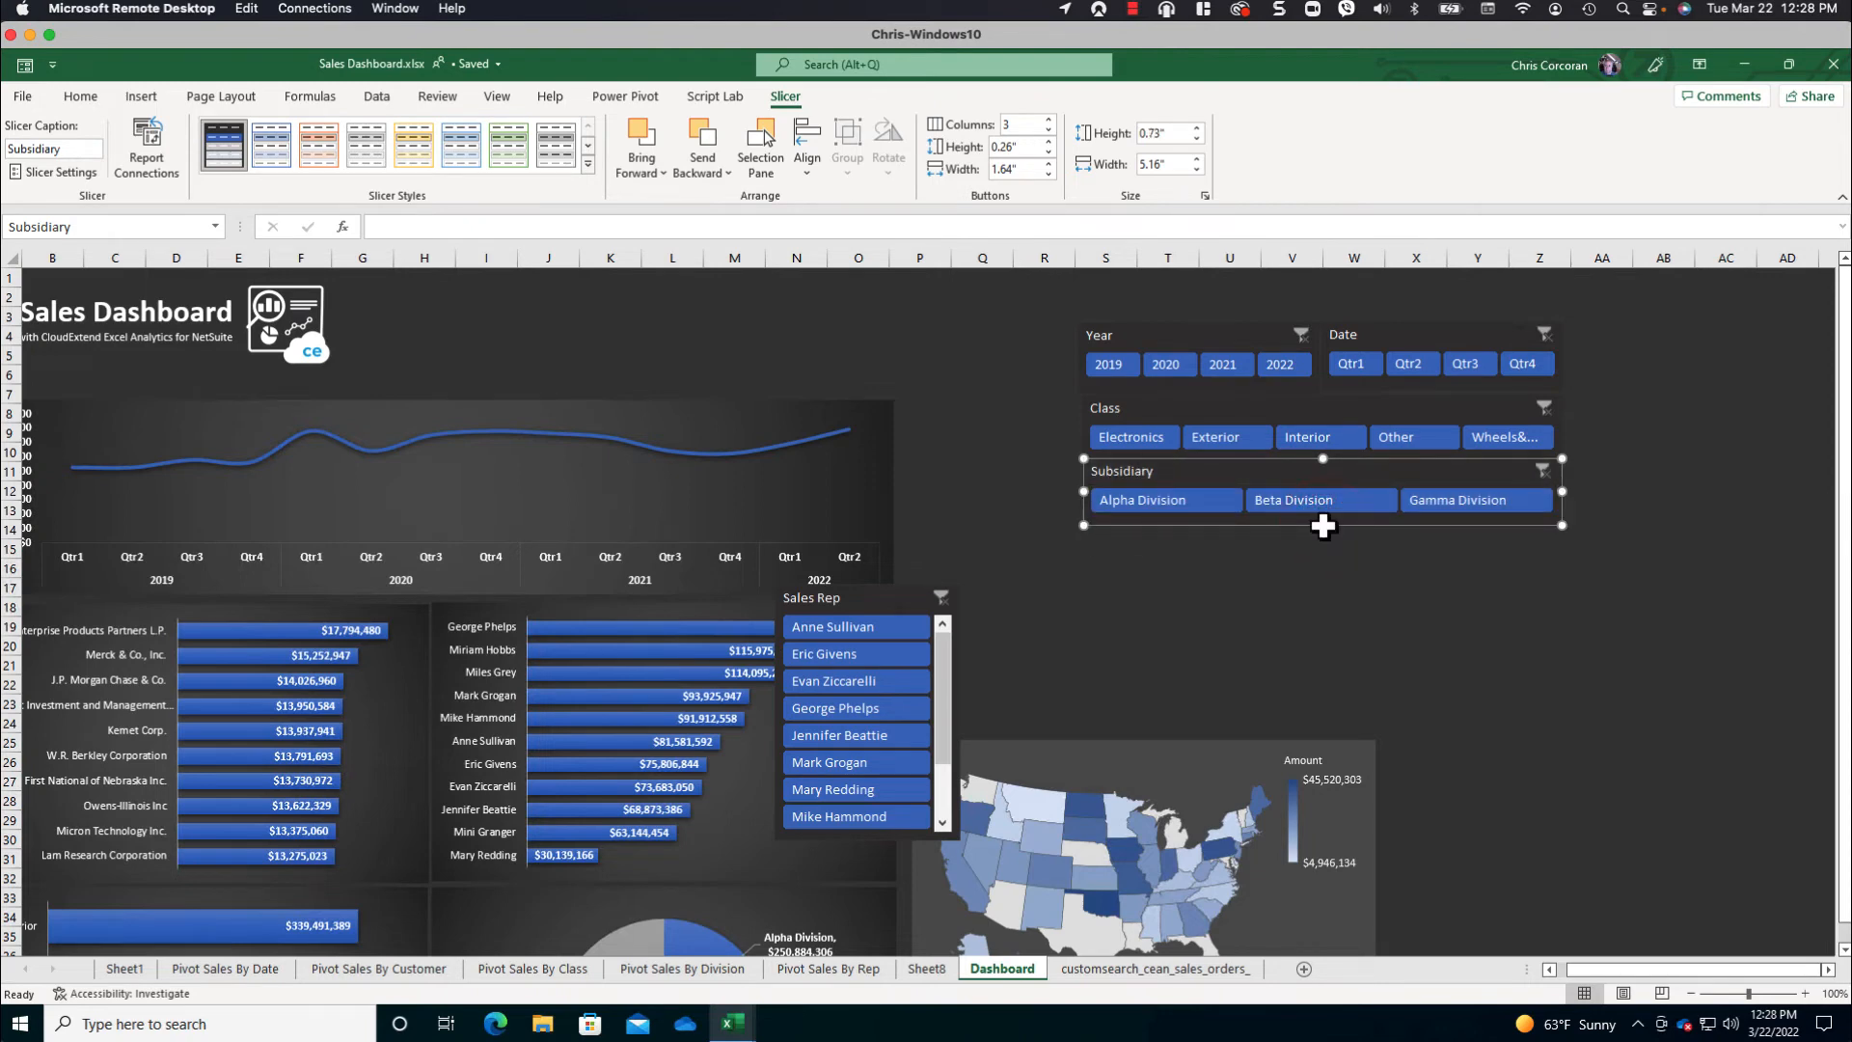
- Place the Sales Rep slicer beneath the Subsidiary slicer in 4 columns, sized about 1.26 in high by 5.12 in wide
mouse_move(860, 591)
mouse_down()
mouse_move(1081, 586)
mouse_move(1170, 496)
mouse_move(1171, 534)
mouse_up()
drag(1352, 748, 1560, 696)
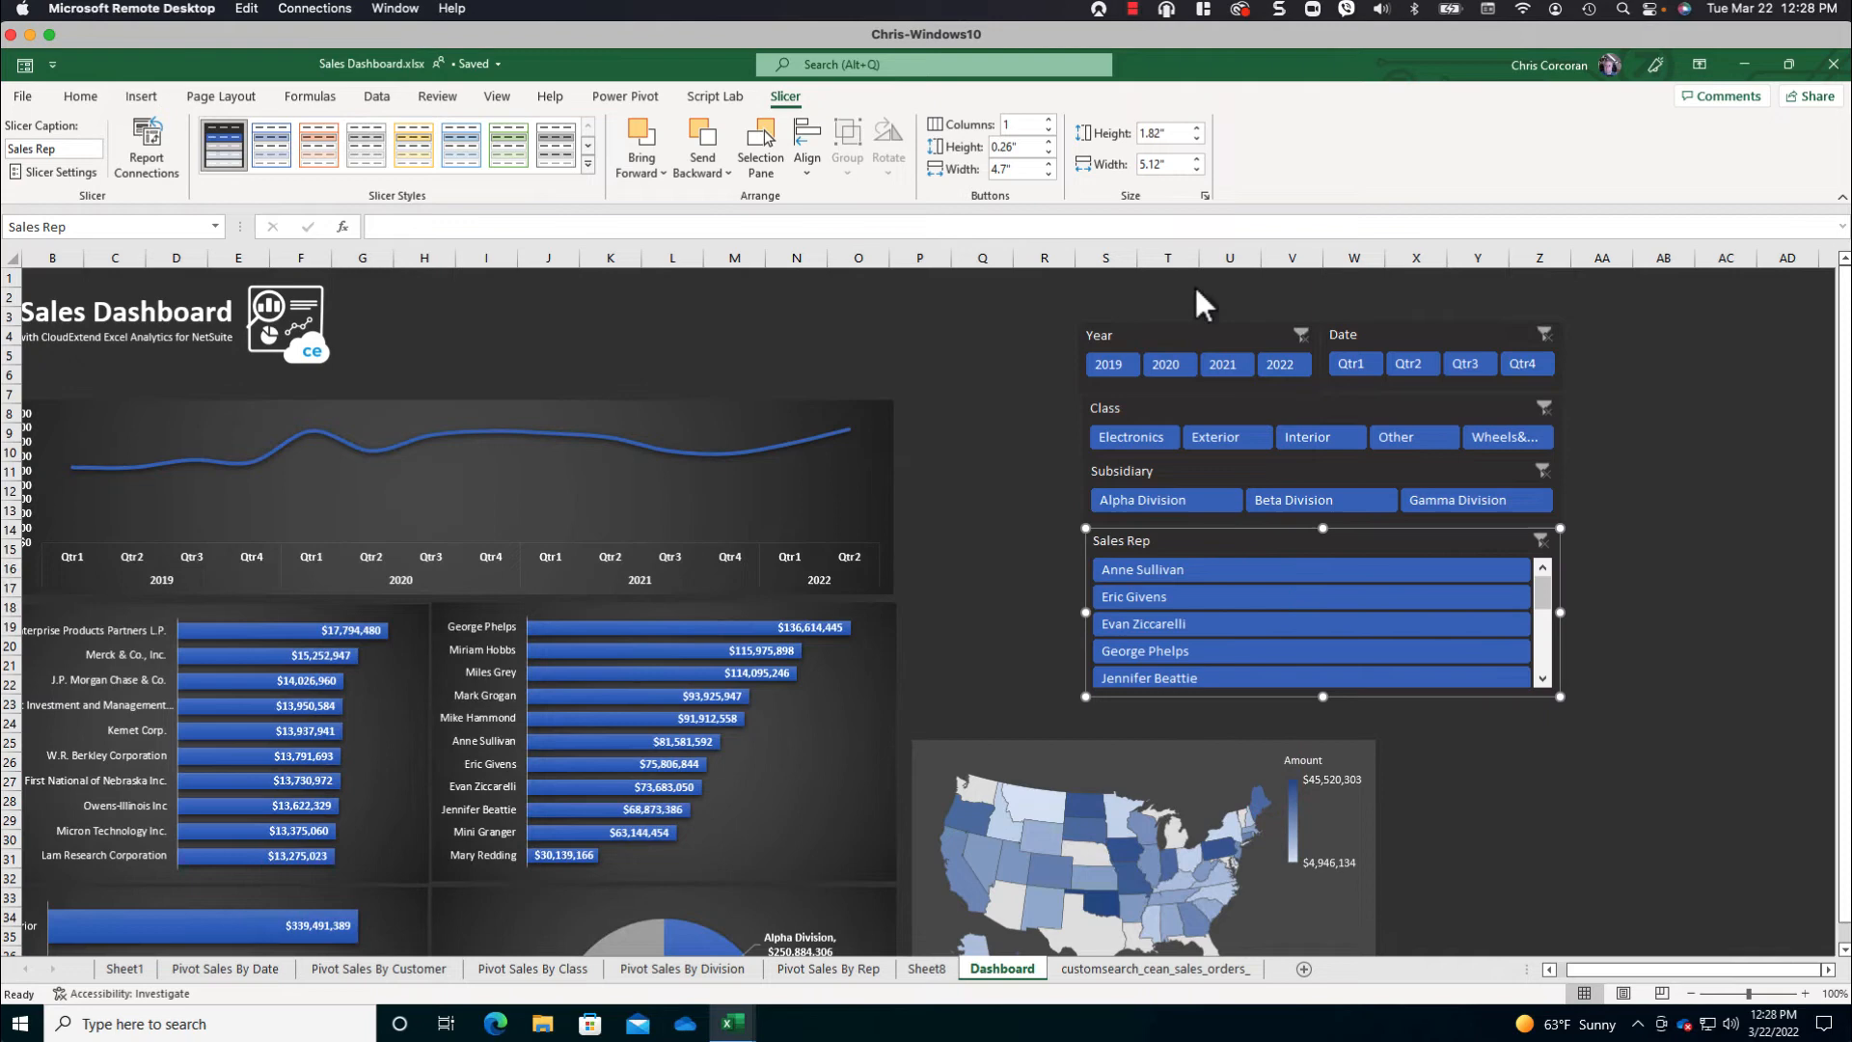
click(1048, 120)
click(1047, 120)
click(1048, 120)
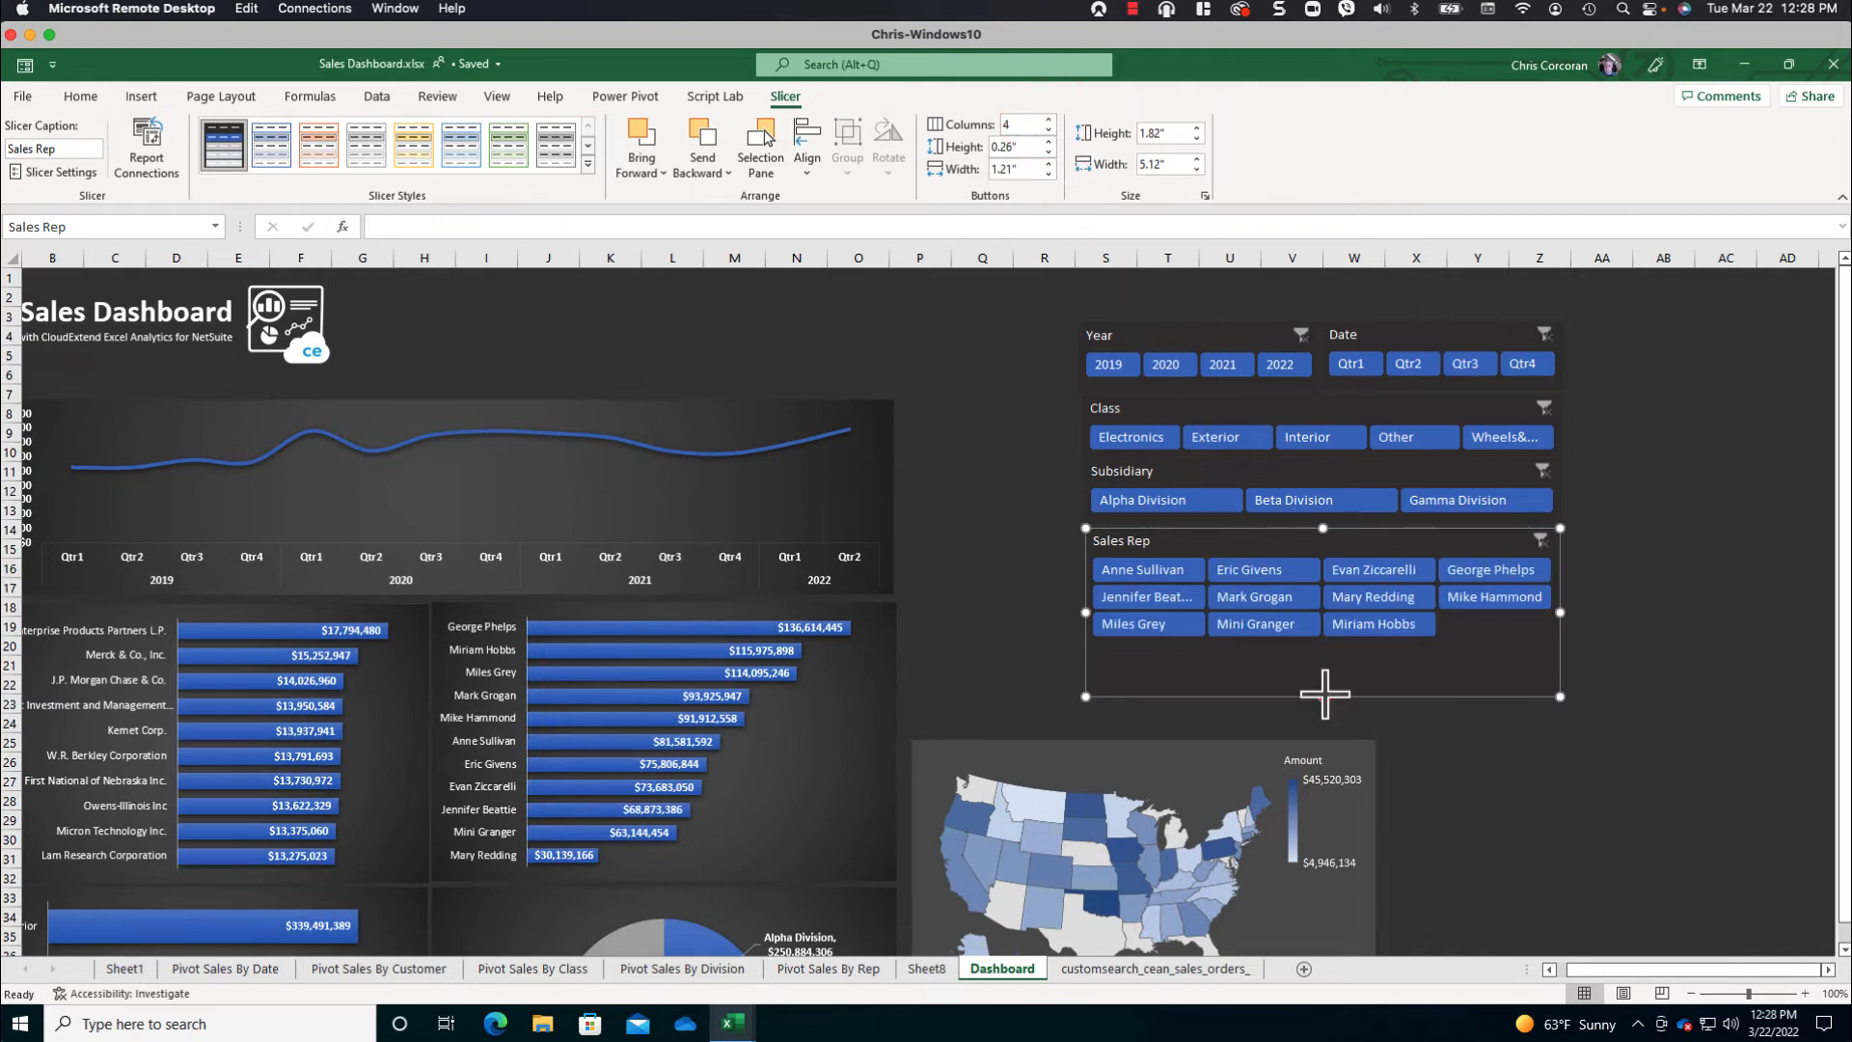
drag(1324, 693, 1325, 644)
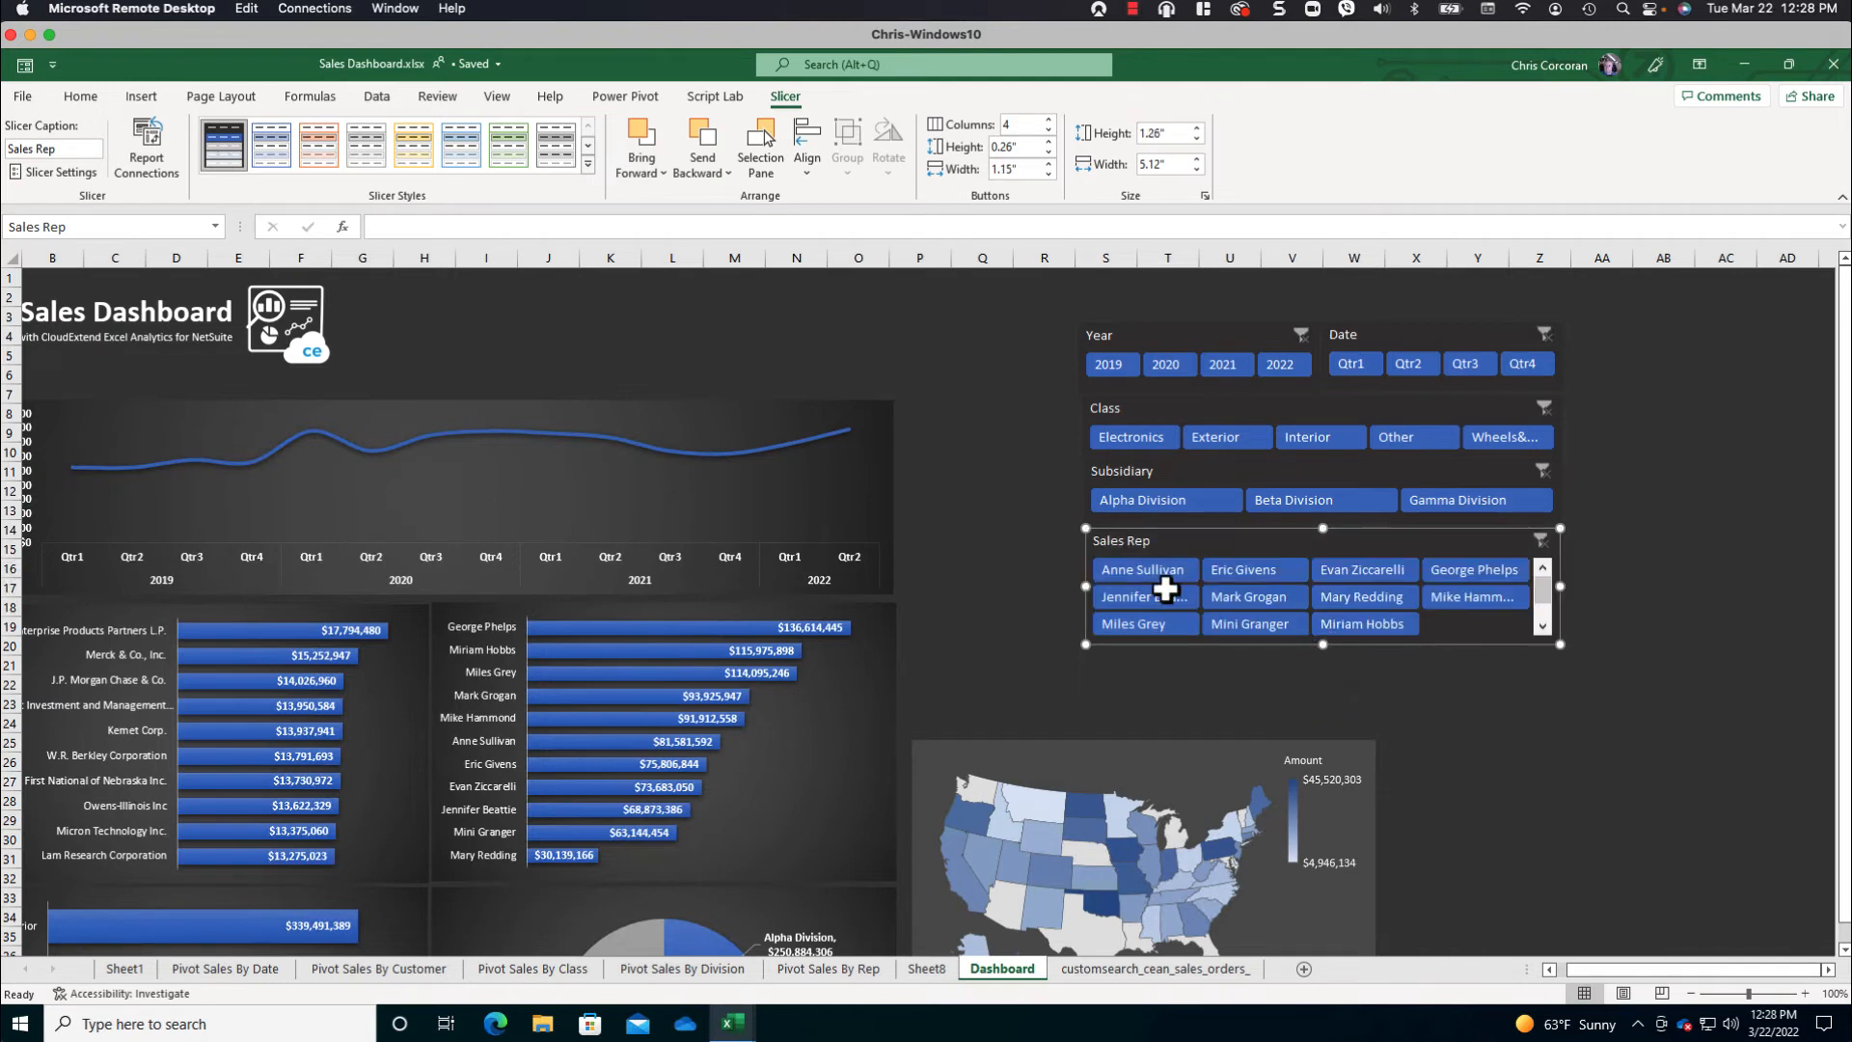
- Select all five slicers on the Dashboard sheet and group them into one object
click(1058, 554)
click(1235, 537)
key(ctrl+a)
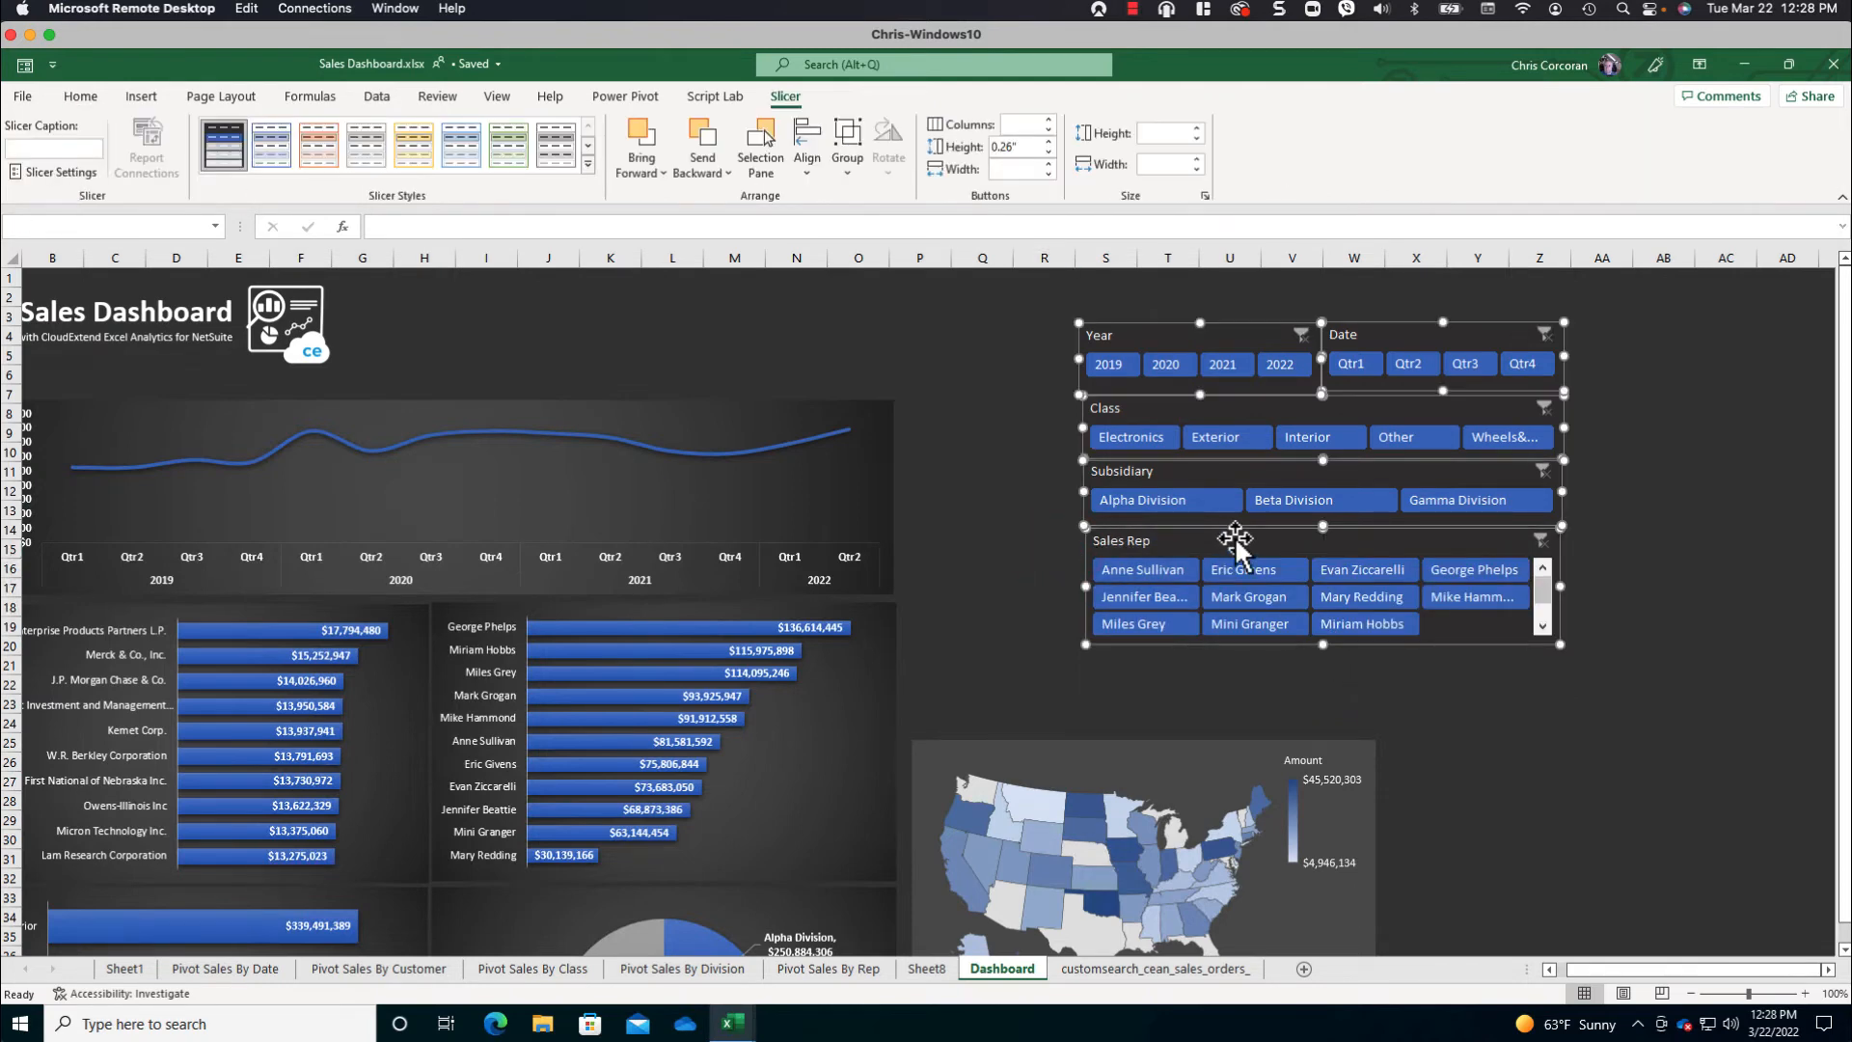
right_click(1235, 537)
click(1317, 820)
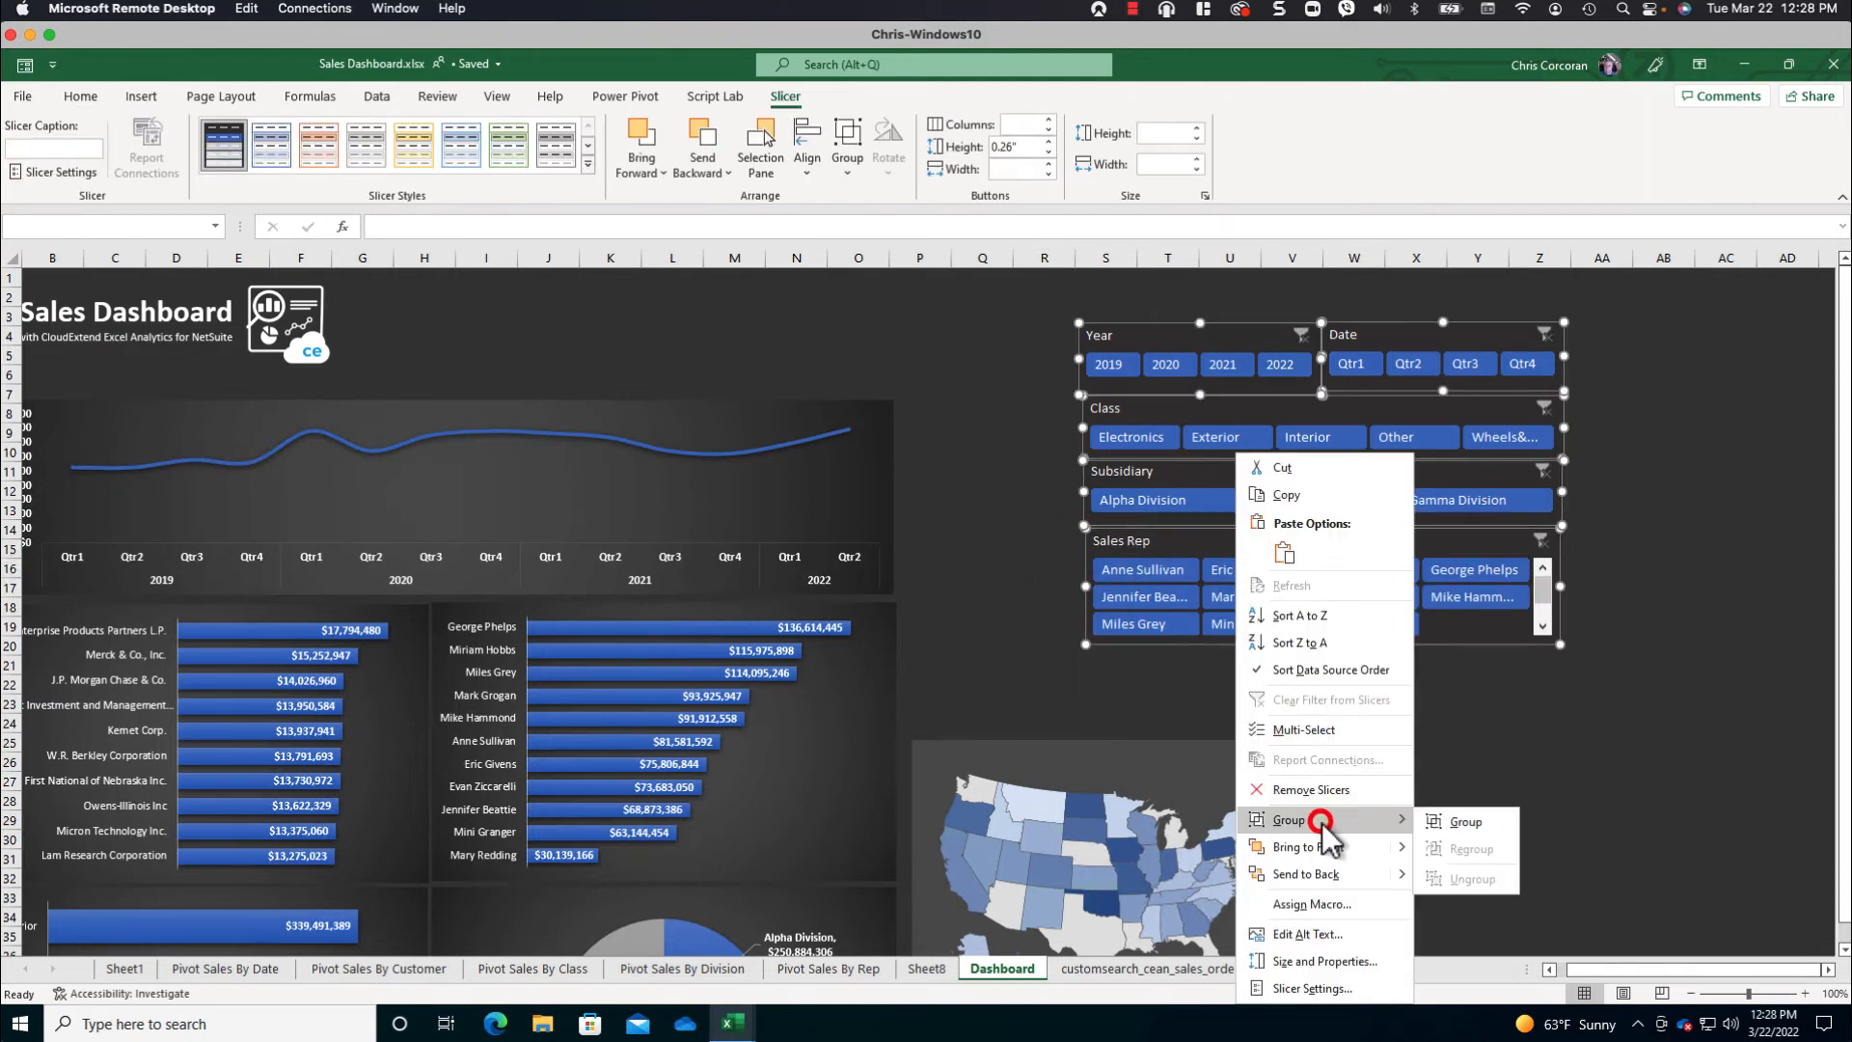
click(1465, 823)
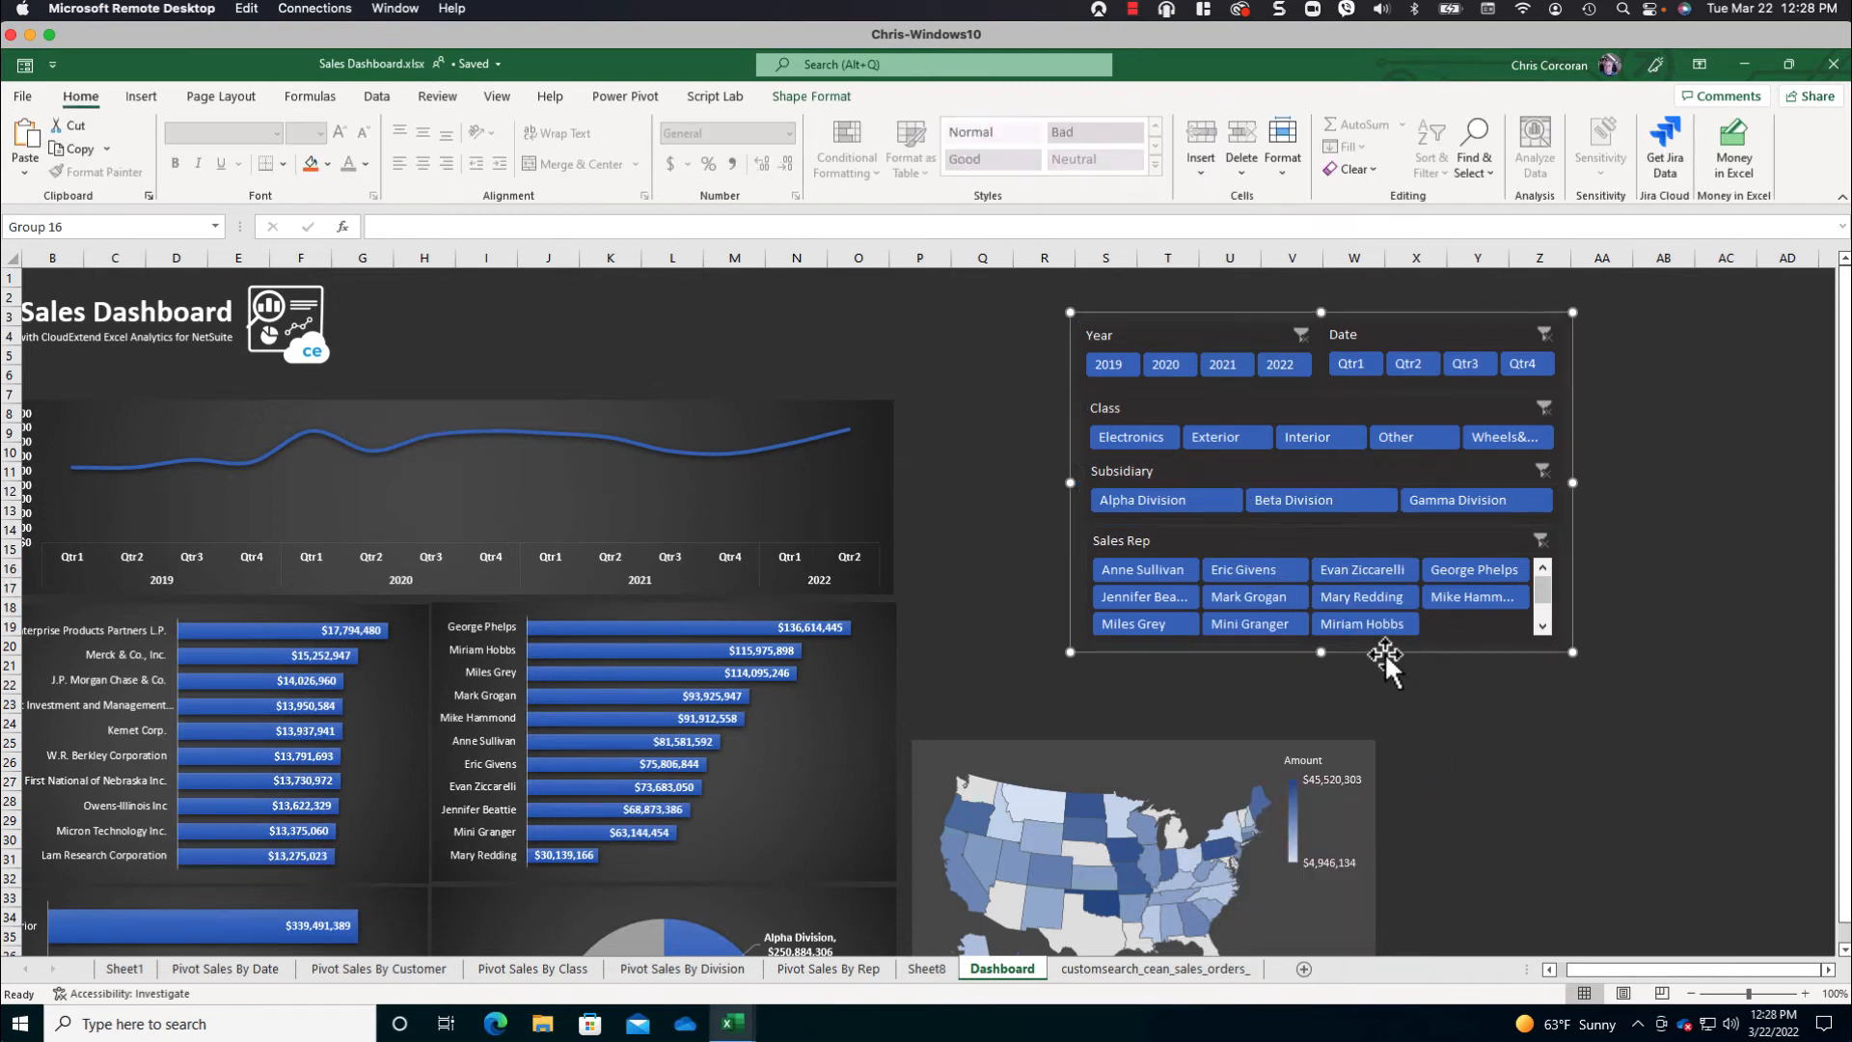
- Move the slicer group to column P beside the line chart, and place the state map directly beneath it
drag(1384, 653, 1216, 659)
click(1159, 745)
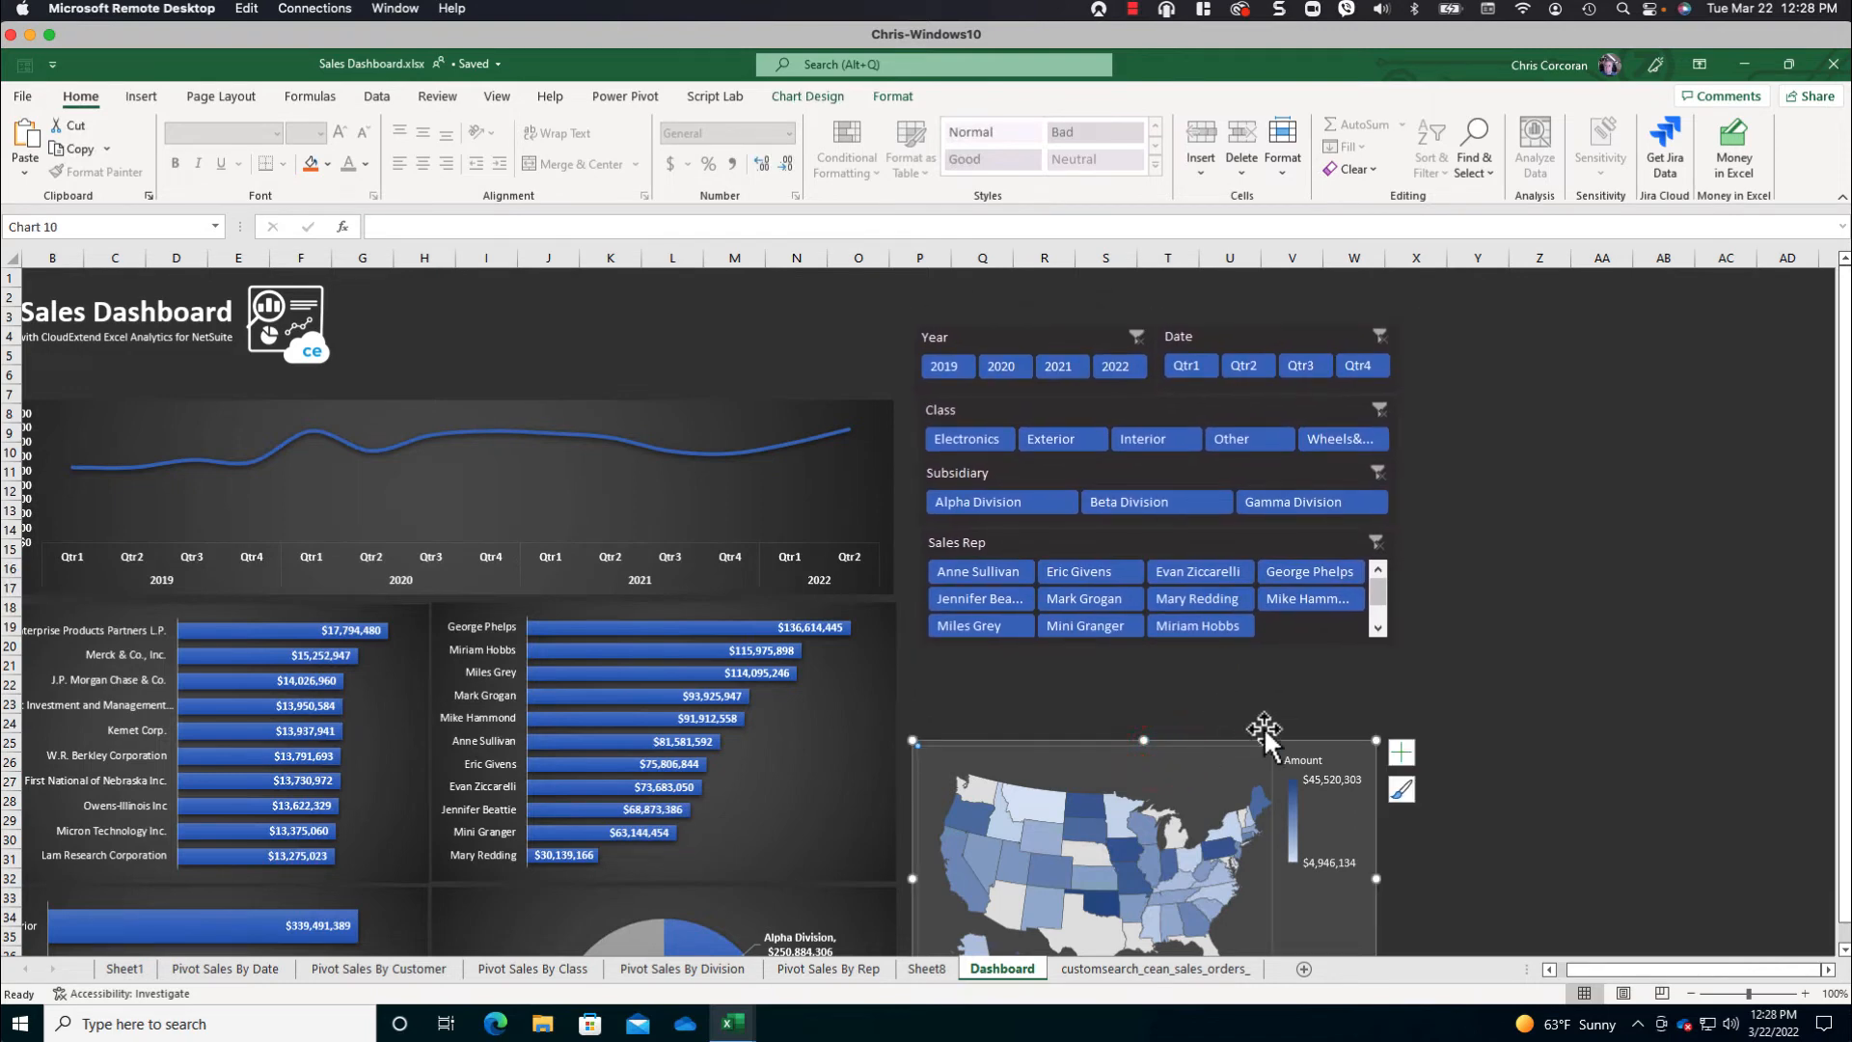
drag(1300, 743, 1310, 661)
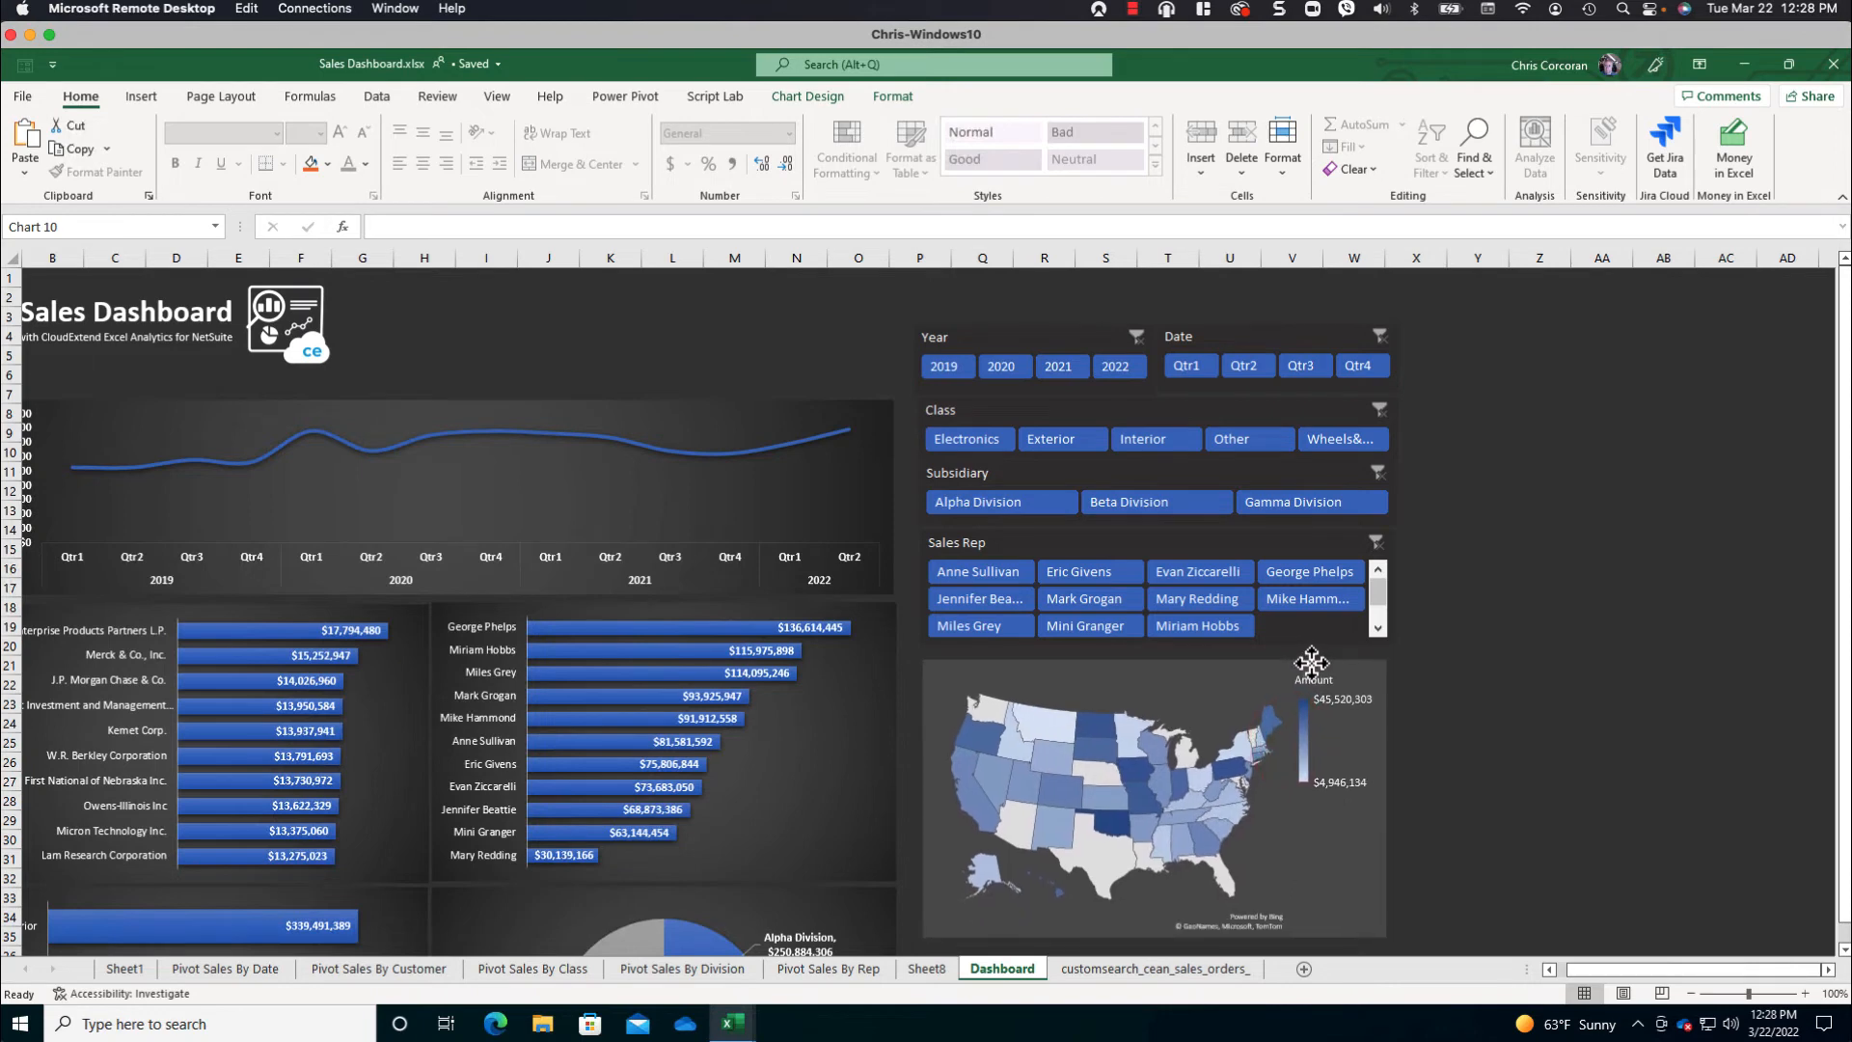
click(892, 315)
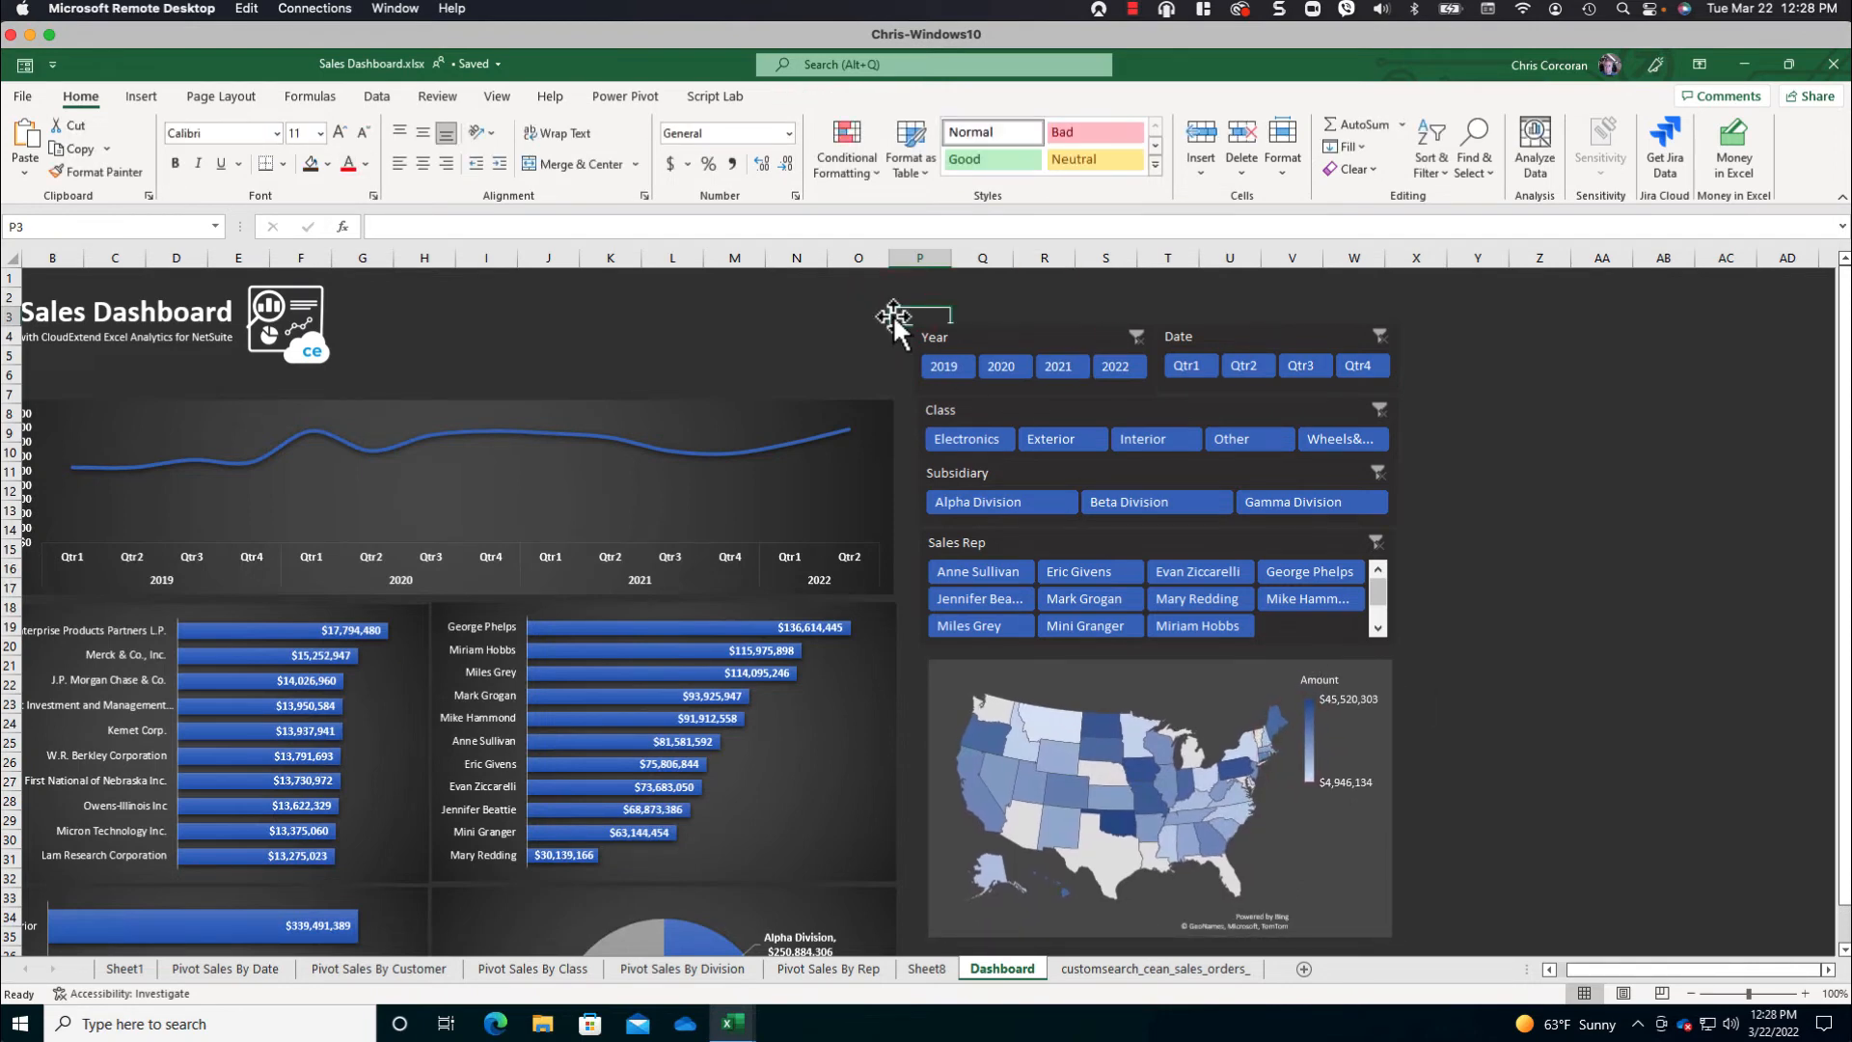
- Draw a rectangle about 4.08 in high by 5.49 in wide over the slicer group and fill it grey
click(141, 96)
click(263, 169)
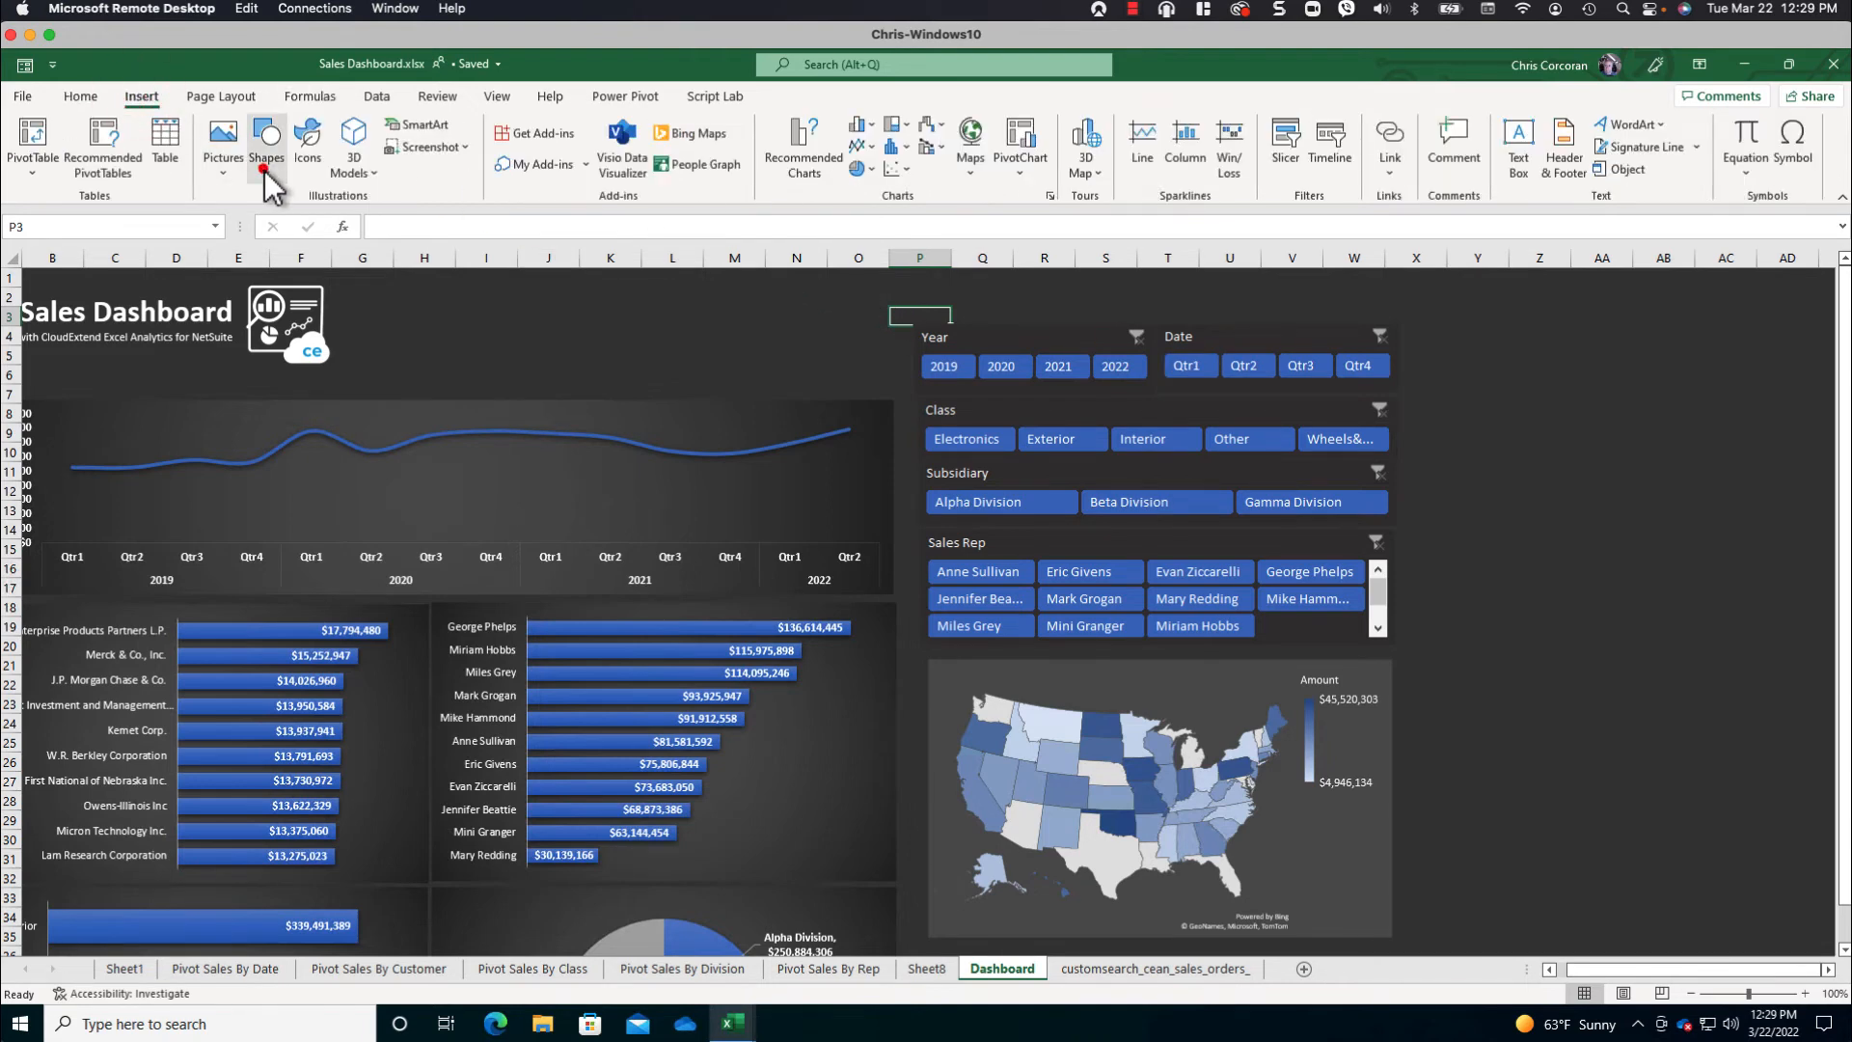
click(315, 219)
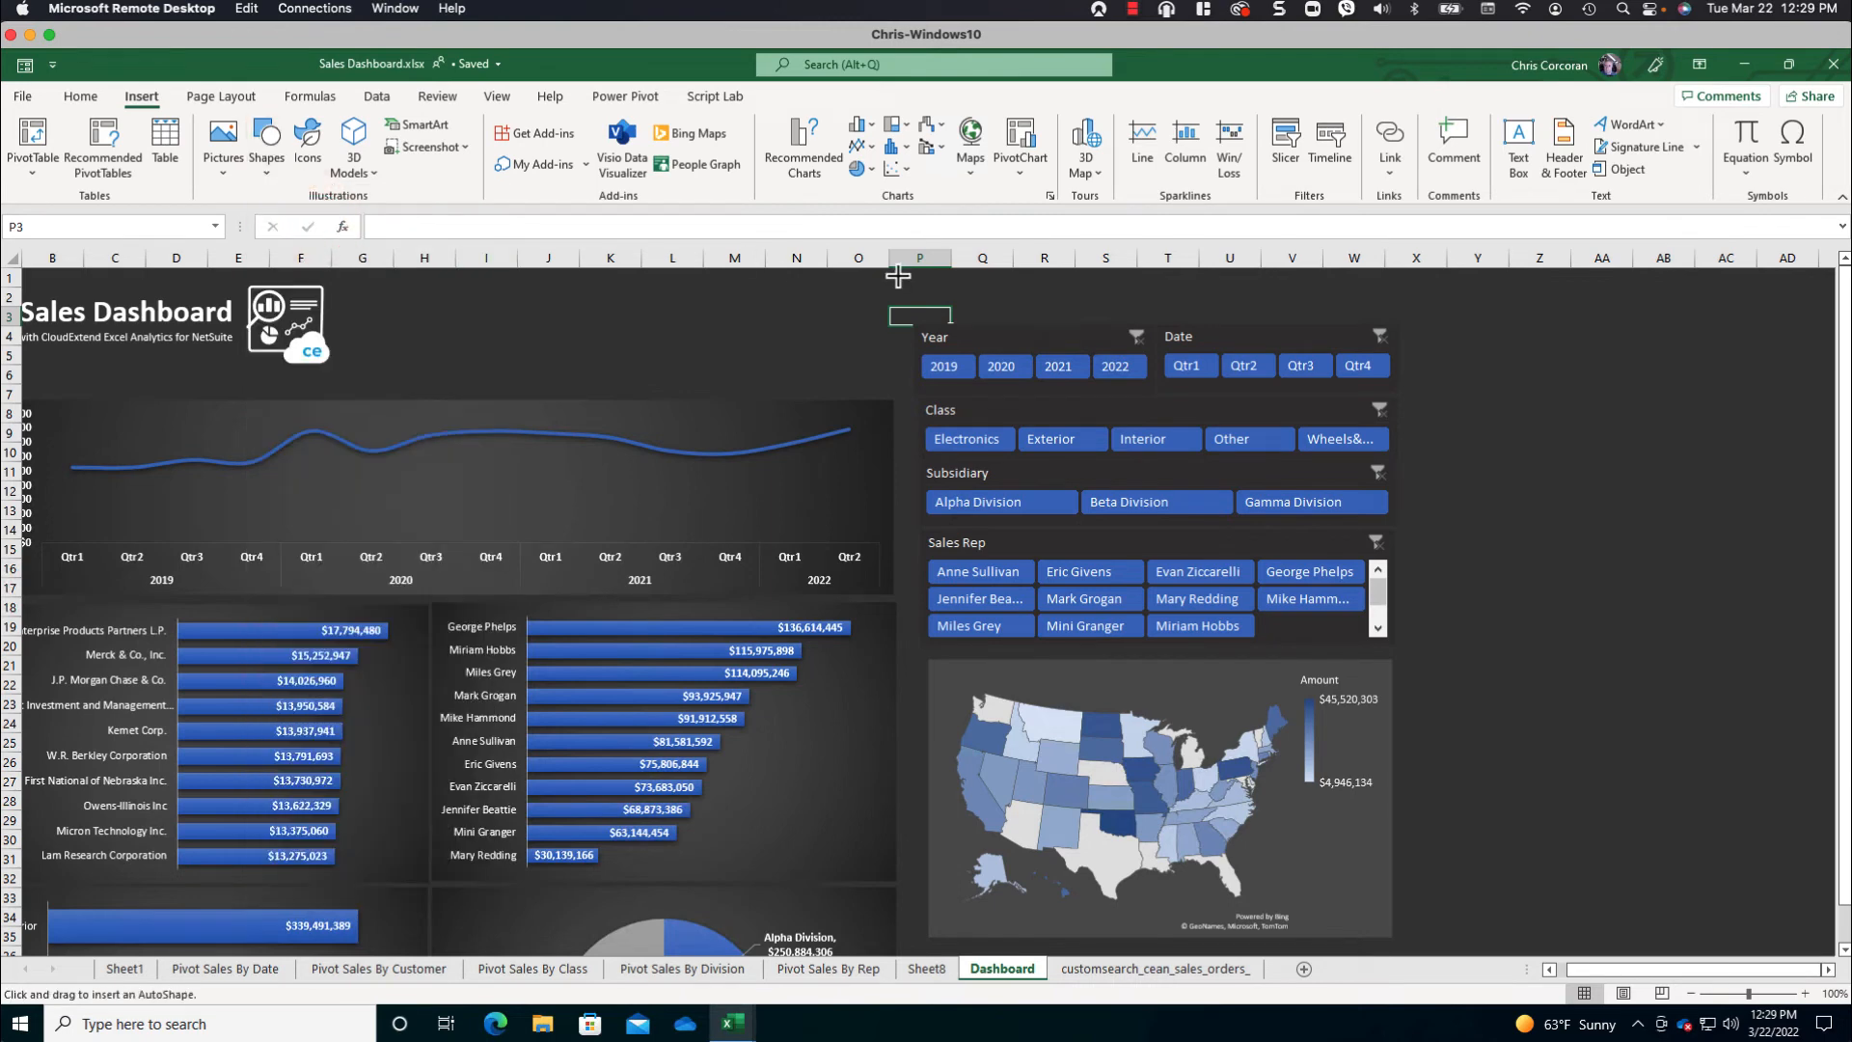
drag(897, 276, 1407, 654)
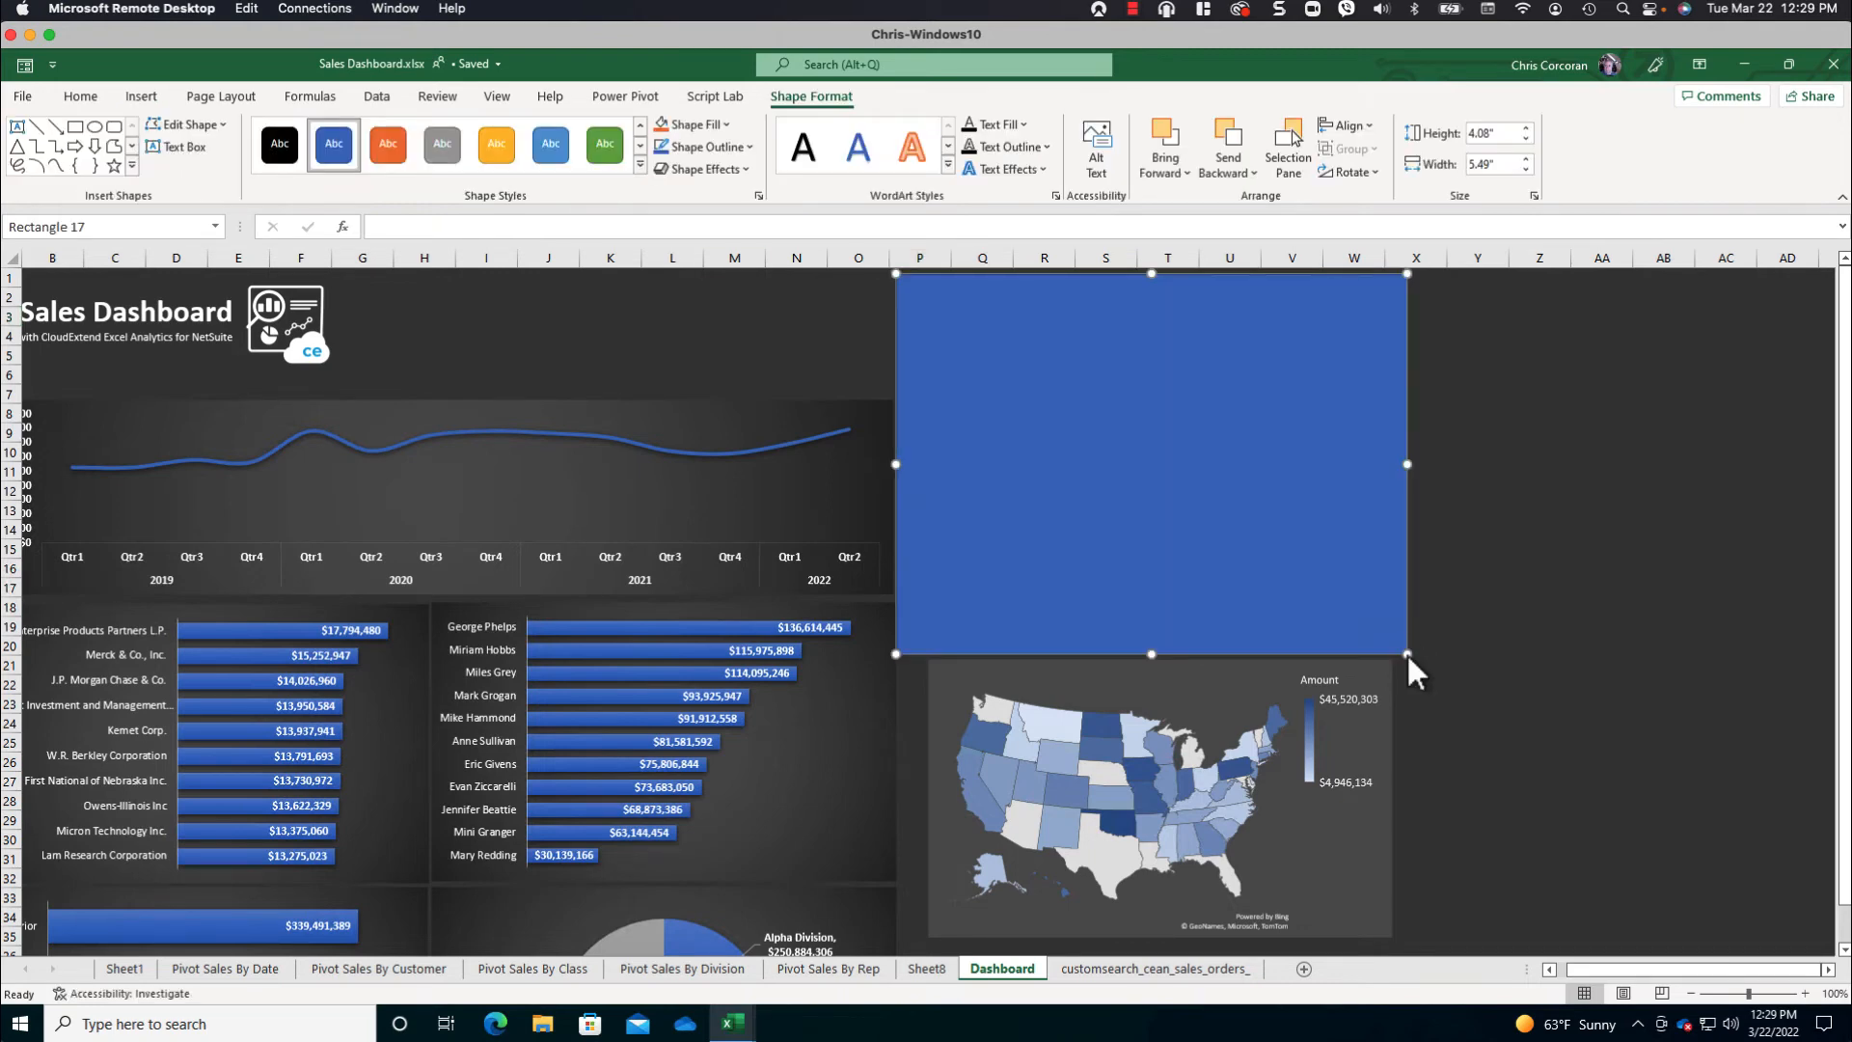
click(725, 124)
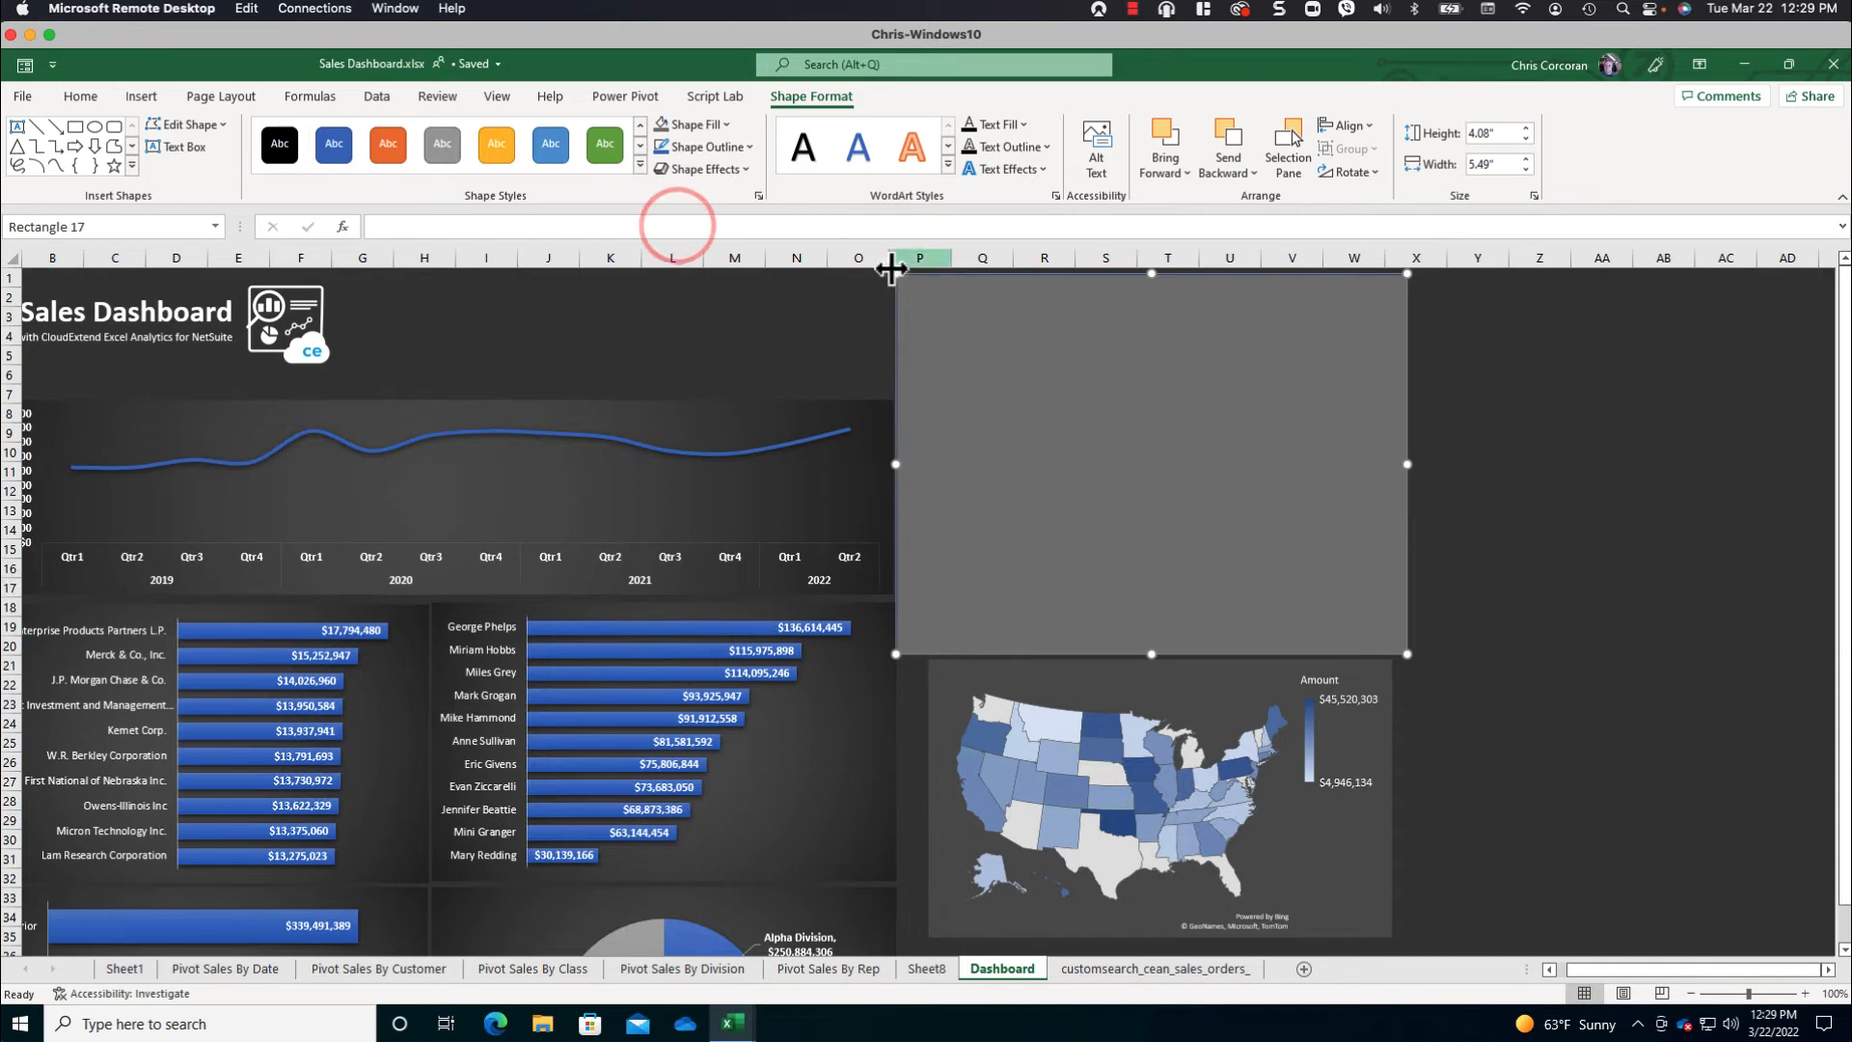
- Title the grey rectangle "Slicer Options" in bold white 14 pt text, centred horizontally
click(988, 290)
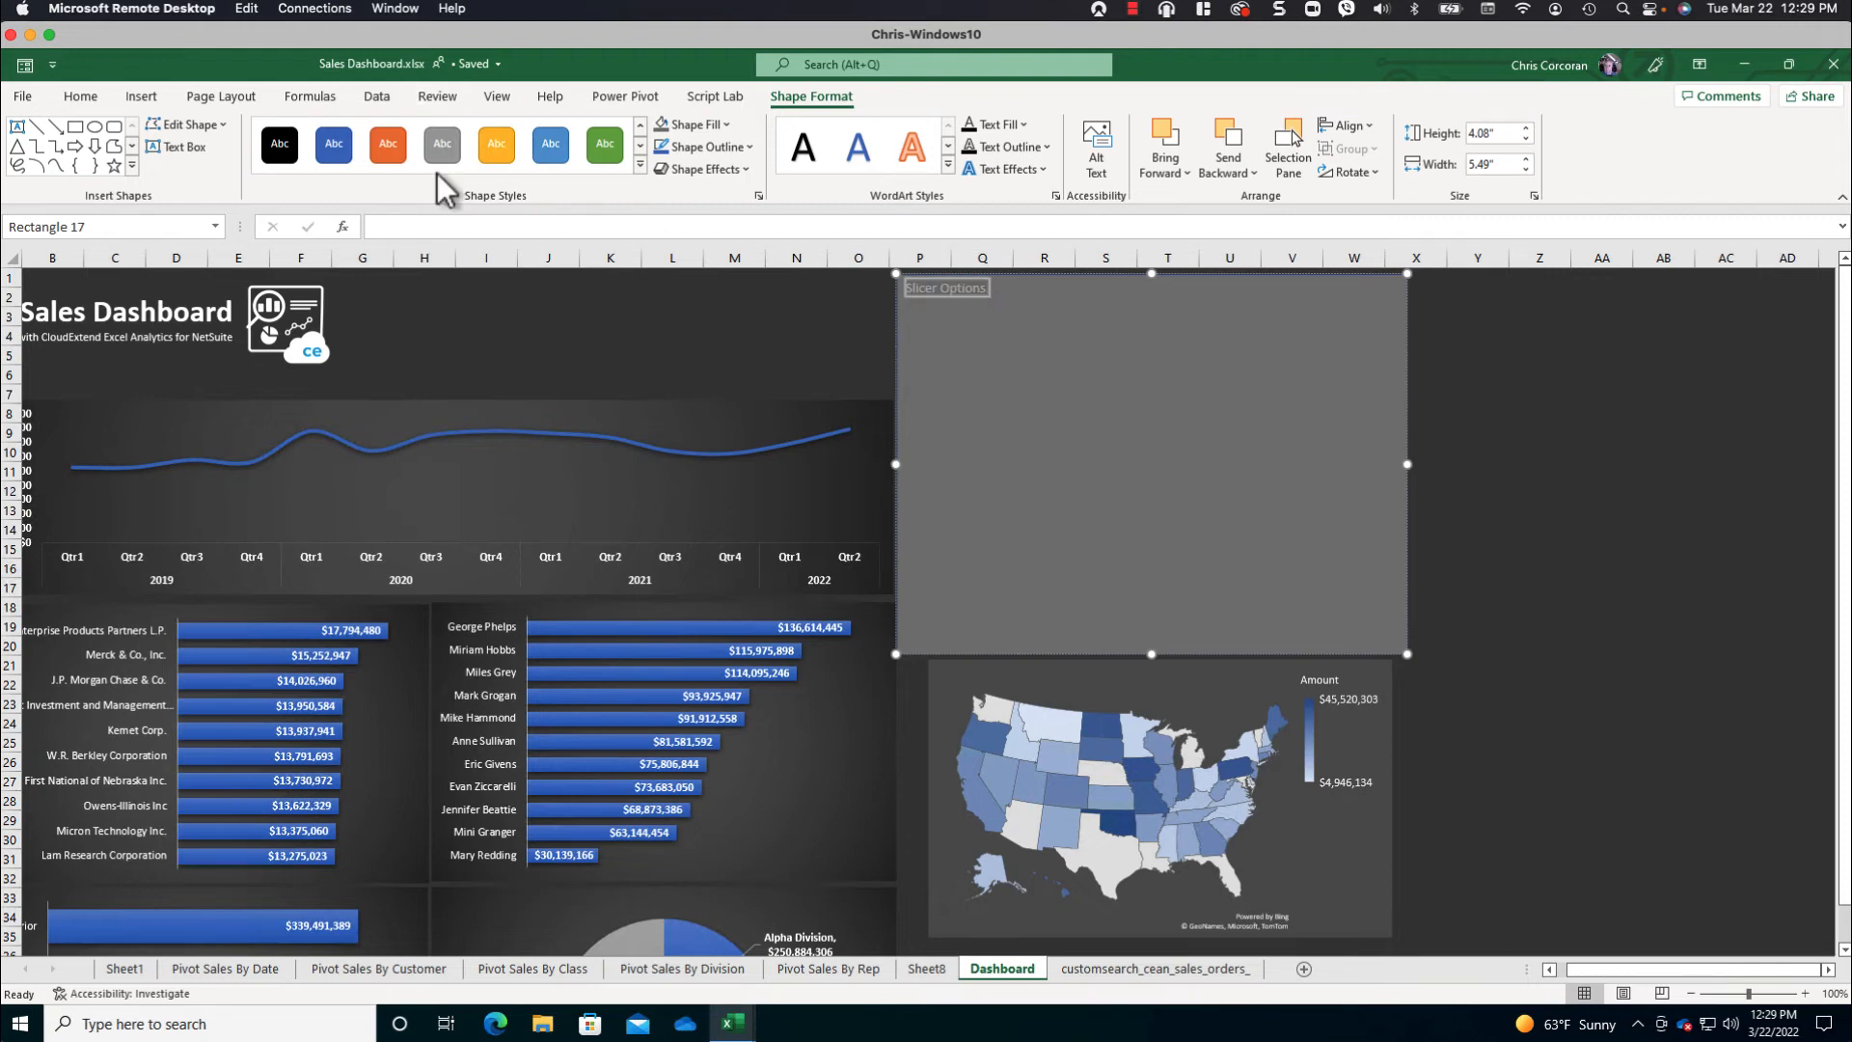
click(82, 97)
click(175, 162)
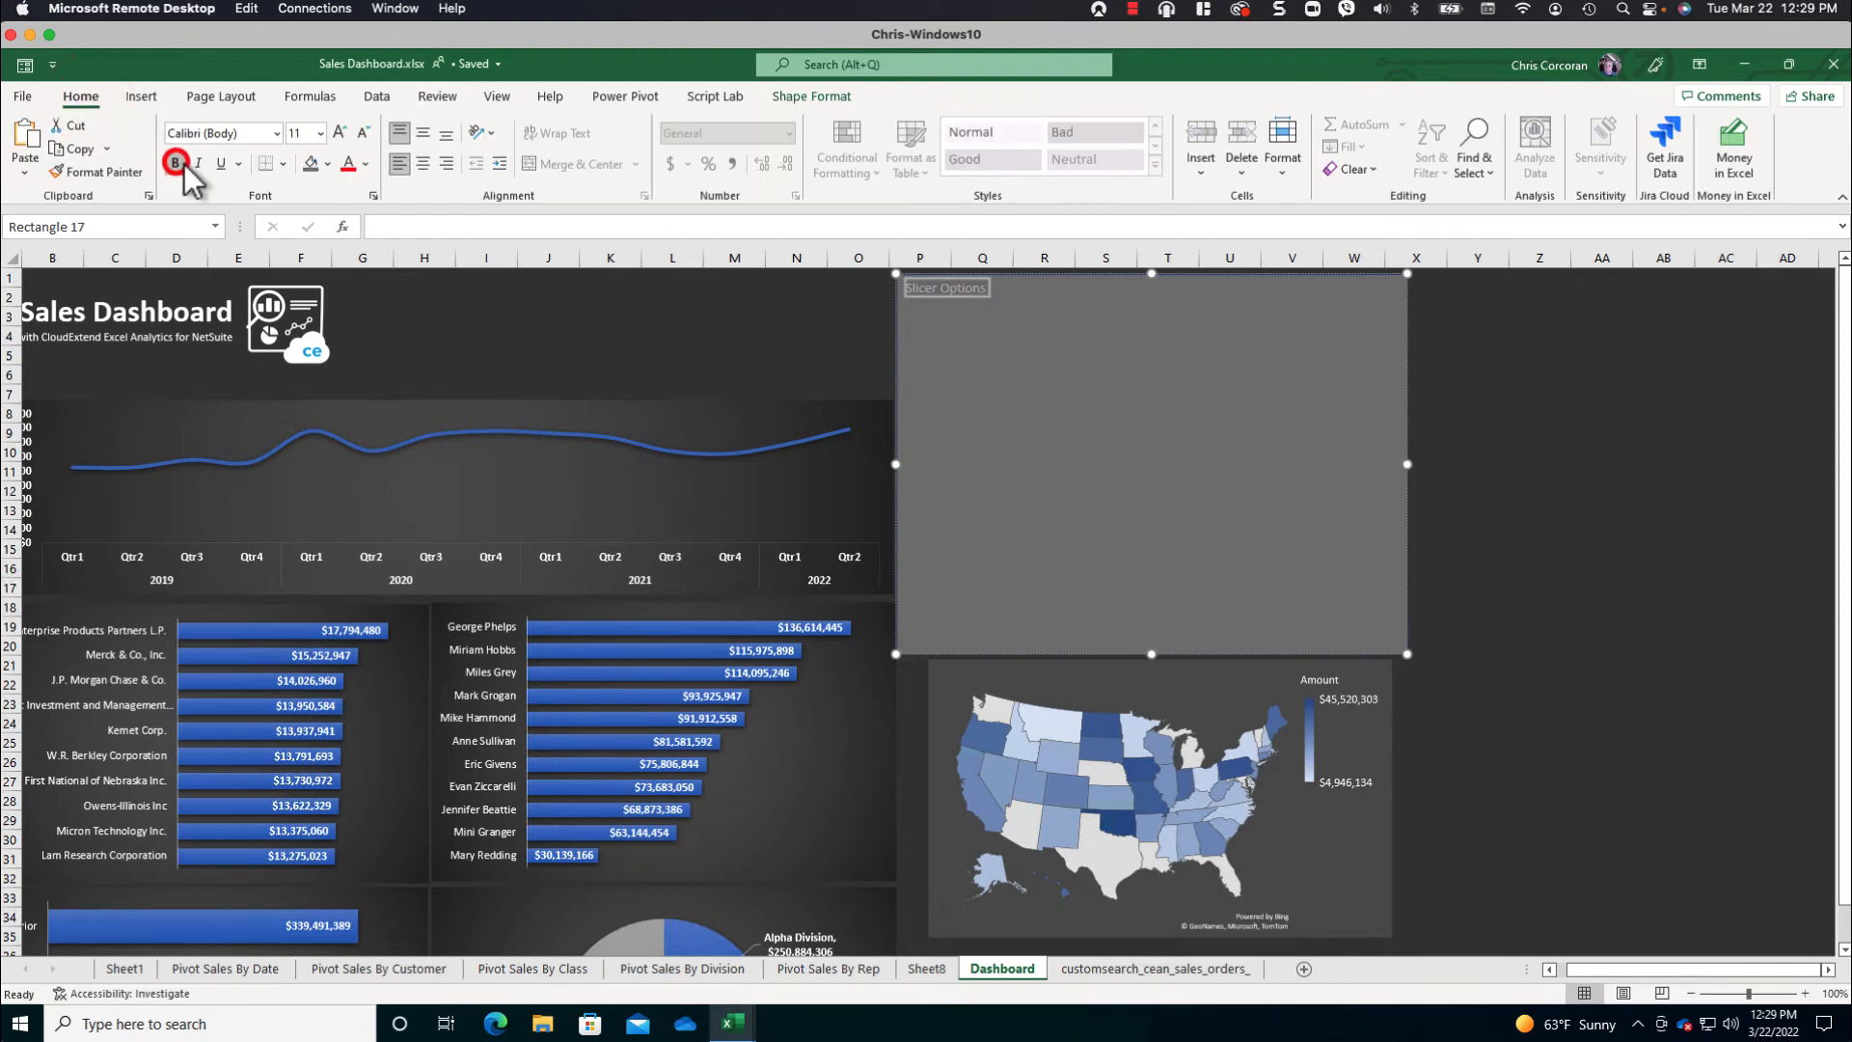
click(365, 164)
click(347, 243)
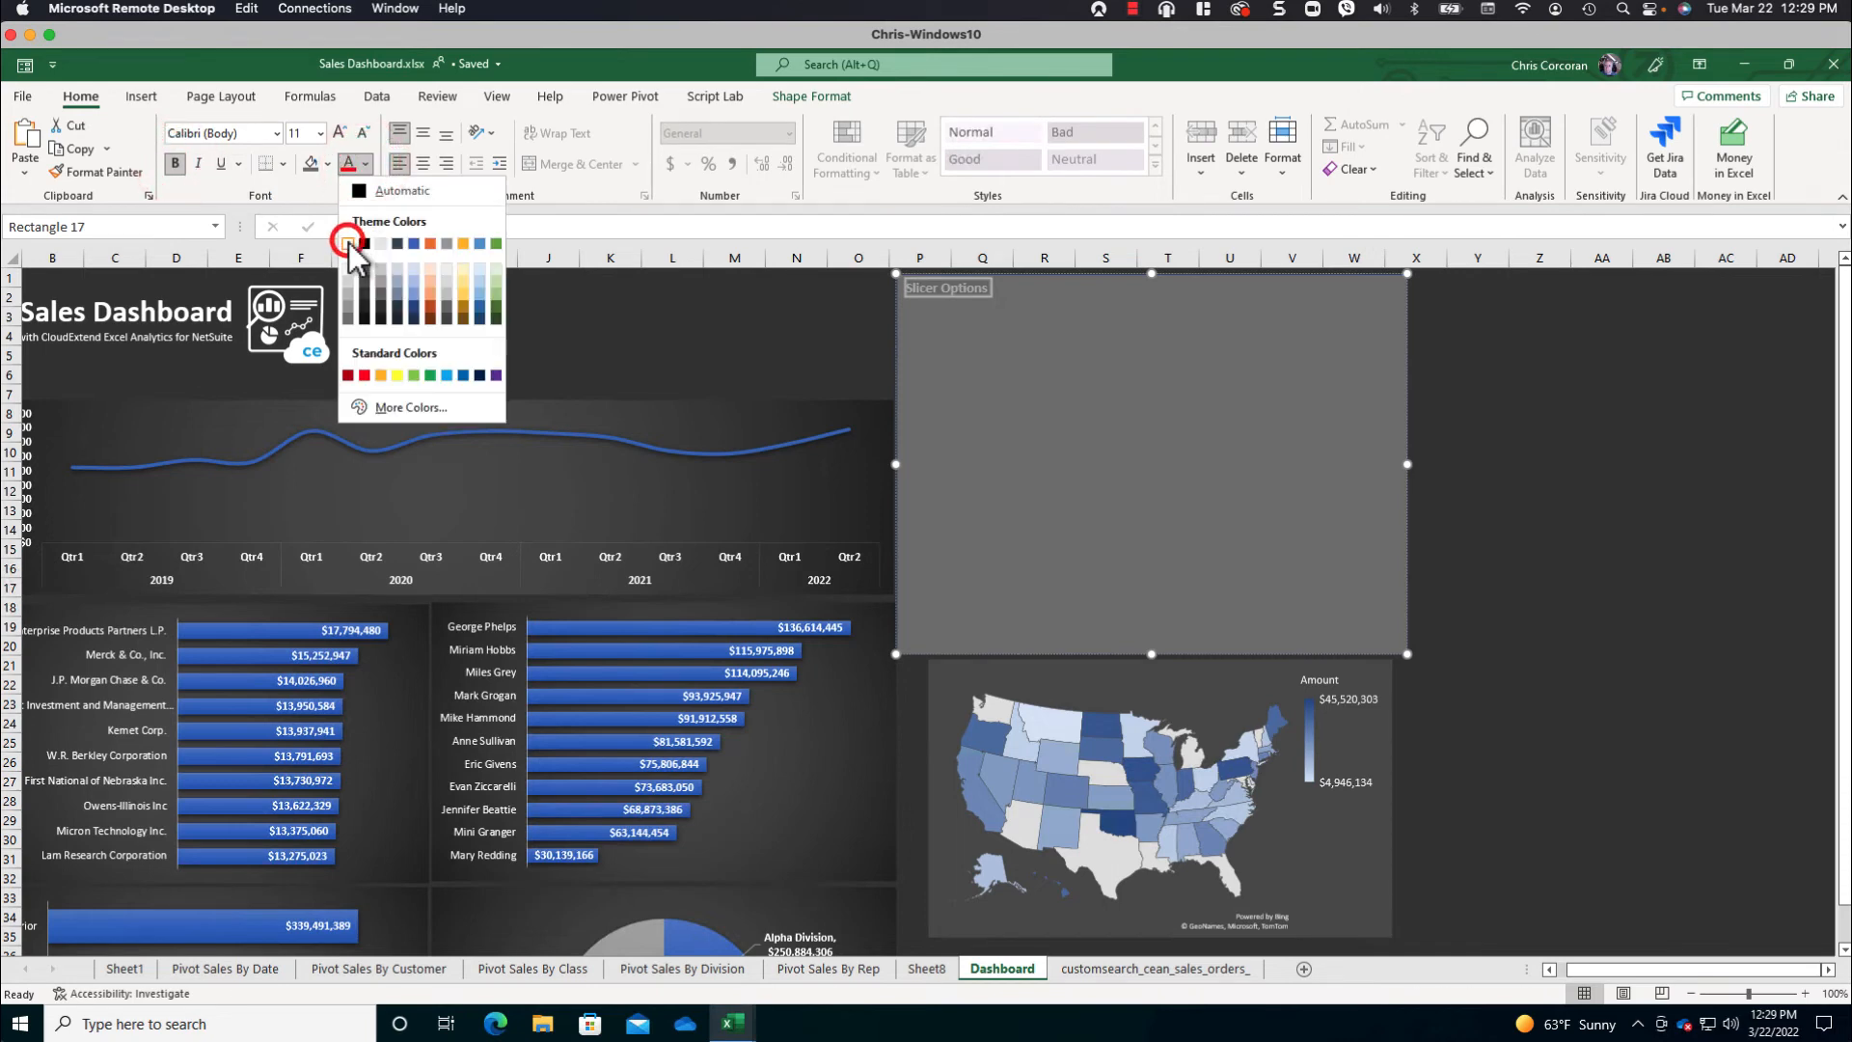
click(424, 164)
click(340, 132)
click(339, 132)
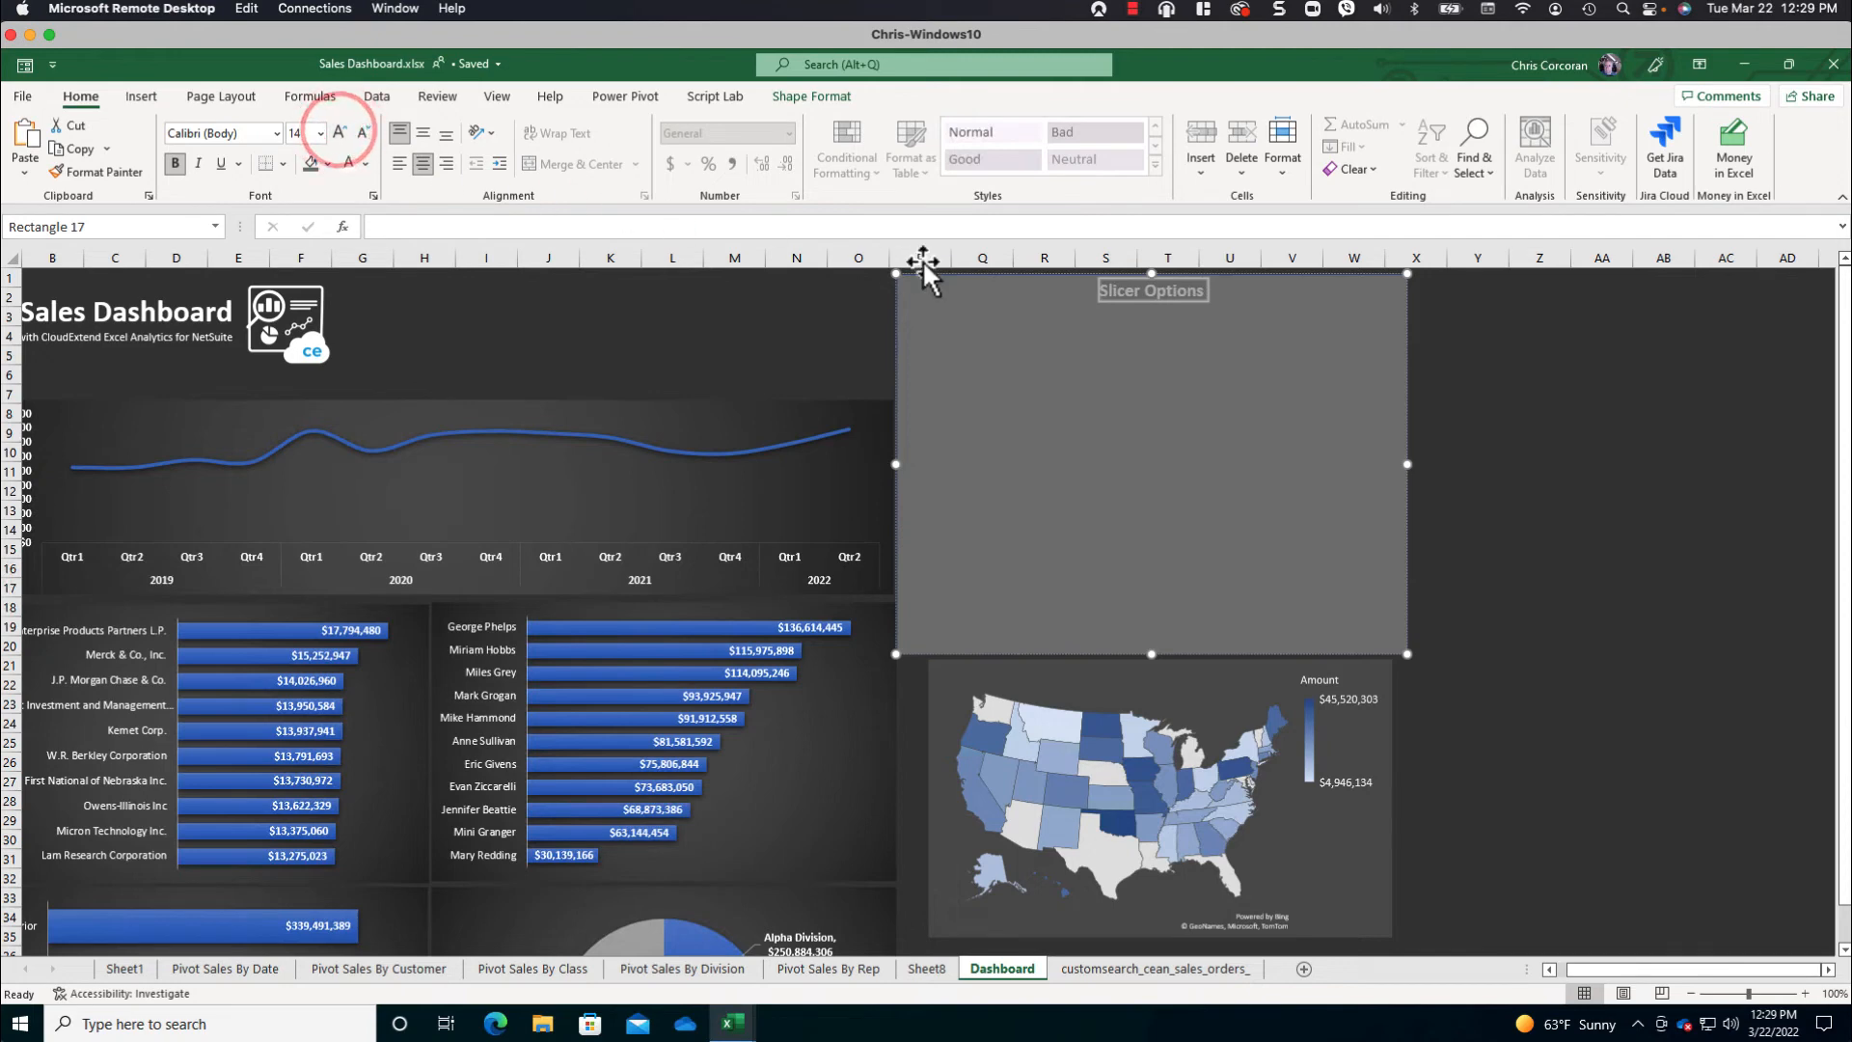
- Send the Slicer Options rectangle to the back, behind the slicers
right_click(991, 272)
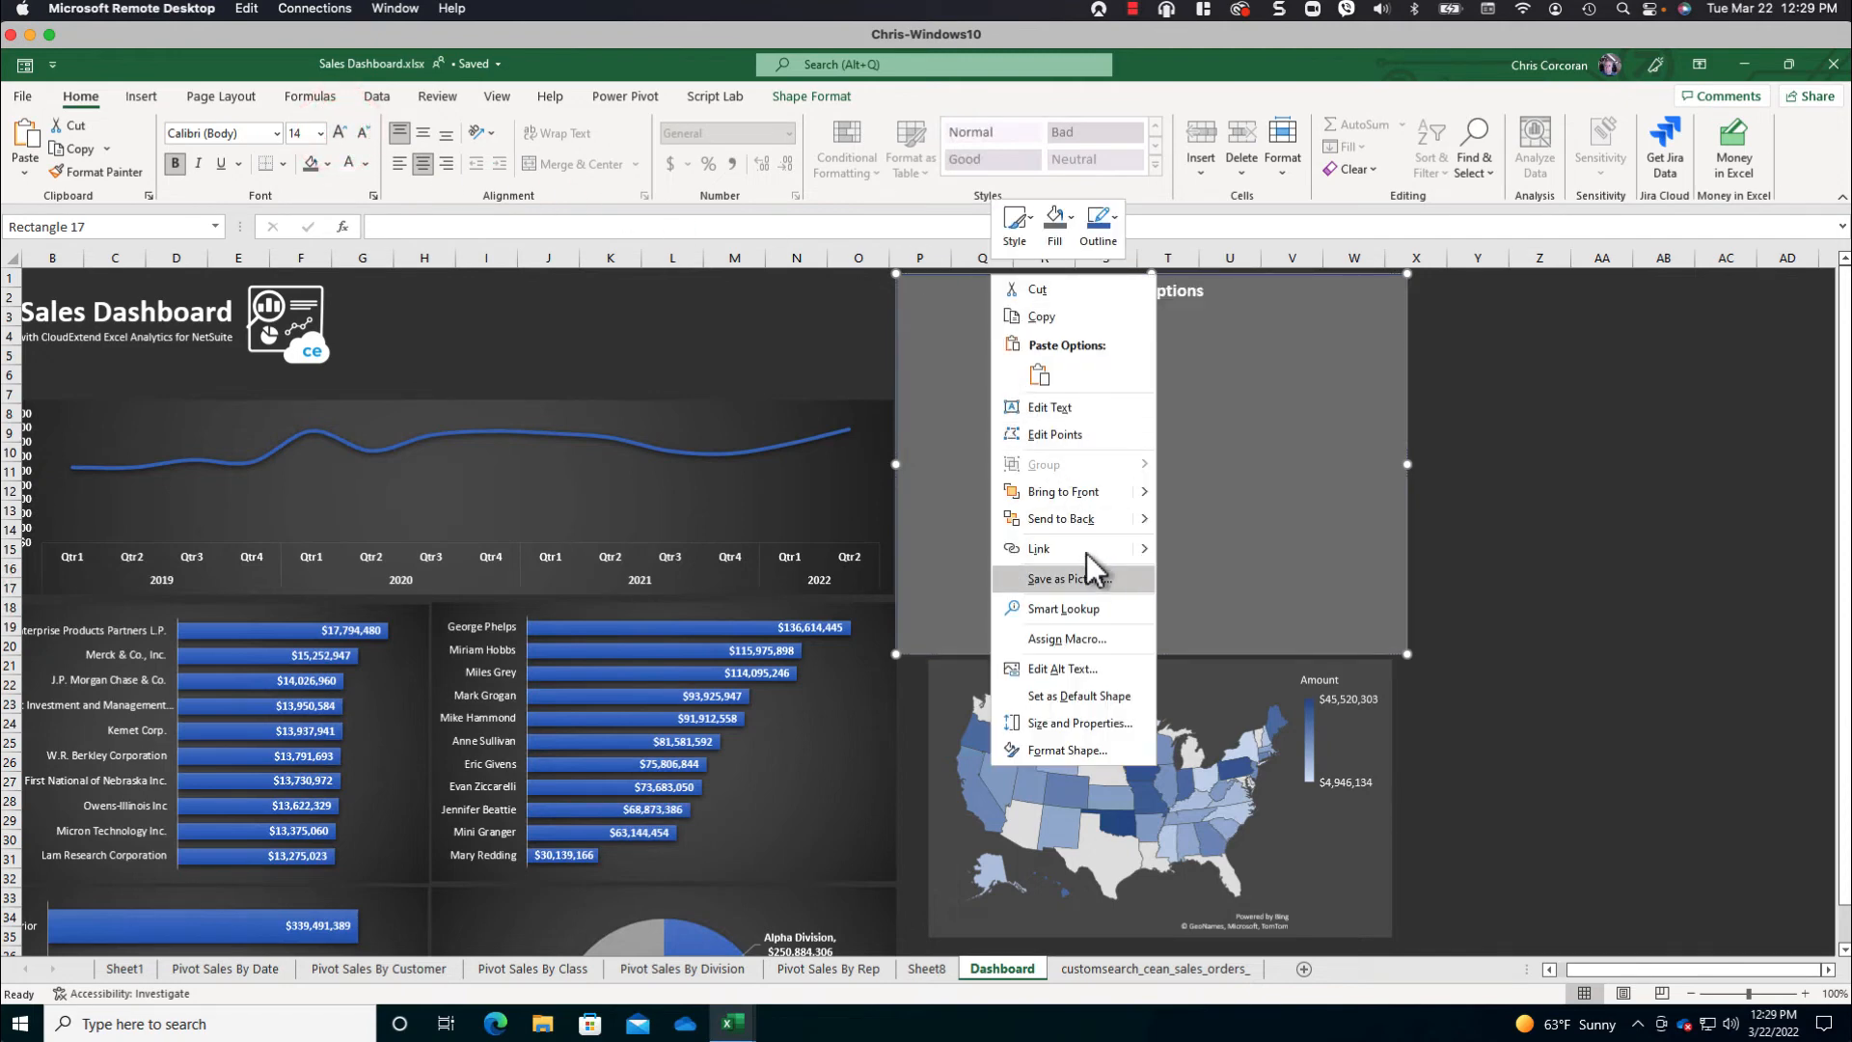
click(1080, 521)
click(1555, 492)
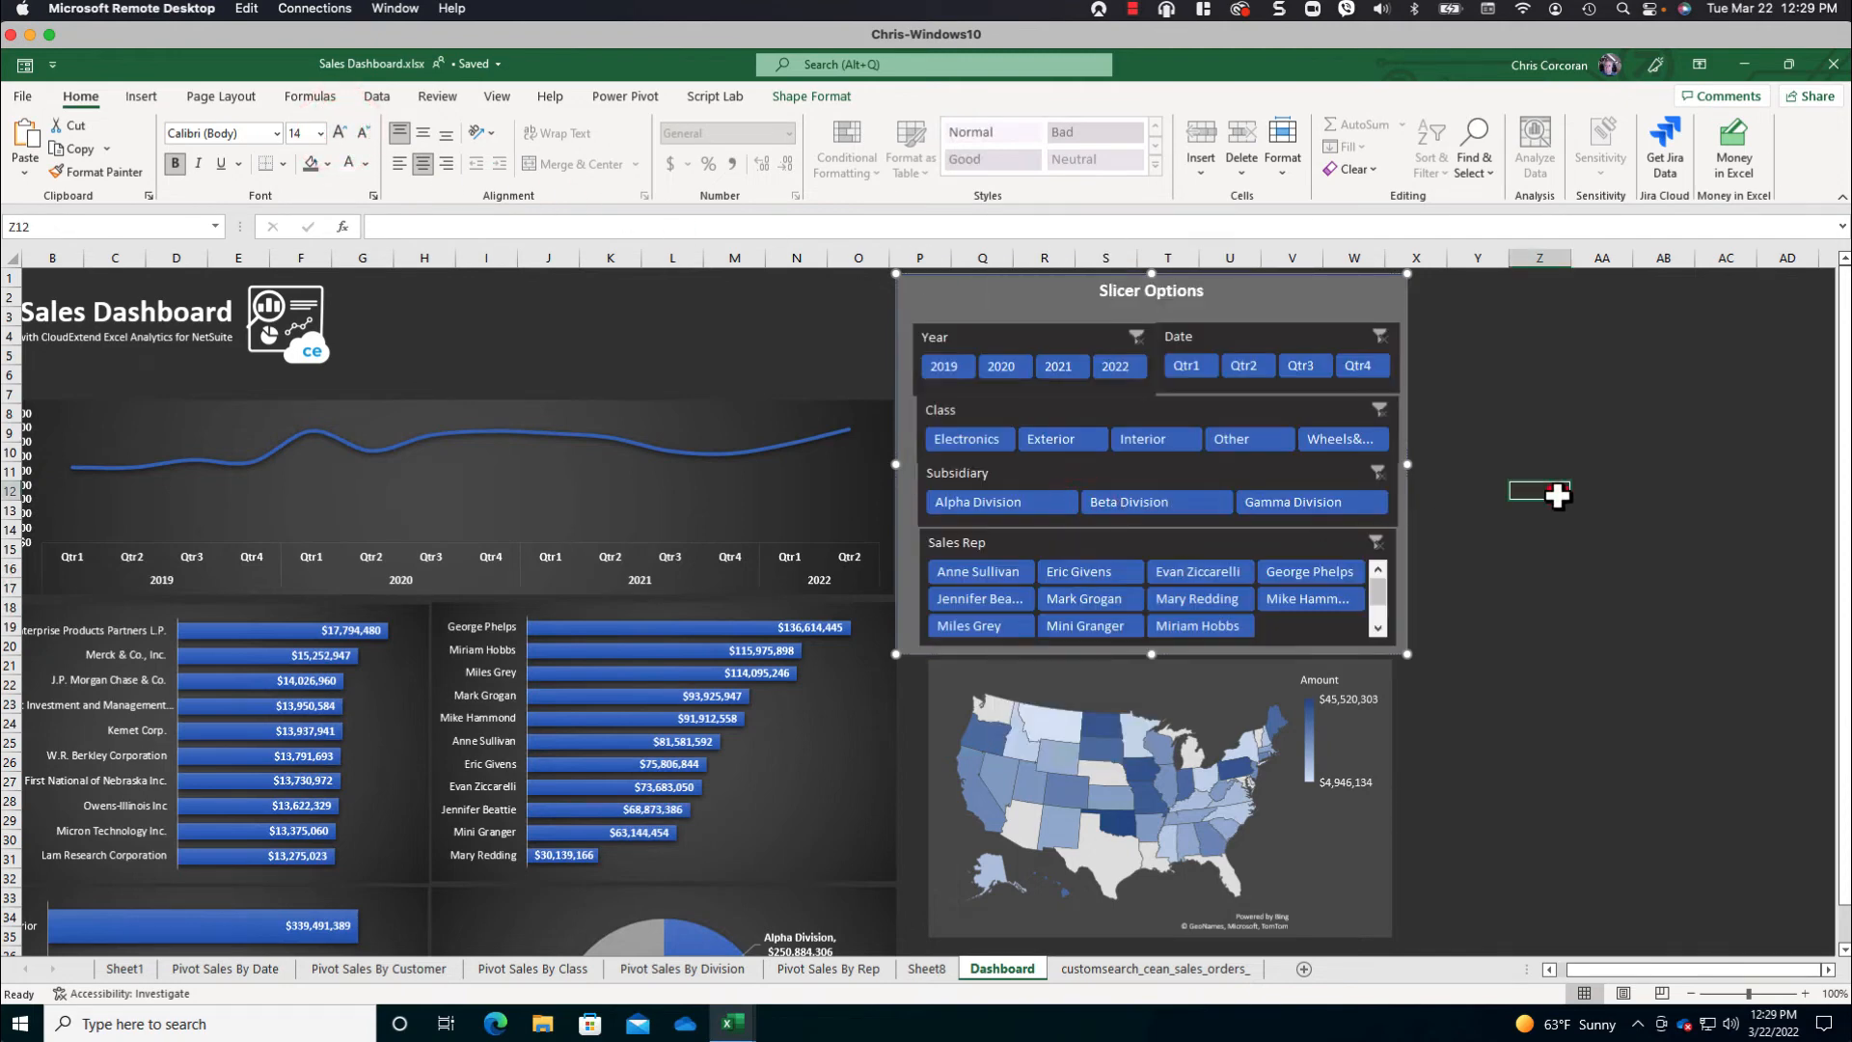
click(1556, 495)
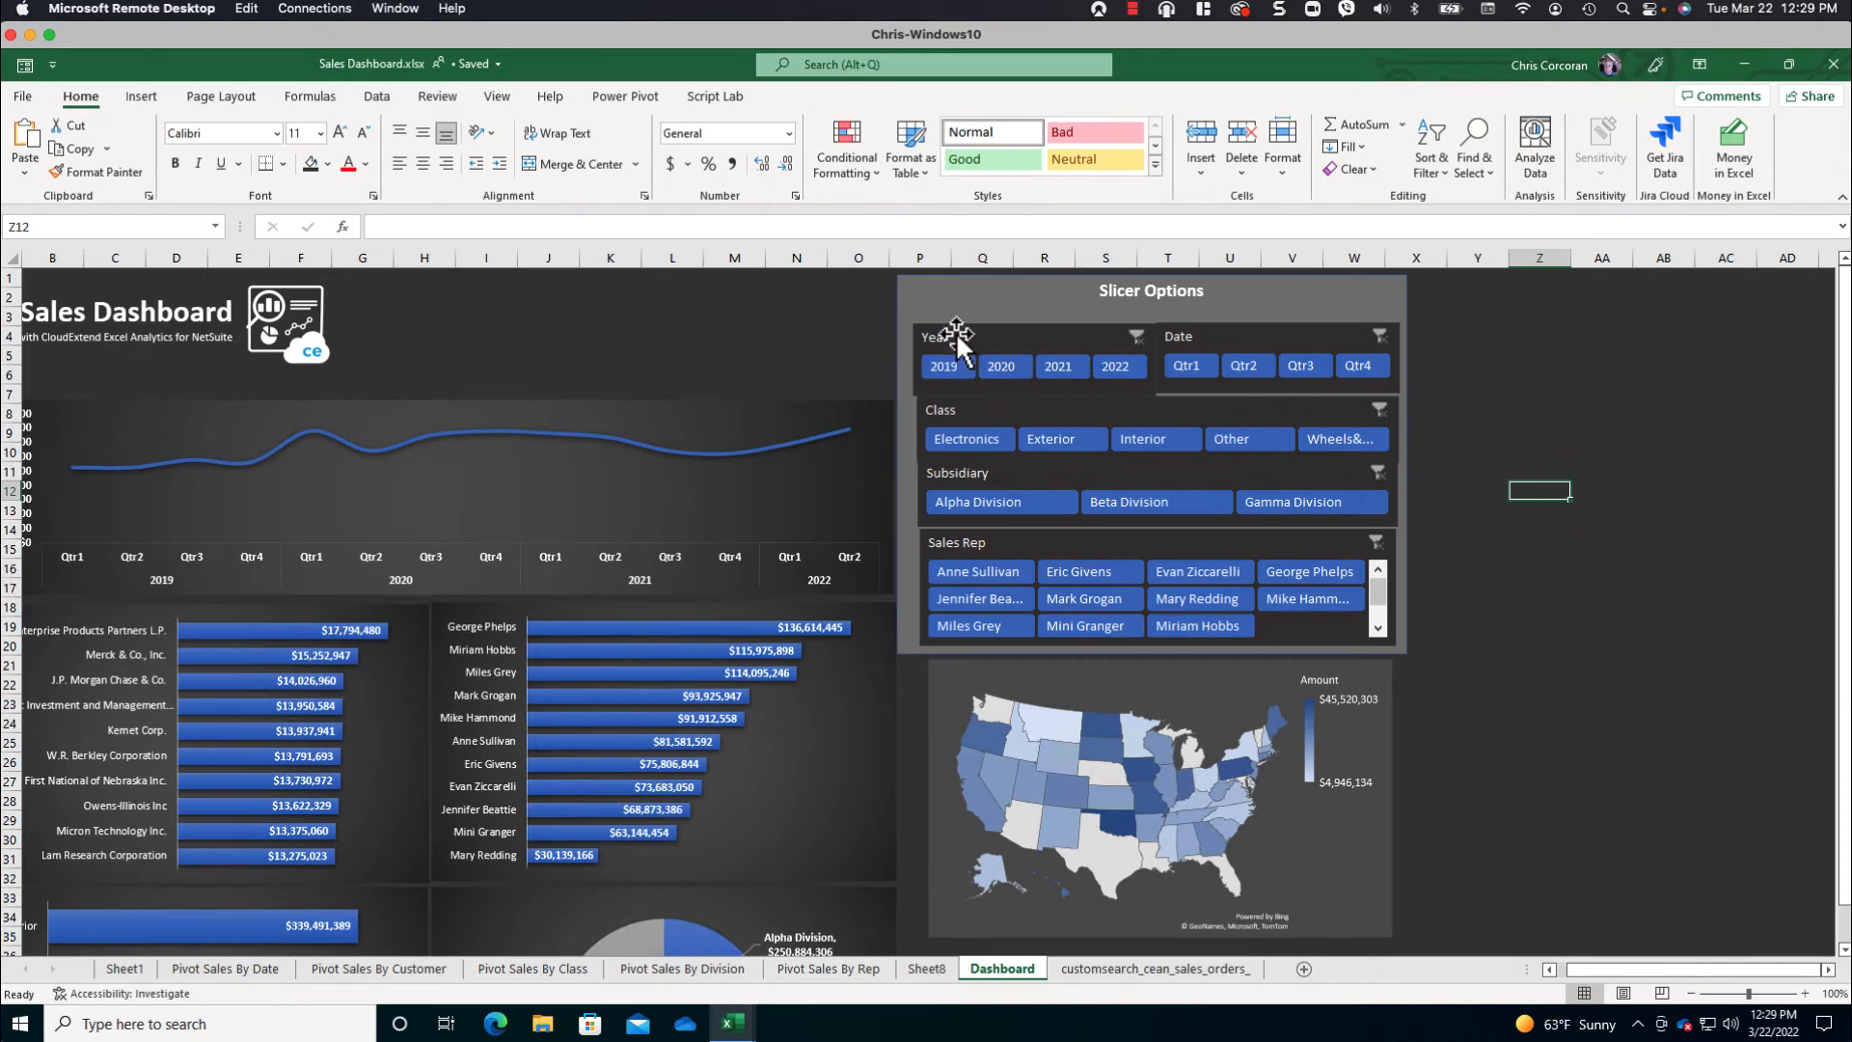
- Nudge the slicer group slightly up within the Slicer Options rectangle and ungroup it
drag(986, 328, 981, 311)
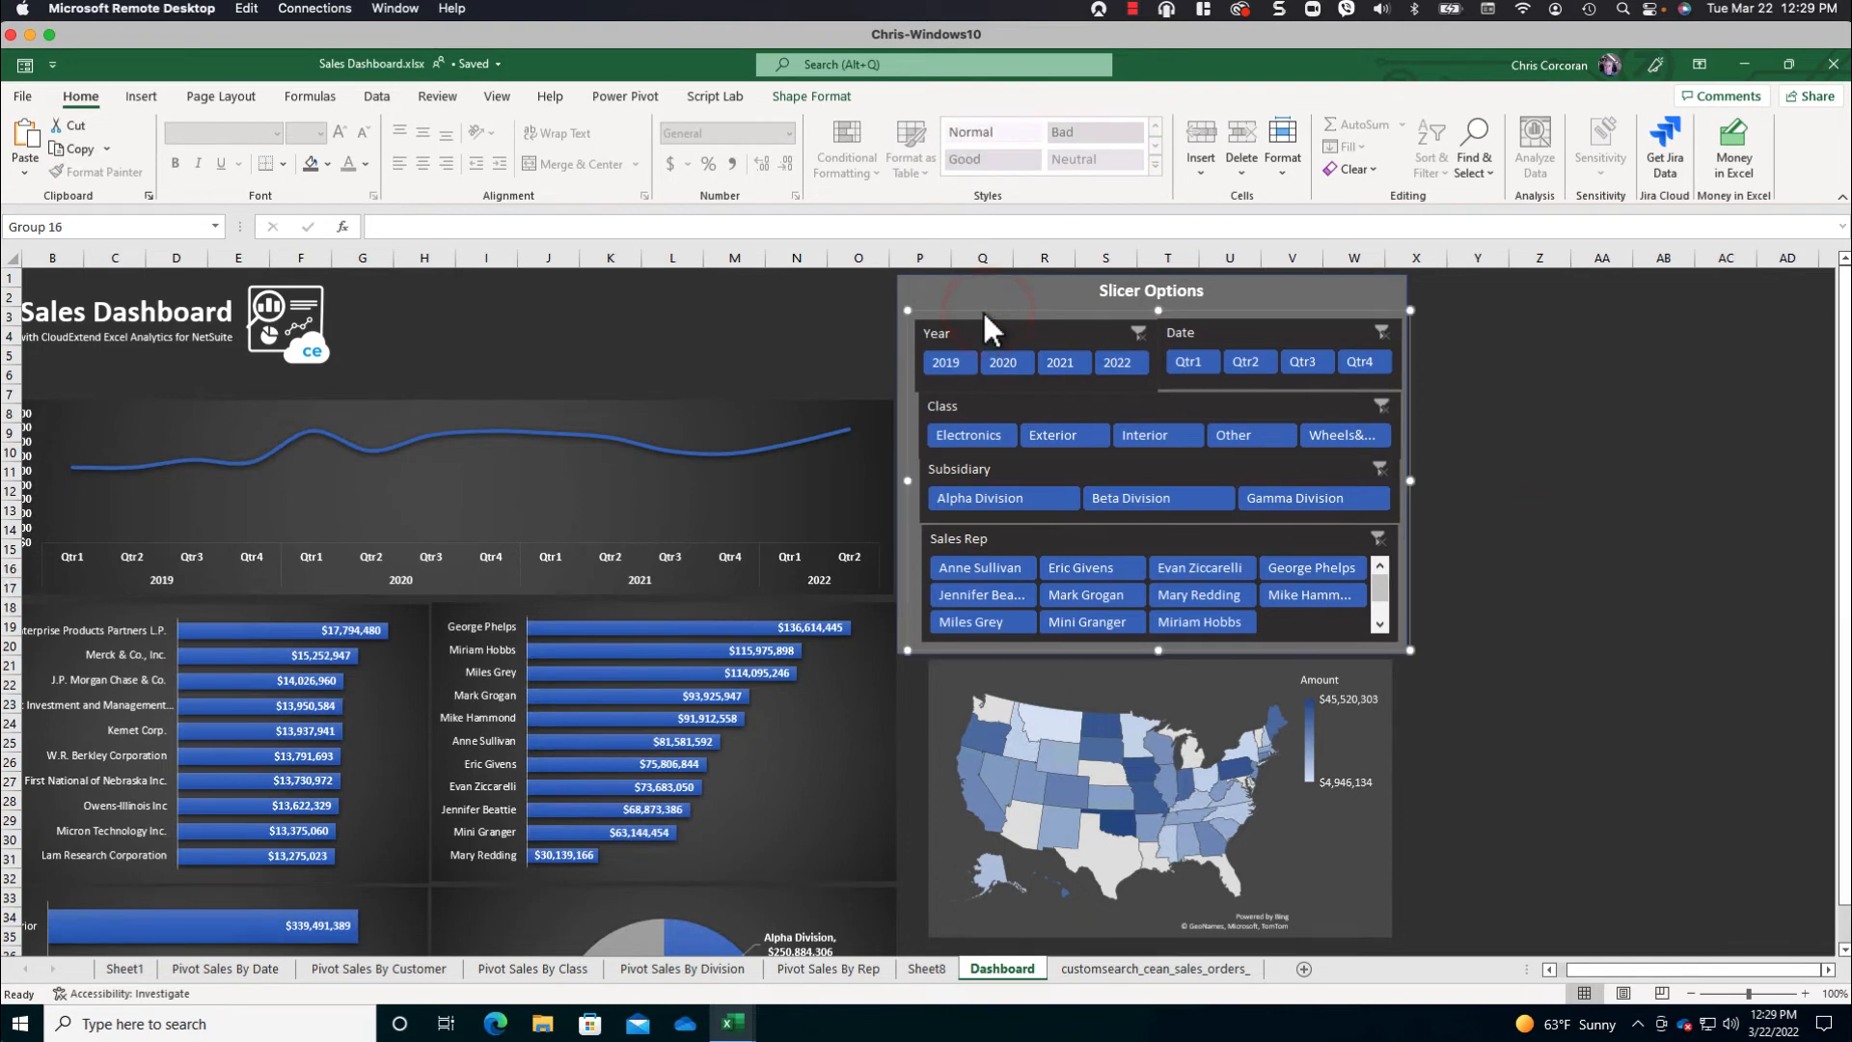
right_click(1298, 311)
mouse_move(1379, 446)
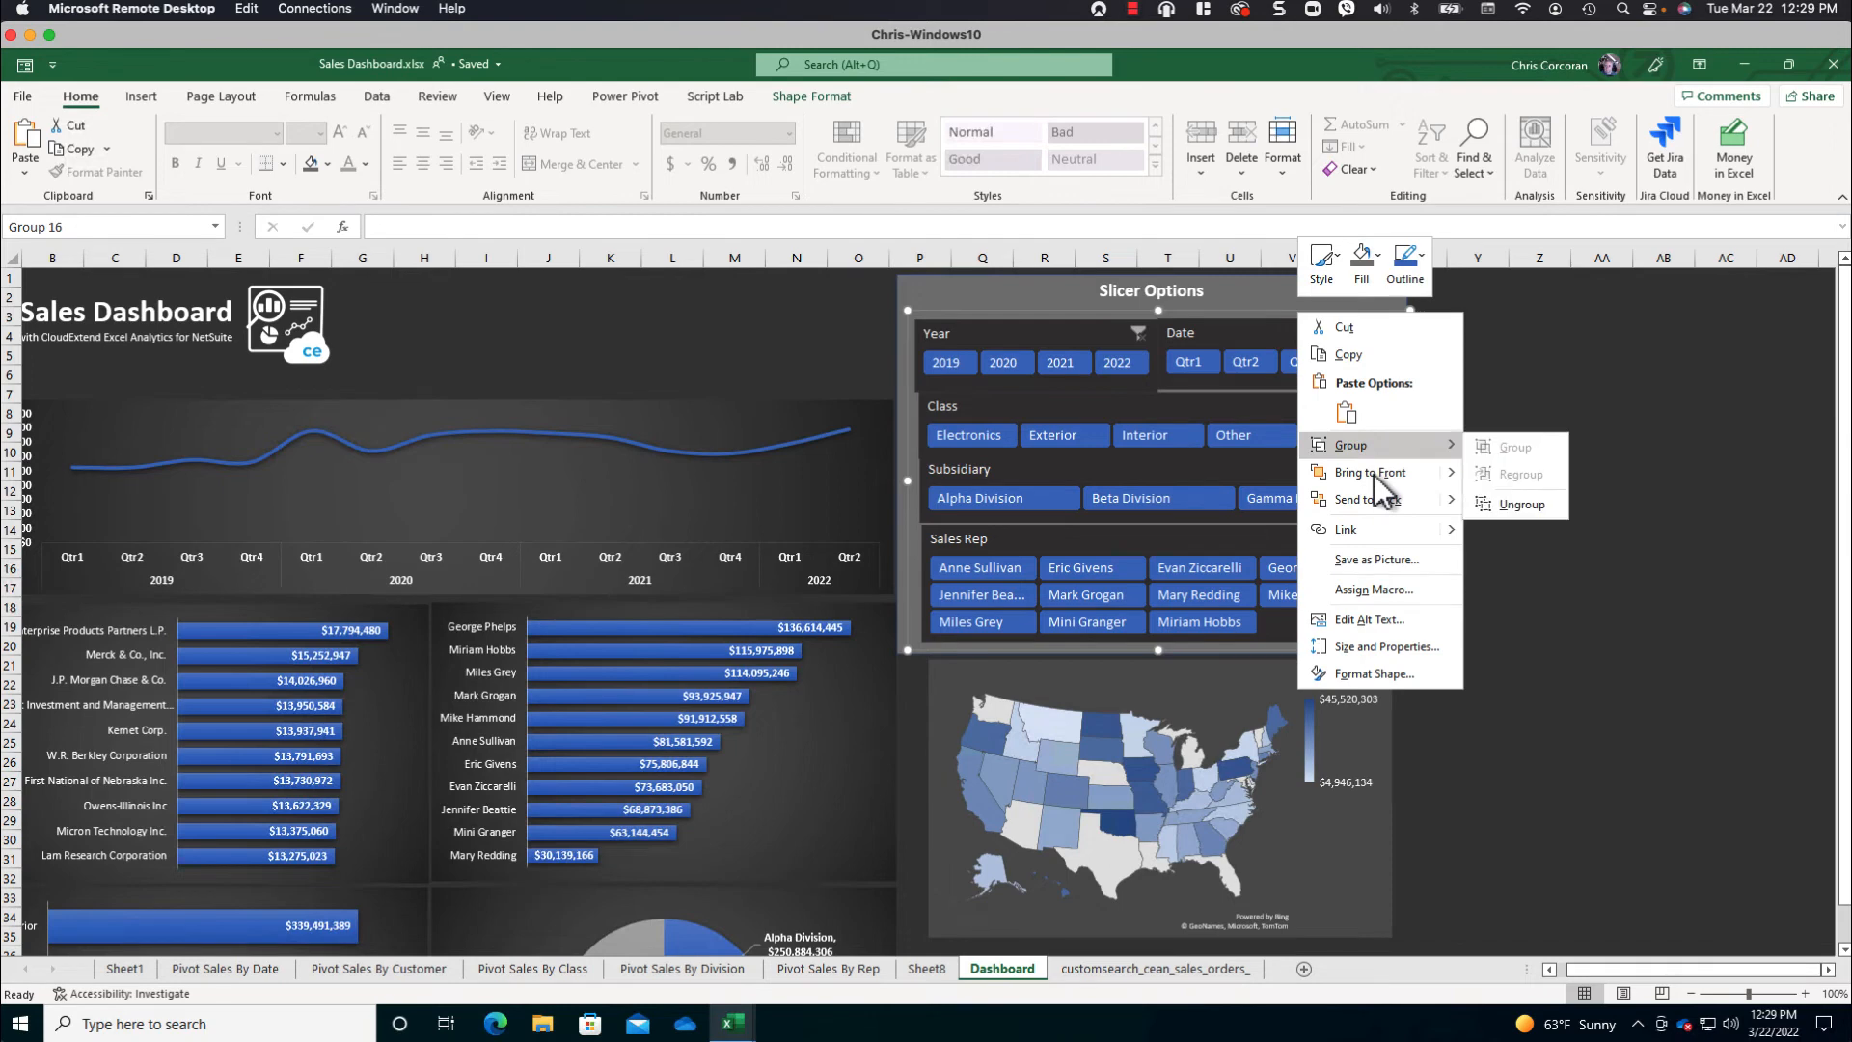
click(1515, 508)
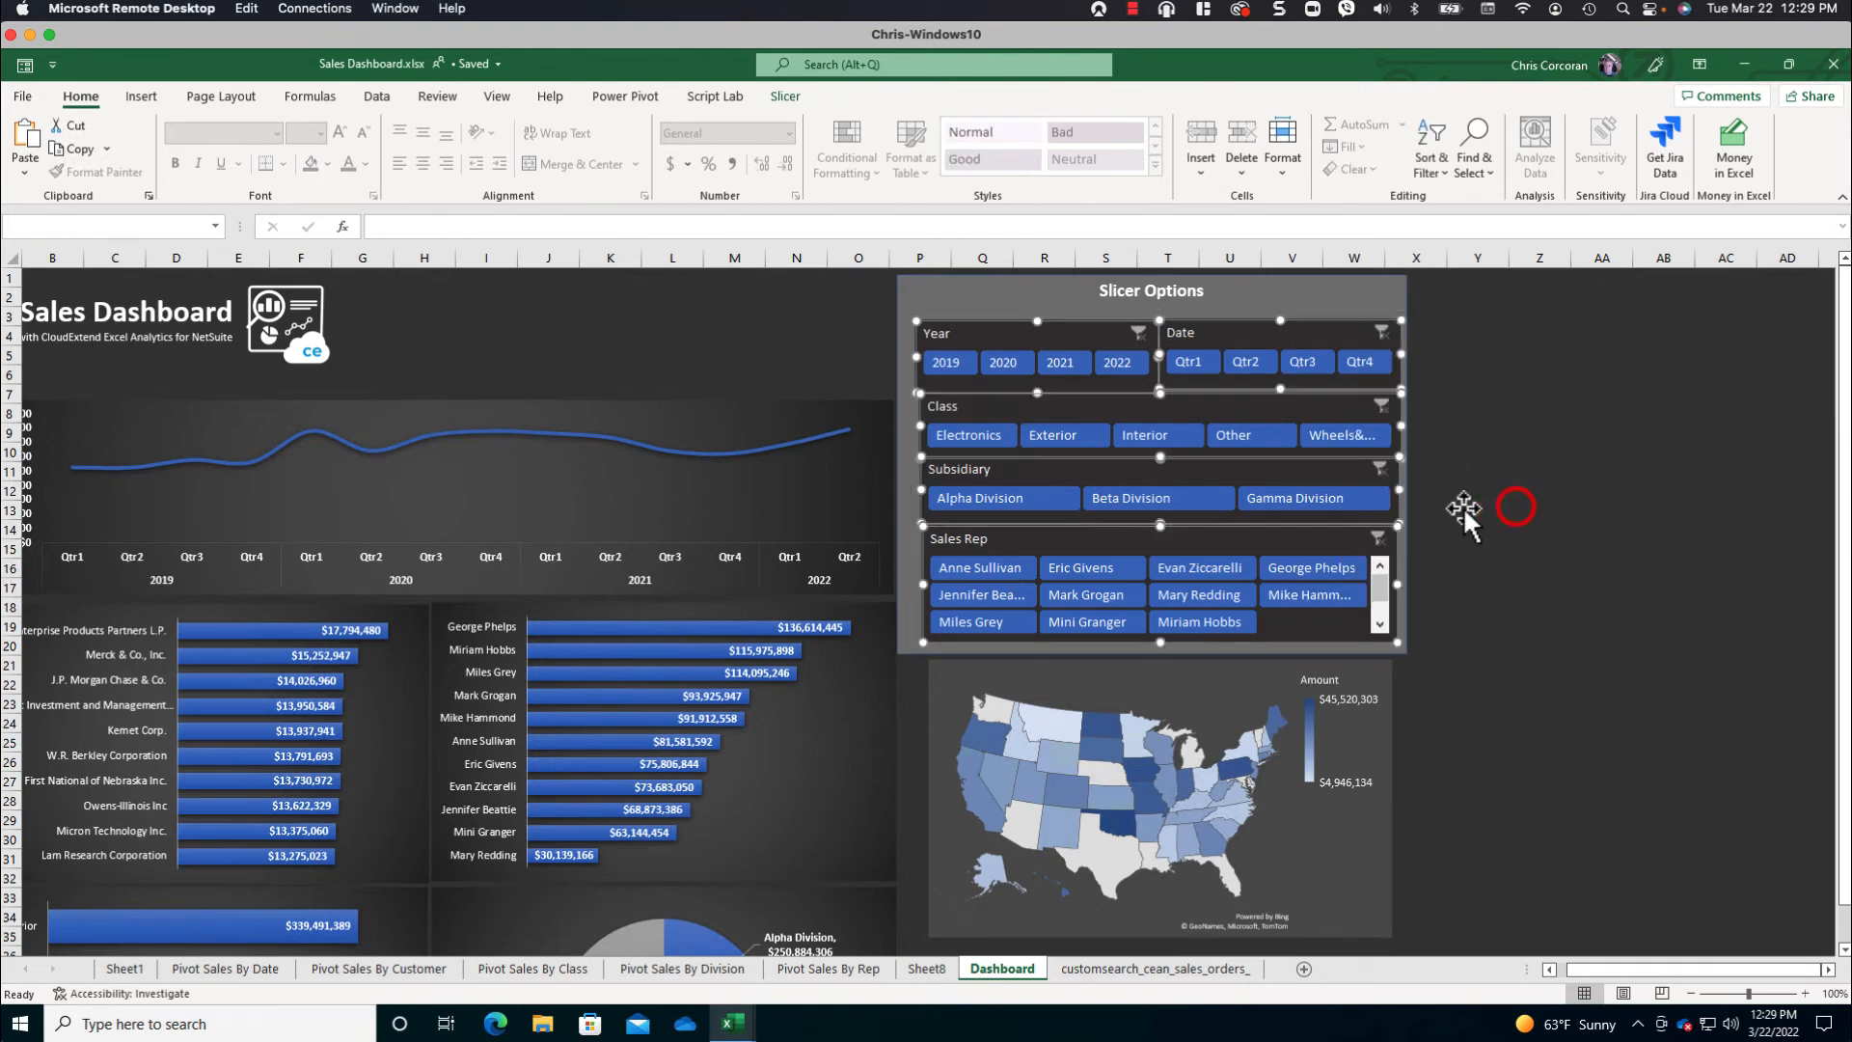
- Distribute the Class, Subsidiary and Sales Rep slicers vertically
click(902, 508)
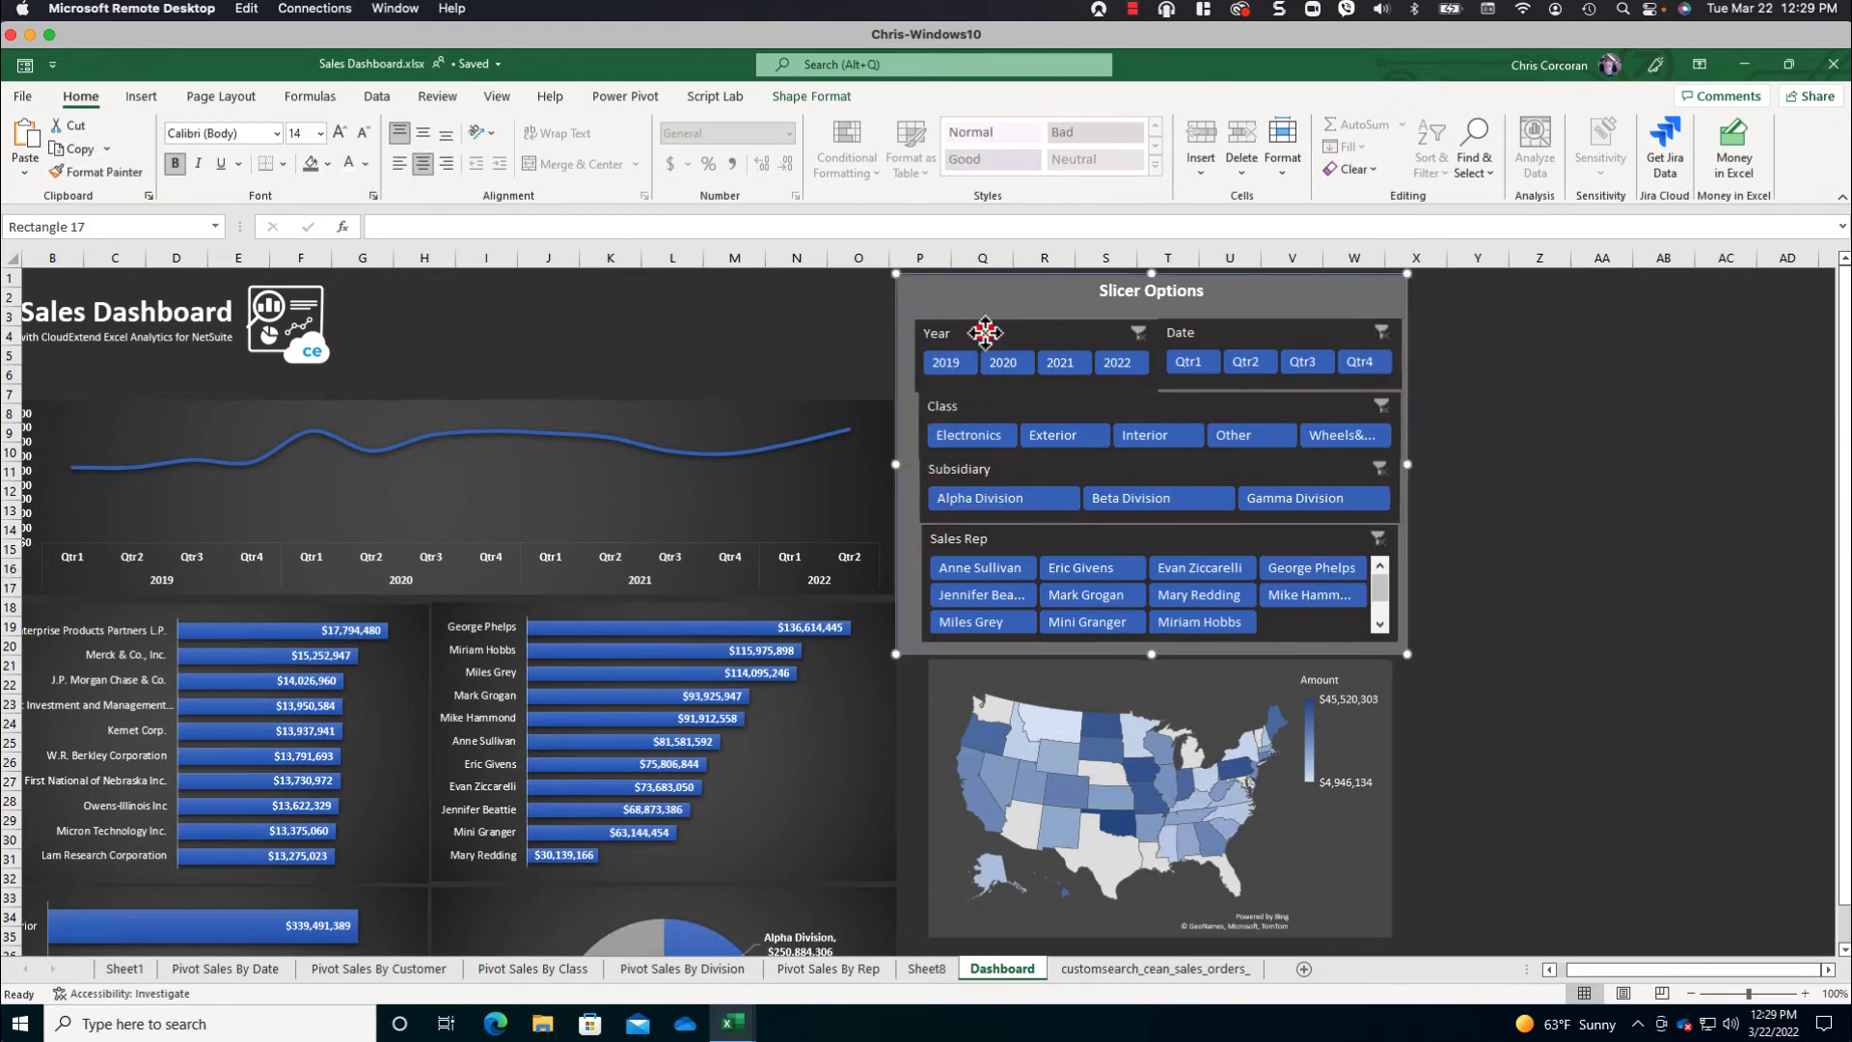
click(979, 401)
ctrl+click(984, 469)
ctrl+click(991, 533)
click(786, 96)
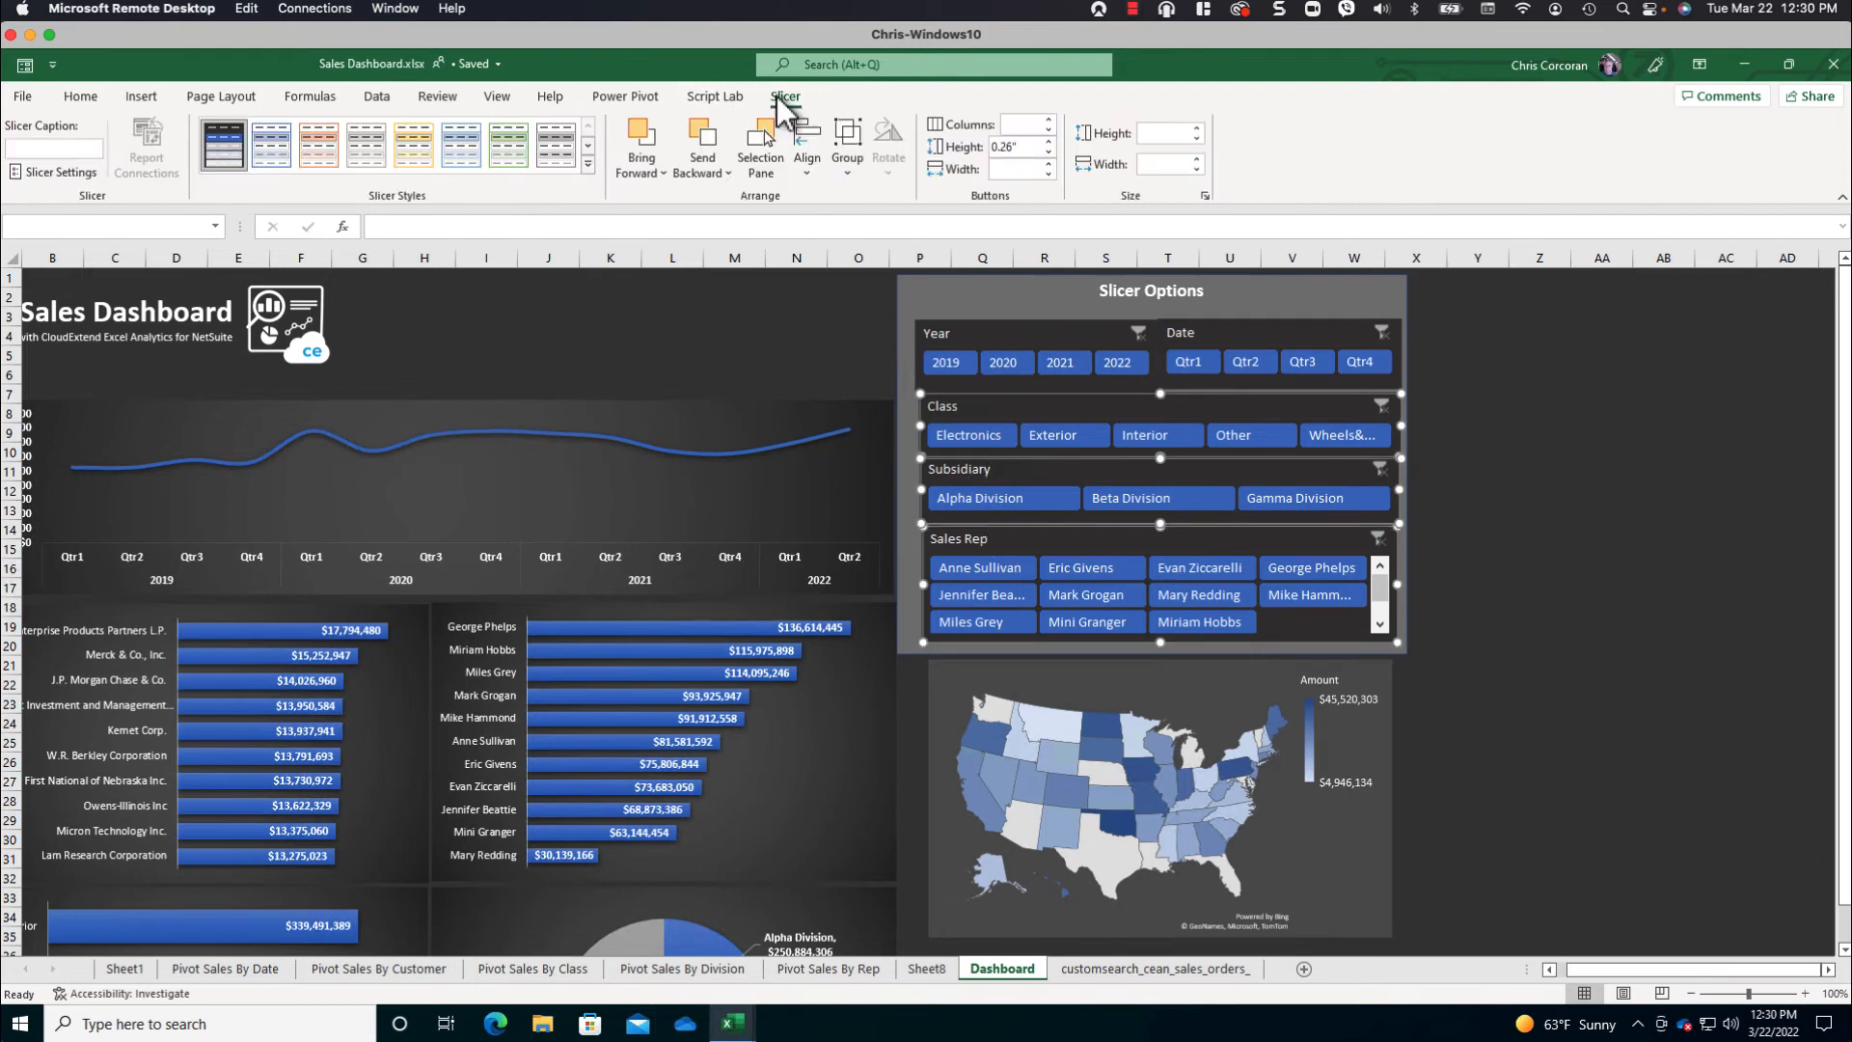
click(807, 157)
click(814, 331)
click(808, 171)
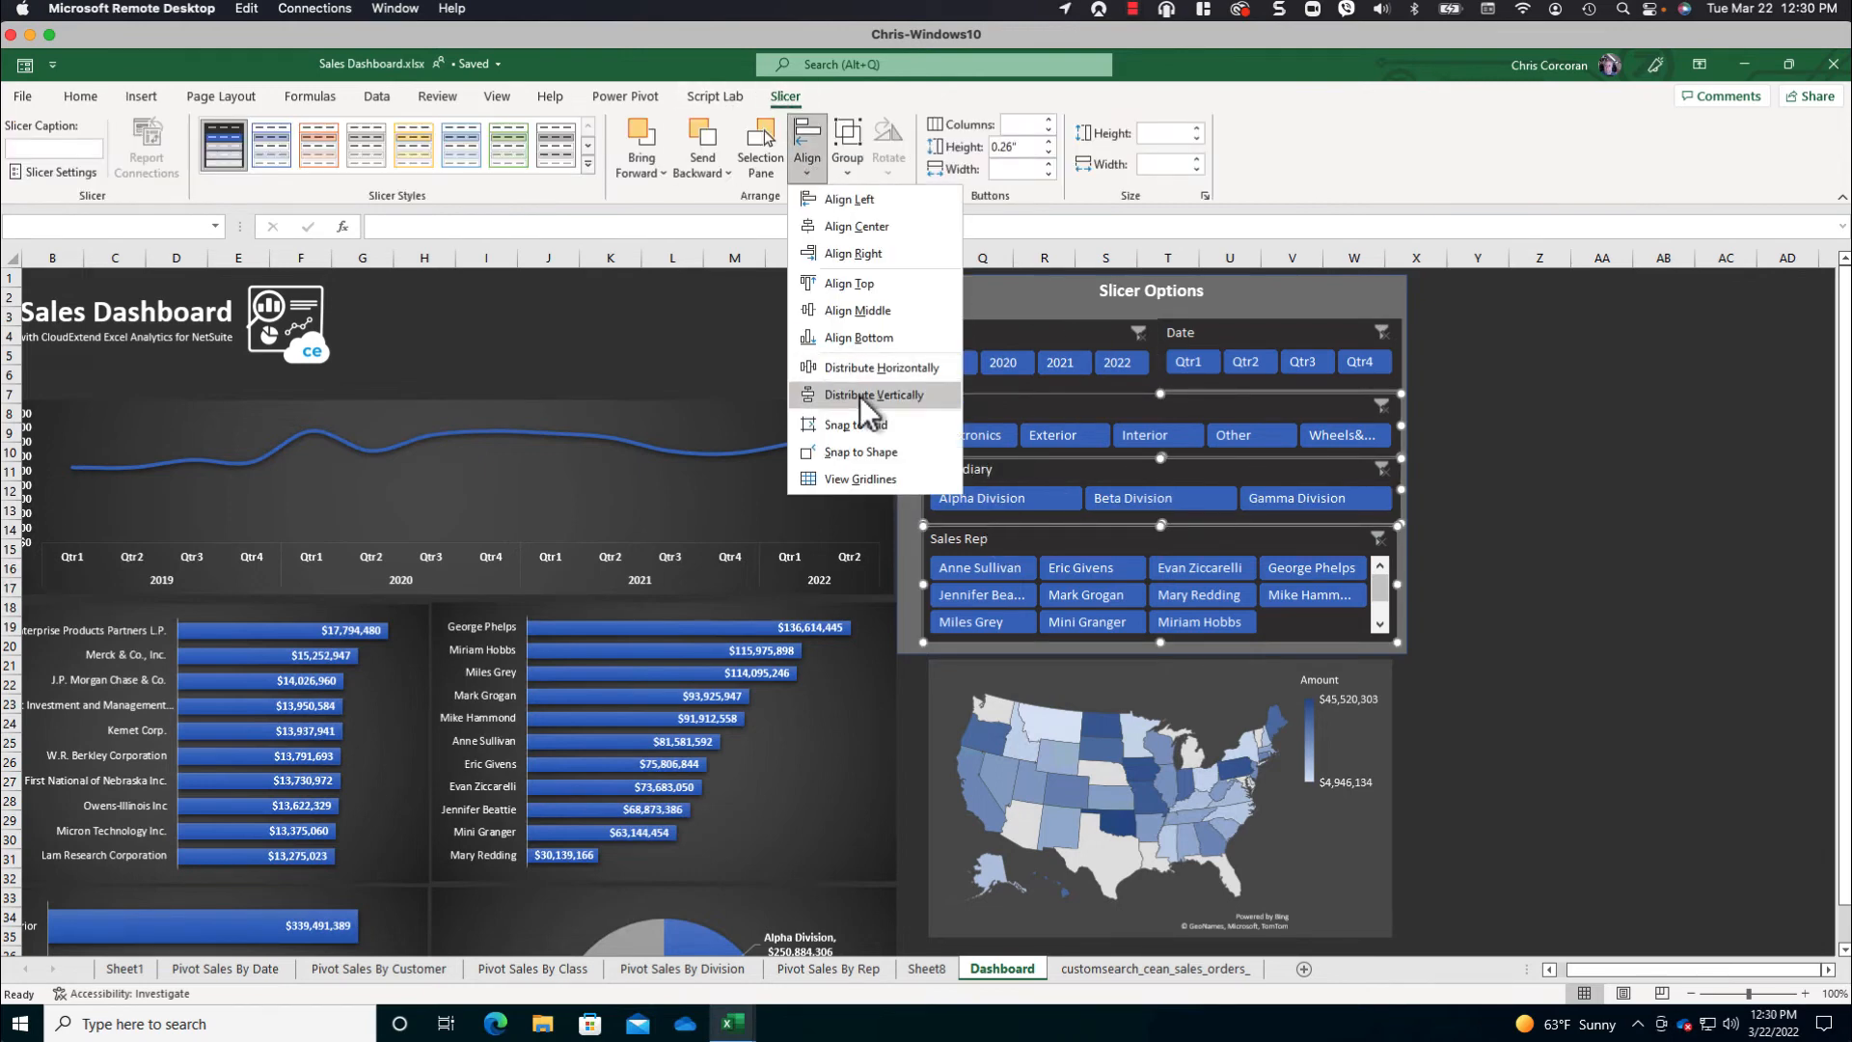
click(860, 397)
- Nudge the Date and Year slicers so the top row lines up with the slicers beneath
click(971, 332)
click(1196, 334)
drag(1196, 334, 1192, 334)
drag(990, 328, 996, 329)
- Adjust the side edges of the Class and Subsidiary slicers so their widths line up with the neighbouring slicers
click(916, 424)
click(927, 417)
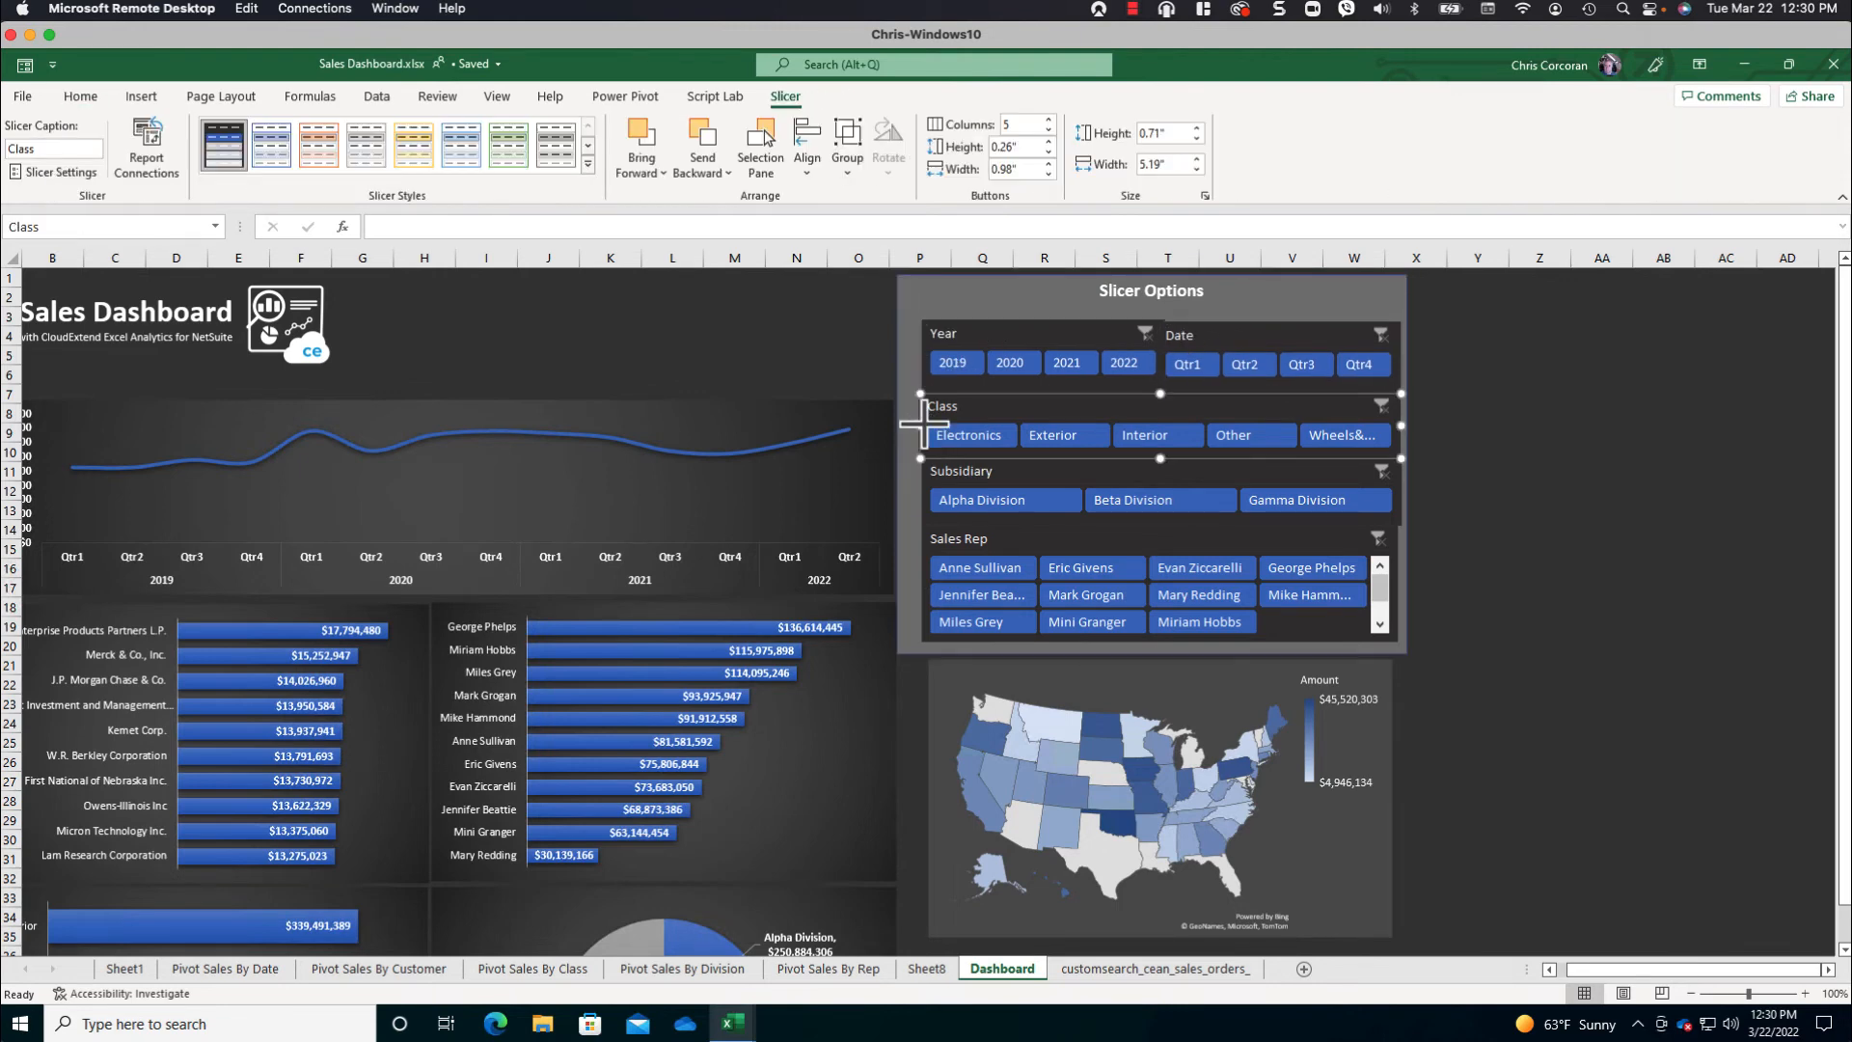
drag(919, 426, 925, 425)
click(1478, 431)
click(1016, 450)
click(1348, 486)
drag(1400, 492, 1398, 491)
click(1434, 475)
click(959, 418)
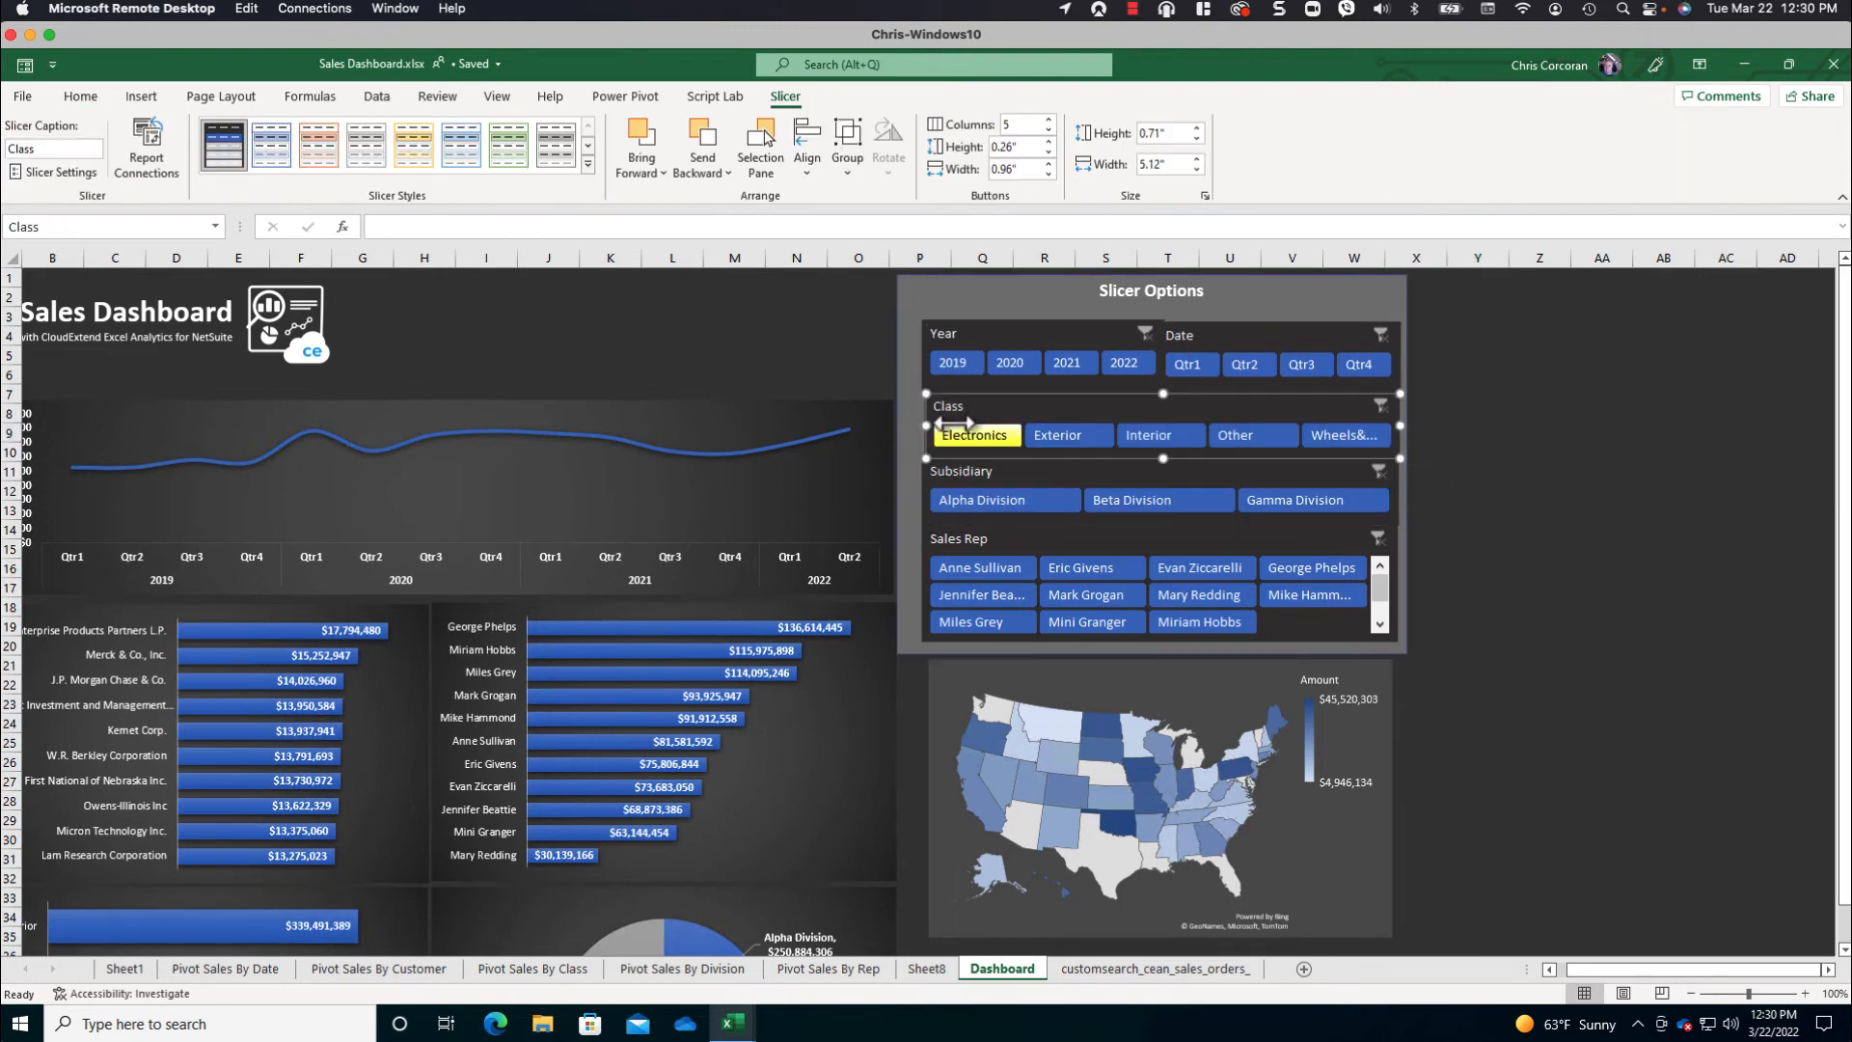
drag(926, 425, 923, 425)
click(1575, 417)
- Make the Sales Rep slicer slightly taller so all its items fit without a scroll bar
click(1154, 538)
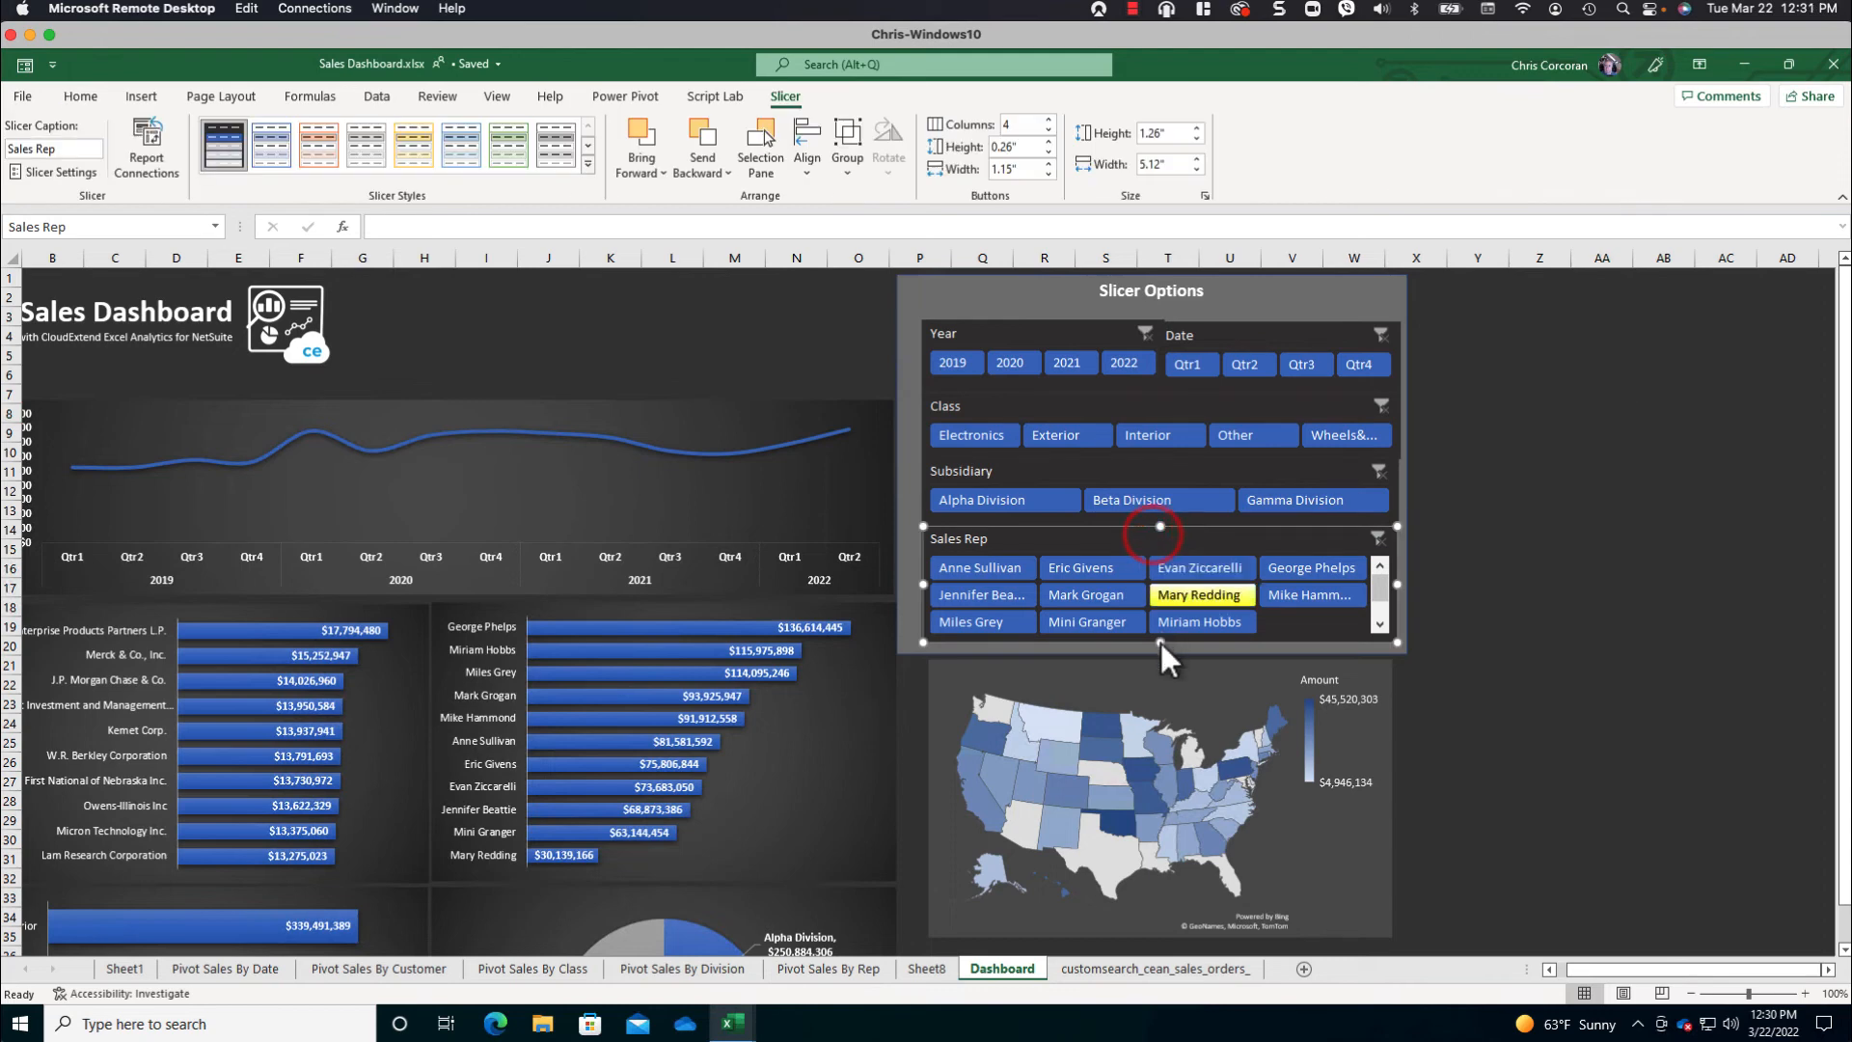
click(1159, 642)
drag(1158, 643, 1158, 649)
click(1491, 601)
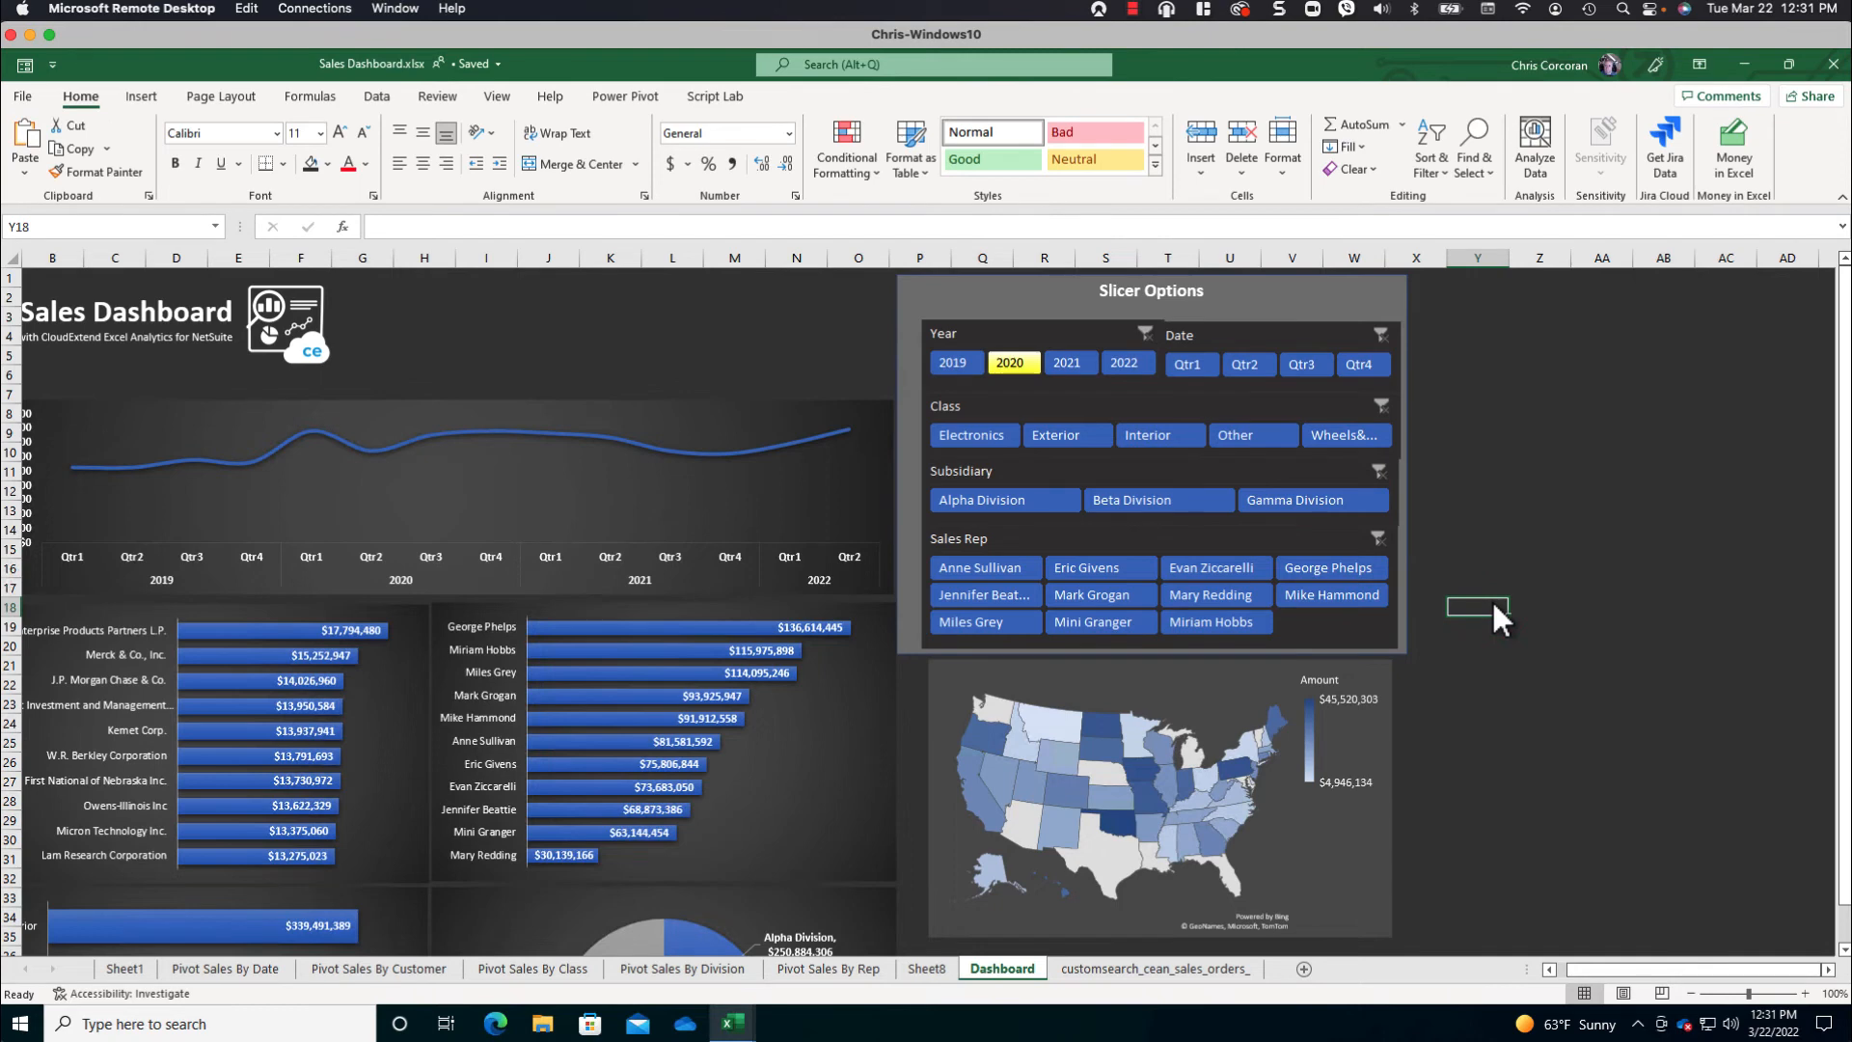
- Connect the Year slicer to every PivotTable in the workbook, including PivotTable7 on Sheet8
click(1549, 969)
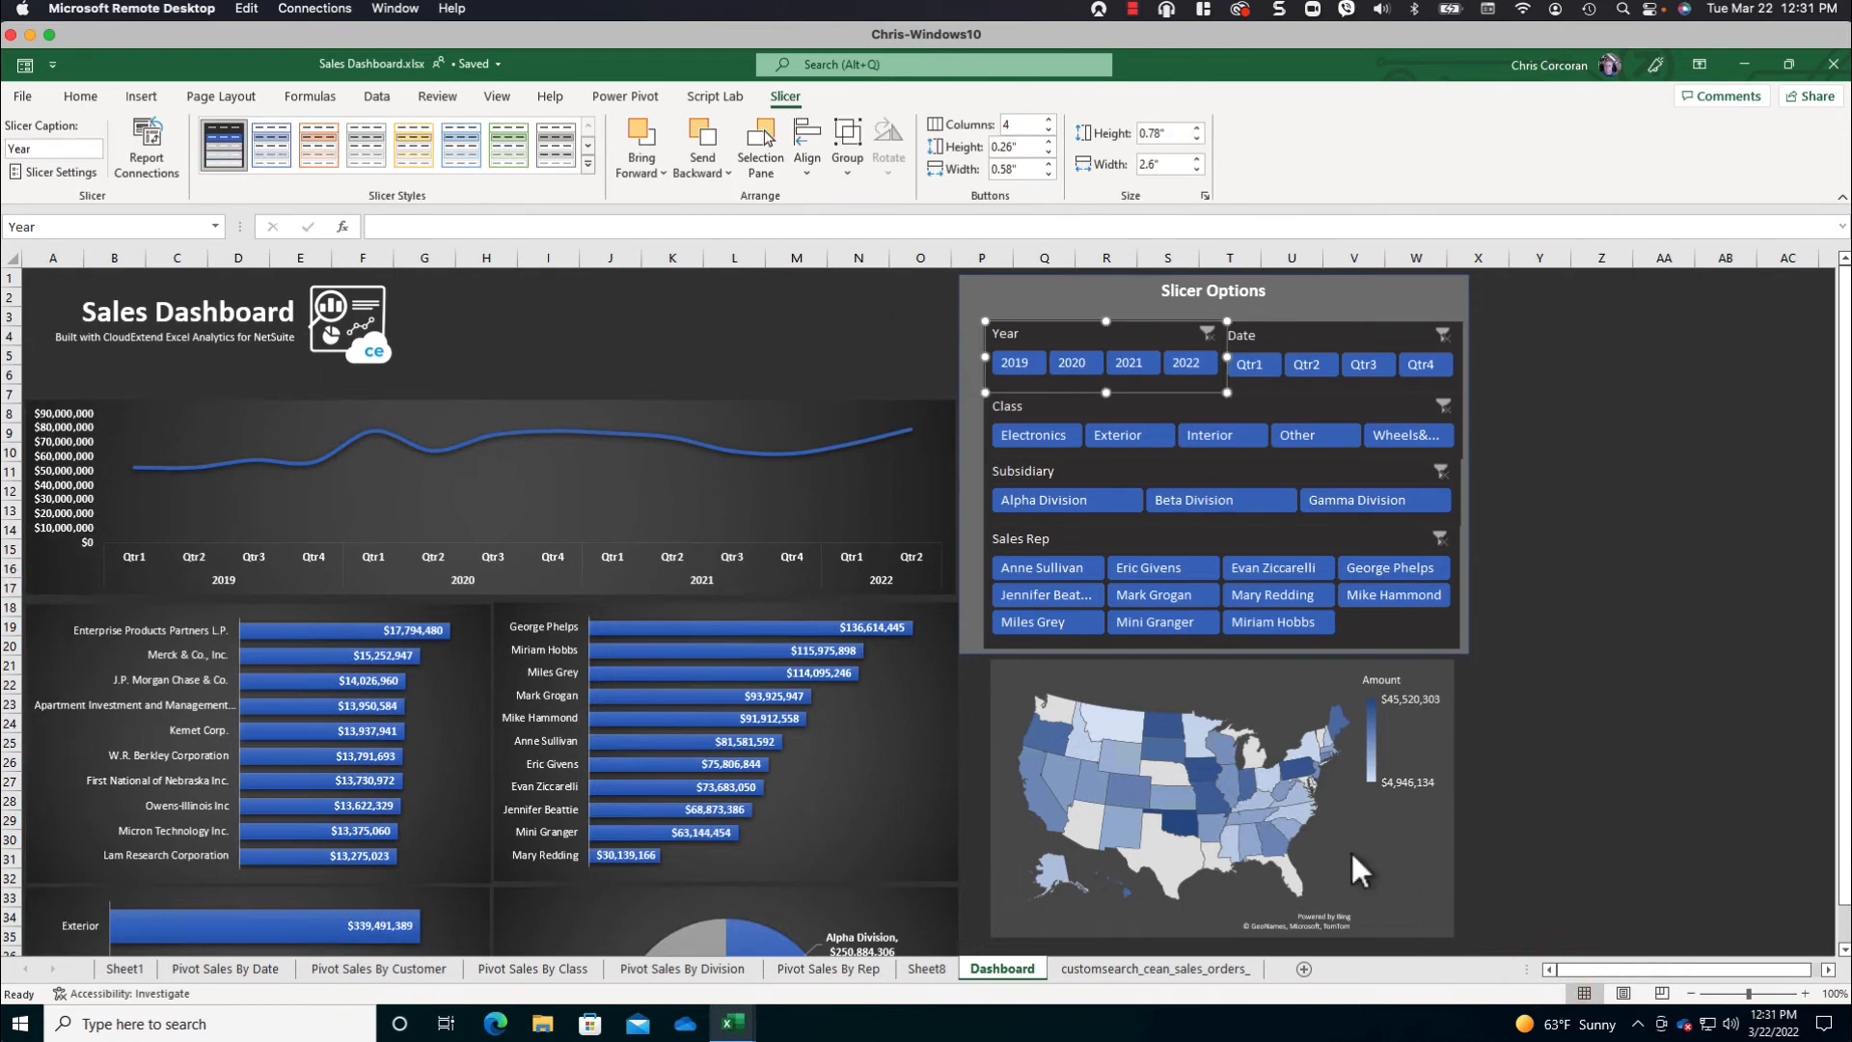
click(145, 143)
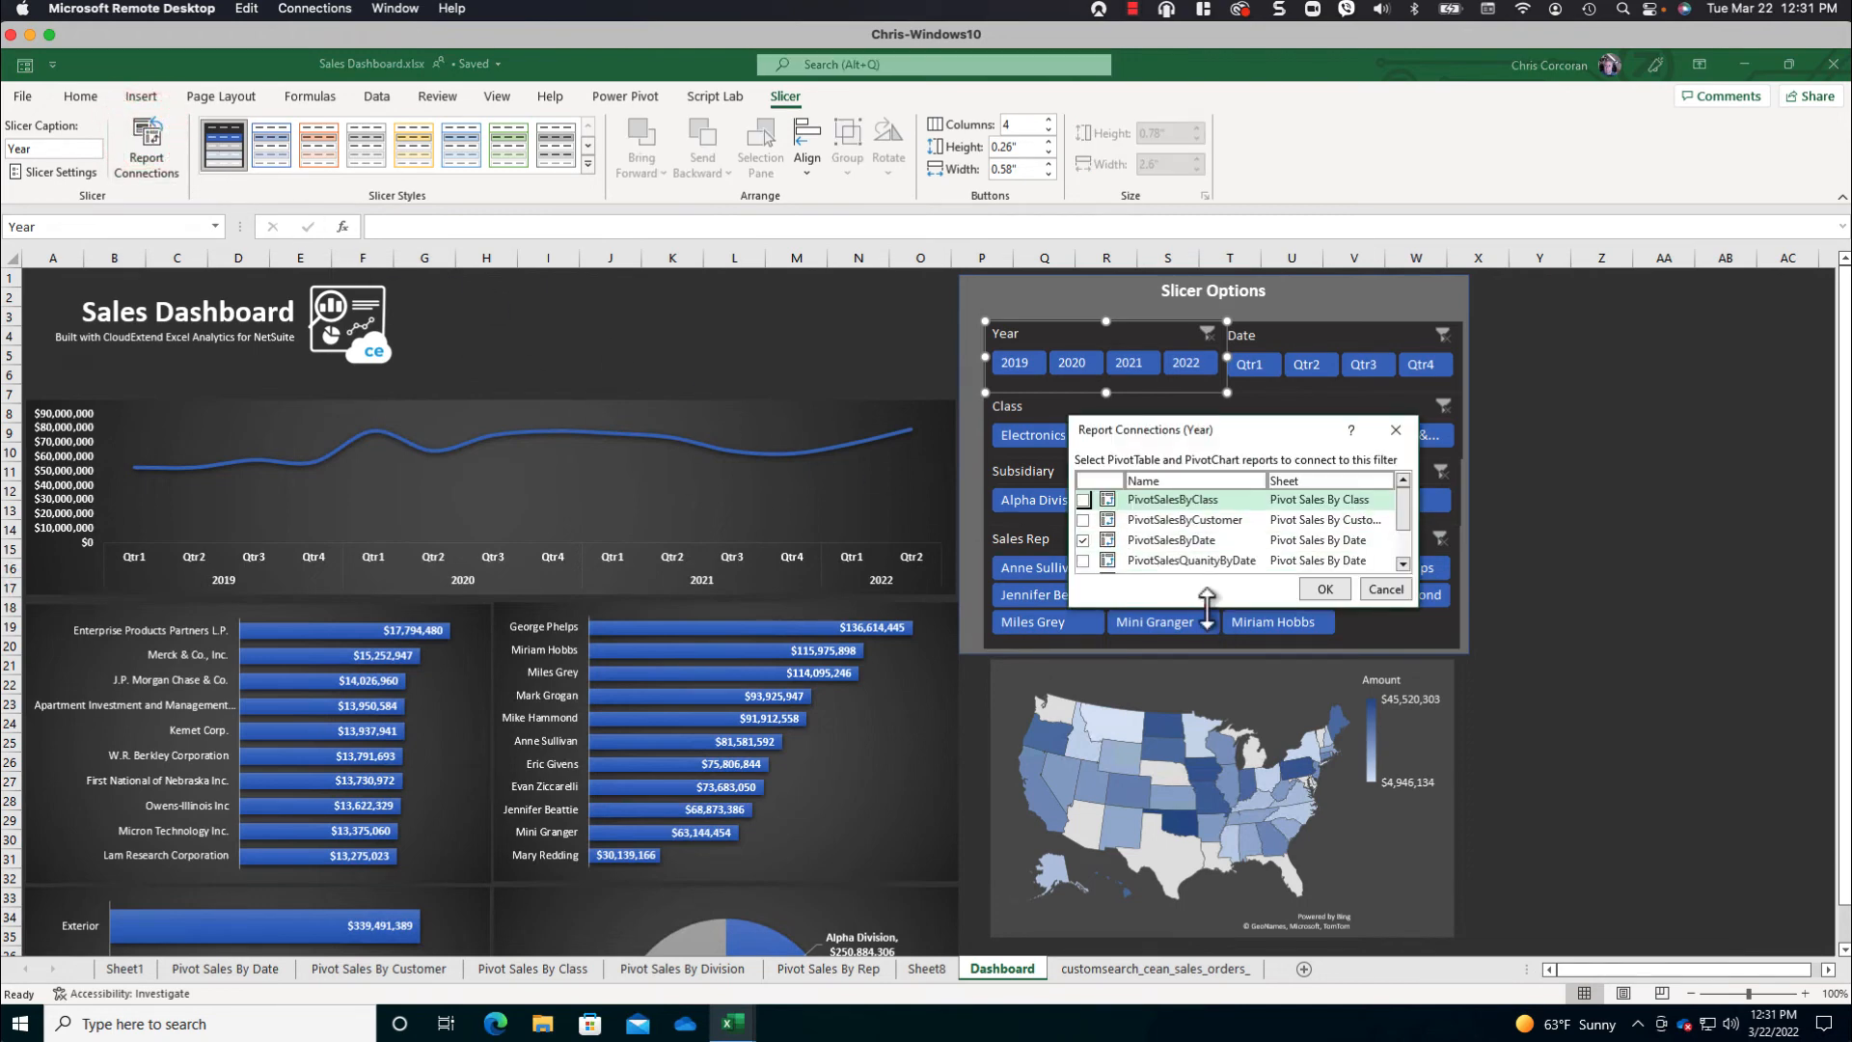
drag(1206, 605, 1206, 757)
click(1083, 499)
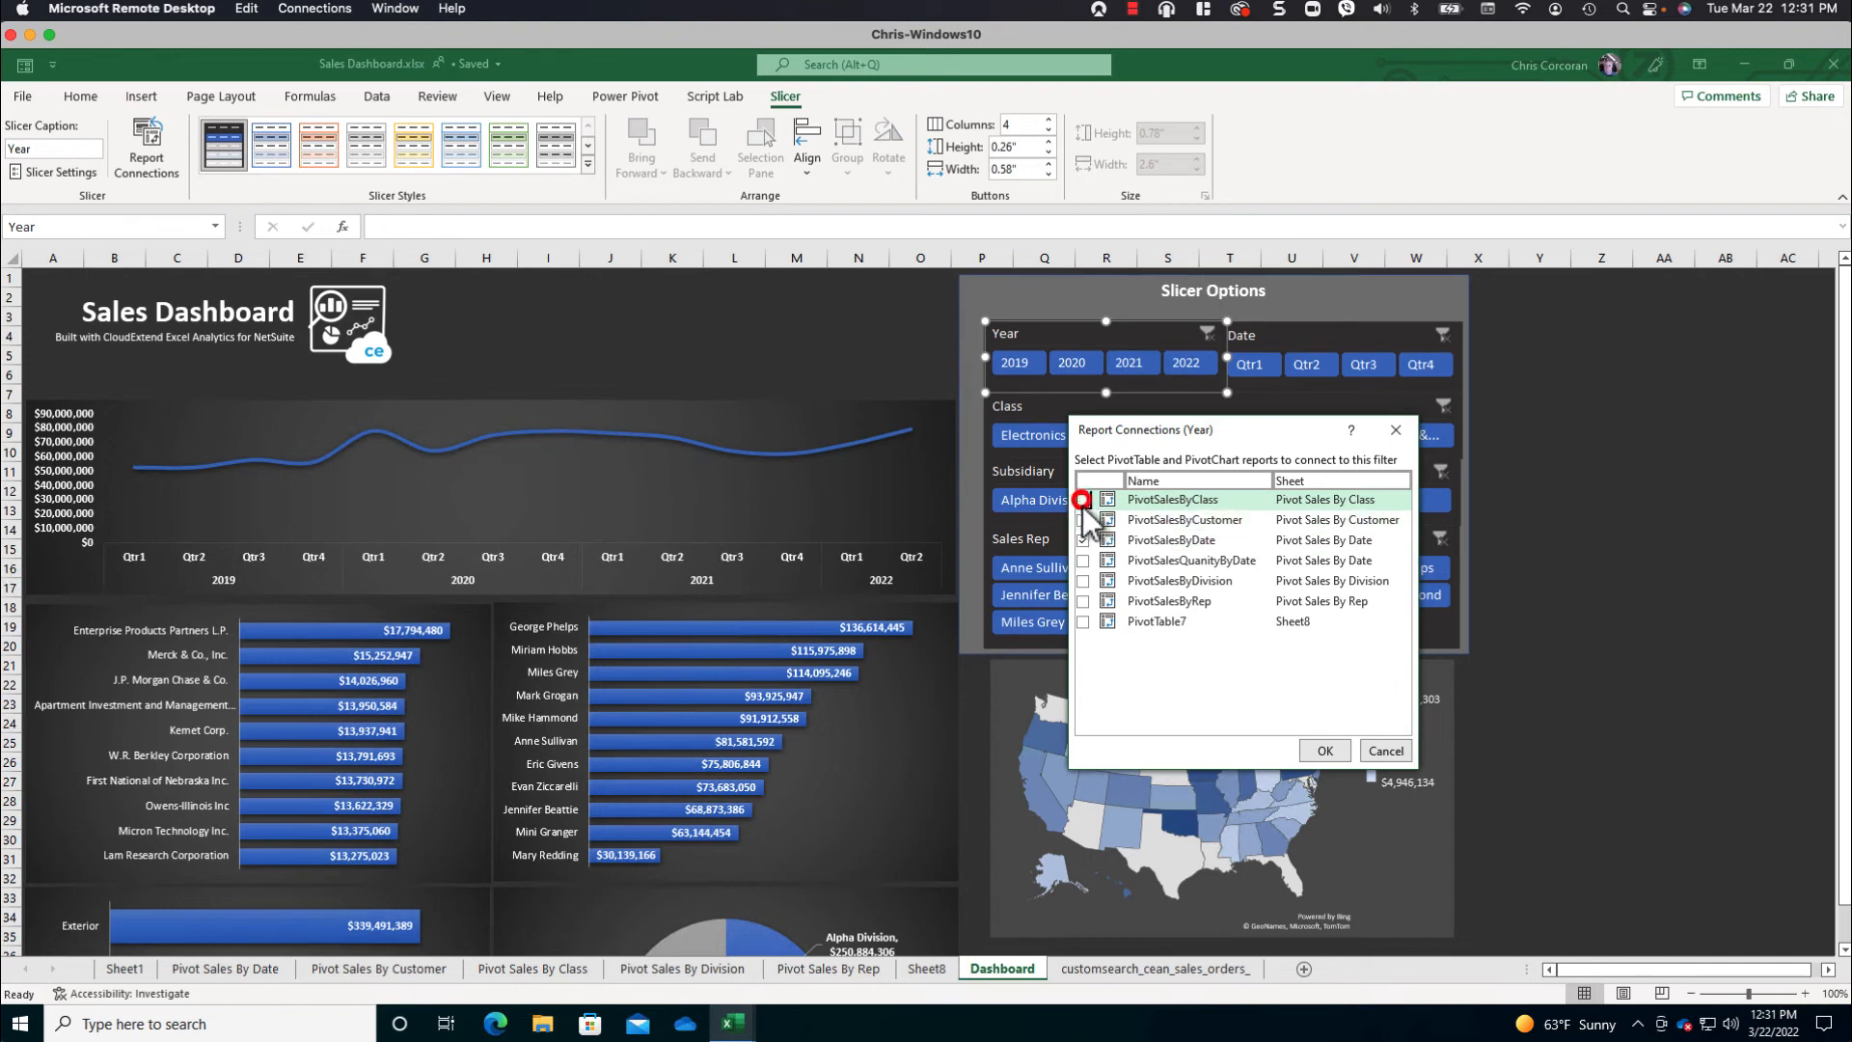
click(1083, 519)
click(1083, 560)
click(1082, 581)
click(1082, 601)
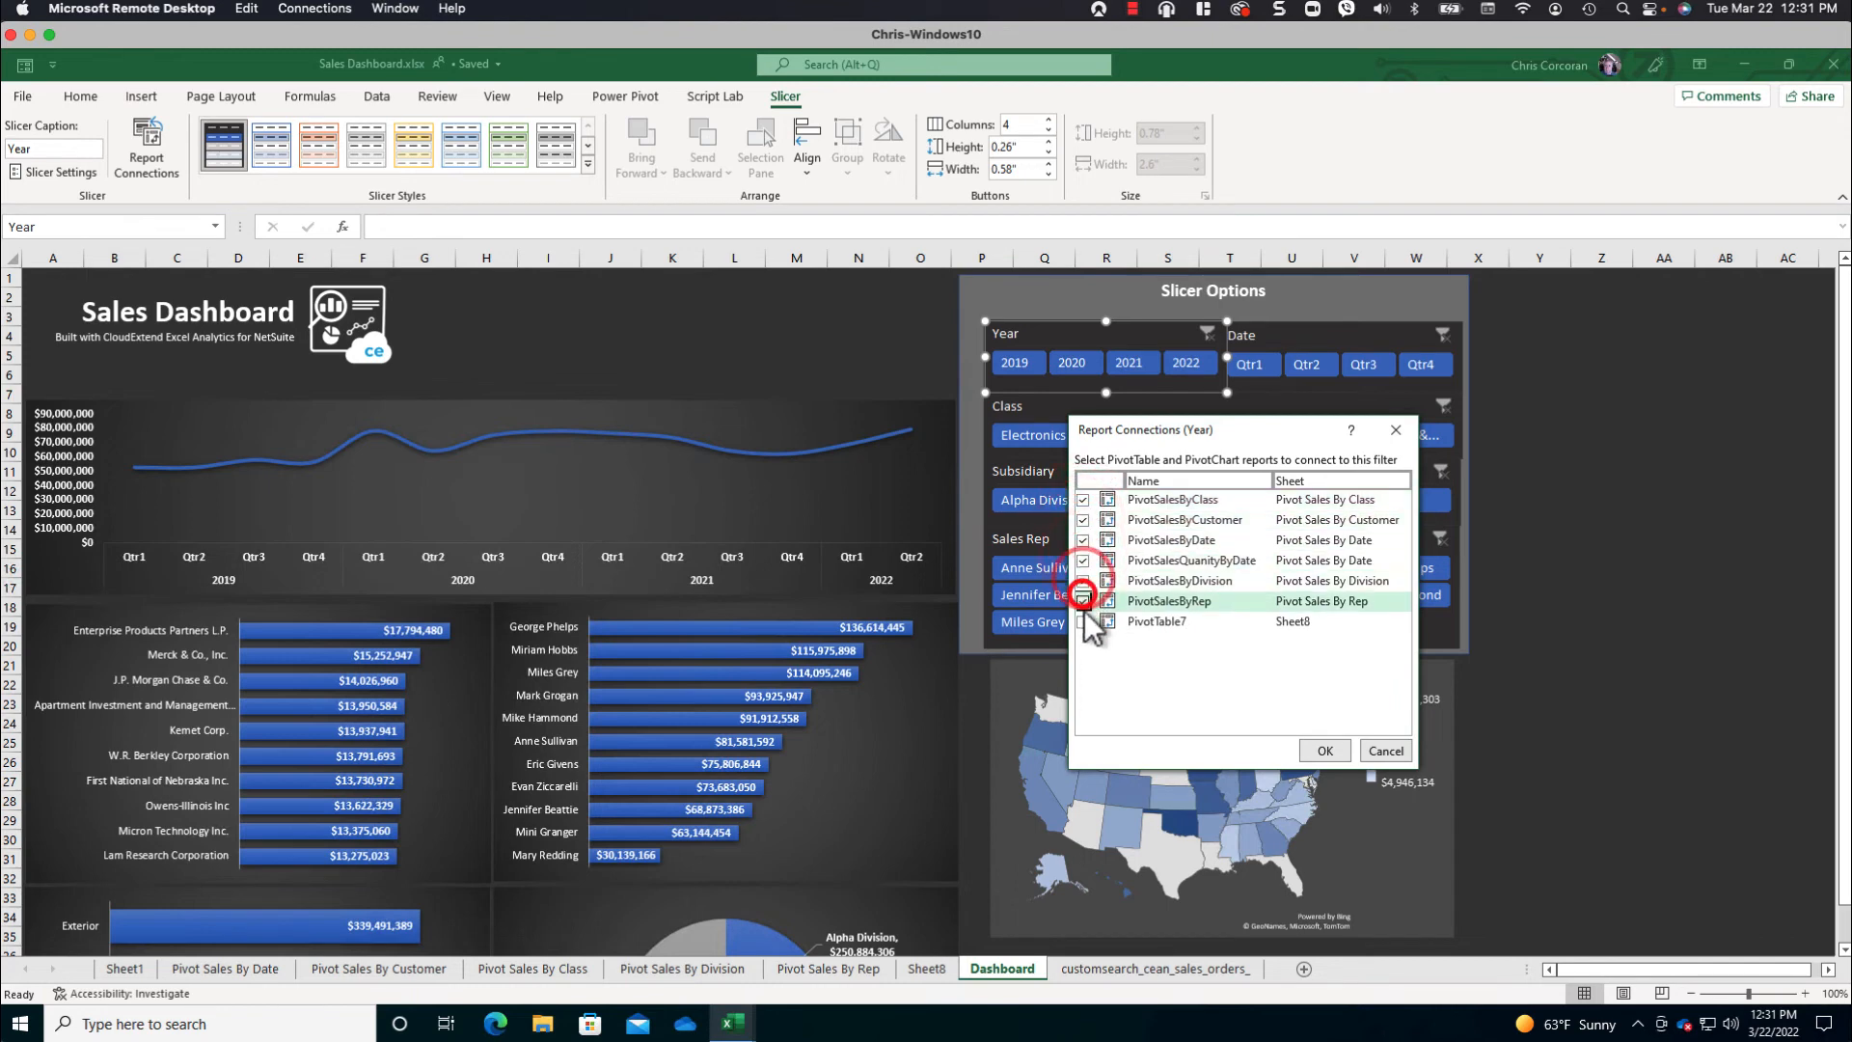
click(1082, 621)
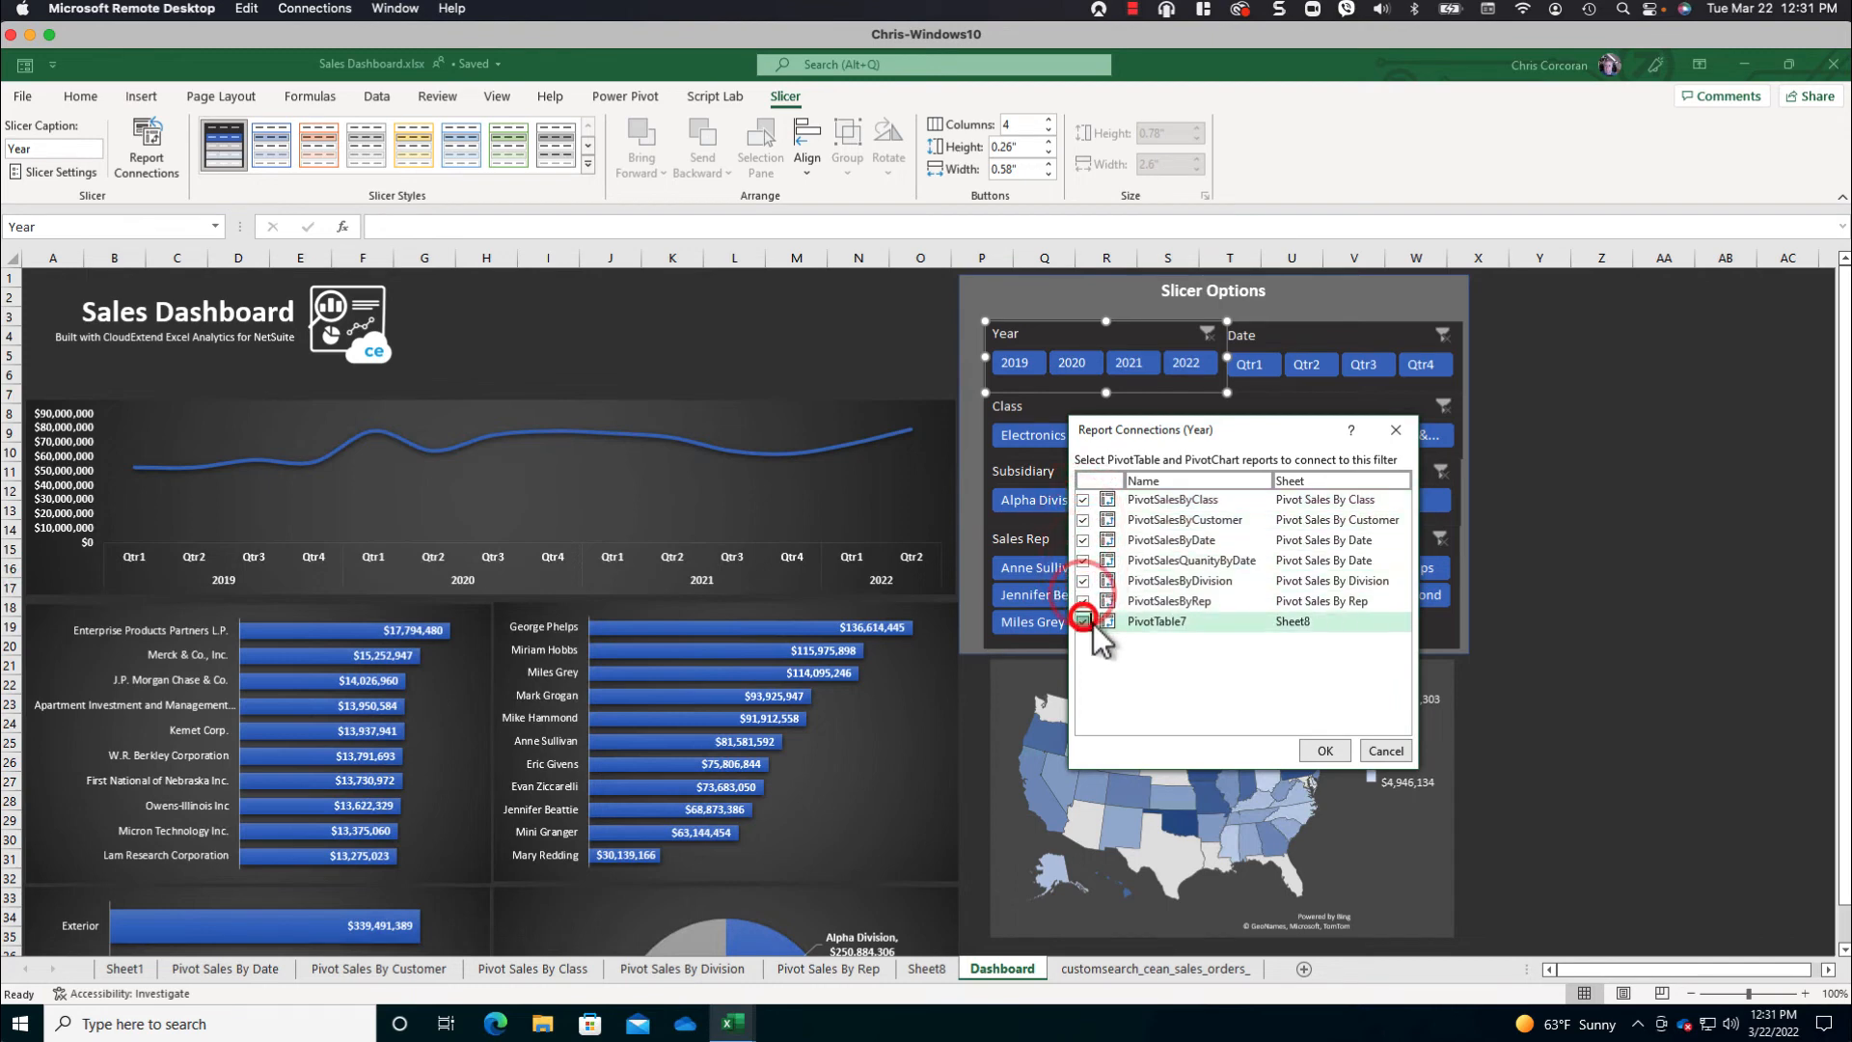
click(1323, 748)
- Connect the Date slicer to every listed PivotTable through its report connections
click(1304, 329)
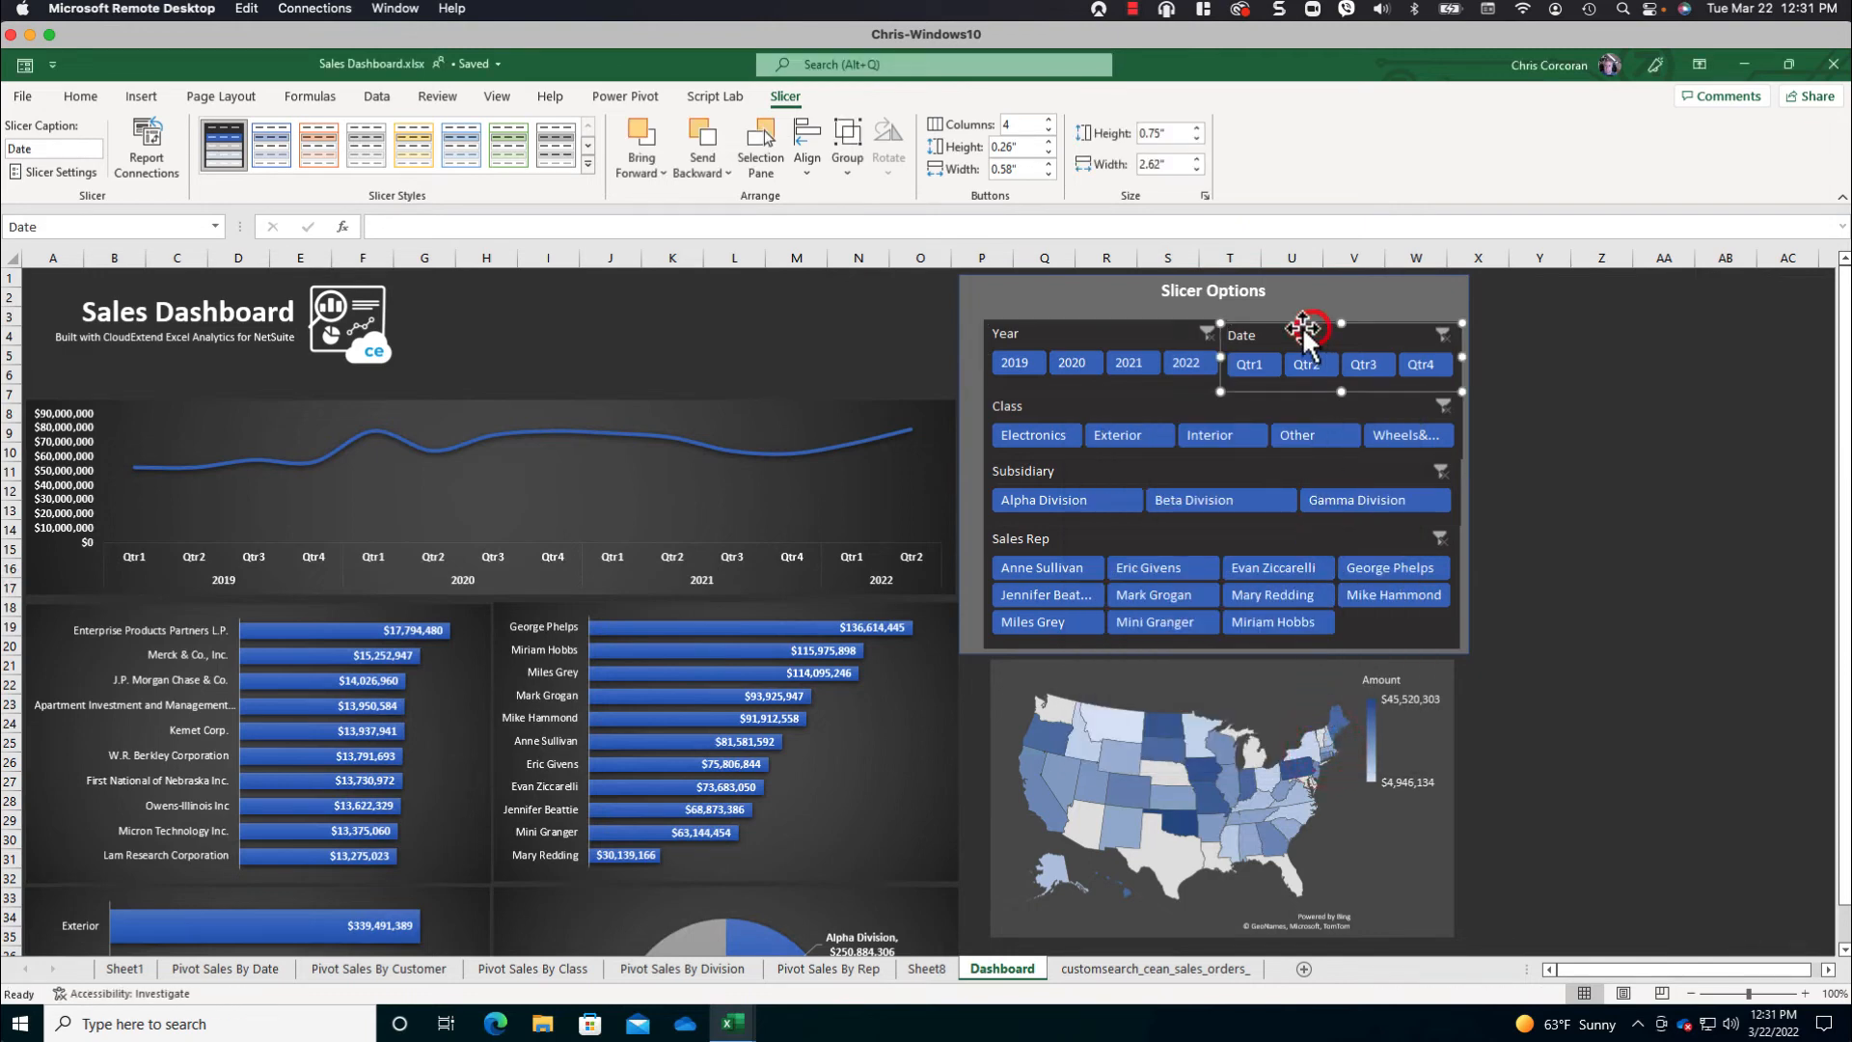
click(147, 146)
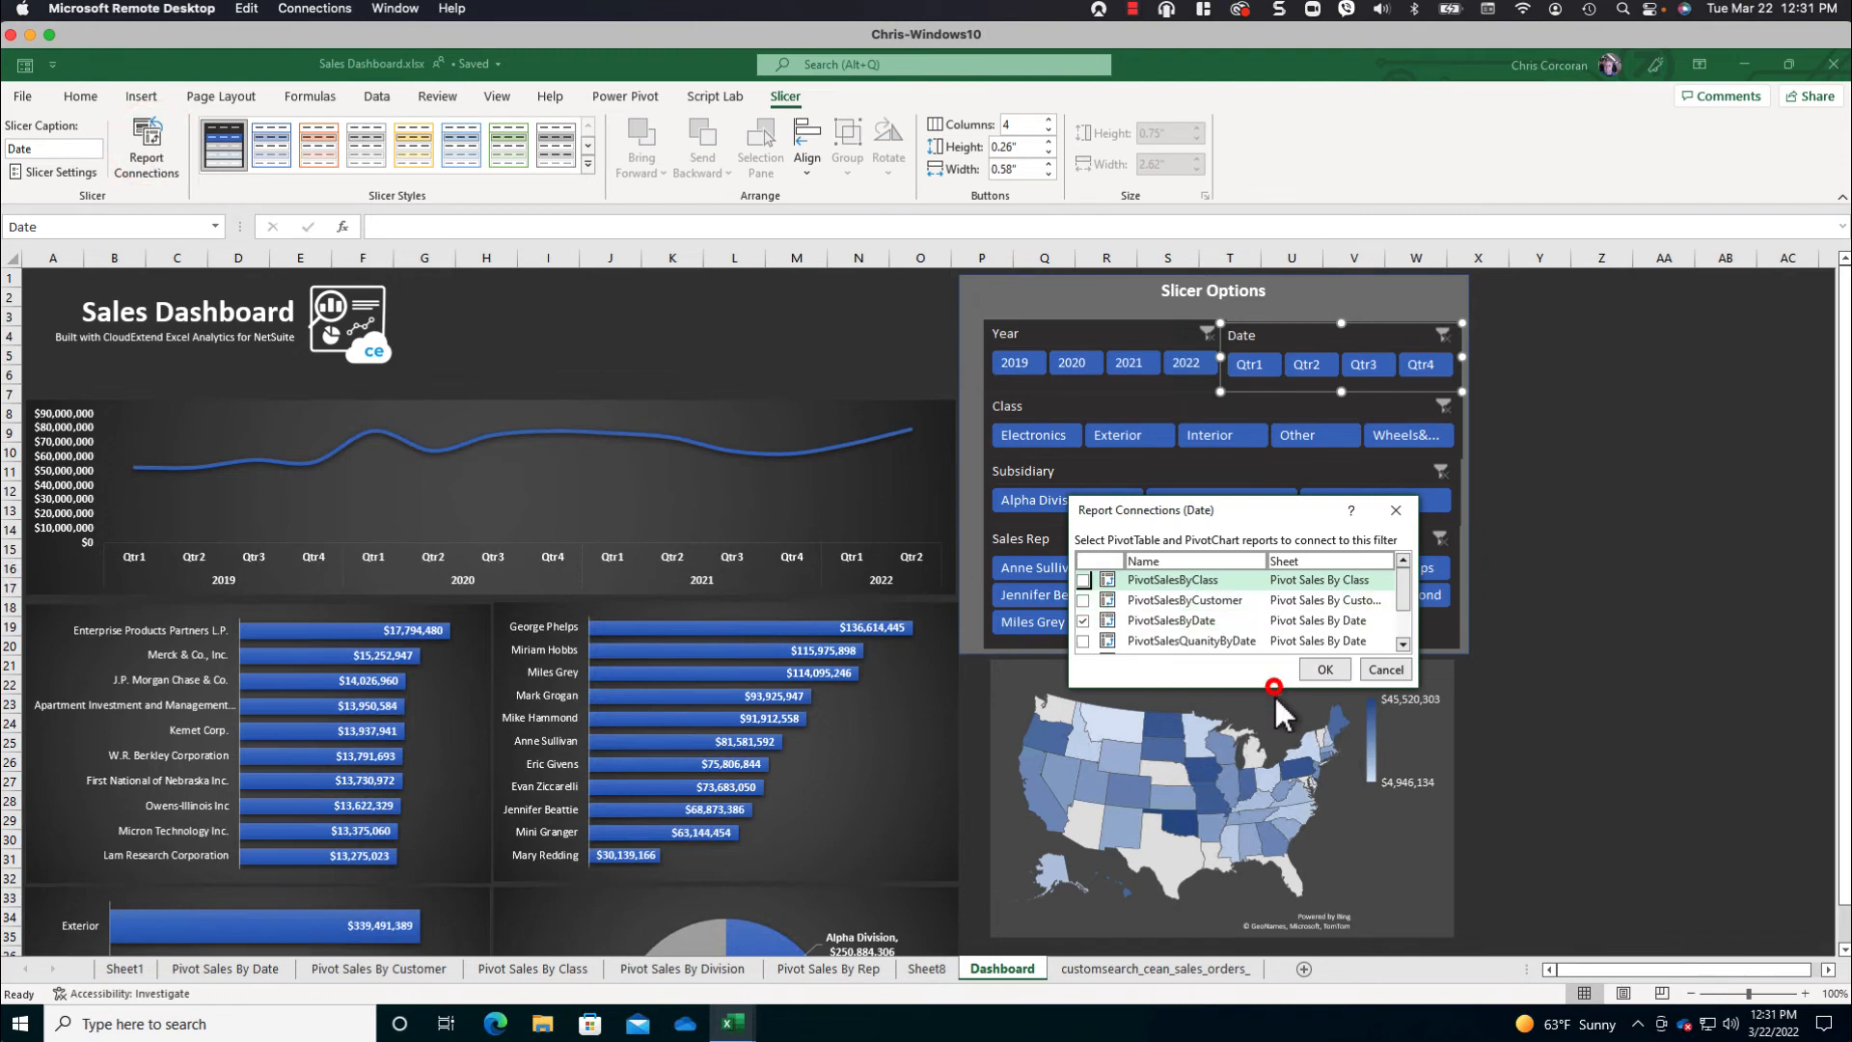
drag(1273, 687, 1264, 813)
click(1082, 580)
click(1082, 600)
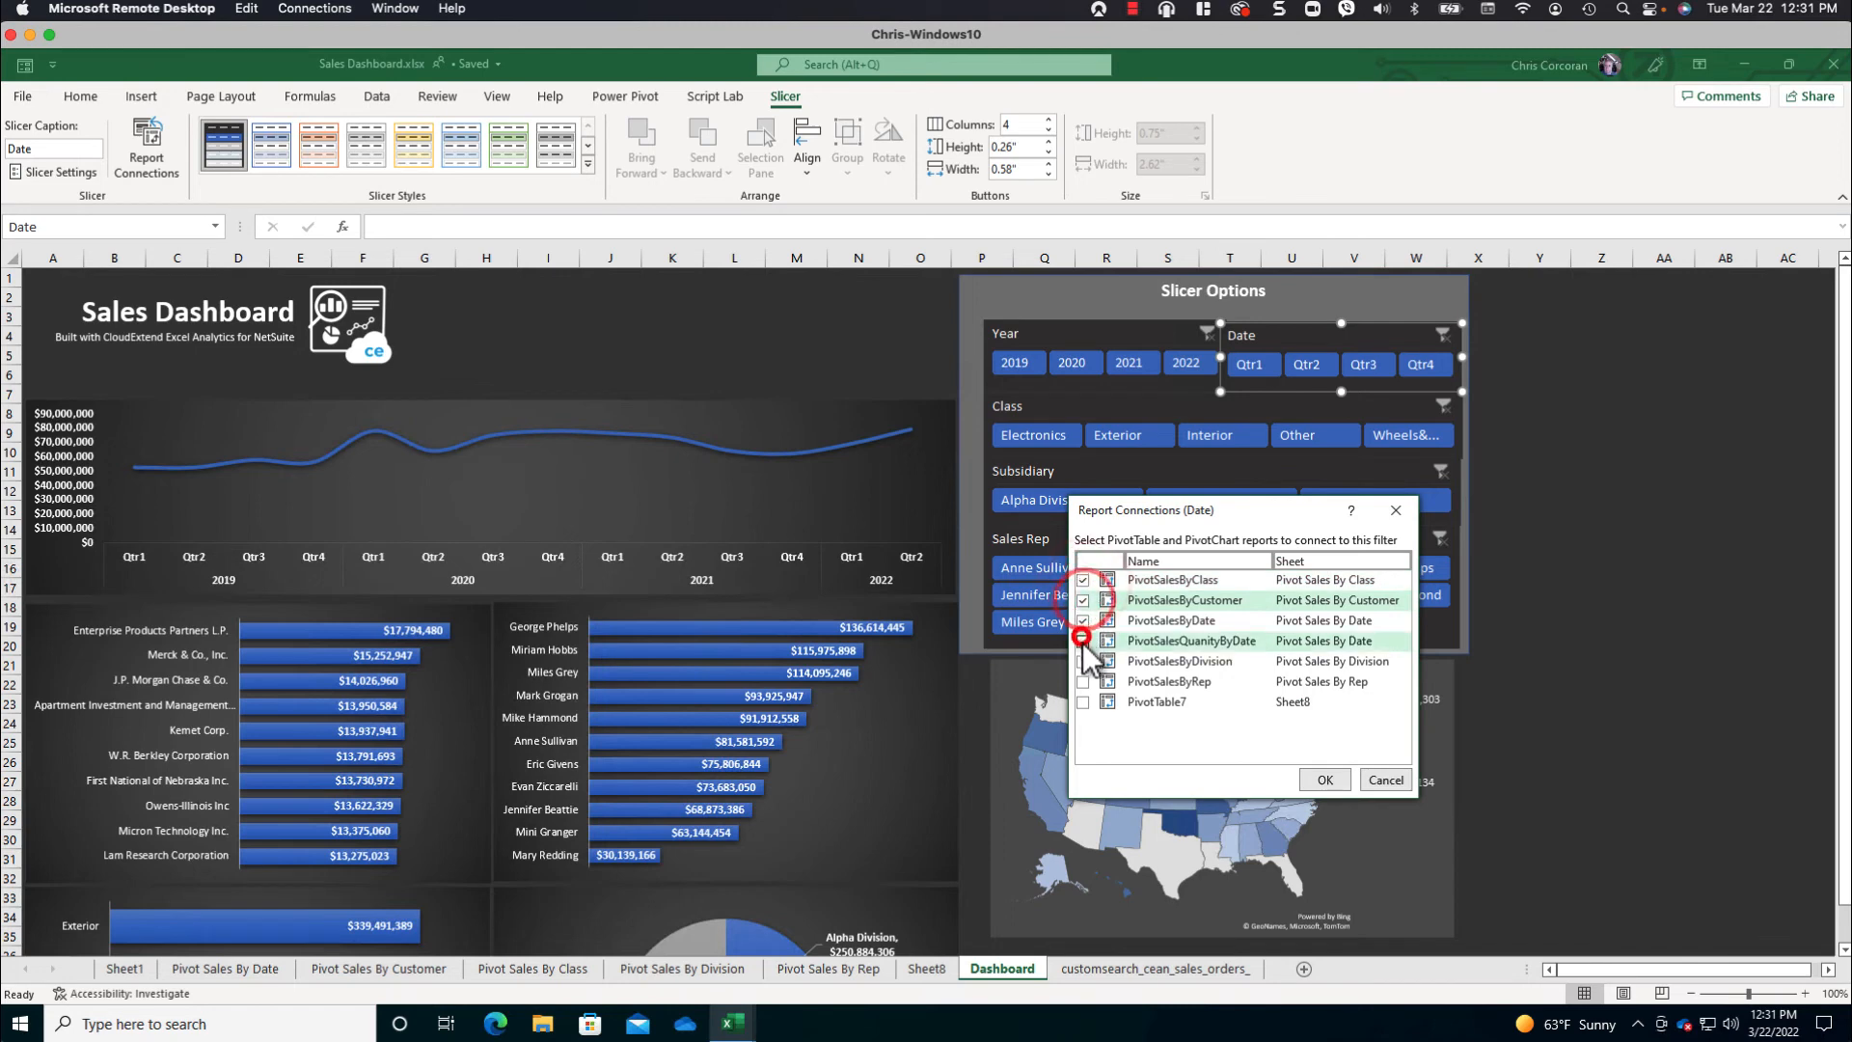
click(1083, 641)
click(1083, 660)
click(1082, 681)
click(1082, 701)
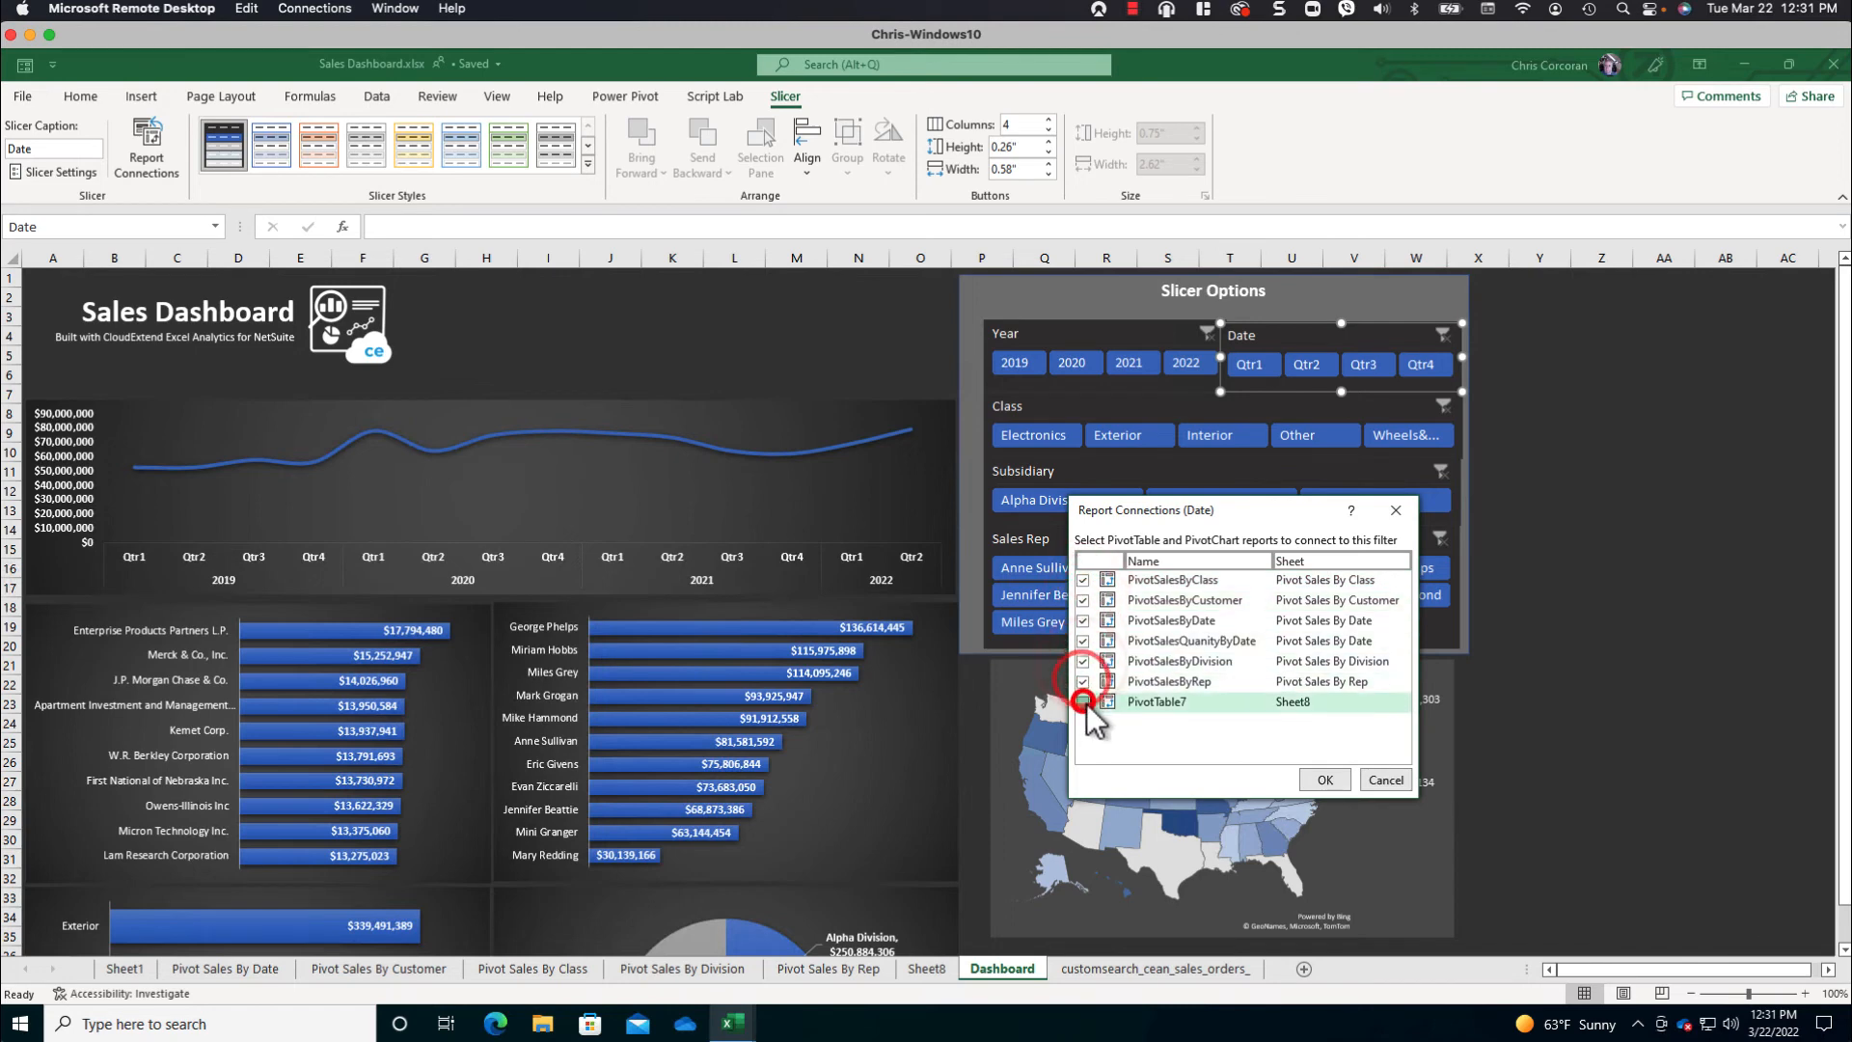
click(1325, 779)
- Connect the Class slicer to all of the workbook's PivotTables
click(1114, 408)
click(152, 145)
drag(1157, 743, 1153, 848)
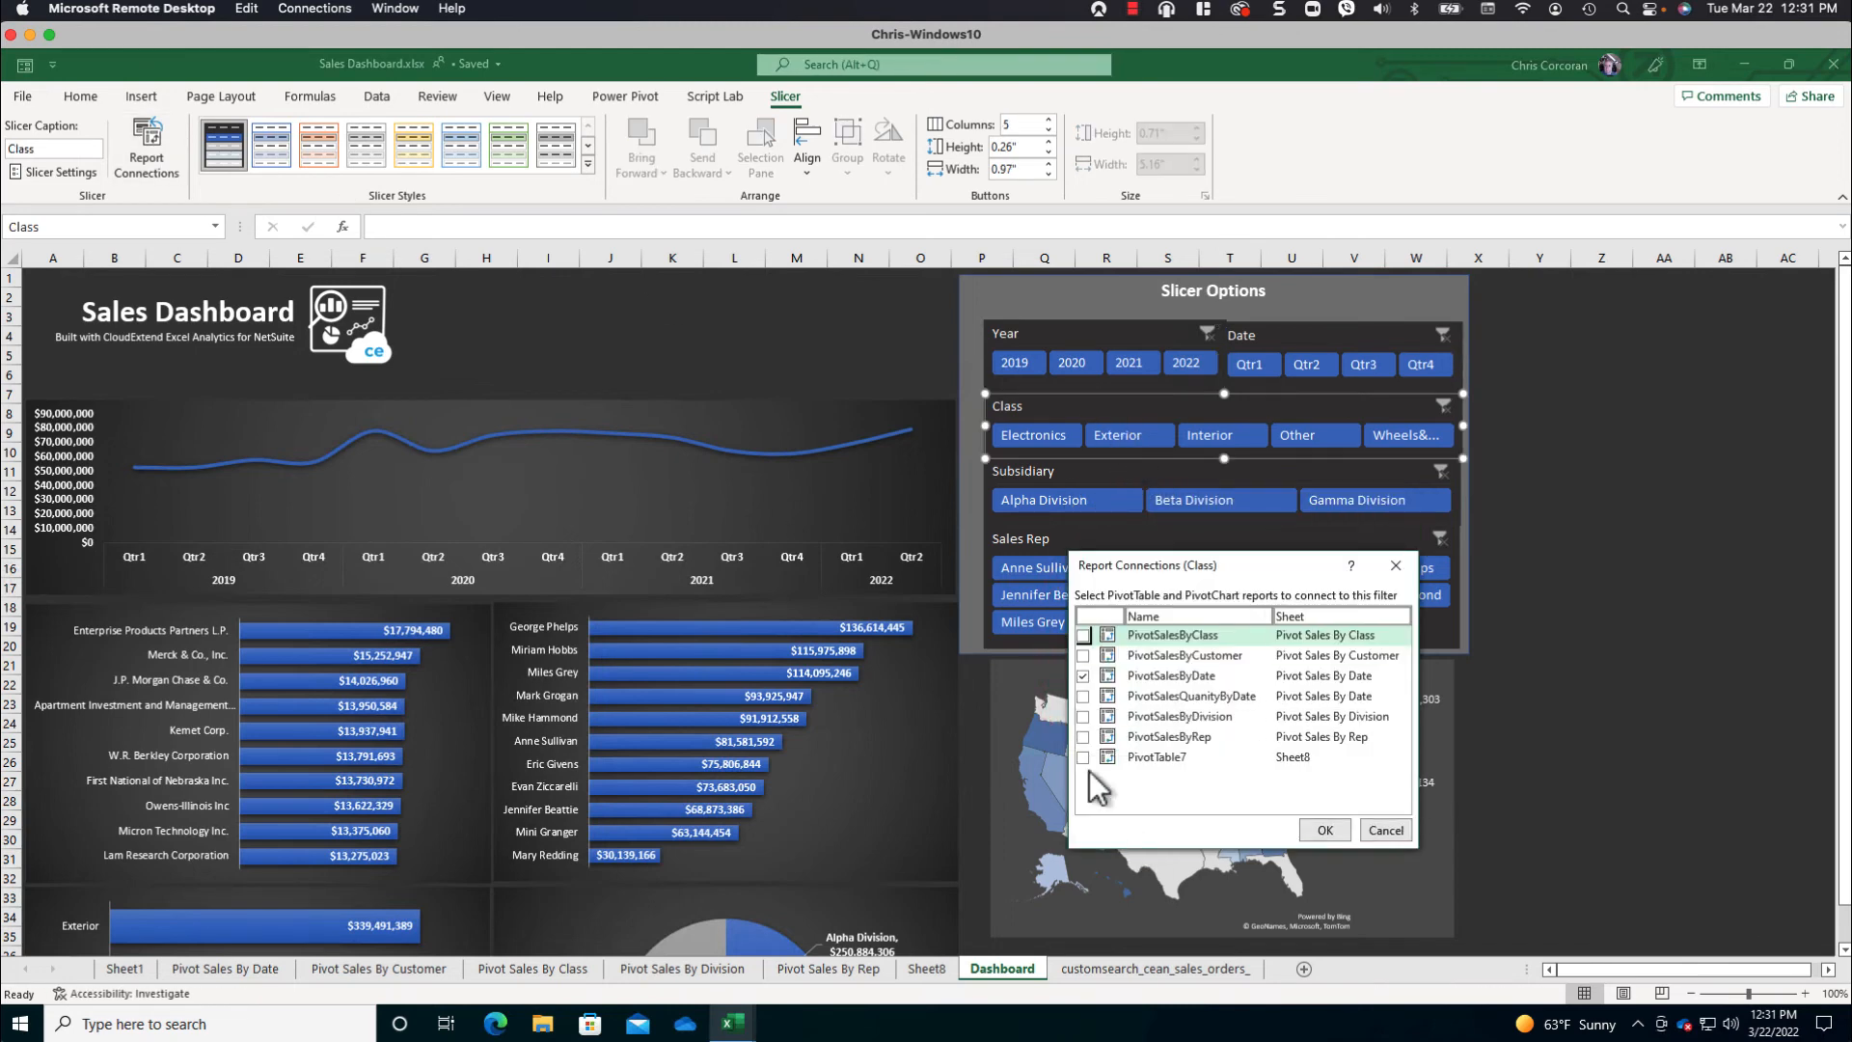
click(1082, 757)
click(1082, 737)
click(1082, 717)
click(1082, 697)
click(1082, 635)
click(1325, 830)
click(1288, 335)
click(147, 144)
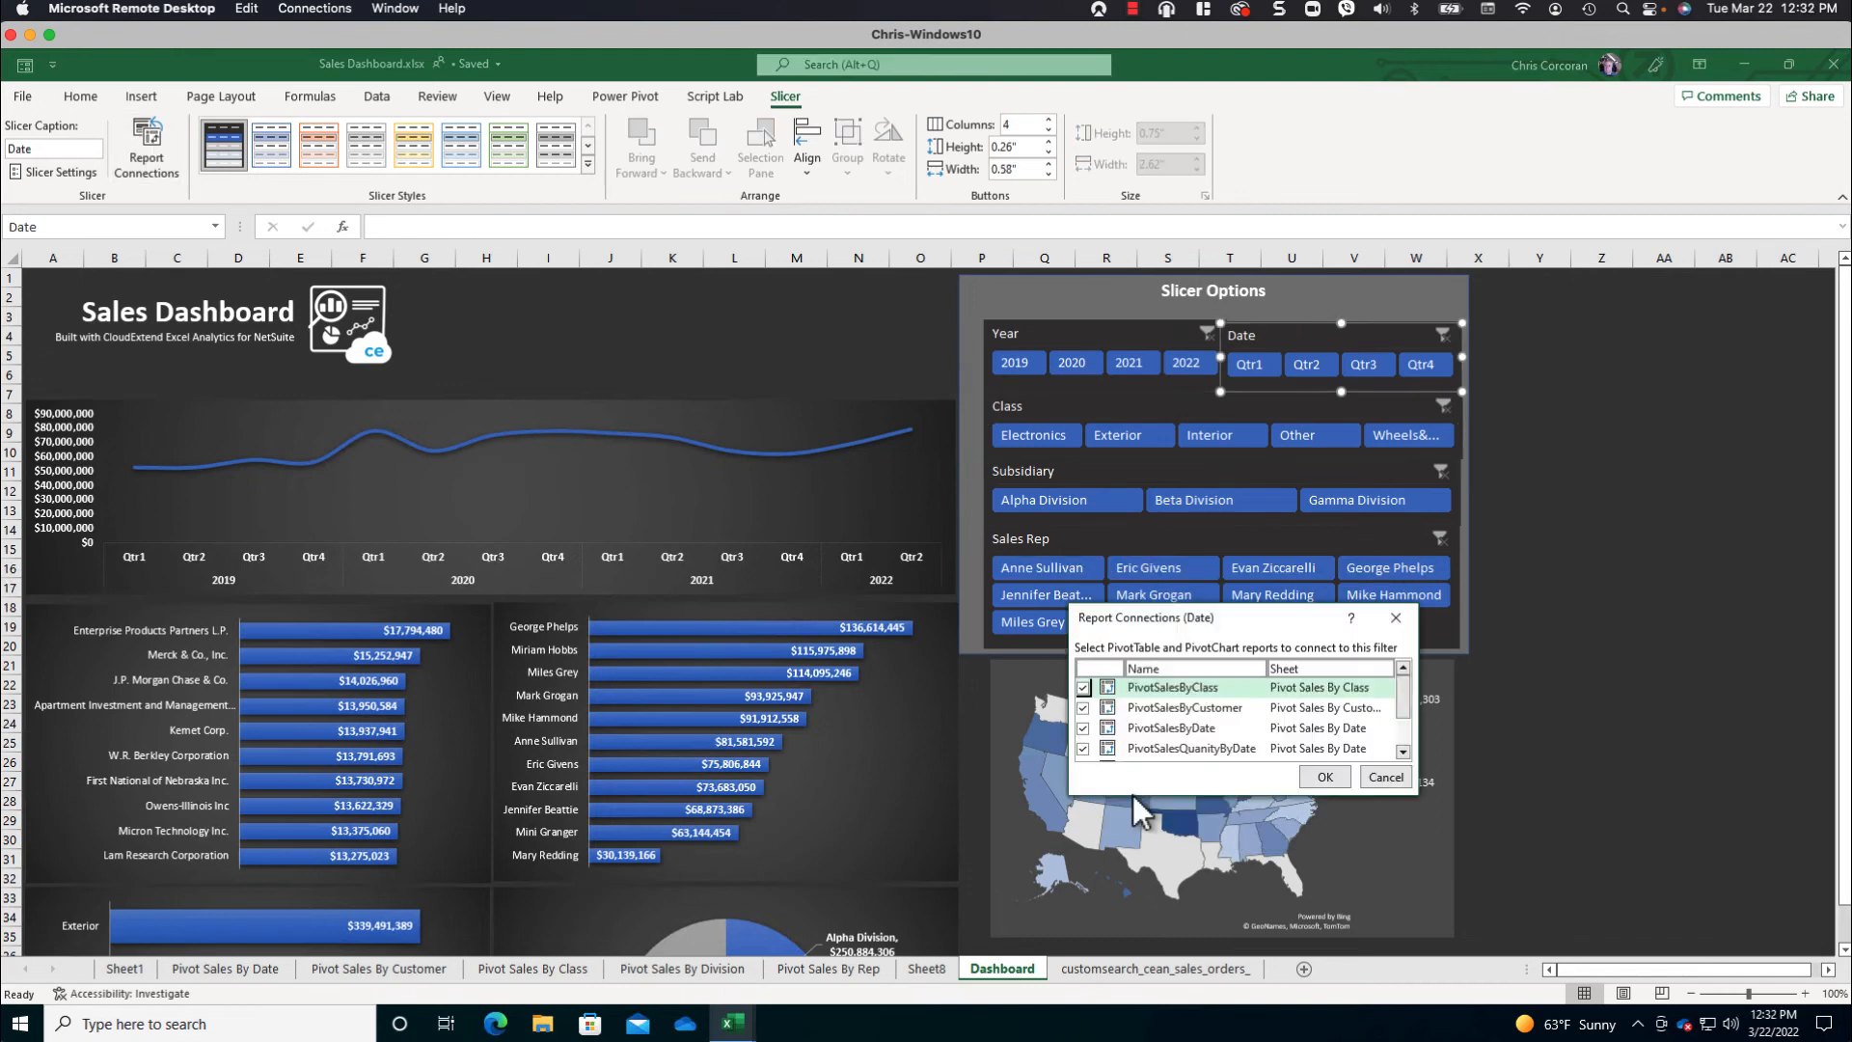
click(1383, 778)
- Connect the Sales Rep slicer to the other PivotTables besides PivotSalesByDate
click(1149, 543)
click(147, 147)
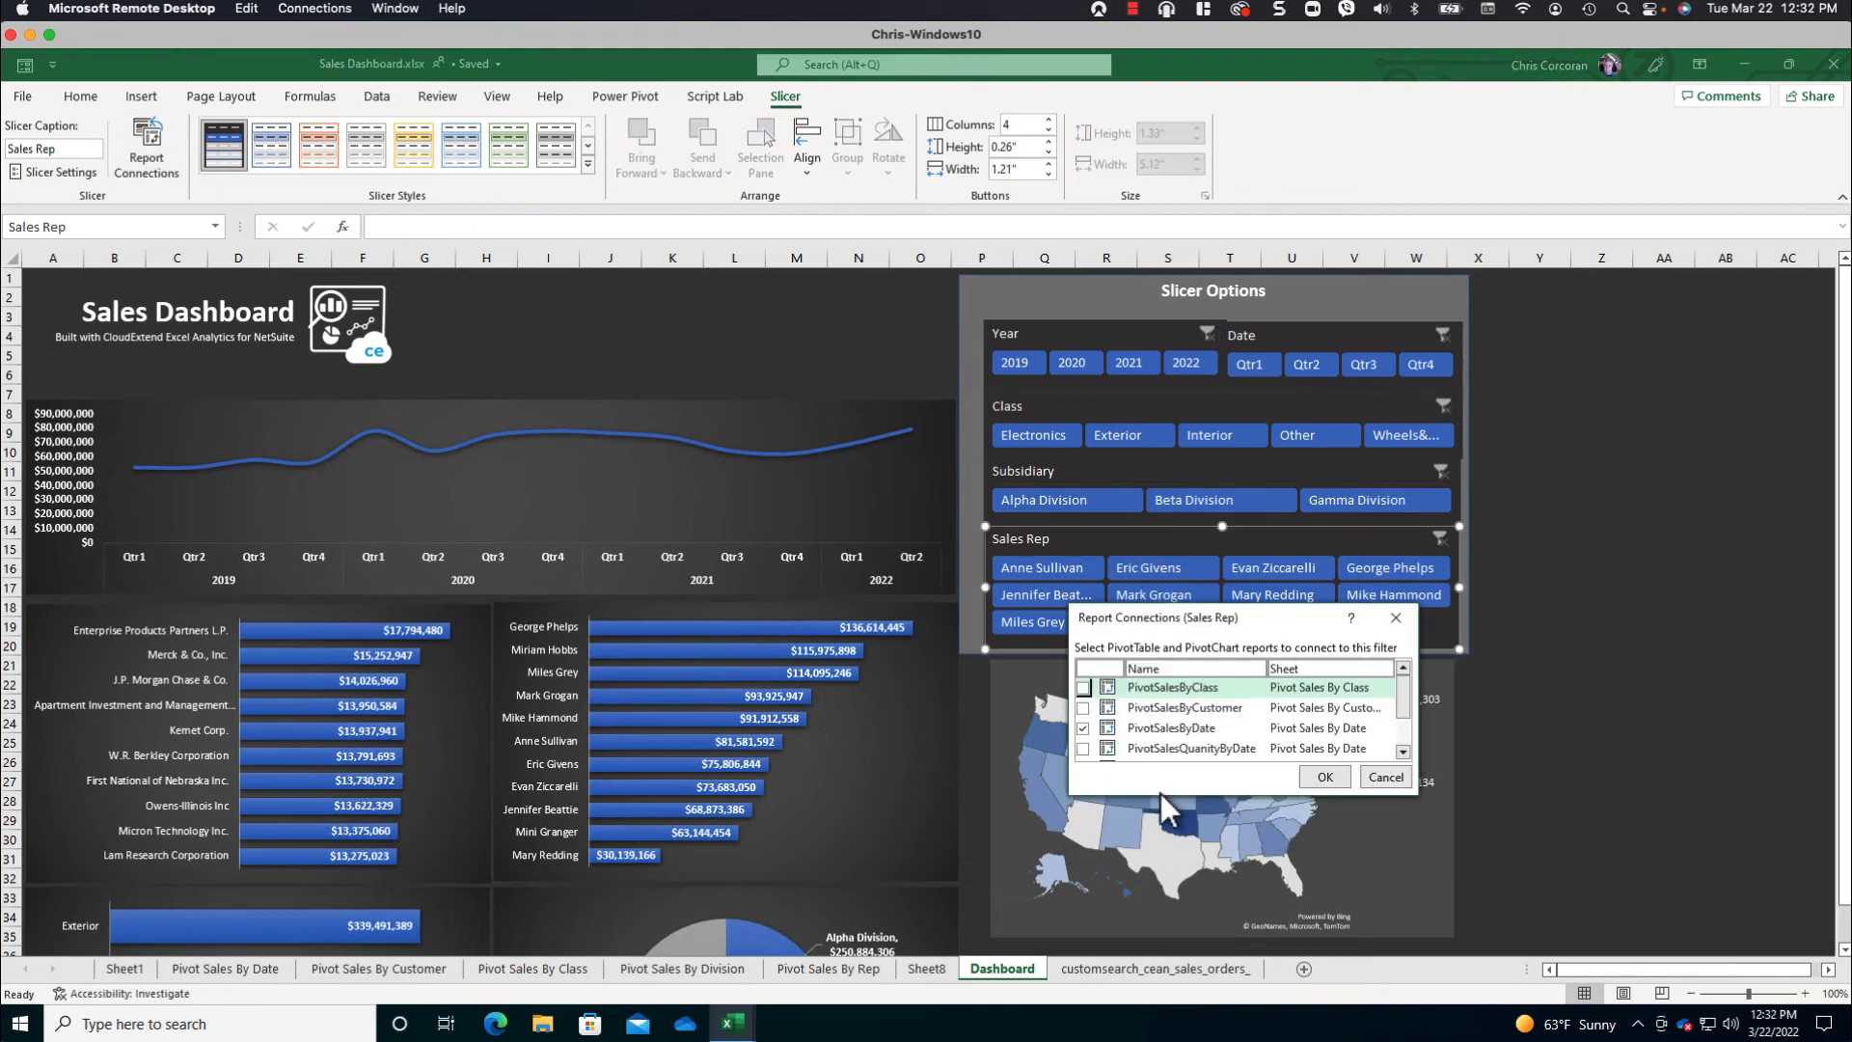
drag(1279, 606, 1279, 516)
click(1082, 618)
click(1082, 659)
click(1082, 679)
click(1082, 699)
click(1082, 720)
click(1326, 776)
click(1601, 664)
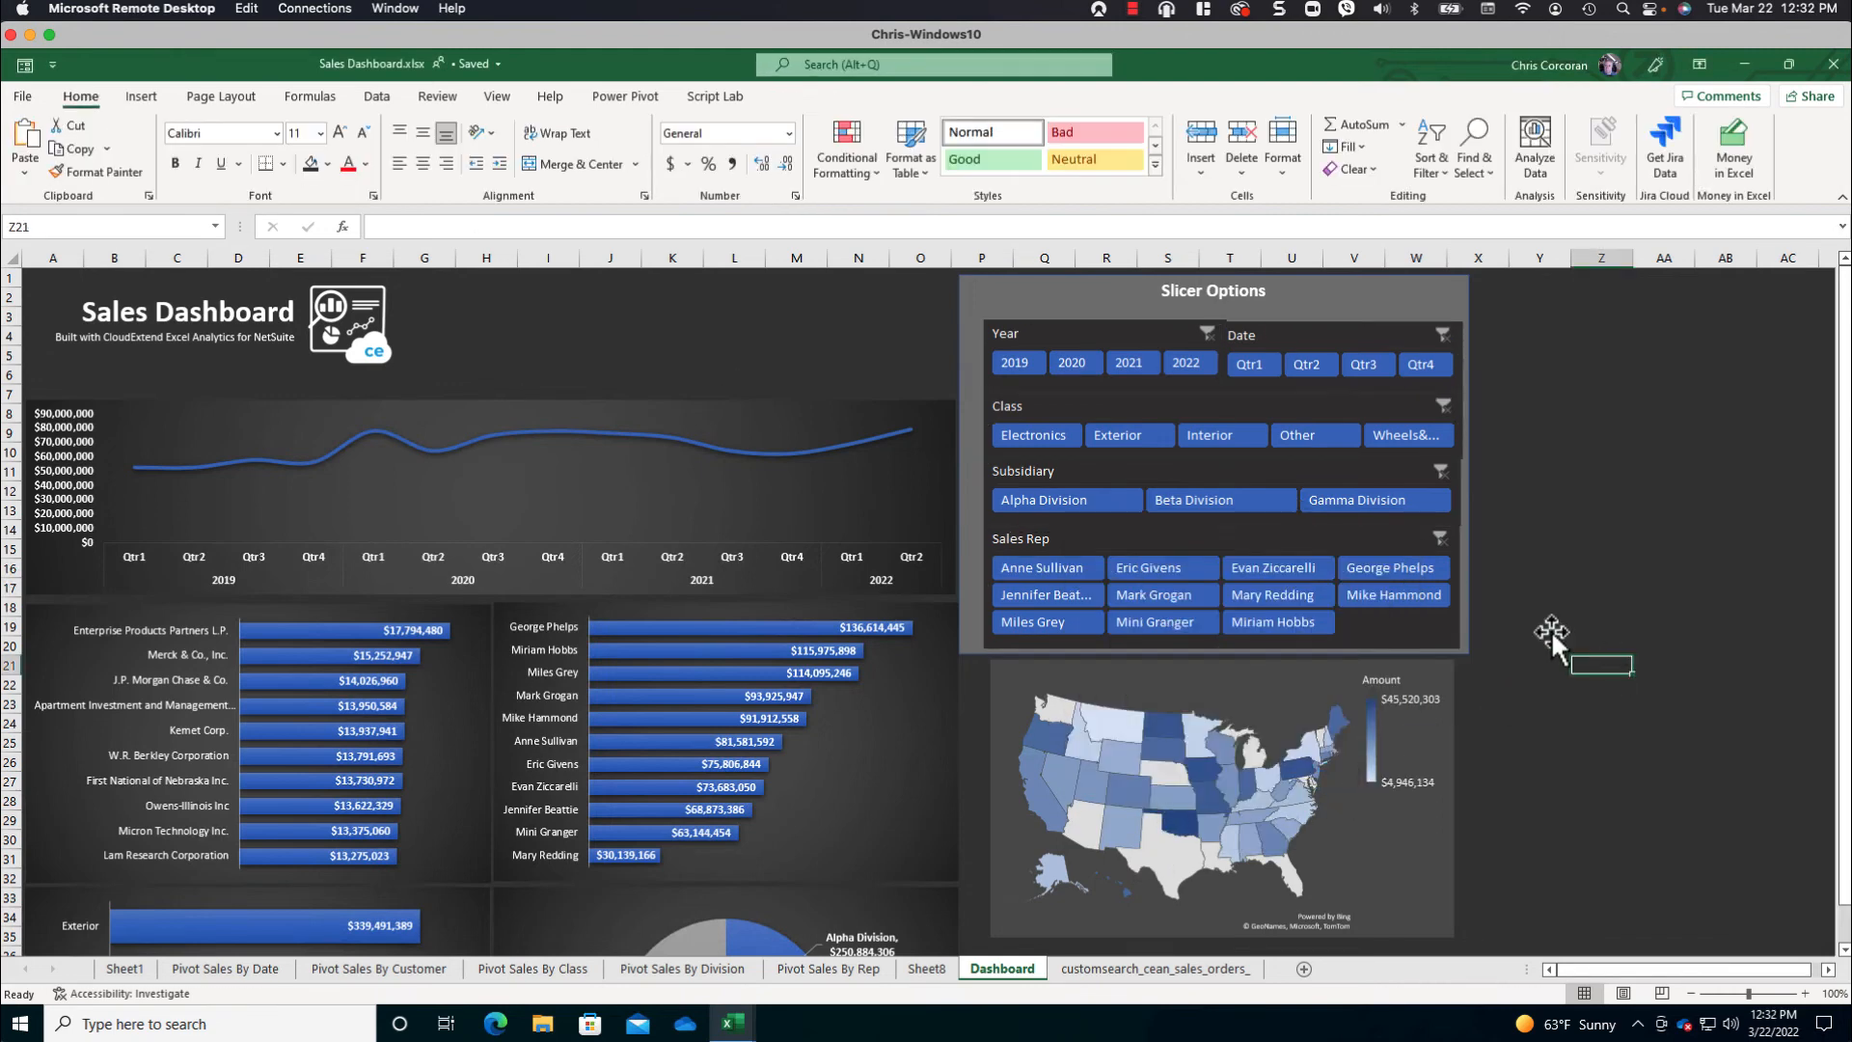
- Test the slicers by filtering the dashboard to year 2022 and to the Electronics class, reviewing the charts and clearing each filter
click(1200, 367)
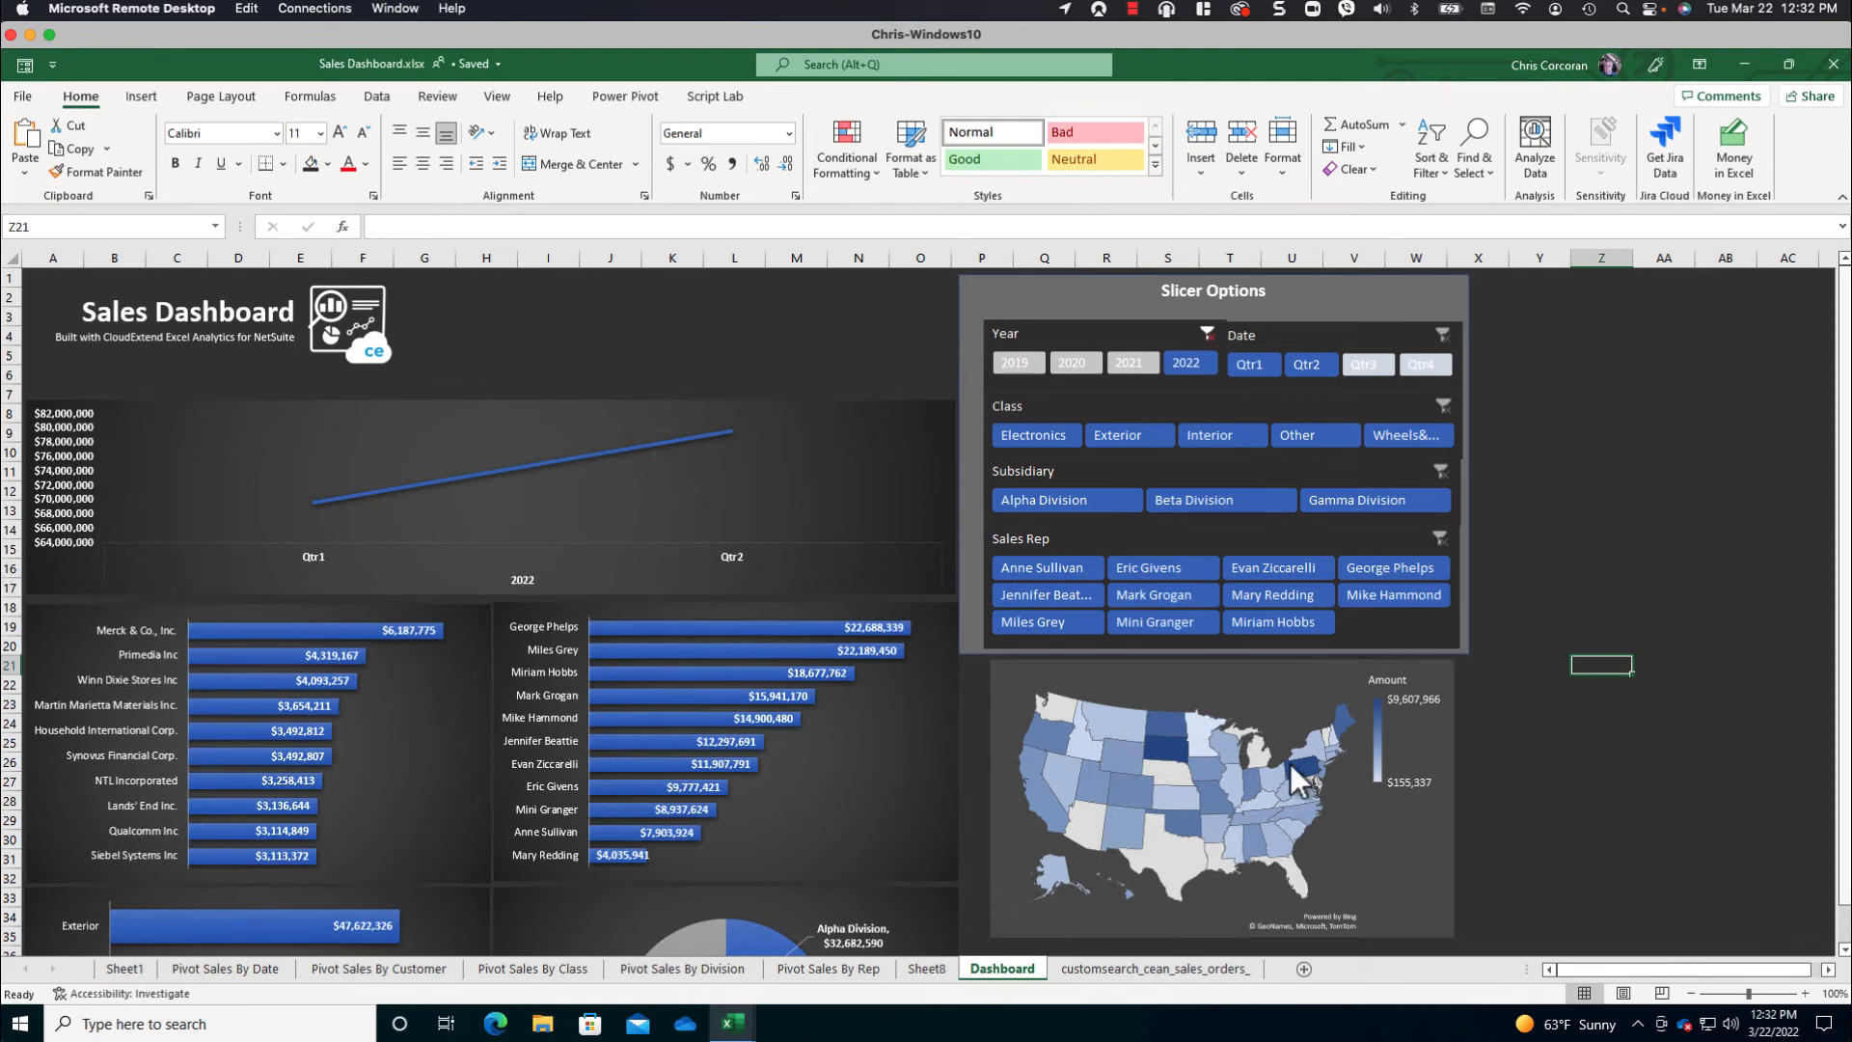
drag(1840, 820, 1841, 825)
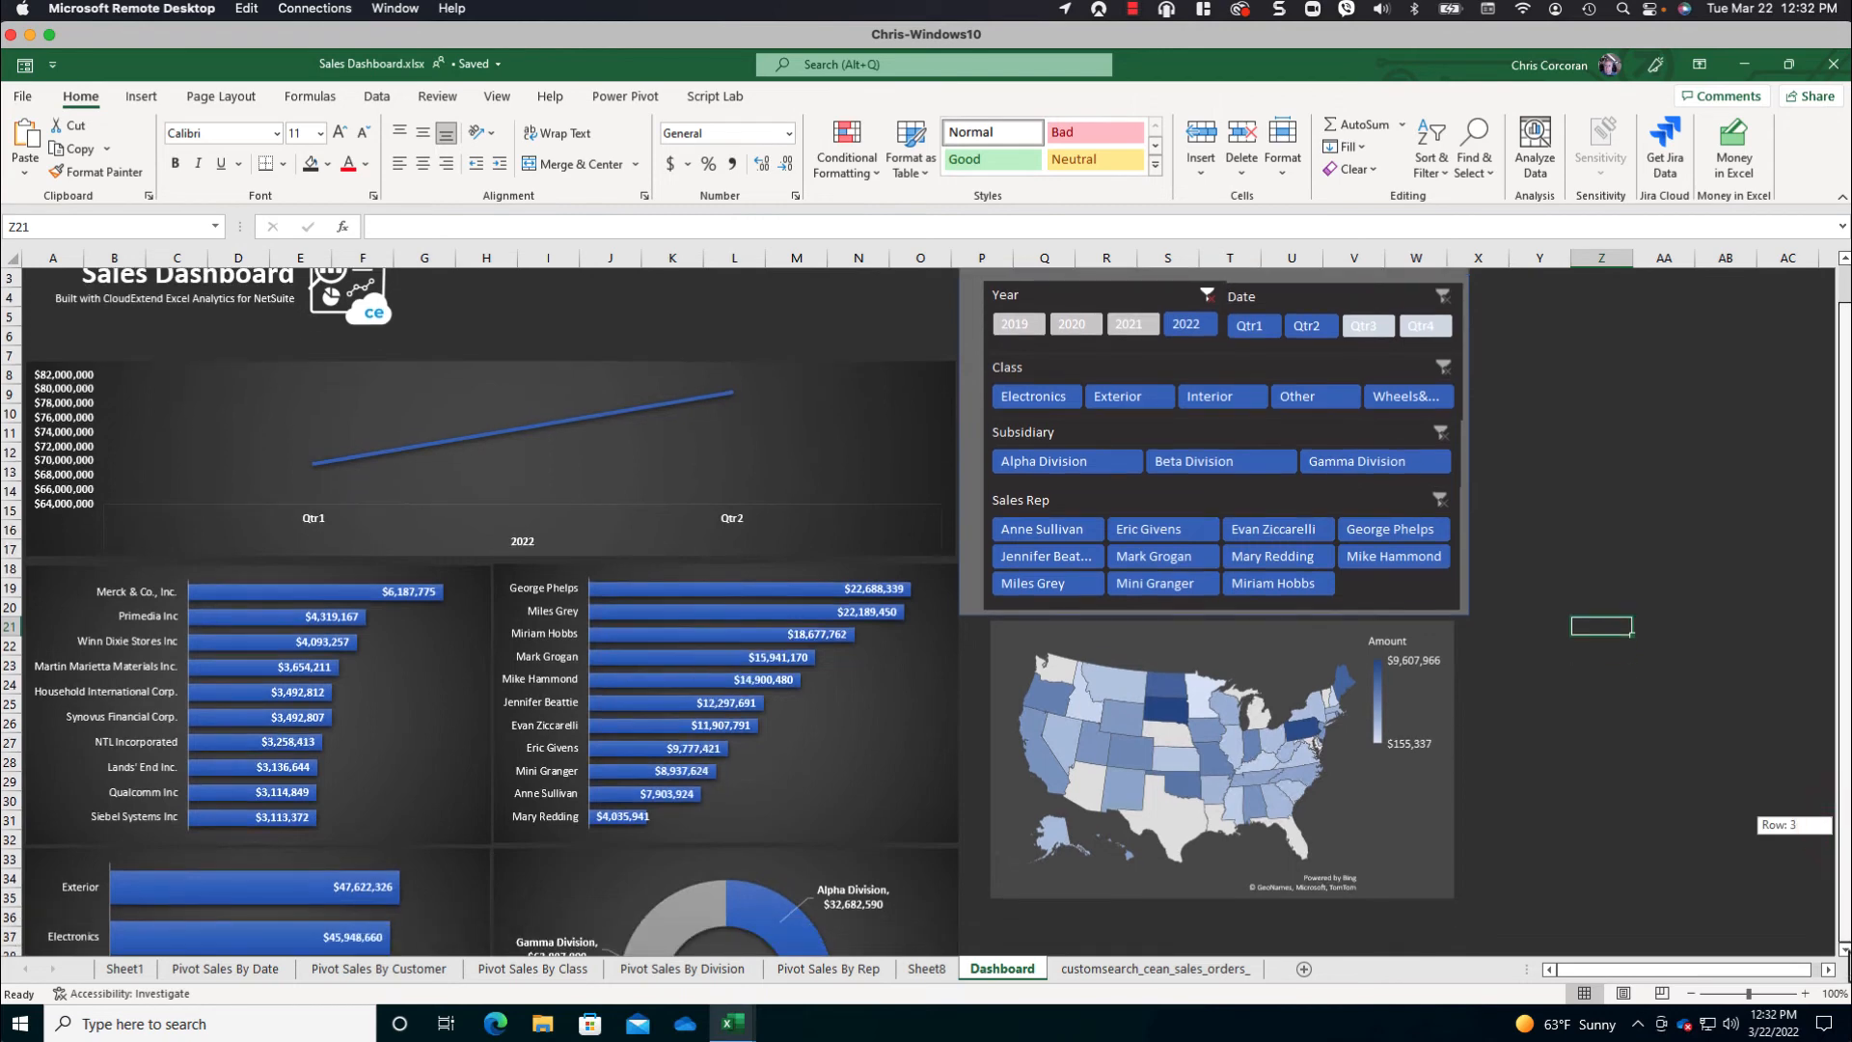
scroll(1840, 824, down, 3)
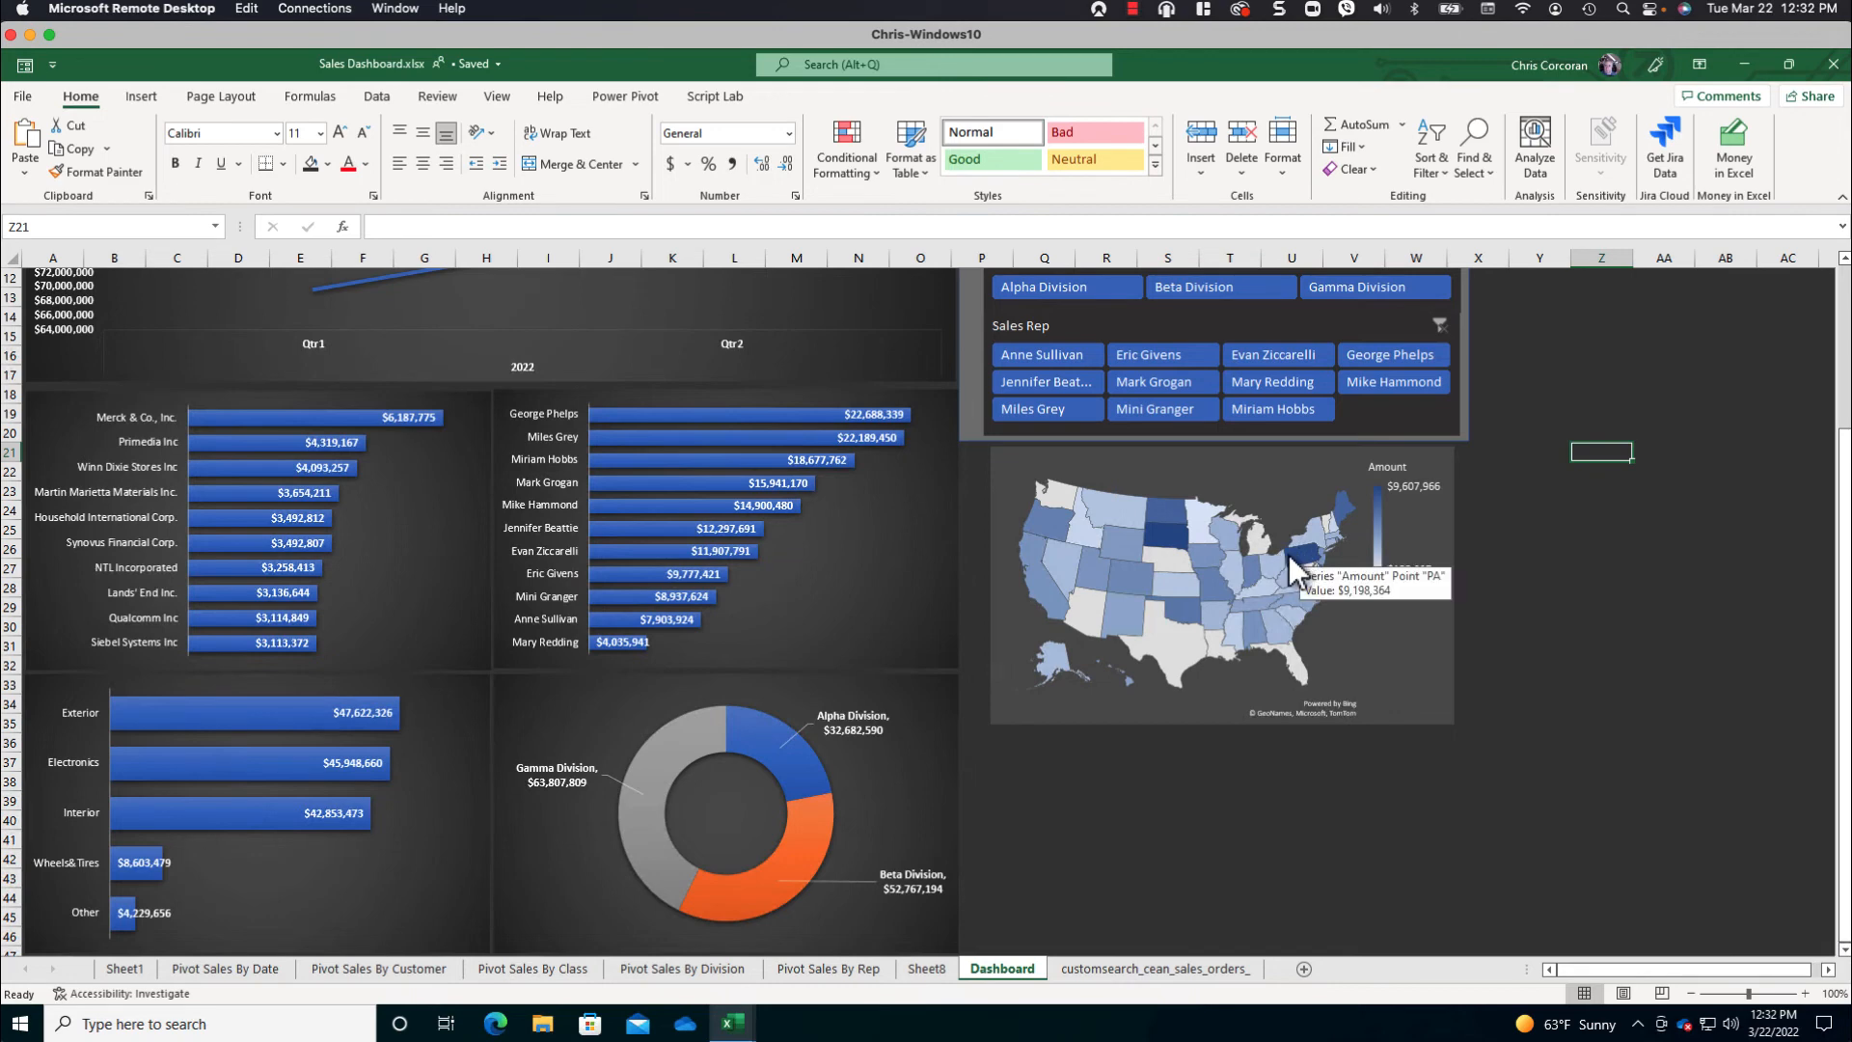
mouse_move(1149, 534)
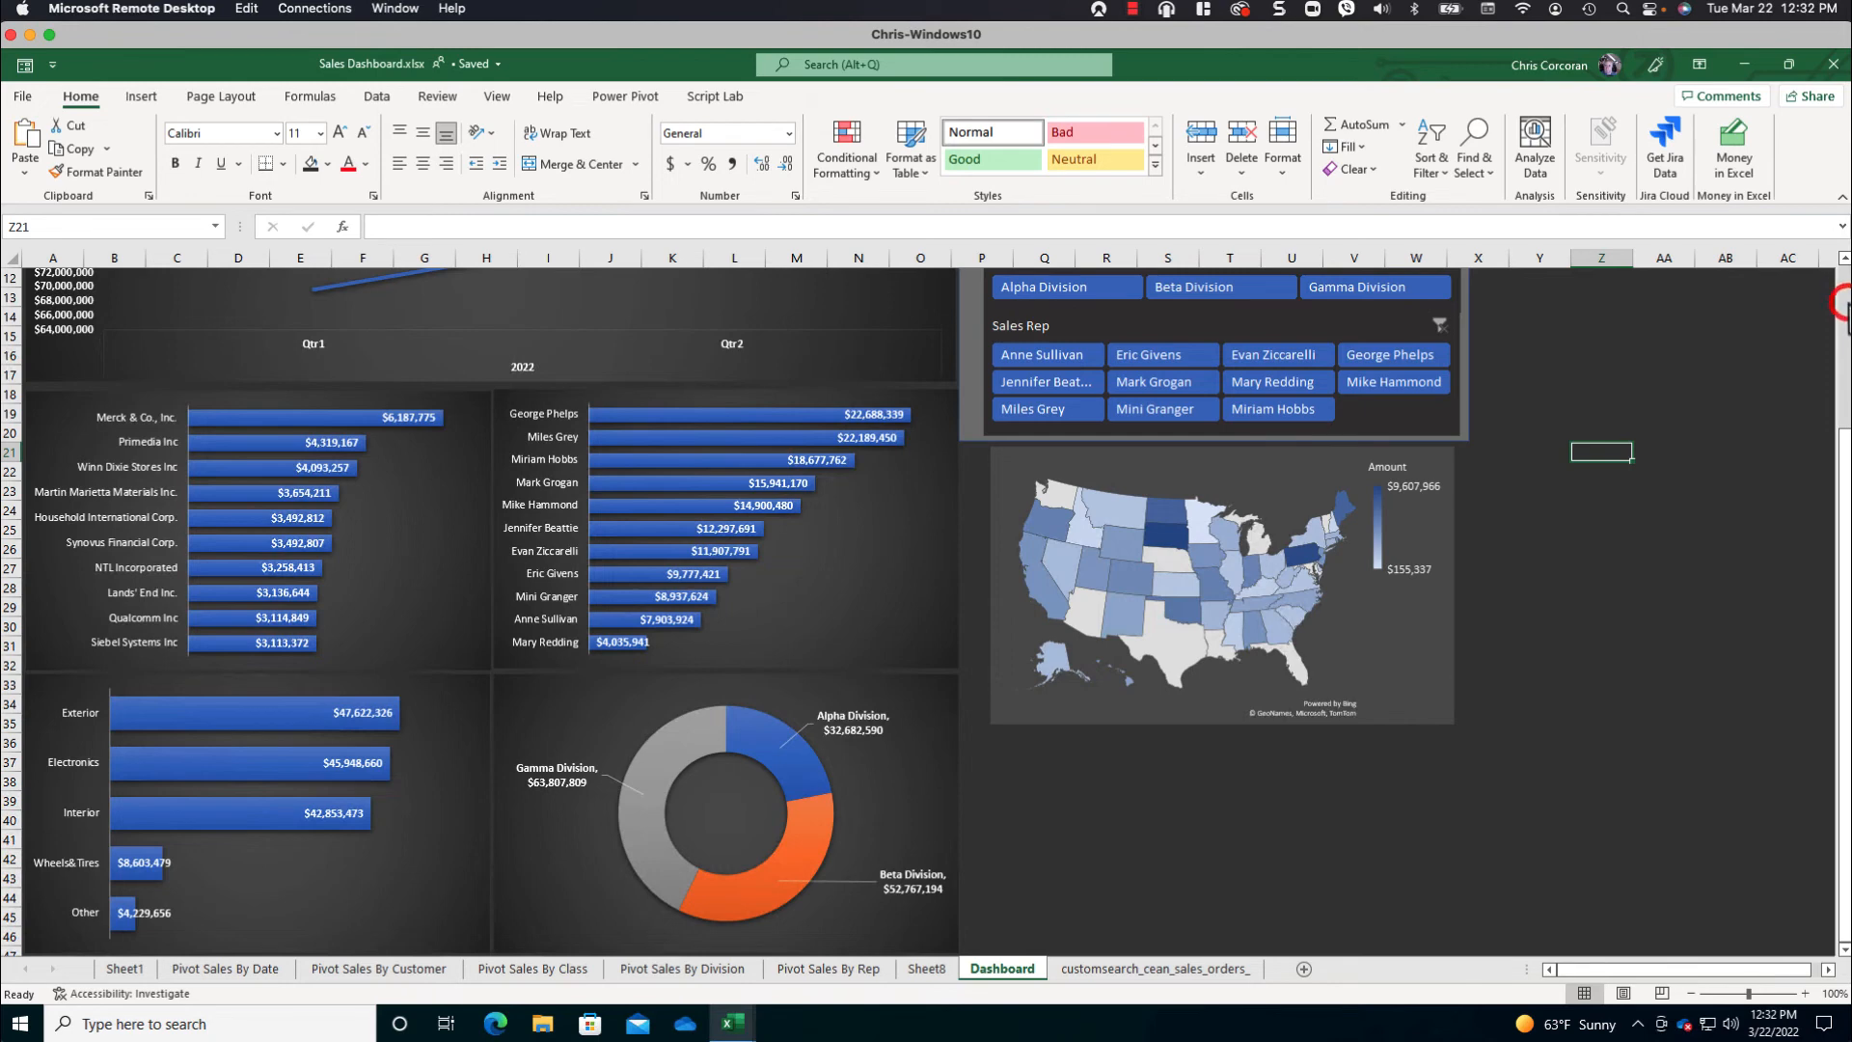
scroll(1842, 305, up, 4)
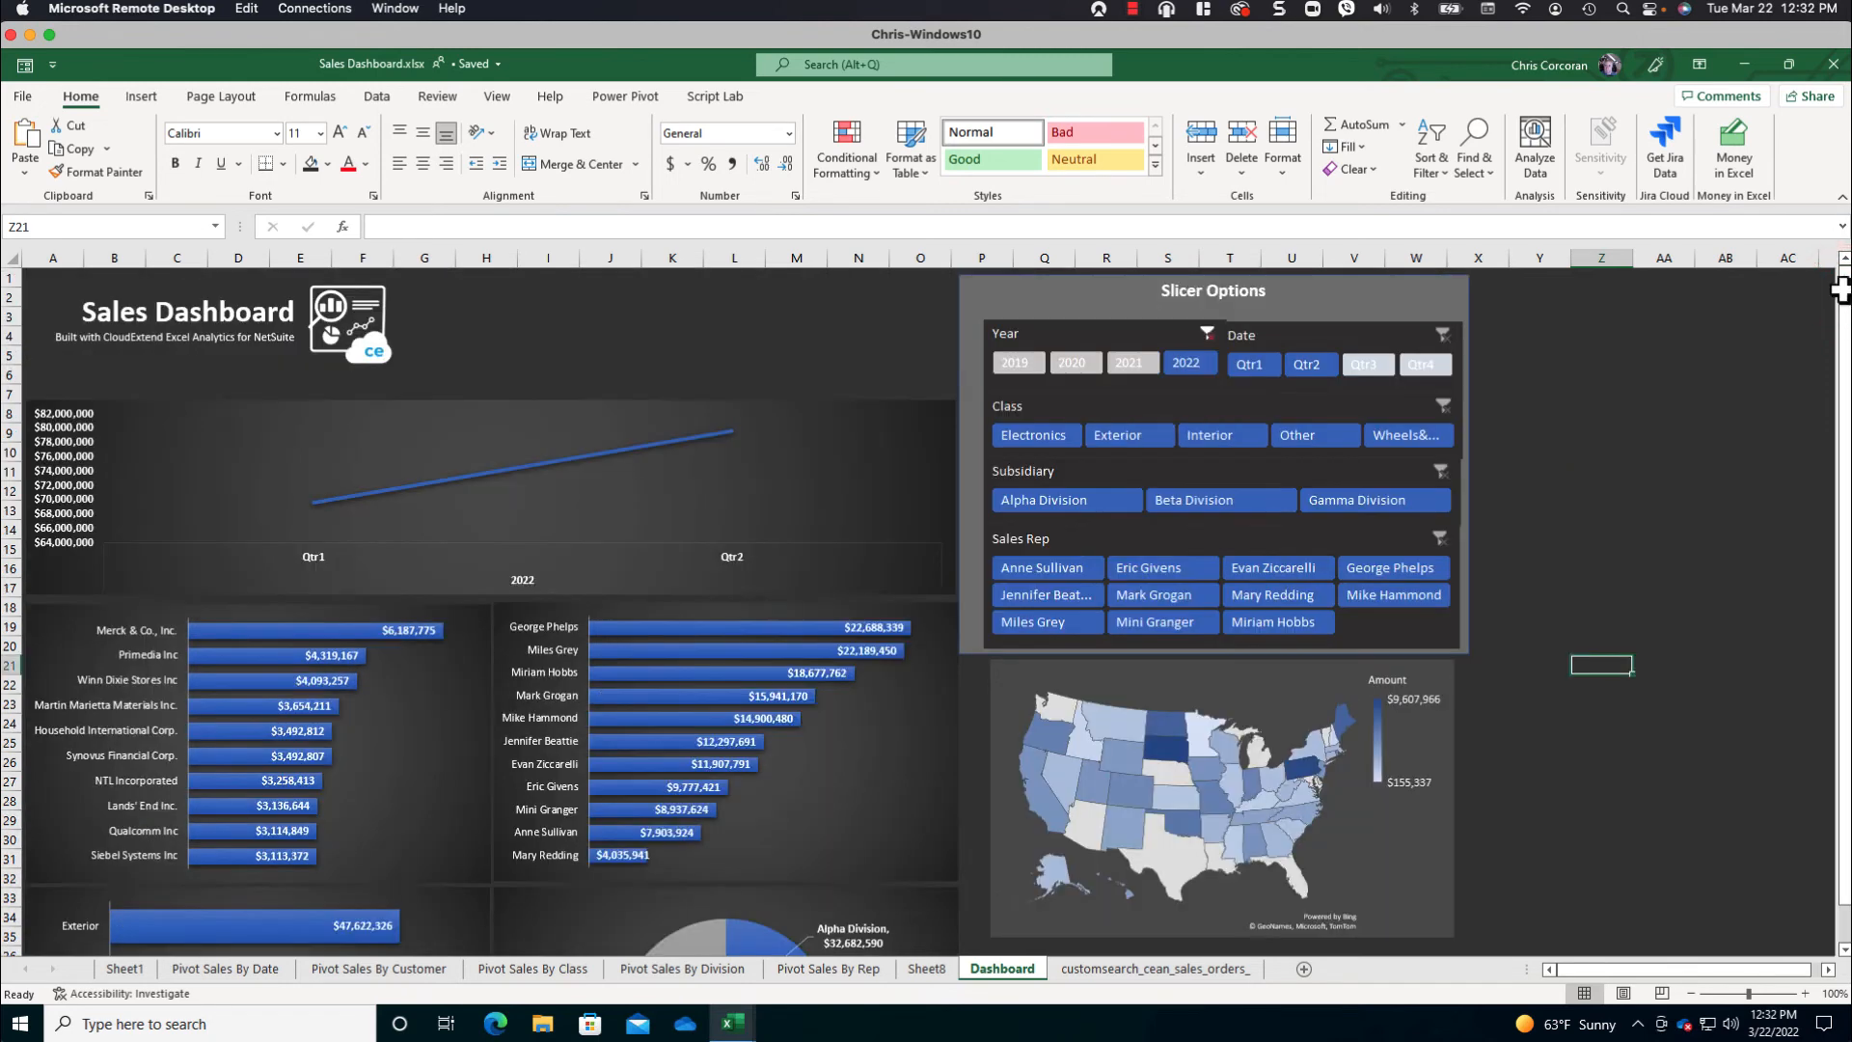
click(1207, 333)
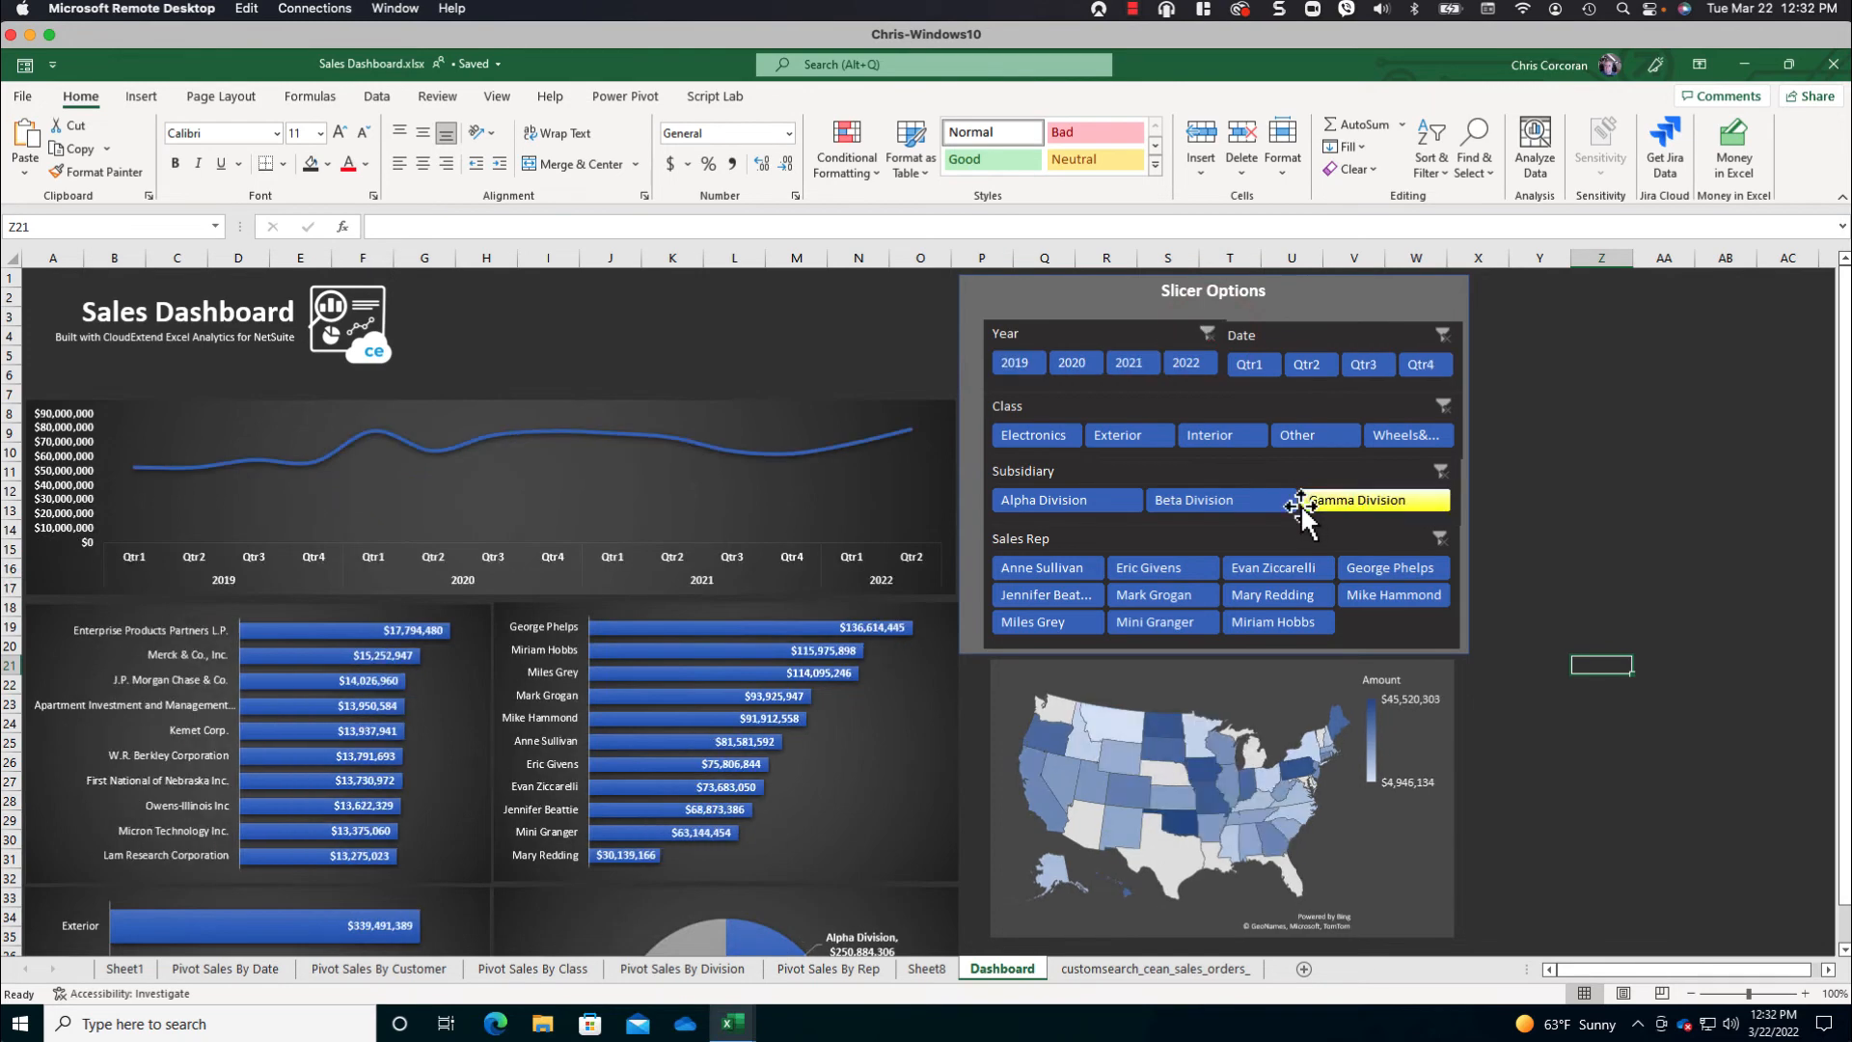
click(1040, 434)
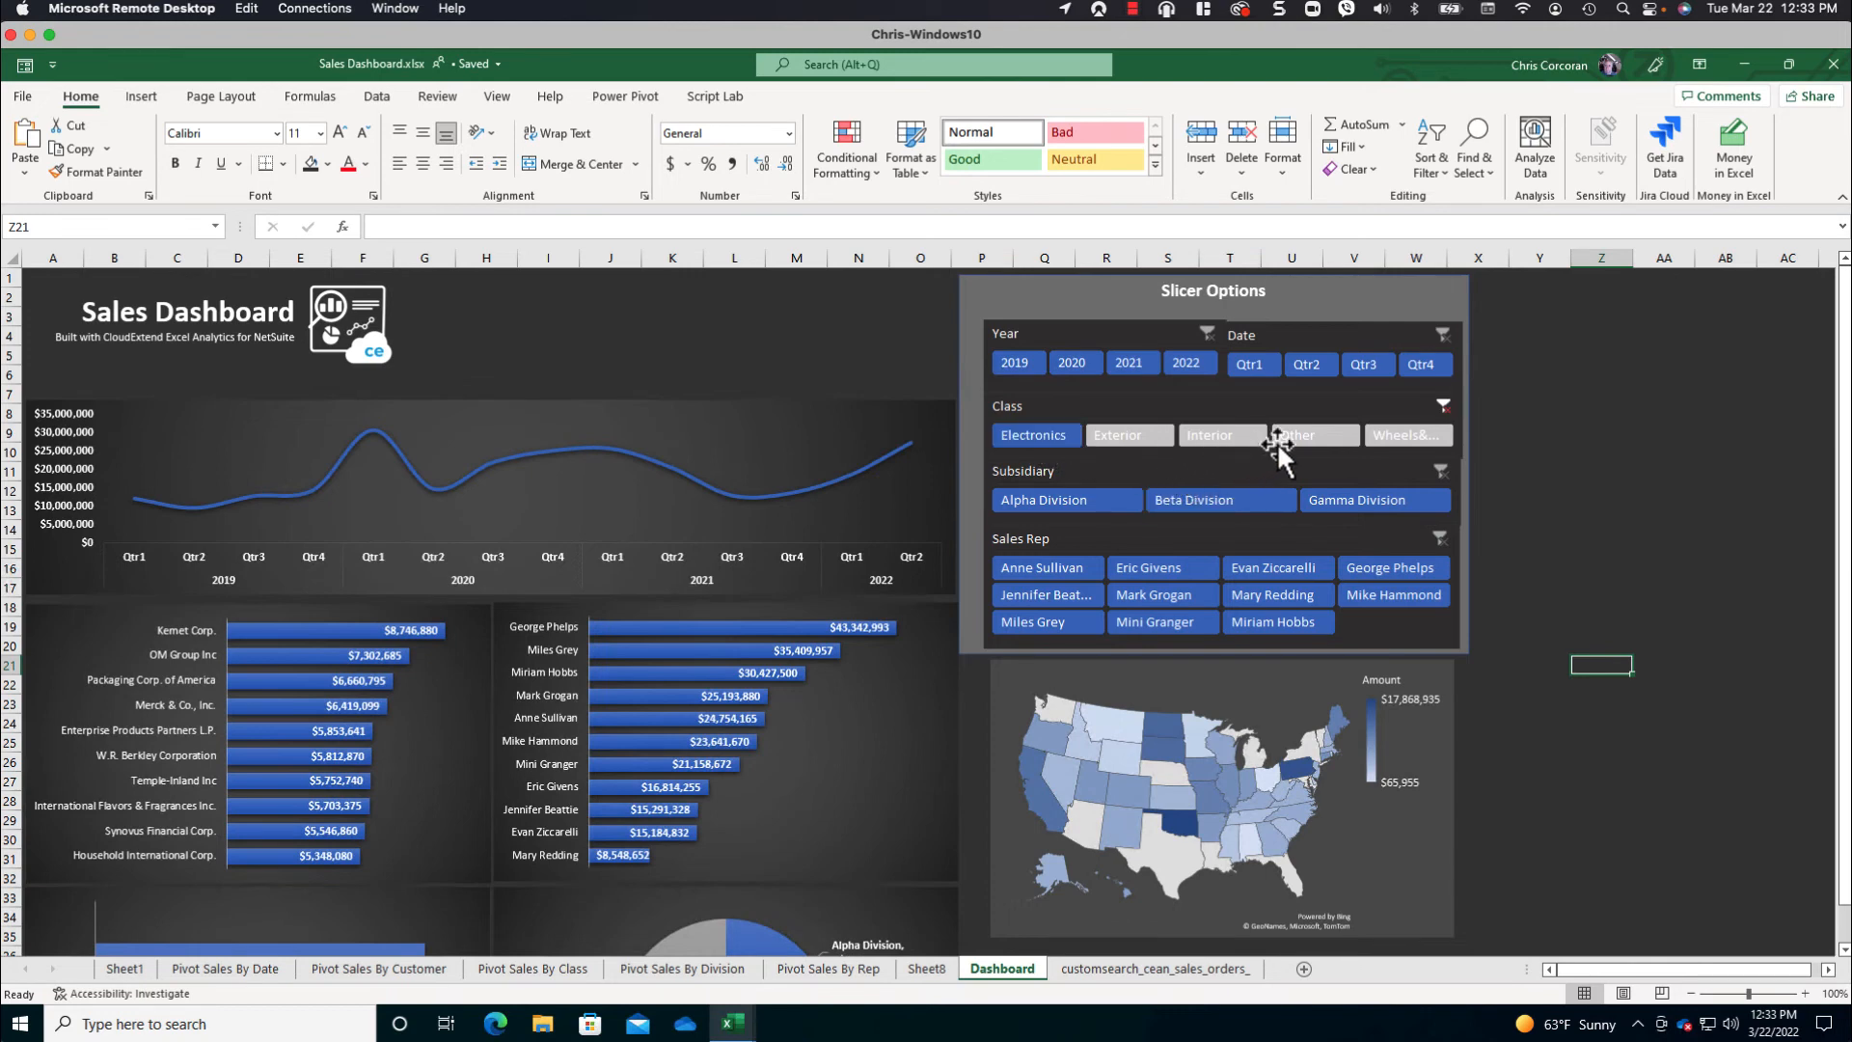
click(1443, 407)
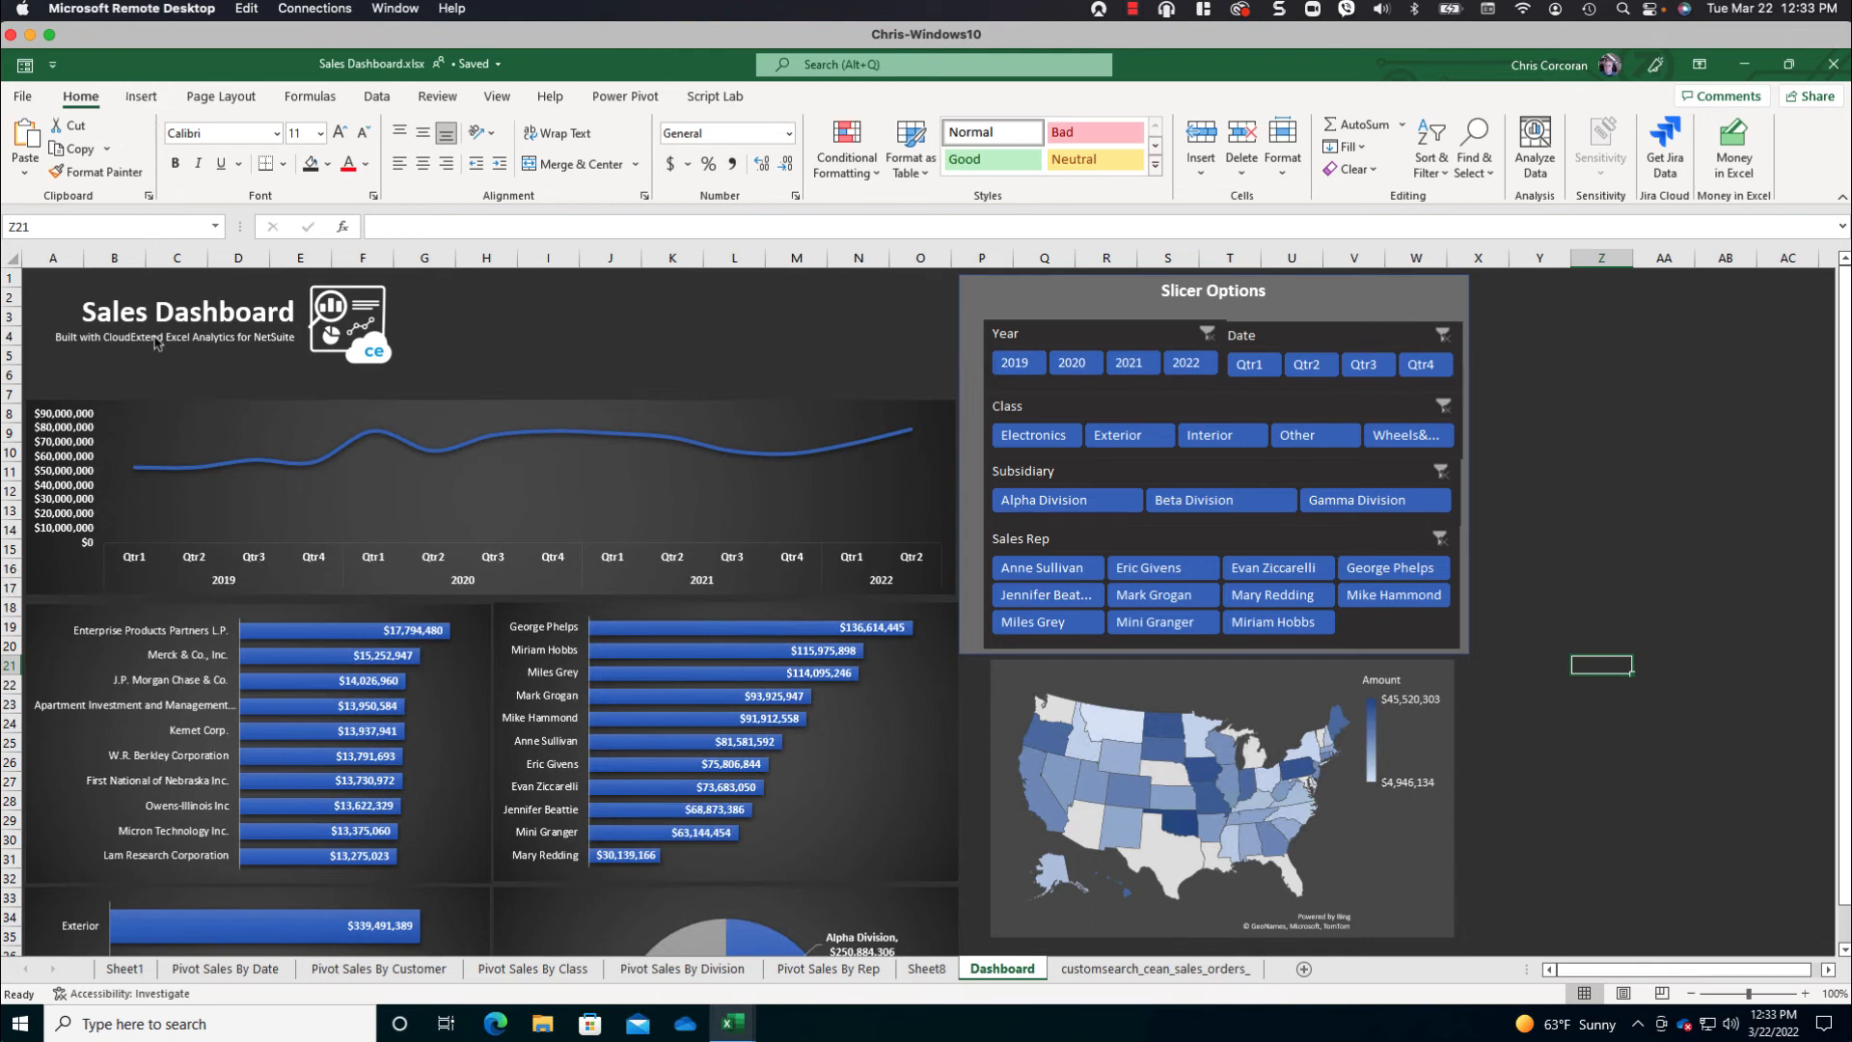
- Review the total sales, number of sales and average sale formulas in E4:E6 of the Pivot Sales By Date sheet
click(227, 970)
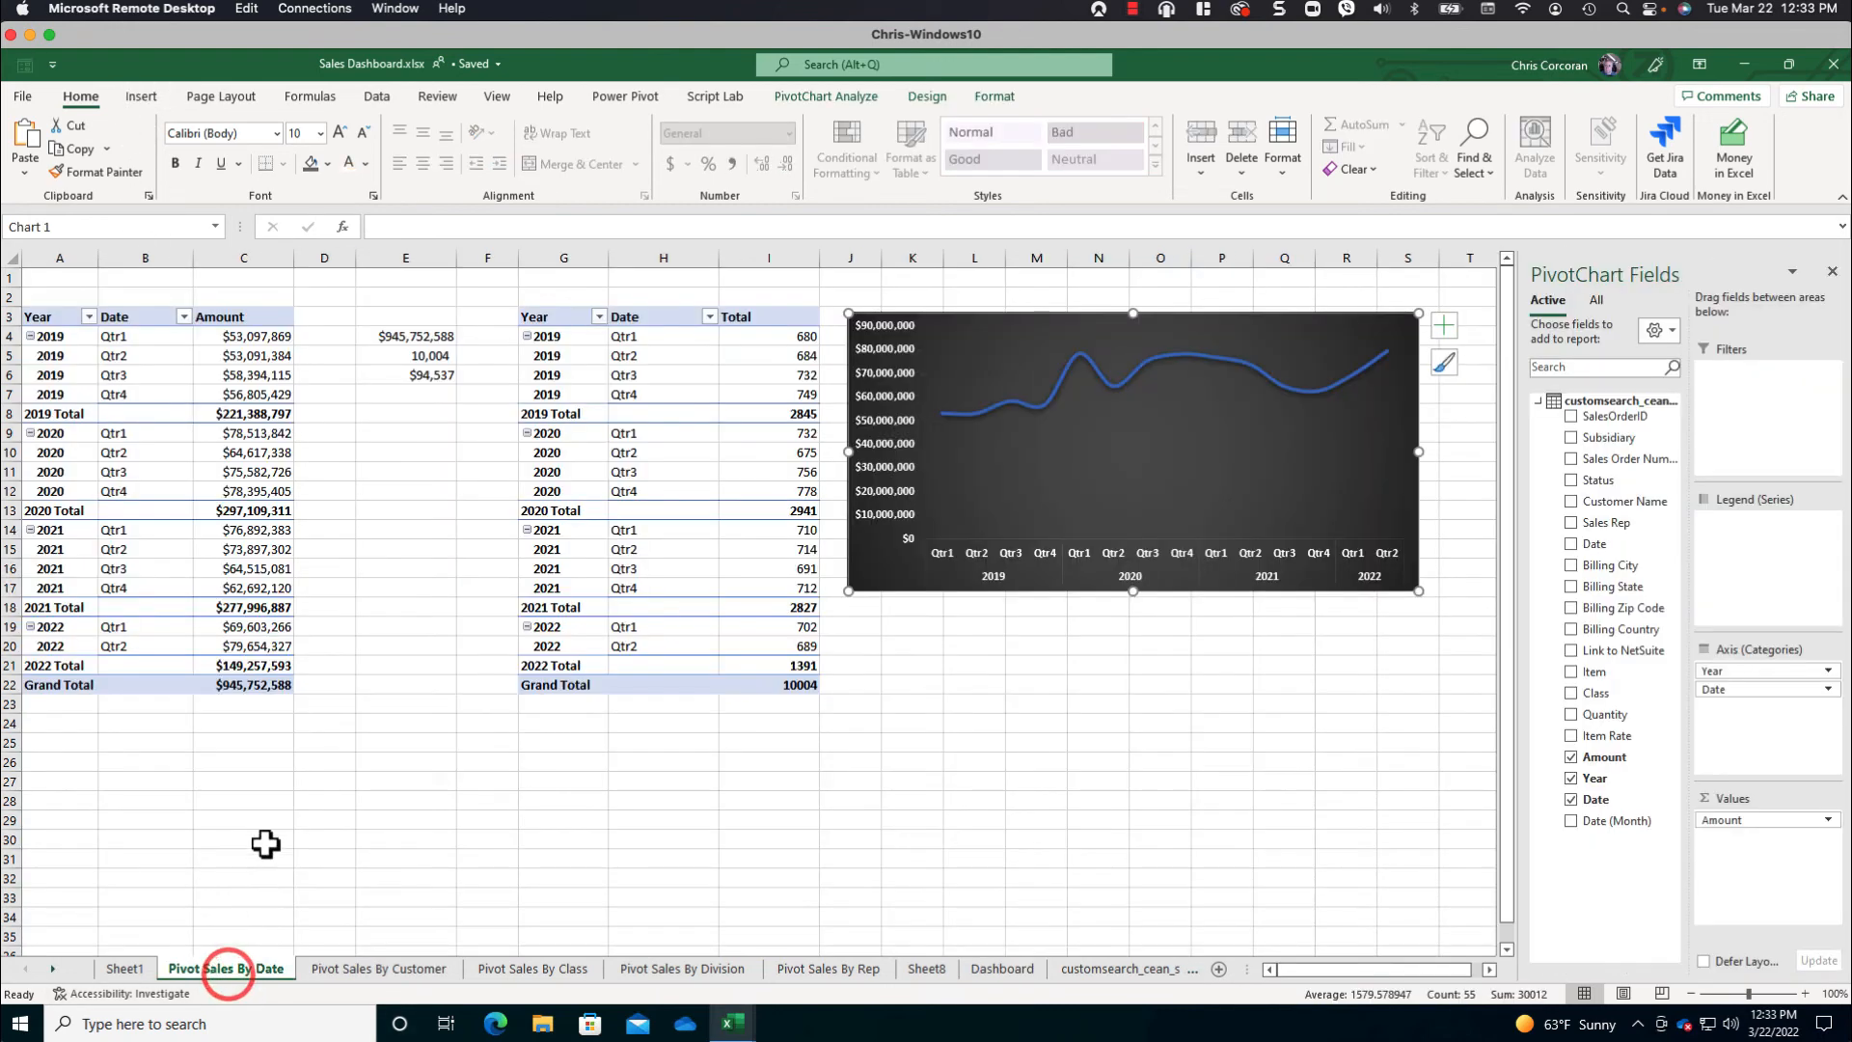
click(407, 337)
click(413, 357)
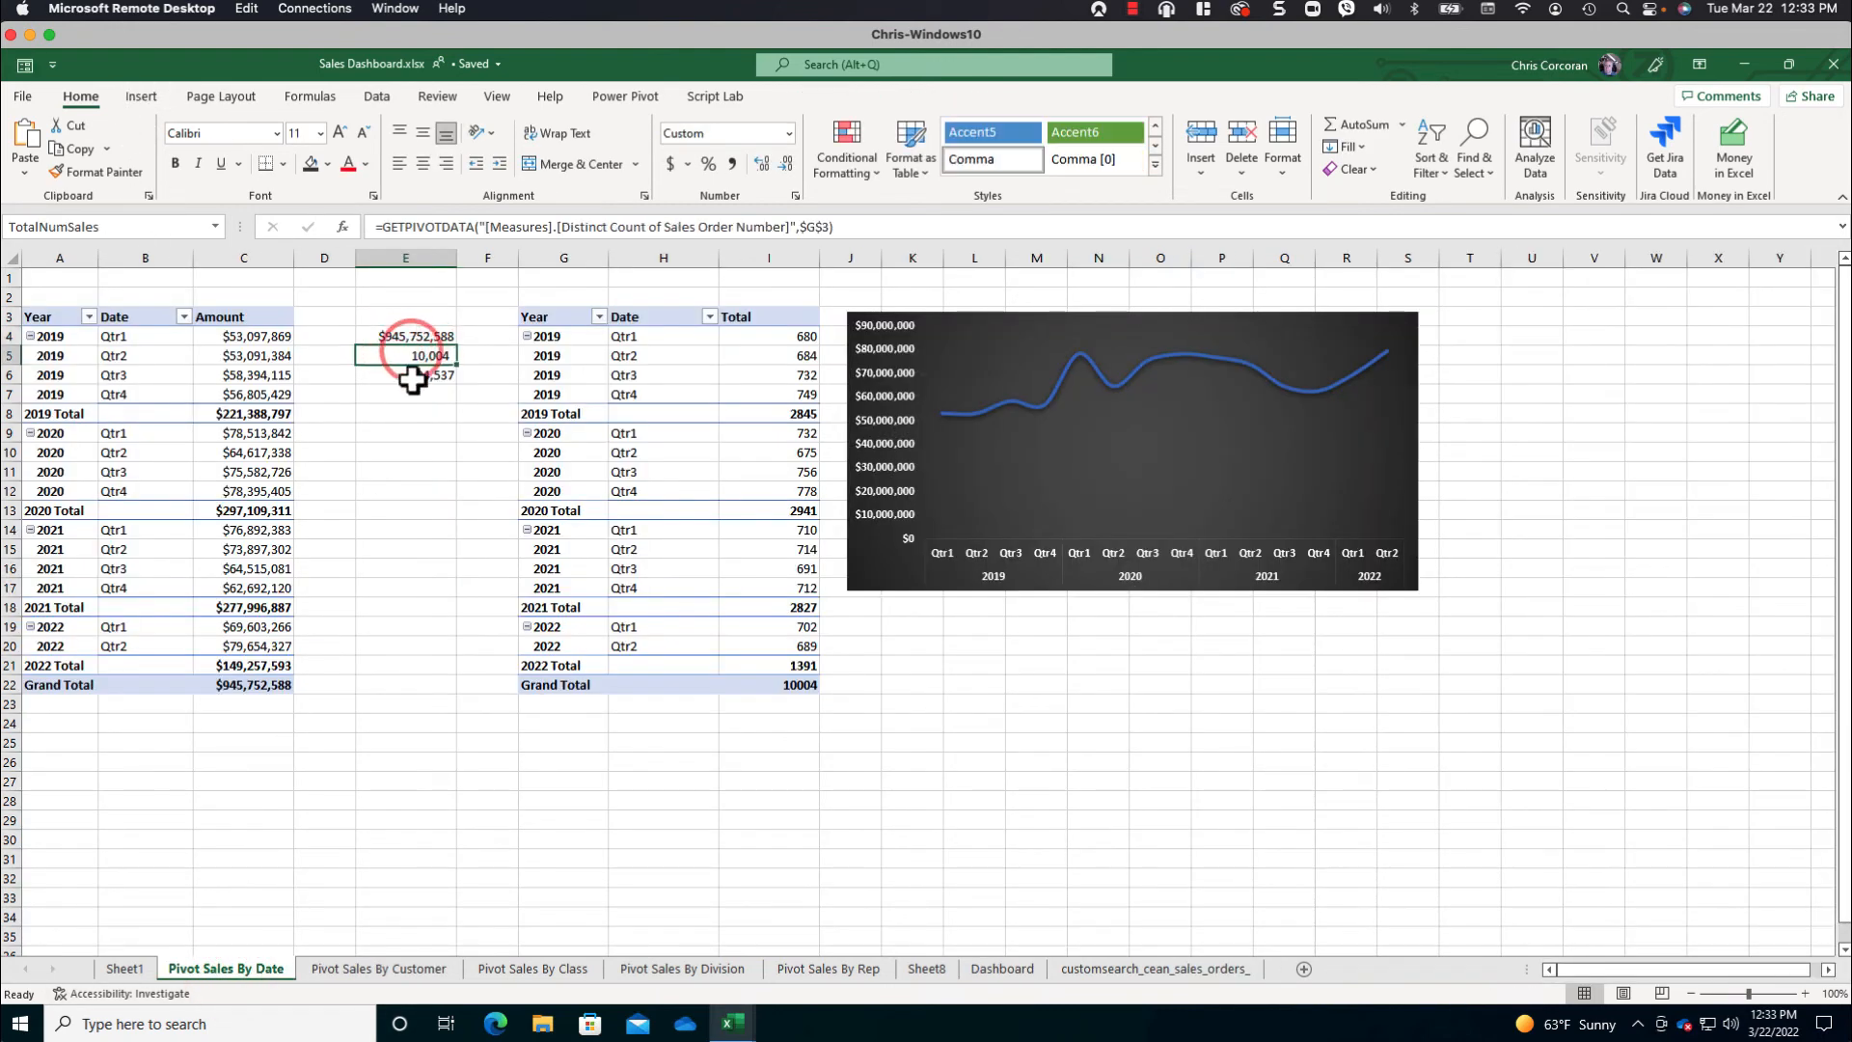
click(413, 376)
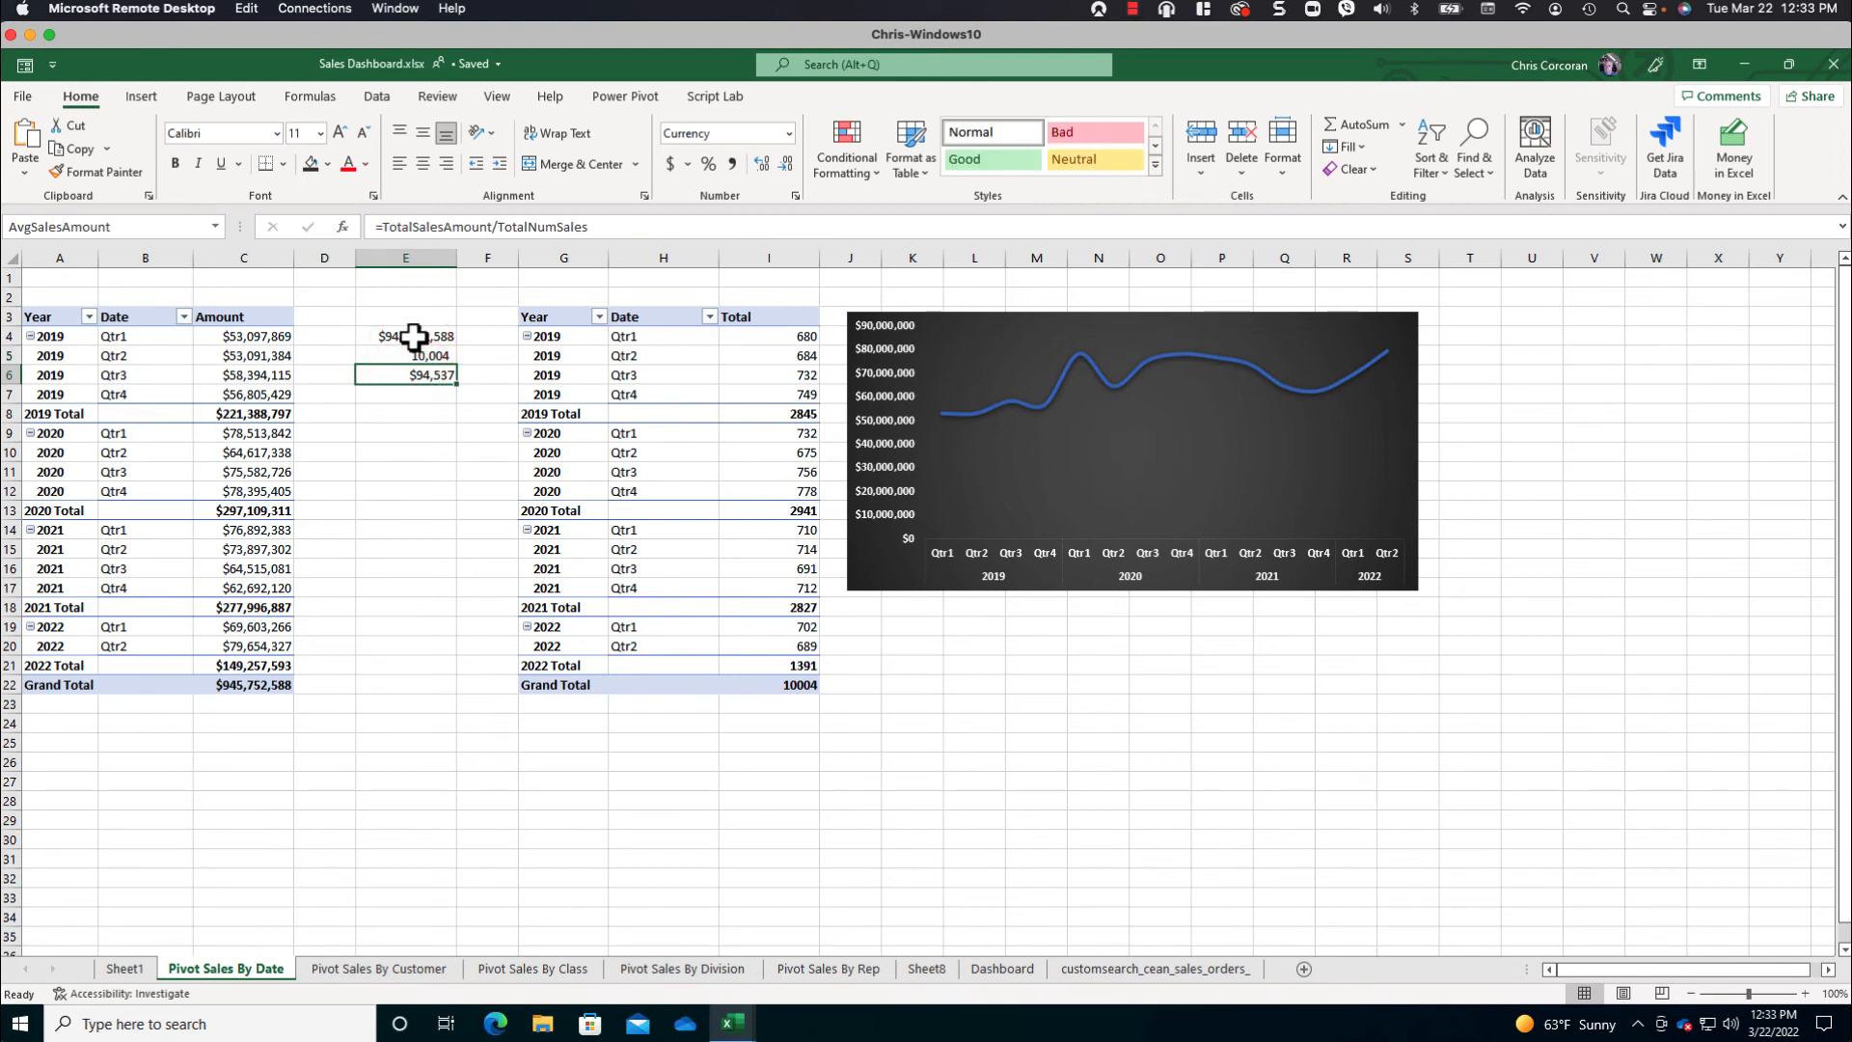
click(413, 338)
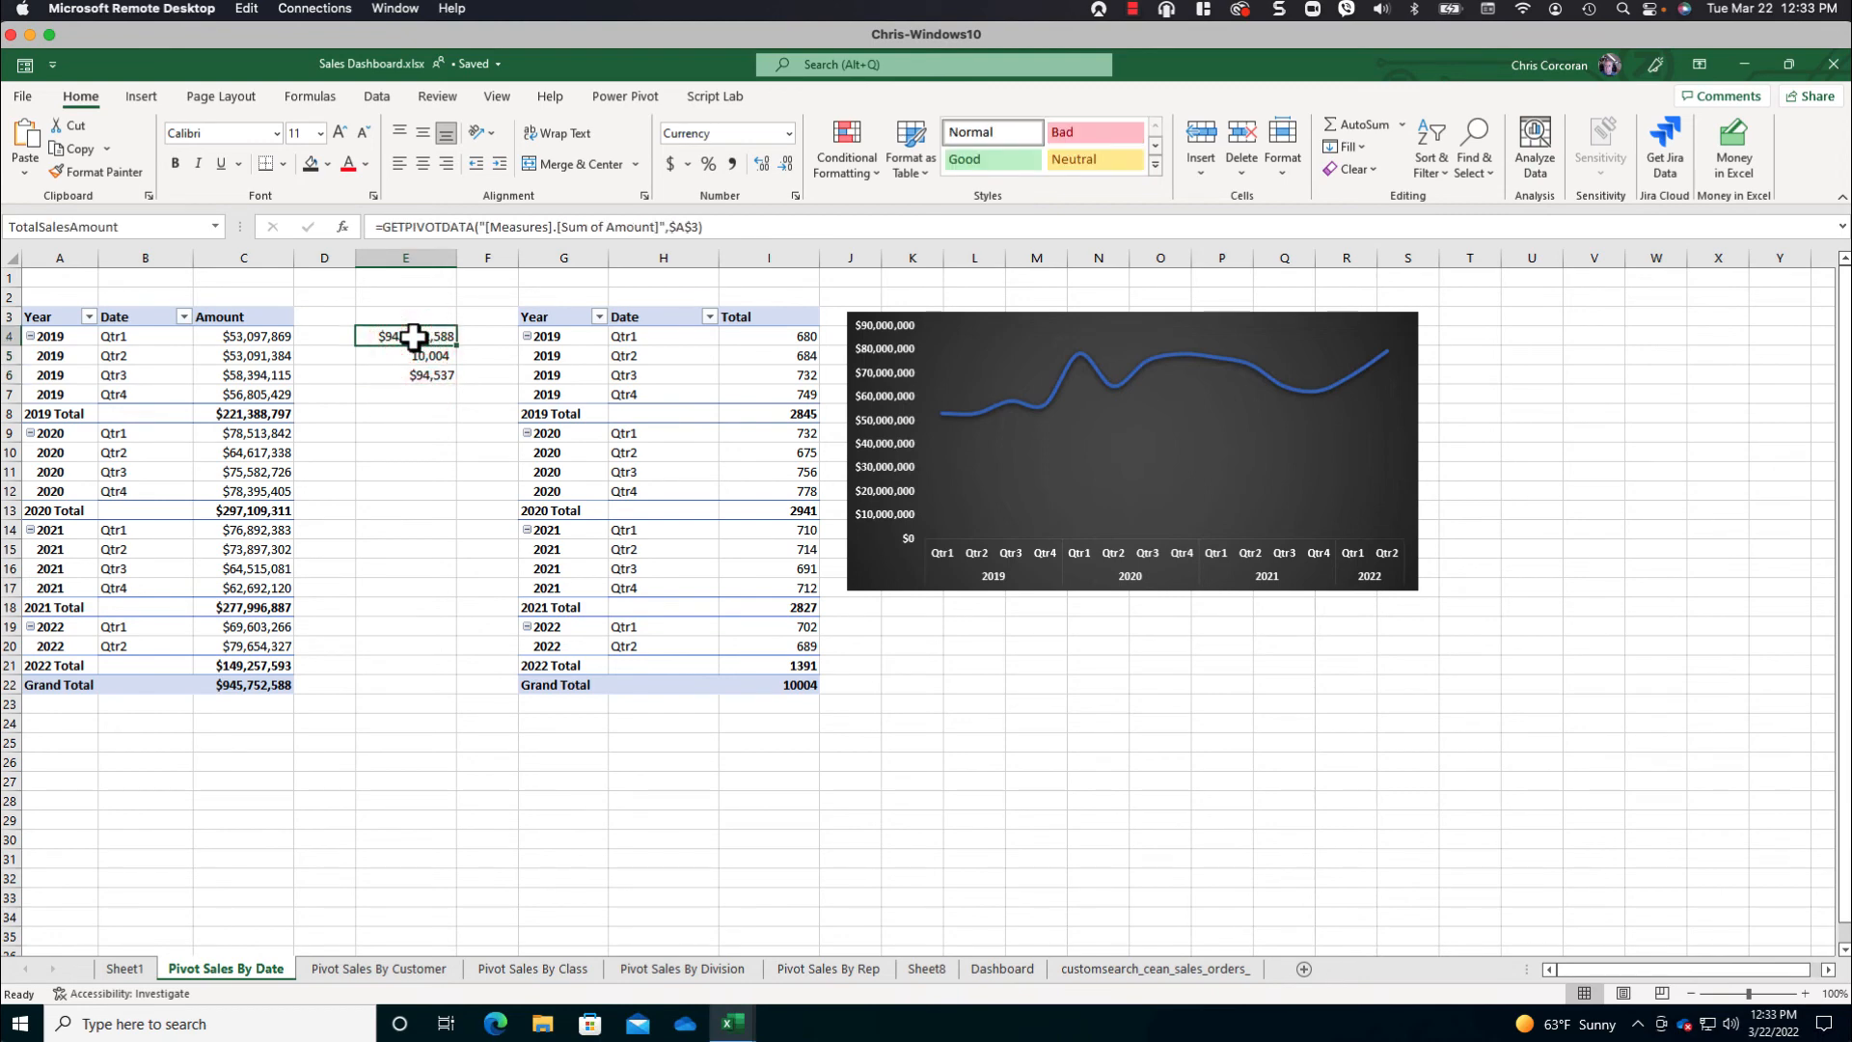
- Add a rounded rectangle about 0.39" high and 1.2" wide beside the Dashboard sheet's logo, with the text "TOTAL SALES"
click(1003, 971)
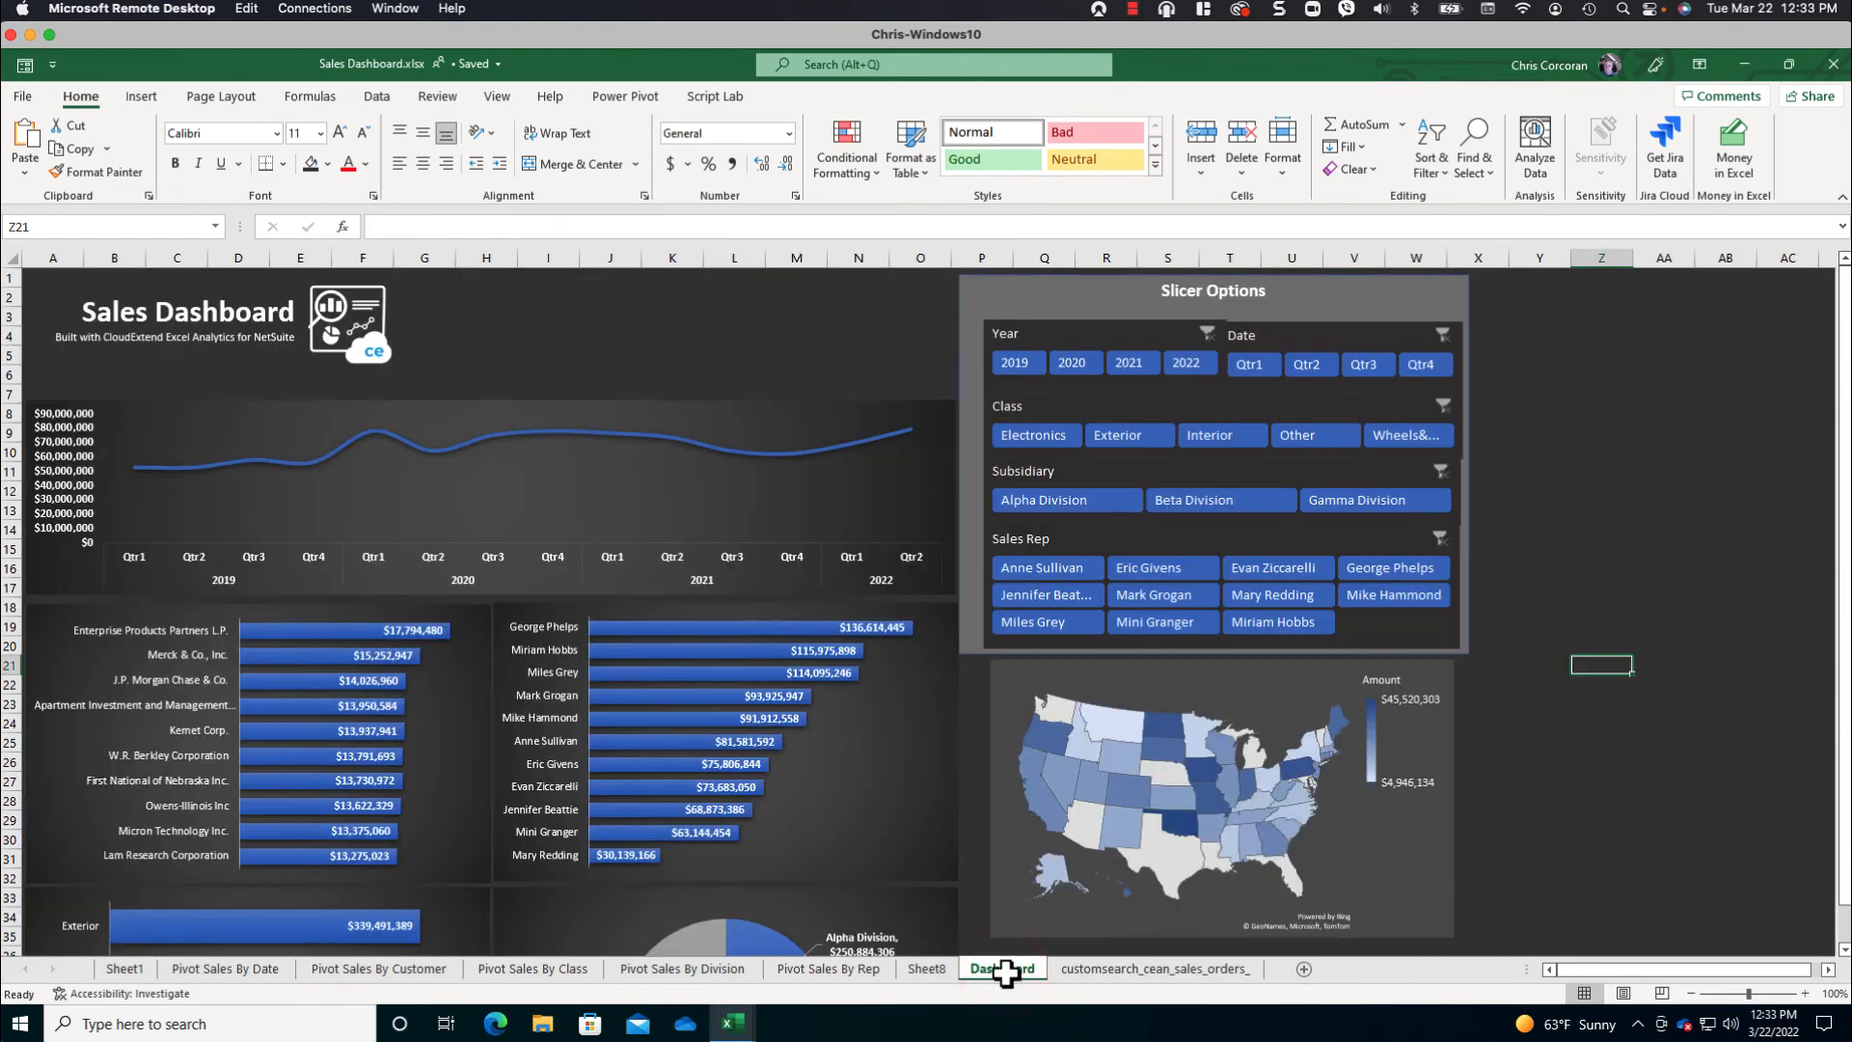
click(141, 96)
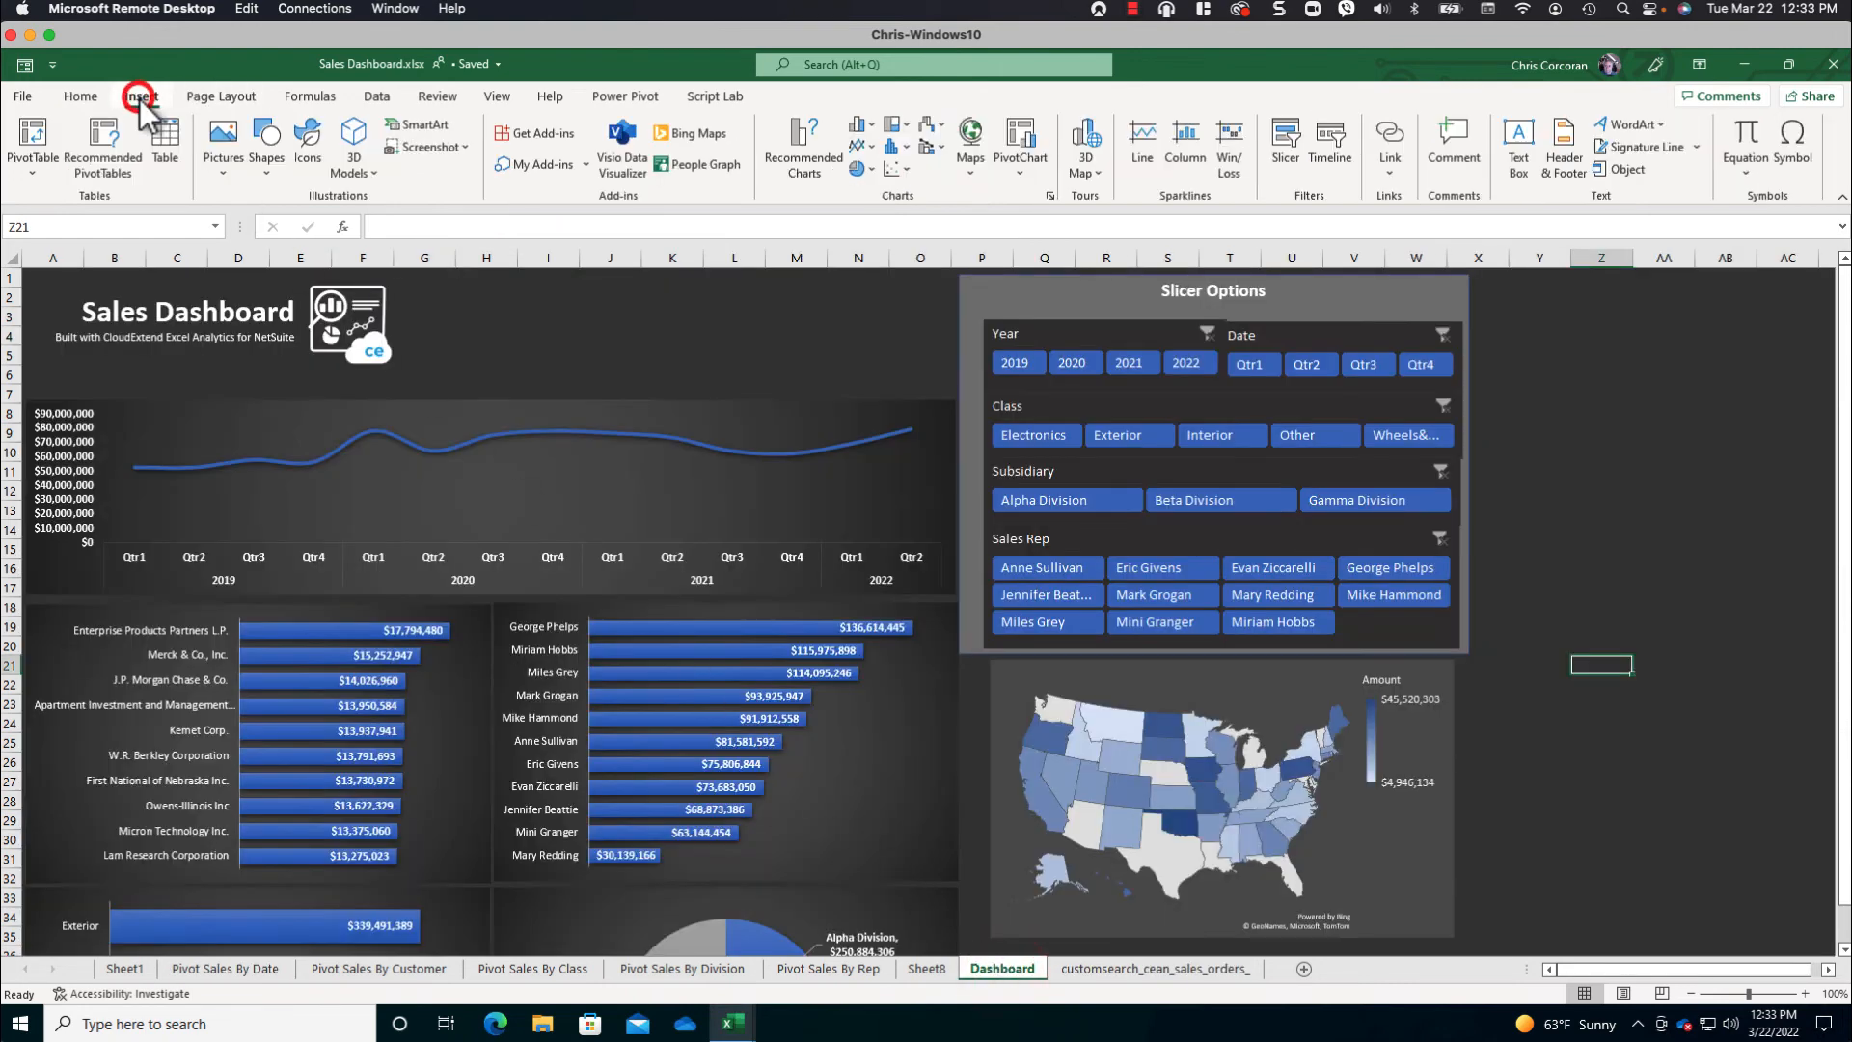
click(270, 162)
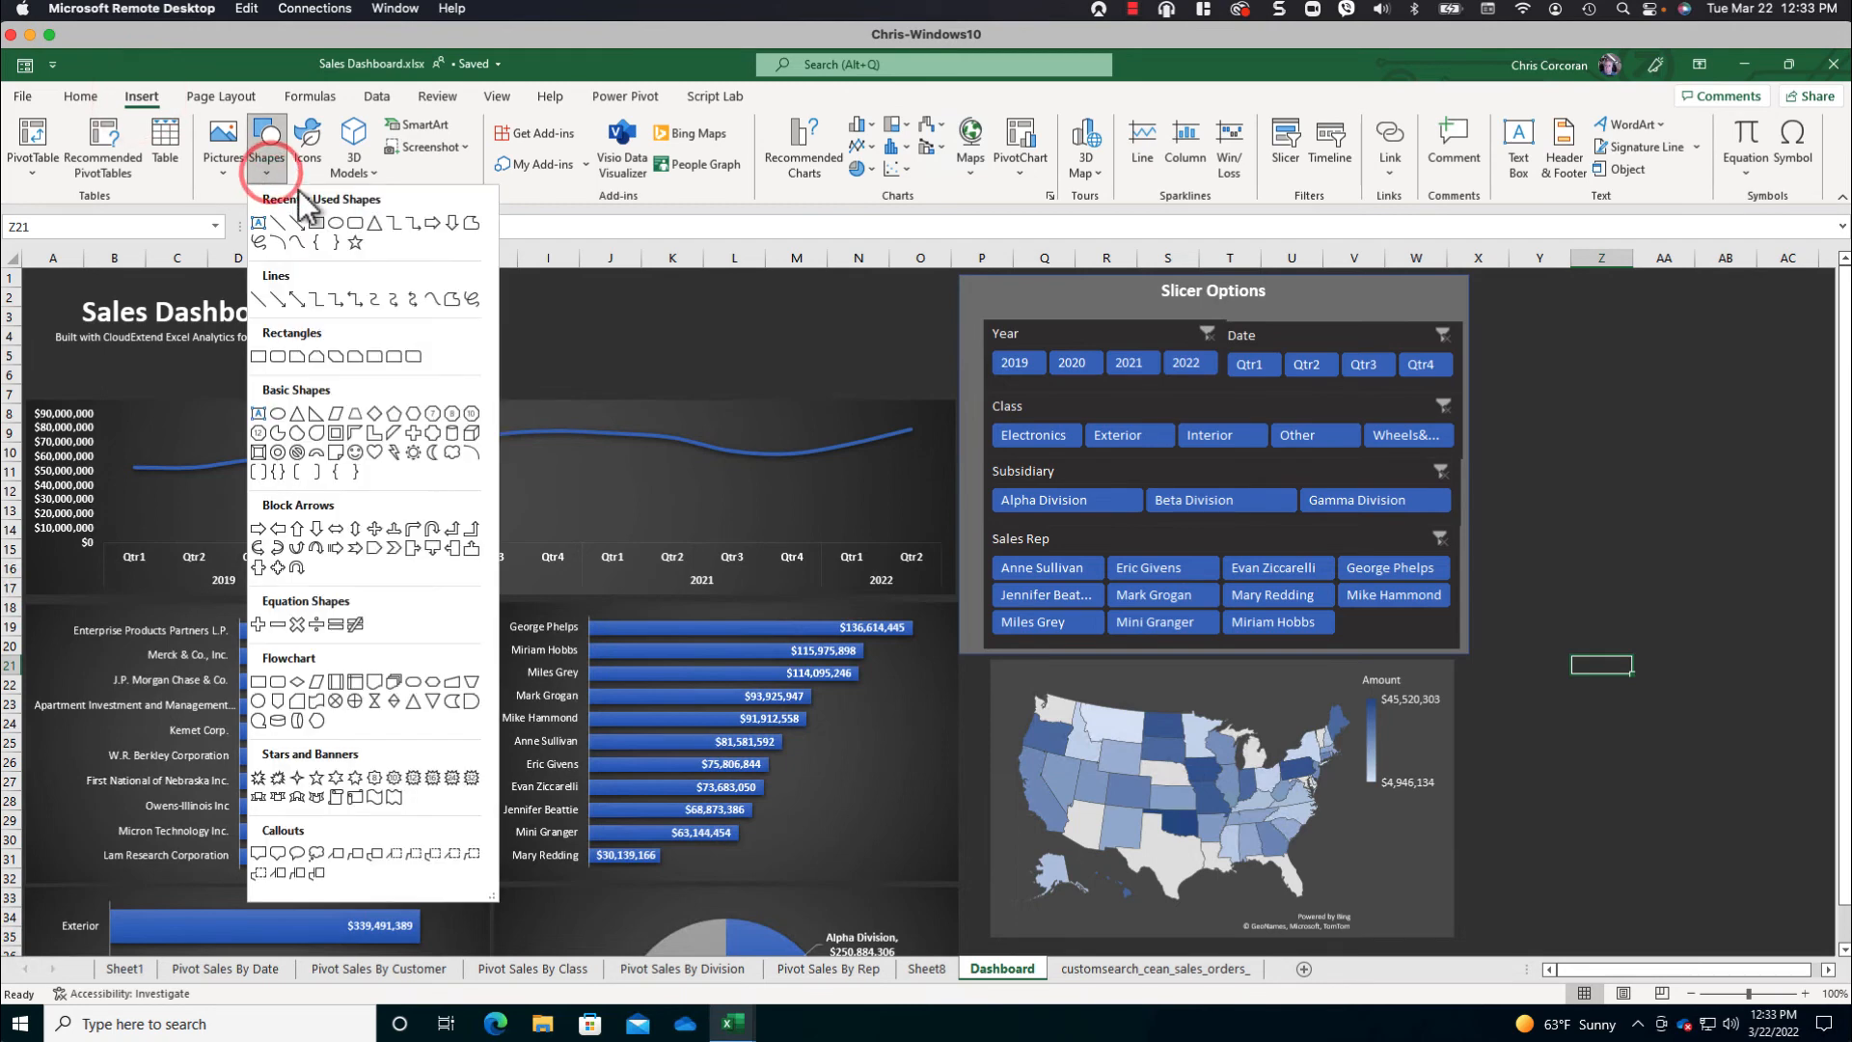
click(354, 224)
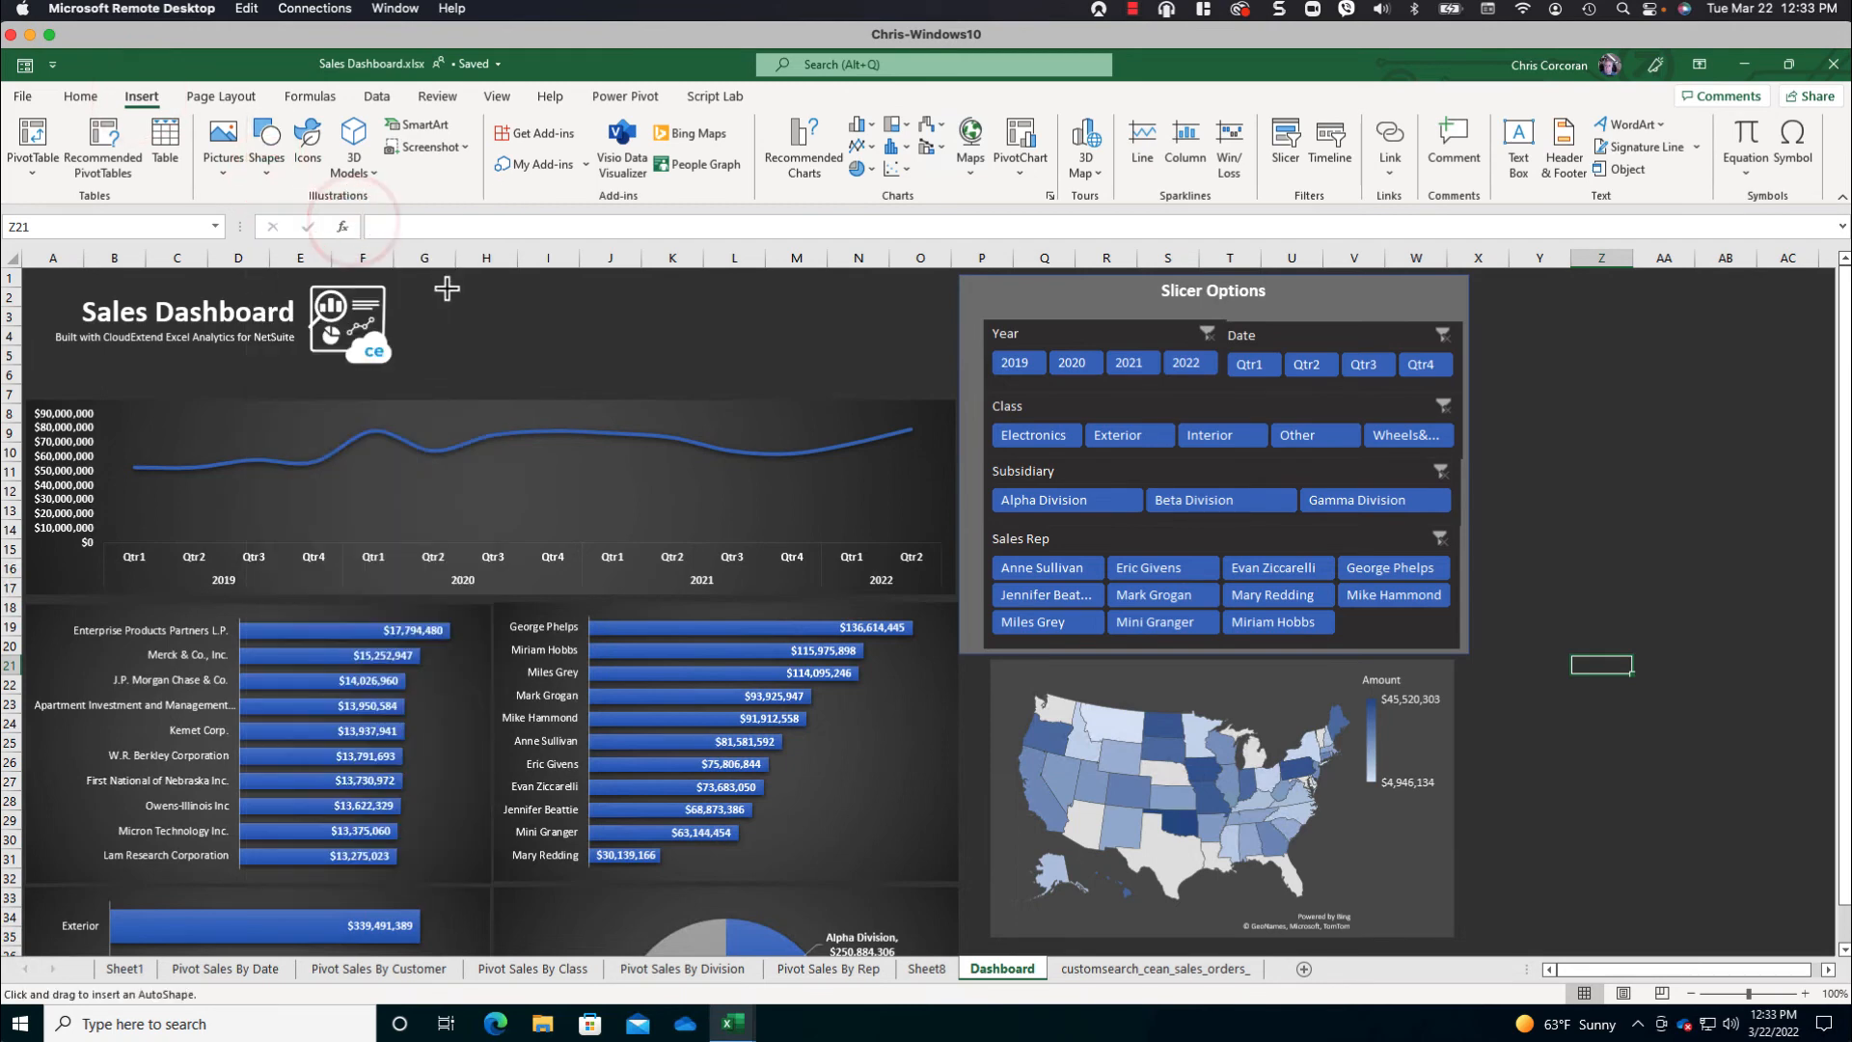
drag(445, 288, 558, 324)
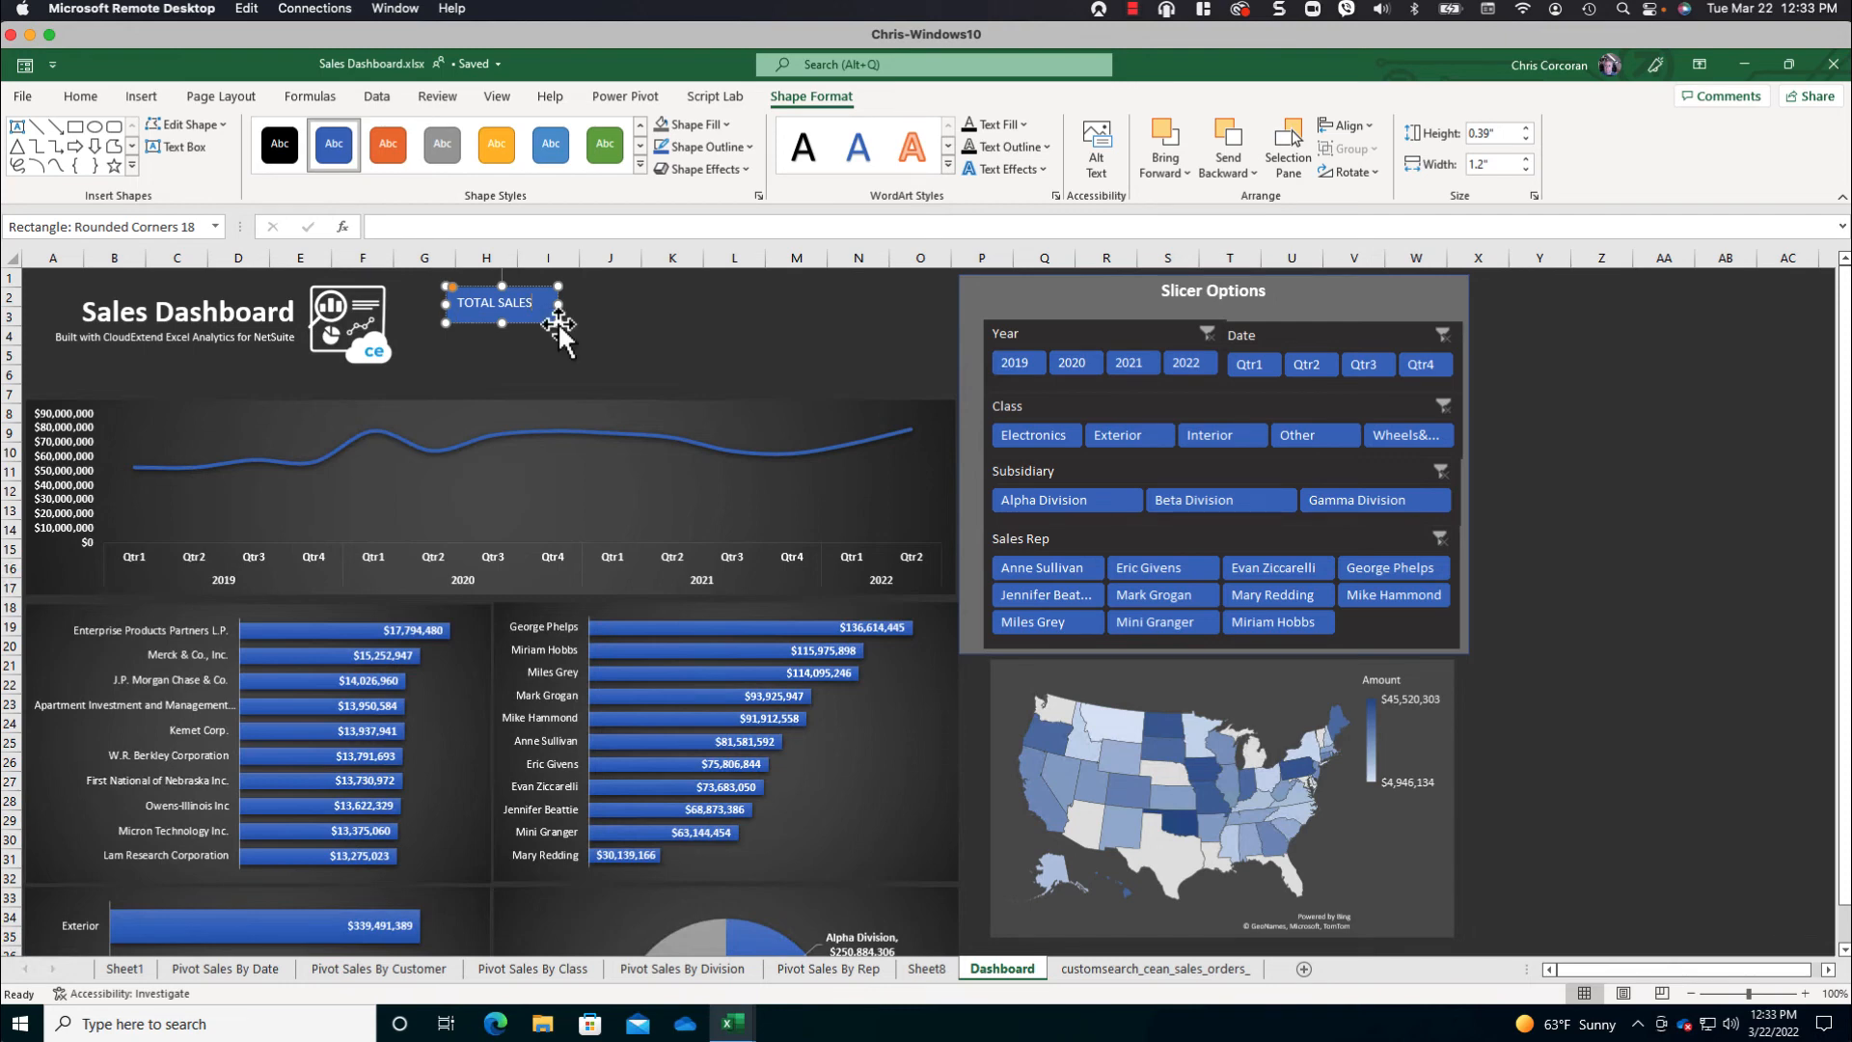
- Format the TOTAL SALES shape's text as bold, white and horizontally centred
key(ctrl+a)
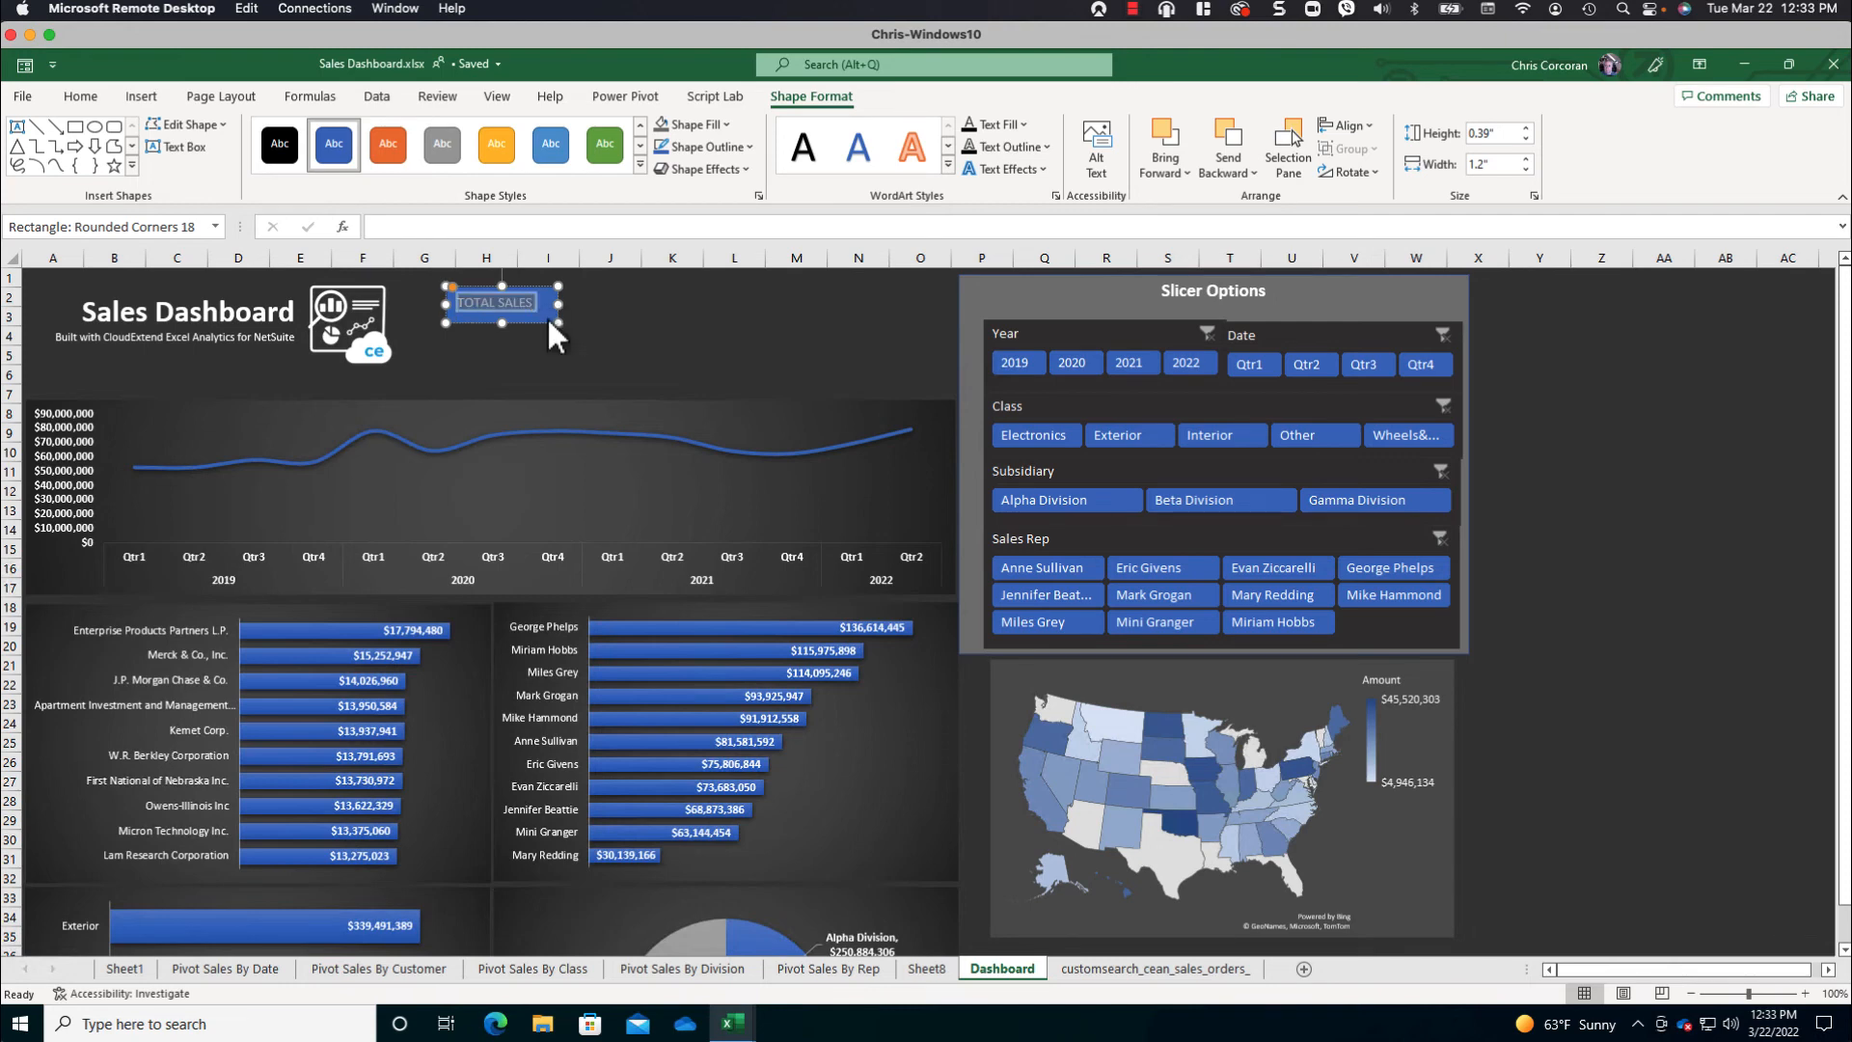
click(78, 93)
click(175, 163)
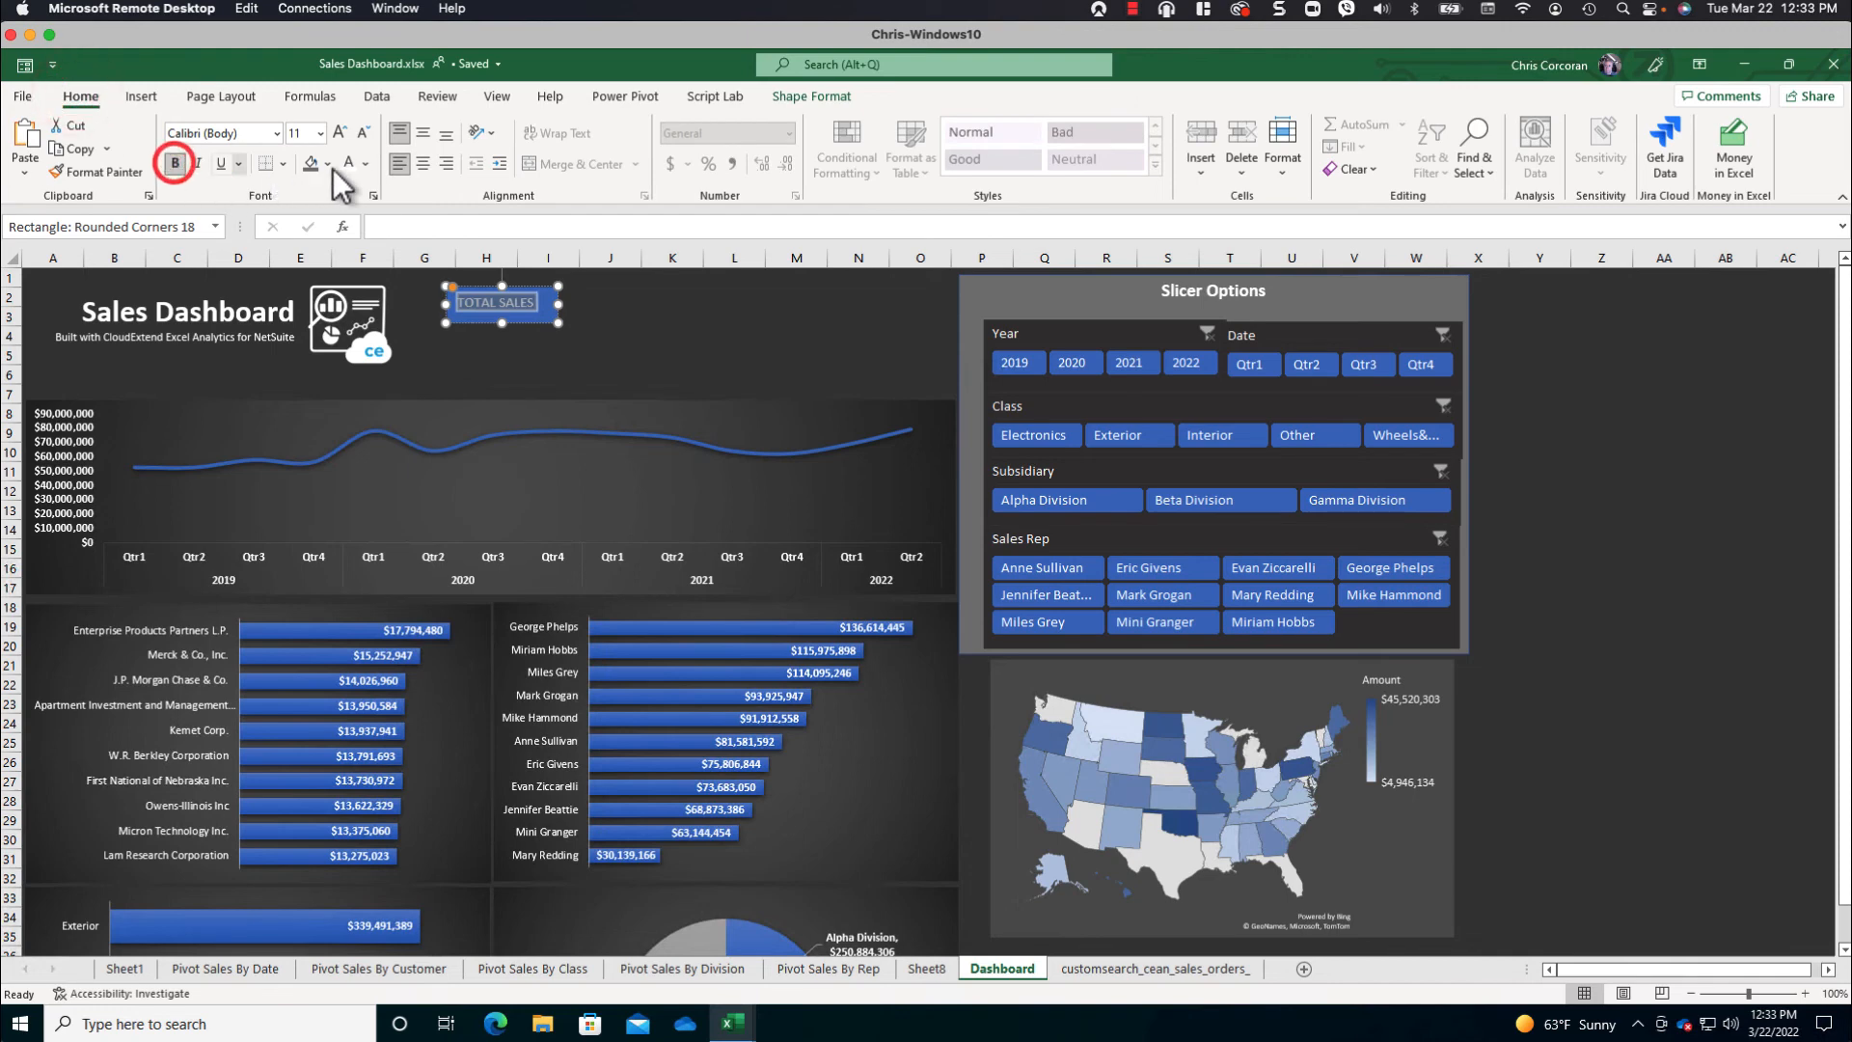
click(366, 168)
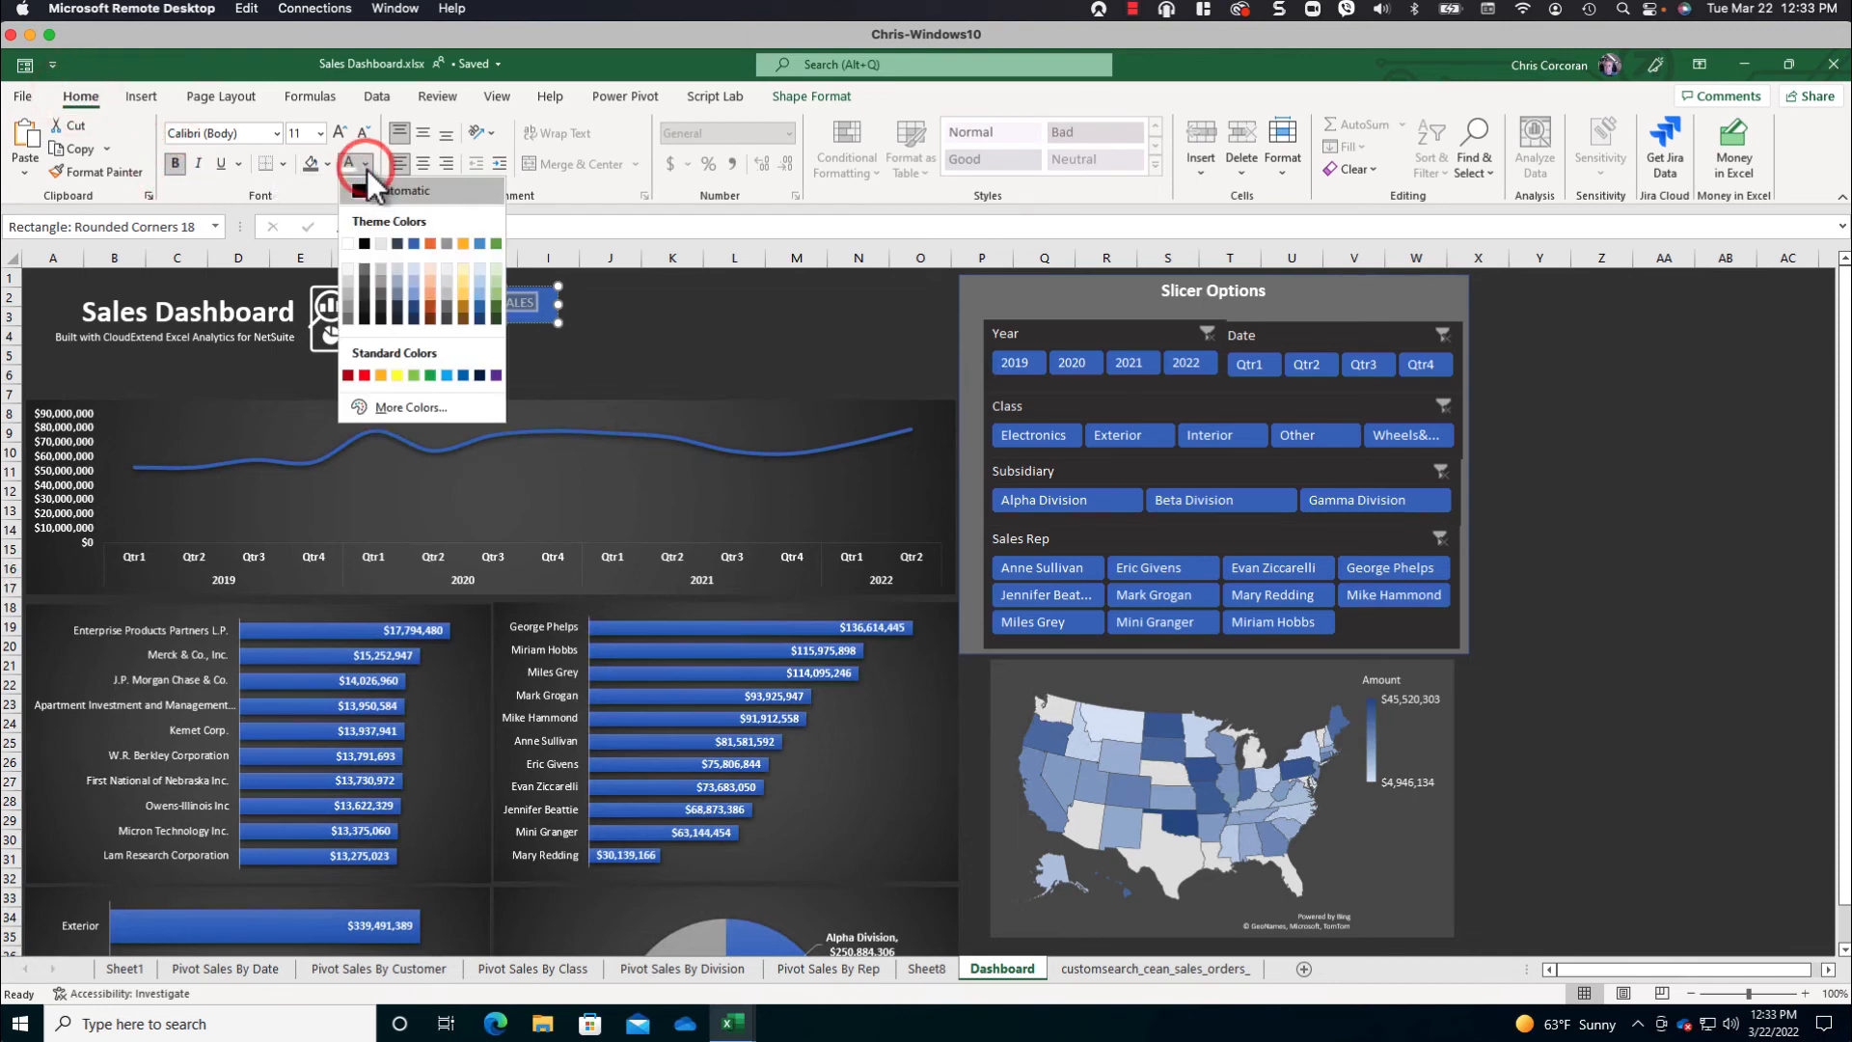
click(349, 244)
click(425, 162)
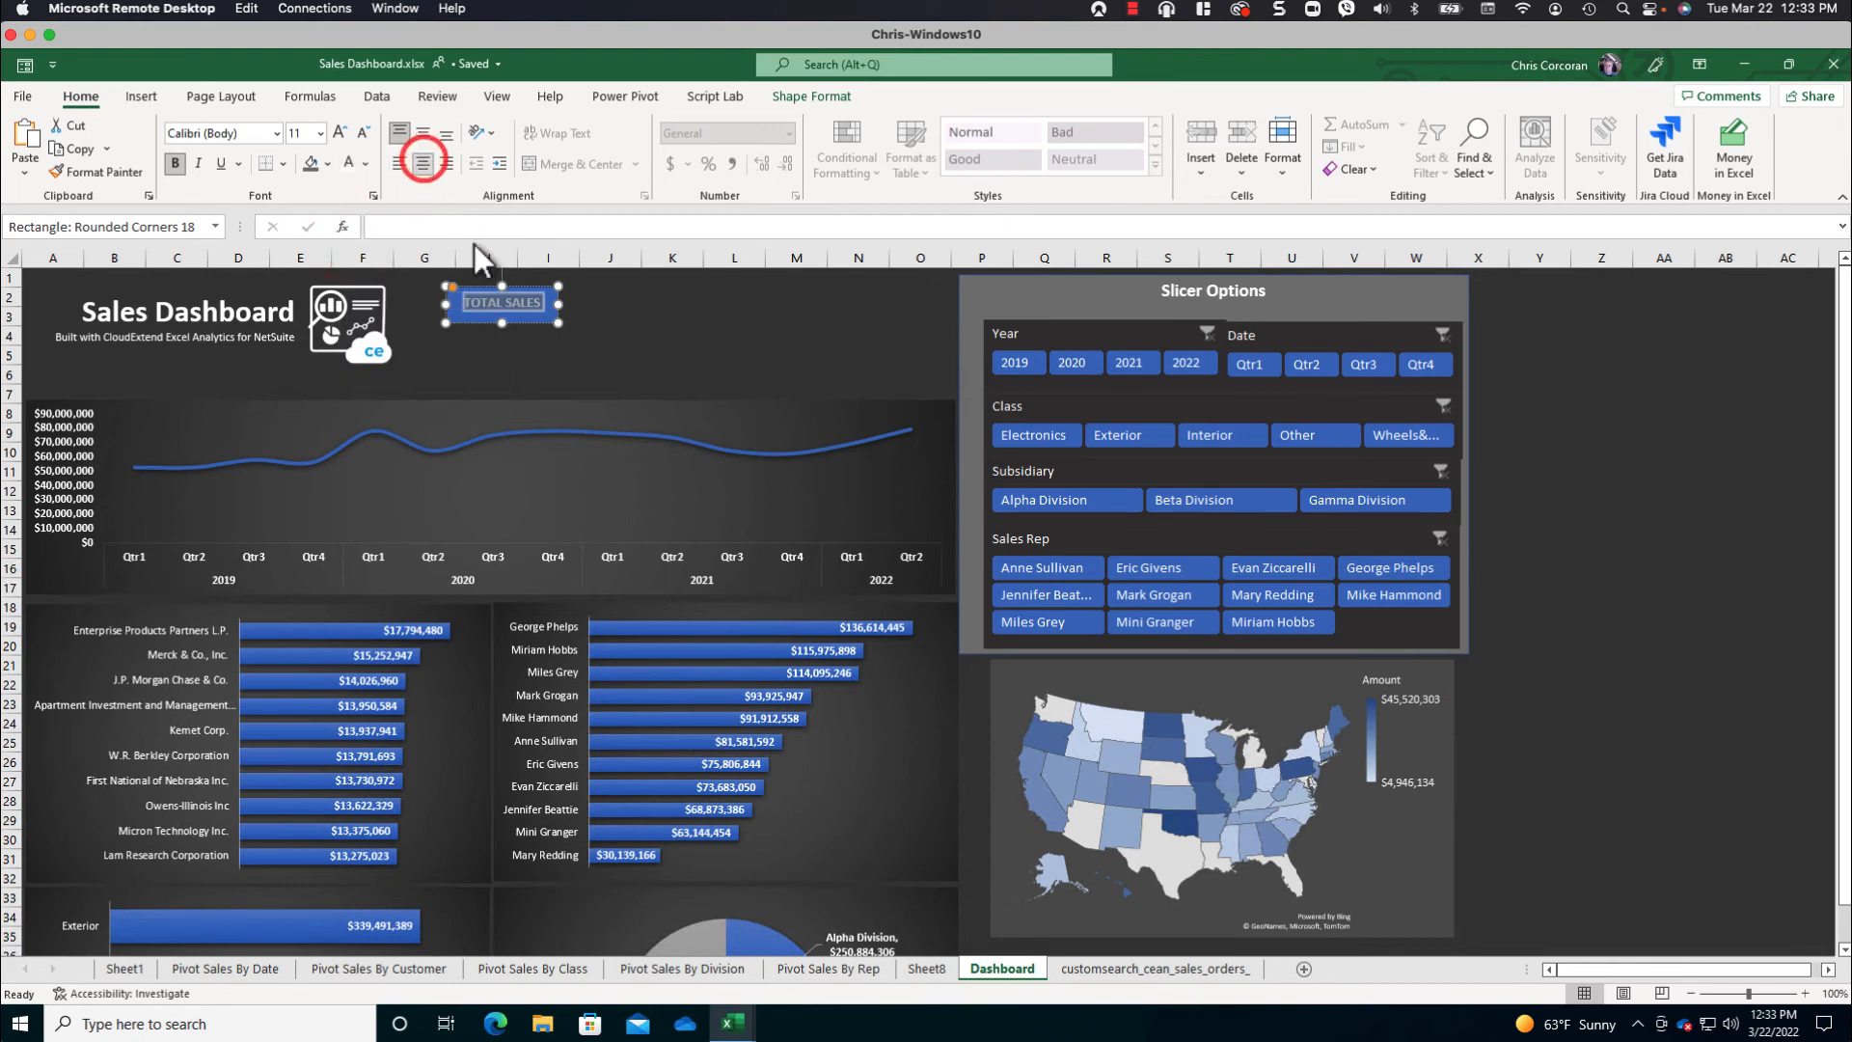
click(536, 351)
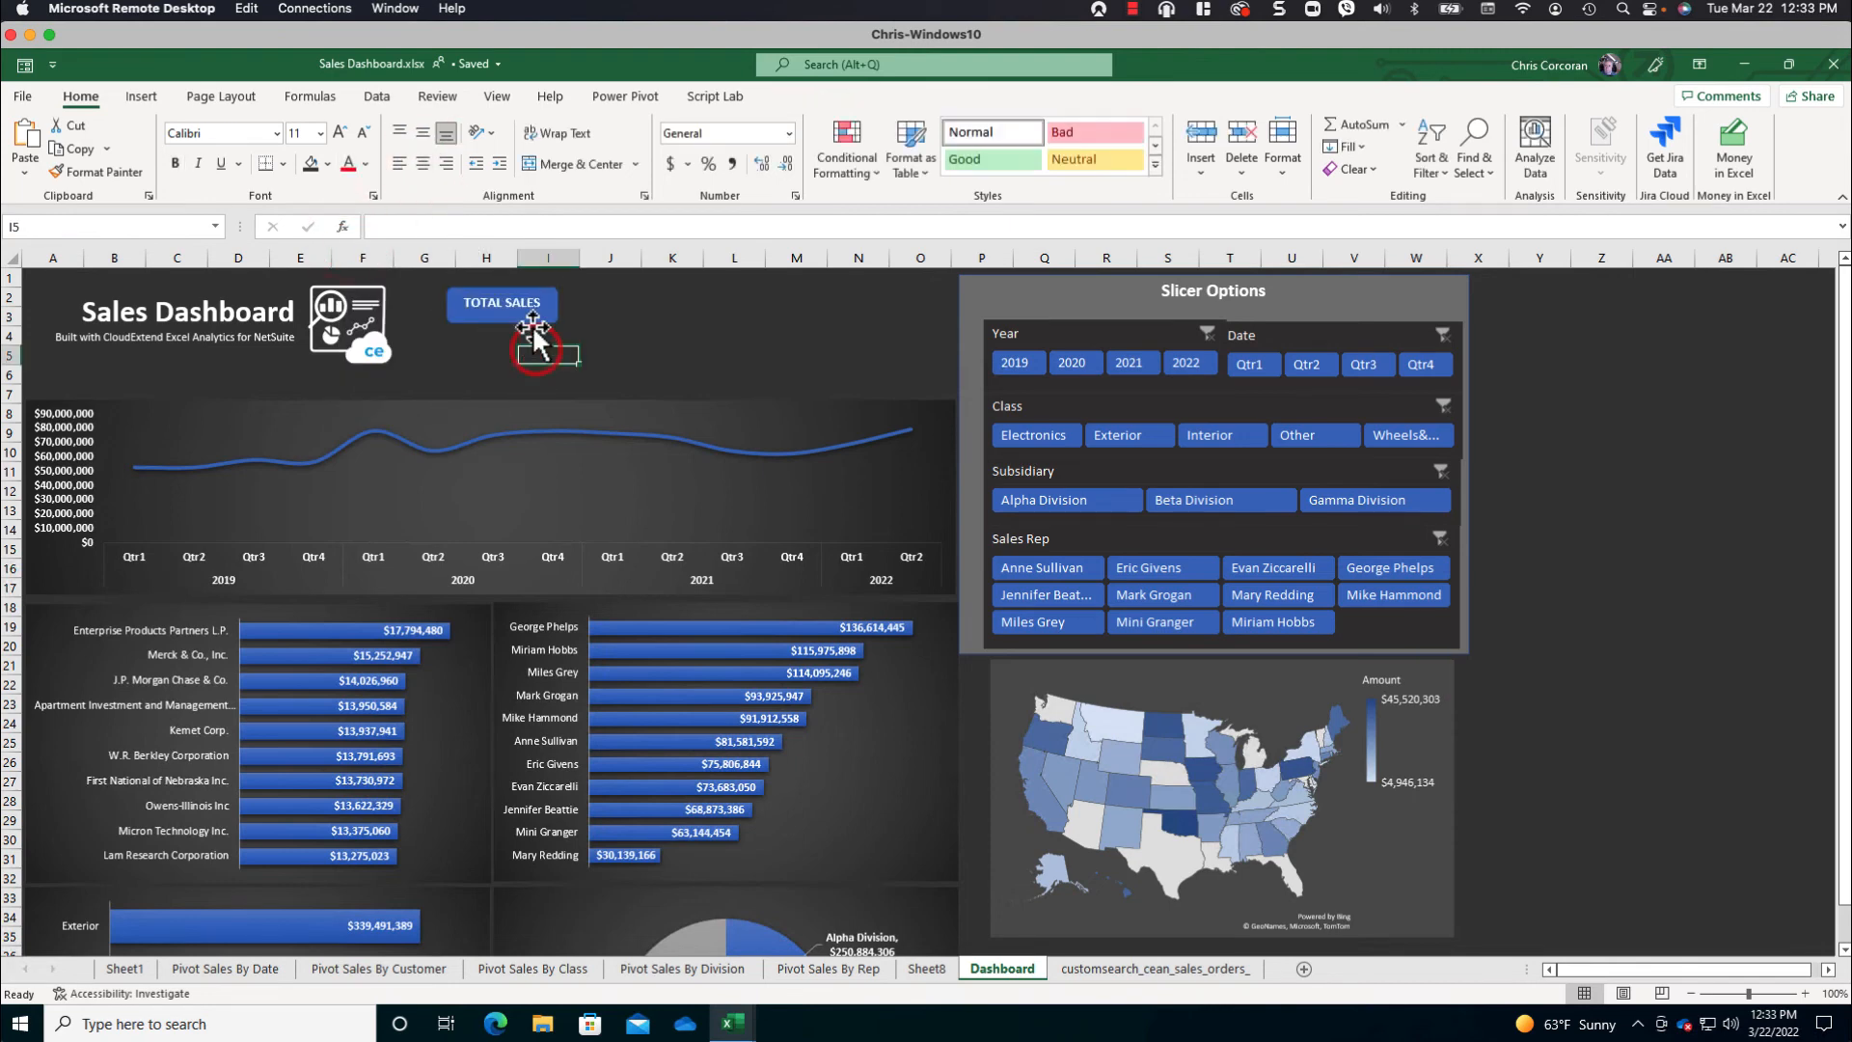
- Duplicate the TOTAL SALES shape five times
click(533, 324)
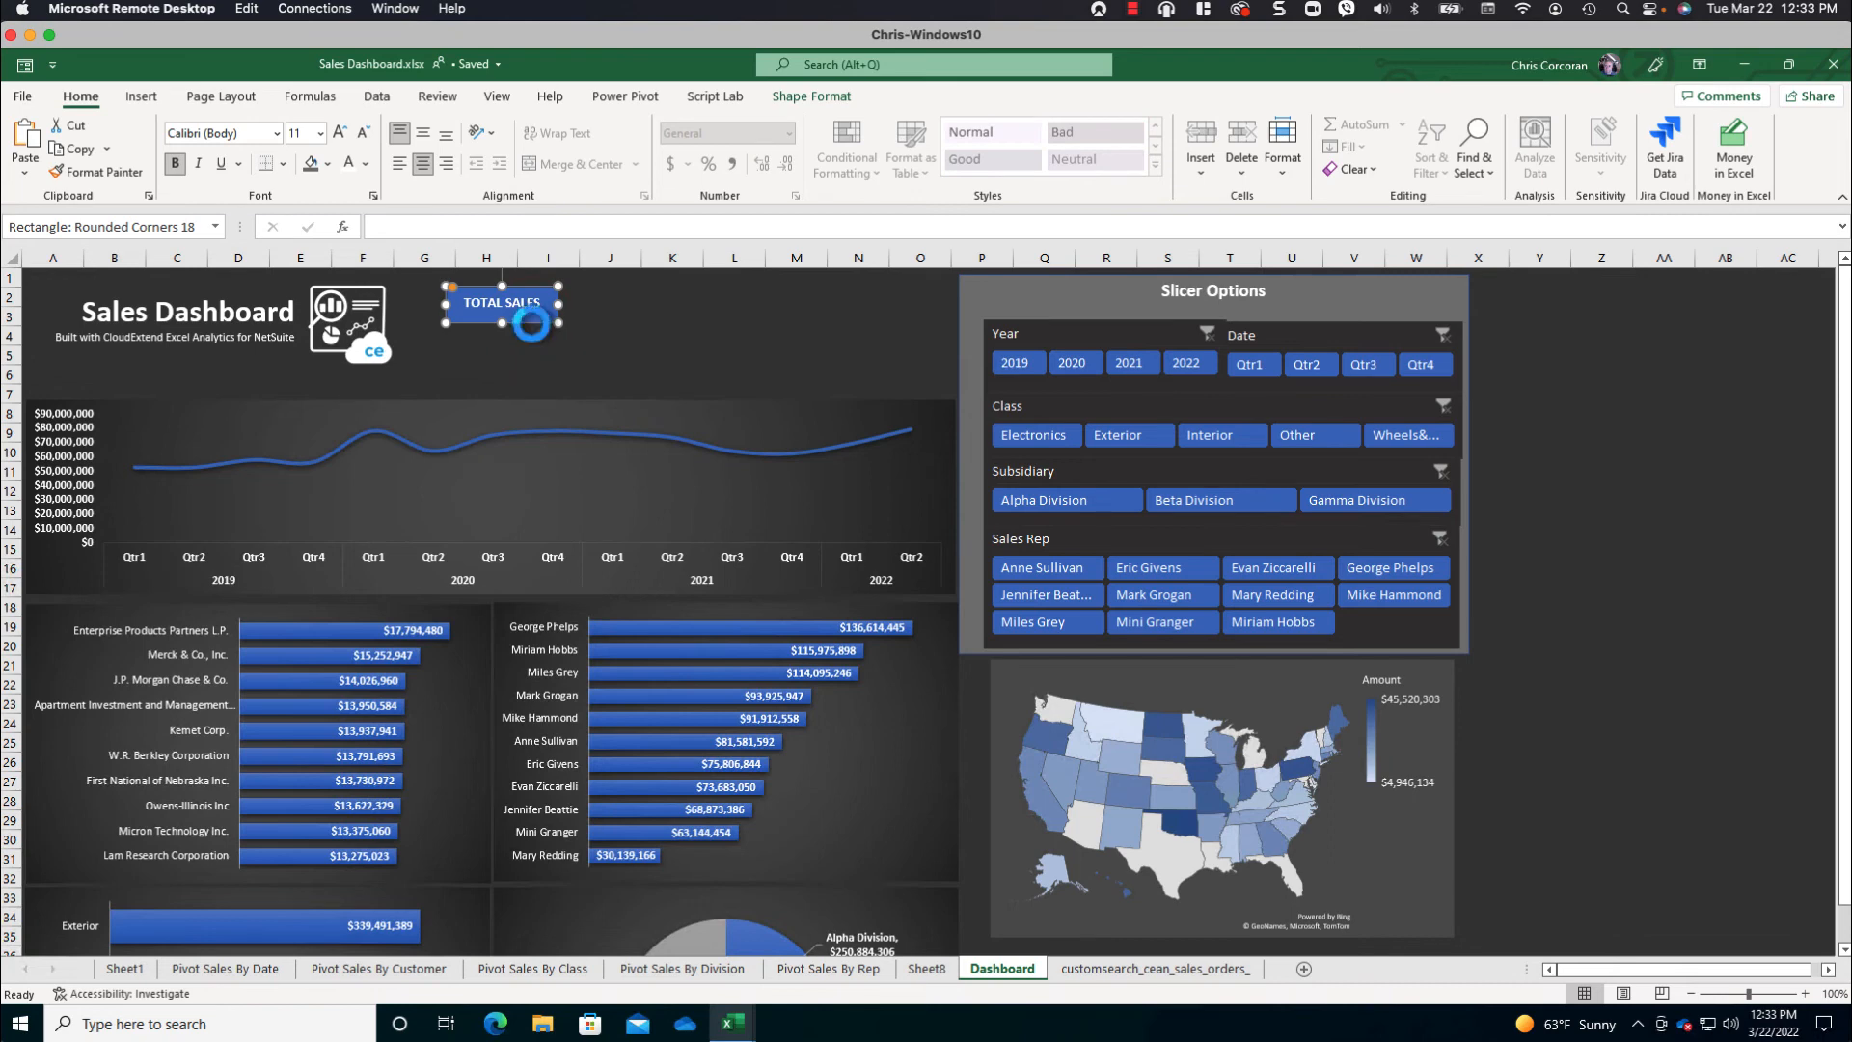
key(super)
click(540, 320)
key(ctrl+d)
key(ctrl+d)
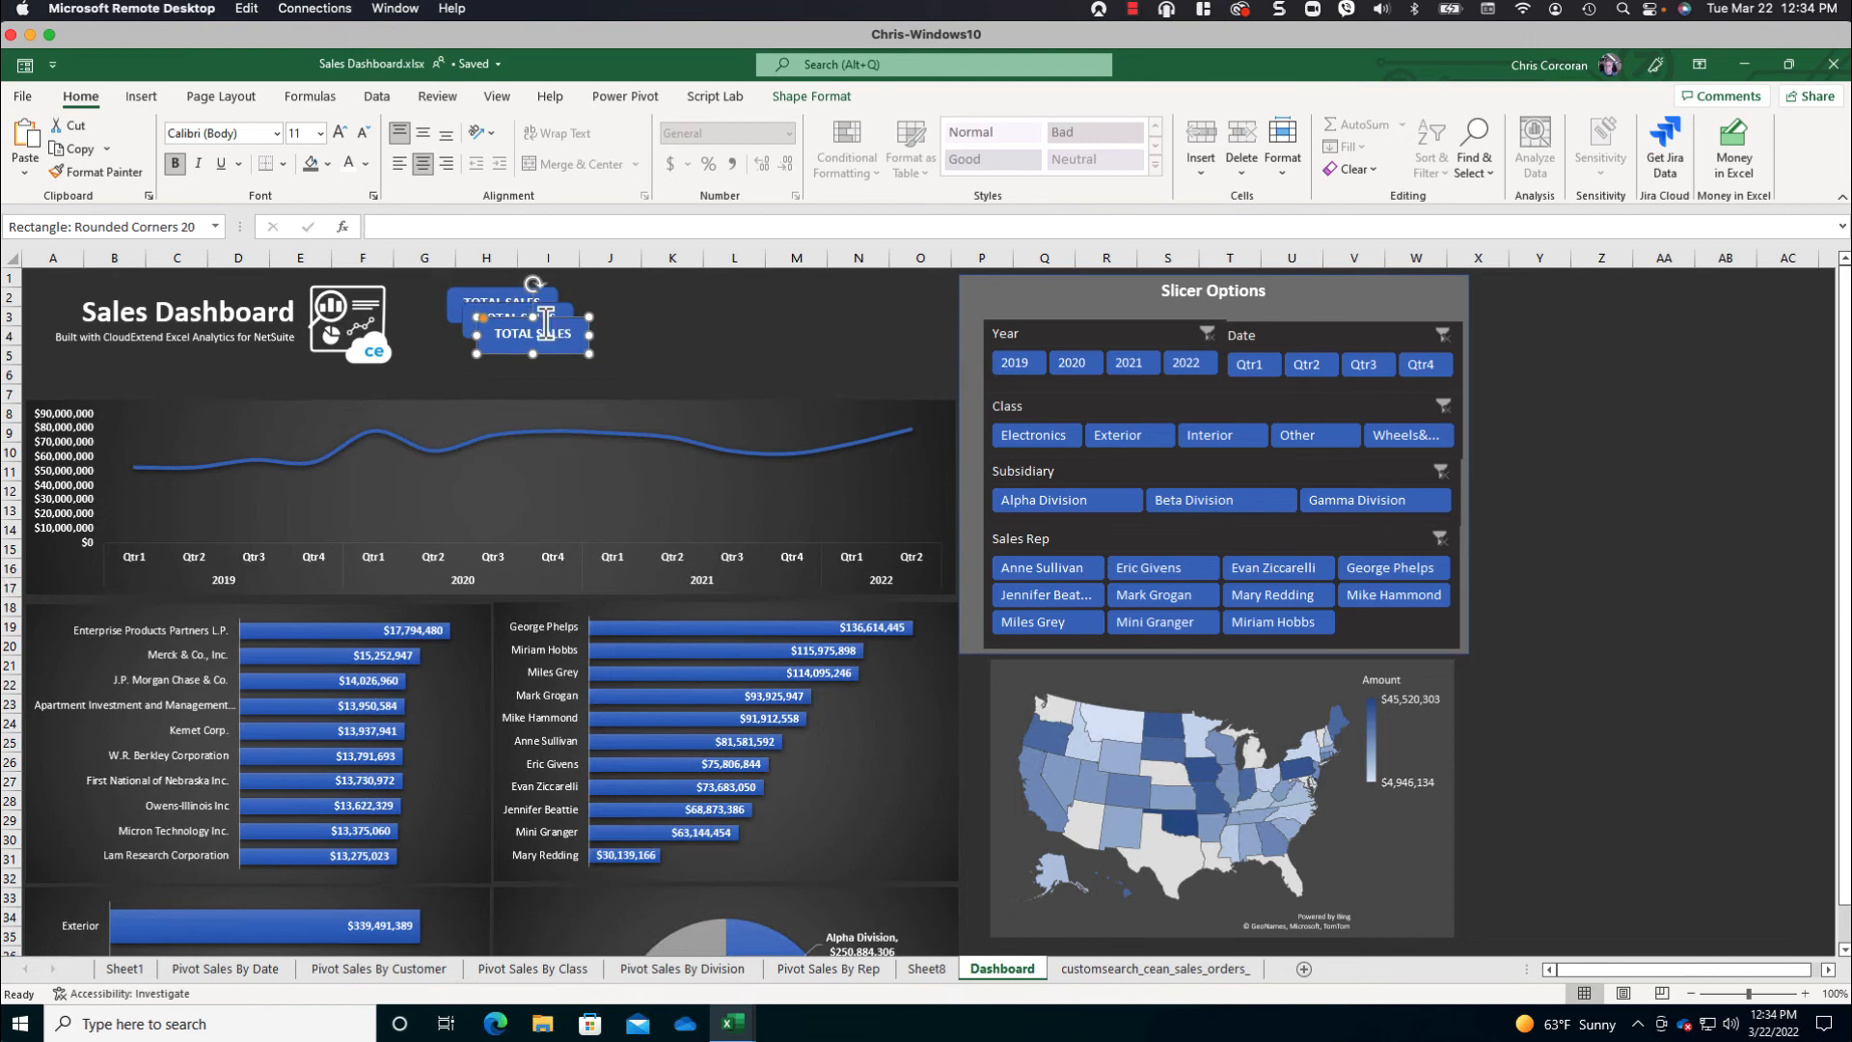
key(ctrl+d)
key(ctrl+d)
key(ctrl+d)
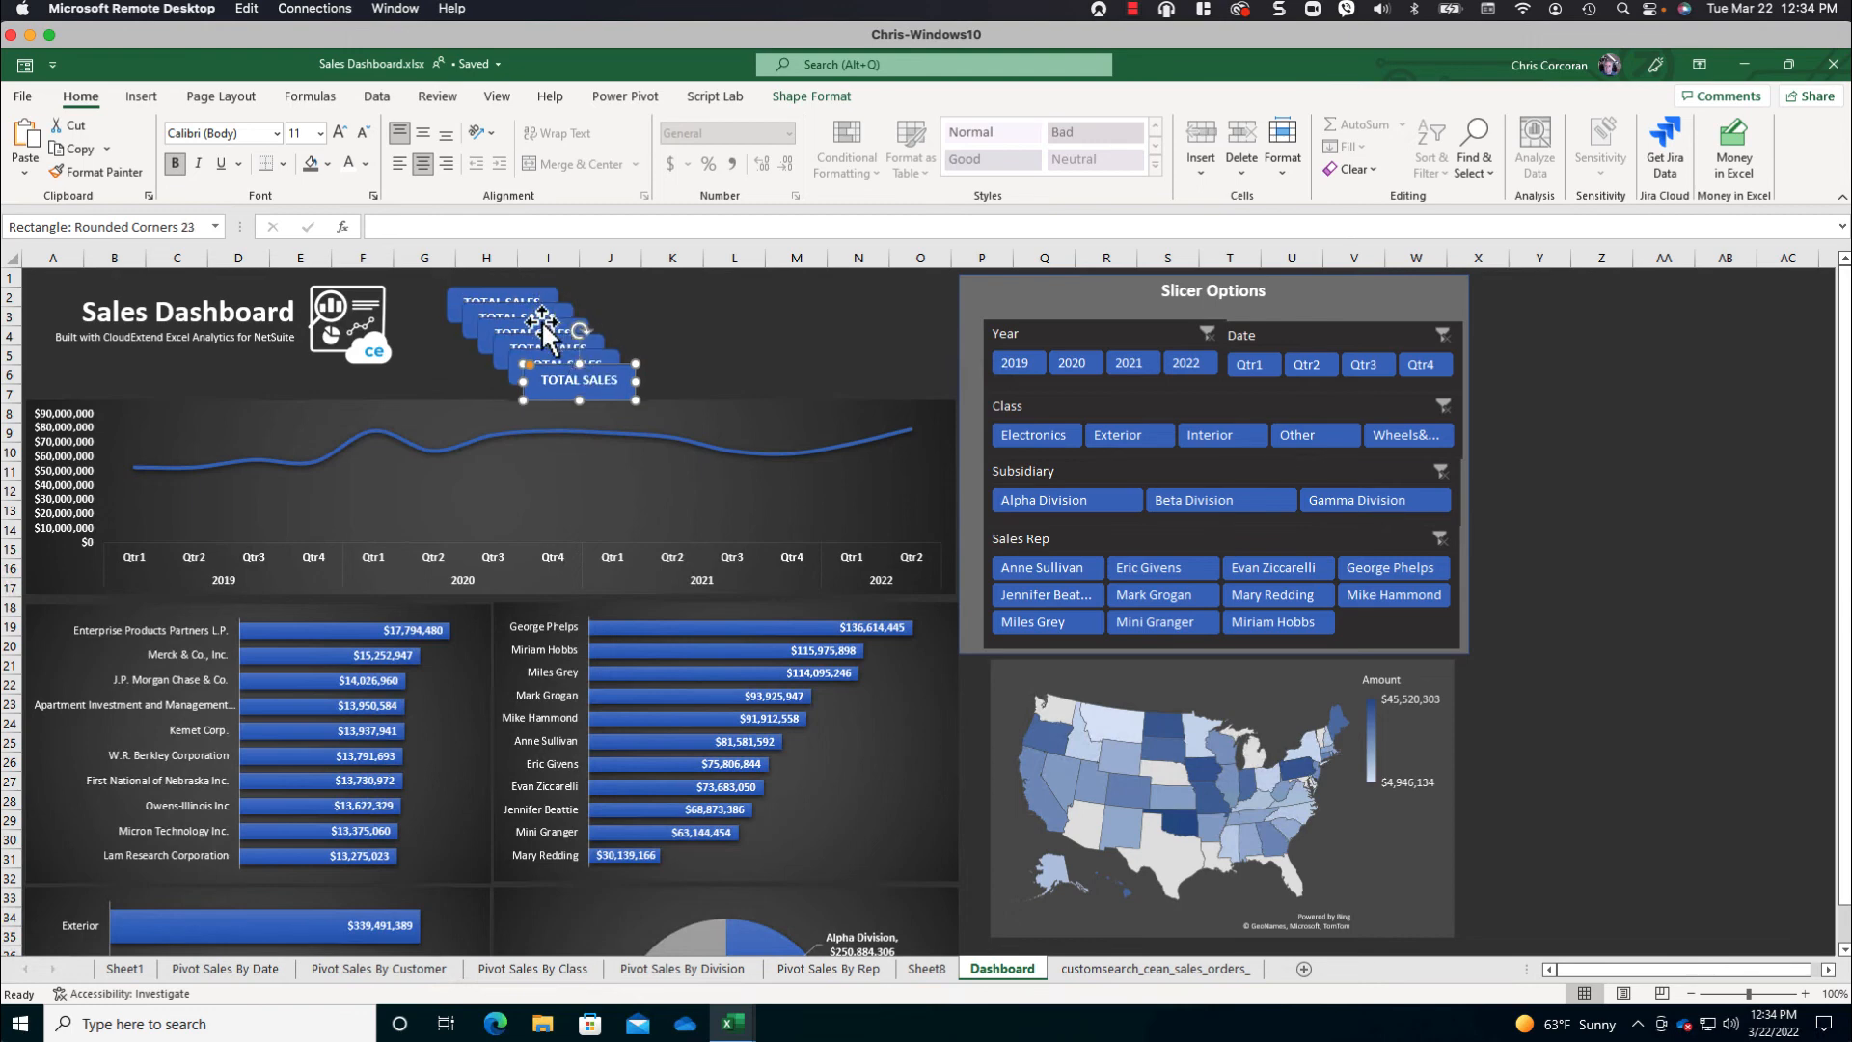
- Arrange the six TOTAL SALES shapes in a grid of two rows and three columns beside the logo
drag(599, 365, 737, 294)
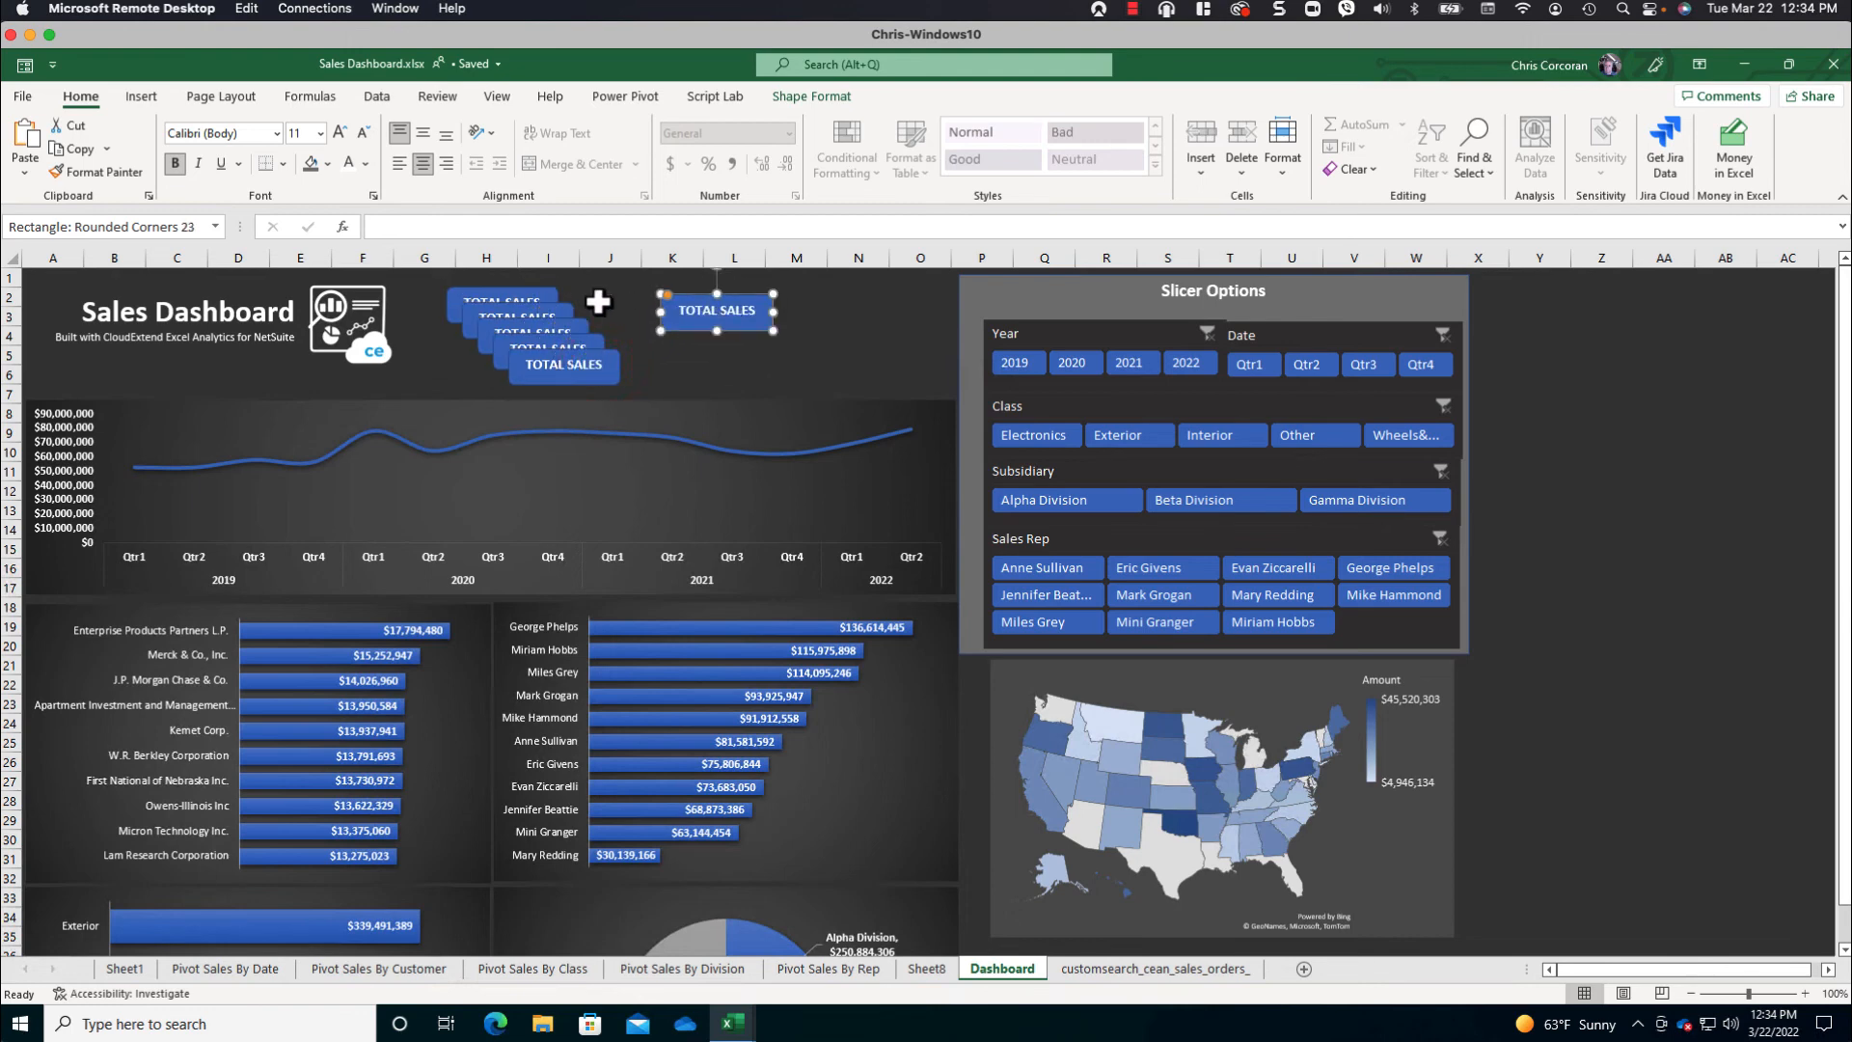
drag(547, 305, 706, 286)
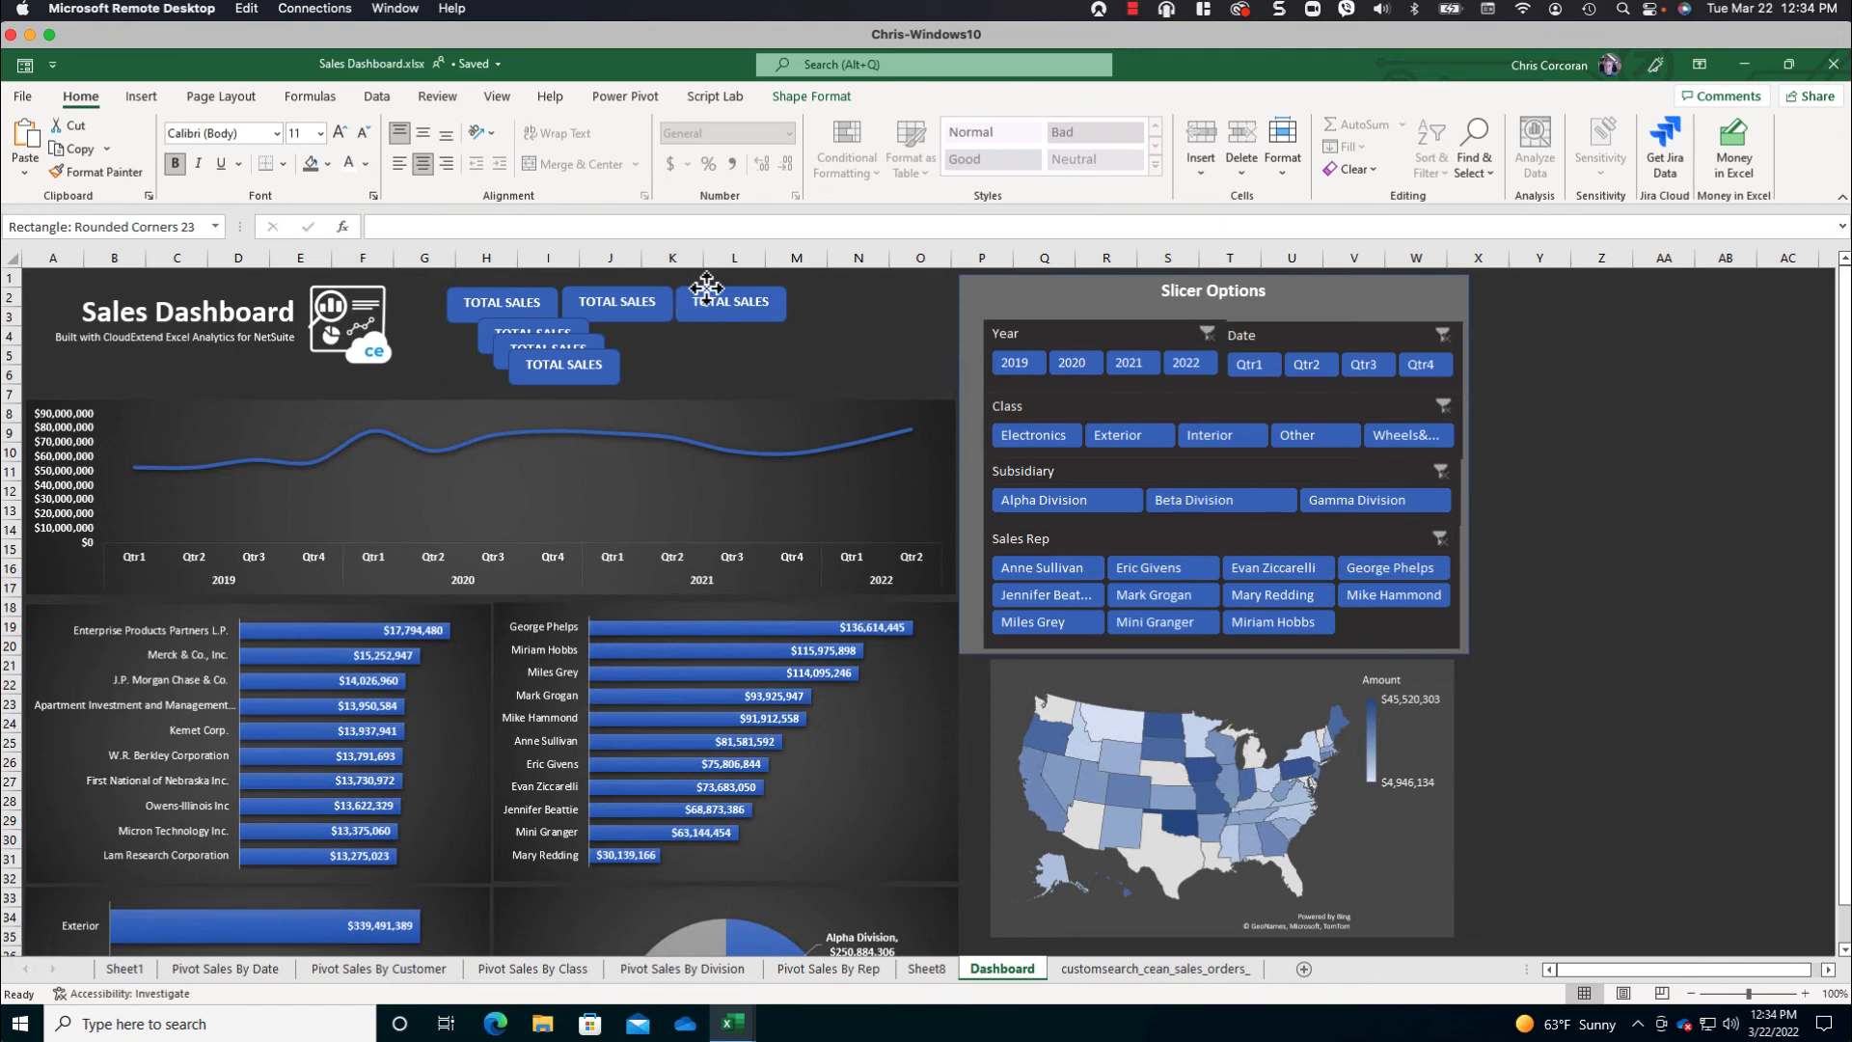
drag(582, 352, 751, 332)
drag(596, 342, 613, 332)
key(Escape)
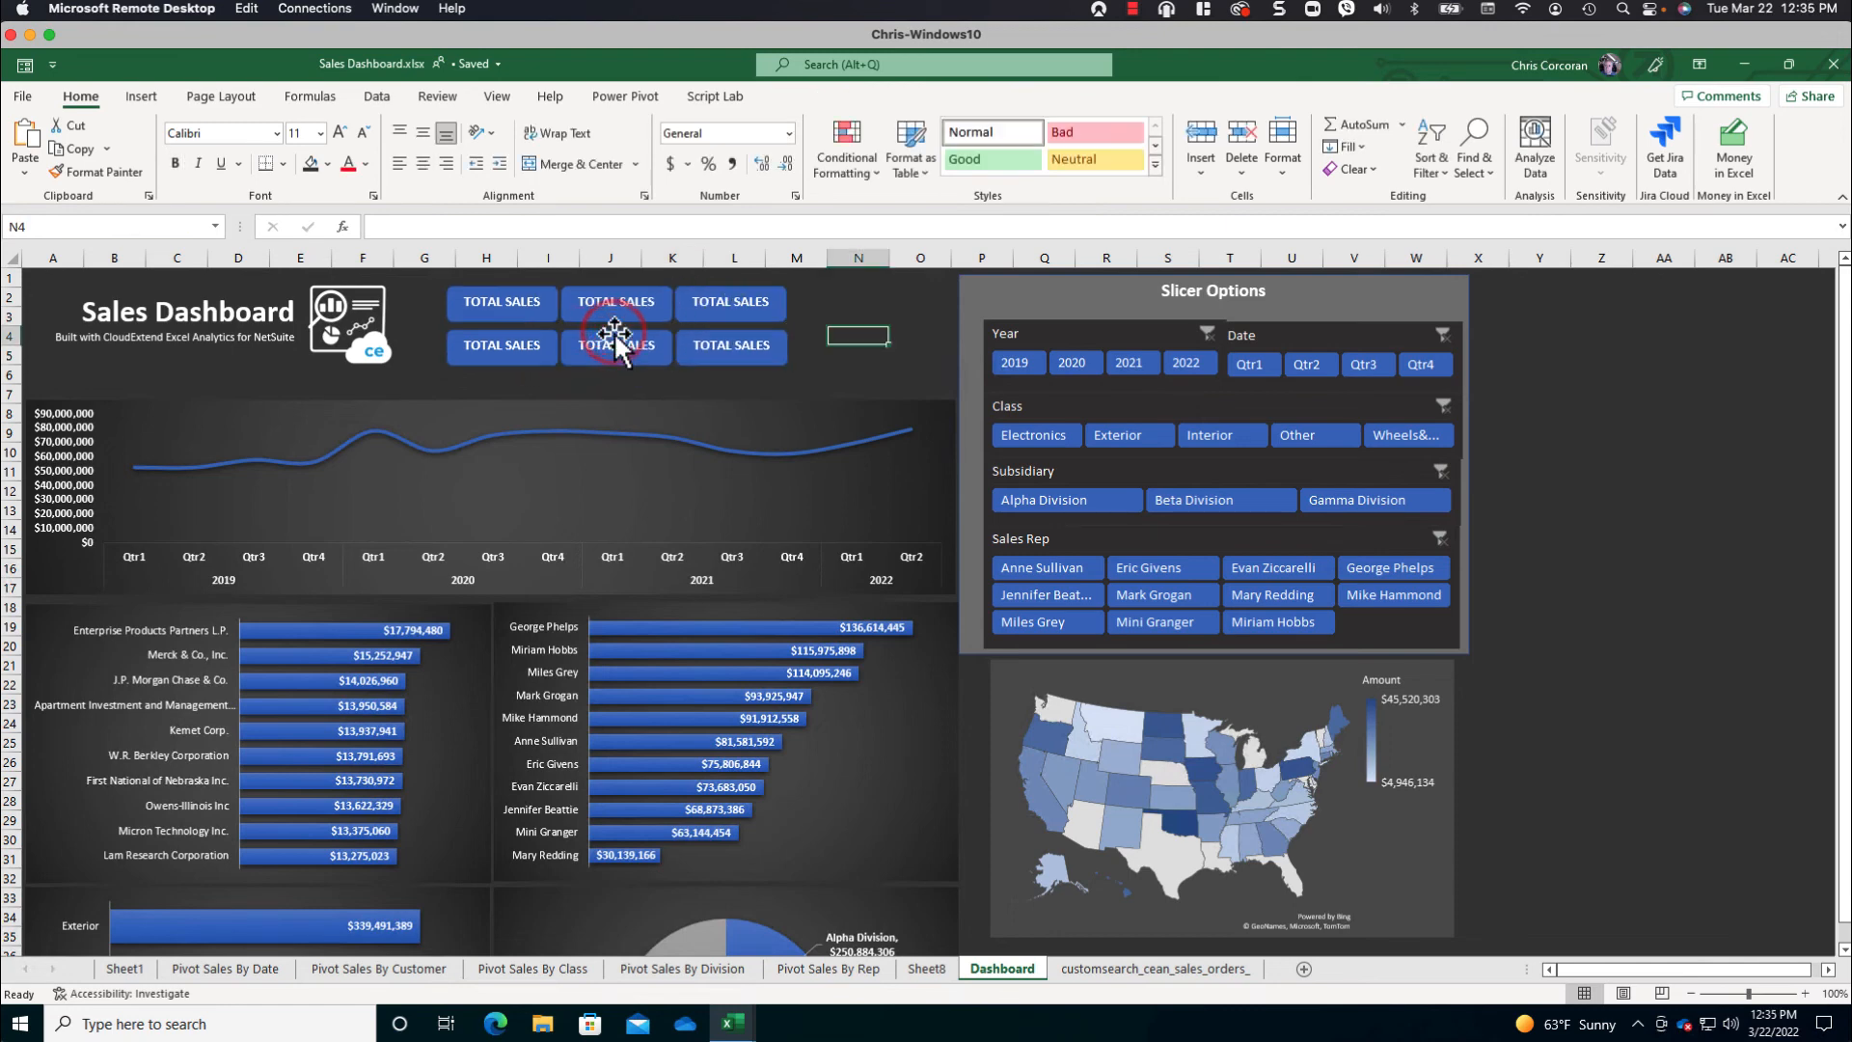
- Relabel the second and third shapes of the upper row as "# SOLD" and "AVG SALE"
click(588, 301)
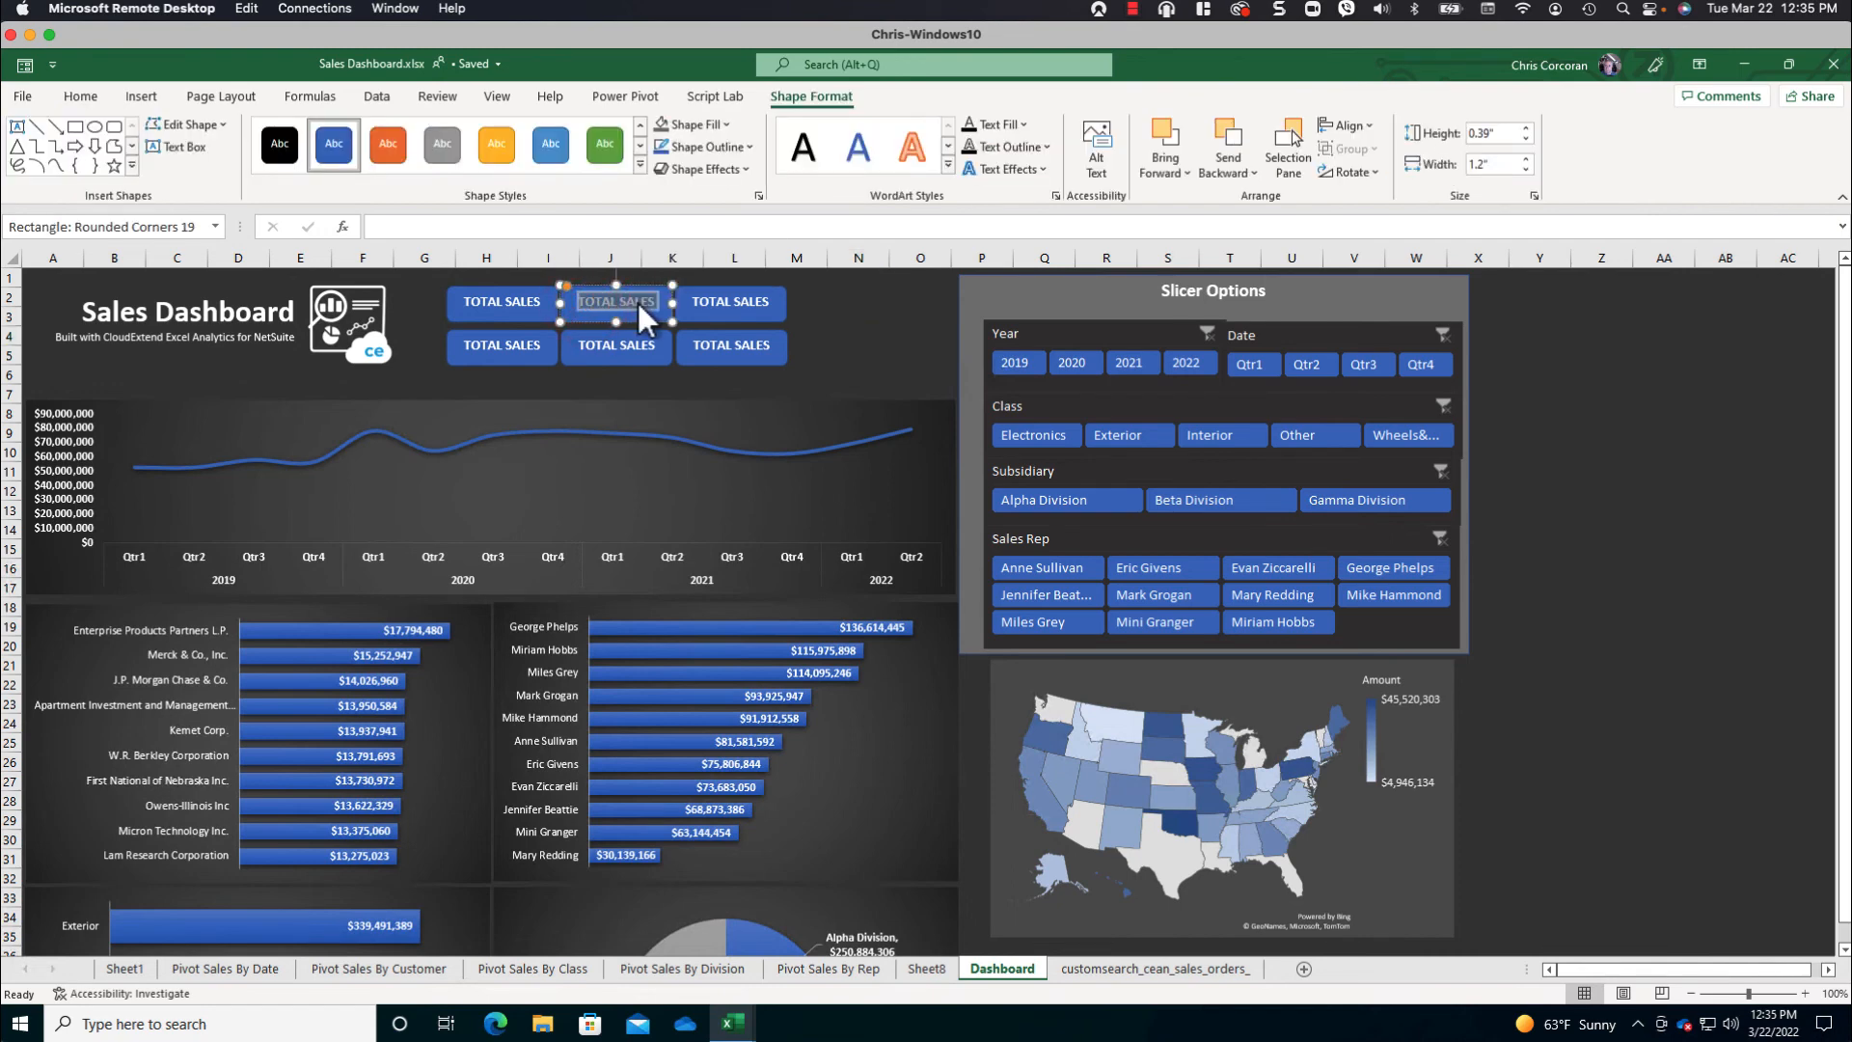
text(SOLD)
triple_click(721, 301)
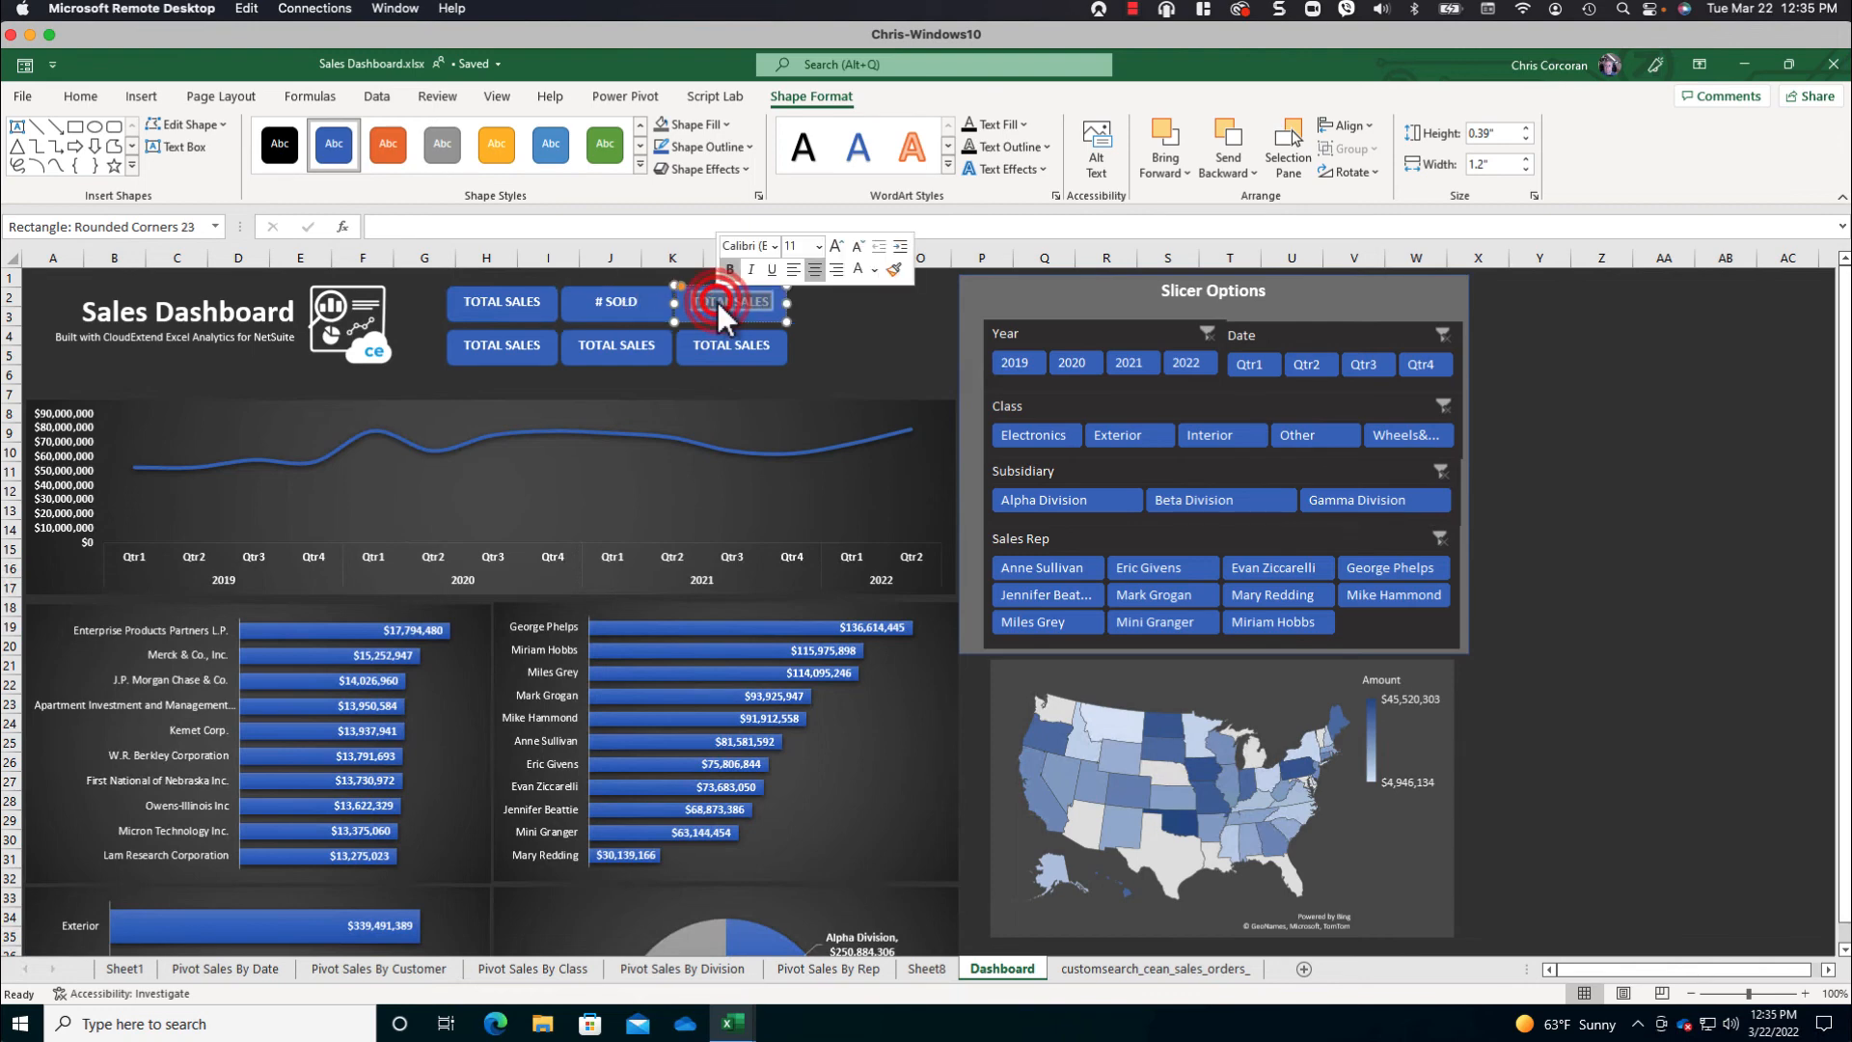
text(AVG SALES)
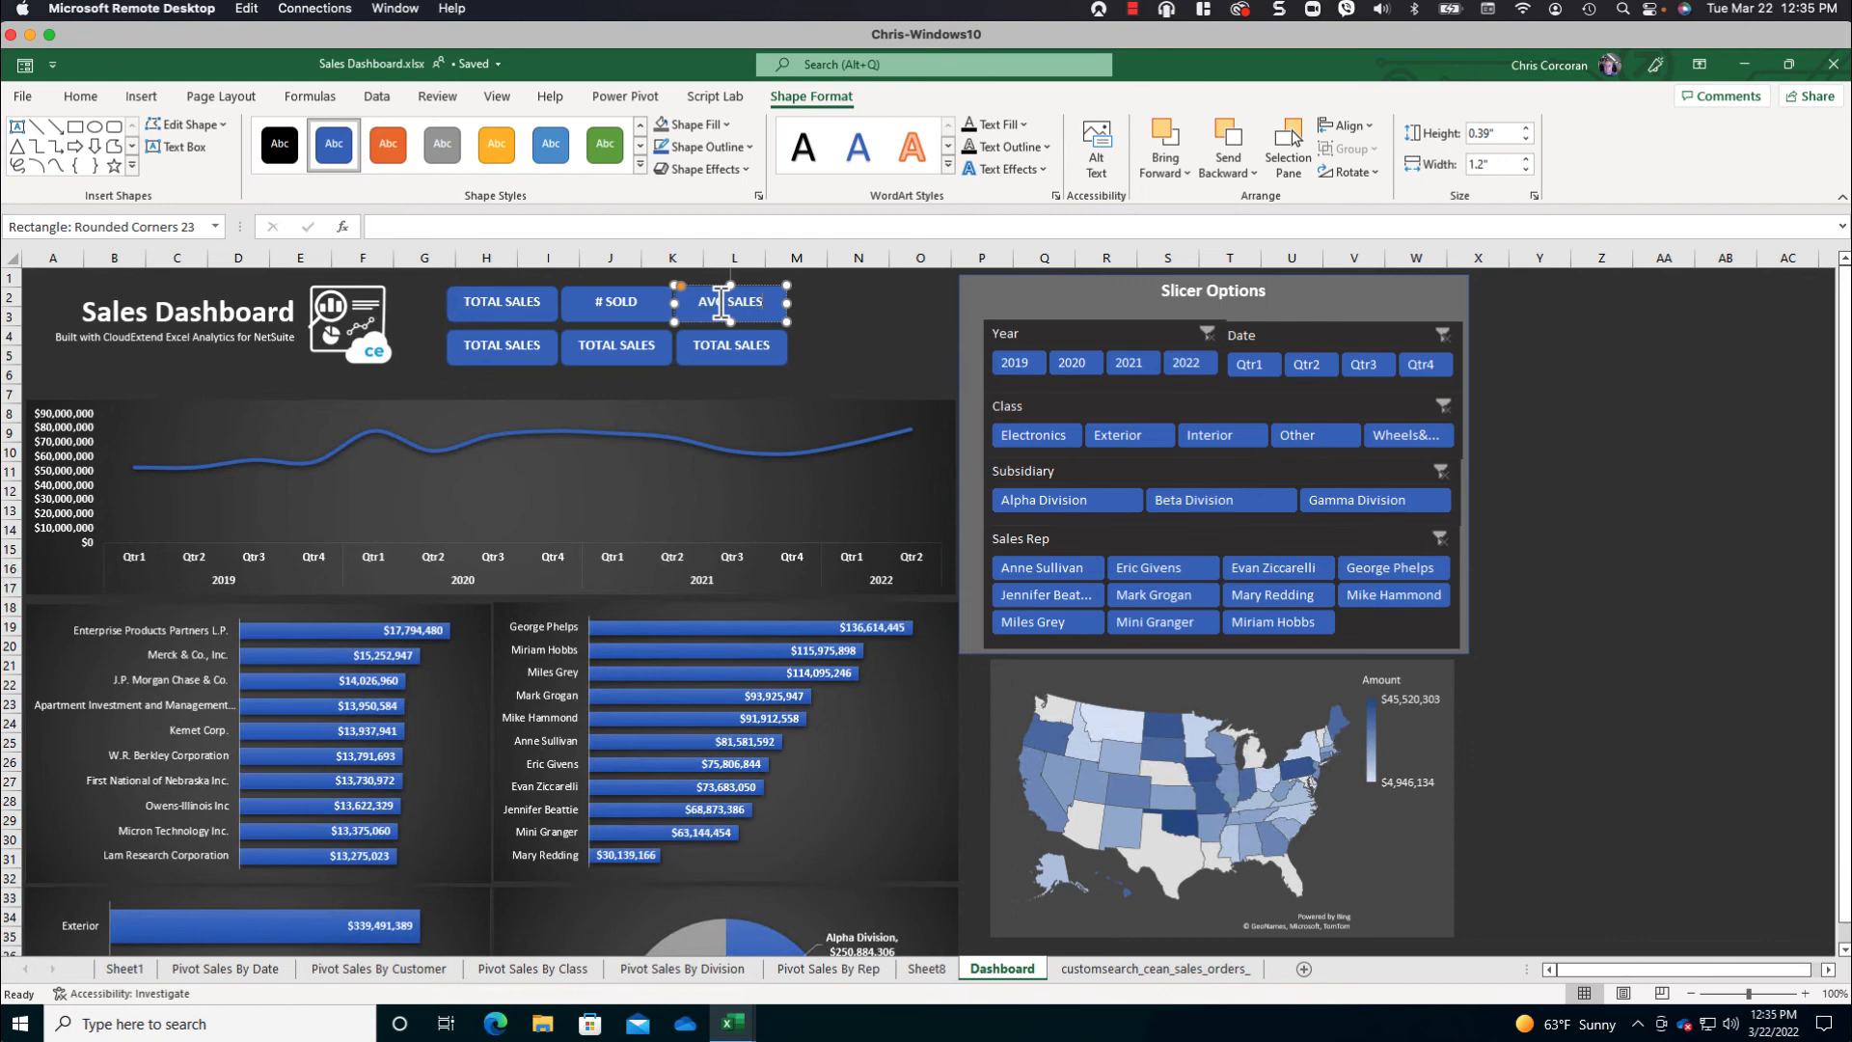
key(BackSpace)
- Replace the text of the shape under TOTAL SALES with a link to cell E4 of Pivot Sales By Date (=TotalSalesAmount)
triple_click(528, 350)
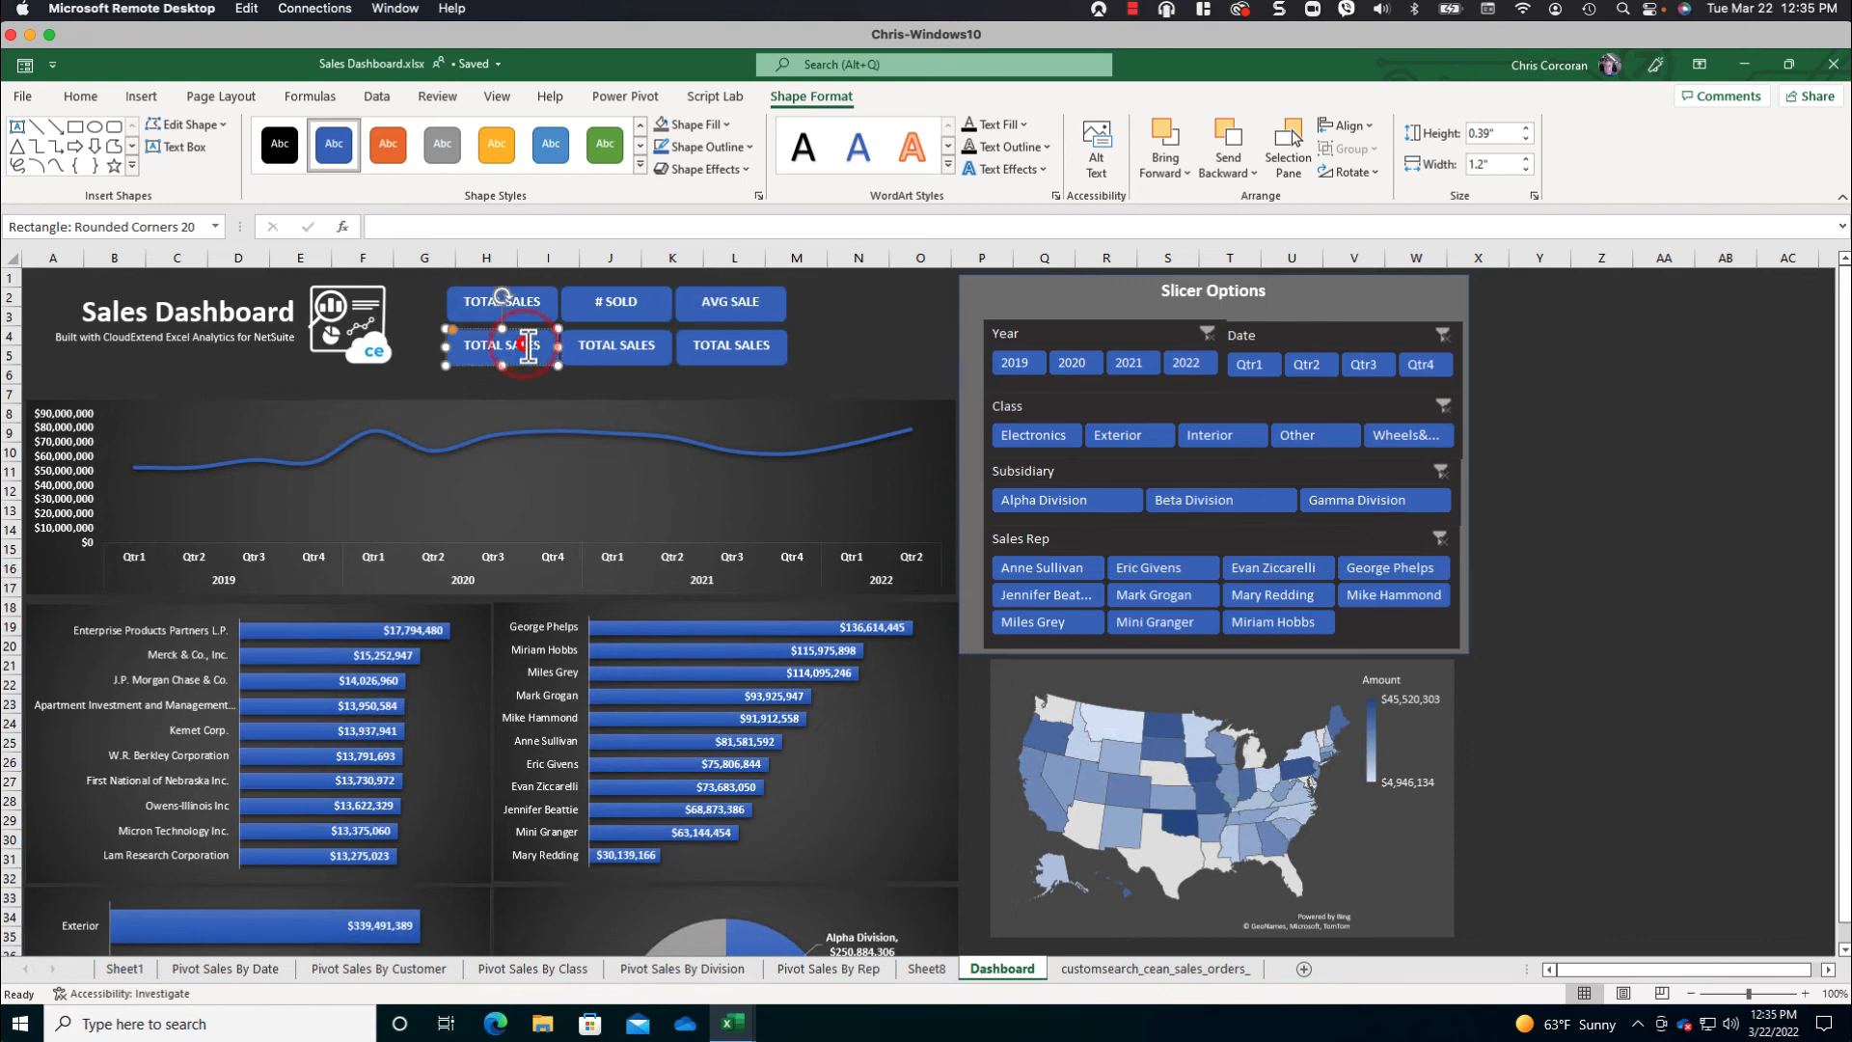
key(BackSpace)
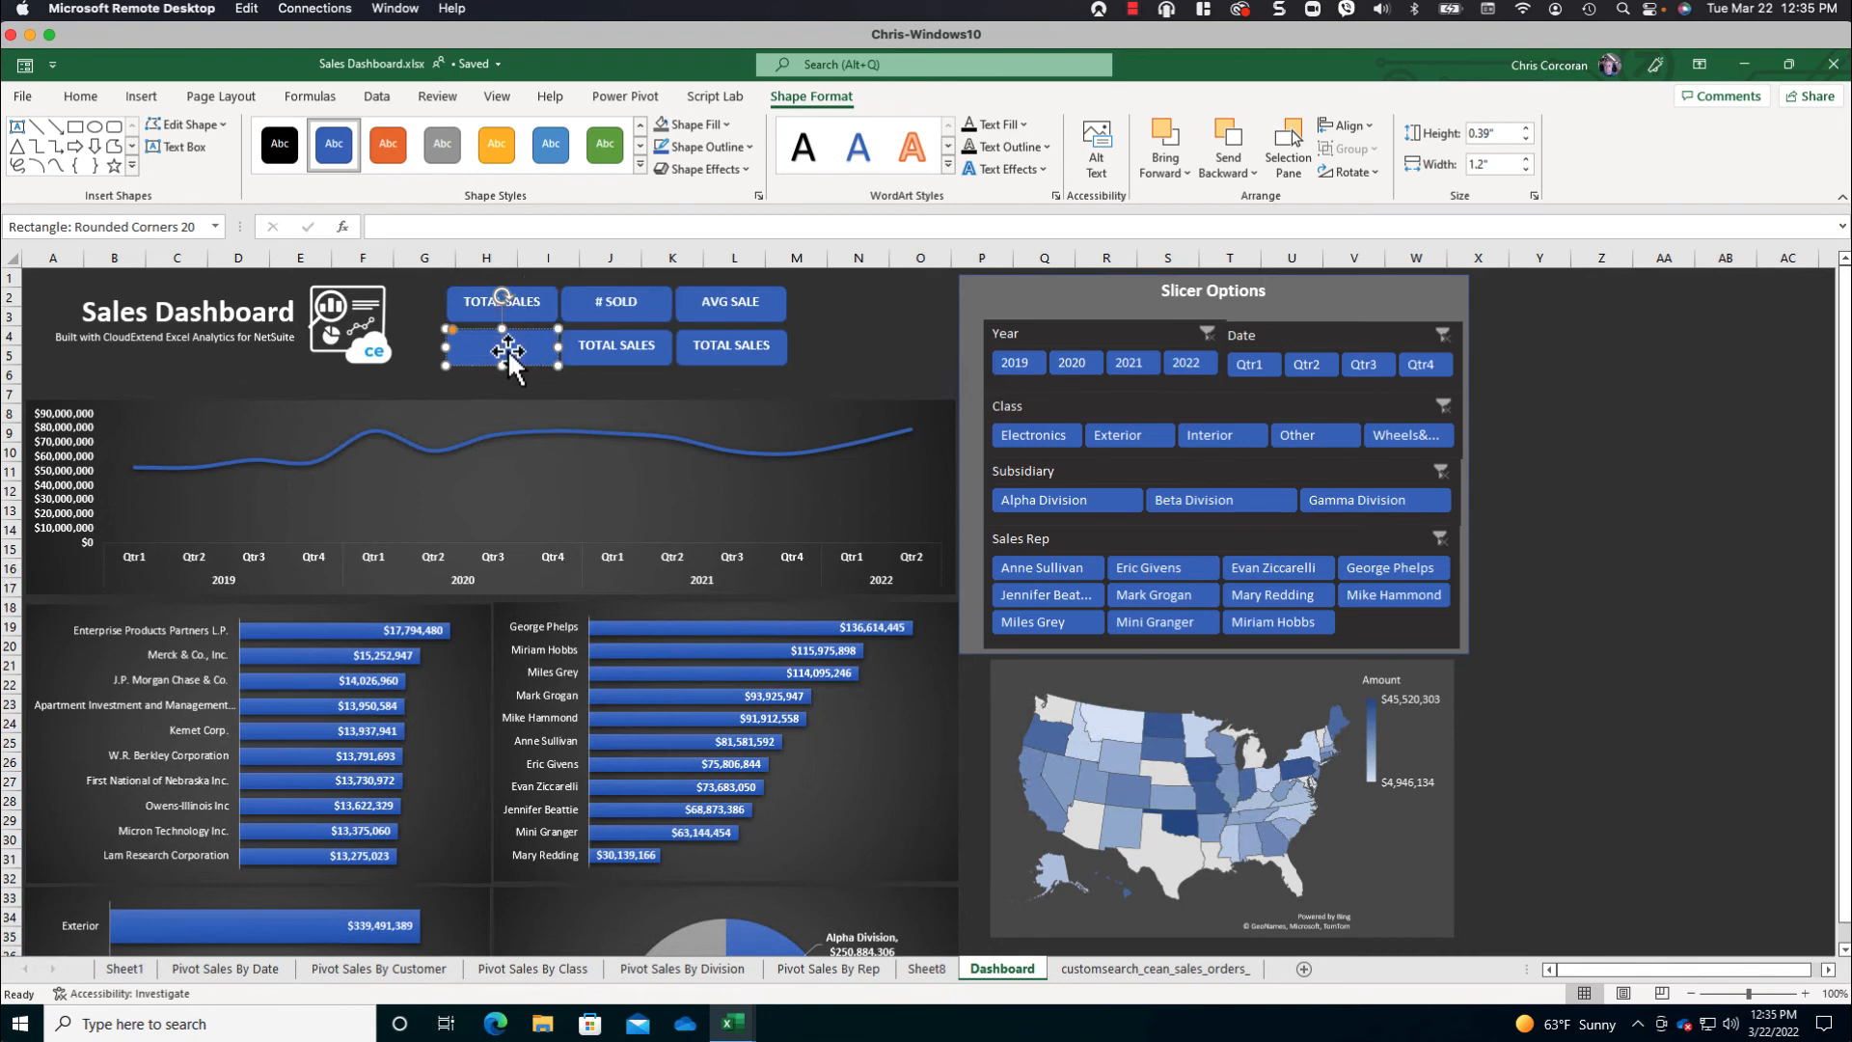
click(515, 345)
click(410, 228)
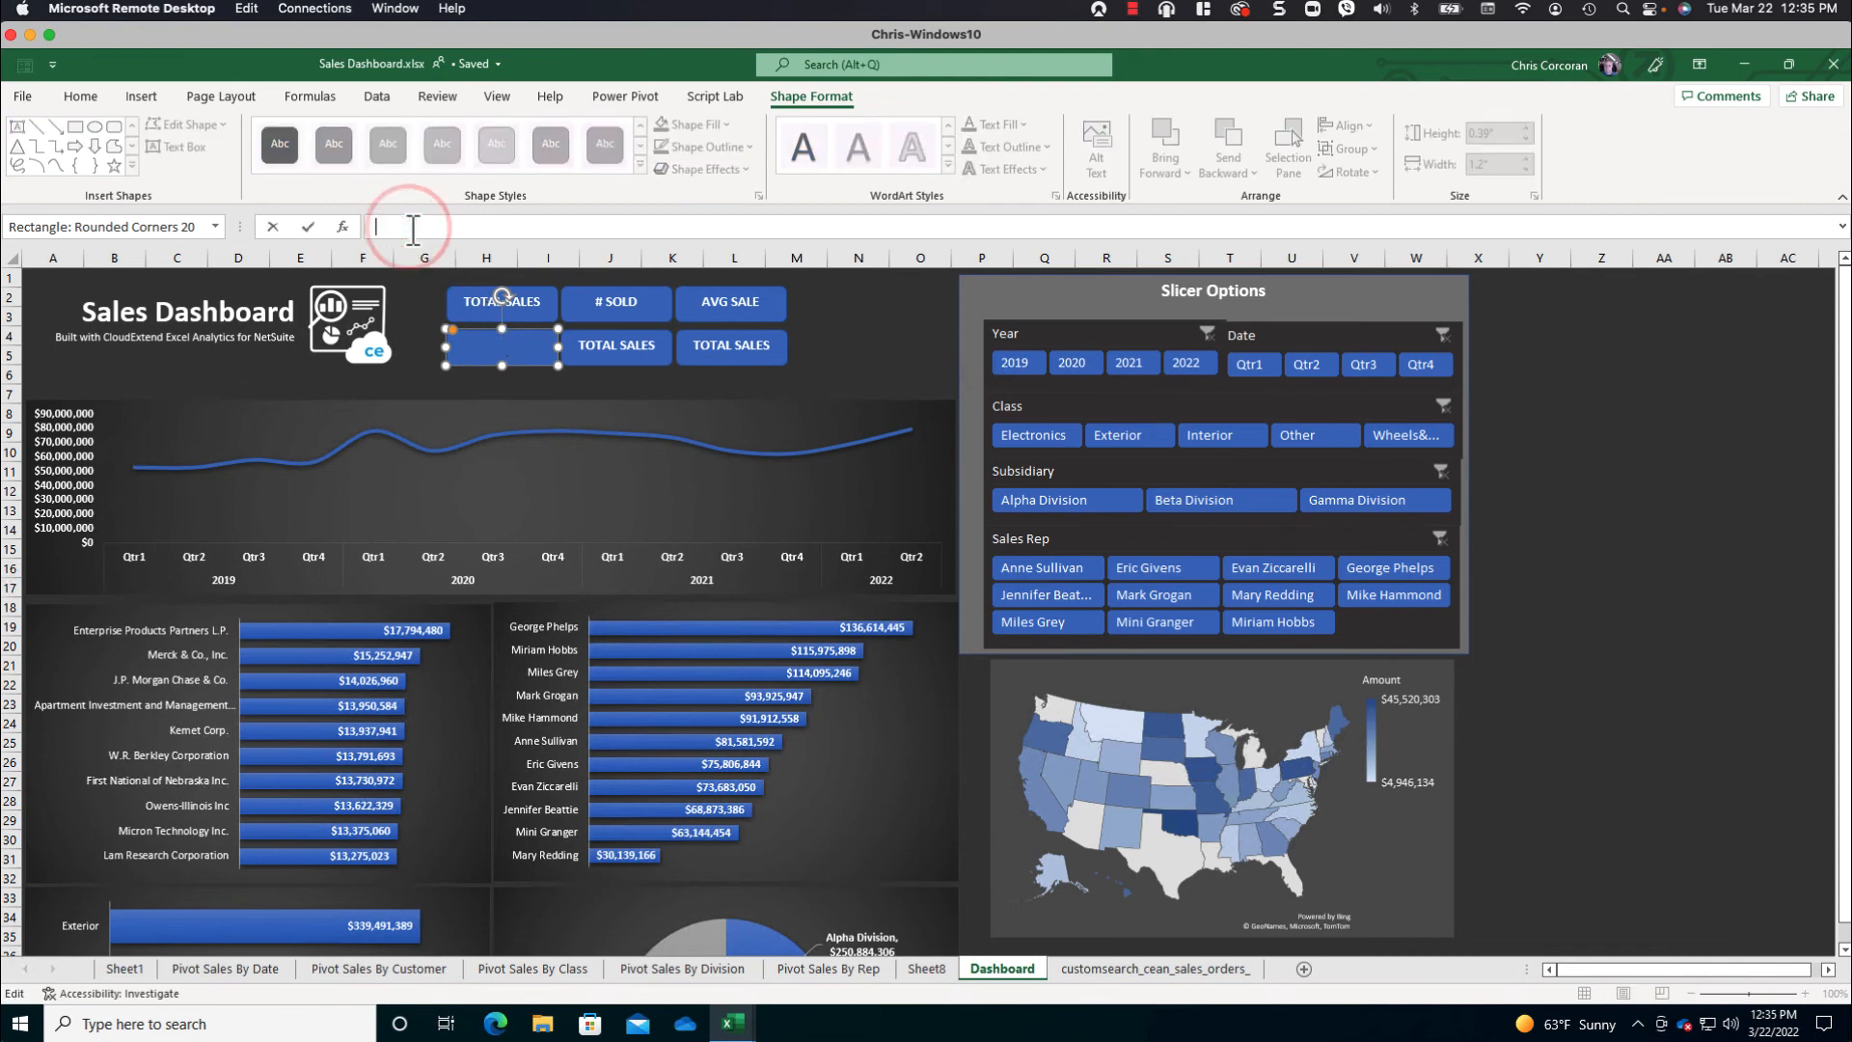
text(=)
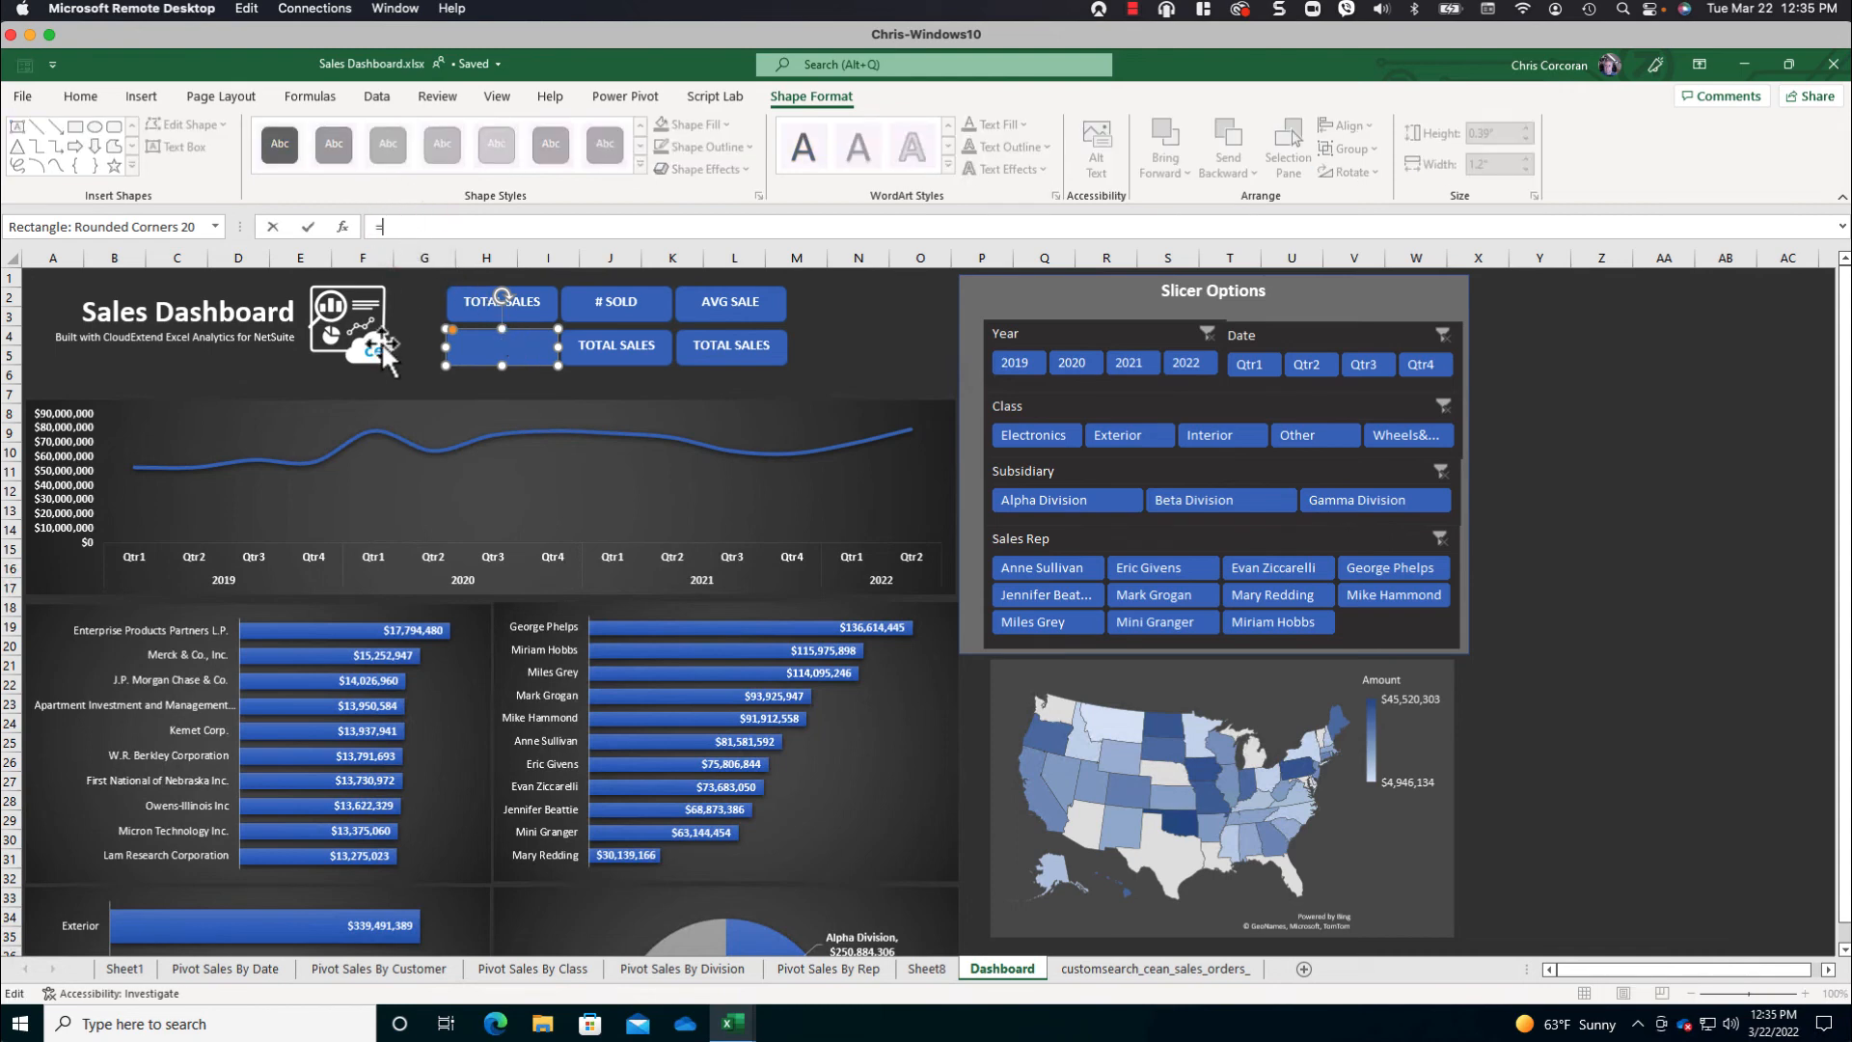
click(232, 969)
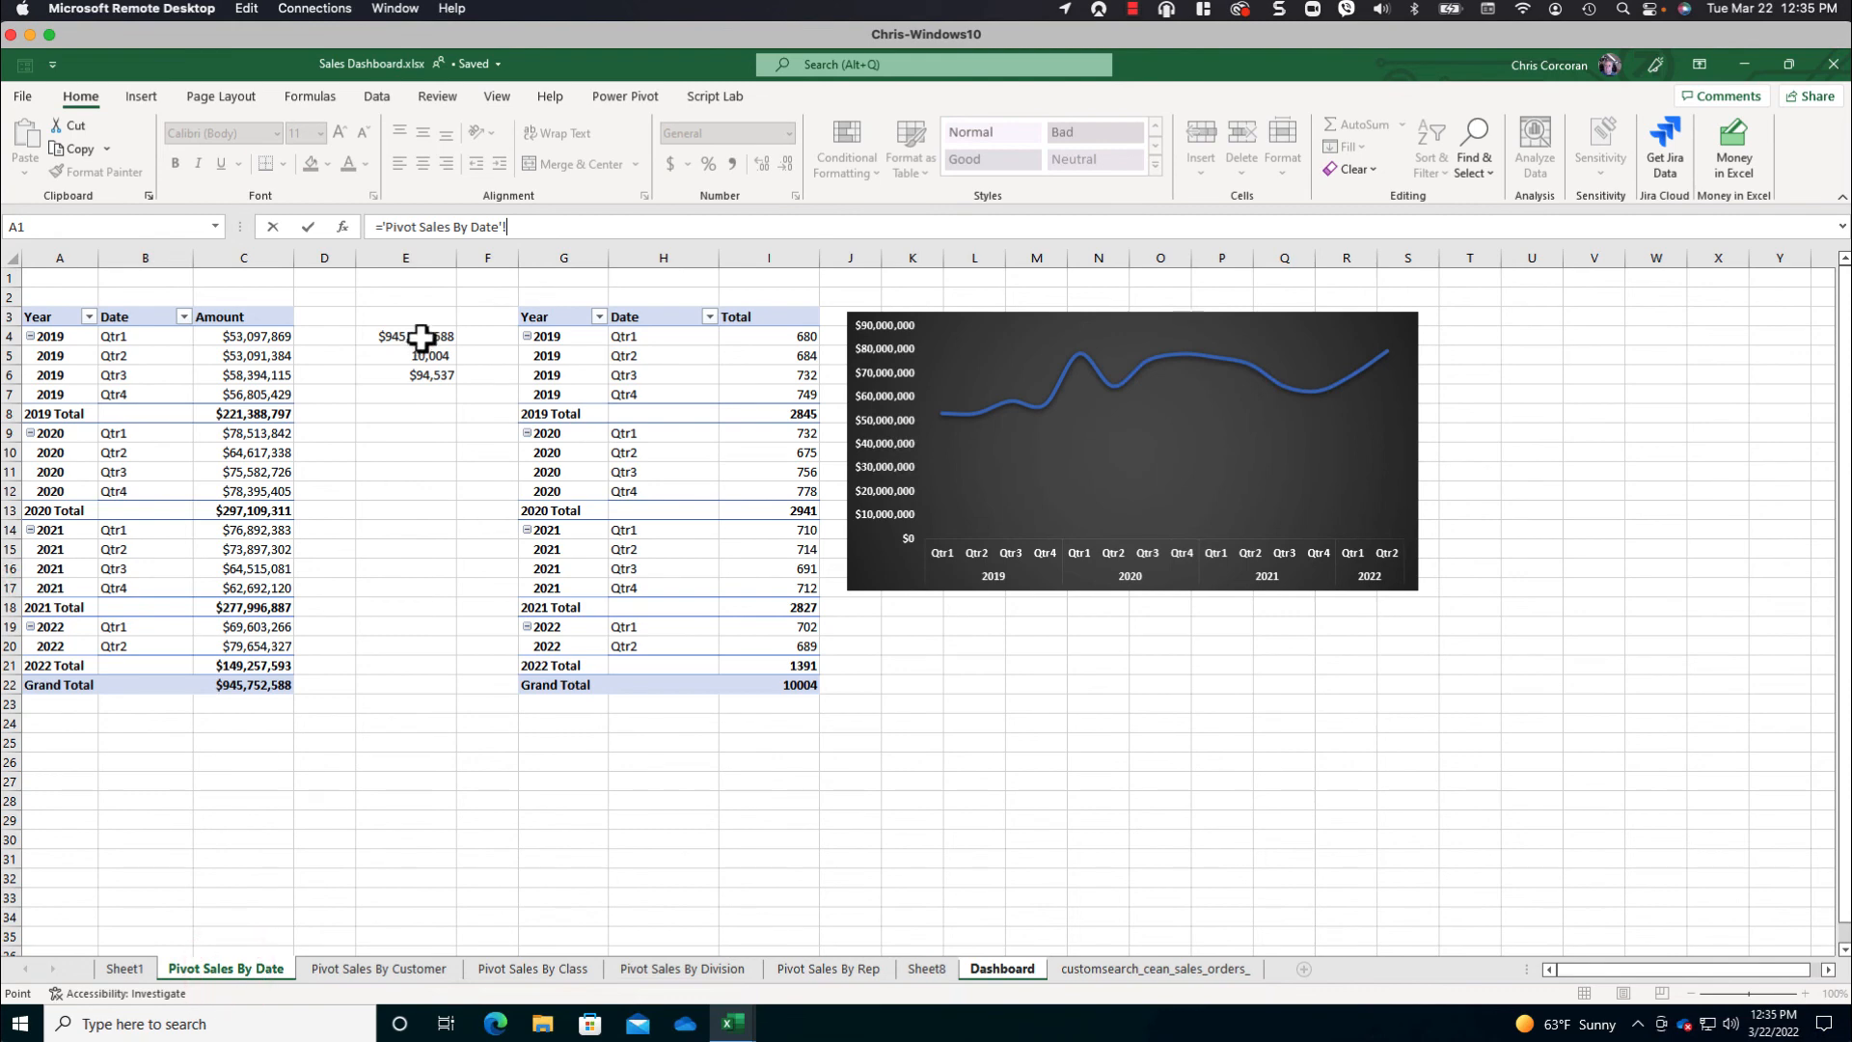
click(428, 336)
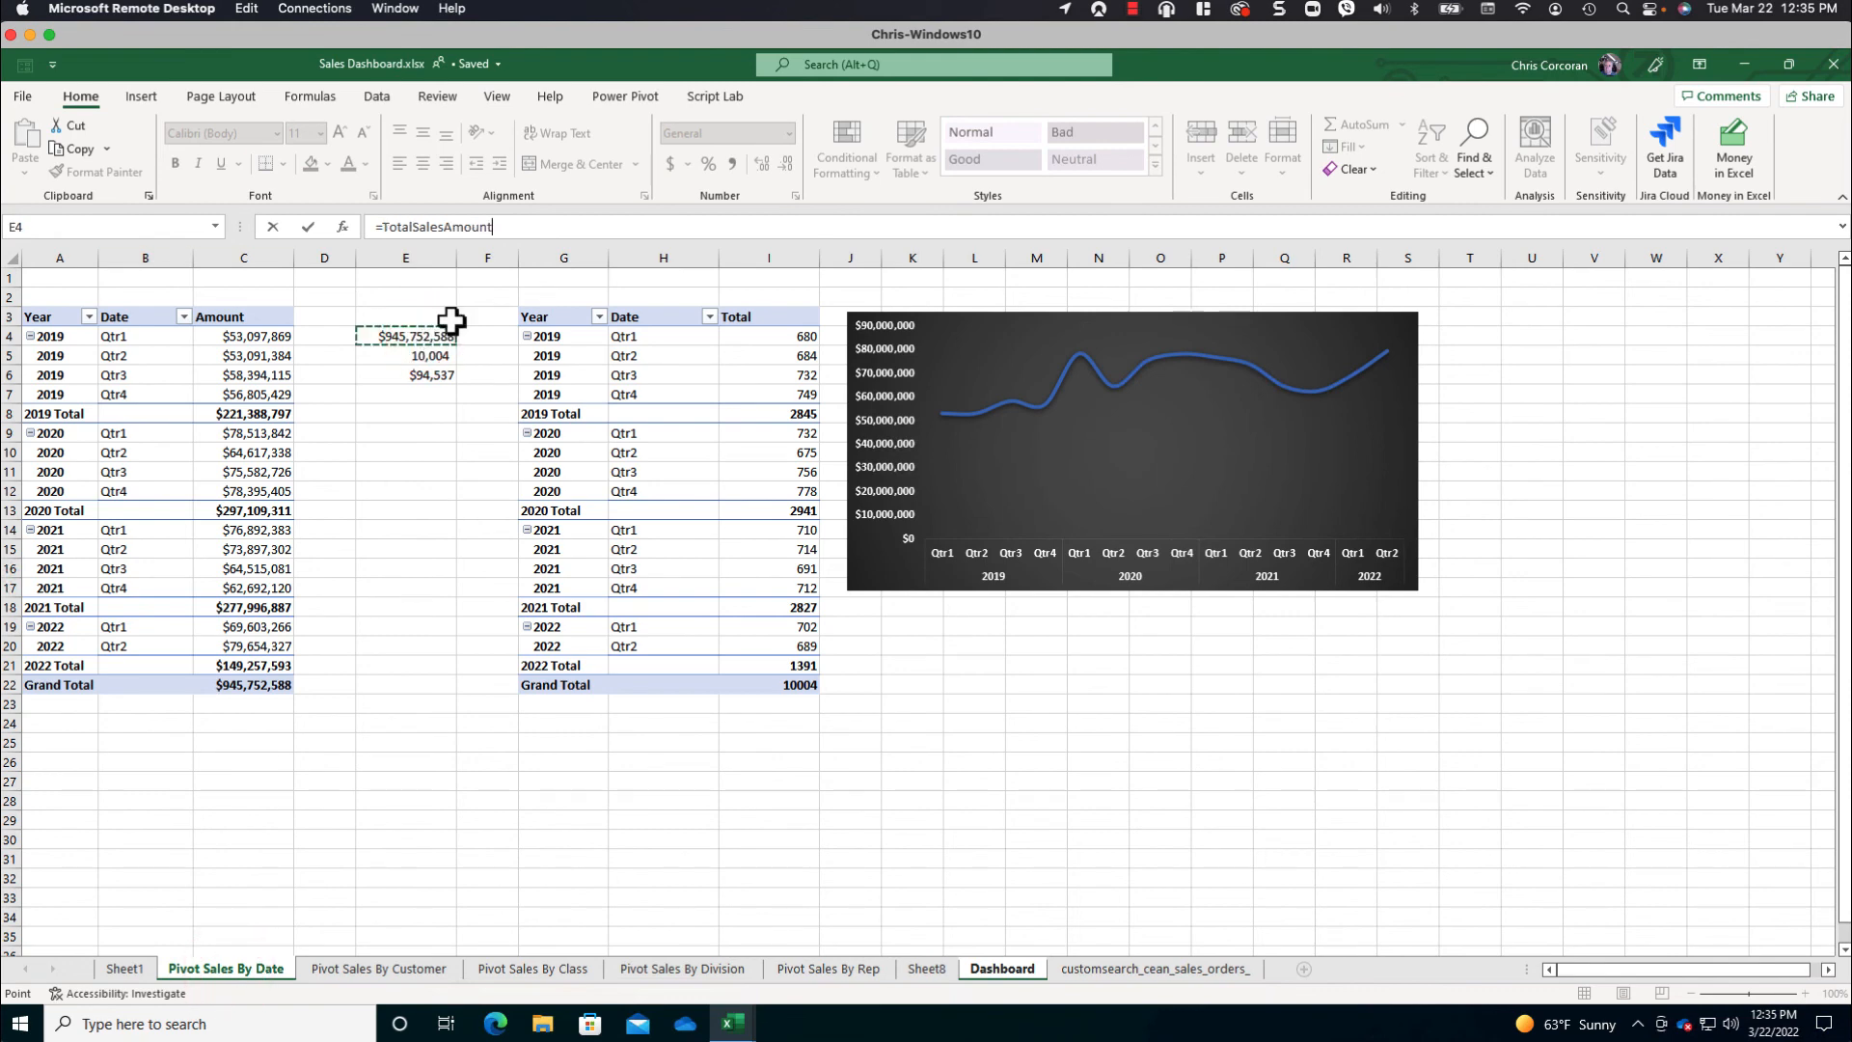
key(Return)
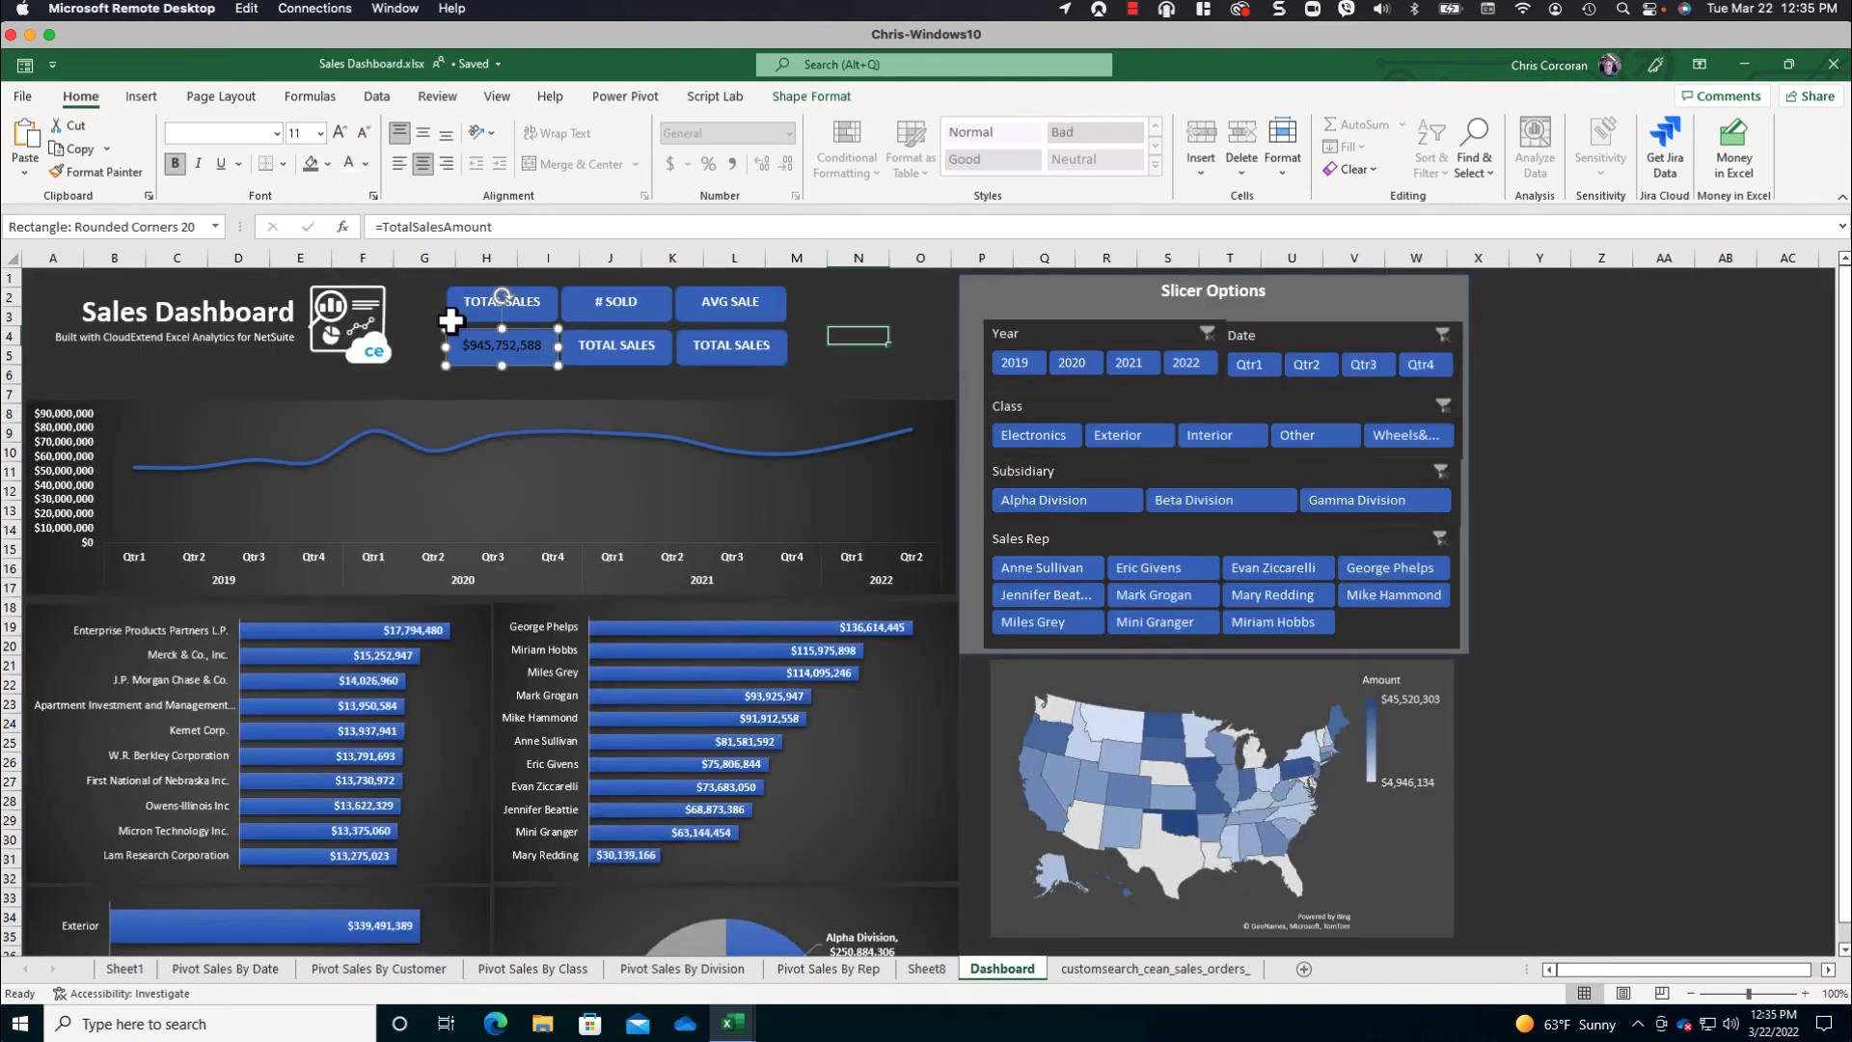
- Replace the text of the shape under # SOLD with a link to cell E5 of Pivot Sales By Date (=TotalNumSales)
click(625, 349)
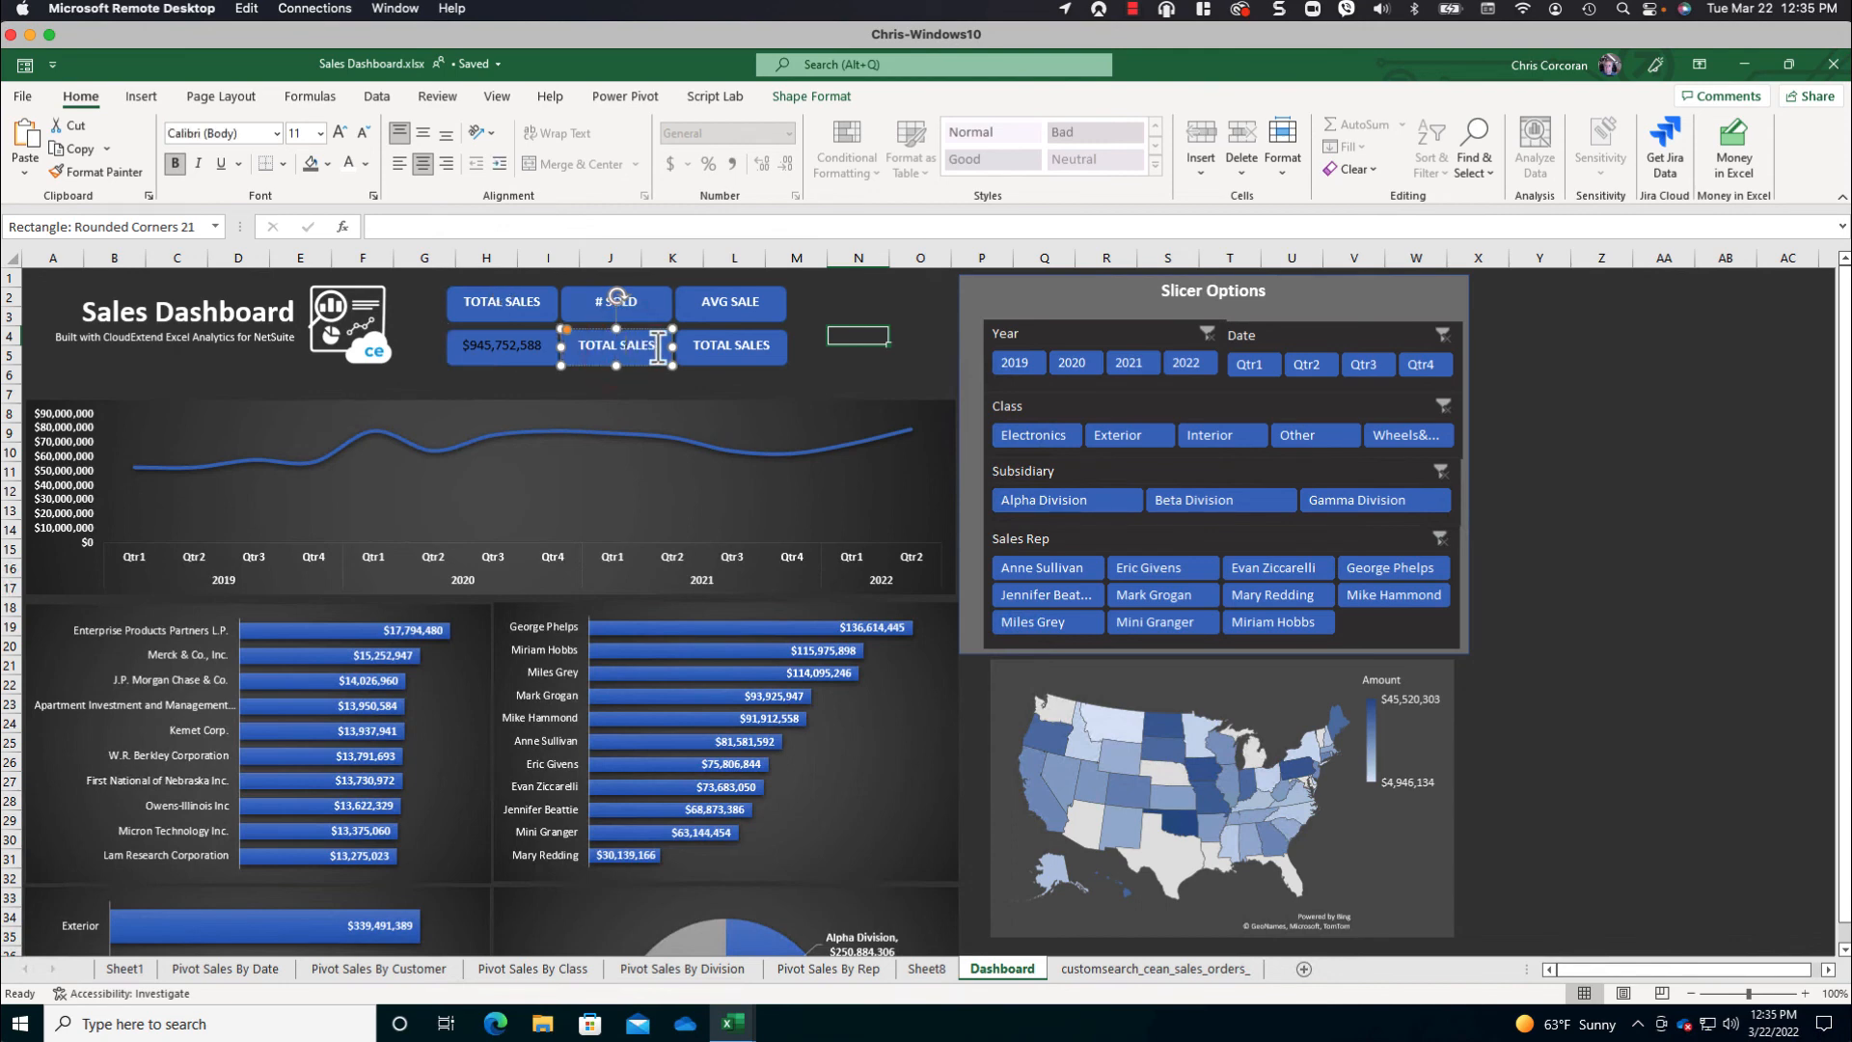
drag(658, 347, 506, 341)
key(BackSpace)
click(505, 230)
text(=)
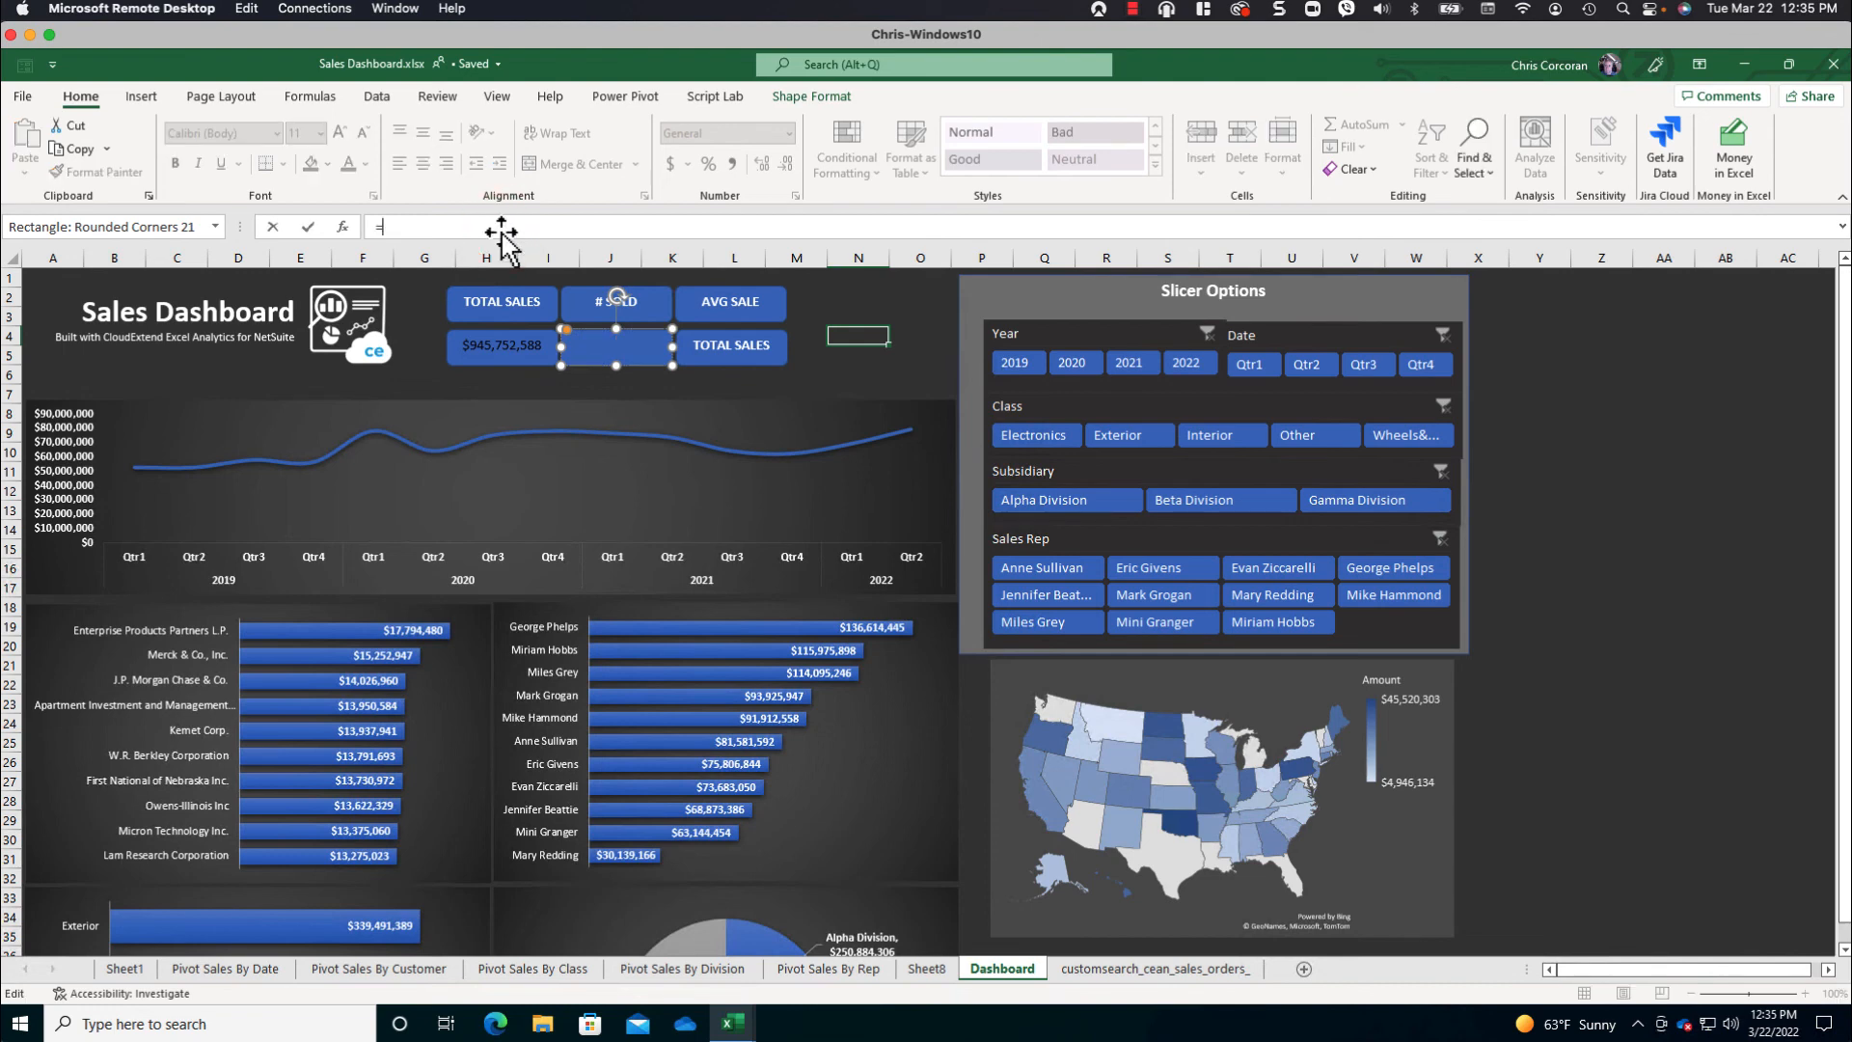
click(256, 969)
click(431, 357)
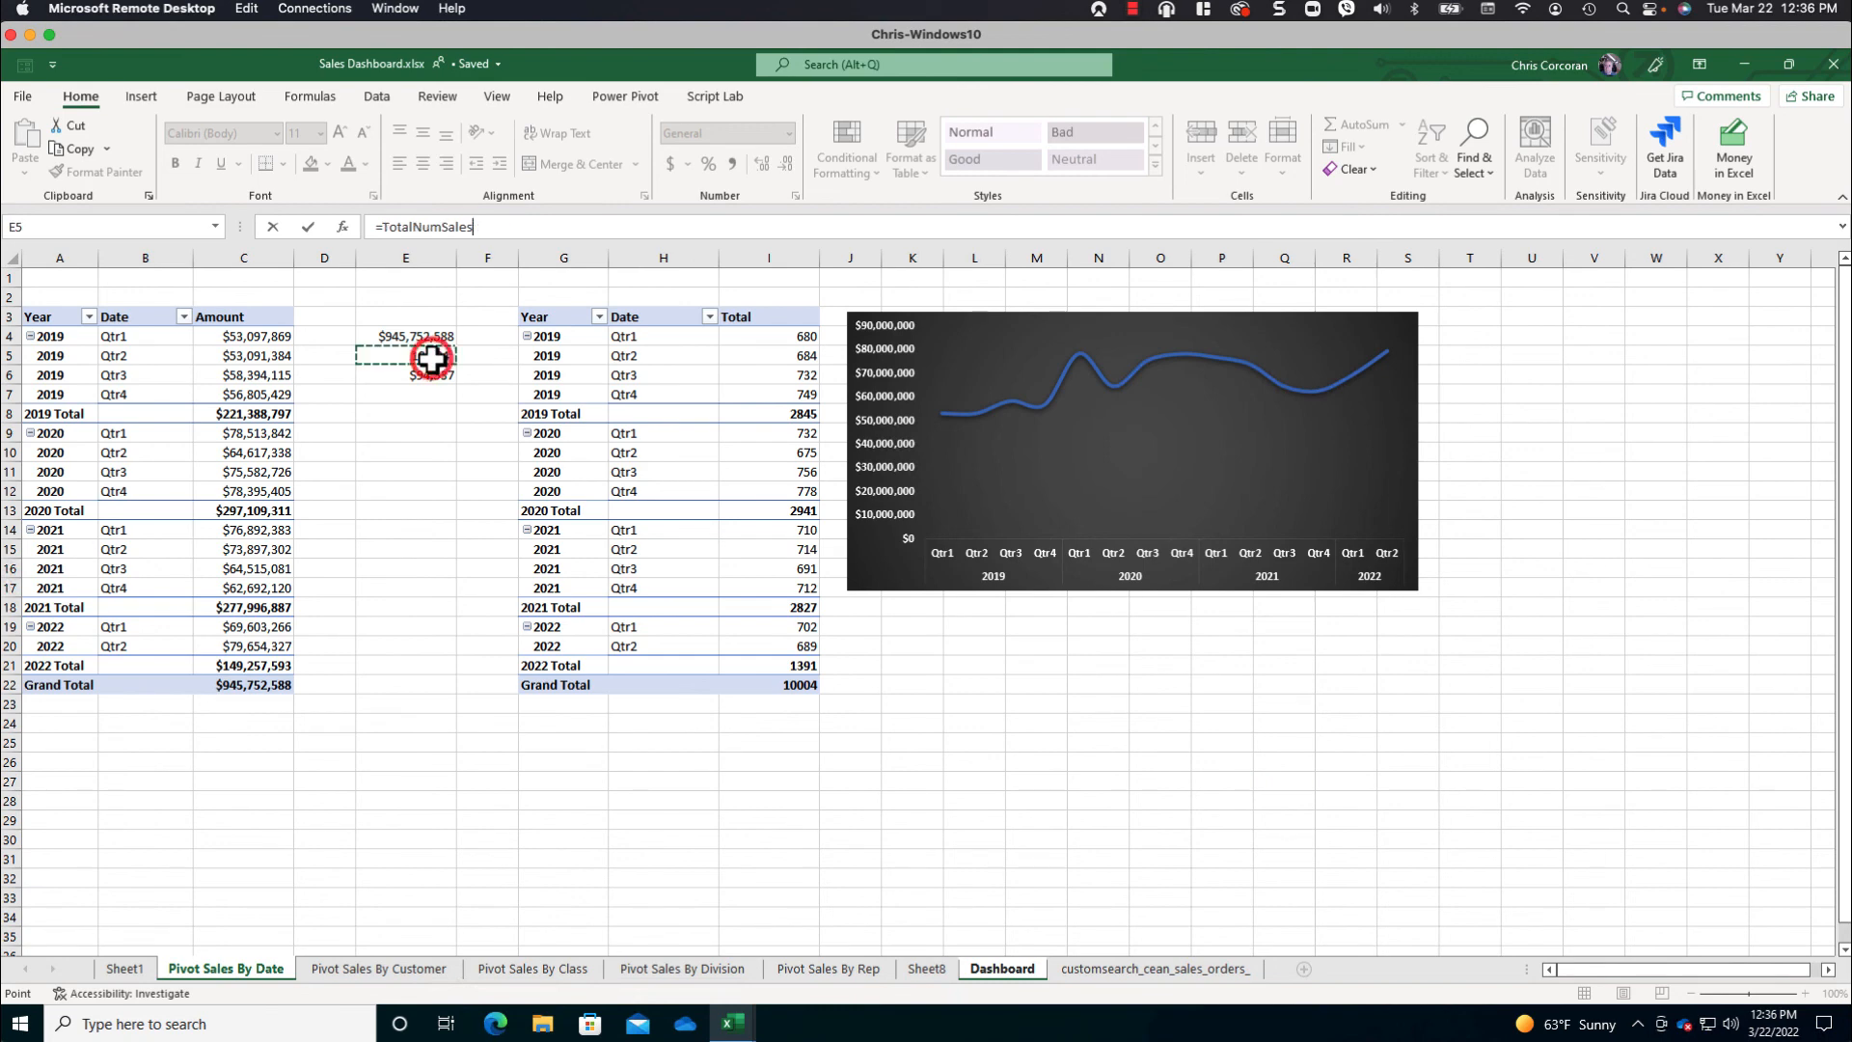
key(Return)
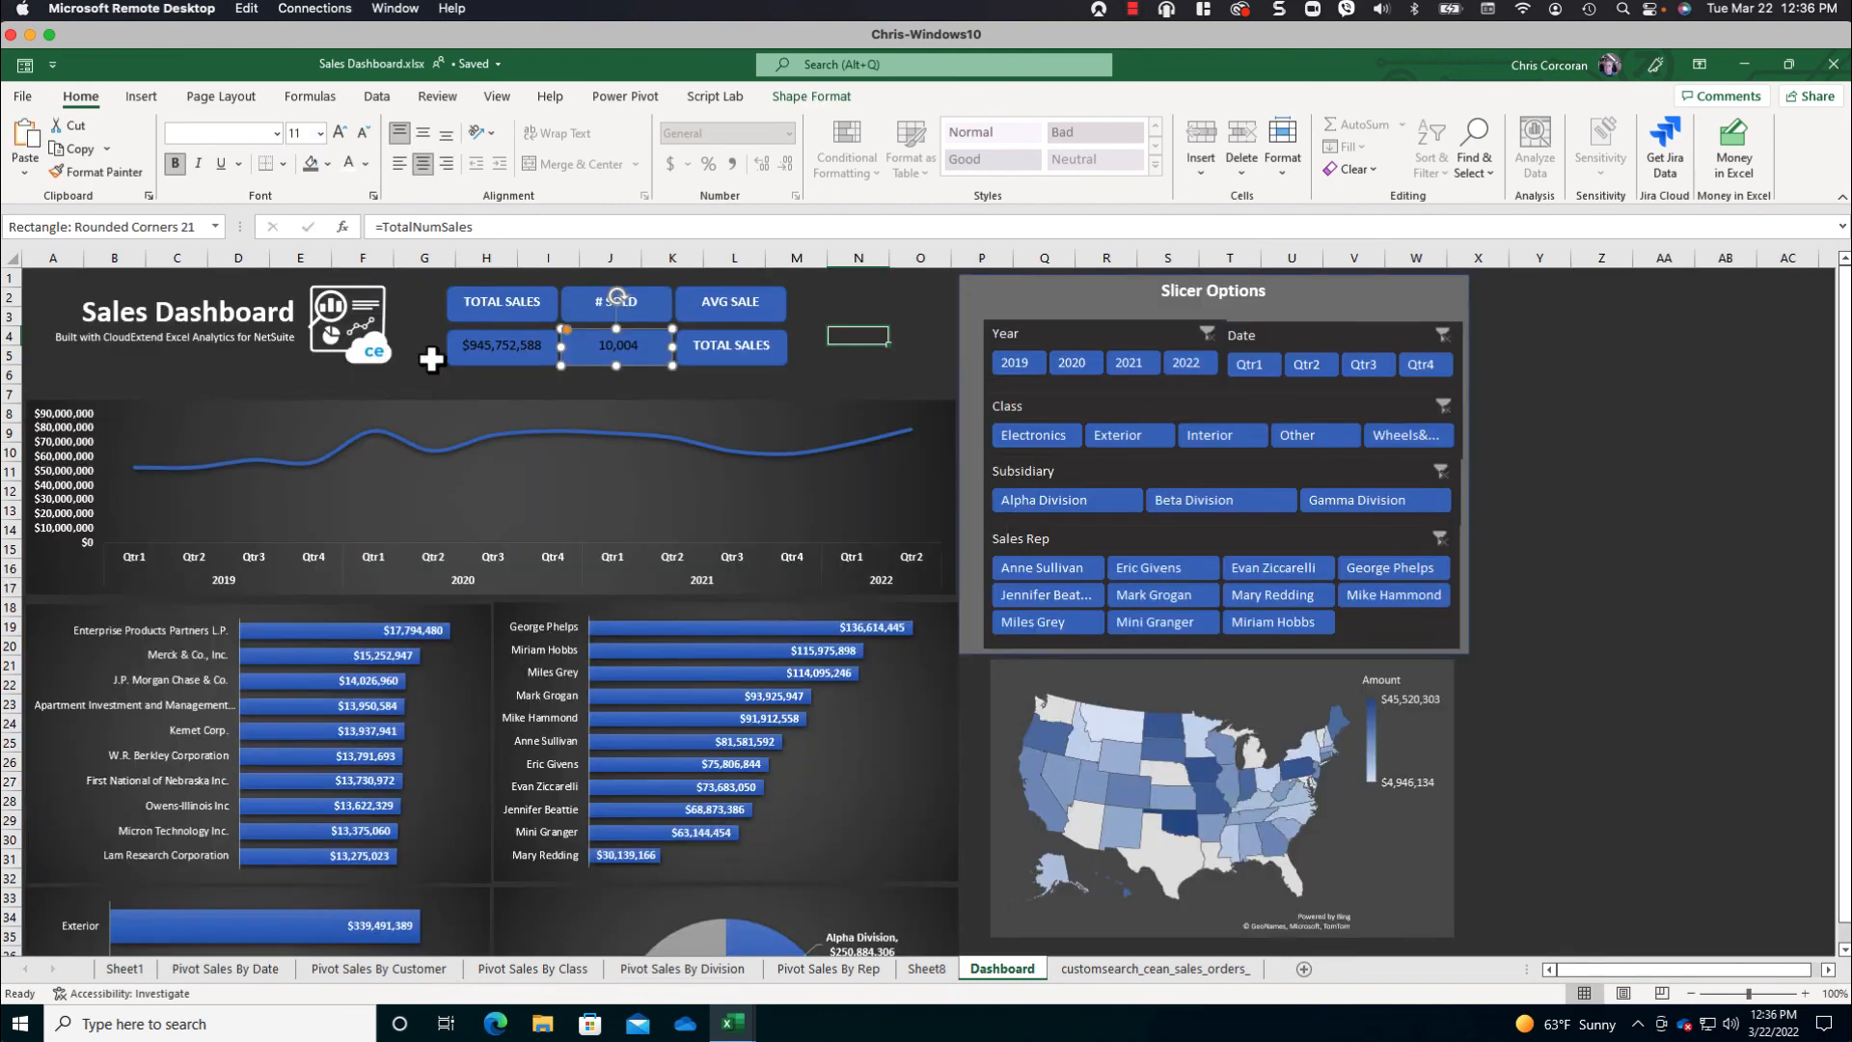
- Replace the text of the shape under AVG SALE with a link to cell E6 of Pivot Sales By Date (=AvgSalesAmount)
click(734, 351)
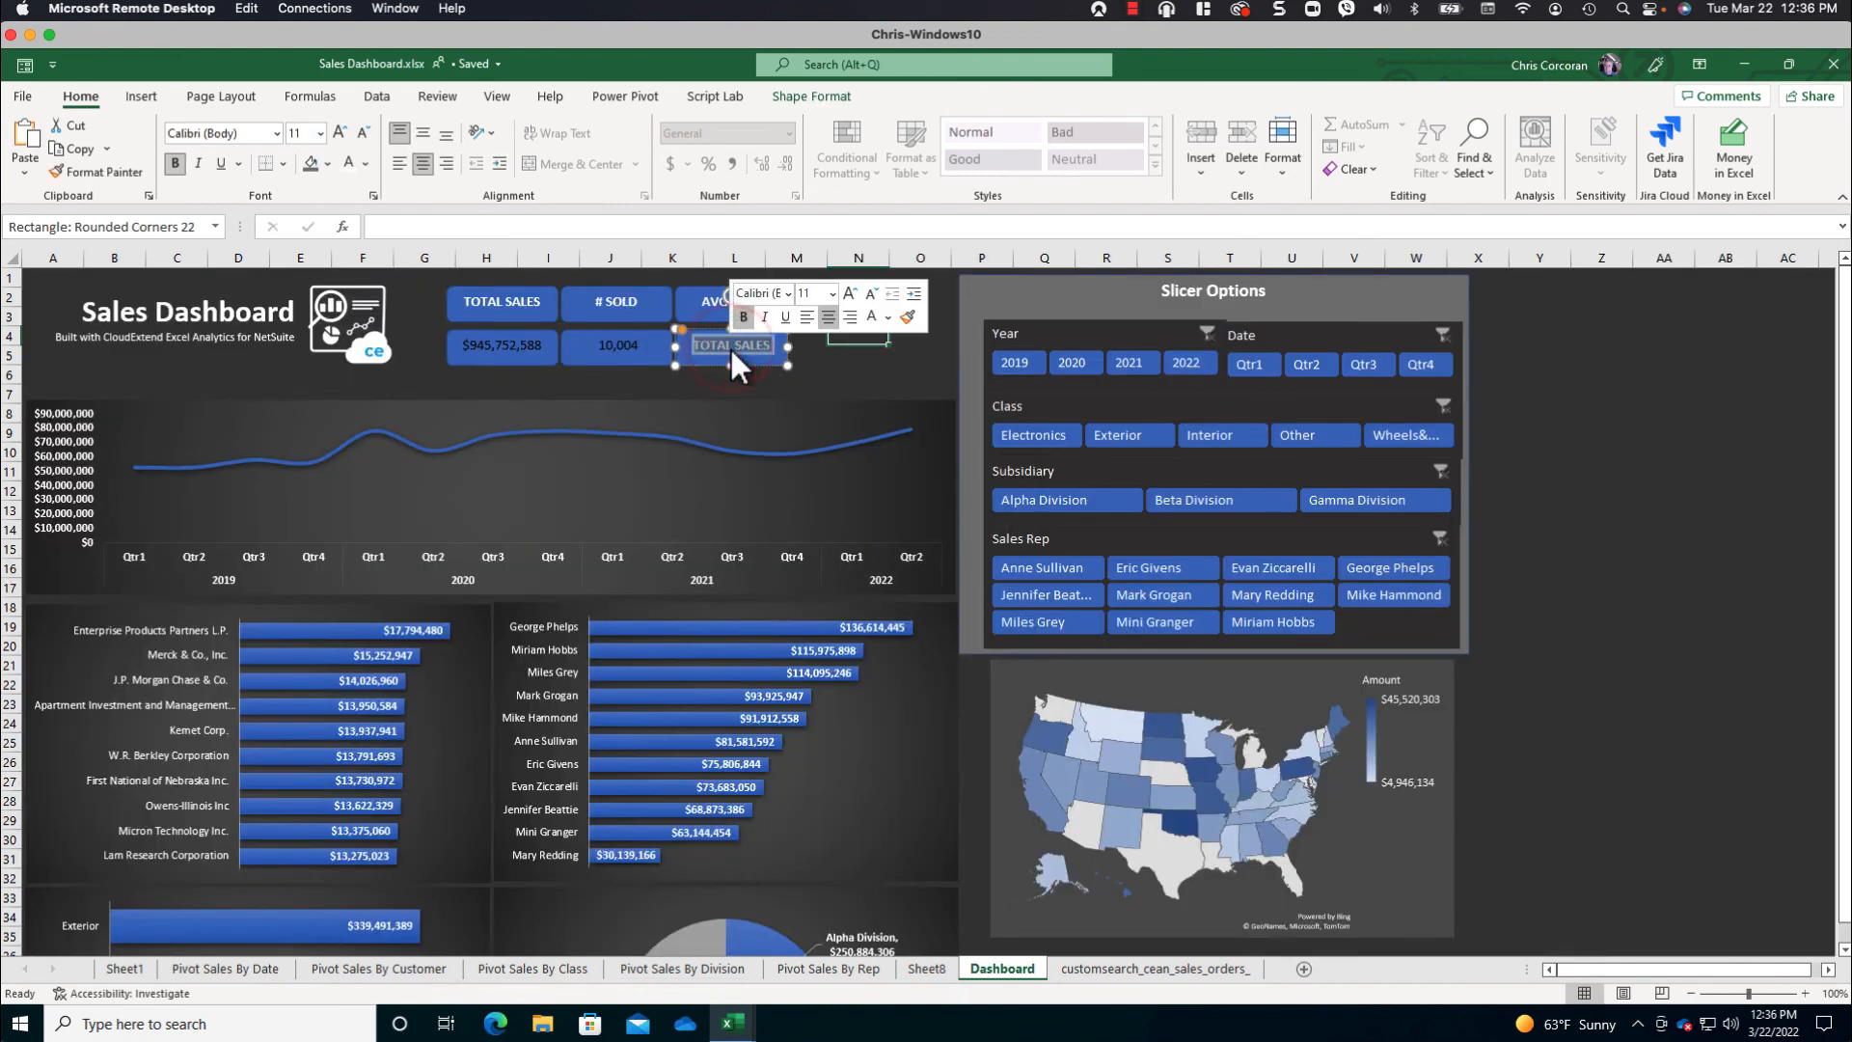
key(Delete)
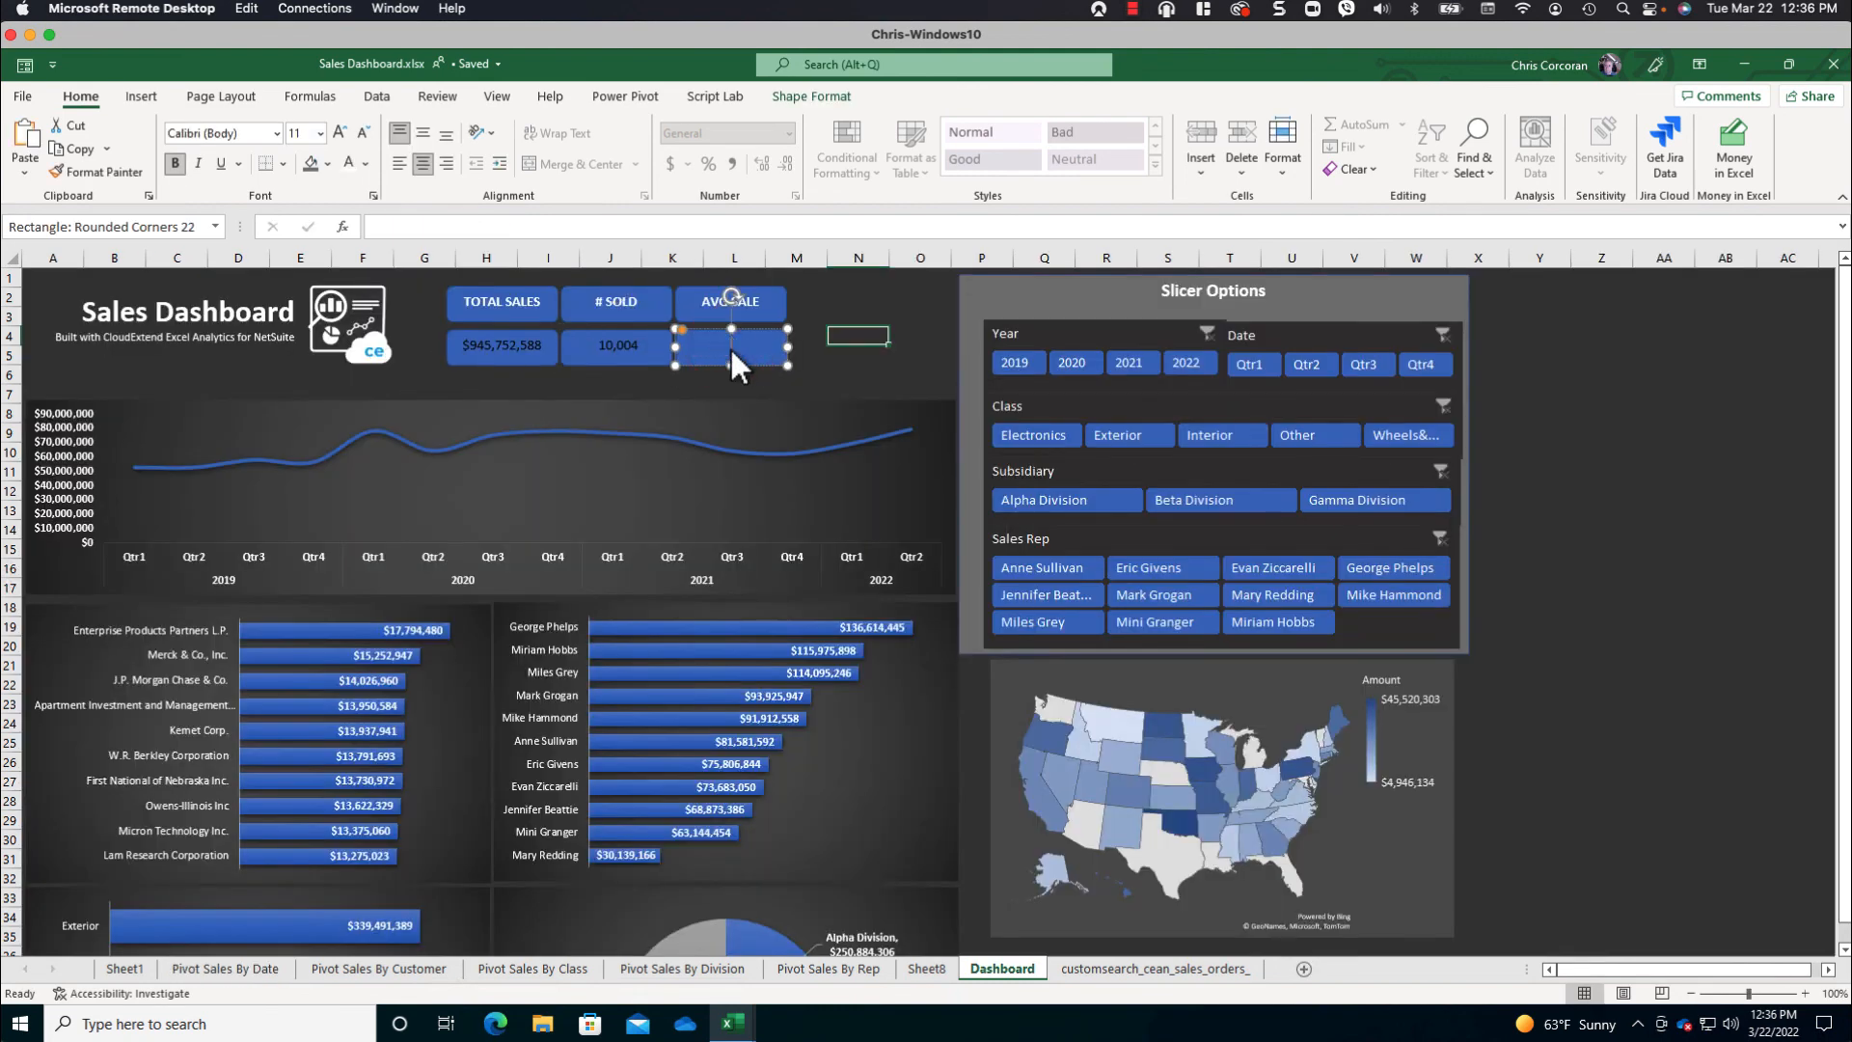
click(591, 226)
text(=)
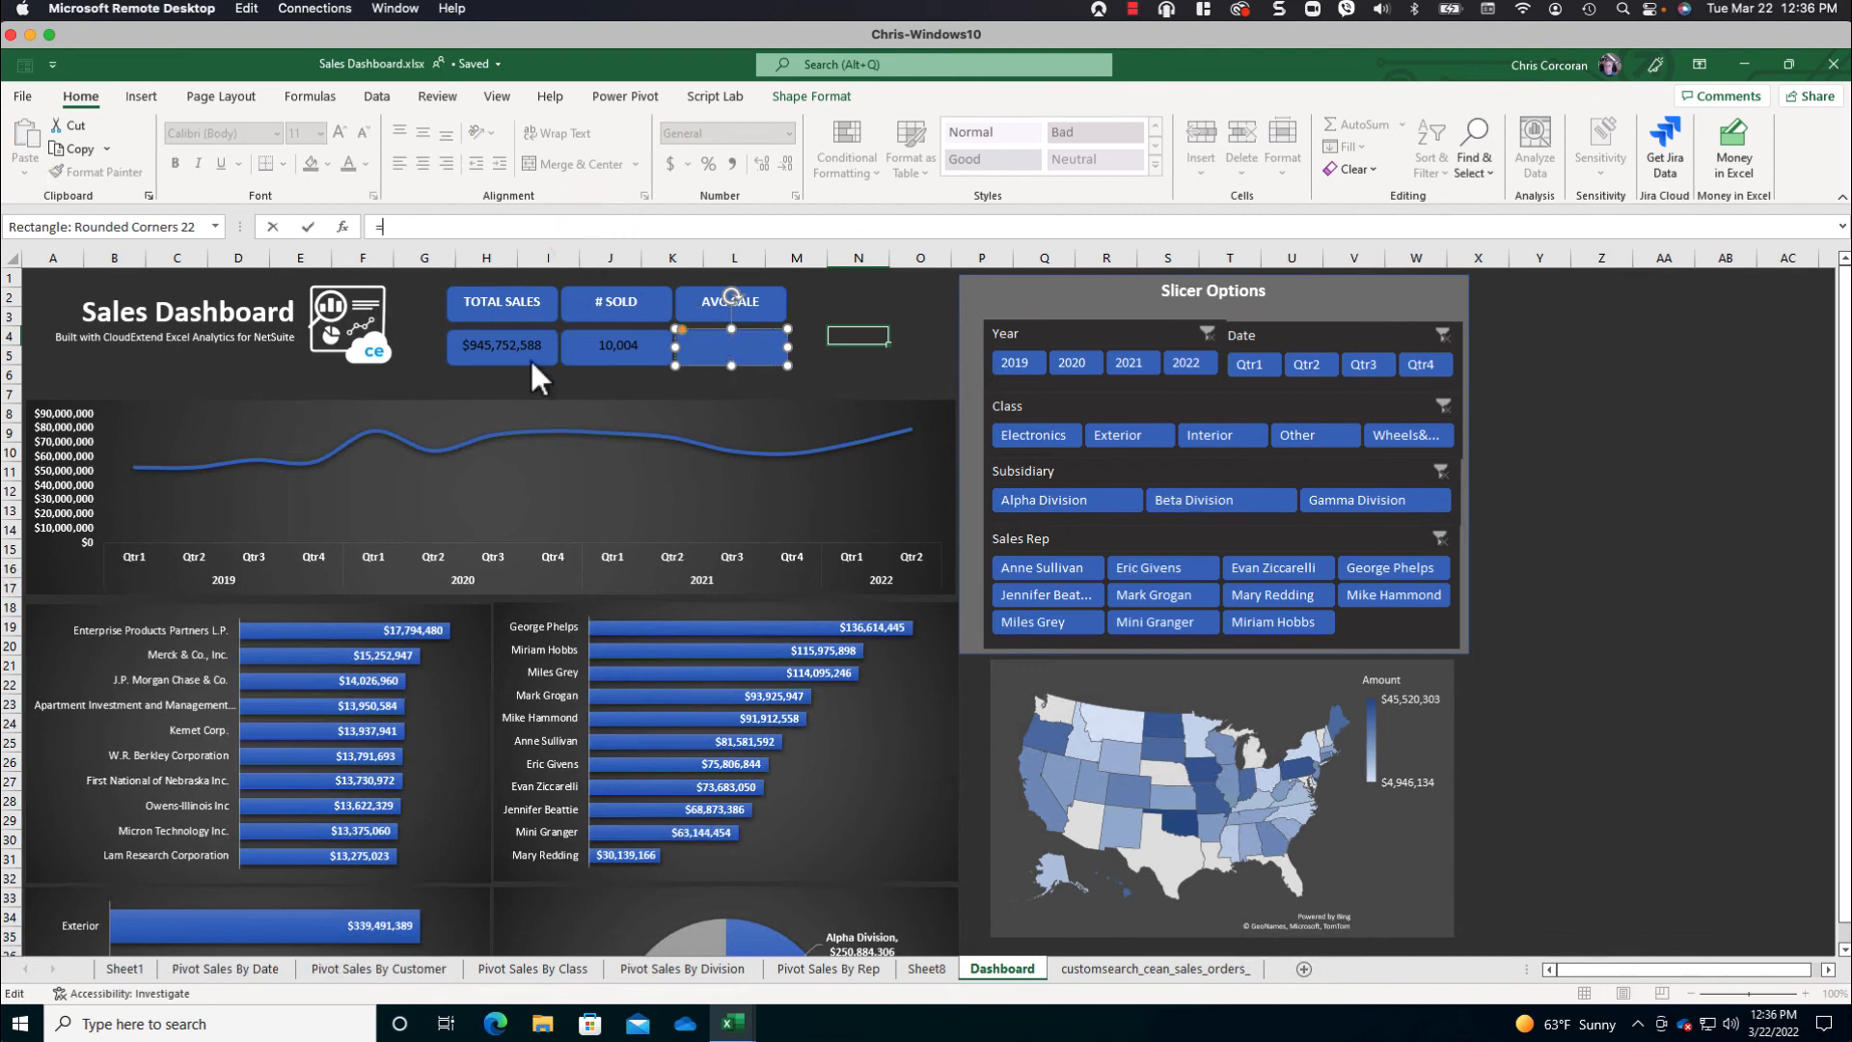
click(254, 969)
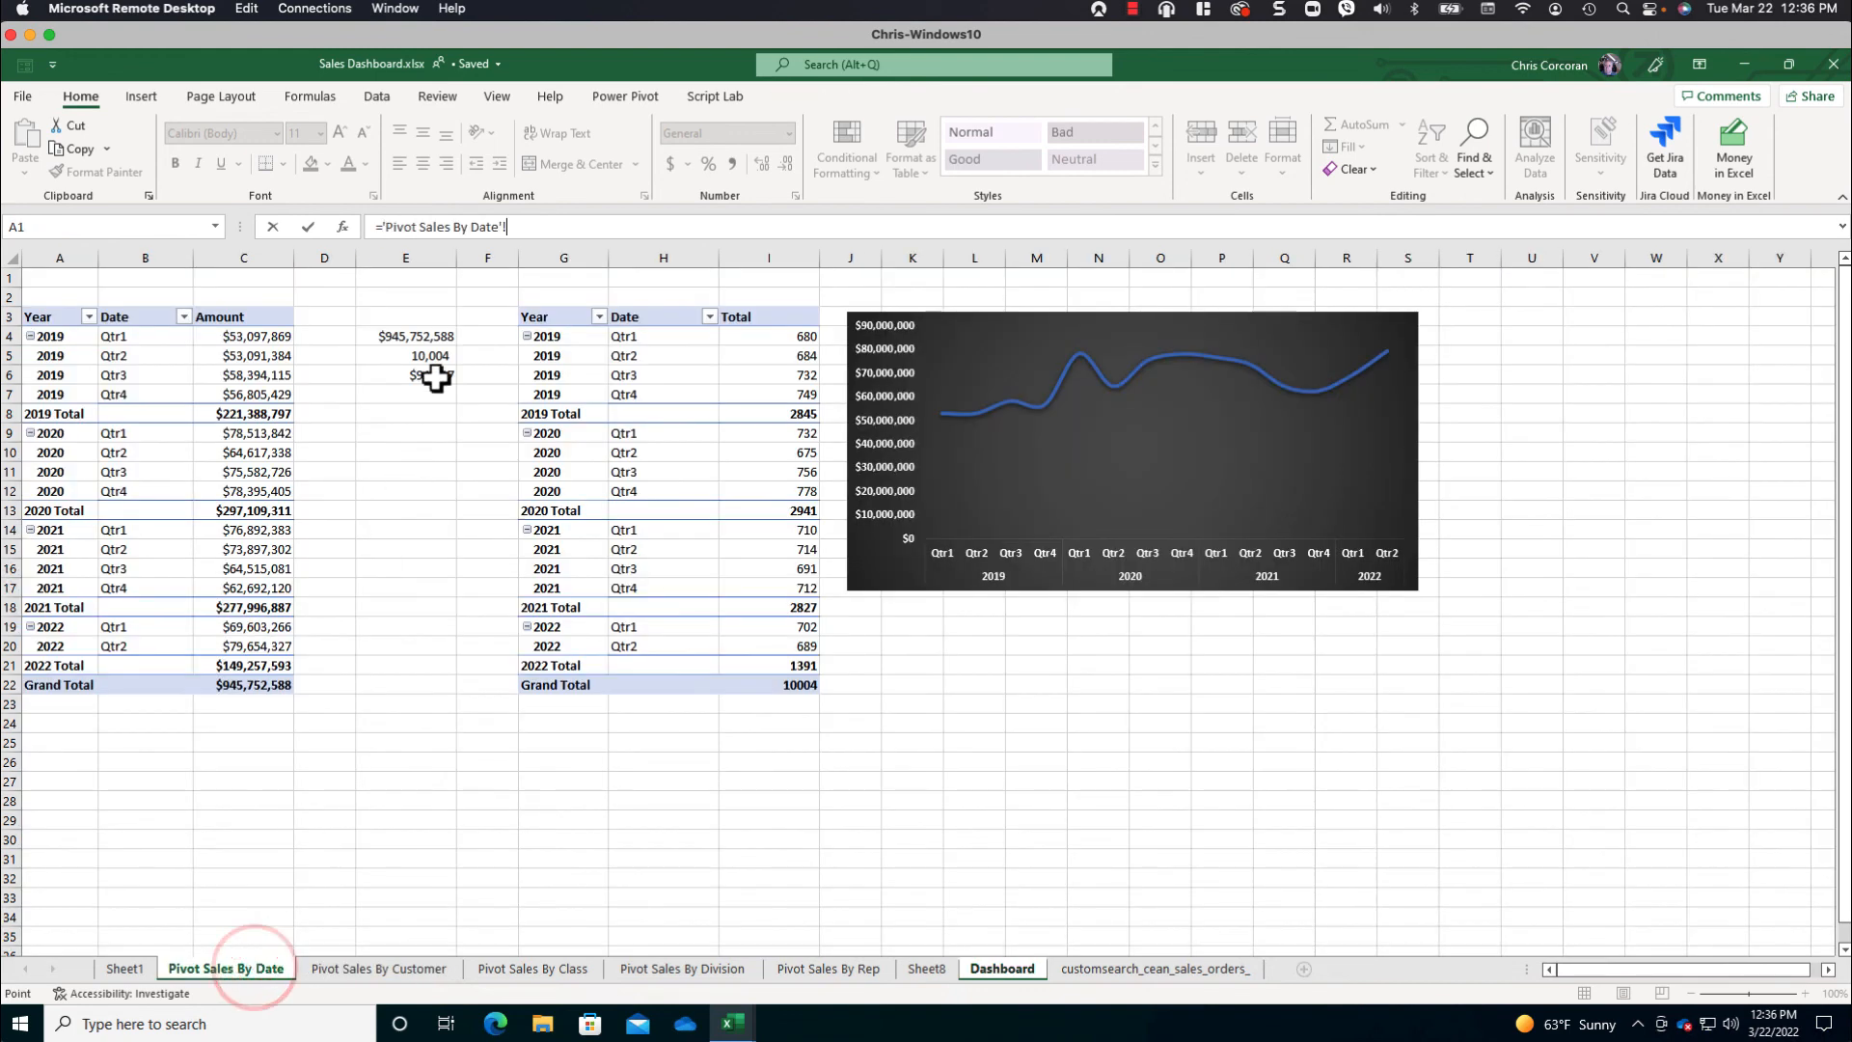
click(430, 374)
key(Return)
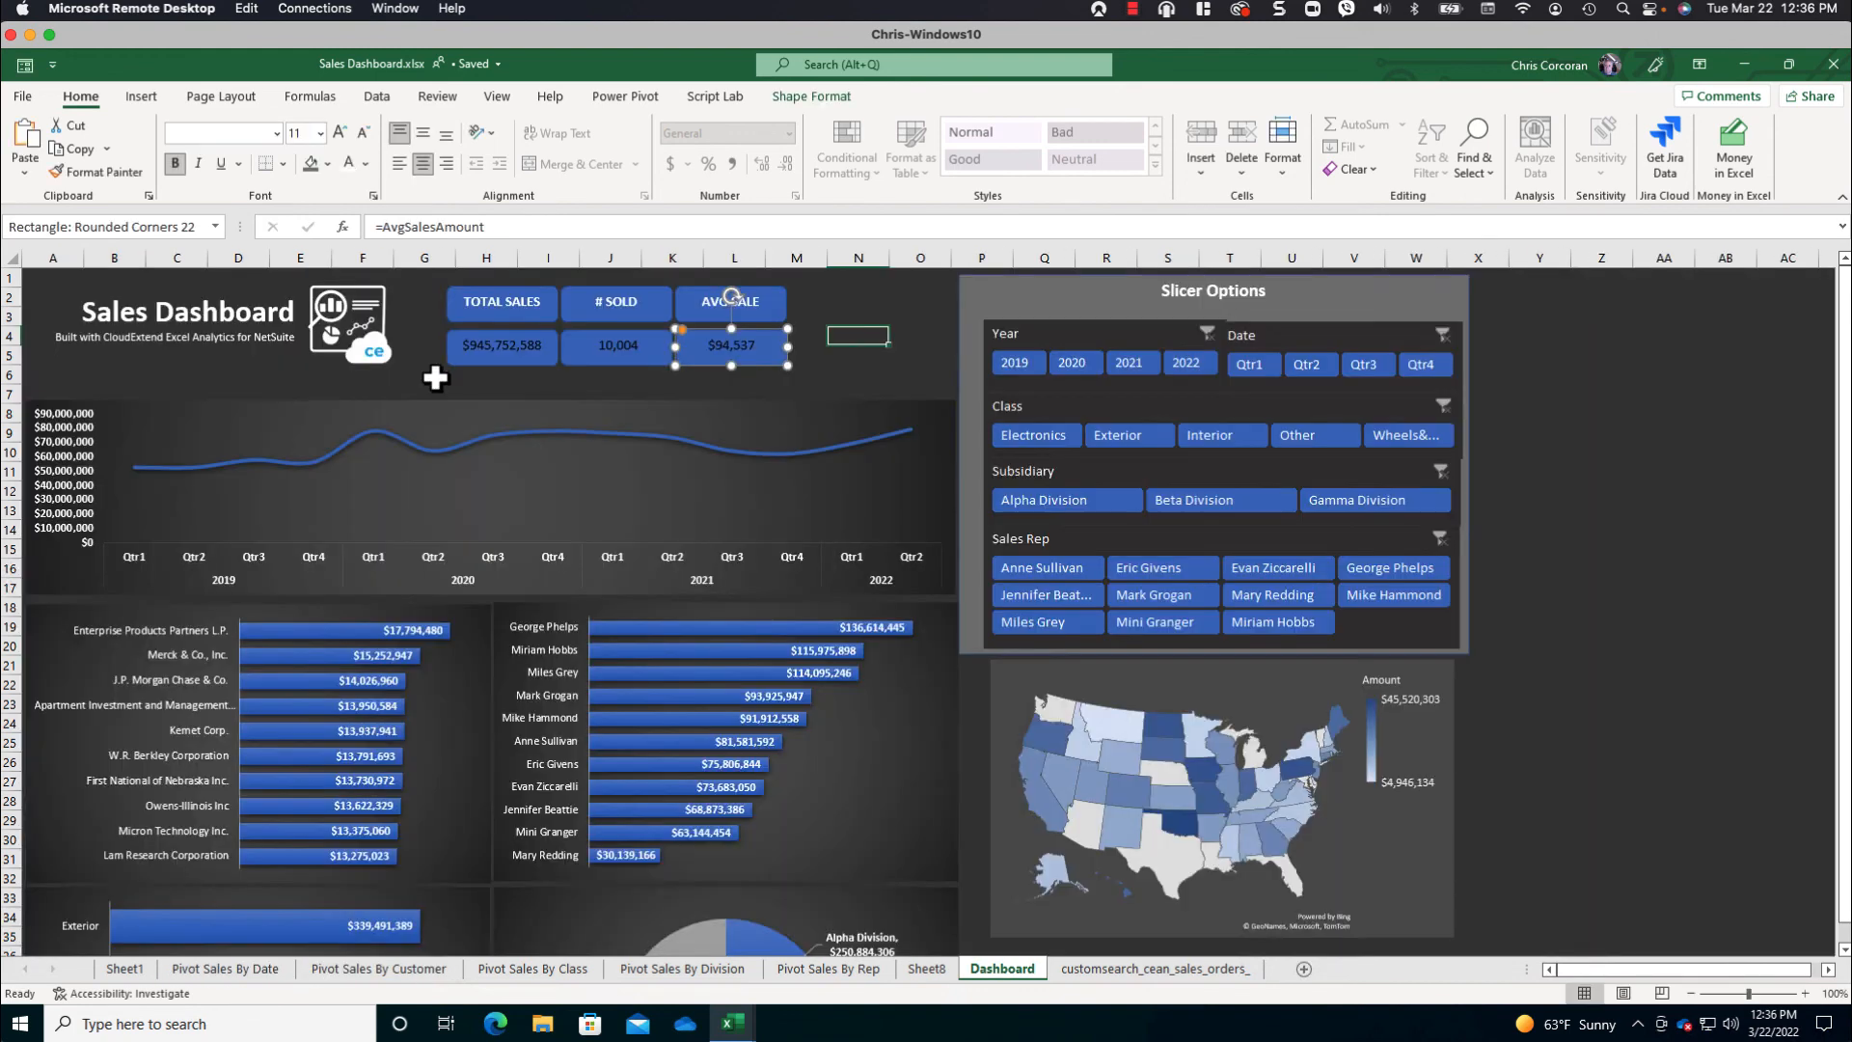
- Format the total sales amount in its card as bold, white, 12-point text
click(492, 346)
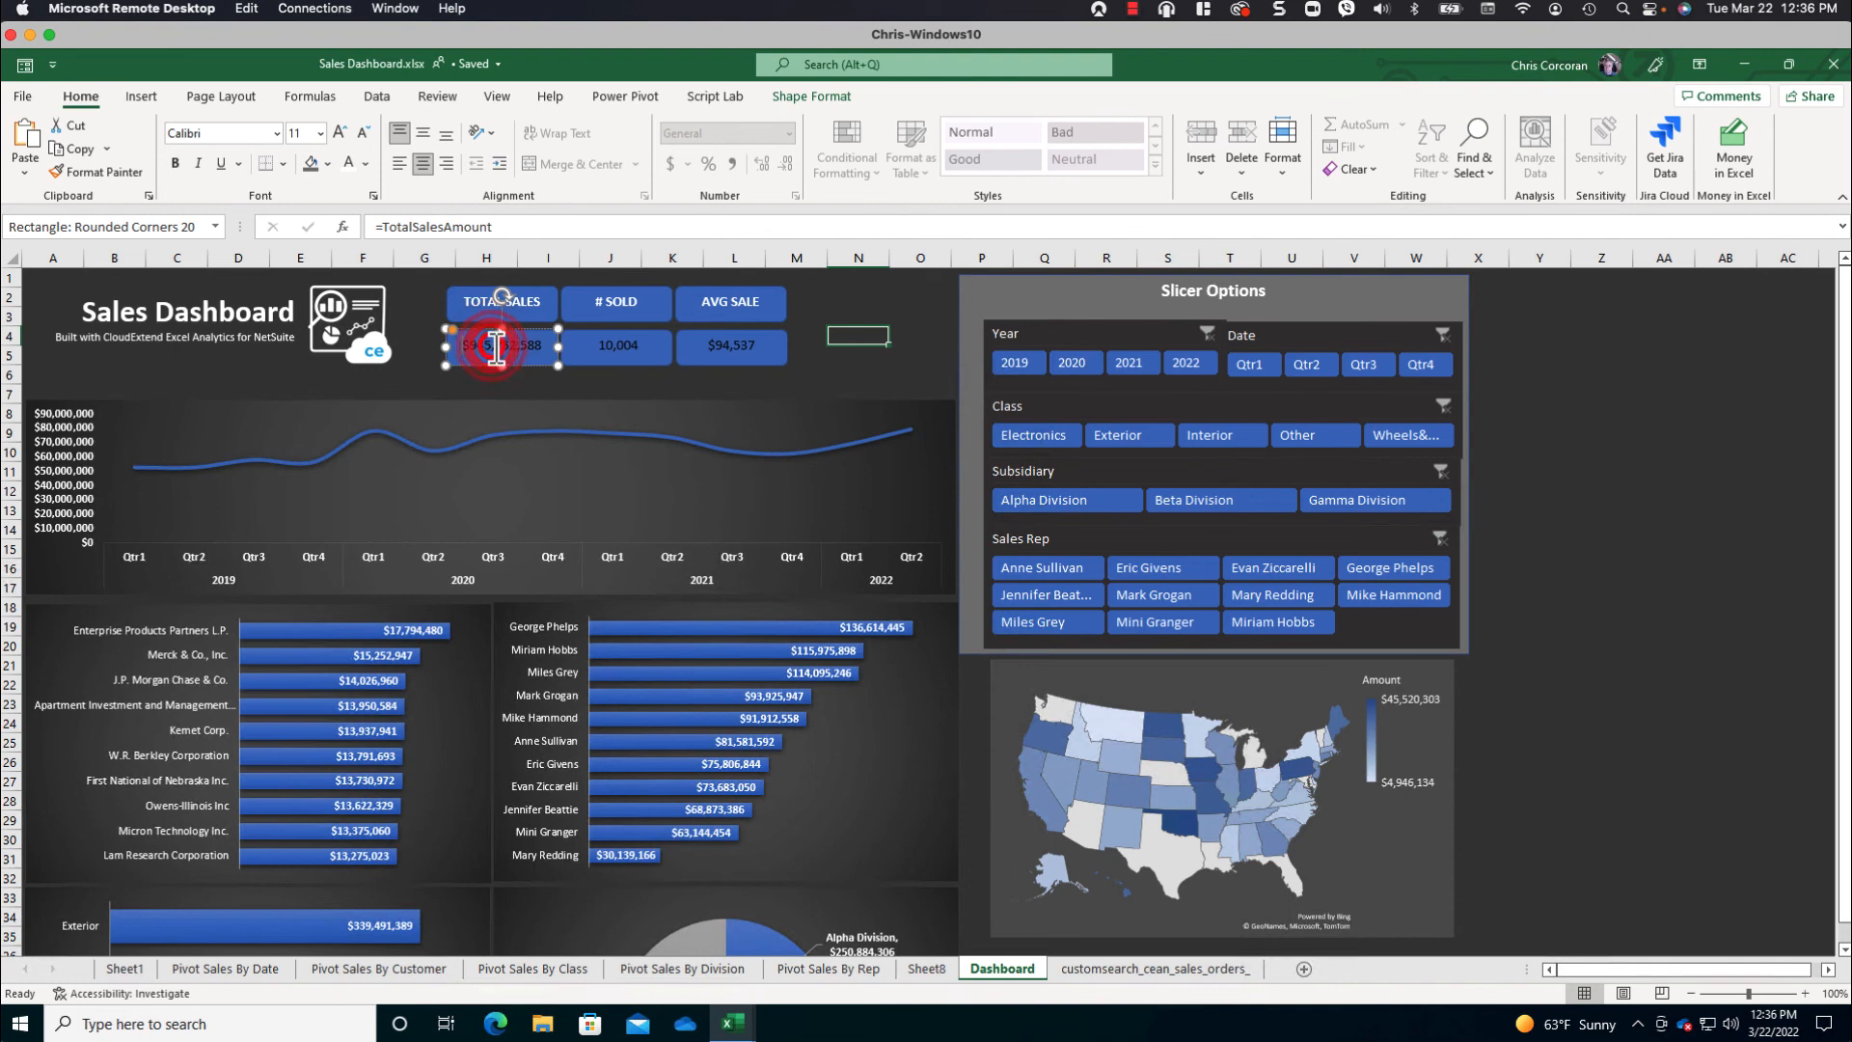
triple_click(497, 347)
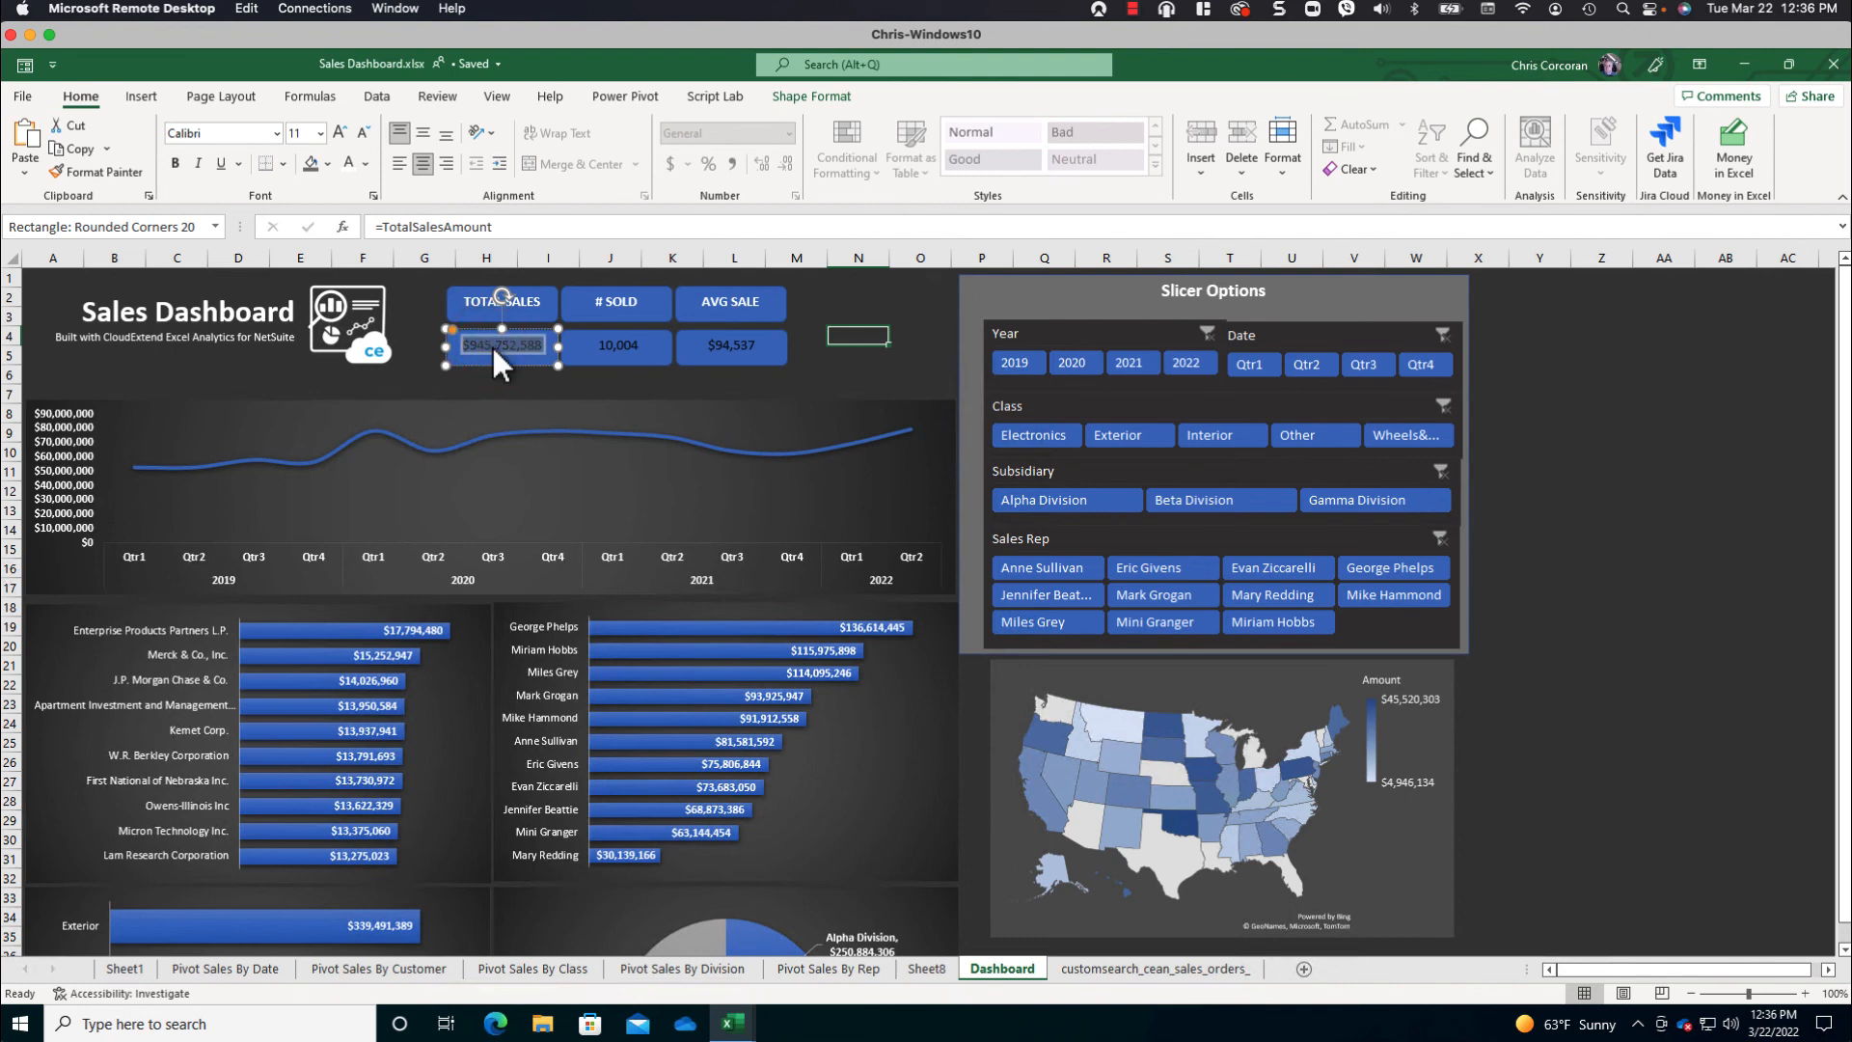
click(350, 164)
click(339, 133)
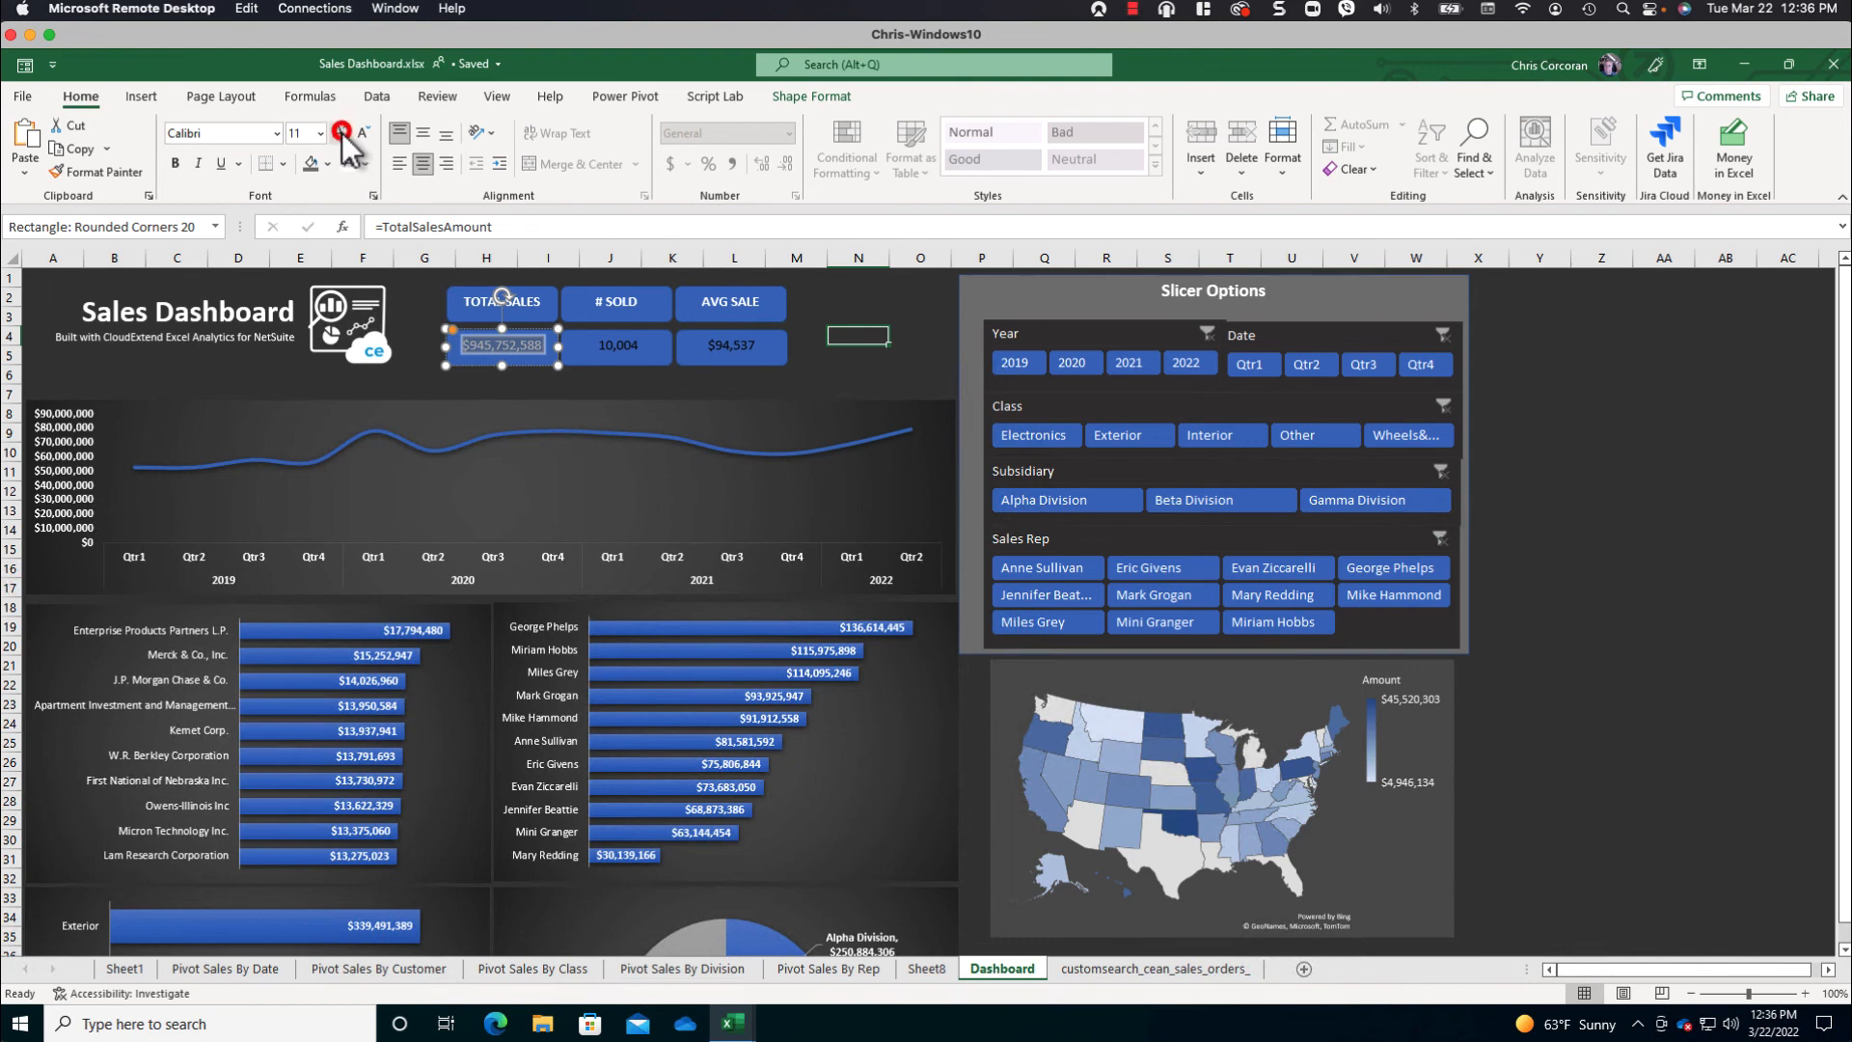
click(176, 164)
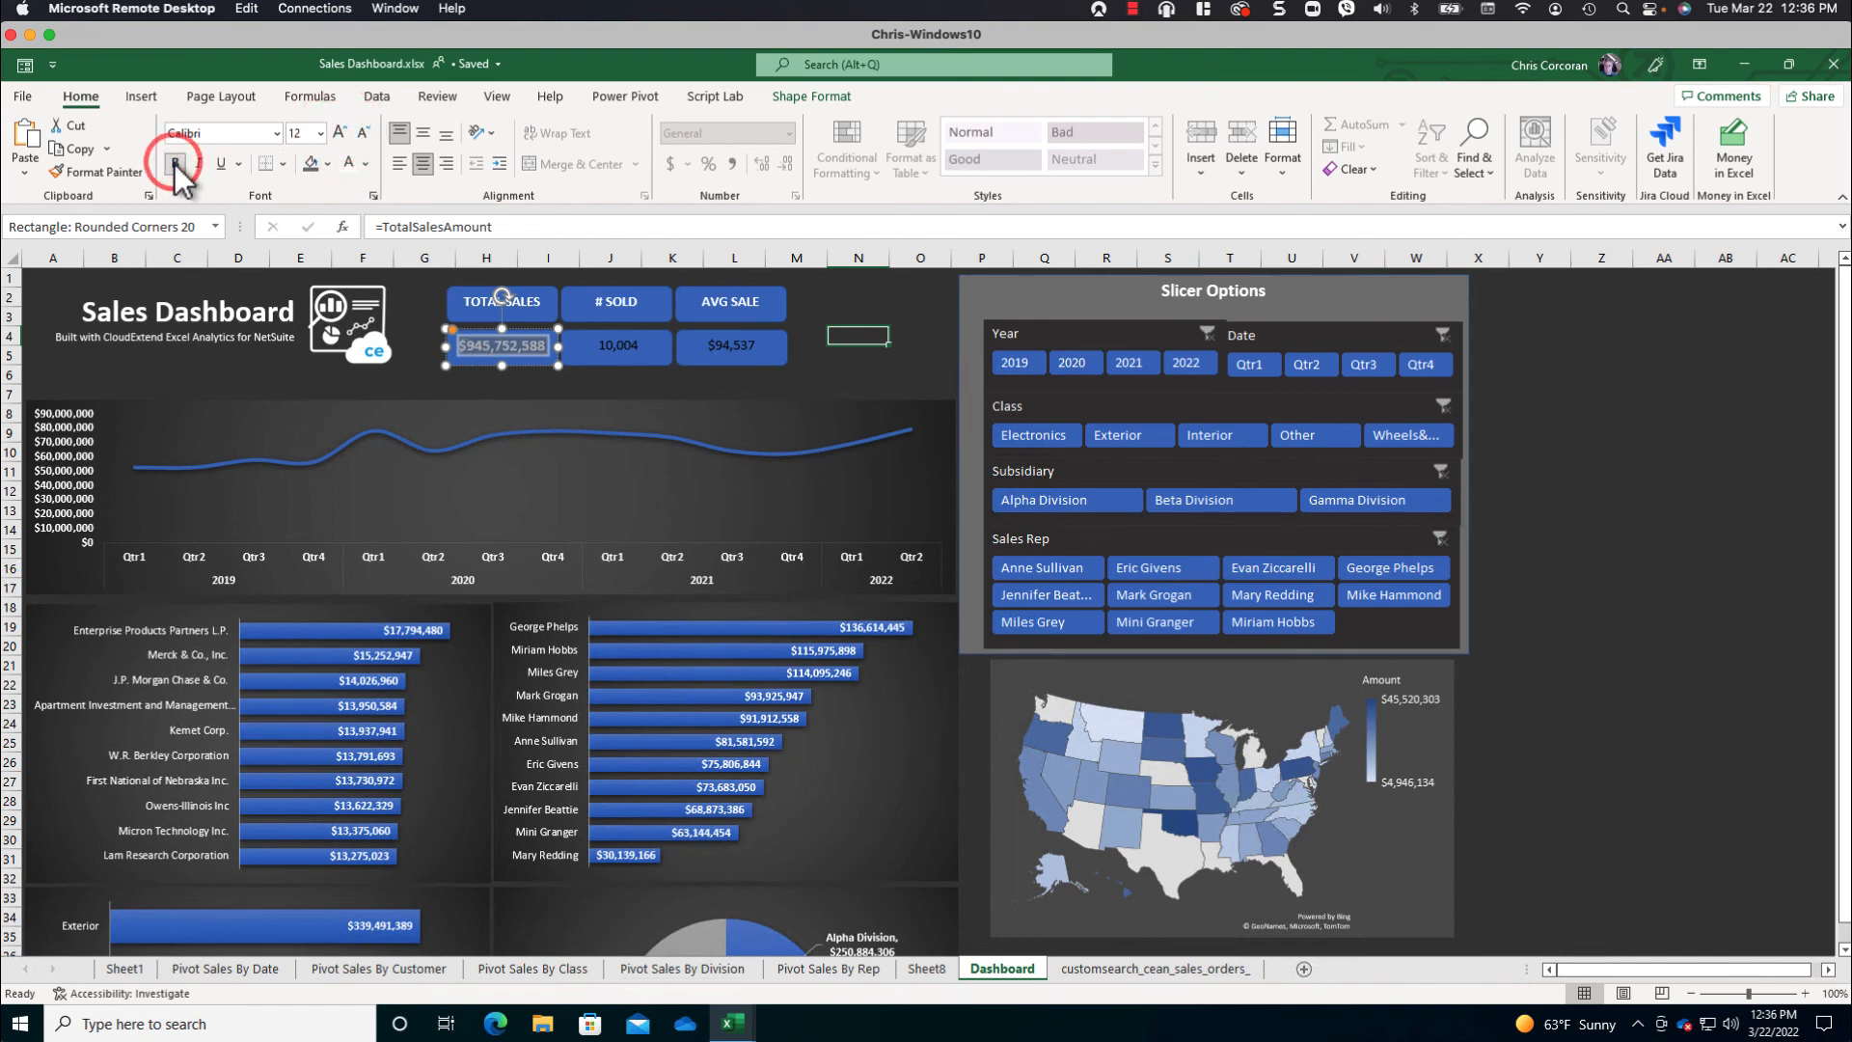
click(365, 164)
click(348, 245)
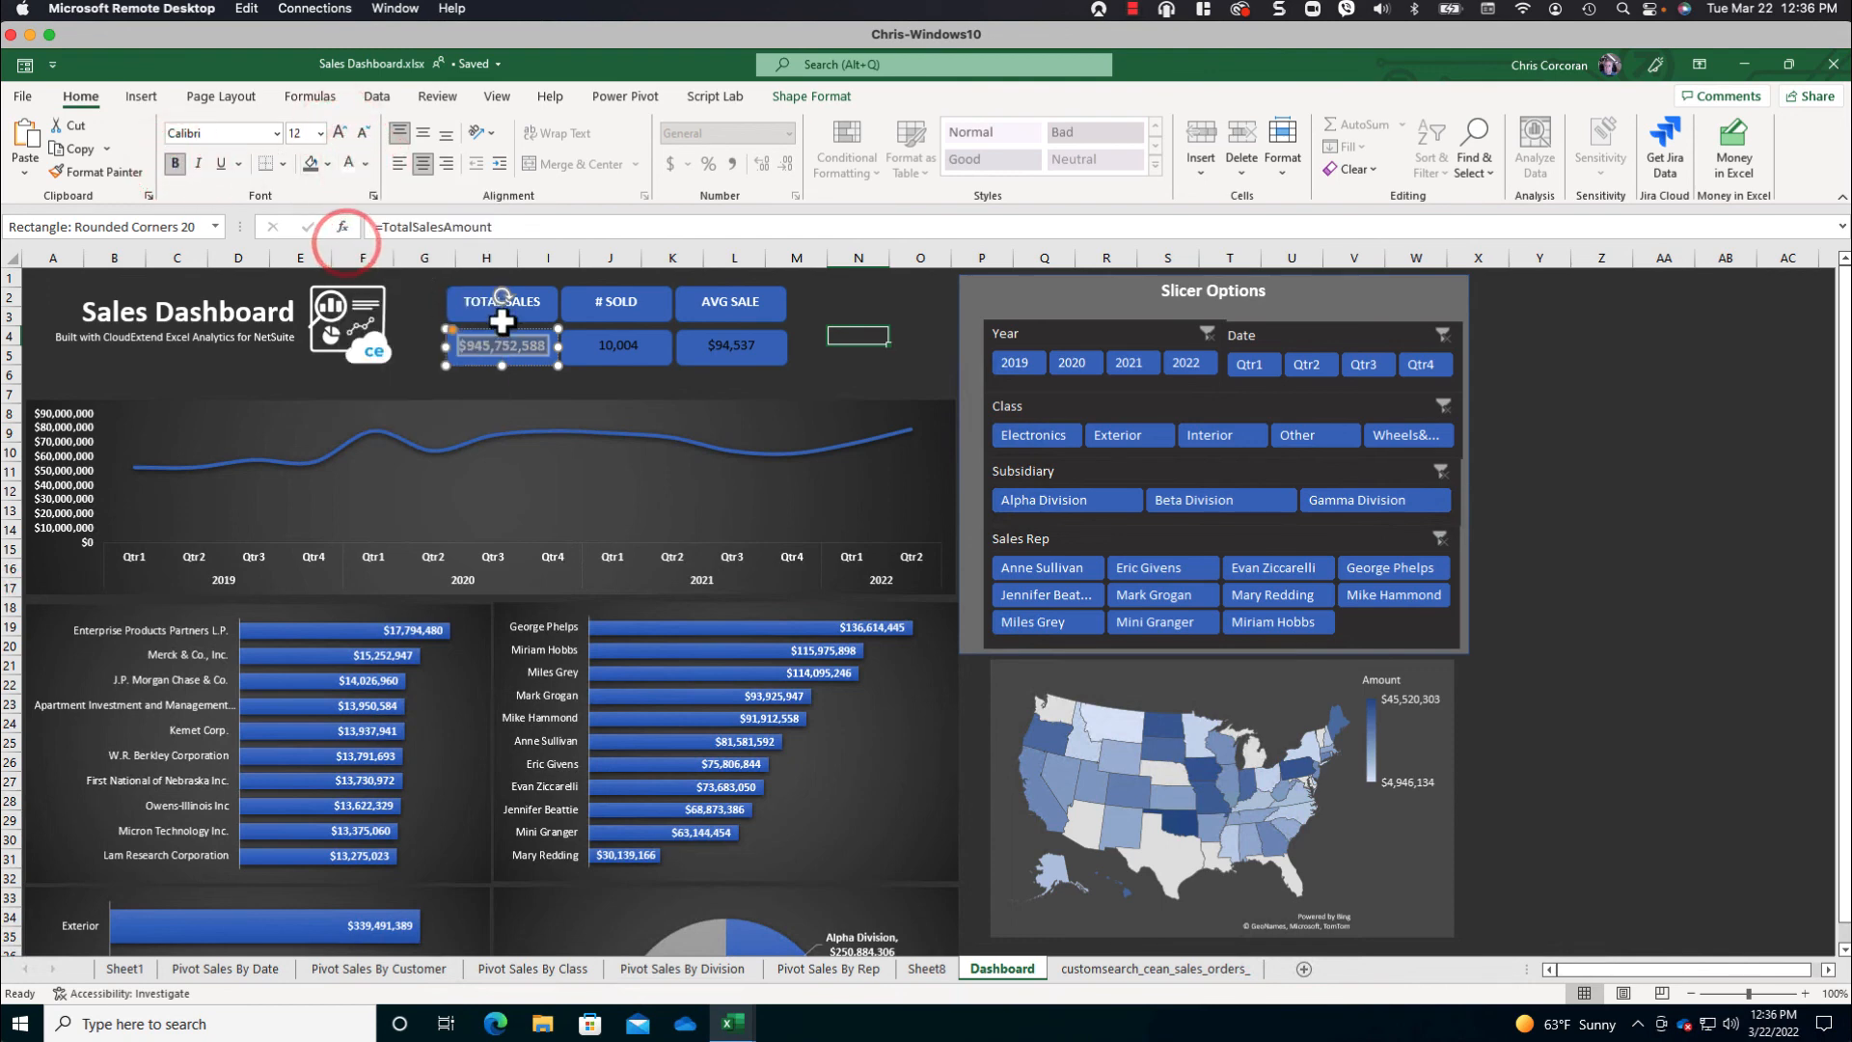
- Copy the total sales value card's formatting to the value cards under # SOLD and AVG SALE
click(584, 363)
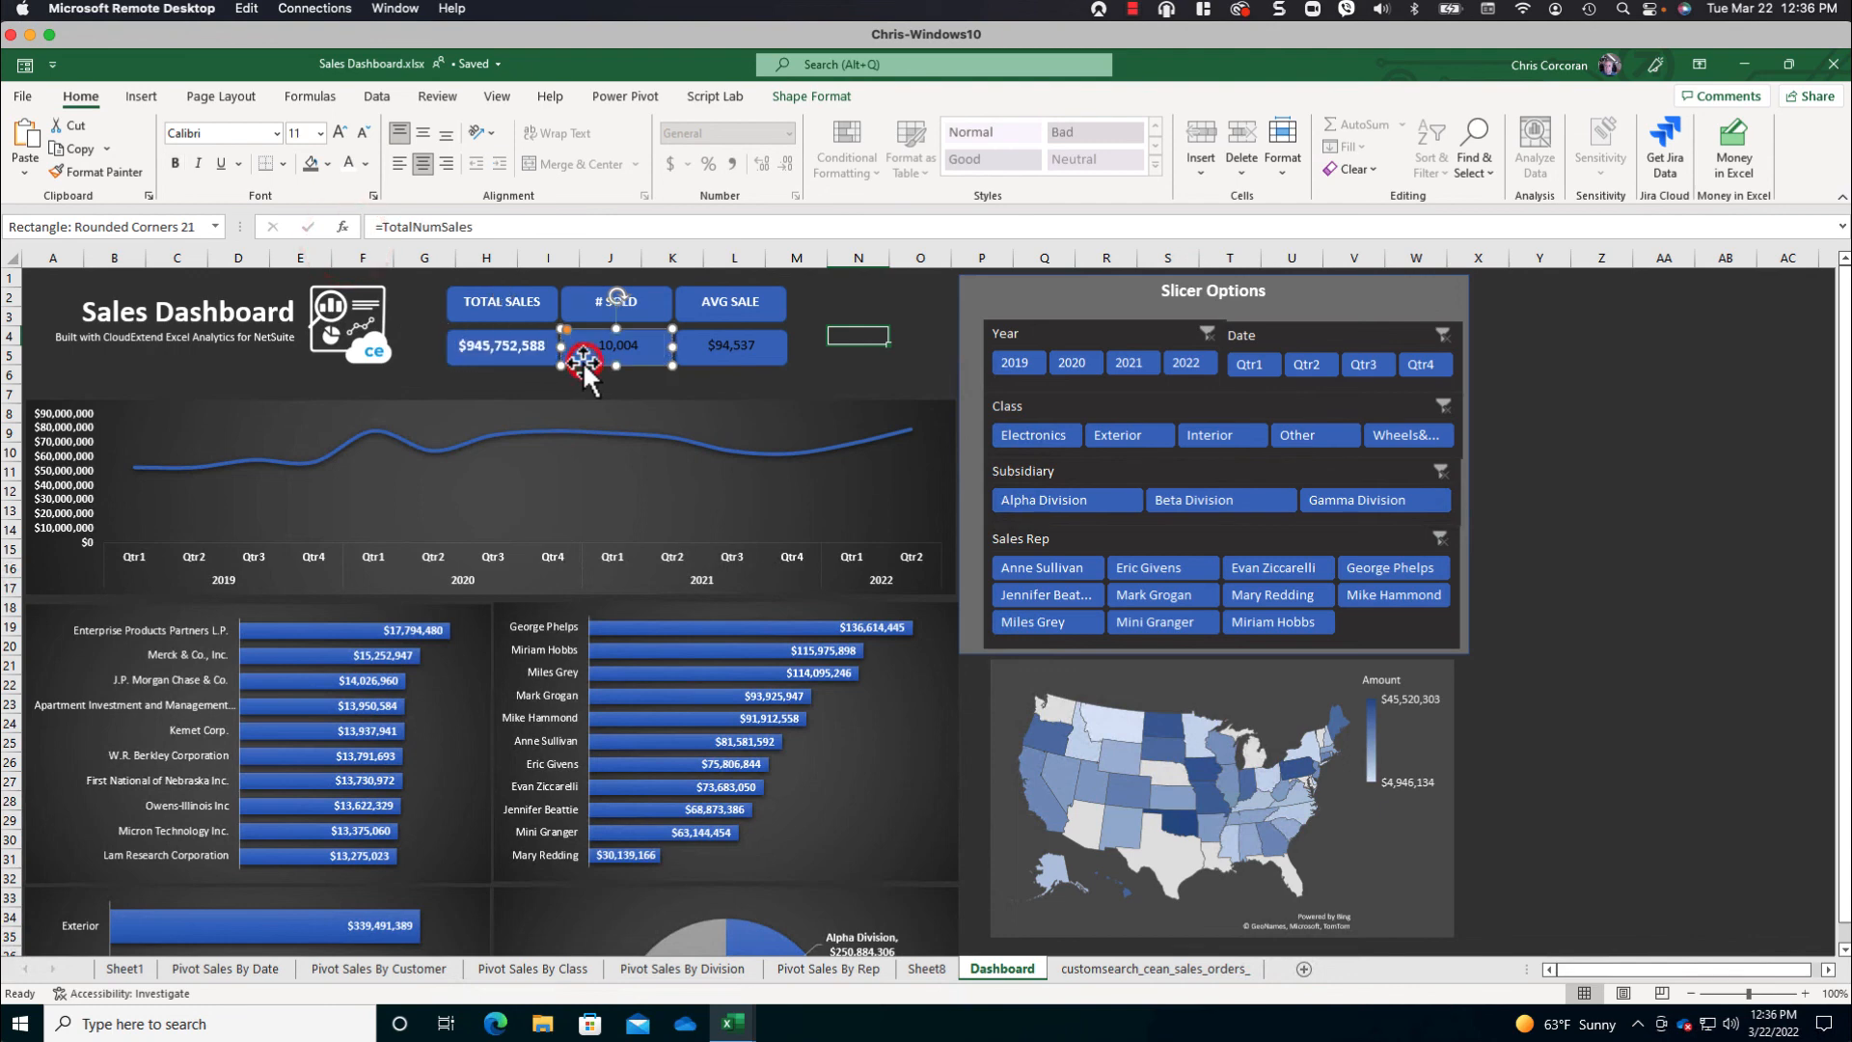
click(516, 370)
click(92, 170)
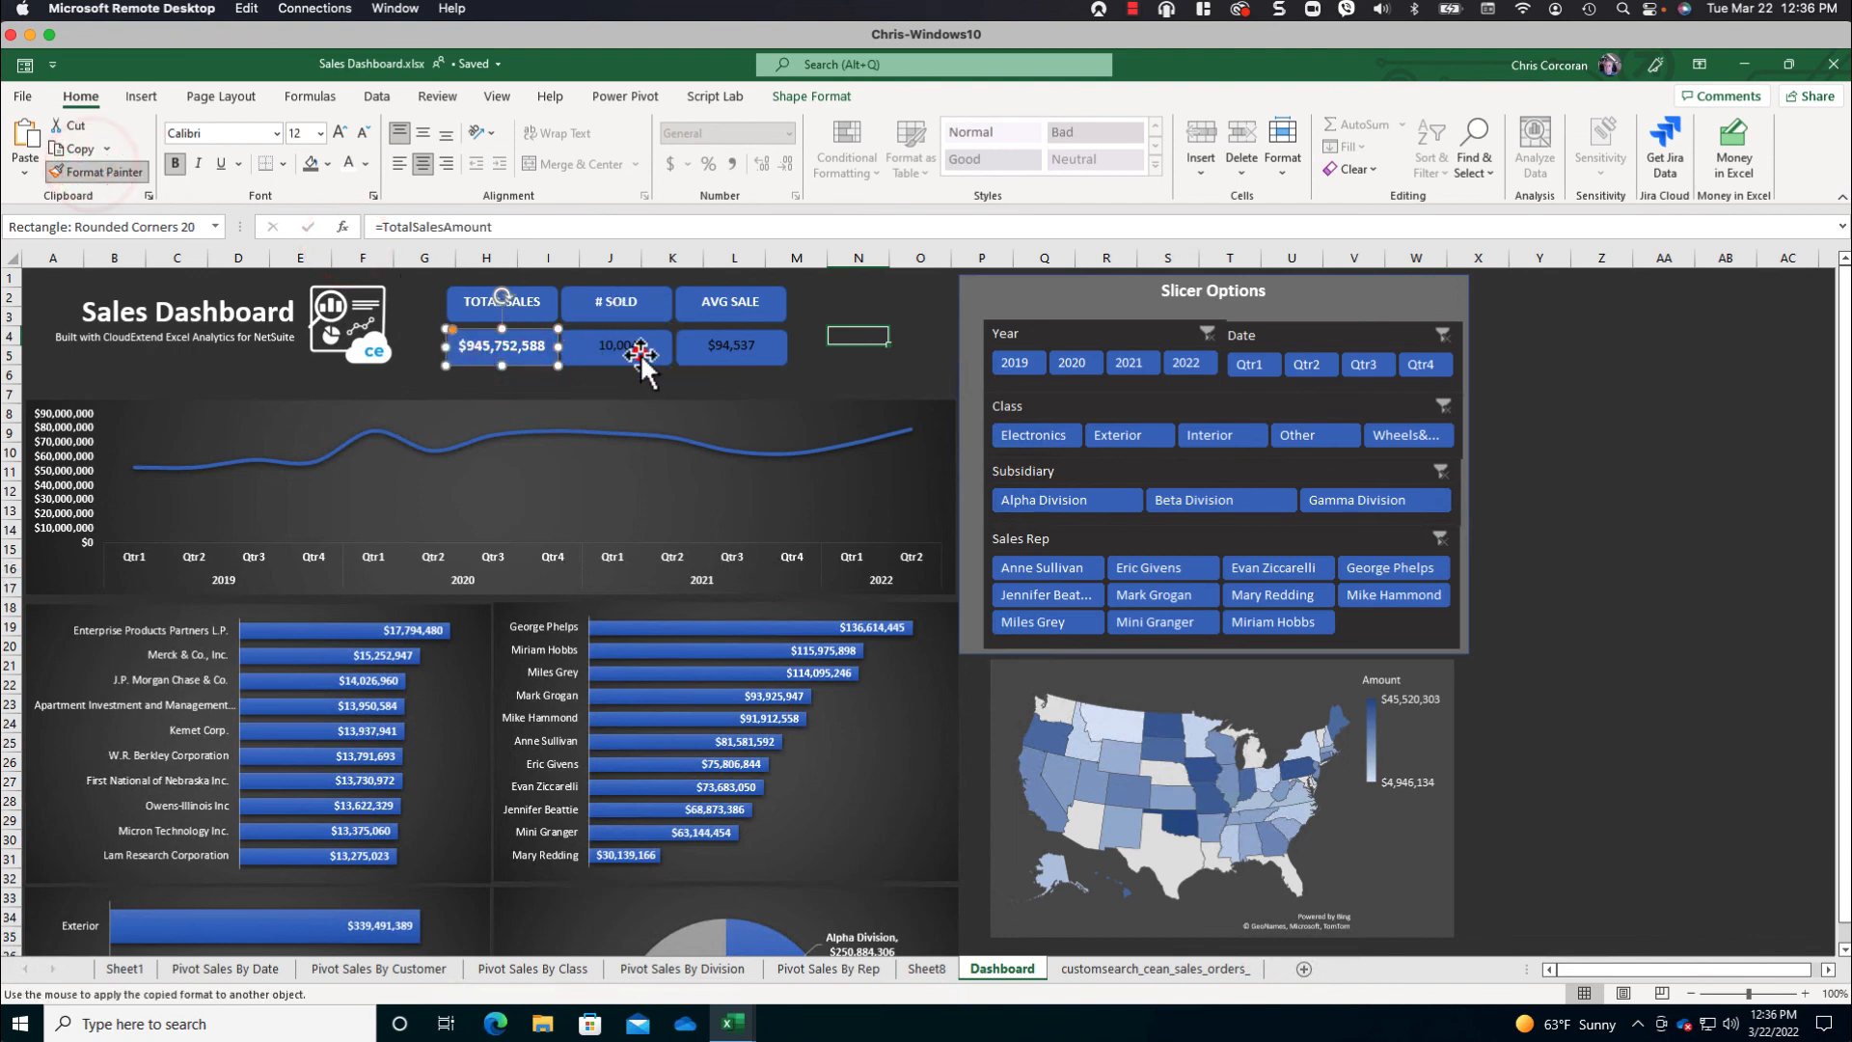
click(640, 353)
click(114, 171)
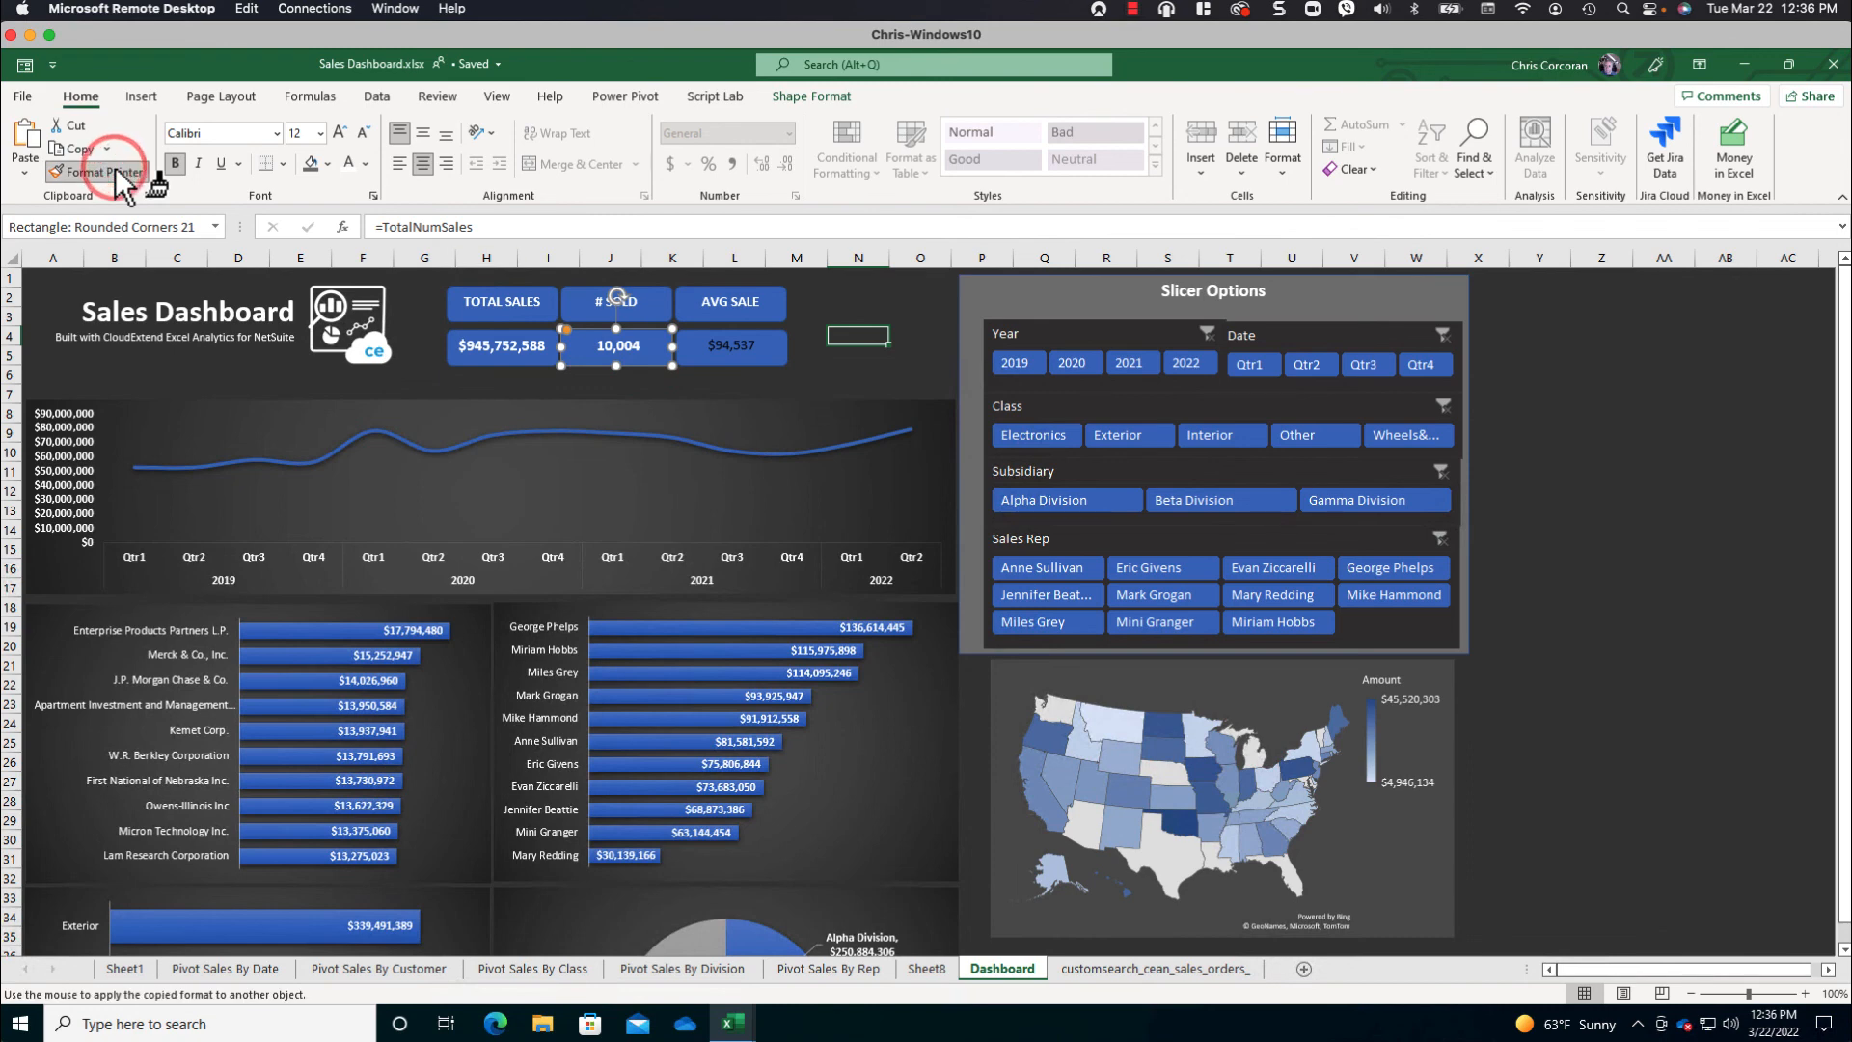
click(710, 359)
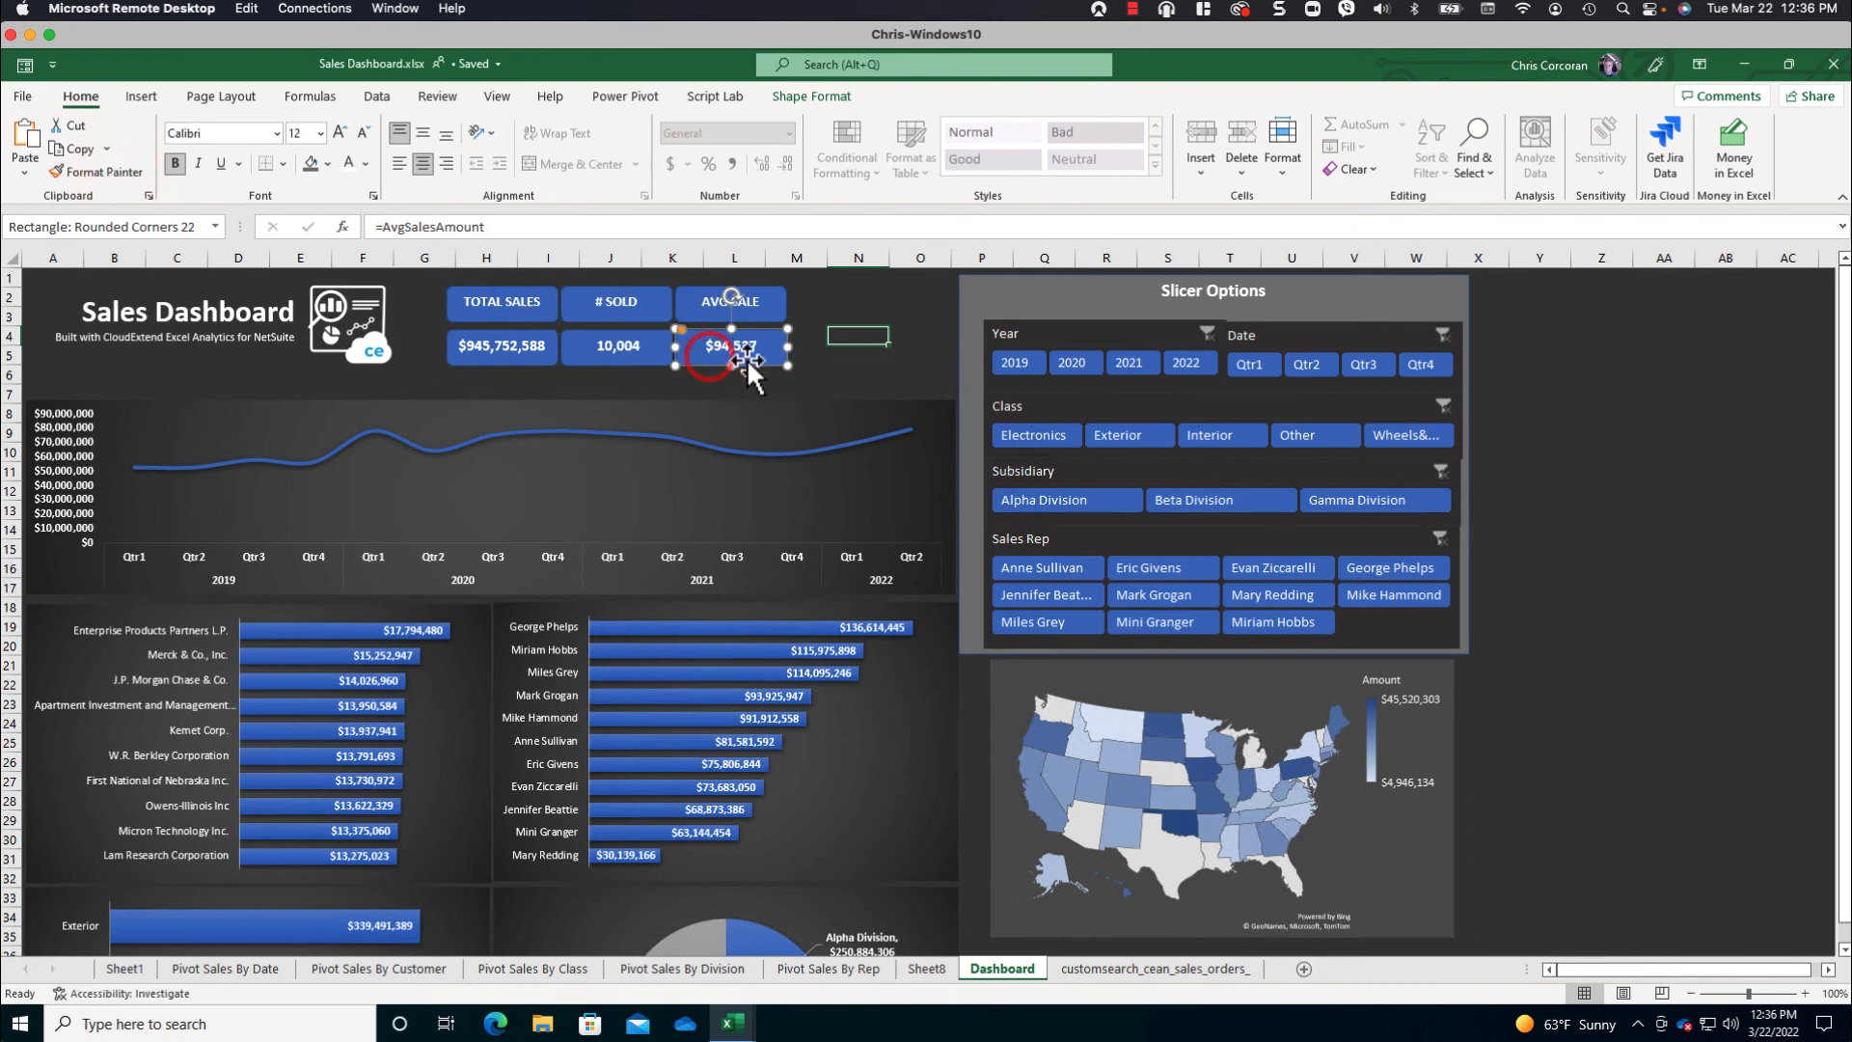
click(861, 373)
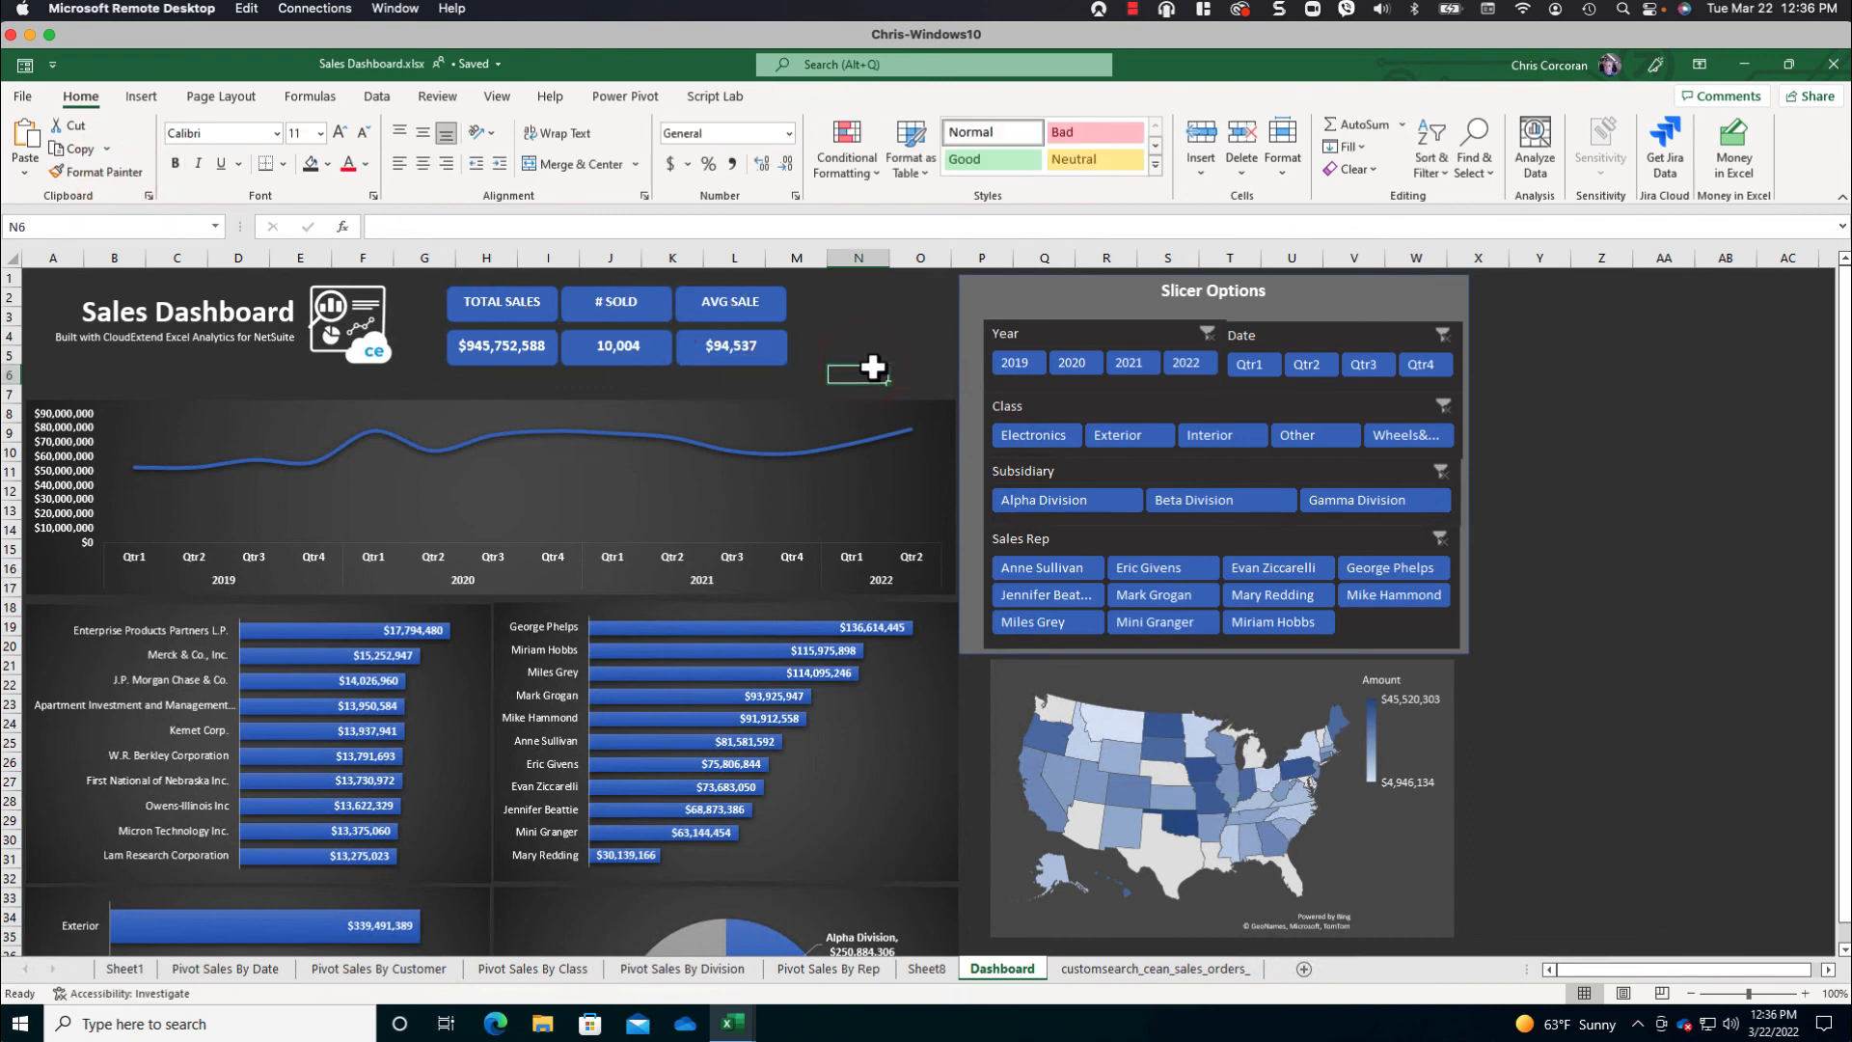
- Test the Year slicer by filtering the dashboard to 2022, and clear the year filter
click(1190, 363)
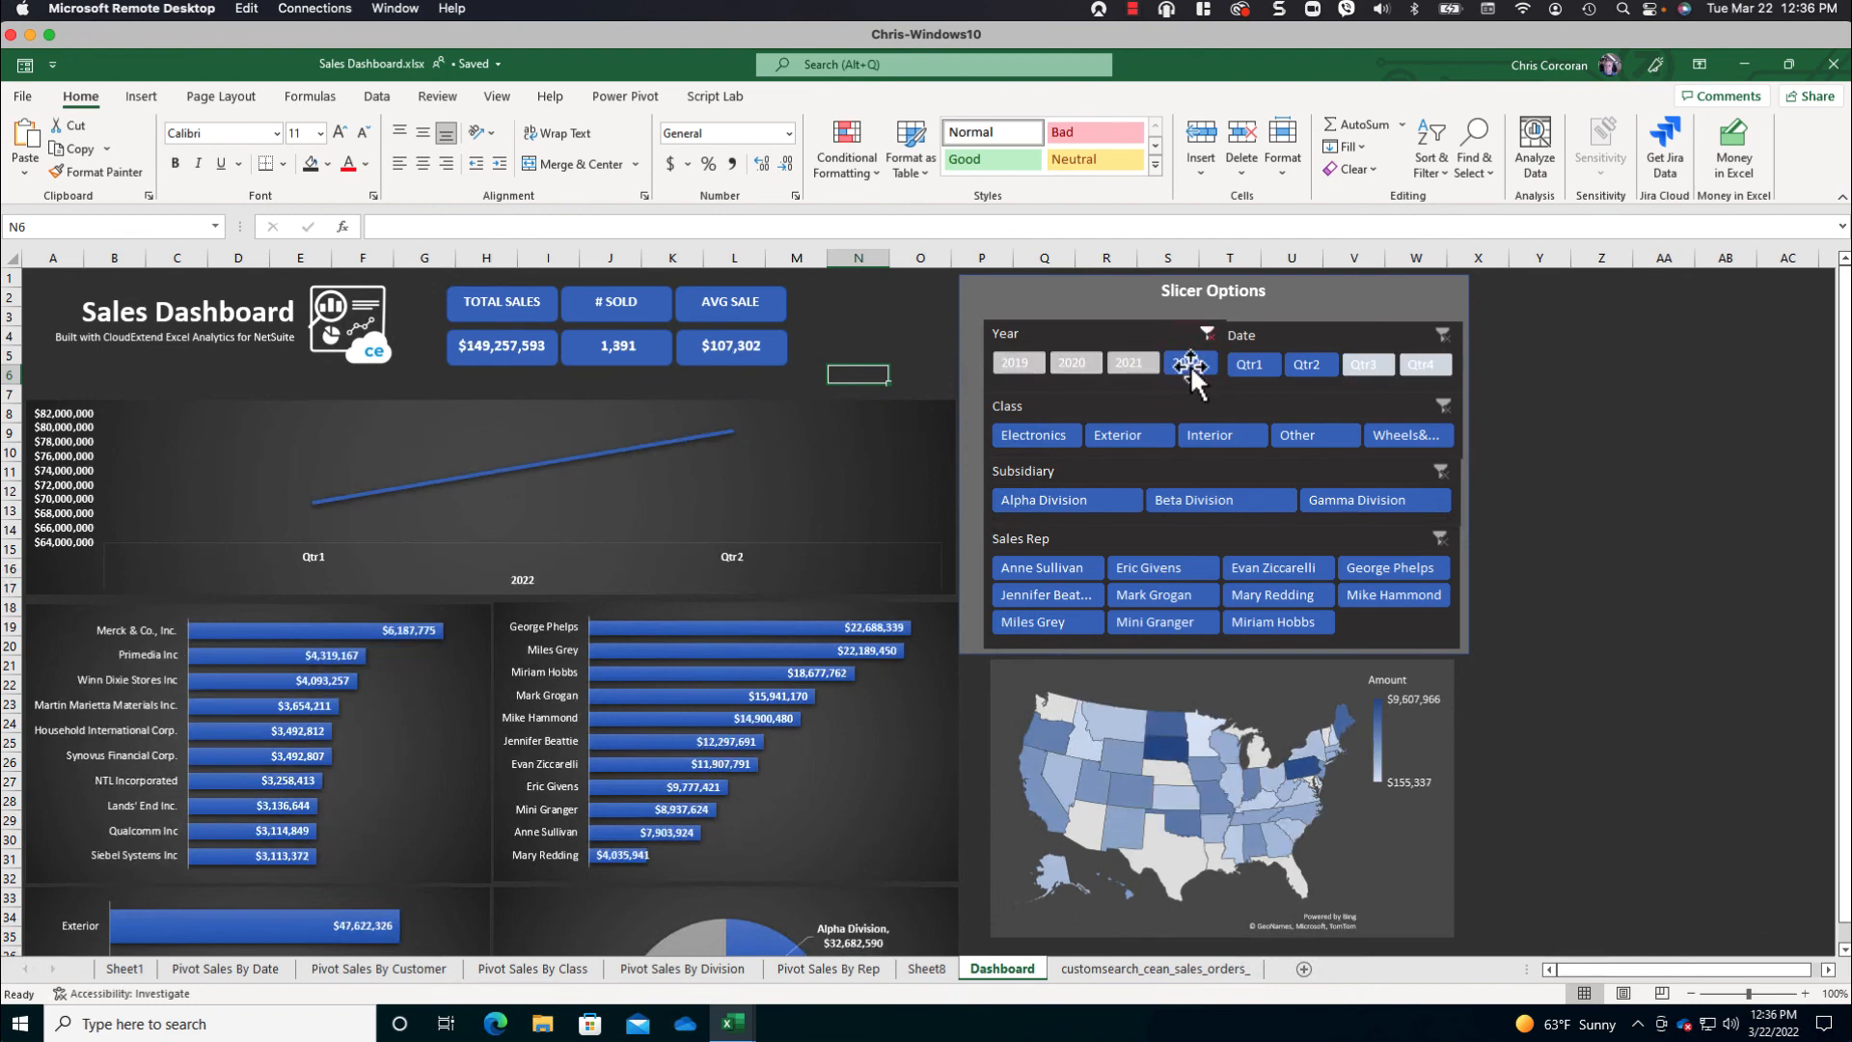
click(1207, 334)
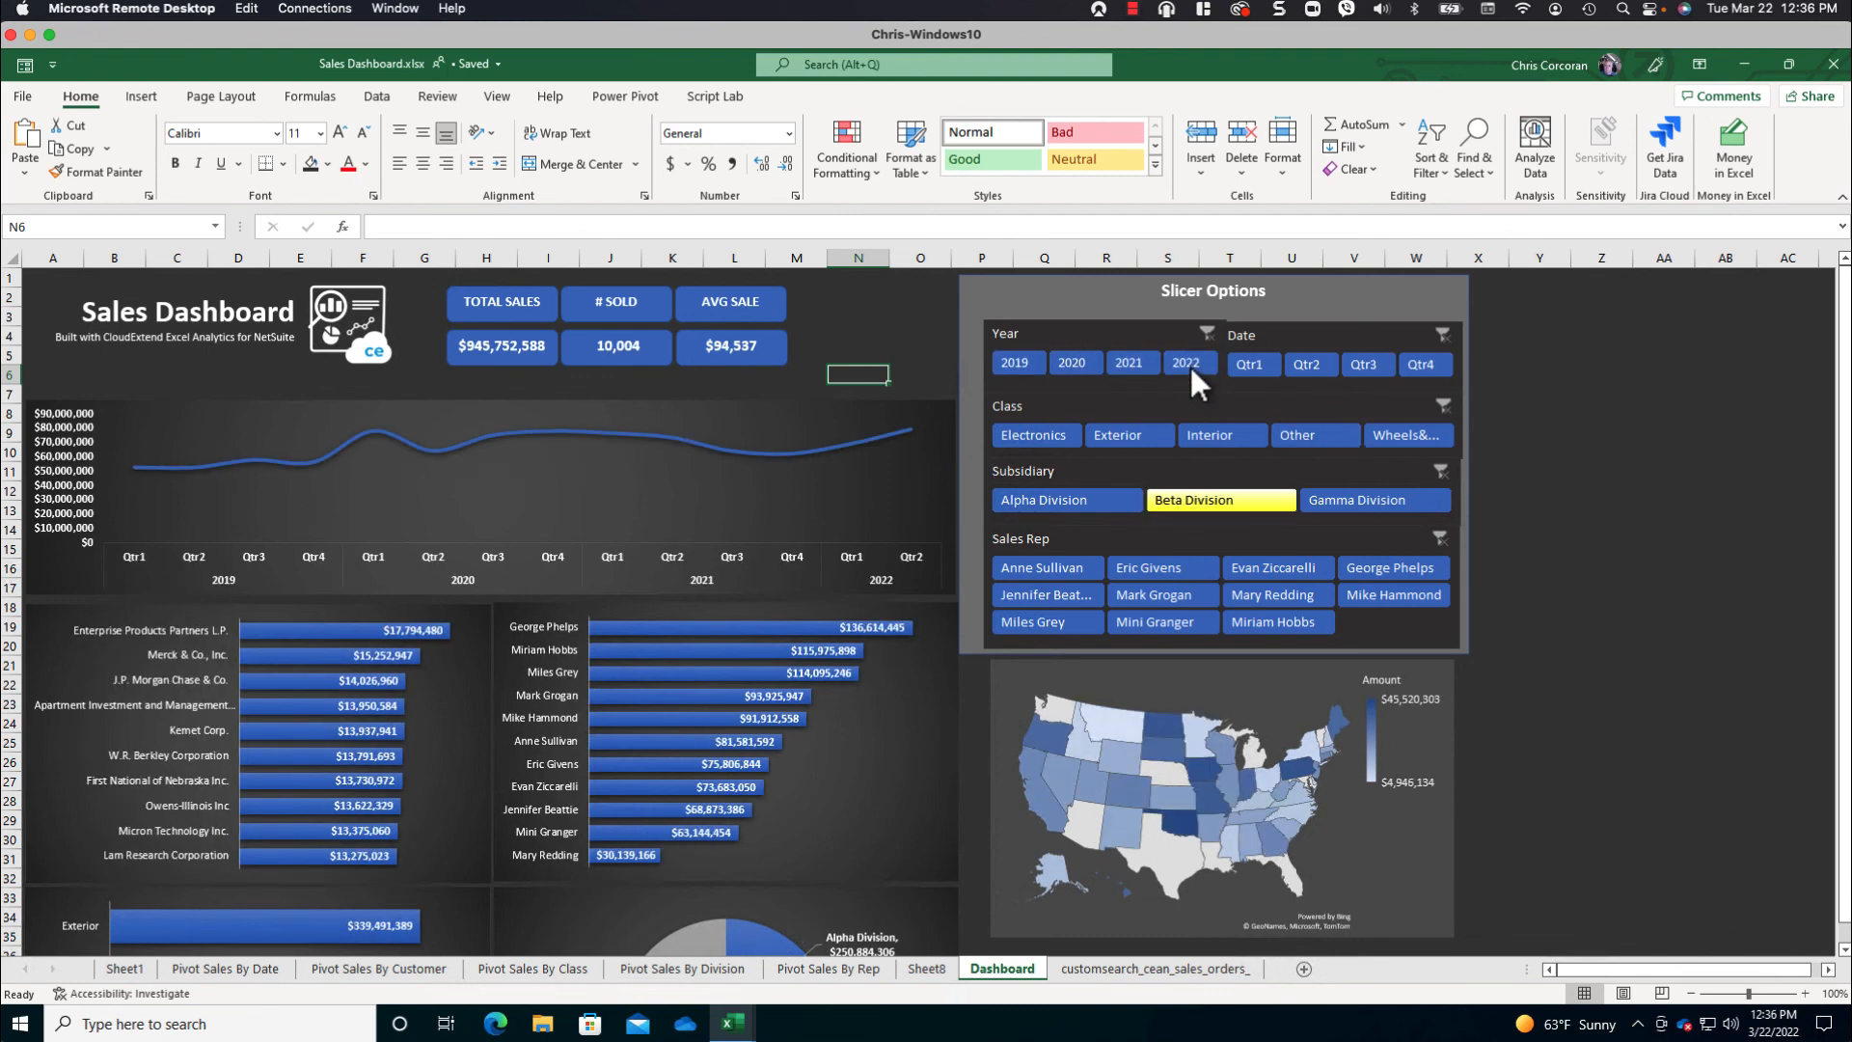
- Test the Class and Date slicers by filtering the dashboard to Electronics and Qtr1, and clear the filters
click(1048, 432)
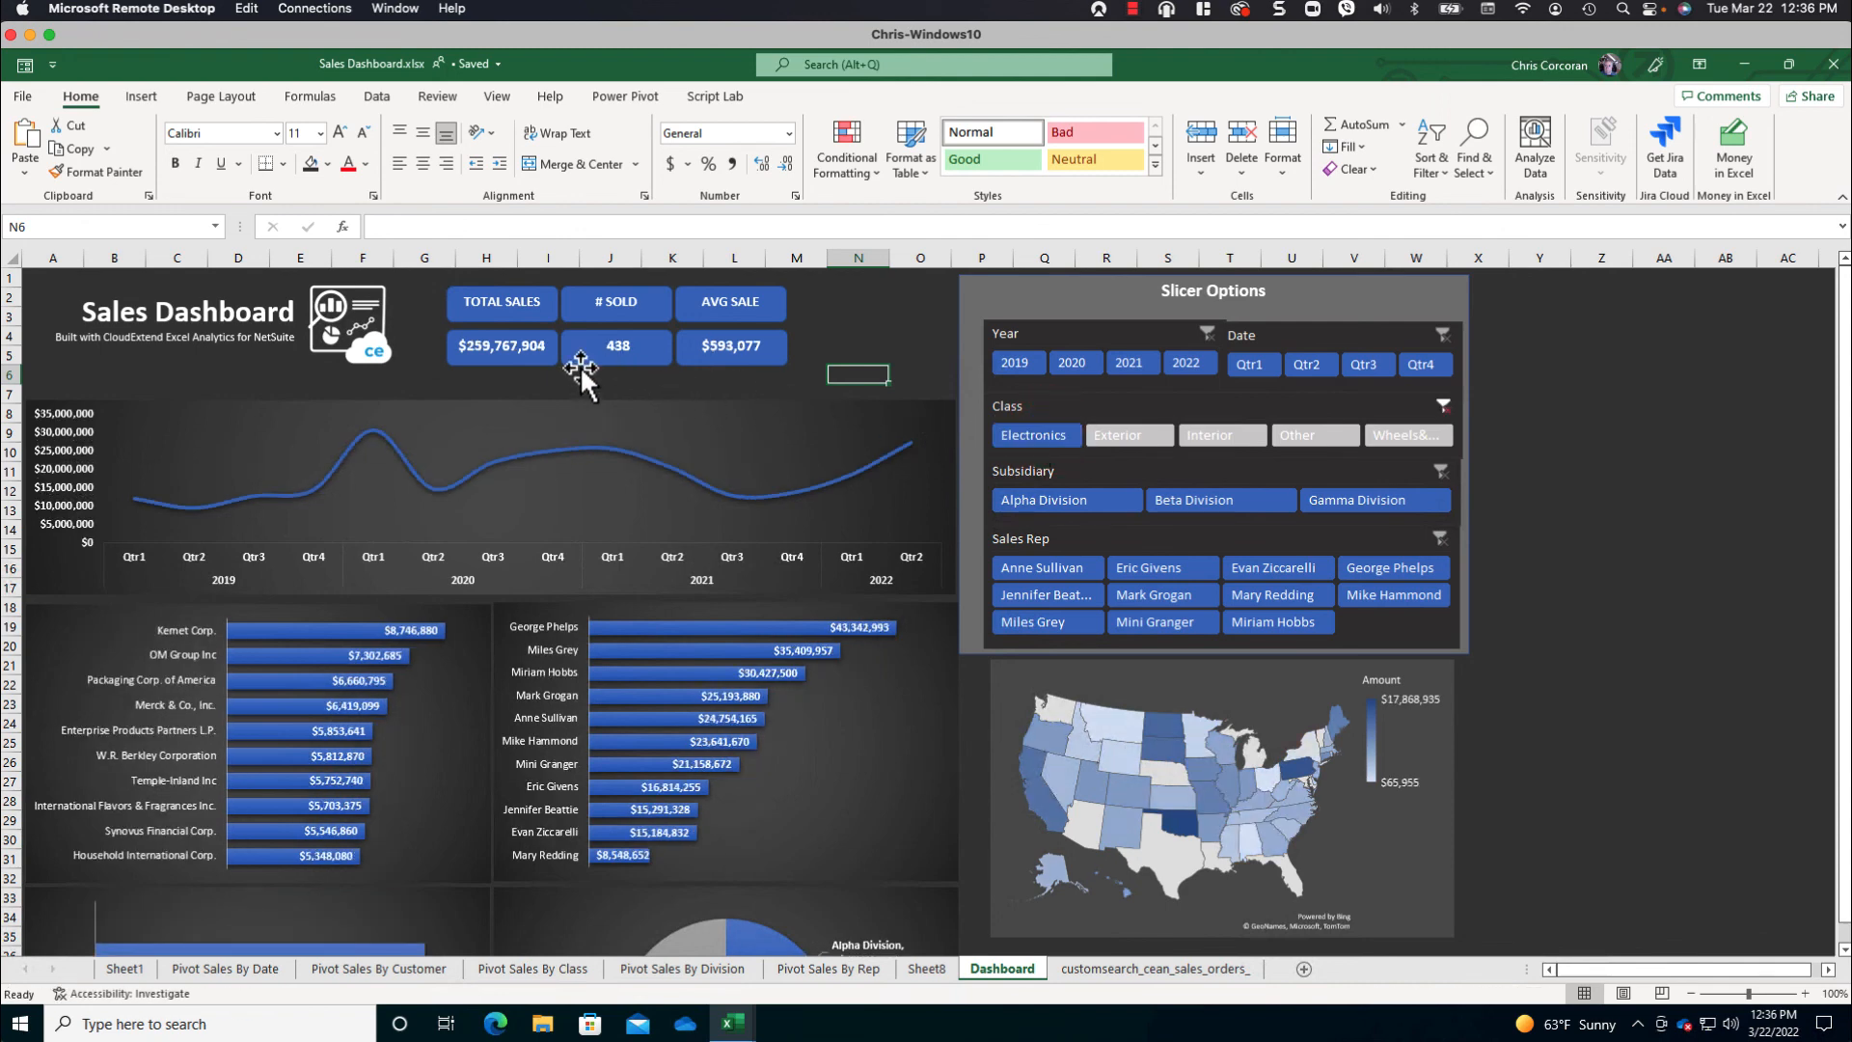
click(1253, 364)
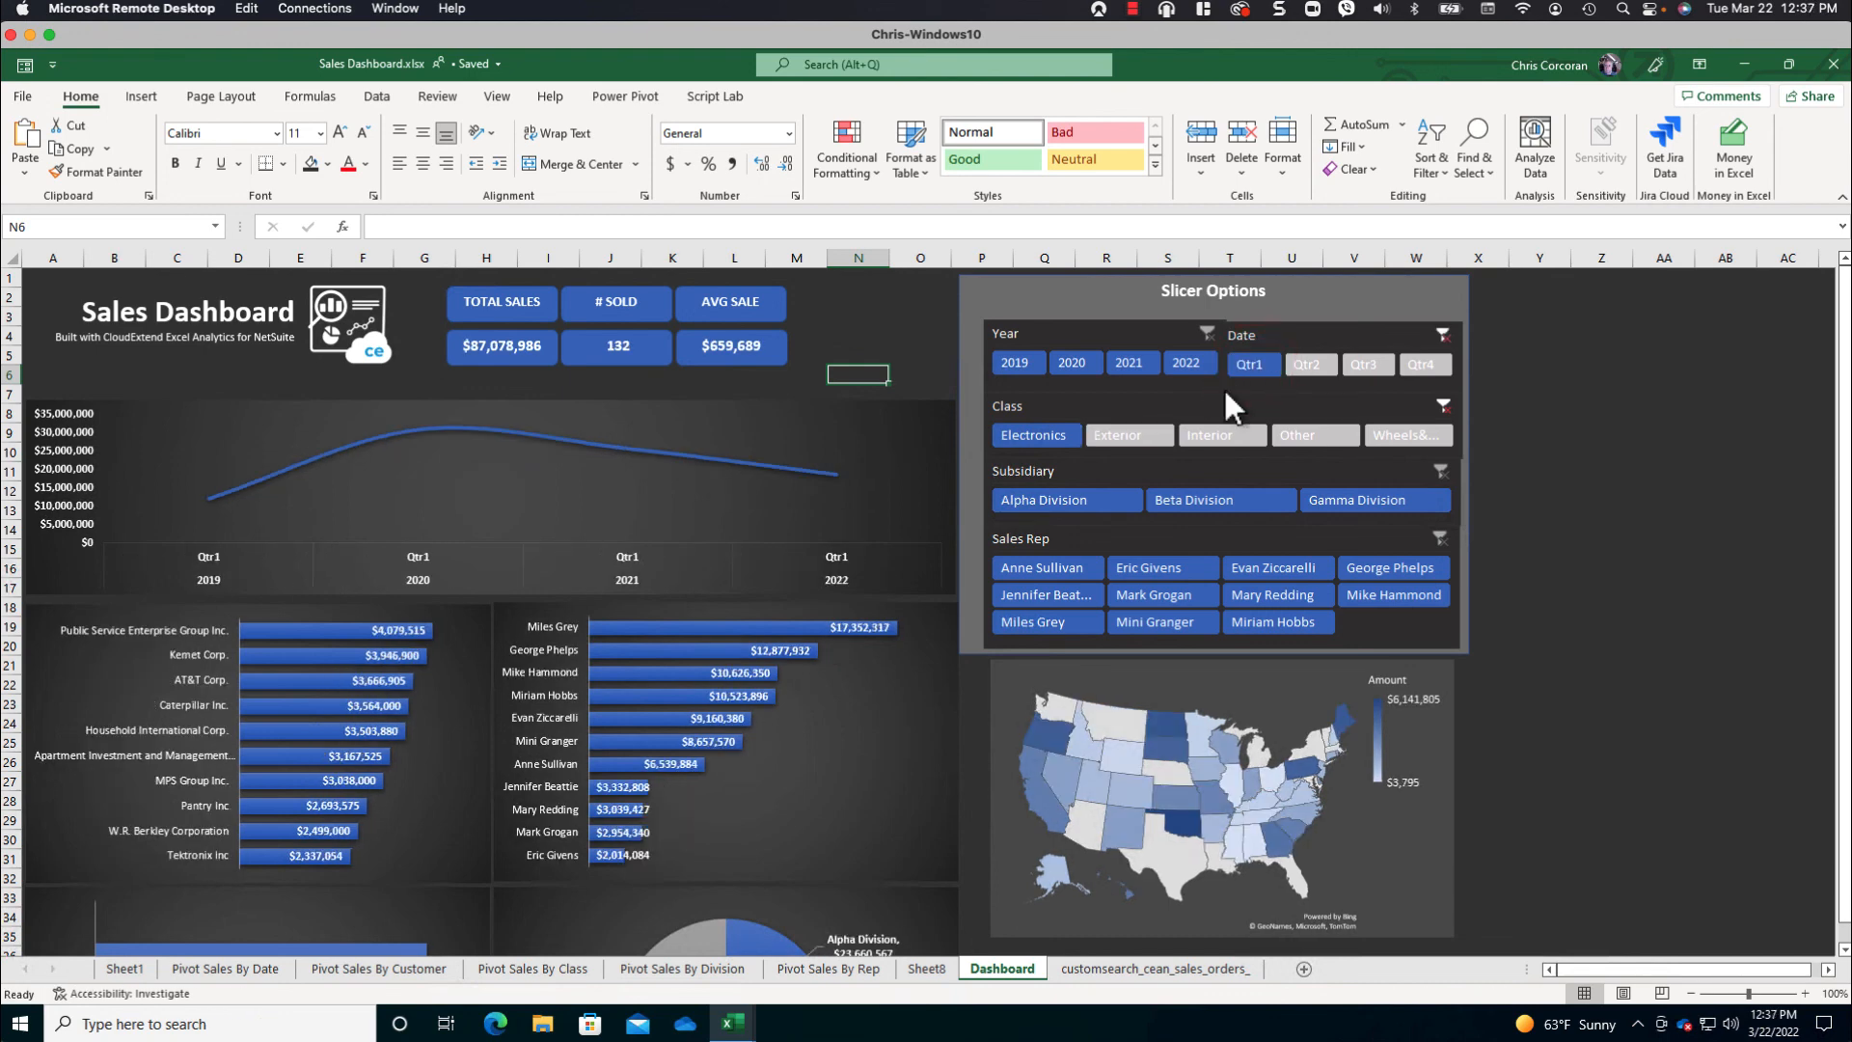
click(1210, 328)
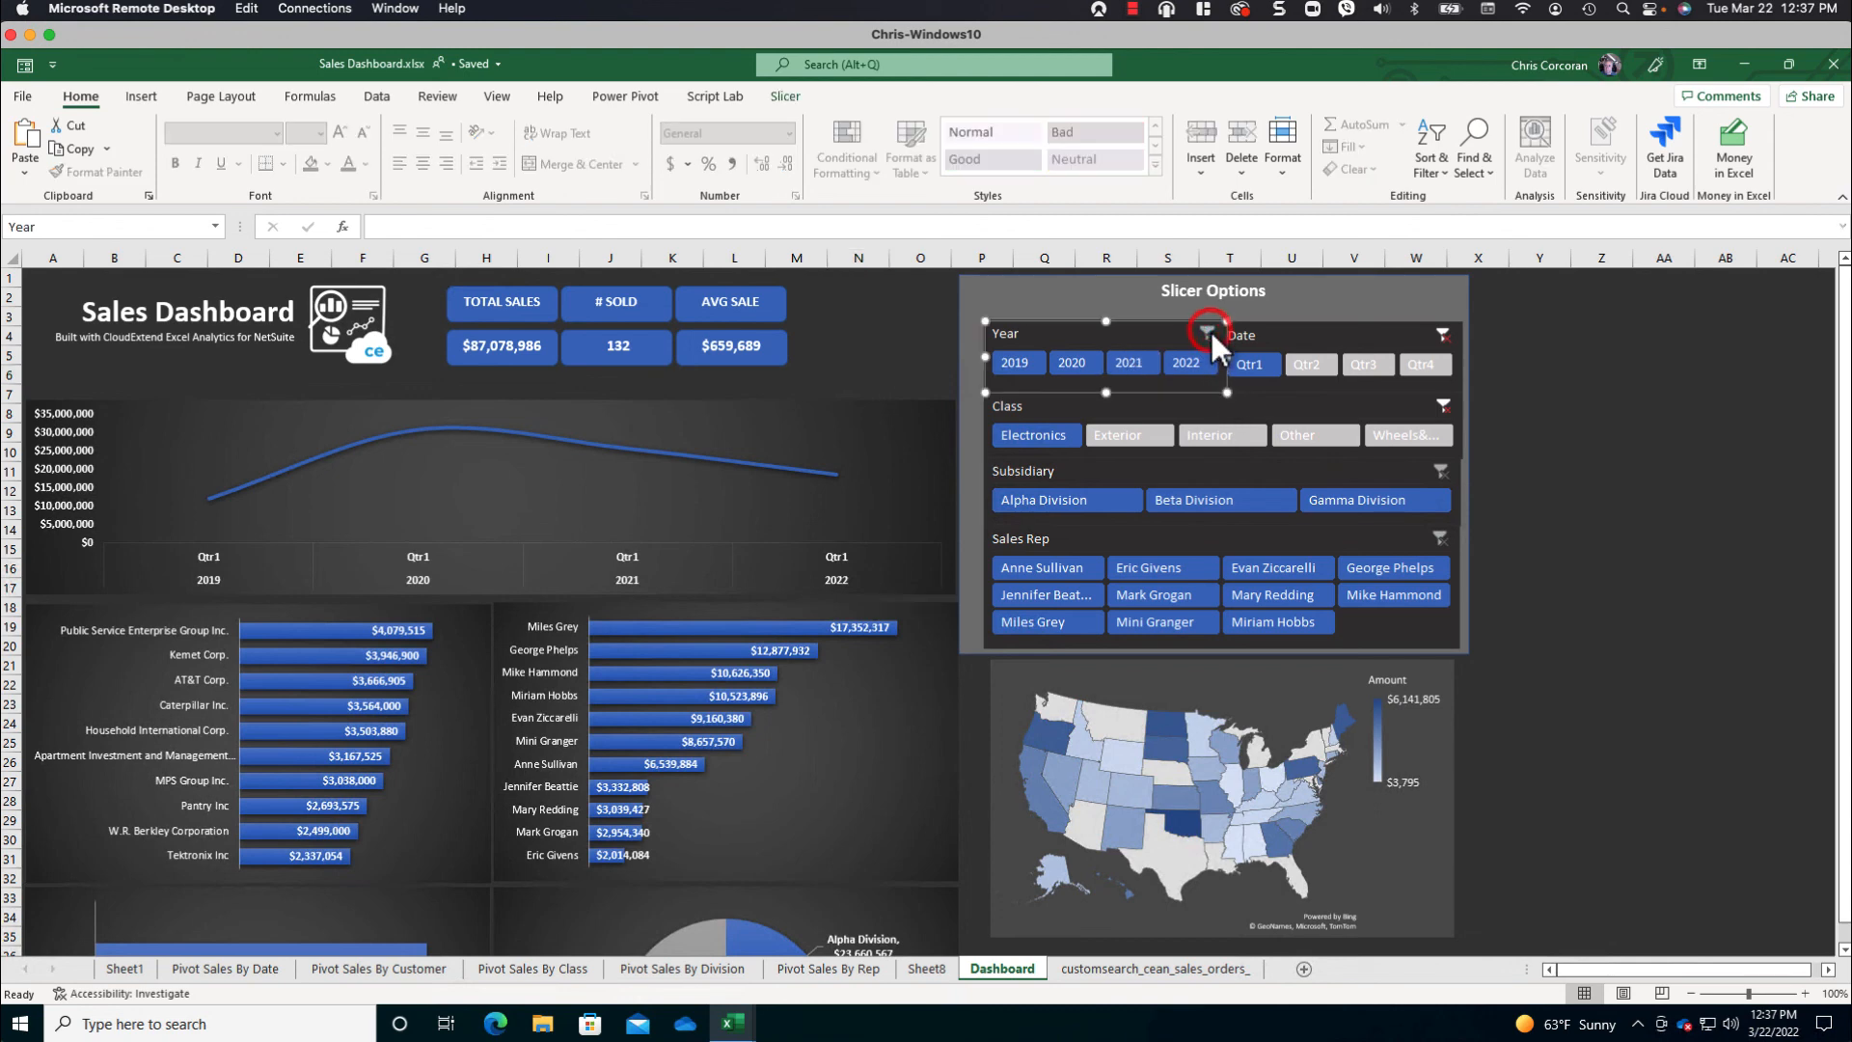
click(1442, 335)
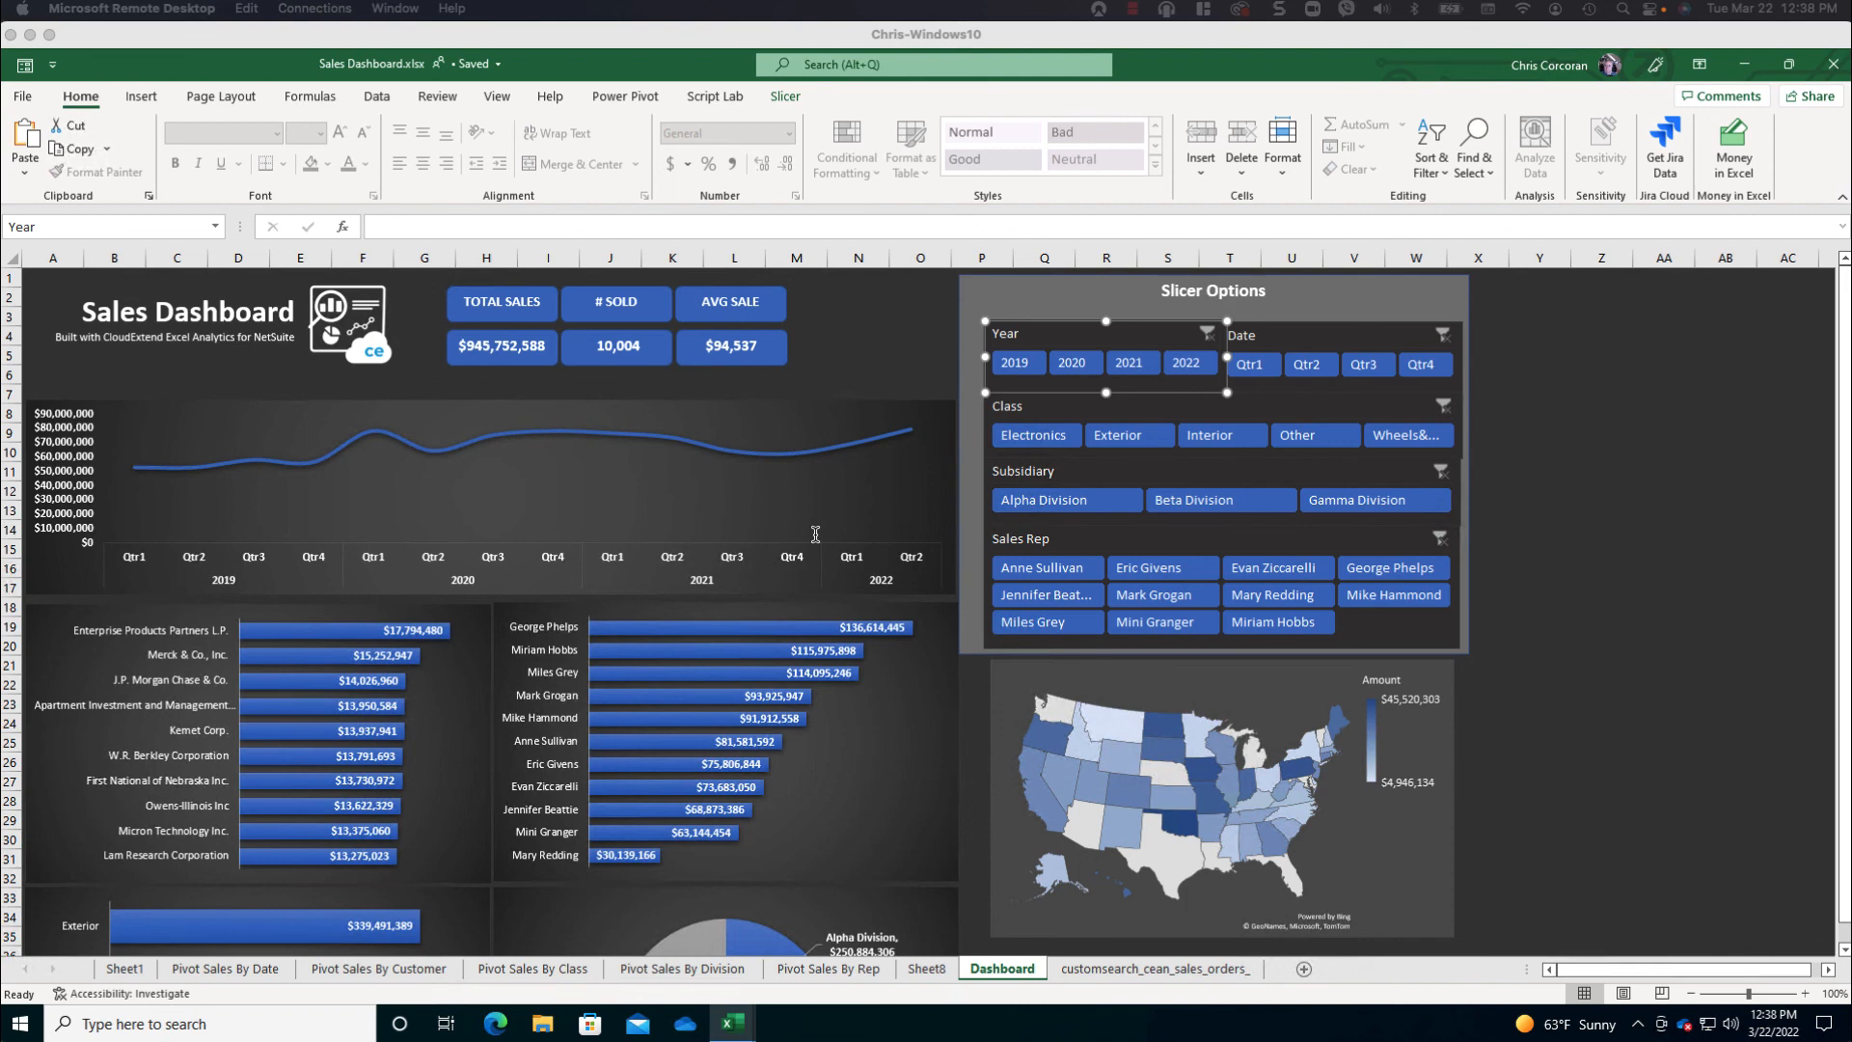
- Zoom the Dashboard sheet out to 70% to view the whole dashboard
scroll(815, 534, down, 2)
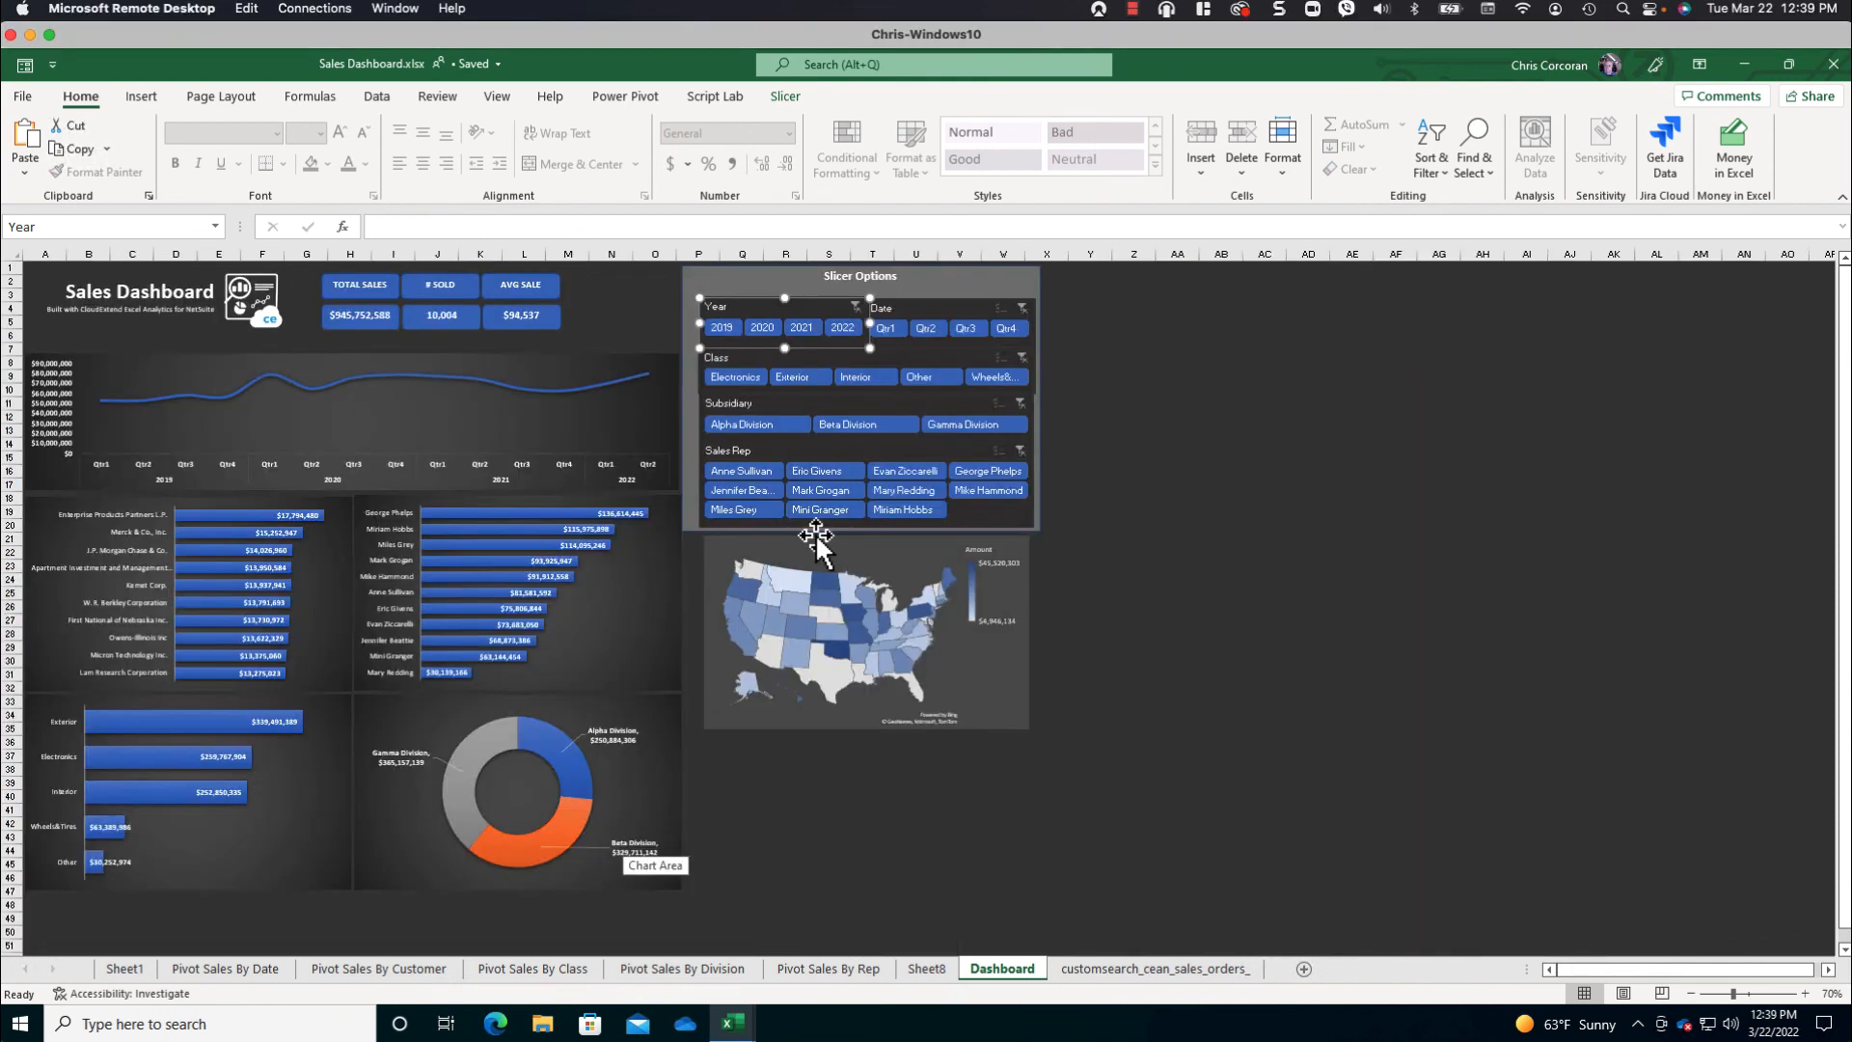